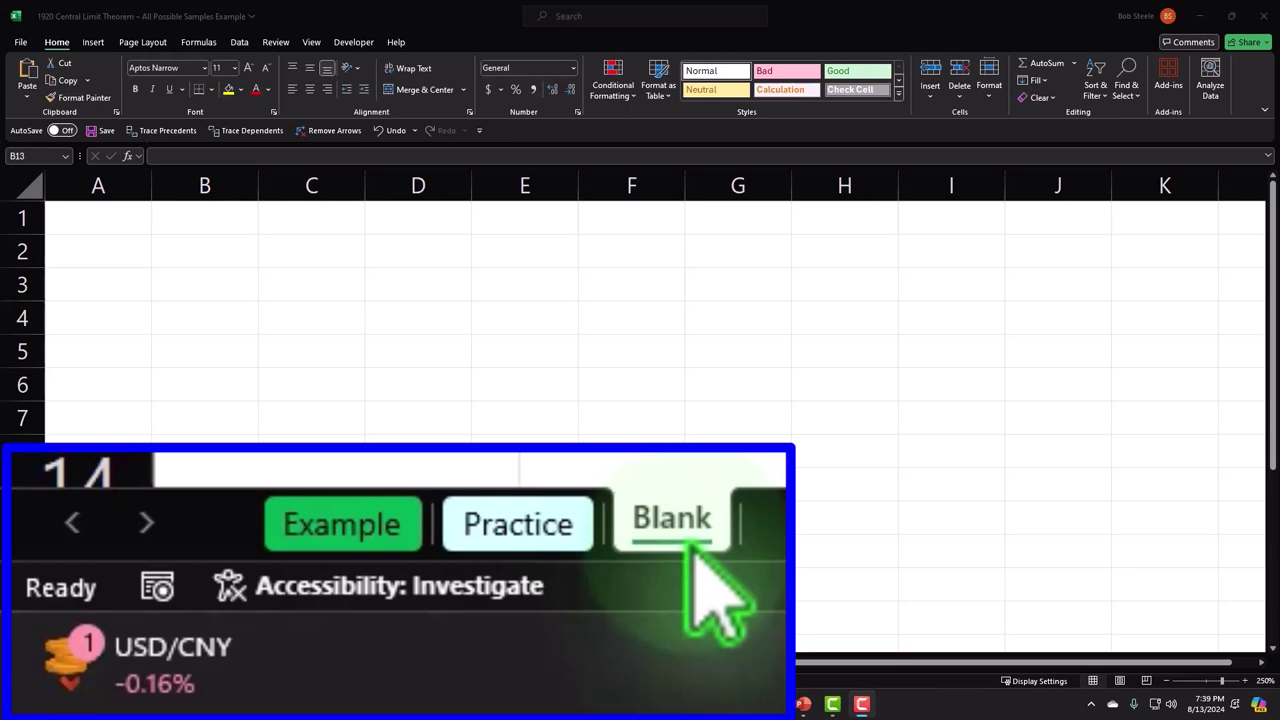
- Switch to the Example sheet with the seven-rep sales table and its statistics
{"action": "left_click", "coordinate": [388, 535]}
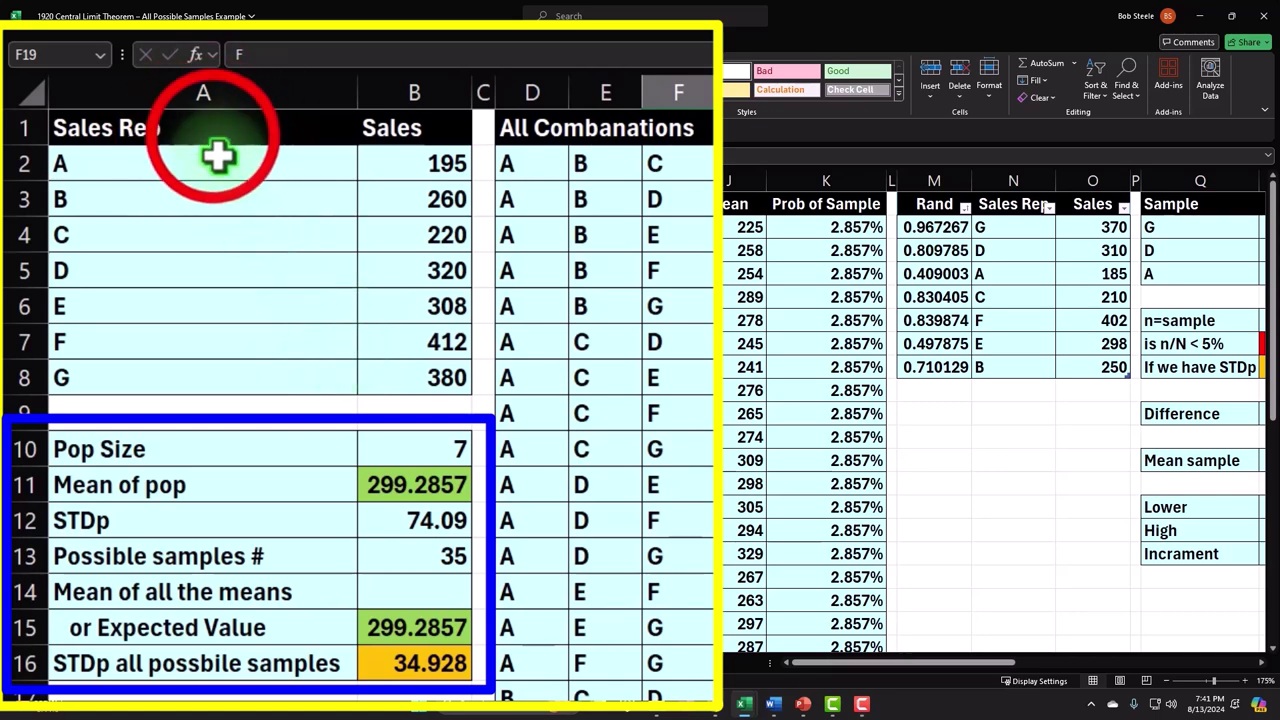
{"action": "left_click_drag", "start_coordinate": [206, 136], "coordinate": [390, 377]}
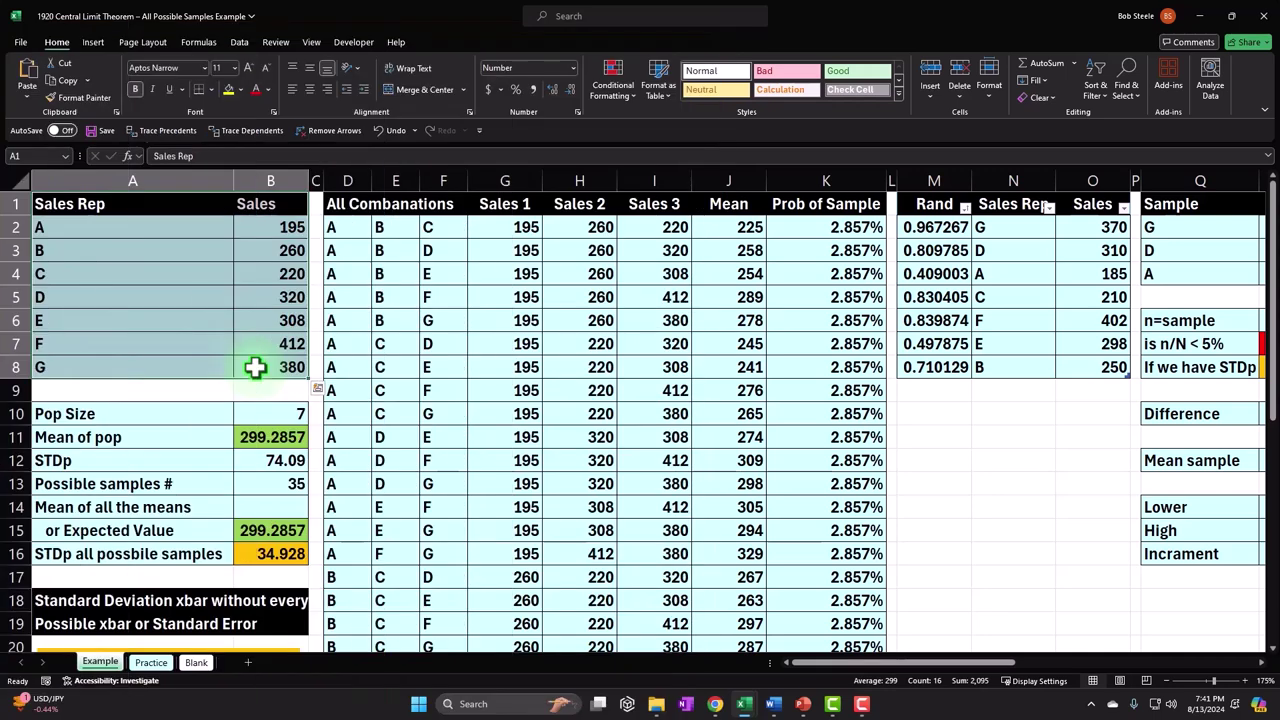
{"action": "left_click_drag", "start_coordinate": [354, 232], "coordinate": [789, 251]}
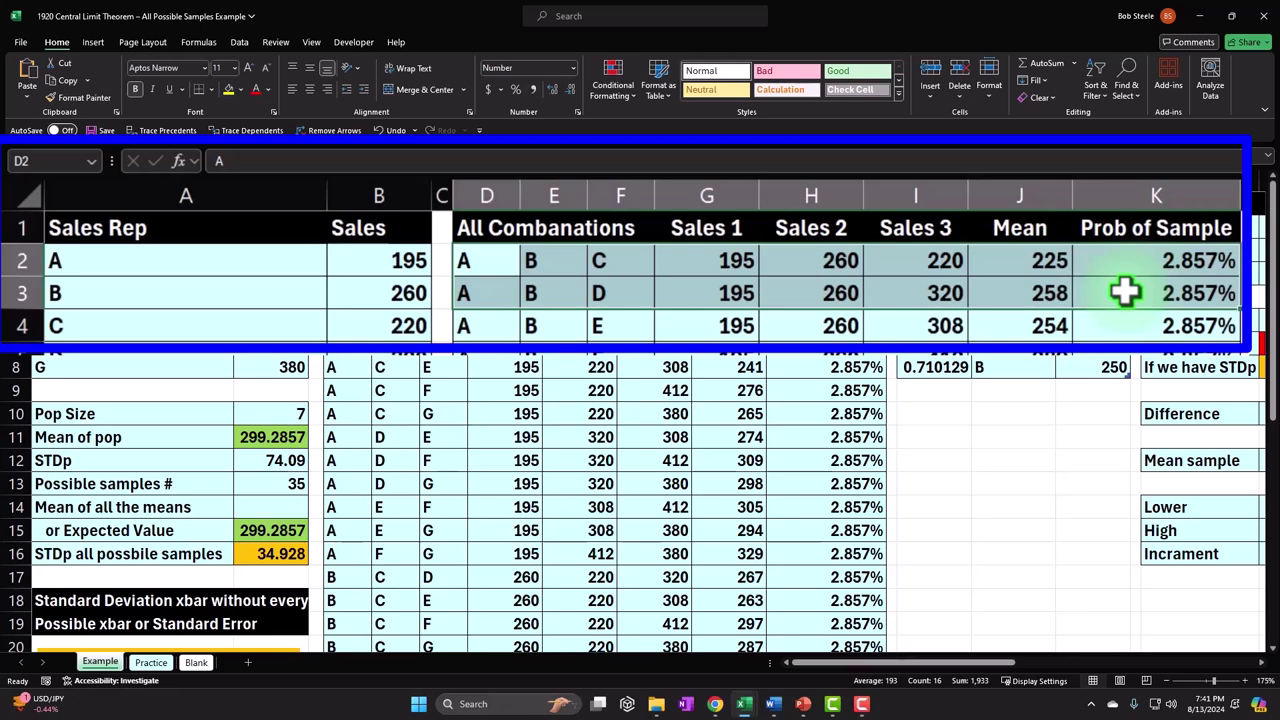
{"action": "left_click", "coordinate": [276, 440]}
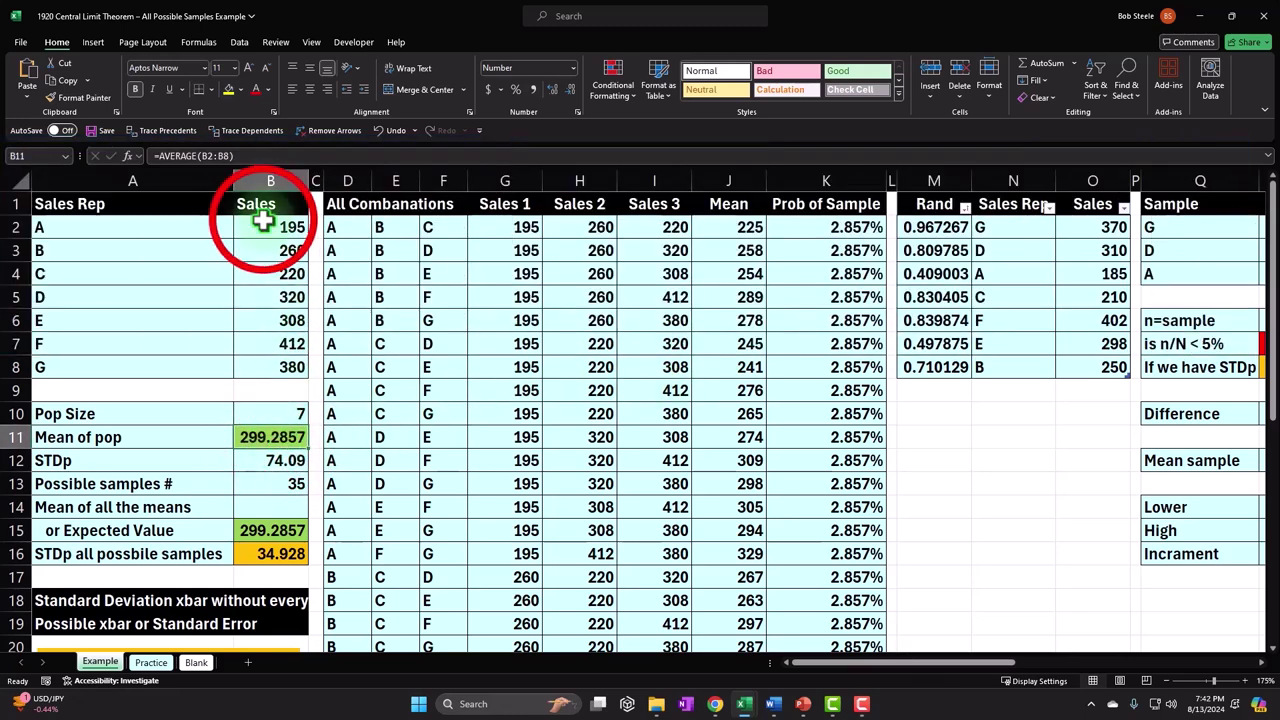
{"action": "left_click_drag", "start_coordinate": [262, 220], "coordinate": [263, 363]}
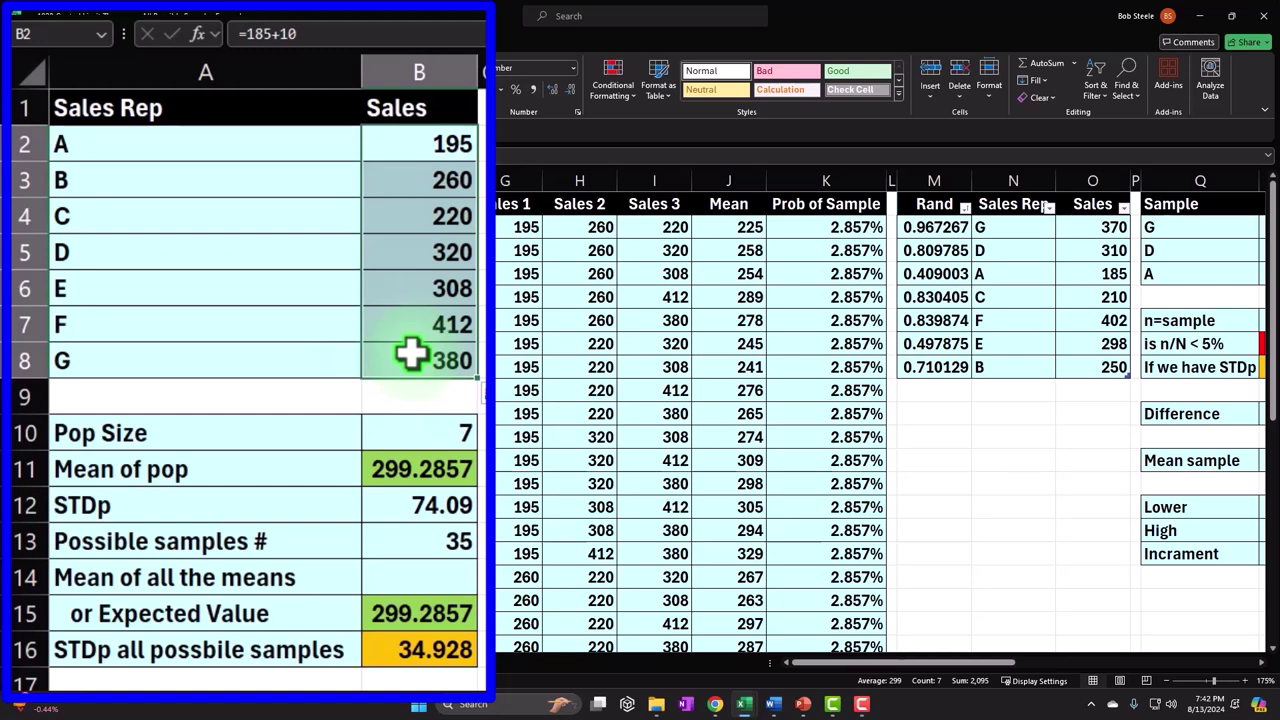
{"action": "mouse_move", "coordinate": [418, 160]}
{"action": "left_mouse_down"}
{"action": "mouse_move", "coordinate": [423, 151]}
{"action": "mouse_move", "coordinate": [416, 347]}
{"action": "left_mouse_up"}
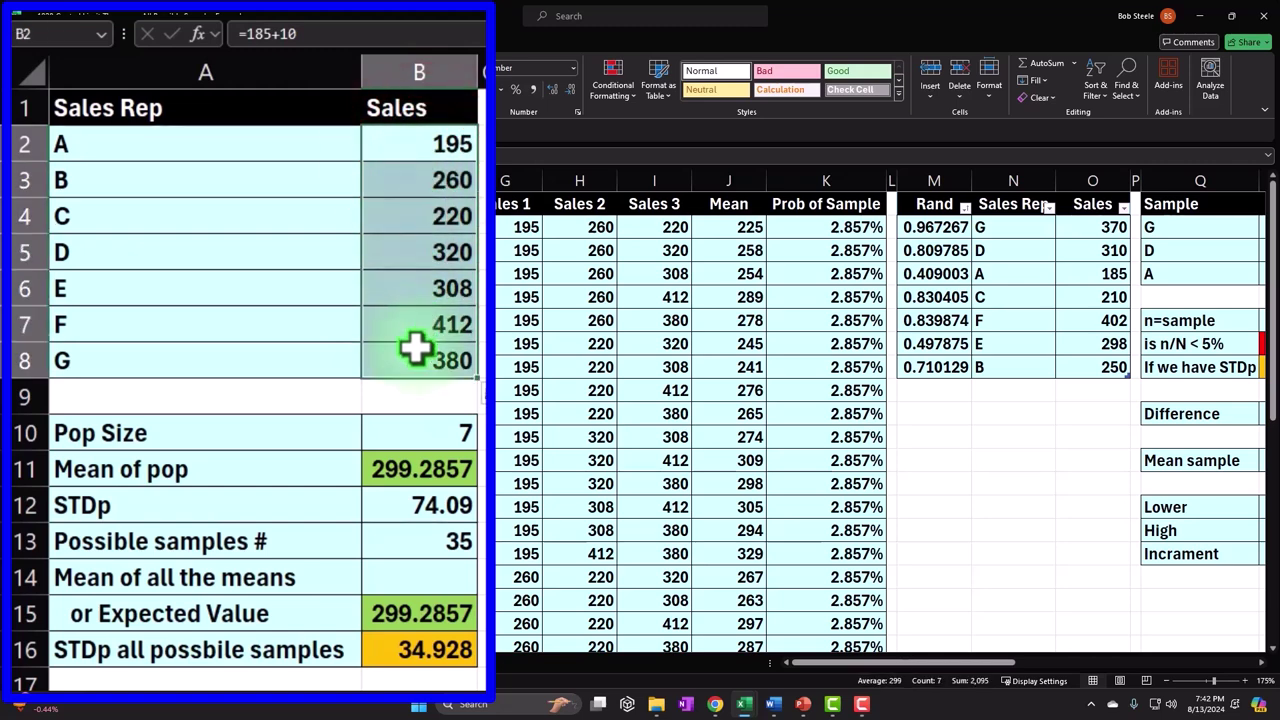
{"action": "left_click", "coordinate": [416, 536]}
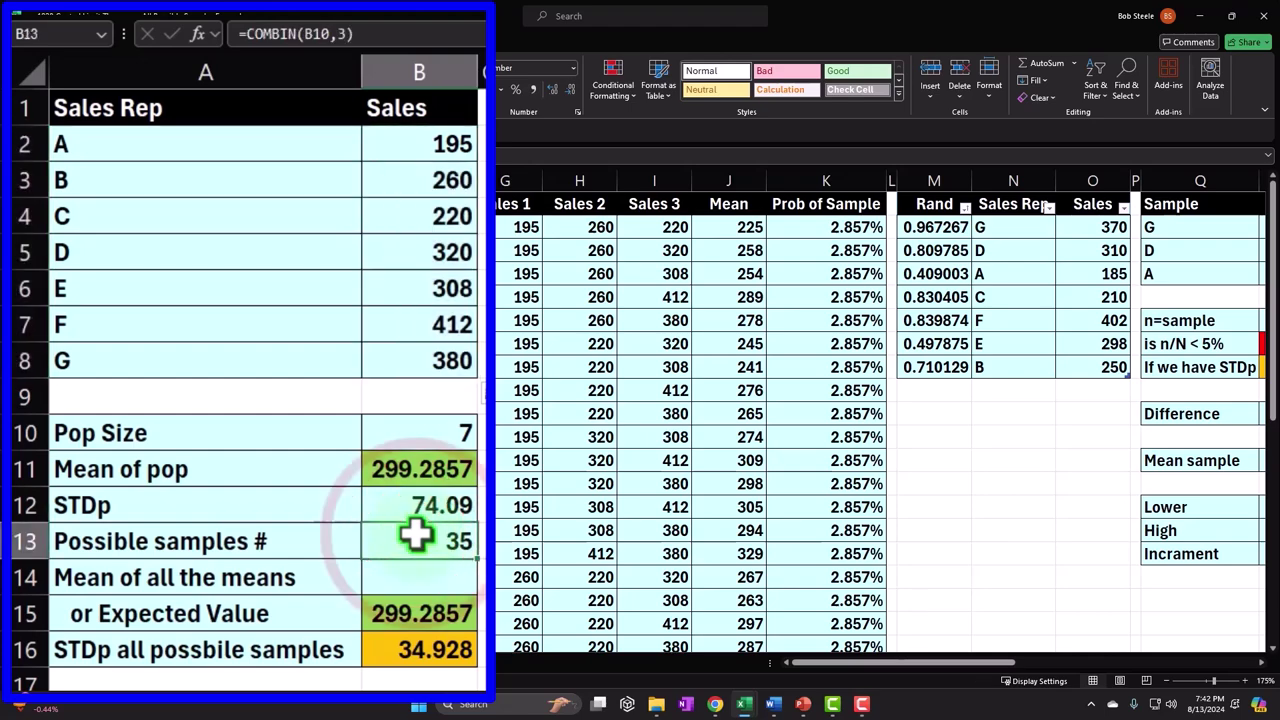
{"action": "scroll", "coordinate": [270, 477], "scroll_direction": "down", "scroll_amount": 2}
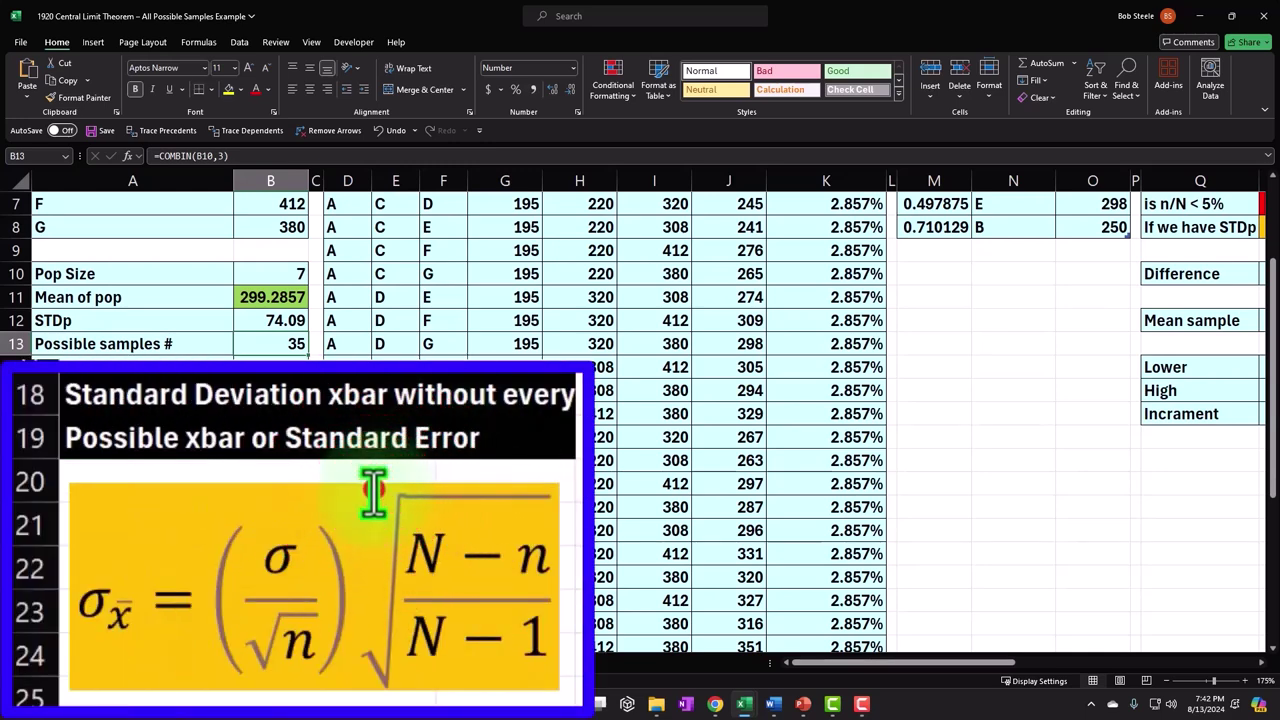
- Review the standard error formula and highlight the sales rep and All Combanations tables
{"action": "left_click", "coordinate": [272, 487]}
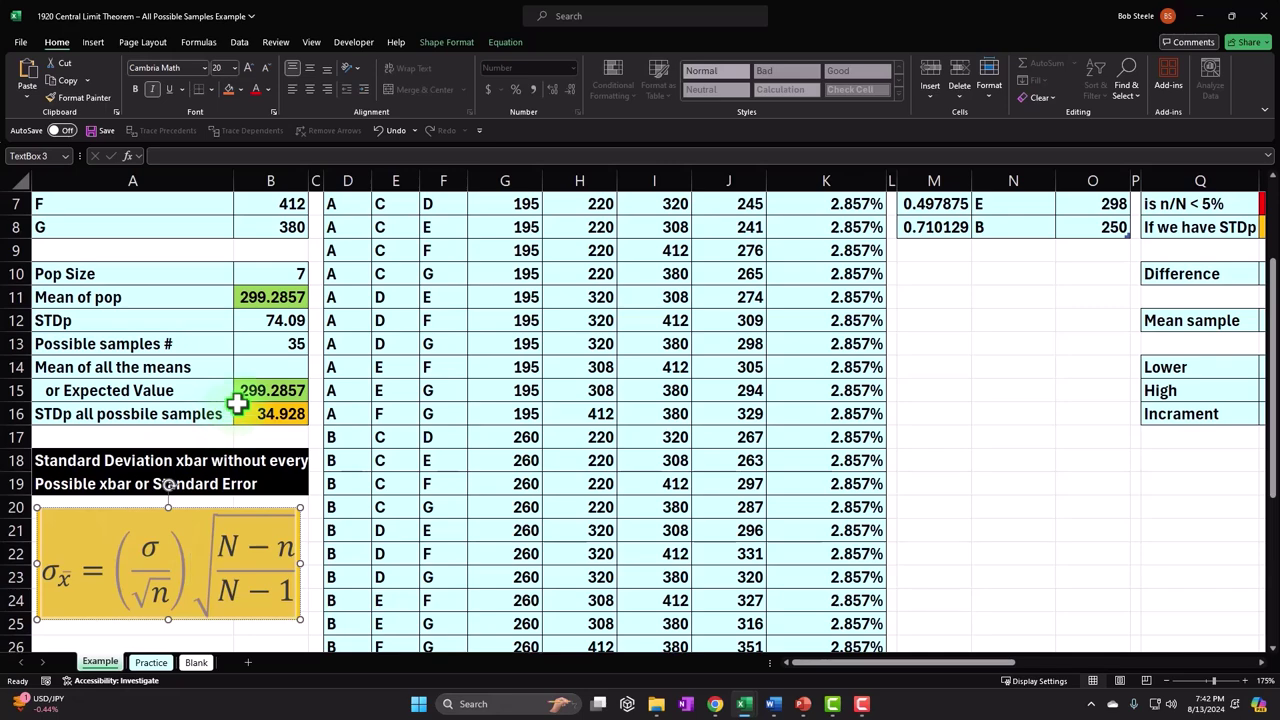
{"action": "scroll", "coordinate": [232, 405], "scroll_direction": "up", "scroll_amount": 2}
{"action": "left_click", "coordinate": [235, 398]}
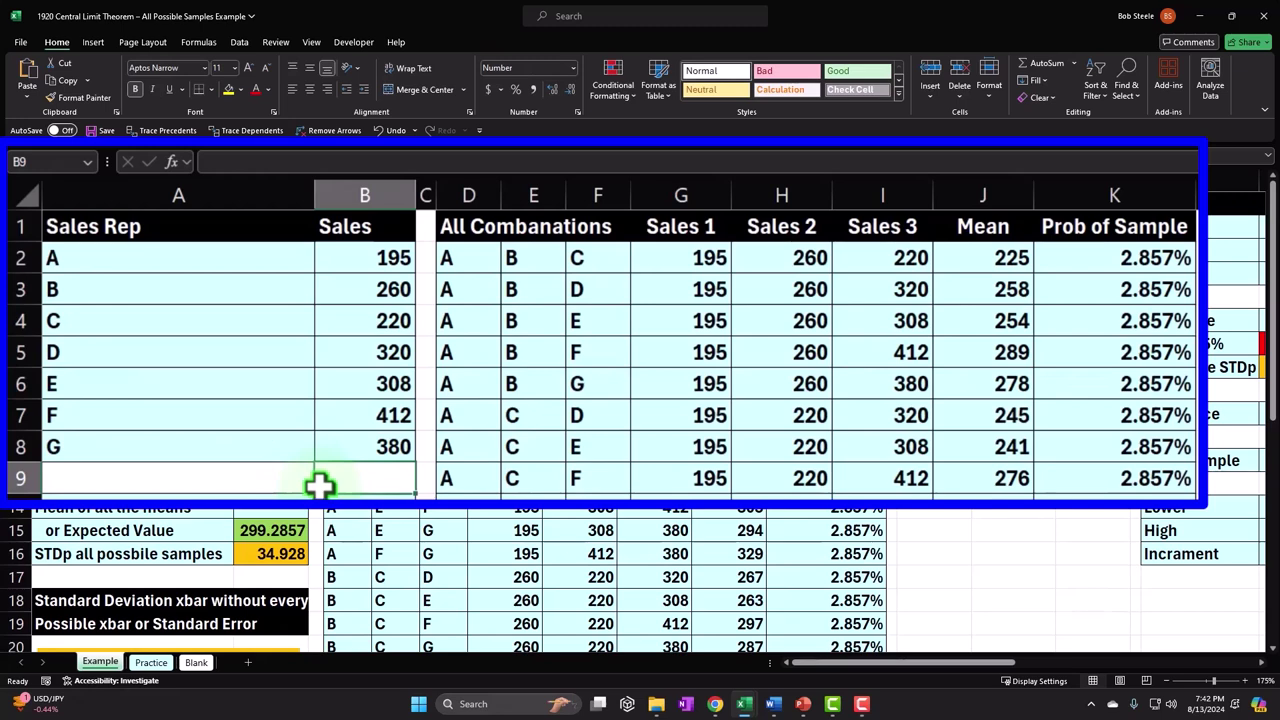
{"action": "left_click_drag", "start_coordinate": [190, 262], "coordinate": [339, 449]}
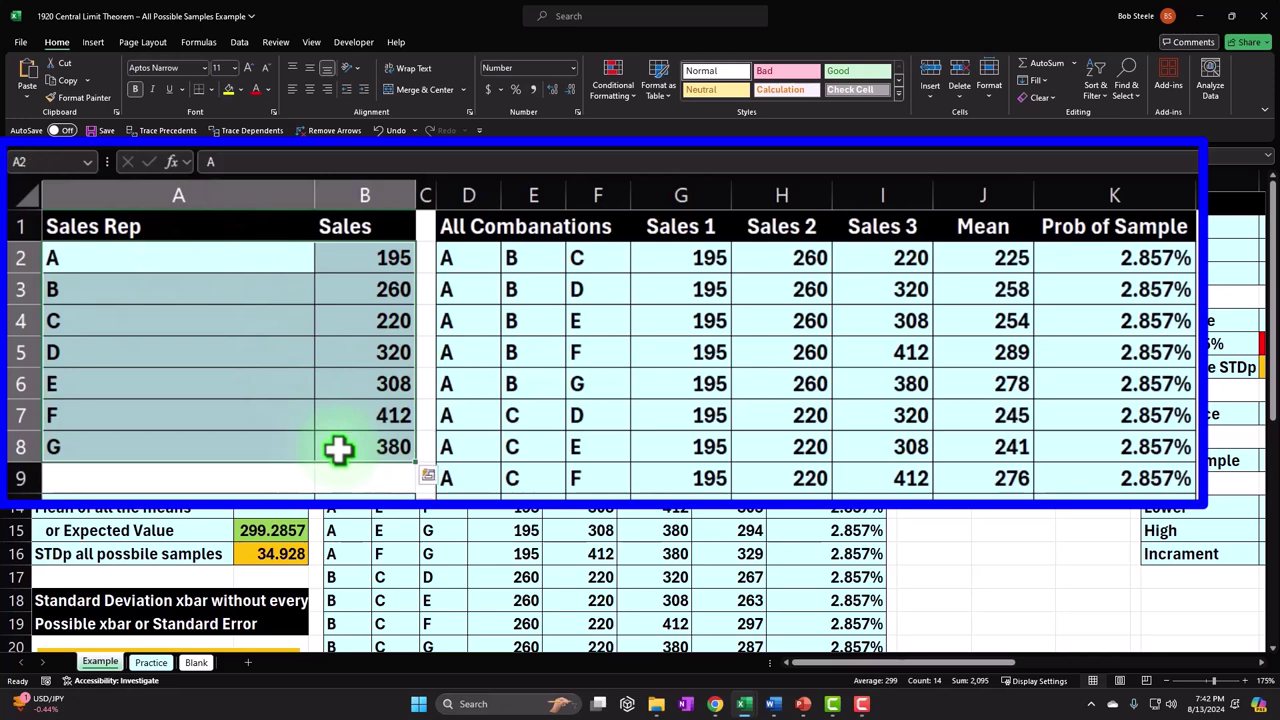
{"action": "left_click_drag", "start_coordinate": [446, 258], "coordinate": [1050, 485]}
{"action": "left_click_drag", "start_coordinate": [857, 663], "coordinate": [1057, 677]}
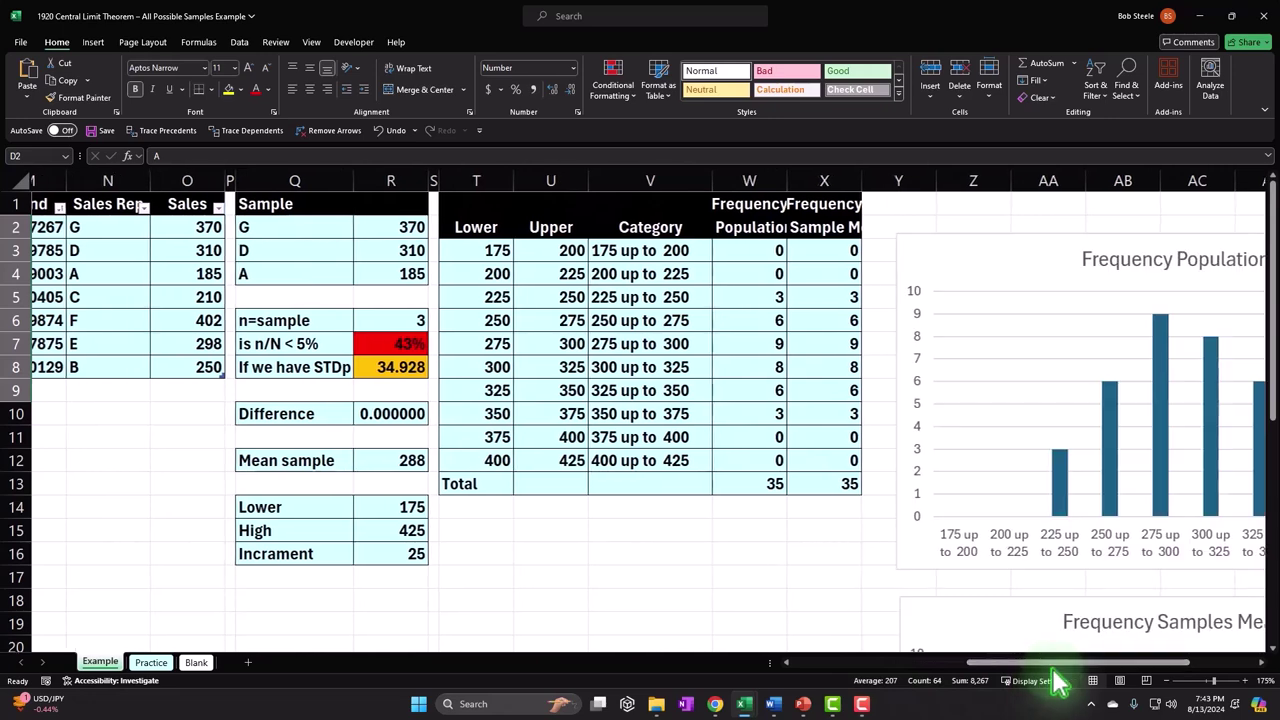
{"action": "left_click", "coordinate": [1030, 665]}
- Scroll back to column A and open the Practice sheet
{"action": "scroll", "coordinate": [1040, 675], "scroll_direction": "right", "scroll_amount": 5}
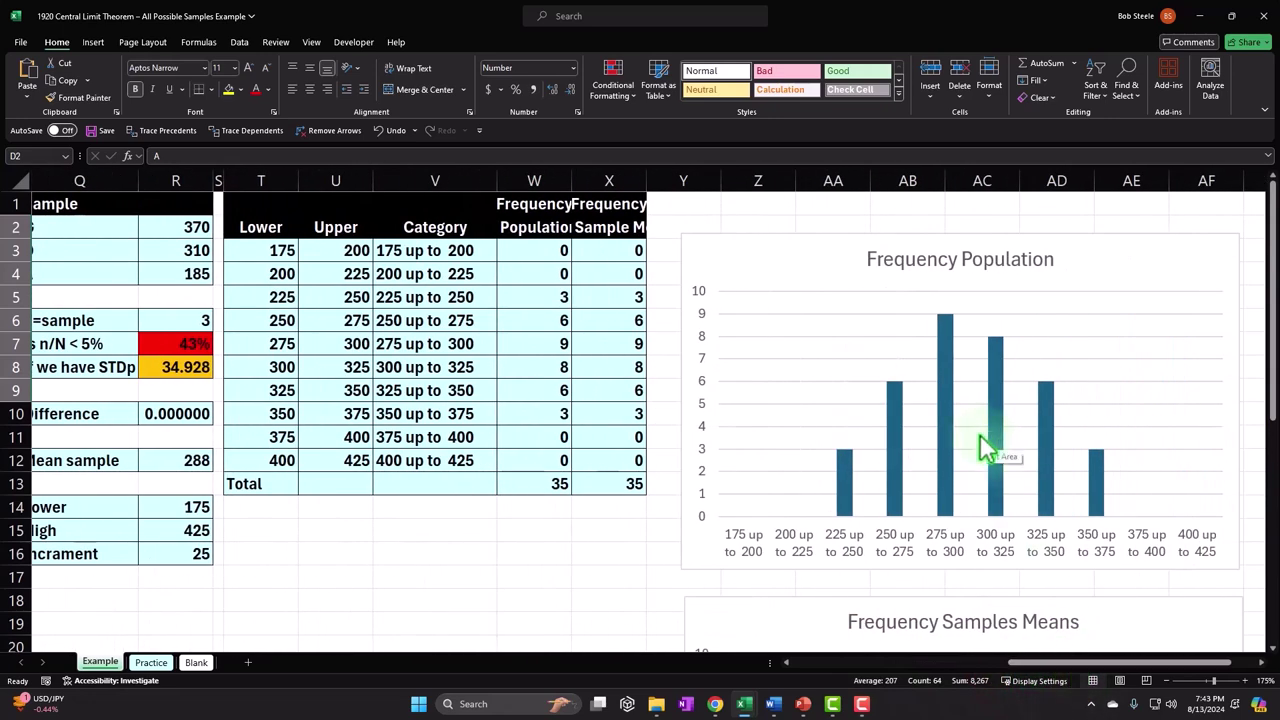
{"action": "scroll", "coordinate": [977, 440], "scroll_direction": "down", "scroll_amount": 4}
{"action": "scroll", "coordinate": [977, 449], "scroll_direction": "up", "scroll_amount": 4}
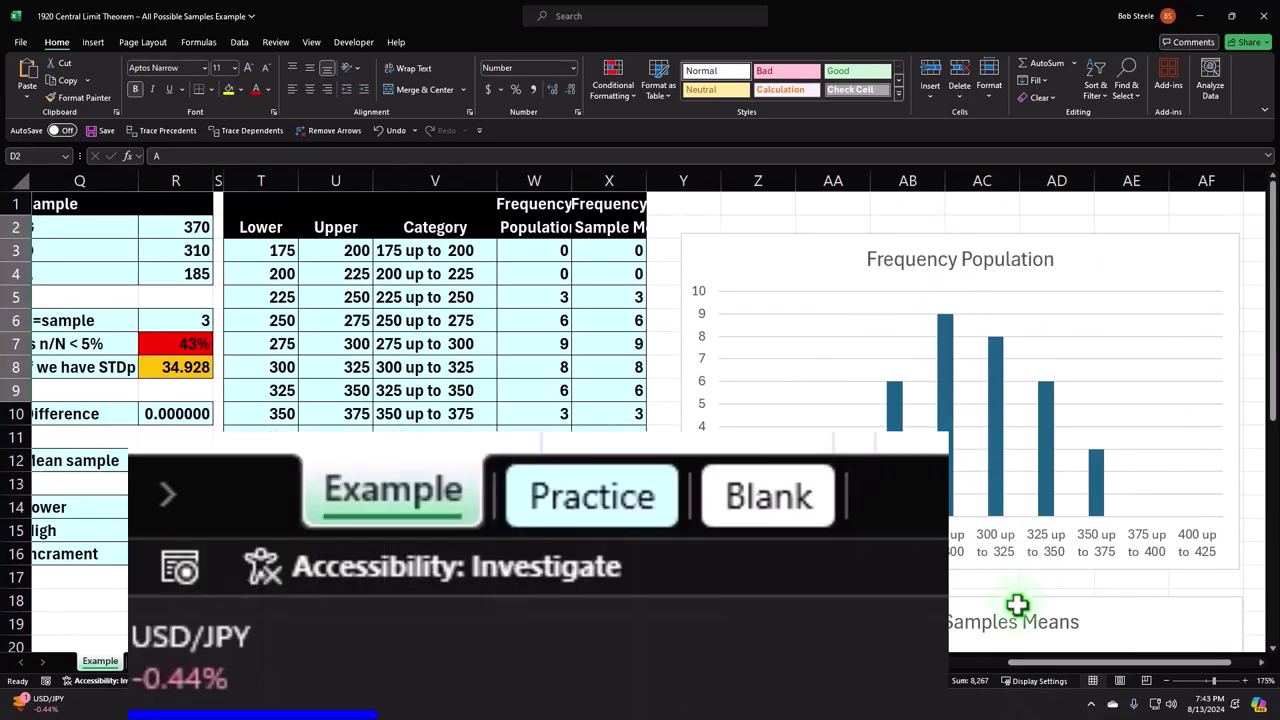
{"action": "scroll", "coordinate": [1045, 665], "scroll_direction": "left", "scroll_amount": 10}
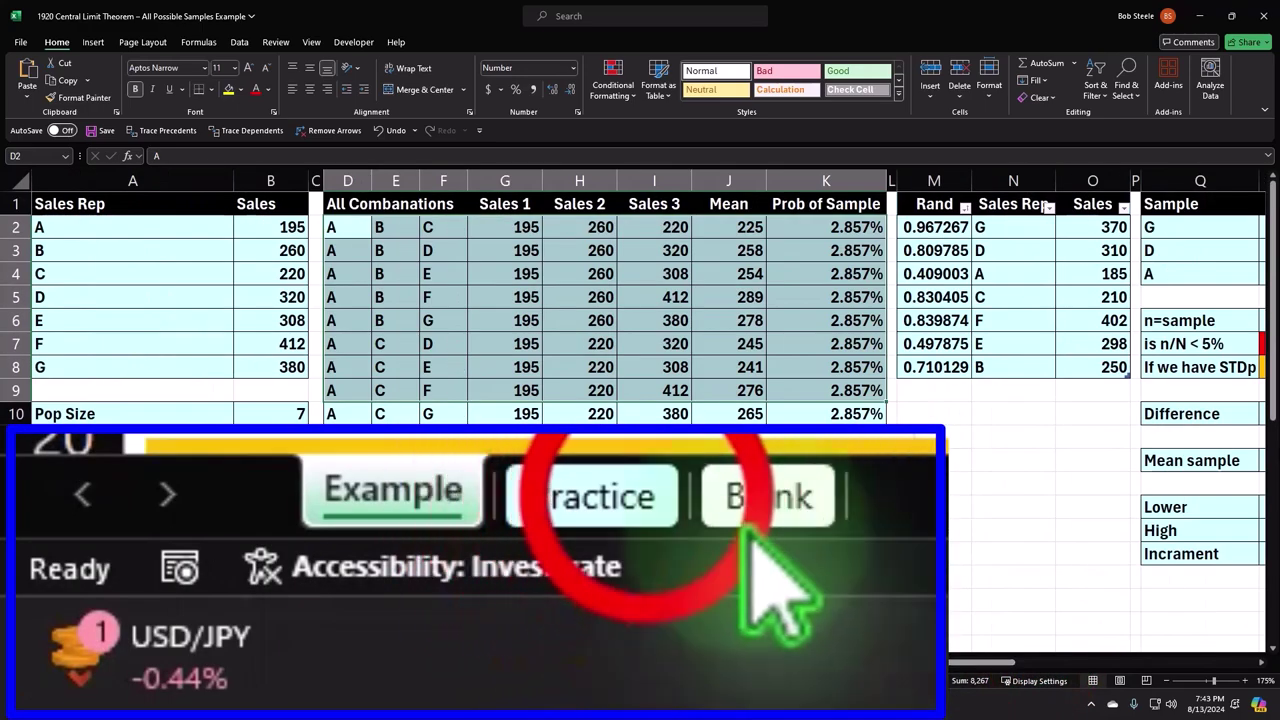
{"action": "left_click", "coordinate": [671, 488]}
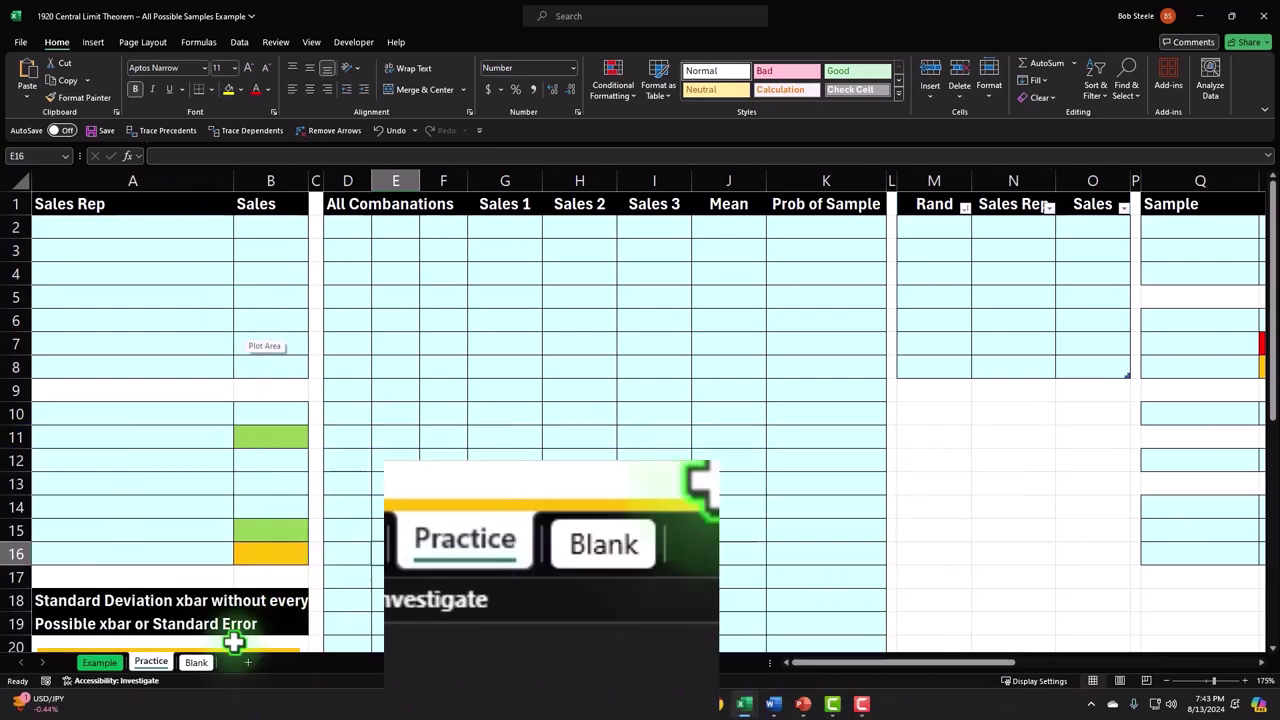
- On the Blank sheet, enter 'Sales R' in cell A1
{"action": "left_click", "coordinate": [223, 662]}
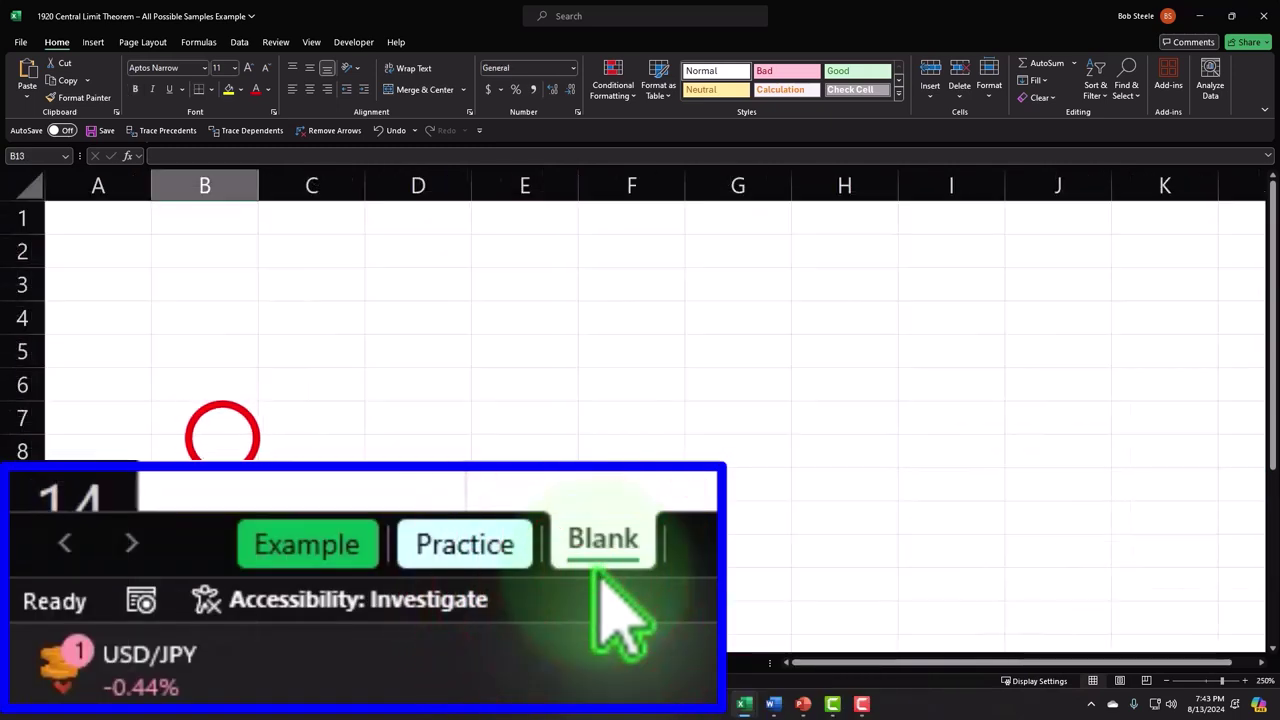
{"action": "left_click", "coordinate": [223, 438]}
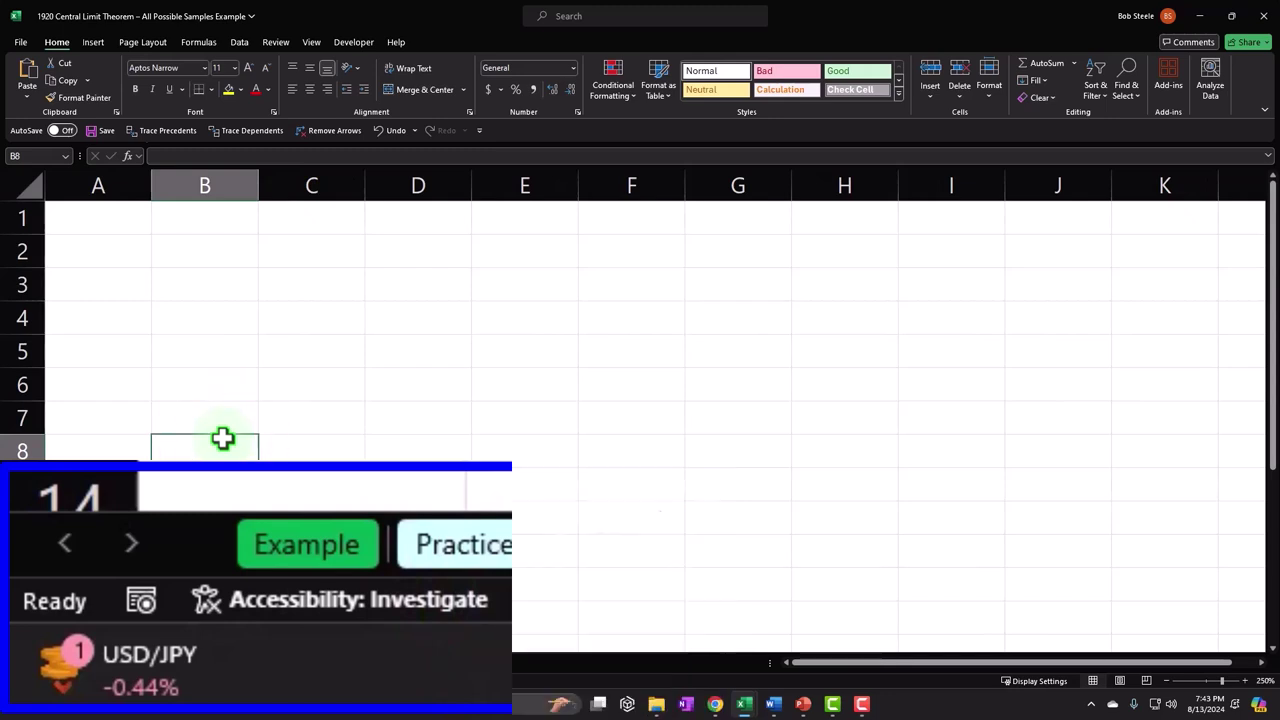
{"action": "left_click", "coordinate": [128, 226]}
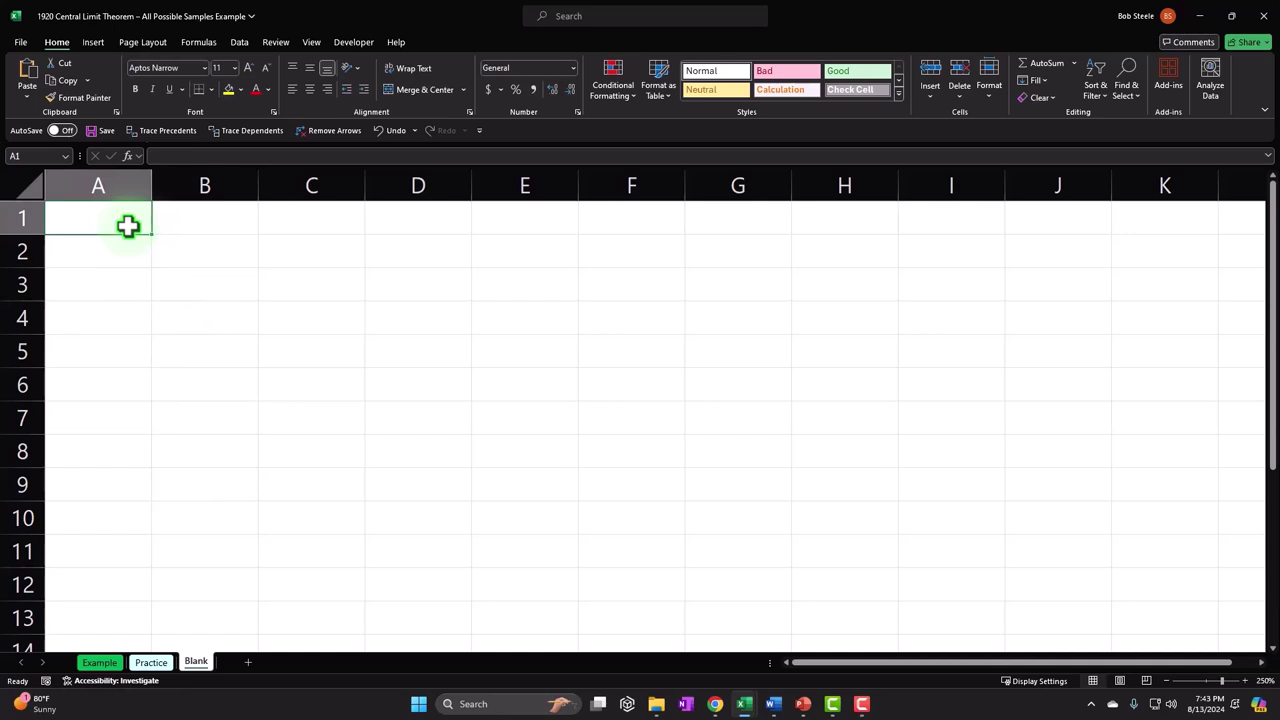
{"action": "type", "text": "Sales"}
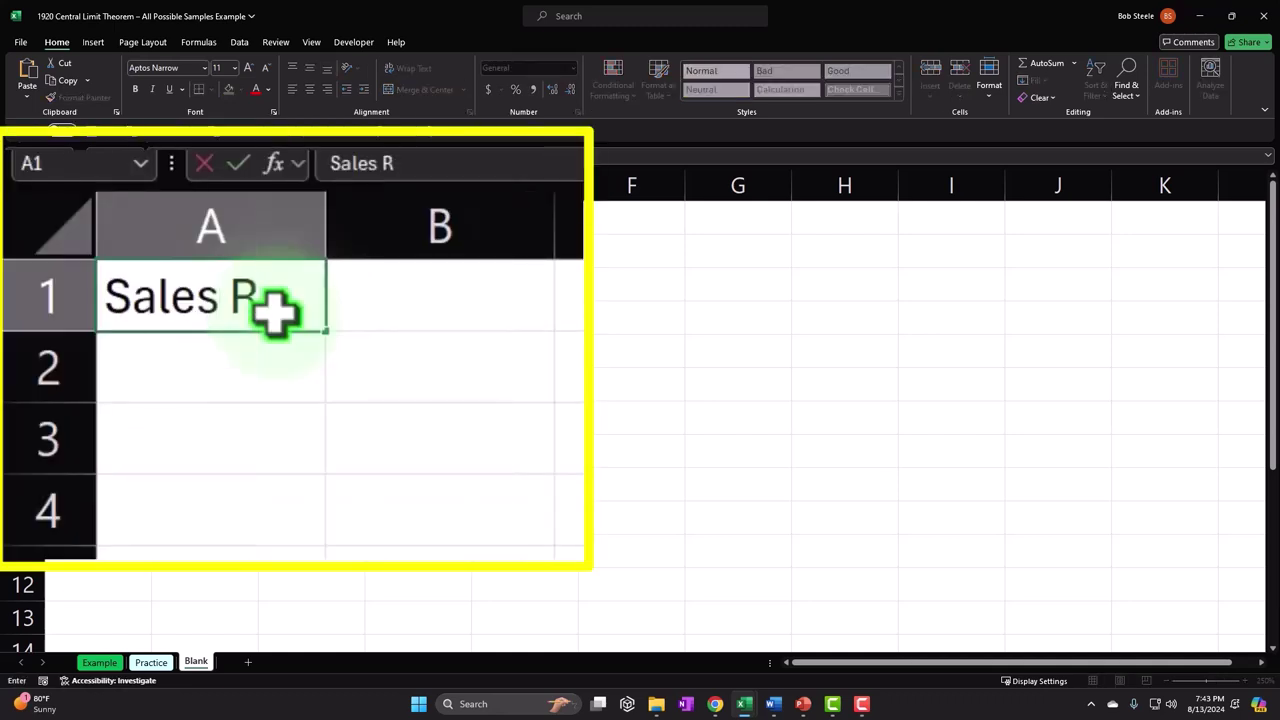
{"action": "type", "text": " R"}
{"action": "key", "text": "Return"}
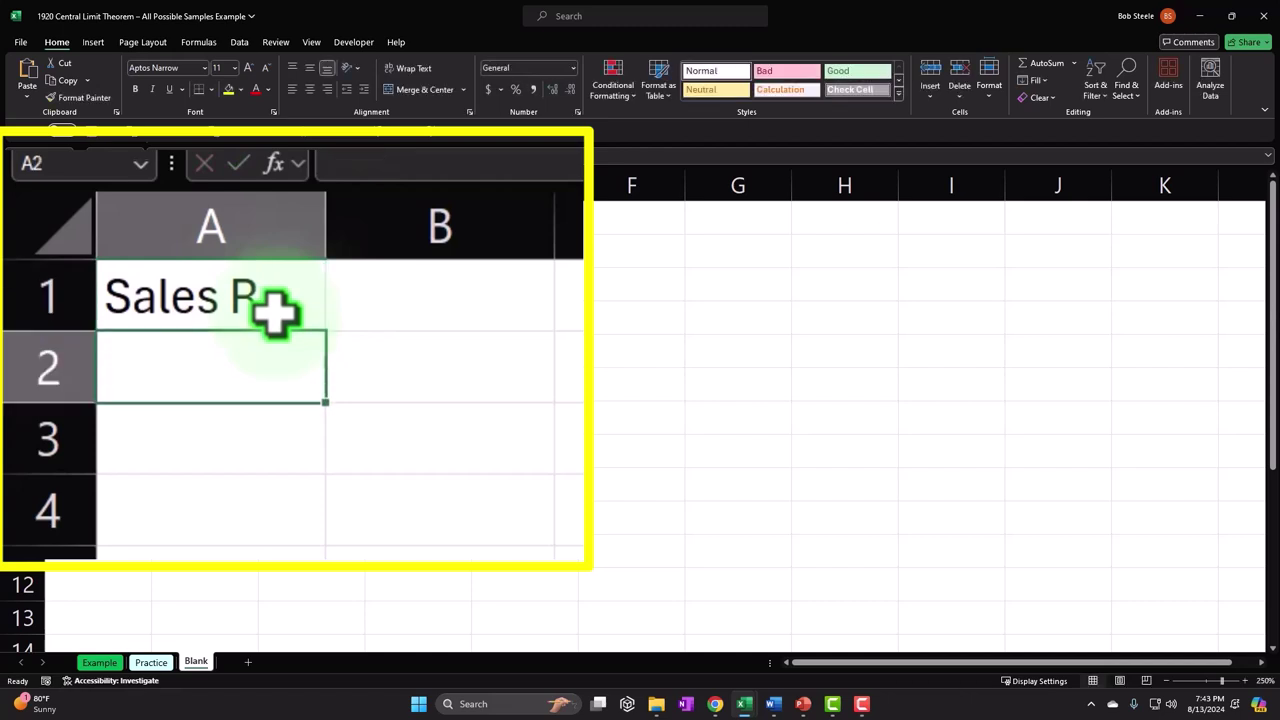
- Format all cells as Currency with no symbol, 0 decimals and red negatives
{"action": "left_click", "coordinate": [62, 226]}
{"action": "right_click", "coordinate": [325, 284]}
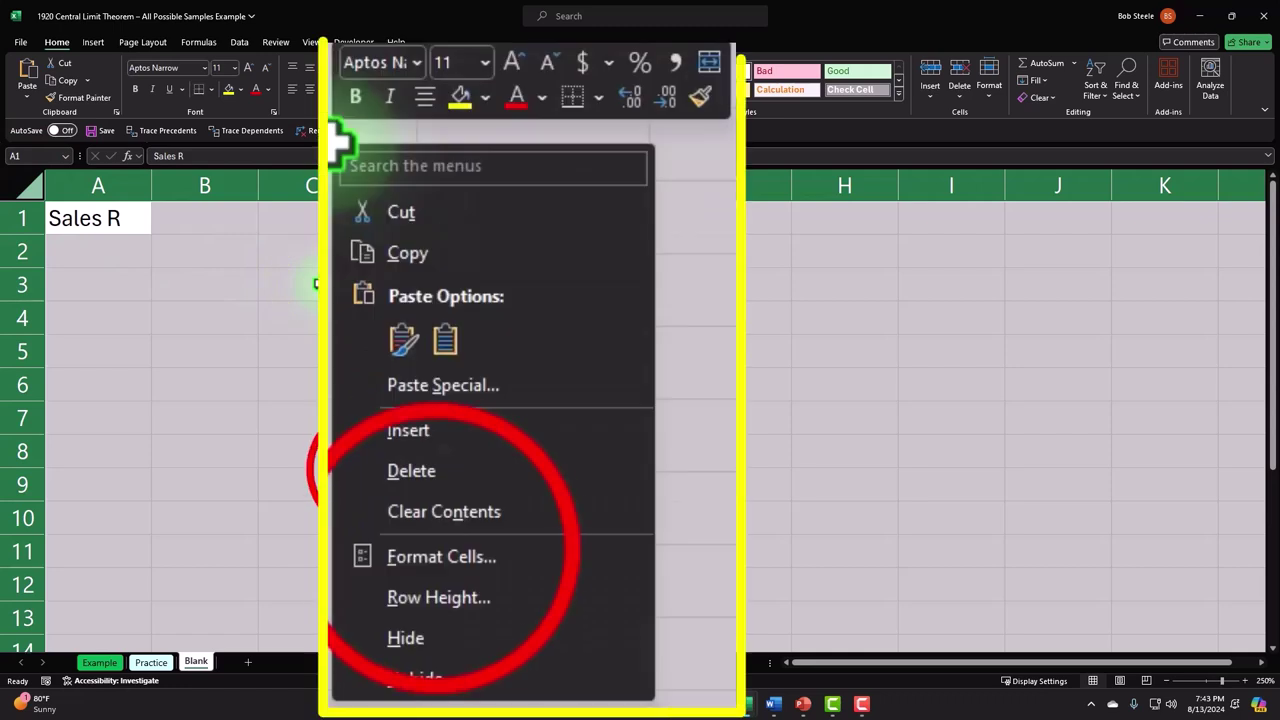
{"action": "left_click", "coordinate": [376, 473]}
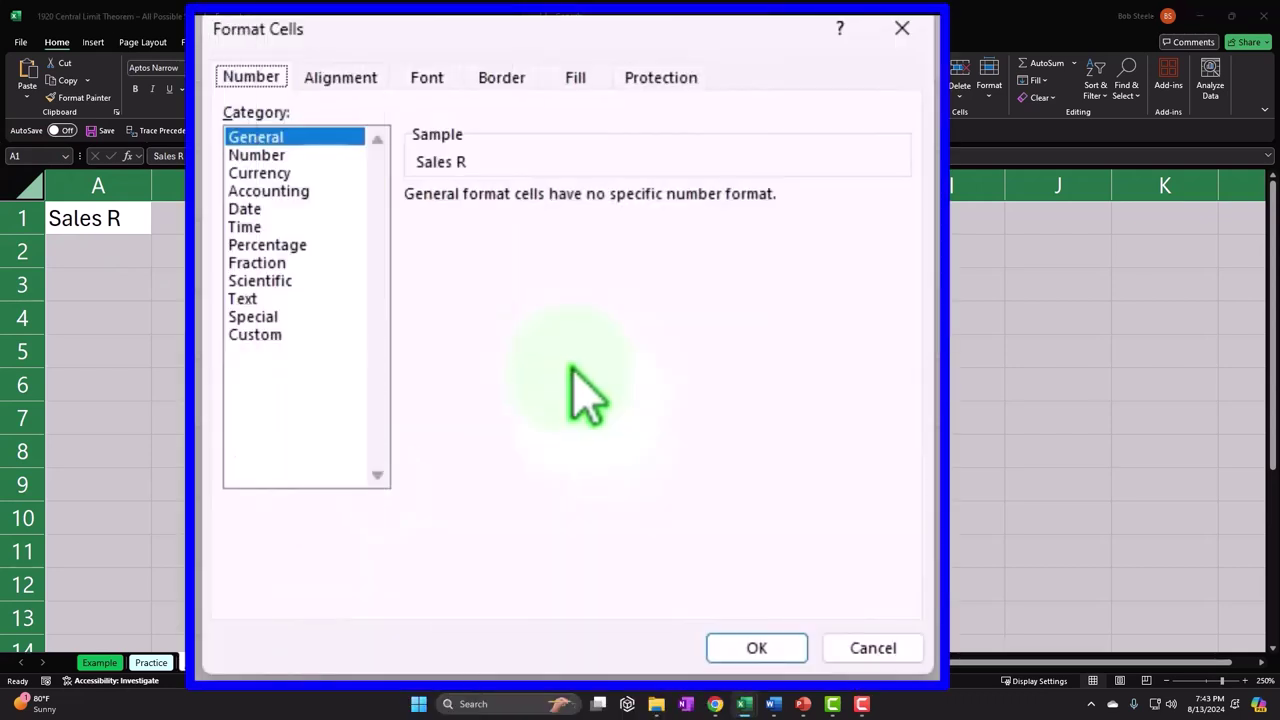
{"action": "left_click", "coordinate": [224, 380]}
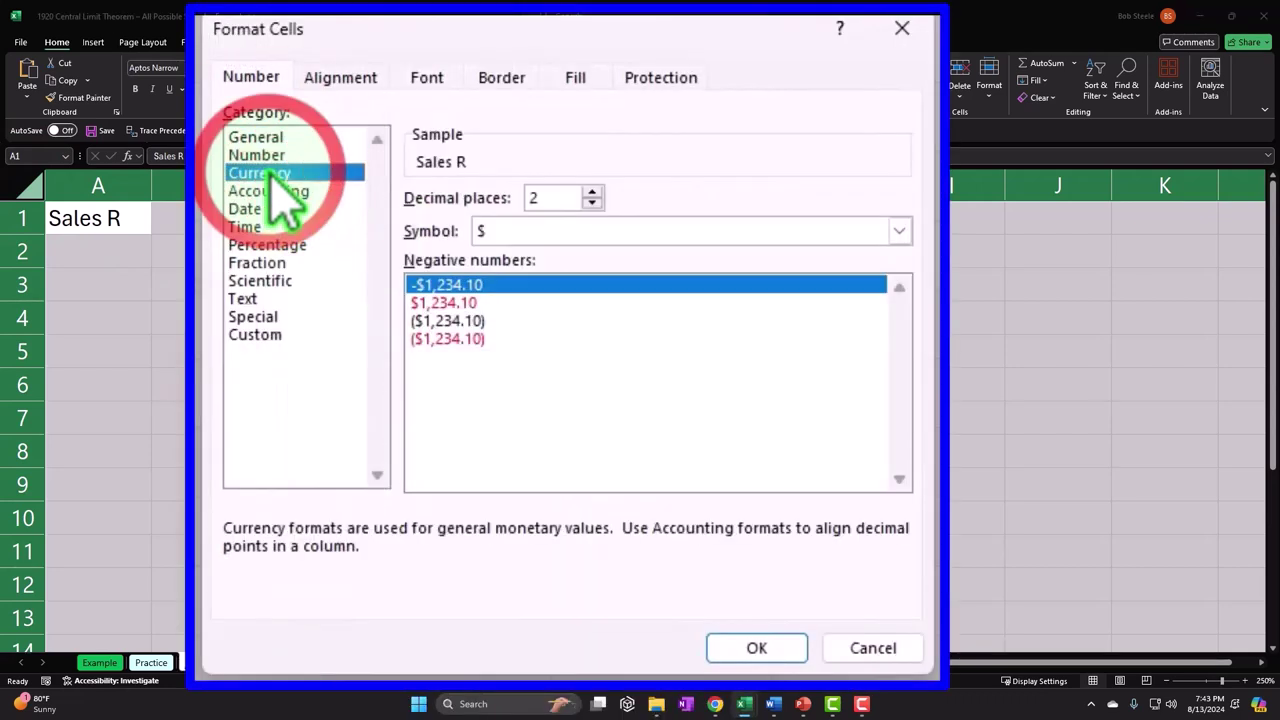
{"action": "left_click", "coordinate": [508, 338]}
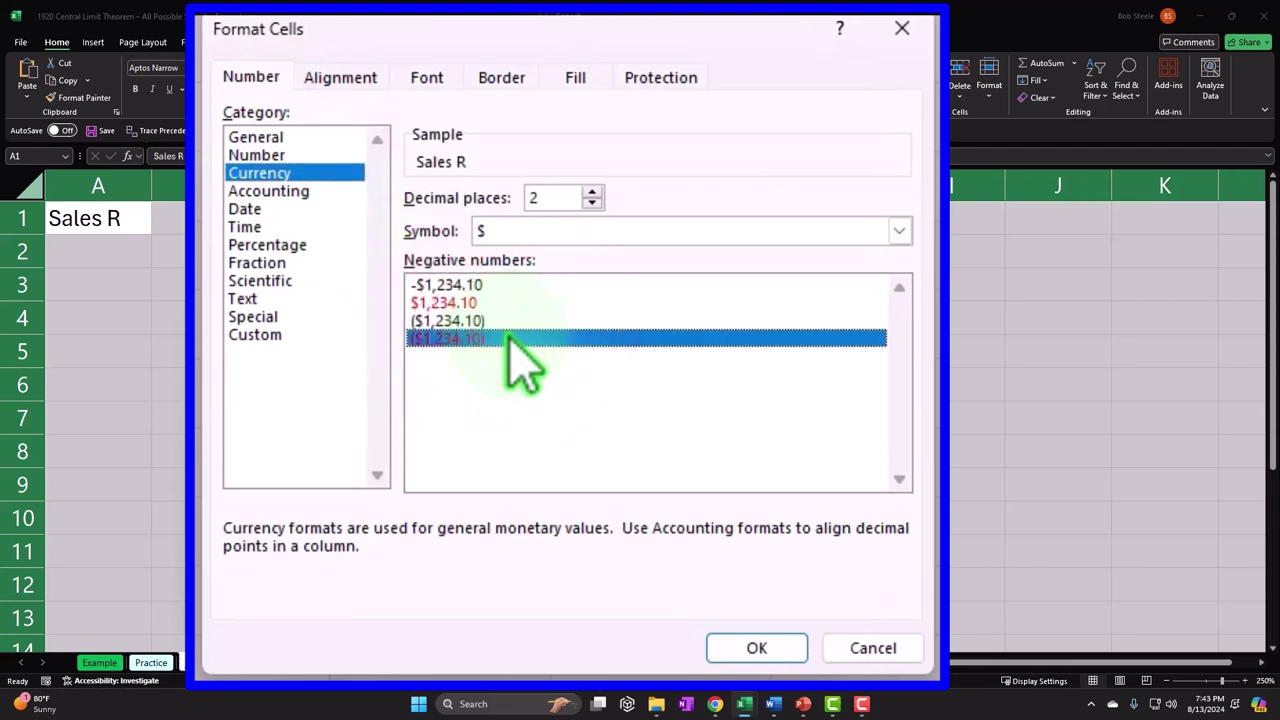
{"action": "left_click", "coordinate": [582, 230]}
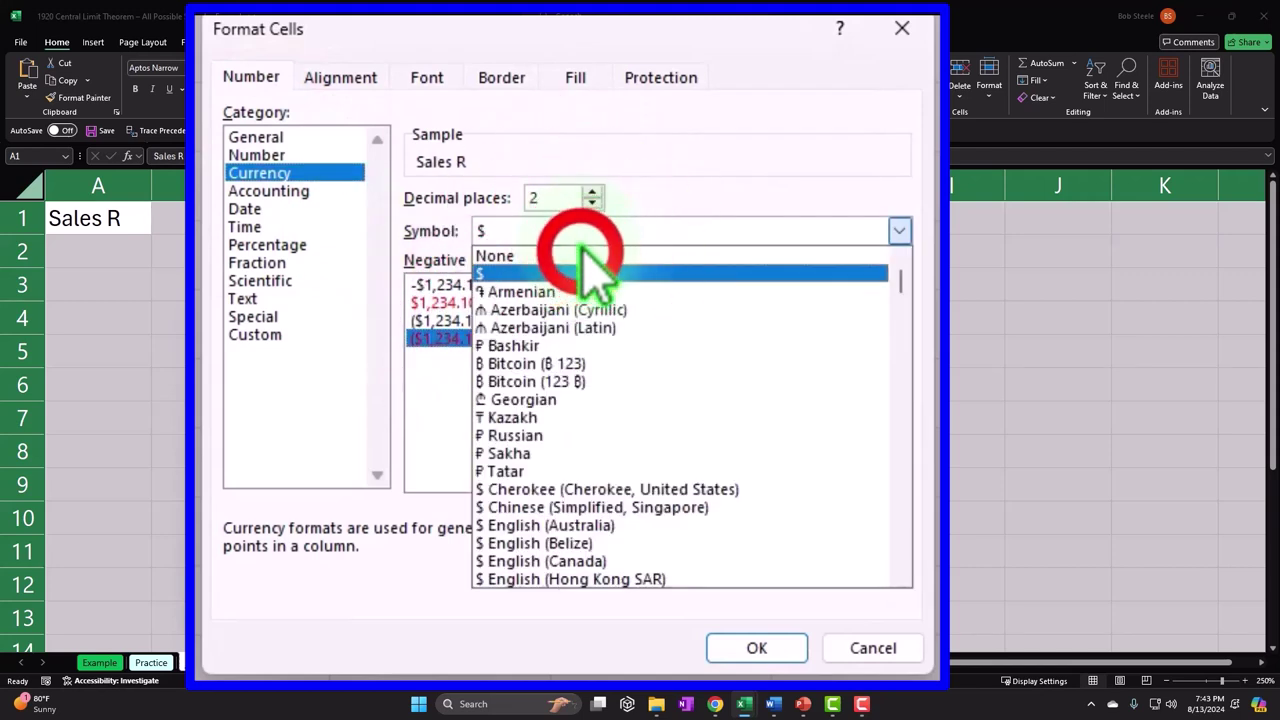
{"action": "left_click", "coordinate": [586, 256]}
{"action": "left_click", "coordinate": [592, 203]}
{"action": "left_click", "coordinate": [592, 203]}
{"action": "left_click", "coordinate": [750, 645]}
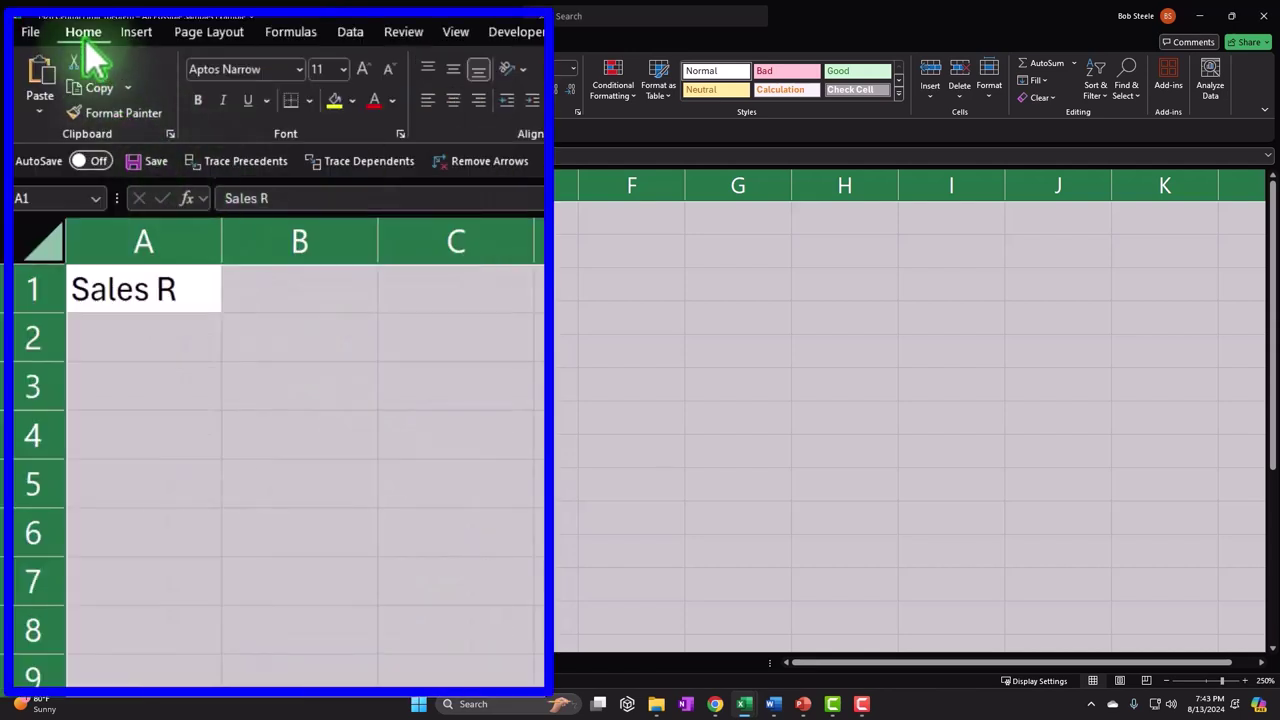
- Bold A1 and enter the headers 'Sales Rep' and 'Sales' in A1:B1
{"action": "left_click", "coordinate": [200, 101]}
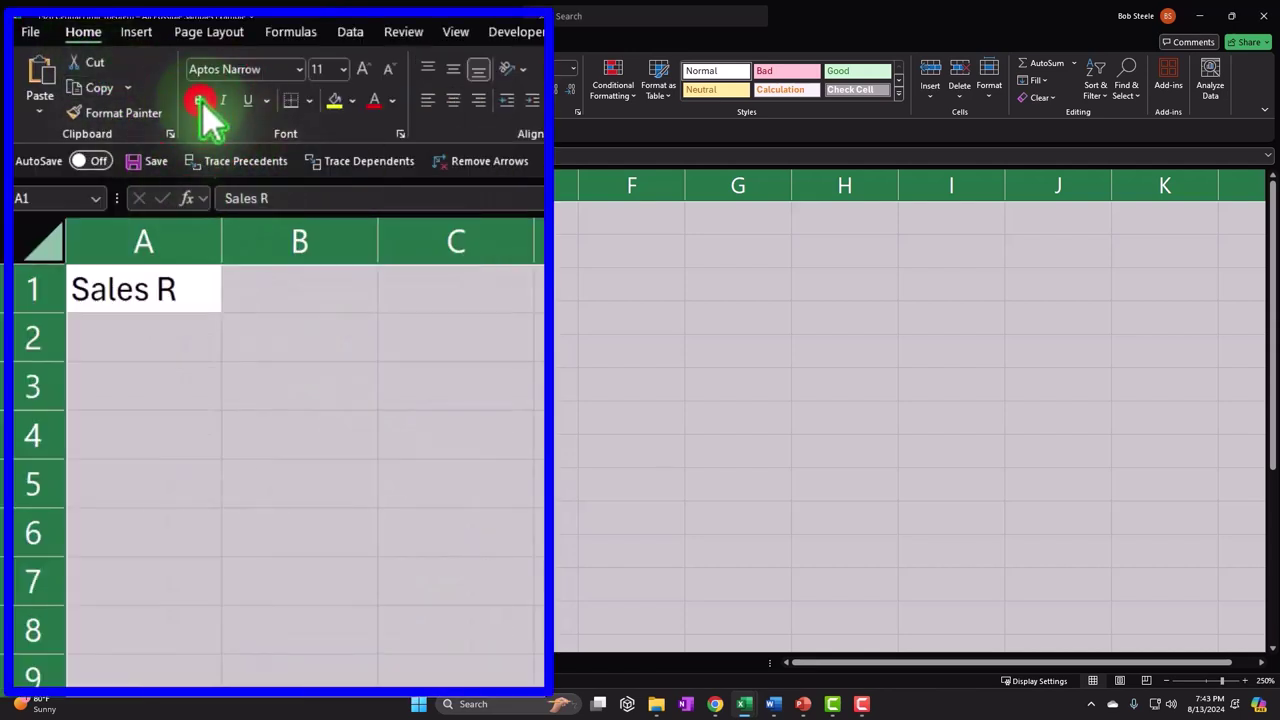
{"action": "left_click", "coordinate": [353, 366]}
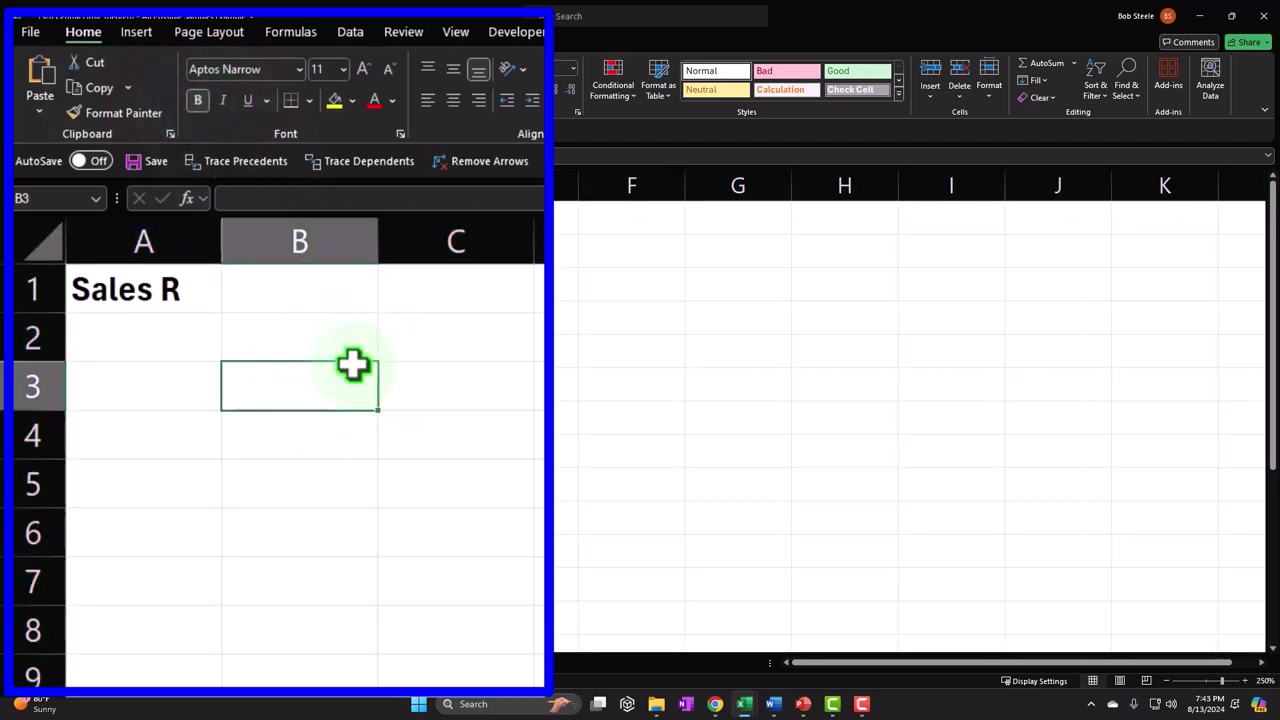
{"action": "double_click", "coordinate": [189, 284]}
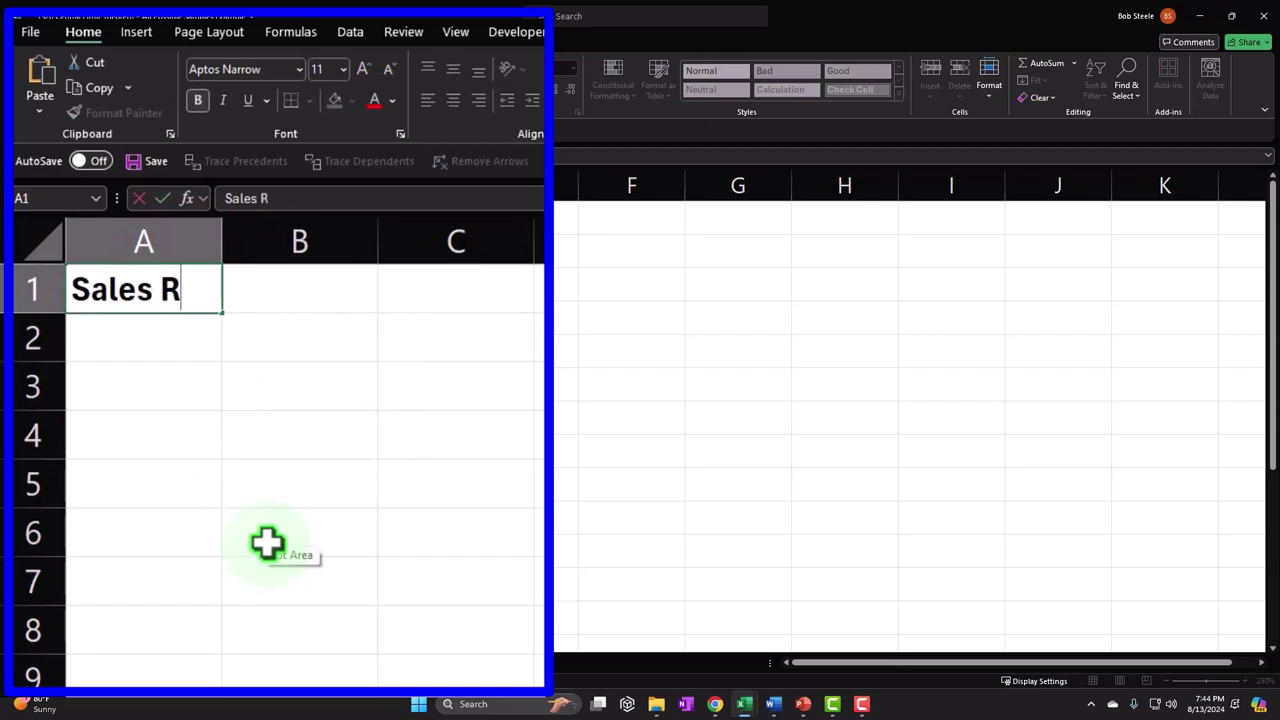
{"action": "key", "text": "Return"}
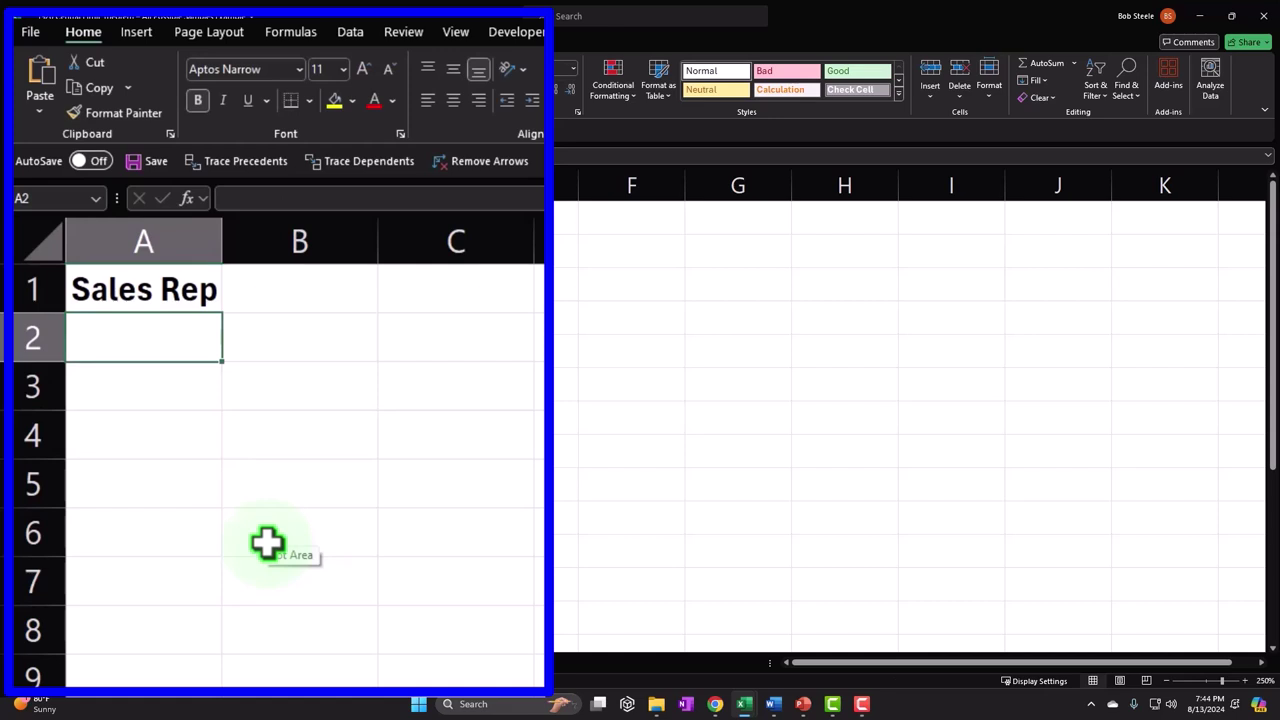
{"action": "left_click", "coordinate": [323, 295]}
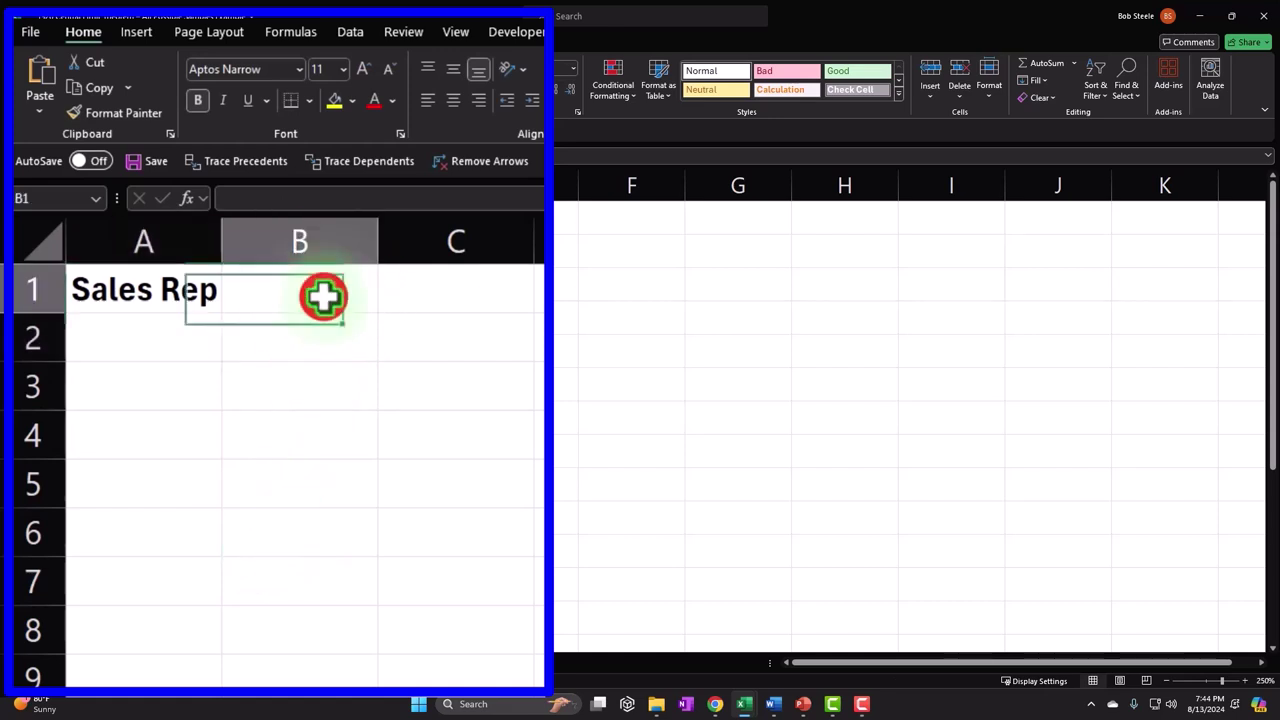
{"action": "type", "text": "Sal"}
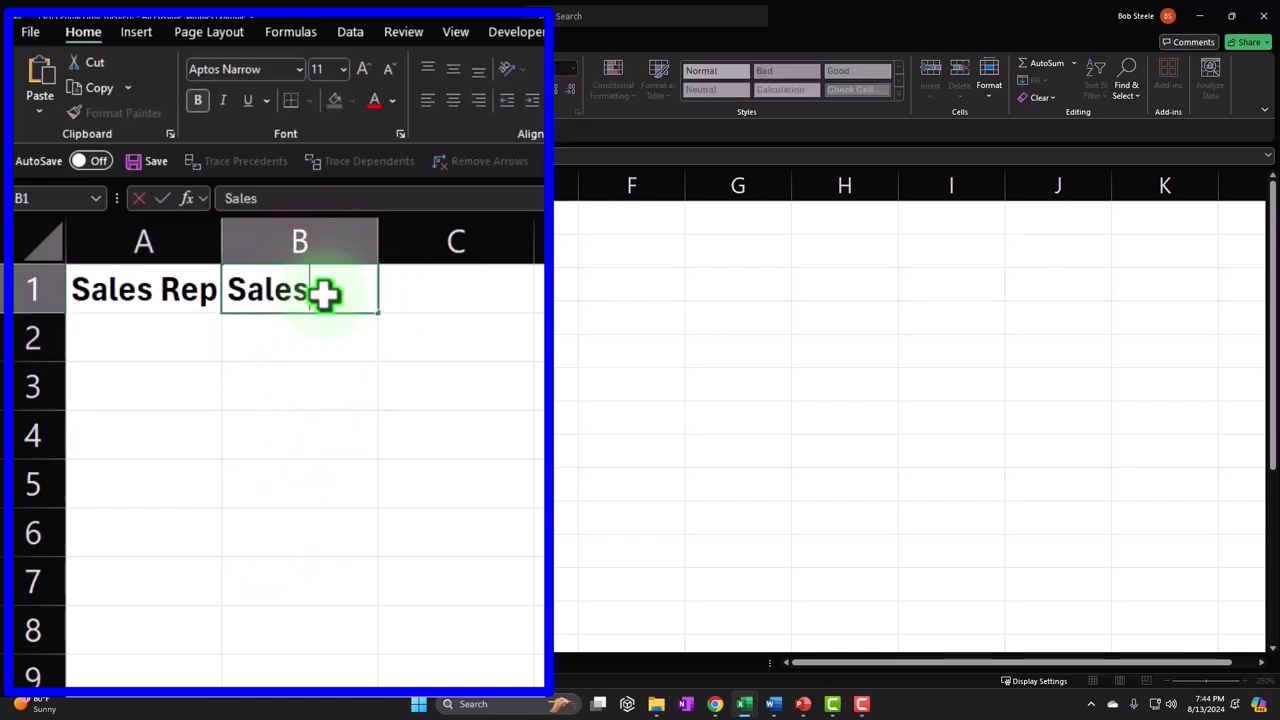
{"action": "type", "text": "es"}
{"action": "key", "text": "Return"}
- List sales reps A through G in cells A2:A8
{"action": "left_click", "coordinate": [174, 334]}
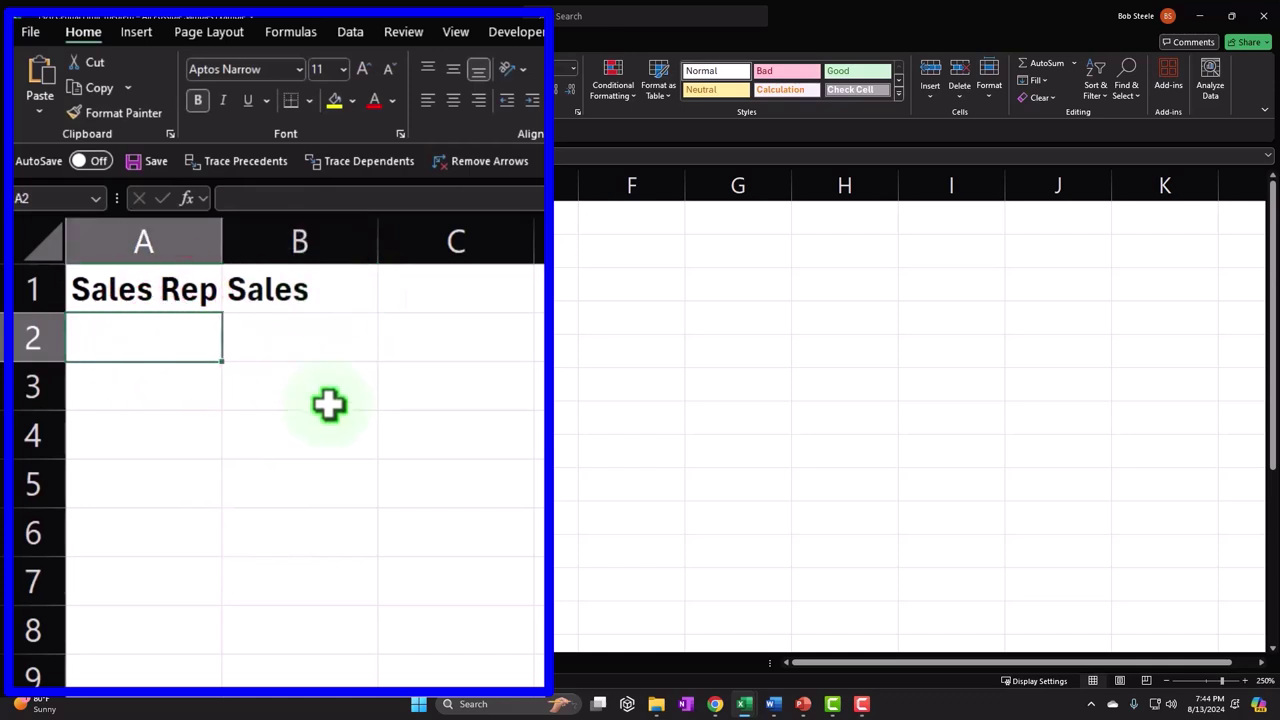
{"action": "type", "text": "A"}
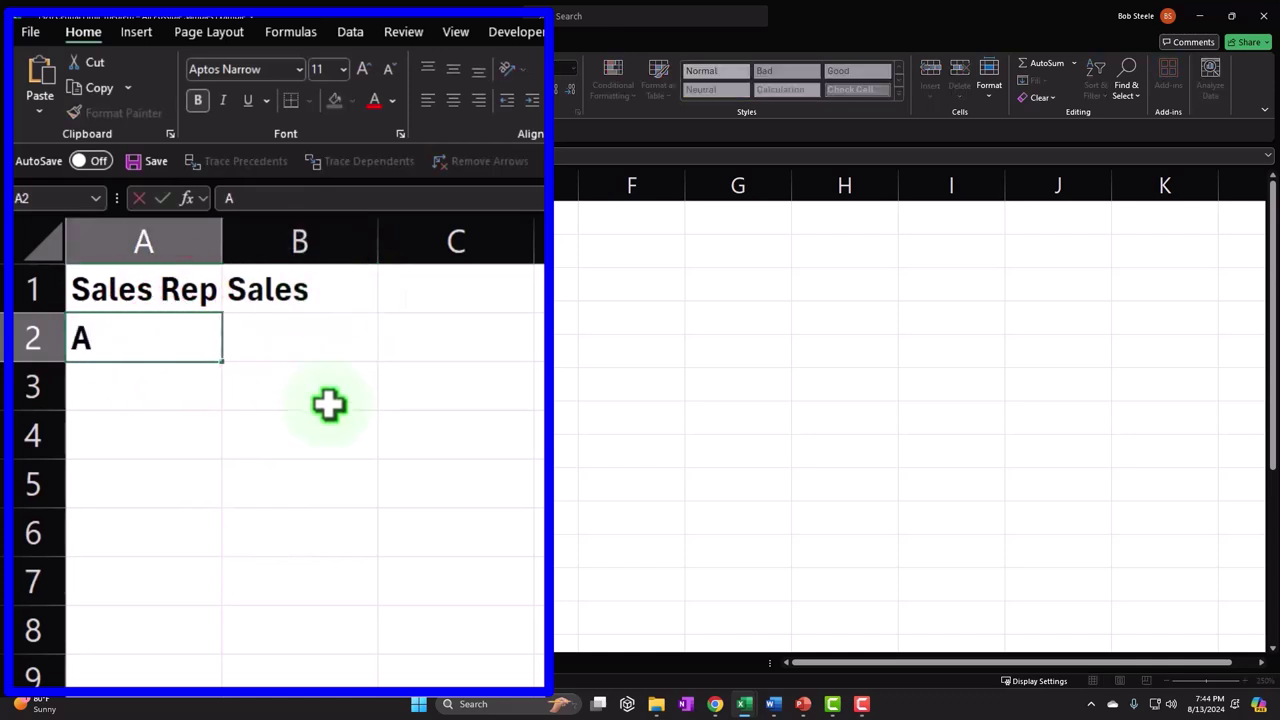
{"action": "key", "text": "Return"}
{"action": "type", "text": "B"}
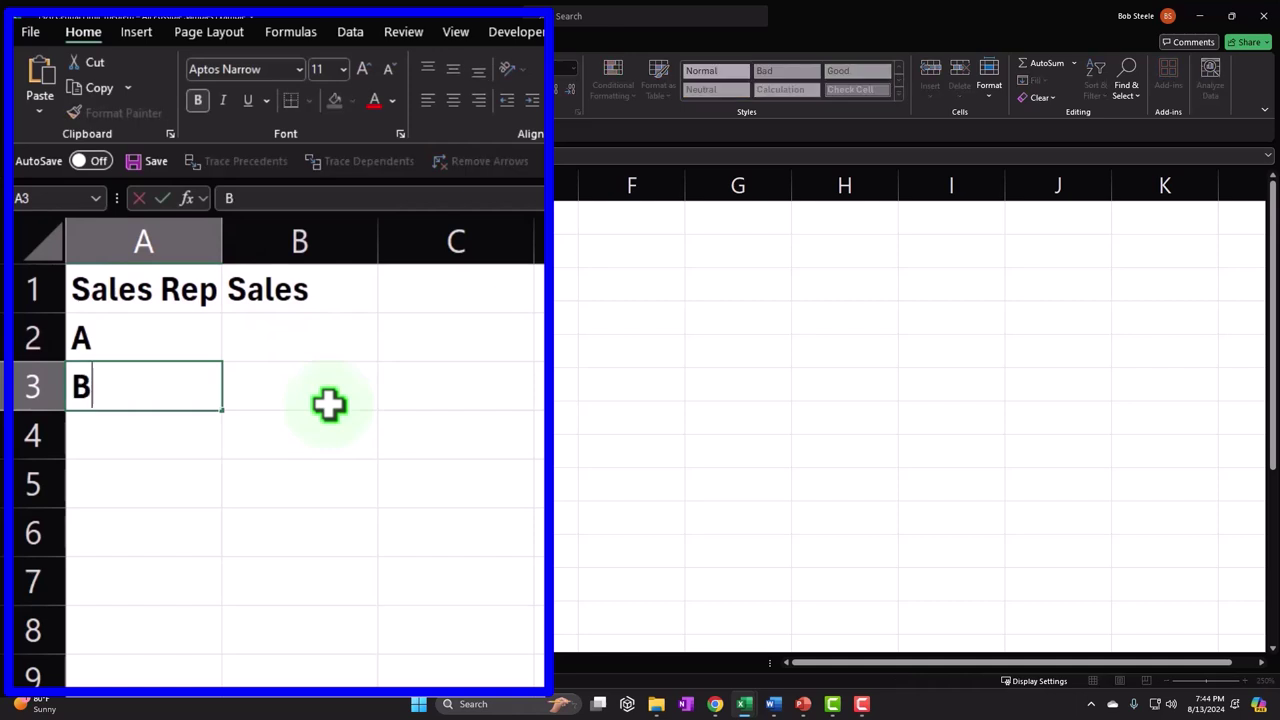
{"action": "key", "text": "Return"}
{"action": "left_click_drag", "start_coordinate": [191, 340], "coordinate": [189, 684]}
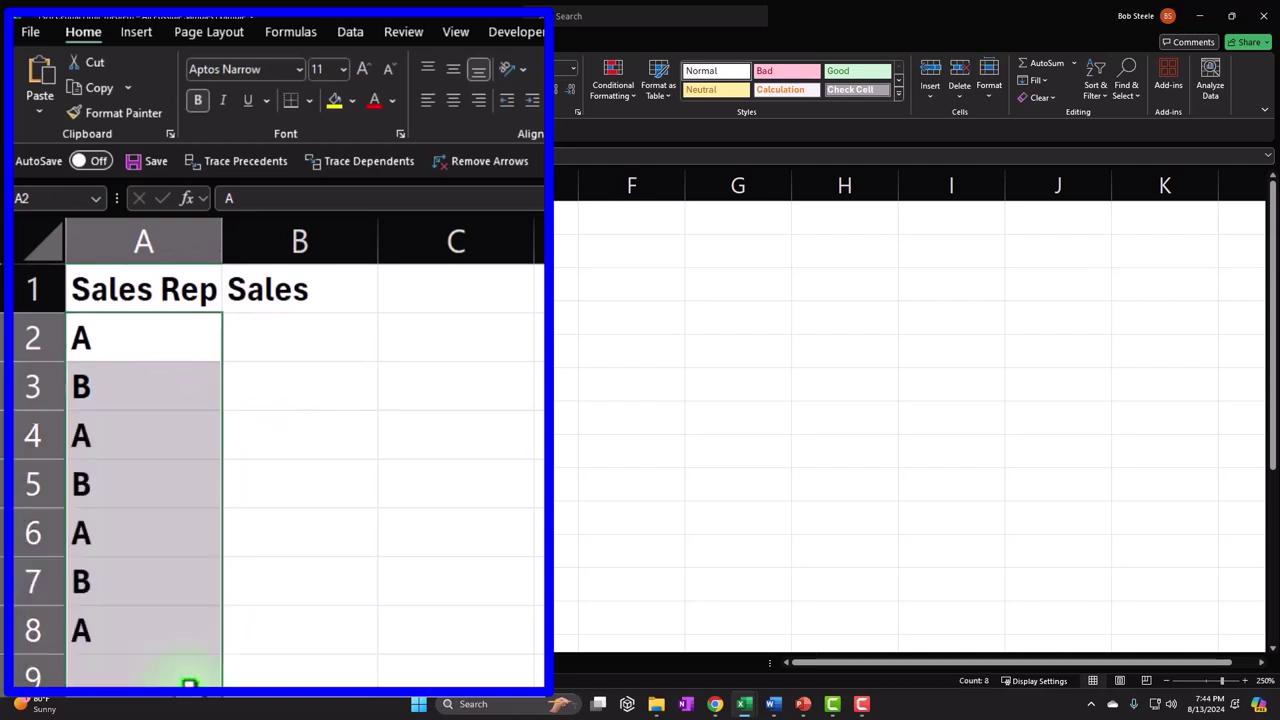
{"action": "left_click", "coordinate": [117, 394]}
{"action": "key", "text": "Down"}
{"action": "type", "text": "C"}
{"action": "key", "text": "Return"}
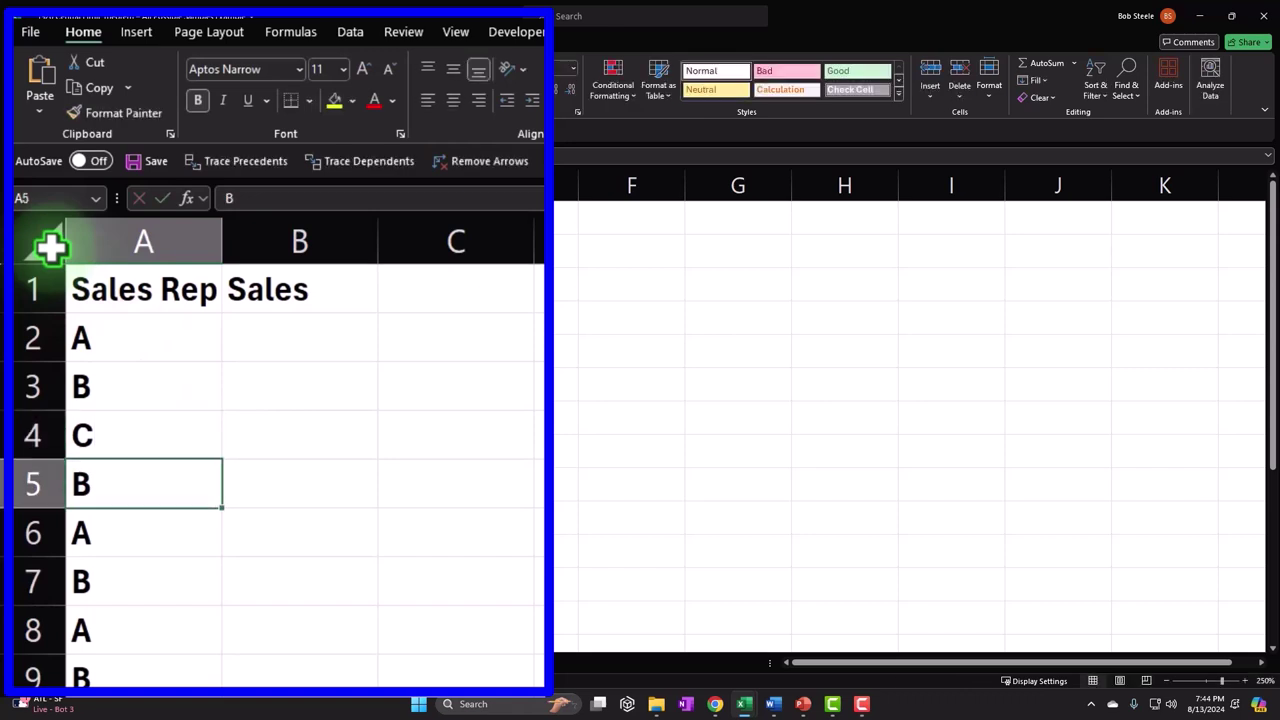
{"action": "type", "text": "D"}
{"action": "key", "text": "Return"}
{"action": "type", "text": "E"}
{"action": "key", "text": "Return"}
{"action": "type", "text": "F"}
{"action": "key", "text": "Return"}
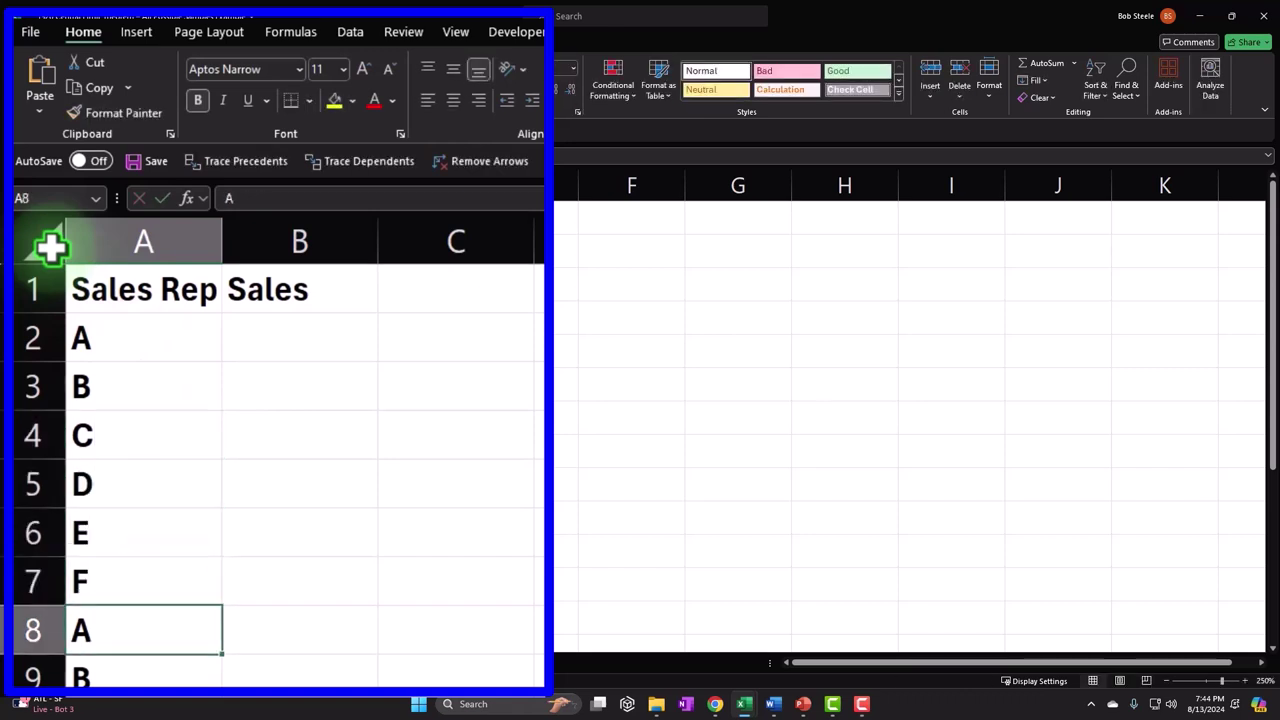
{"action": "type", "text": "G"}
{"action": "key", "text": "Return"}
- Enter sales 195, 260, 220, 320, 308, 412 and 380 in B2:B8, then select the header row
{"action": "key", "text": "Right"}
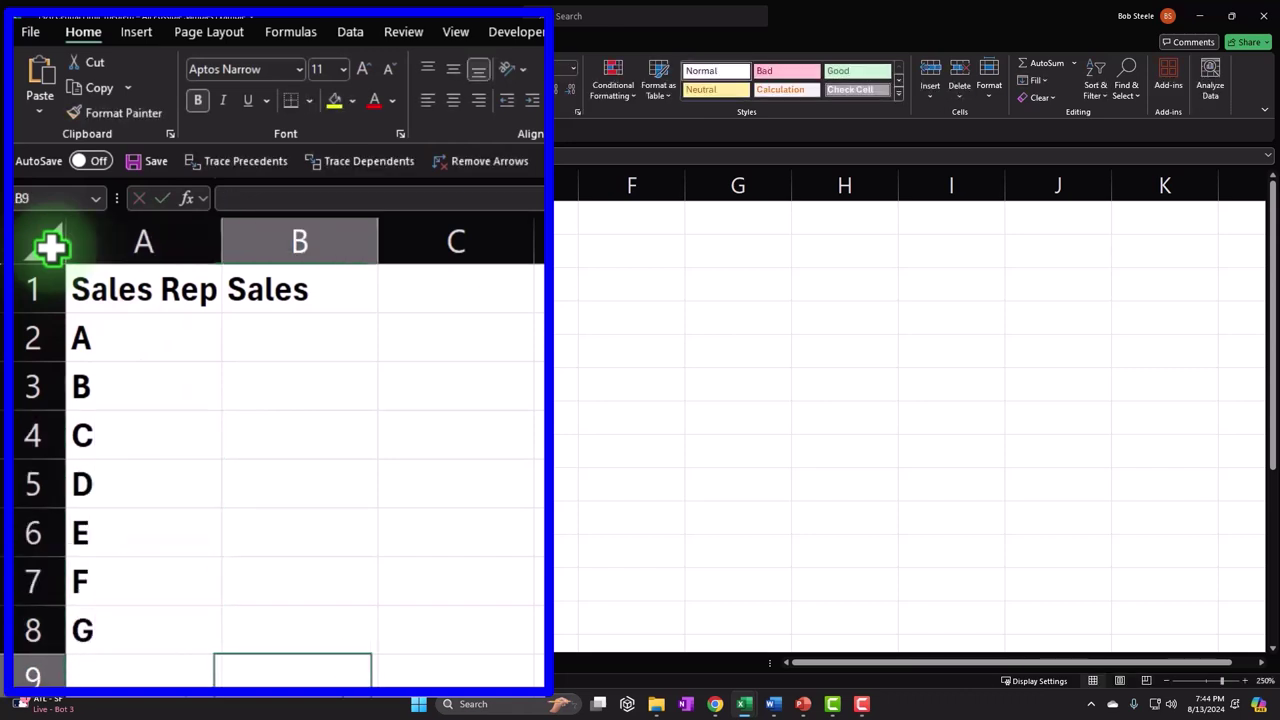
{"action": "key", "text": "Up"}
{"action": "key", "text": "Up"}
{"action": "key", "text": "Up"}
{"action": "key", "text": "Up"}
{"action": "key", "text": "Up"}
{"action": "key", "text": "Up"}
{"action": "key", "text": "Up"}
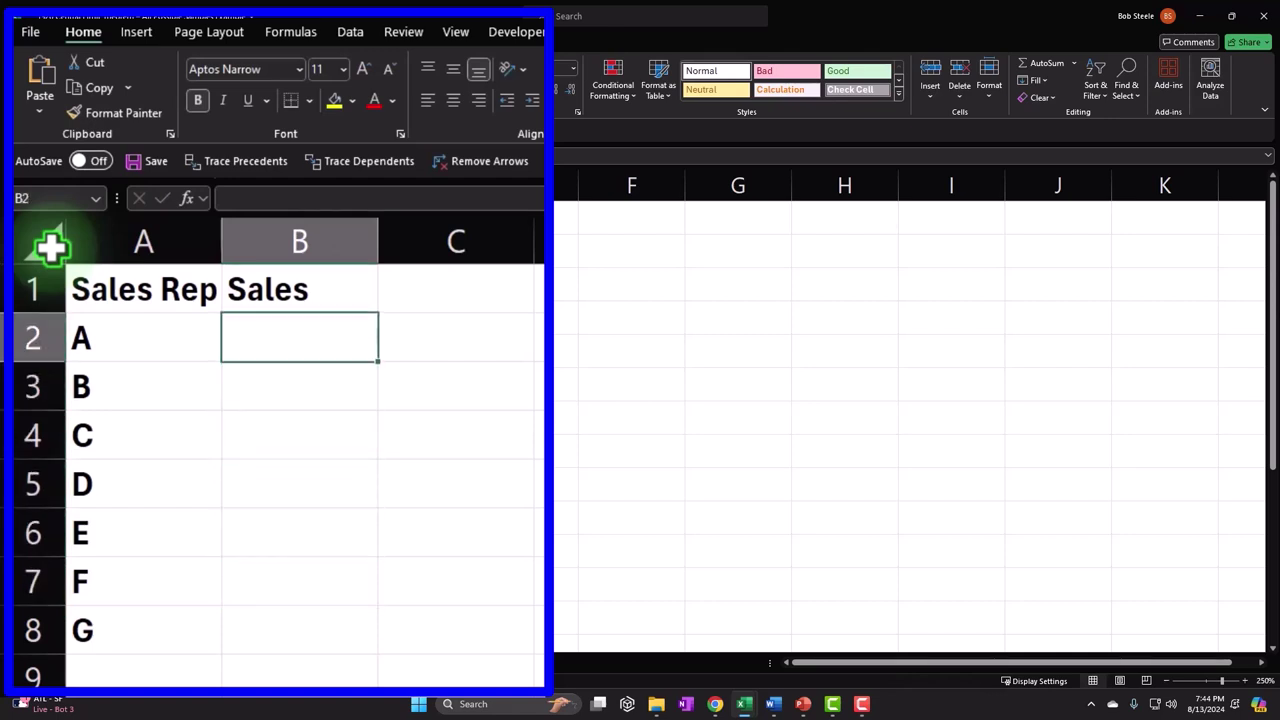
{"action": "type", "text": "195"}
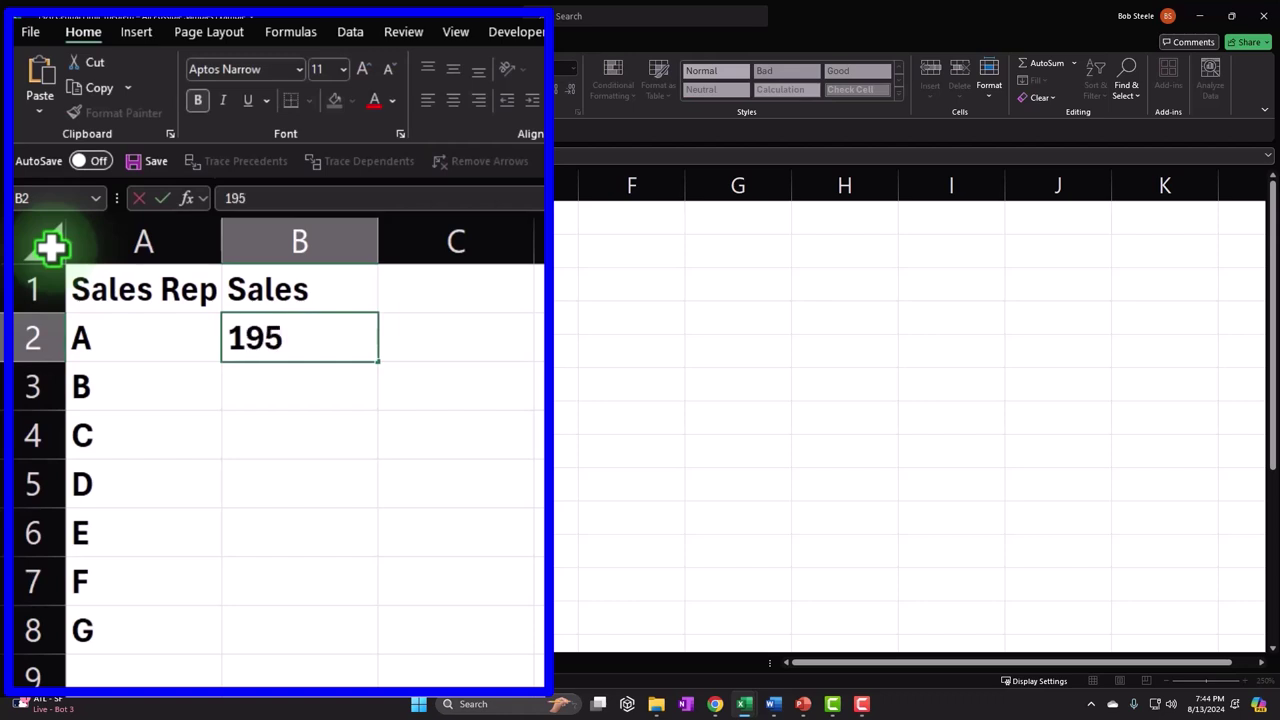
{"action": "key", "text": "Return"}
{"action": "type", "text": "260"}
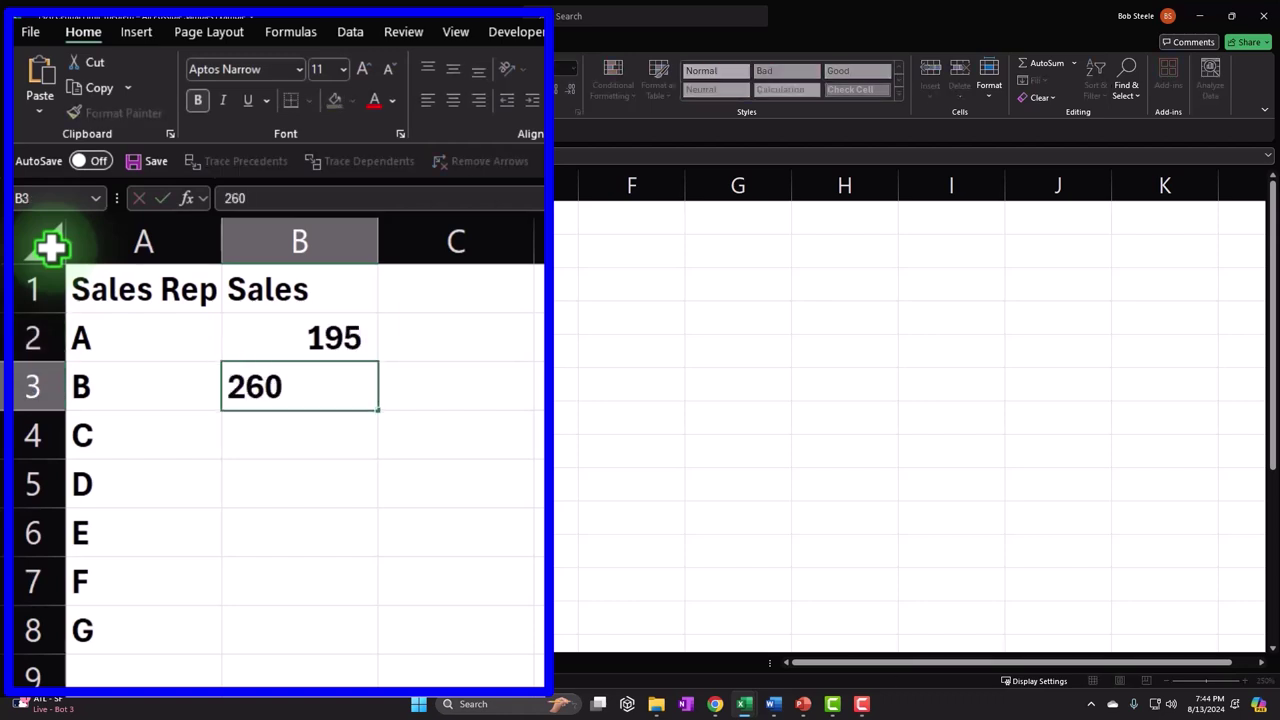
{"action": "key", "text": "Return"}
{"action": "type", "text": "220"}
{"action": "key", "text": "Return"}
{"action": "type", "text": "320"}
{"action": "key", "text": "Return"}
{"action": "type", "text": "308"}
{"action": "key", "text": "Return"}
{"action": "type", "text": "4120"}
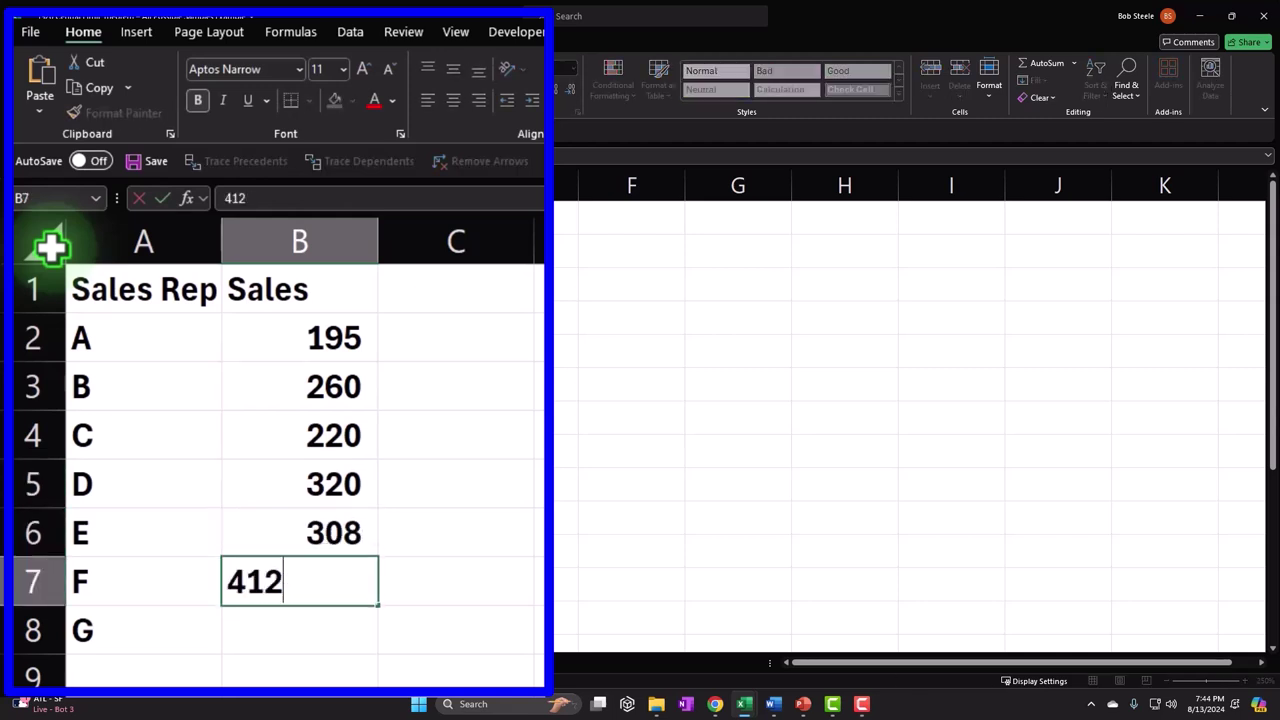
{"action": "key", "text": "Return"}
{"action": "type", "text": "380"}
{"action": "key", "text": "Return"}
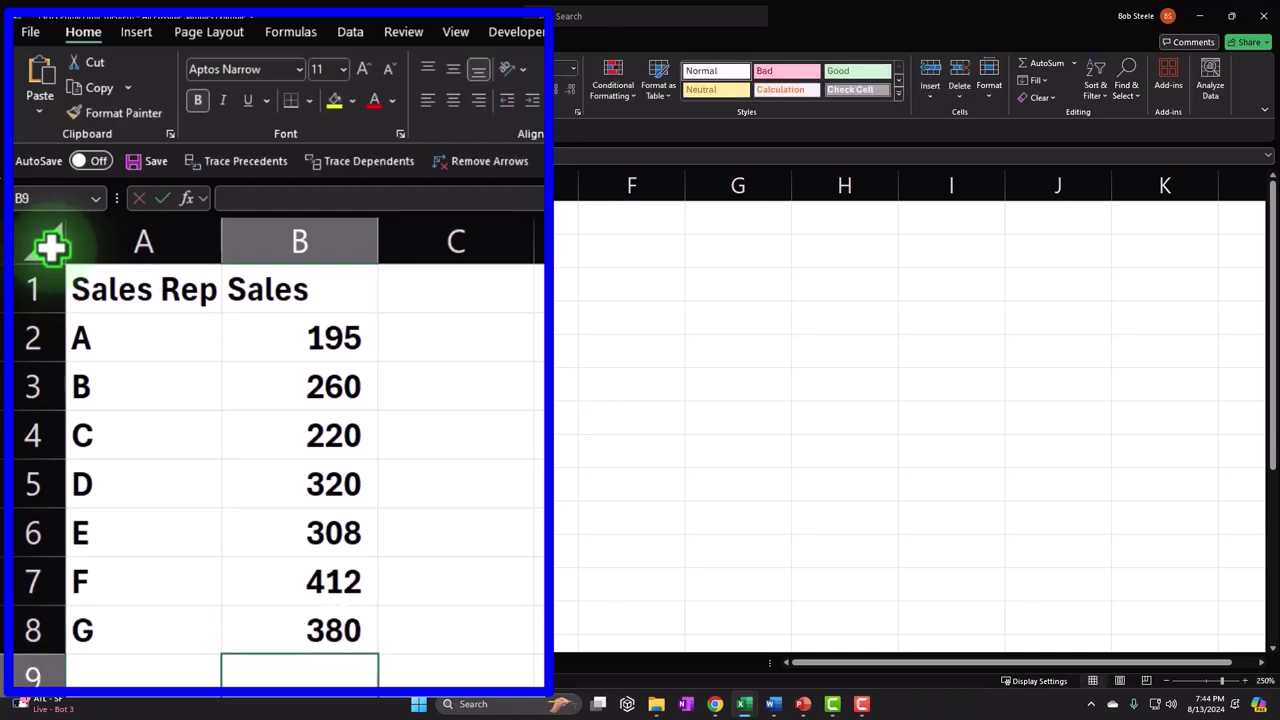
{"action": "left_click_drag", "start_coordinate": [160, 290], "coordinate": [256, 289]}
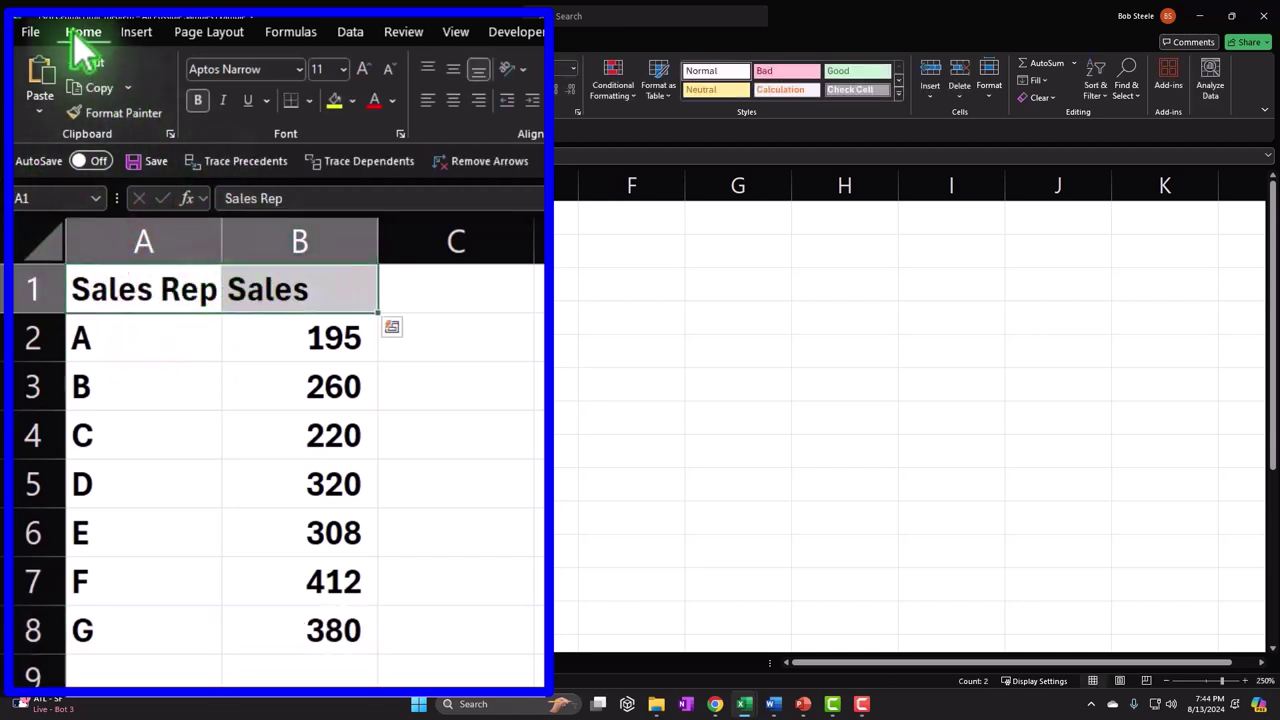
{"action": "left_click", "coordinate": [352, 101]}
- Give A1:B1 a black fill with white centred text, then select data A2:B8
{"action": "left_click", "coordinate": [349, 151]}
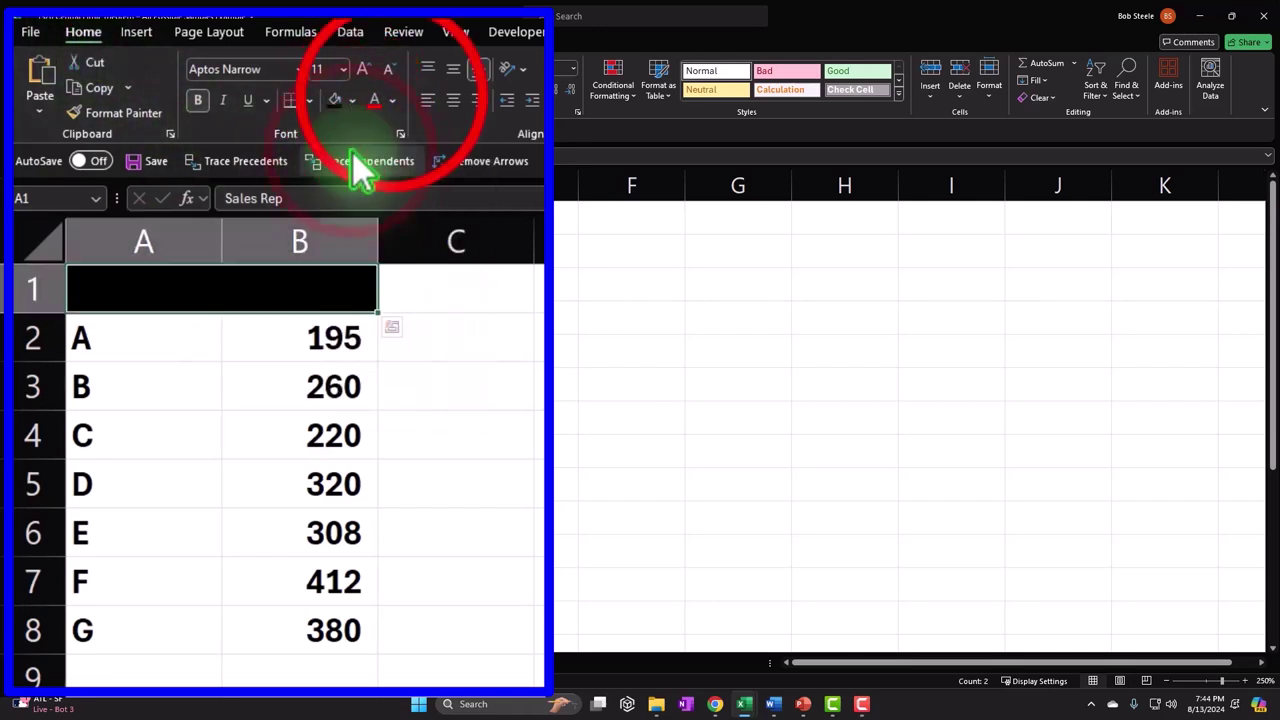
{"action": "left_click", "coordinate": [392, 100]}
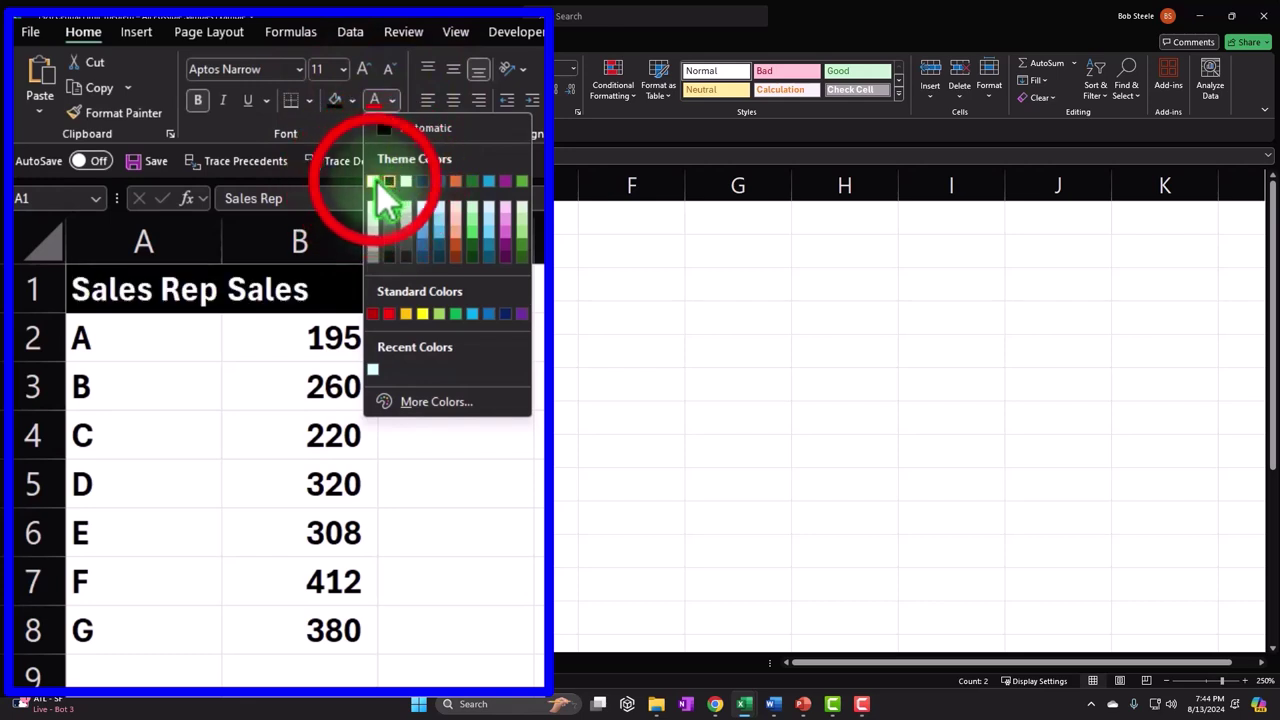
{"action": "left_click", "coordinate": [374, 181]}
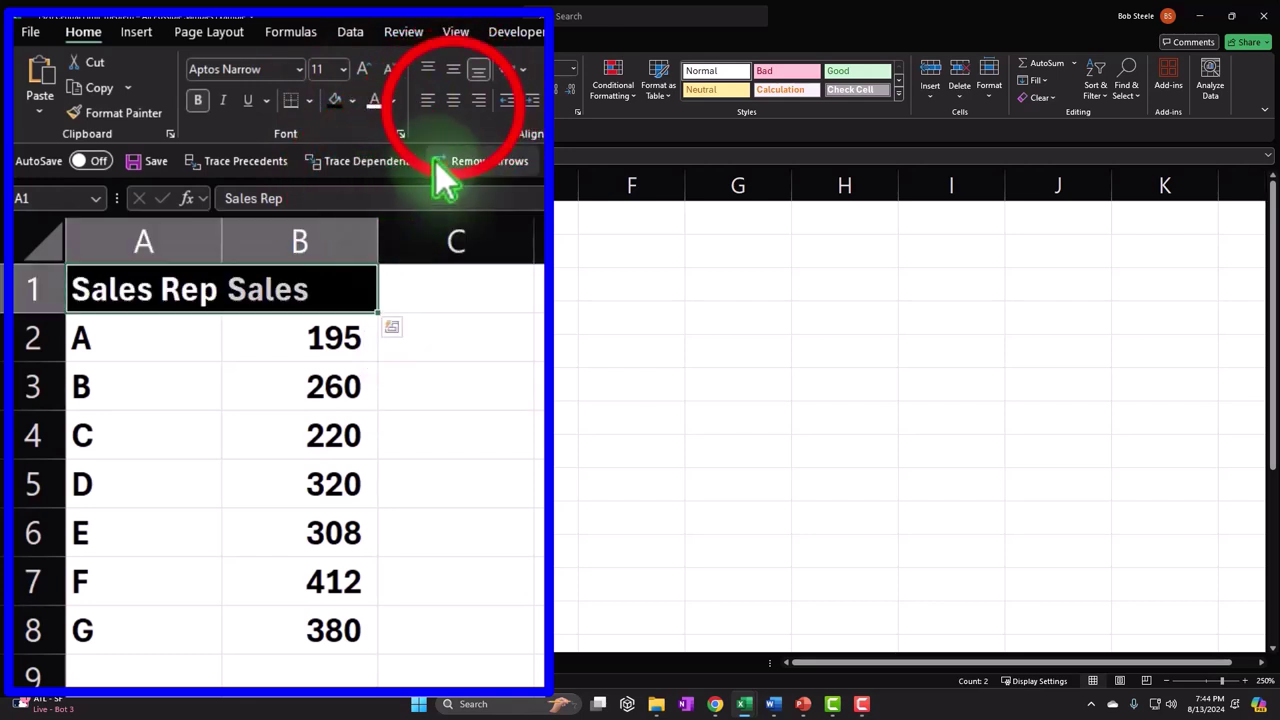
{"action": "left_click", "coordinate": [453, 100]}
{"action": "left_click_drag", "start_coordinate": [168, 345], "coordinate": [270, 626]}
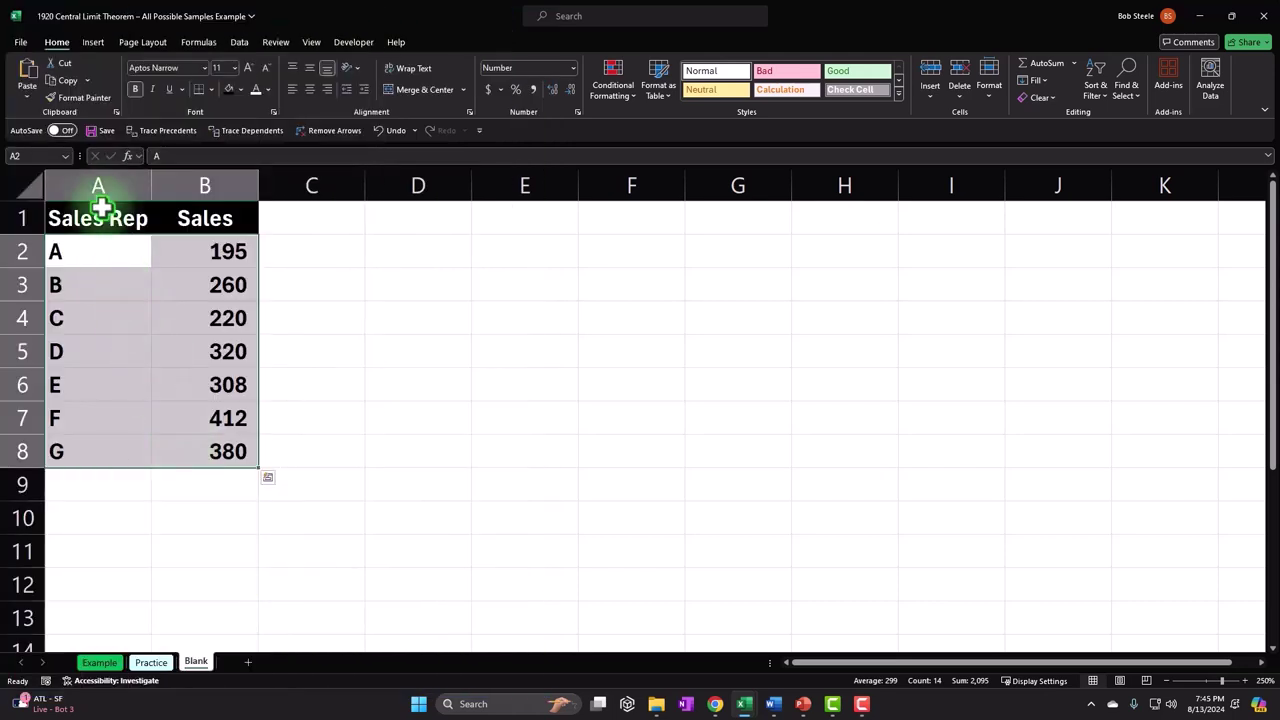
- Give cells A2:B8 all borders and a light cyan fill
{"action": "left_click", "coordinate": [212, 88]}
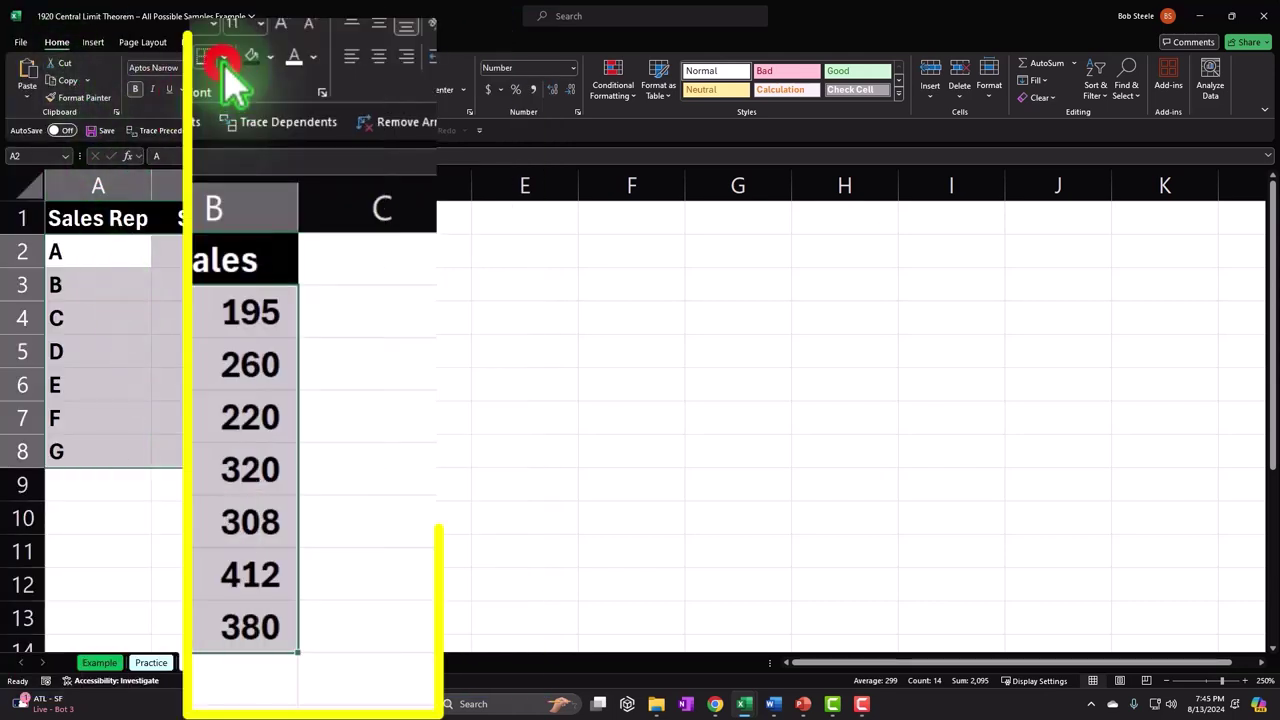
{"action": "left_click", "coordinate": [252, 275]}
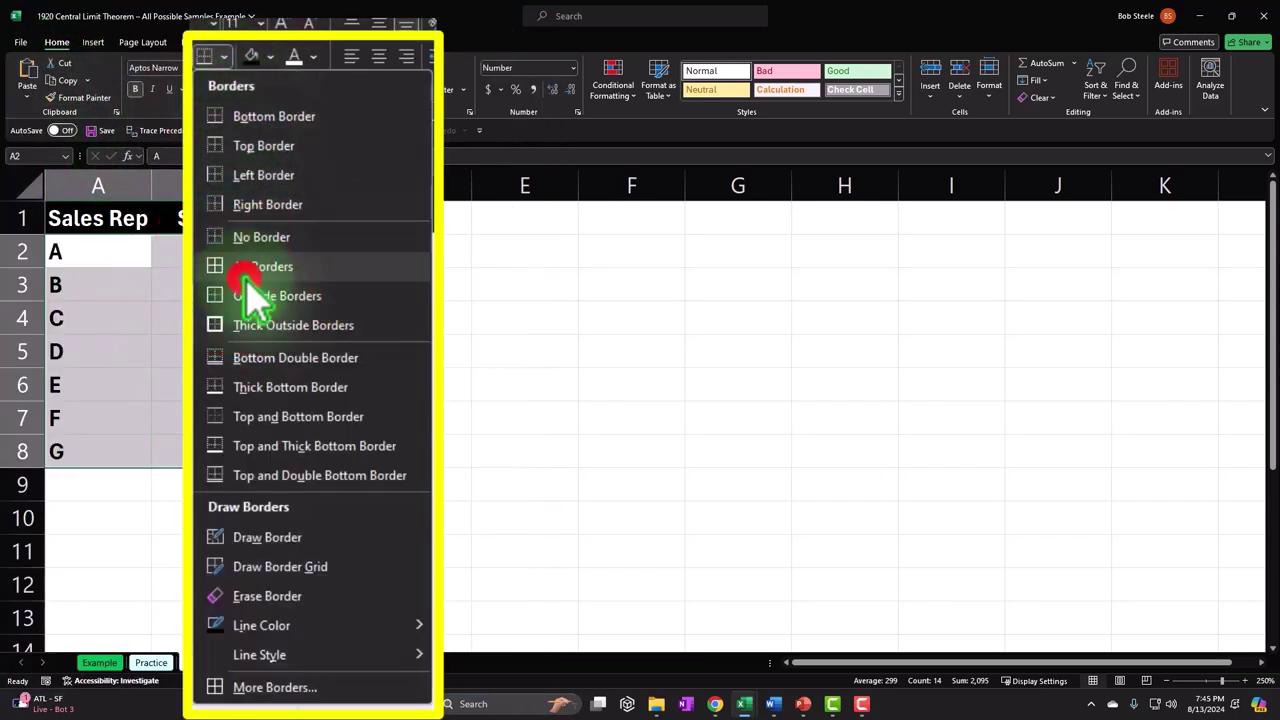
{"action": "left_click", "coordinate": [240, 89]}
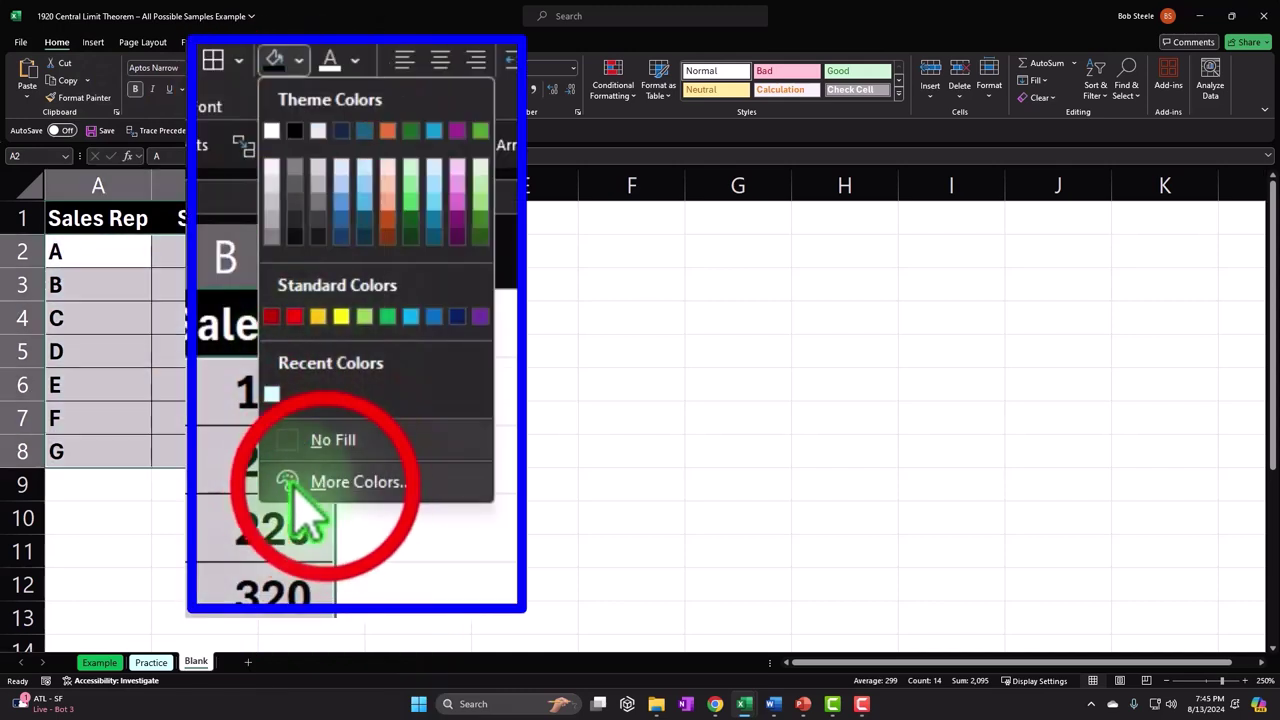
{"action": "left_click", "coordinate": [325, 485]}
{"action": "left_click_drag", "start_coordinate": [871, 230], "coordinate": [533, 226]}
{"action": "left_click", "coordinate": [546, 318]}
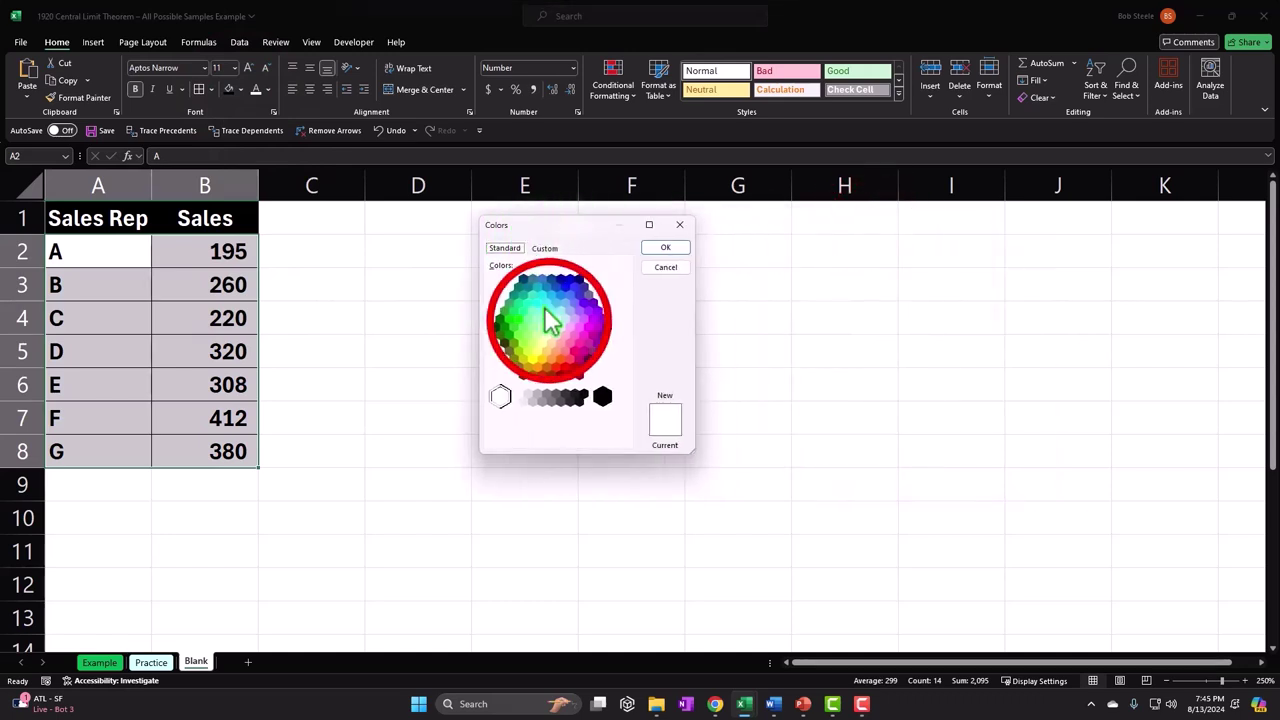
{"action": "left_click", "coordinate": [833, 256]}
{"action": "left_click", "coordinate": [551, 298]}
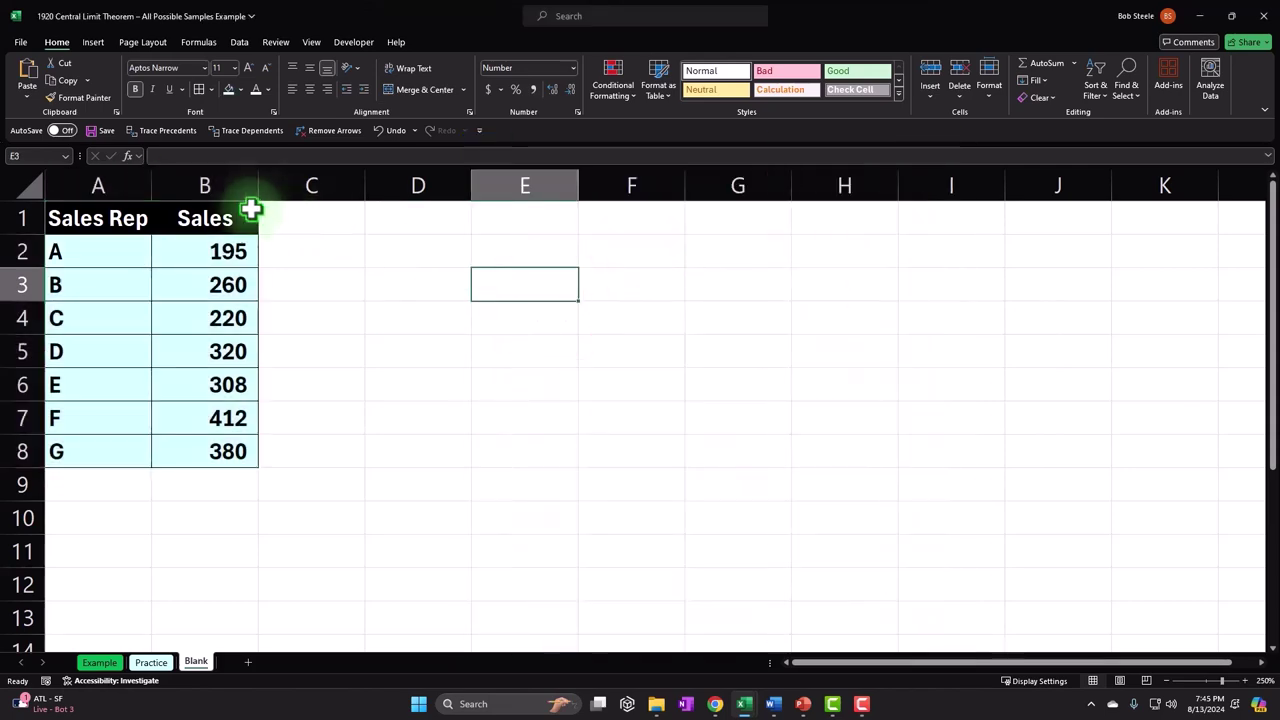
- Narrow column B and move to cell A10
{"action": "left_click_drag", "start_coordinate": [258, 185], "coordinate": [244, 189]}
{"action": "left_click_drag", "start_coordinate": [318, 79], "coordinate": [316, 84]}
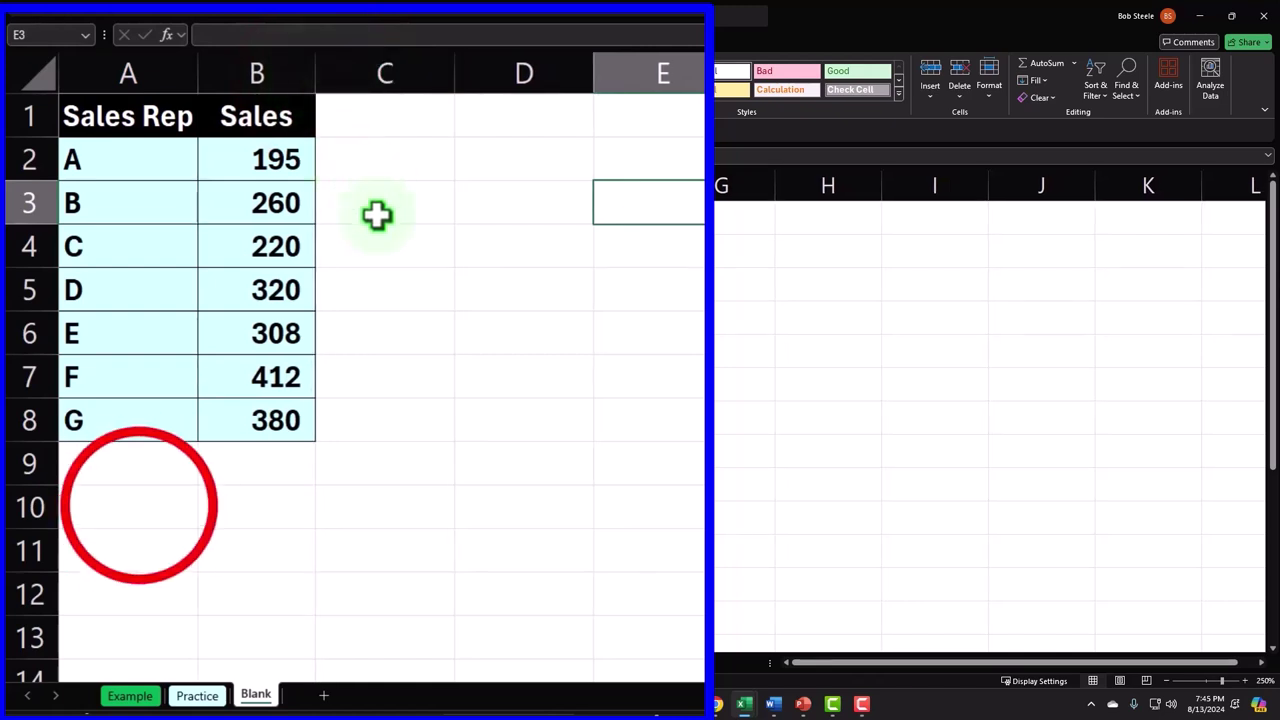
{"action": "left_click", "coordinate": [138, 505]}
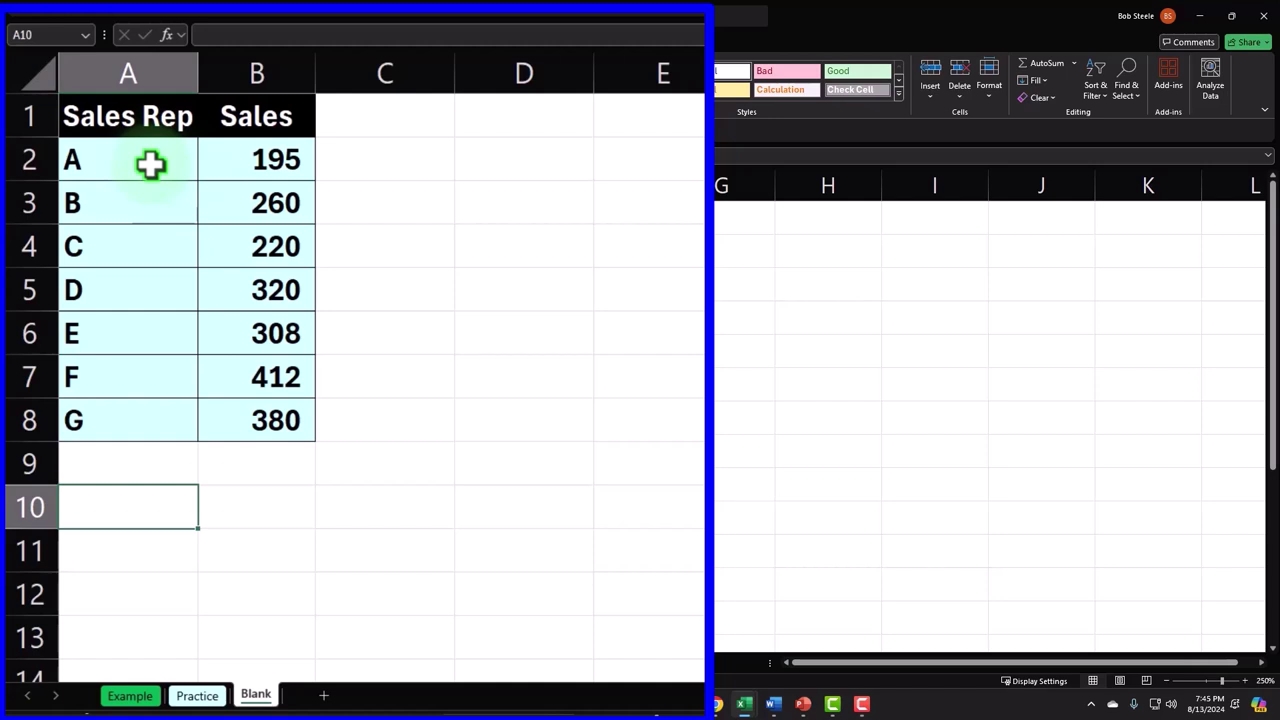
- Label A10 'Pop Size' and enter =COUNT(B2:B8) in B10
{"action": "type", "text": "Po"}
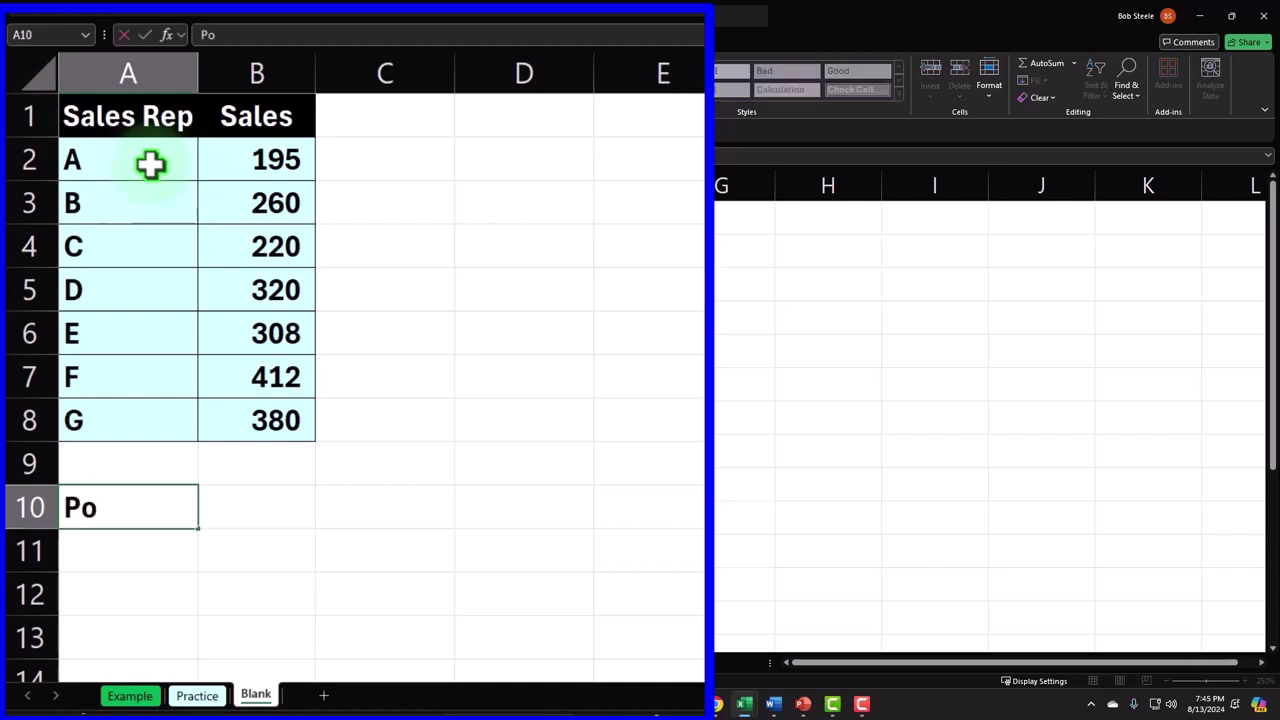
{"action": "type", "text": "p Size"}
{"action": "key", "text": "Tab"}
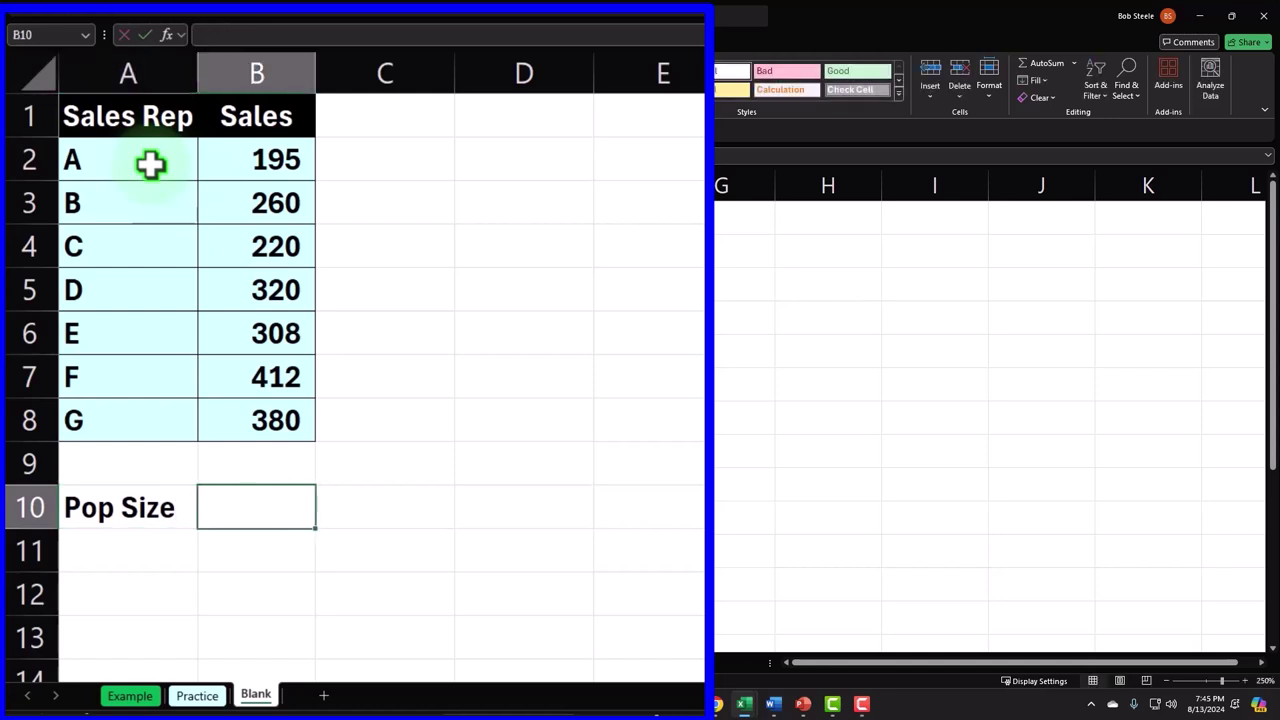
{"action": "type", "text": "="}
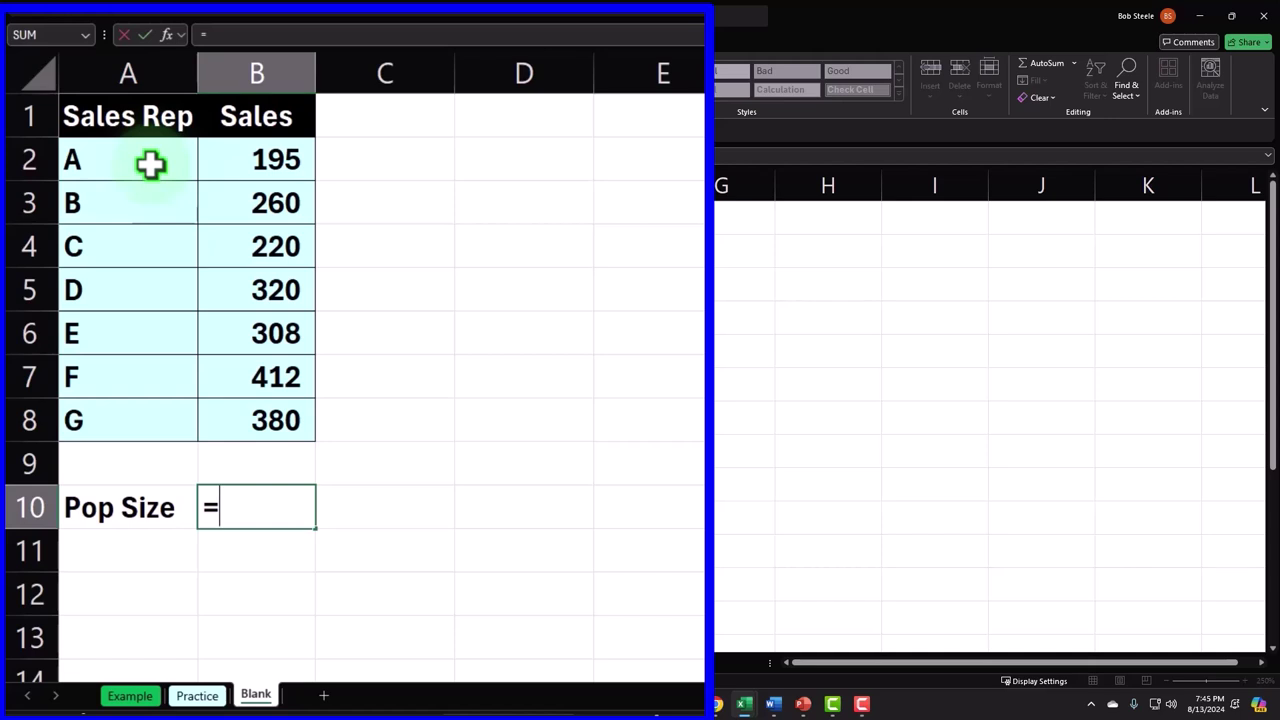
{"action": "type", "text": "coun"}
{"action": "key", "text": "Tab"}
{"action": "key", "text": "Up"}
{"action": "key", "text": "Up"}
{"action": "key", "text": "ctrl+shift+Up"}
{"action": "key", "text": "ctrl+shift+Down"}
{"action": "key", "text": "Up"}
{"action": "key", "text": "Up"}
{"action": "key", "text": "Up"}
{"action": "key", "text": "Up"}
{"action": "key", "text": "Up"}
{"action": "key", "text": "Up"}
{"action": "key", "text": "ctrl+shift+Down"}
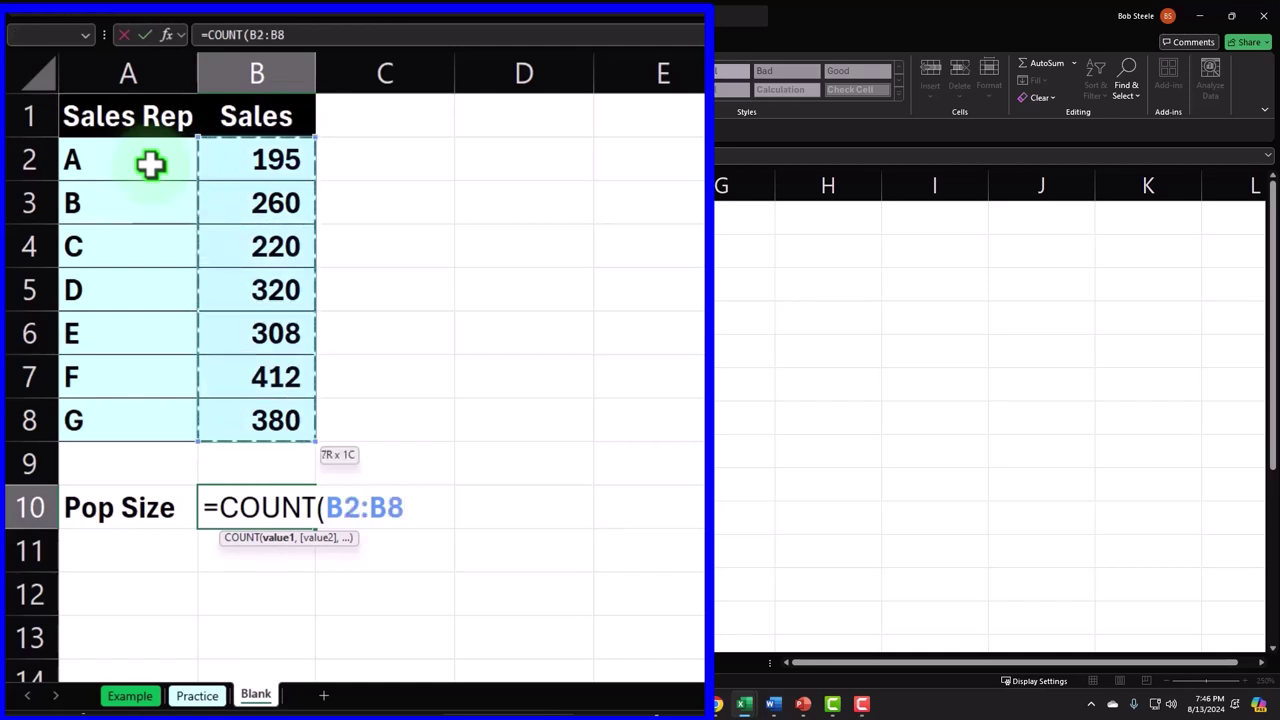
{"action": "key", "text": "Return"}
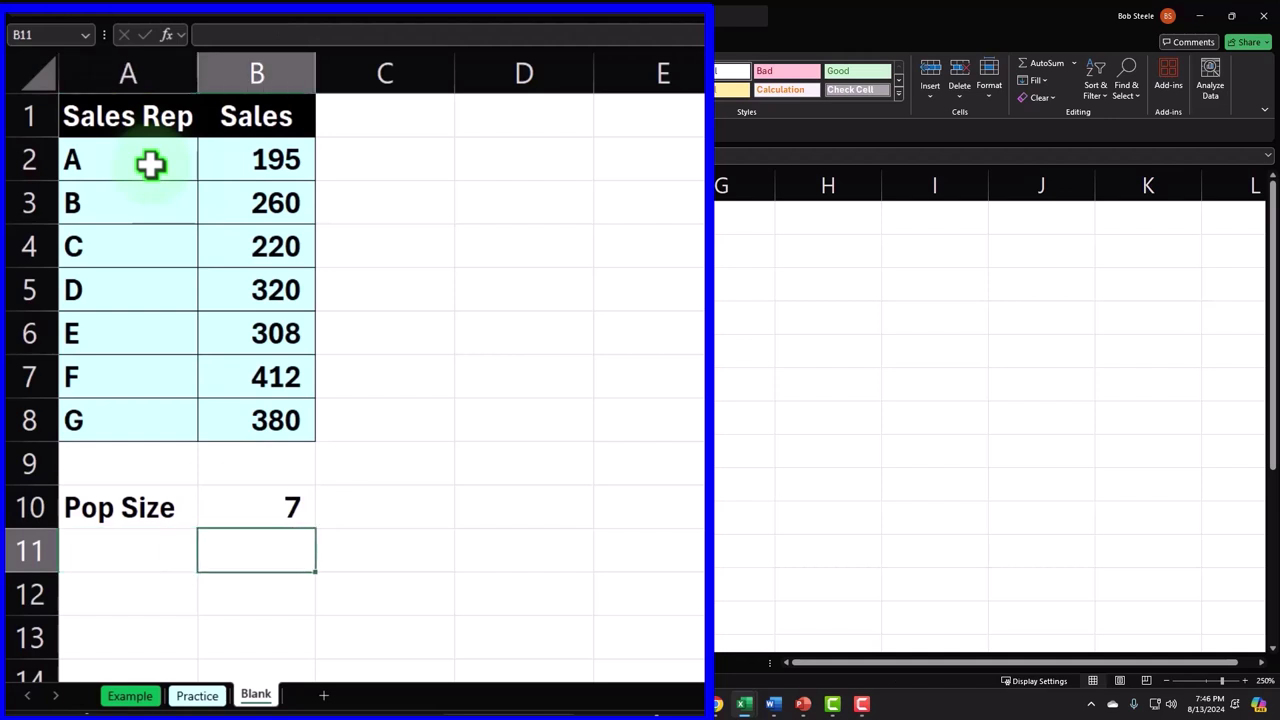
- Enter =COUNTA(A2:A8) in B11 to count the sales reps
{"action": "type", "text": "Count"}
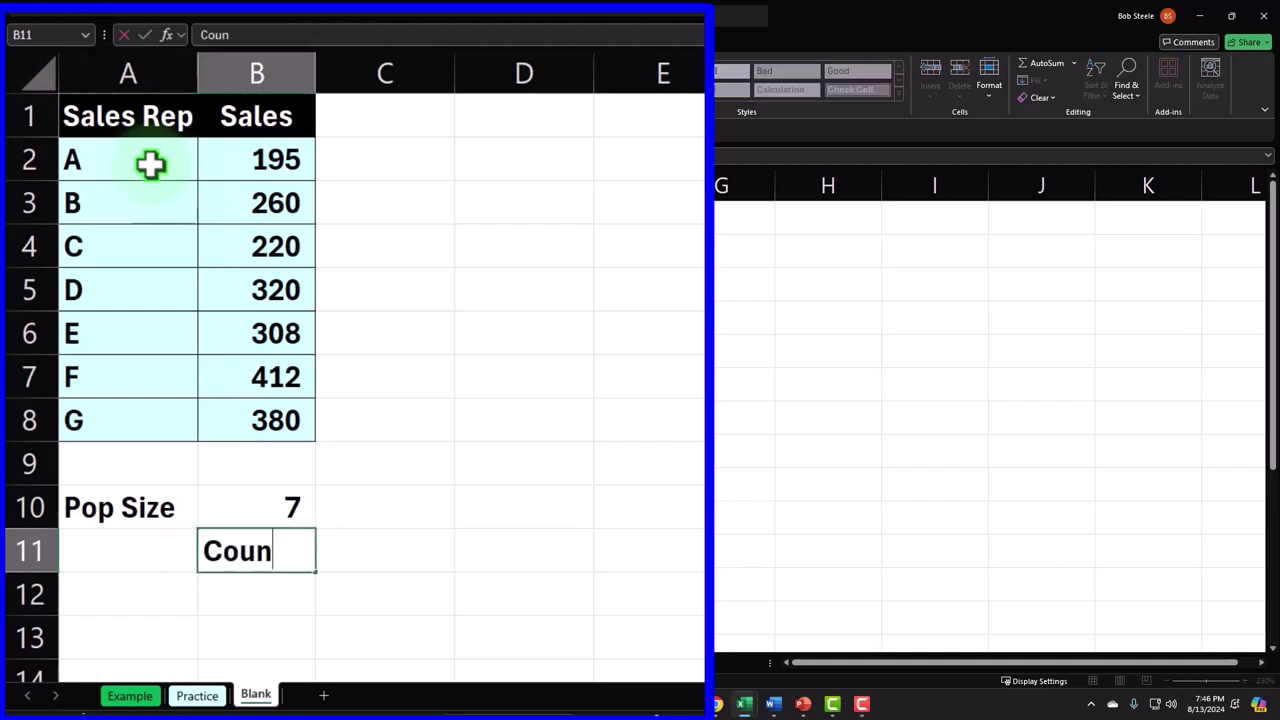
{"action": "key", "text": "BackSpace"}
{"action": "key", "text": "BackSpace"}
{"action": "key", "text": "BackSpace"}
{"action": "key", "text": "BackSpace"}
{"action": "key", "text": "BackSpace"}
{"action": "type", "text": "=cou"}
{"action": "key", "text": "Down"}
{"action": "key", "text": "Tab"}
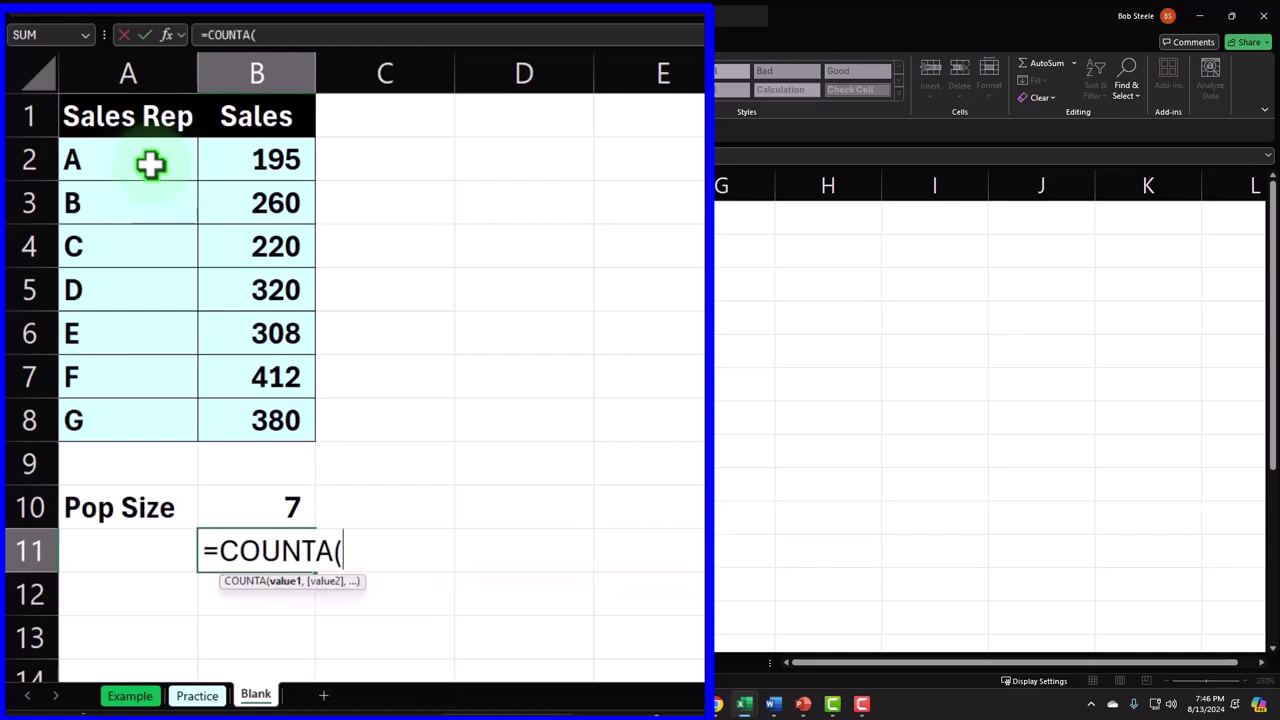
{"action": "left_click_drag", "start_coordinate": [150, 165], "coordinate": [128, 406]}
{"action": "key", "text": "Return"}
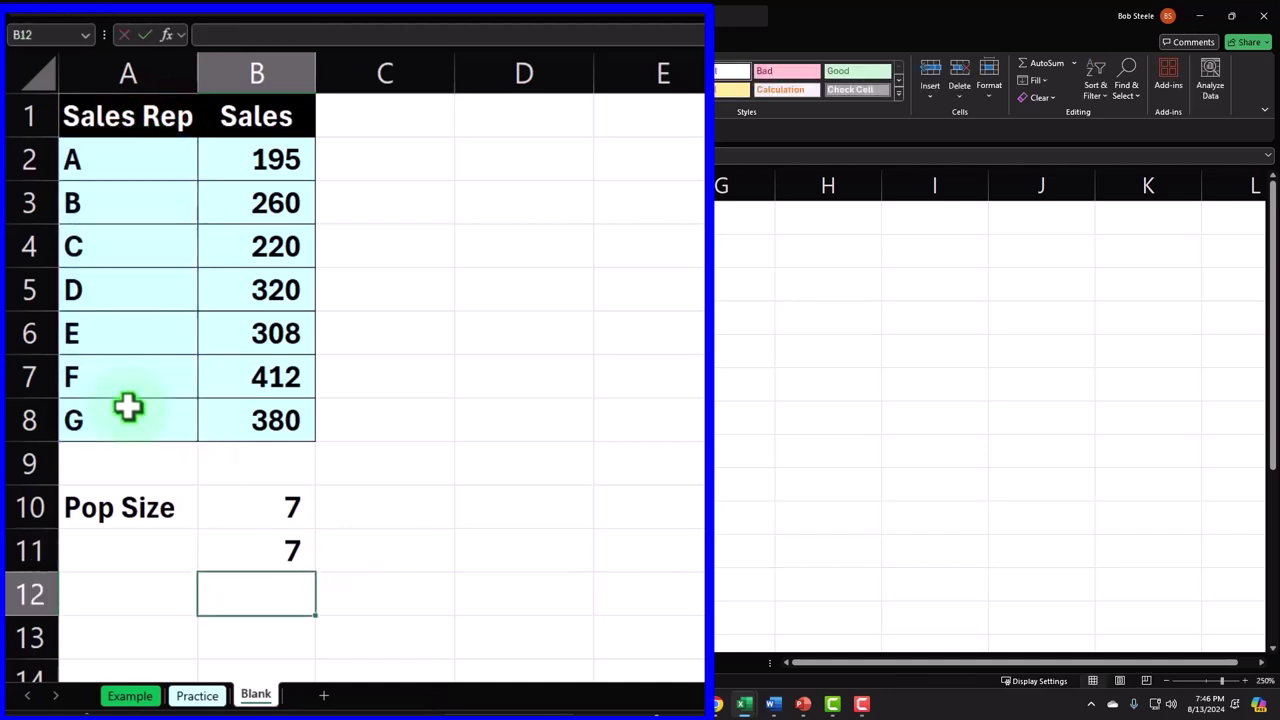
{"action": "key", "text": "Left"}
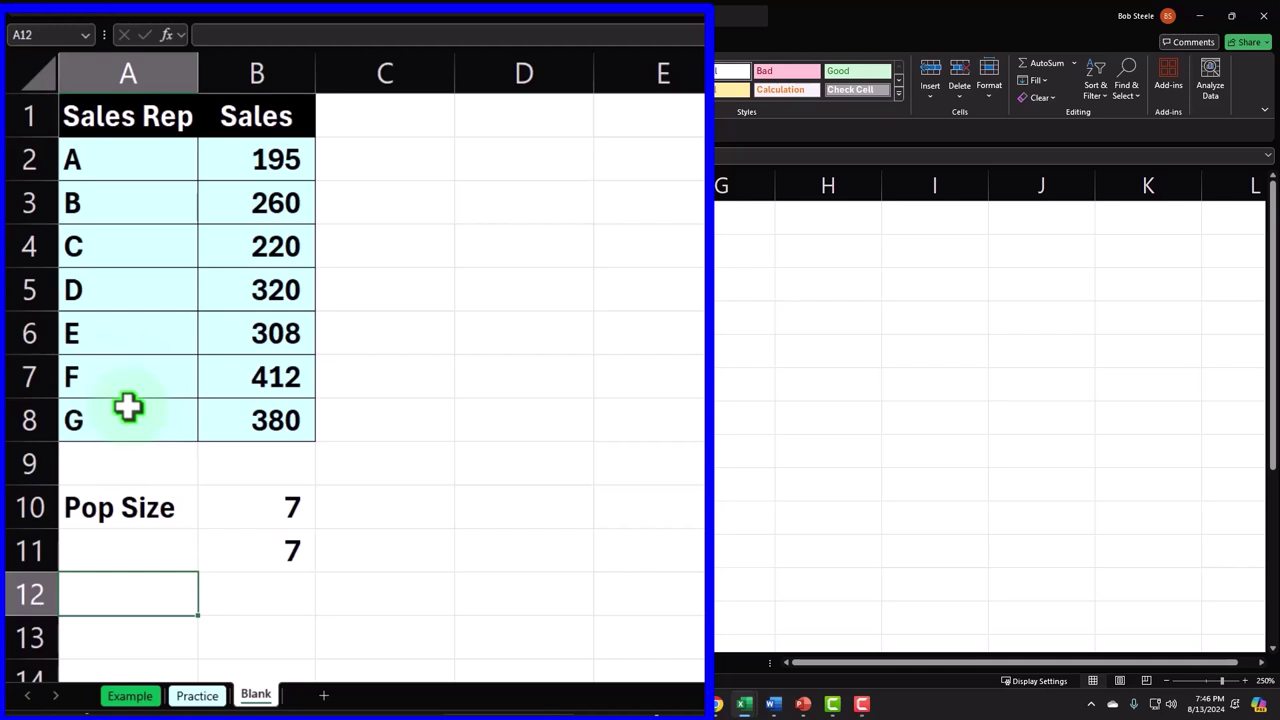
- Label A12 'Mean of pop', widen column A, and enter =AVERAGE(B2:B8) in B12
{"action": "type", "text": "Mea"}
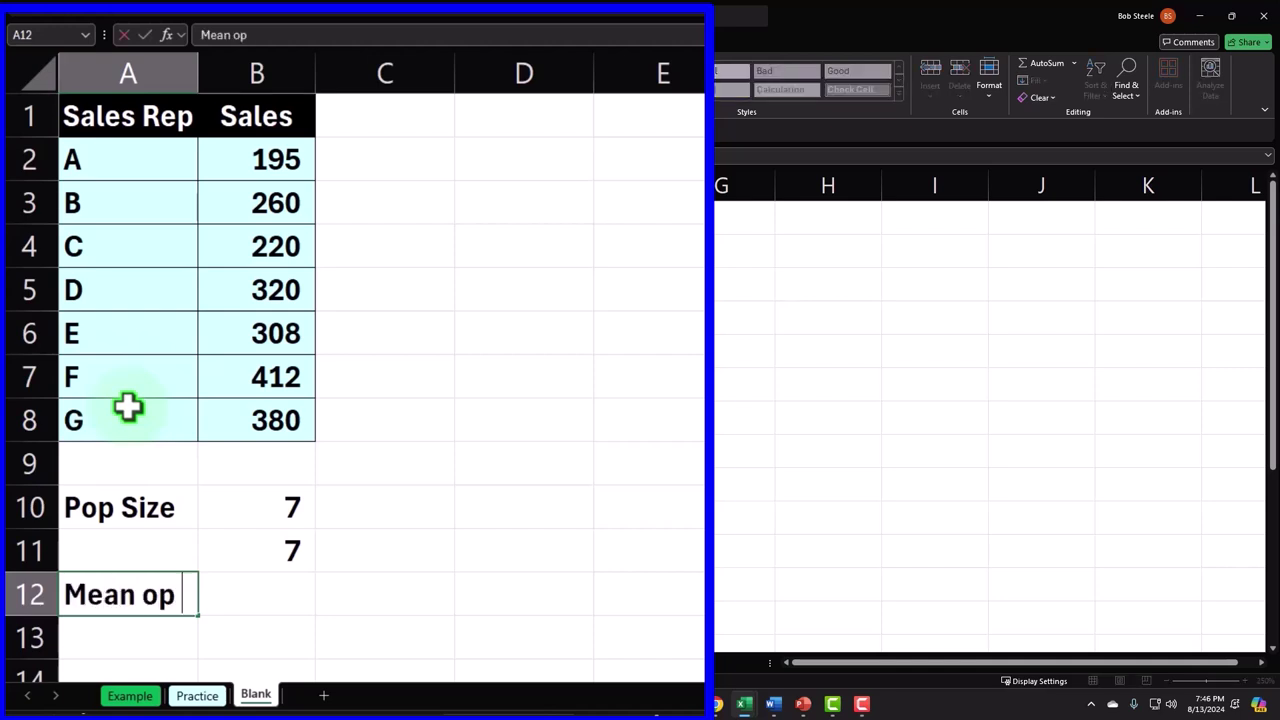
{"action": "type", "text": "n of pop"}
{"action": "left_click", "coordinate": [385, 385]}
{"action": "left_click_drag", "start_coordinate": [197, 68], "coordinate": [257, 55]}
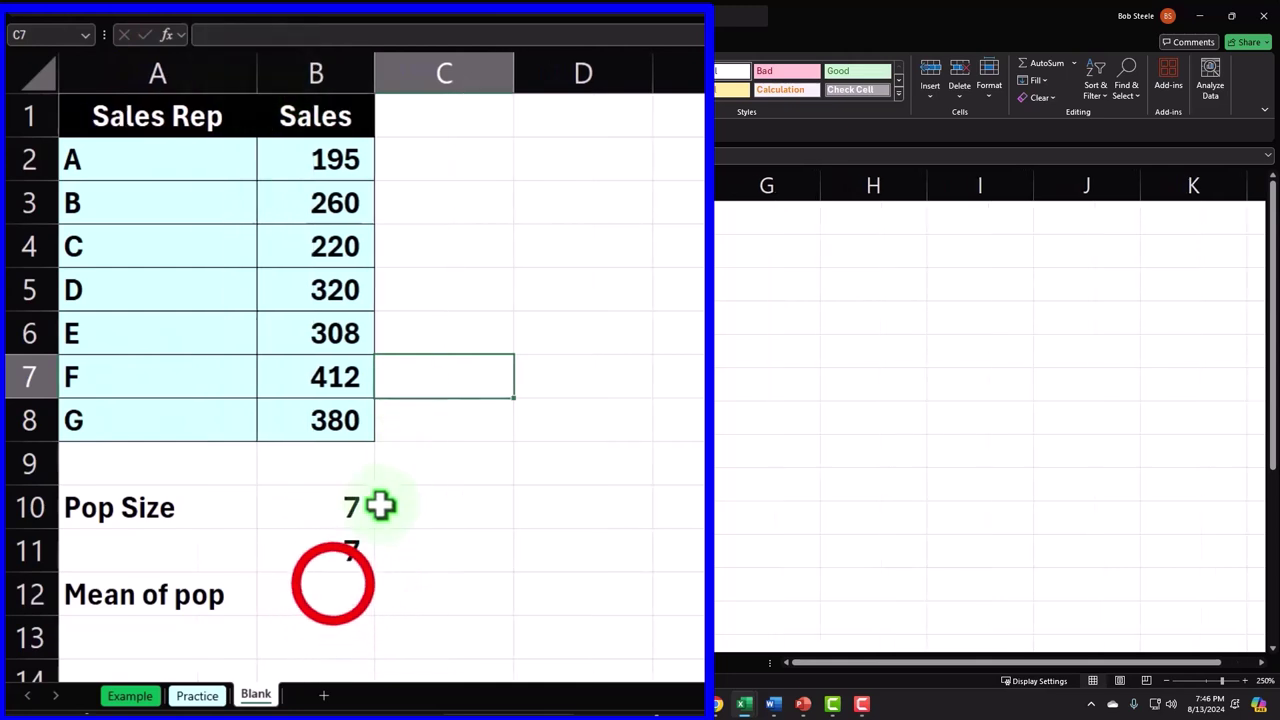
{"action": "left_click", "coordinate": [331, 590]}
{"action": "type", "text": "="}
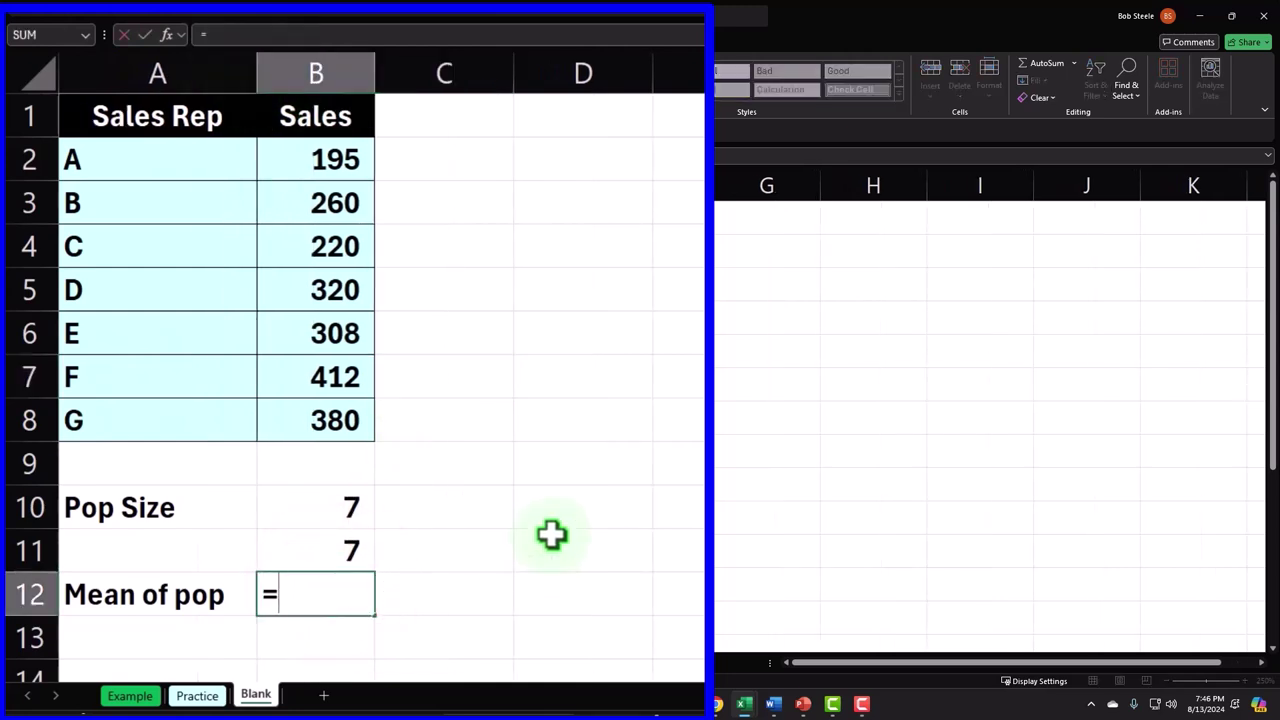
{"action": "type", "text": "a"}
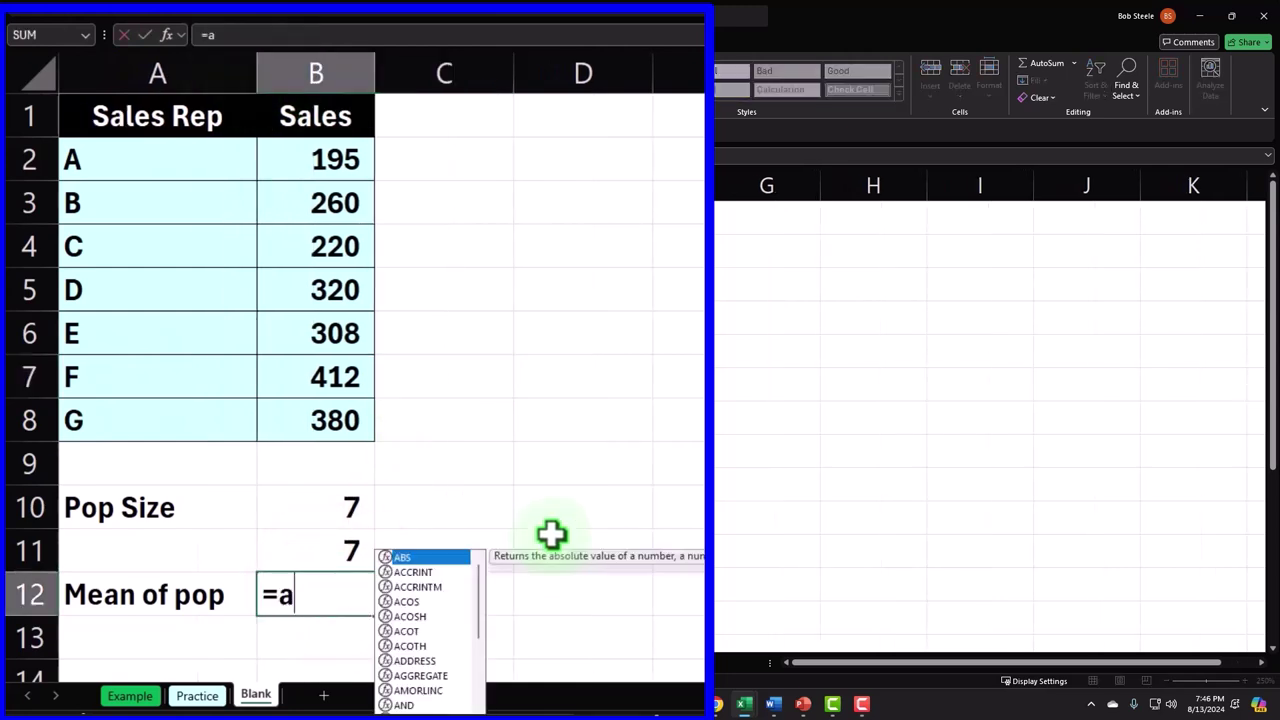
{"action": "type", "text": "v"}
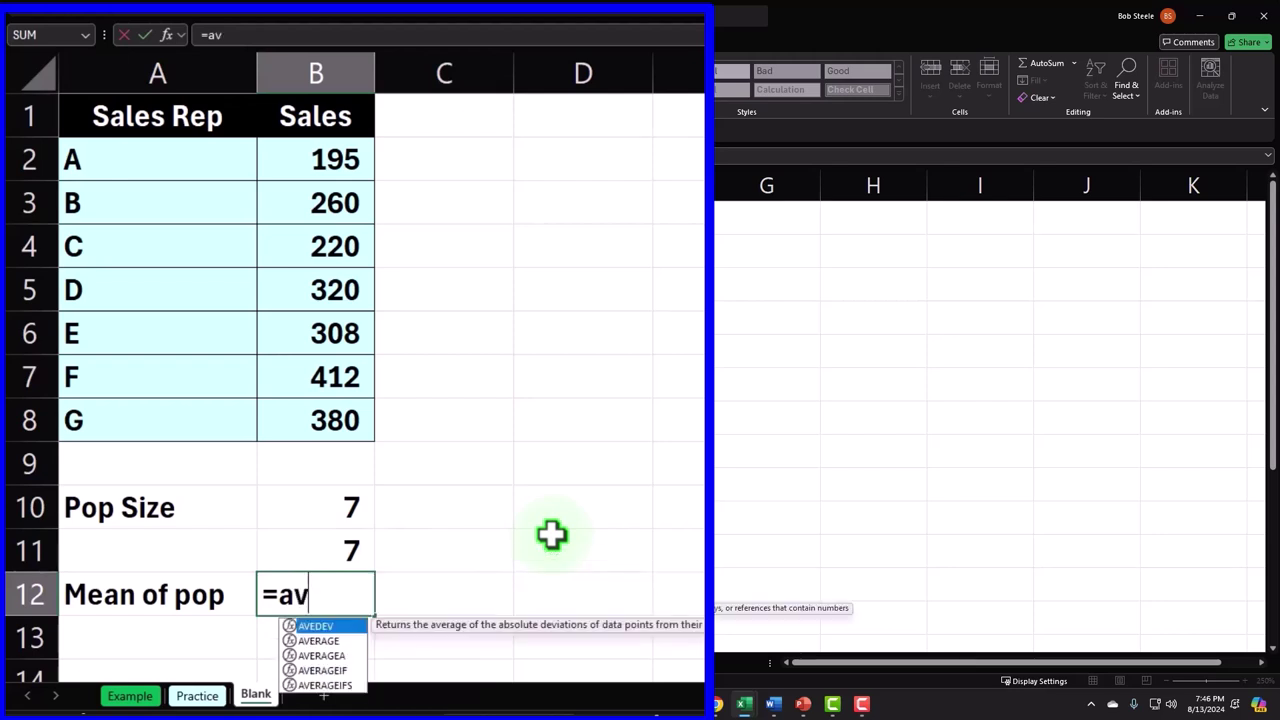
{"action": "type", "text": "er"}
{"action": "key", "text": "Tab"}
{"action": "key", "text": "Up"}
{"action": "key", "text": "Up"}
{"action": "key", "text": "Up"}
{"action": "key", "text": "Up"}
{"action": "key", "text": "ctrl+shift+Up"}
{"action": "key", "text": "ctrl+shift+Down"}
{"action": "key", "text": "ctrl+shift+Up"}
{"action": "key", "text": "shift+Down"}
{"action": "key", "text": "Return"}
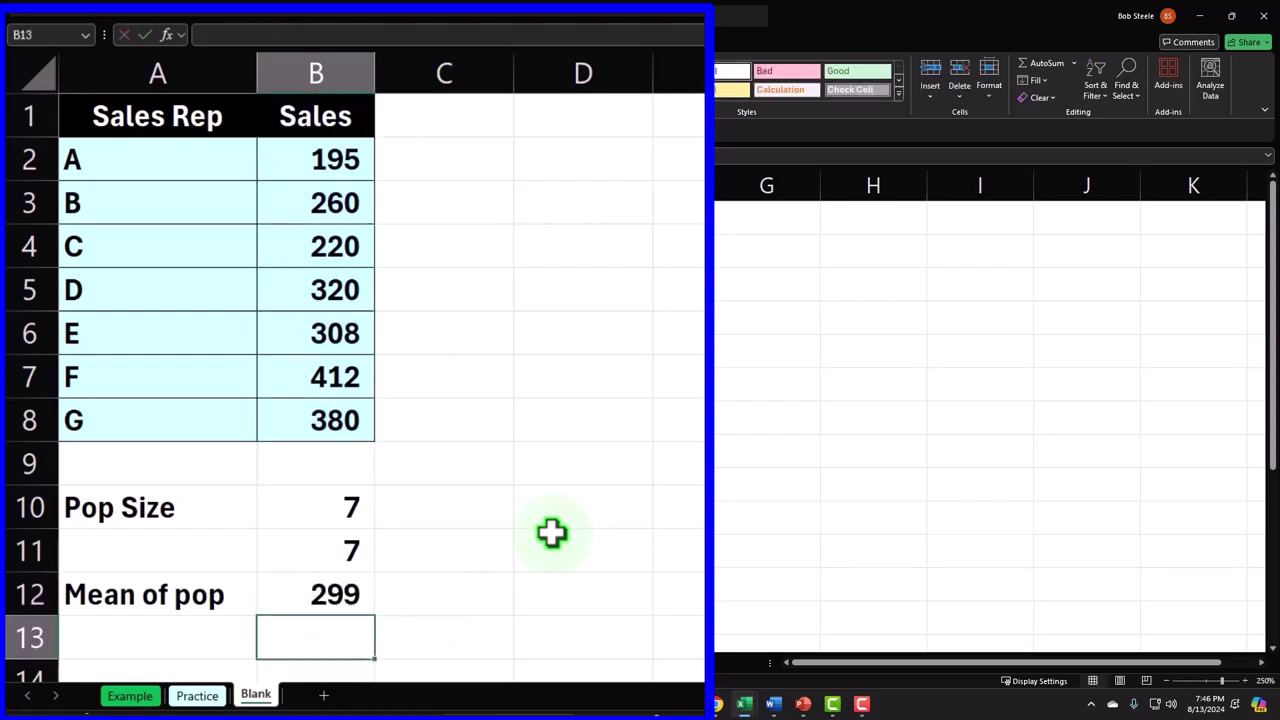
- Show the mean with more decimals as 299.2857 and widen column B
{"action": "key", "text": "Up"}
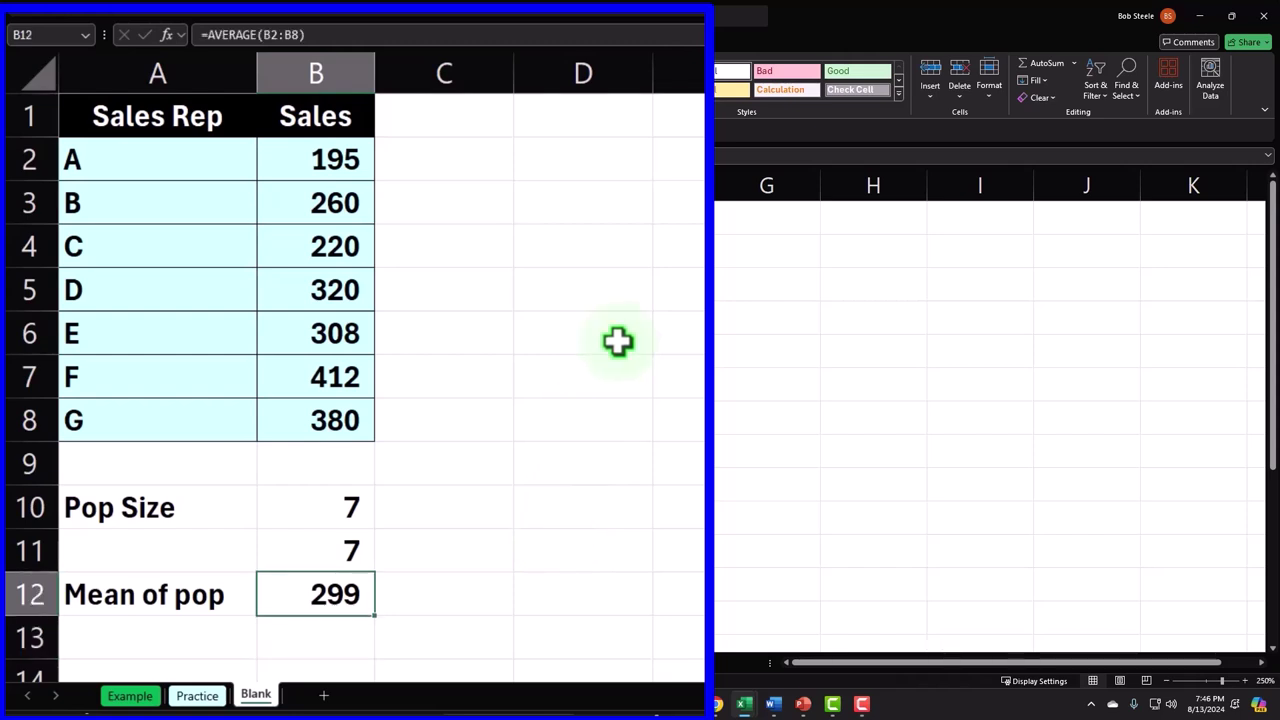
{"action": "key", "text": "ctrl+shift+1"}
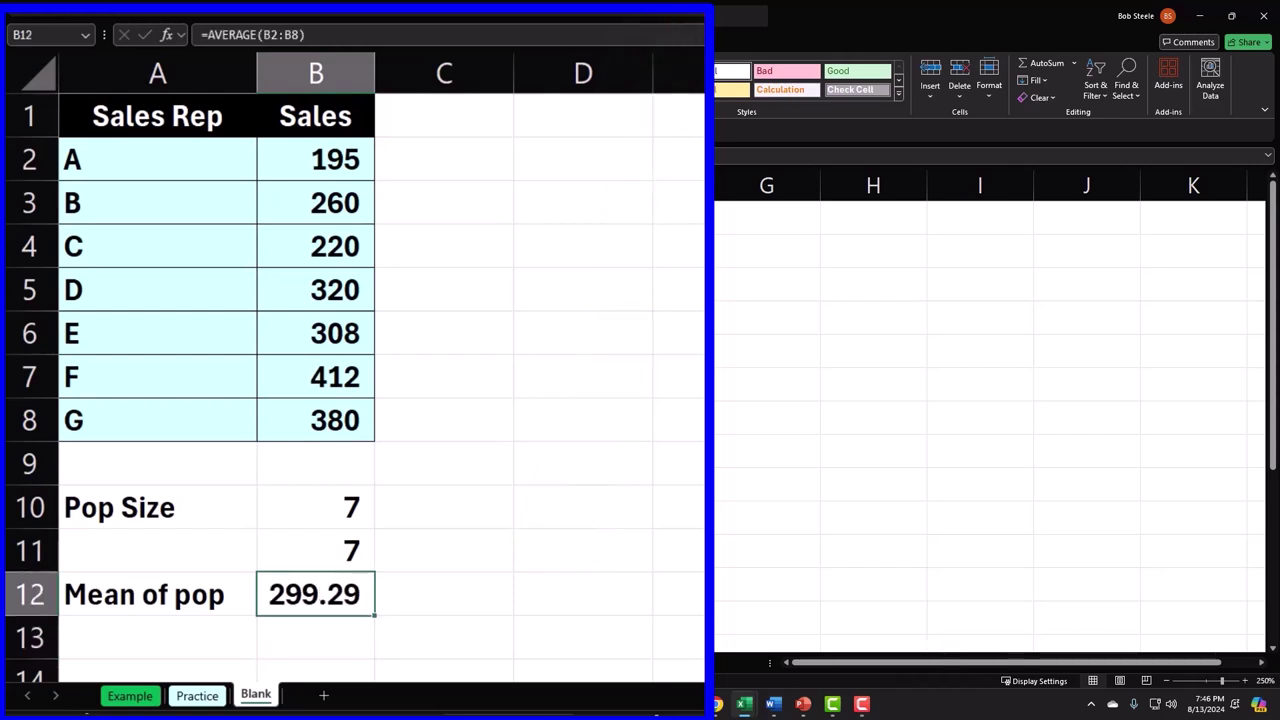
{"action": "key", "text": "ctrl+shift+4"}
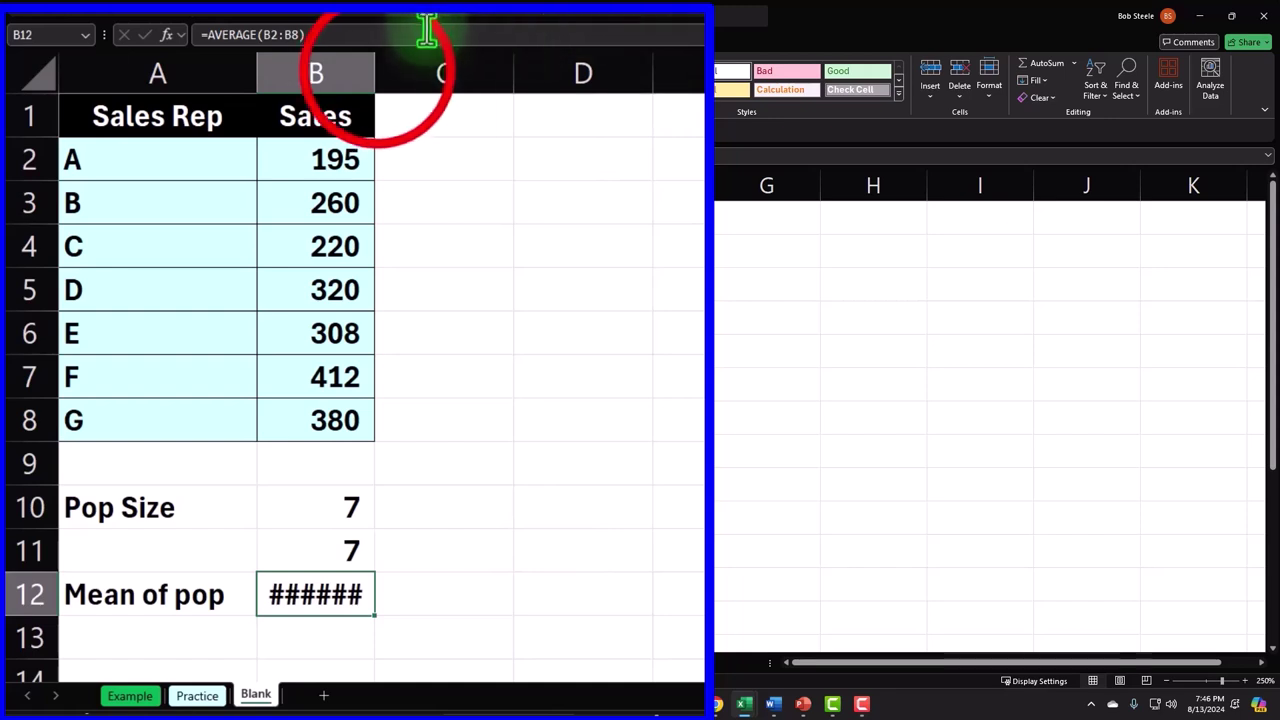
{"action": "left_click_drag", "start_coordinate": [378, 66], "coordinate": [429, 72]}
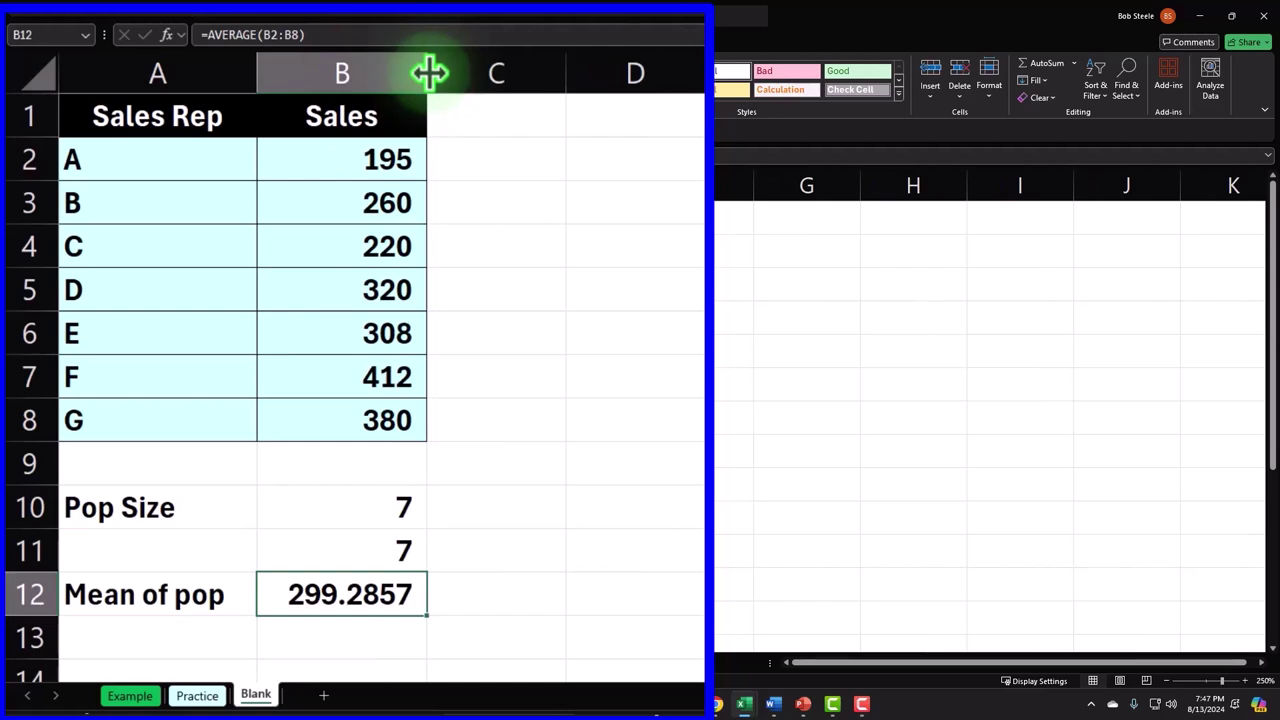
{"action": "left_click", "coordinate": [206, 638]}
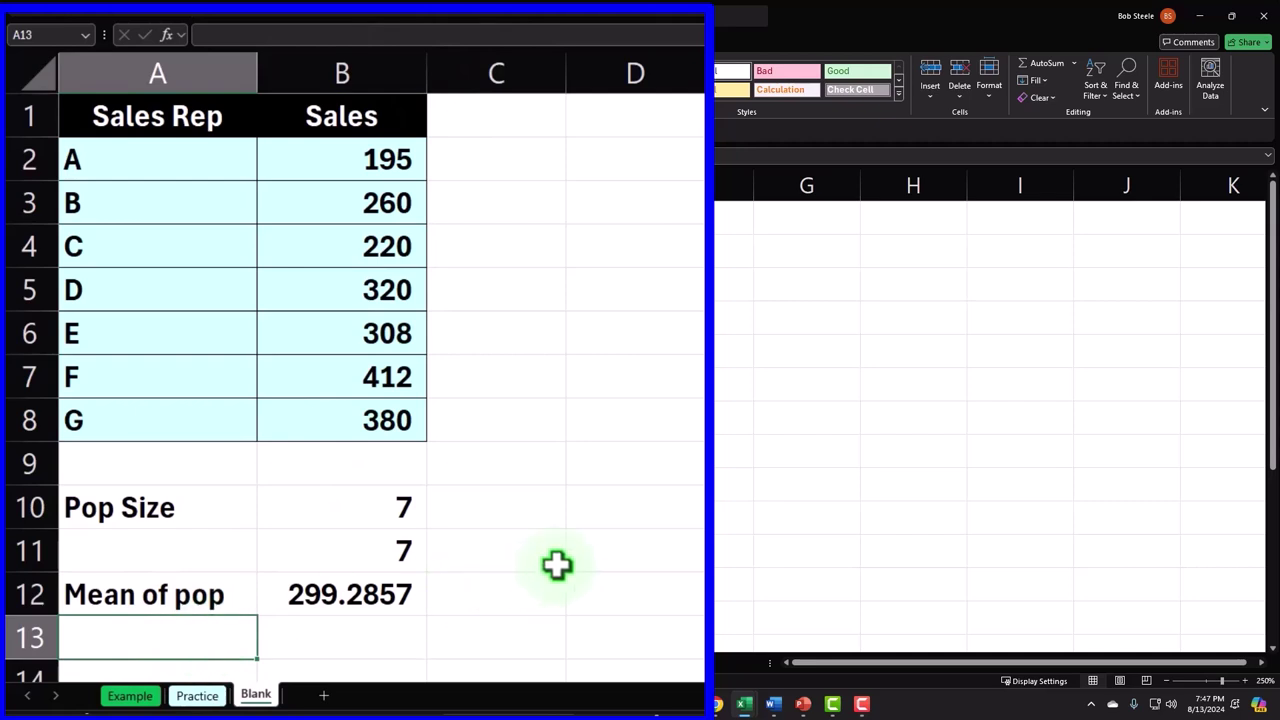
- Label A13 'STDp' and enter =STDEV.P(B2:B8) in B13
{"action": "type", "text": "STDp"}
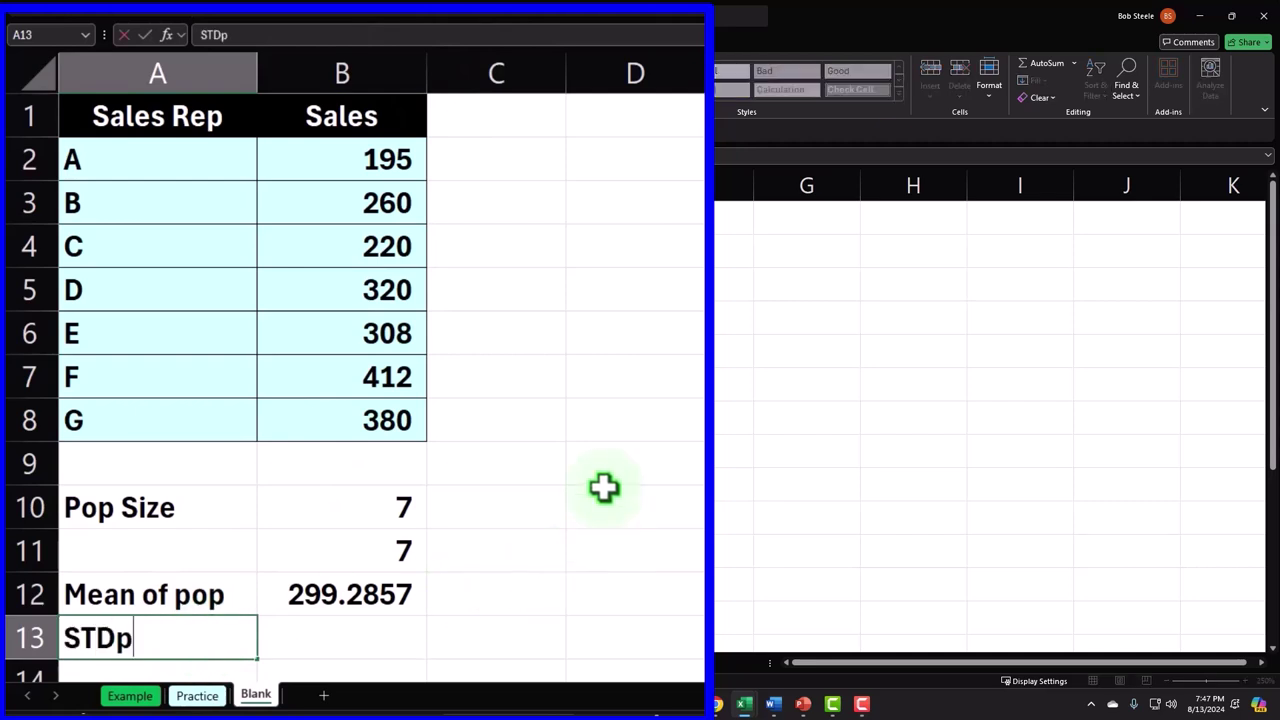
{"action": "key", "text": "Tab"}
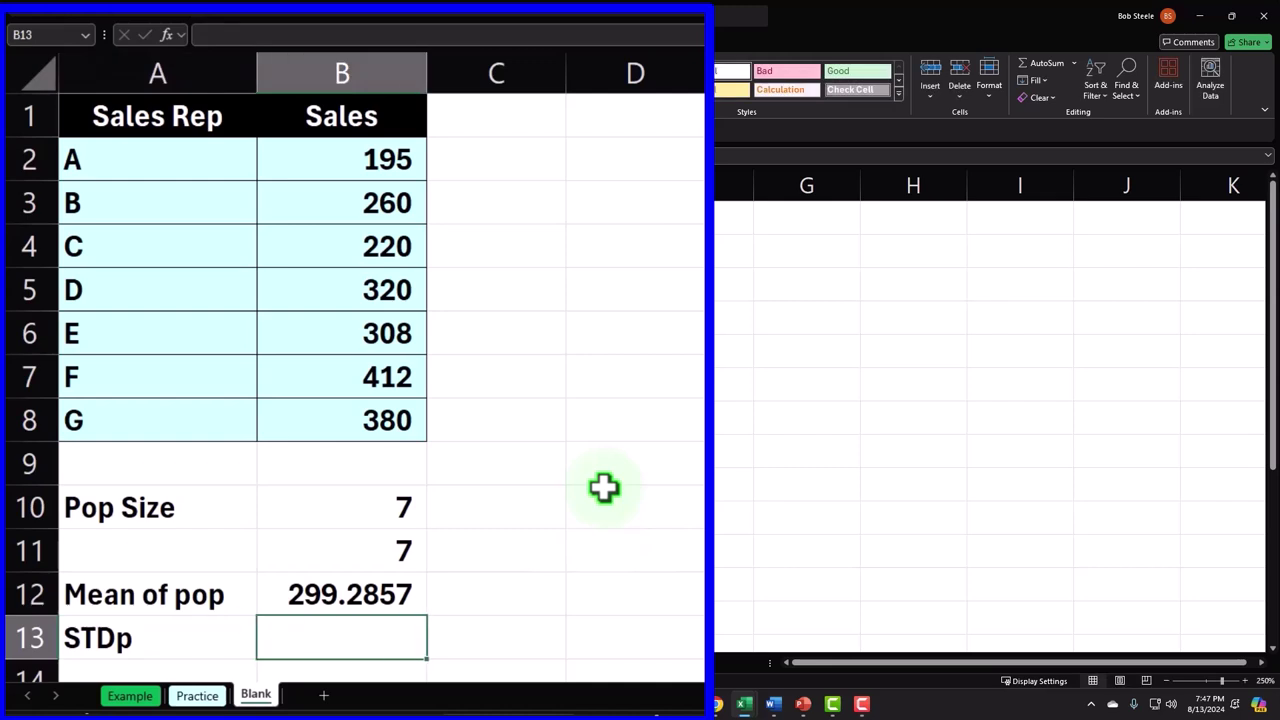
{"action": "type", "text": "=std"}
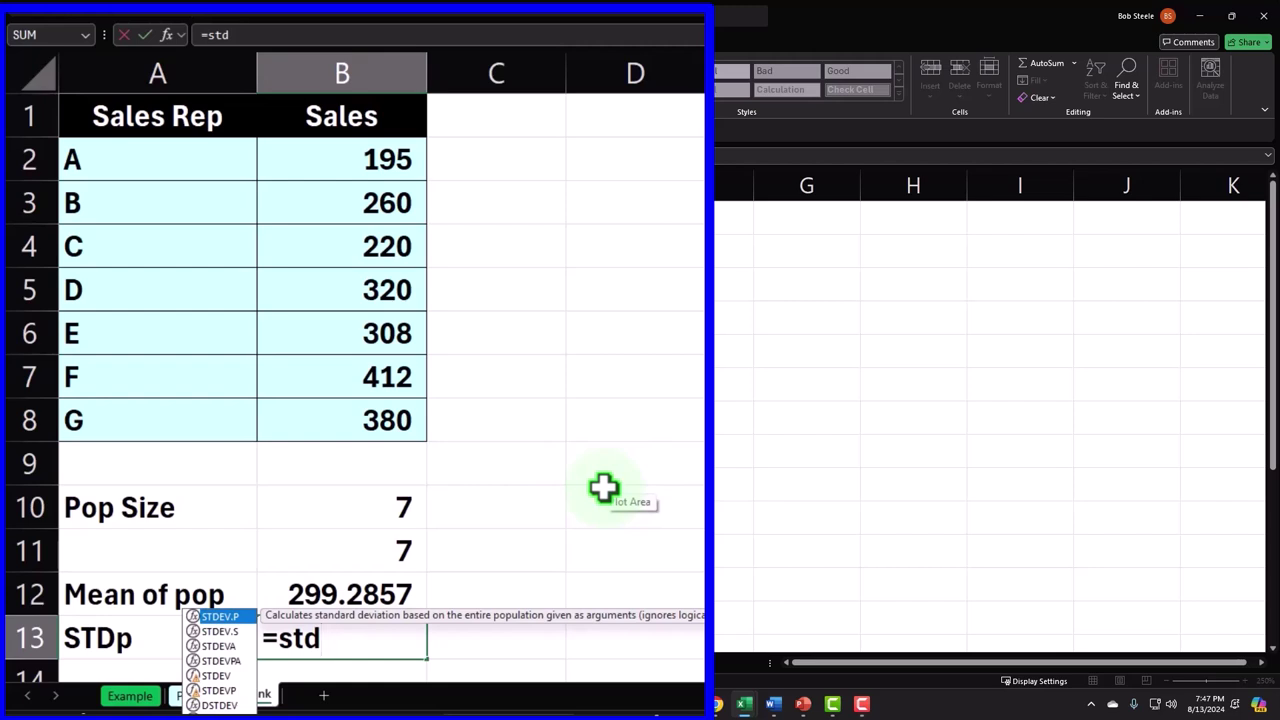
{"action": "key", "text": "Tab"}
{"action": "key", "text": "Up"}
{"action": "key", "text": "Up"}
{"action": "key", "text": "Up"}
{"action": "key", "text": "Up"}
{"action": "key", "text": "Up"}
{"action": "key", "text": "Up"}
{"action": "key", "text": "Up"}
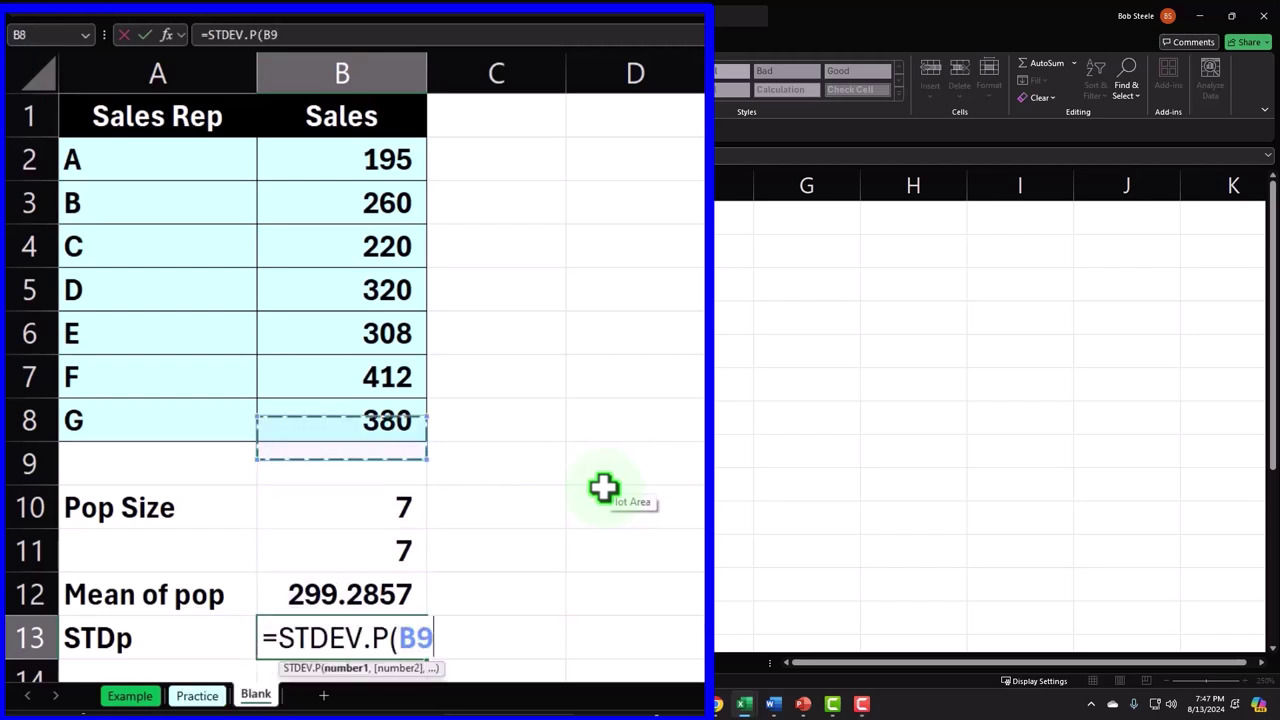
{"action": "key", "text": "Up"}
{"action": "key", "text": "Up"}
{"action": "key", "text": "Up"}
{"action": "key", "text": "Up"}
{"action": "key", "text": "ctrl+shift+Down"}
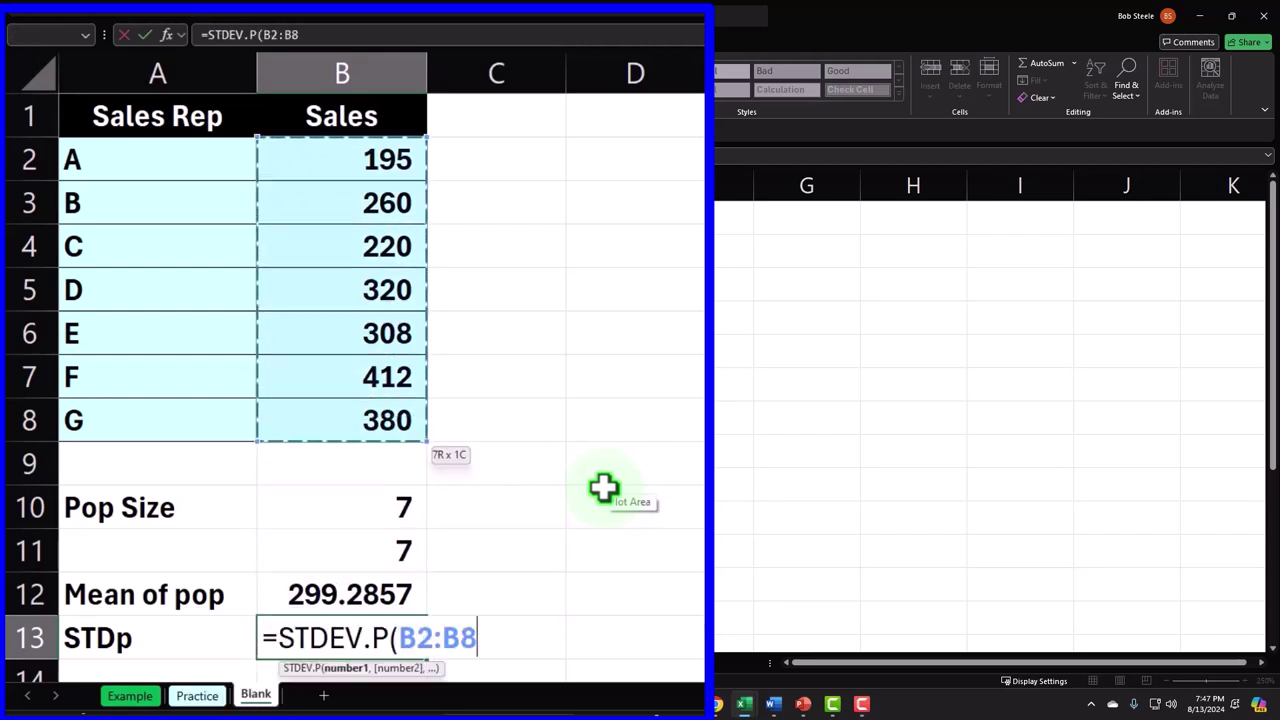
{"action": "key", "text": "Return"}
- Increase decimals twice so the standard deviation shows 74.09
{"action": "key", "text": "Up"}
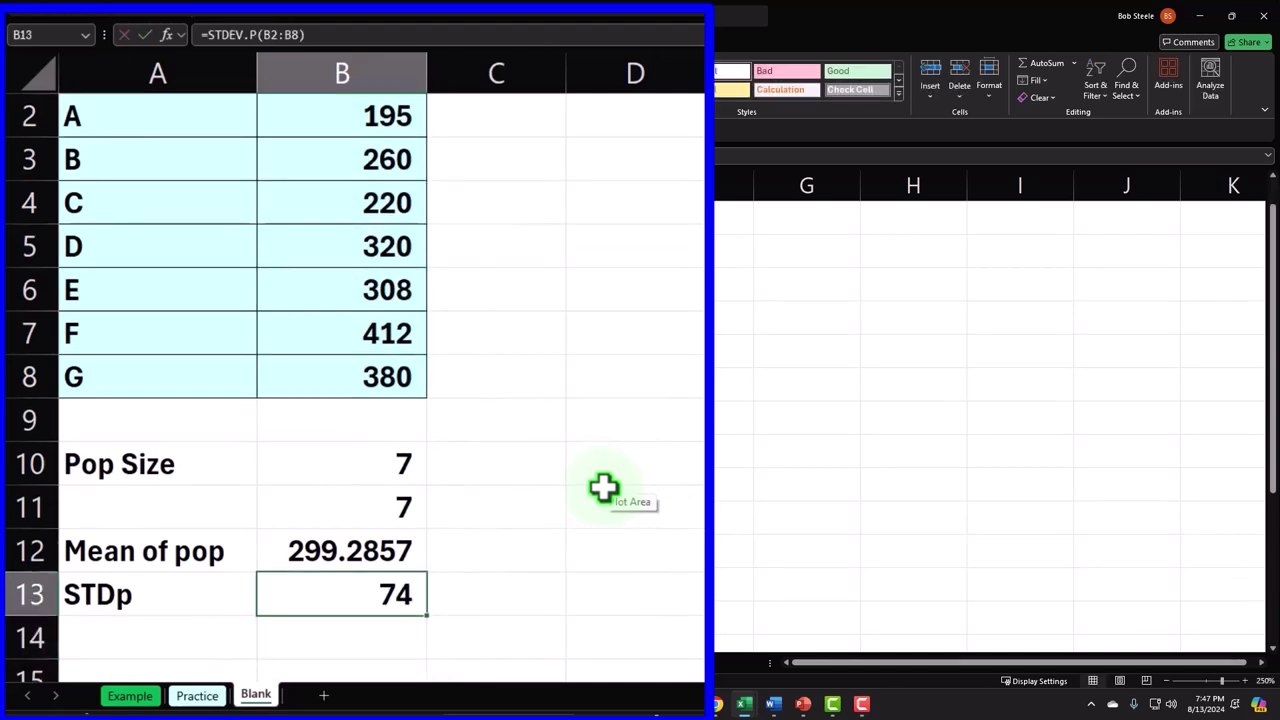
{"action": "key", "text": "alt+h"}
{"action": "key", "text": "0"}
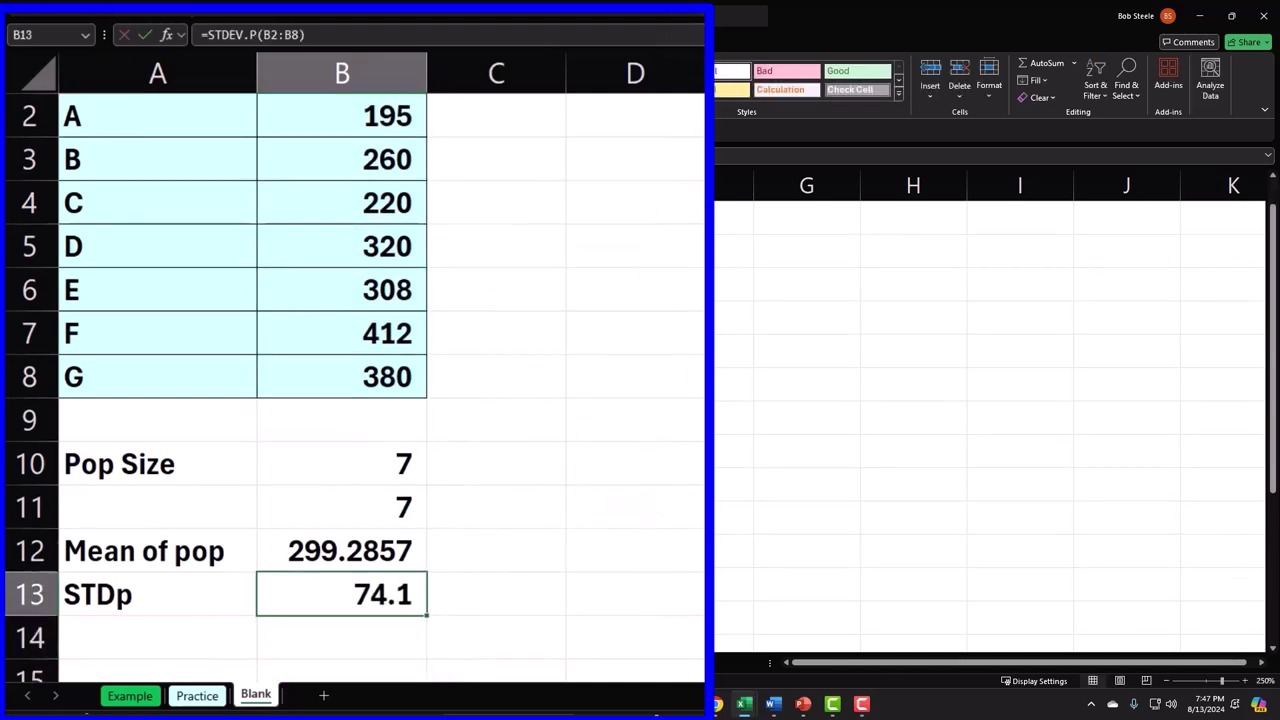
{"action": "key", "text": "alt+h"}
{"action": "key", "text": "0"}
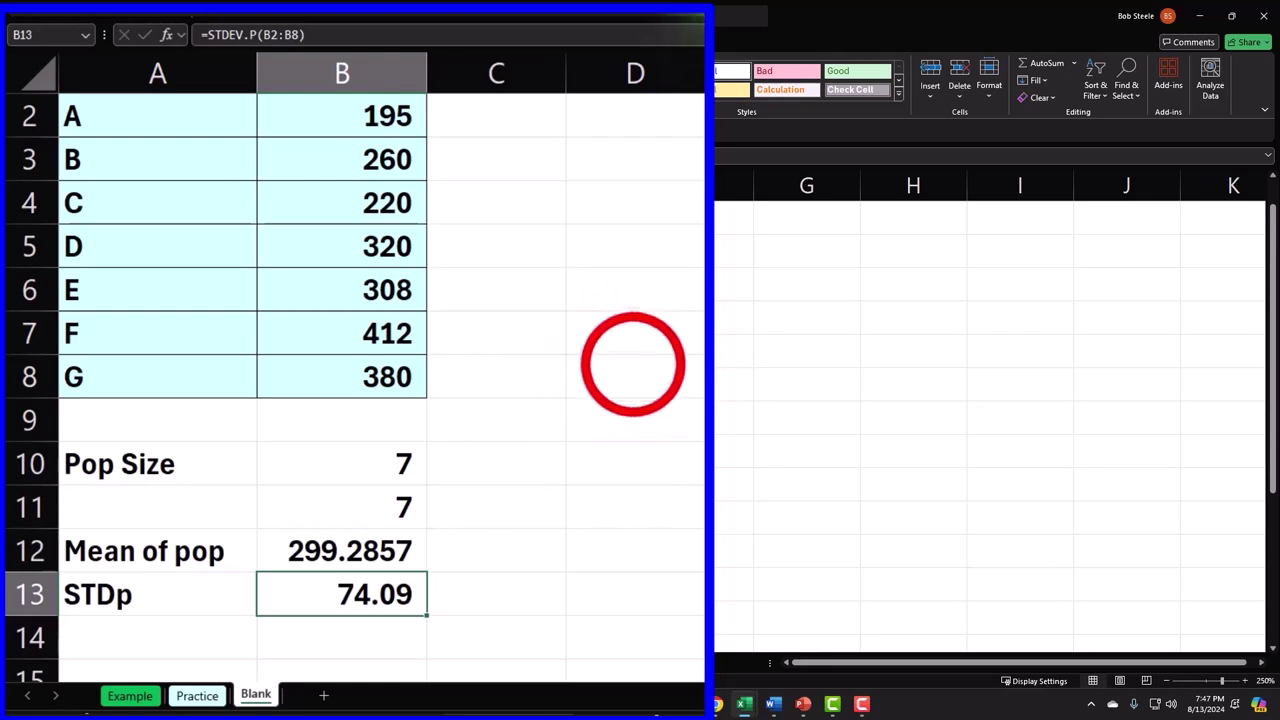
{"action": "left_click", "coordinate": [634, 363]}
{"action": "scroll", "coordinate": [634, 365], "scroll_direction": "up", "scroll_amount": 1}
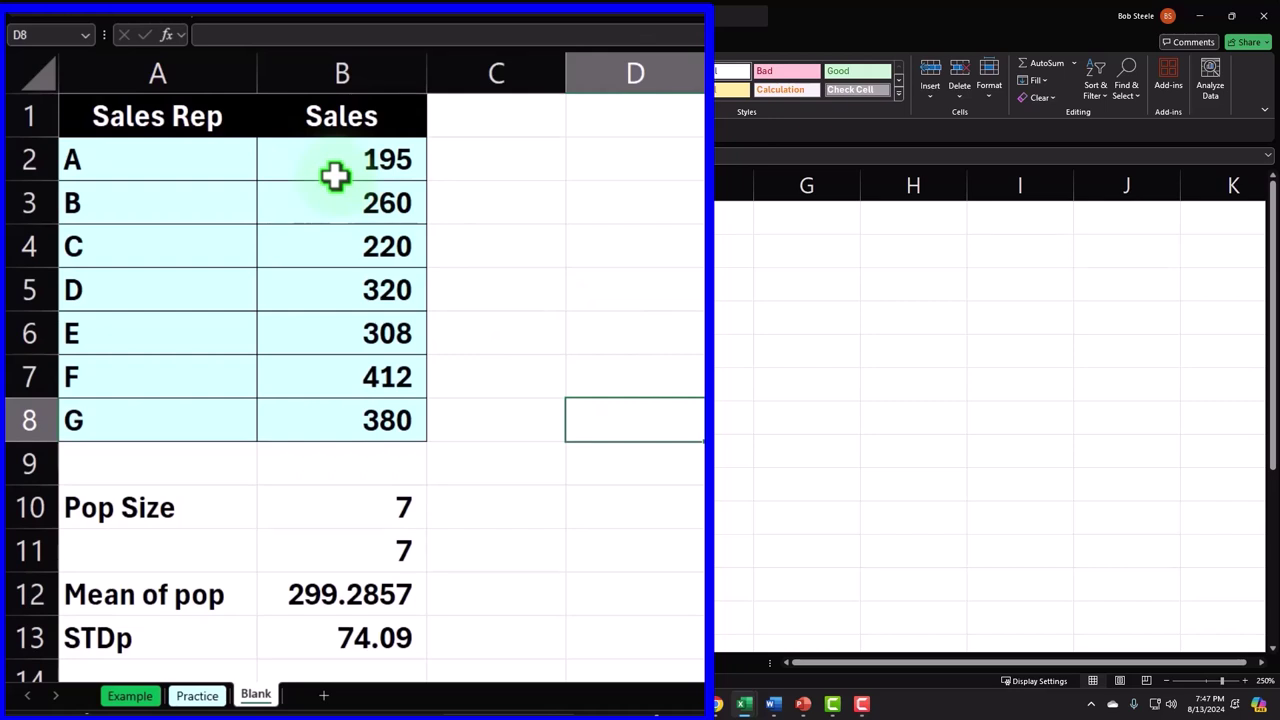
- Insert a statistical histogram chart of the sales values in B2:B8
{"action": "left_click_drag", "start_coordinate": [335, 175], "coordinate": [340, 427]}
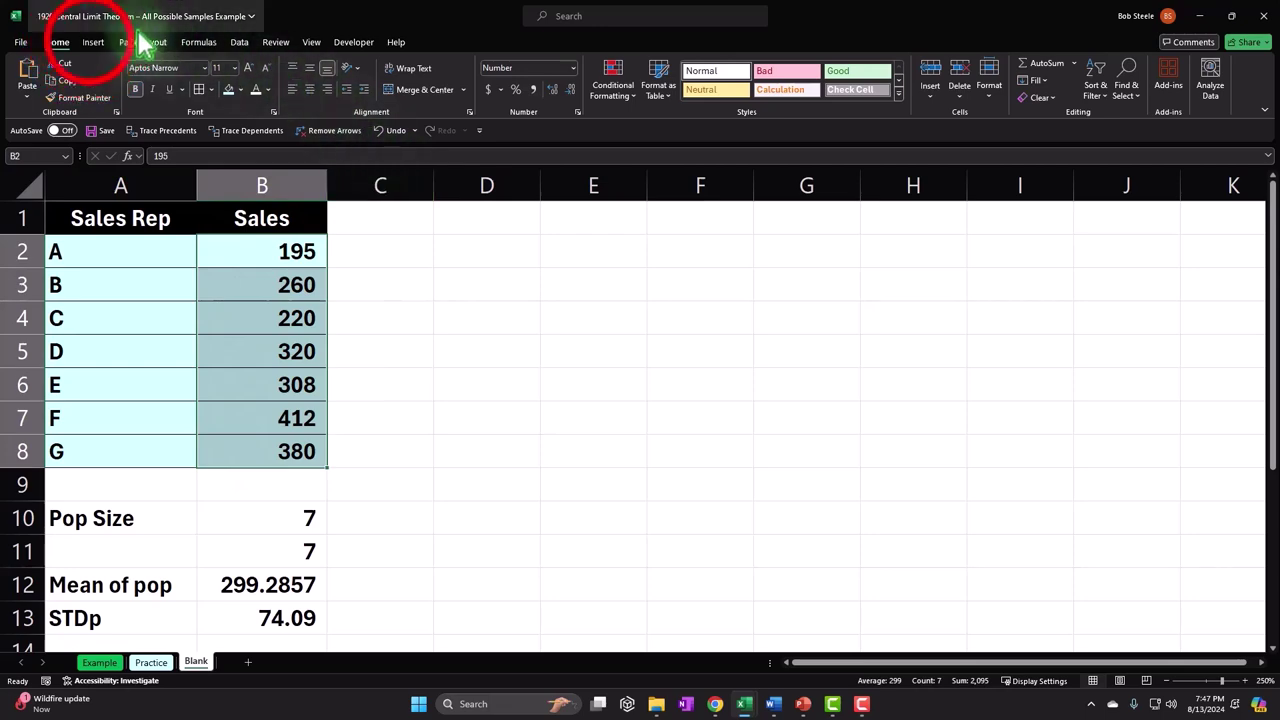
{"action": "left_click", "coordinate": [84, 42]}
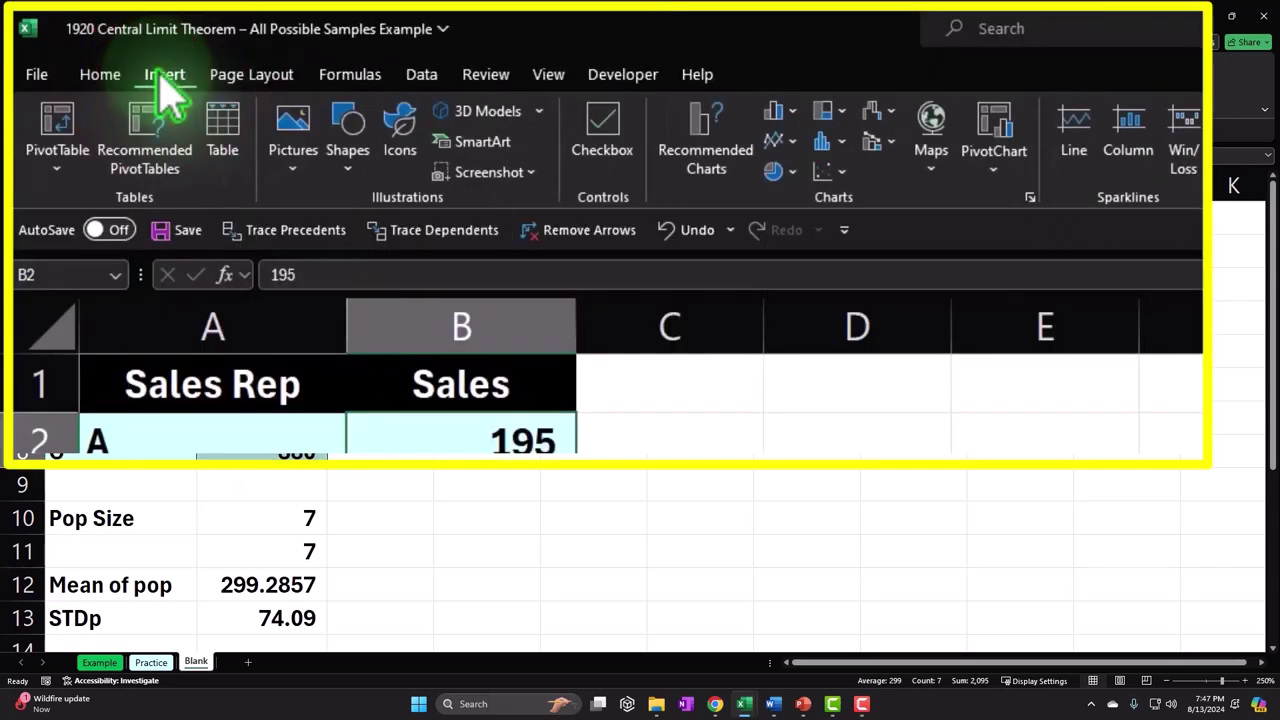
{"action": "left_click", "coordinate": [839, 158]}
{"action": "left_click", "coordinate": [832, 232]}
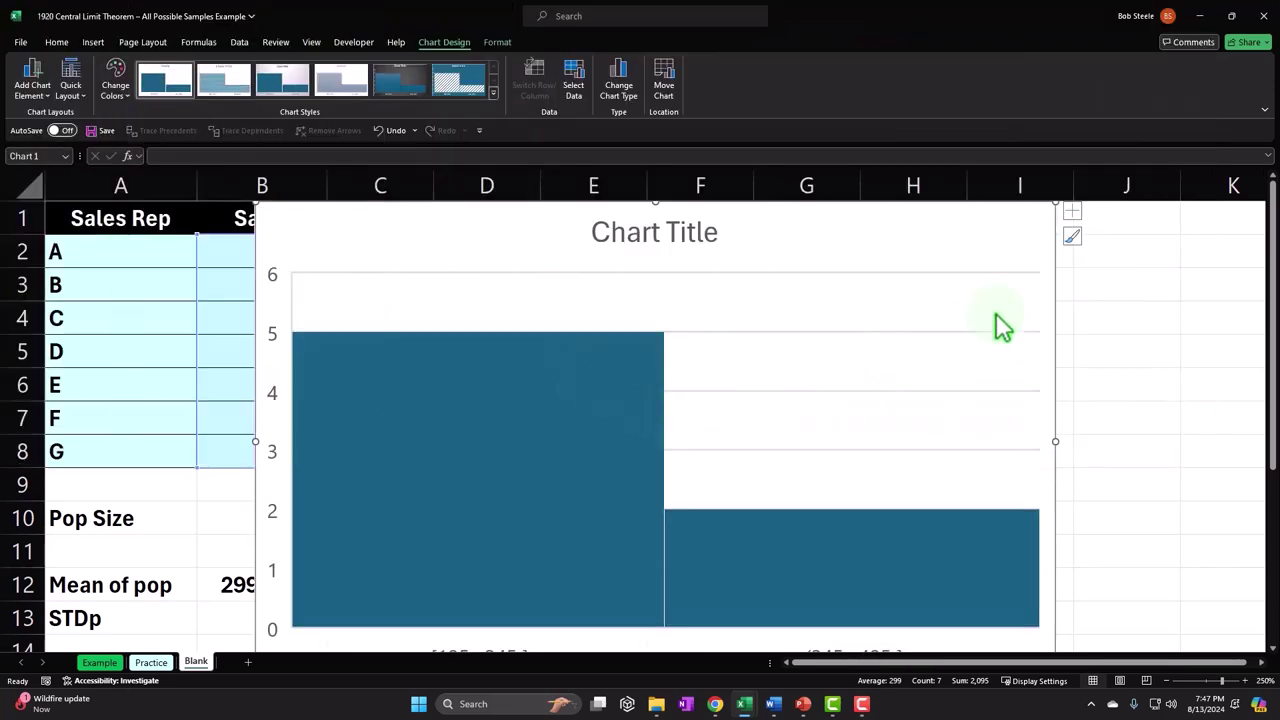
{"action": "scroll", "coordinate": [951, 352], "scroll_direction": "down", "scroll_amount": 3}
{"action": "left_click", "coordinate": [763, 600]}
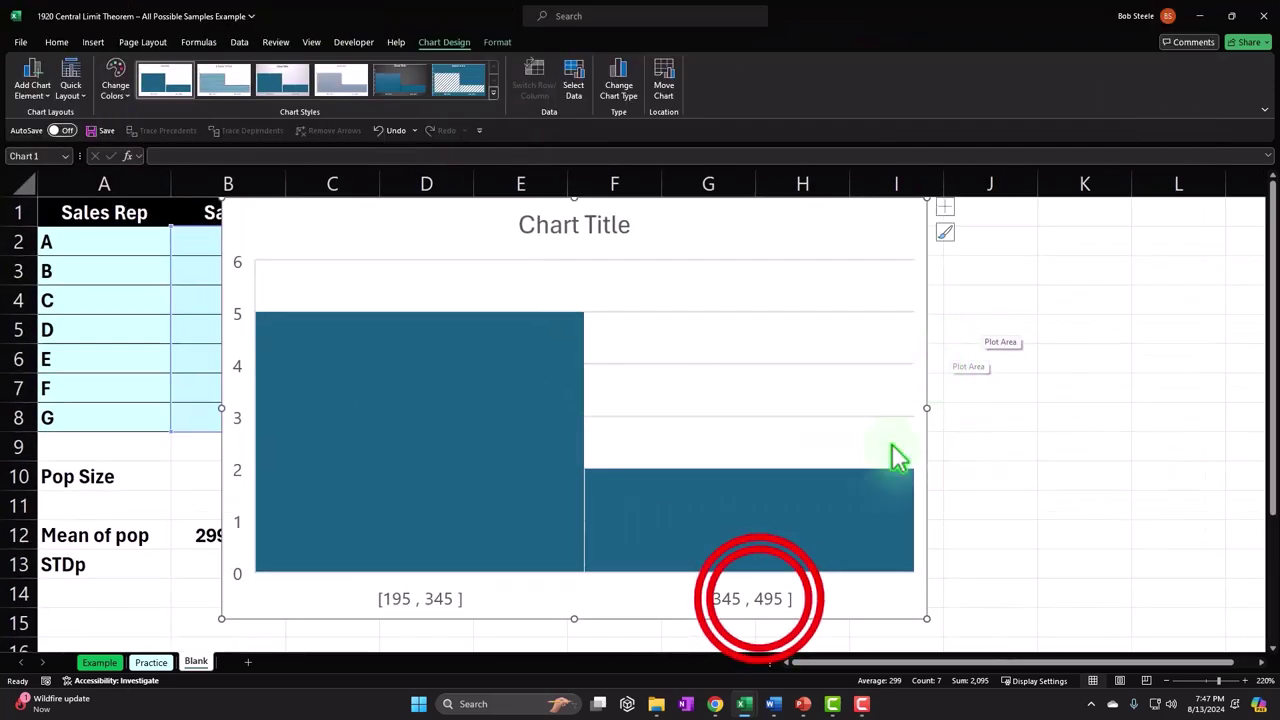
- Set the histogram's horizontal axis to a fixed bin width, trying 50 and then settling on 25
{"action": "double_click", "coordinate": [762, 602]}
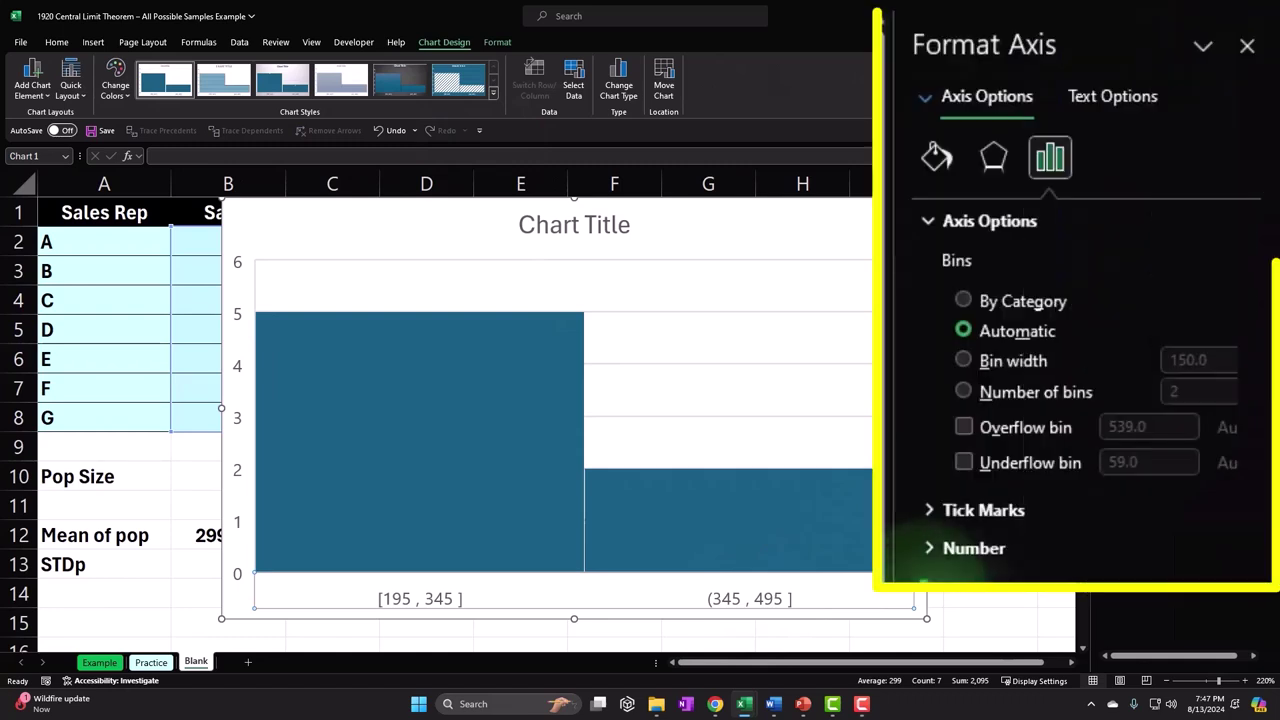
{"action": "left_click", "coordinate": [962, 359]}
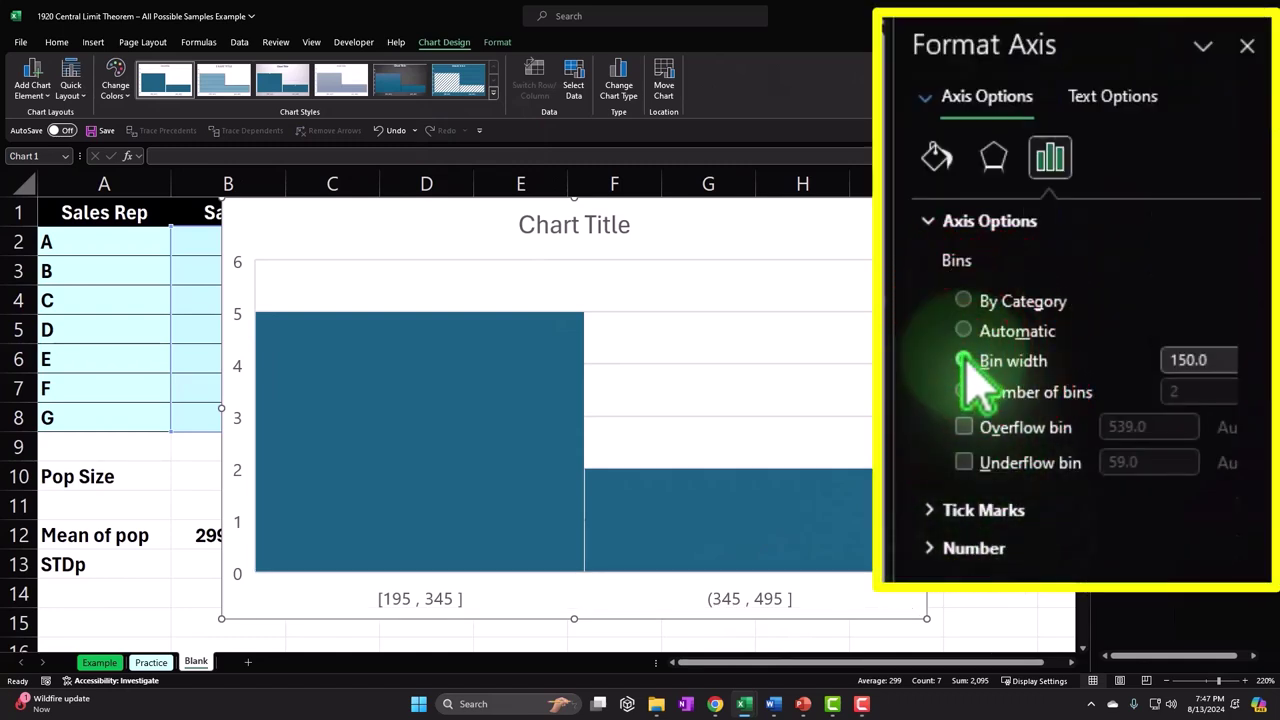
{"action": "left_click", "coordinate": [1185, 359]}
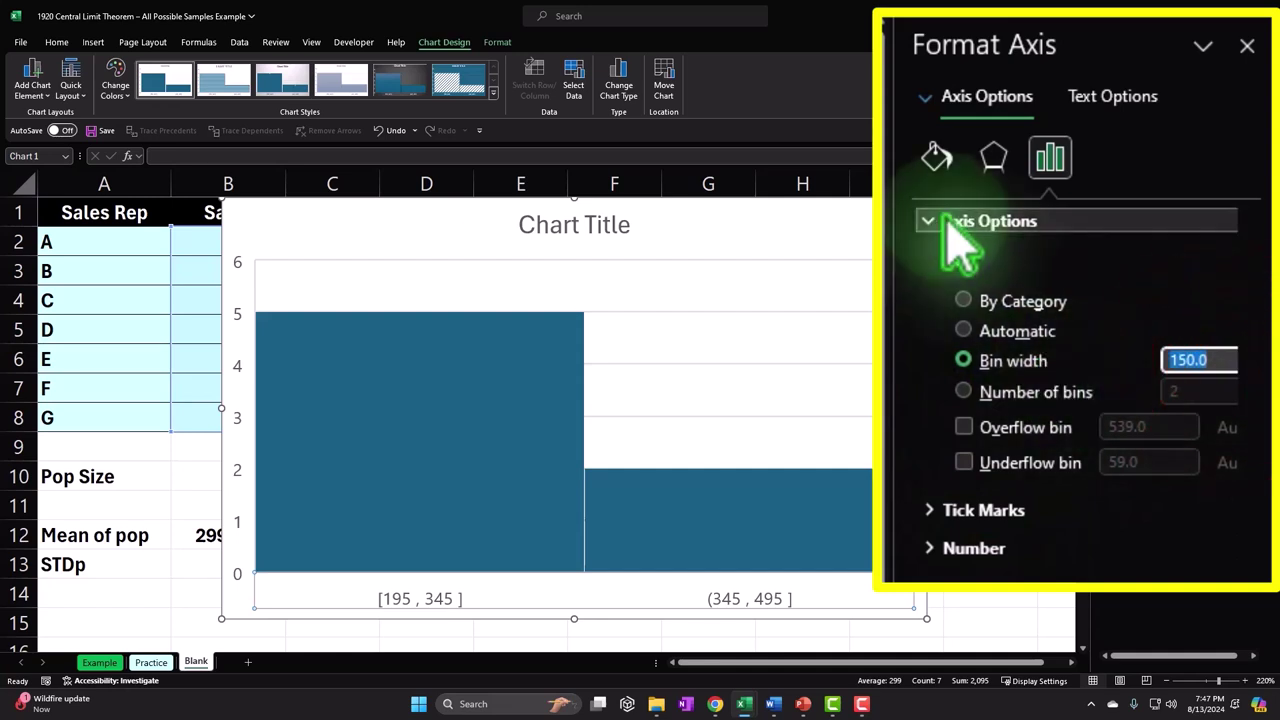
{"action": "type", "text": "50"}
{"action": "key", "text": "Tab"}
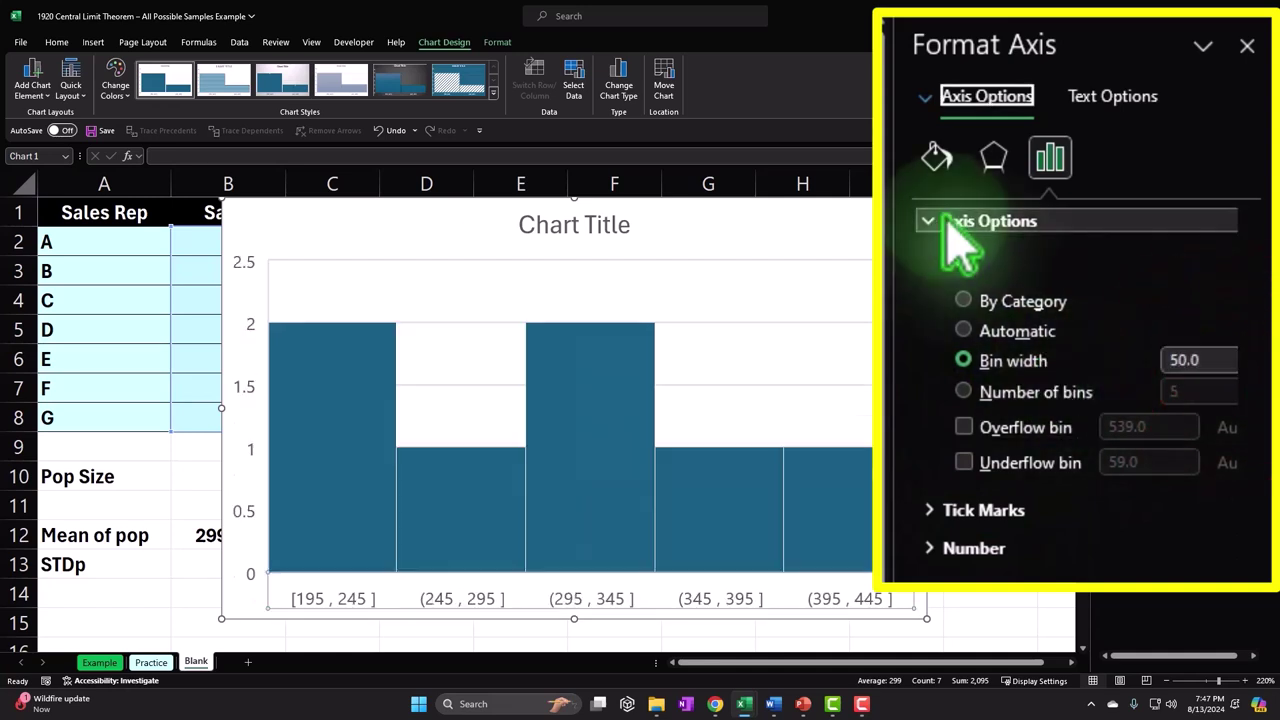
{"action": "left_click", "coordinate": [1200, 360]}
{"action": "type", "text": "2"}
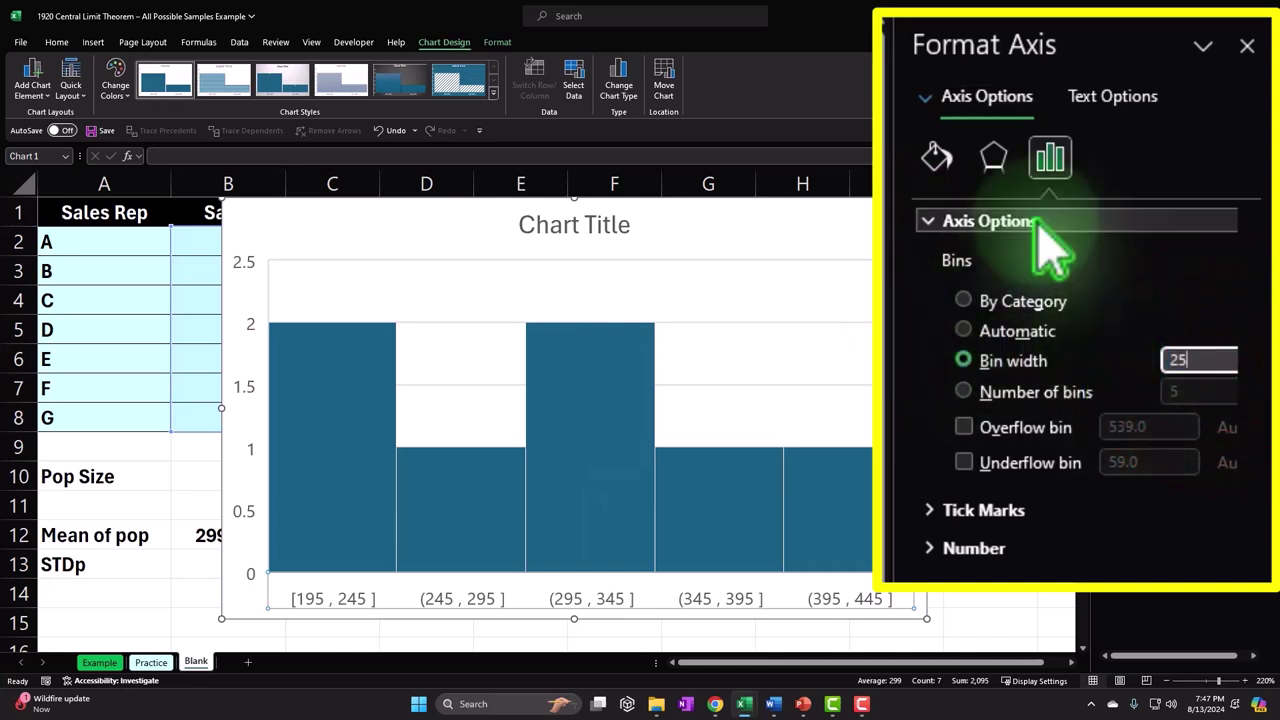
{"action": "type", "text": "5"}
{"action": "key", "text": "Tab"}
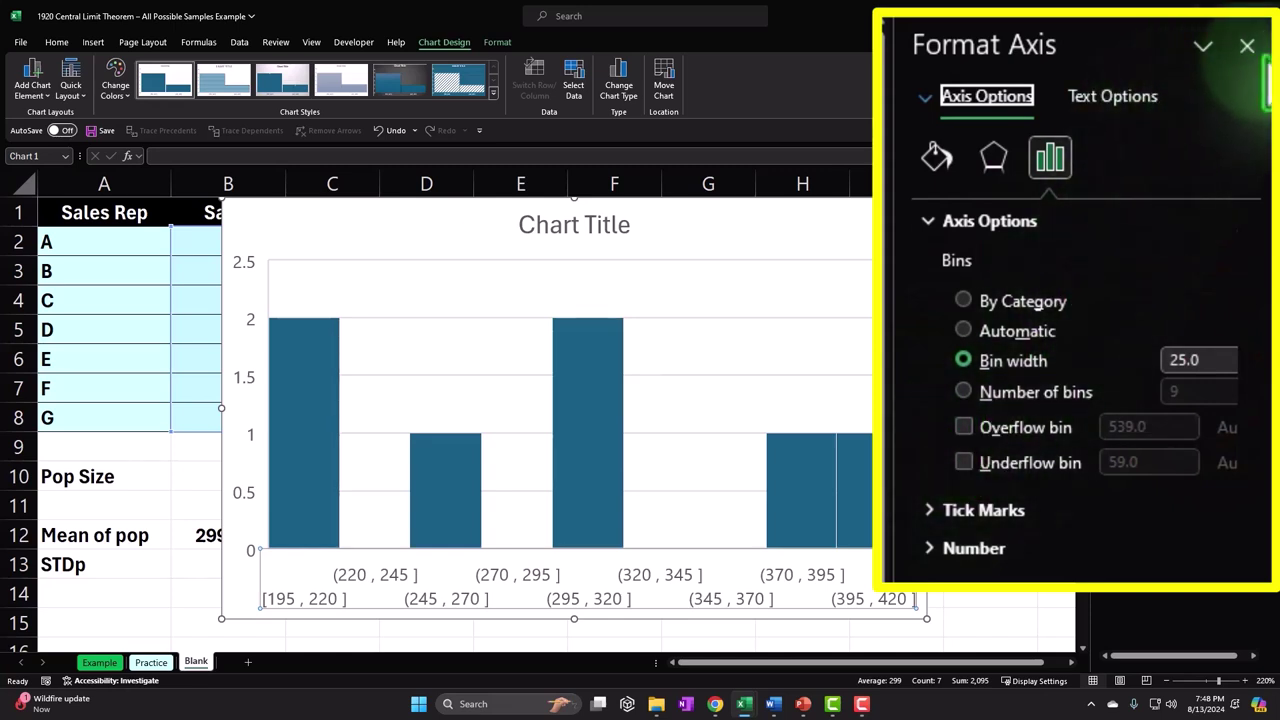
{"action": "left_click", "coordinate": [1247, 45]}
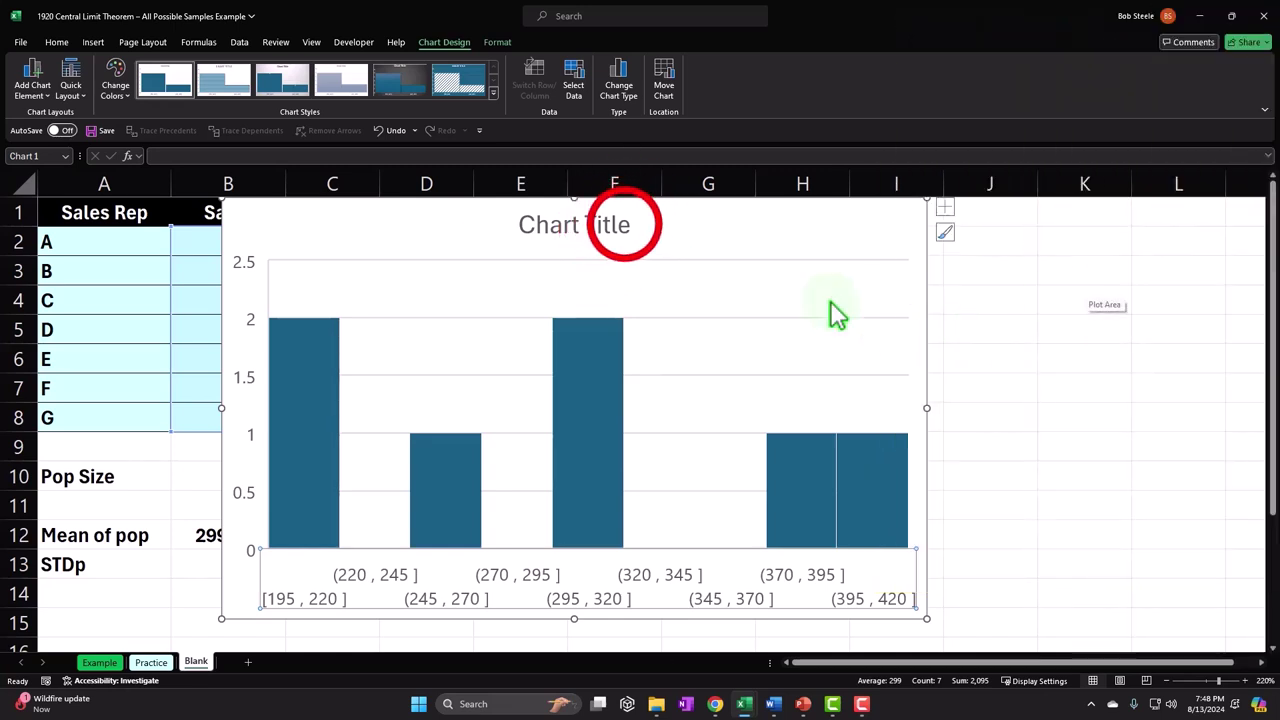
- Delete the histogram's chart title and shrink the chart
{"action": "left_click", "coordinate": [623, 226]}
{"action": "key", "text": "Delete"}
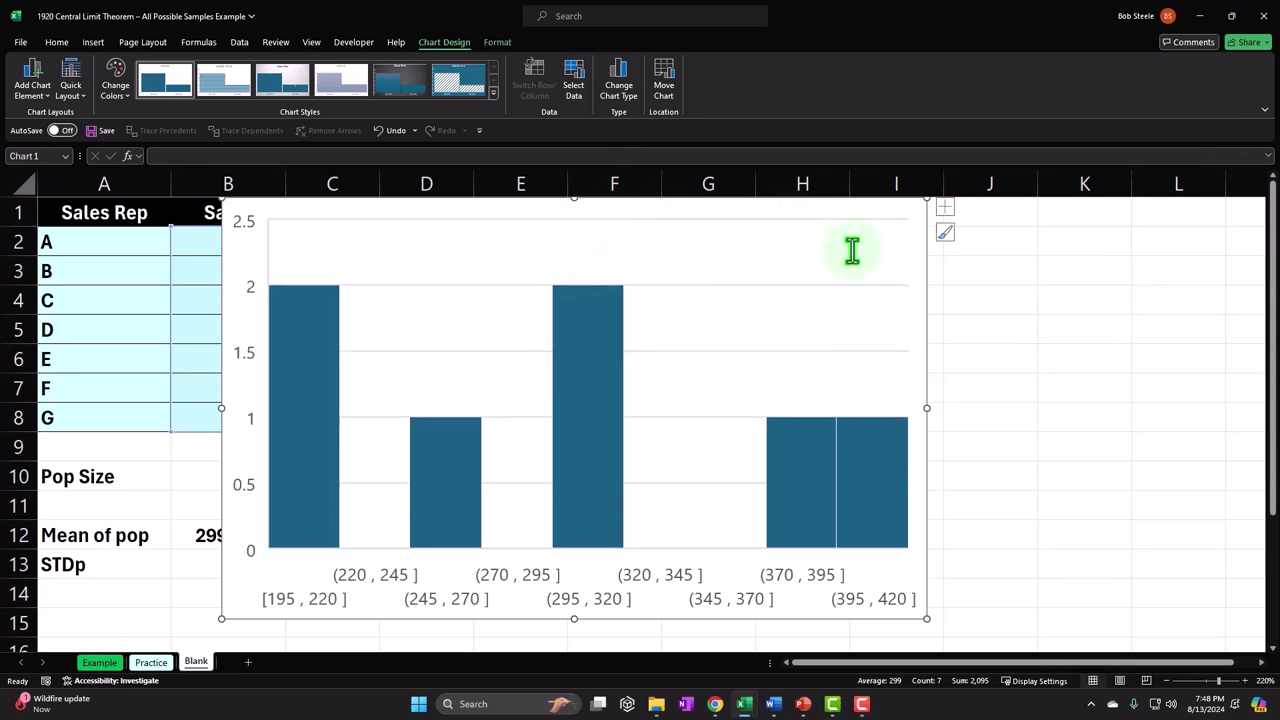
{"action": "left_click_drag", "start_coordinate": [924, 200], "coordinate": [723, 398]}
{"action": "scroll", "coordinate": [723, 403], "scroll_direction": "down", "scroll_amount": 1}
{"action": "left_click_drag", "start_coordinate": [551, 313], "coordinate": [394, 431]}
{"action": "scroll", "coordinate": [394, 325], "scroll_direction": "down", "scroll_amount": 1}
{"action": "left_click_drag", "start_coordinate": [371, 346], "coordinate": [362, 463]}
{"action": "scroll", "coordinate": [440, 315], "scroll_direction": "down", "scroll_amount": 2}
{"action": "left_click_drag", "start_coordinate": [443, 309], "coordinate": [401, 404]}
- Move the histogram down below the statistics, around row 20, and shrink it further
{"action": "left_click", "coordinate": [417, 337]}
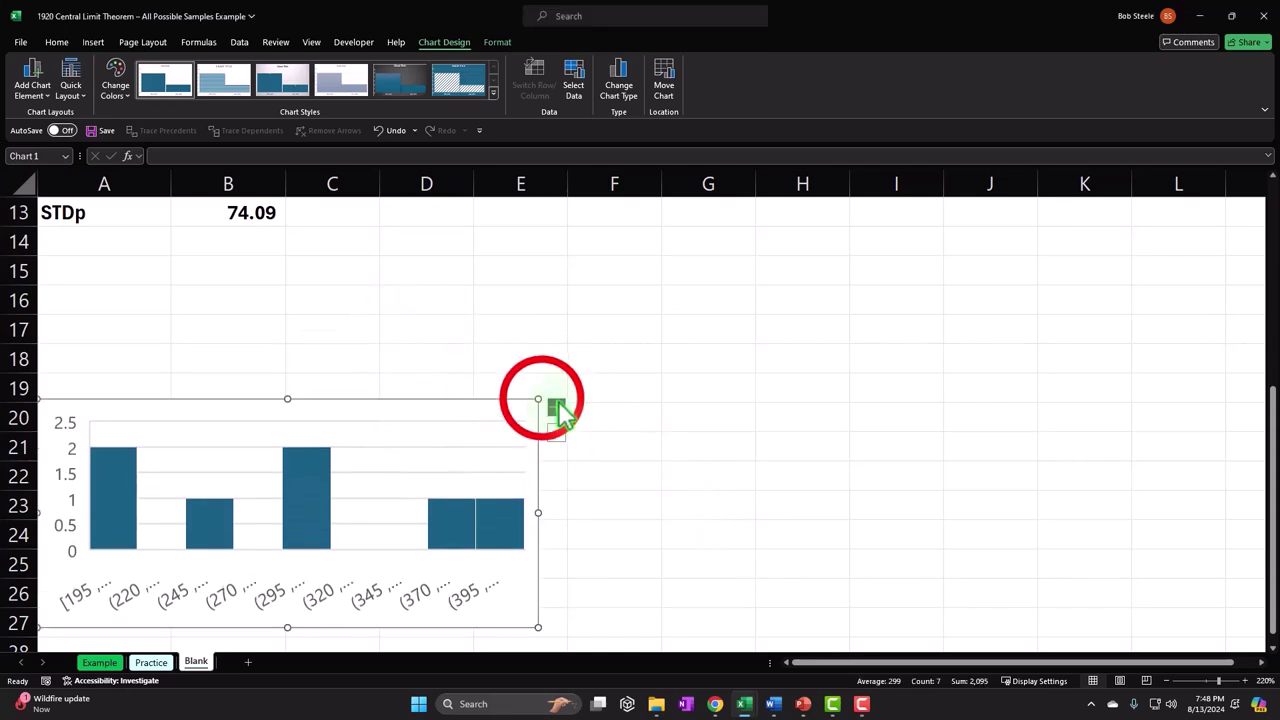
{"action": "left_click_drag", "start_coordinate": [539, 397], "coordinate": [390, 425]}
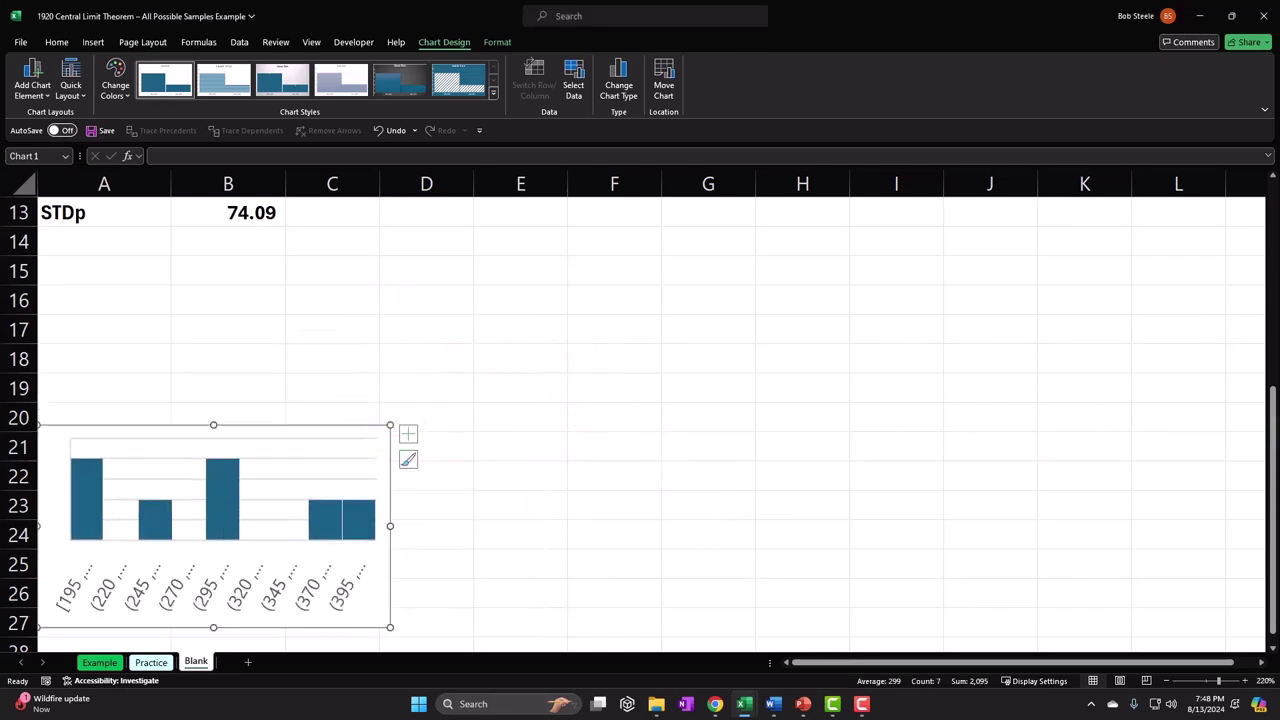
{"action": "left_click", "coordinate": [819, 427]}
{"action": "scroll", "coordinate": [818, 427], "scroll_direction": "up", "scroll_amount": 1}
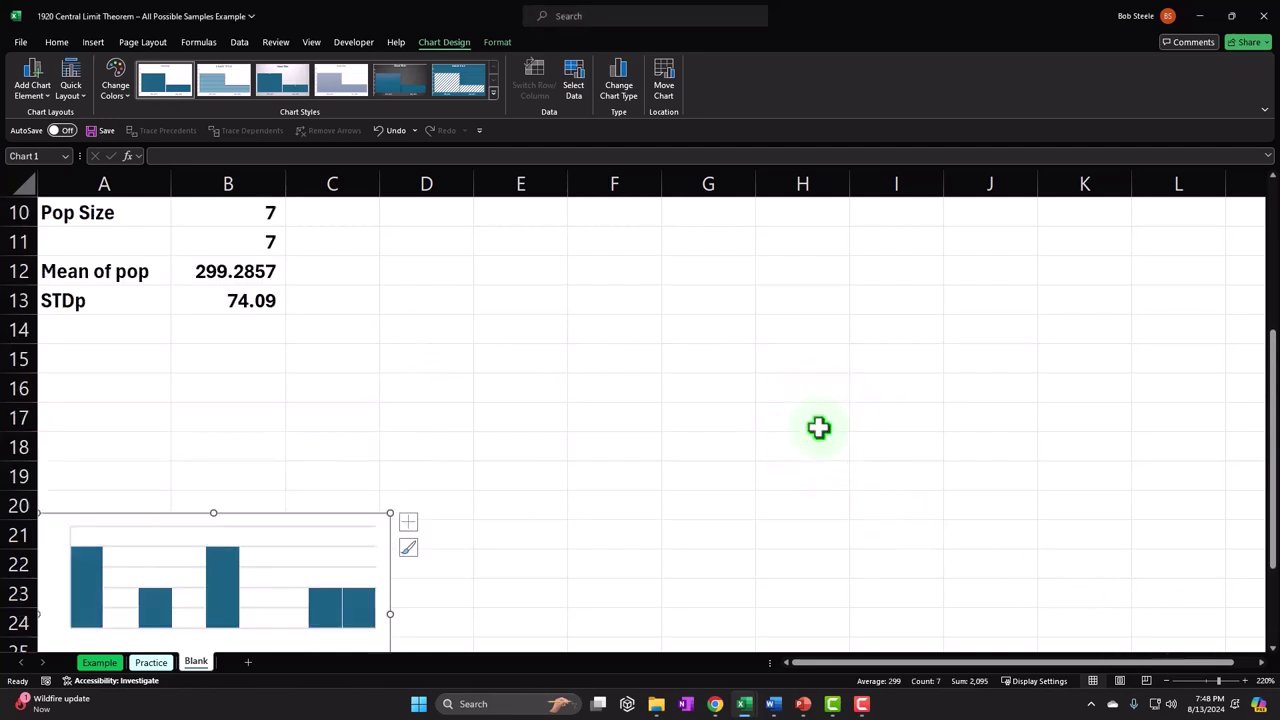
{"action": "scroll", "coordinate": [819, 427], "scroll_direction": "up", "scroll_amount": 1}
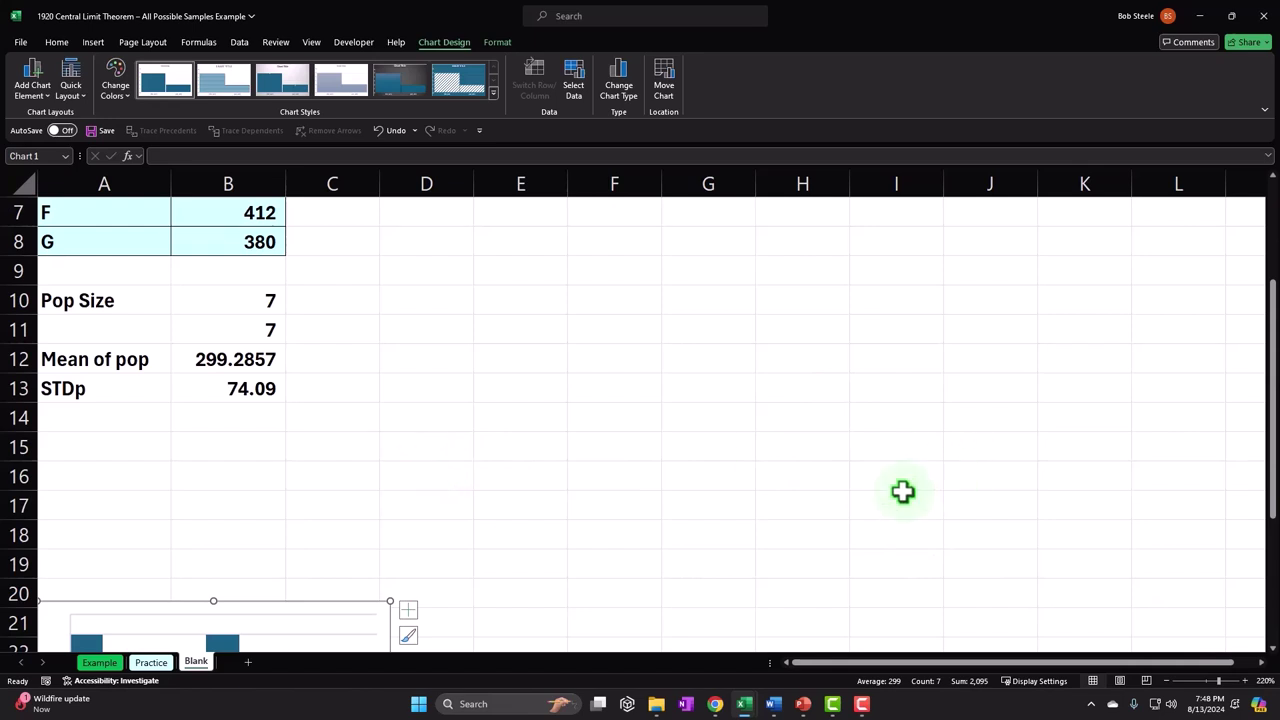
{"action": "scroll", "coordinate": [903, 491], "scroll_direction": "up", "scroll_amount": 2}
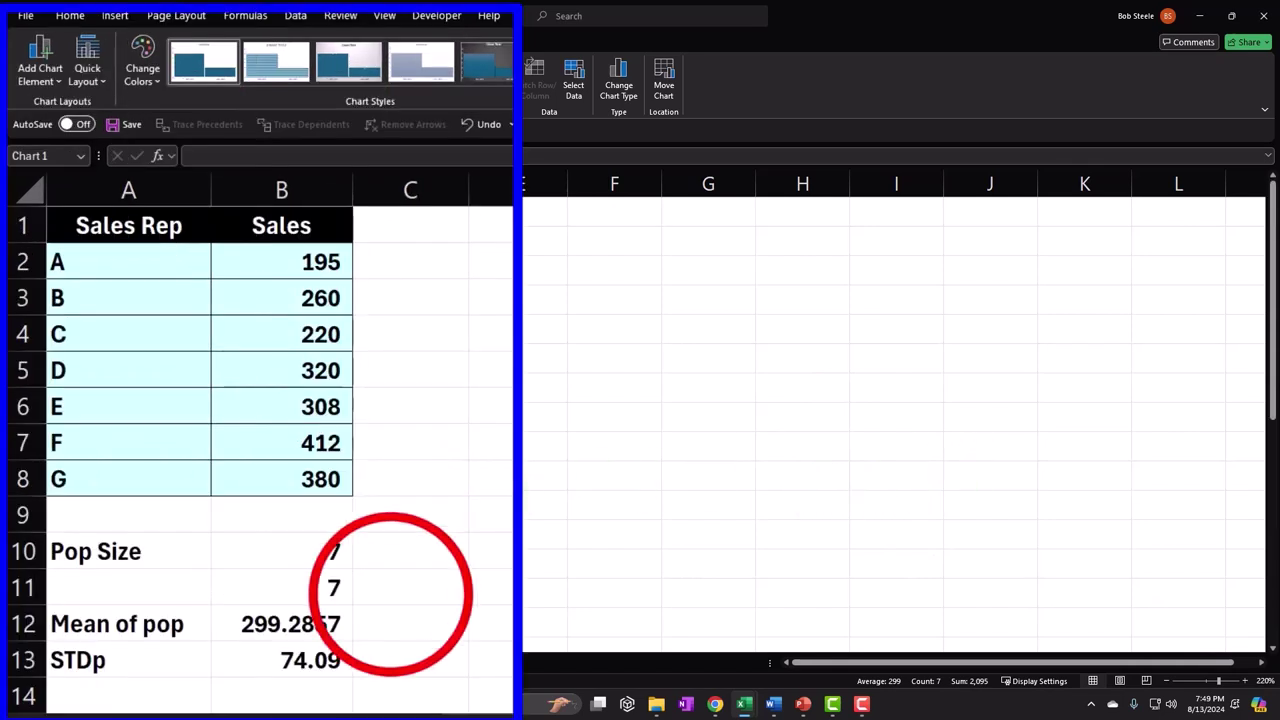
- Label A14 'Possibel samples of 3' and widen column A to fit it
{"action": "left_click", "coordinate": [315, 506]}
{"action": "left_click_drag", "start_coordinate": [291, 266], "coordinate": [291, 320]}
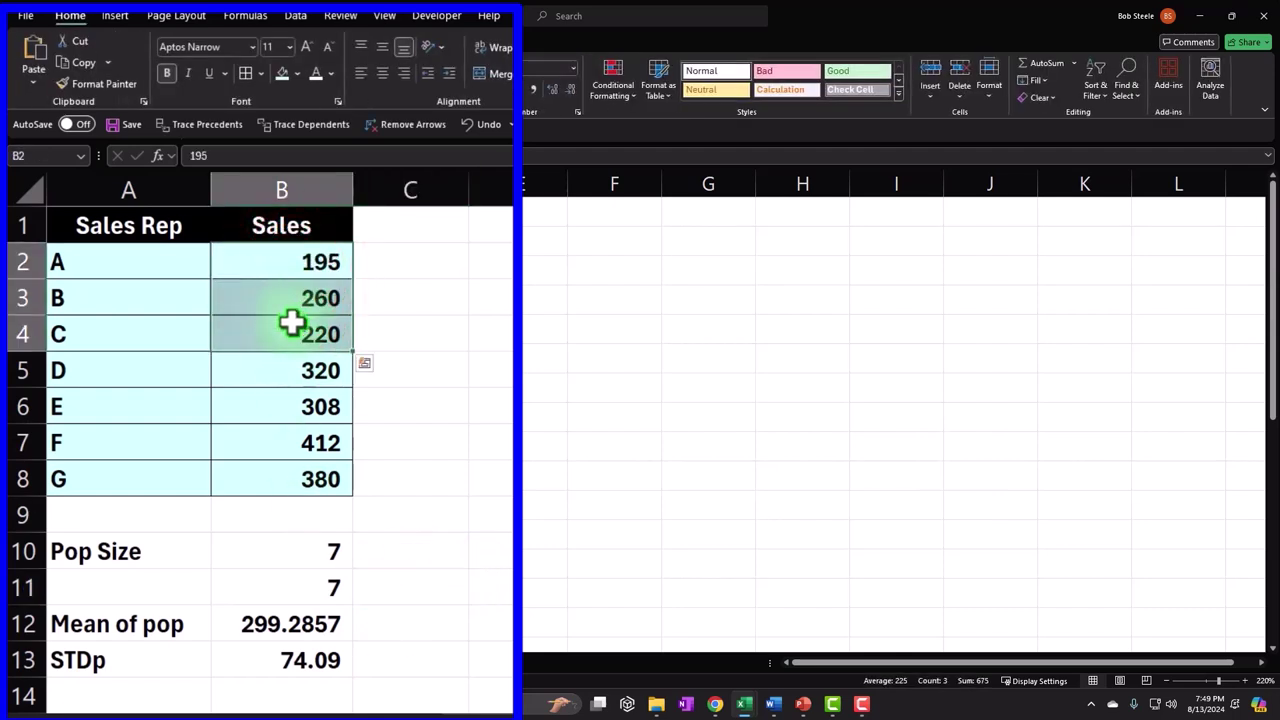
{"action": "left_click", "coordinate": [155, 697]}
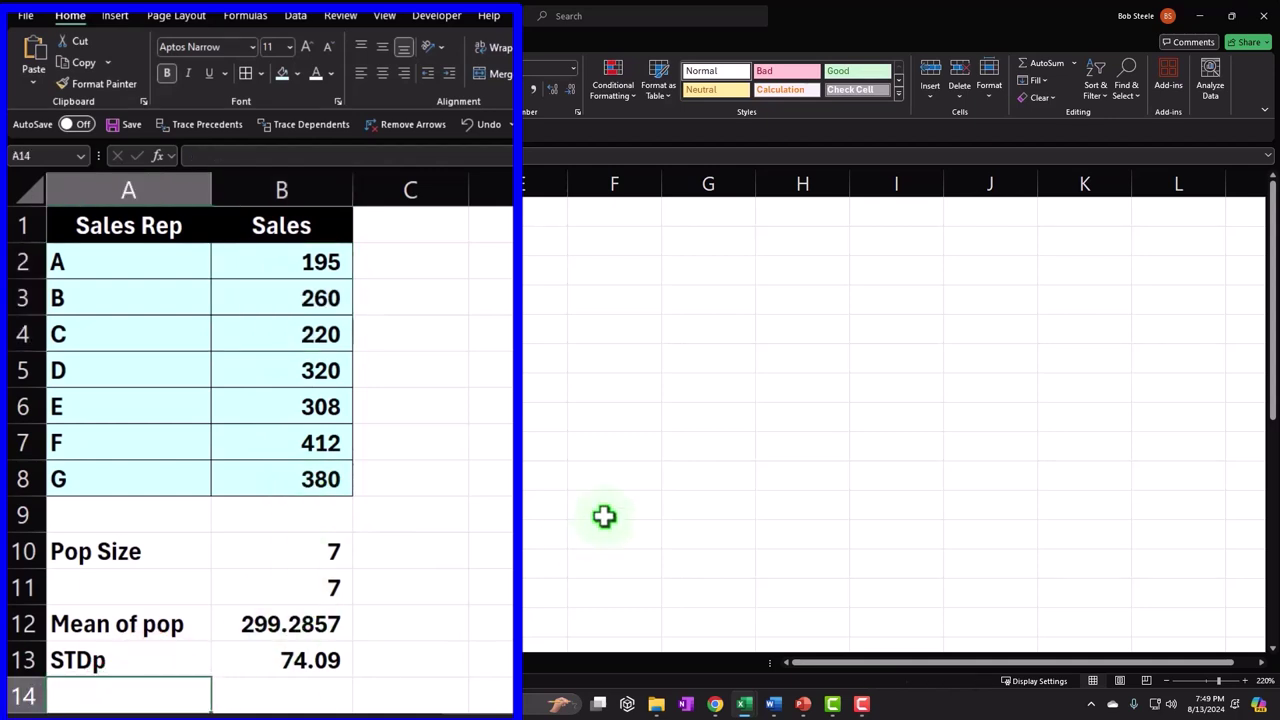
{"action": "type", "text": "Possibel samples of 3"}
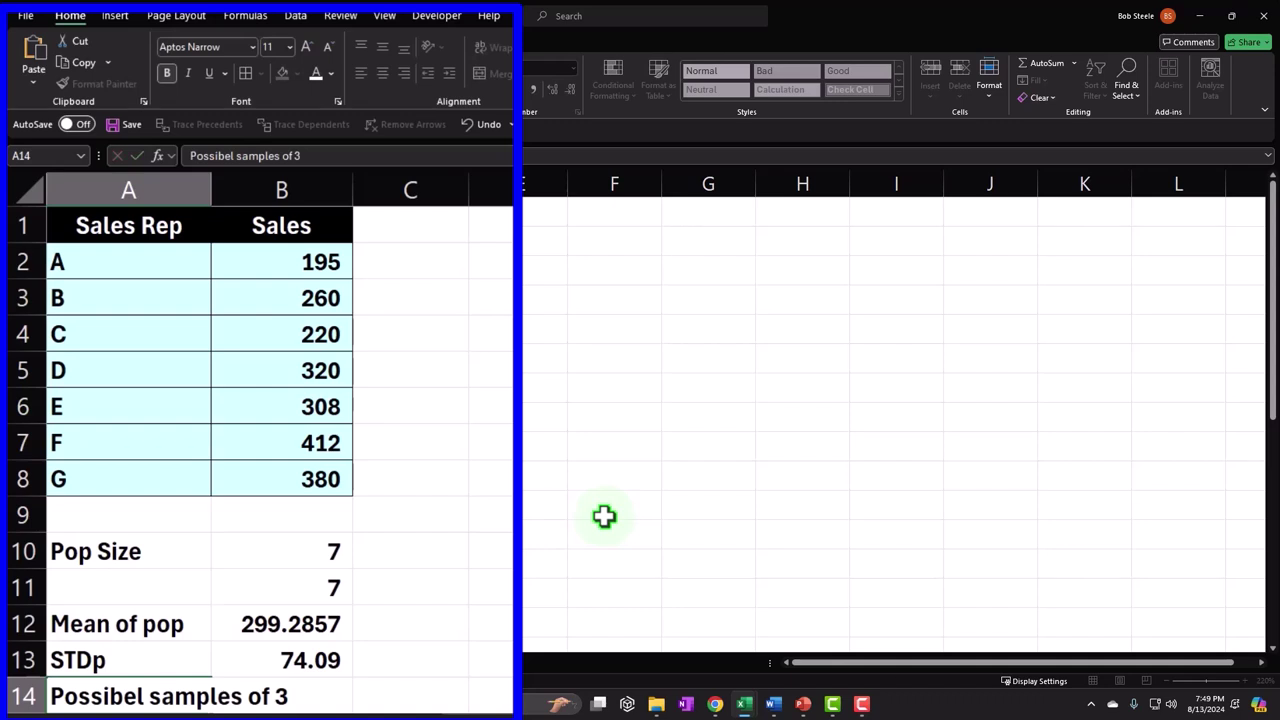
{"action": "key", "text": "Return"}
{"action": "left_click_drag", "start_coordinate": [211, 189], "coordinate": [303, 189]}
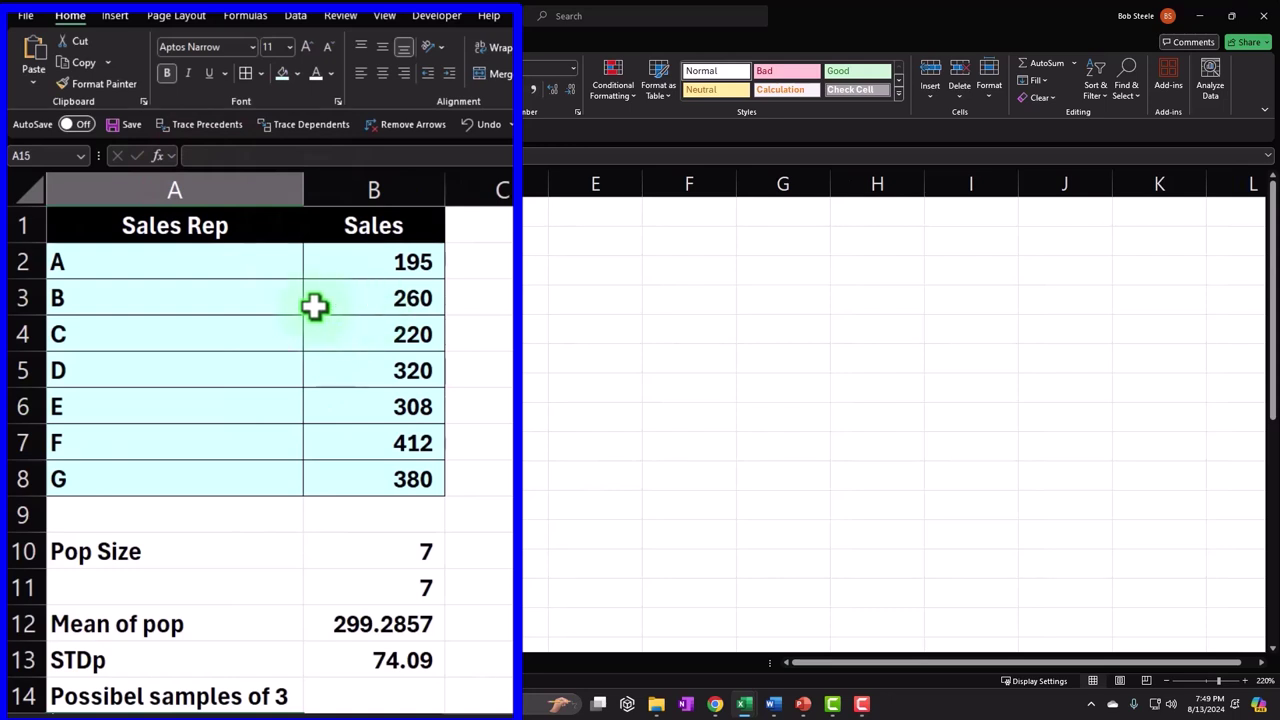
- Highlight sales reps A through C as an example three-rep sample
{"action": "left_click", "coordinate": [163, 262]}
{"action": "left_click_drag", "start_coordinate": [163, 262], "coordinate": [153, 322]}
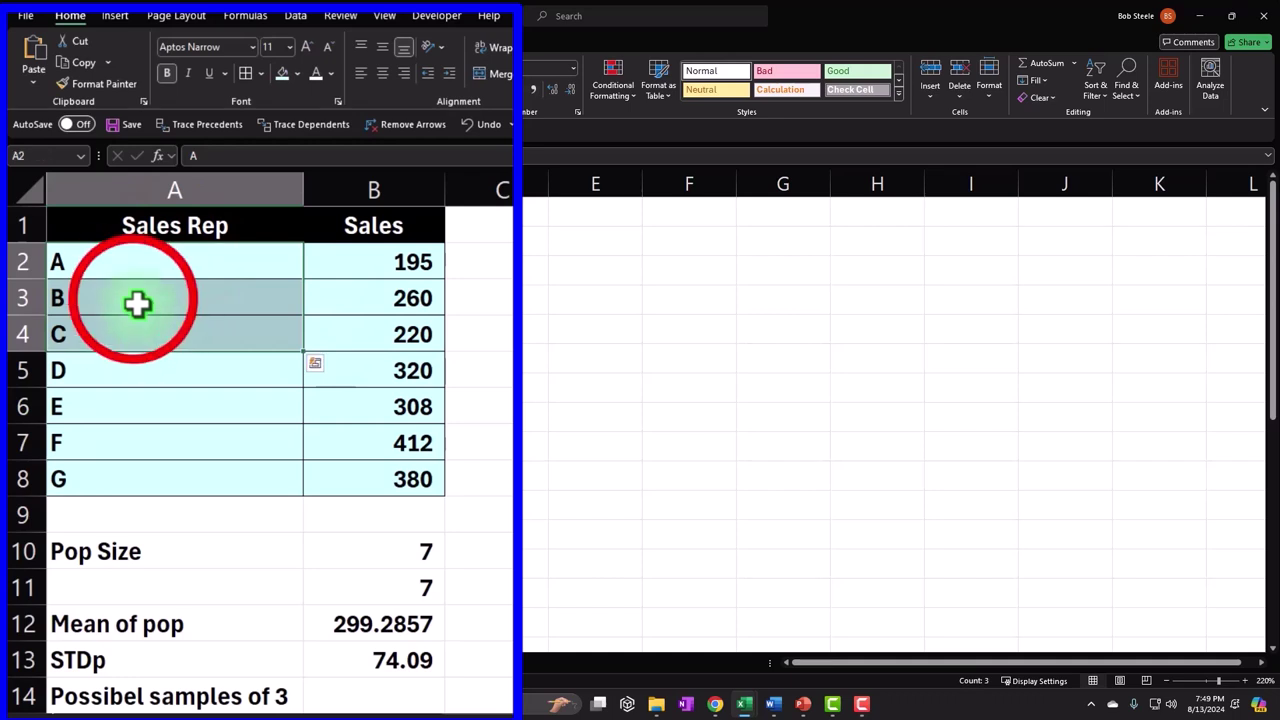
{"action": "left_click", "coordinate": [133, 295]}
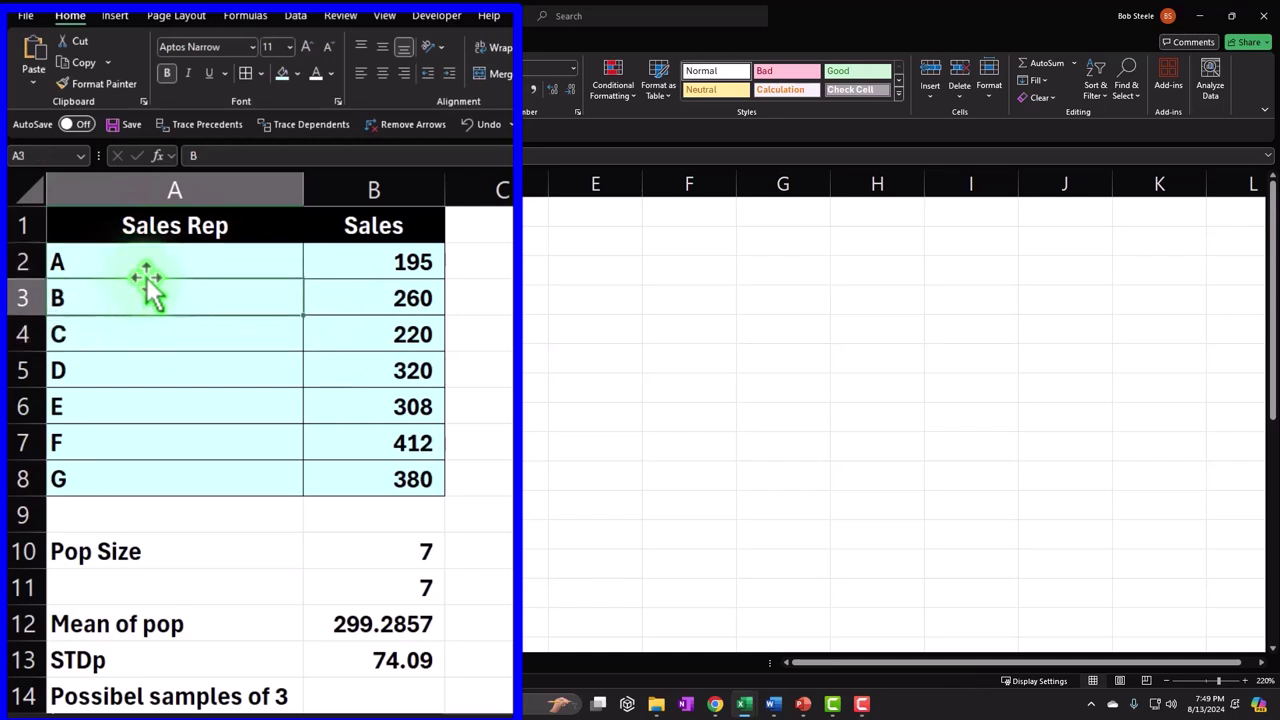
{"action": "left_click_drag", "start_coordinate": [143, 266], "coordinate": [138, 322]}
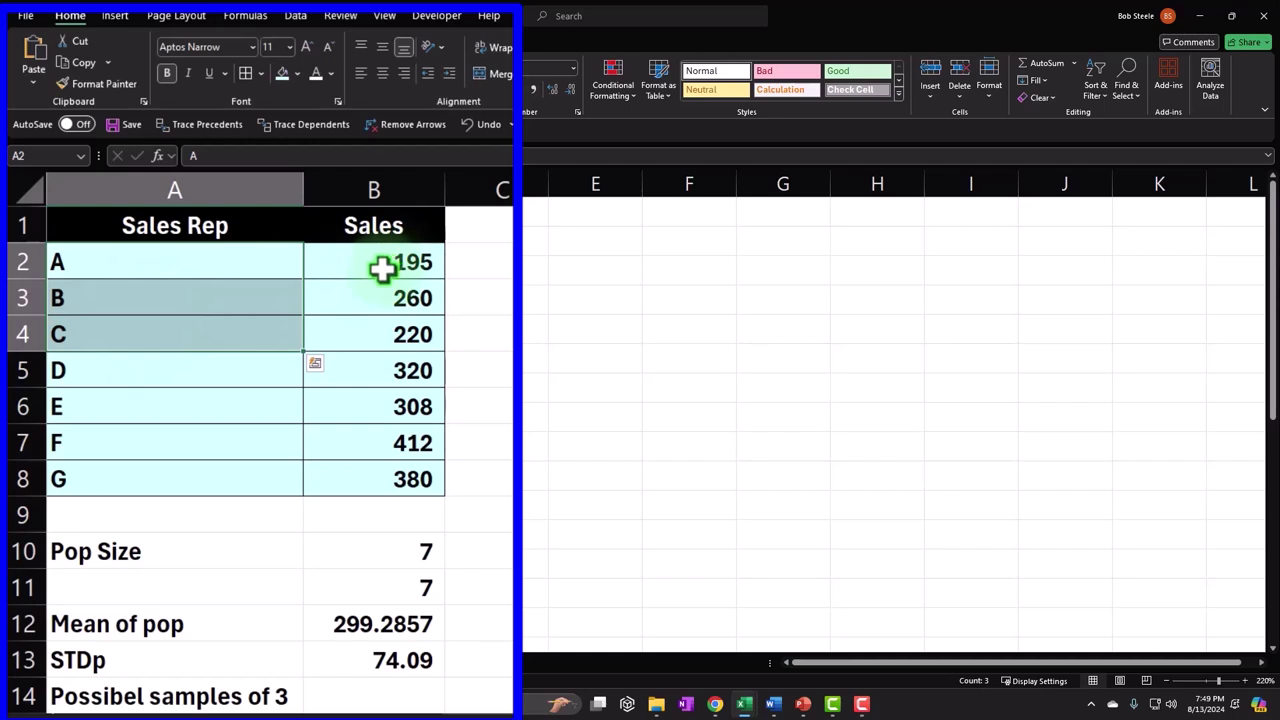
{"action": "left_click", "coordinate": [397, 693]}
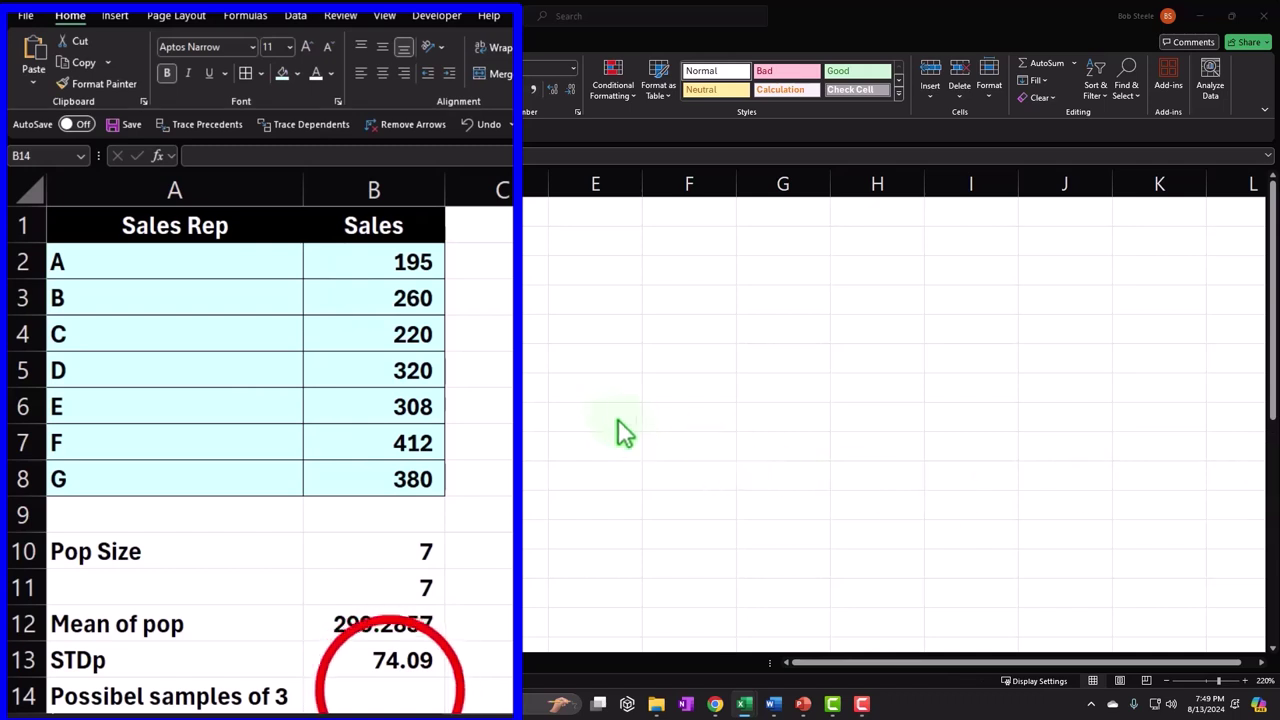
- Enter =COMBIN(B10,3) in B14 to count the possible 3-rep samples, giving 35
{"action": "left_click", "coordinate": [391, 691]}
{"action": "type", "text": "=com"}
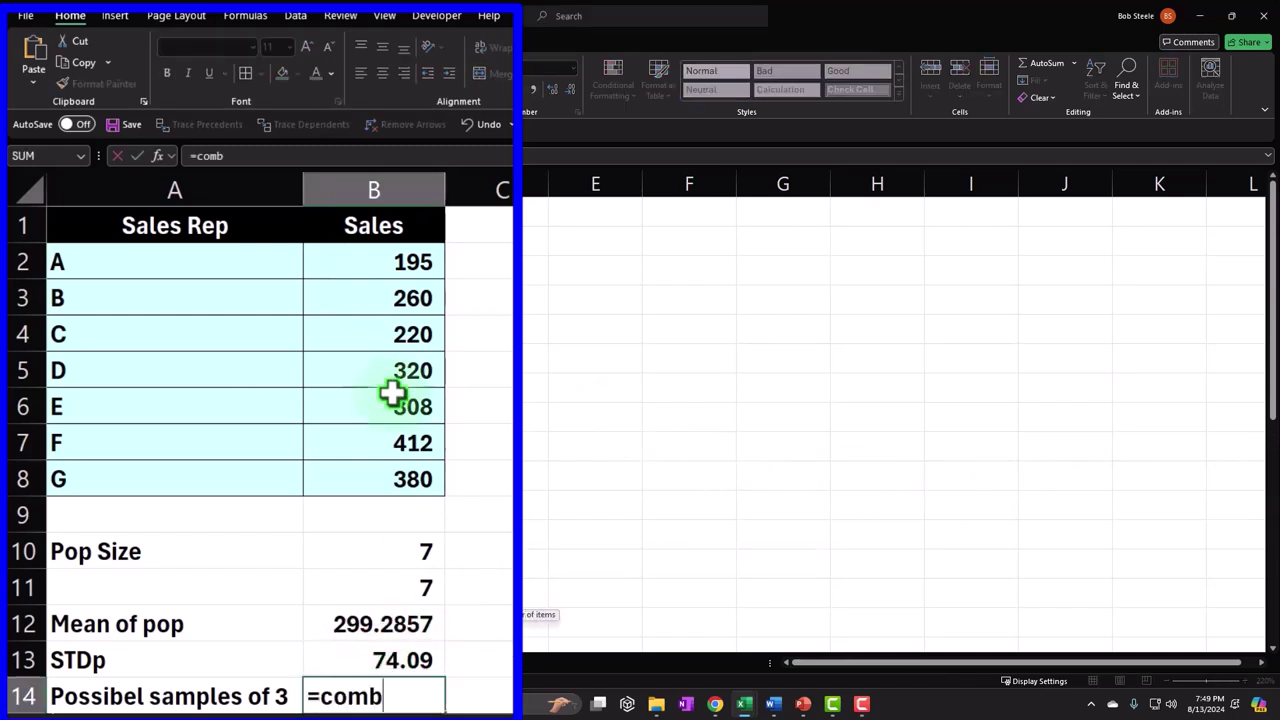
{"action": "type", "text": "b"}
{"action": "key", "text": "Tab"}
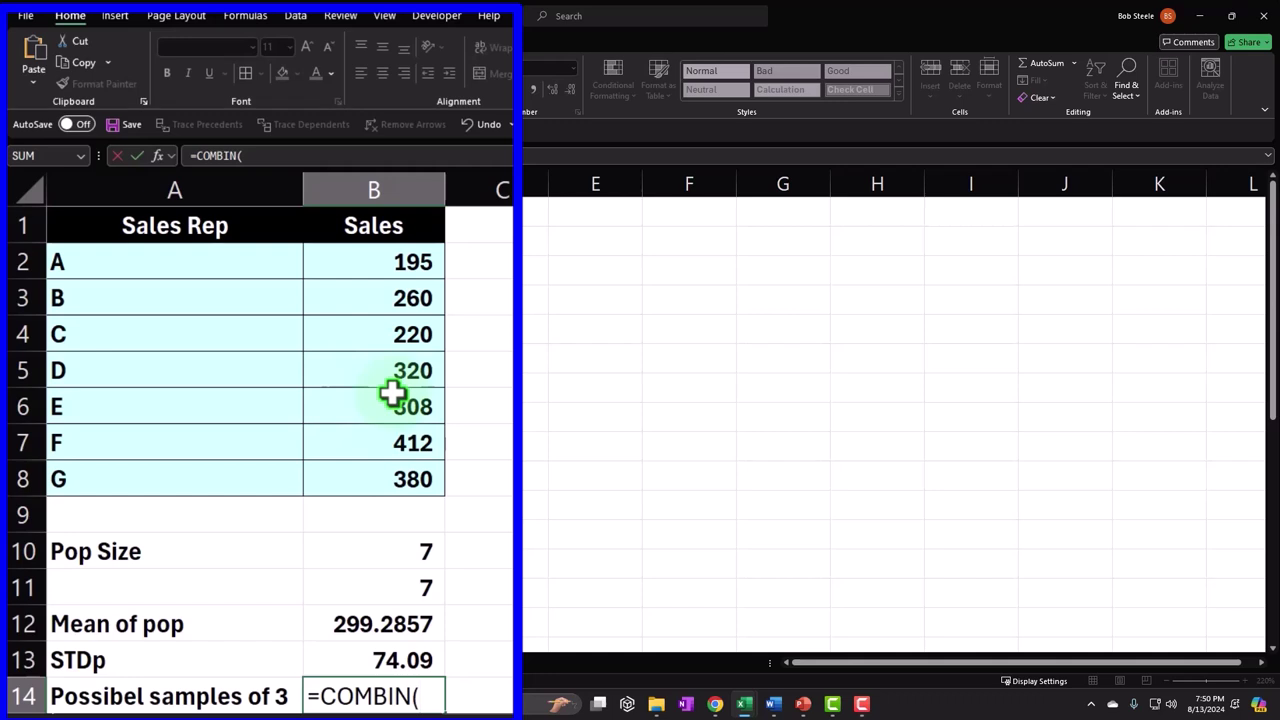
{"action": "left_click", "coordinate": [373, 545]}
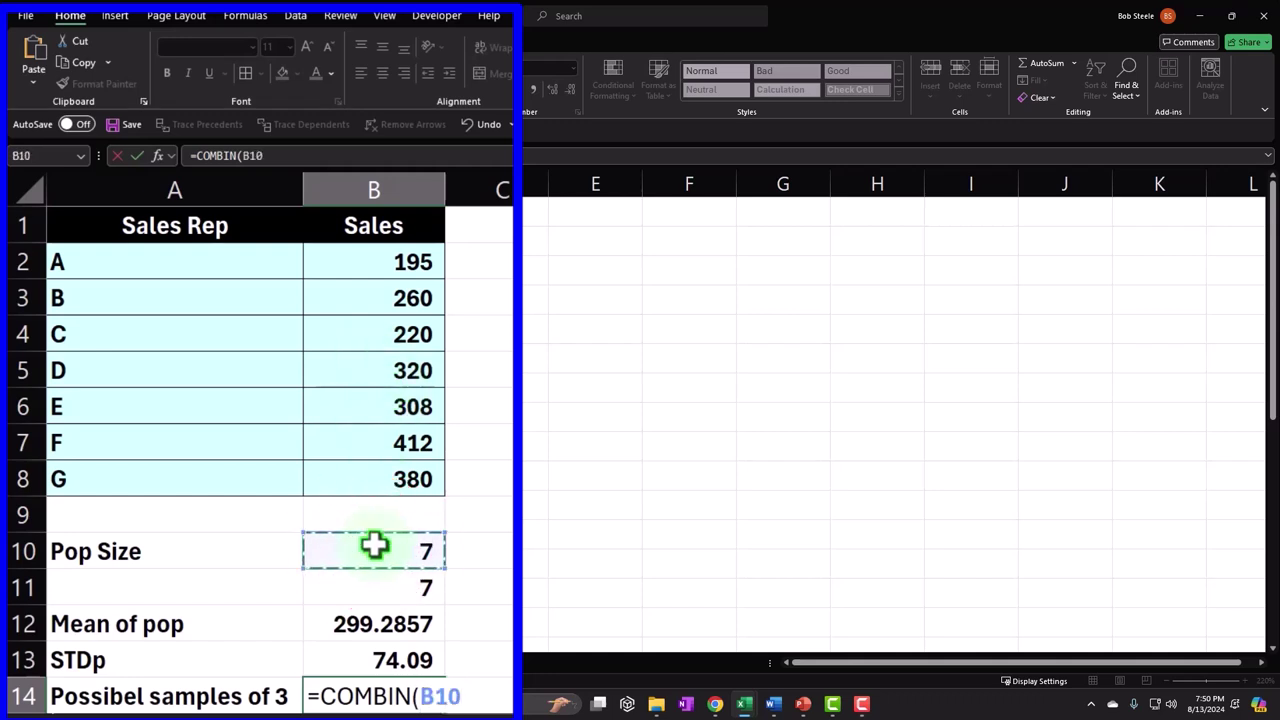
{"action": "type", "text": ",3"}
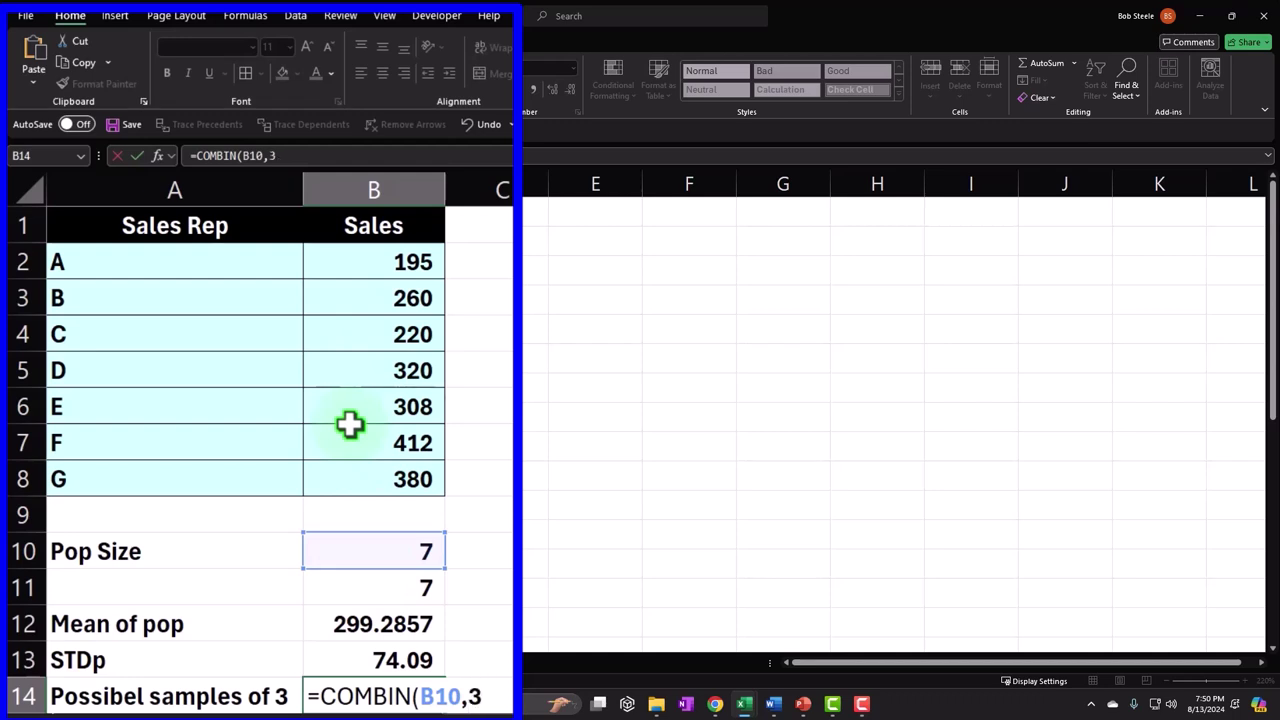
{"action": "key", "text": "Return"}
{"action": "key", "text": "Up"}
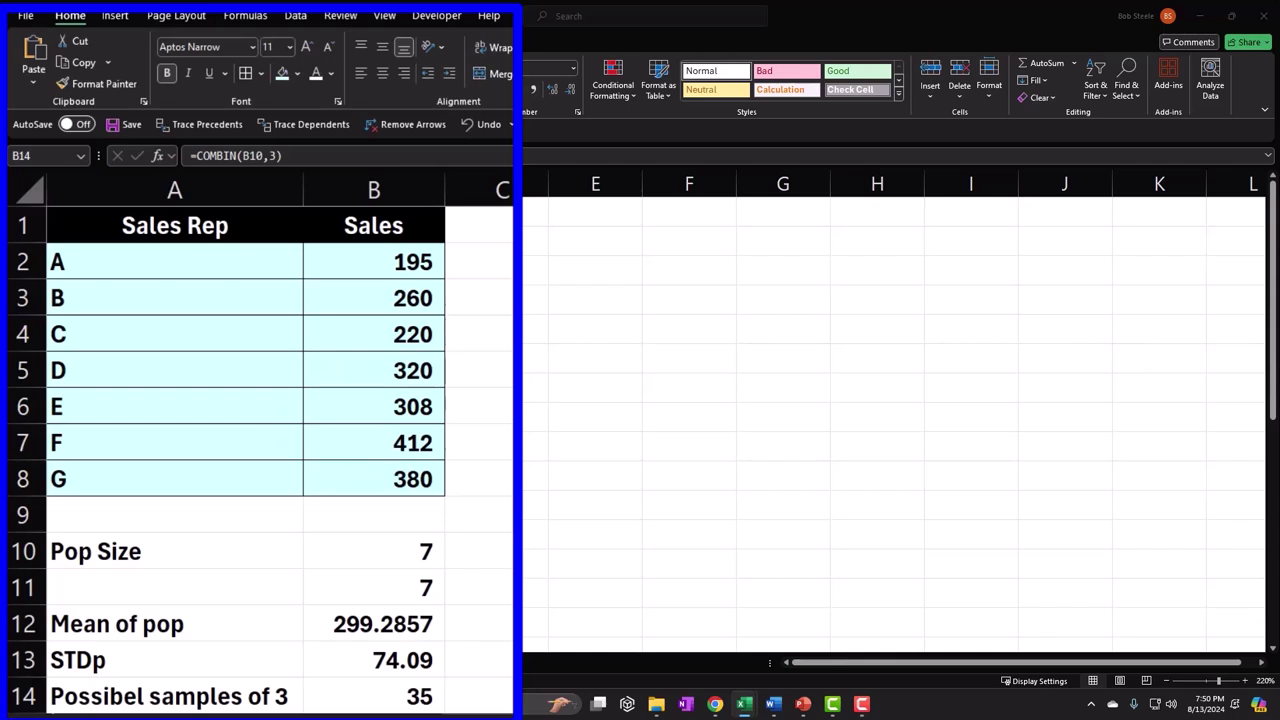
{"action": "left_click", "coordinate": [300, 486]}
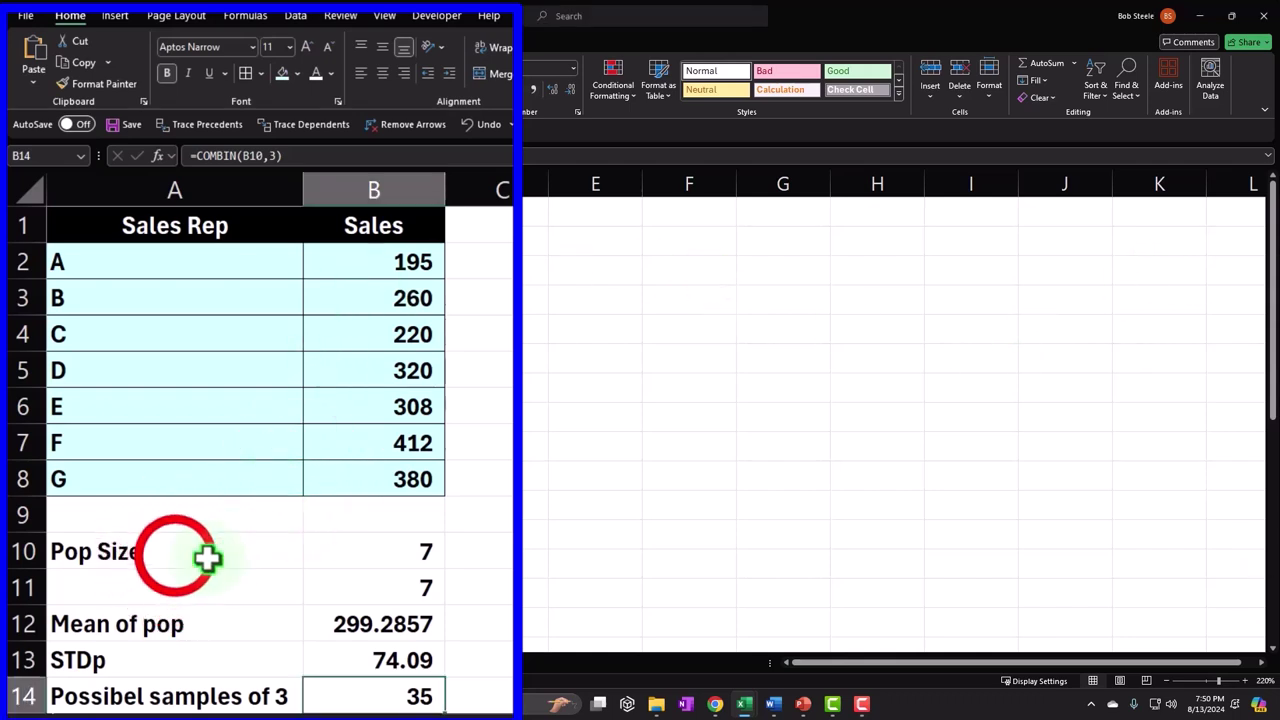
- Apply All Borders to the statistics block A10:B14
{"action": "left_click", "coordinate": [177, 556]}
{"action": "left_click_drag", "start_coordinate": [177, 556], "coordinate": [371, 683]}
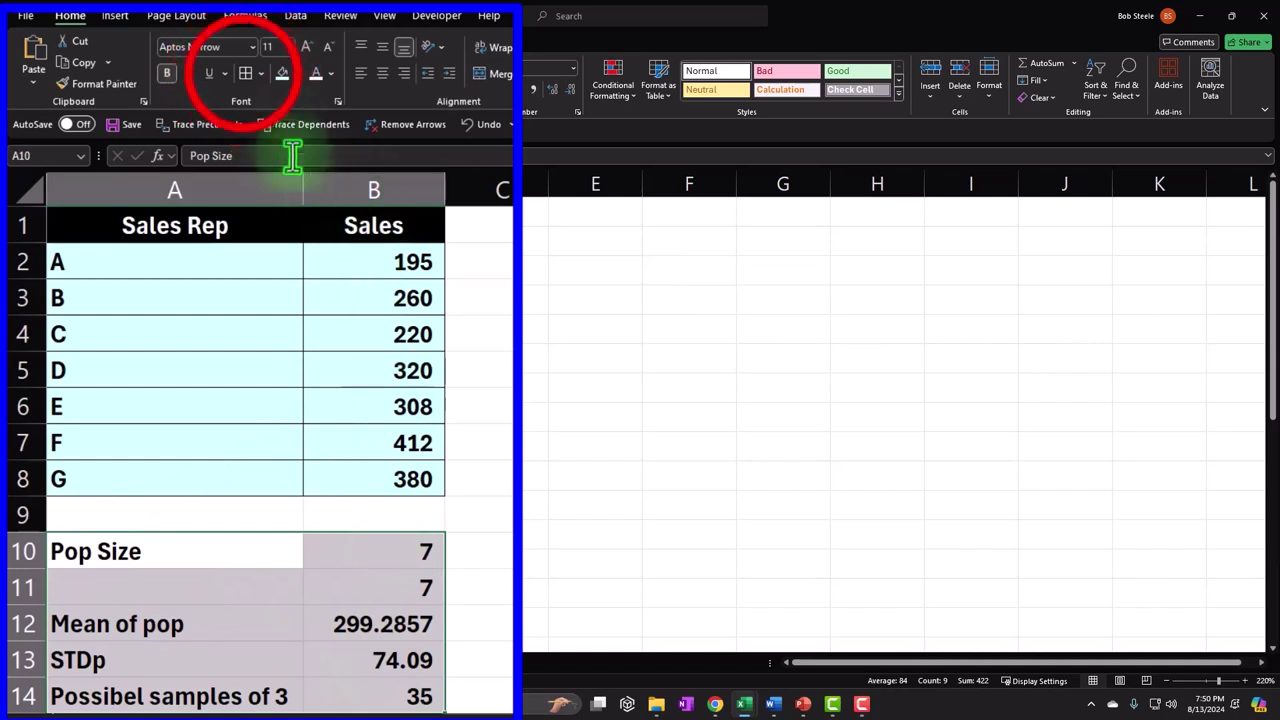
{"action": "left_click", "coordinate": [247, 75]}
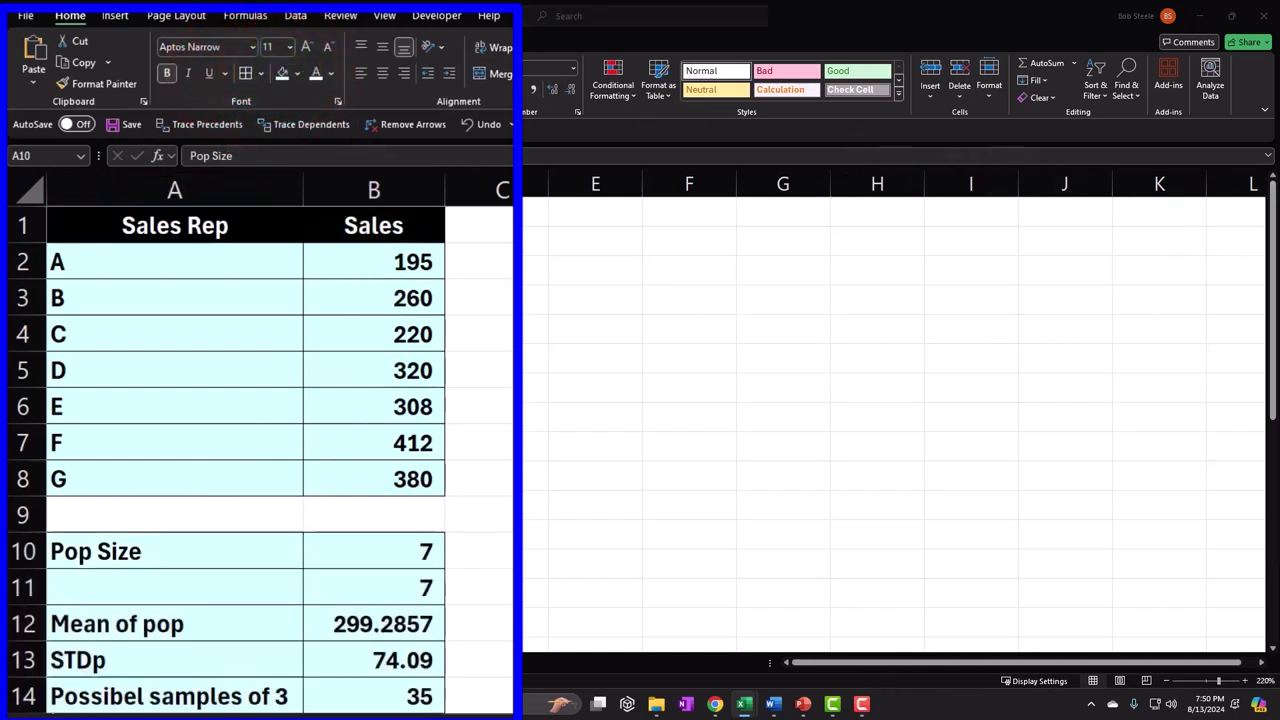
{"action": "left_click", "coordinate": [650, 480]}
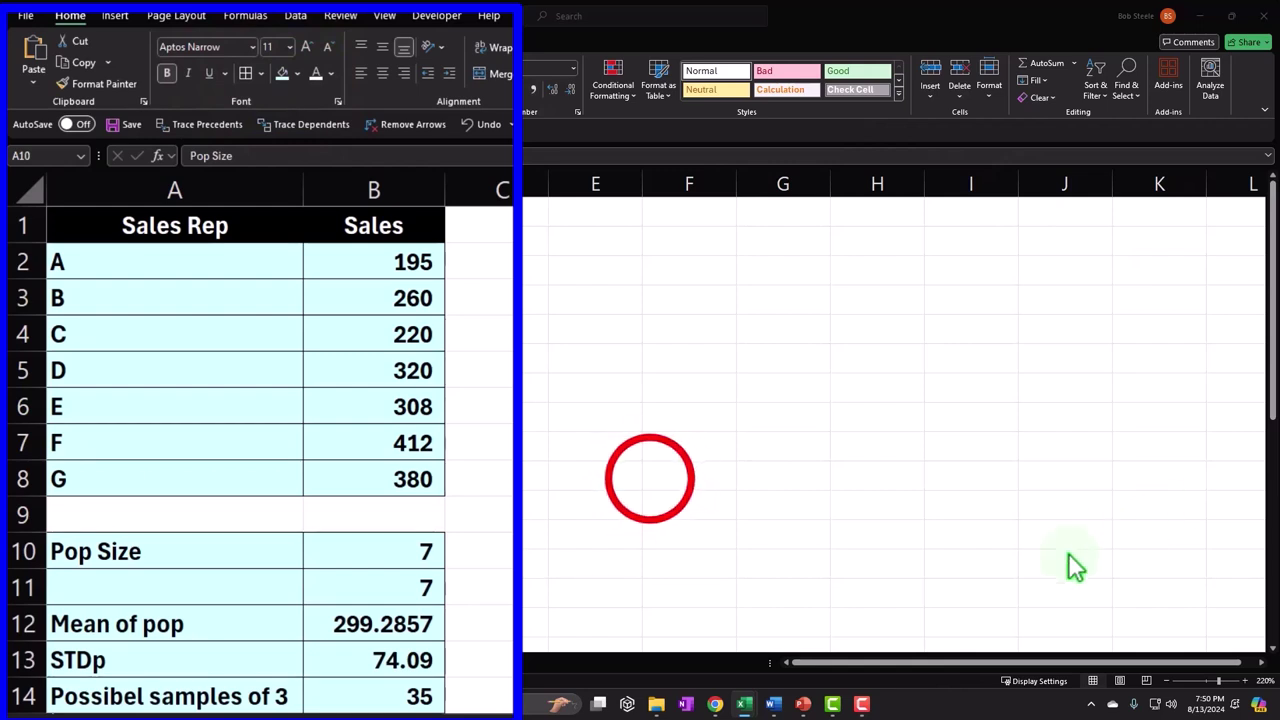
{"action": "scroll", "coordinate": [634, 449], "scroll_direction": "down", "scroll_amount": 3}
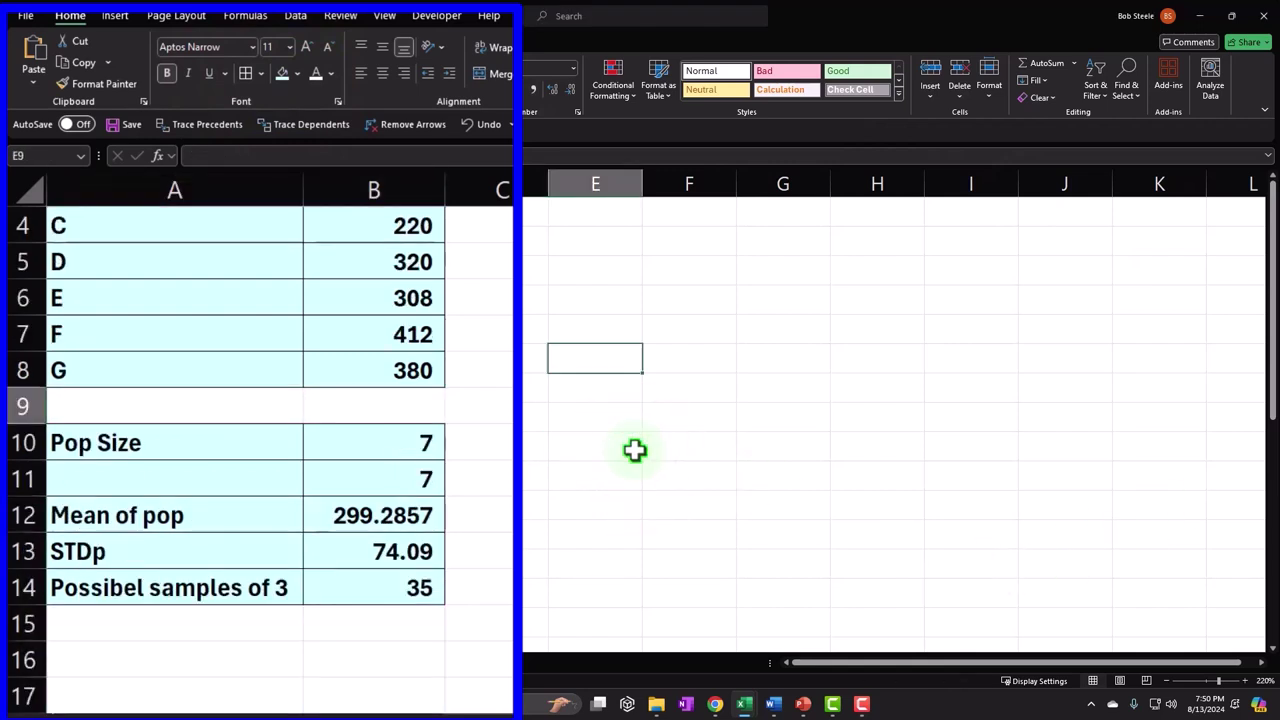
- Enter Mean of all the means, indented or Expected Value, and STDp all possible samples in A15:A17
{"action": "left_click", "coordinate": [166, 620]}
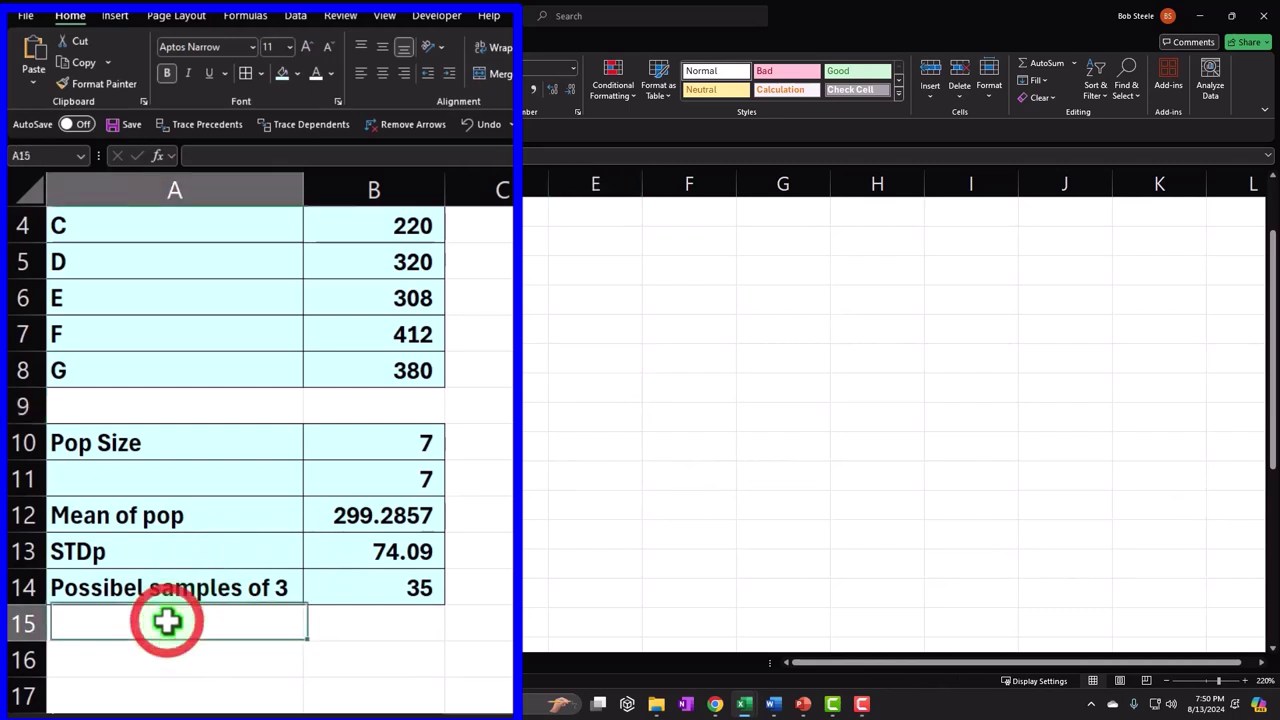
{"action": "type", "text": "Mean of all"}
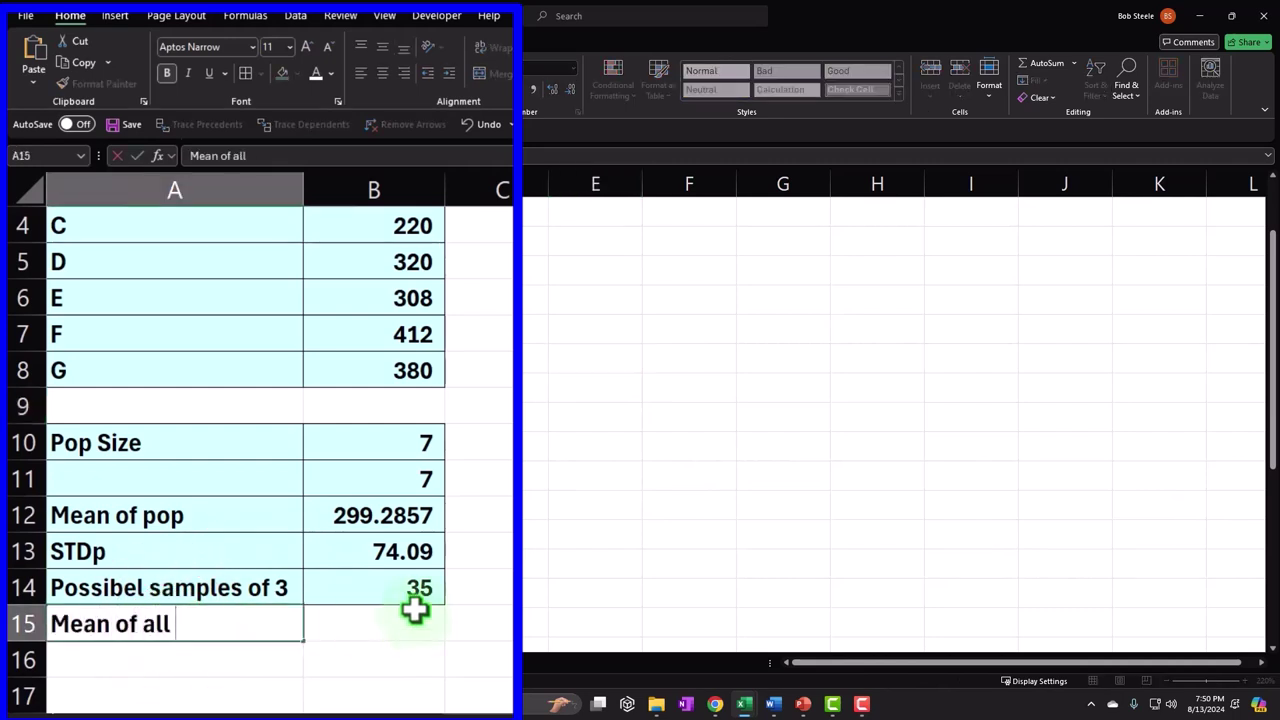
{"action": "type", "text": " the means"}
{"action": "key", "text": "Return"}
{"action": "type", "text": "or Expe"}
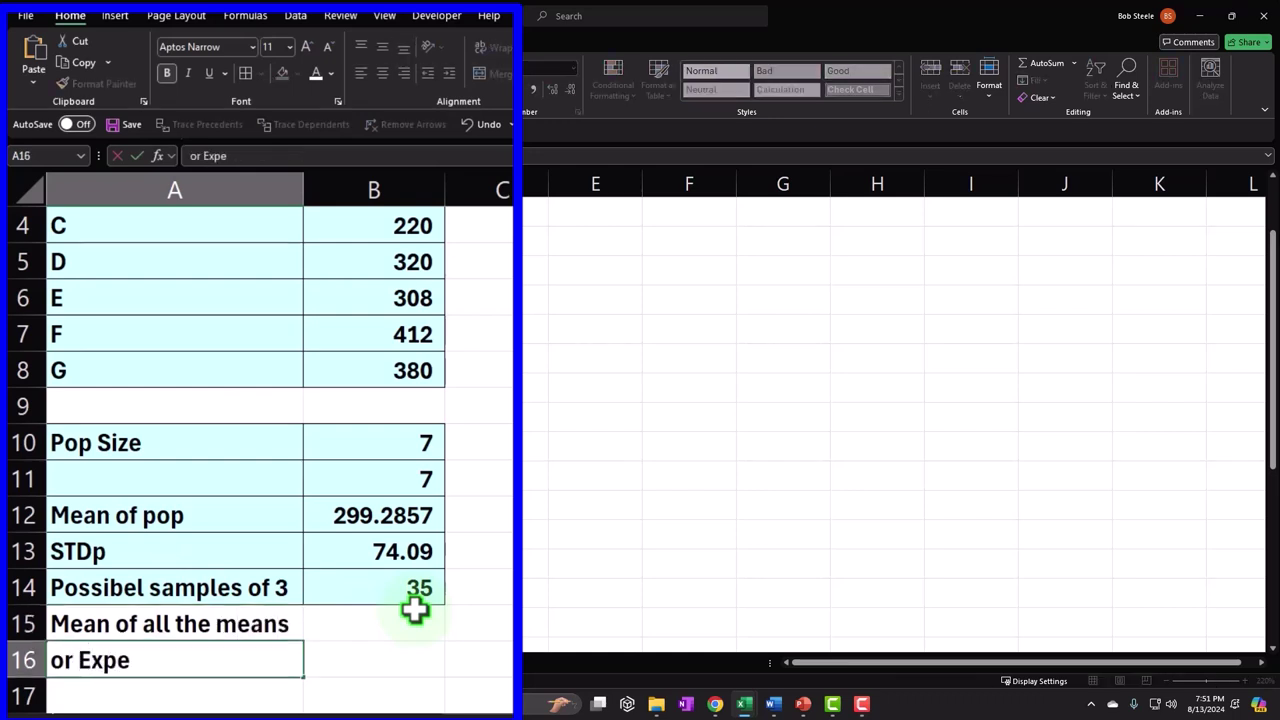
{"action": "type", "text": "cted Value"}
{"action": "key", "text": "Return"}
{"action": "key", "text": "Up"}
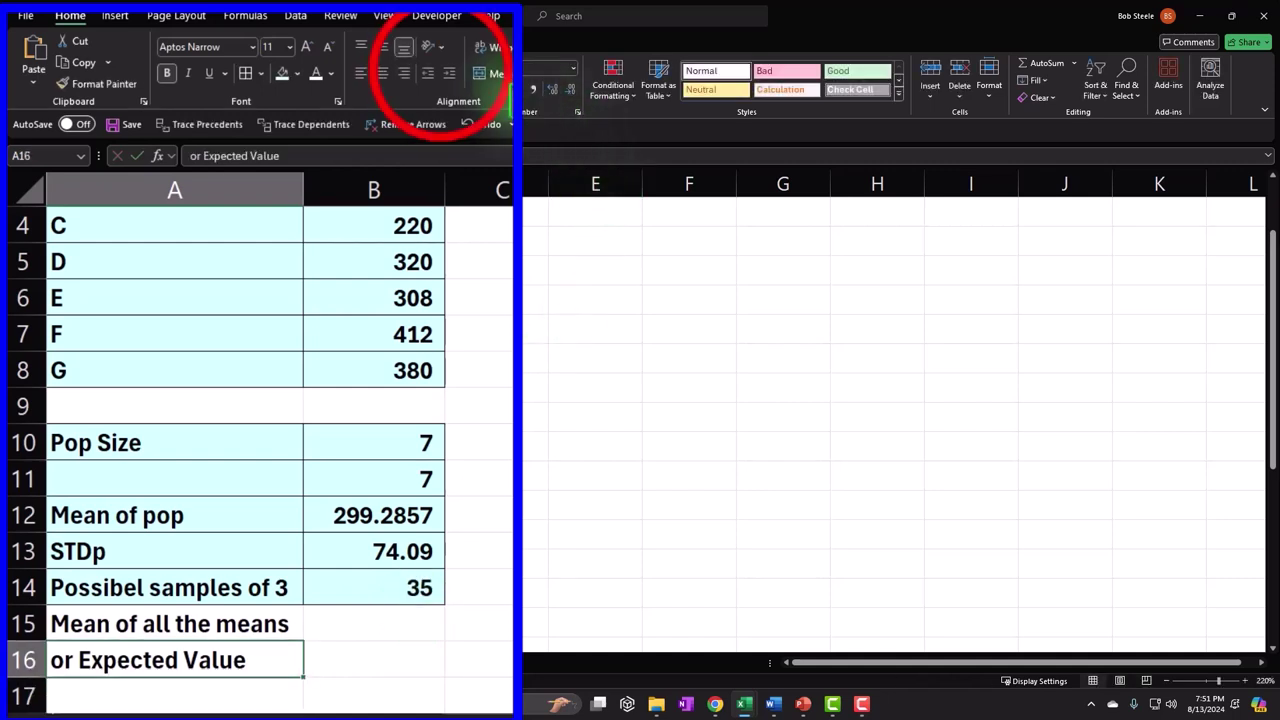
{"action": "left_click", "coordinate": [446, 74]}
{"action": "key", "text": "Return"}
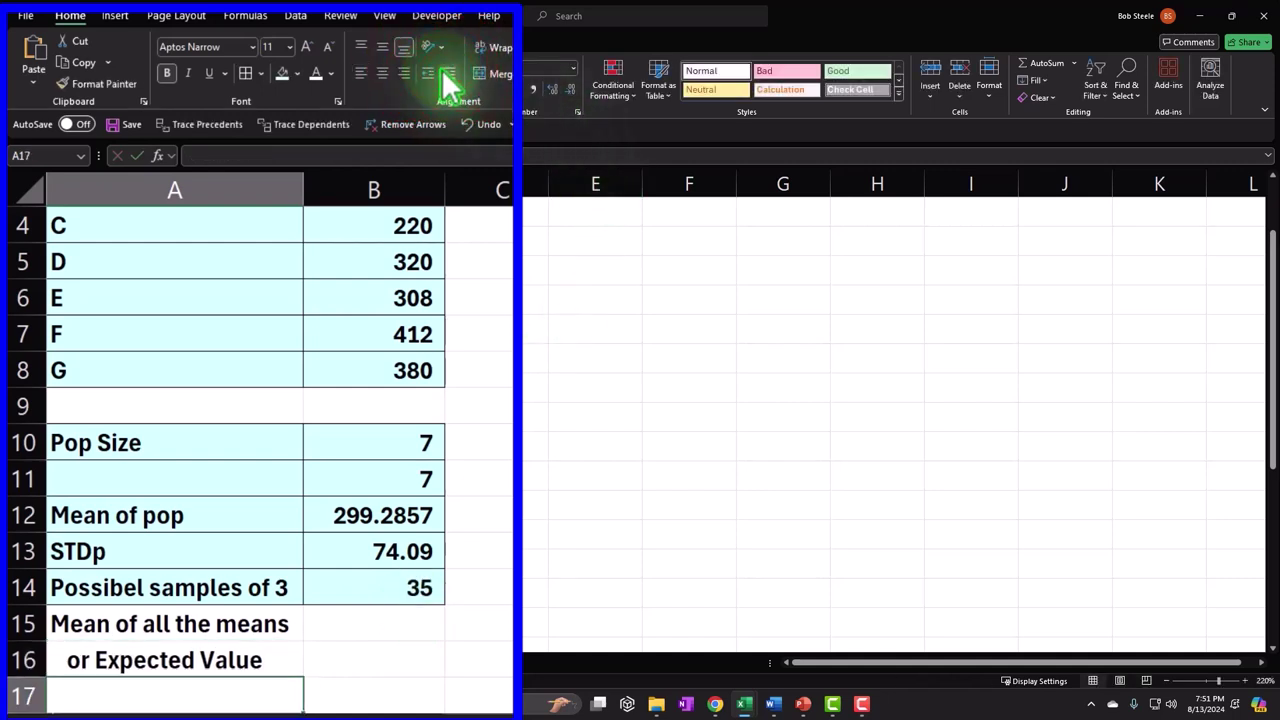
{"action": "type", "text": "STDp al"}
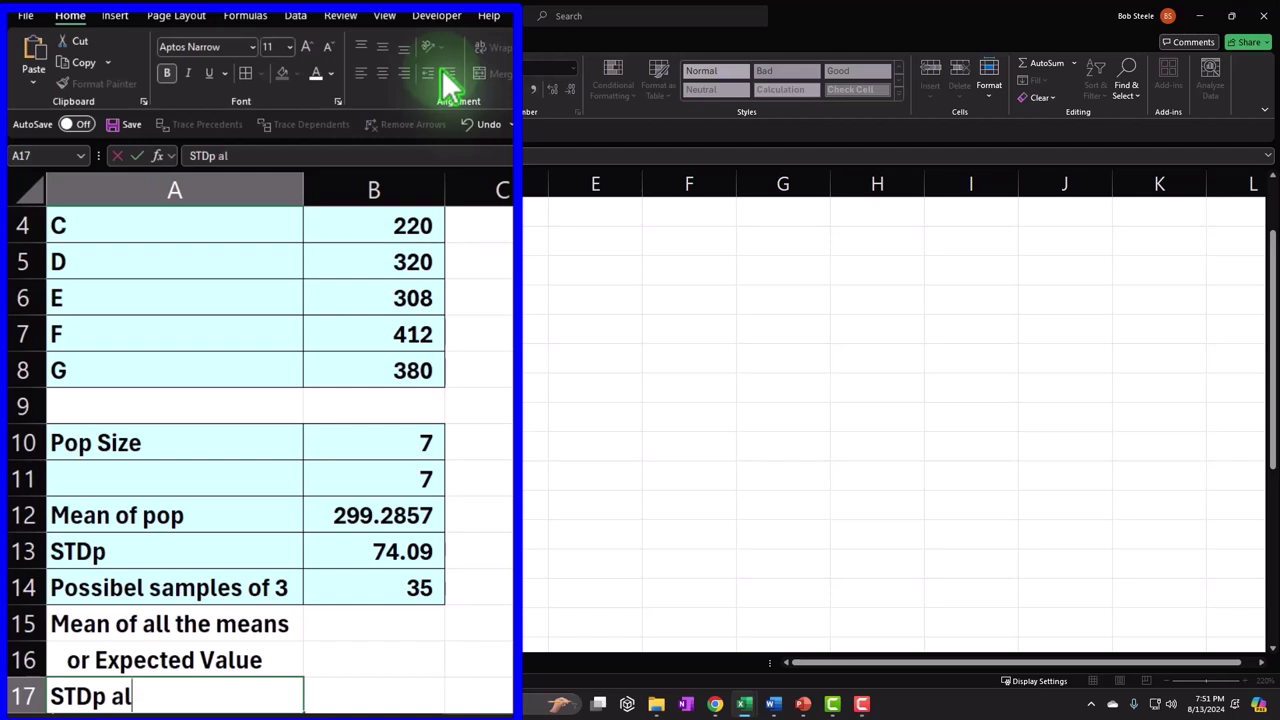
{"action": "type", "text": "l possible samples"}
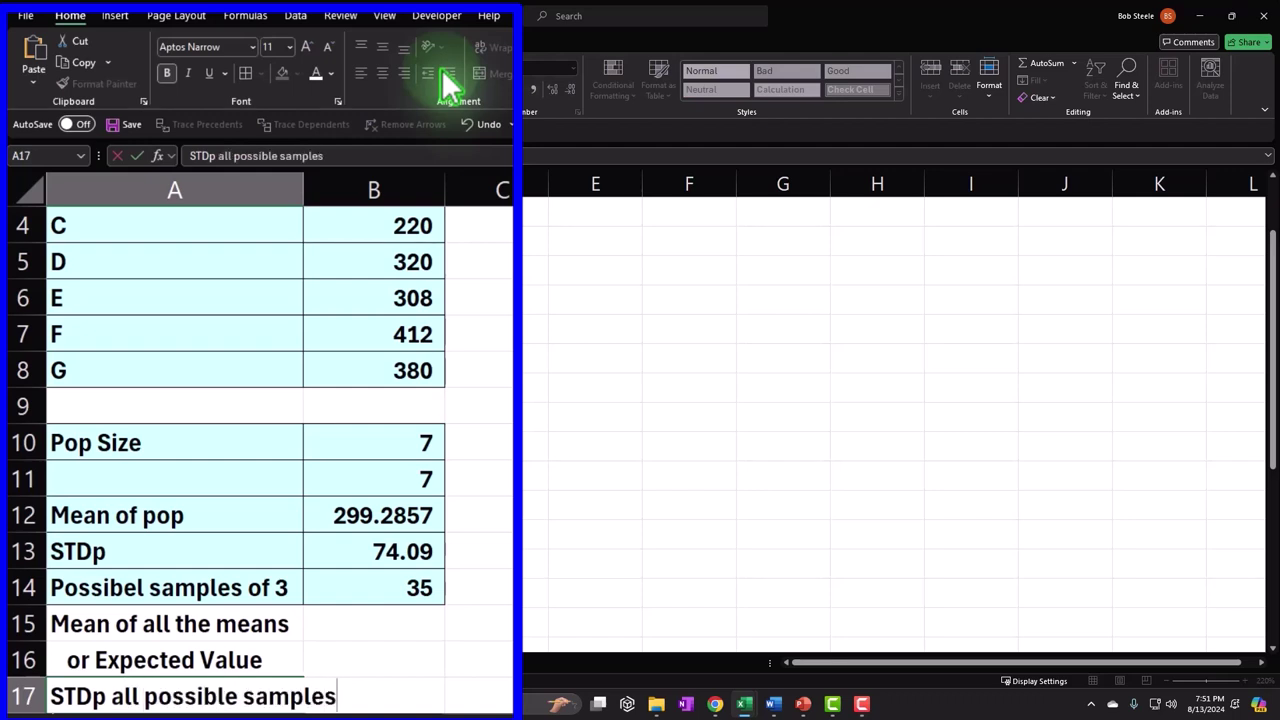
{"action": "key", "text": "Return"}
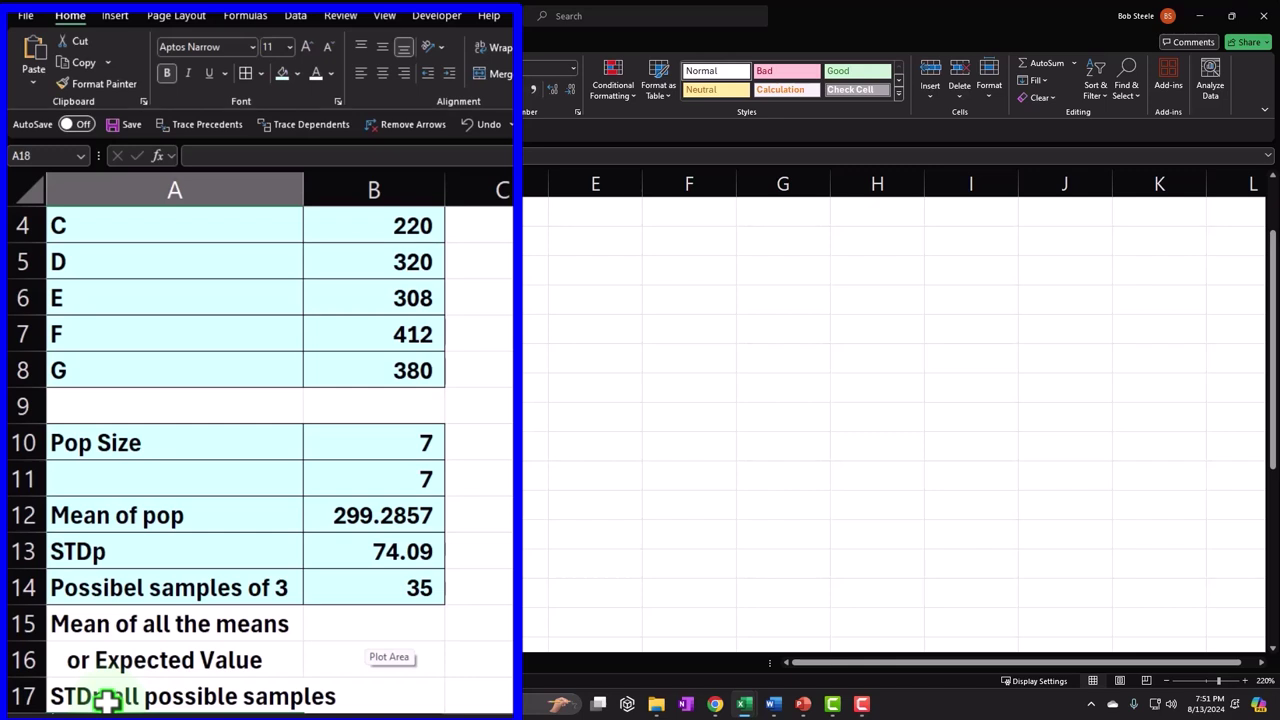
- Shade the new label rows A15:B17 light blue
{"action": "left_click_drag", "start_coordinate": [125, 625], "coordinate": [337, 694]}
{"action": "left_click", "coordinate": [276, 74]}
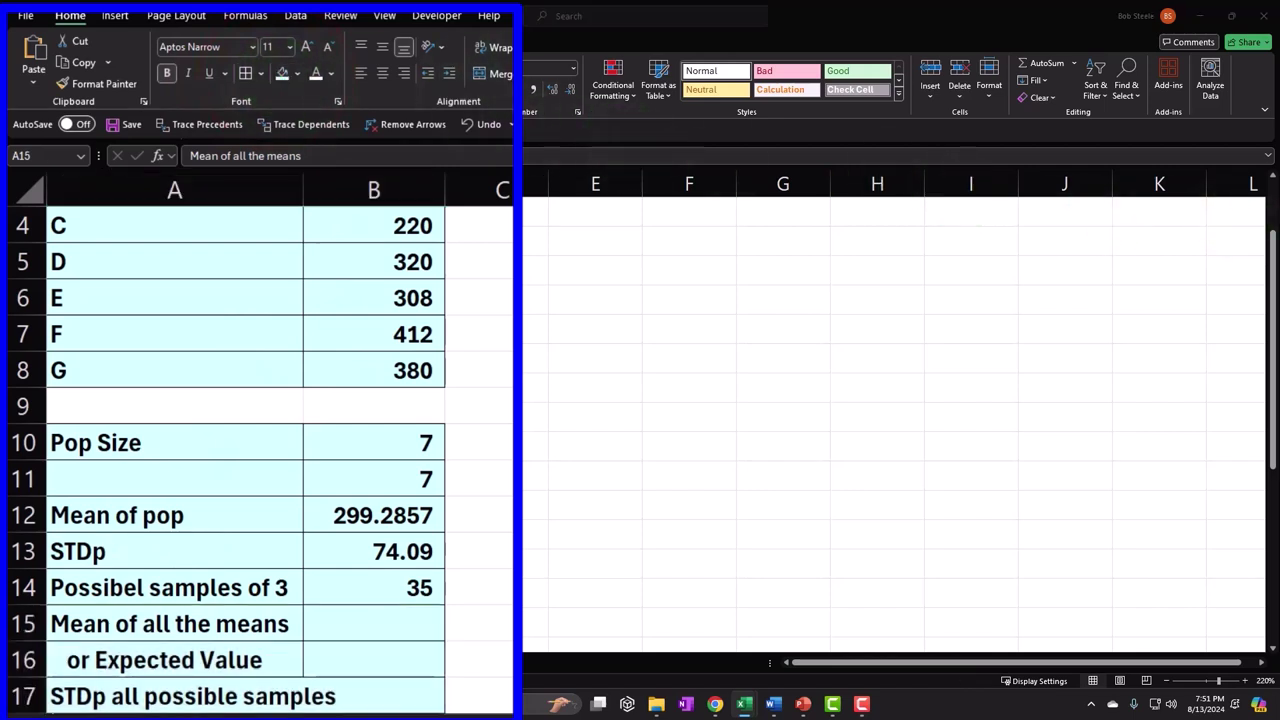
{"action": "left_click_drag", "start_coordinate": [140, 534], "coordinate": [323, 609]}
- Move the histogram further down and paste the Standard Deviation xbar heading into A19
{"action": "key", "text": "ctrl+c"}
{"action": "scroll", "coordinate": [275, 575], "scroll_direction": "down", "scroll_amount": 2}
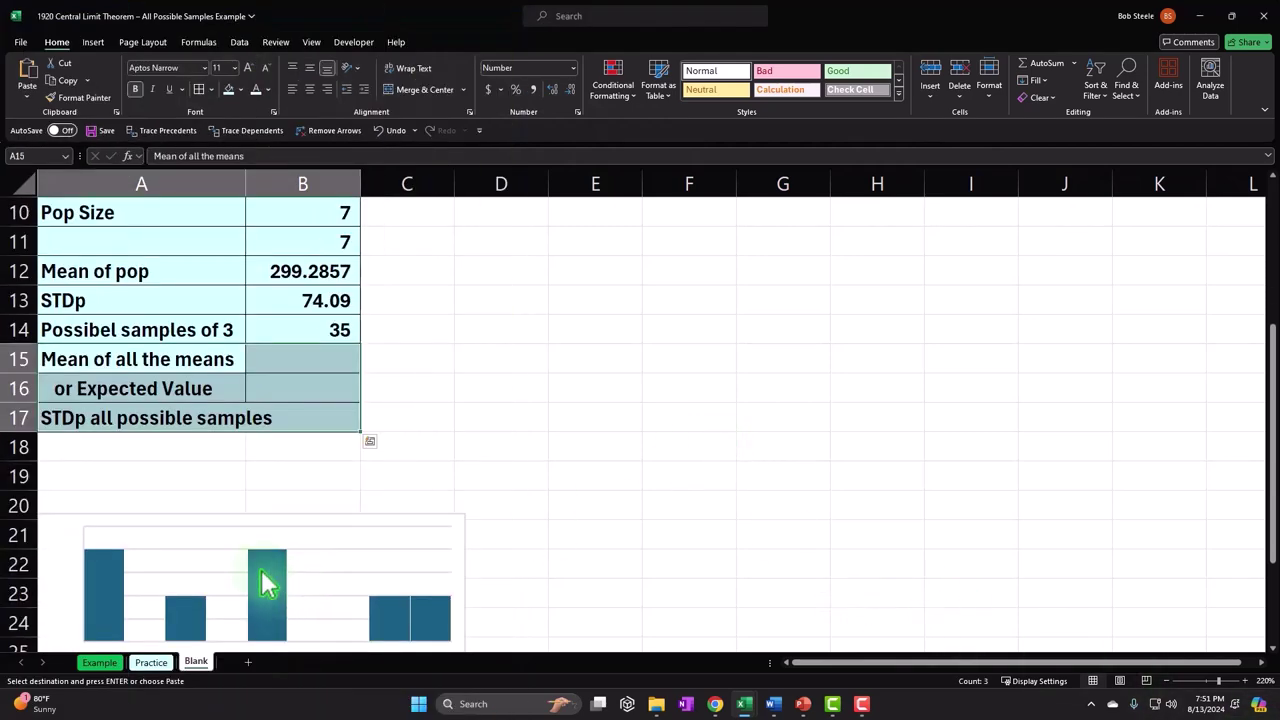
{"action": "left_click_drag", "start_coordinate": [197, 514], "coordinate": [194, 649]}
{"action": "left_click", "coordinate": [142, 480]}
{"action": "key", "text": "ctrl+v"}
- Fill B19 black to extend the heading bar and widen column A
{"action": "left_click", "coordinate": [297, 474]}
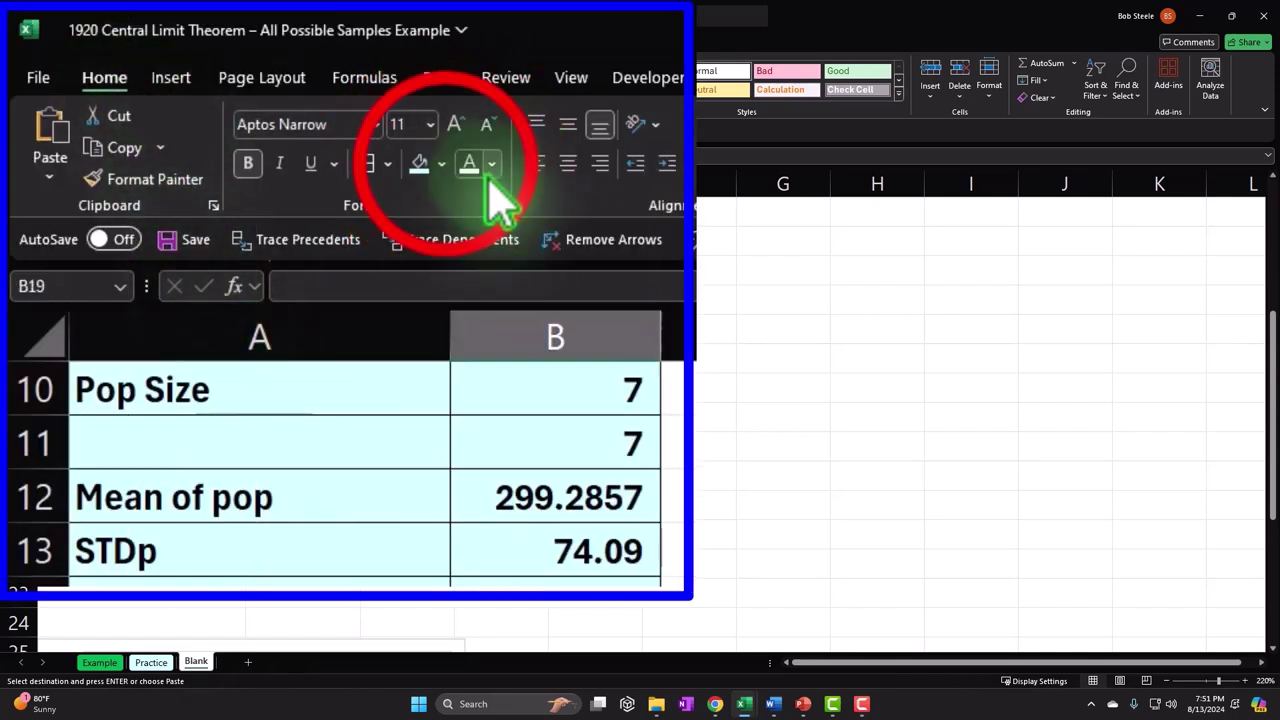
{"action": "left_click", "coordinate": [441, 165]}
{"action": "left_click", "coordinate": [449, 228]}
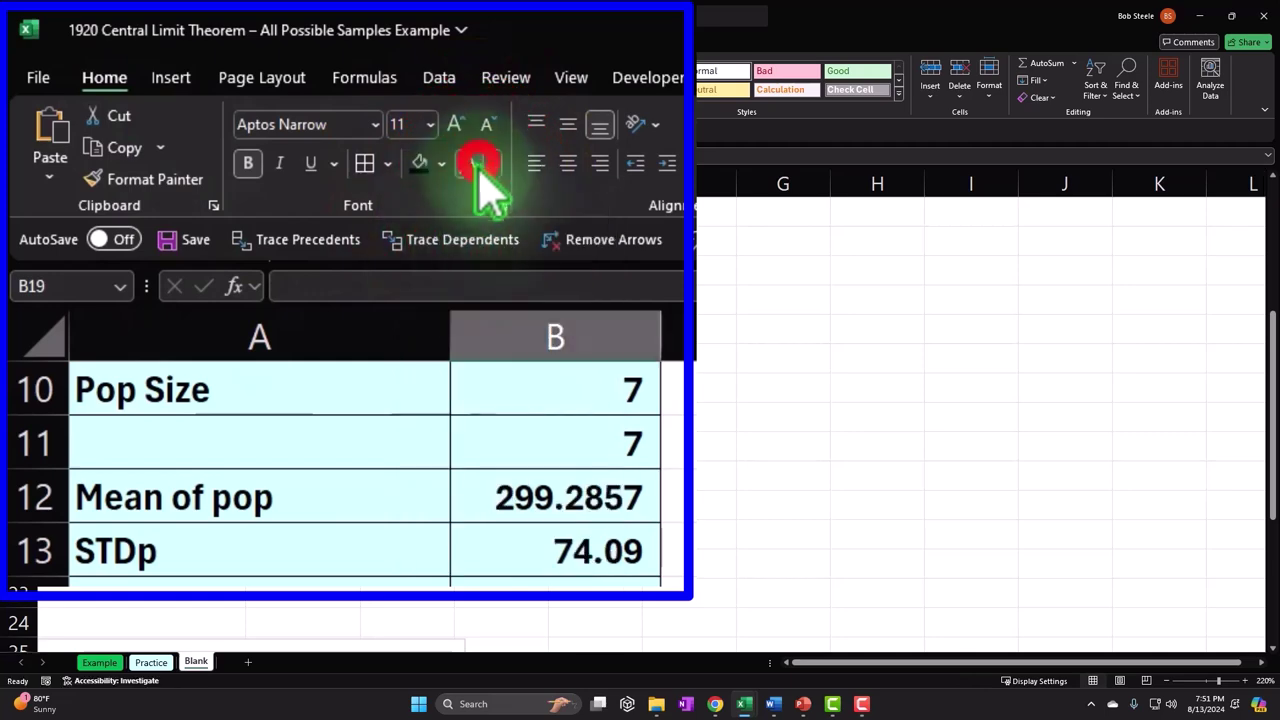
{"action": "left_click", "coordinate": [138, 562]}
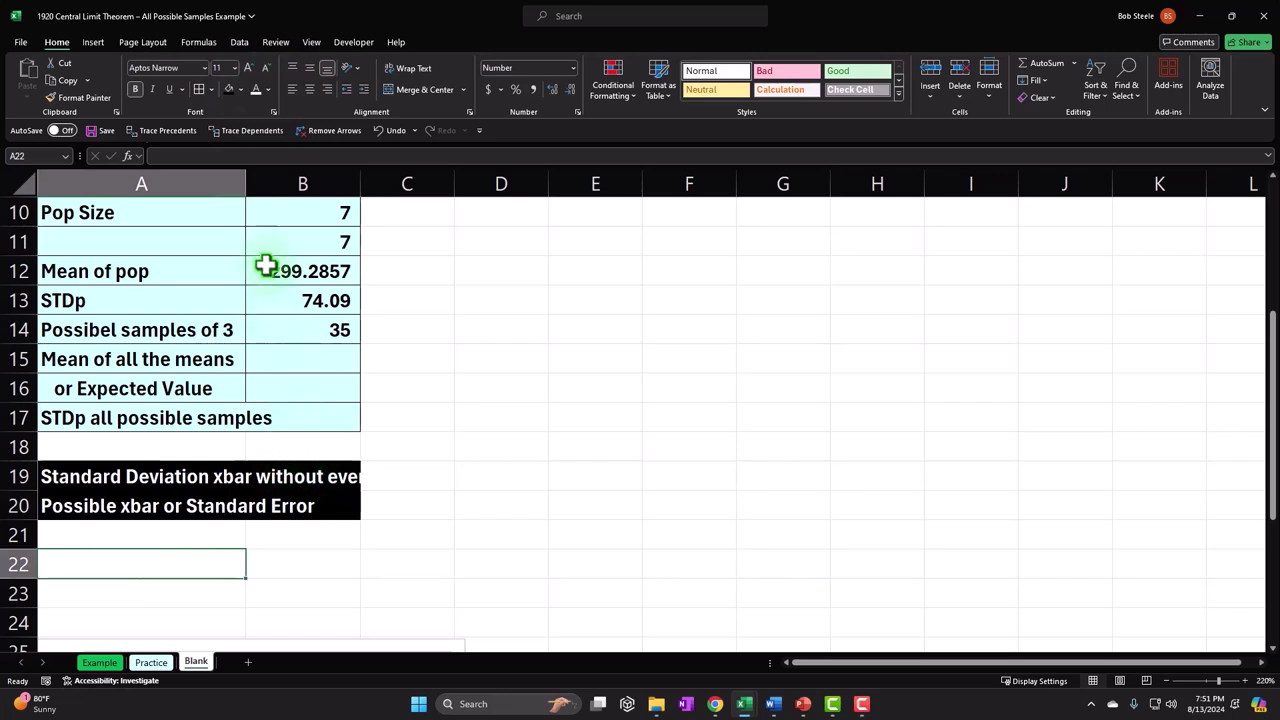
{"action": "left_click_drag", "start_coordinate": [244, 181], "coordinate": [270, 178]}
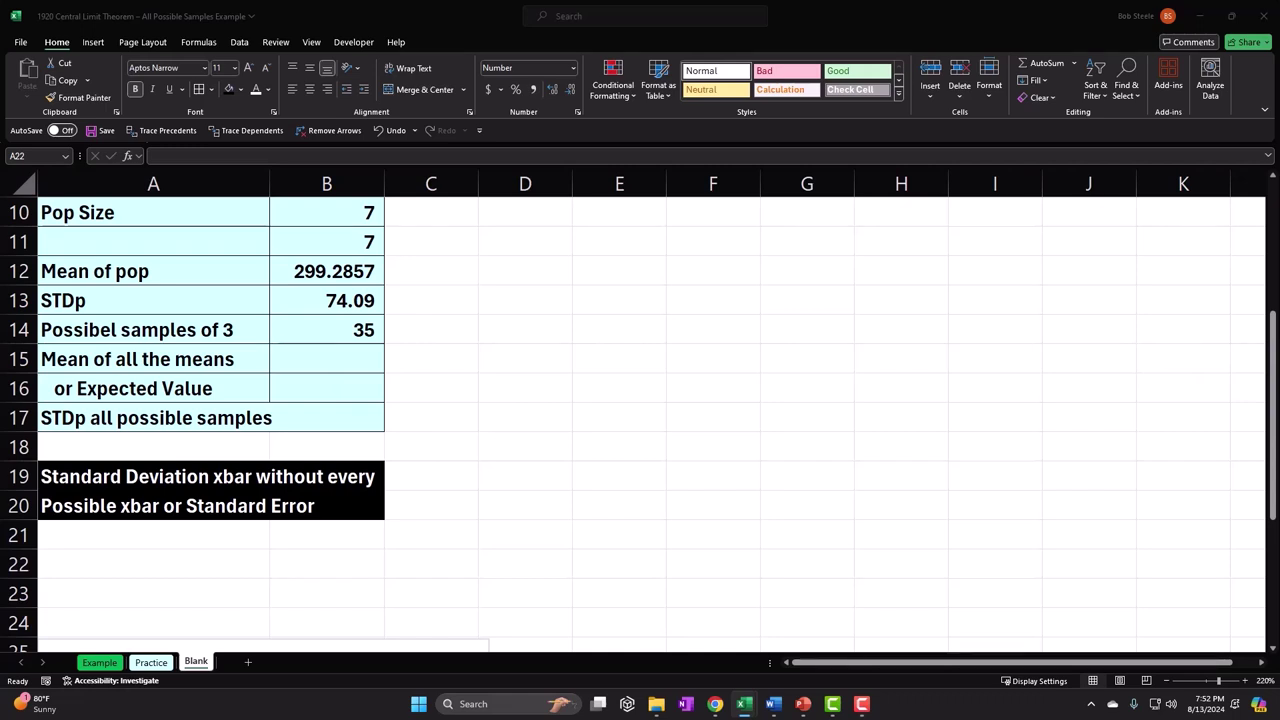
- Paste the yellow standard error formula image at A22 and move the histogram below it
{"action": "left_click", "coordinate": [118, 560]}
{"action": "key", "text": "ctrl+v"}
{"action": "left_click", "coordinate": [150, 549]}
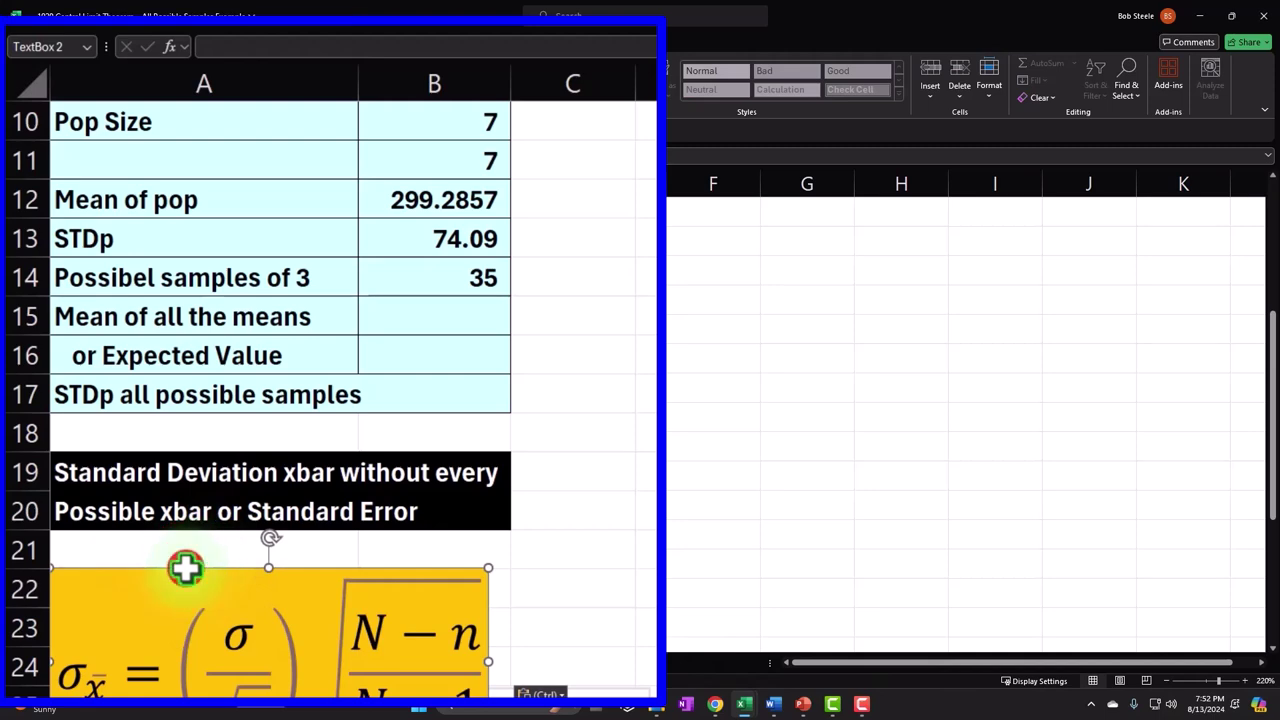
{"action": "scroll", "coordinate": [330, 400], "scroll_direction": "down", "scroll_amount": 1}
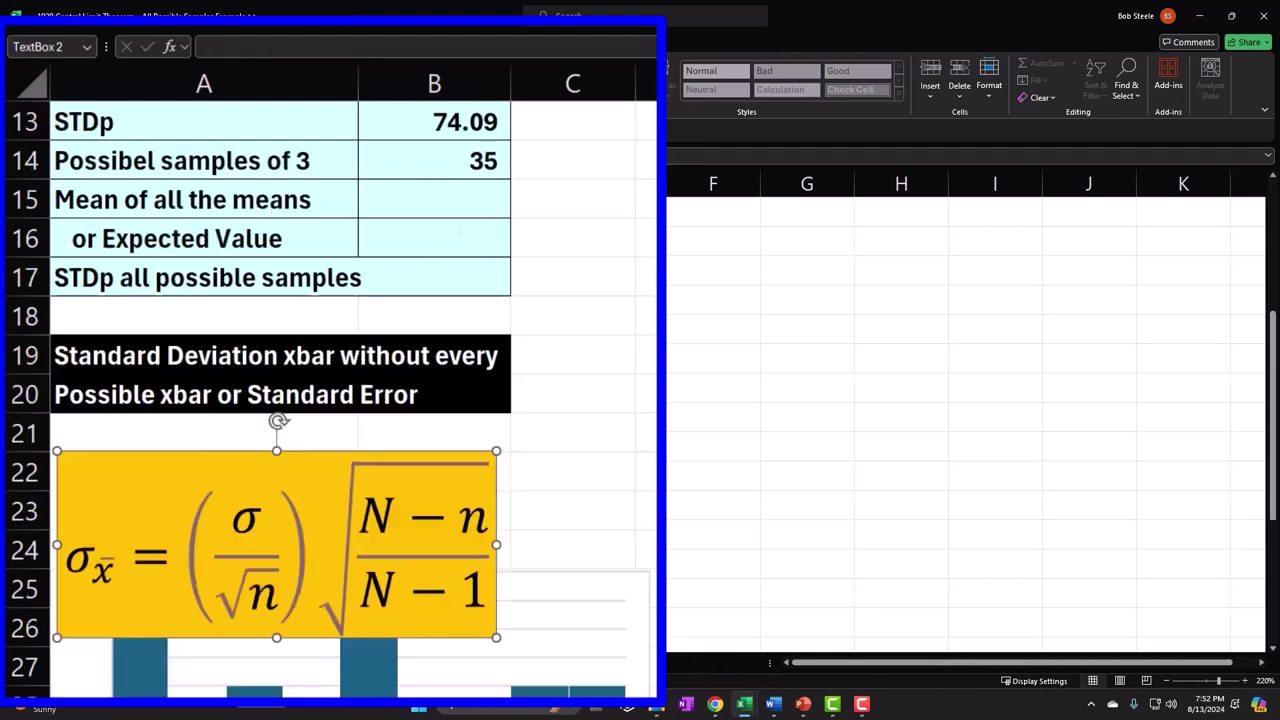
{"action": "scroll", "coordinate": [278, 421], "scroll_direction": "down", "scroll_amount": 2}
{"action": "left_click", "coordinate": [642, 362]}
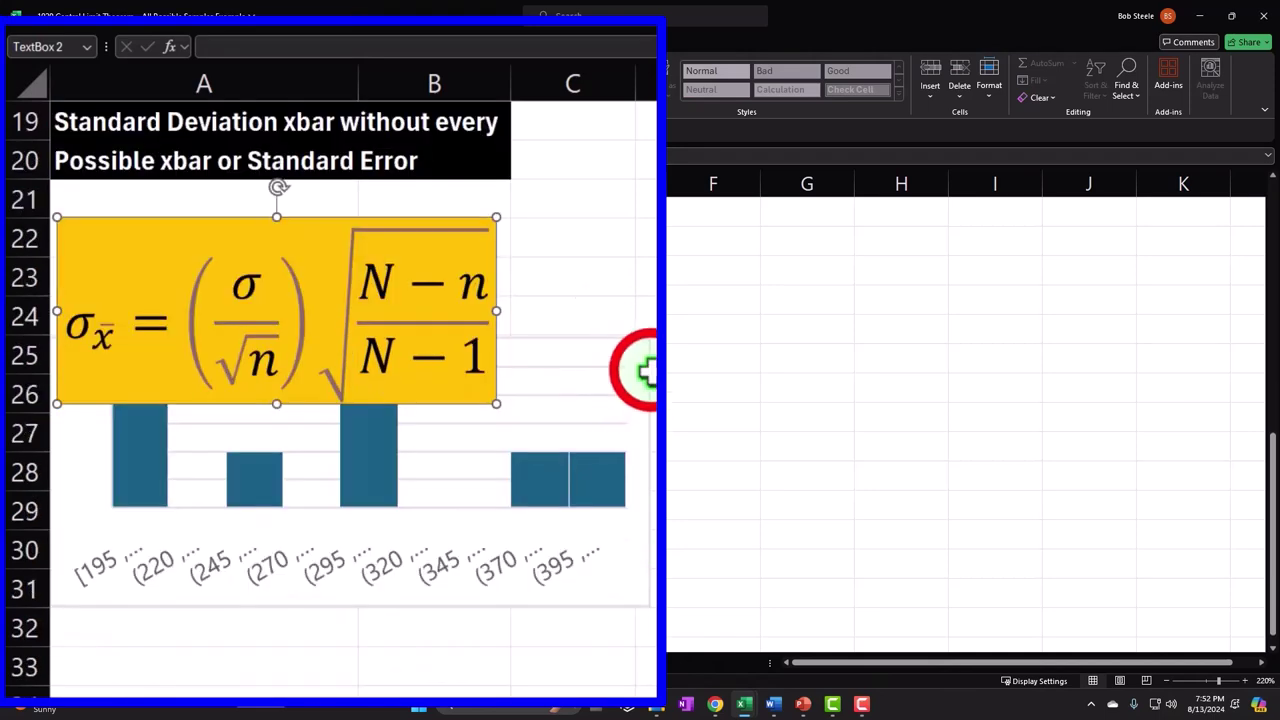
{"action": "left_click_drag", "start_coordinate": [642, 362], "coordinate": [645, 455]}
{"action": "left_click", "coordinate": [826, 447]}
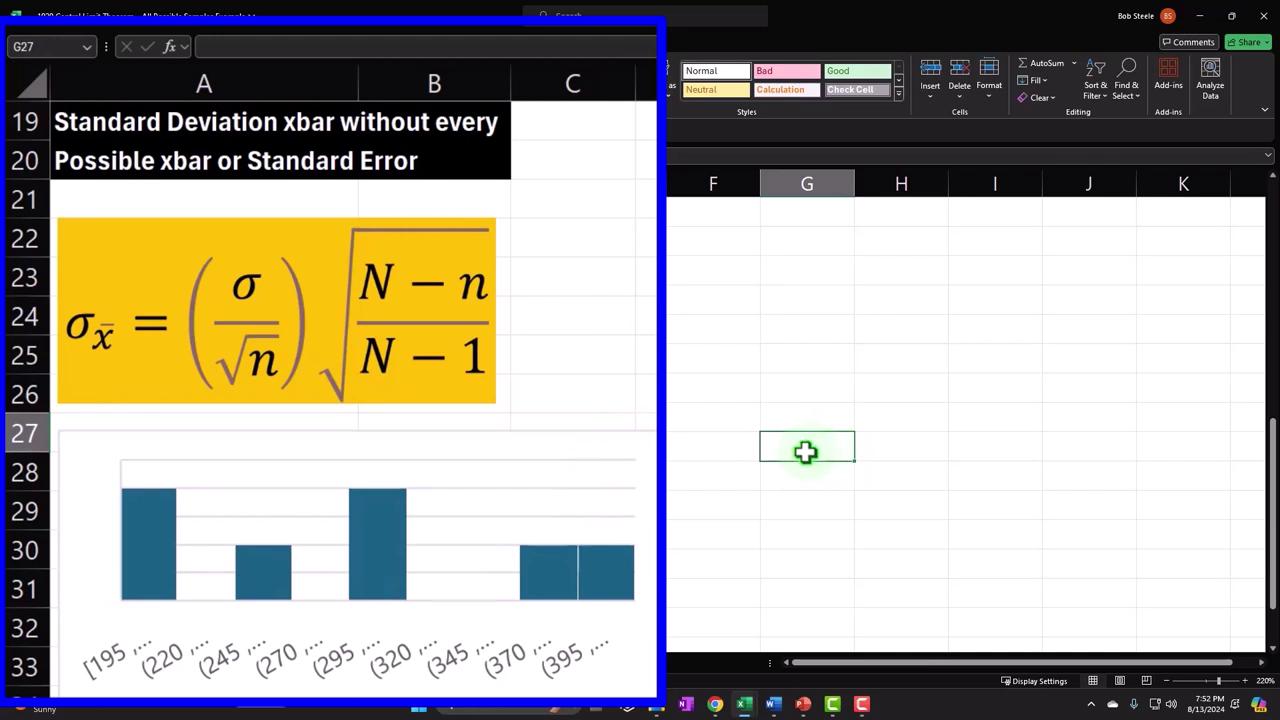
- Nudge the formula image up under the heading and resize the histogram from its corner
{"action": "left_click", "coordinate": [494, 357]}
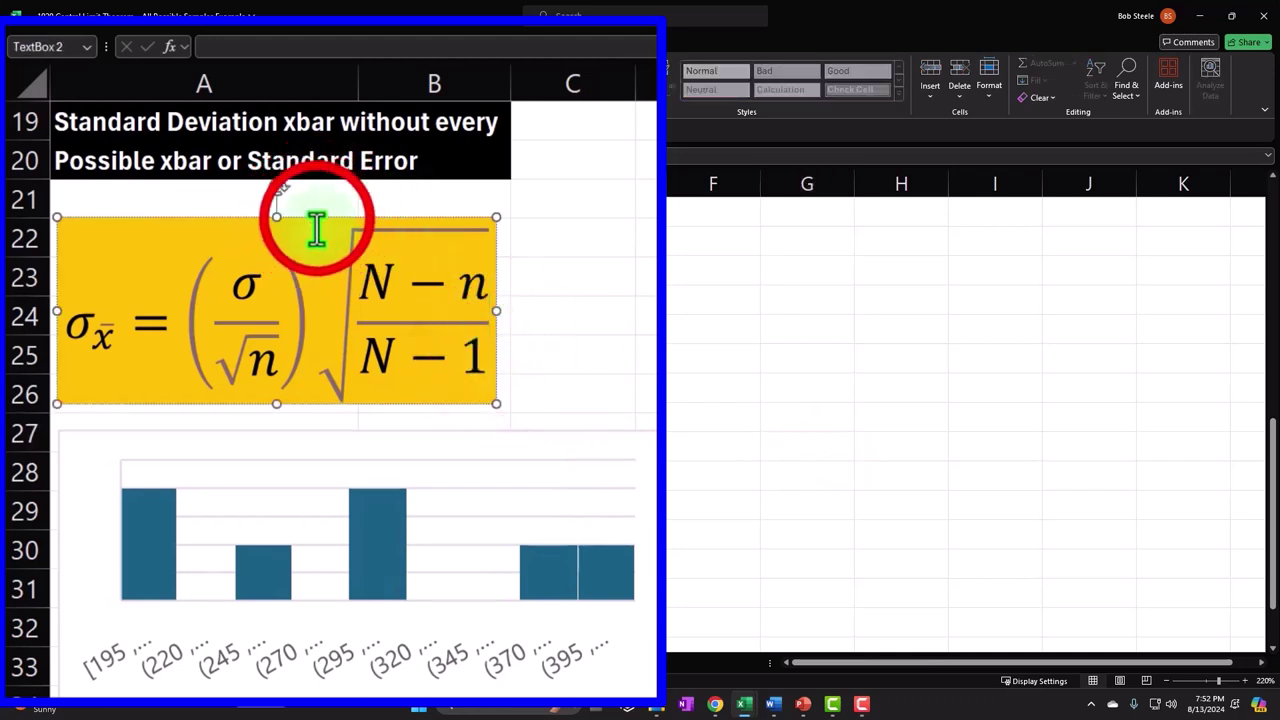
{"action": "left_click_drag", "start_coordinate": [317, 214], "coordinate": [317, 209]}
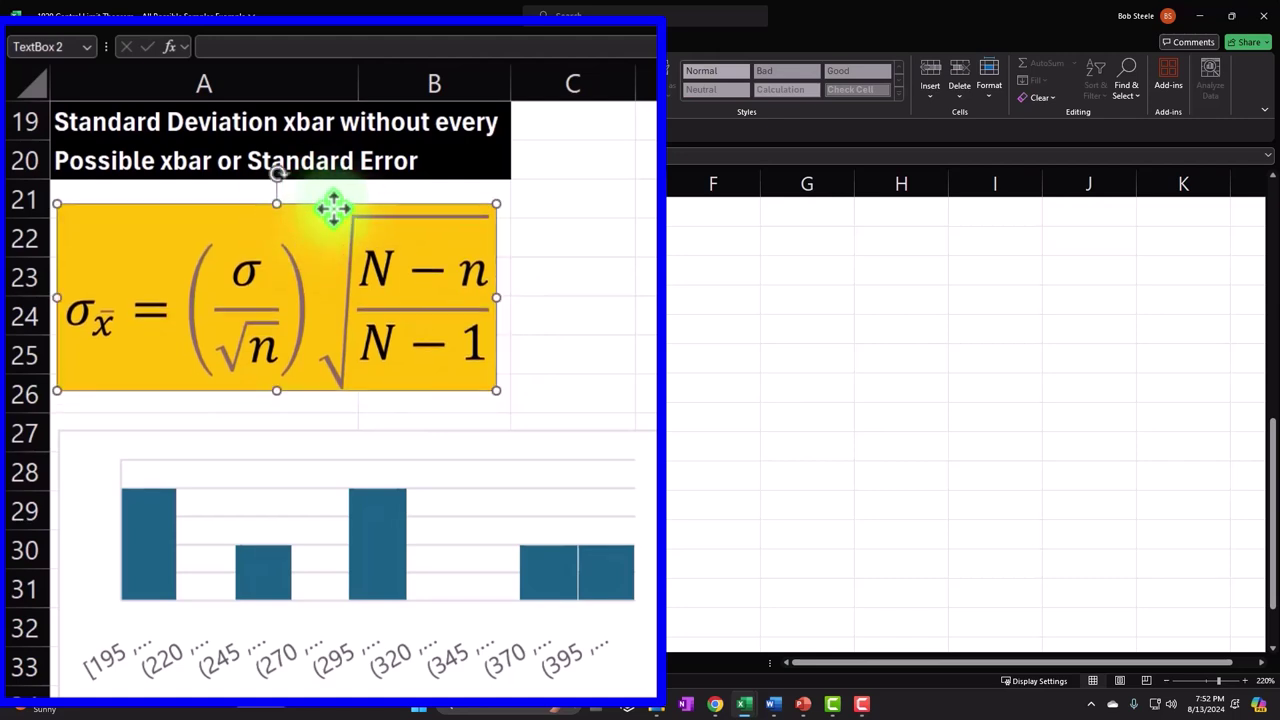
{"action": "left_click", "coordinate": [645, 277]}
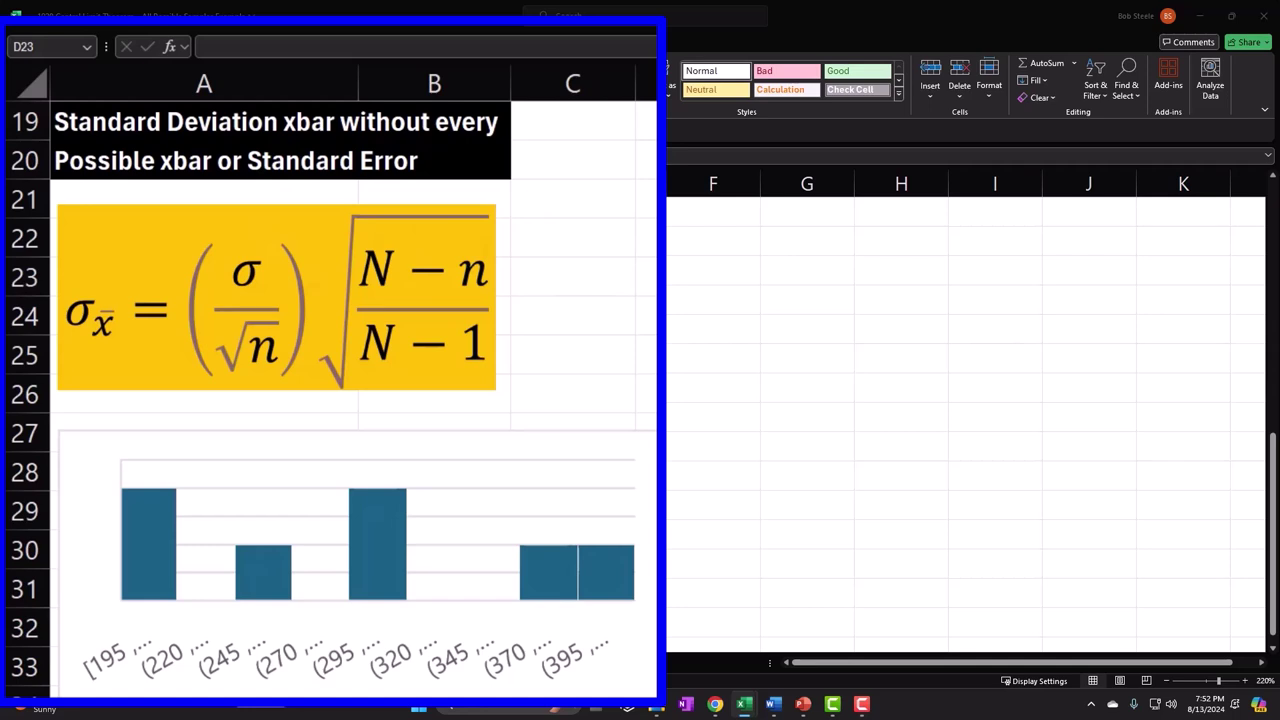
{"action": "left_click", "coordinate": [489, 463]}
{"action": "scroll", "coordinate": [450, 575], "scroll_direction": "down", "scroll_amount": 2}
{"action": "left_click", "coordinate": [491, 466]}
{"action": "left_click_drag", "start_coordinate": [493, 470], "coordinate": [389, 531]}
{"action": "scroll", "coordinate": [537, 509], "scroll_direction": "up", "scroll_amount": 8}
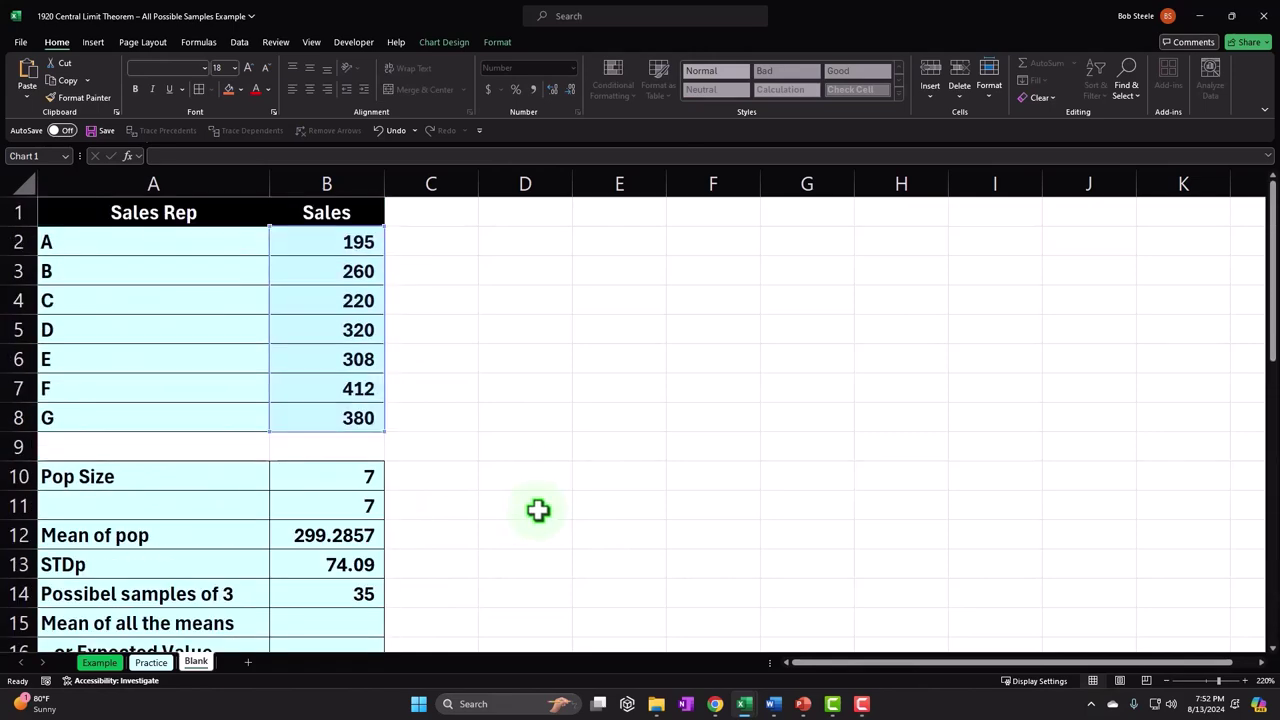
- Narrow column C and enter the All Cominiation heading in D1
{"action": "left_click", "coordinate": [471, 326]}
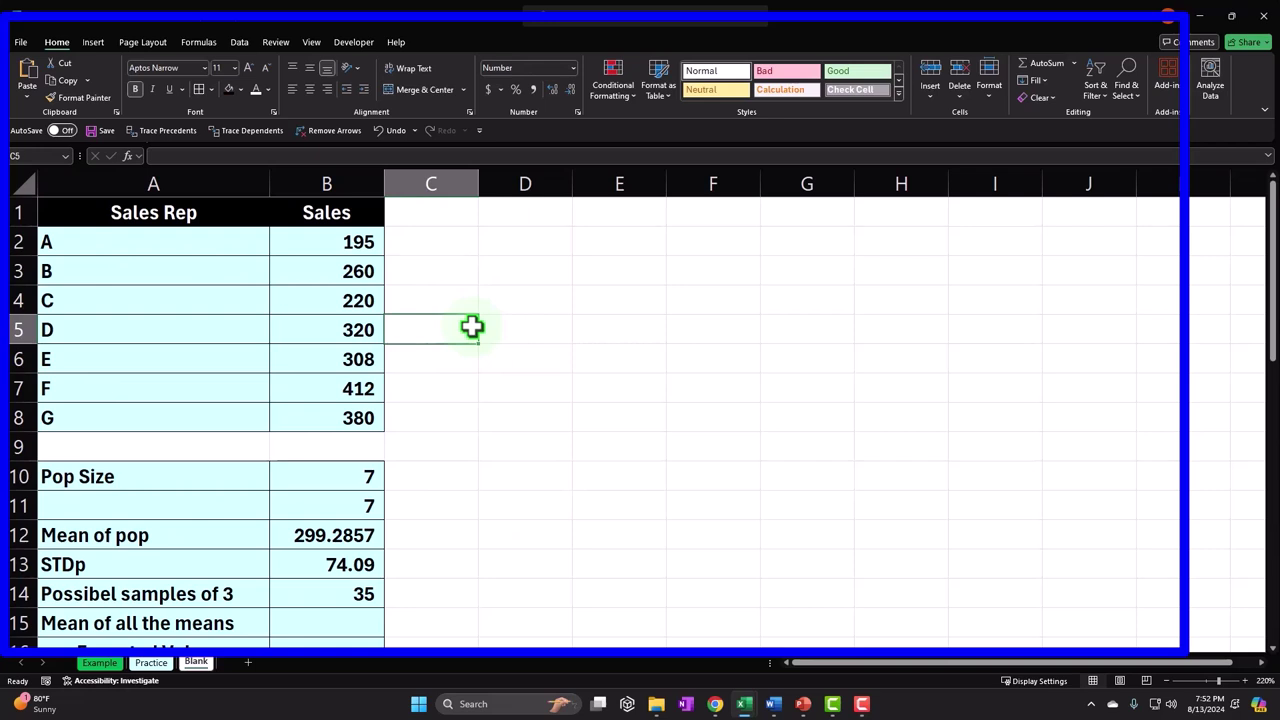
{"action": "left_click_drag", "start_coordinate": [477, 183], "coordinate": [402, 186]}
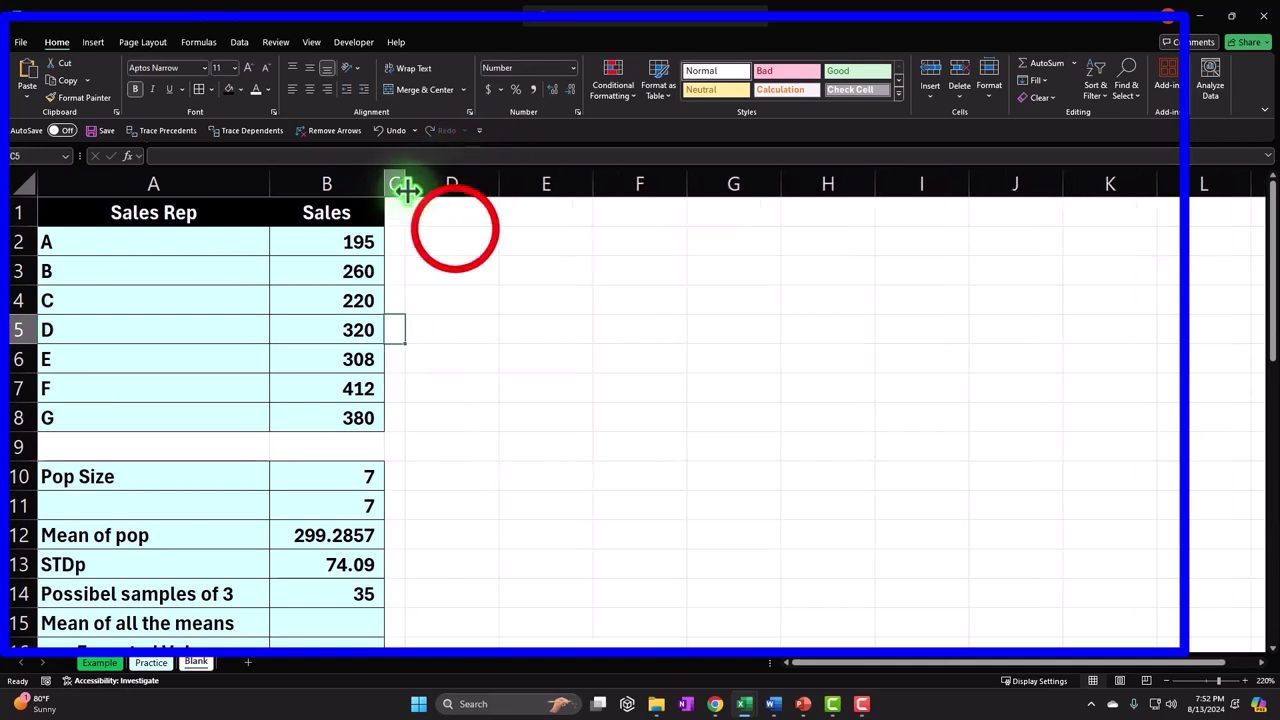
{"action": "left_click", "coordinate": [470, 232]}
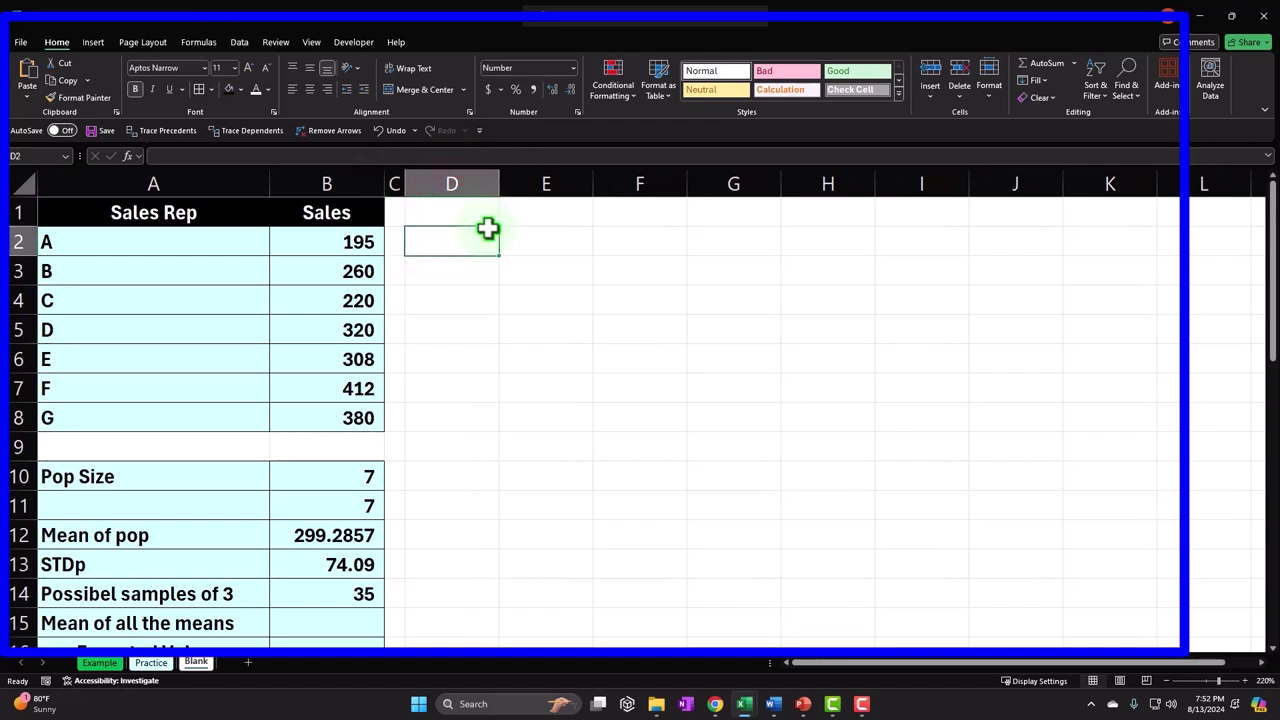
{"action": "type", "text": "A"}
{"action": "key", "text": "Escape"}
{"action": "key", "text": "Up"}
{"action": "type", "text": "All Cominiation"}
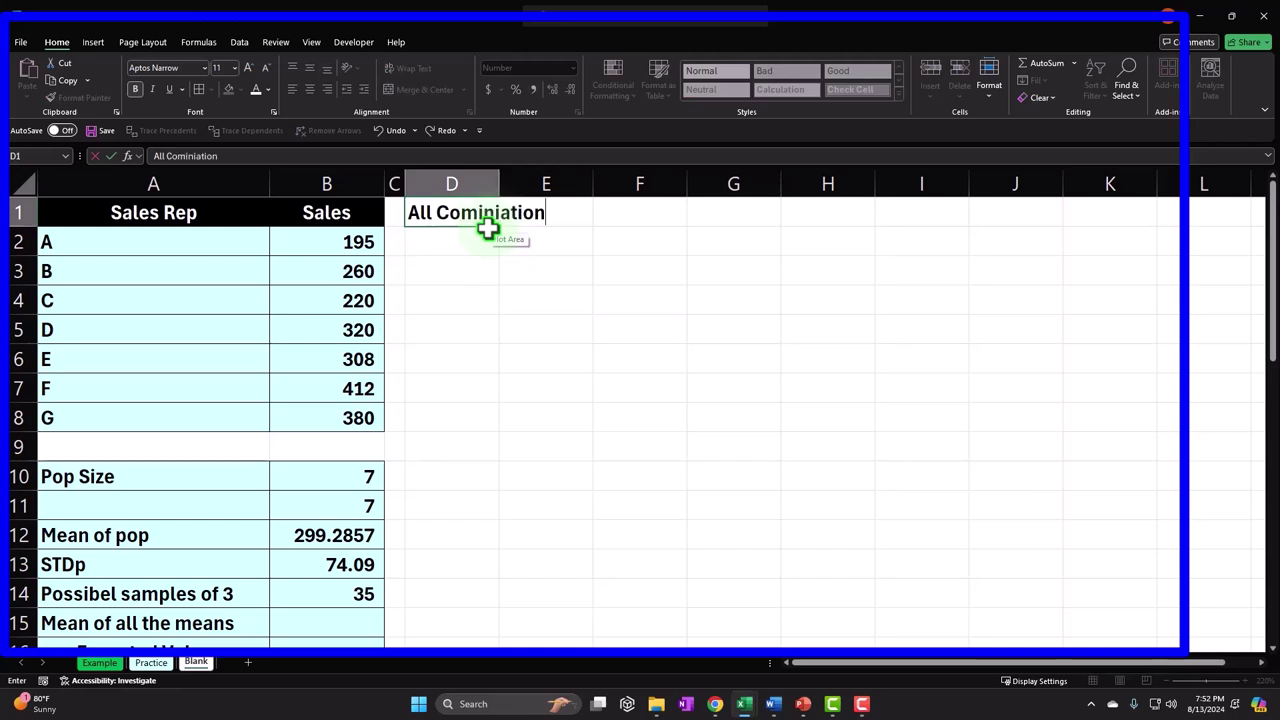
{"action": "key", "text": "Tab"}
{"action": "key", "text": "Tab"}
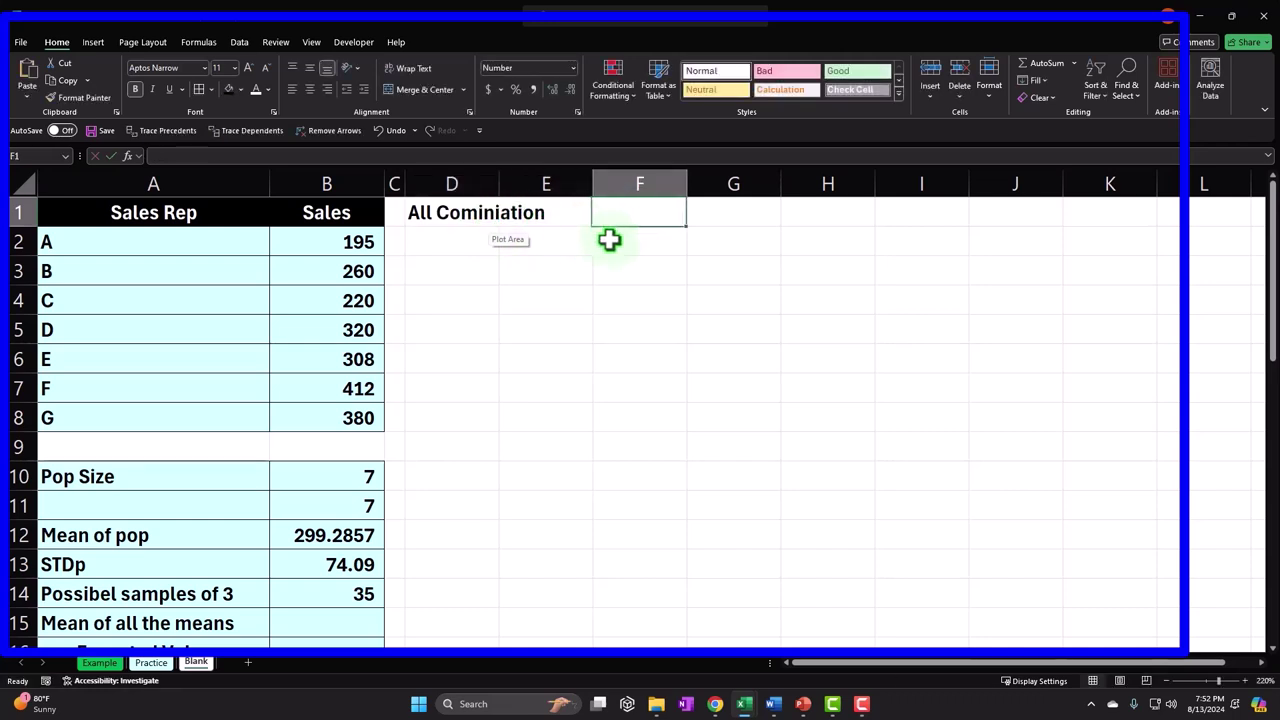
- Enter Sales 1, Sales 2, Sales 3 headers and shift them into G1:I1
{"action": "type", "text": "Sale"}
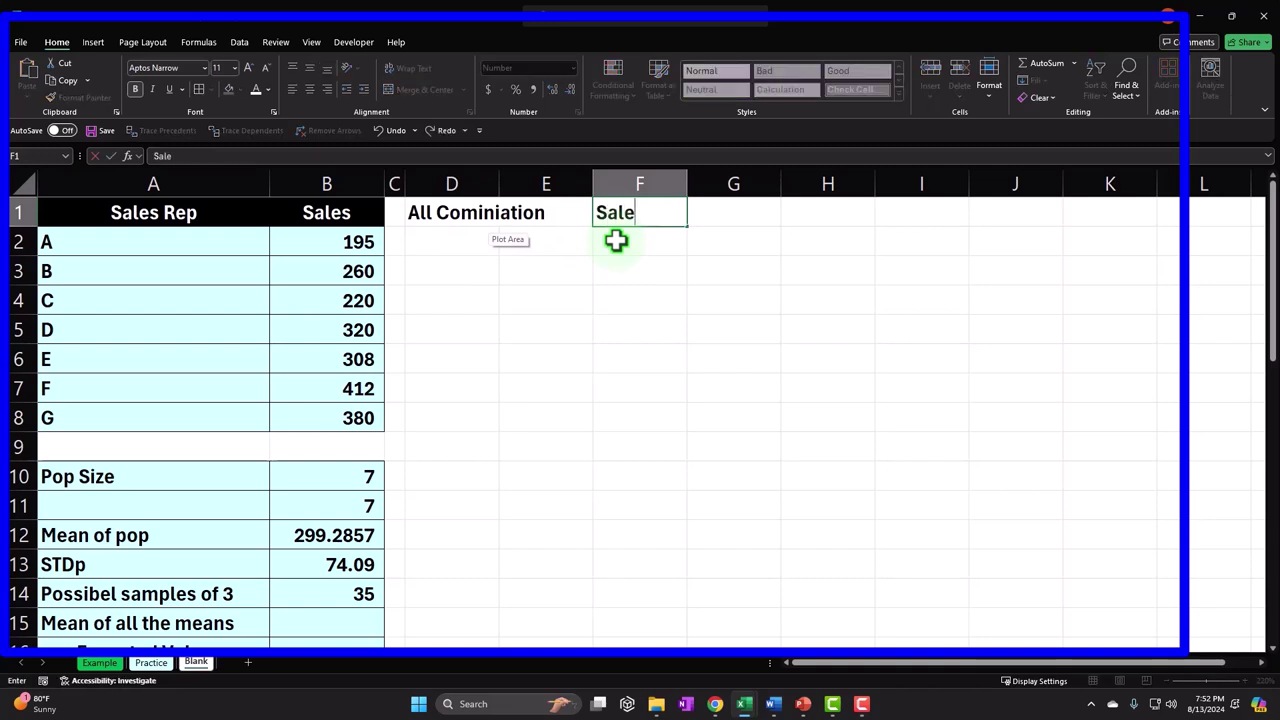
{"action": "type", "text": "s 1"}
{"action": "key", "text": "Tab"}
{"action": "type", "text": "Sales"}
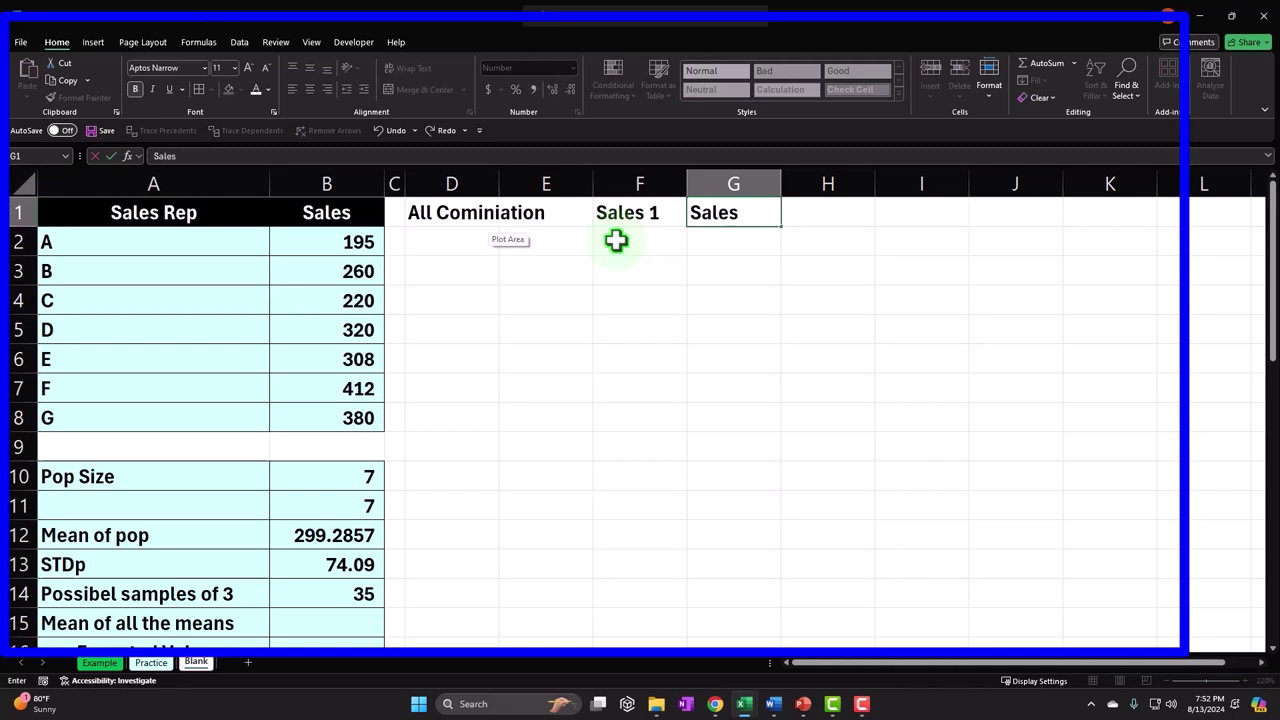
{"action": "type", "text": " 2"}
{"action": "key", "text": "Tab"}
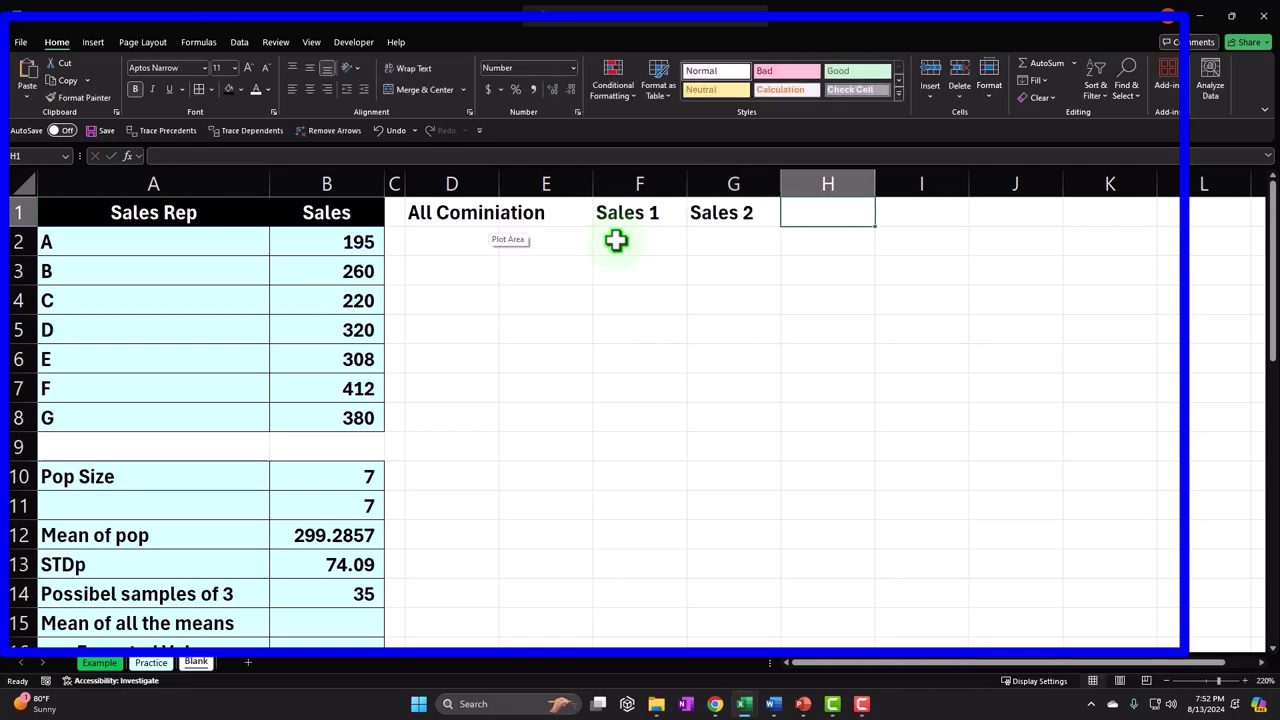
{"action": "type", "text": "Sales"}
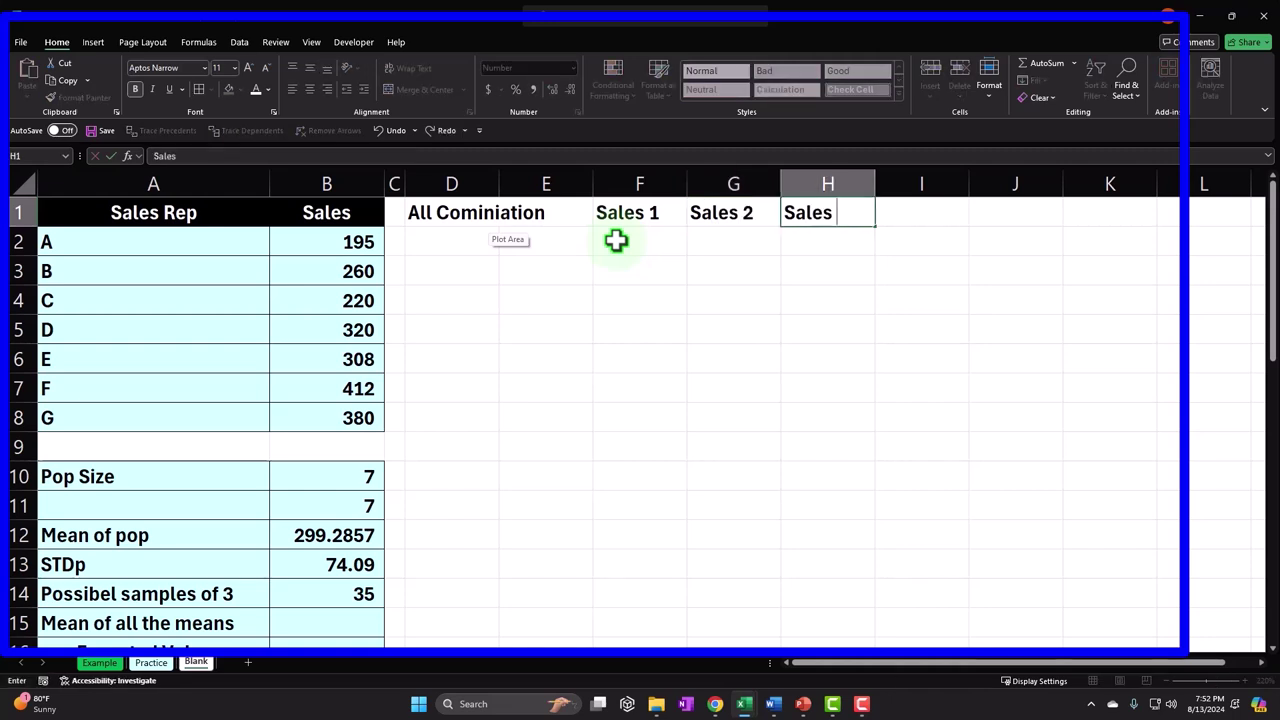
{"action": "type", "text": " 3"}
{"action": "key", "text": "Return"}
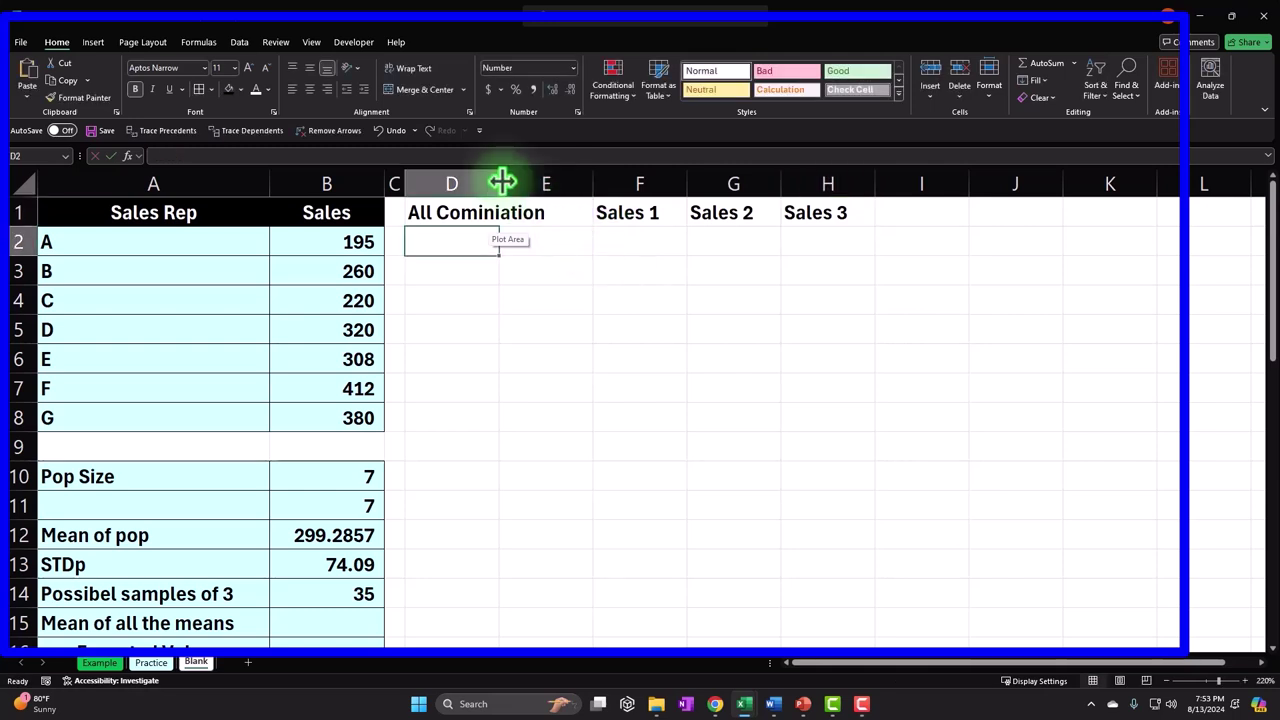
{"action": "left_click_drag", "start_coordinate": [648, 212], "coordinate": [820, 212]}
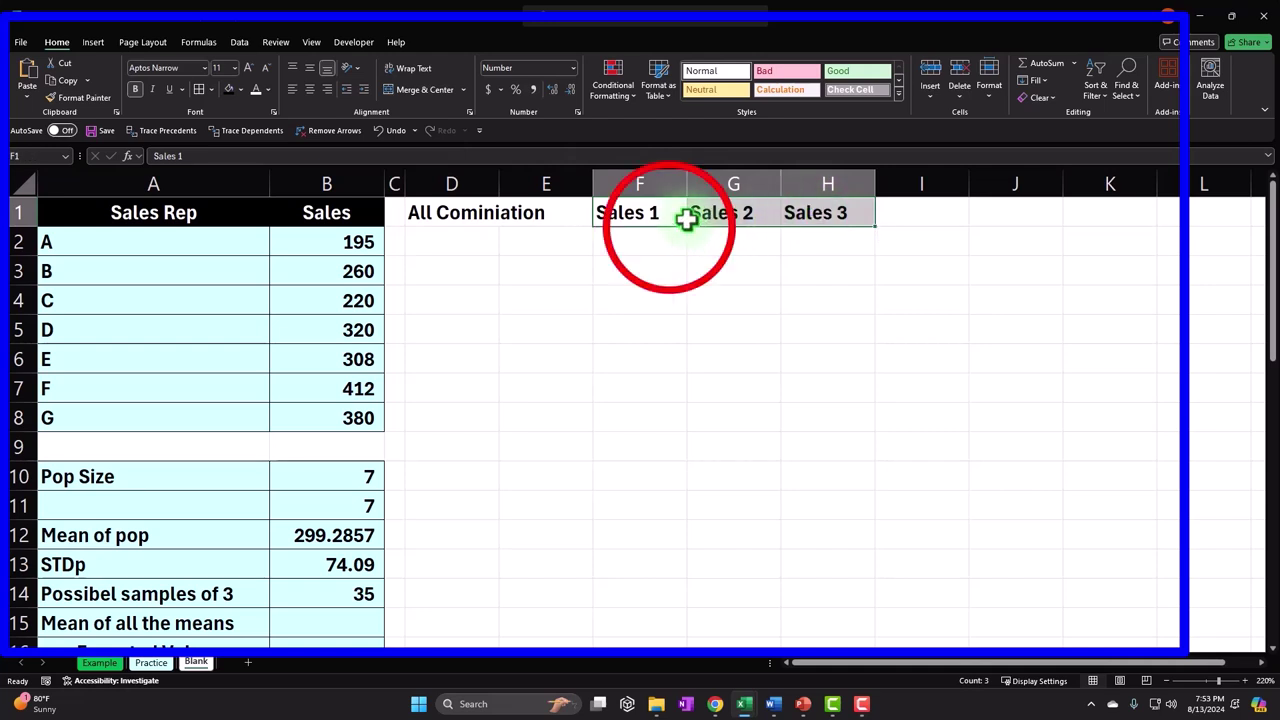
{"action": "left_click_drag", "start_coordinate": [666, 229], "coordinate": [737, 224]}
{"action": "left_click", "coordinate": [645, 244]}
{"action": "left_click_drag", "start_coordinate": [138, 246], "coordinate": [139, 416]}
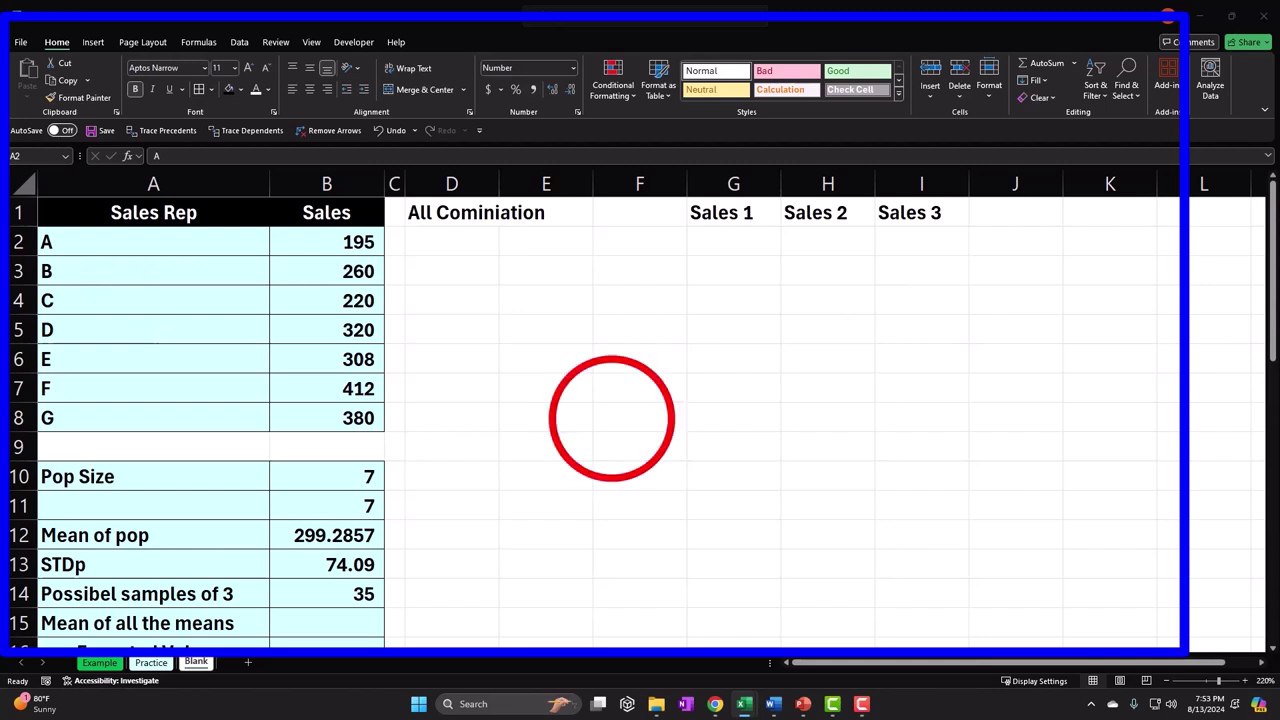
- Copy rep A and paste it into D2:D6 of the combination list
{"action": "key", "text": "ctrl+shift+Down"}
{"action": "key", "text": "ctrl+c"}
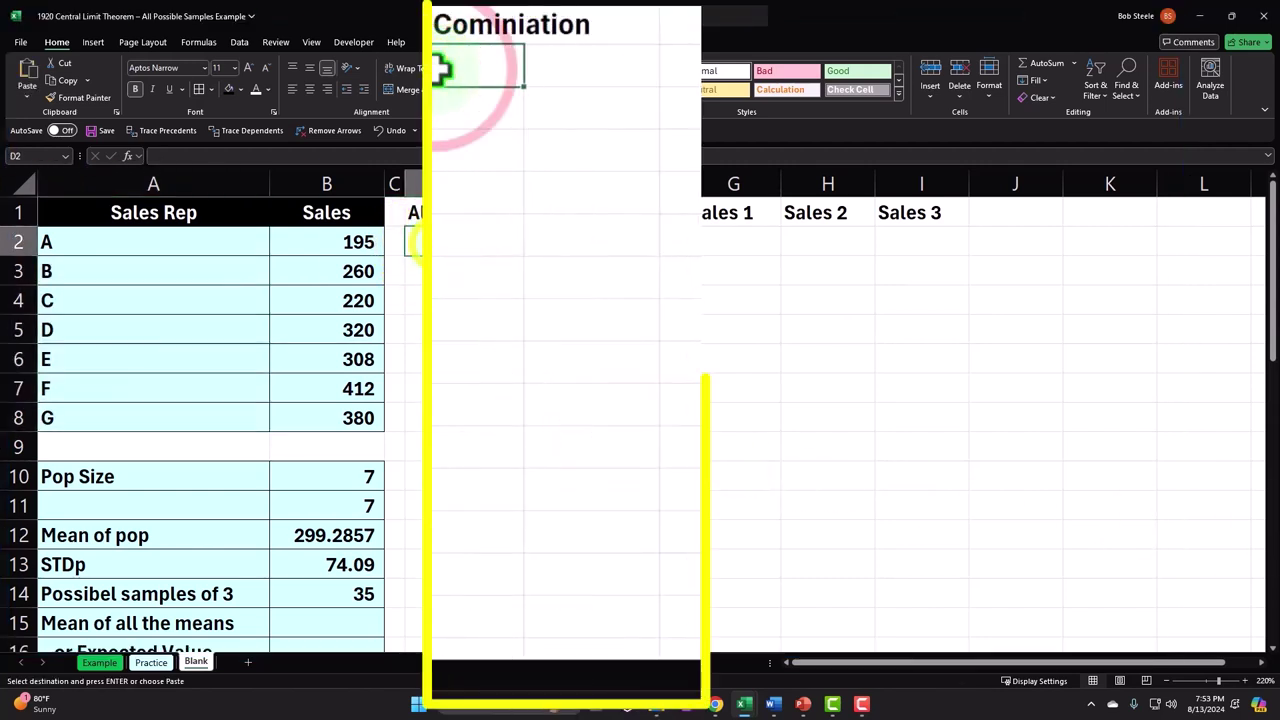
{"action": "right_click", "coordinate": [430, 243]}
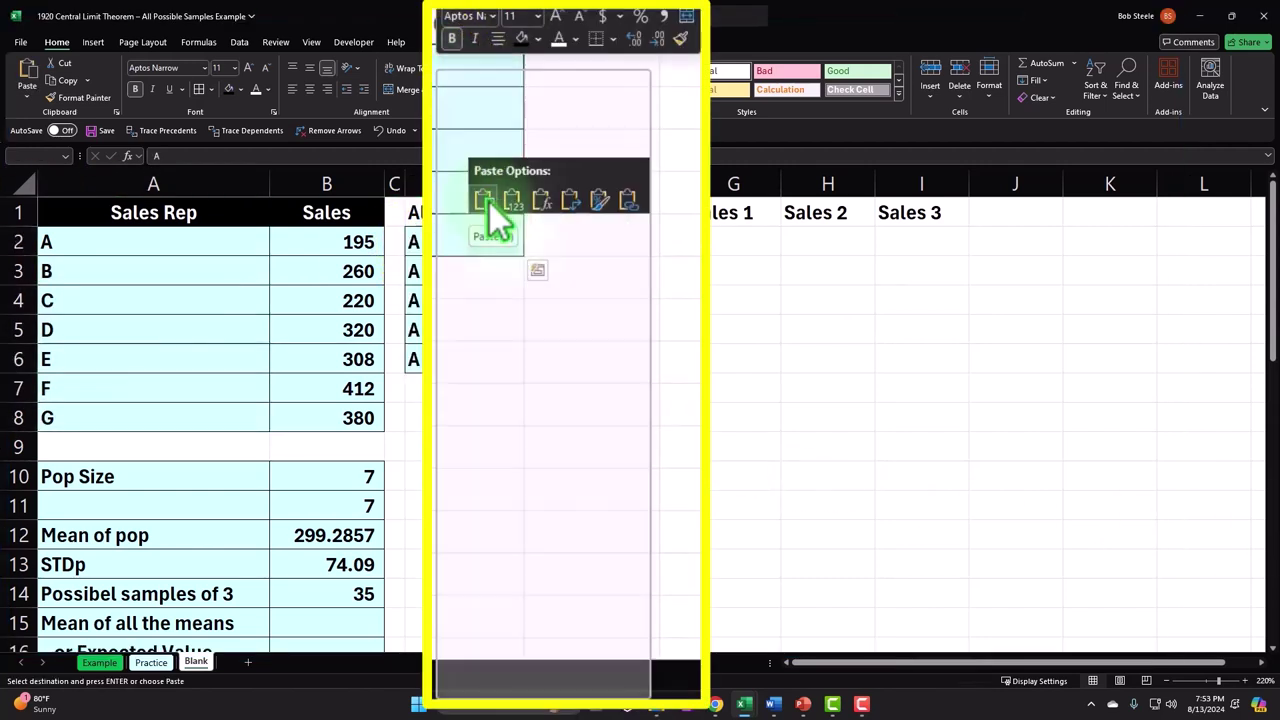
{"action": "left_click", "coordinate": [489, 200]}
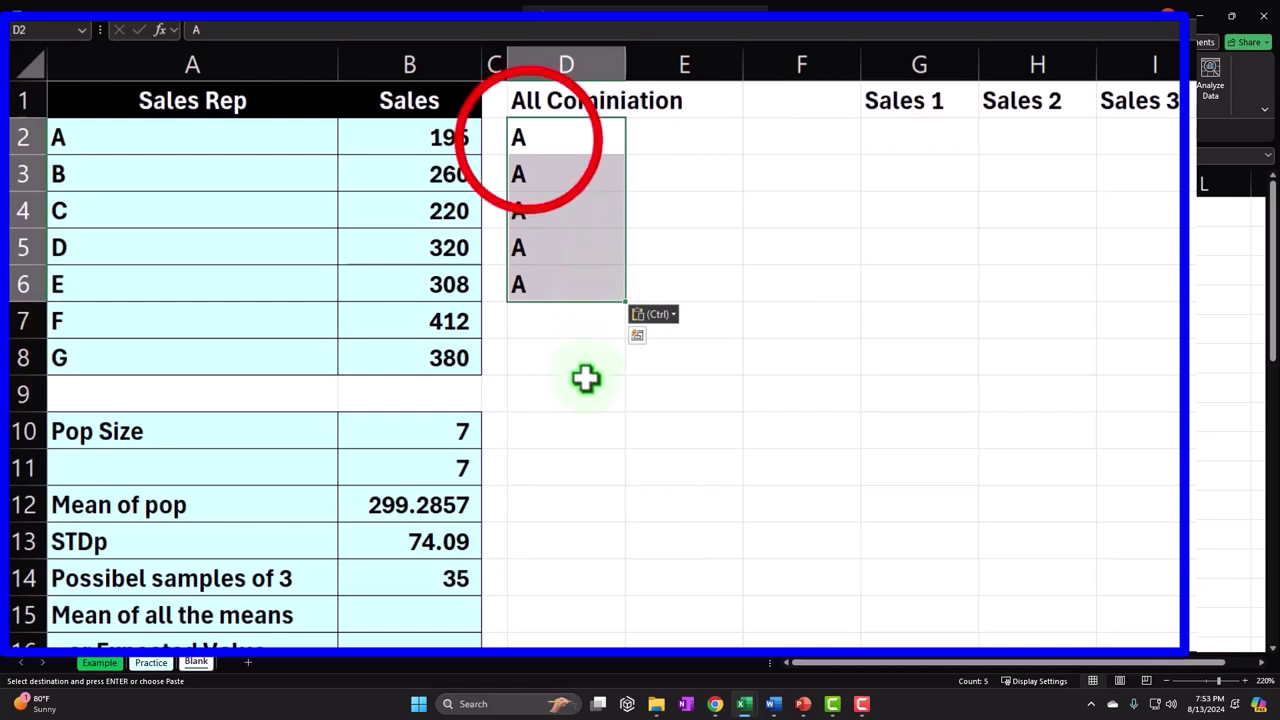
{"action": "left_click_drag", "start_coordinate": [523, 134], "coordinate": [537, 265]}
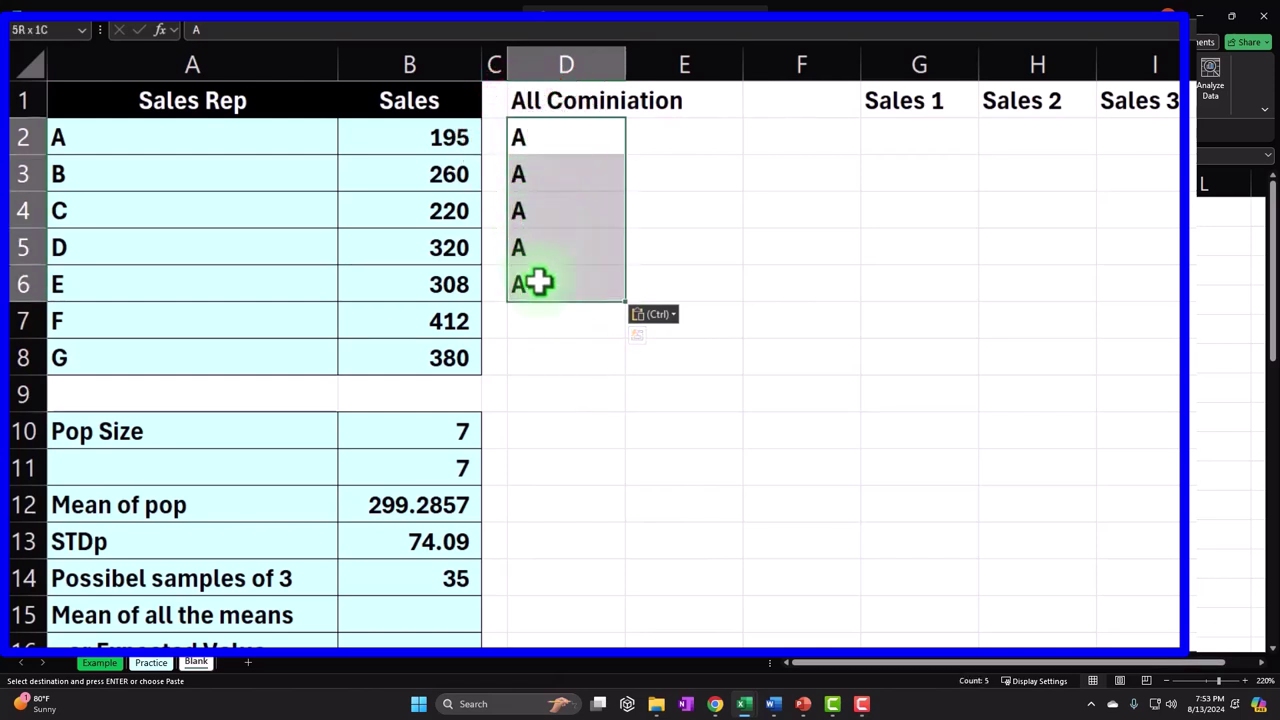
- Fill E2:E6 with B, typing B in E2 and filling a =E3-style formula down
{"action": "left_click", "coordinate": [165, 175]}
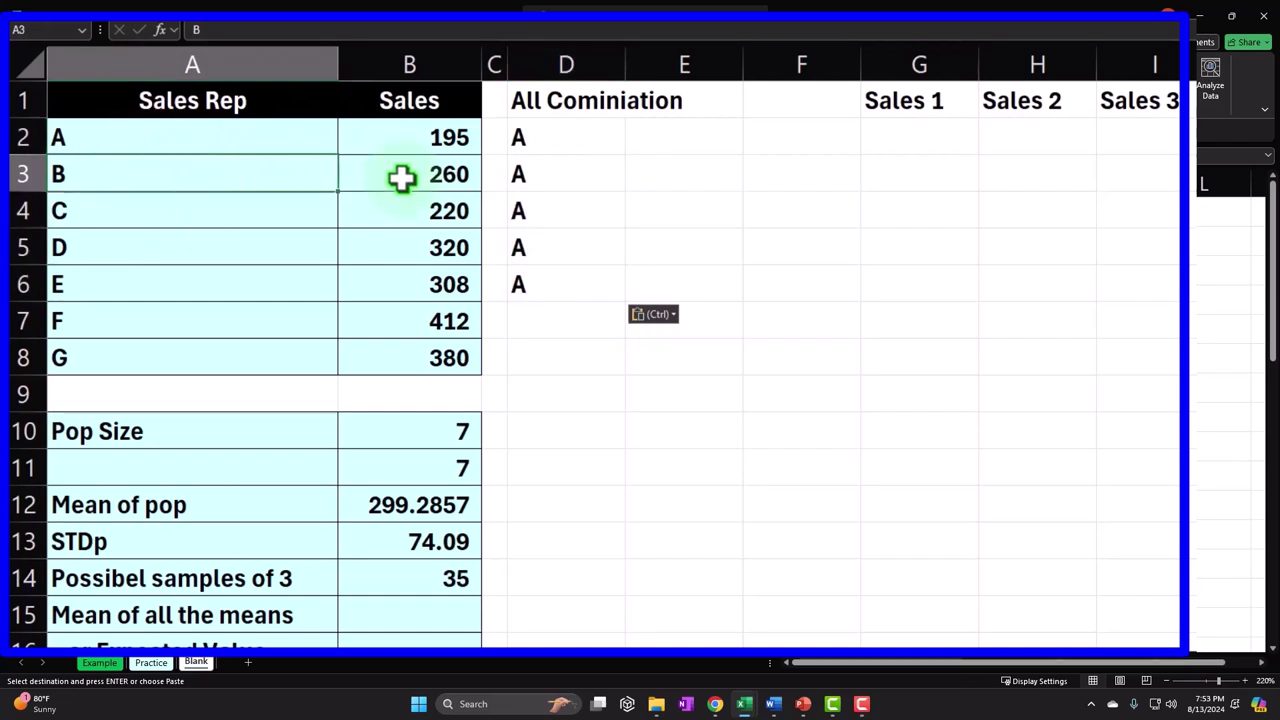
{"action": "left_click", "coordinate": [651, 137]}
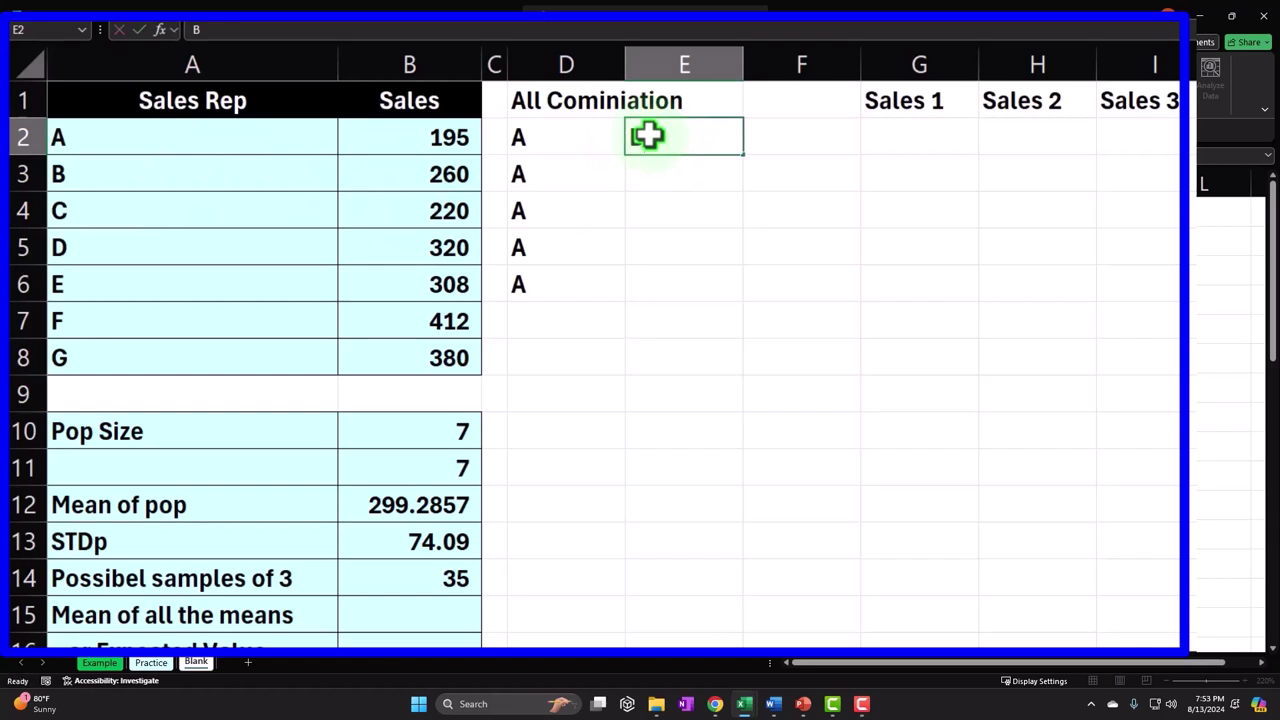
{"action": "key", "text": "Return"}
{"action": "type", "text": "B"}
{"action": "key", "text": "Return"}
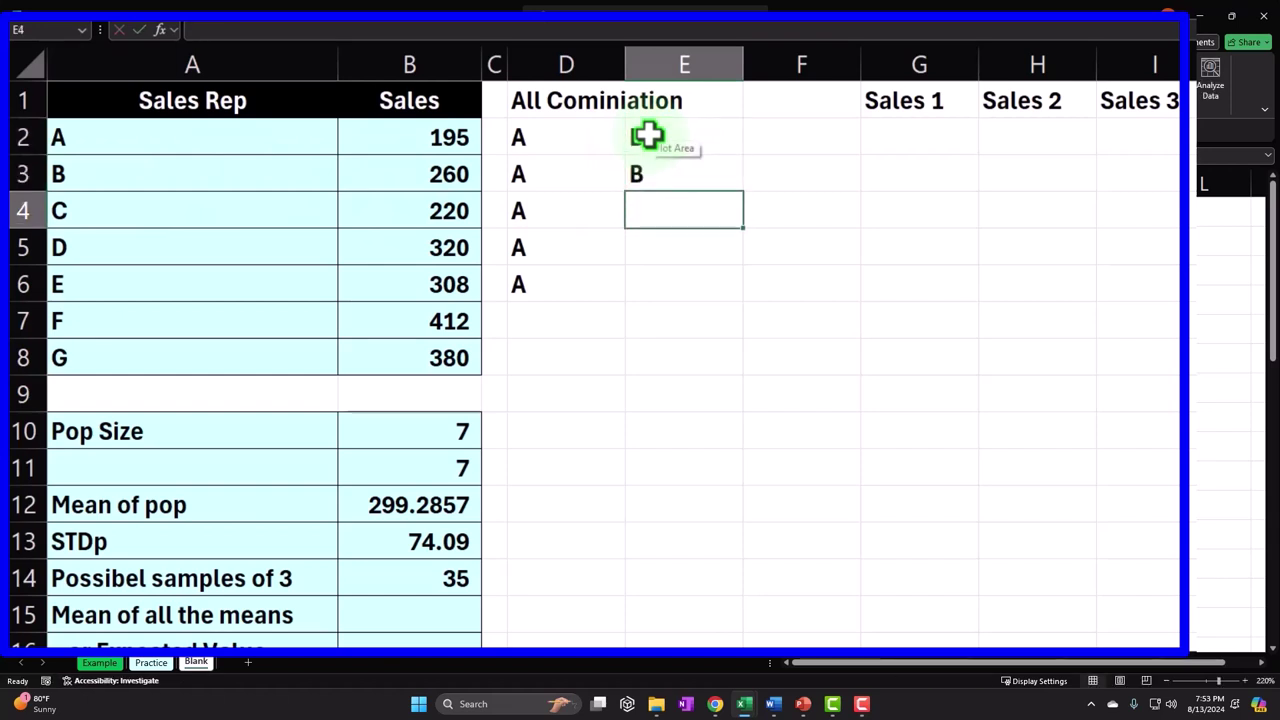
{"action": "type", "text": "="}
{"action": "key", "text": "Up"}
{"action": "key", "text": "Return"}
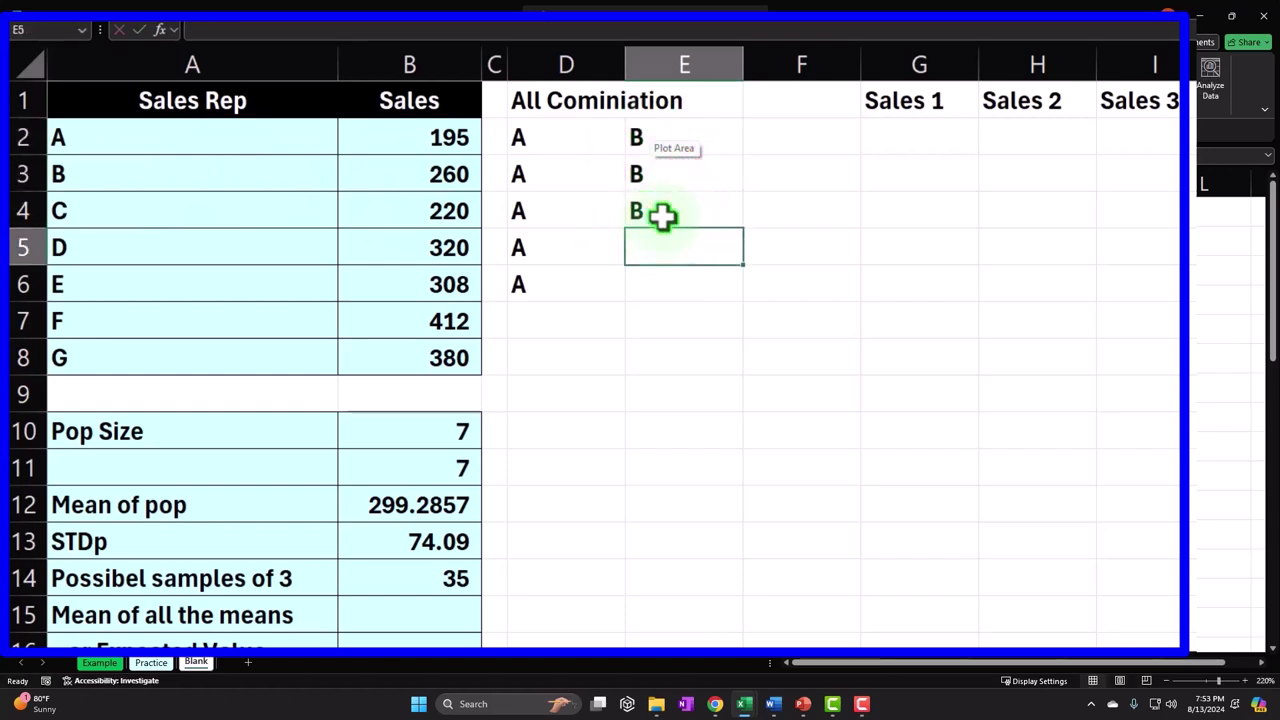
{"action": "left_click", "coordinate": [738, 222]}
{"action": "left_click_drag", "start_coordinate": [743, 229], "coordinate": [737, 292]}
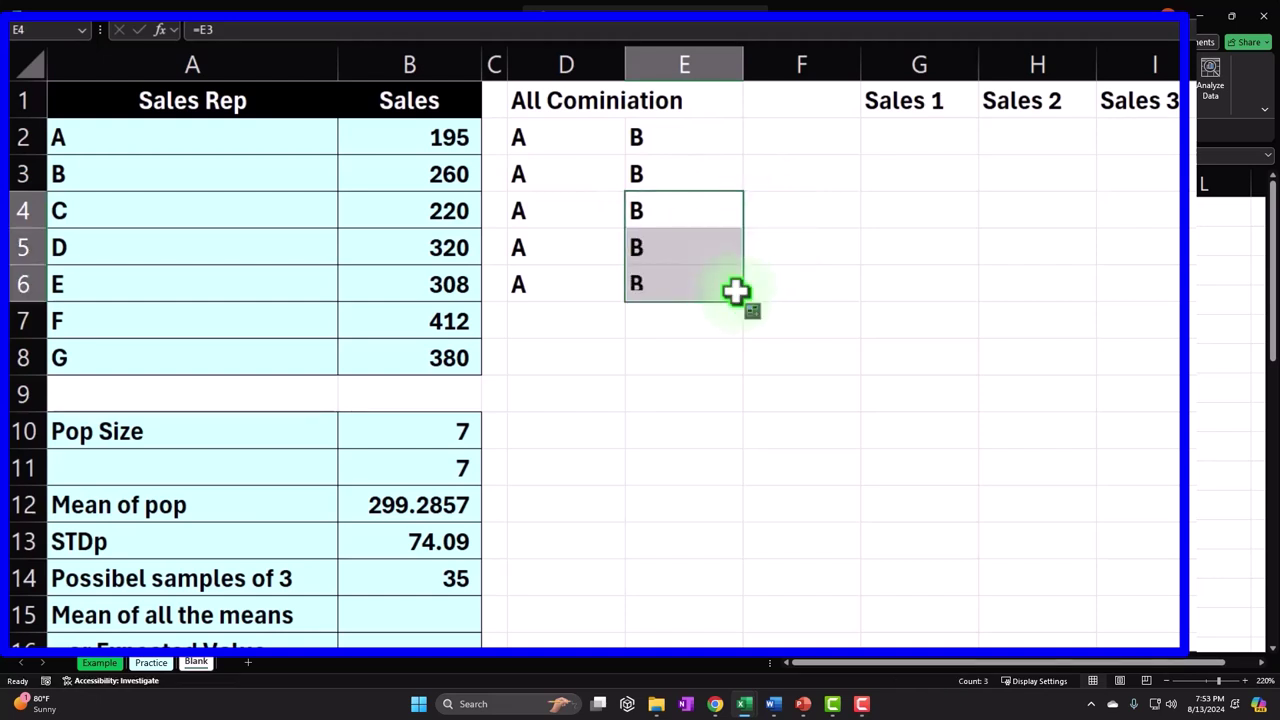
{"action": "left_click", "coordinate": [795, 141]}
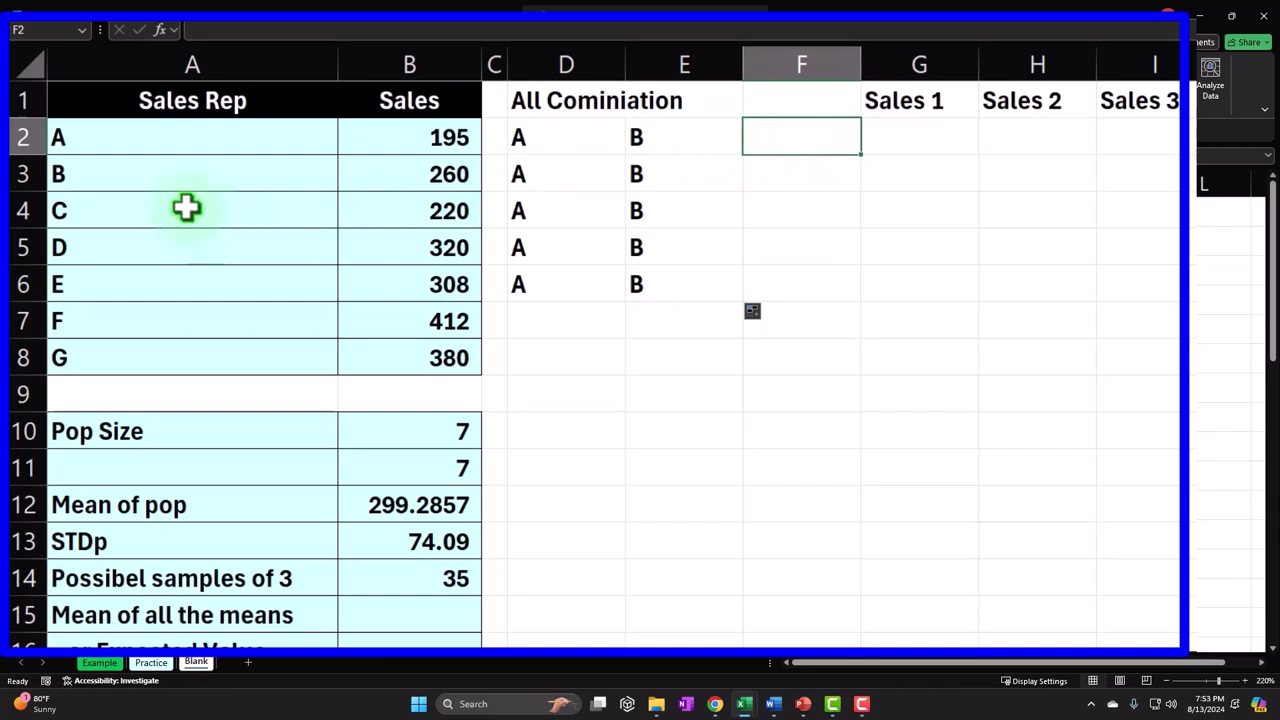
{"action": "left_click", "coordinate": [631, 127]}
- Enter the third letters C, D, E, F, G in F2:F6
{"action": "left_click_drag", "start_coordinate": [117, 134], "coordinate": [123, 206]}
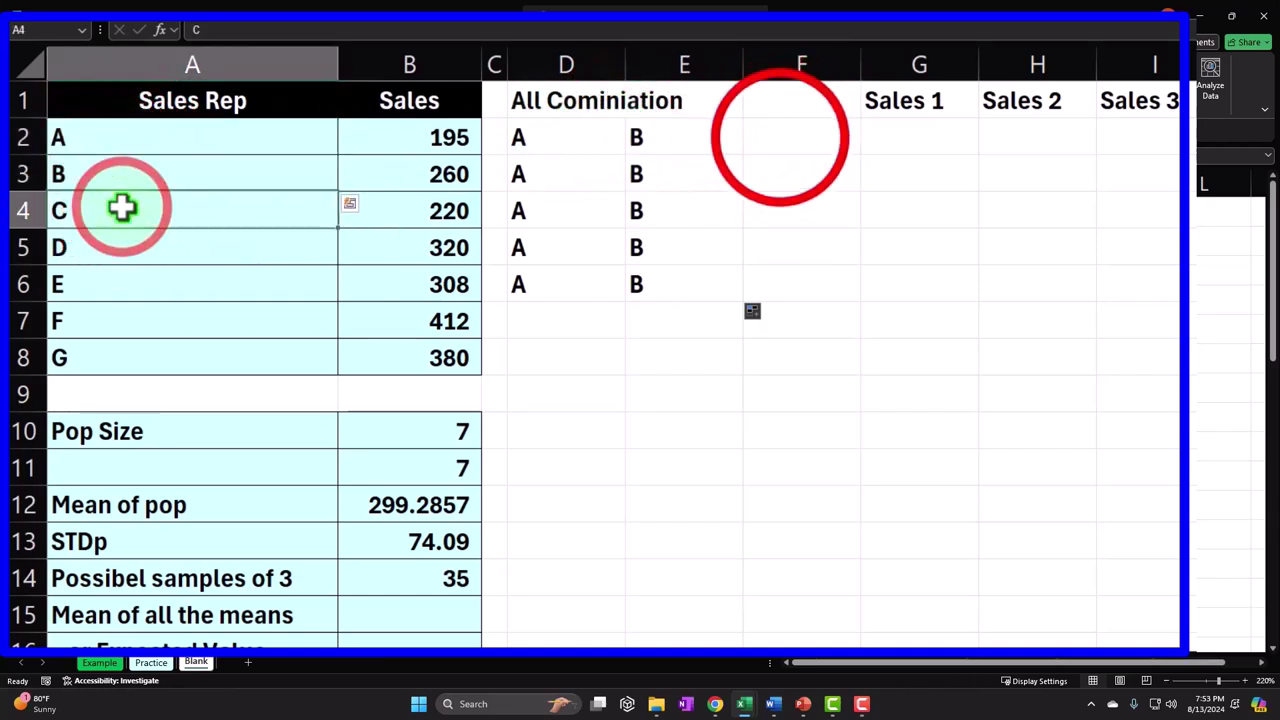
{"action": "left_click", "coordinate": [777, 137]}
{"action": "type", "text": "C"}
{"action": "key", "text": "Return"}
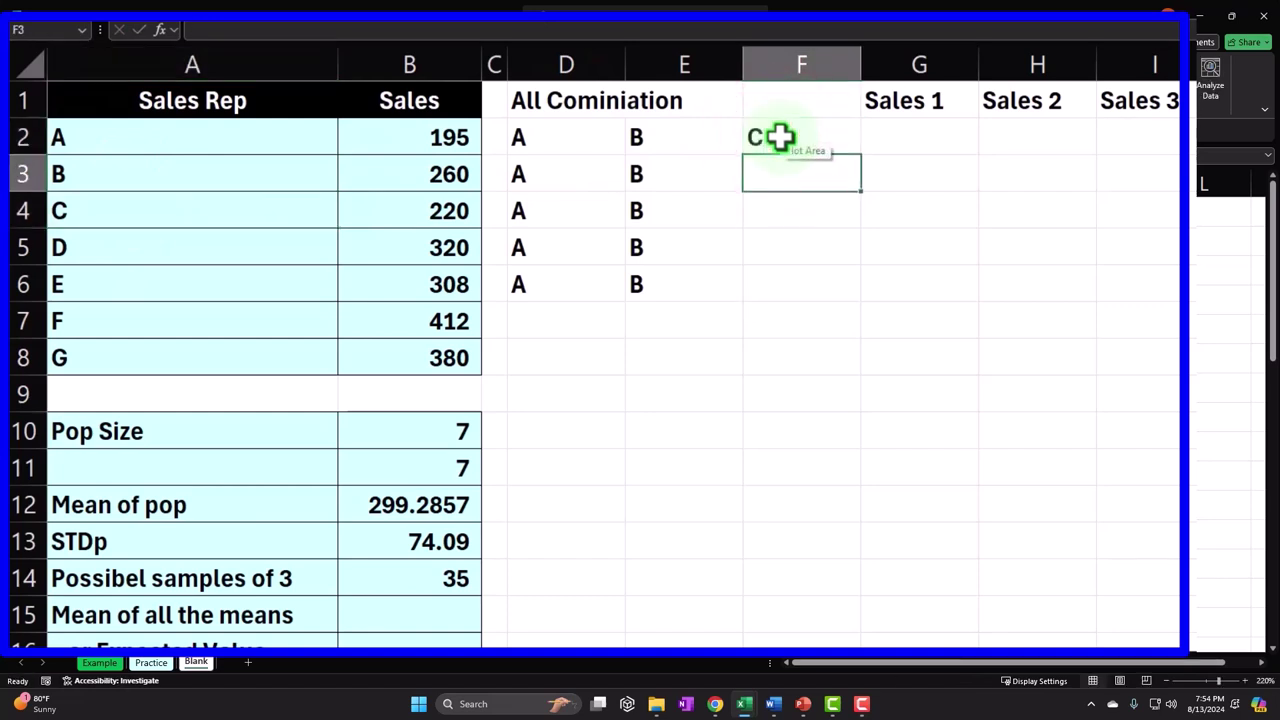
{"action": "type", "text": "D"}
{"action": "key", "text": "Return"}
{"action": "type", "text": "E"}
{"action": "key", "text": "Return"}
{"action": "type", "text": "F"}
{"action": "key", "text": "Return"}
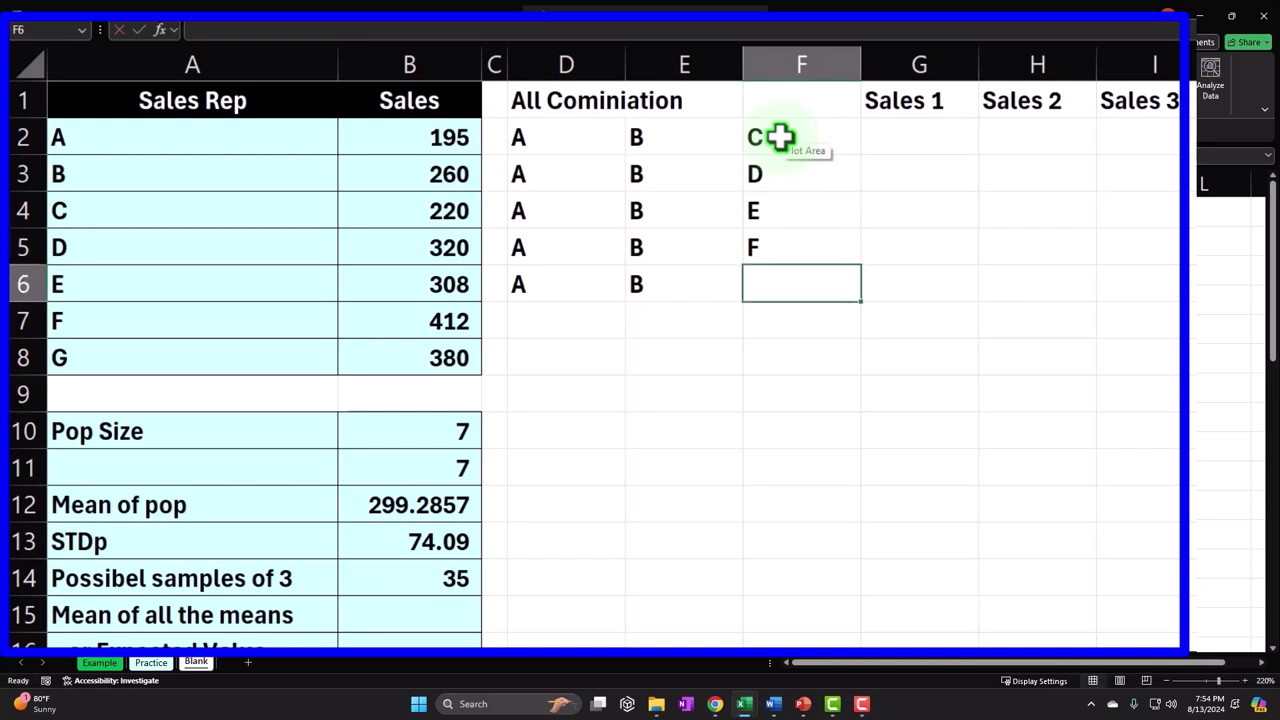
{"action": "type", "text": "G"}
{"action": "key", "text": "Return"}
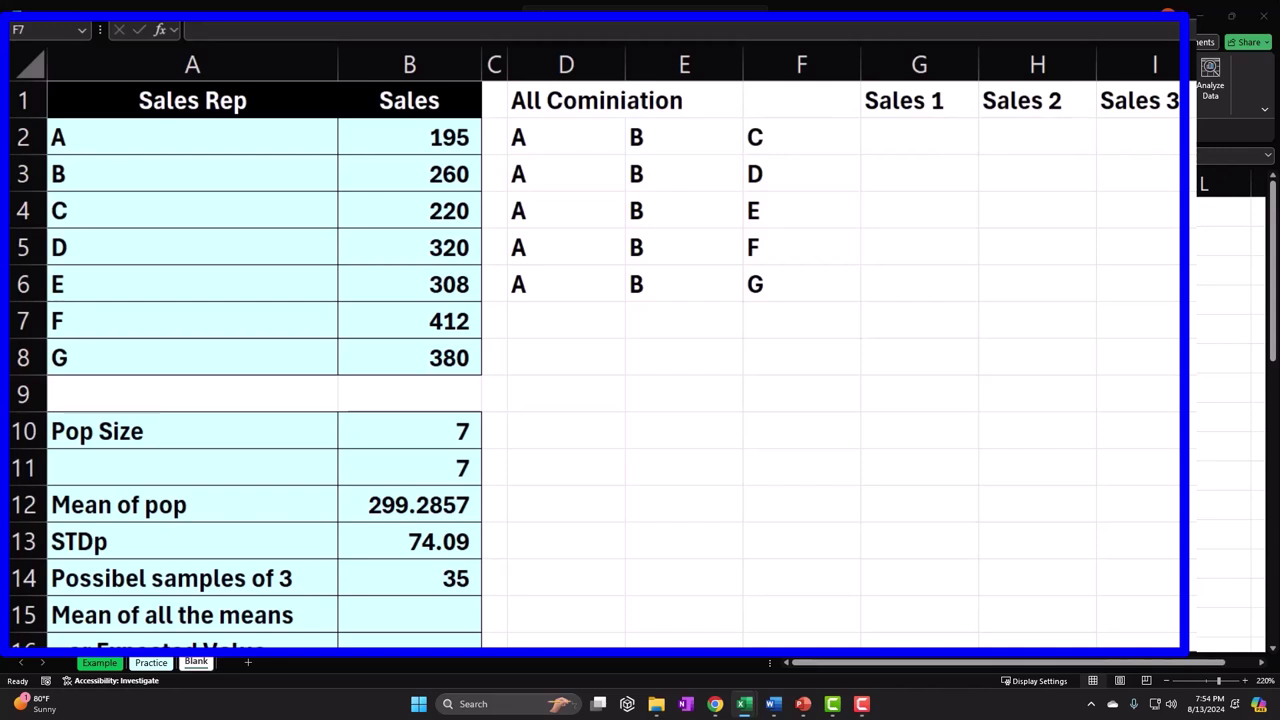
- Paste A into D7:D10 and put C as the second letter in E7:E10
{"action": "left_click", "coordinate": [517, 323]}
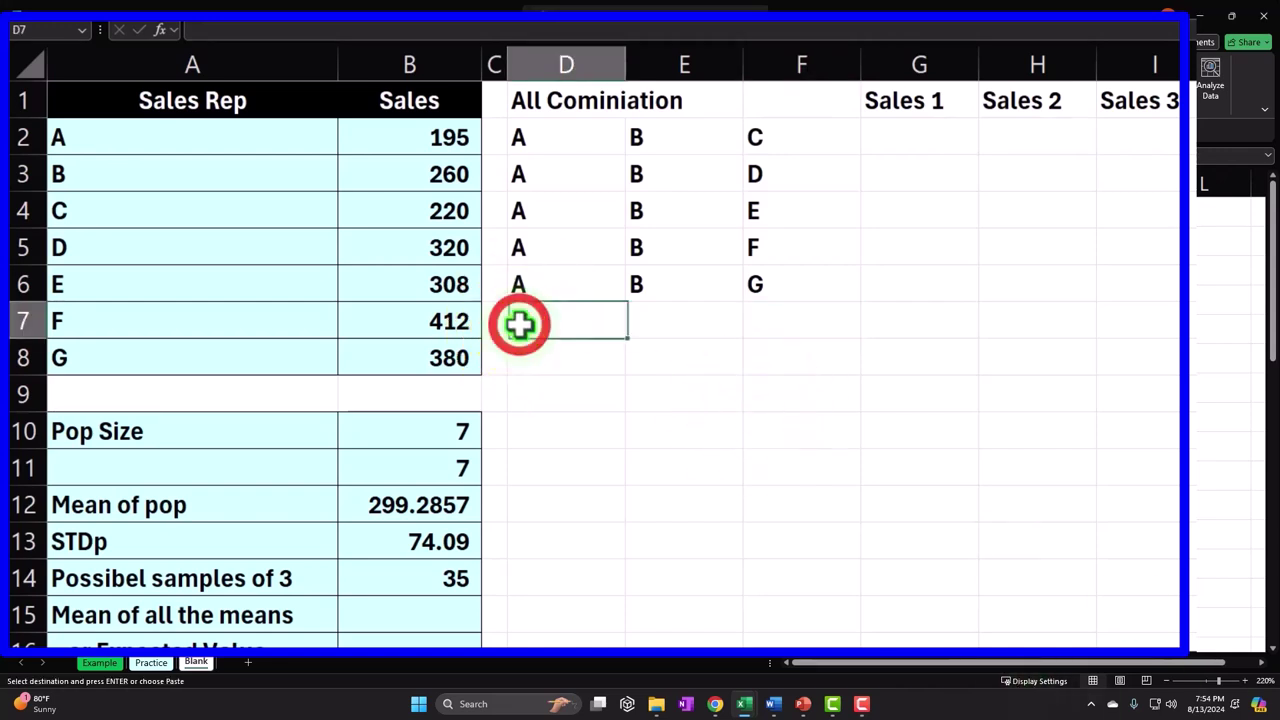
{"action": "right_click", "coordinate": [519, 326]}
{"action": "left_click", "coordinate": [562, 259]}
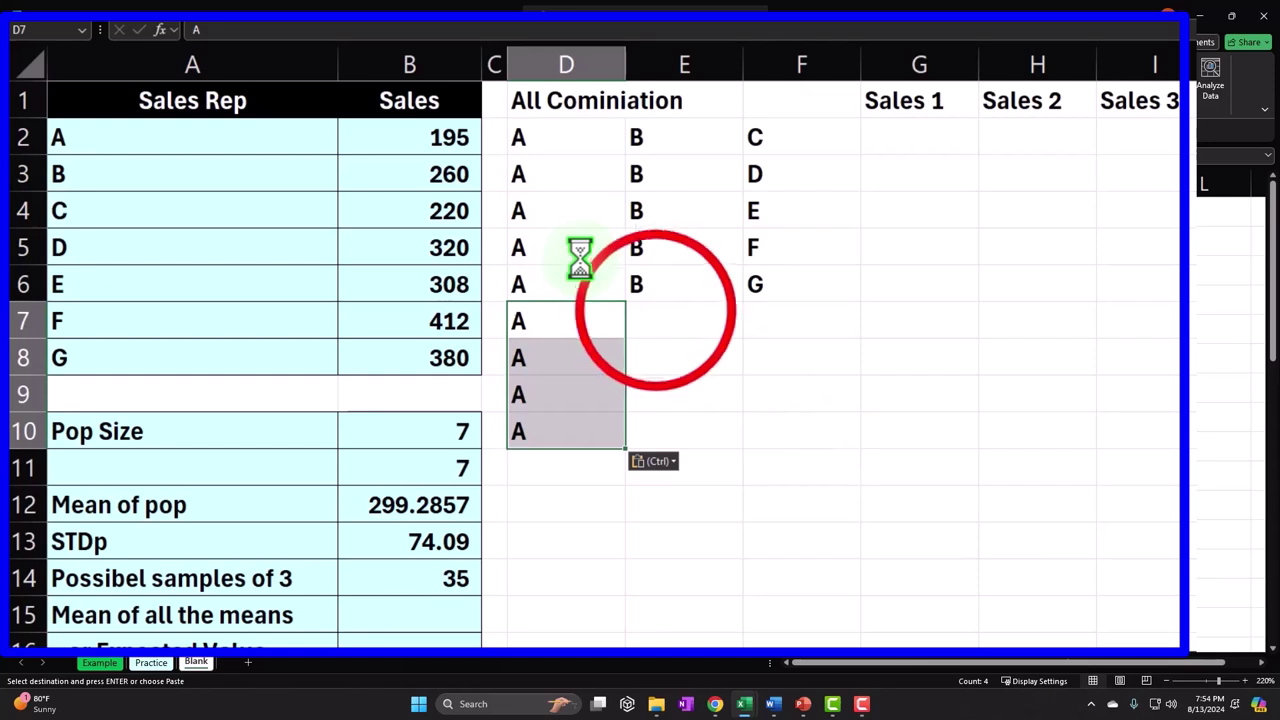
{"action": "left_click", "coordinate": [652, 315]}
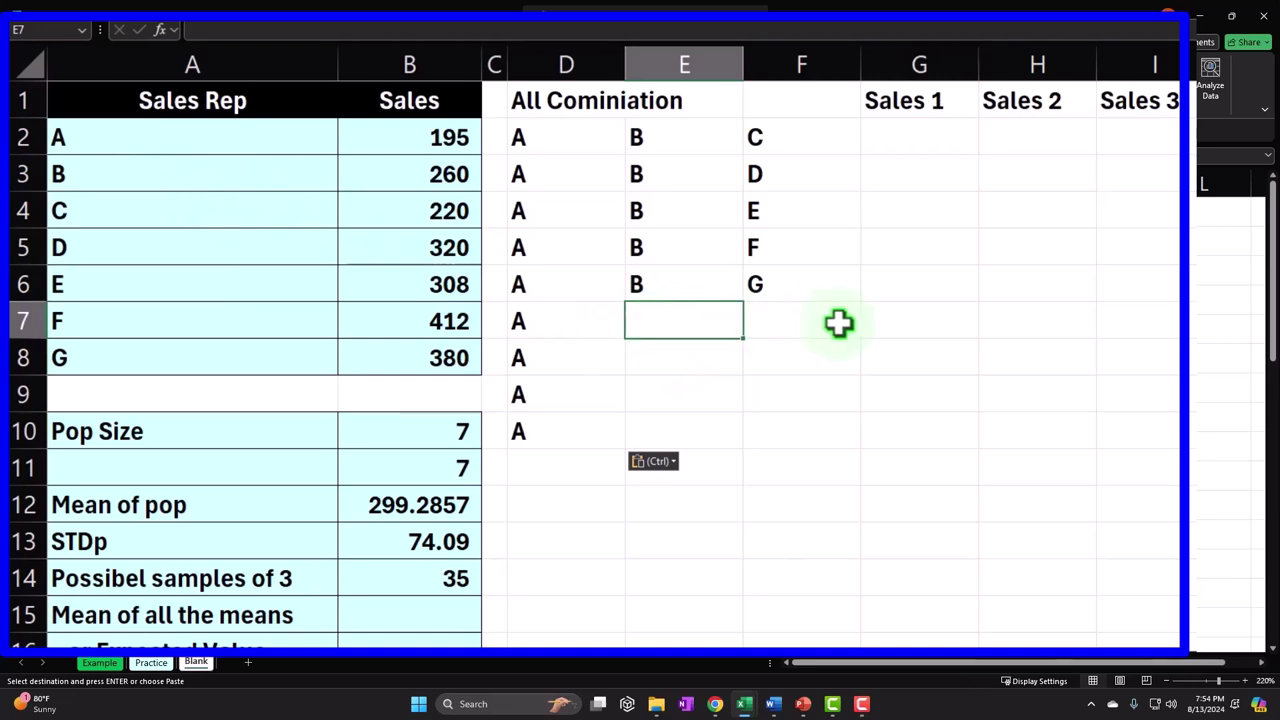
{"action": "type", "text": "="}
{"action": "key", "text": "Return"}
{"action": "type", "text": "C"}
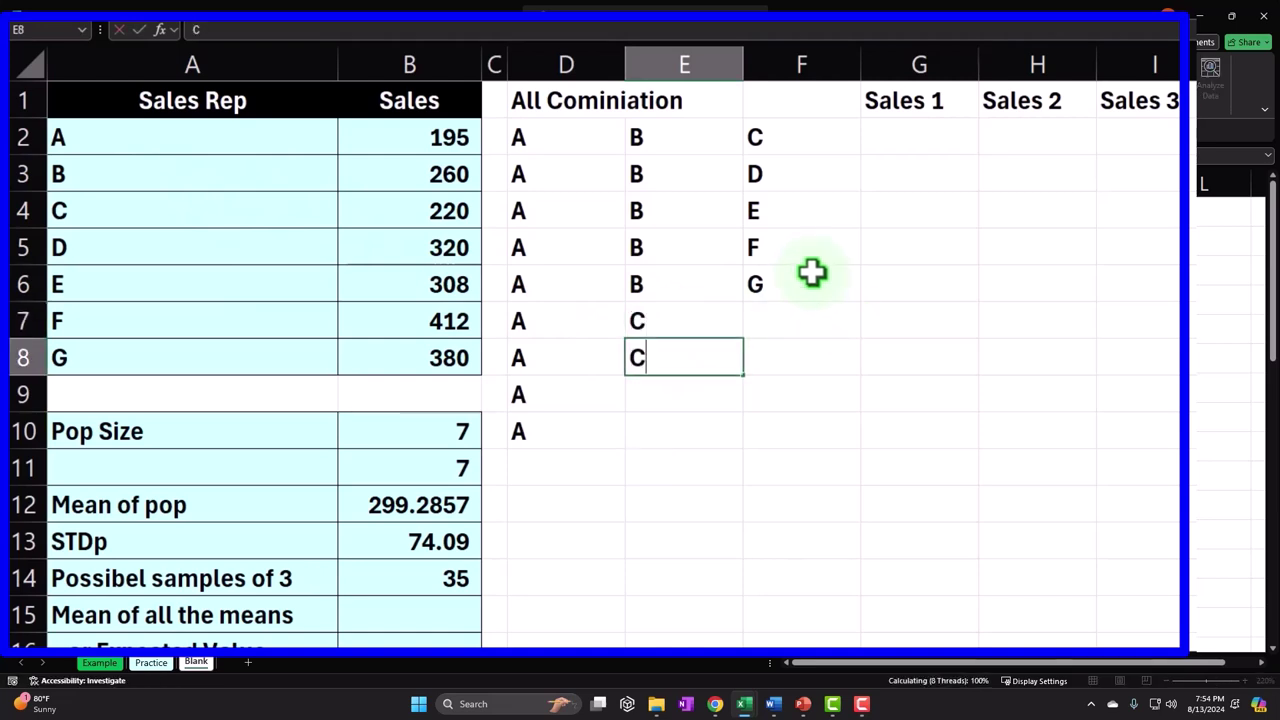
{"action": "key", "text": "Return"}
{"action": "type", "text": "C"}
{"action": "key", "text": "Return"}
{"action": "type", "text": "C"}
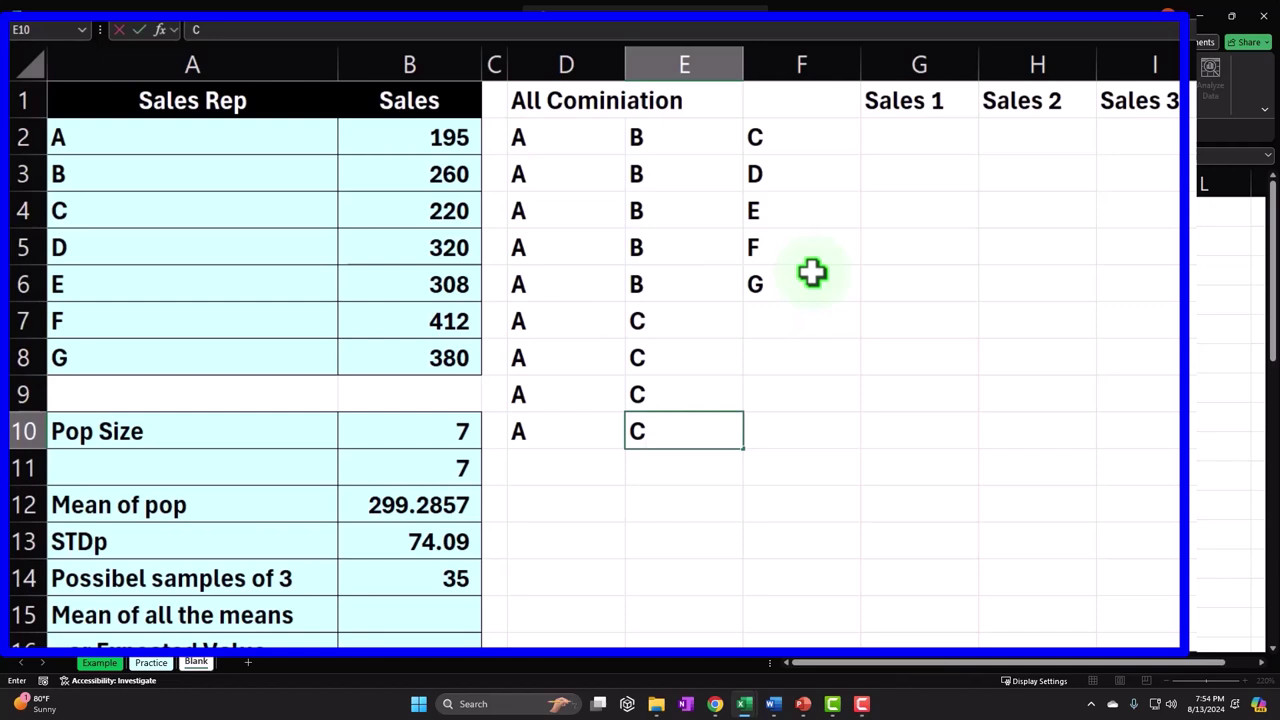
{"action": "key", "text": "Return"}
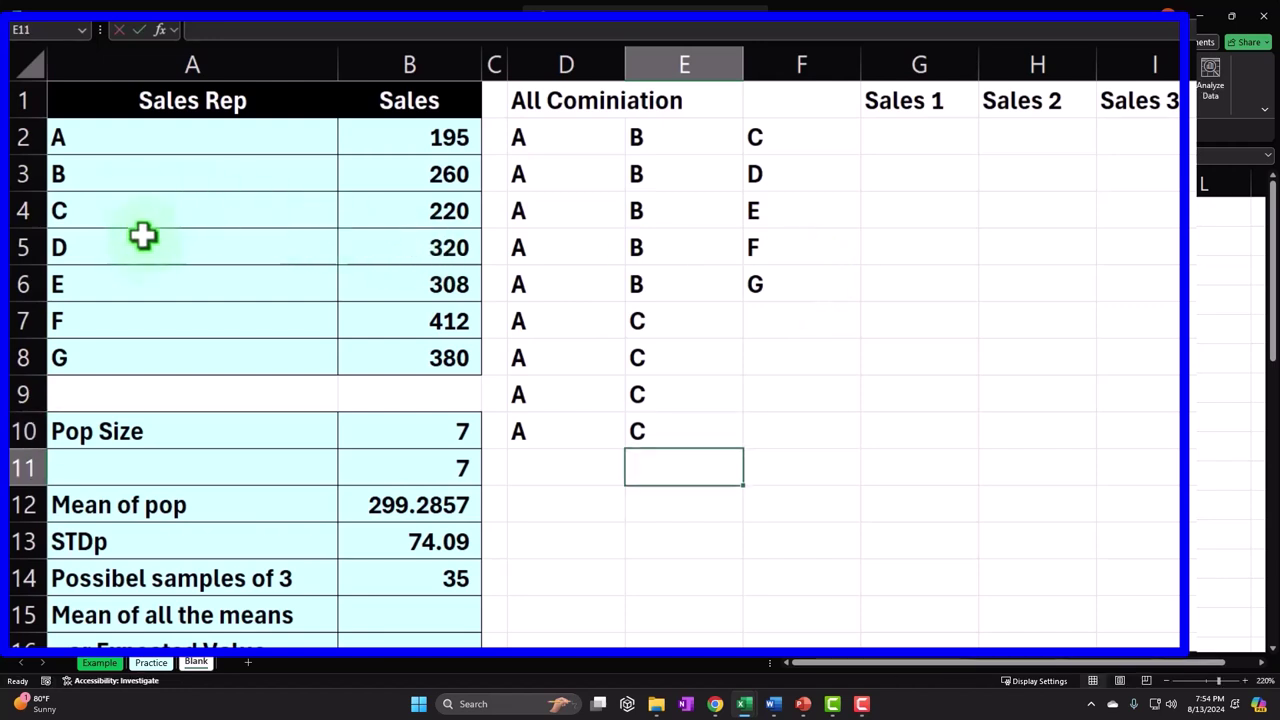
- Enter third letters D, E, F, G in F7:F10
{"action": "left_click", "coordinate": [786, 320]}
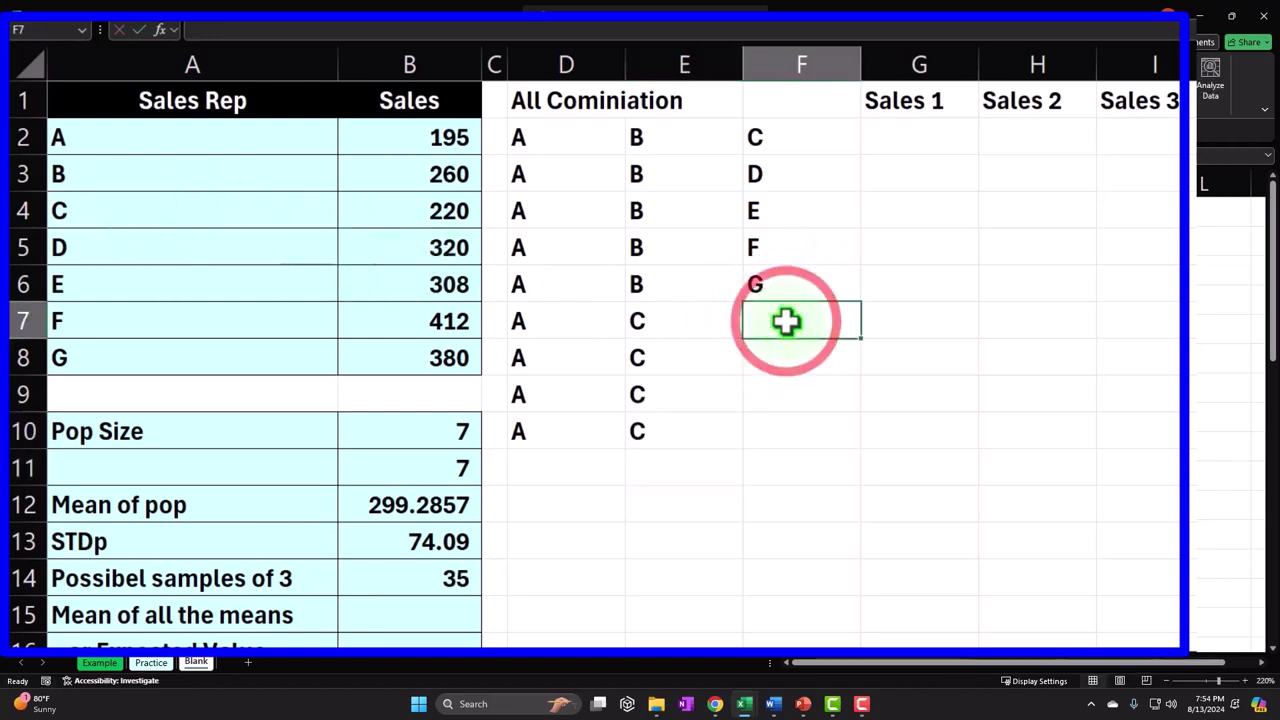
{"action": "type", "text": "D"}
{"action": "key", "text": "Return"}
{"action": "type", "text": "E"}
{"action": "key", "text": "Return"}
{"action": "type", "text": "F"}
{"action": "key", "text": "Return"}
{"action": "type", "text": "G"}
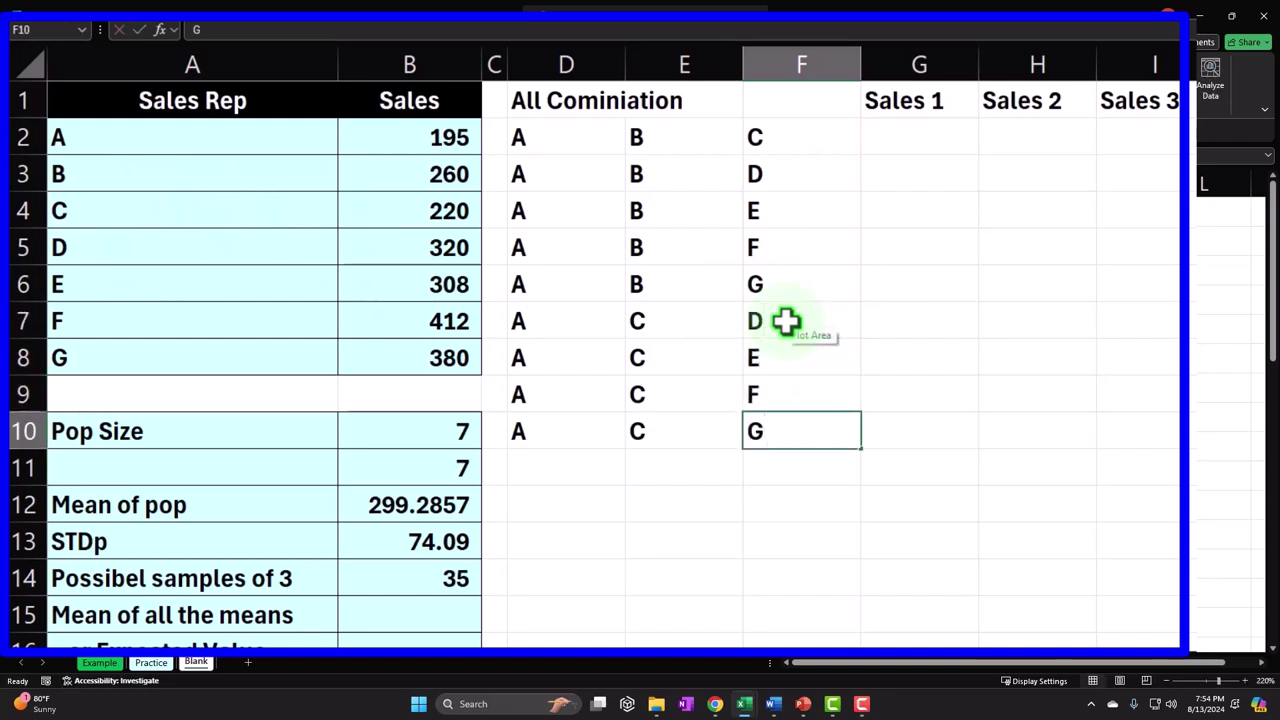
{"action": "key", "text": "Return"}
{"action": "key", "text": "Left"}
{"action": "key", "text": "Left"}
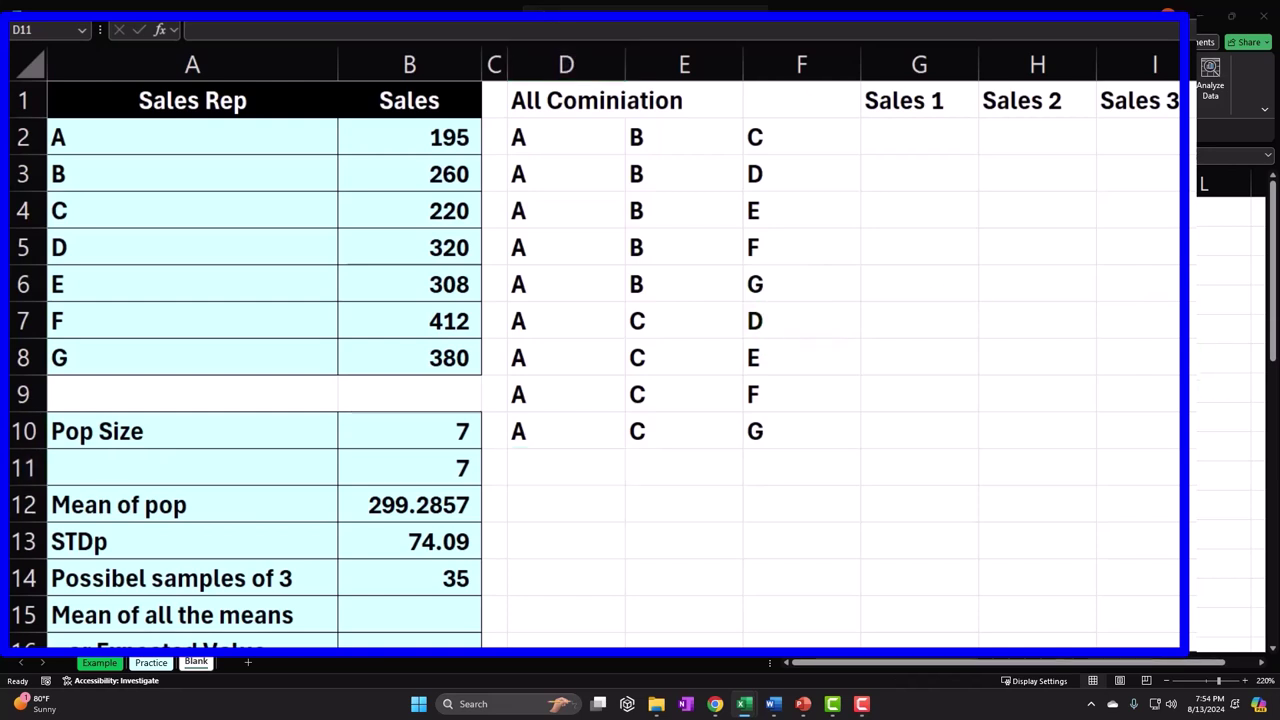
- Paste A into D11:D13 and enter D as the second letter in E11:E13
{"action": "left_click", "coordinate": [547, 461]}
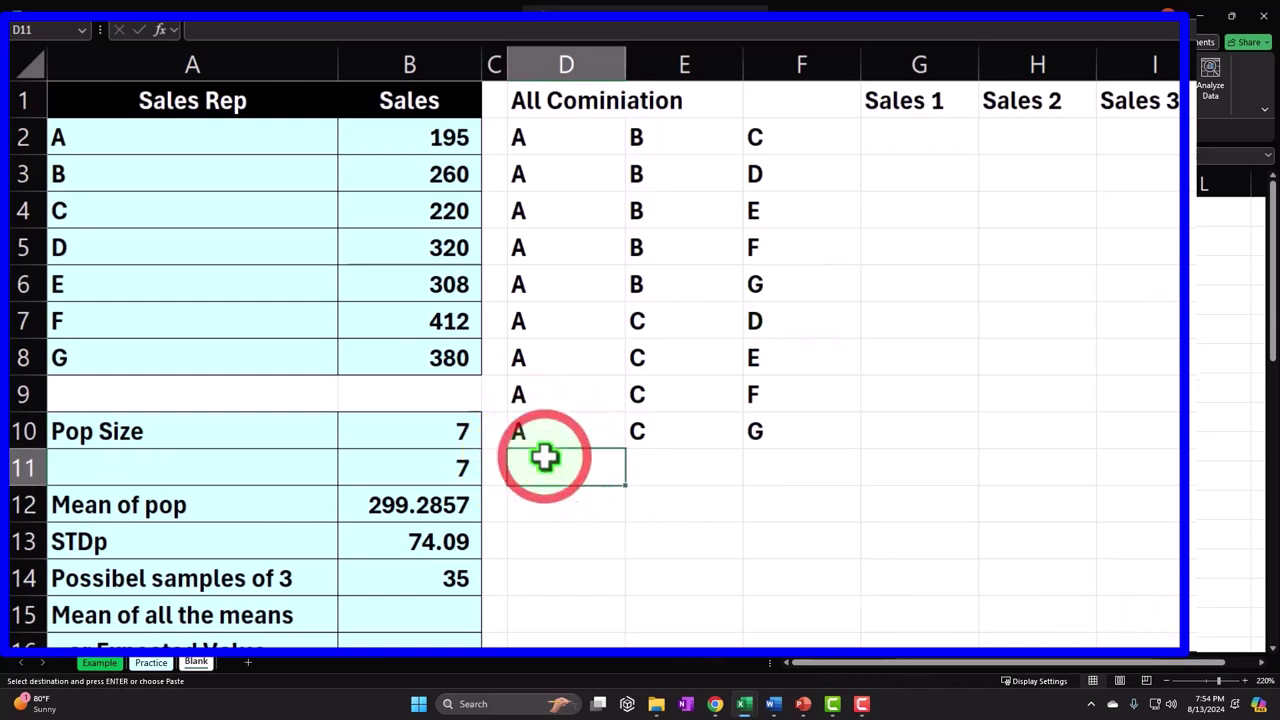
{"action": "right_click", "coordinate": [547, 461]}
{"action": "left_click", "coordinate": [640, 27]}
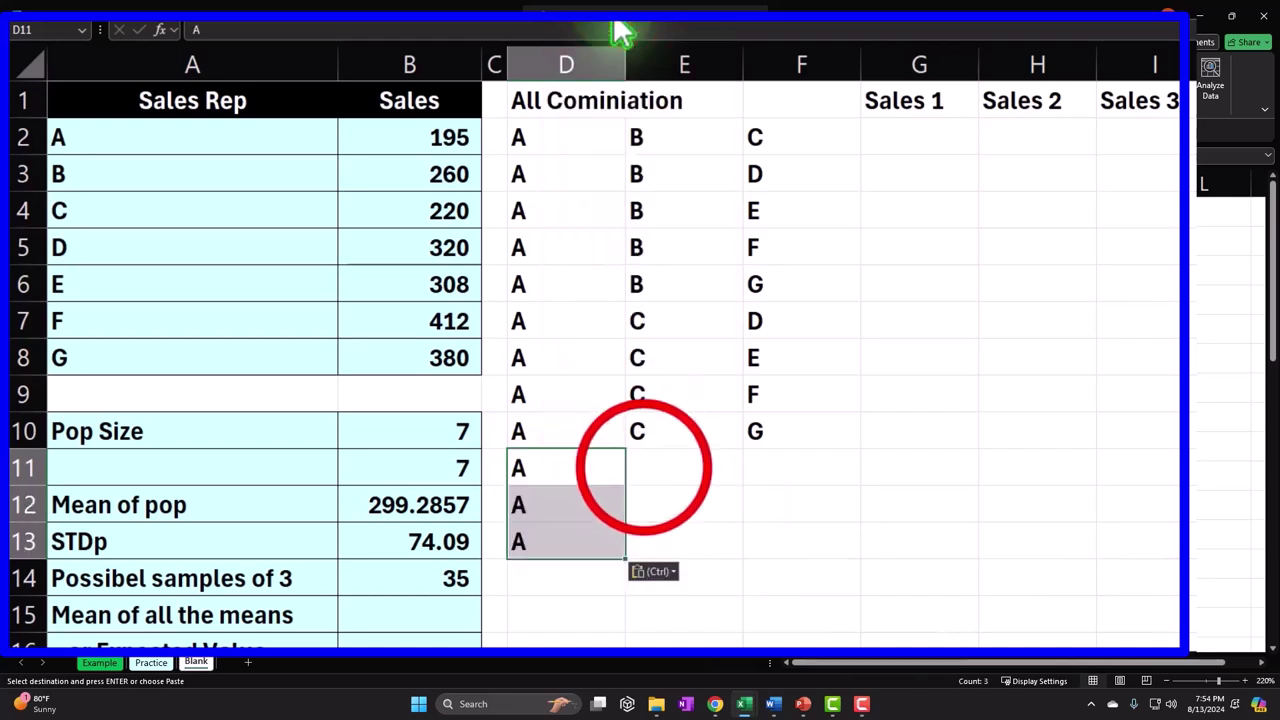
{"action": "left_click", "coordinate": [646, 468]}
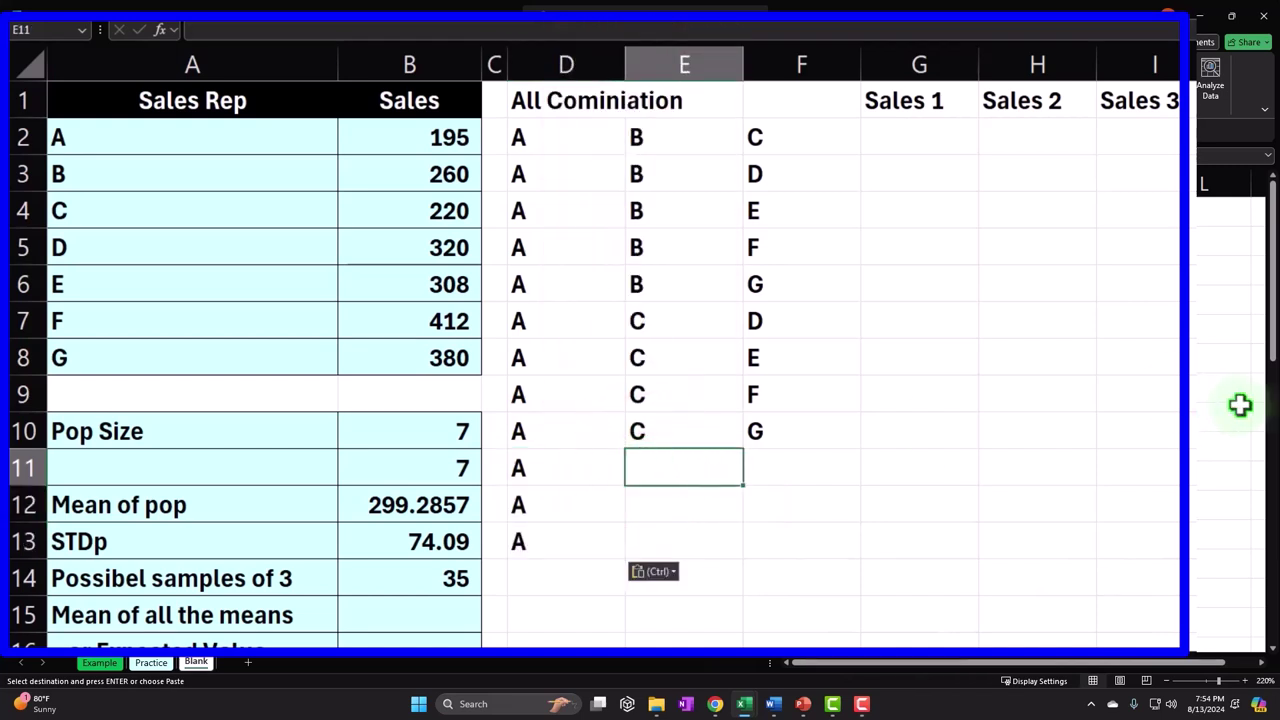
{"action": "type", "text": "D"}
{"action": "key", "text": "Return"}
{"action": "type", "text": "D"}
{"action": "key", "text": "Return"}
{"action": "type", "text": "D"}
{"action": "key", "text": "Return"}
- Enter third letters E, F, G in F11:F13
{"action": "type", "text": "E"}
{"action": "key", "text": "Return"}
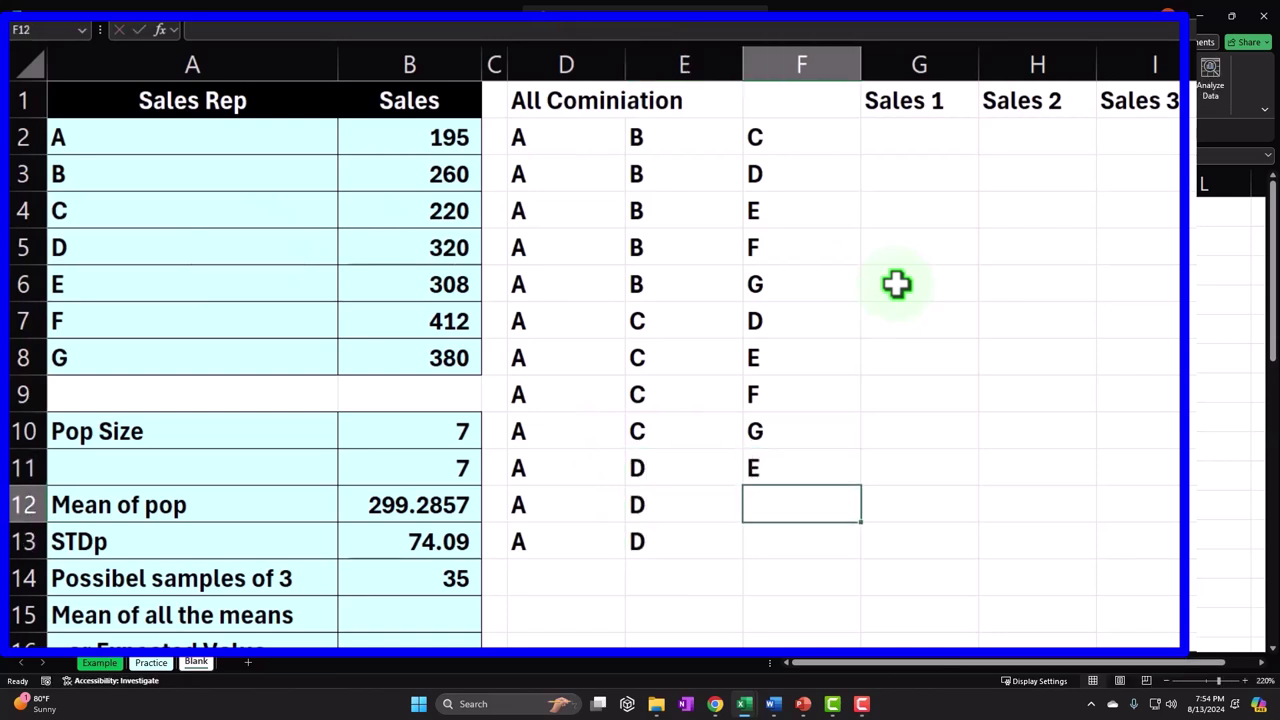
{"action": "key", "text": "Return"}
{"action": "type", "text": "G"}
{"action": "key", "text": "Return"}
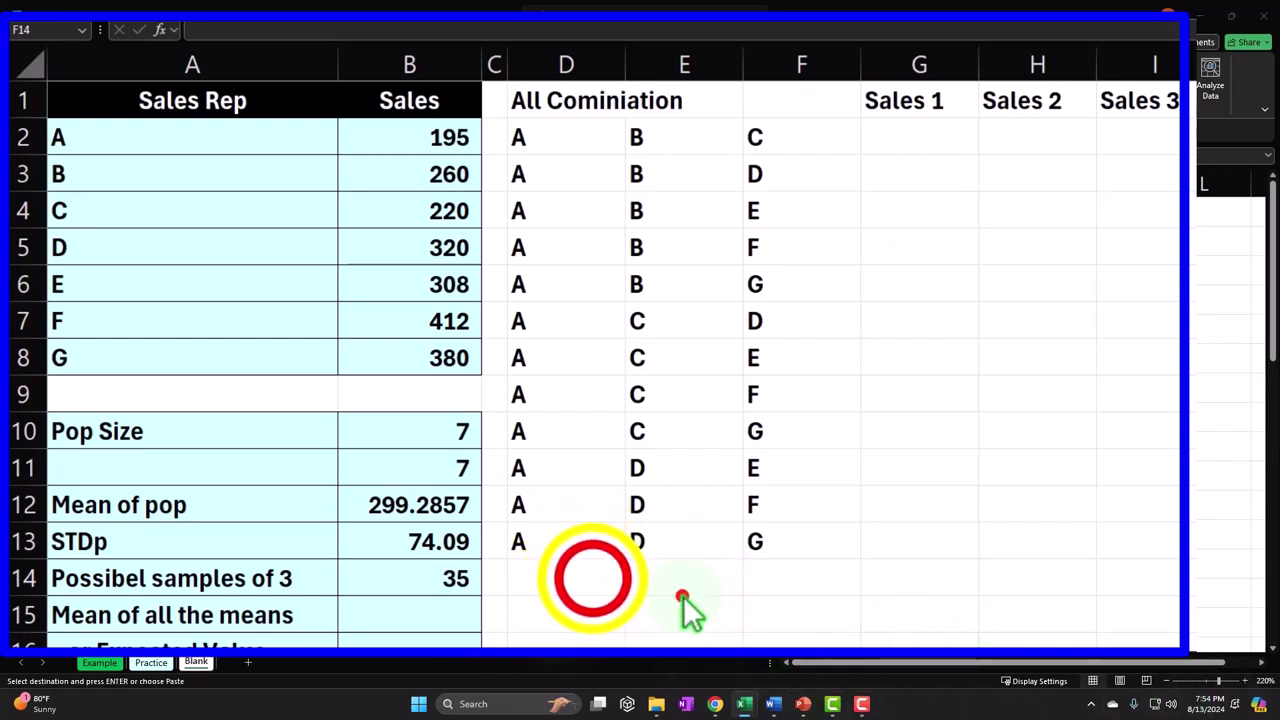
- Paste A into D14:D15, with E in E14:E15 and F, G in F14:F15
{"action": "left_click", "coordinate": [591, 577]}
{"action": "right_click", "coordinate": [591, 577]}
{"action": "left_click", "coordinate": [660, 146]}
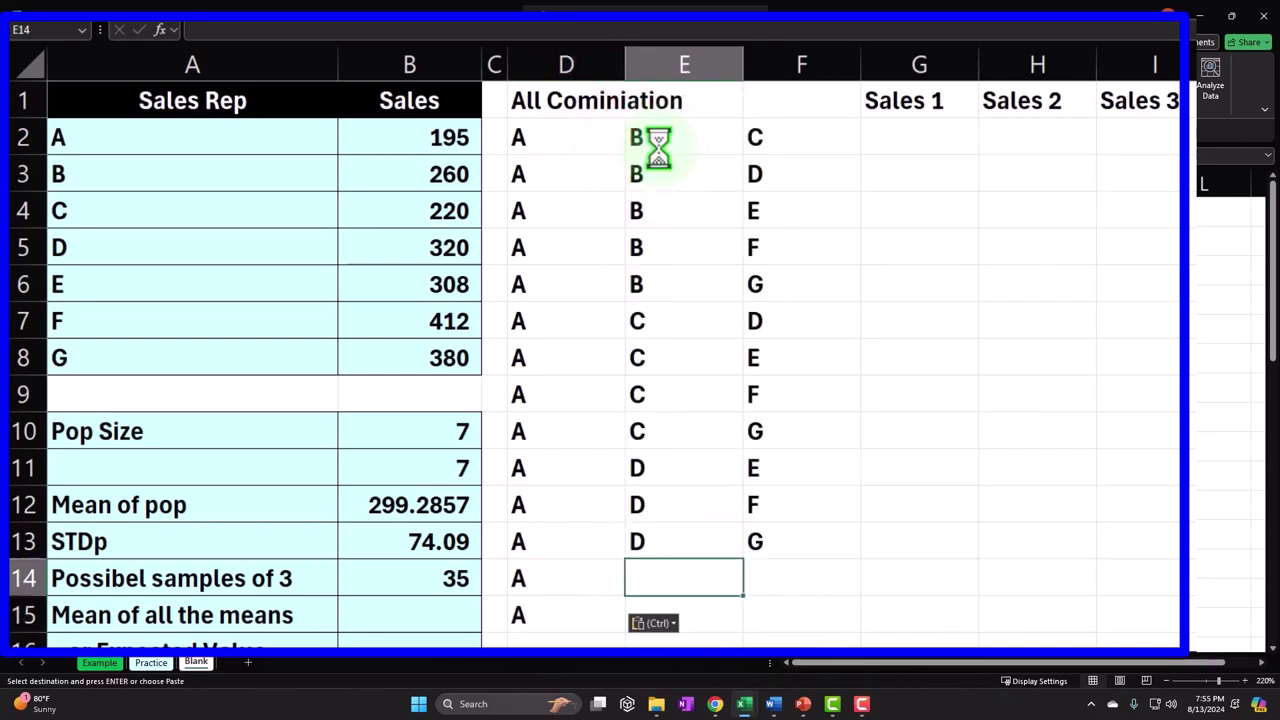
{"action": "key", "text": "Return"}
{"action": "type", "text": "E"}
{"action": "key", "text": "Tab"}
{"action": "key", "text": "Up"}
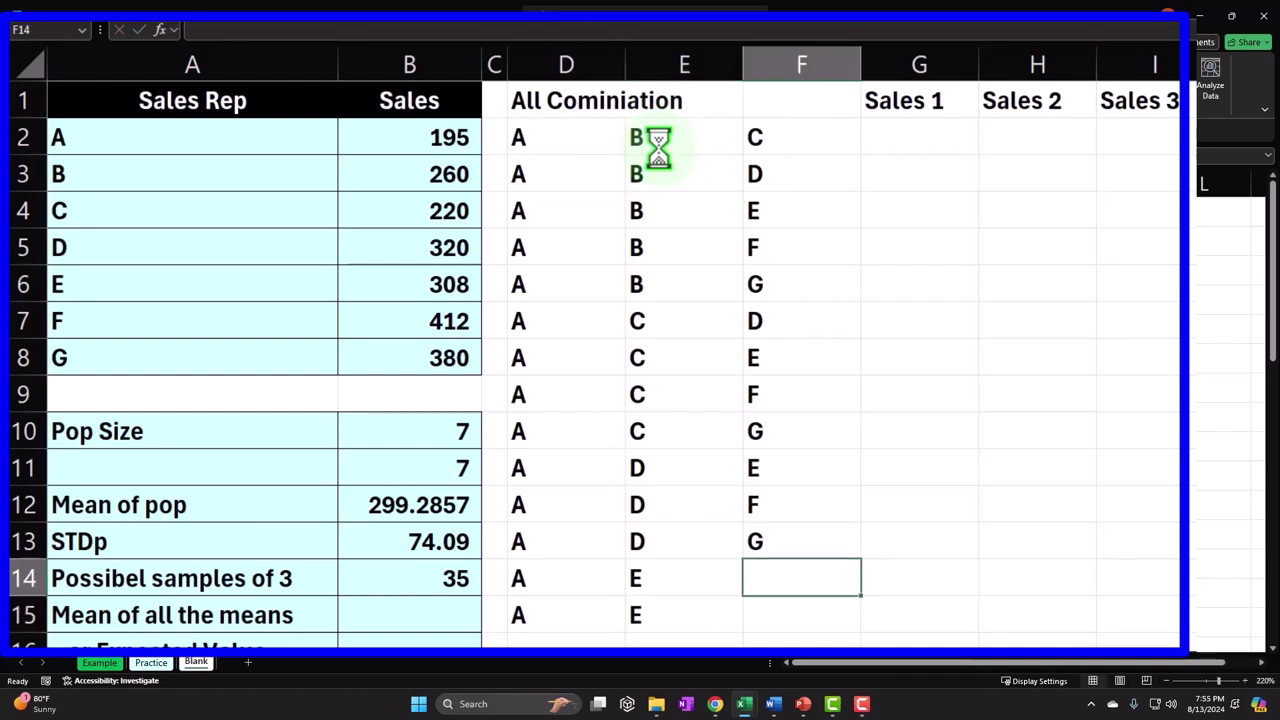
{"action": "type", "text": "F"}
{"action": "key", "text": "Return"}
{"action": "key", "text": "Return"}
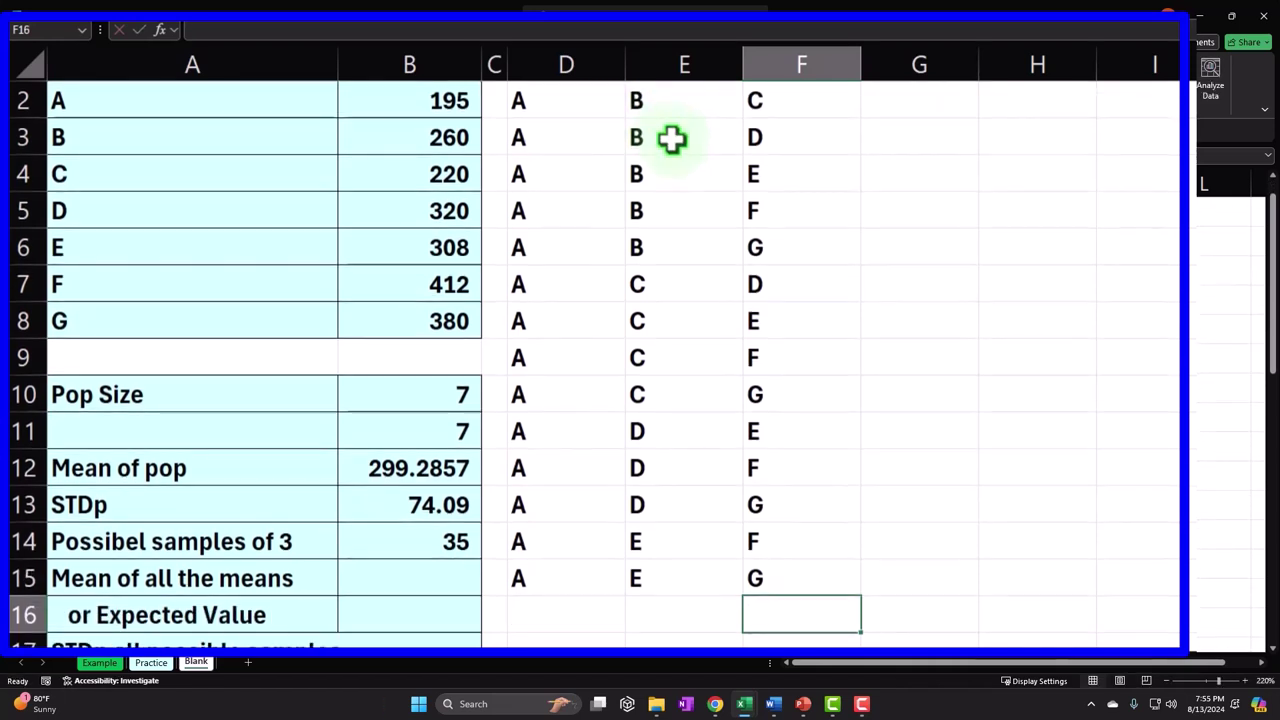
{"action": "key", "text": "Left"}
{"action": "key", "text": "Left"}
- Enter A, F, G in row 16, correcting E16 from G to F
{"action": "type", "text": "A"}
{"action": "key", "text": "Tab"}
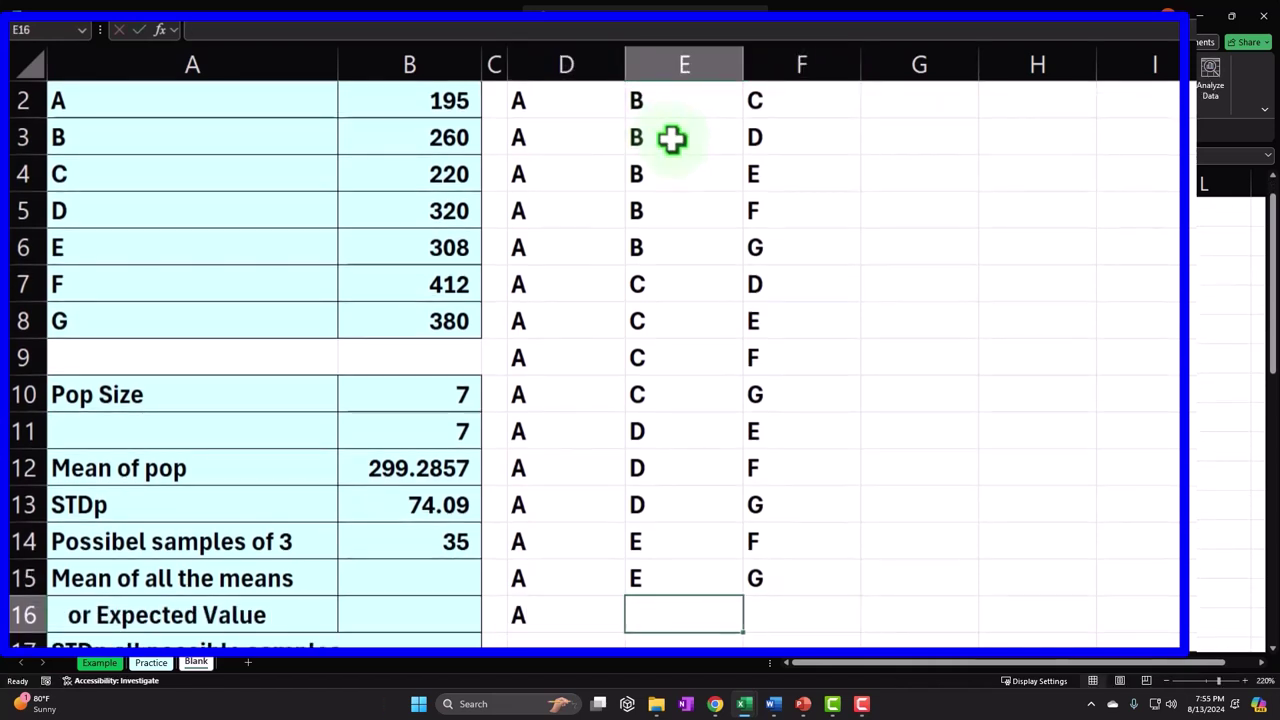
{"action": "type", "text": "G"}
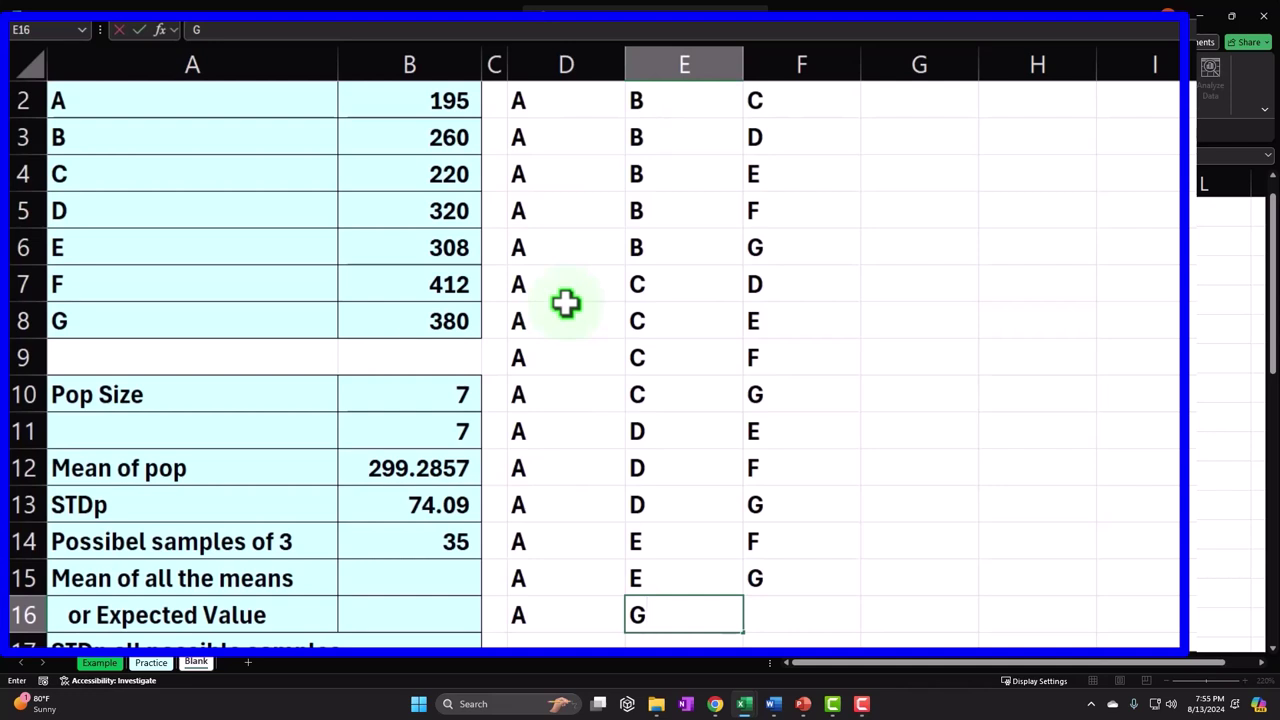
{"action": "key", "text": "ctrl+Return"}
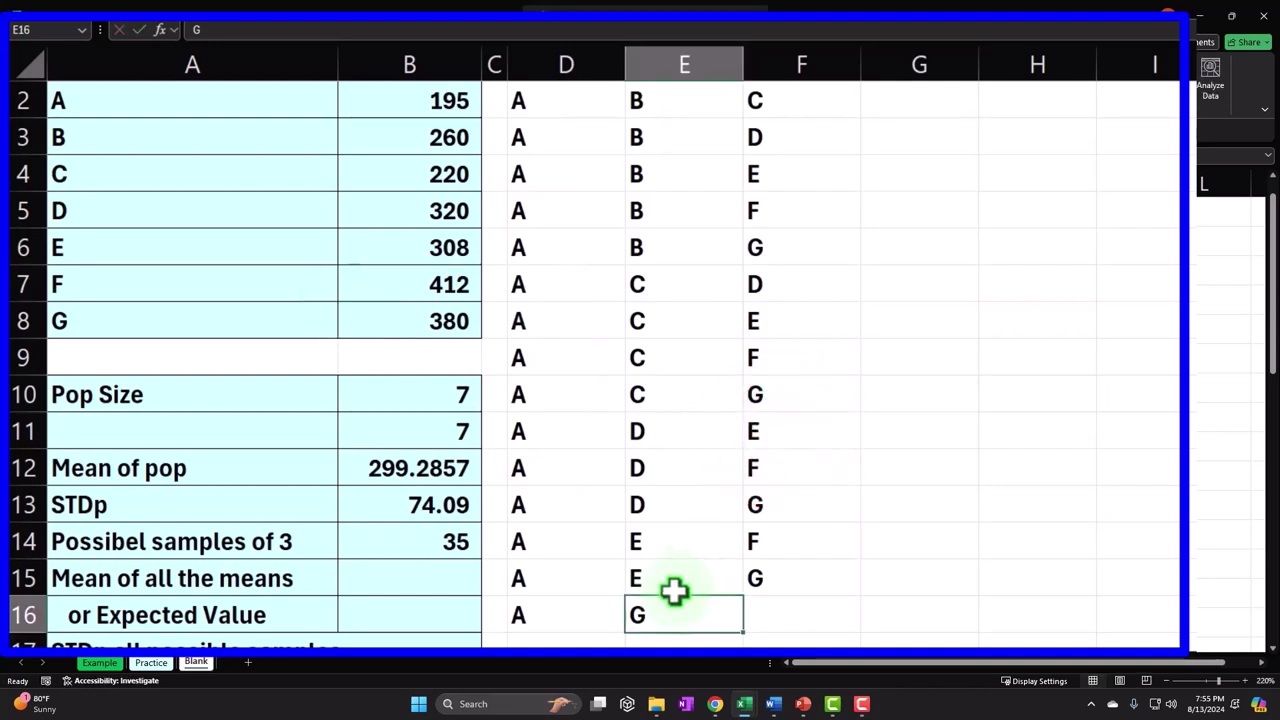
{"action": "left_click", "coordinate": [1040, 354]}
{"action": "left_click", "coordinate": [666, 605]}
{"action": "type", "text": "F"}
{"action": "key", "text": "Return"}
{"action": "key", "text": "Up"}
{"action": "key", "text": "Right"}
{"action": "type", "text": "G"}
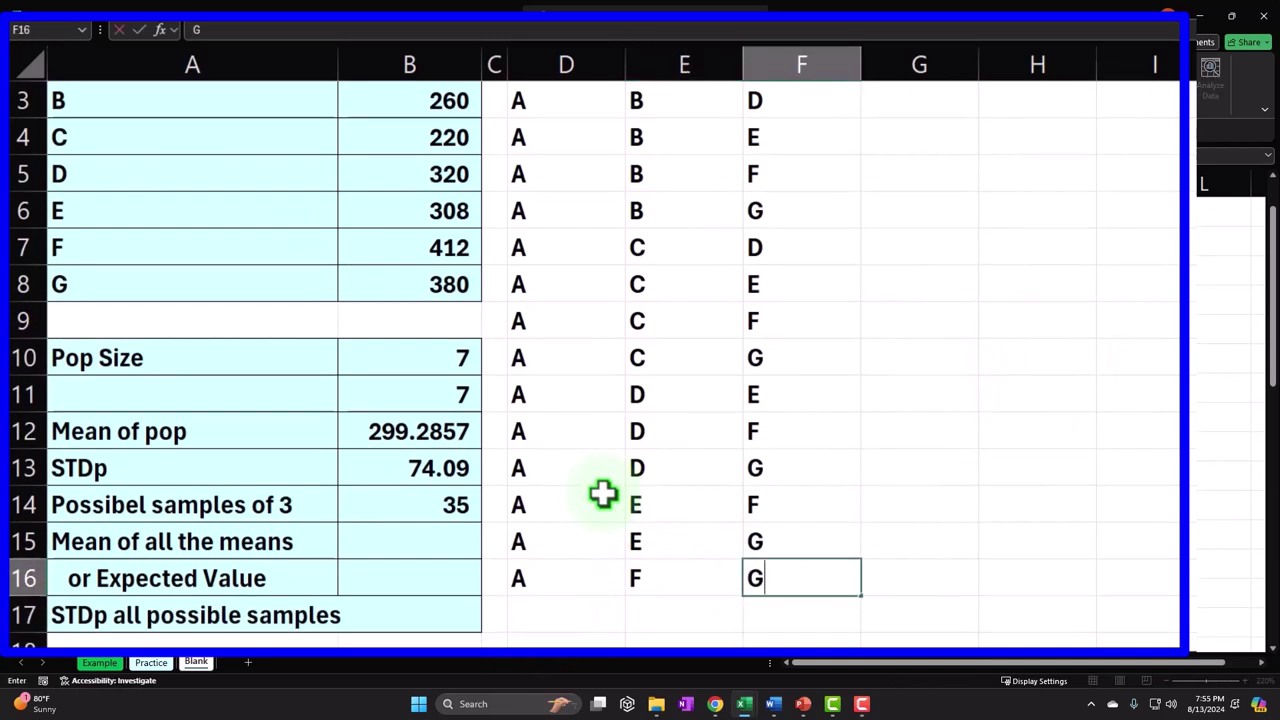
{"action": "key", "text": "Return"}
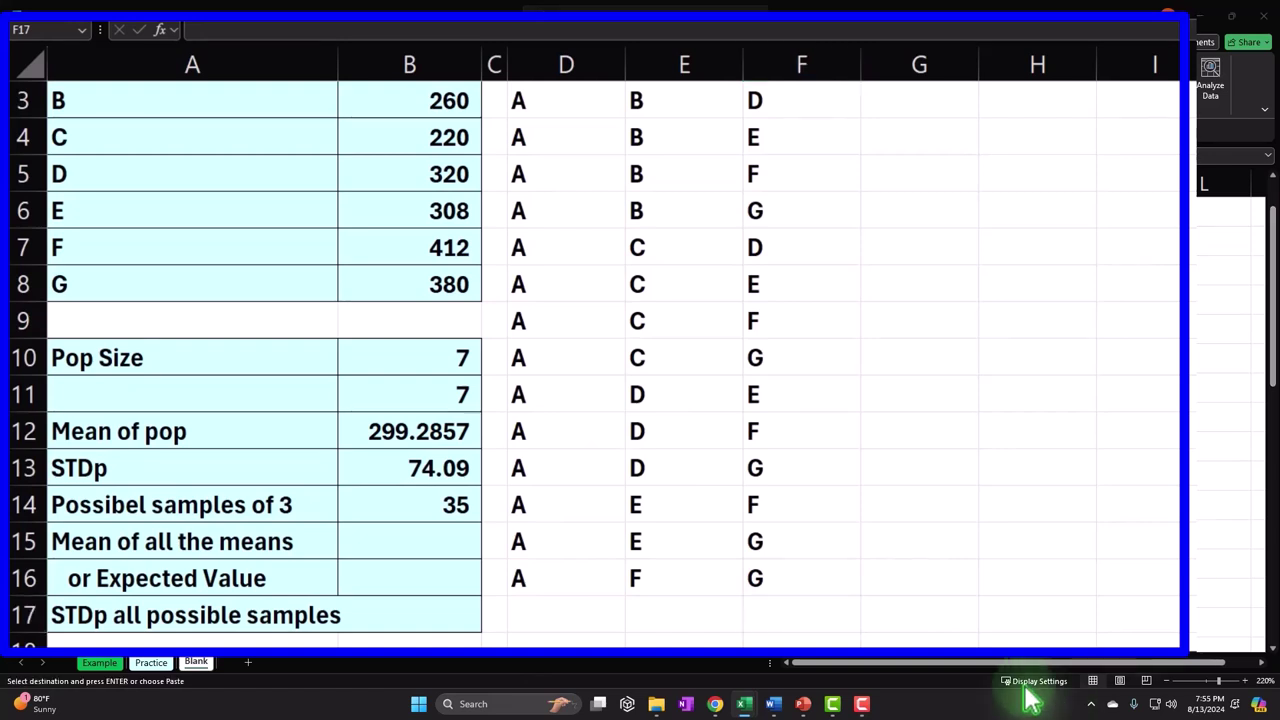
- Paste B into D17:D20 and enter C as the second letter in E17:E20
{"action": "left_click", "coordinate": [562, 603]}
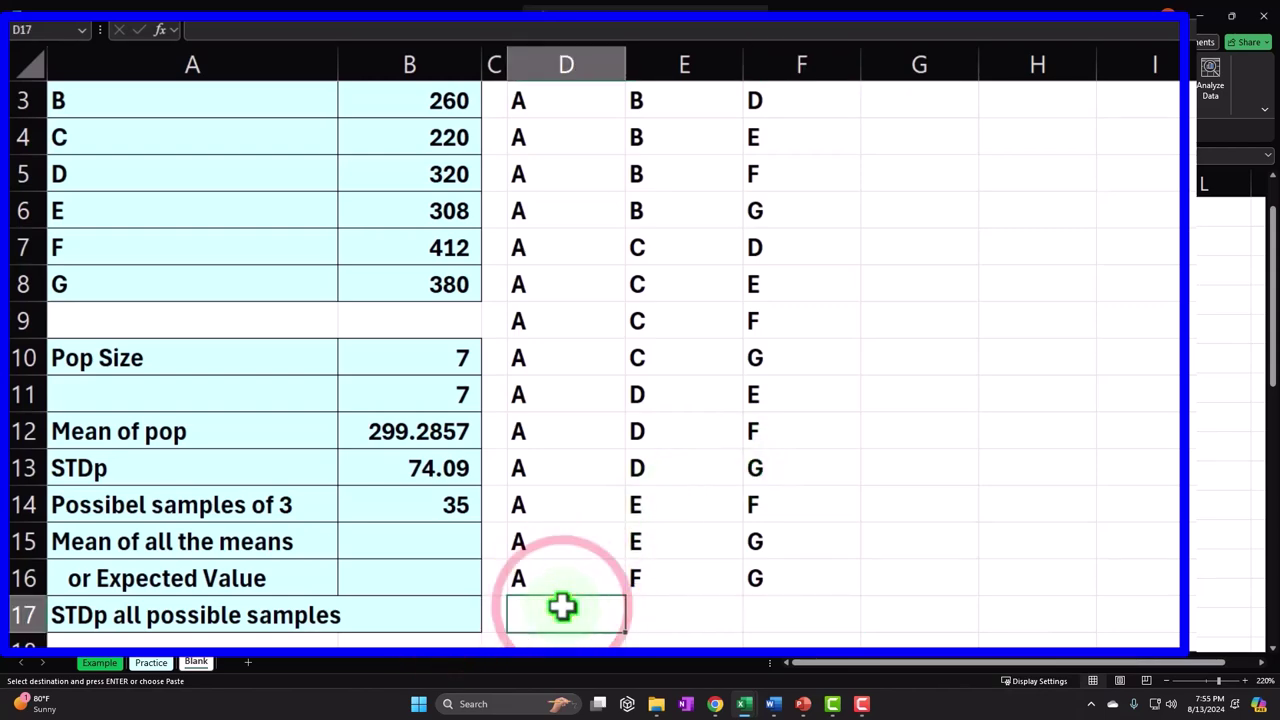
{"action": "right_click", "coordinate": [562, 605]}
{"action": "left_click", "coordinate": [630, 177]}
{"action": "scroll", "coordinate": [655, 327], "scroll_direction": "down", "scroll_amount": 2}
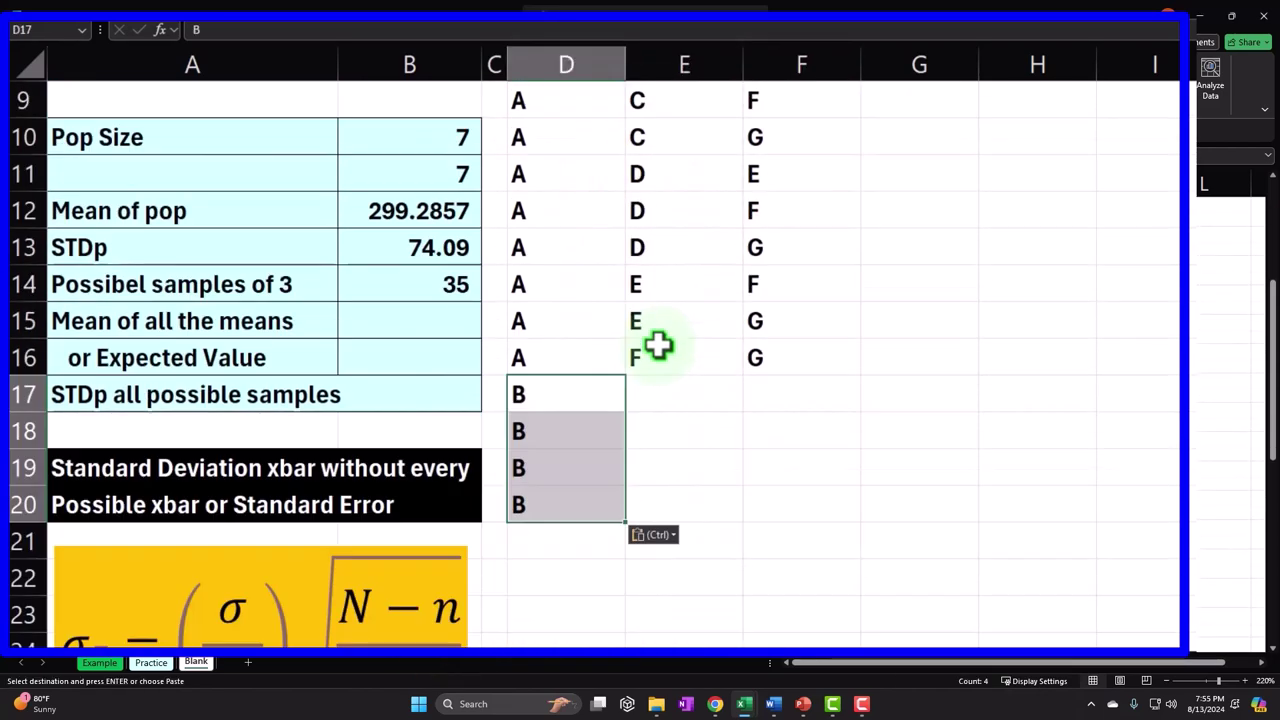
{"action": "scroll", "coordinate": [657, 346], "scroll_direction": "up", "scroll_amount": 3}
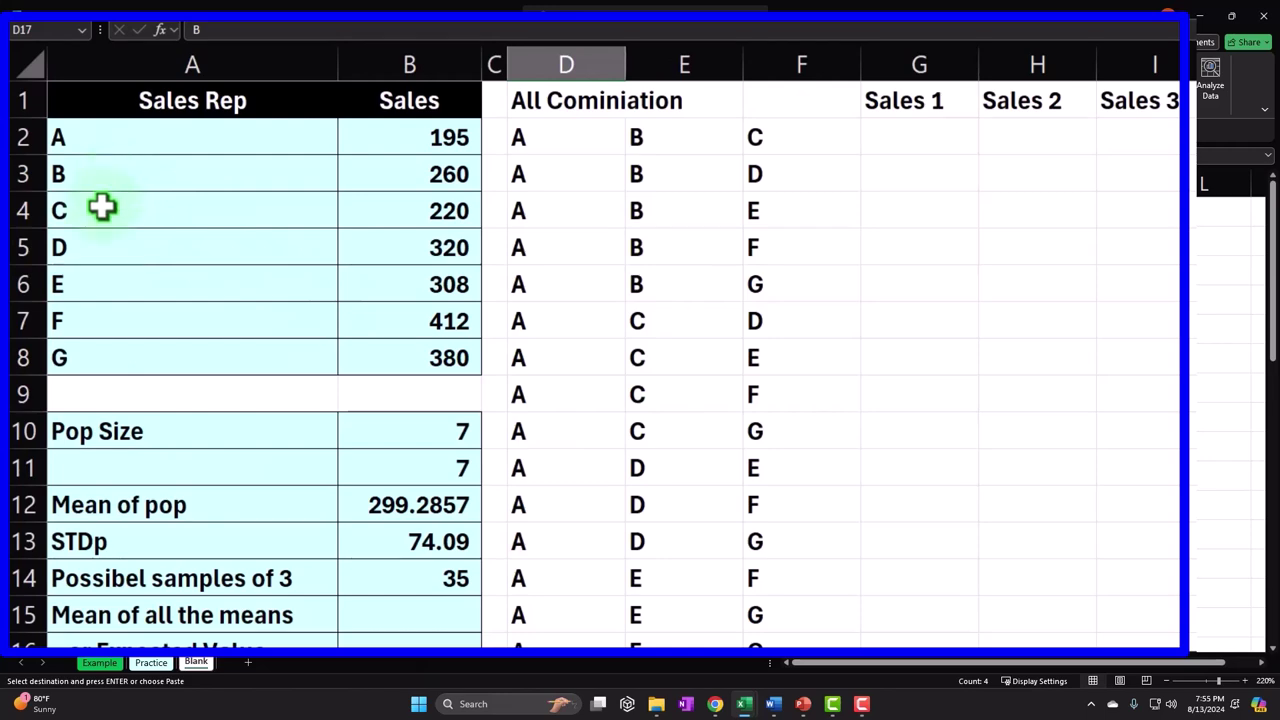
{"action": "left_click", "coordinate": [949, 409]}
{"action": "scroll", "coordinate": [949, 411], "scroll_direction": "down", "scroll_amount": 3}
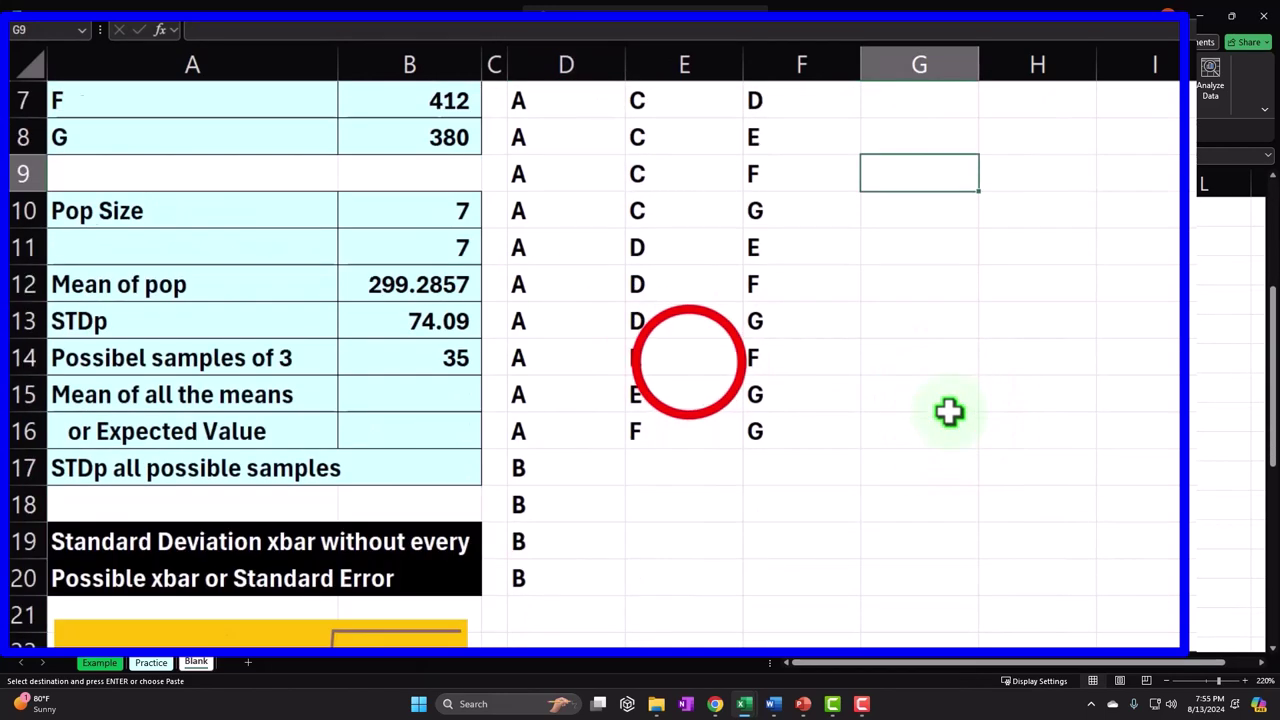
{"action": "left_click", "coordinate": [695, 370]}
{"action": "type", "text": "C"}
{"action": "key", "text": "Return"}
{"action": "type", "text": "C"}
{"action": "key", "text": "Return"}
{"action": "type", "text": "C"}
{"action": "key", "text": "Return"}
{"action": "type", "text": "C"}
{"action": "key", "text": "Return"}
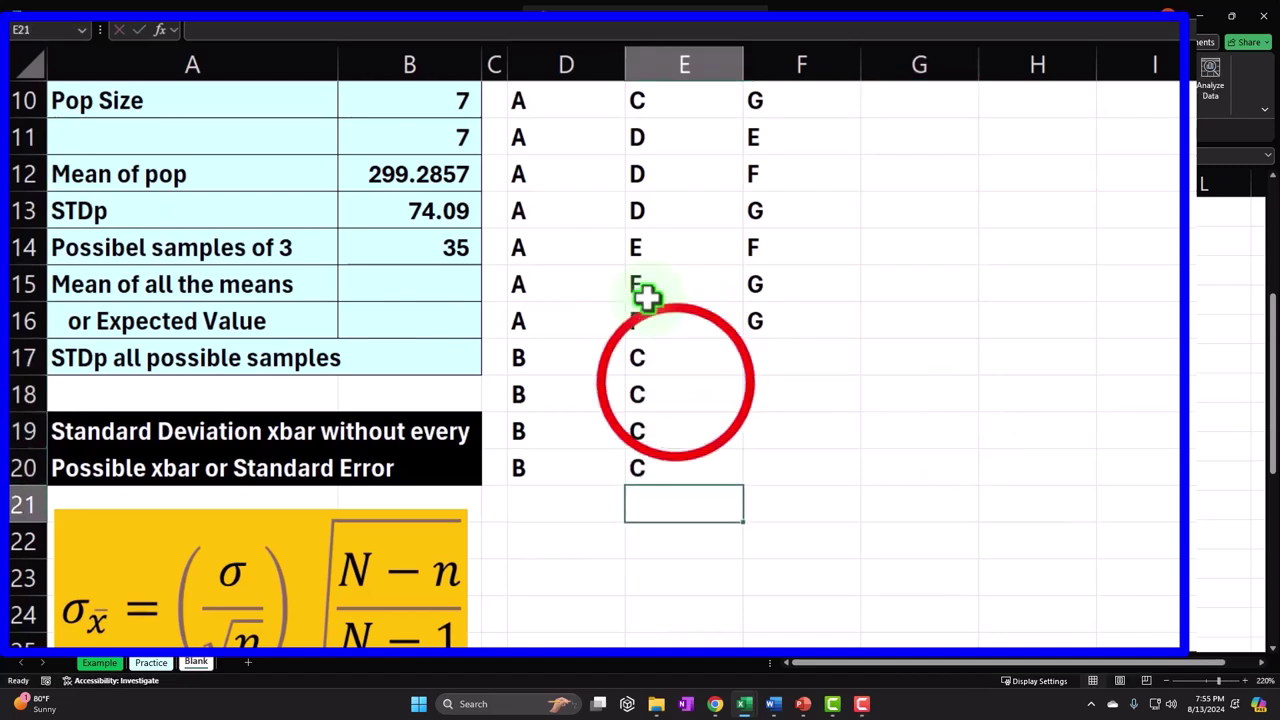
- Enter third letters D, E, F, G in F17:F20
{"action": "left_click", "coordinate": [694, 380]}
{"action": "left_click", "coordinate": [809, 360]}
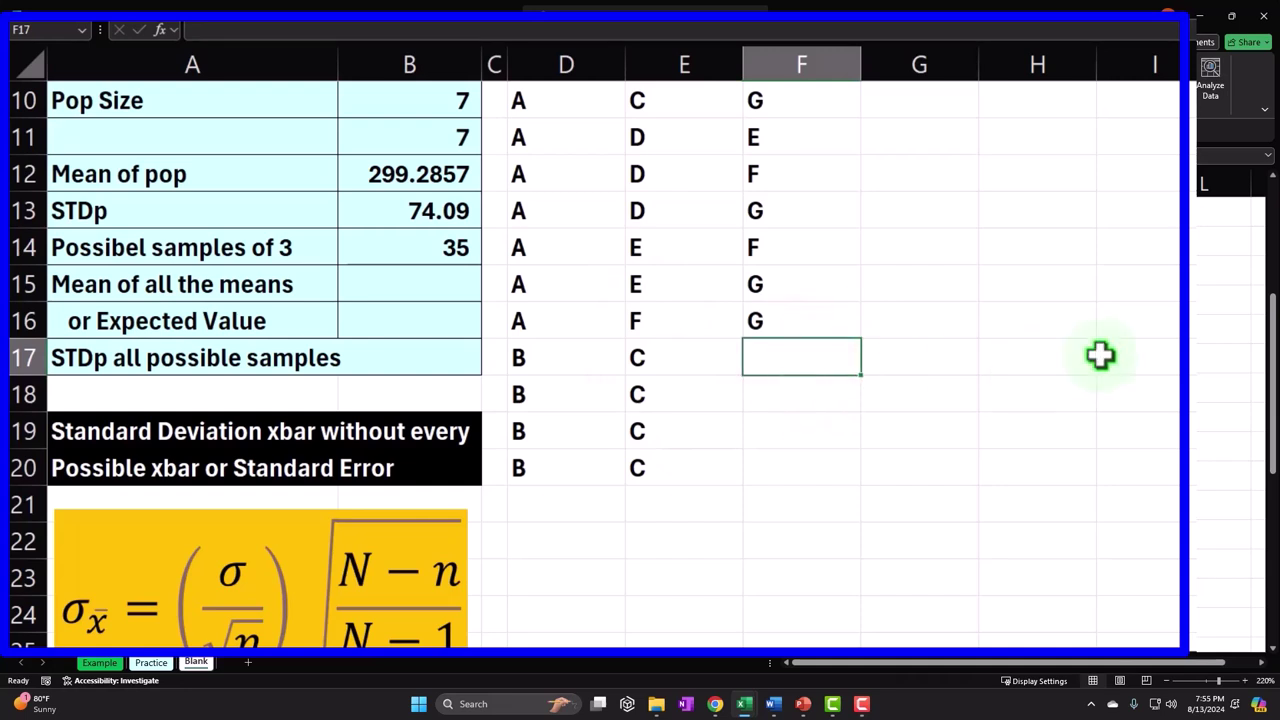
{"action": "left_click", "coordinate": [903, 329]}
{"action": "type", "text": "D"}
{"action": "key", "text": "Return"}
{"action": "type", "text": "E"}
{"action": "key", "text": "Return"}
{"action": "type", "text": "F"}
{"action": "key", "text": "Return"}
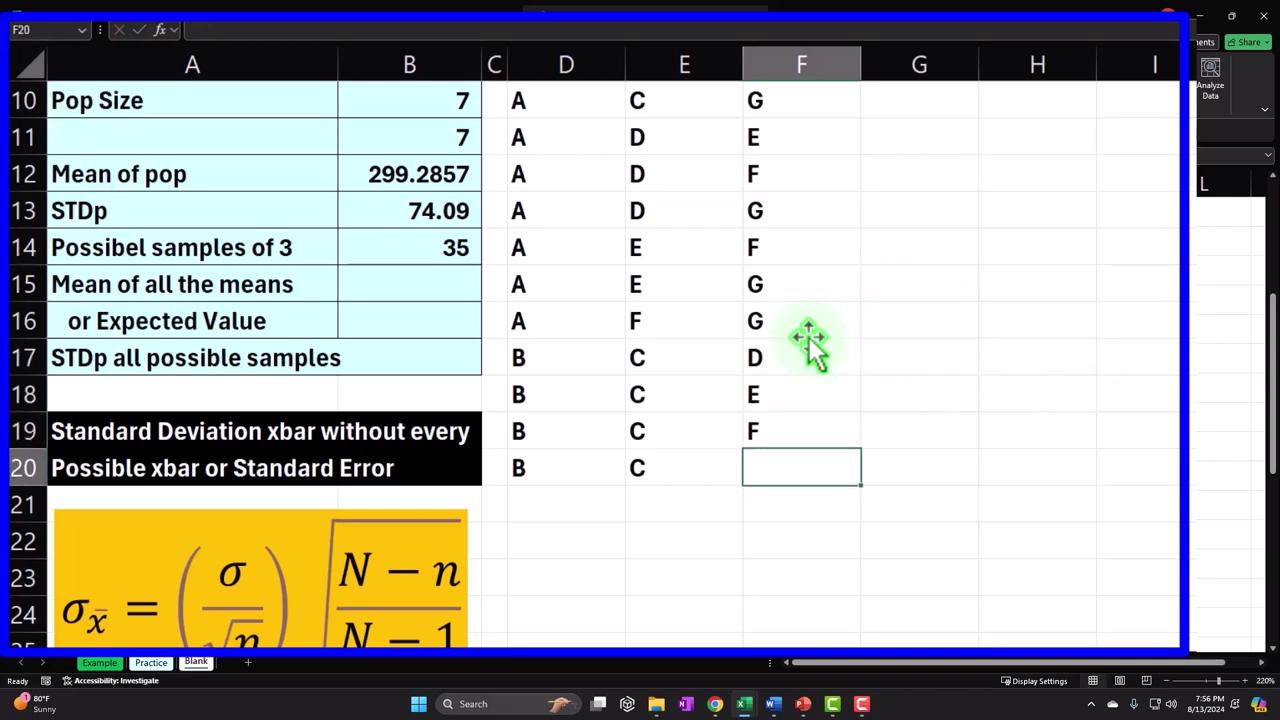
{"action": "type", "text": "G"}
{"action": "key", "text": "Return"}
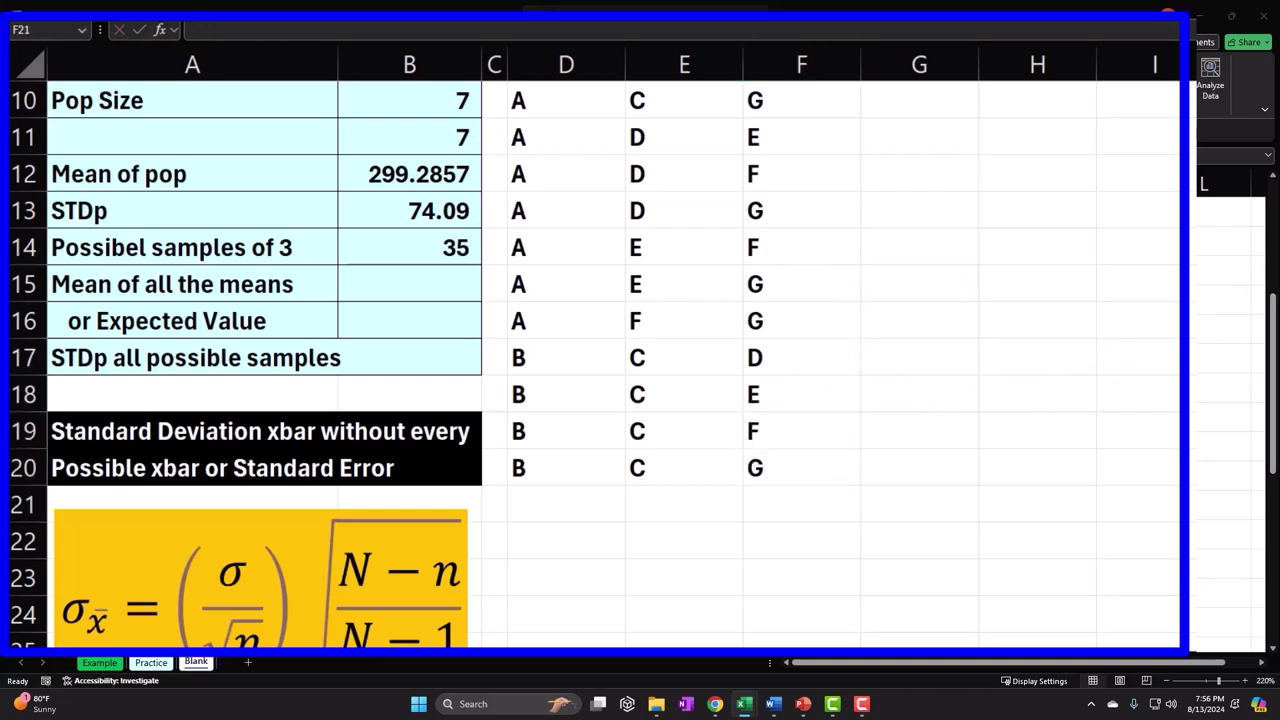
- Paste B into D21:D23 and enter D as the second letter in E21:E23
{"action": "key", "text": "ctrl+c"}
{"action": "right_click", "coordinate": [543, 503]}
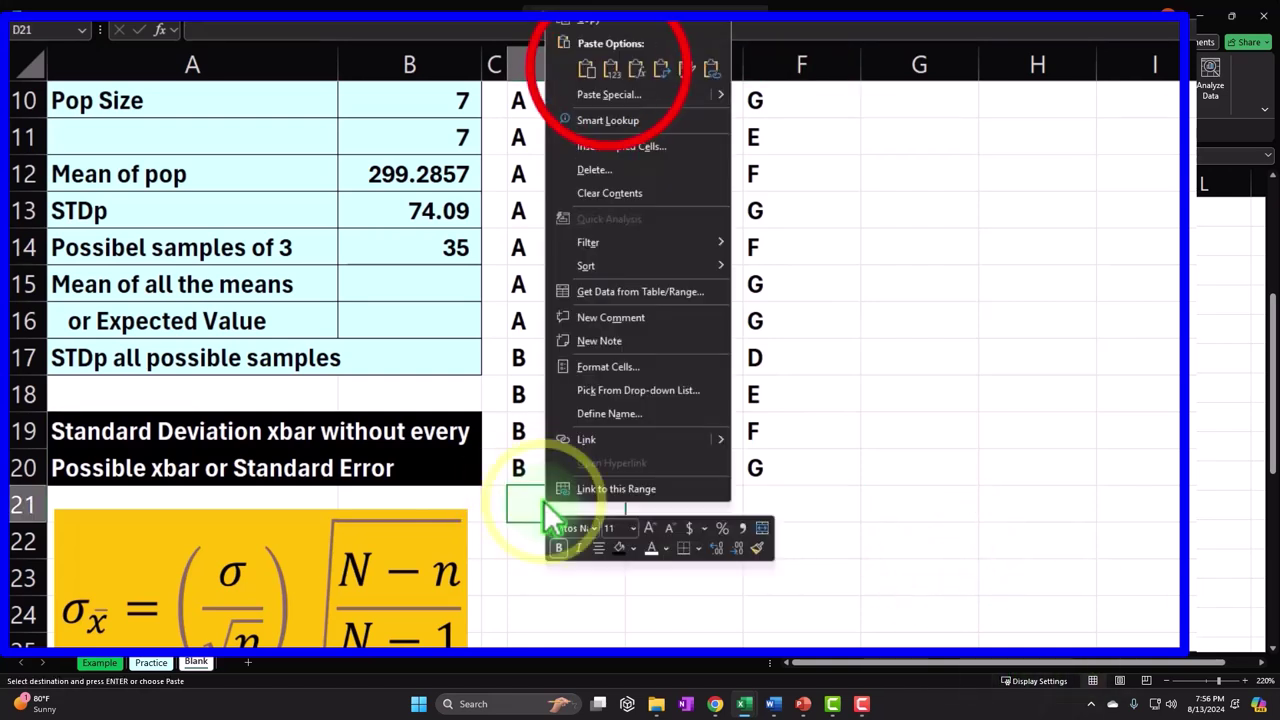
{"action": "left_click", "coordinate": [587, 68]}
{"action": "left_click", "coordinate": [654, 496]}
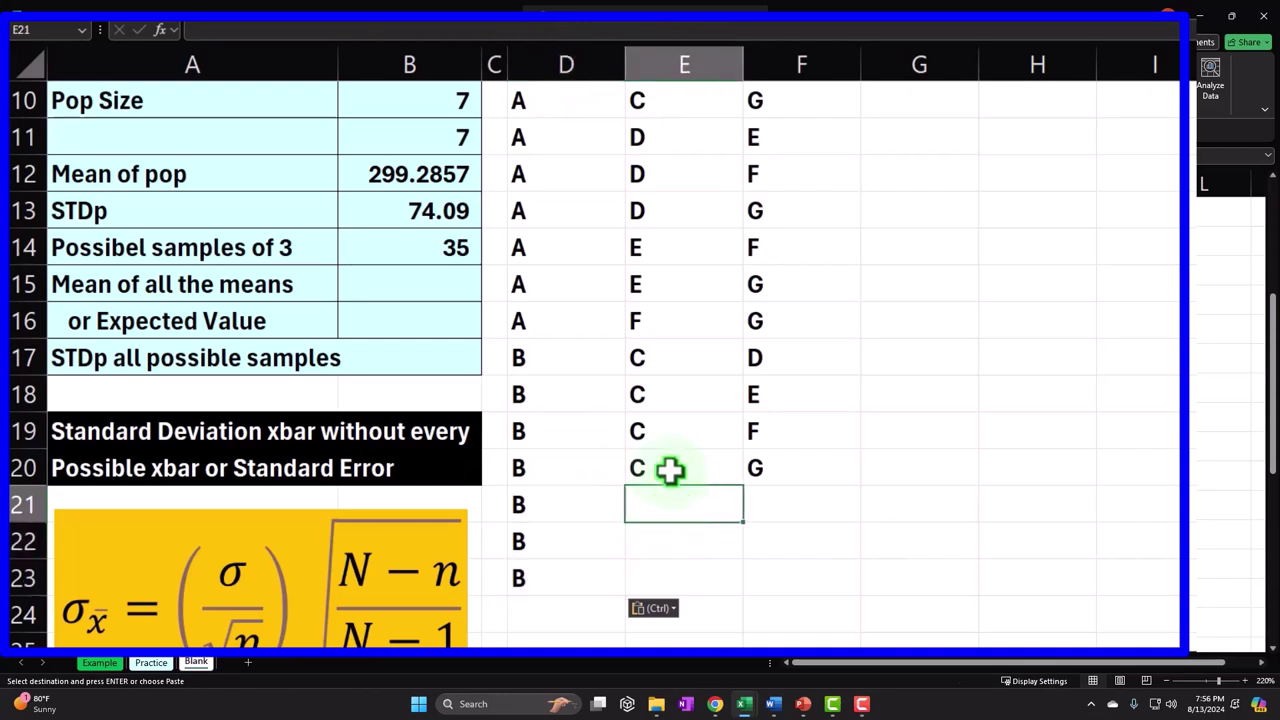
{"action": "type", "text": "D"}
{"action": "key", "text": "Return"}
{"action": "type", "text": "D"}
{"action": "key", "text": "Return"}
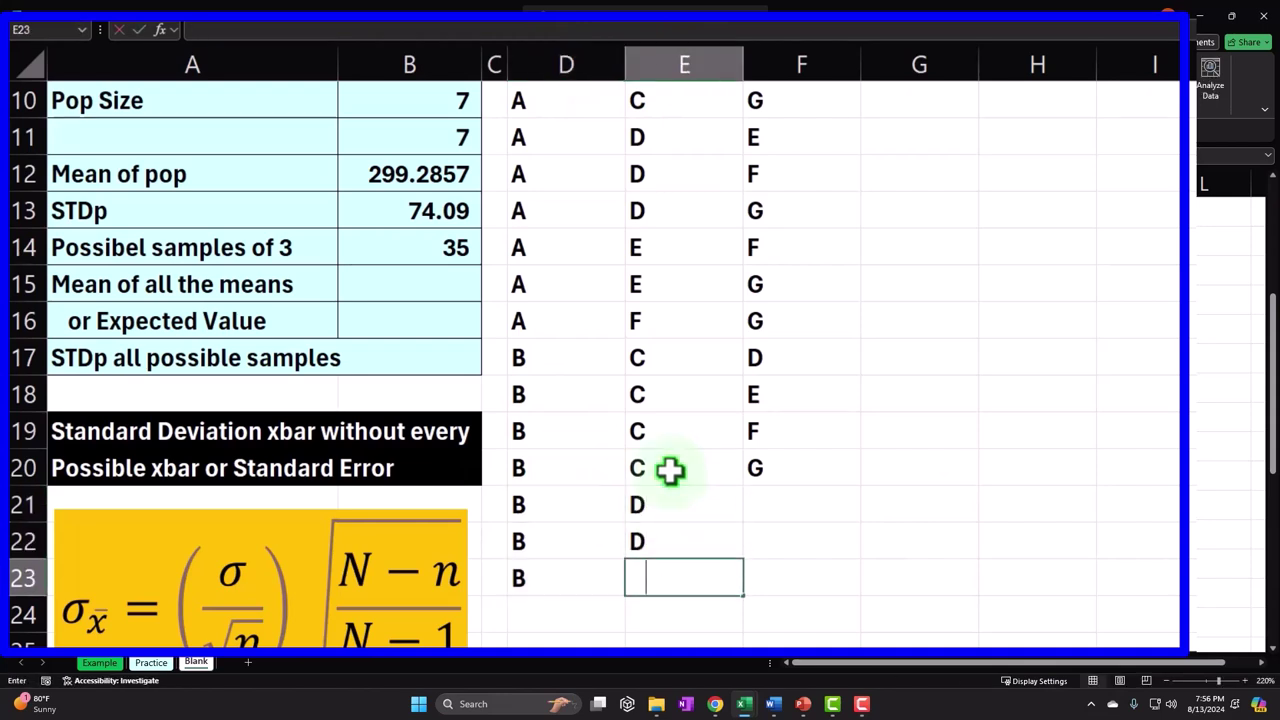
{"action": "type", "text": "D"}
{"action": "key", "text": "Return"}
- Enter third letters E, F, G in F21:F23
{"action": "key", "text": "Right"}
{"action": "key", "text": "Up"}
{"action": "key", "text": "Up"}
{"action": "key", "text": "Up"}
{"action": "type", "text": "E"}
{"action": "key", "text": "Return"}
{"action": "type", "text": "F"}
{"action": "key", "text": "Return"}
{"action": "type", "text": "G"}
{"action": "key", "text": "Return"}
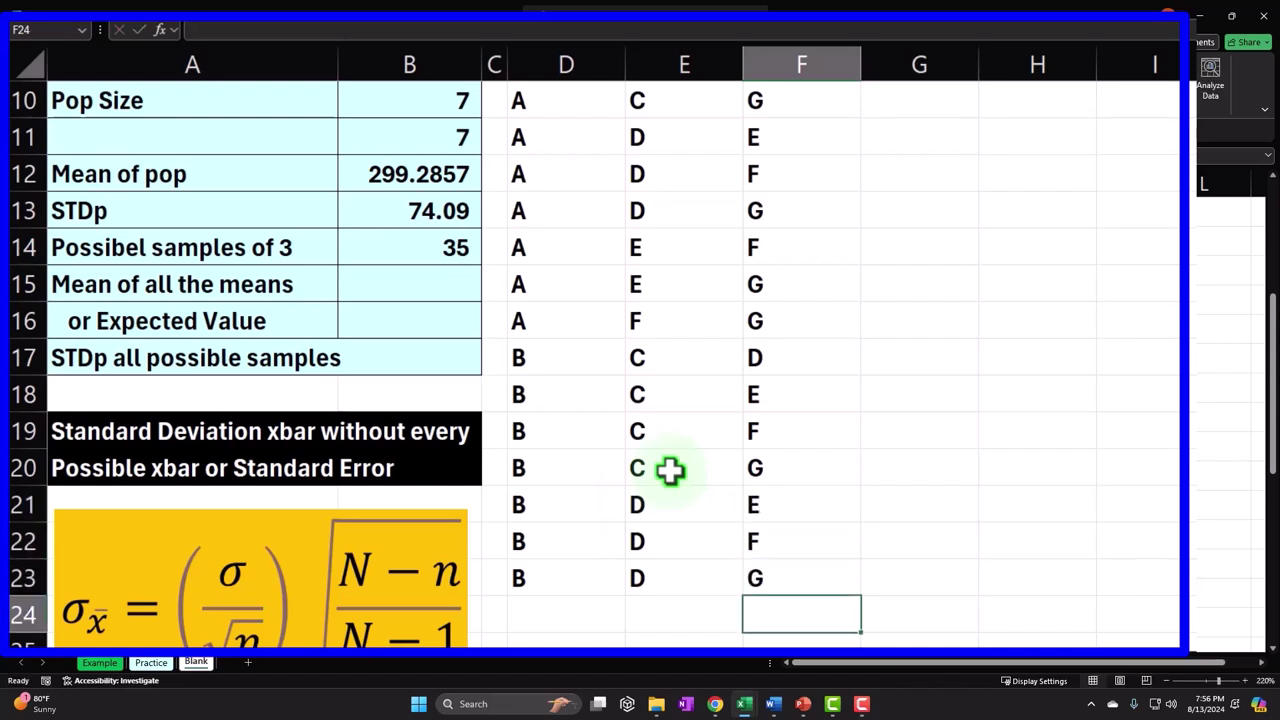
- Fill rows 24–25 with the combinations B-E-F and B-E-G, copying B from D21:D22
{"action": "left_click_drag", "start_coordinate": [569, 503], "coordinate": [568, 522]}
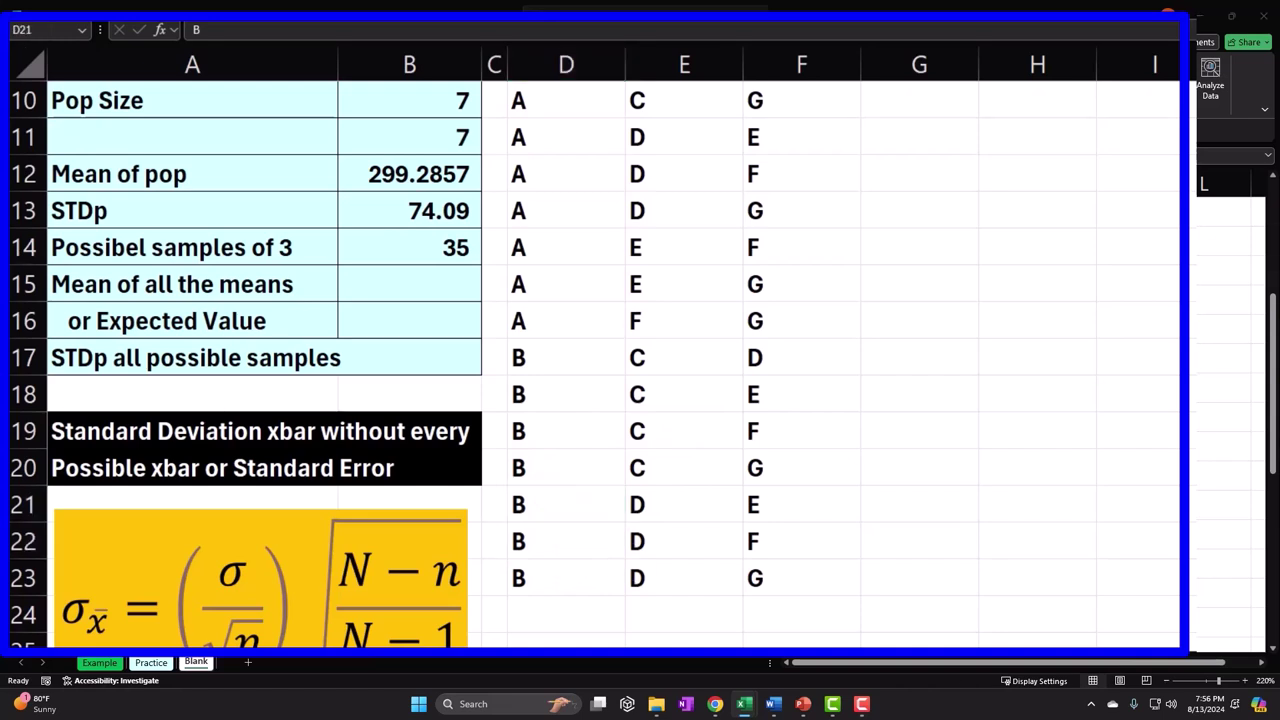
{"action": "key", "text": "ctrl+c"}
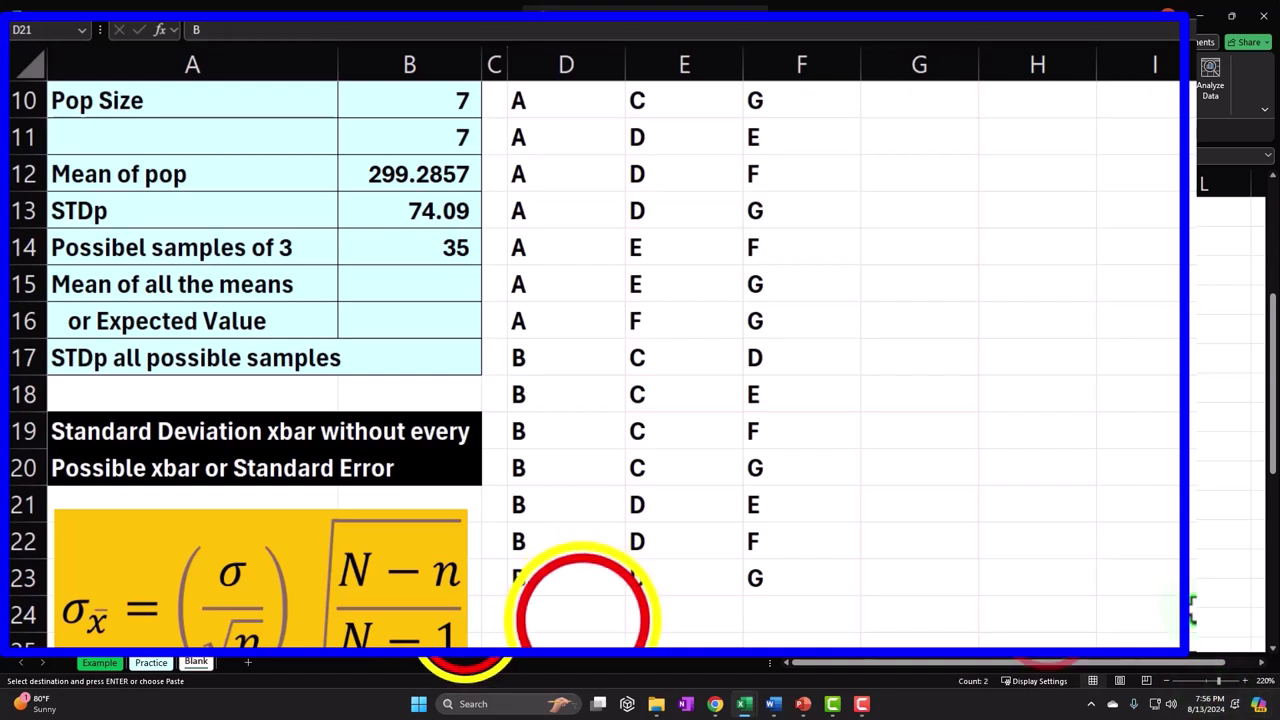
{"action": "right_click", "coordinate": [583, 615]}
{"action": "left_click", "coordinate": [627, 188]}
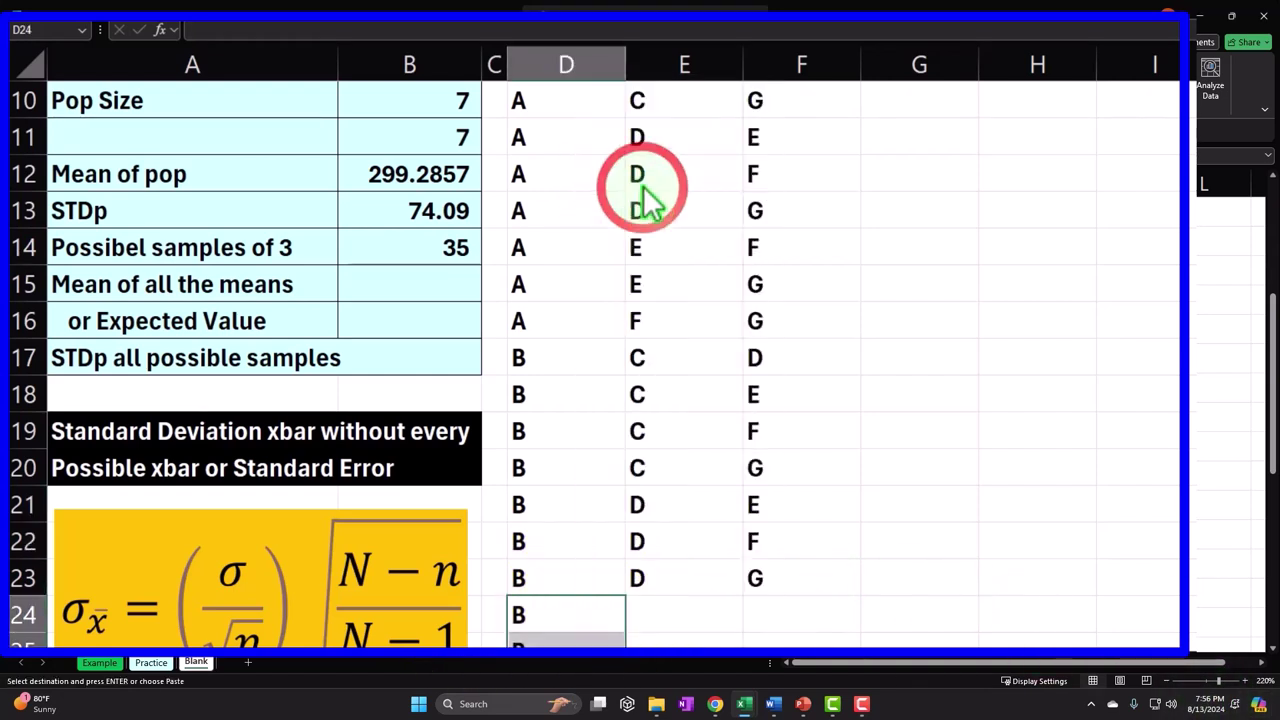
{"action": "key", "text": "Right"}
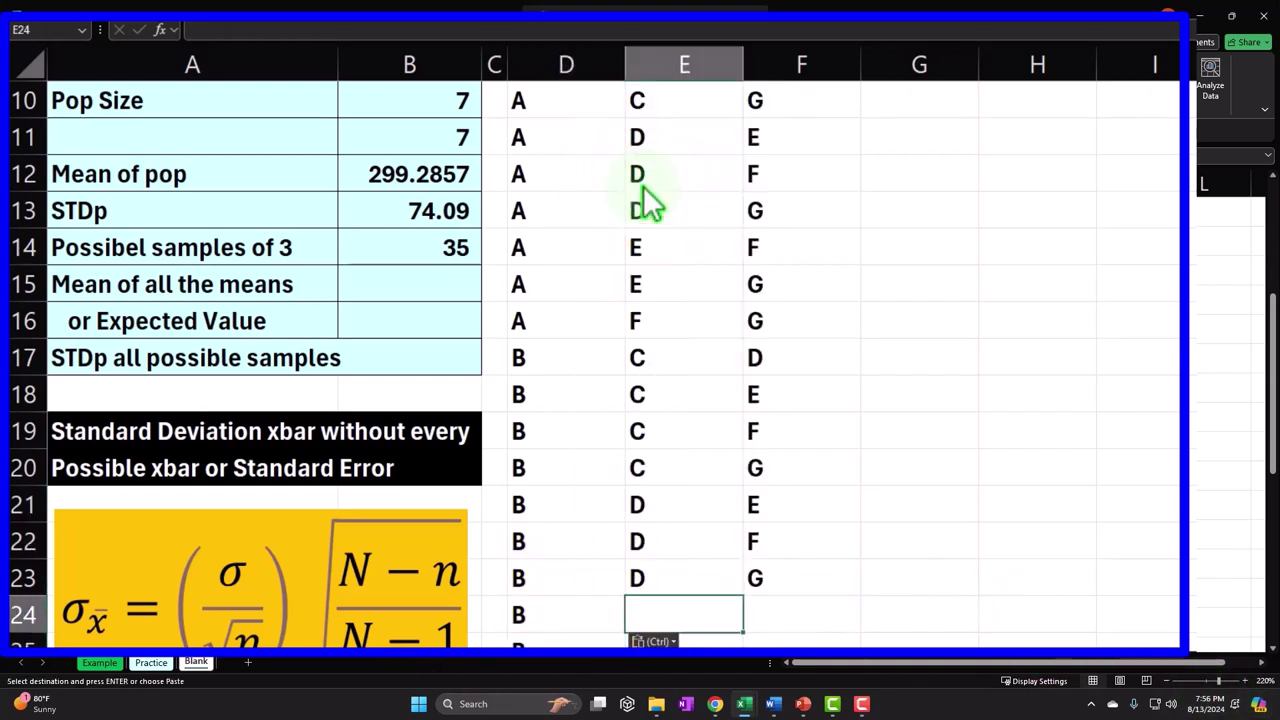
{"action": "type", "text": "E"}
{"action": "key", "text": "Return"}
{"action": "type", "text": "E"}
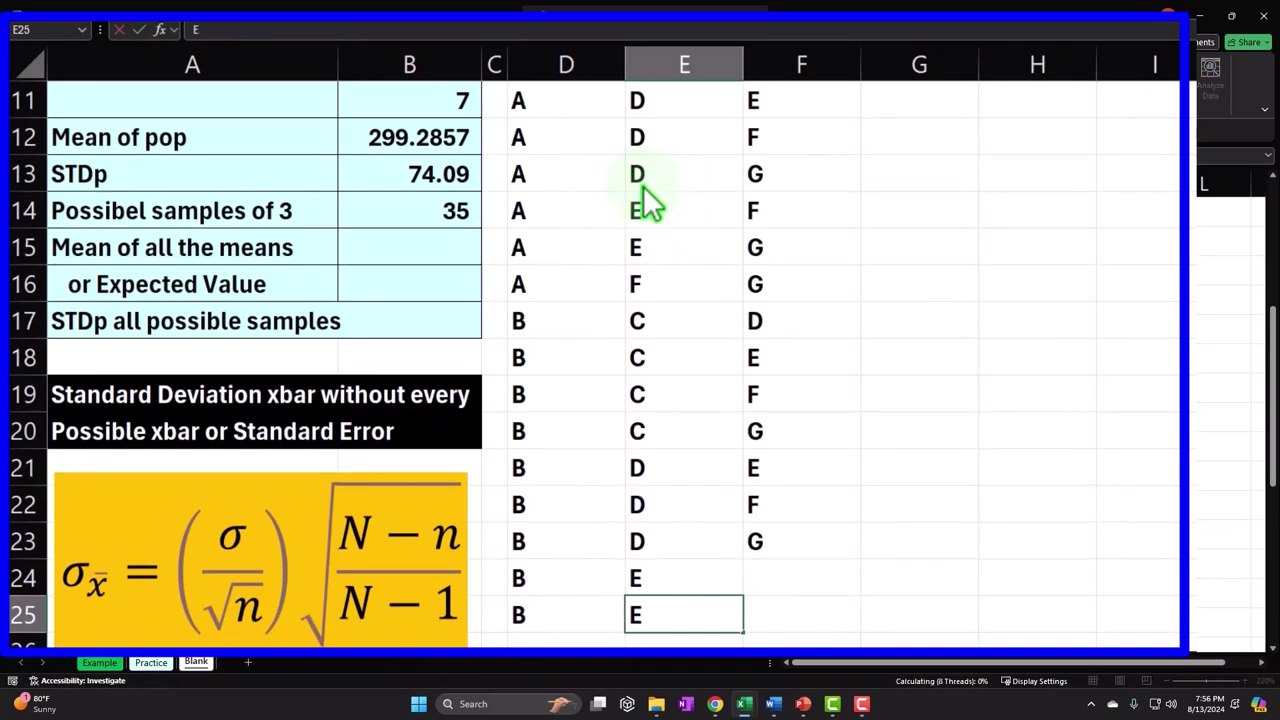
{"action": "key", "text": "Return"}
{"action": "key", "text": "Right"}
{"action": "key", "text": "Up"}
{"action": "key", "text": "Up"}
{"action": "key", "text": "Return"}
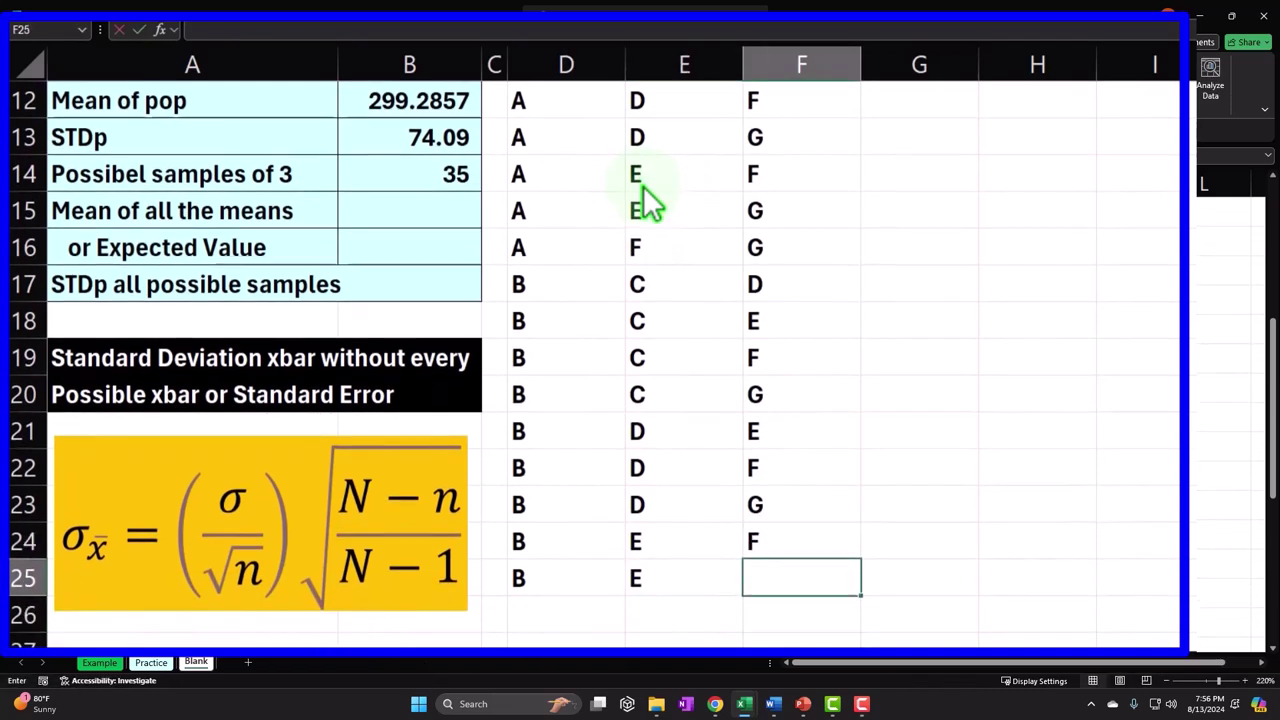
{"action": "key", "text": "Return"}
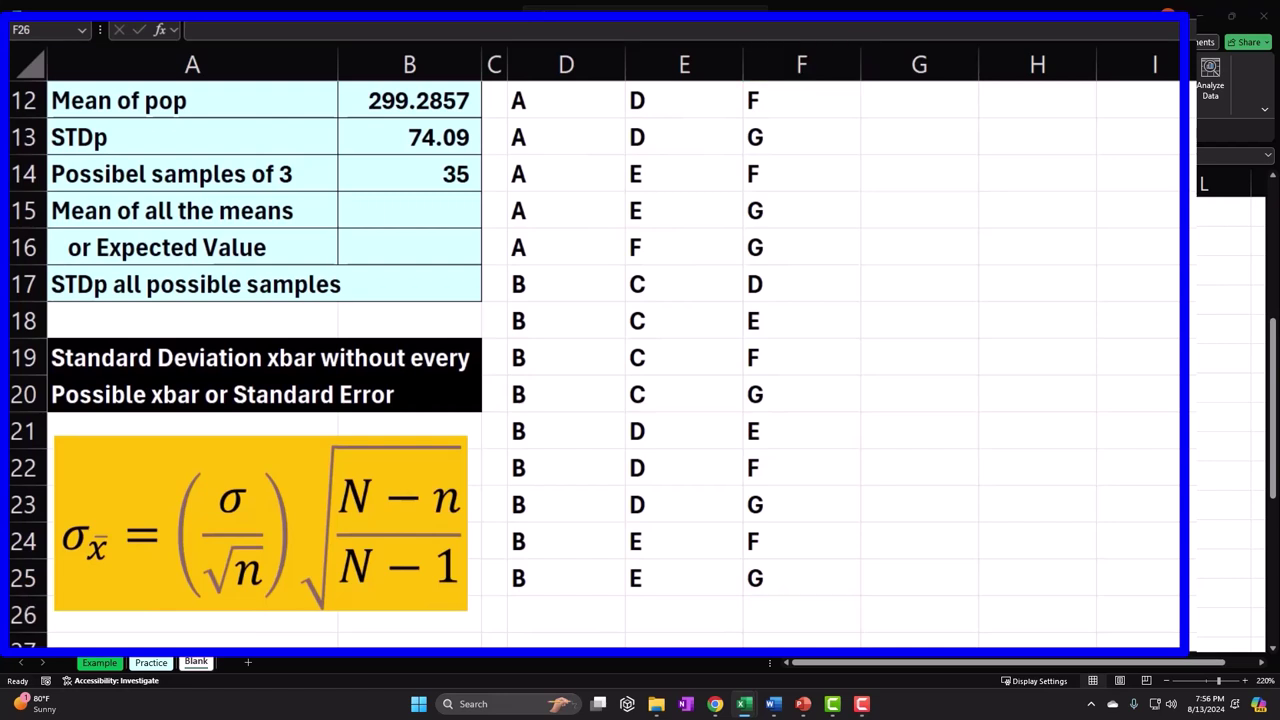
- Fill row 26 with the combination B-F-G
{"action": "key", "text": "ctrl+c"}
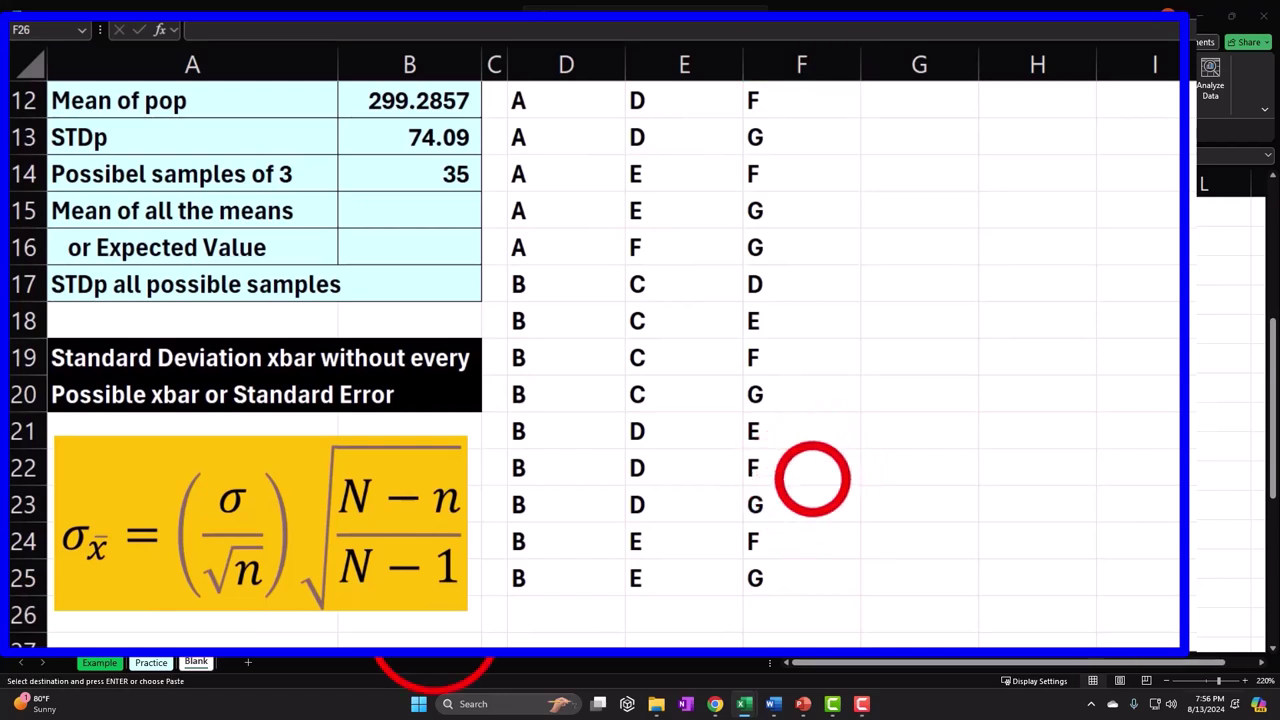
{"action": "right_click", "coordinate": [544, 620]}
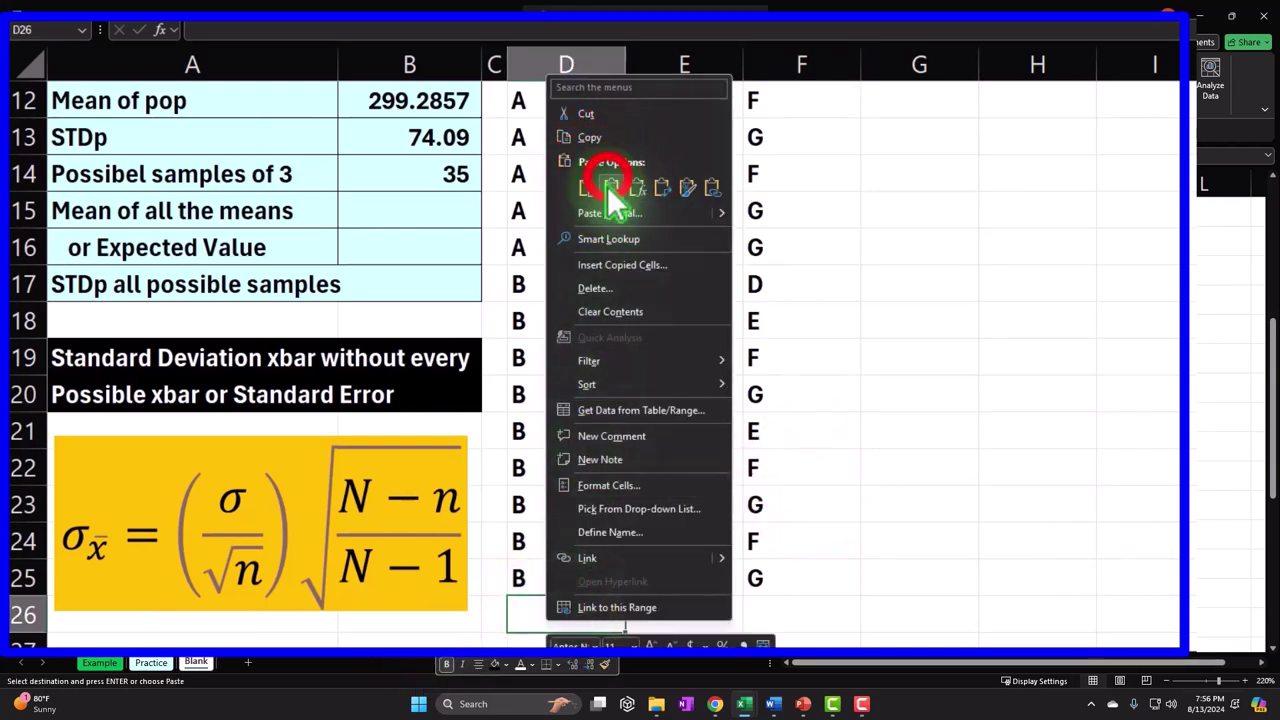
{"action": "left_click", "coordinate": [608, 180]}
{"action": "key", "text": "Tab"}
{"action": "type", "text": "F"}
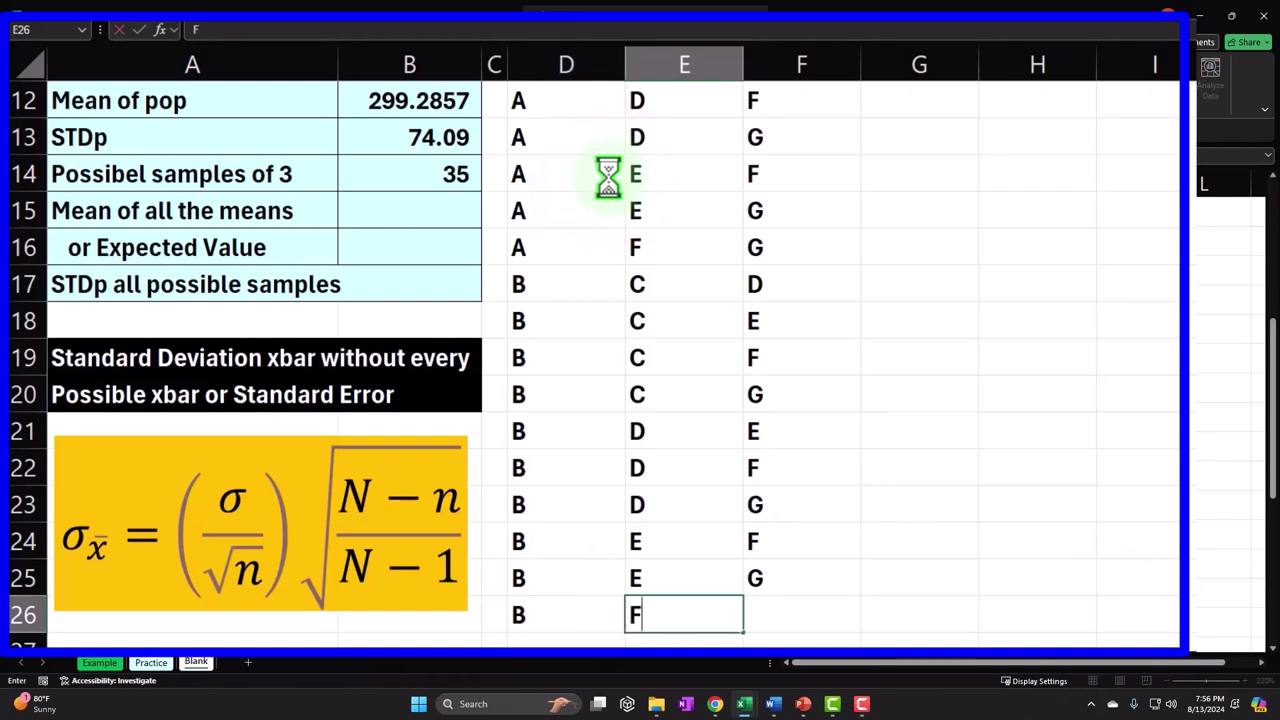
{"action": "key", "text": "Tab"}
{"action": "type", "text": "G"}
{"action": "key", "text": "Return"}
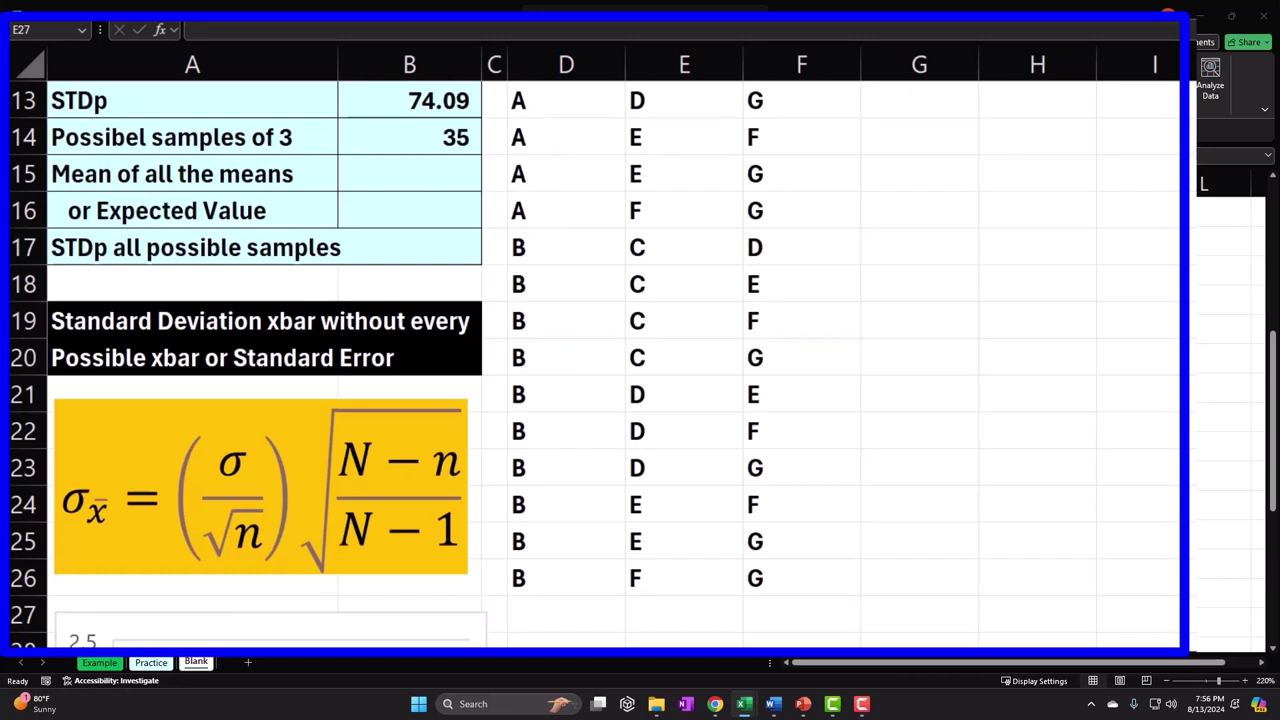
{"action": "left_click", "coordinate": [1075, 500]}
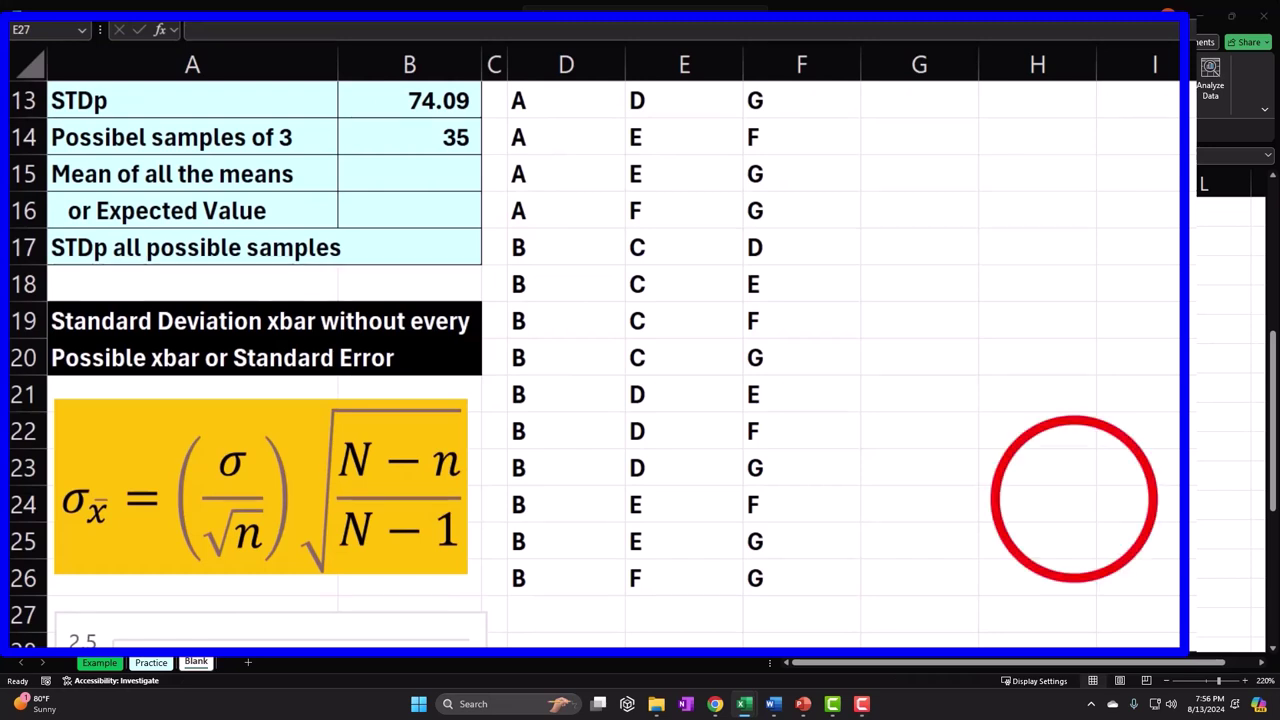
- Fill rows 27–29 with C-D-E, C-D-F and C-D-G, pasting C into column D
{"action": "left_click", "coordinate": [562, 600]}
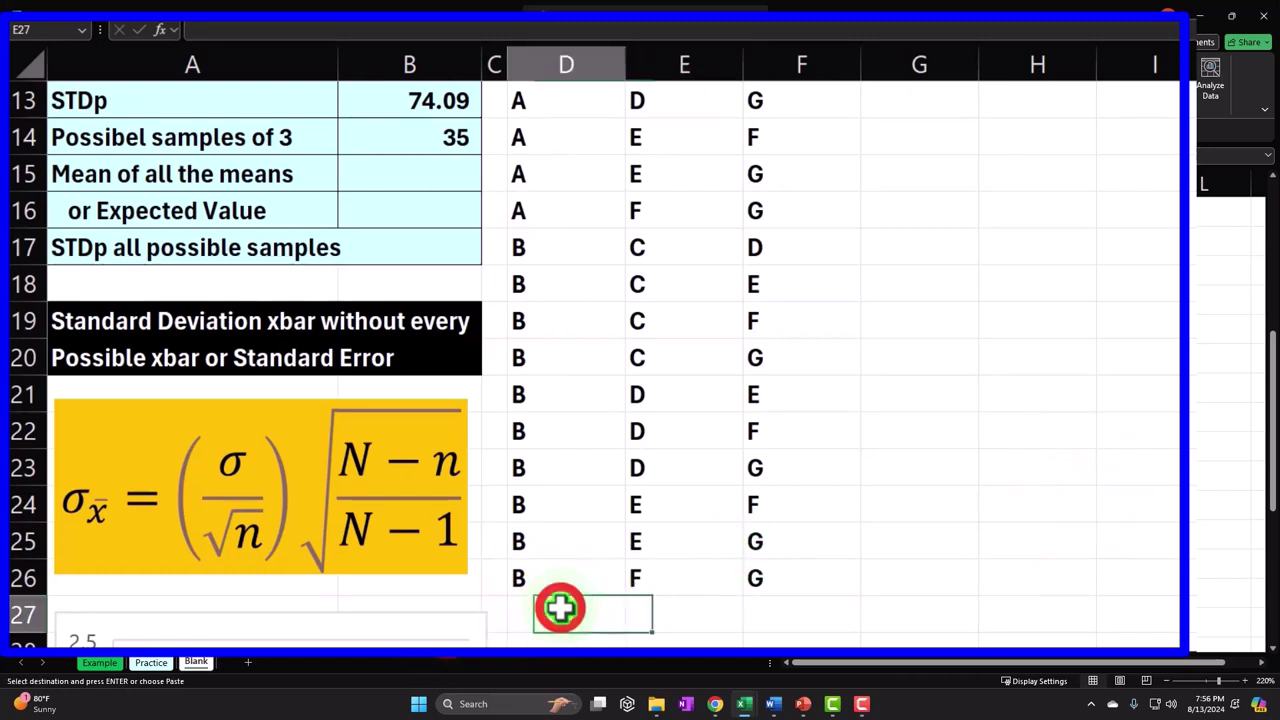
{"action": "right_click", "coordinate": [560, 608]}
{"action": "left_click", "coordinate": [629, 175]}
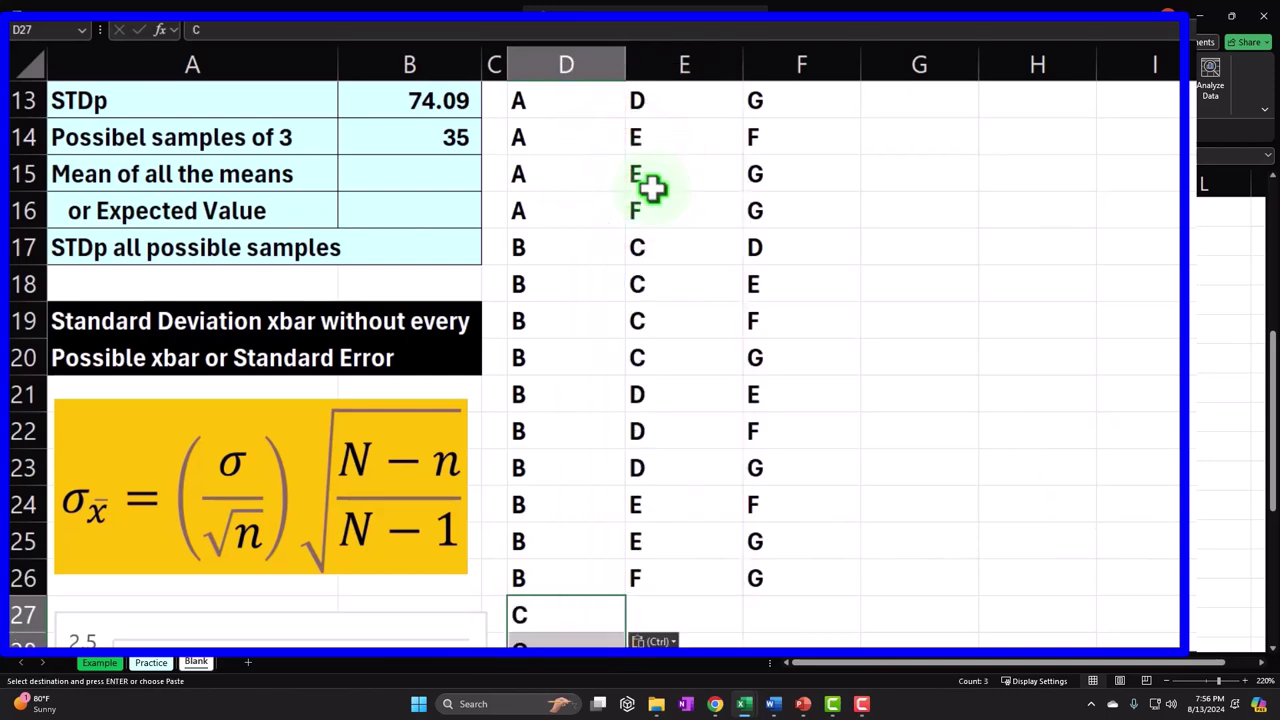
{"action": "key", "text": "Right"}
{"action": "type", "text": "D"}
{"action": "key", "text": "Return"}
{"action": "type", "text": "D"}
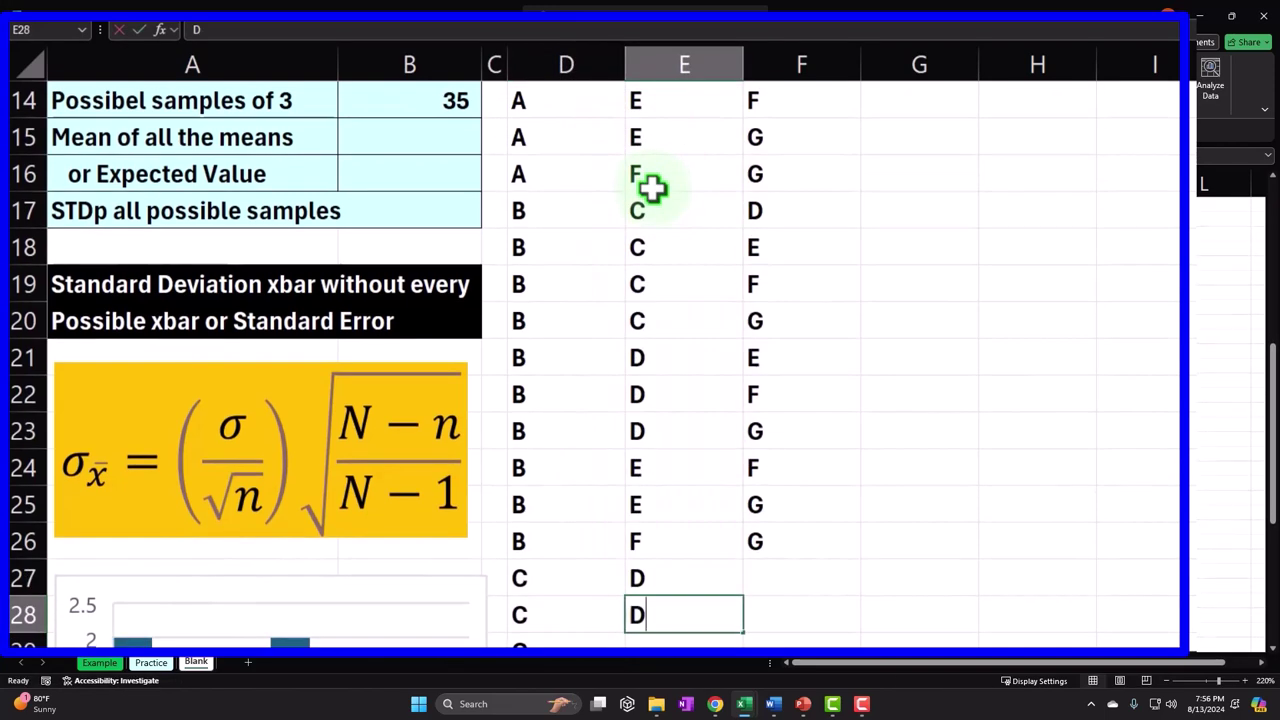
{"action": "key", "text": "Return"}
{"action": "type", "text": "D"}
{"action": "key", "text": "Return"}
{"action": "key", "text": "Right"}
{"action": "key", "text": "Up"}
{"action": "key", "text": "Up"}
{"action": "key", "text": "Up"}
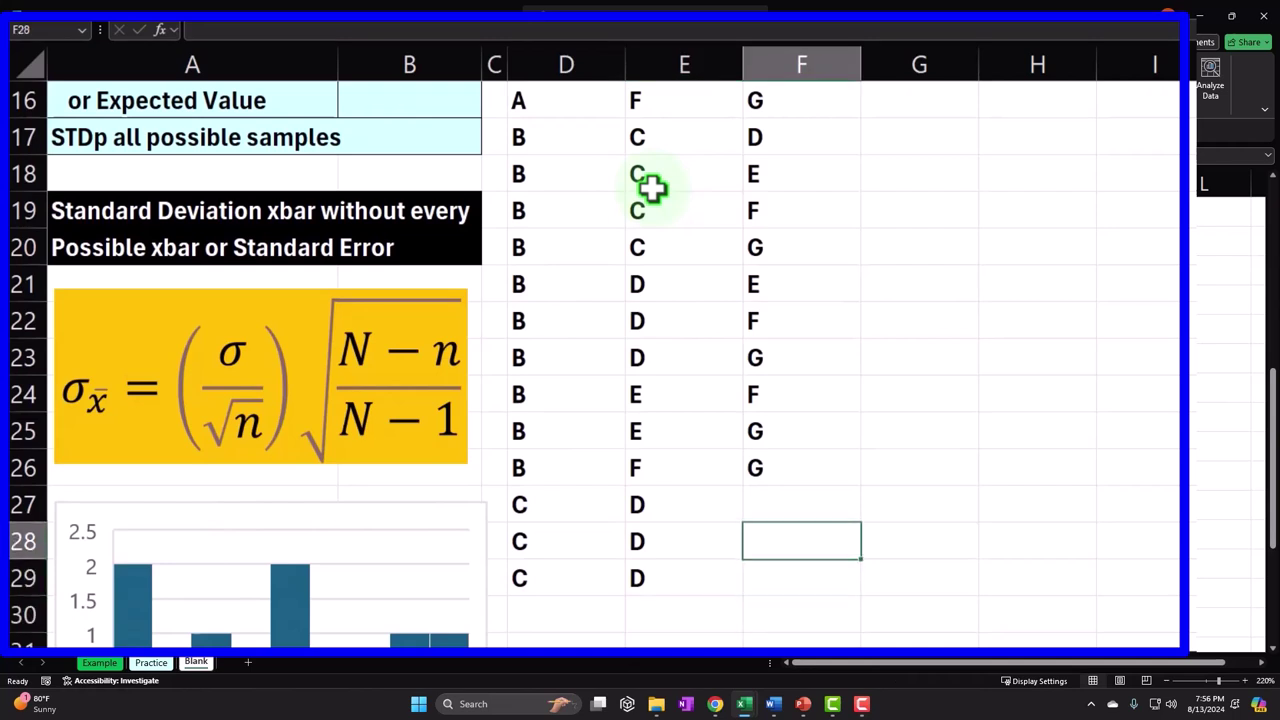
{"action": "type", "text": "e"}
{"action": "key", "text": "Return"}
{"action": "type", "text": "F"}
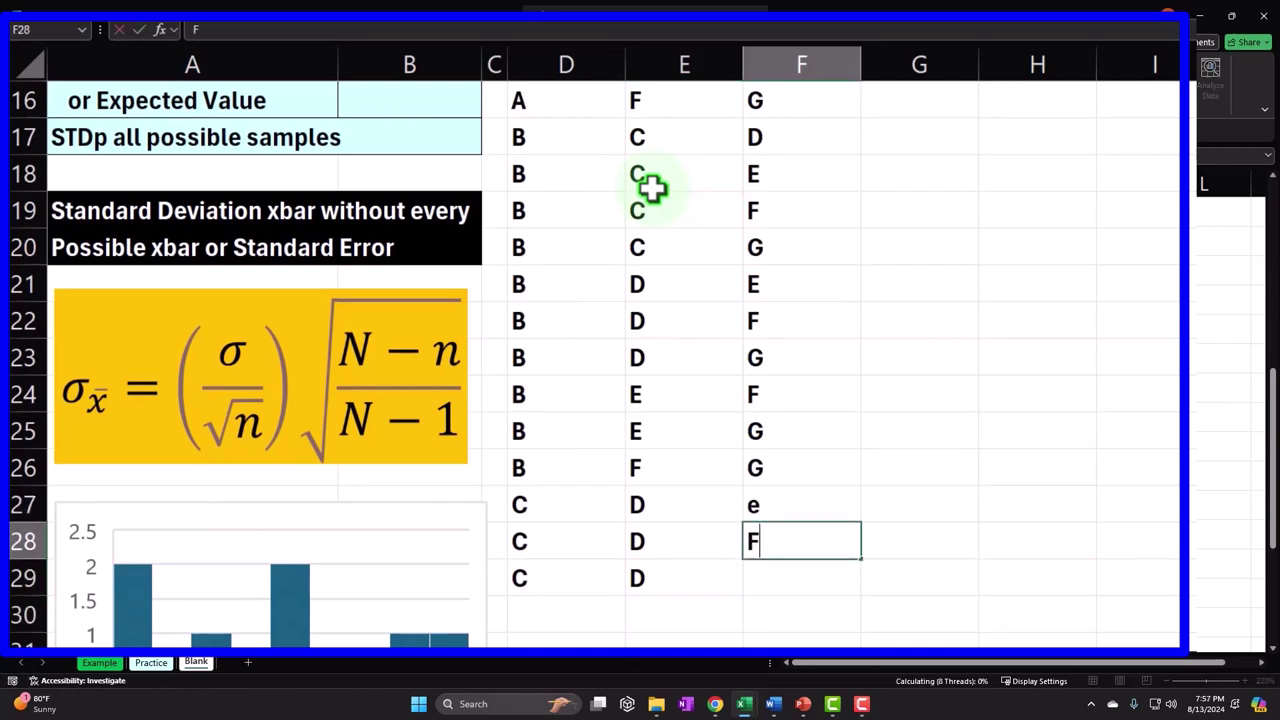
{"action": "key", "text": "Return"}
{"action": "type", "text": "G"}
{"action": "key", "text": "Return"}
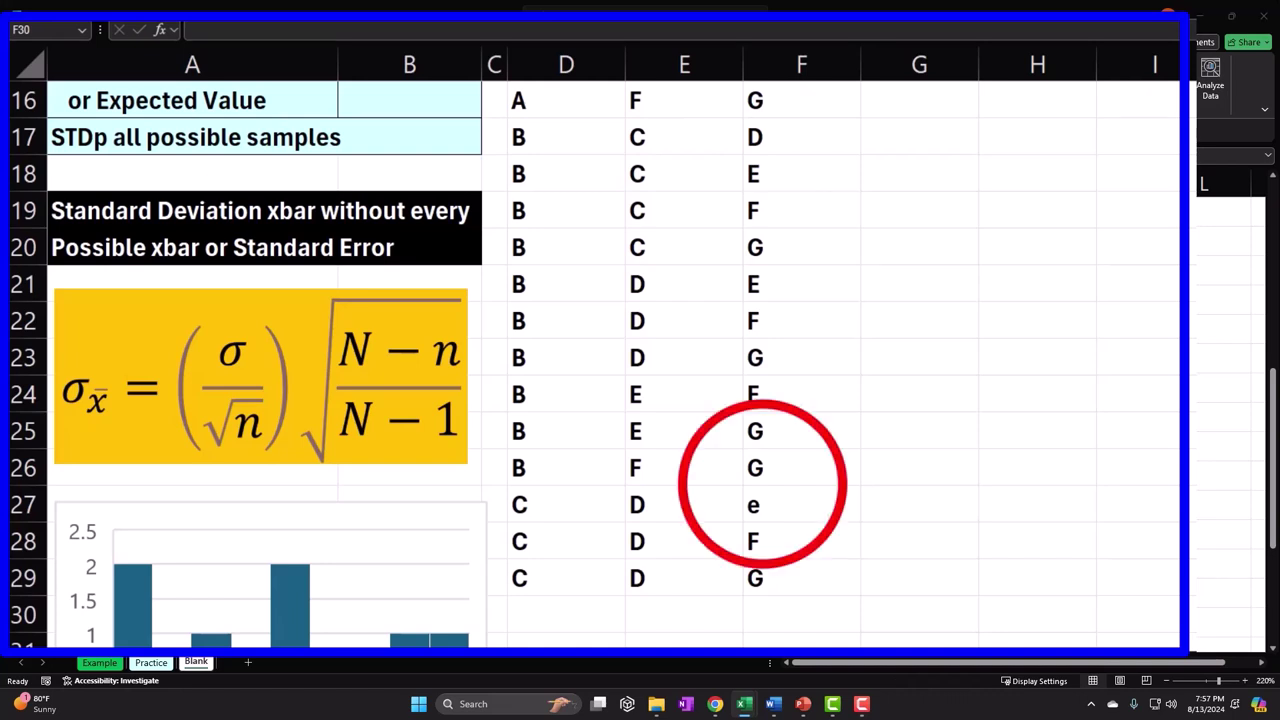
- Fill rows 30–31 with the combinations C-E-F and C-E-G
{"action": "scroll", "coordinate": [805, 573], "scroll_direction": "down", "scroll_amount": 1}
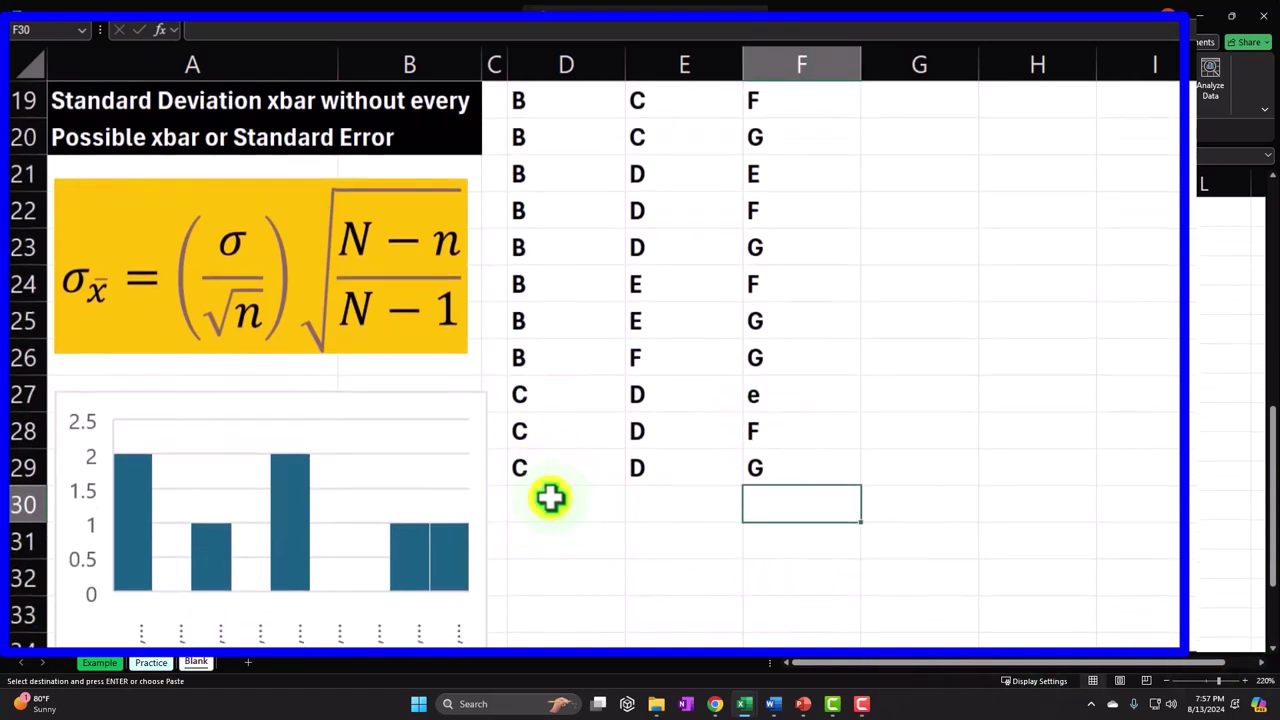
{"action": "right_click", "coordinate": [553, 497]}
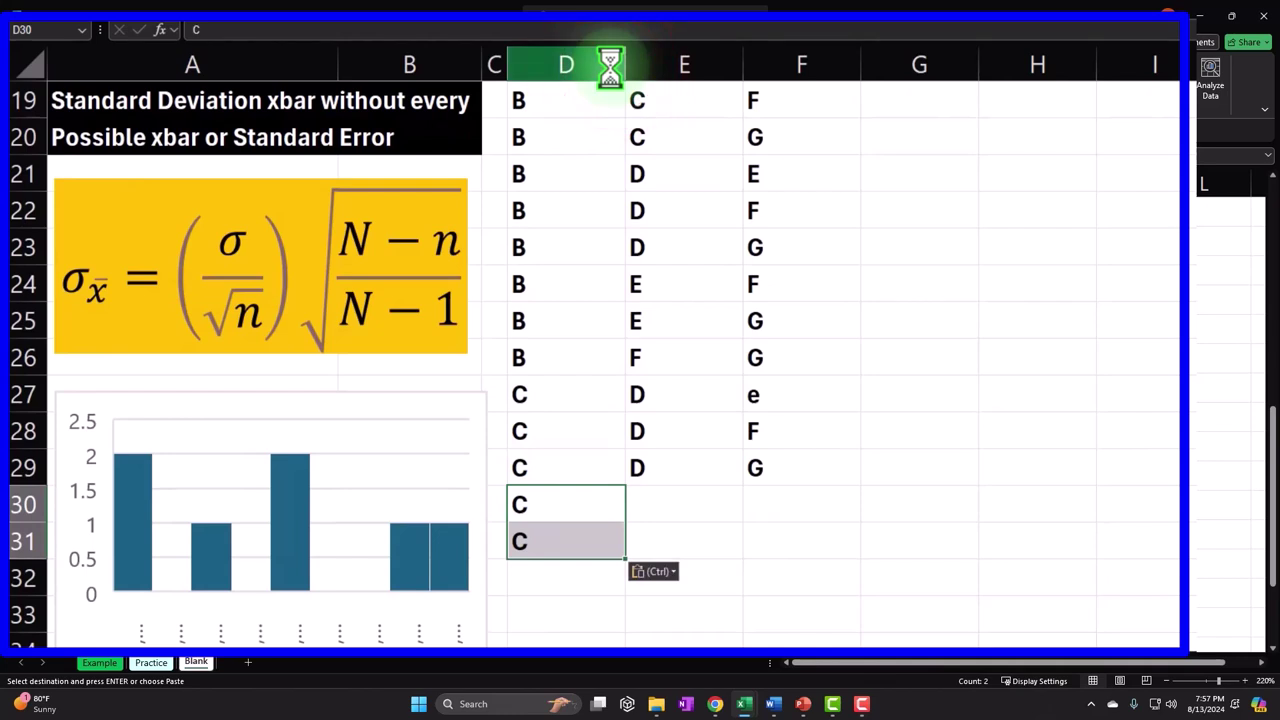
{"action": "key", "text": "Right"}
{"action": "type", "text": "E"}
{"action": "key", "text": "Return"}
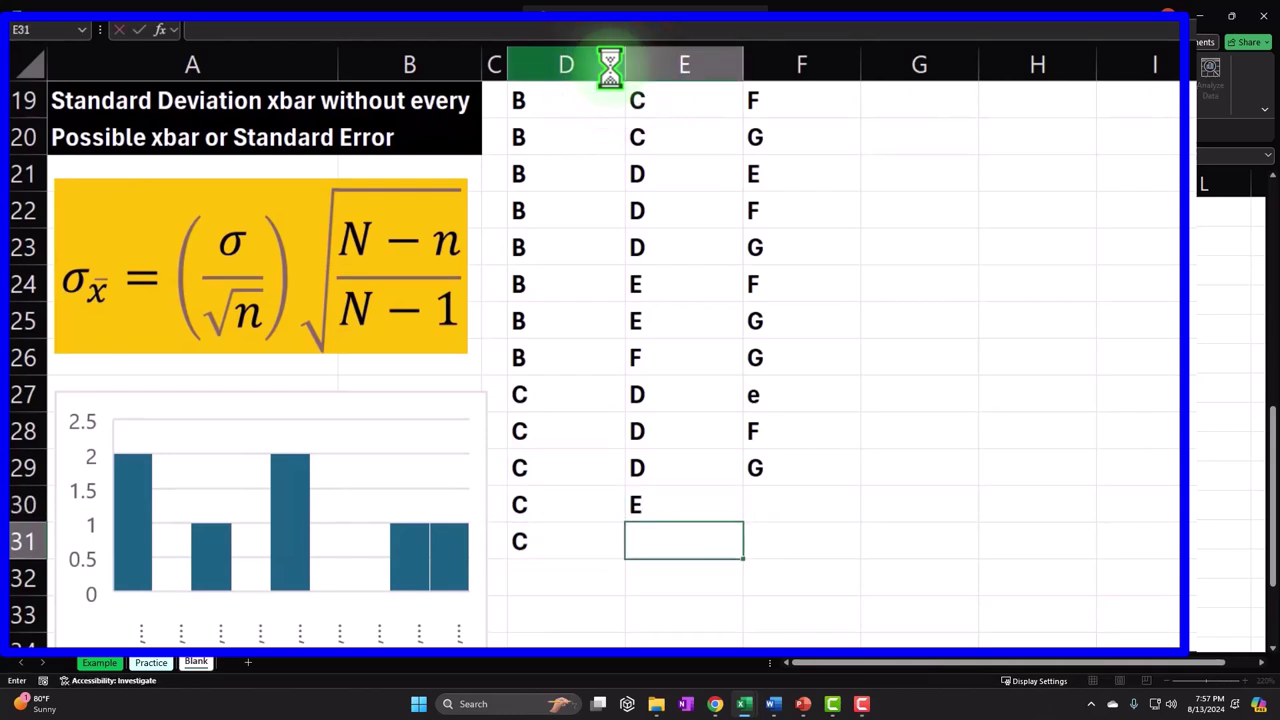
{"action": "type", "text": "E"}
{"action": "key", "text": "Return"}
{"action": "key", "text": "Right"}
{"action": "key", "text": "Up"}
{"action": "key", "text": "Up"}
{"action": "type", "text": "F"}
{"action": "key", "text": "Return"}
{"action": "type", "text": "G"}
{"action": "key", "text": "Return"}
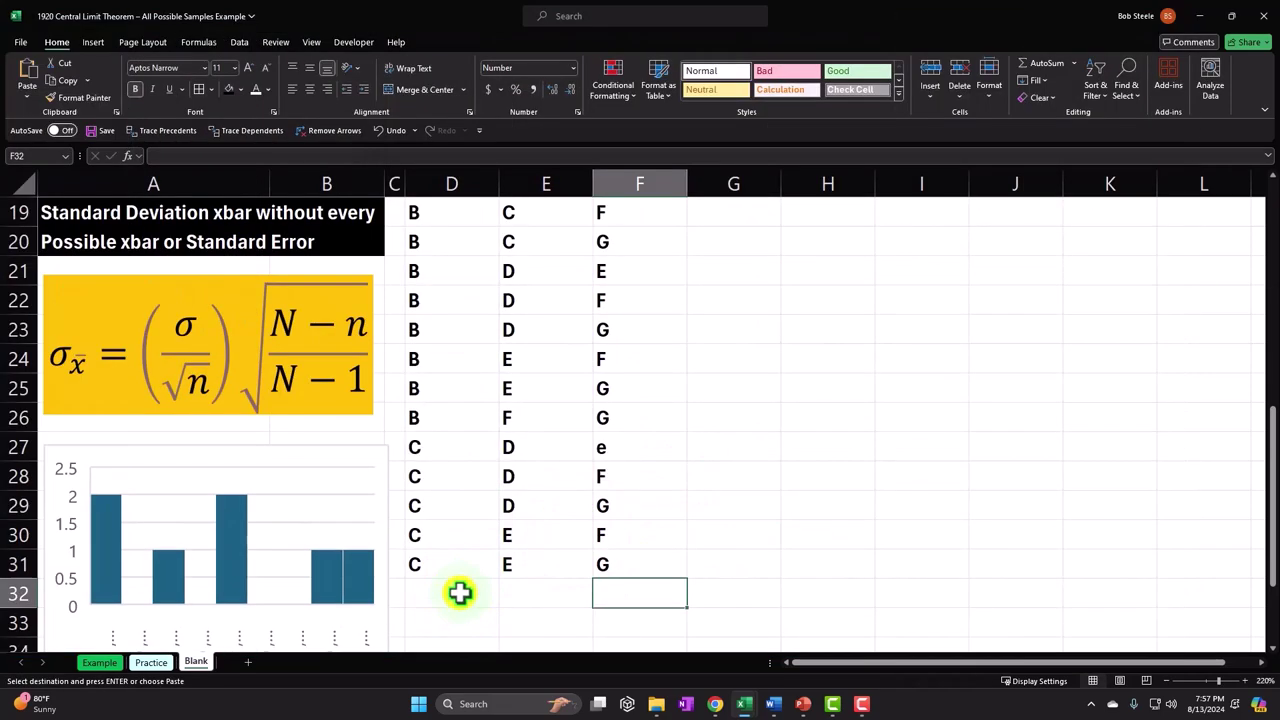
- Fill row 32 with C-F-G after dismissing an invalid reference error
{"action": "right_click", "coordinate": [572, 577]}
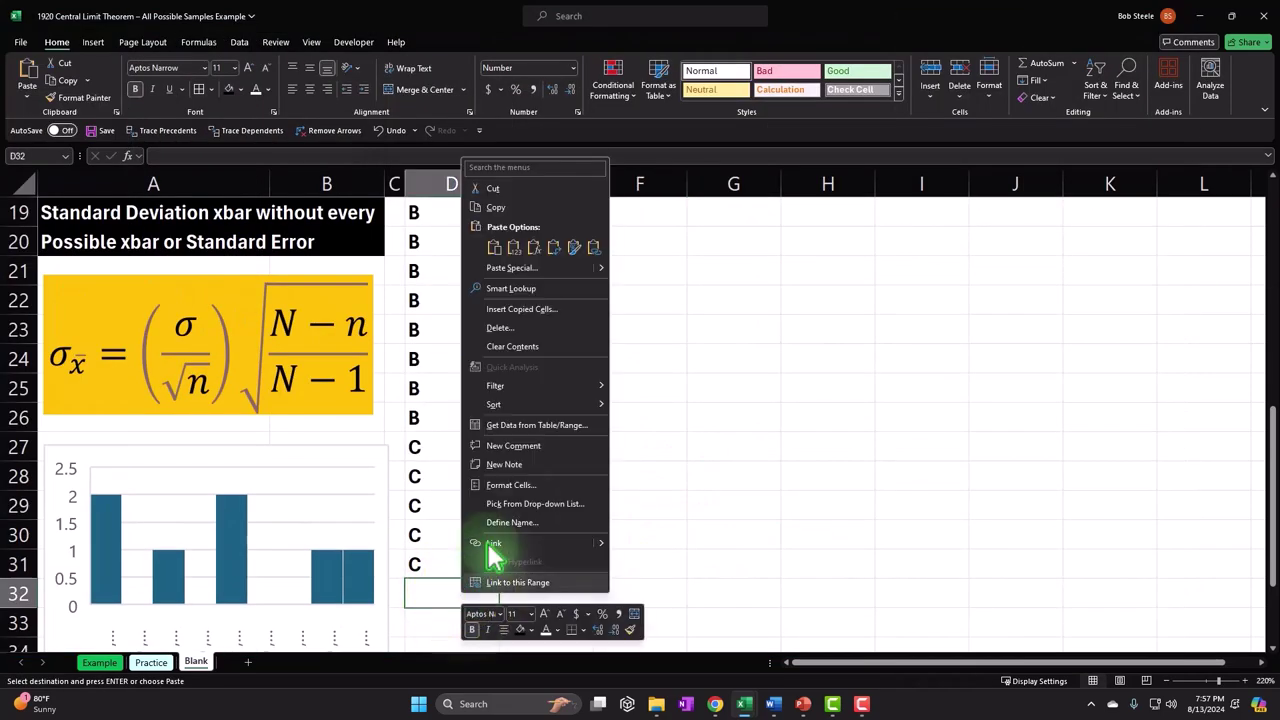
{"action": "left_click", "coordinate": [515, 249]}
{"action": "type", "text": "F"}
{"action": "key", "text": "Tab"}
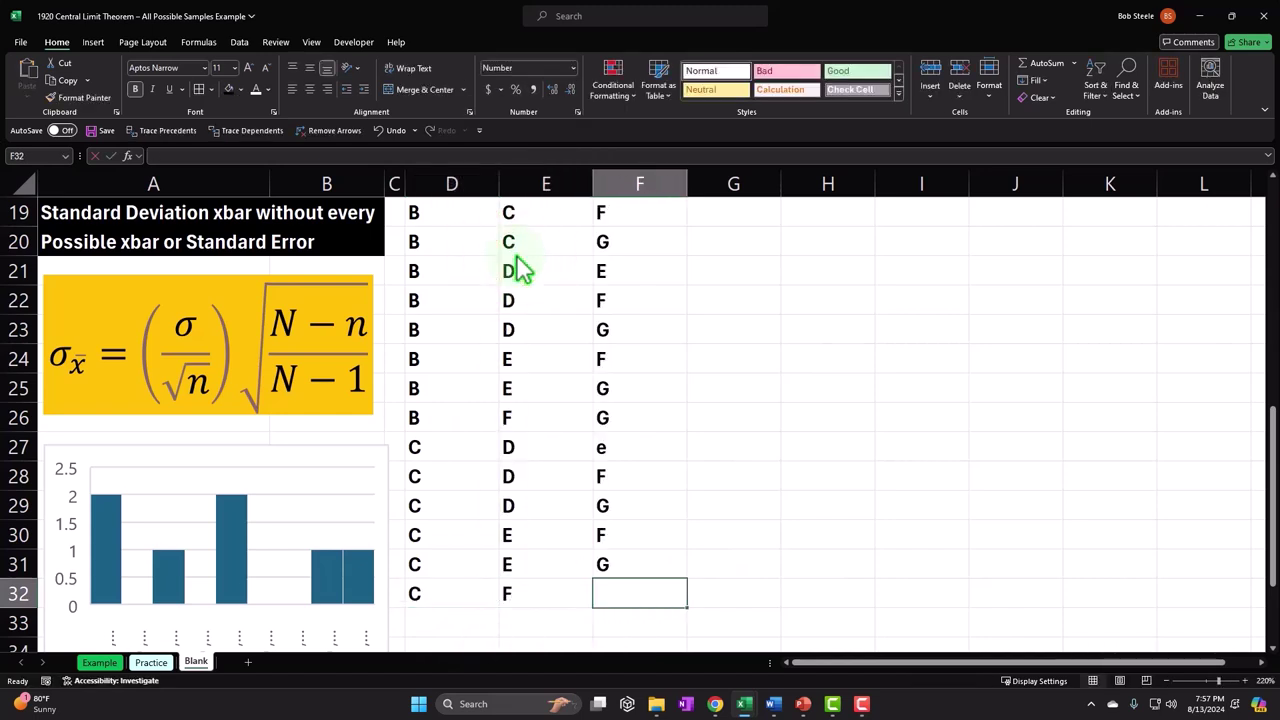
{"action": "key", "text": "F5"}
{"action": "key", "text": "Return"}
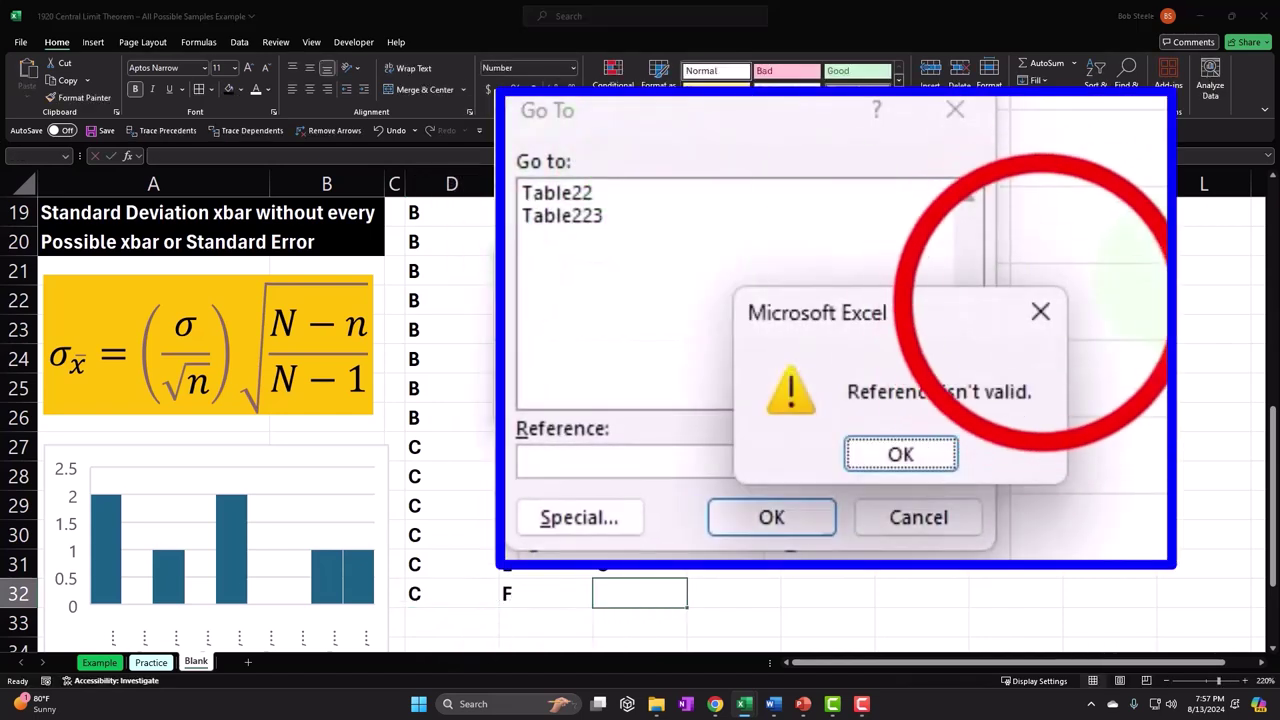
{"action": "left_click", "coordinate": [640, 600]}
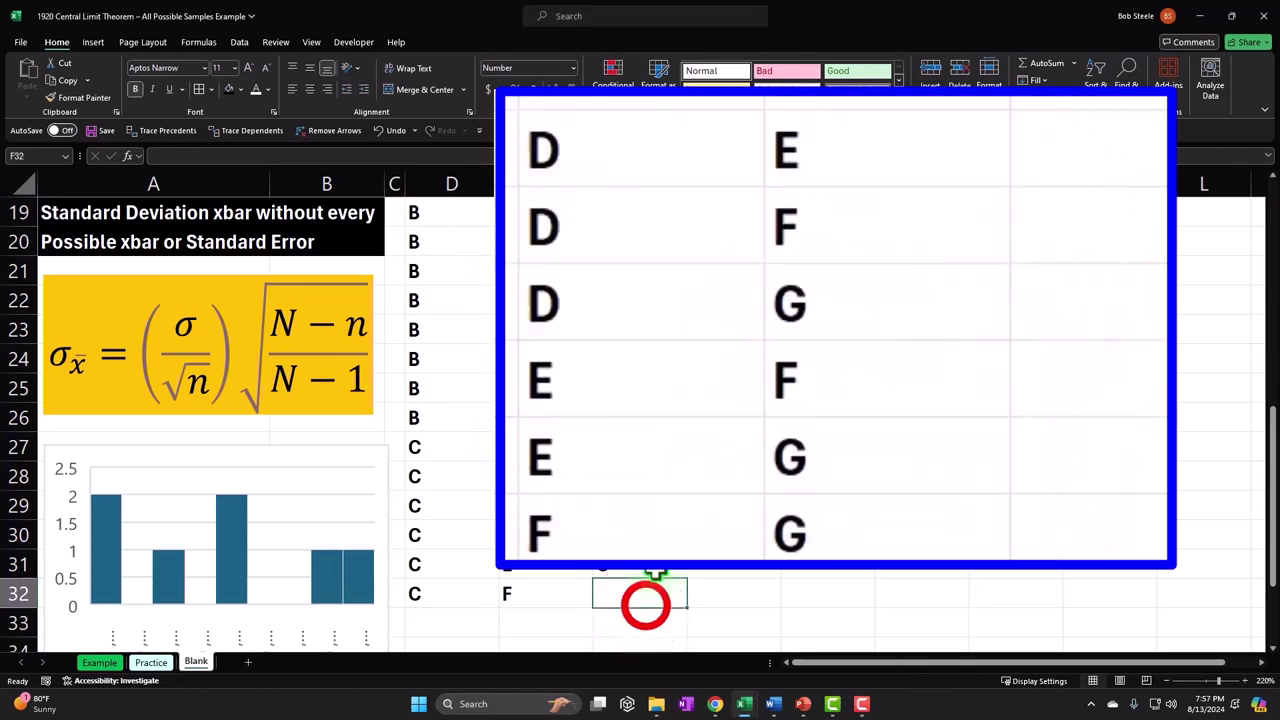
{"action": "type", "text": "G"}
{"action": "key", "text": "Return"}
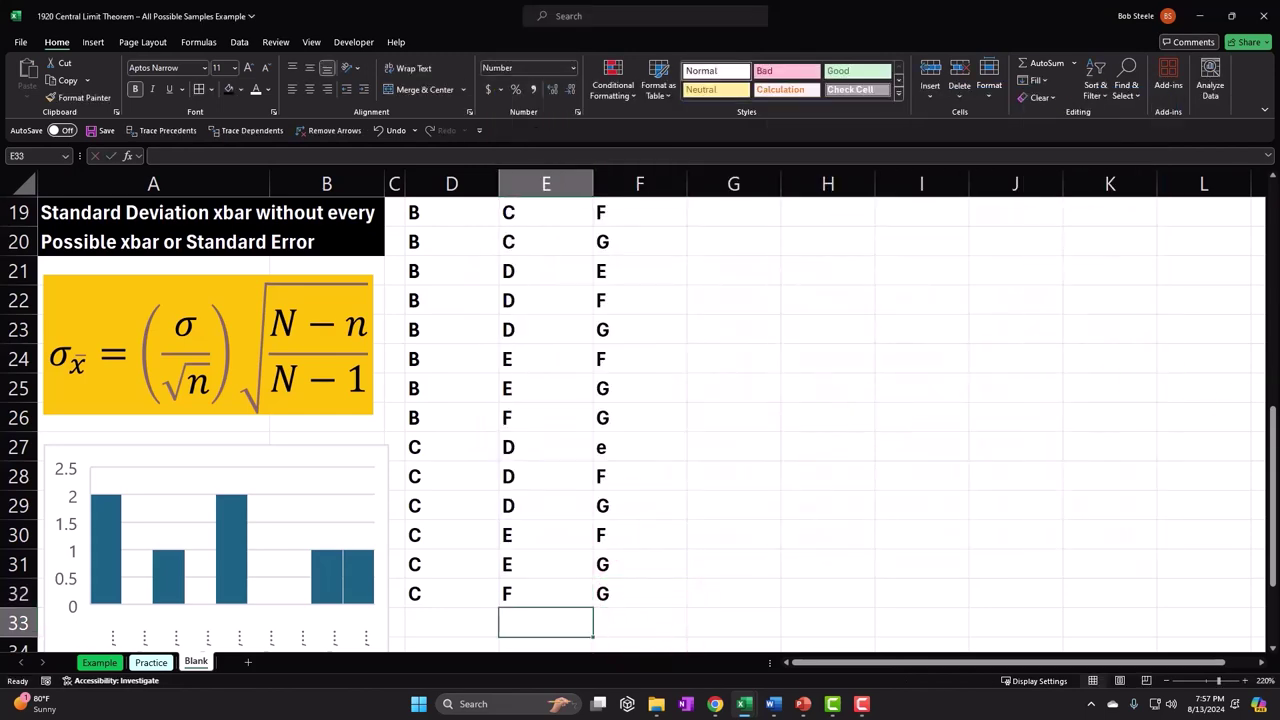
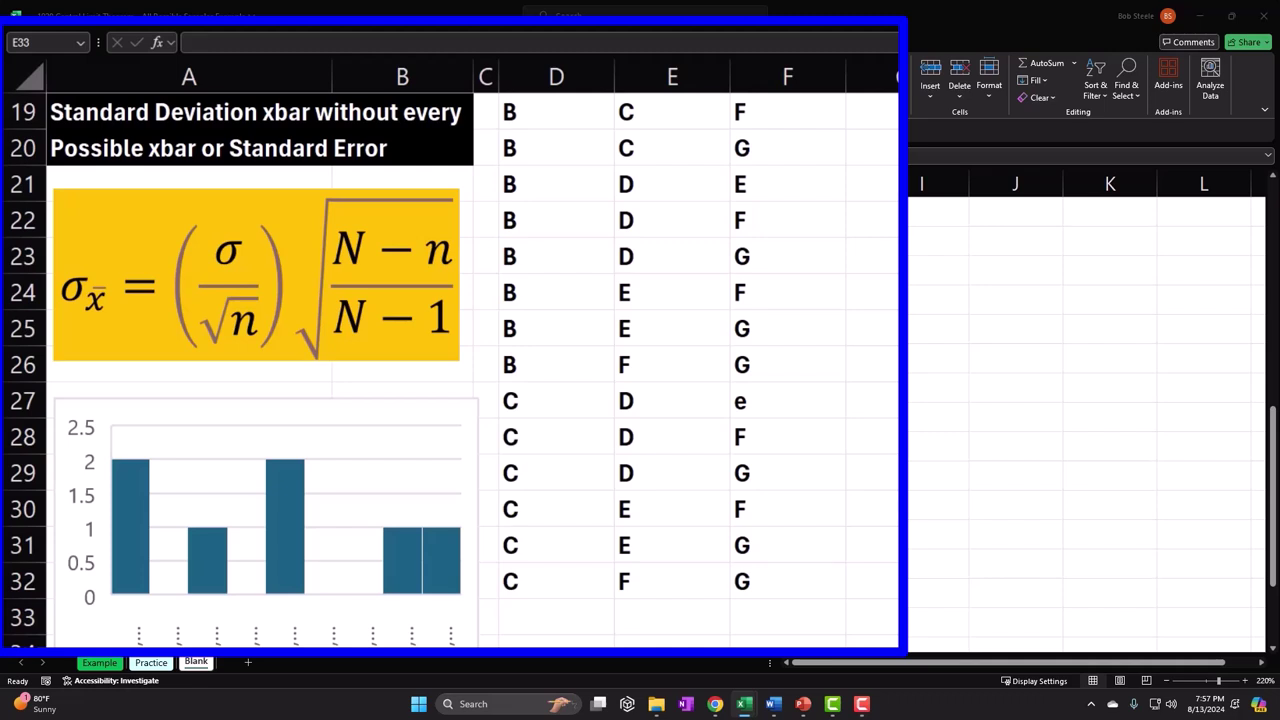
- Paste the copied D entry into D33 and D34
{"action": "key", "text": "ctrl+c"}
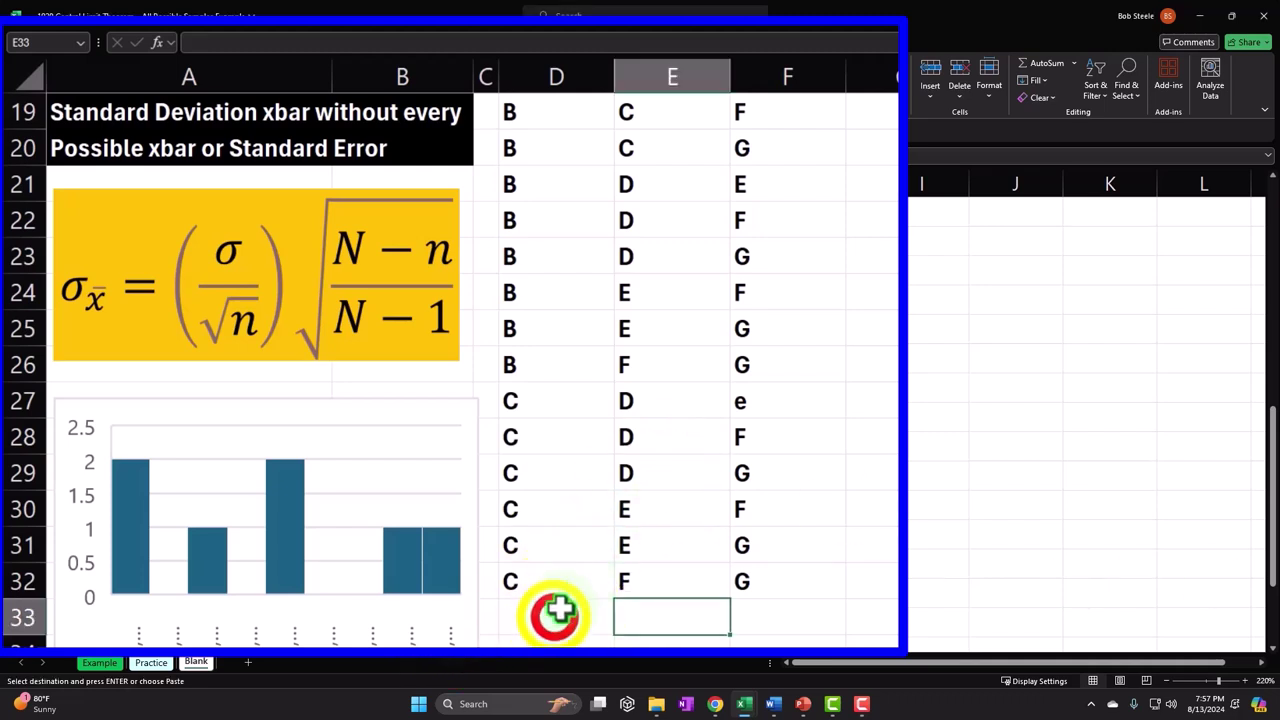
{"action": "left_click", "coordinate": [554, 617]}
{"action": "right_click", "coordinate": [554, 617]}
{"action": "left_click", "coordinate": [629, 186]}
{"action": "scroll", "coordinate": [757, 283], "scroll_direction": "down", "scroll_amount": 1}
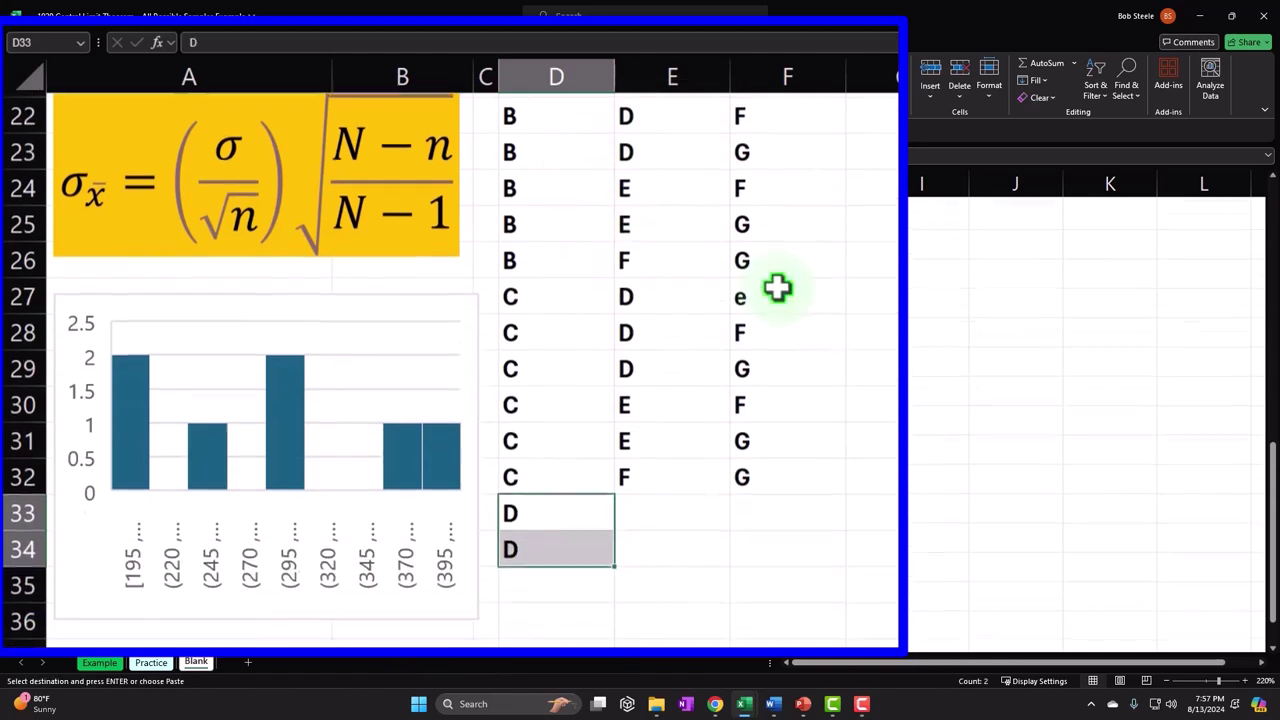
- Complete rows 33 and 34 as the combinations D E F and D E G
{"action": "key", "text": "Right"}
{"action": "type", "text": "E"}
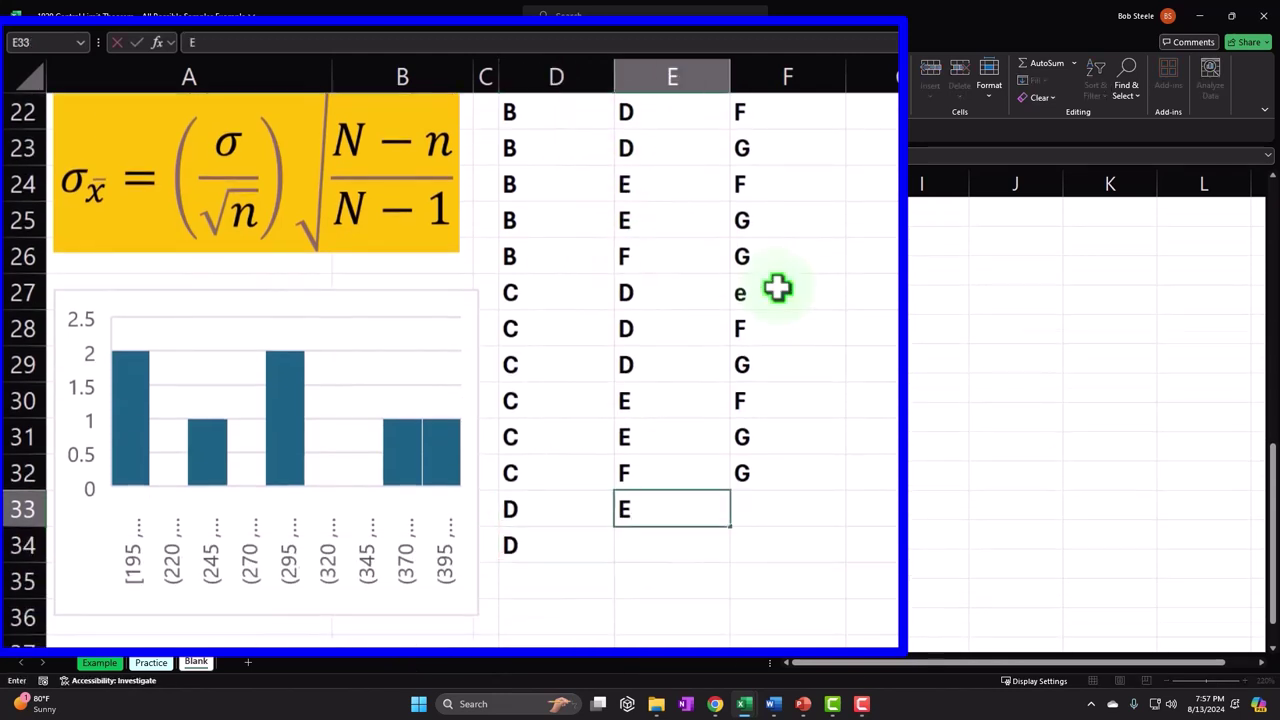
{"action": "key", "text": "Return"}
{"action": "type", "text": "E"}
{"action": "key", "text": "Right"}
{"action": "key", "text": "Up"}
{"action": "type", "text": "F"}
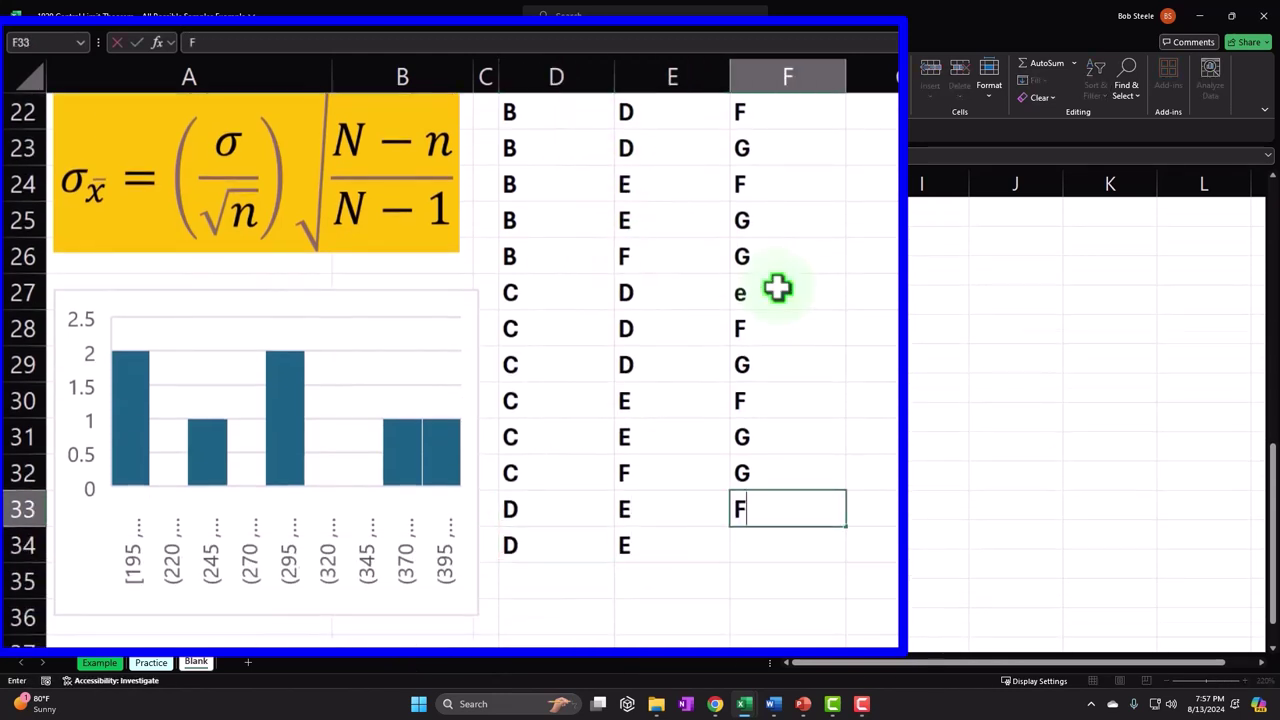
{"action": "key", "text": "Return"}
{"action": "type", "text": "G"}
{"action": "key", "text": "Return"}
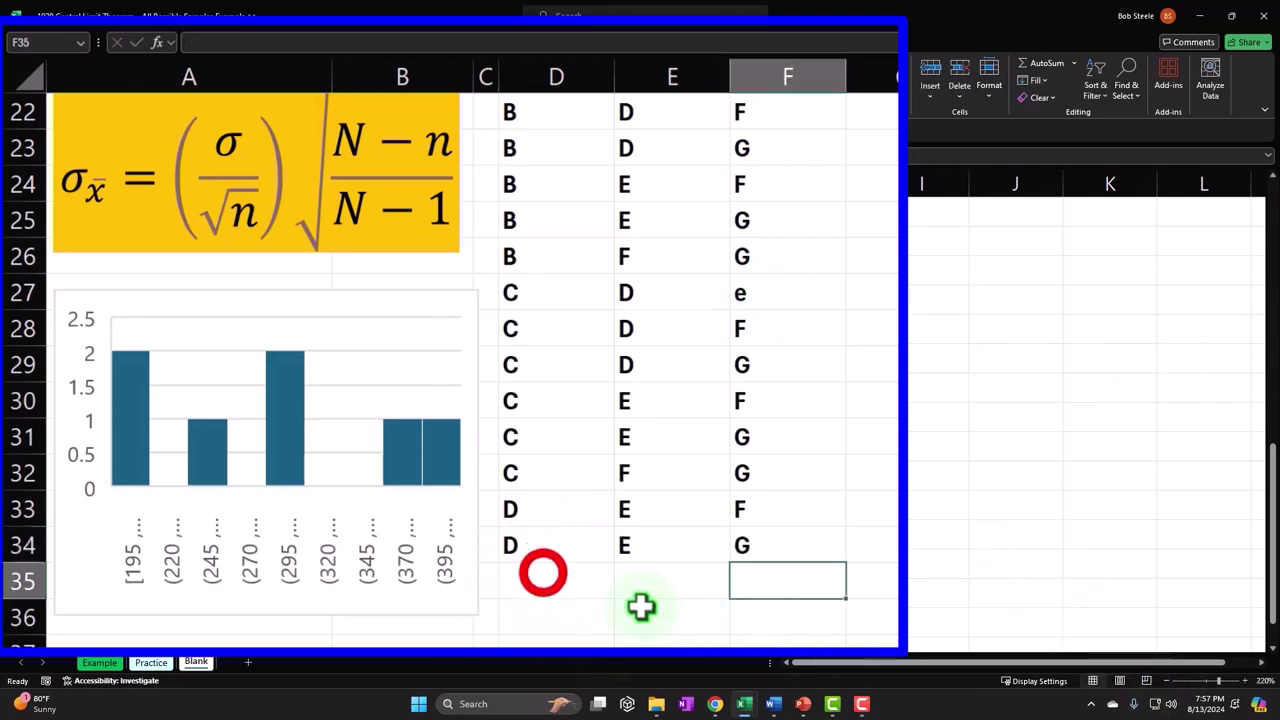
- Enter the combination D F G in row 35
{"action": "left_click", "coordinate": [543, 572]}
{"action": "type", "text": "D"}
{"action": "key", "text": "Tab"}
{"action": "type", "text": "F"}
{"action": "key", "text": "Tab"}
{"action": "type", "text": "G"}
{"action": "key", "text": "Return"}
- Enter the combination E F G in row 36
{"action": "key", "text": "Left"}
{"action": "key", "text": "Left"}
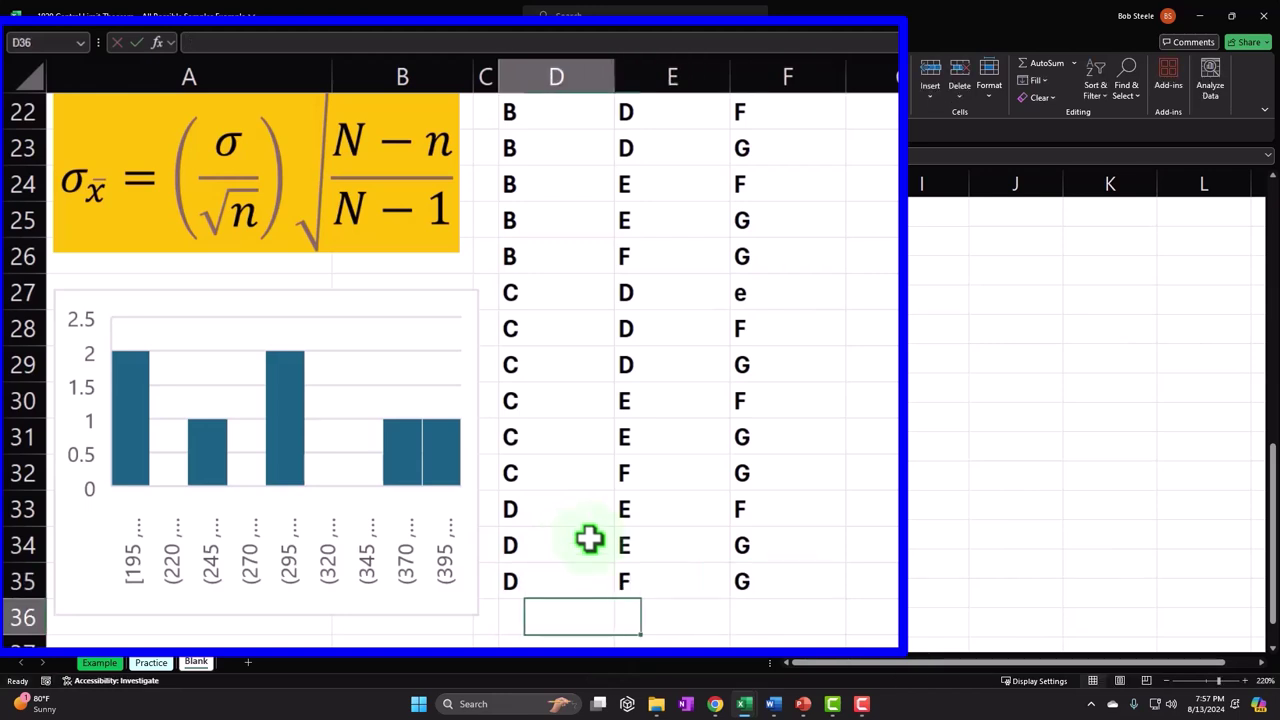
{"action": "type", "text": "E"}
{"action": "key", "text": "Tab"}
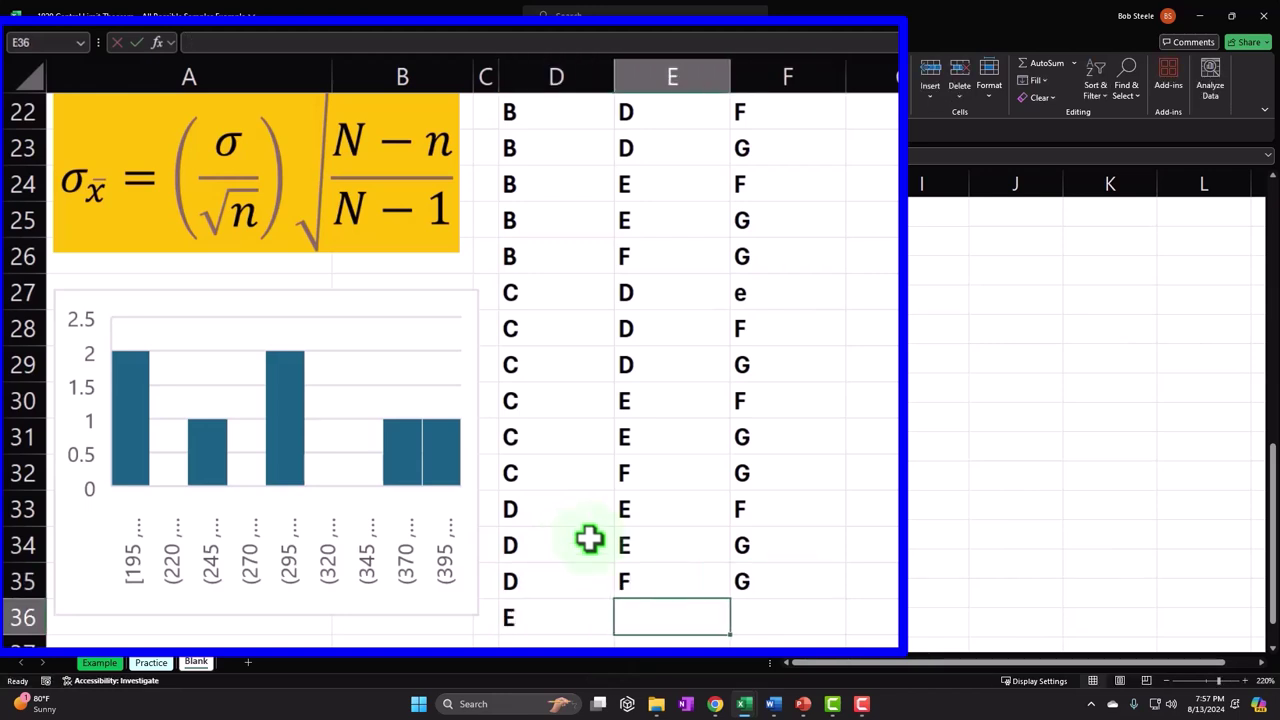
{"action": "type", "text": "F"}
{"action": "key", "text": "Tab"}
{"action": "type", "text": "G"}
{"action": "key", "text": "Return"}
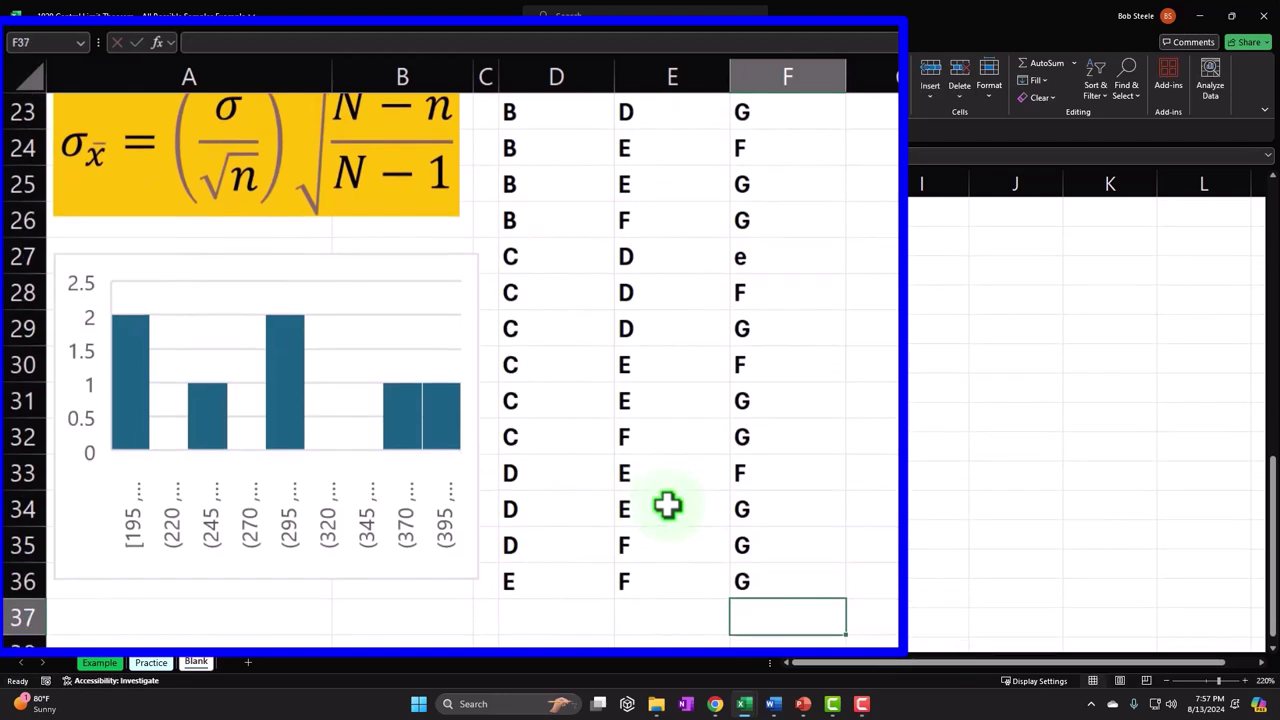
{"action": "key", "text": "Left"}
{"action": "key", "text": "Left"}
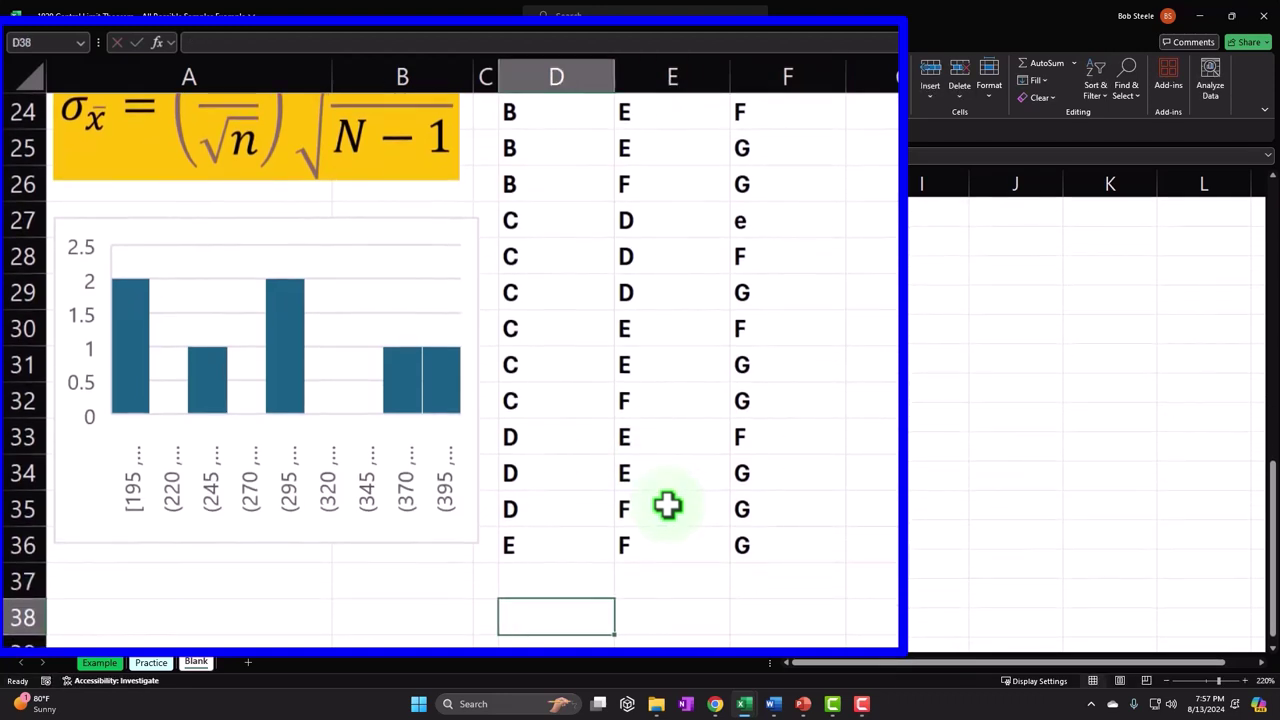
- Label D37 'Count' and enter =COUNTA(E2:E36) in E37, returning 35
{"action": "type", "text": "Count"}
{"action": "key", "text": "Tab"}
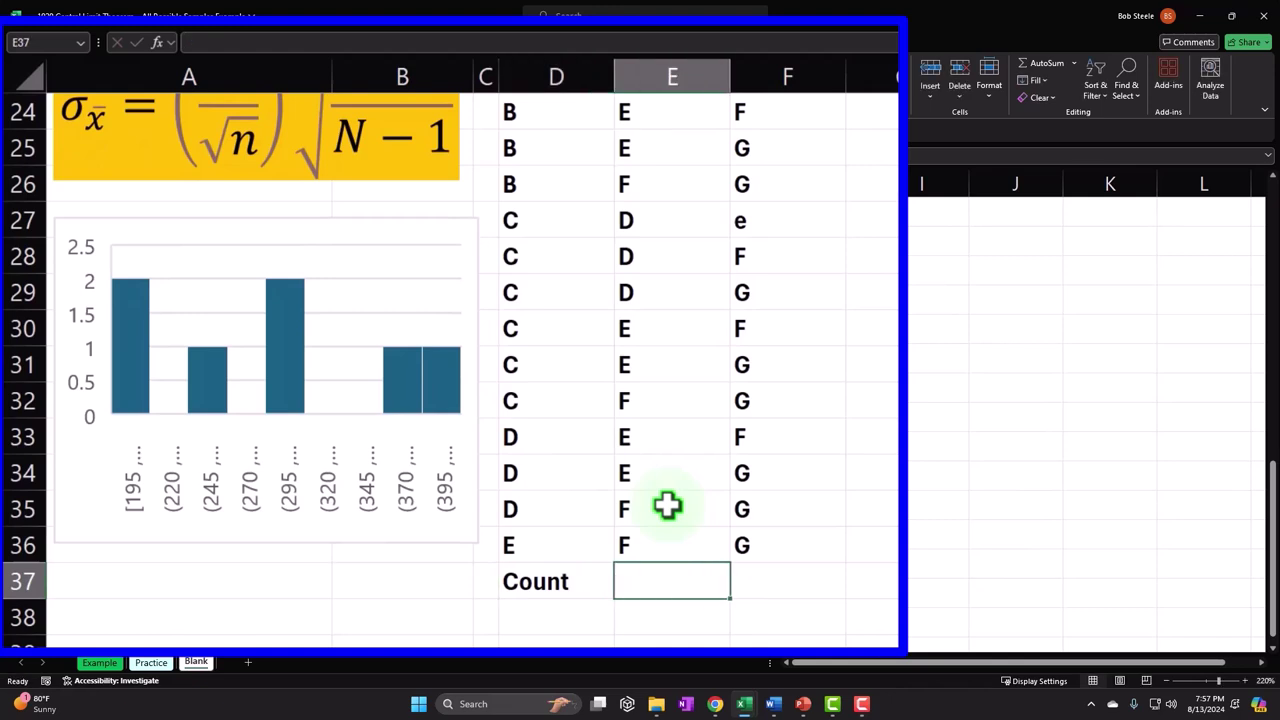
{"action": "type", "text": "=co"}
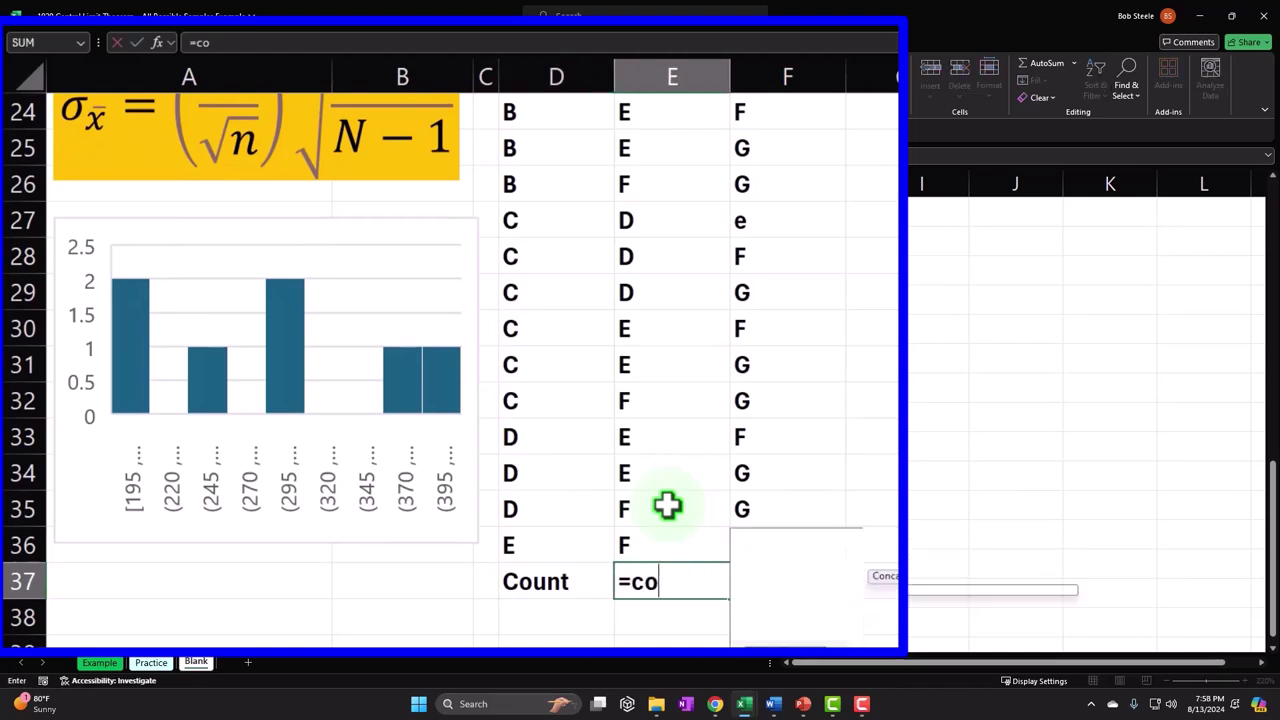
{"action": "type", "text": "unt"}
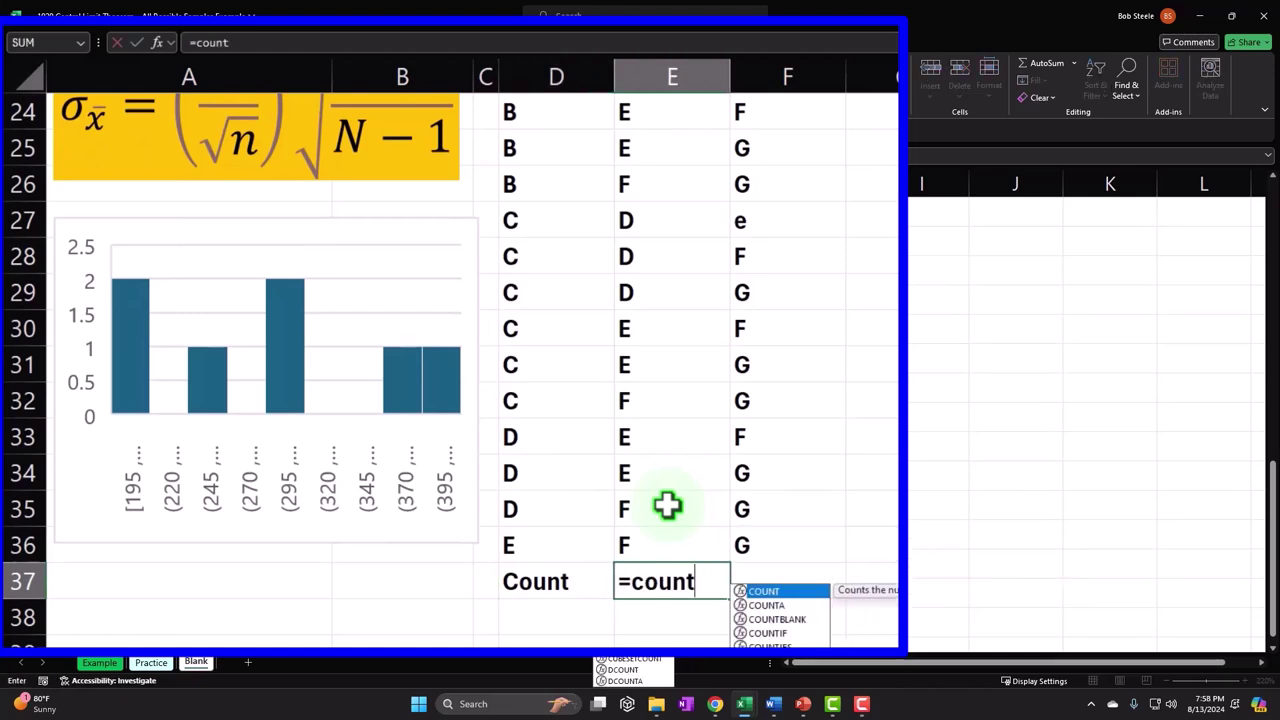
{"action": "key", "text": "Down"}
{"action": "key", "text": "Tab"}
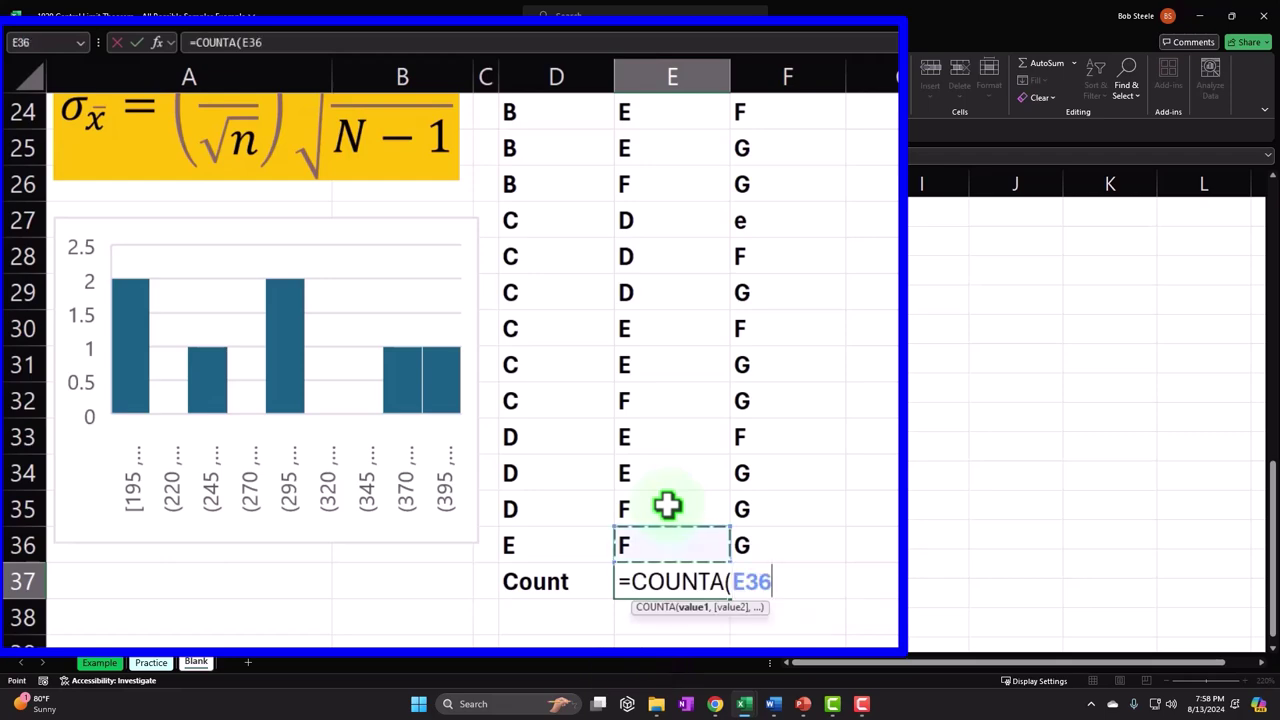
{"action": "key", "text": "ctrl+shift+Up"}
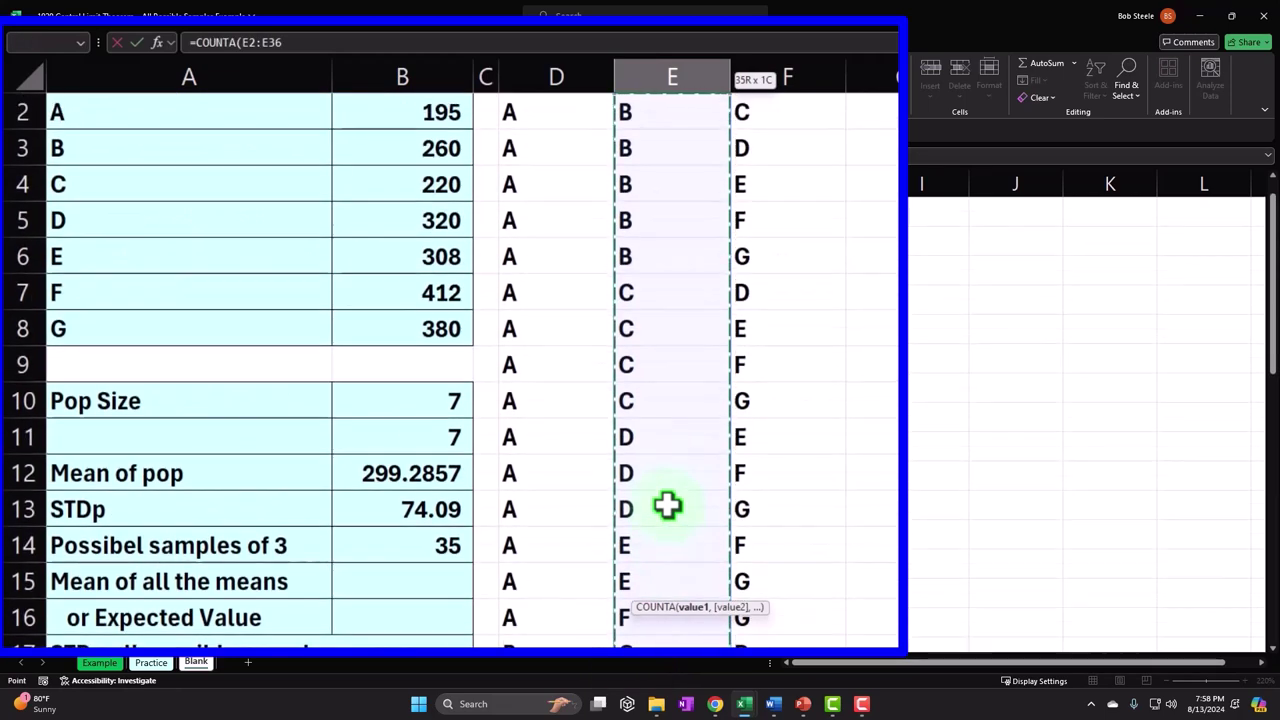
{"action": "scroll", "coordinate": [667, 507], "scroll_direction": "up", "scroll_amount": 1}
{"action": "key", "text": "Return"}
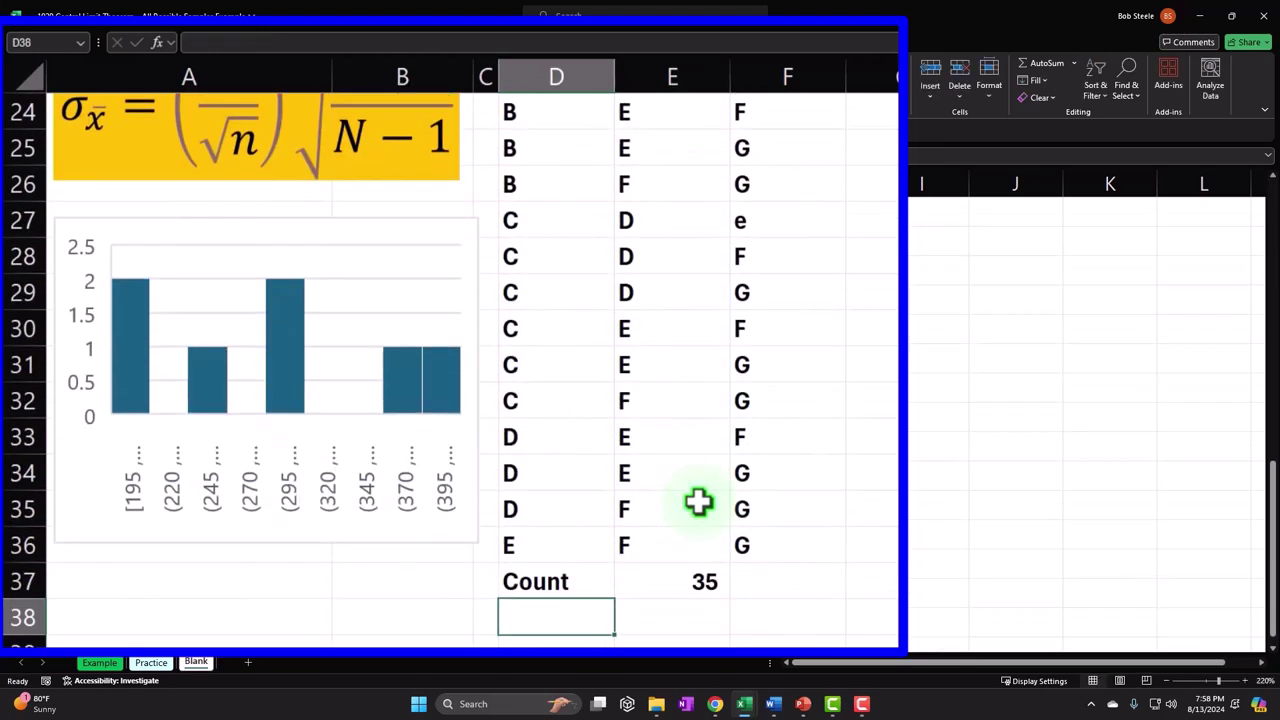
{"action": "left_click", "coordinate": [642, 581]}
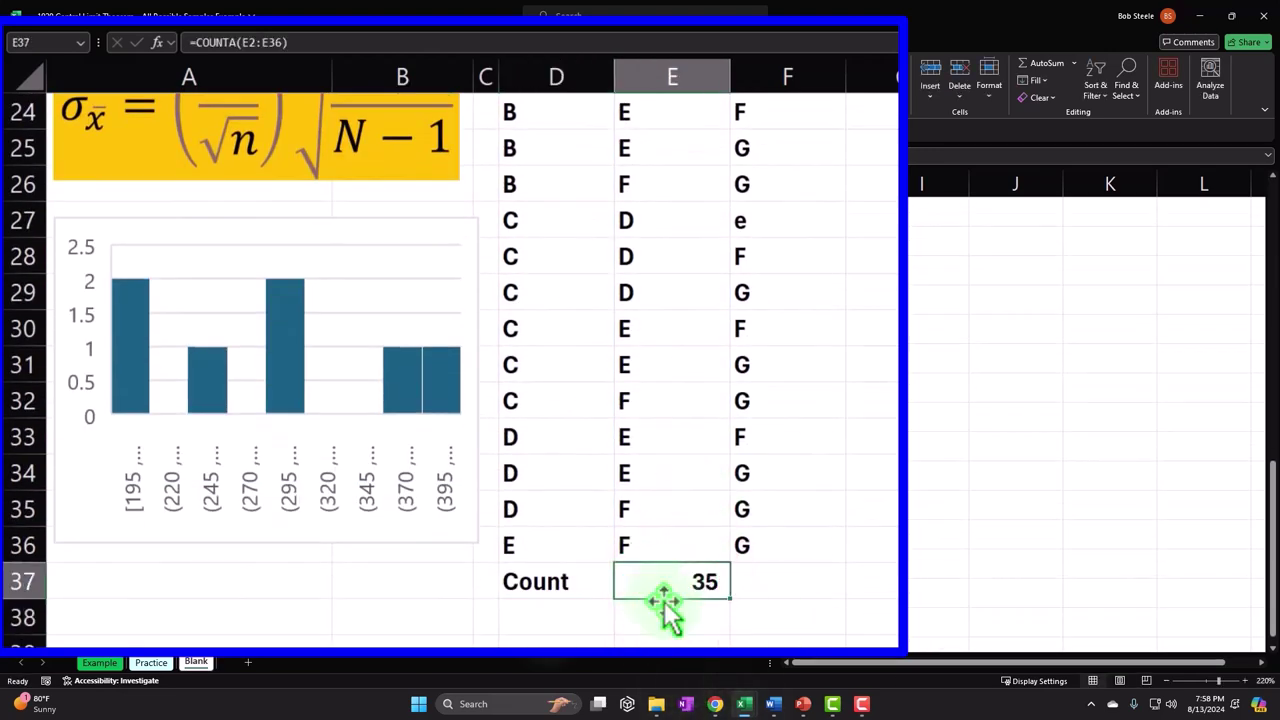
- Select the sales values in B2:B8
{"action": "scroll", "coordinate": [657, 594], "scroll_direction": "up", "scroll_amount": 6}
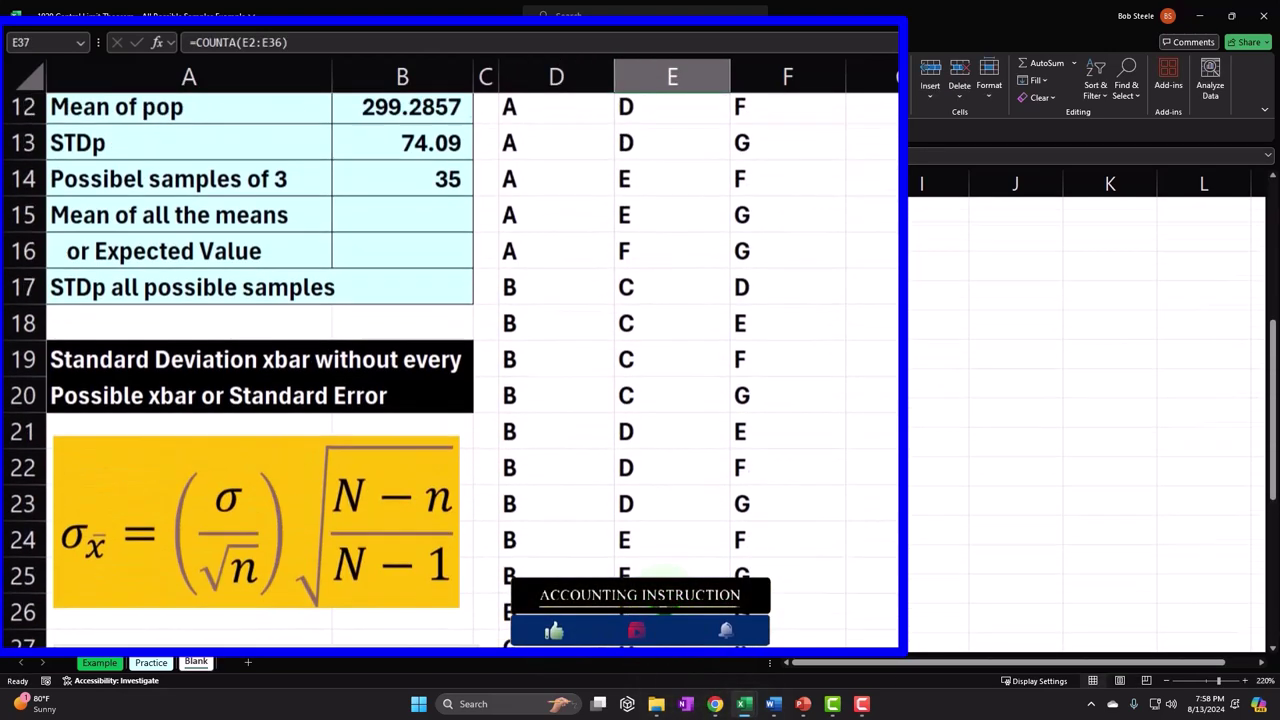
{"action": "scroll", "coordinate": [563, 520], "scroll_direction": "up", "scroll_amount": 2}
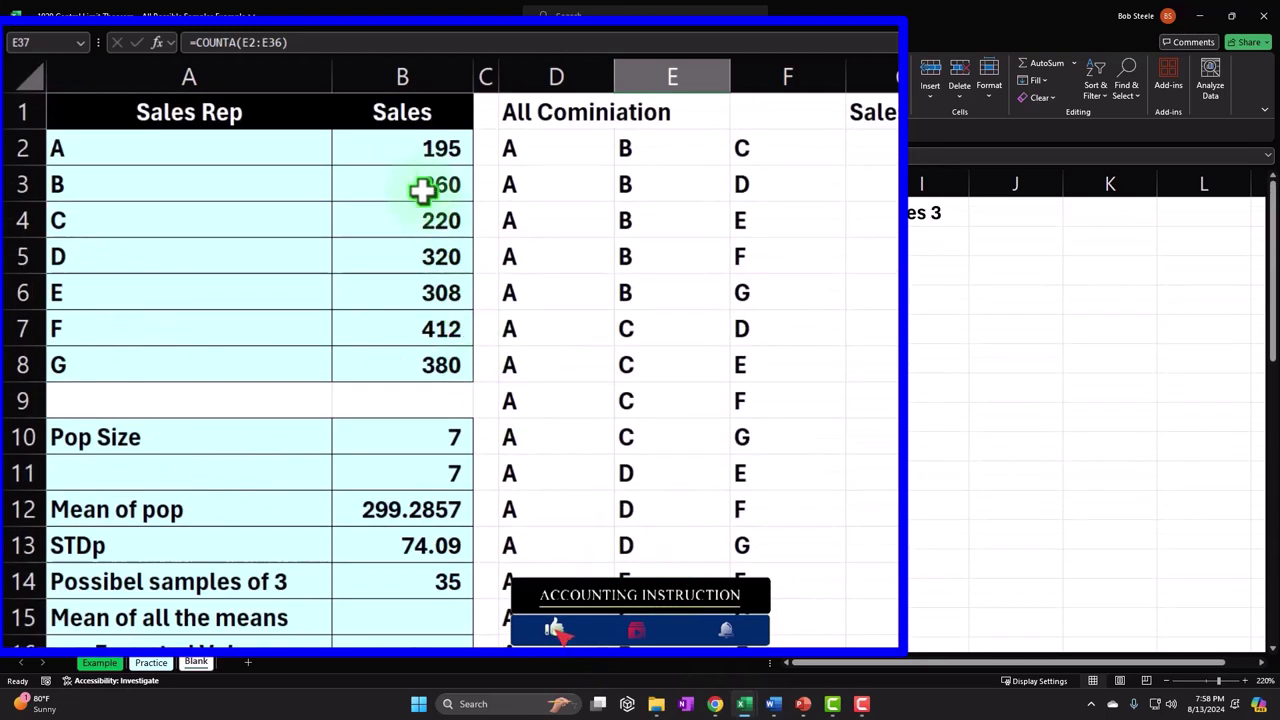
{"action": "left_click_drag", "start_coordinate": [406, 149], "coordinate": [409, 357]}
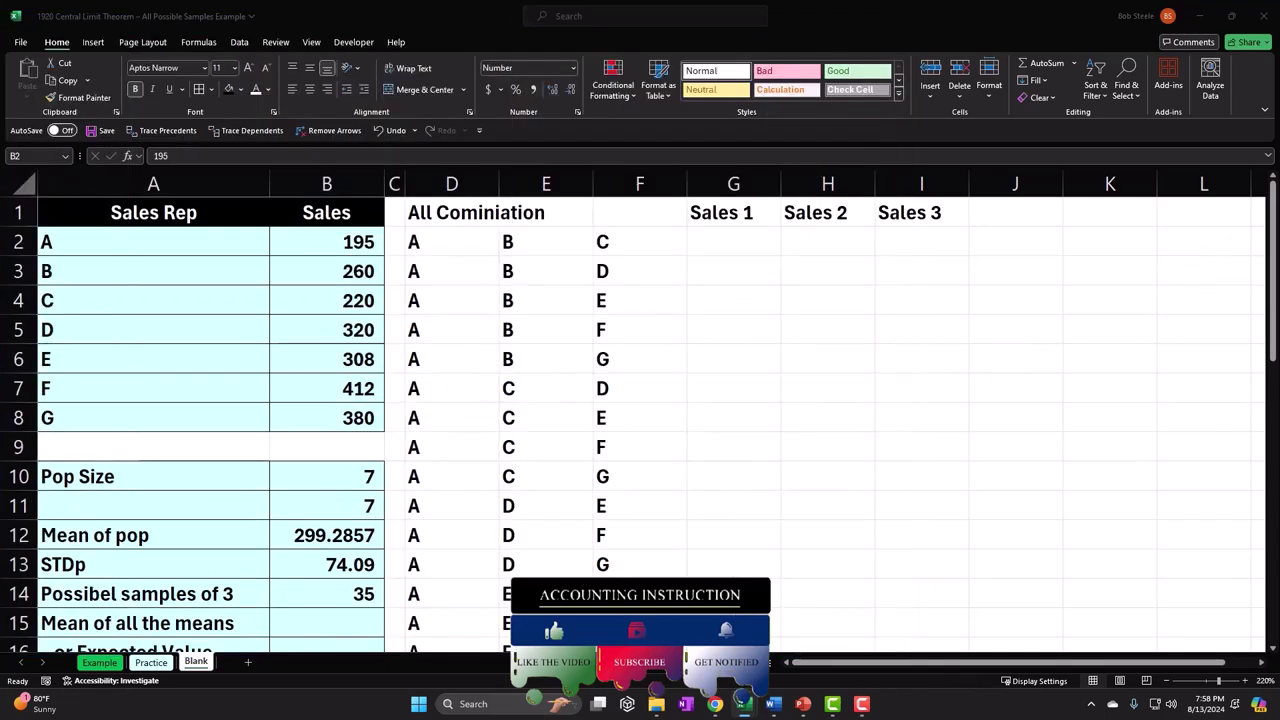
- Narrow columns D through F
{"action": "left_click", "coordinate": [580, 251]}
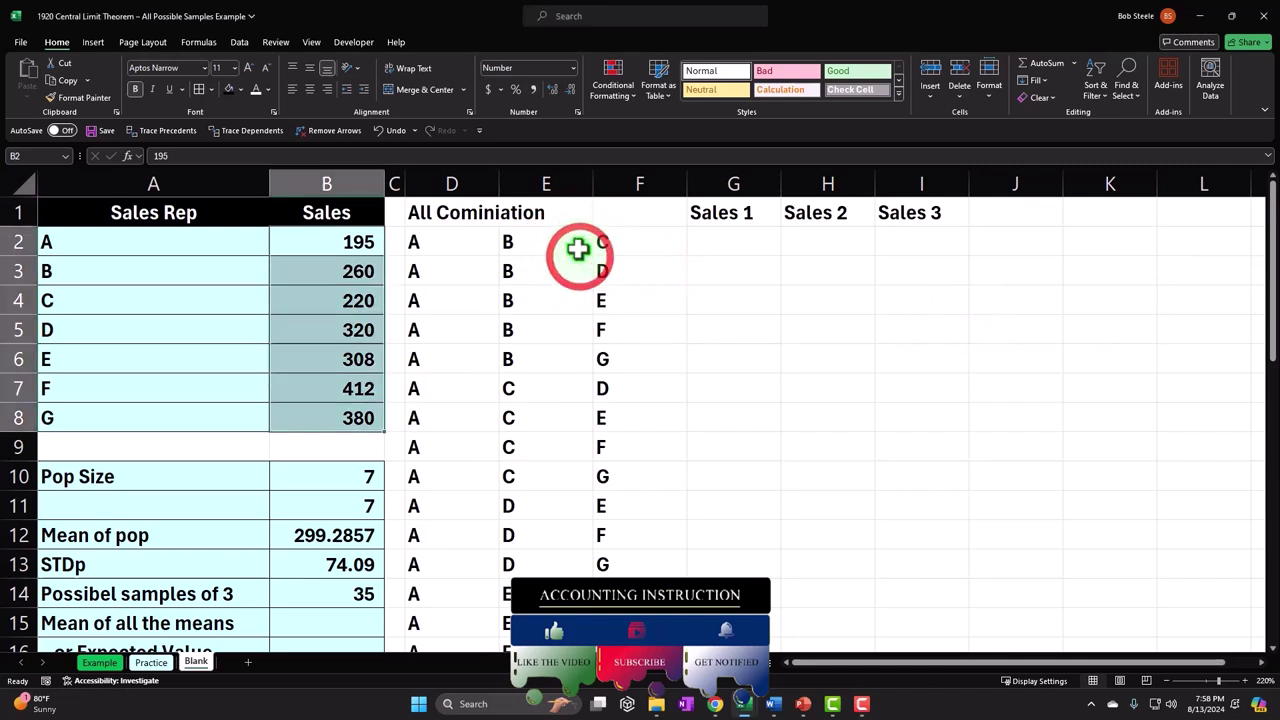
{"action": "left_click_drag", "start_coordinate": [457, 184], "coordinate": [591, 186]}
{"action": "left_click", "coordinate": [500, 184]}
{"action": "left_click_drag", "start_coordinate": [500, 184], "coordinate": [457, 200]}
{"action": "scroll", "coordinate": [489, 285], "scroll_direction": "down", "scroll_amount": 6}
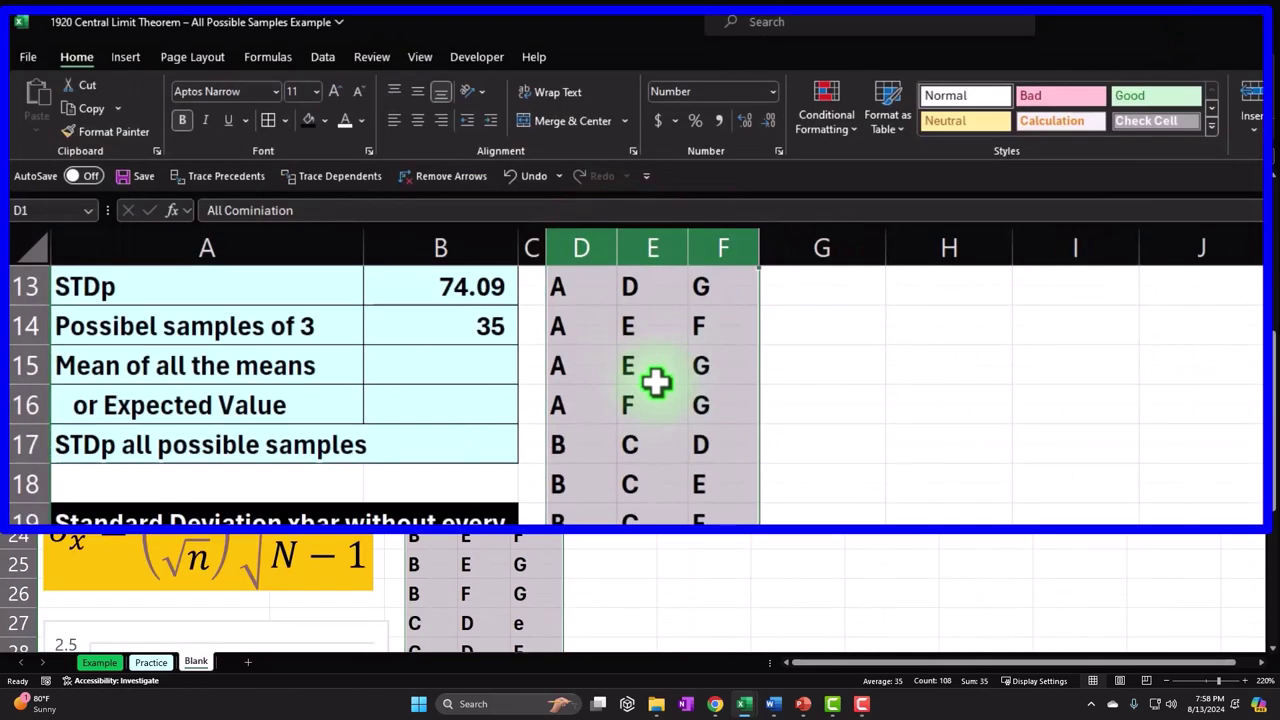
{"action": "scroll", "coordinate": [656, 383], "scroll_direction": "up", "scroll_amount": 6}
{"action": "left_click", "coordinate": [680, 405]}
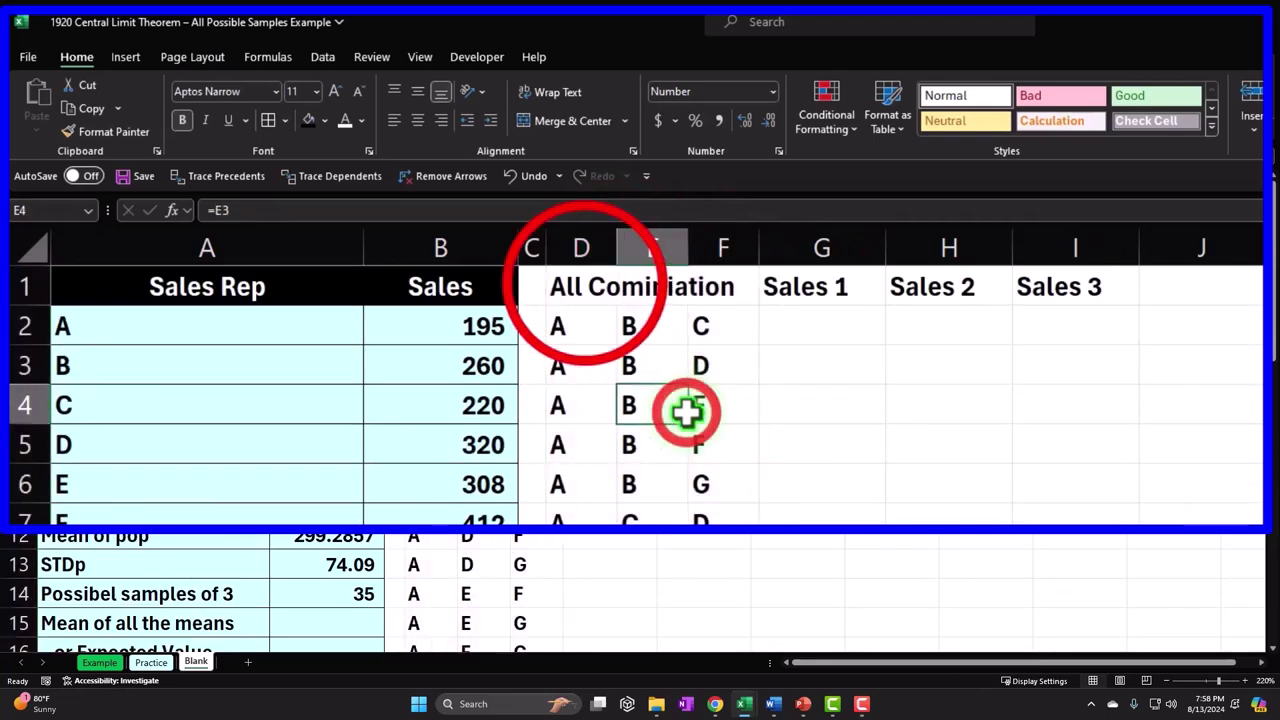
- Give headers D1:I1 black fill with white text and centre Sales 1–3
{"action": "left_click", "coordinate": [594, 286]}
{"action": "left_click_drag", "start_coordinate": [597, 286], "coordinate": [1015, 291]}
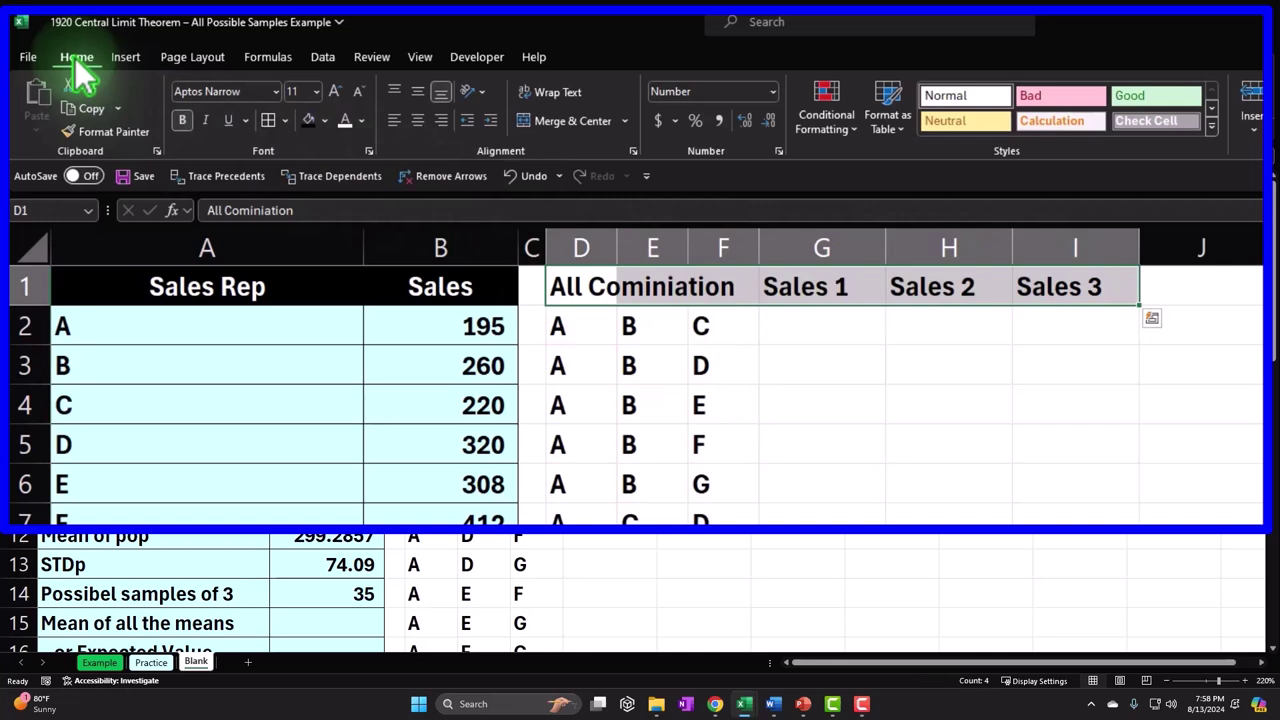
{"action": "left_click", "coordinate": [308, 120]}
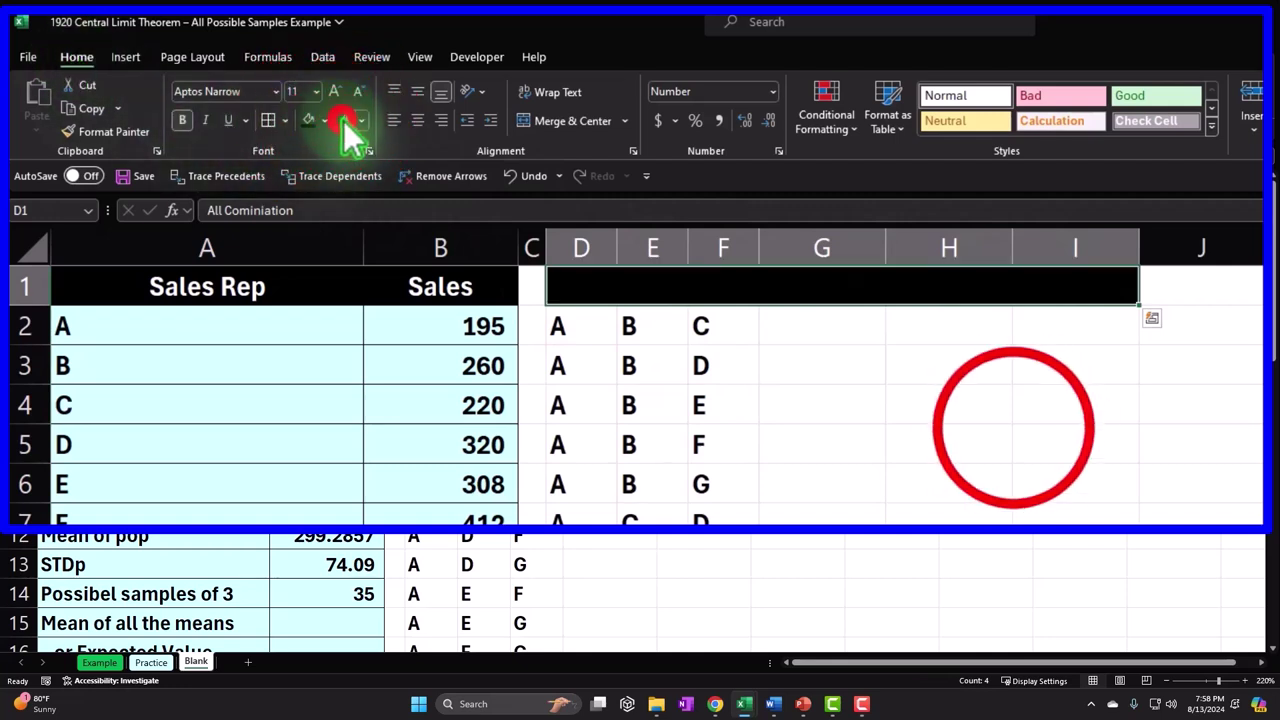
{"action": "left_click", "coordinate": [343, 120]}
{"action": "left_click_drag", "start_coordinate": [866, 277], "coordinate": [1050, 282]}
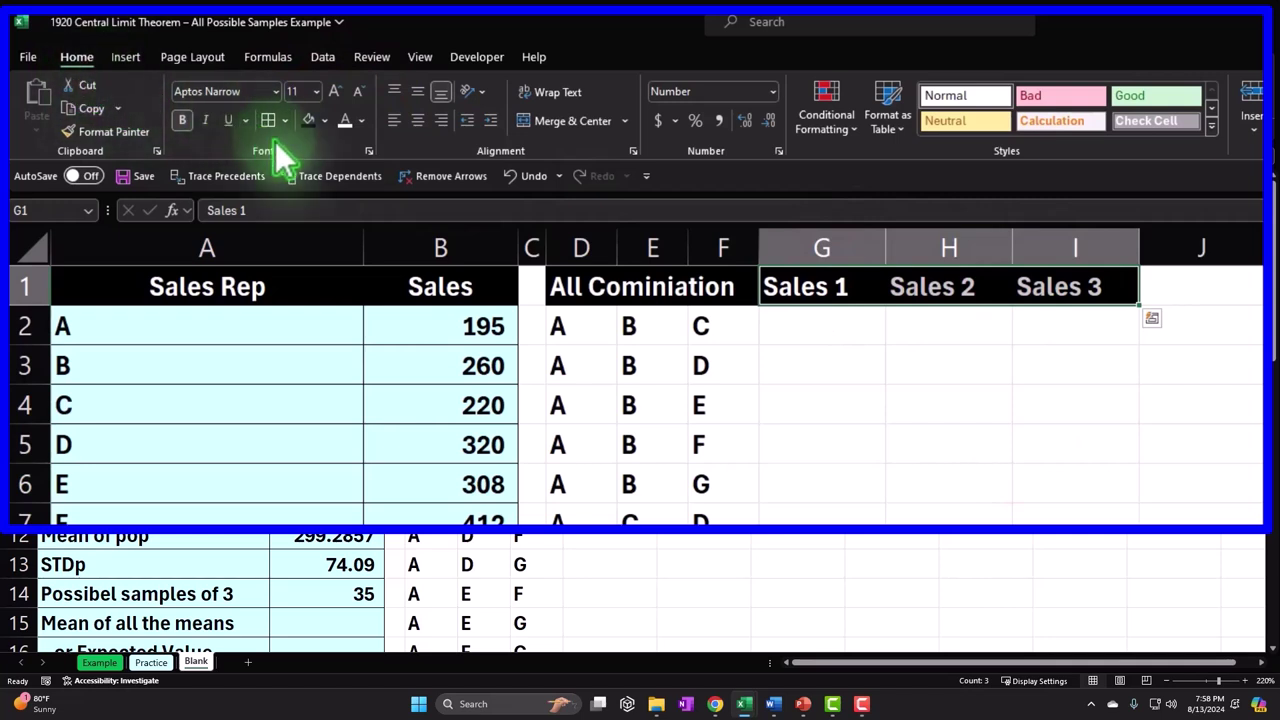
{"action": "left_click", "coordinate": [417, 120]}
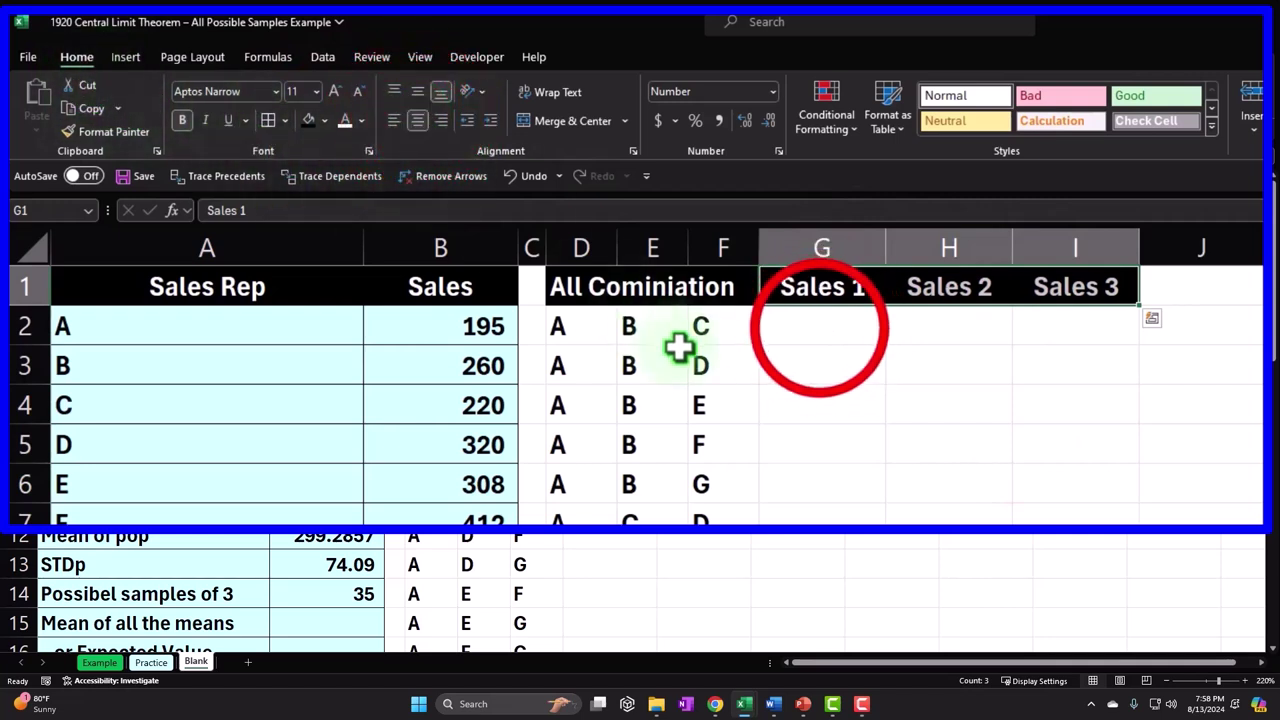
{"action": "left_click", "coordinate": [820, 326]}
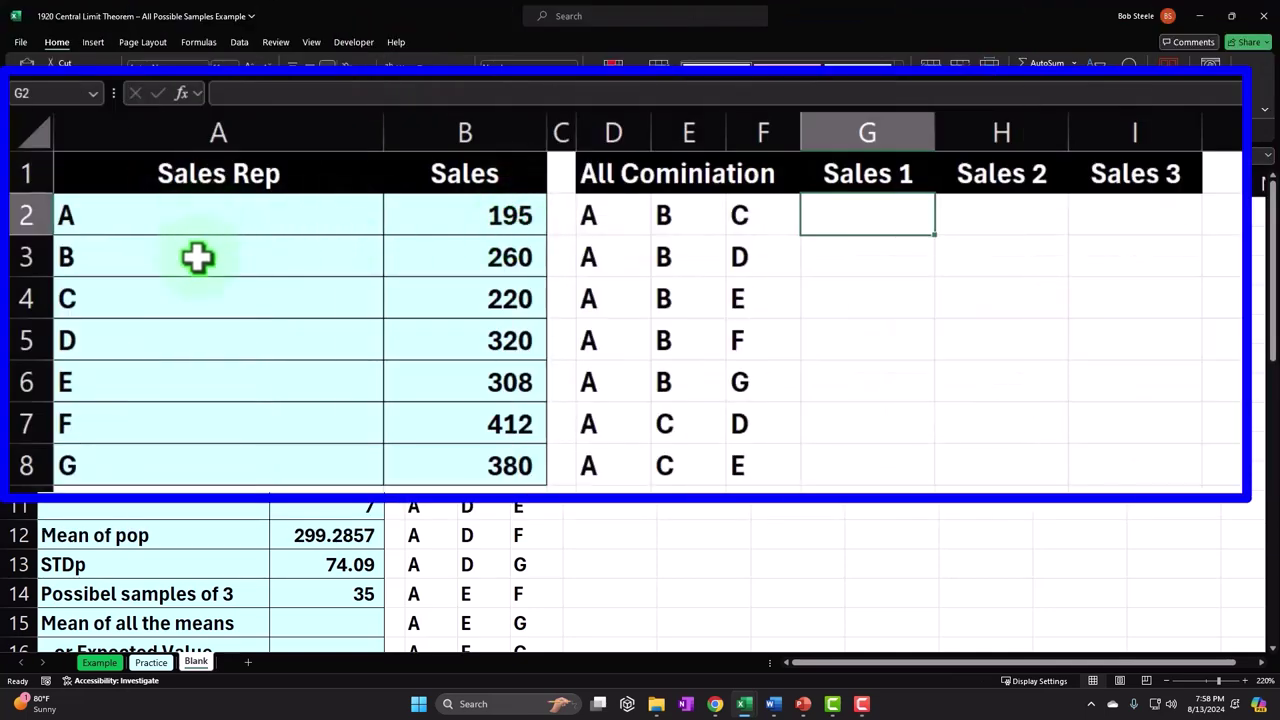
- Start a formula in G2, replacing the mistaken XIRR function with XLOOKUP
{"action": "mouse_move", "coordinate": [171, 208]}
{"action": "left_mouse_down"}
{"action": "mouse_move", "coordinate": [168, 472]}
{"action": "mouse_move", "coordinate": [191, 446]}
{"action": "left_mouse_up"}
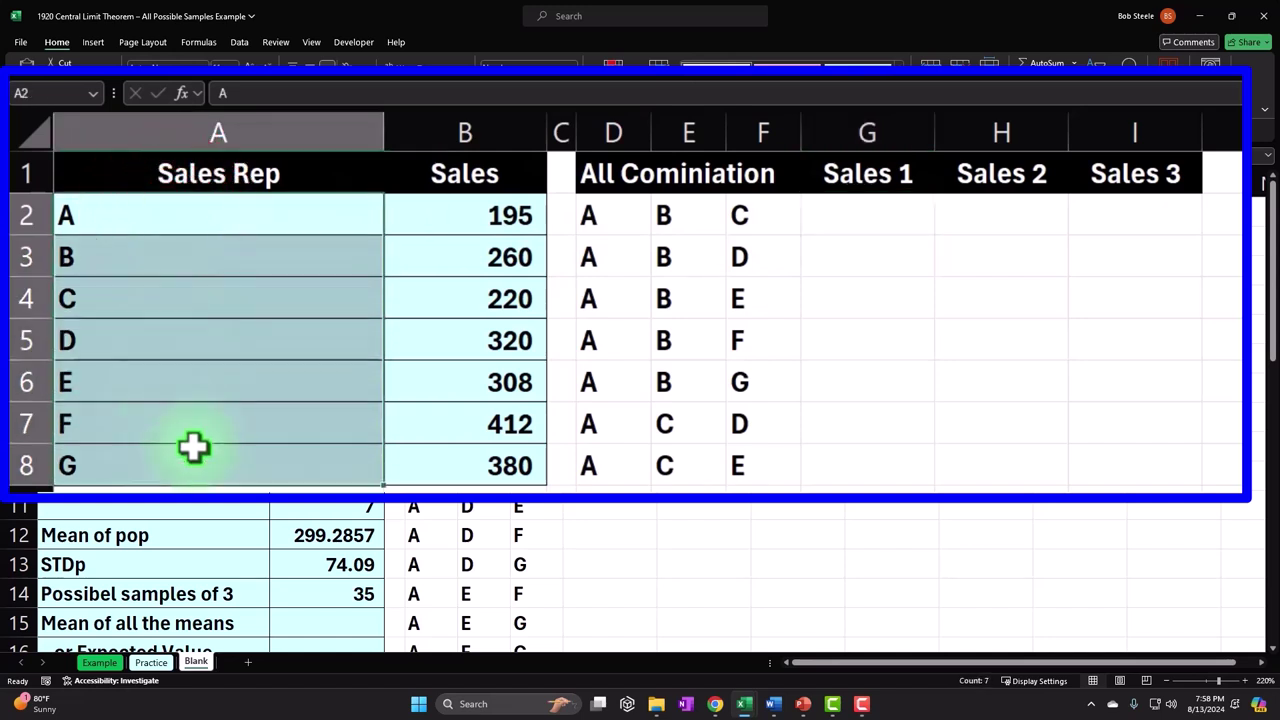
{"action": "left_click", "coordinate": [441, 227]}
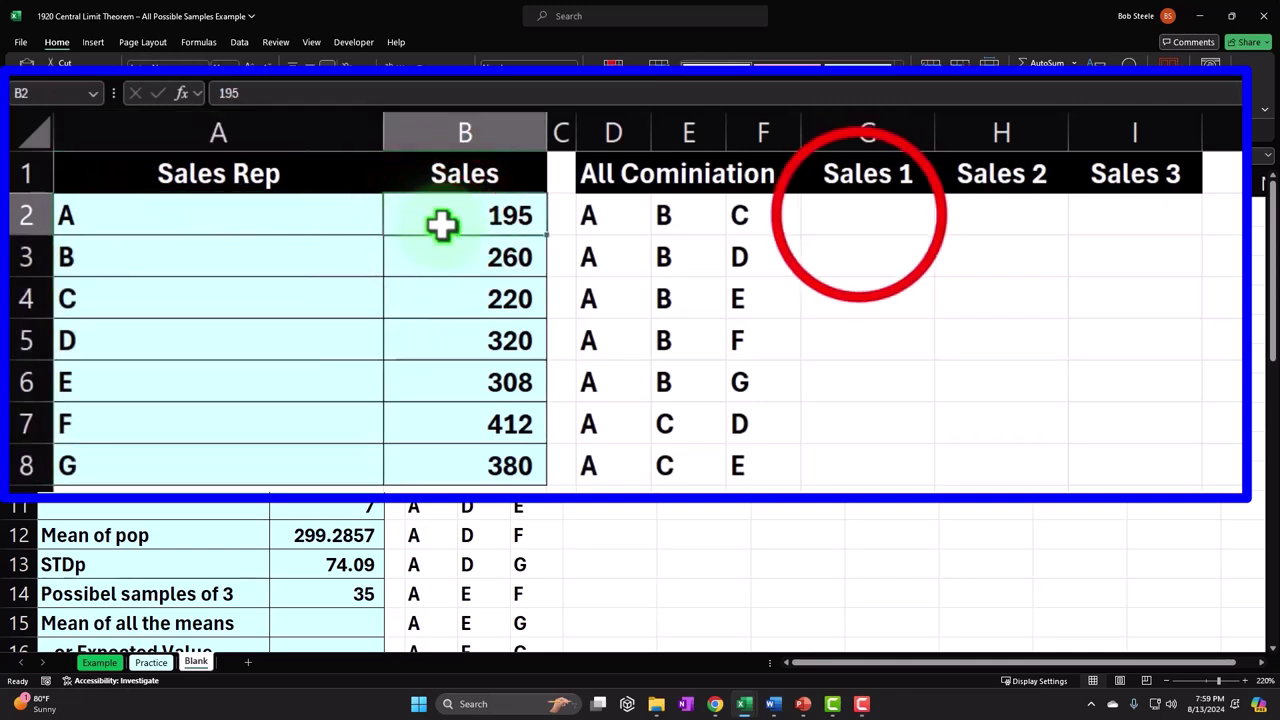
{"action": "left_click", "coordinate": [857, 214]}
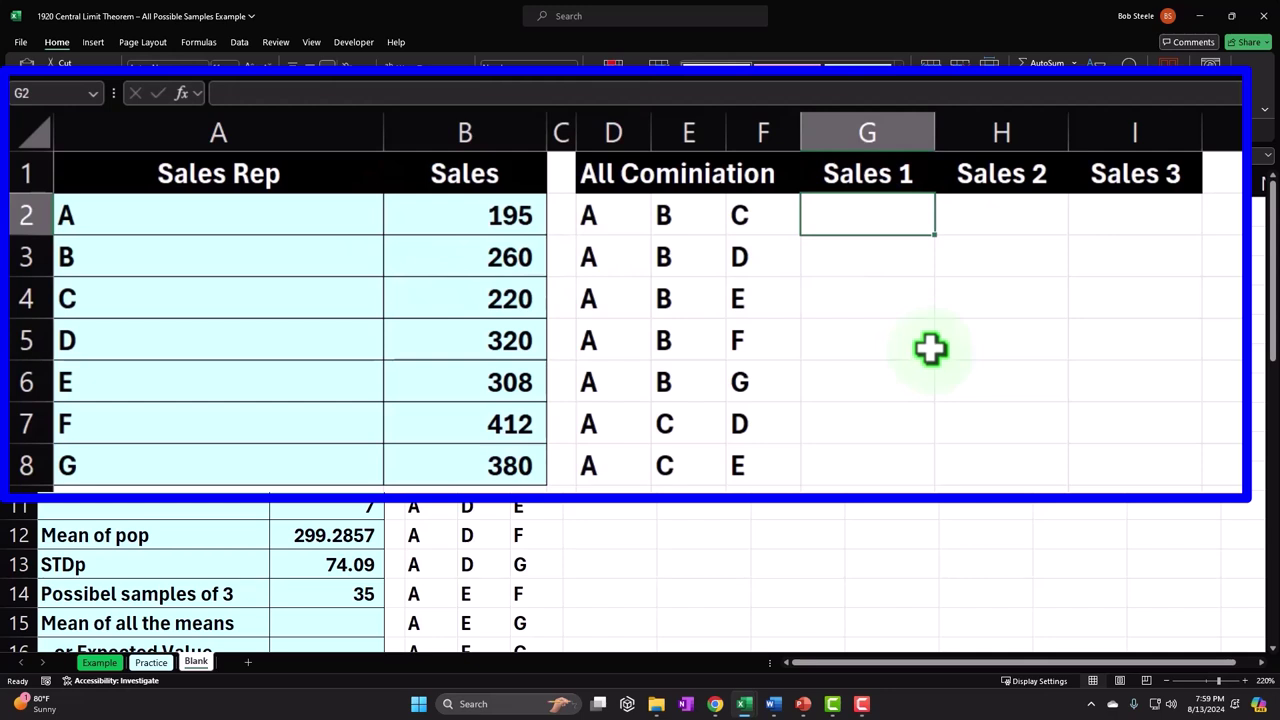
{"action": "type", "text": "="}
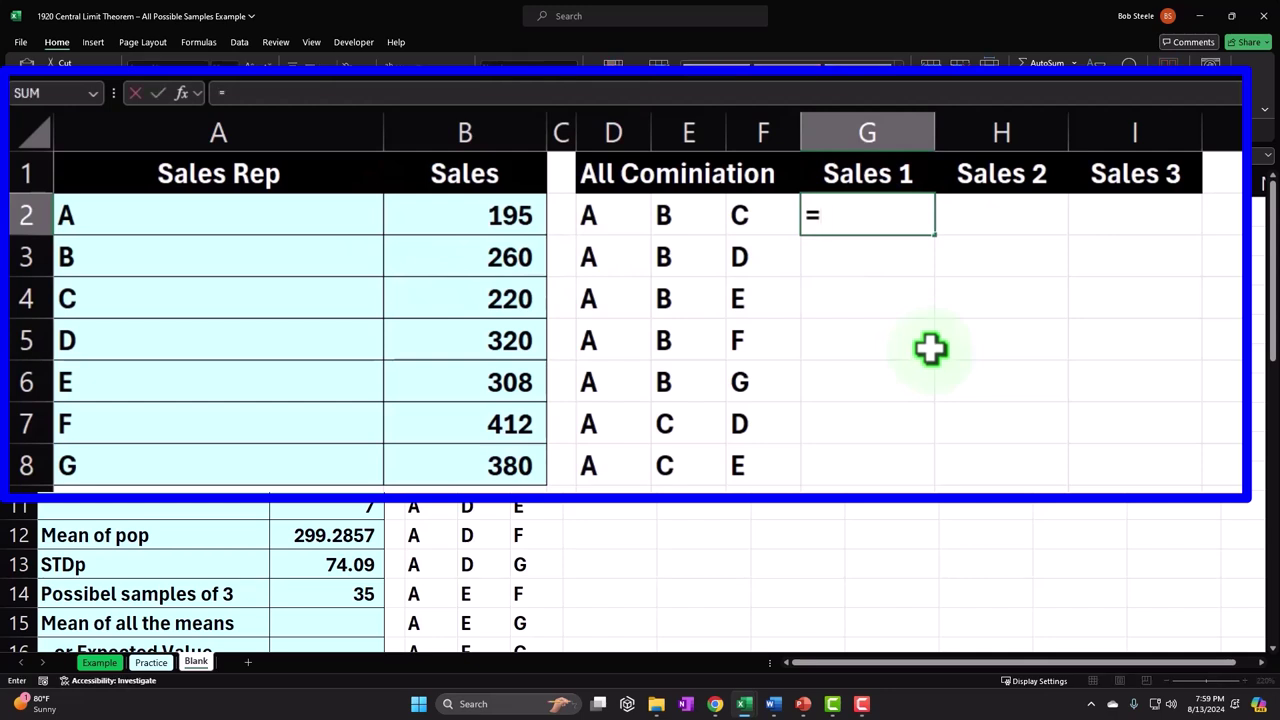
{"action": "type", "text": "x"}
{"action": "key", "text": "Tab"}
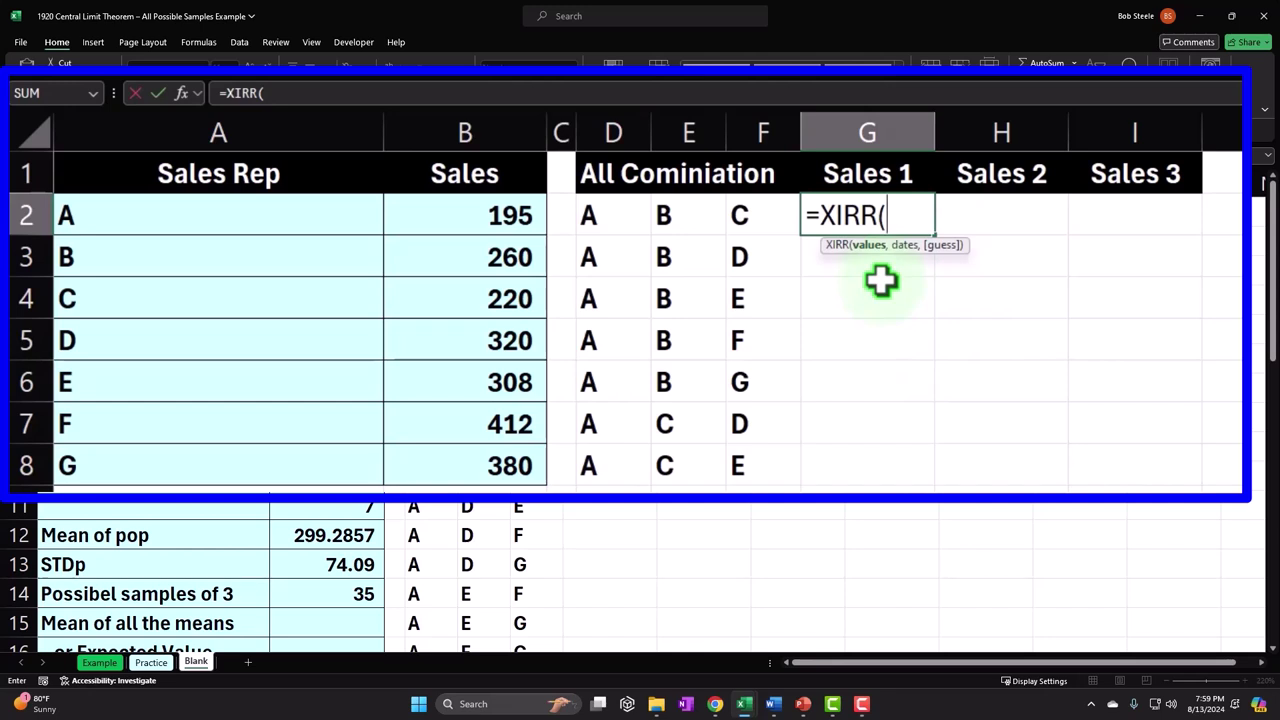
{"action": "key", "text": "BackSpace"}
{"action": "key", "text": "BackSpace"}
{"action": "key", "text": "BackSpace"}
{"action": "key", "text": "BackSpace"}
{"action": "key", "text": "BackSpace"}
{"action": "type", "text": "xloo"}
{"action": "key", "text": "Tab"}
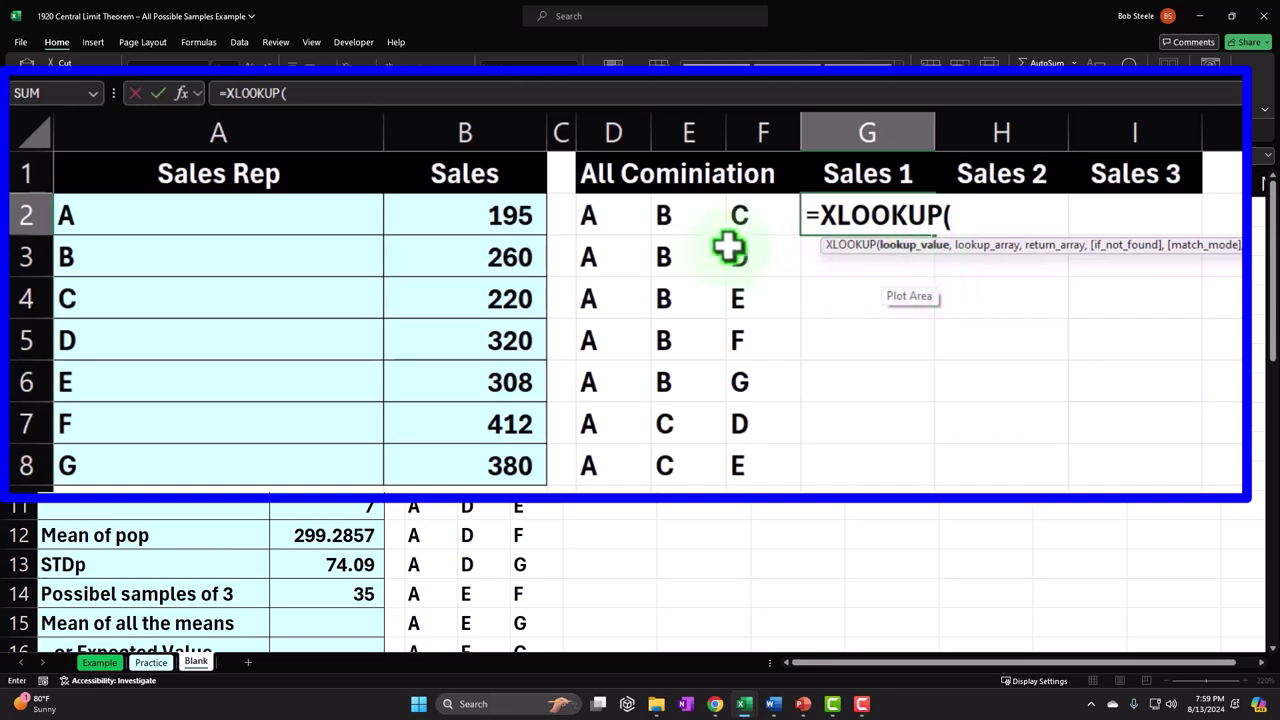
- Complete =XLOOKUP(D2,A2:A8,B2:B8) in G2, returning 195
{"action": "left_click", "coordinate": [599, 217]}
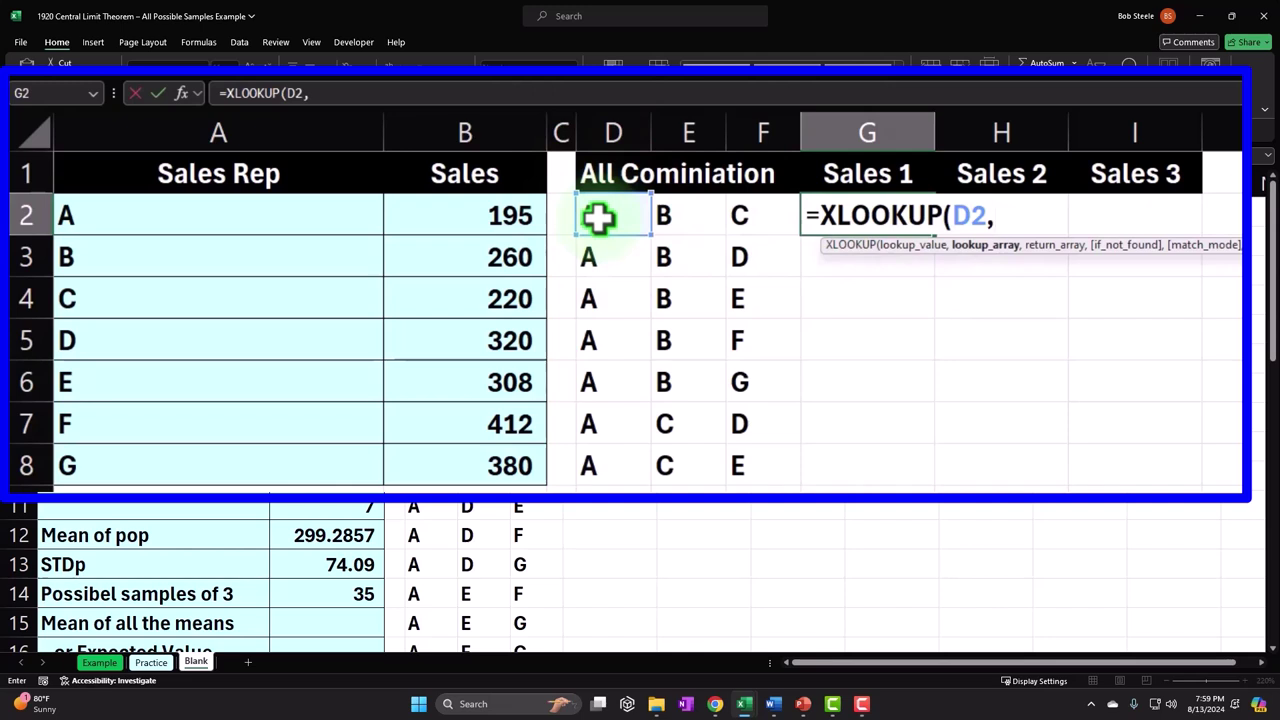
{"action": "left_click_drag", "start_coordinate": [257, 214], "coordinate": [241, 446]}
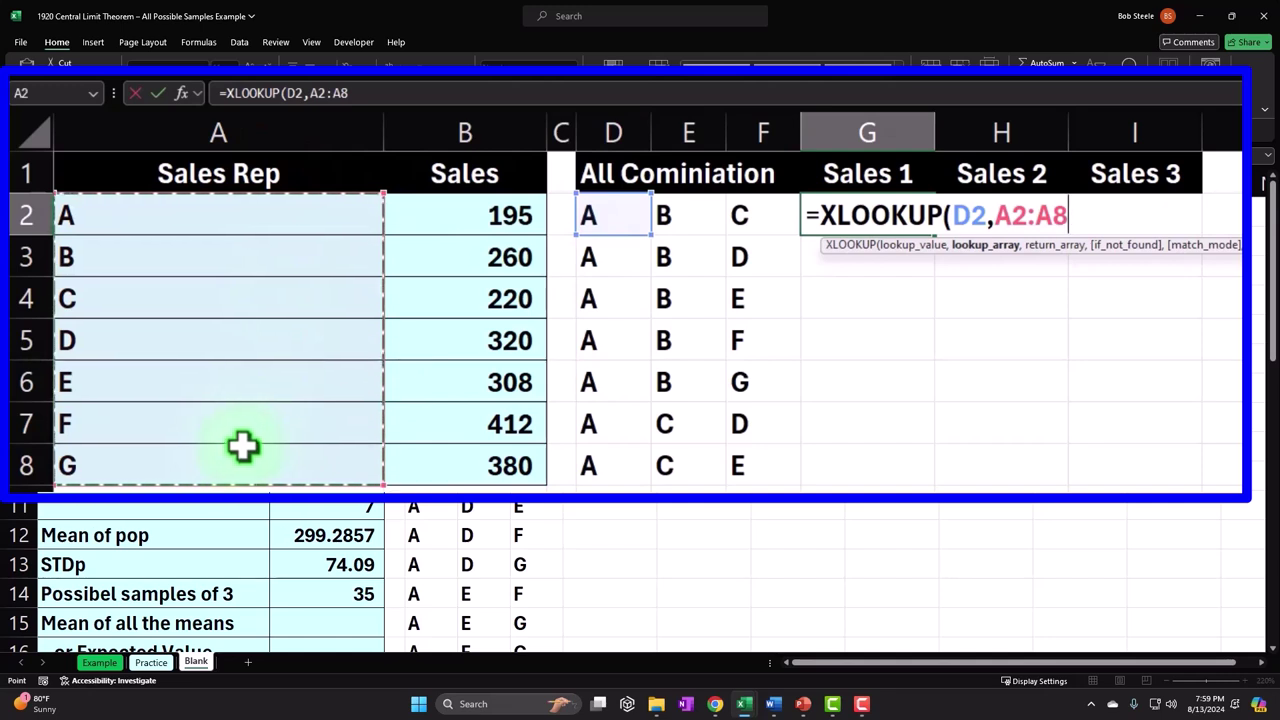
{"action": "type", "text": ","}
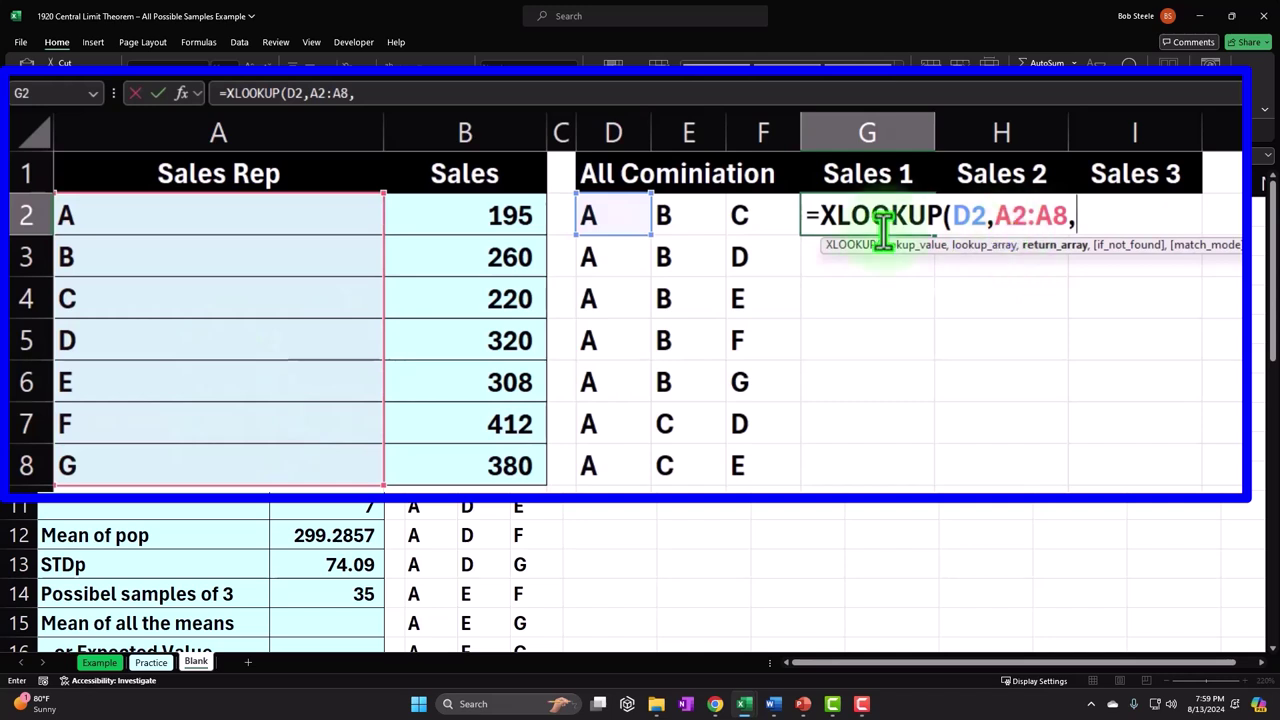
{"action": "left_click", "coordinate": [503, 214]}
{"action": "left_click_drag", "start_coordinate": [503, 214], "coordinate": [474, 456]}
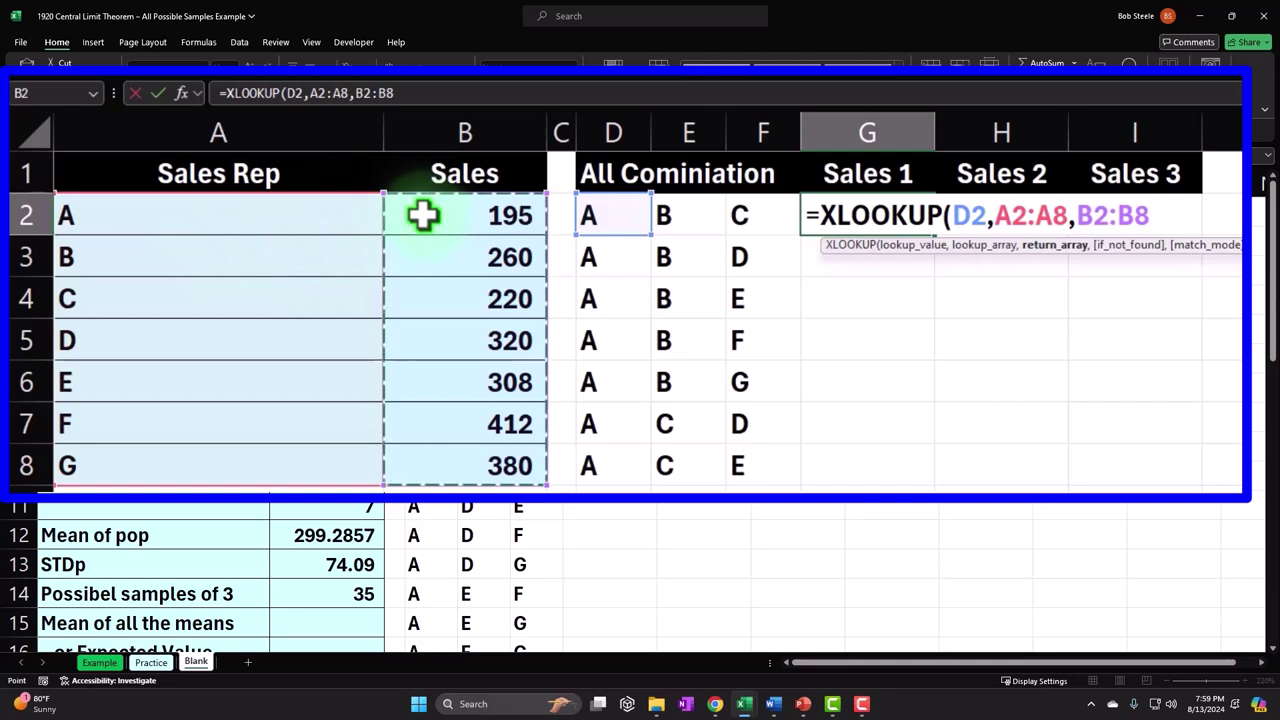
{"action": "key", "text": "Return"}
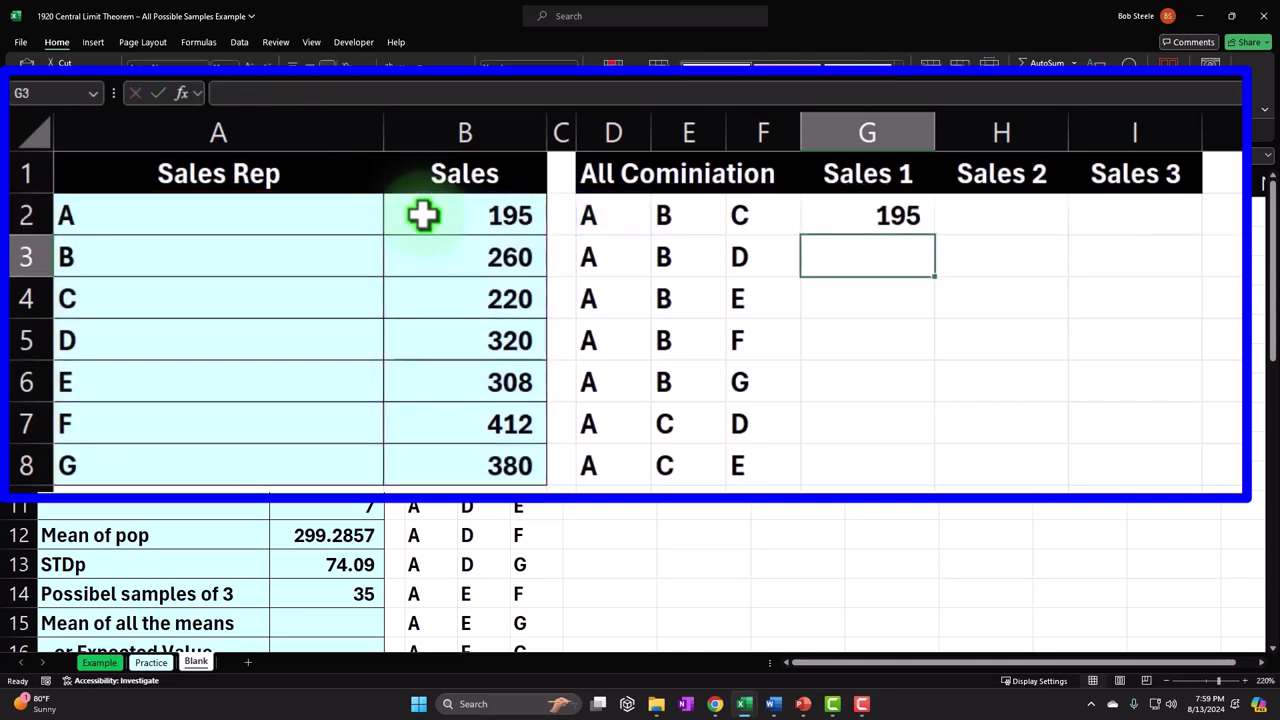
- Make the A2:A8 and B2:B8 references in the G2 formula absolute
{"action": "double_click", "coordinate": [826, 216]}
{"action": "left_click", "coordinate": [958, 215]}
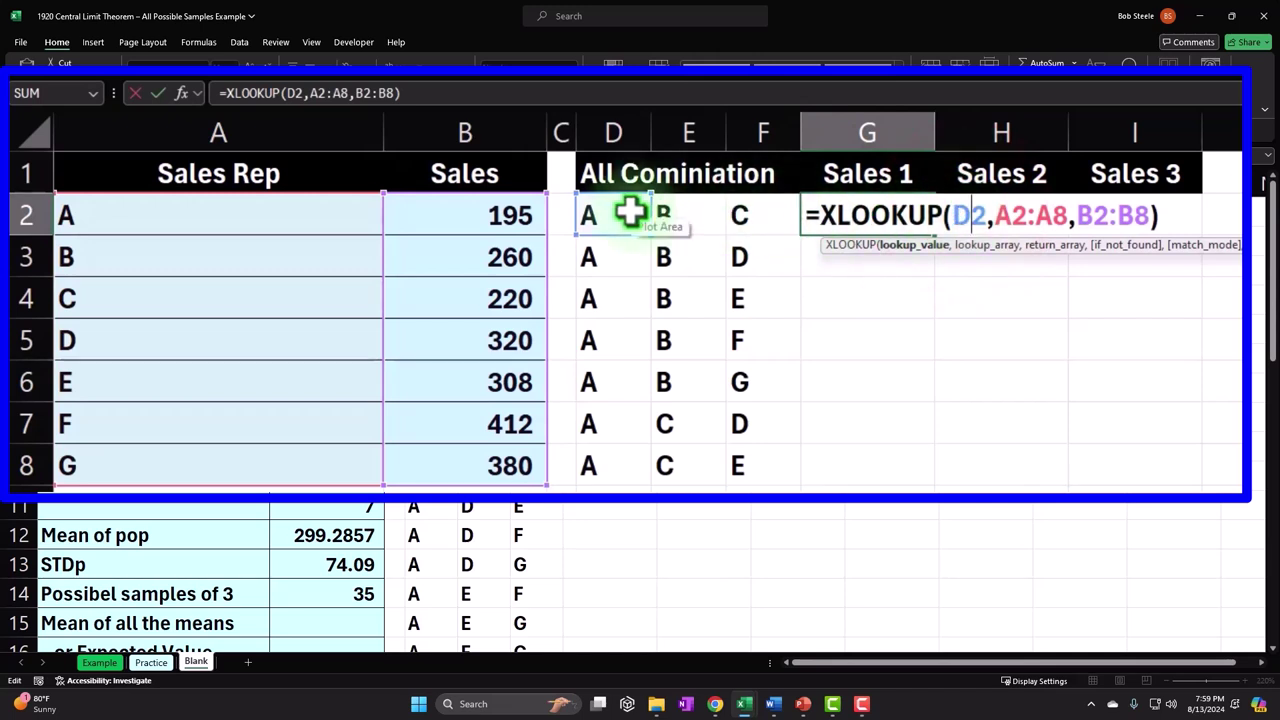
{"action": "left_click", "coordinate": [1012, 214]}
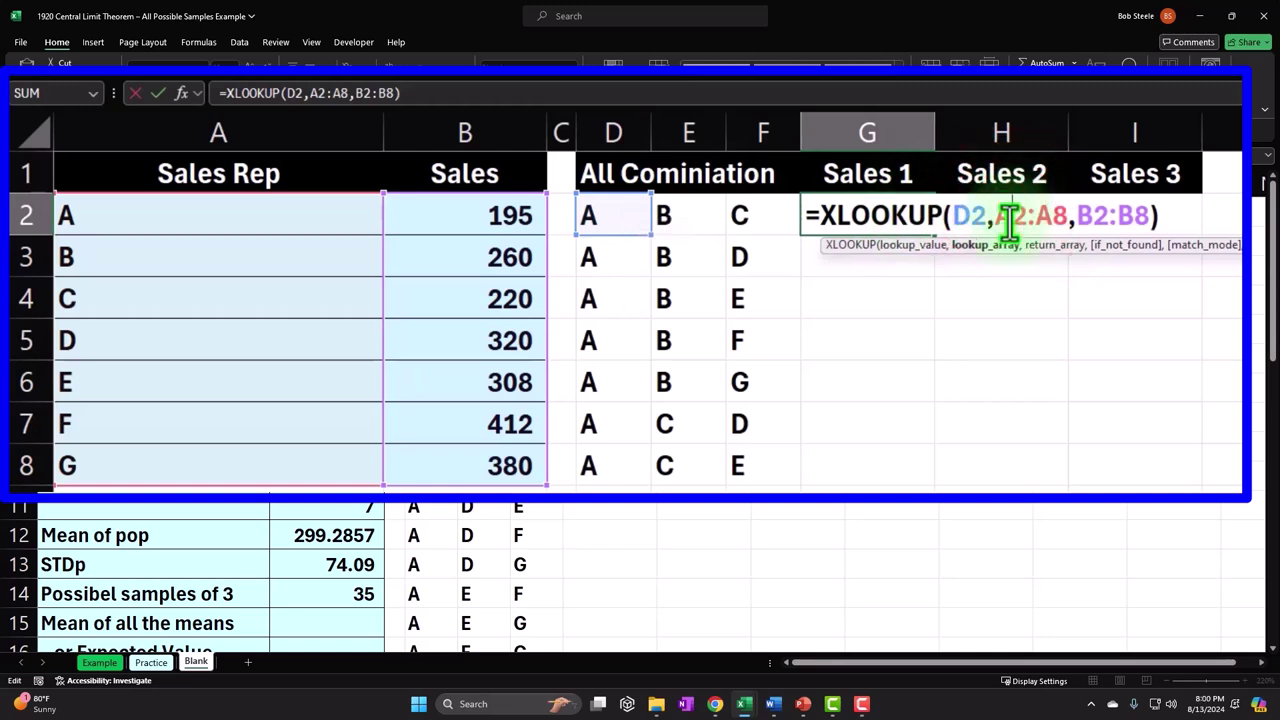
{"action": "key", "text": "F4"}
{"action": "left_click", "coordinate": [1080, 220]}
{"action": "key", "text": "F4"}
{"action": "left_click", "coordinate": [1137, 225]}
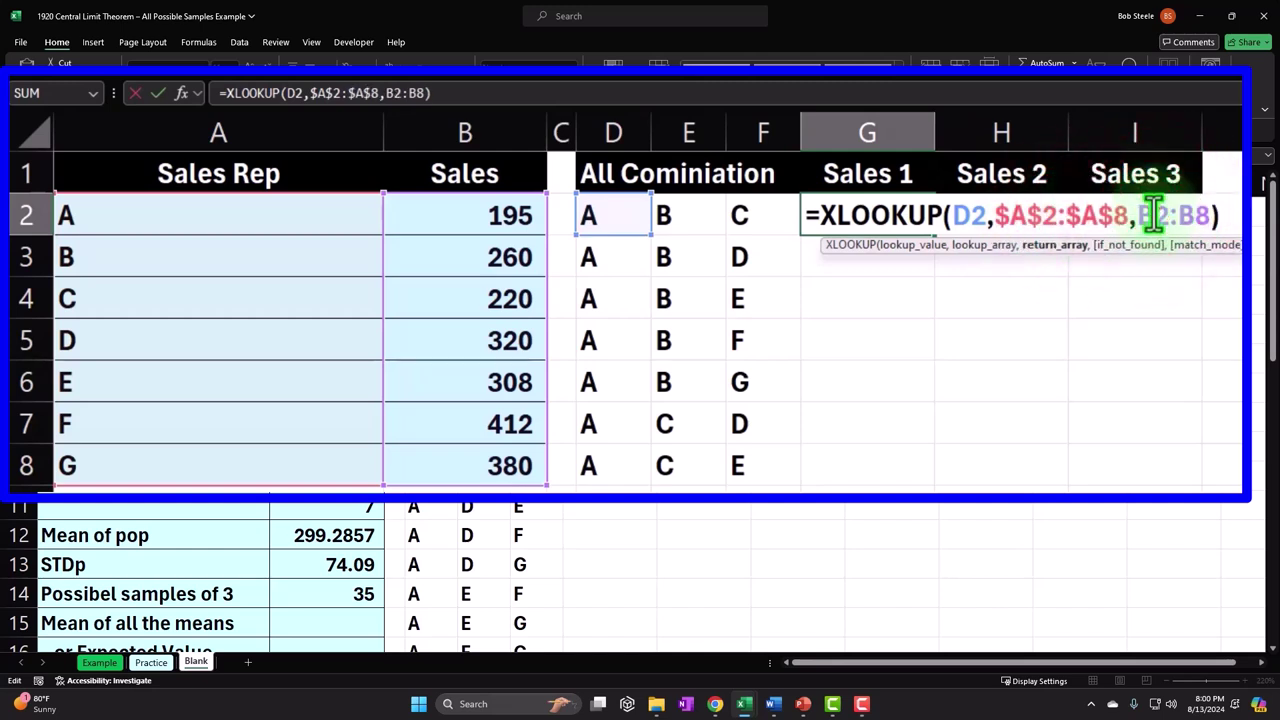
{"action": "left_click", "coordinate": [1218, 215]}
{"action": "key", "text": "F4"}
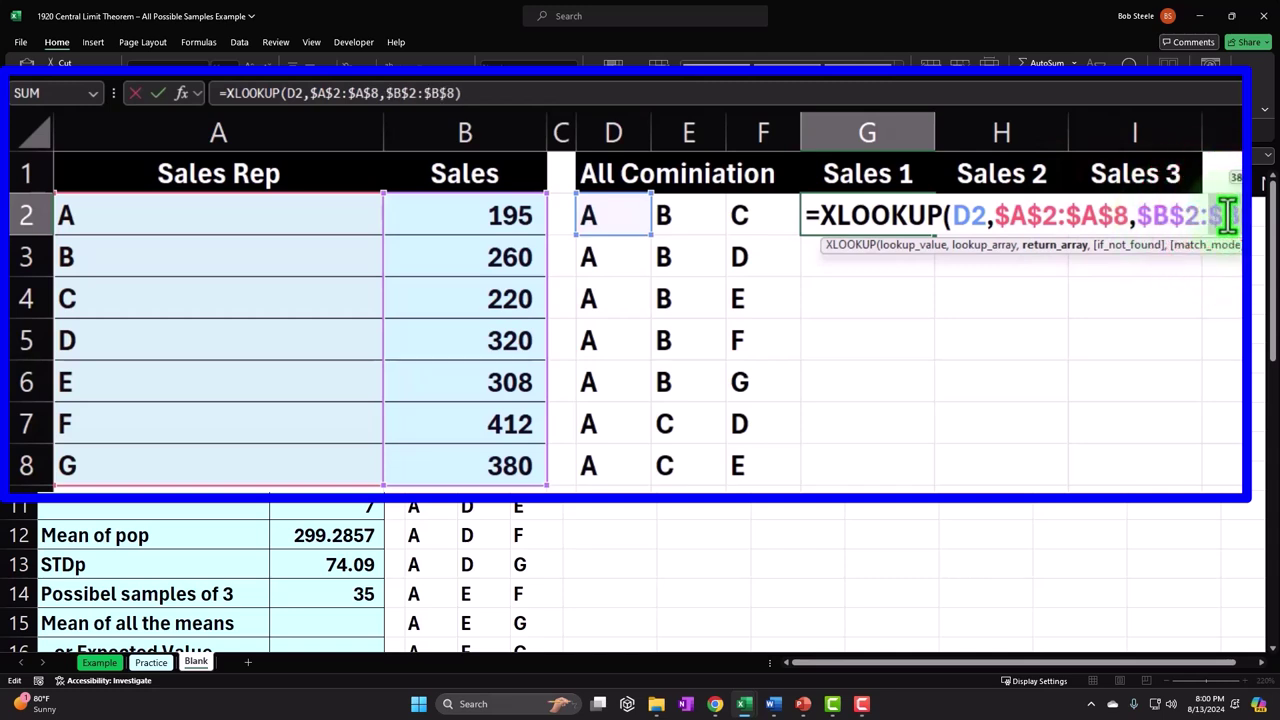
{"action": "key", "text": "Return"}
- Copy the G2 lookup formula across to H2 and I2
{"action": "left_click", "coordinate": [900, 220]}
{"action": "left_click_drag", "start_coordinate": [935, 234], "coordinate": [1171, 240]}
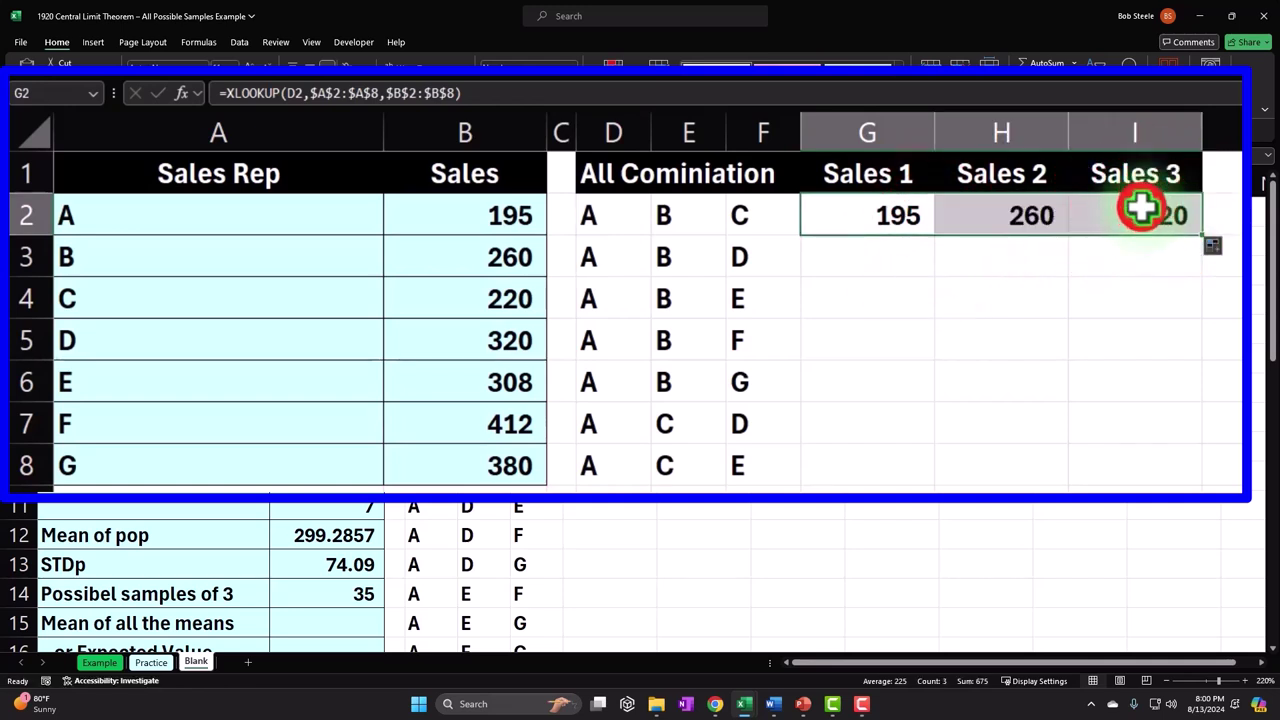
{"action": "double_click", "coordinate": [1142, 208]}
{"action": "key", "text": "Return"}
{"action": "key", "text": "Up"}
{"action": "left_click", "coordinate": [752, 212]}
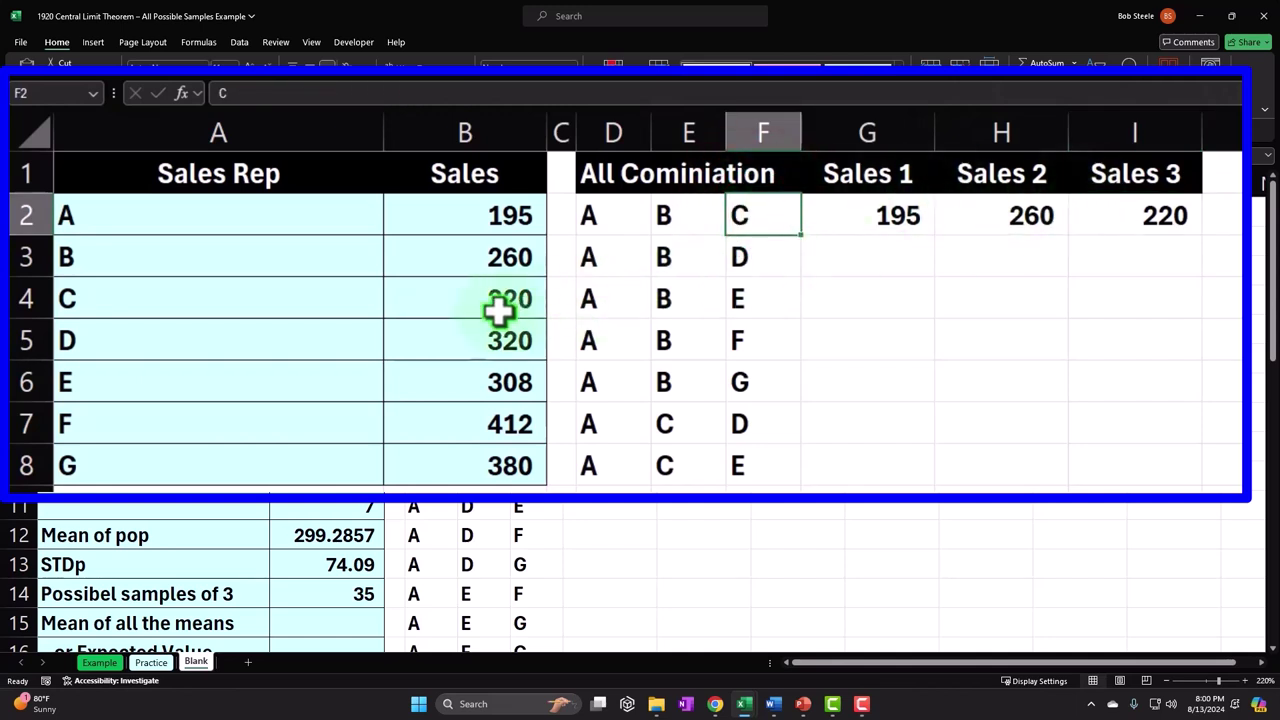
- Fill the G2:I2 formulas down through row 36 and check the results
{"action": "left_click_drag", "start_coordinate": [903, 206], "coordinate": [1203, 241]}
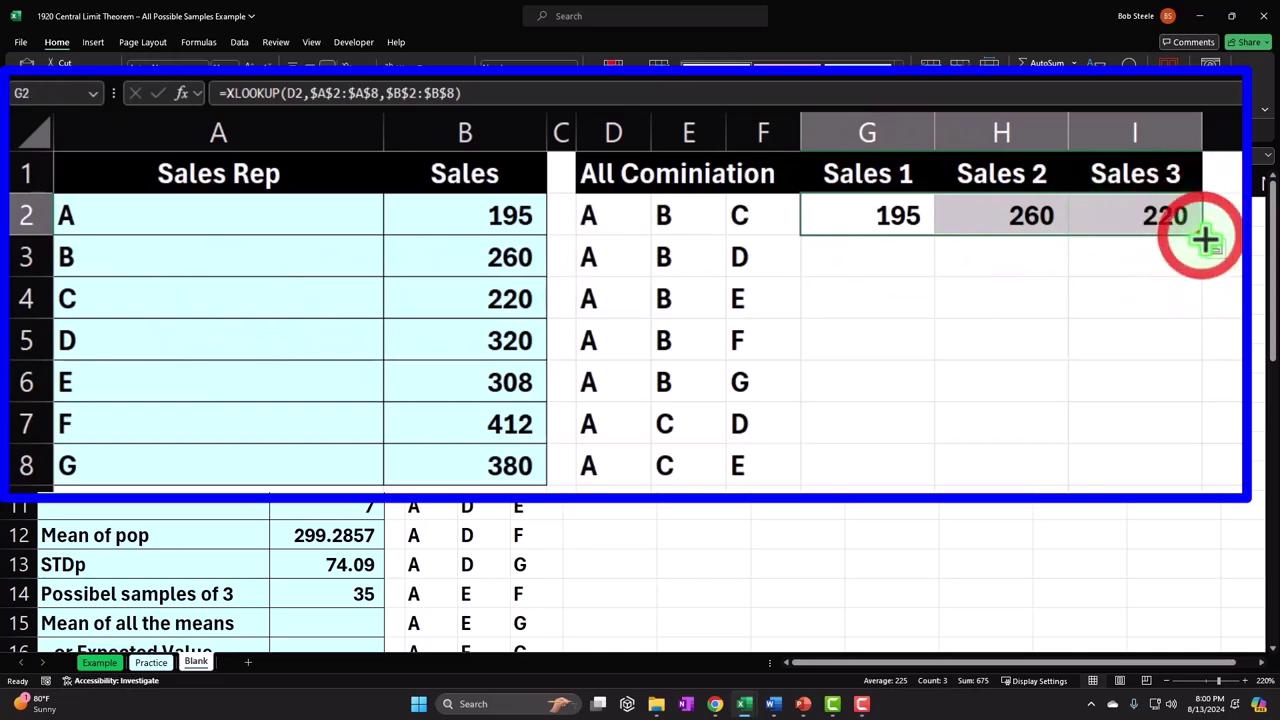
{"action": "double_click", "coordinate": [1203, 241]}
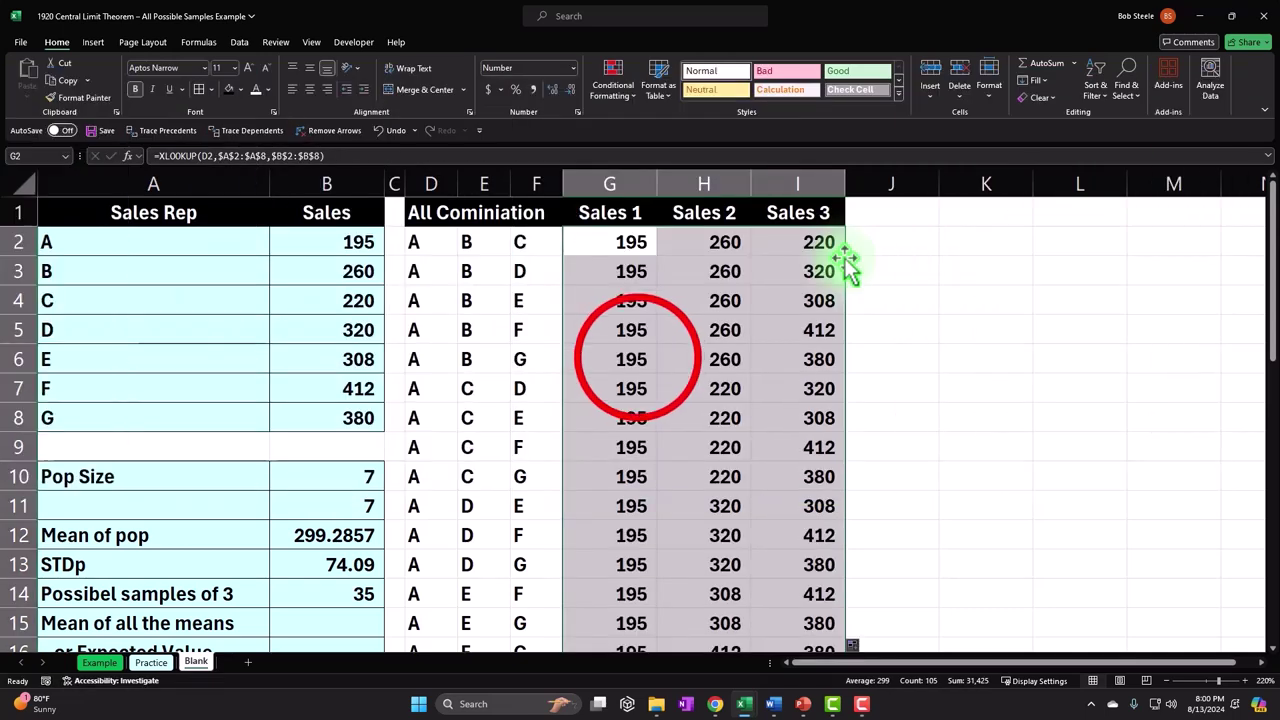
{"action": "left_click", "coordinate": [906, 381]}
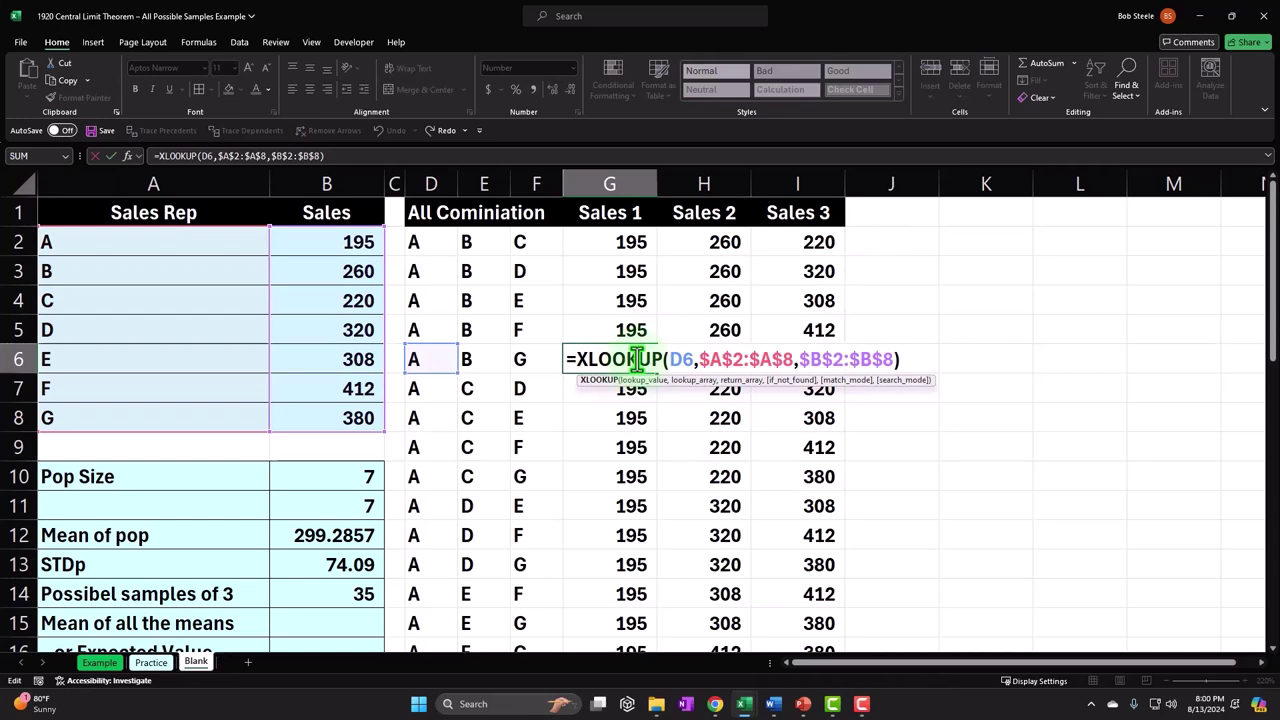
{"action": "key", "text": "Return"}
{"action": "scroll", "coordinate": [789, 217], "scroll_direction": "down", "scroll_amount": 2}
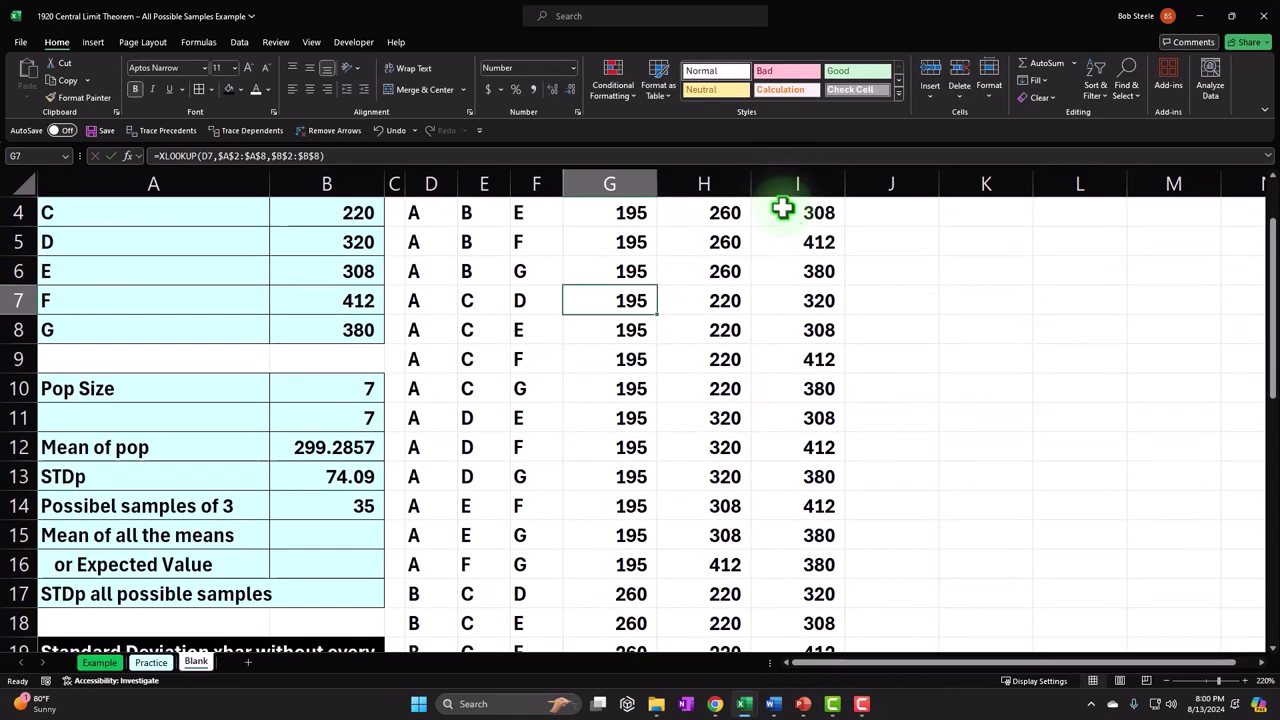
{"action": "left_click", "coordinate": [636, 506]}
{"action": "left_click", "coordinate": [432, 506]}
{"action": "left_click", "coordinate": [608, 506]}
{"action": "scroll", "coordinate": [615, 505], "scroll_direction": "up", "scroll_amount": 2}
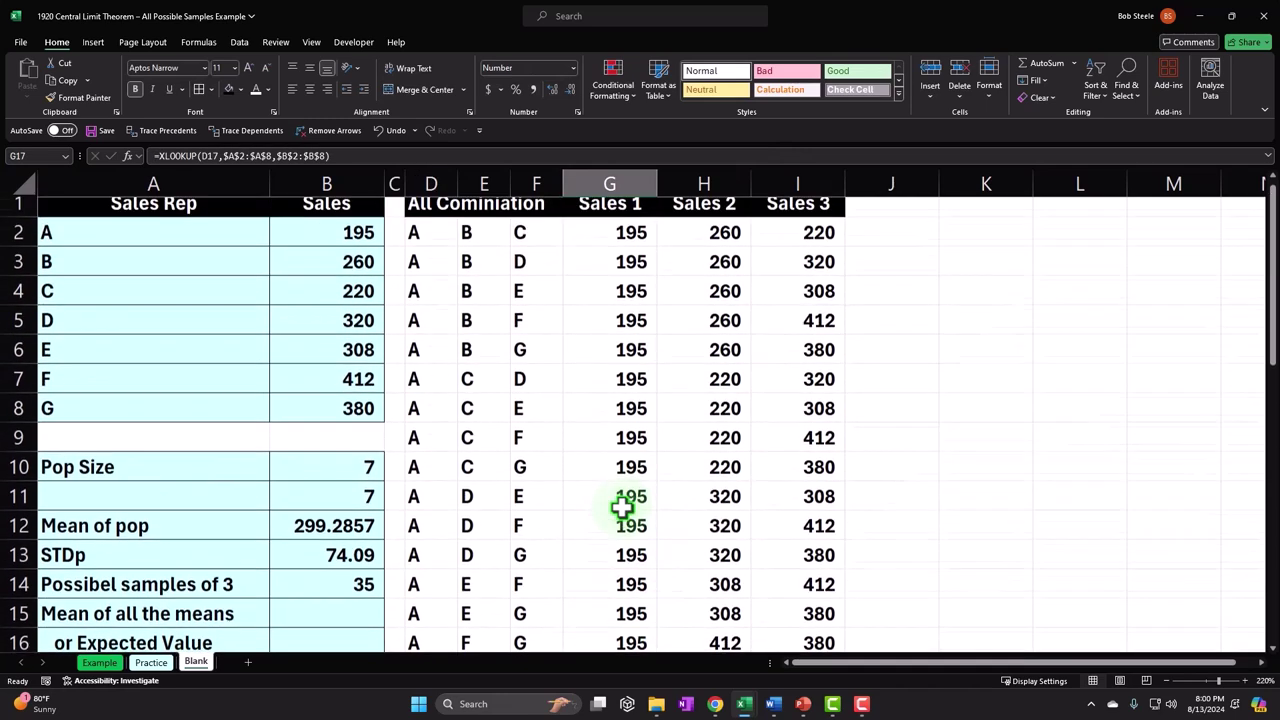
{"action": "left_click_drag", "start_coordinate": [621, 242], "coordinate": [774, 586]}
- Start an XLOOKUP in G2 using the combinations D2:F36 as lookup values
{"action": "scroll", "coordinate": [763, 511], "scroll_direction": "up", "scroll_amount": 10}
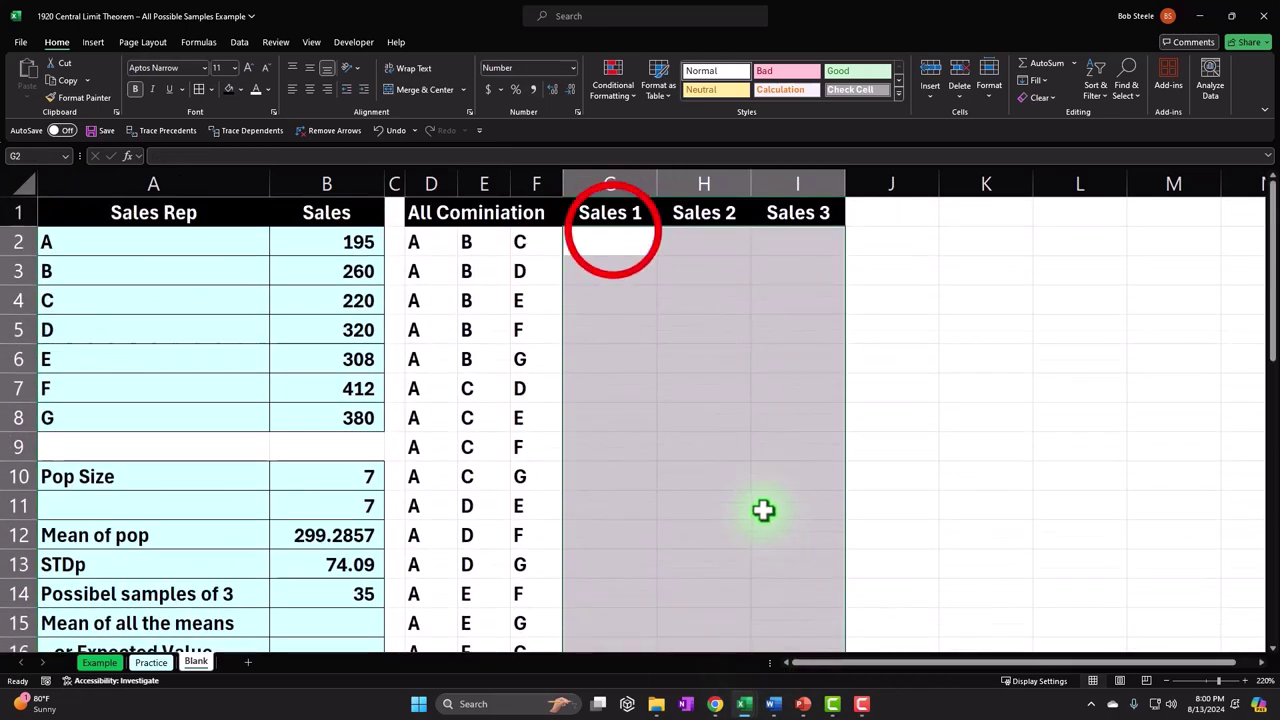
{"action": "left_click", "coordinate": [626, 246]}
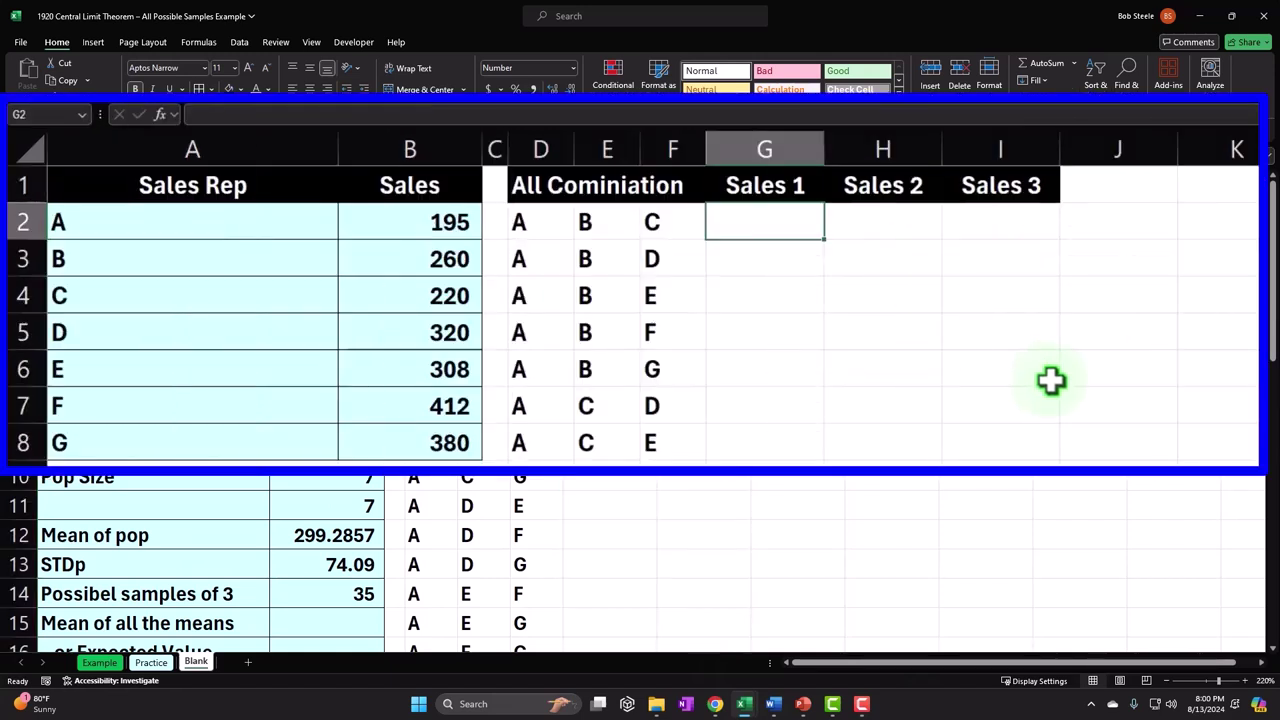
{"action": "type", "text": "="}
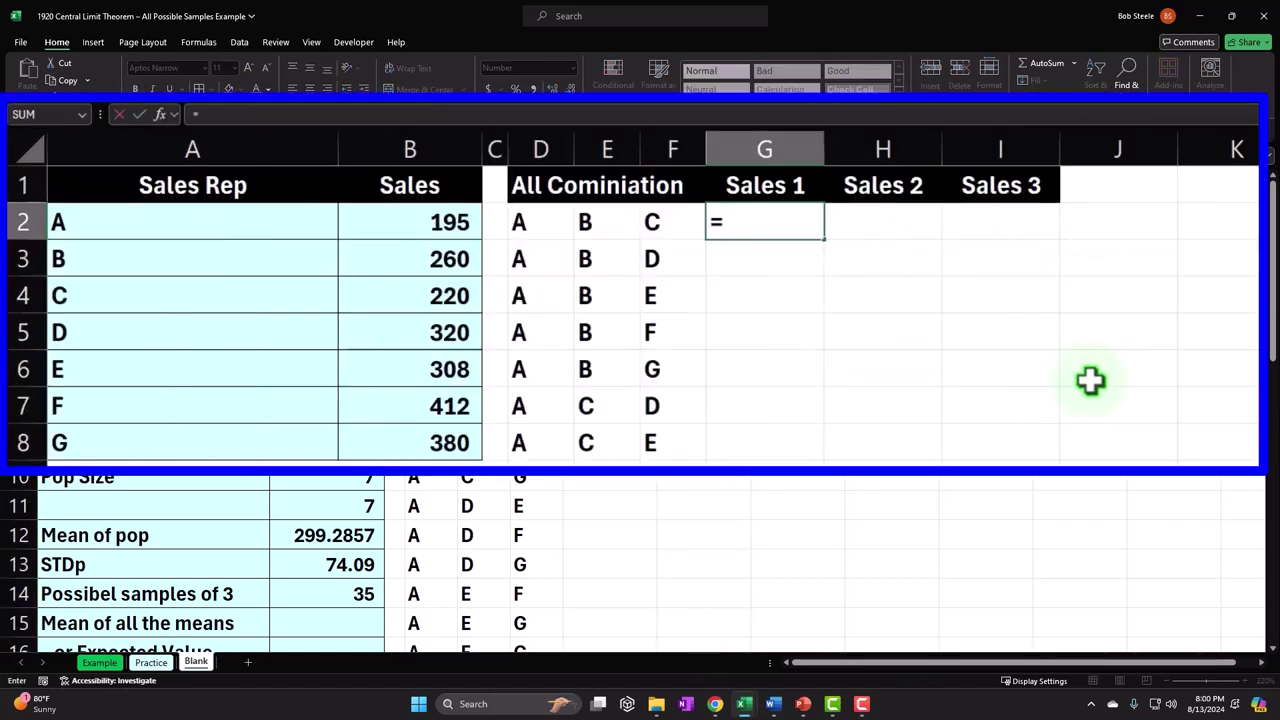
{"action": "type", "text": "xloo"}
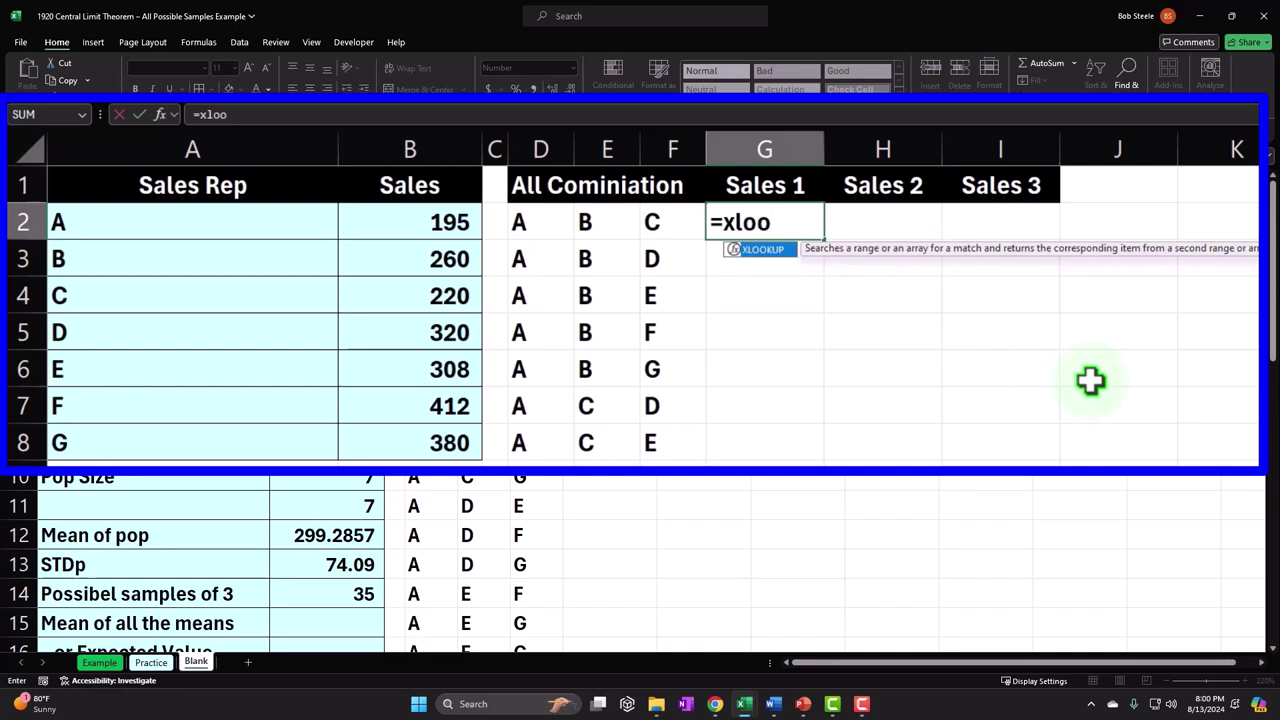
{"action": "key", "text": "Tab"}
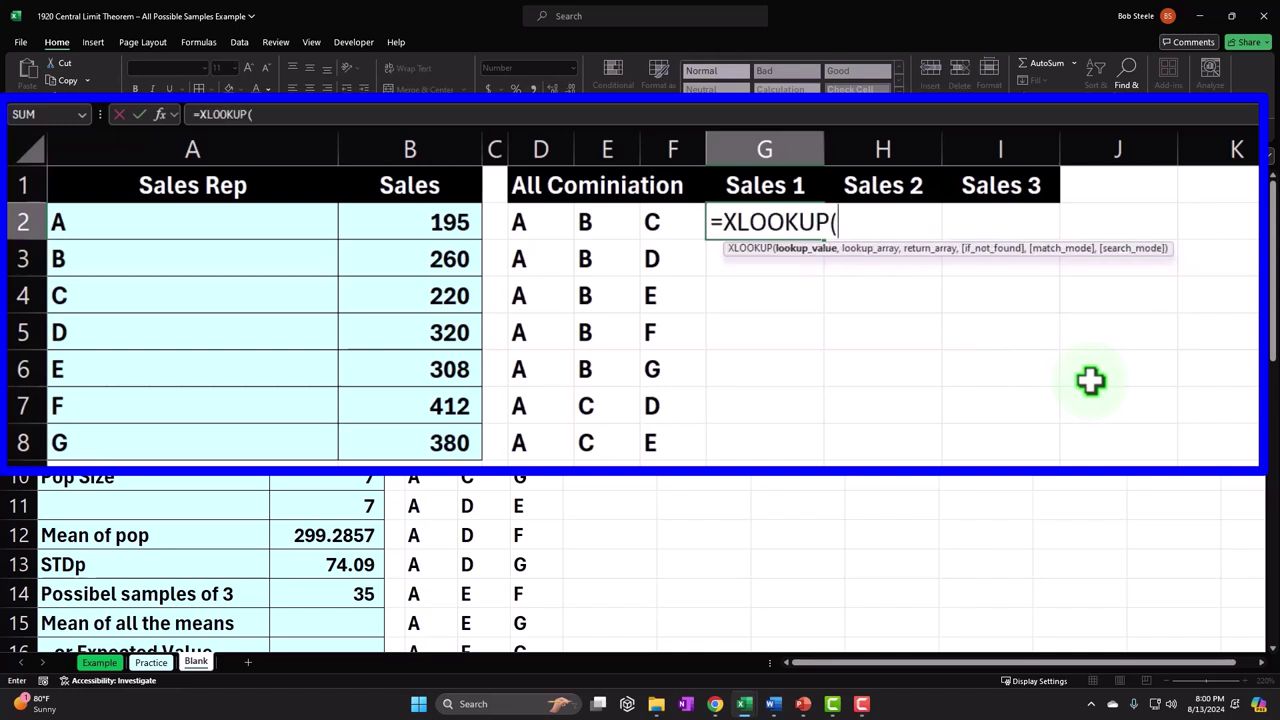
{"action": "key", "text": "Left"}
{"action": "key", "text": "Left"}
{"action": "key", "text": "Left"}
{"action": "key", "text": "Left"}
{"action": "key", "text": "Left"}
{"action": "key", "text": "Left"}
{"action": "key", "text": "ctrl+shift+Down"}
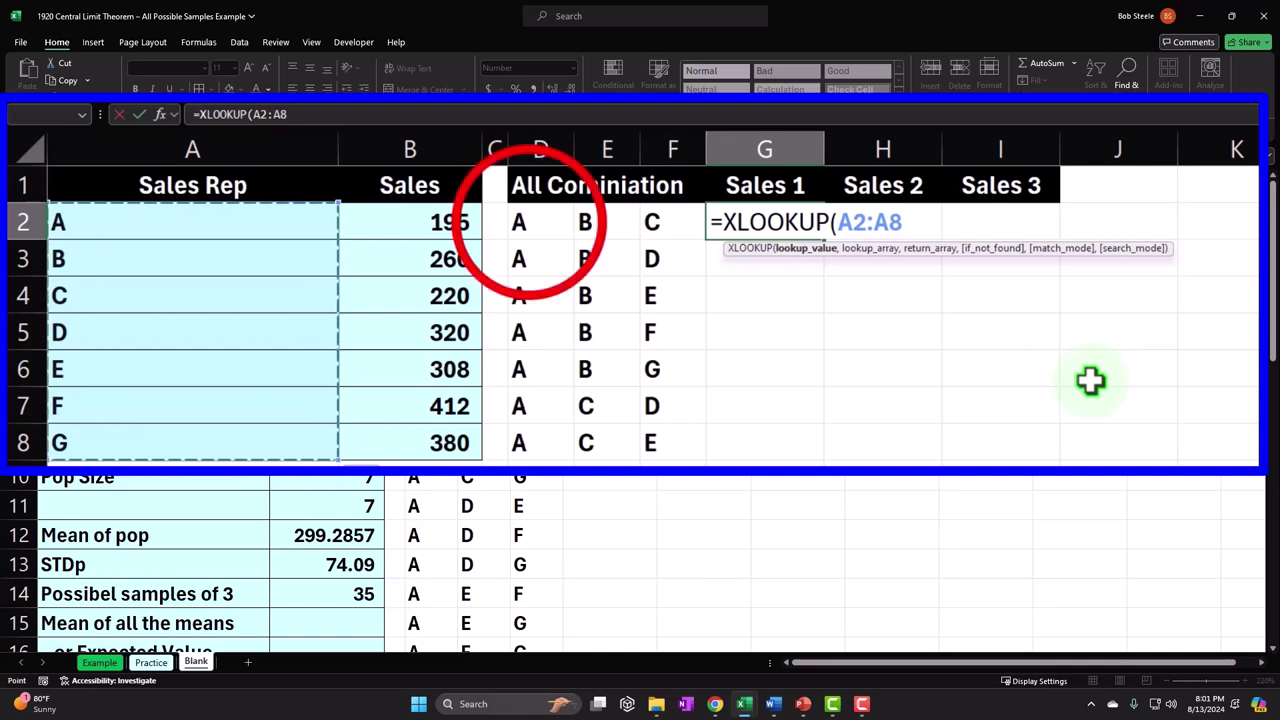
{"action": "left_click_drag", "start_coordinate": [545, 222], "coordinate": [648, 223]}
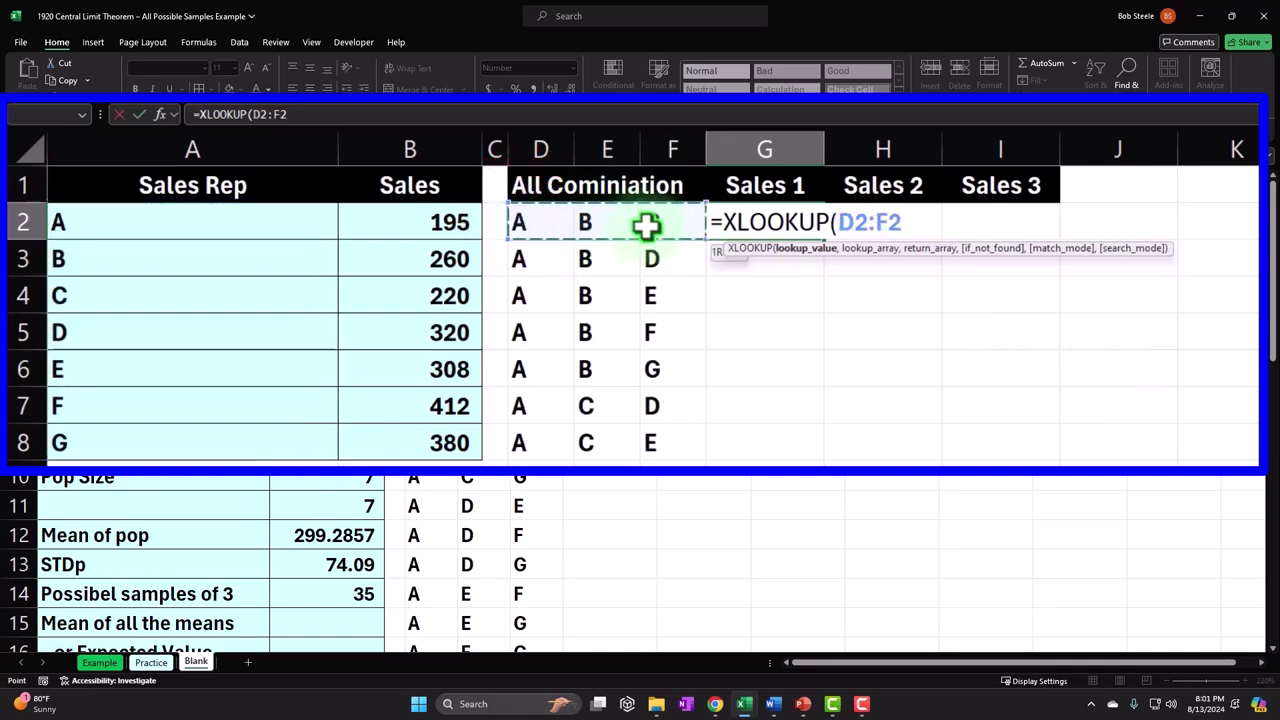
{"action": "key", "text": "ctrl+shift+Down"}
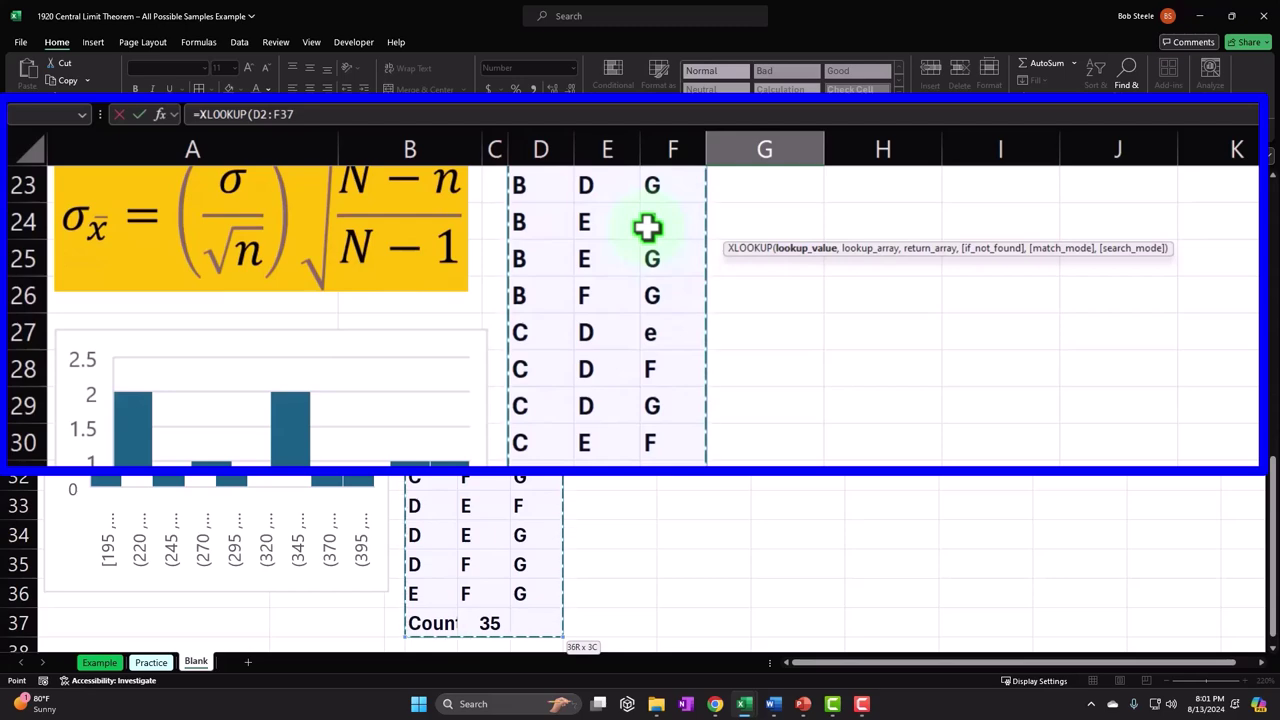
{"action": "key", "text": "shift+Up"}
- Finish =XLOOKUP(D2:F36,A2:A8,B2:B8) so sales spill across G2:I36
{"action": "scroll", "coordinate": [834, 314], "scroll_direction": "up", "scroll_amount": 7}
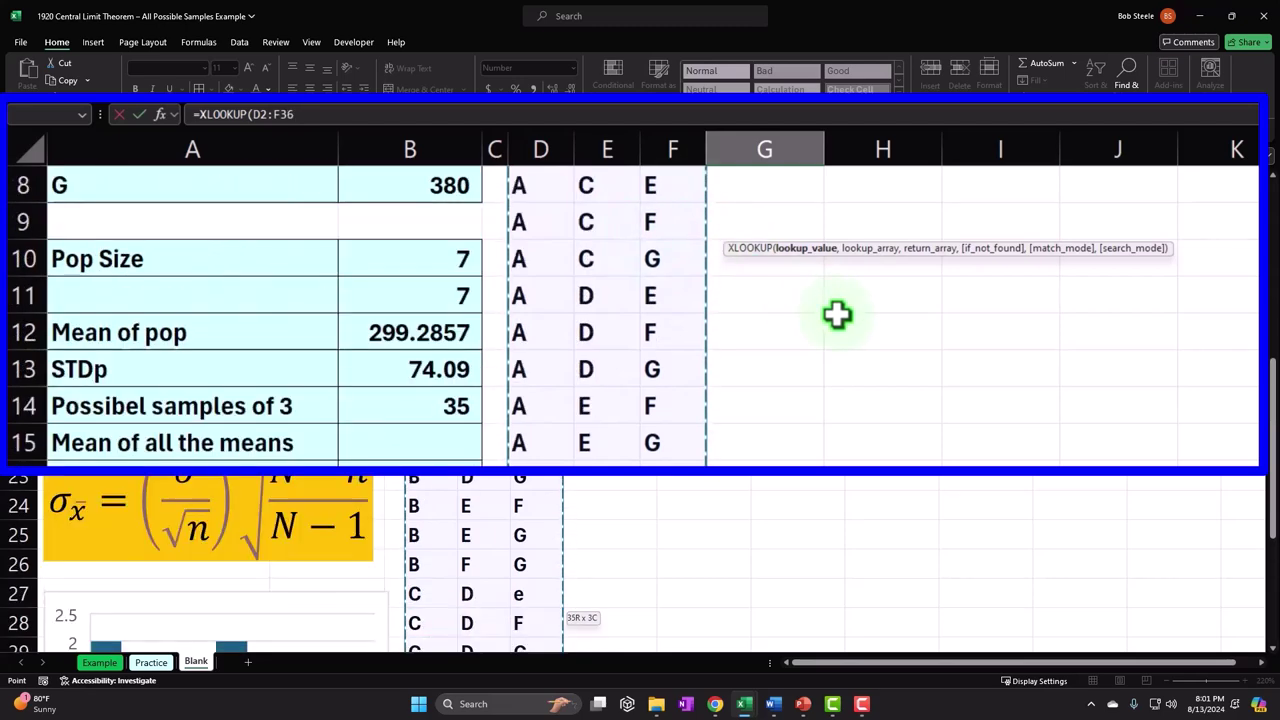
{"action": "type", "text": ","}
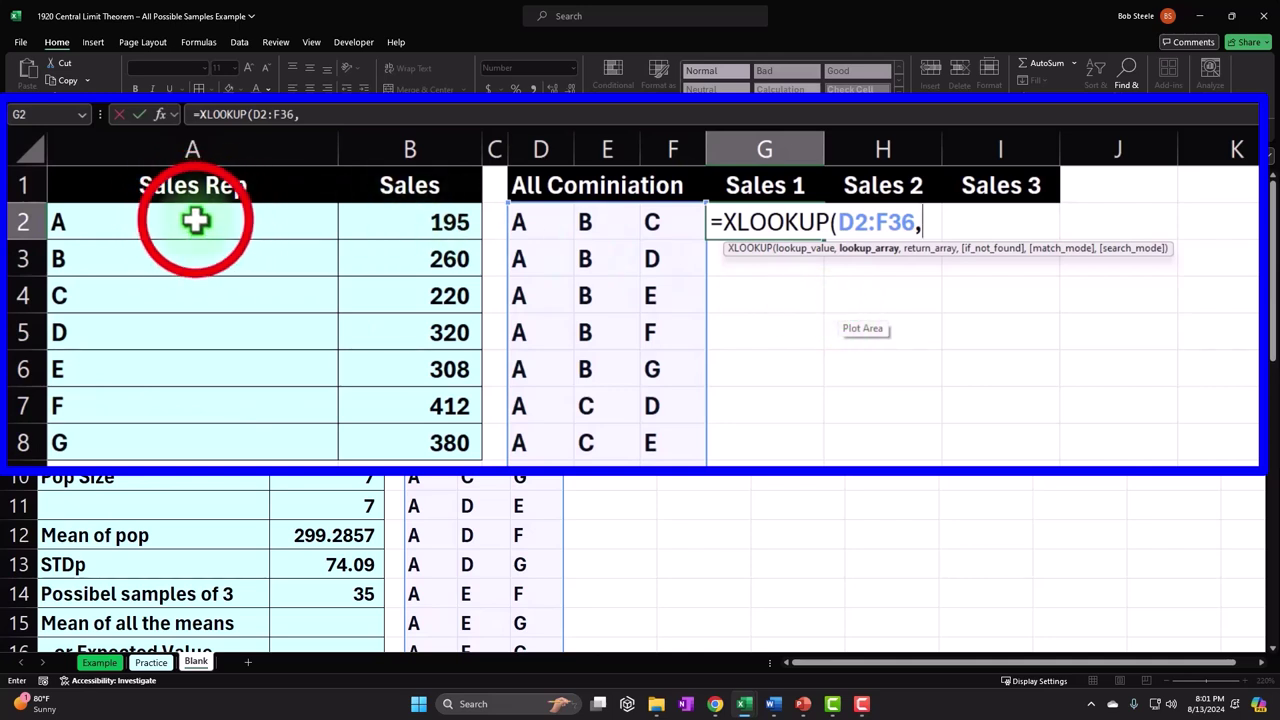
{"action": "left_click_drag", "start_coordinate": [196, 224], "coordinate": [177, 431]}
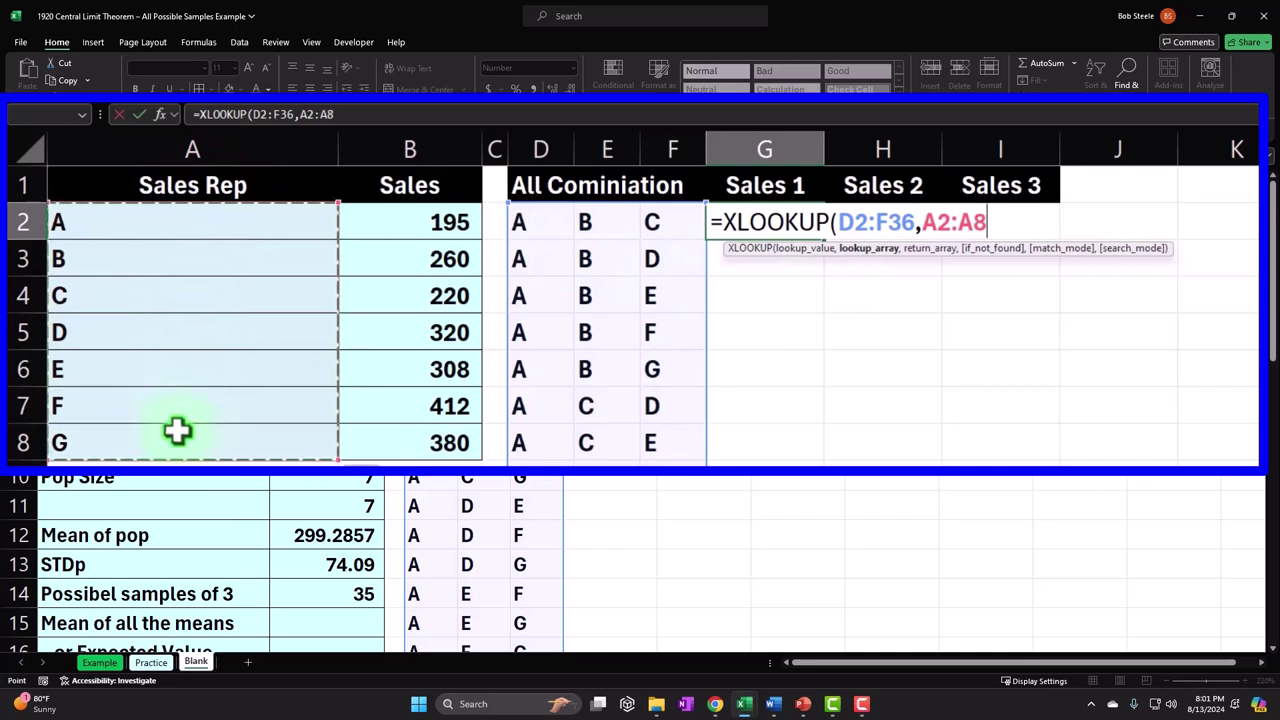
{"action": "type", "text": ","}
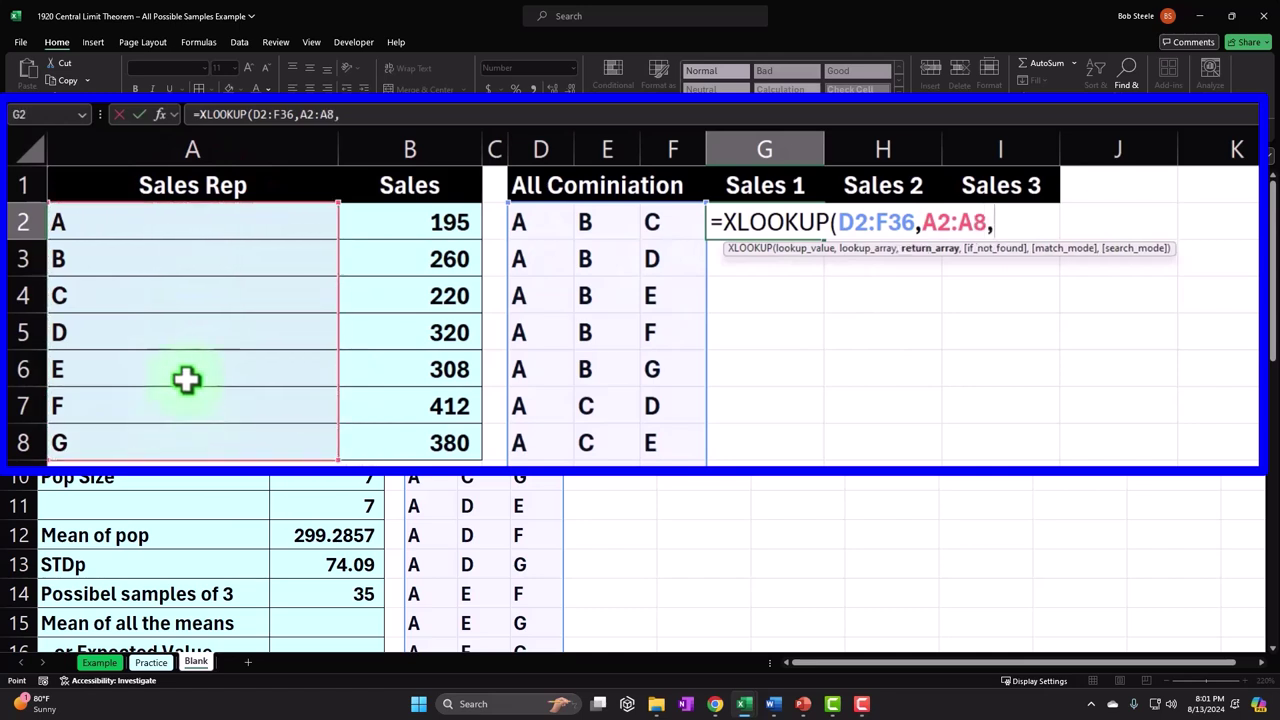
{"action": "left_click_drag", "start_coordinate": [397, 222], "coordinate": [392, 428]}
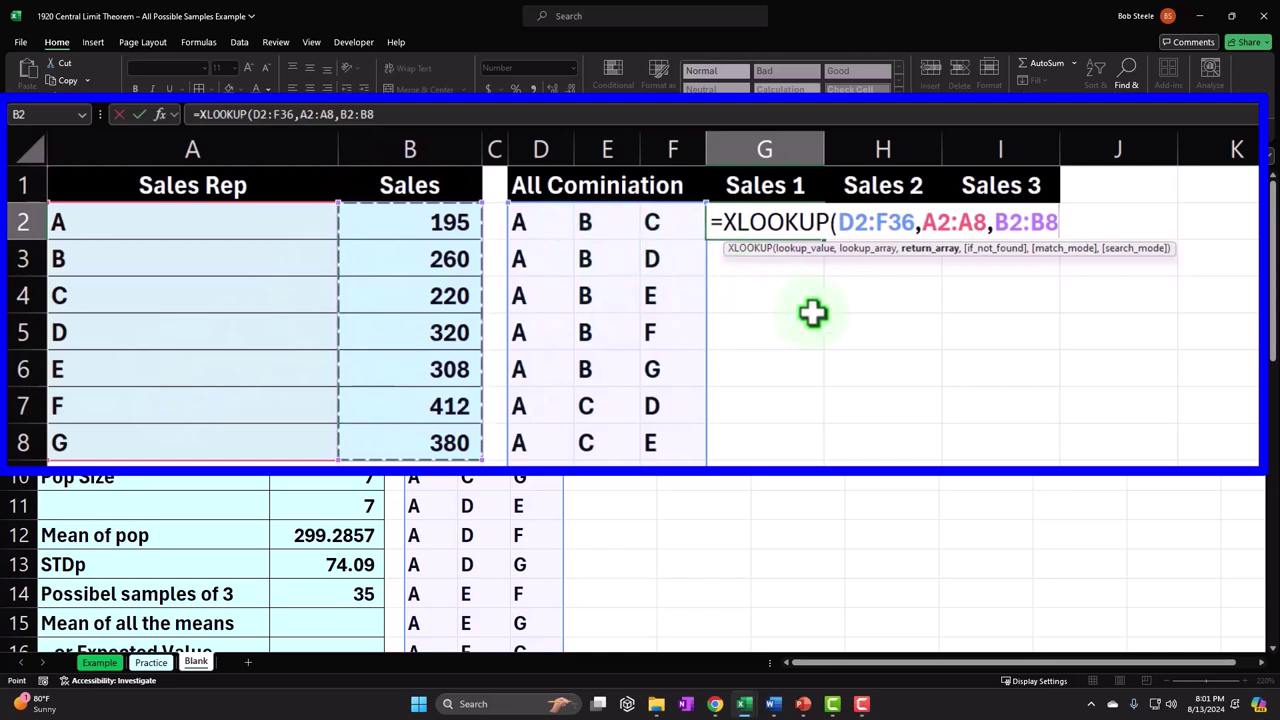
{"action": "key", "text": "Return"}
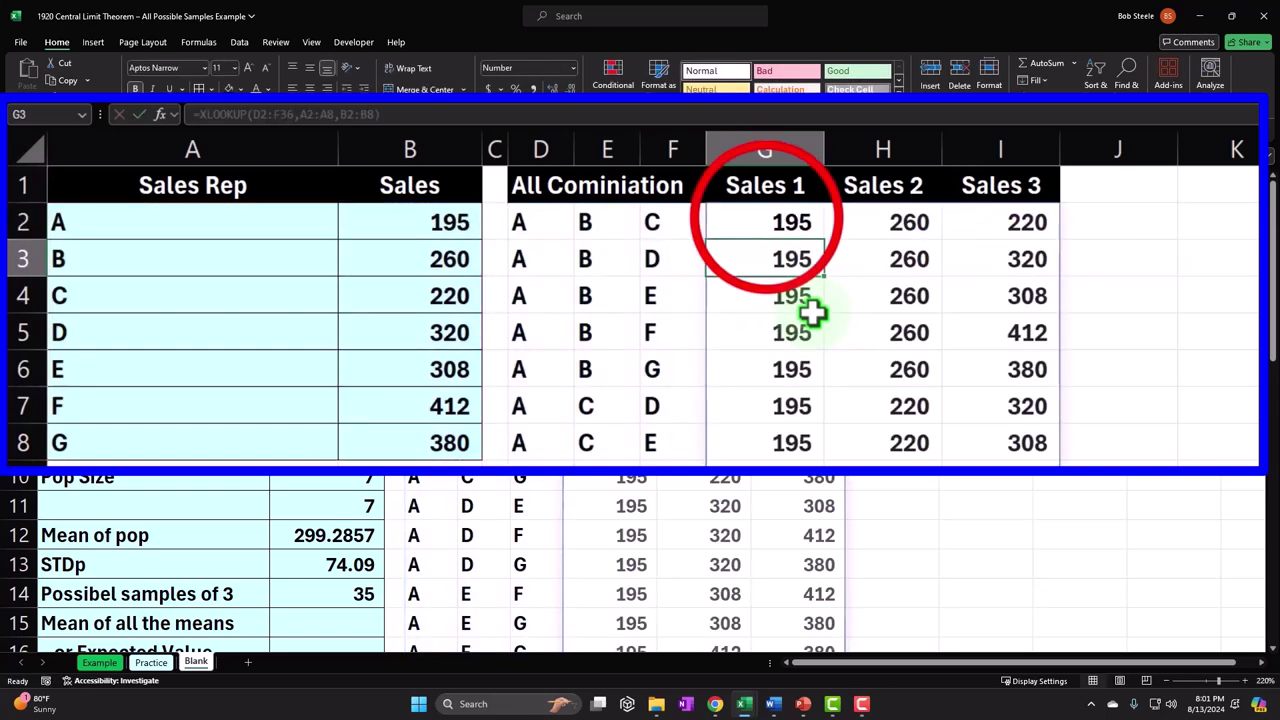
- Verify the spilled sales figures and the lookup formula in G2
{"action": "left_click", "coordinate": [766, 223]}
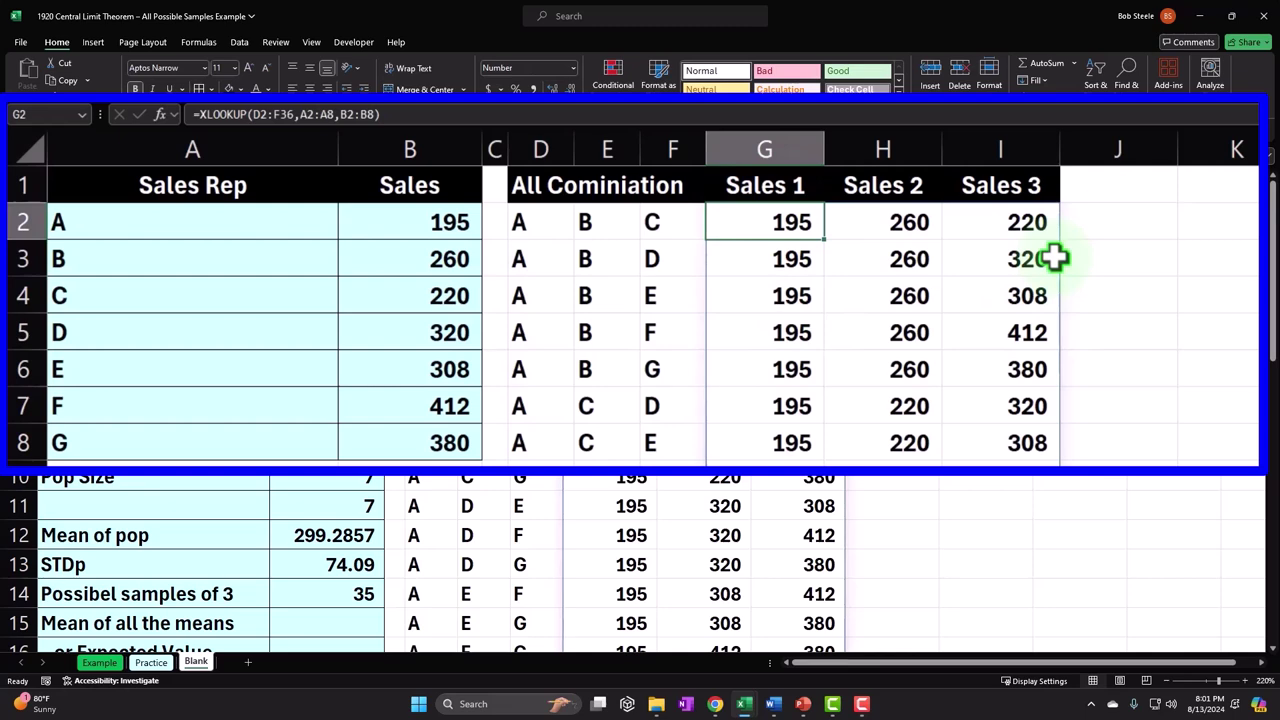
{"action": "left_click", "coordinate": [994, 330]}
{"action": "left_click", "coordinate": [986, 470]}
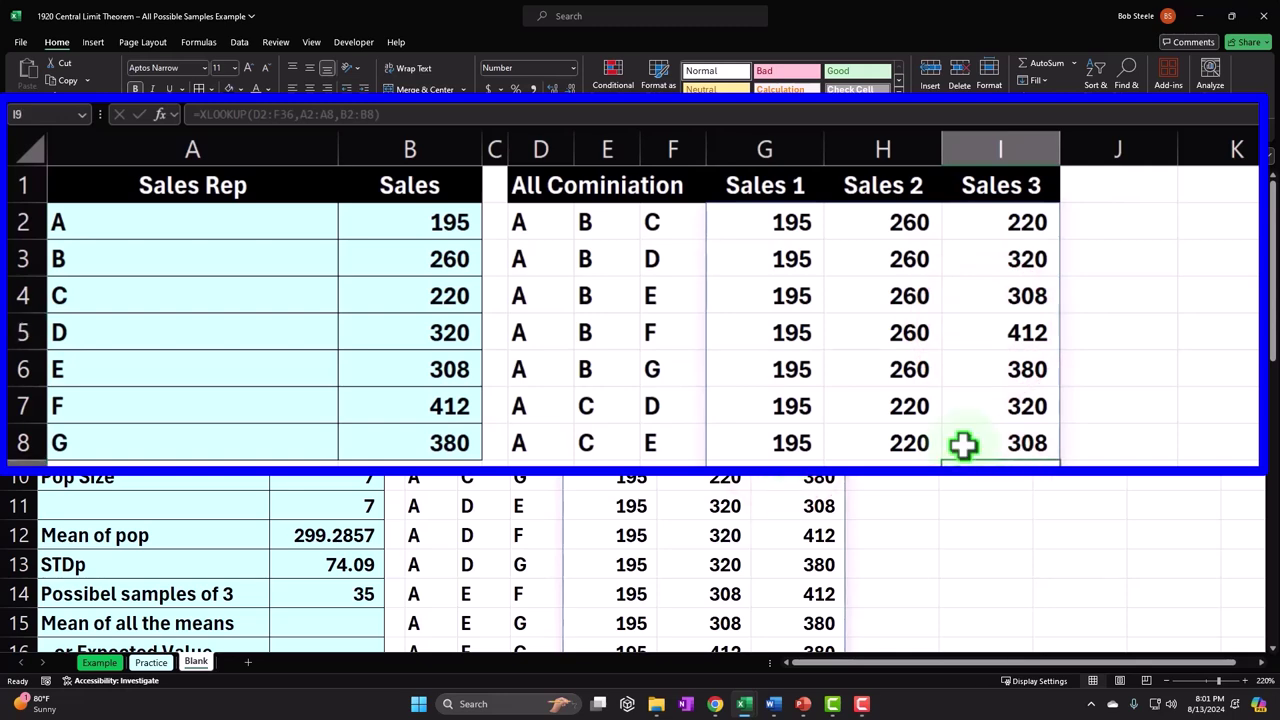
{"action": "left_click", "coordinate": [771, 222]}
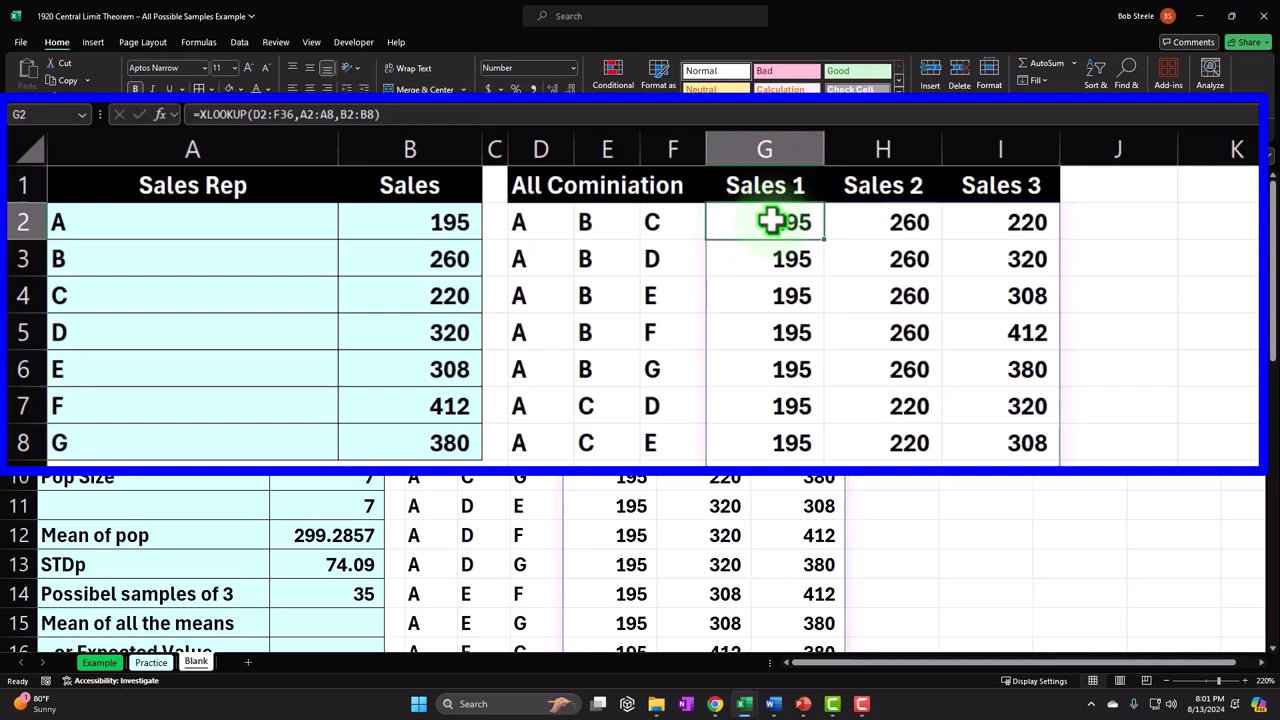
- Add the header 'Mean' in J1, beside Sales 3
{"action": "key", "text": "Right"}
{"action": "key", "text": "Right"}
{"action": "key", "text": "Right"}
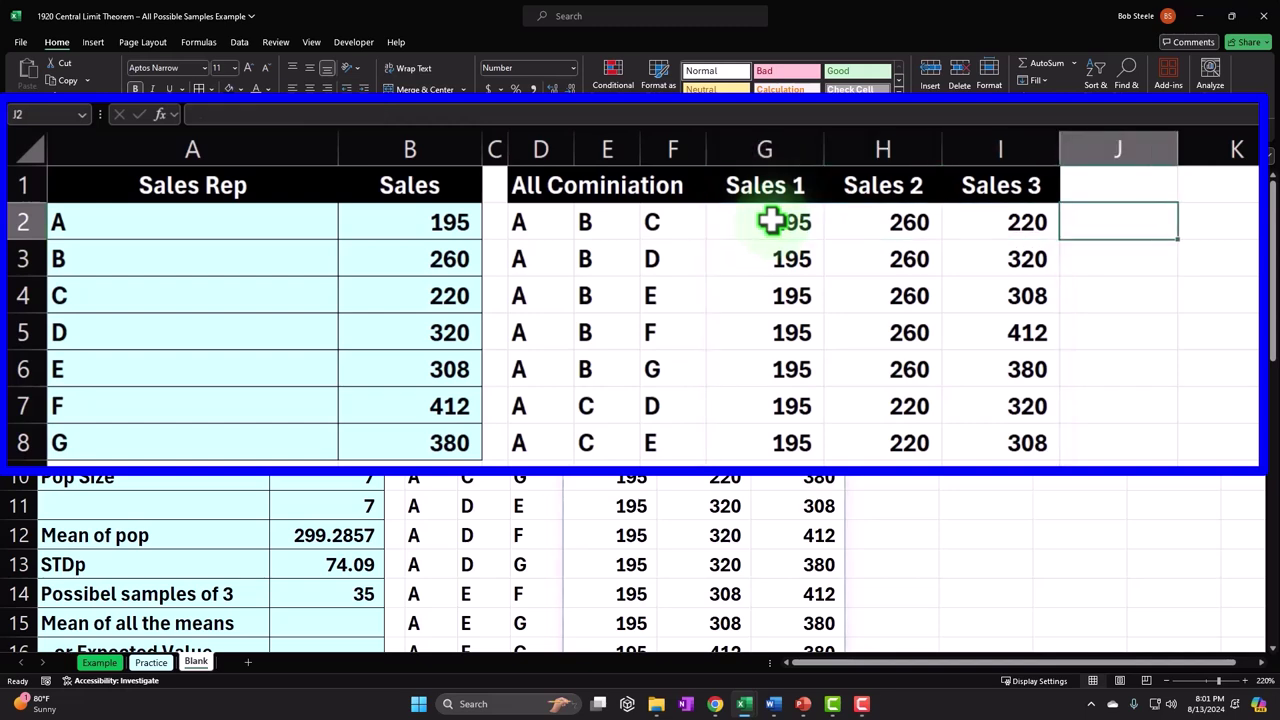
{"action": "key", "text": "Up"}
{"action": "type", "text": "Mean"}
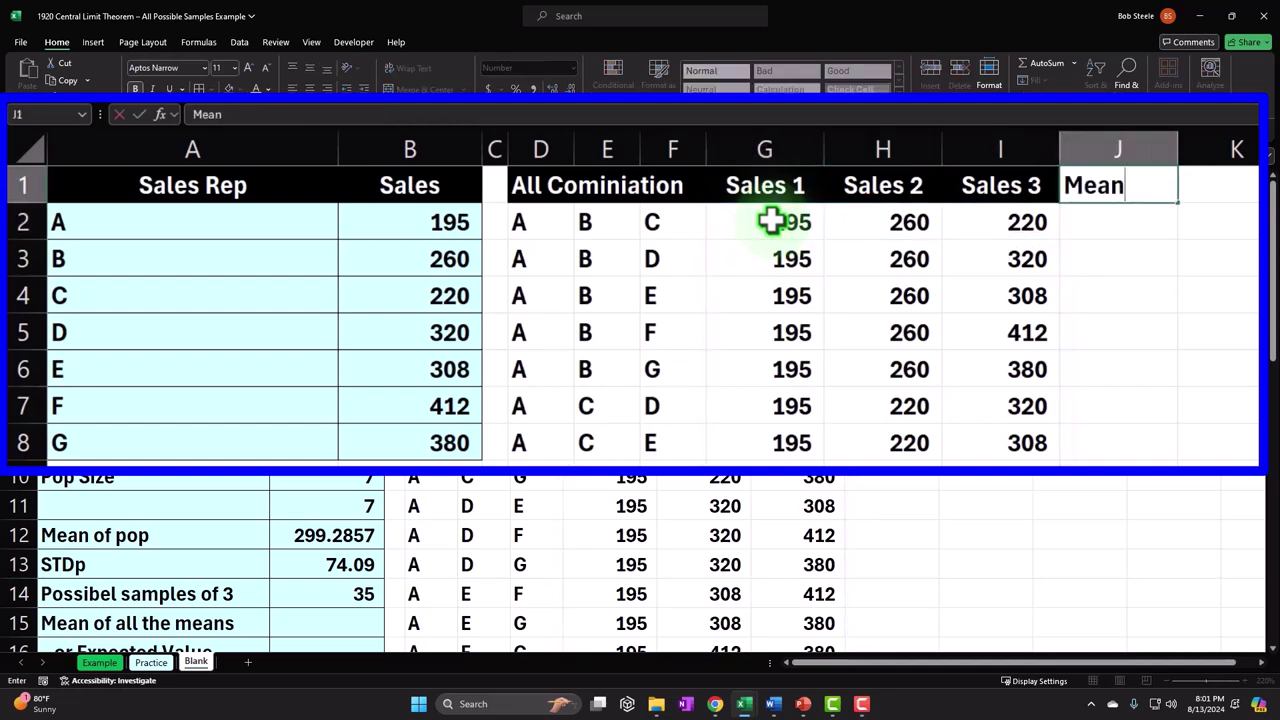
{"action": "key", "text": "Return"}
{"action": "key", "text": "Up"}
{"action": "key", "text": "Return"}
- Enter =AVERAGE(G2:I2) in J2 to average the first combination's three sales
{"action": "type", "text": "=aver"}
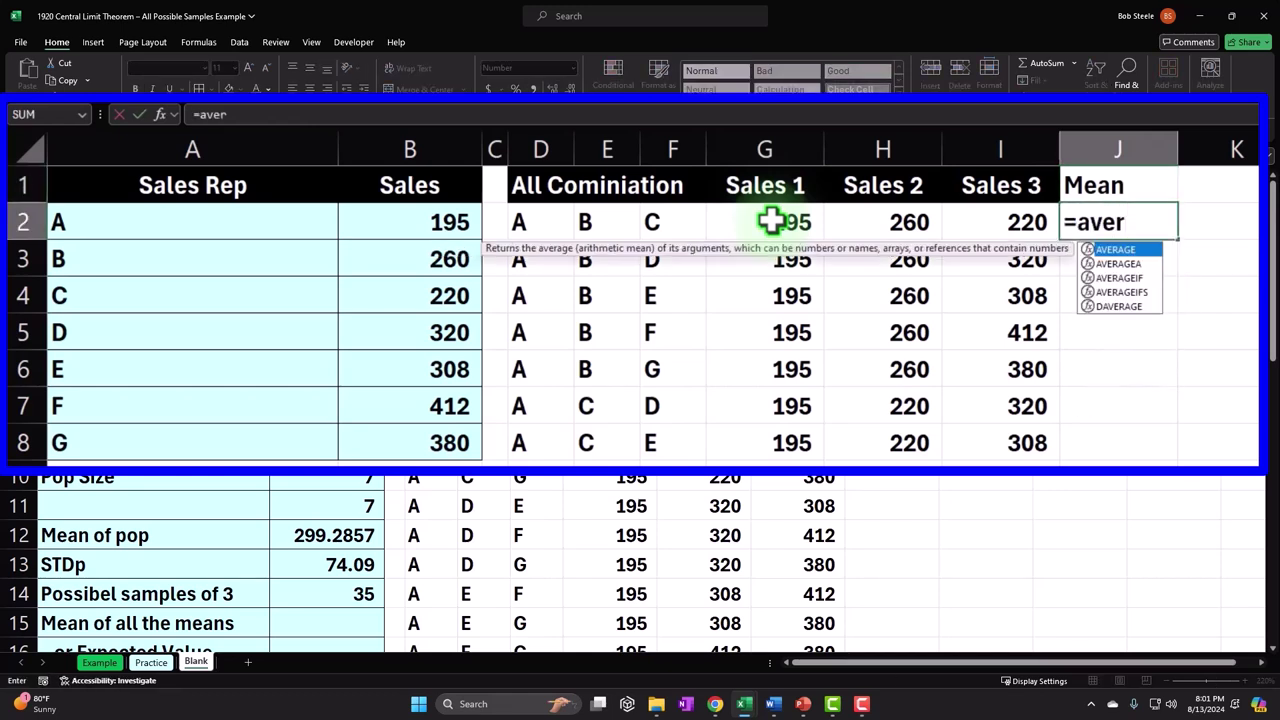
{"action": "key", "text": "Left"}
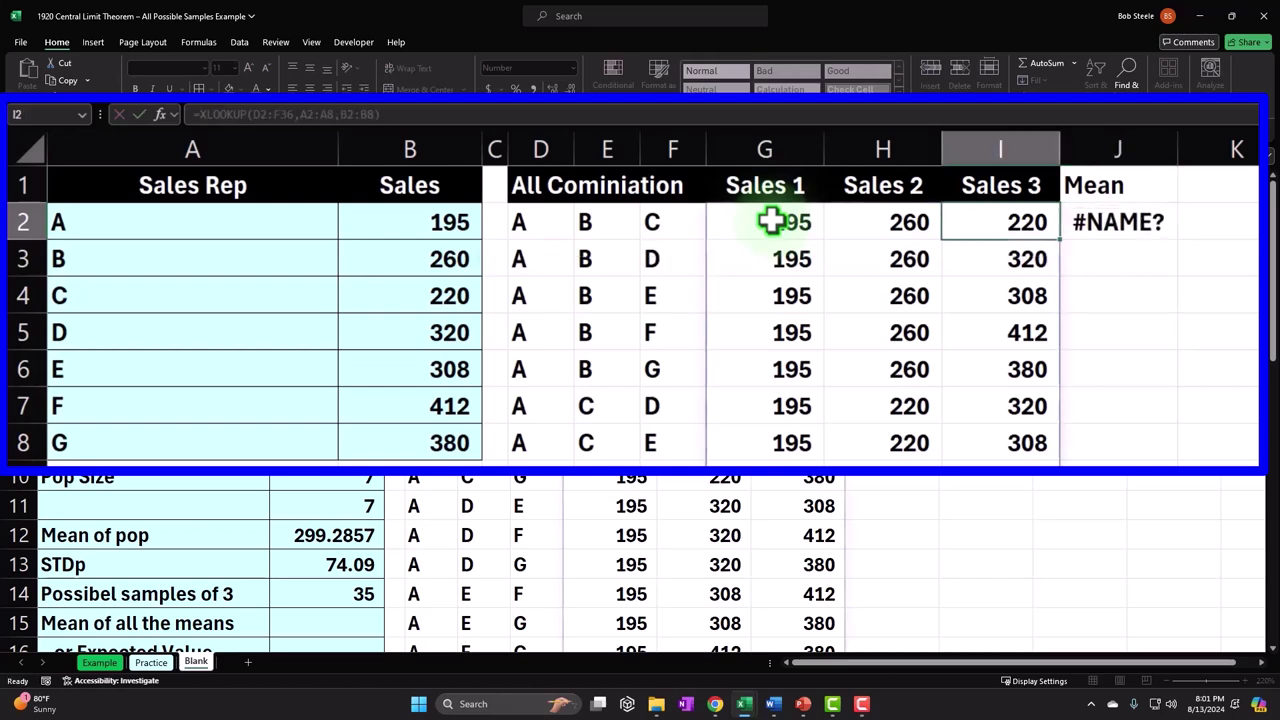
{"action": "key", "text": "shift+Left"}
{"action": "key", "text": "shift+Left"}
{"action": "key", "text": "Right"}
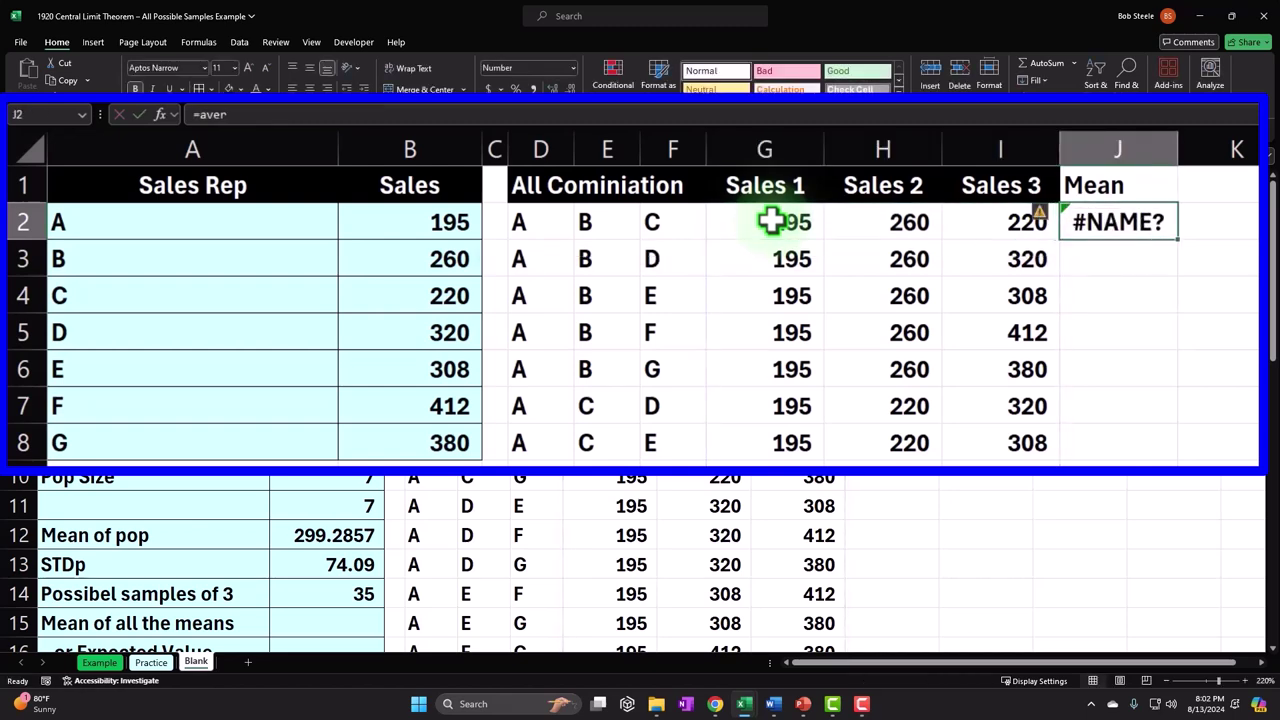
{"action": "type", "text": "=aver"}
{"action": "key", "text": "Tab"}
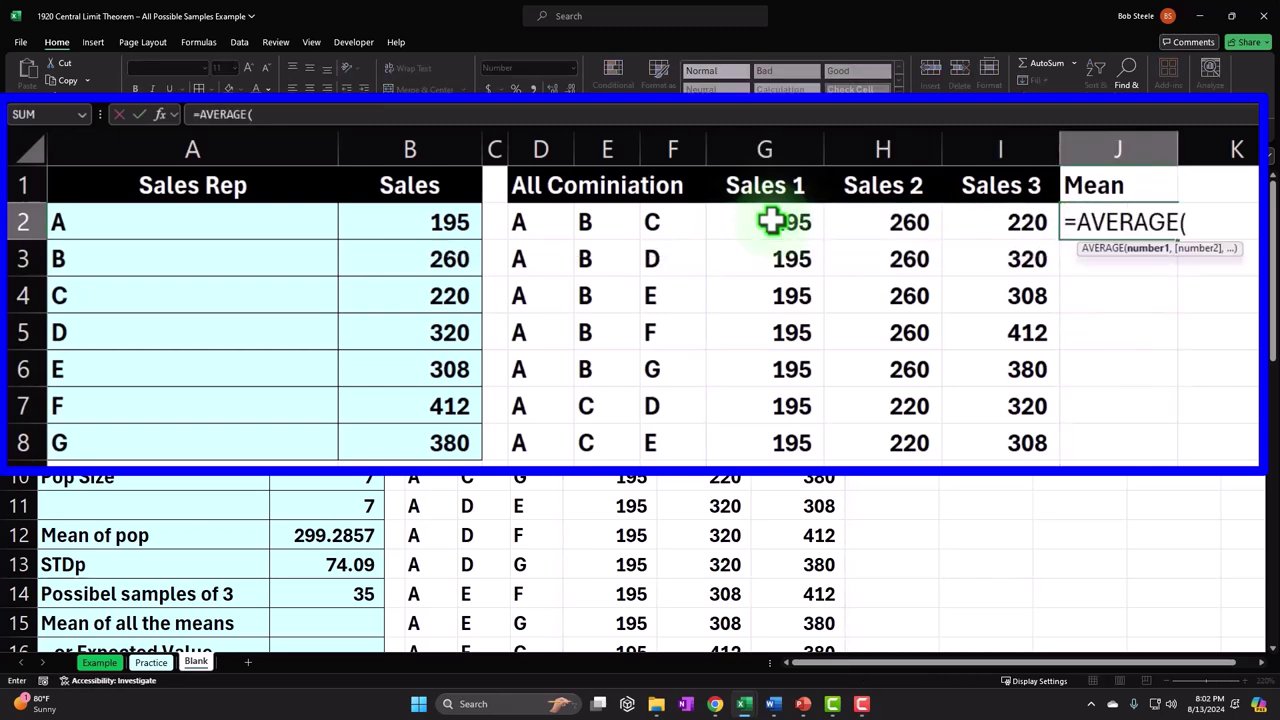
{"action": "key", "text": "Left"}
{"action": "key", "text": "shift+Left"}
{"action": "key", "text": "shift+Left"}
{"action": "key", "text": "shift+Left"}
{"action": "key", "text": "shift+Left"}
{"action": "key", "text": "shift+Left"}
{"action": "key", "text": "shift+Right"}
{"action": "key", "text": "shift+Right"}
{"action": "key", "text": "shift+Right"}
{"action": "key", "text": "shift+Right"}
{"action": "key", "text": "shift+Right"}
{"action": "key", "text": "shift+Right"}
{"action": "key", "text": "shift+Left"}
{"action": "key", "text": "shift+Left"}
{"action": "key", "text": "shift+Left"}
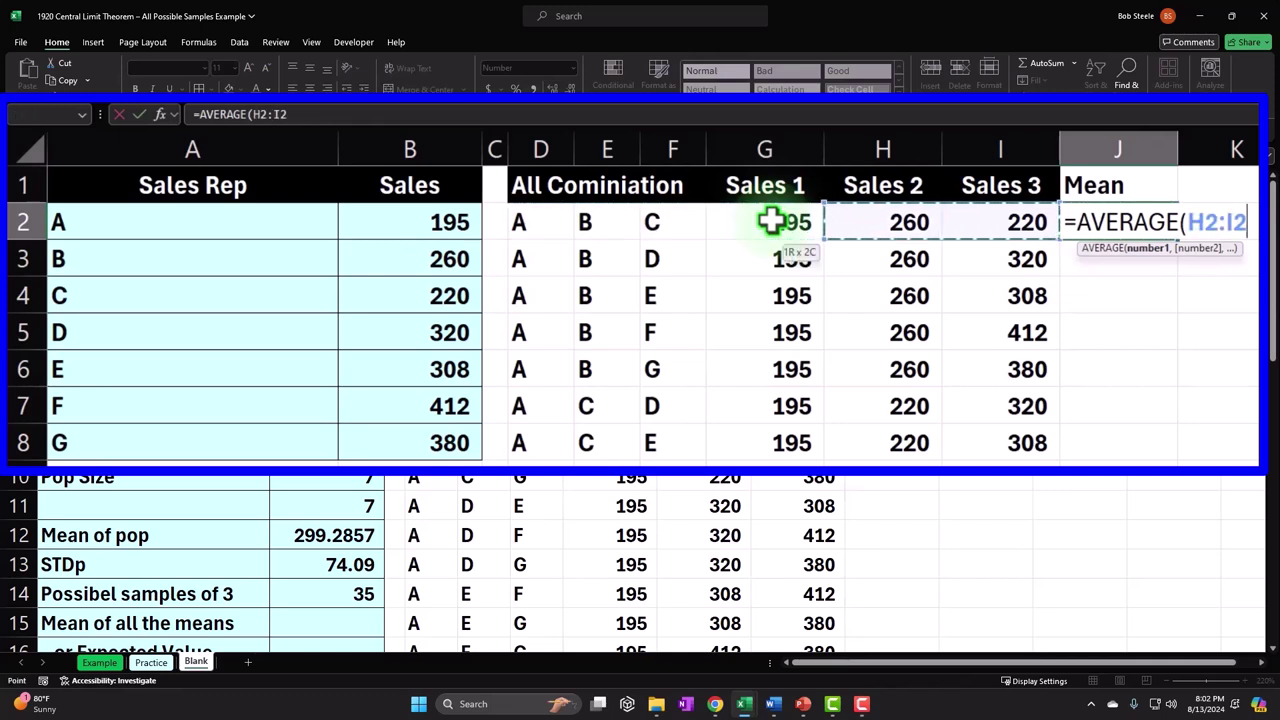
{"action": "key", "text": "Return"}
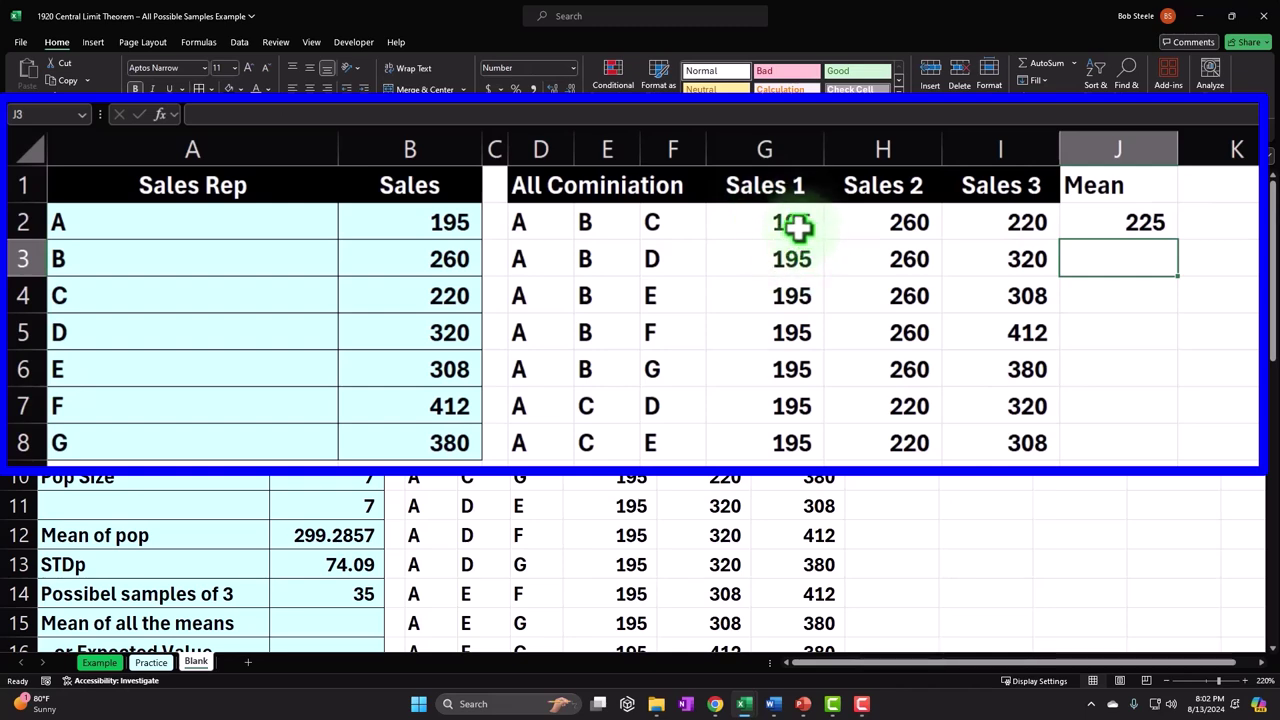
- Check the first combination's sales values and re-confirm the J2 average formula
{"action": "left_click_drag", "start_coordinate": [797, 227], "coordinate": [971, 220]}
{"action": "scroll", "coordinate": [909, 289], "scroll_direction": "down", "scroll_amount": 3}
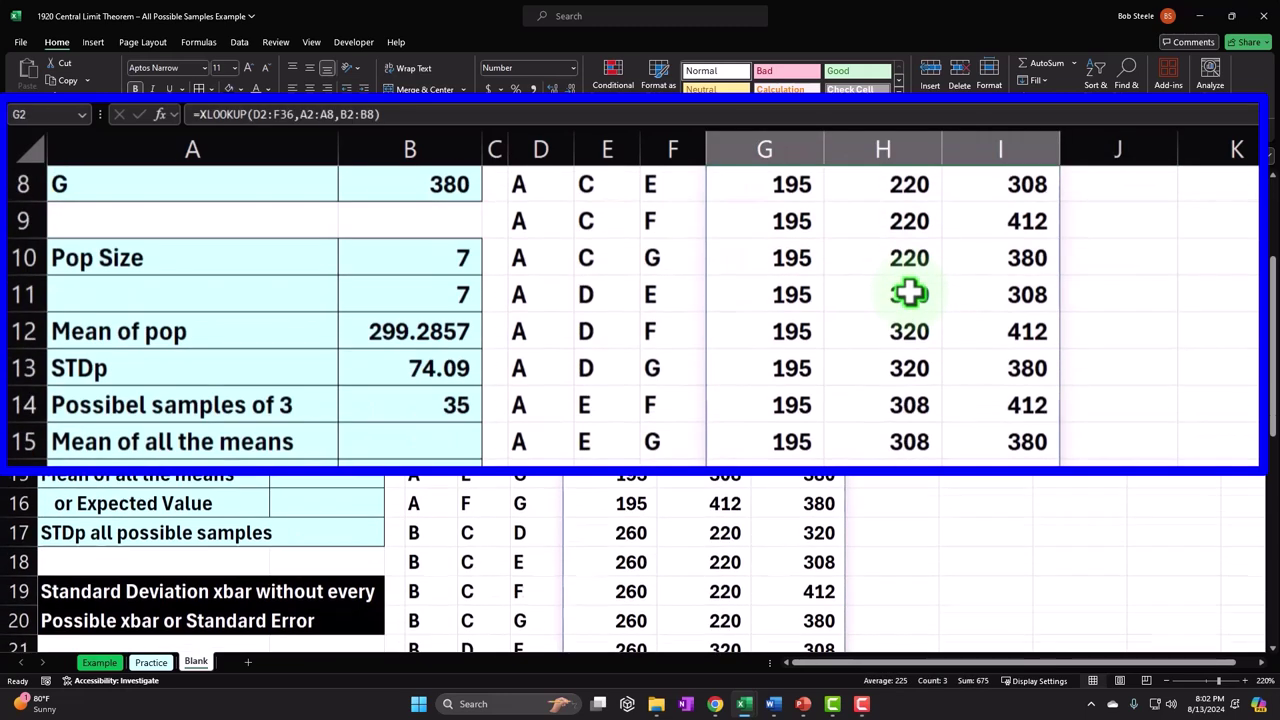
{"action": "scroll", "coordinate": [909, 292], "scroll_direction": "down", "scroll_amount": 2}
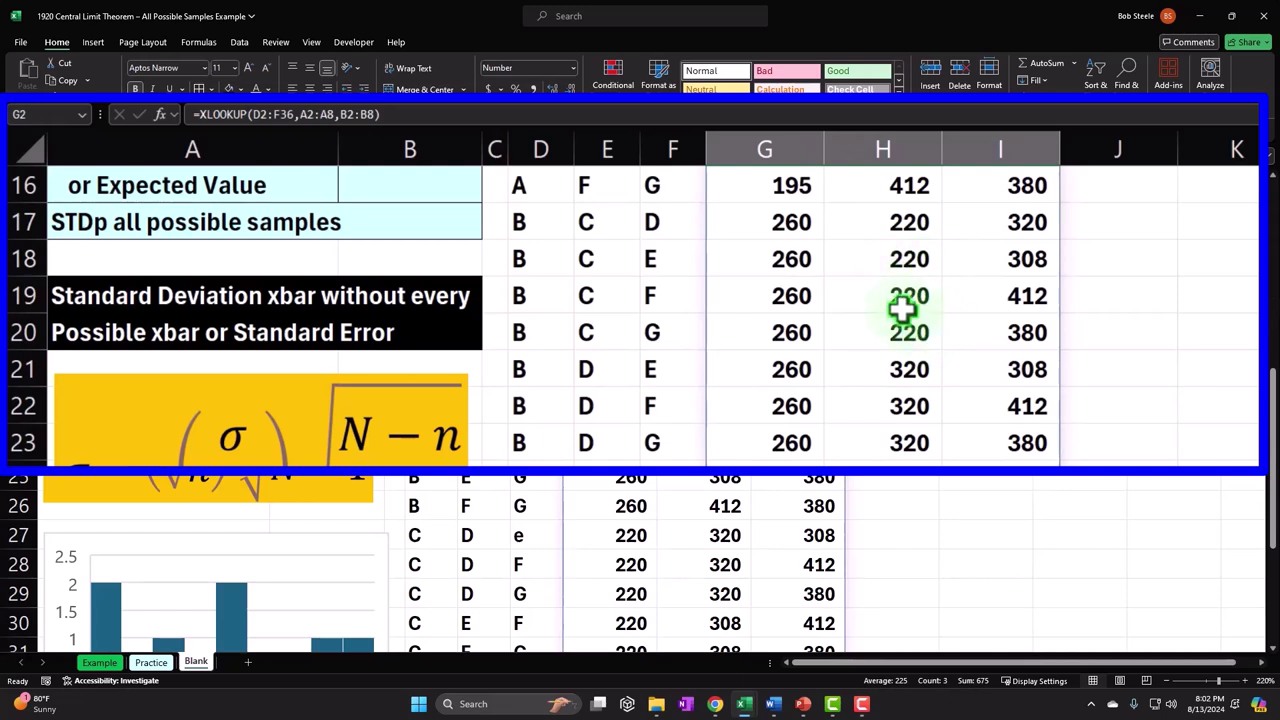
{"action": "scroll", "coordinate": [902, 311], "scroll_direction": "up", "scroll_amount": 5}
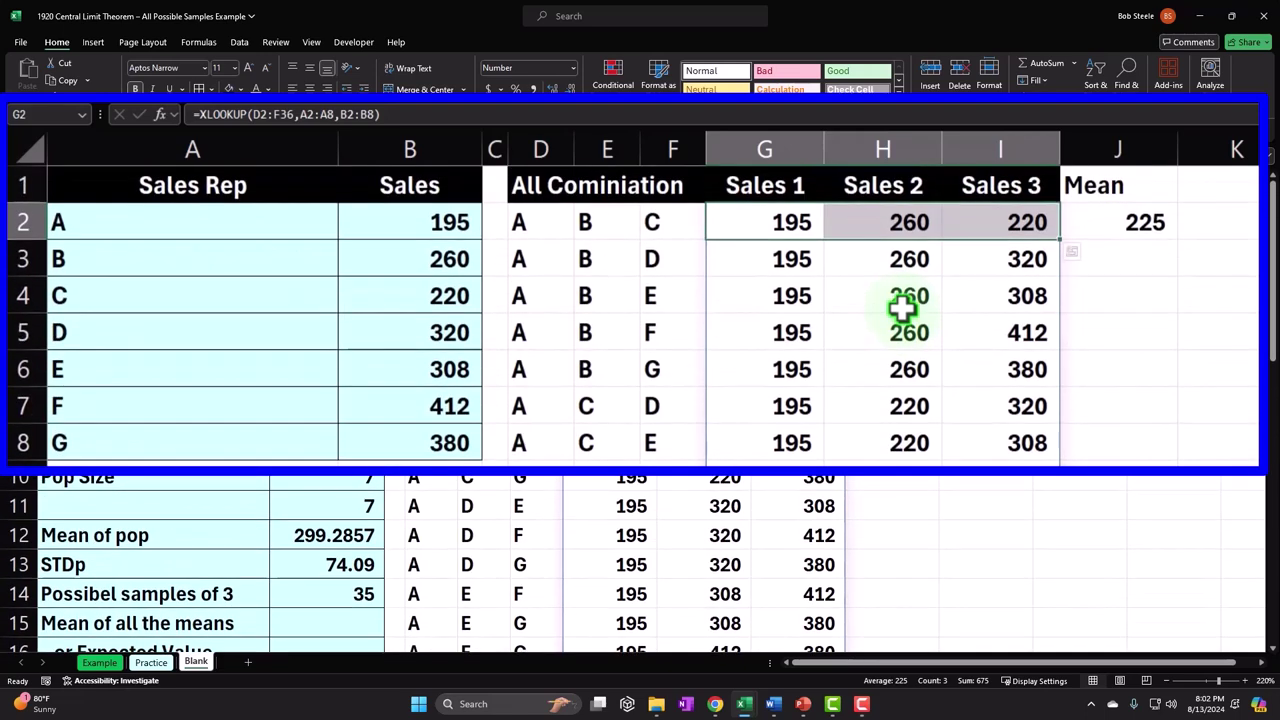
{"action": "left_click_drag", "start_coordinate": [437, 220], "coordinate": [442, 432]}
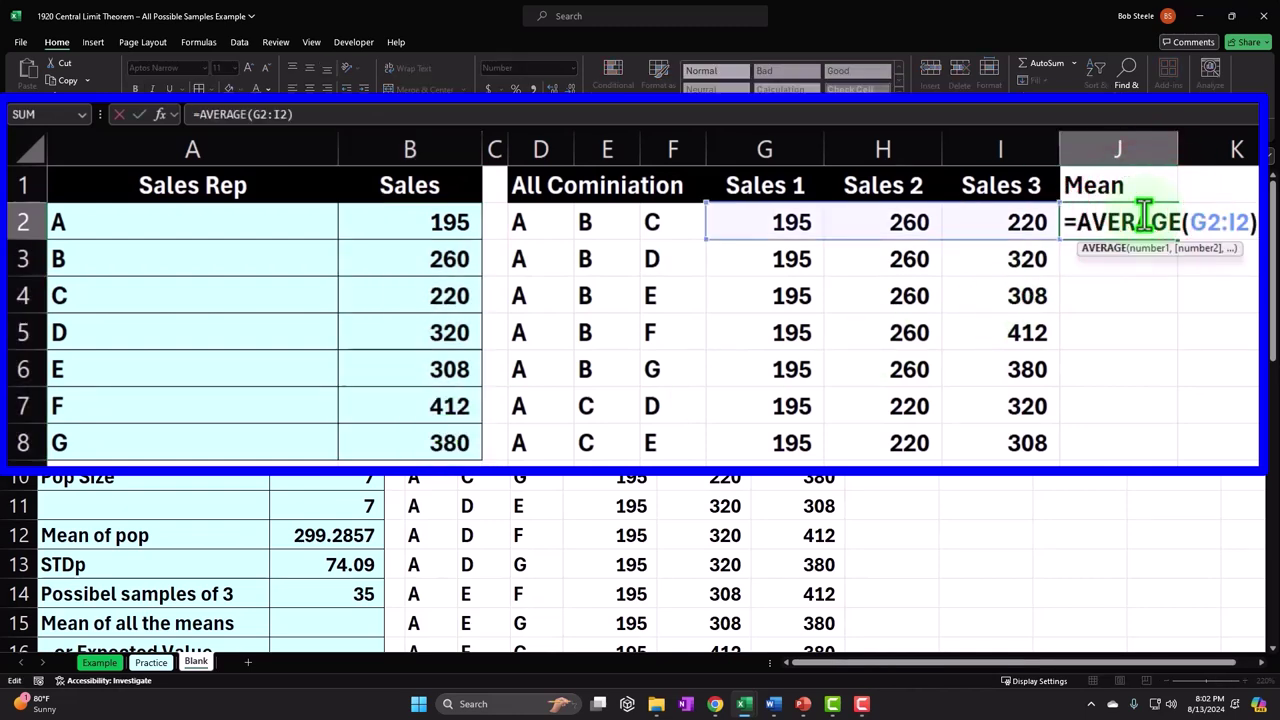
{"action": "key", "text": "Return"}
{"action": "scroll", "coordinate": [1186, 337], "scroll_direction": "down", "scroll_amount": 10}
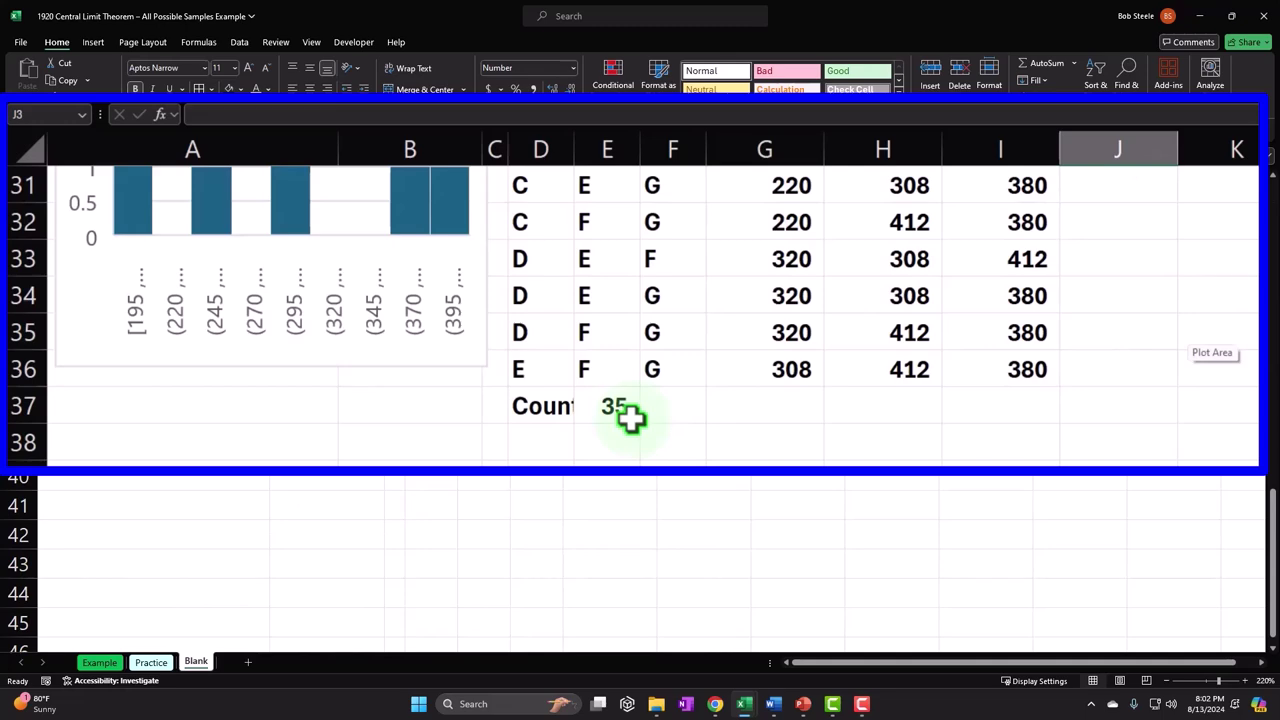
{"action": "scroll", "coordinate": [630, 418], "scroll_direction": "up", "scroll_amount": 10}
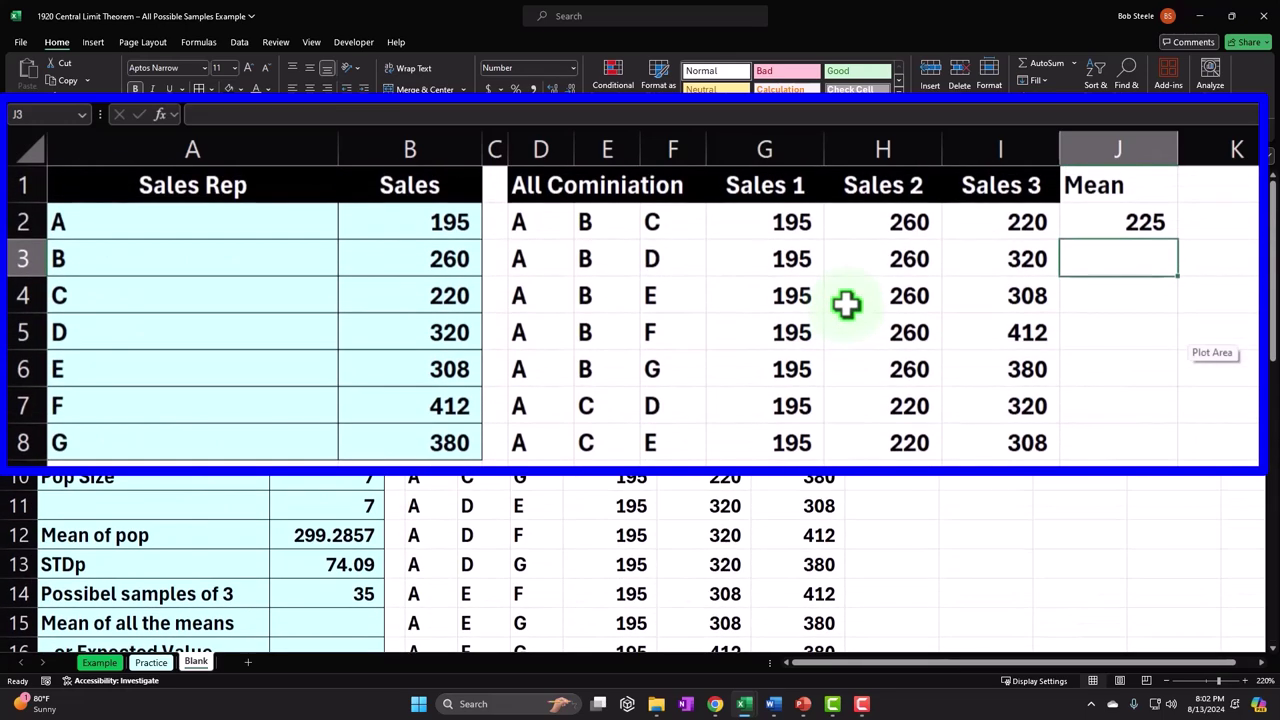
- Fill the average down column J and copy Sales 3's header style onto Mean
{"action": "left_click", "coordinate": [1140, 226]}
{"action": "double_click", "coordinate": [1176, 239]}
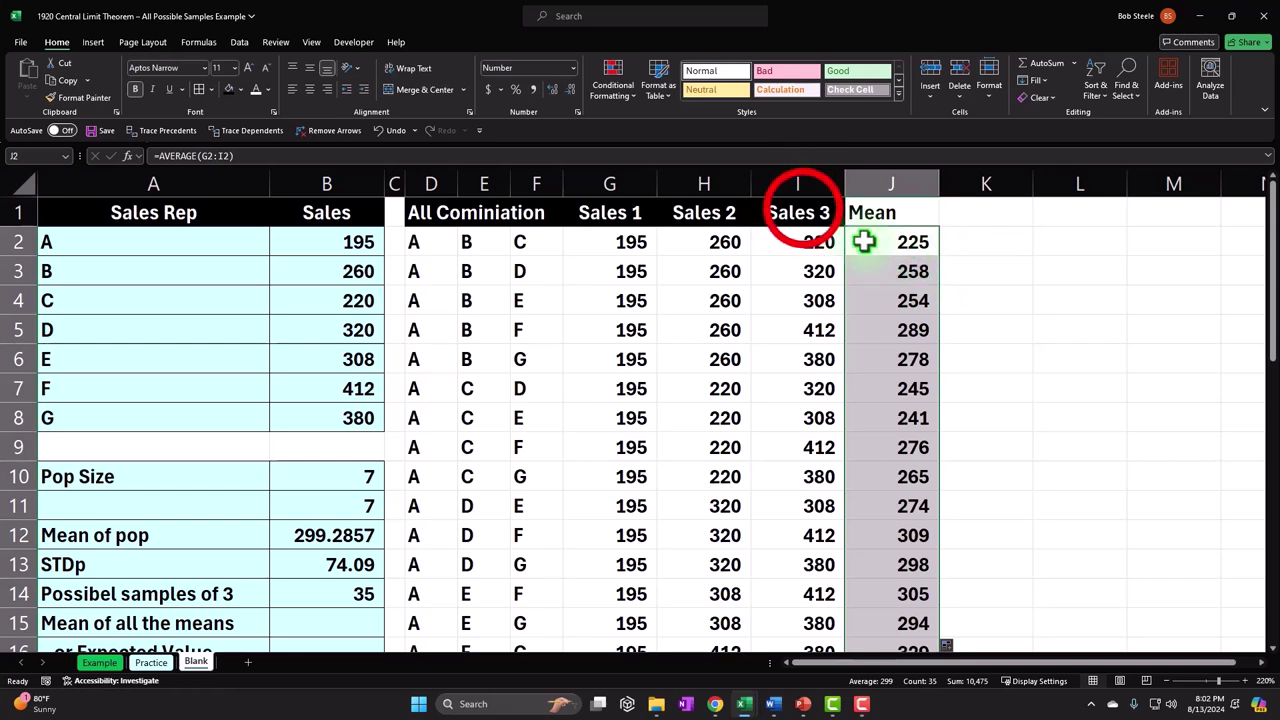
{"action": "left_click", "coordinate": [798, 213]}
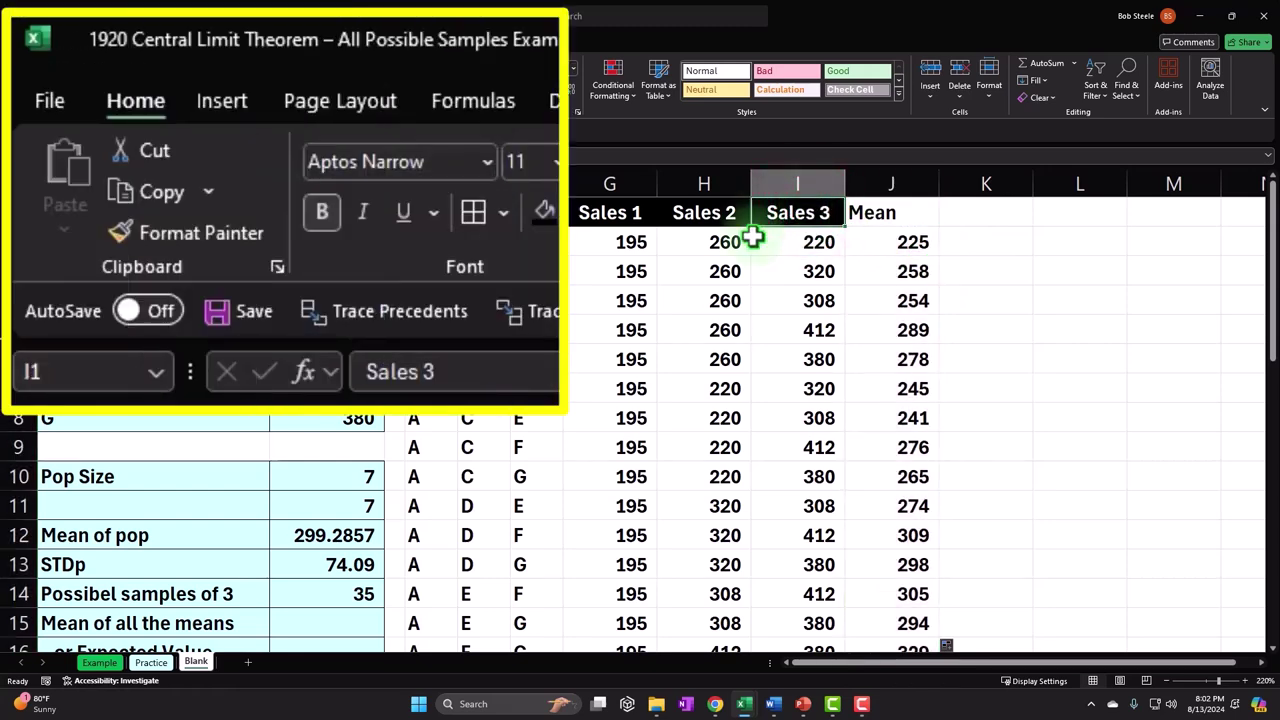
{"action": "left_click", "coordinate": [185, 233]}
{"action": "left_click", "coordinate": [993, 265]}
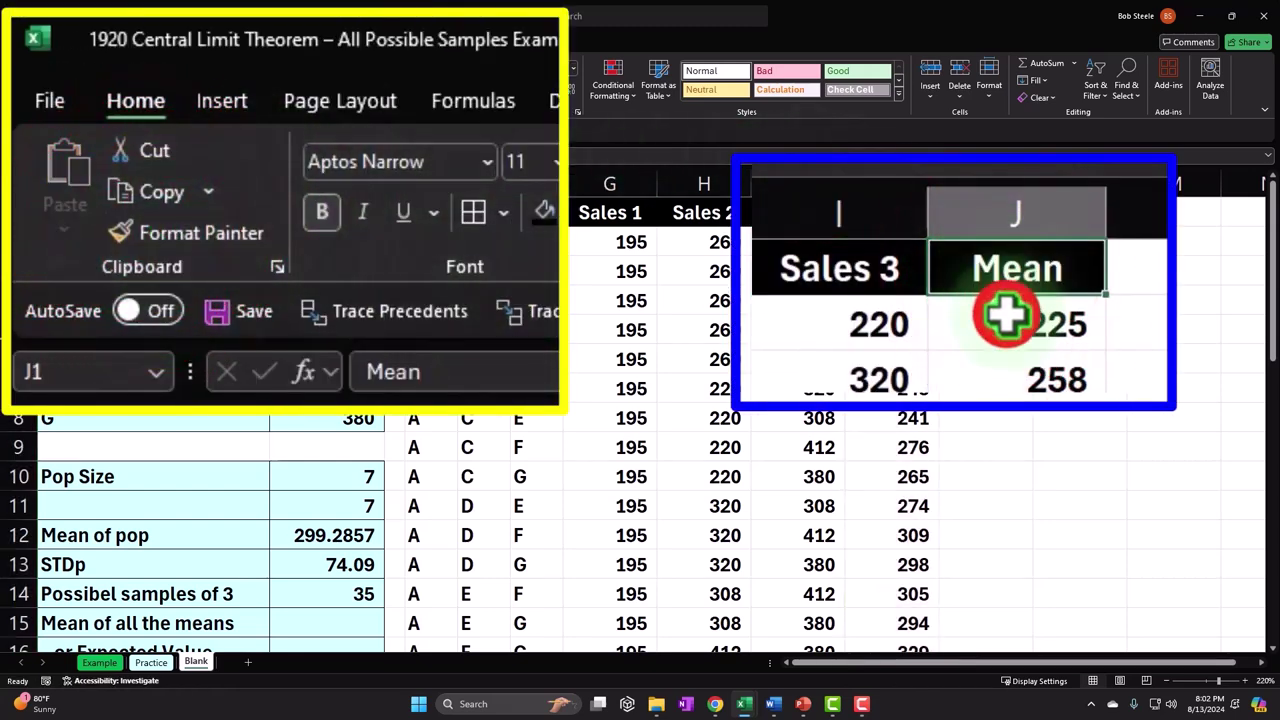
{"action": "left_click", "coordinate": [1005, 317]}
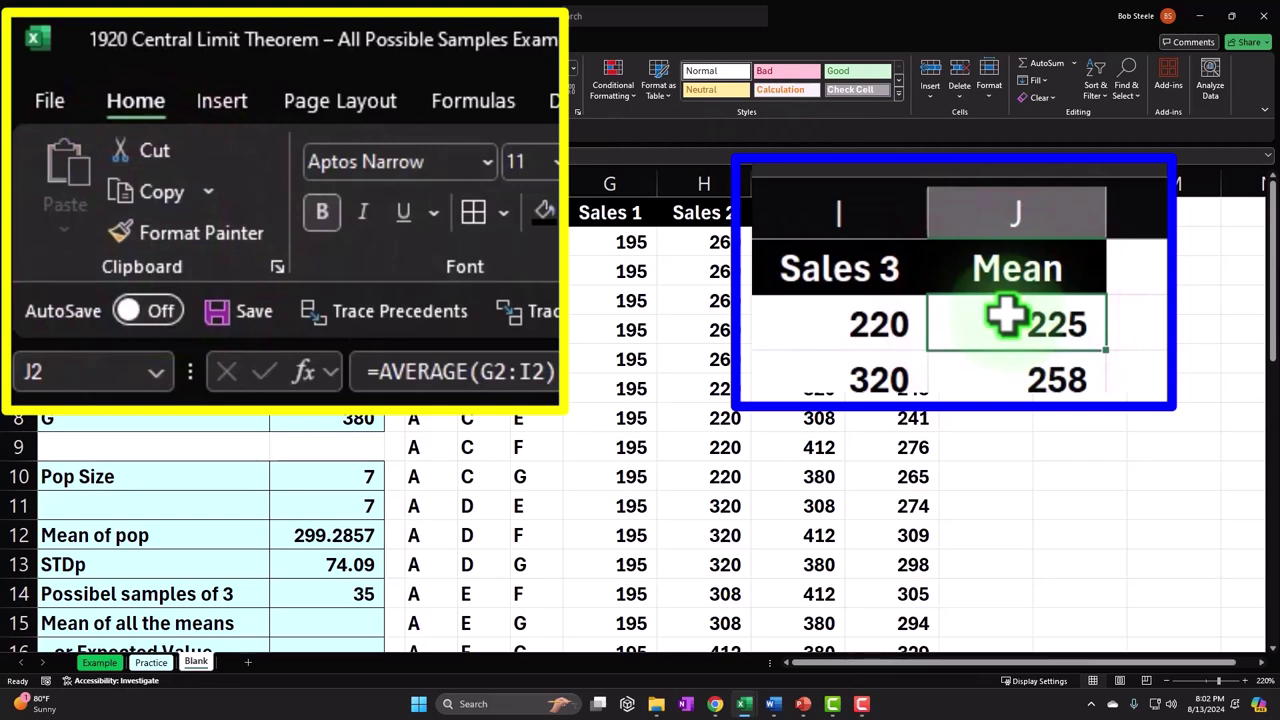
{"action": "left_click", "coordinate": [1005, 317]}
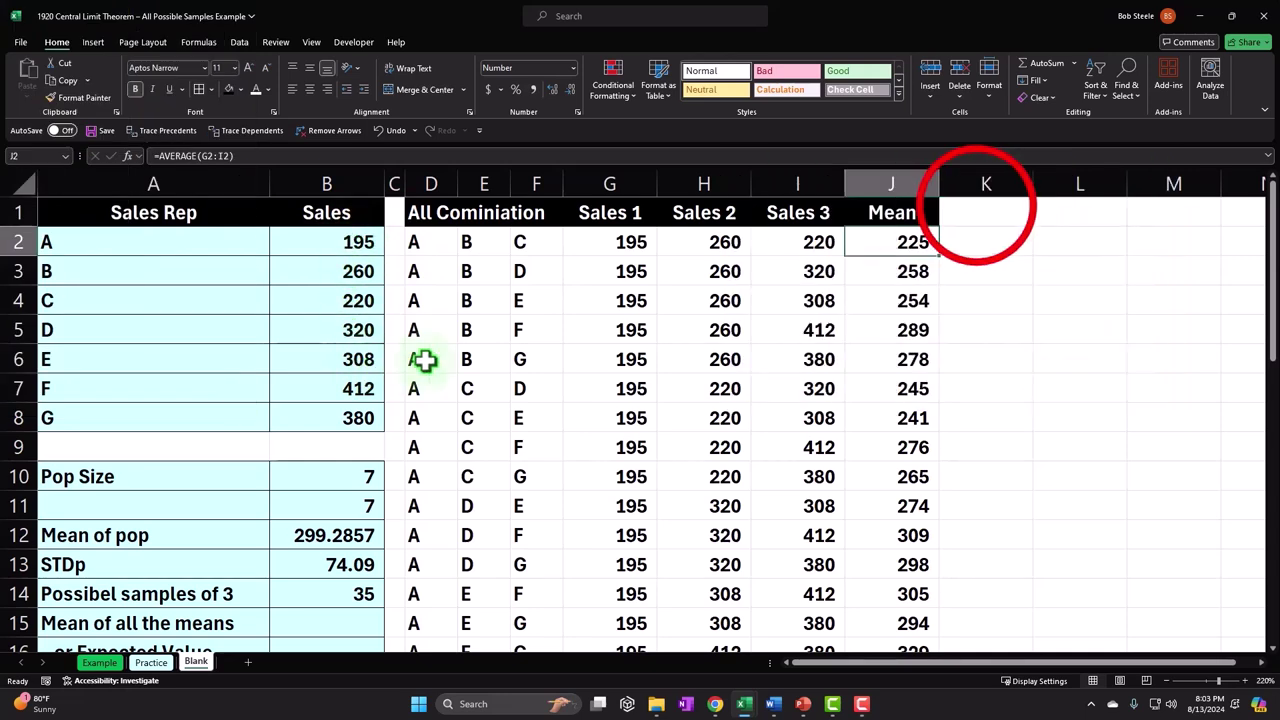
{"action": "left_click", "coordinate": [976, 206]}
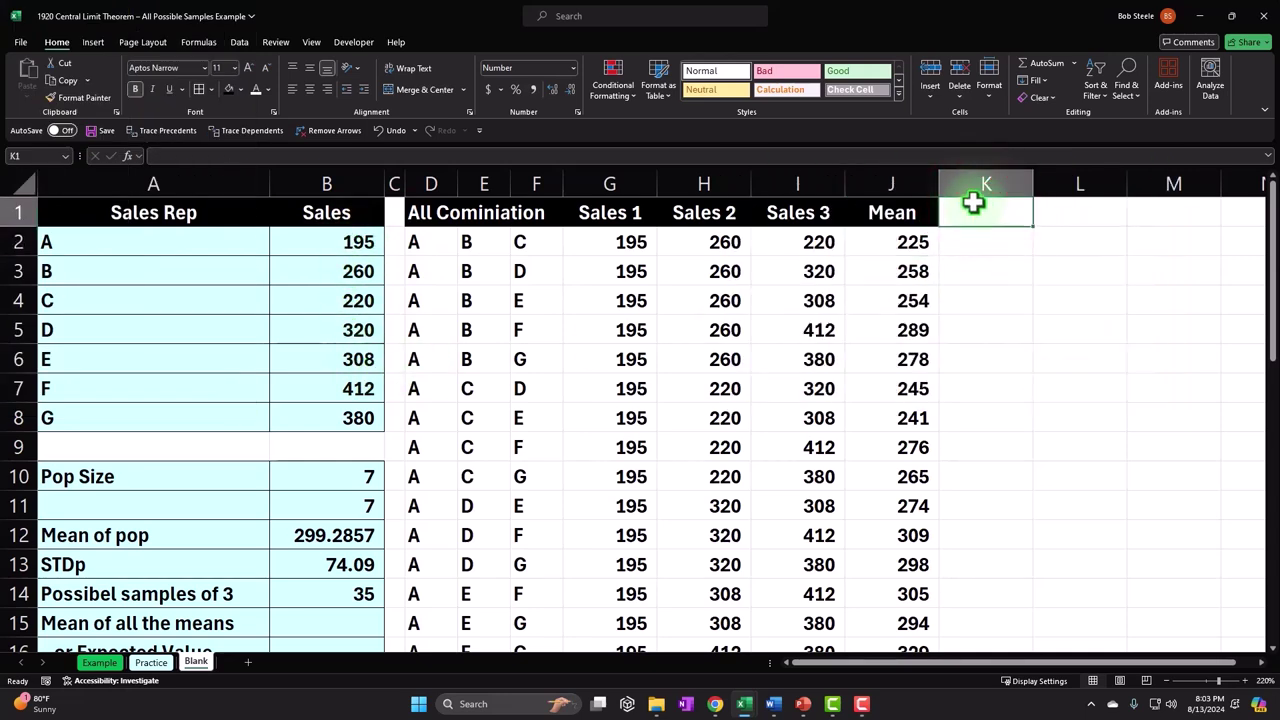
- Add a 'Prob of S' header in K1 styled like the Mean header
{"action": "type", "text": "Prob of S"}
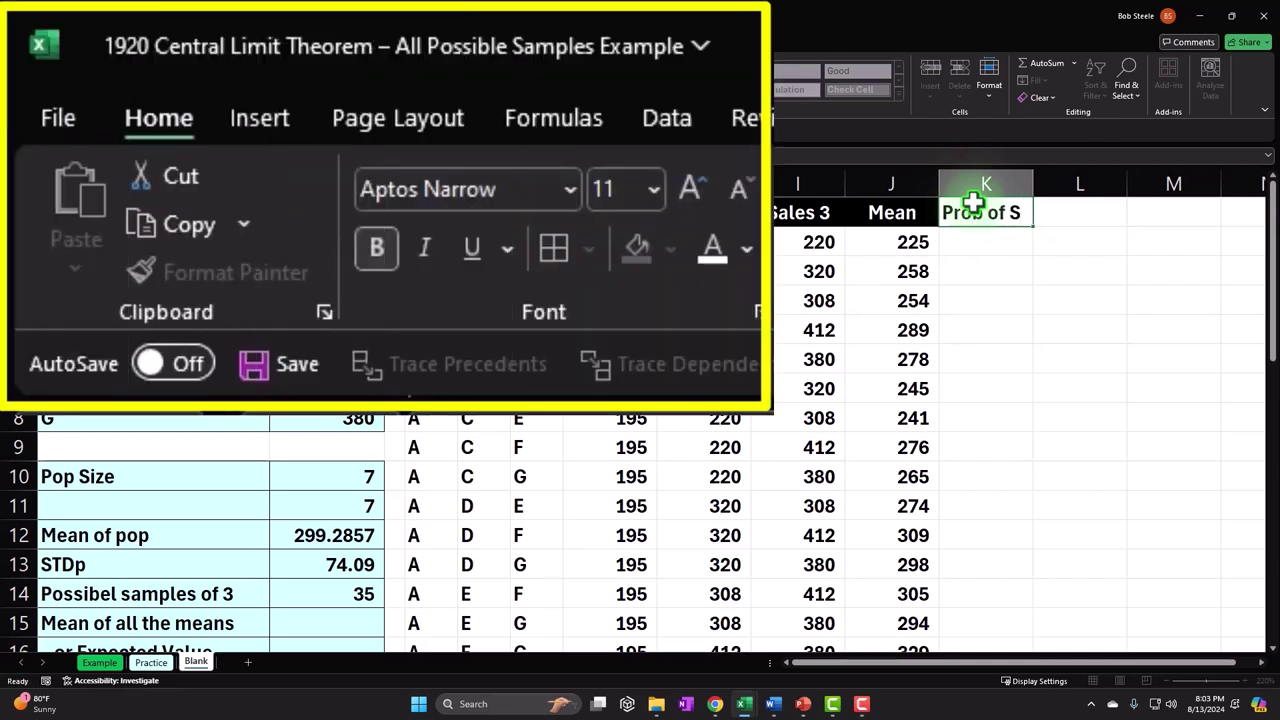
{"action": "left_click", "coordinate": [870, 215]}
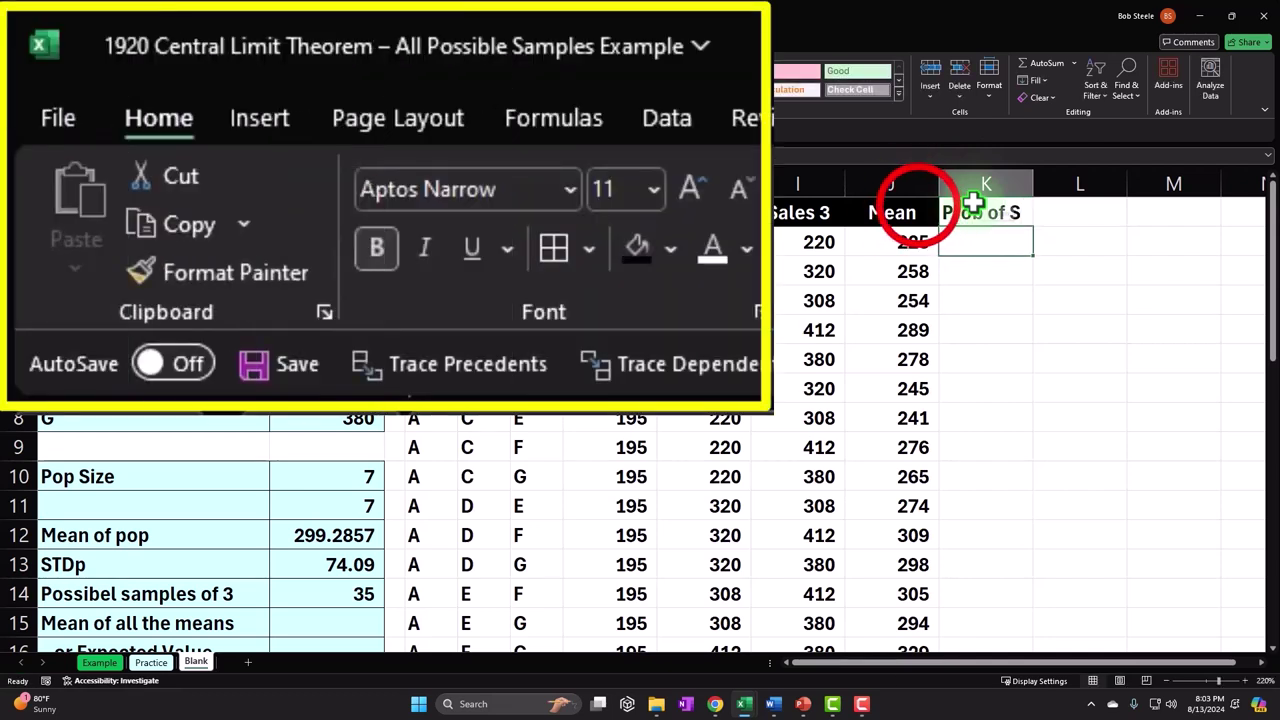
{"action": "left_click", "coordinate": [255, 265]}
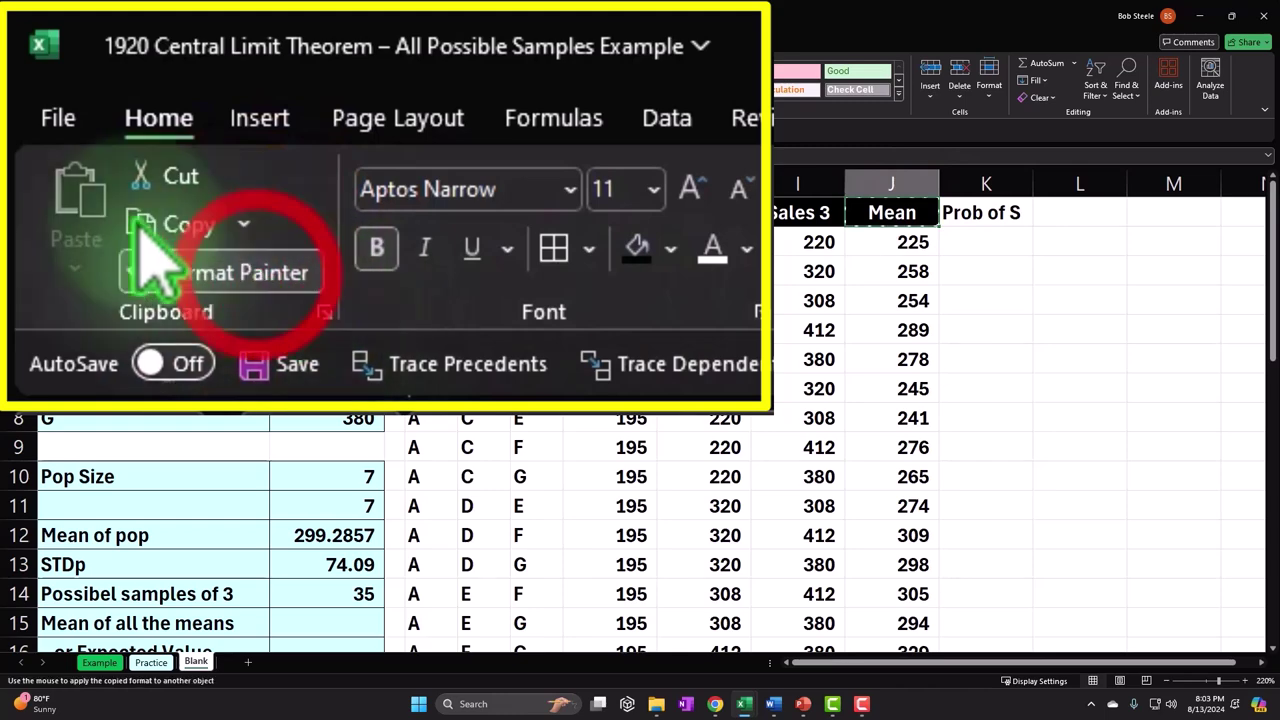
{"action": "left_click", "coordinate": [986, 212]}
{"action": "key", "text": "Return"}
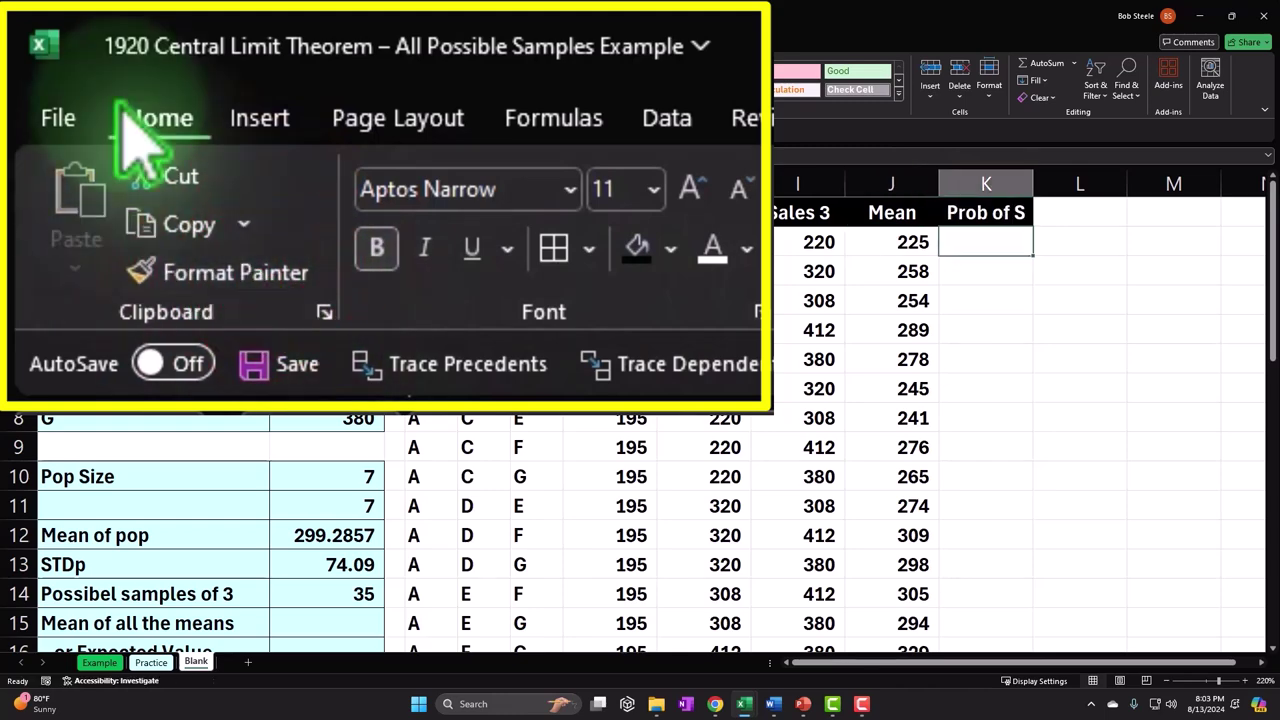
- Enter =1/E37 in K2, dividing by the count of 35 combinations
{"action": "type", "text": "=1"}
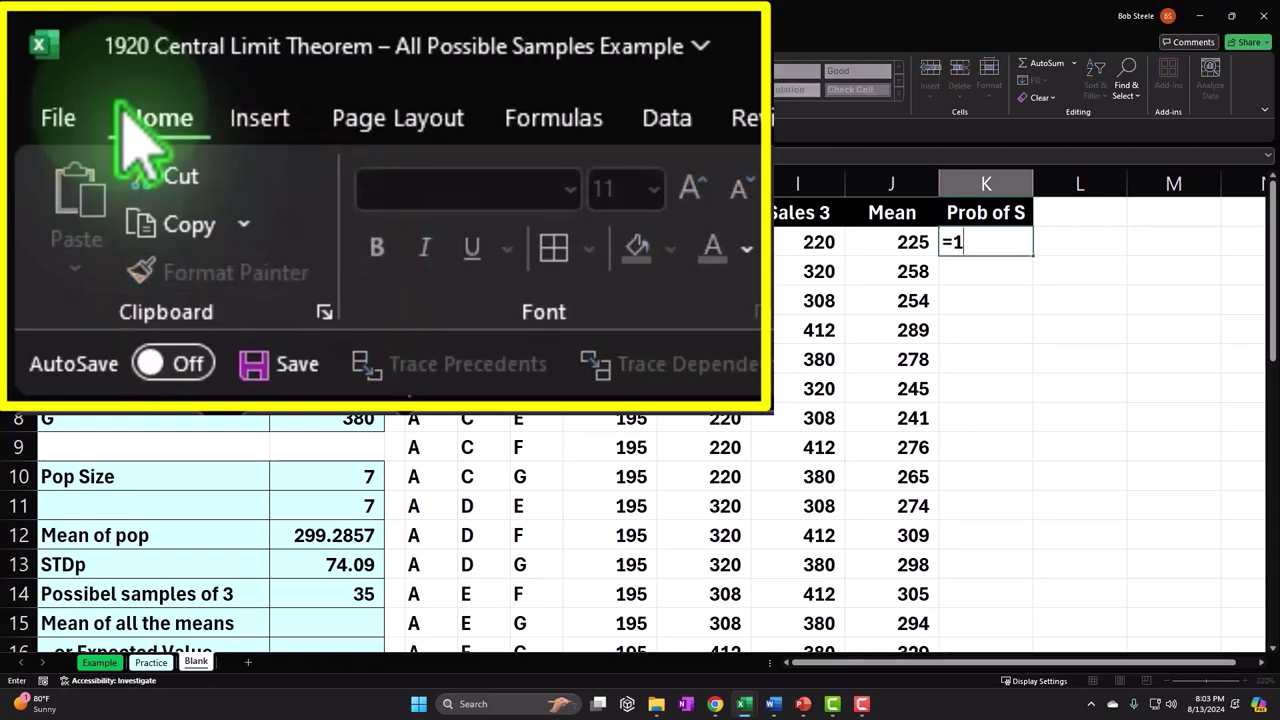
{"action": "scroll", "coordinate": [745, 546], "scroll_direction": "down", "scroll_amount": 10}
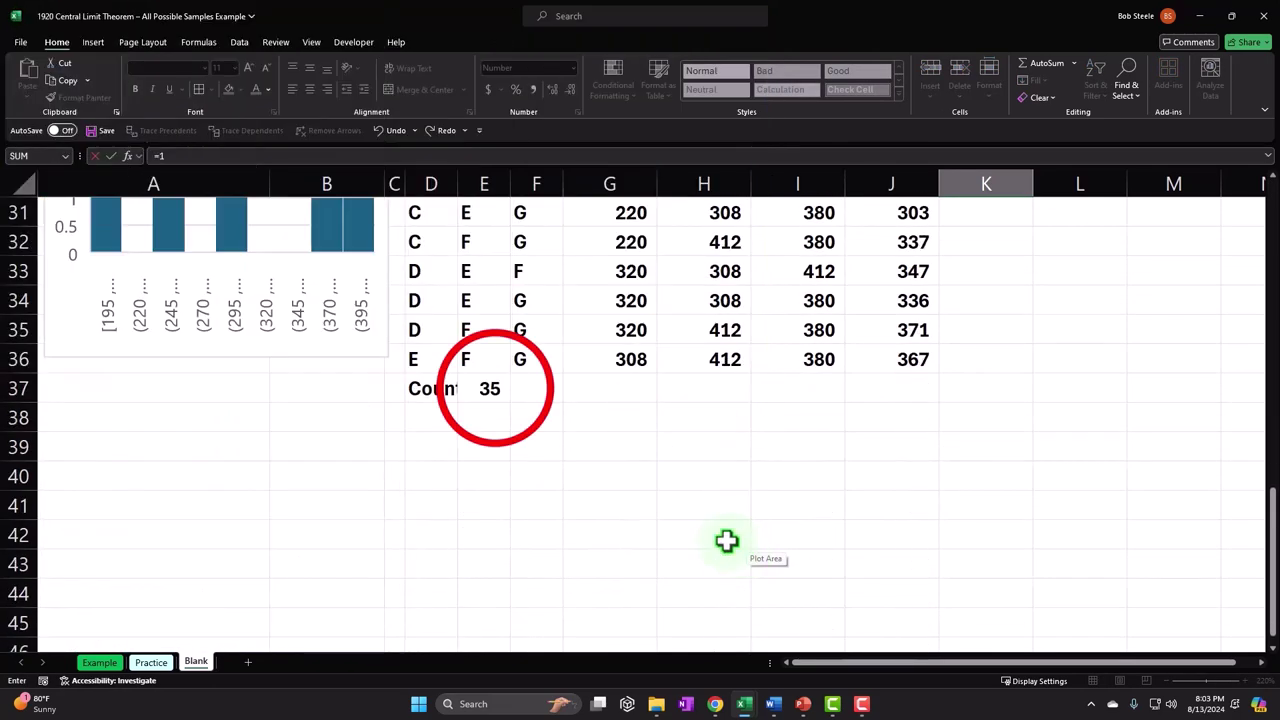
{"action": "left_click", "coordinate": [508, 400]}
{"action": "key", "text": "Return"}
{"action": "scroll", "coordinate": [651, 414], "scroll_direction": "up", "scroll_amount": 10}
{"action": "scroll", "coordinate": [651, 414], "scroll_direction": "down", "scroll_amount": 8}
{"action": "scroll", "coordinate": [643, 418], "scroll_direction": "up", "scroll_amount": 8}
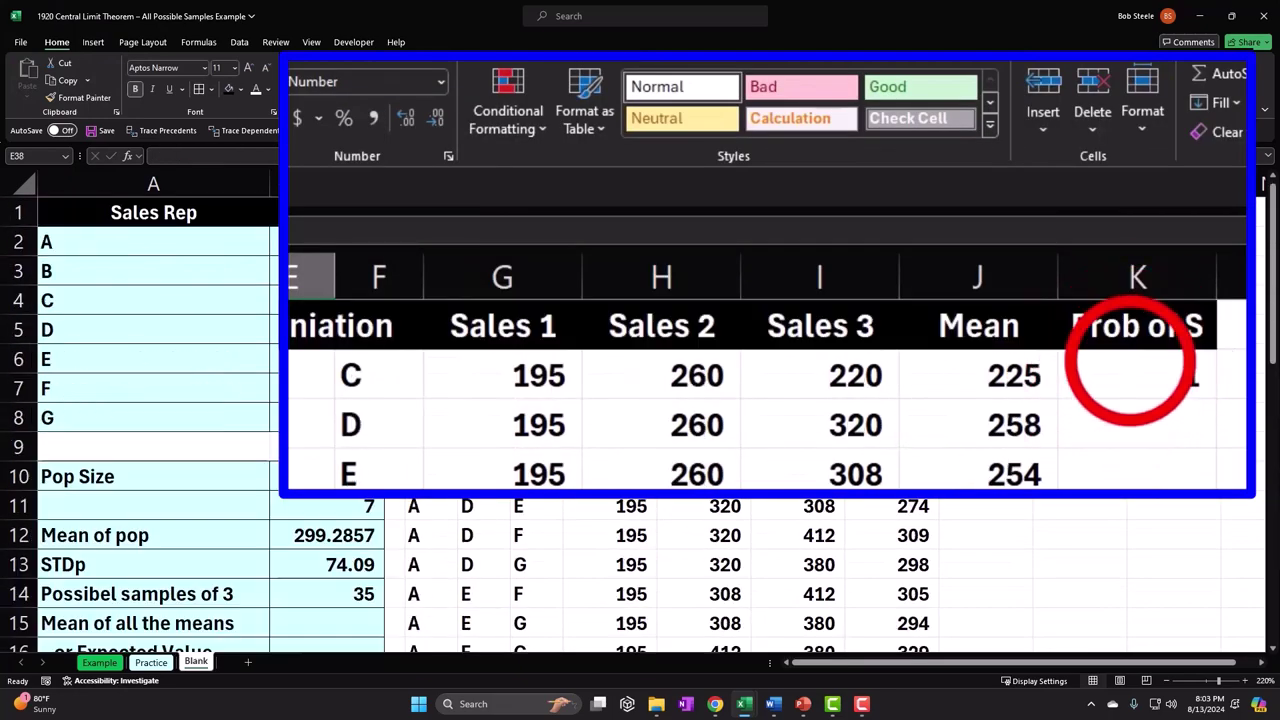
{"action": "left_click", "coordinate": [981, 238]}
{"action": "type", "text": "="}
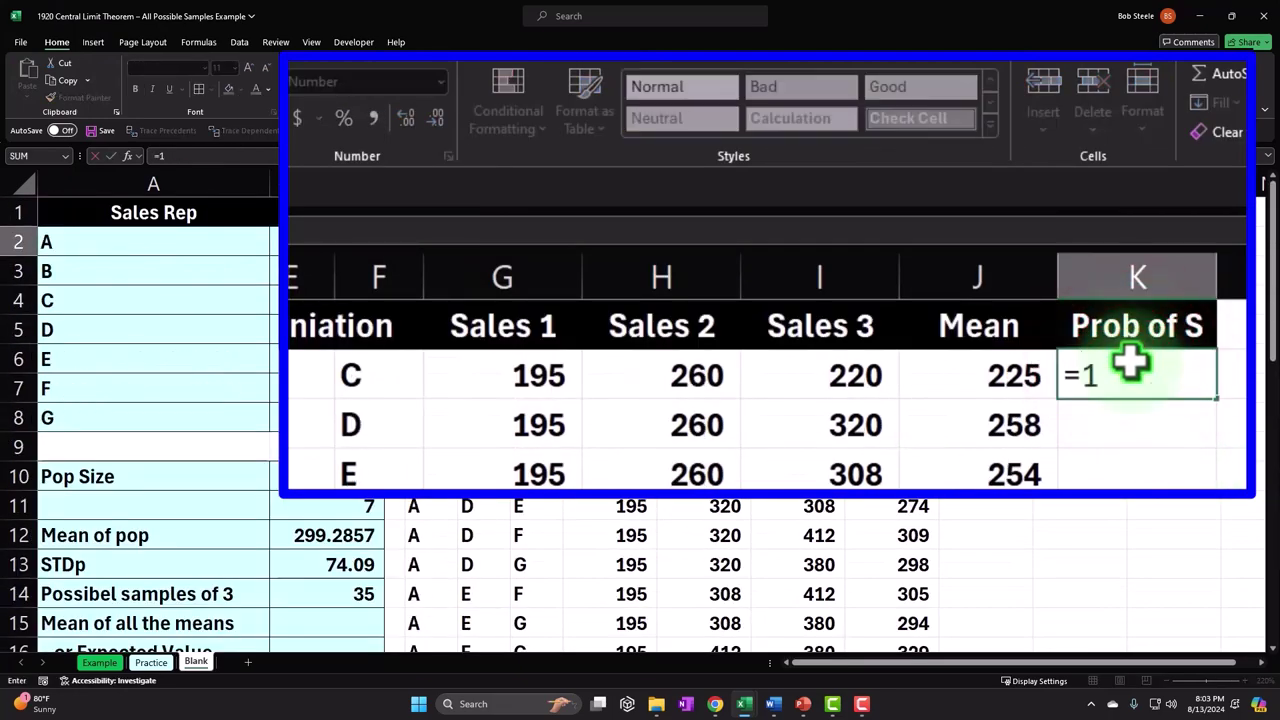
{"action": "type", "text": "1/"}
{"action": "scroll", "coordinate": [937, 563], "scroll_direction": "down", "scroll_amount": 9}
{"action": "left_click", "coordinate": [485, 478]}
{"action": "key", "text": "Return"}
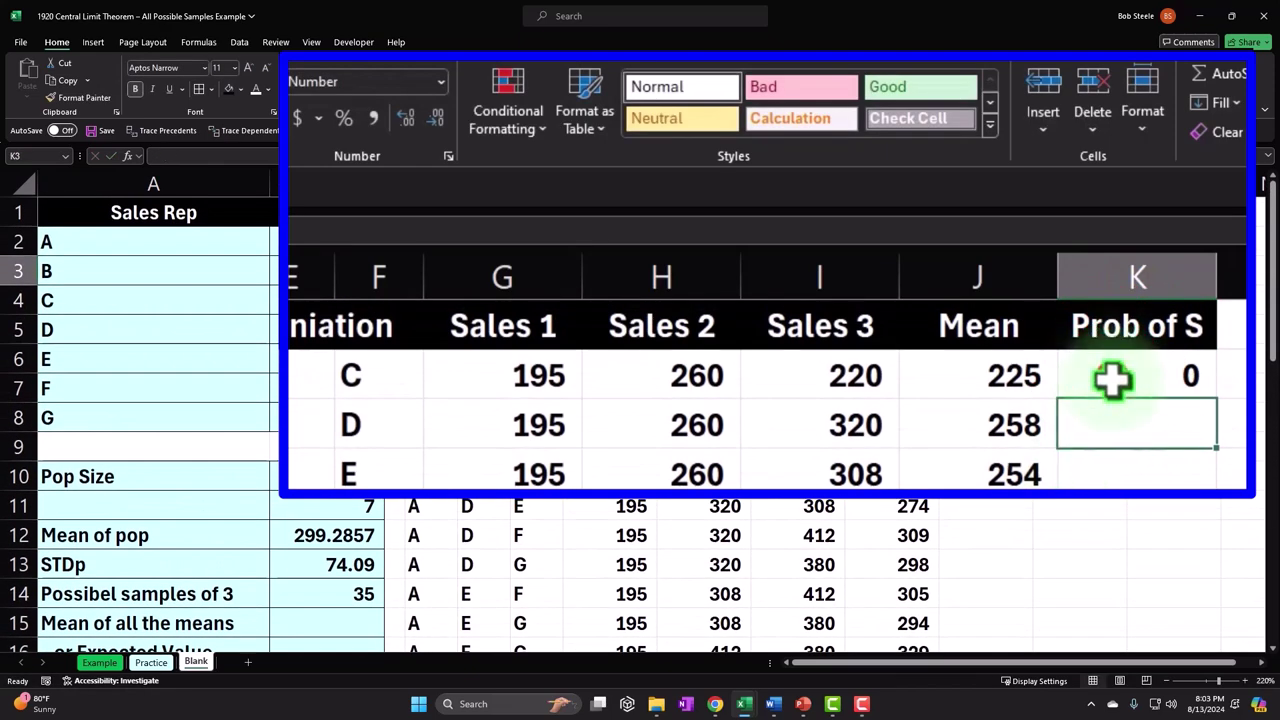
- Format K2 as a percentage, lock it to =1/$E$37, and fill down to K36 showing 2.86%
{"action": "left_click", "coordinate": [991, 240]}
{"action": "left_click", "coordinate": [344, 118]}
{"action": "left_click", "coordinate": [406, 118]}
{"action": "left_click", "coordinate": [406, 118]}
{"action": "double_click", "coordinate": [1216, 398]}
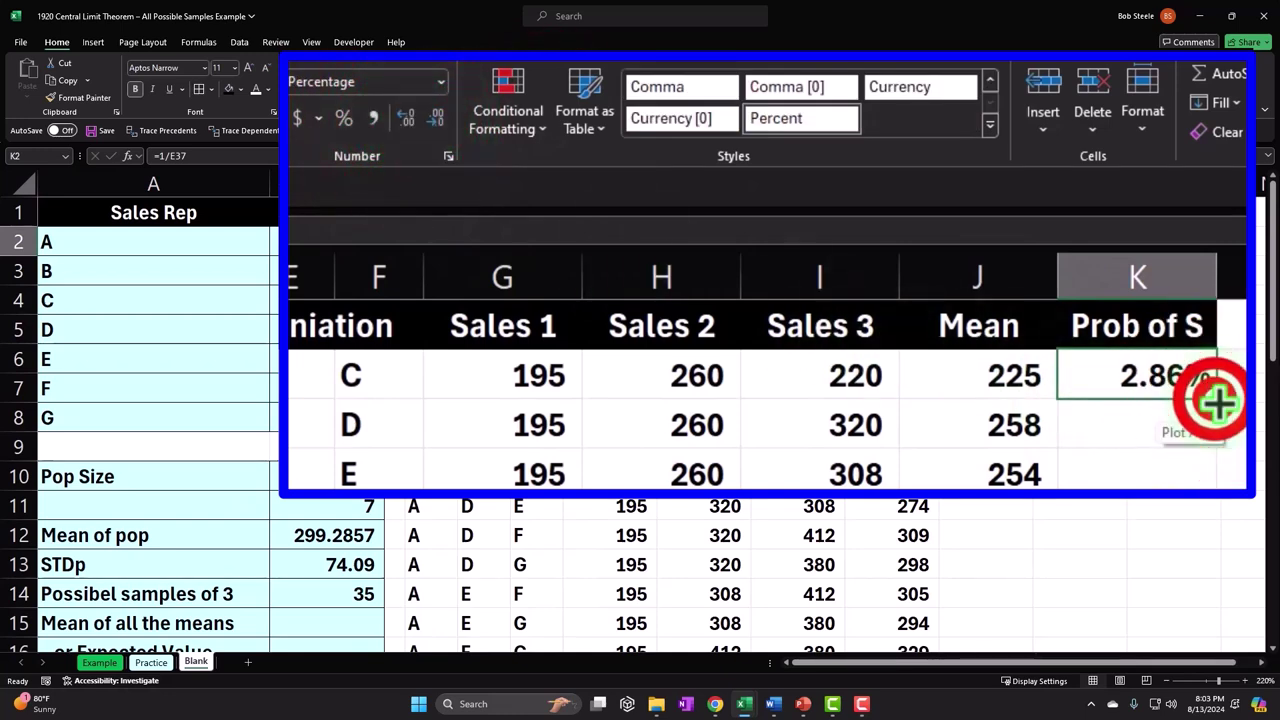
{"action": "double_click", "coordinate": [1187, 378]}
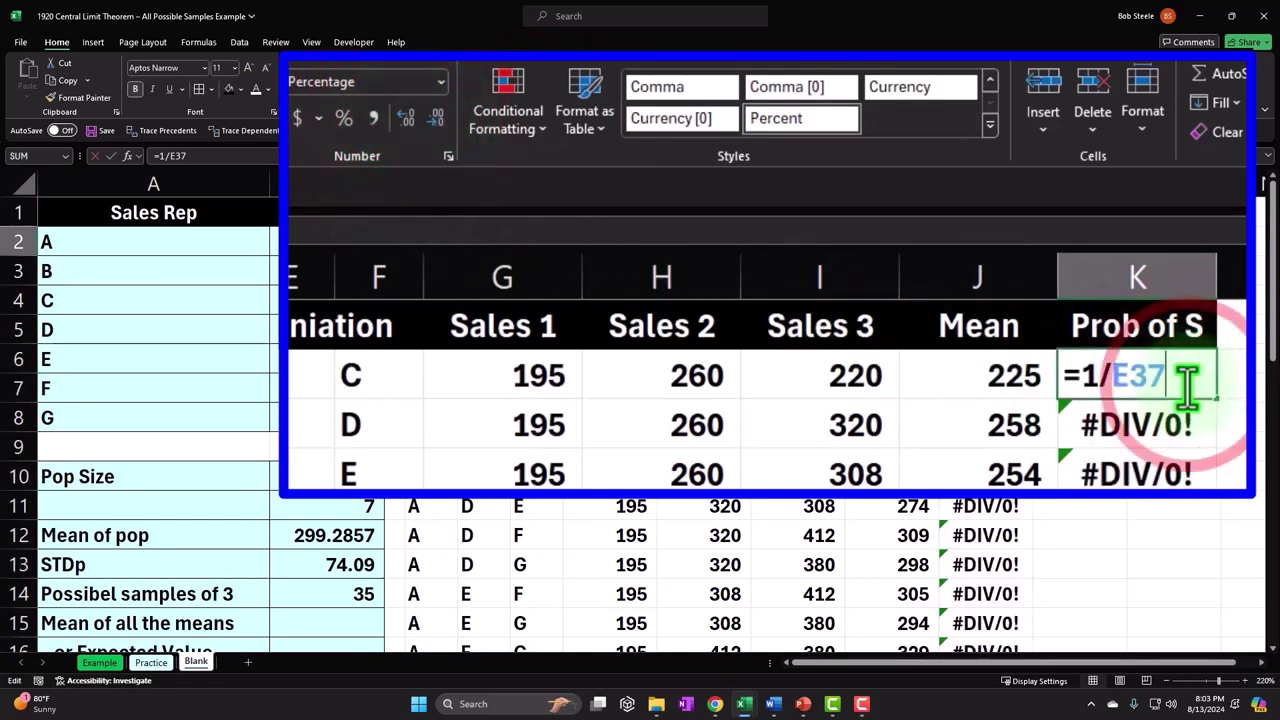
{"action": "key", "text": "F4"}
{"action": "key", "text": "Return"}
{"action": "left_click", "coordinate": [1212, 392]}
{"action": "double_click", "coordinate": [1216, 400]}
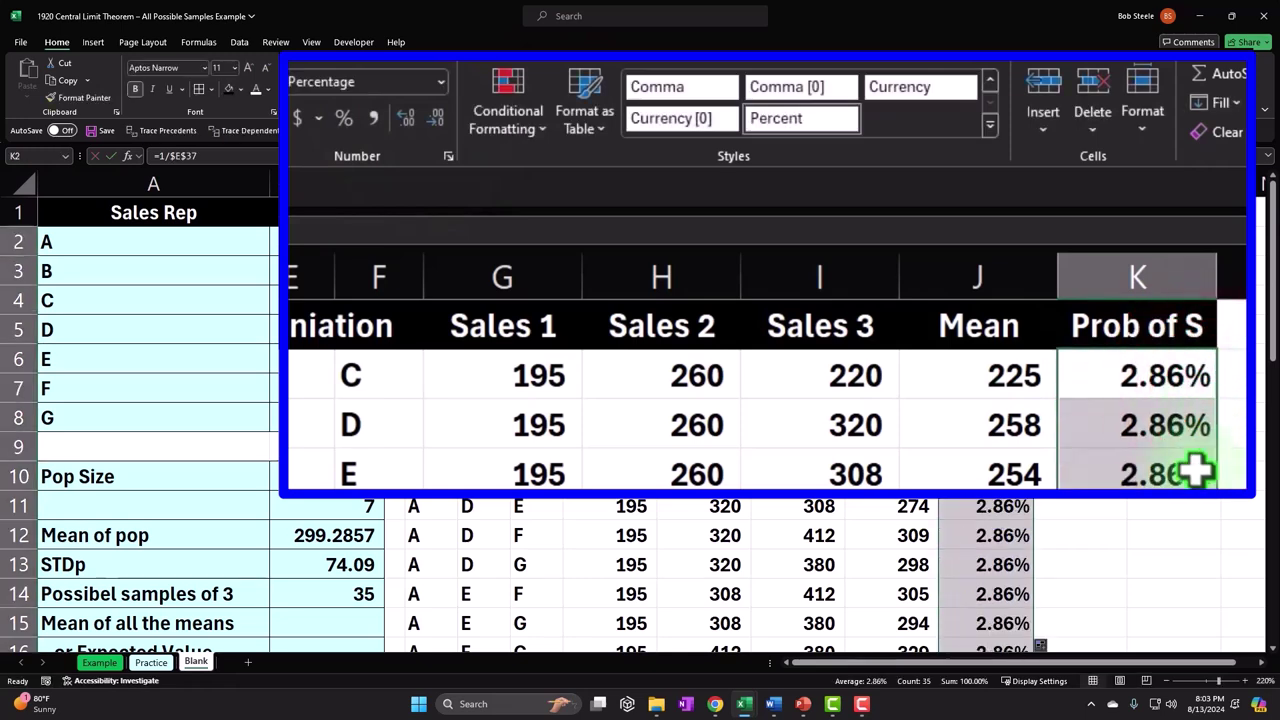
{"action": "scroll", "coordinate": [1180, 470], "scroll_direction": "down", "scroll_amount": 7}
{"action": "scroll", "coordinate": [950, 420], "scroll_direction": "down", "scroll_amount": 2}
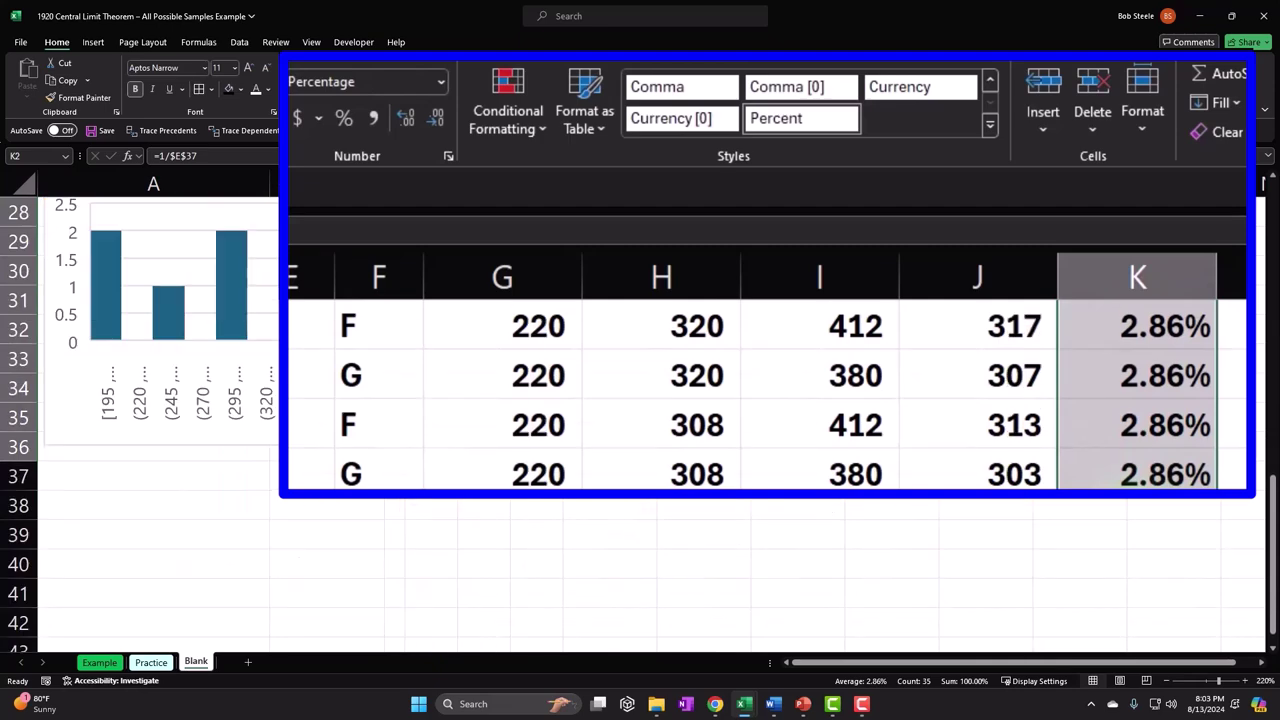
{"action": "scroll", "coordinate": [866, 382], "scroll_direction": "up", "scroll_amount": 9}
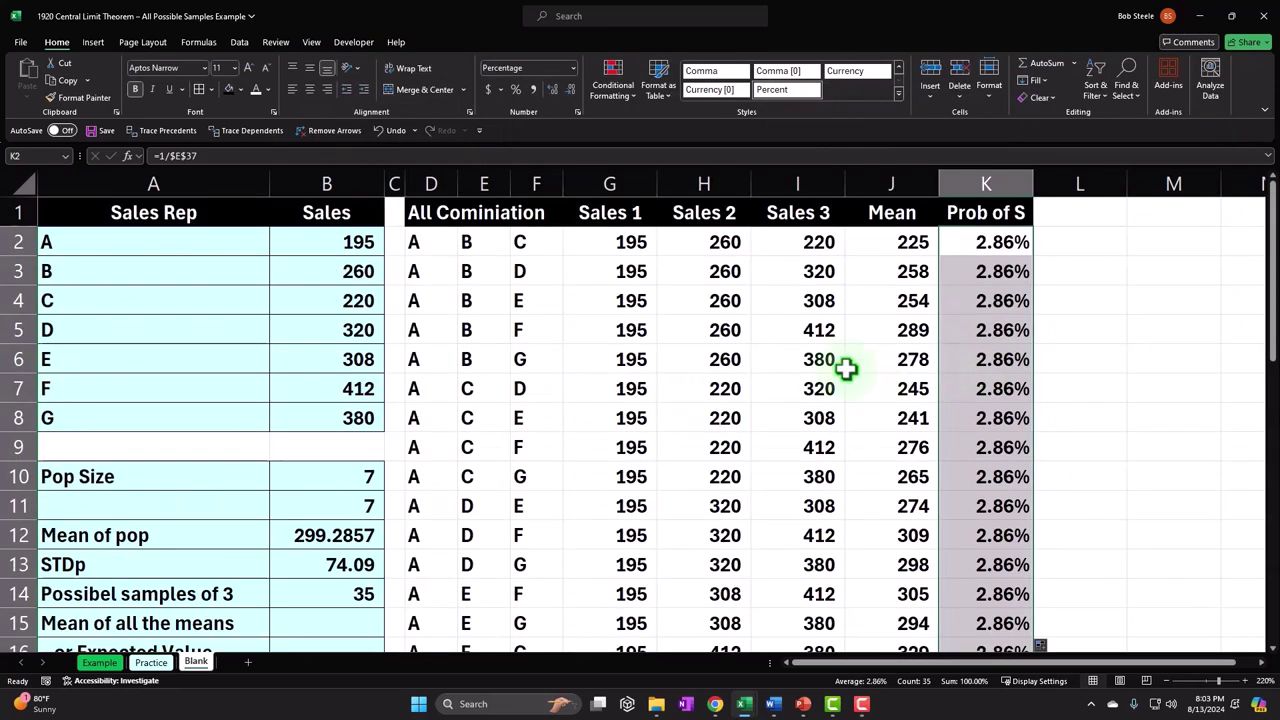
- Apply the recent light-blue fill to the combinations table D2 through K36
{"action": "left_click_drag", "start_coordinate": [163, 247], "coordinate": [274, 411]}
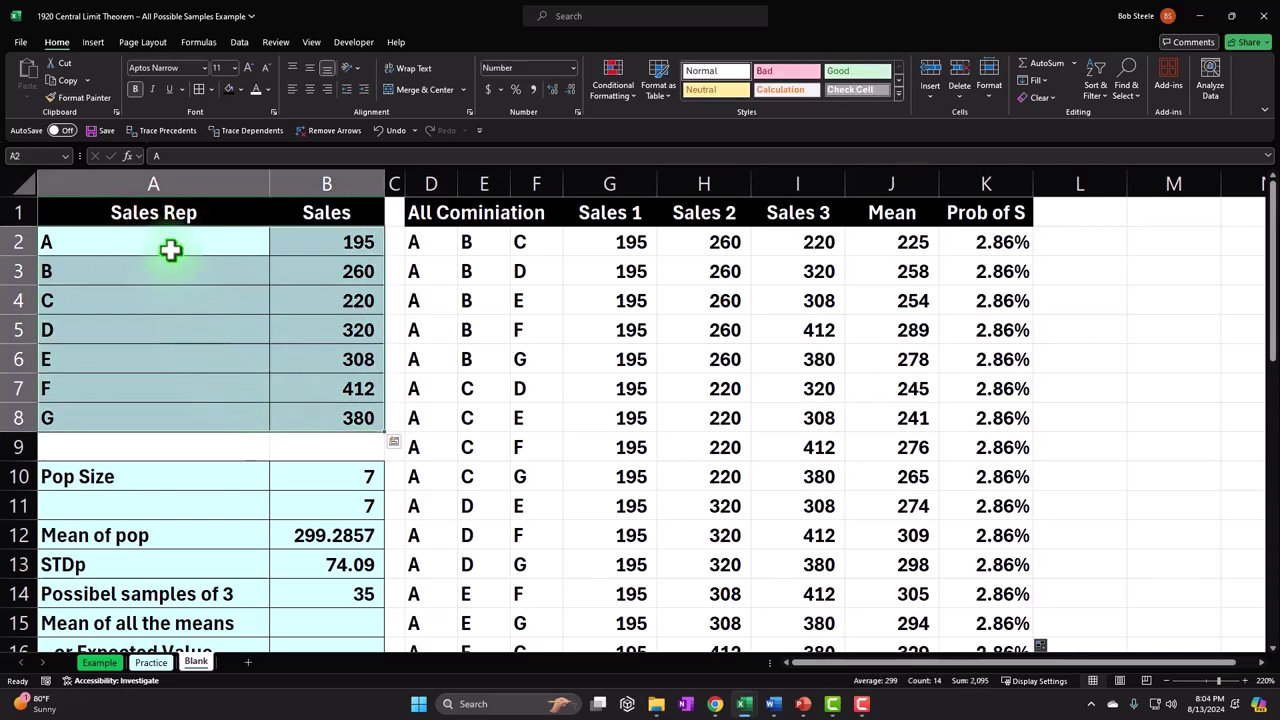
{"action": "left_click", "coordinate": [978, 244]}
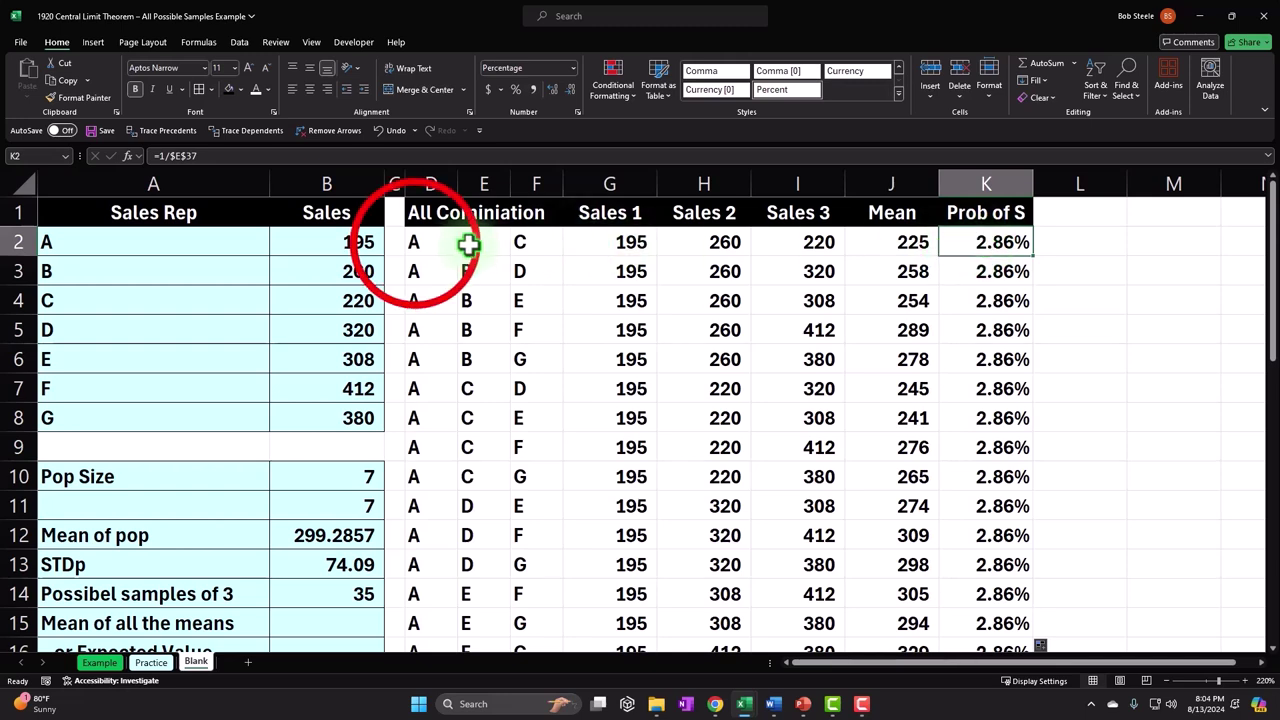
{"action": "left_click", "coordinate": [418, 242]}
{"action": "left_click_drag", "start_coordinate": [418, 242], "coordinate": [980, 242]}
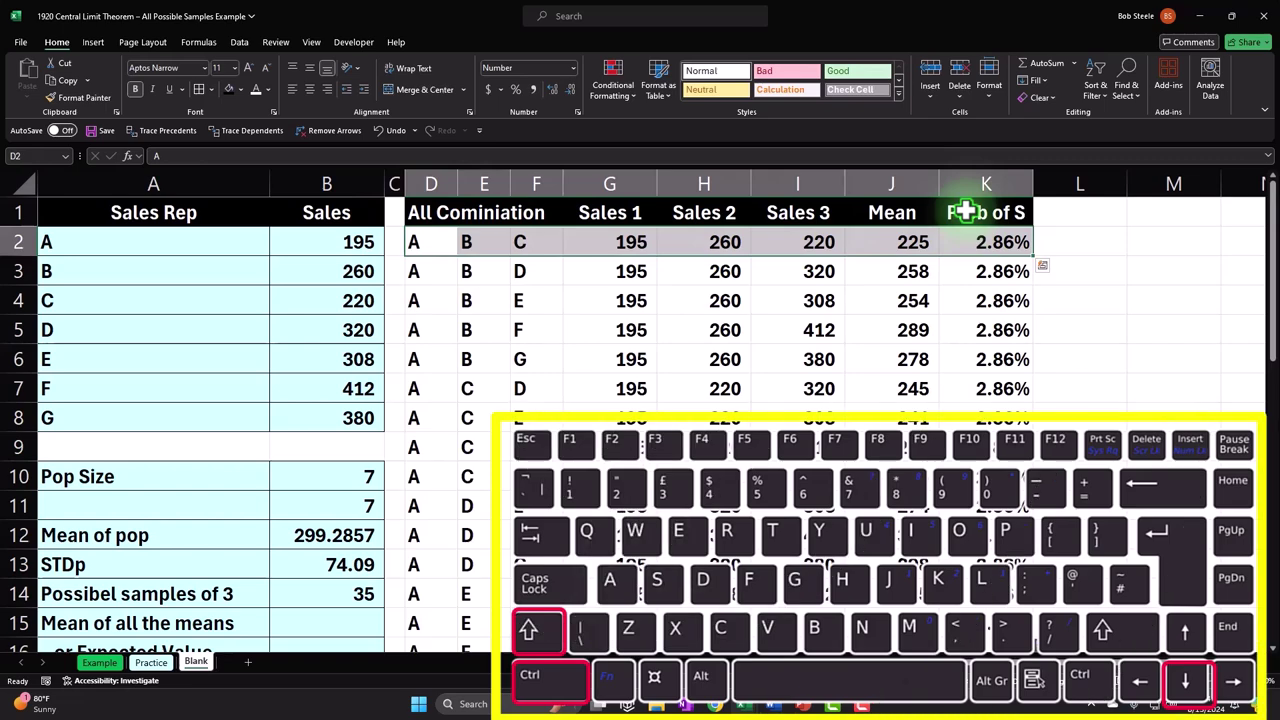
{"action": "key", "text": "ctrl+shift+Down"}
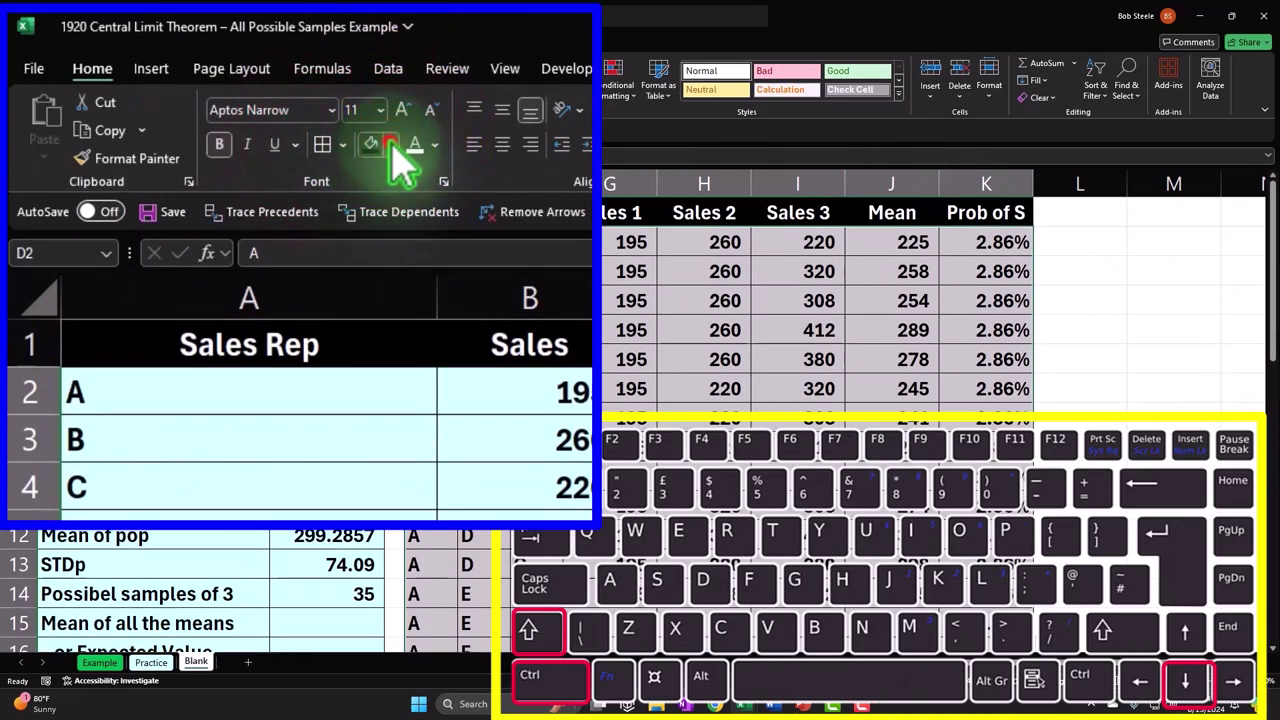
{"action": "left_click", "coordinate": [237, 88]}
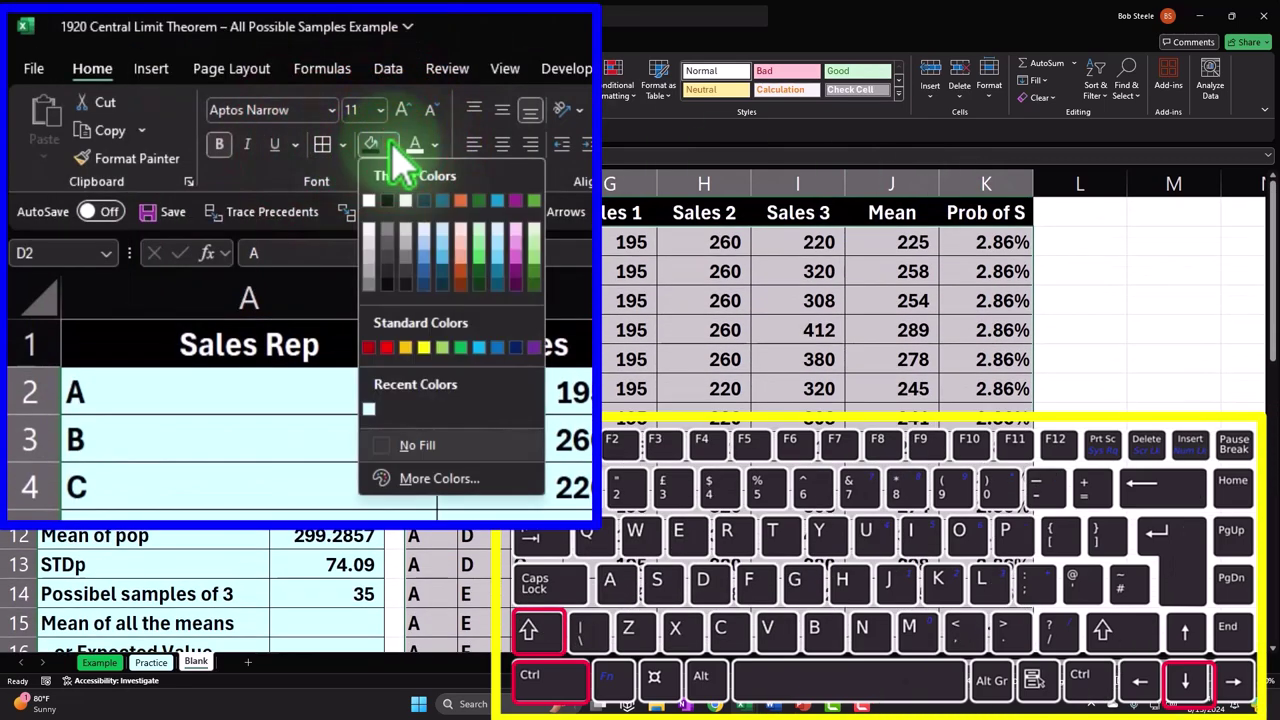
{"action": "left_click", "coordinate": [369, 409]}
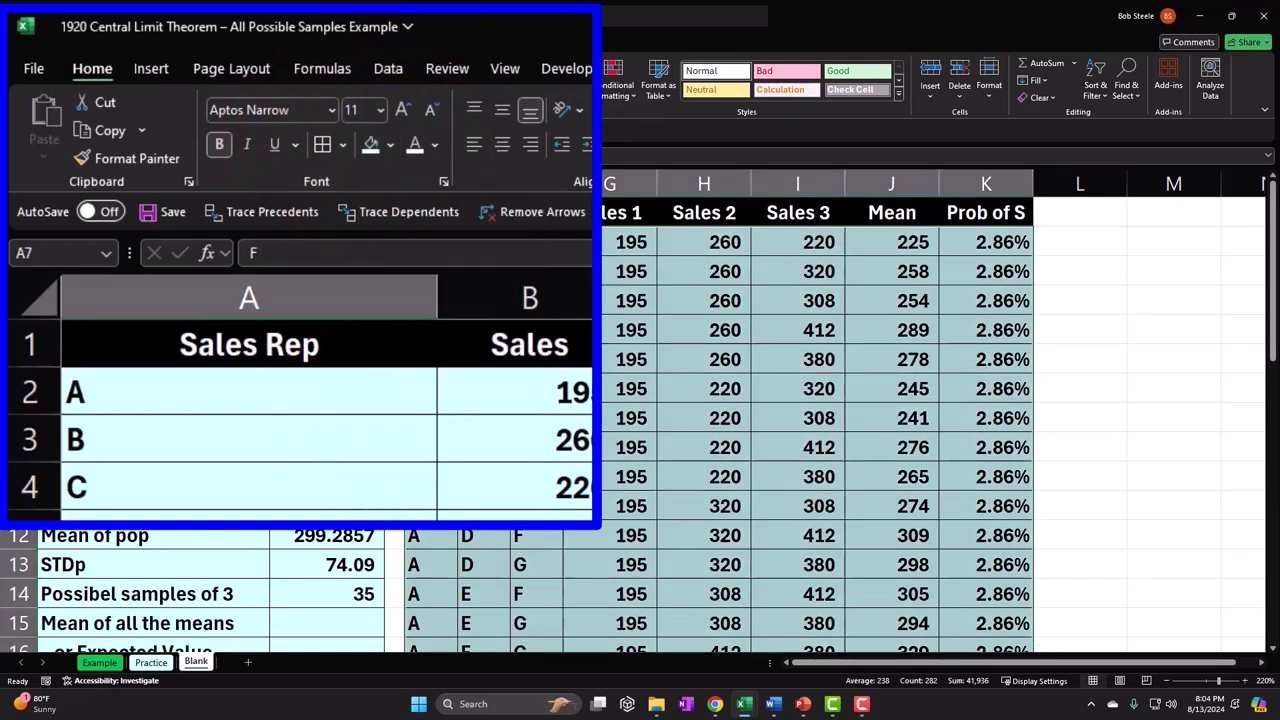
{"action": "scroll", "coordinate": [249, 331], "scroll_direction": "down", "scroll_amount": 1}
{"action": "left_click", "coordinate": [303, 545]}
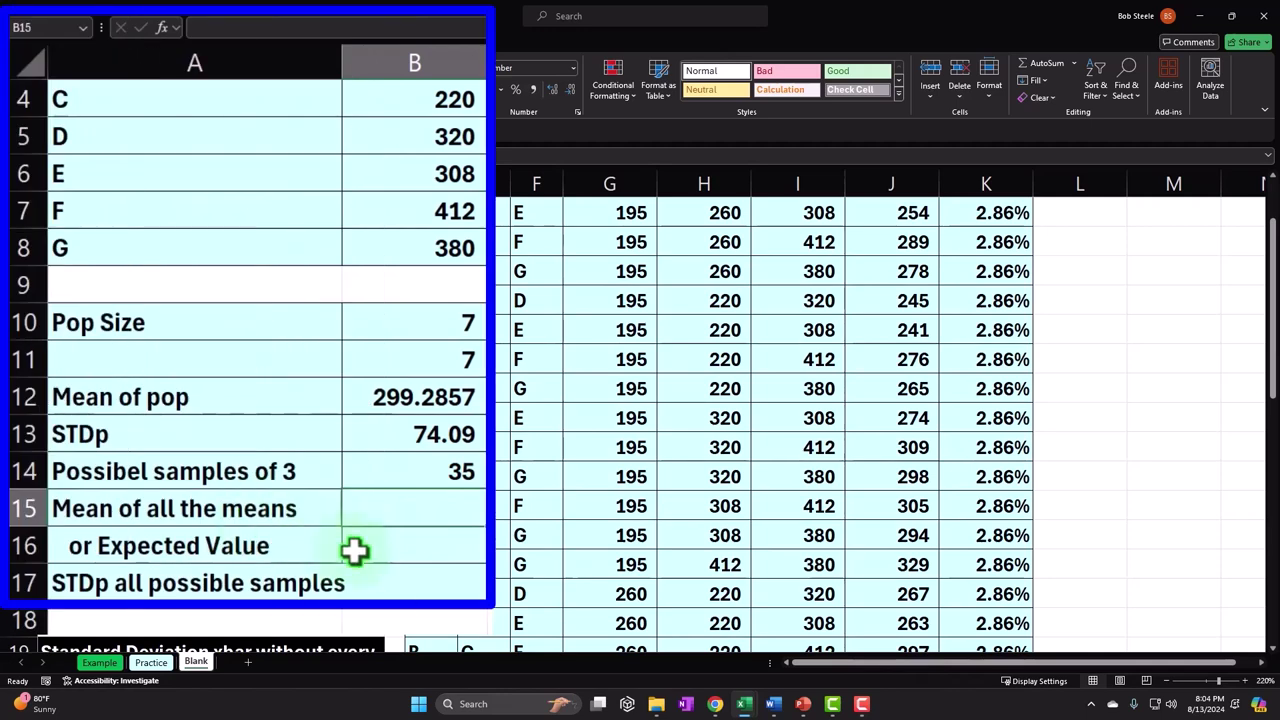
- Enter =AVERAGE(J2:J36) in B16 as the mean of all sample means
{"action": "left_click", "coordinate": [355, 548]}
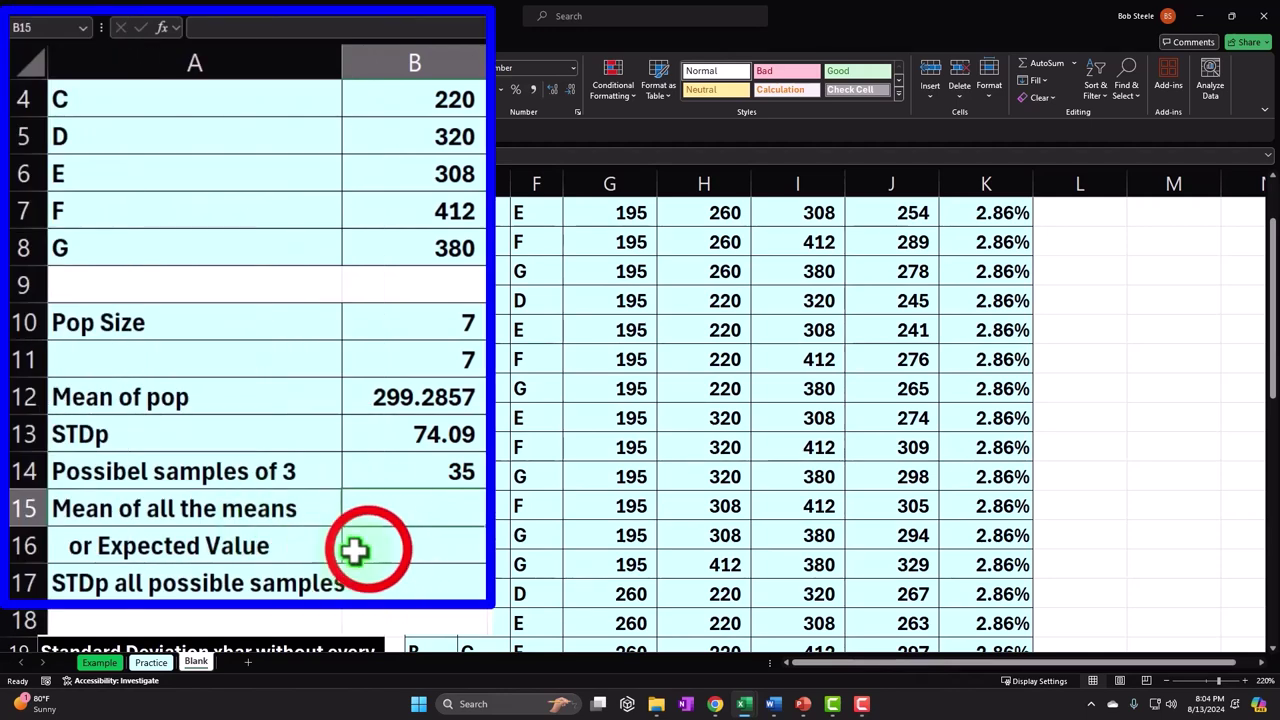
{"action": "type", "text": "="}
{"action": "type", "text": "mea"}
{"action": "key", "text": "BackSpace"}
{"action": "key", "text": "BackSpace"}
{"action": "key", "text": "BackSpace"}
{"action": "type", "text": "aver"}
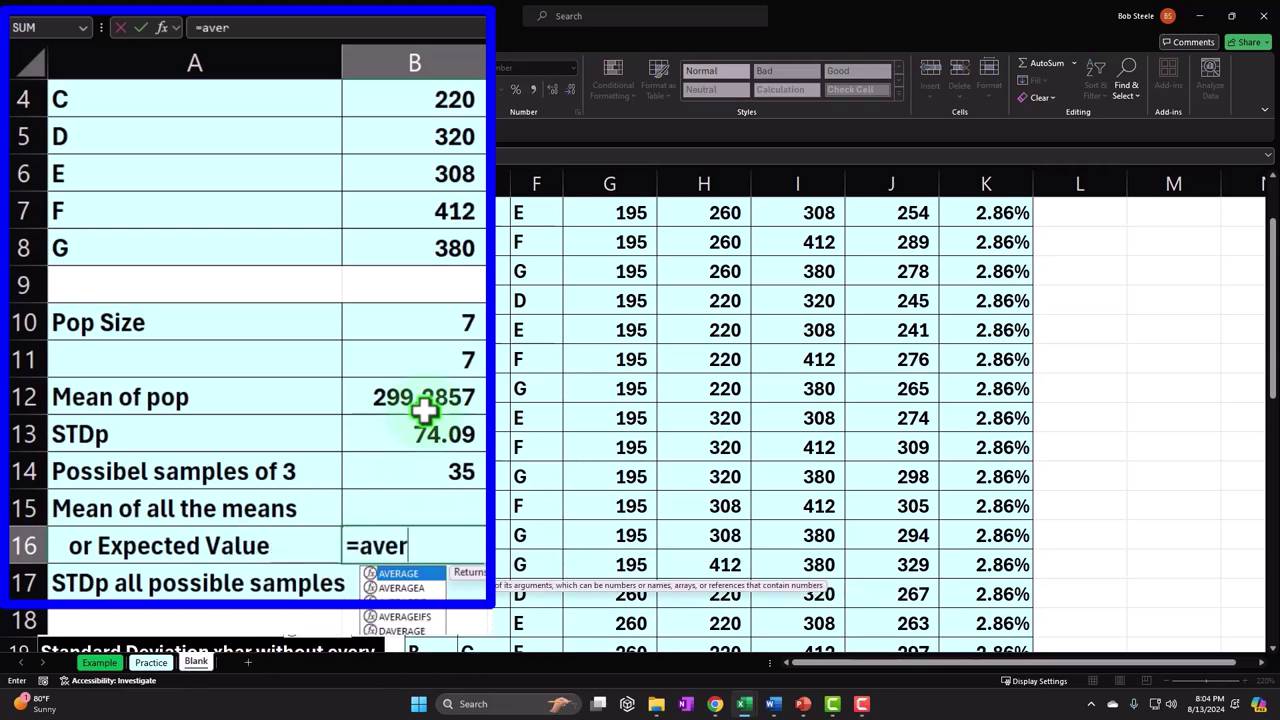
{"action": "key", "text": "Tab"}
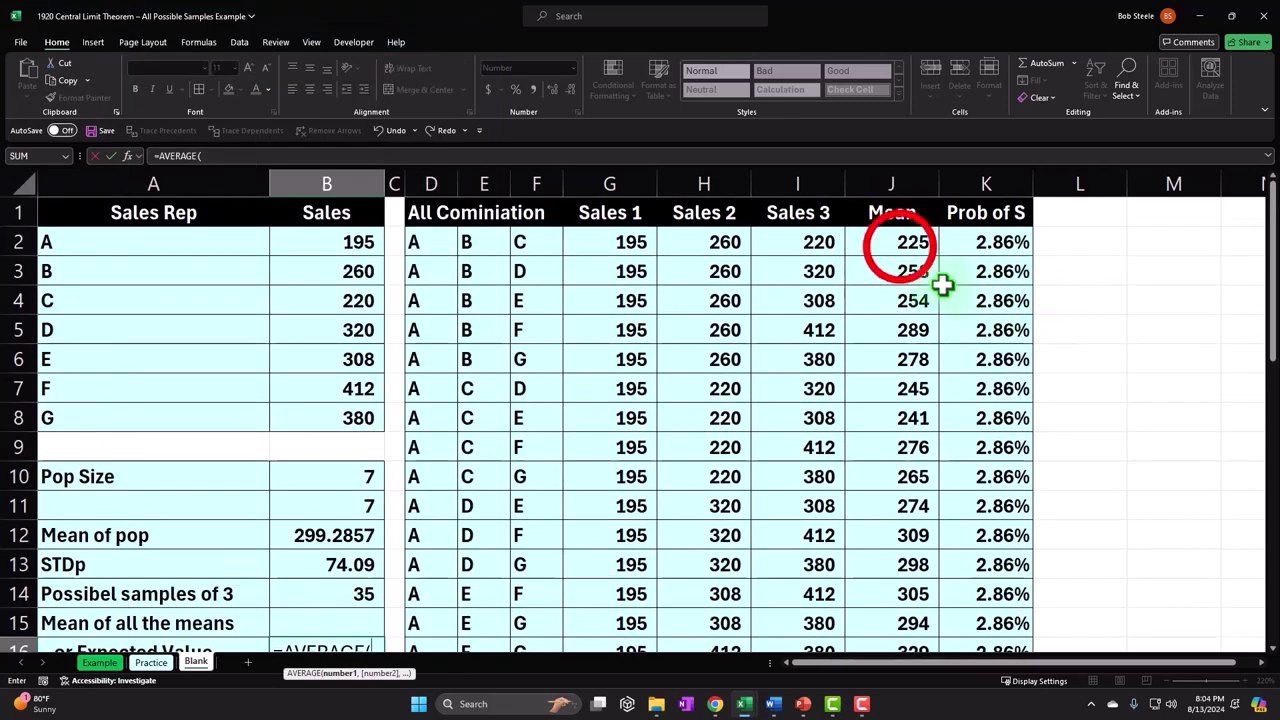
{"action": "left_click", "coordinate": [900, 245]}
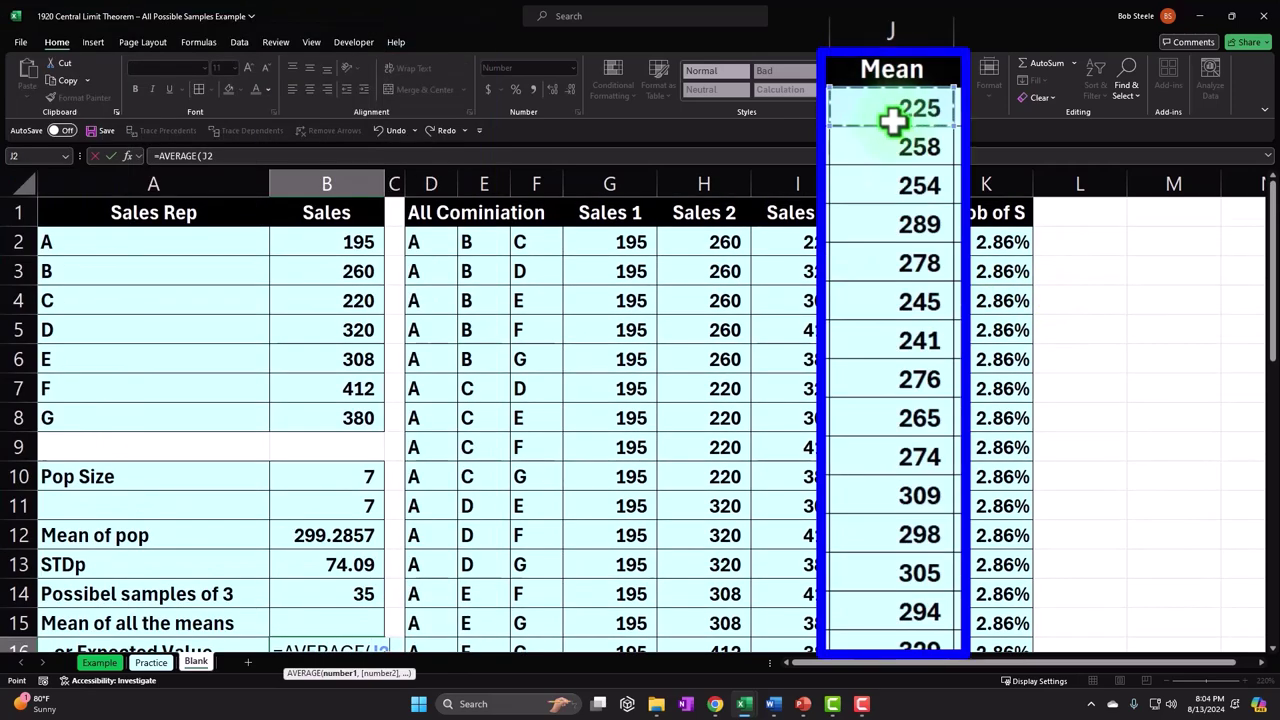
{"action": "key", "text": "ctrl+shift+Down"}
{"action": "key", "text": "Return"}
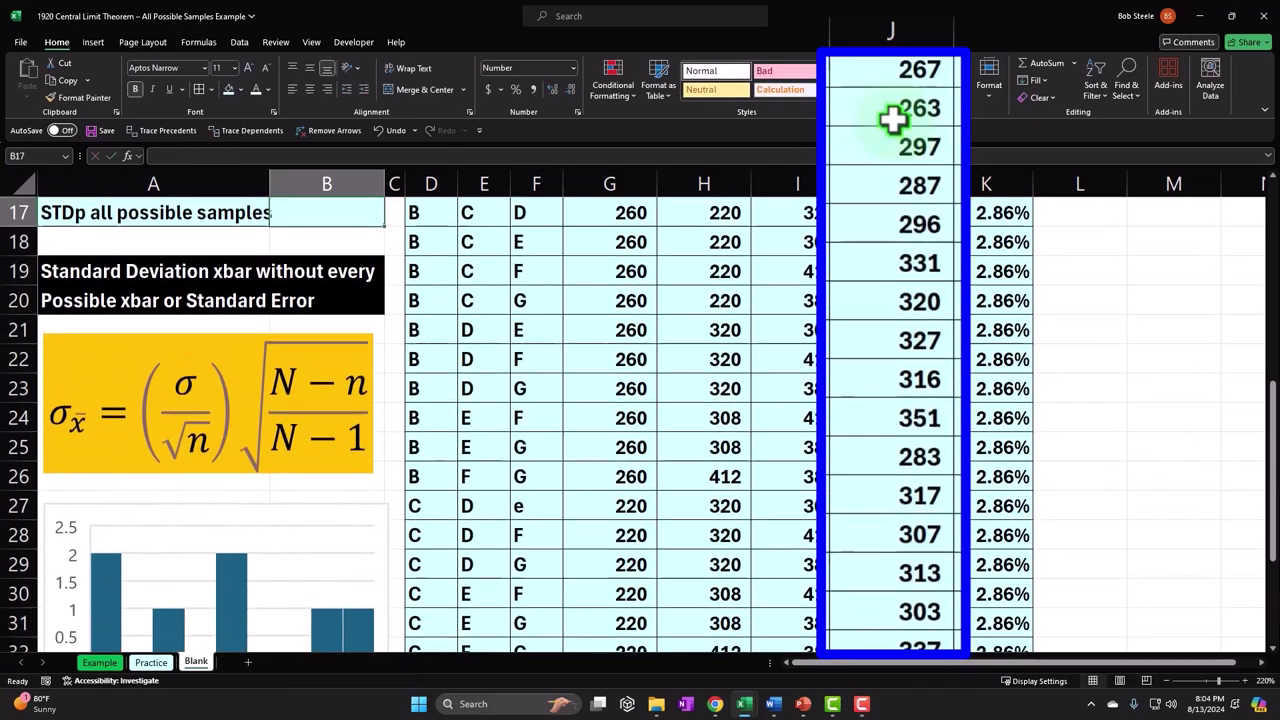
{"action": "key", "text": "Up"}
{"action": "key", "text": "Up"}
{"action": "key", "text": "Up"}
{"action": "key", "text": "Up"}
{"action": "scroll", "coordinate": [893, 119], "scroll_direction": "up", "scroll_amount": 2}
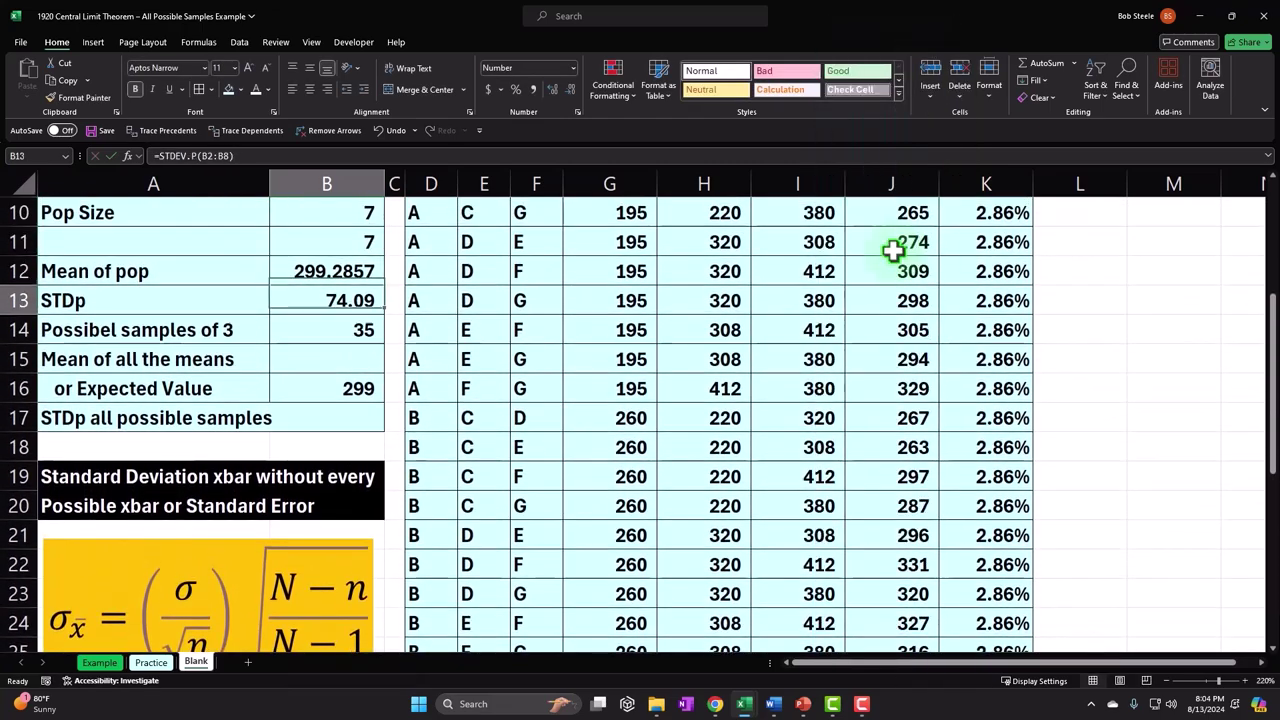
{"action": "key", "text": "Down"}
{"action": "key", "text": "Down"}
{"action": "key", "text": "Down"}
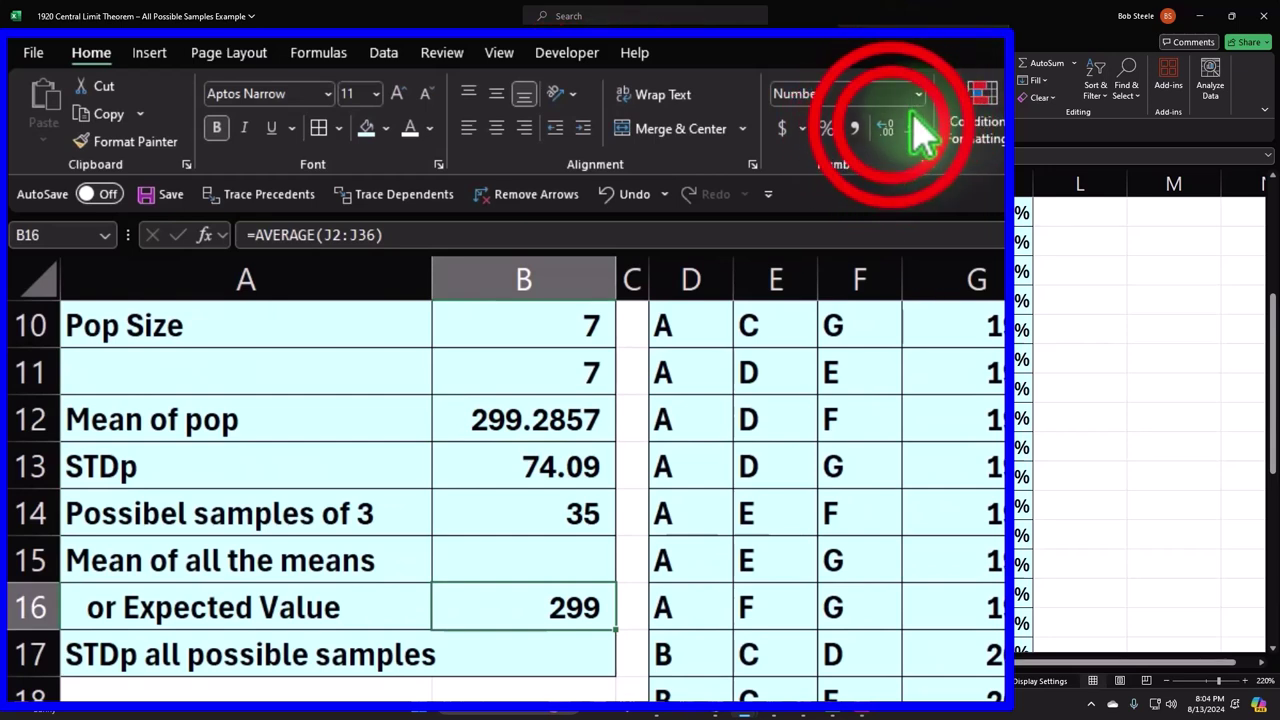
- Show B16 as 299.2857 and fill B12 and B16 light green
{"action": "left_click", "coordinate": [900, 132]}
{"action": "left_click", "coordinate": [900, 132]}
{"action": "left_click", "coordinate": [903, 137]}
{"action": "left_click", "coordinate": [897, 130]}
{"action": "left_click", "coordinate": [543, 400]}
{"action": "left_click", "coordinate": [536, 607], "text": "ctrl"}
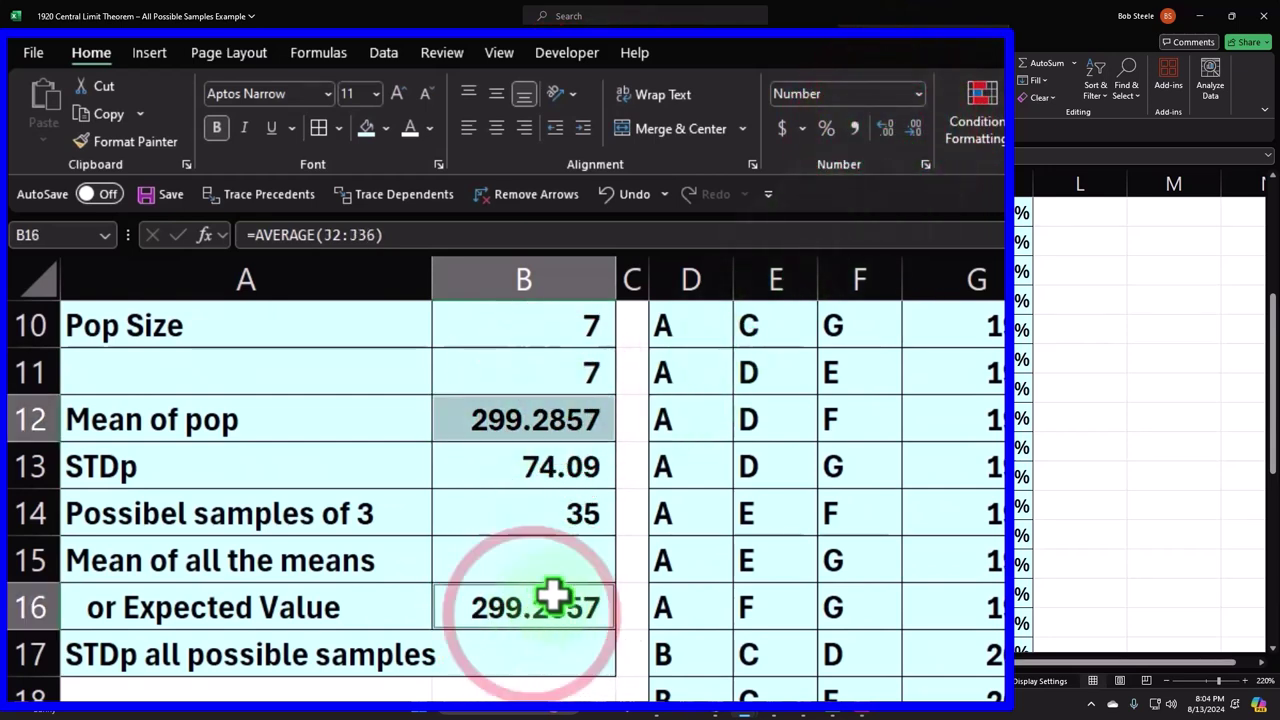
{"action": "left_click", "coordinate": [385, 128]}
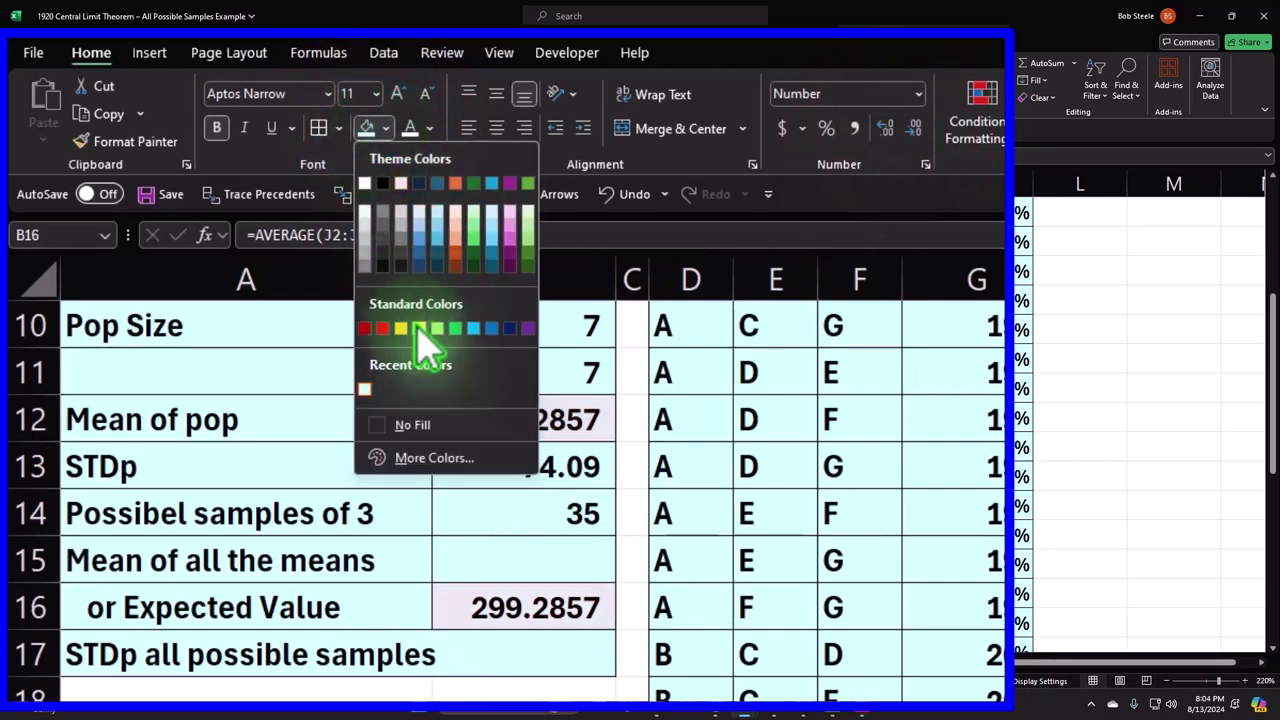
{"action": "left_click", "coordinate": [433, 328]}
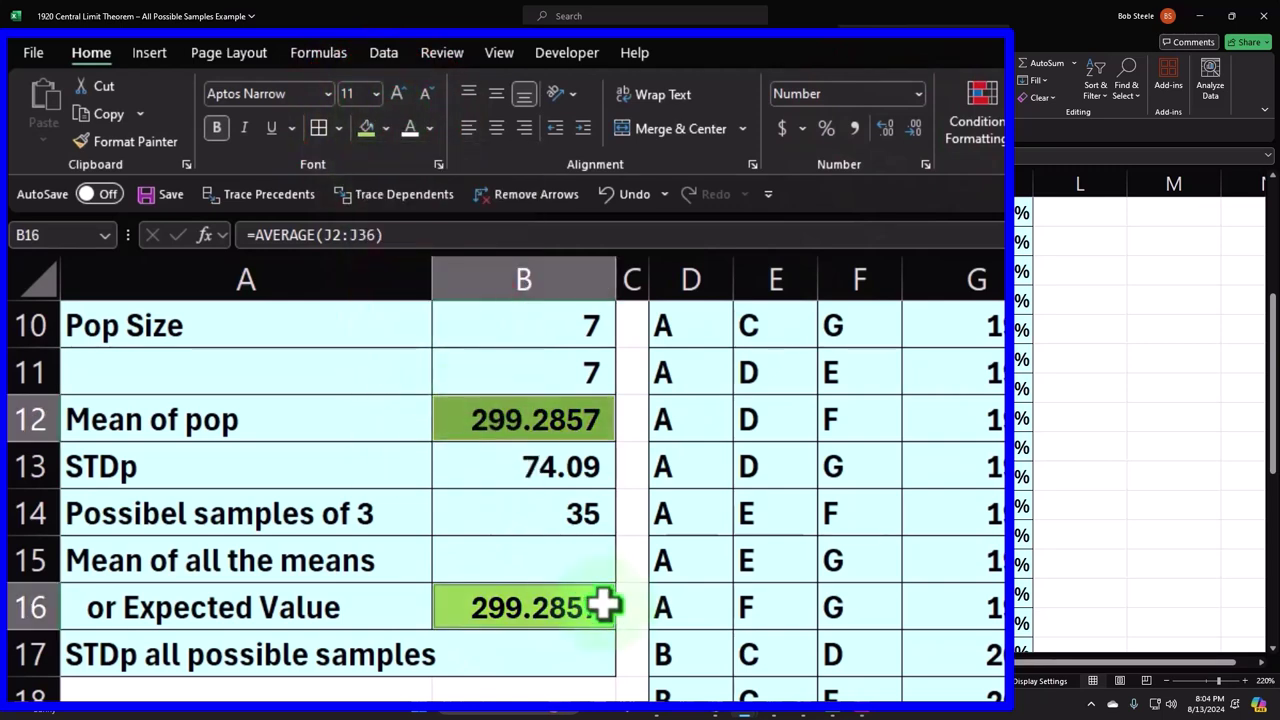
{"action": "left_click", "coordinate": [1022, 348]}
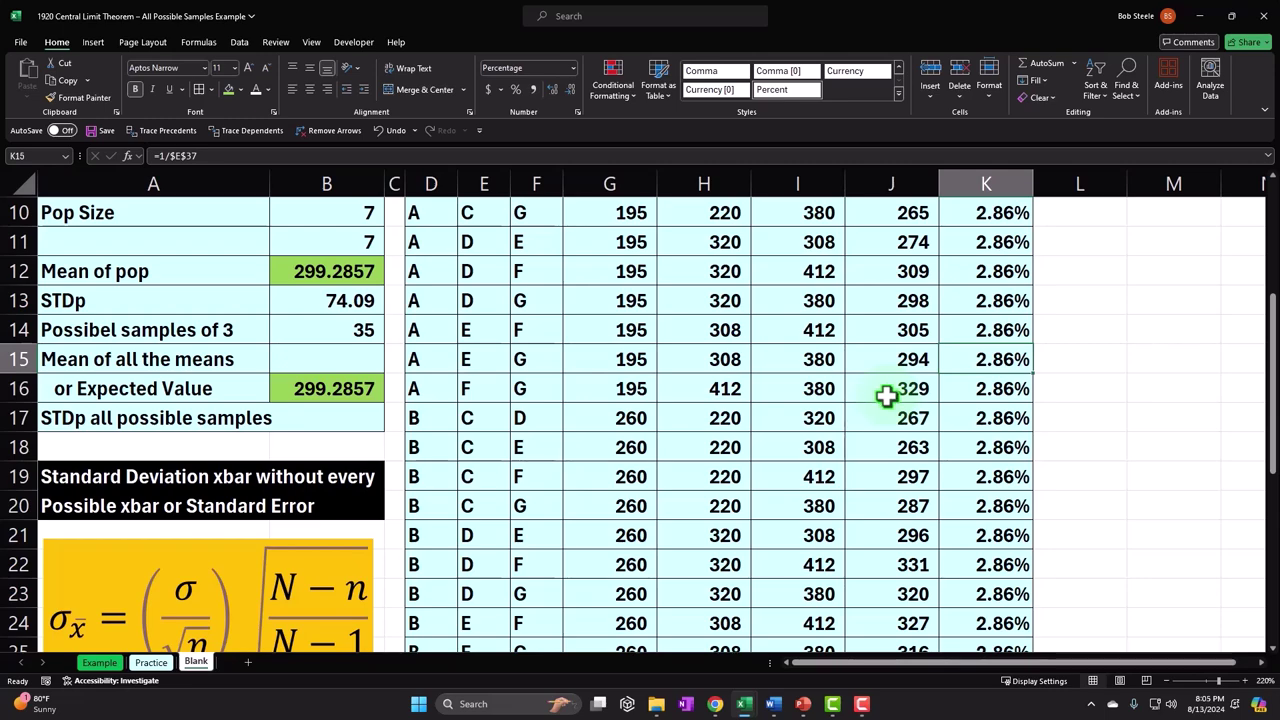
- Enter =STDEV.P(J2:J36) in B17 for the standard deviation of the sample means
{"action": "scroll", "coordinate": [886, 396], "scroll_direction": "up", "scroll_amount": 2}
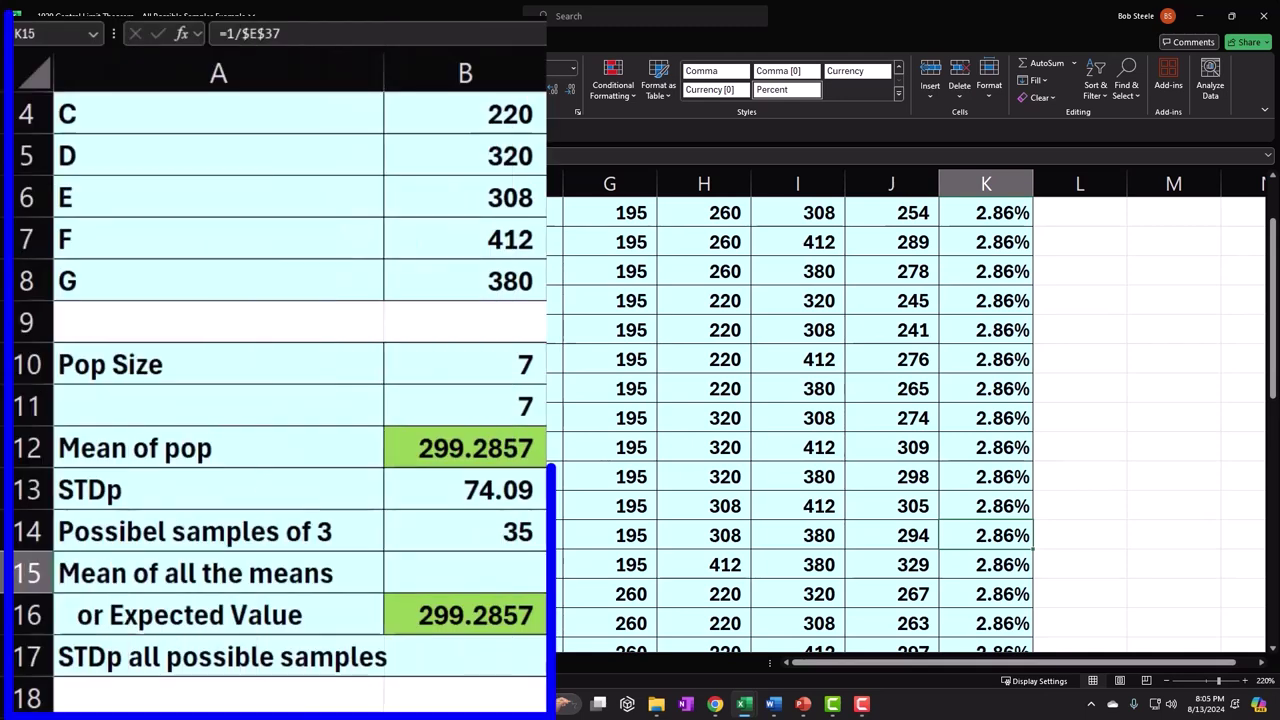
{"action": "scroll", "coordinate": [480, 300], "scroll_direction": "up", "scroll_amount": 2}
{"action": "left_click_drag", "start_coordinate": [500, 157], "coordinate": [486, 402]}
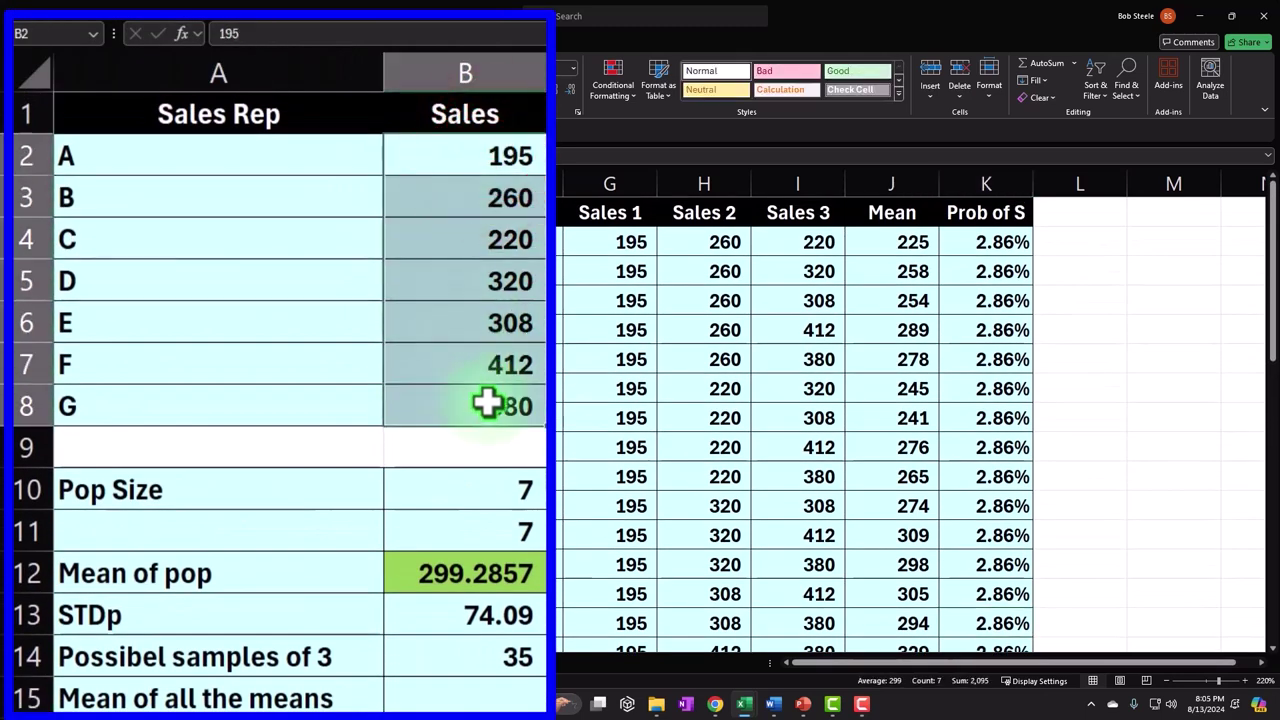
{"action": "scroll", "coordinate": [486, 402], "scroll_direction": "down", "scroll_amount": 1}
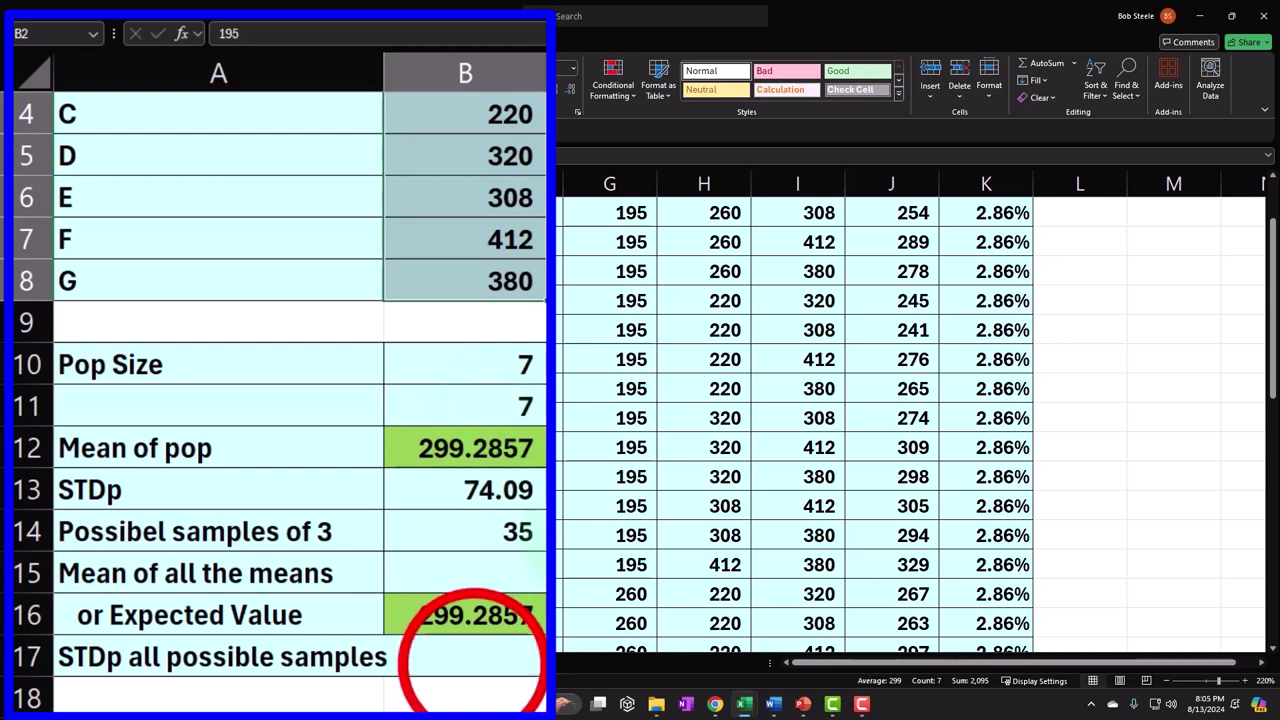
{"action": "left_click", "coordinate": [474, 664]}
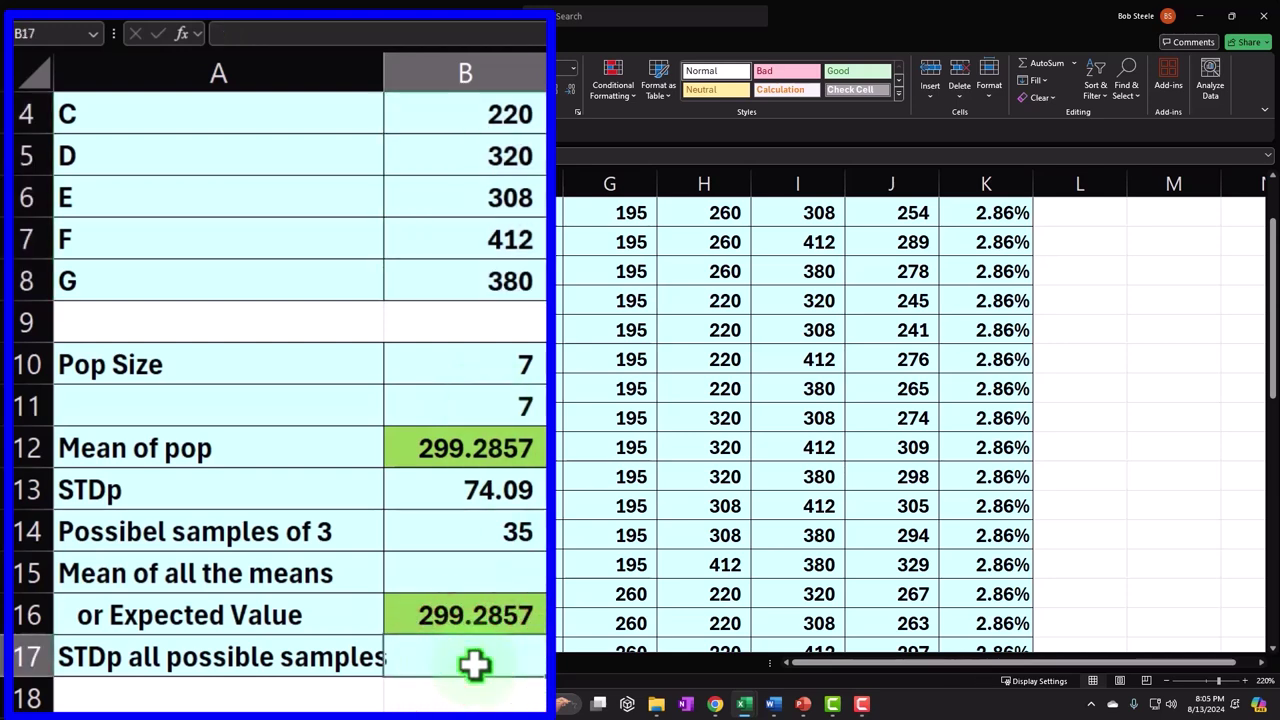
{"action": "type", "text": "="}
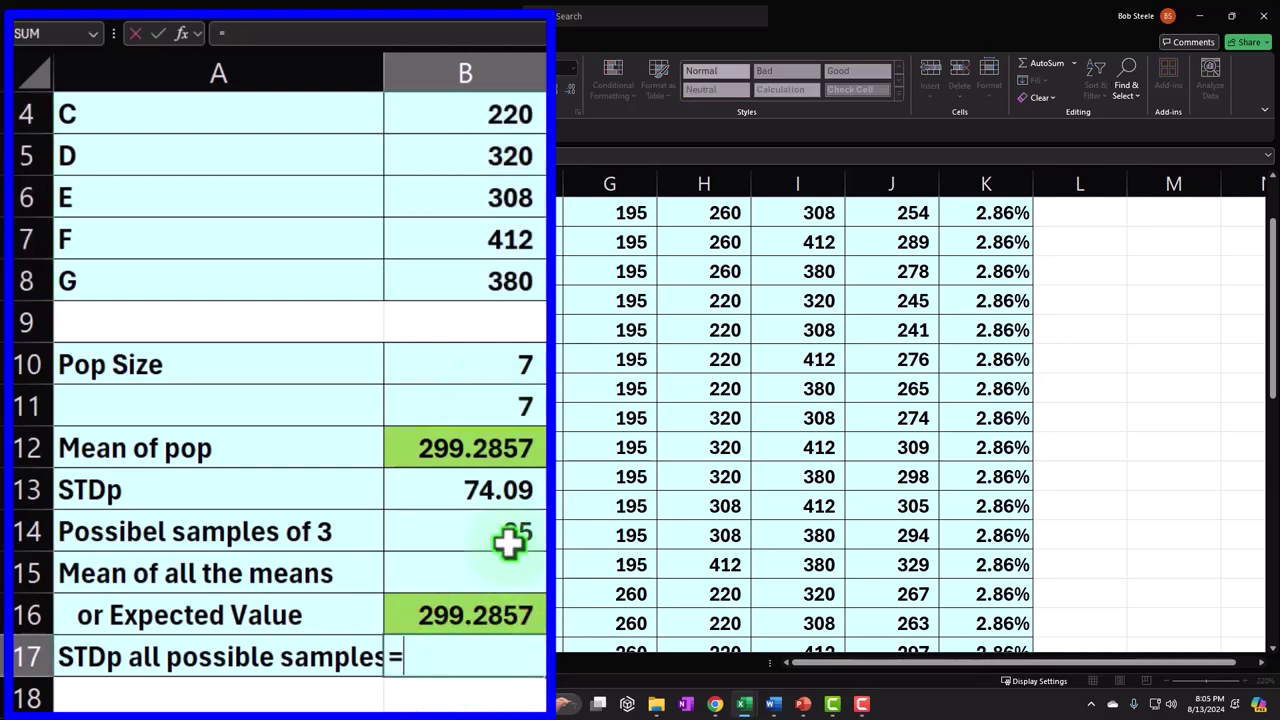
{"action": "type", "text": "st"}
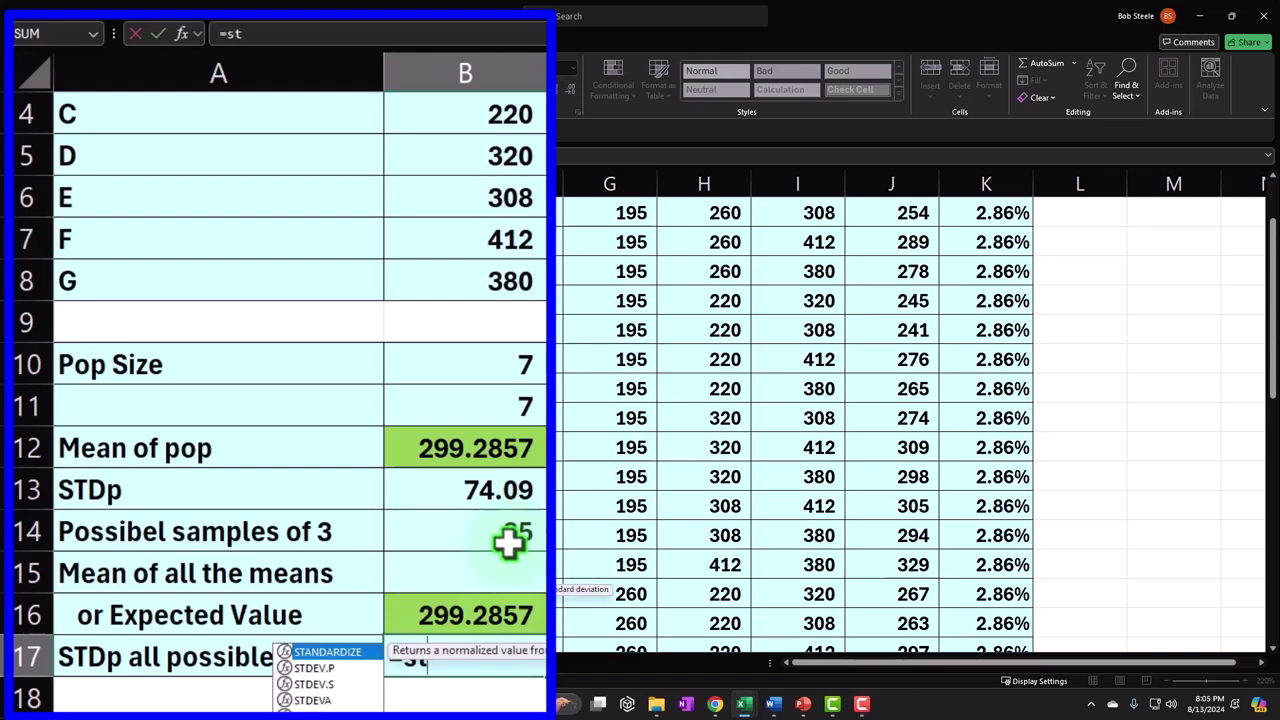
{"action": "double_click", "coordinate": [314, 668]}
{"action": "scroll", "coordinate": [829, 571], "scroll_direction": "up", "scroll_amount": 1}
{"action": "left_click_drag", "start_coordinate": [900, 290], "coordinate": [893, 311]}
{"action": "left_click", "coordinate": [905, 242]}
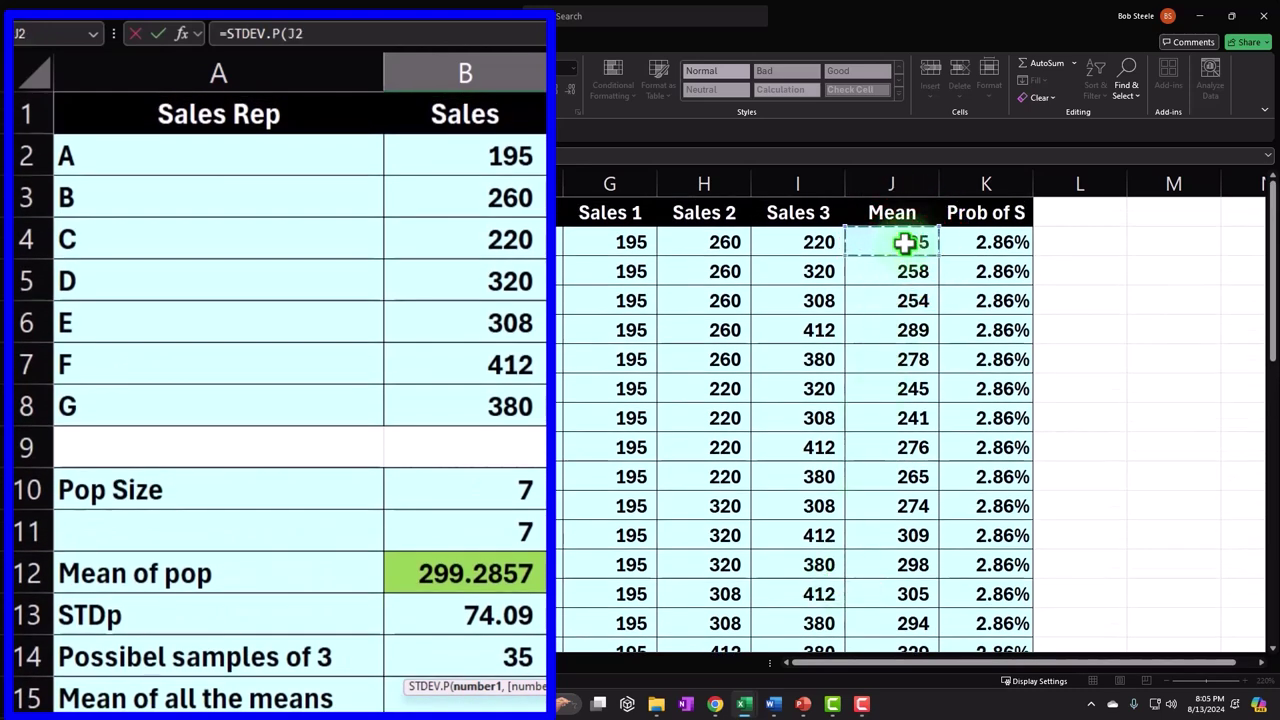
{"action": "scroll", "coordinate": [905, 242], "scroll_direction": "down", "scroll_amount": 7}
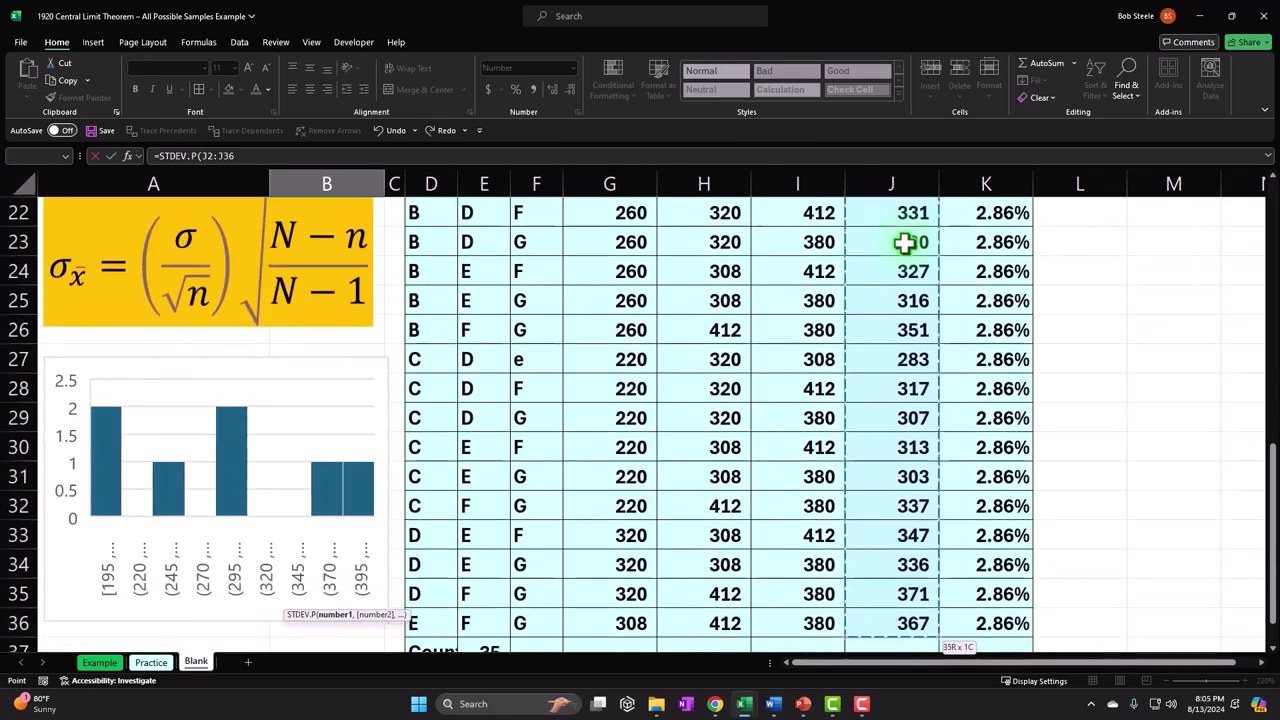
{"action": "scroll", "coordinate": [1078, 368], "scroll_direction": "down", "scroll_amount": 1}
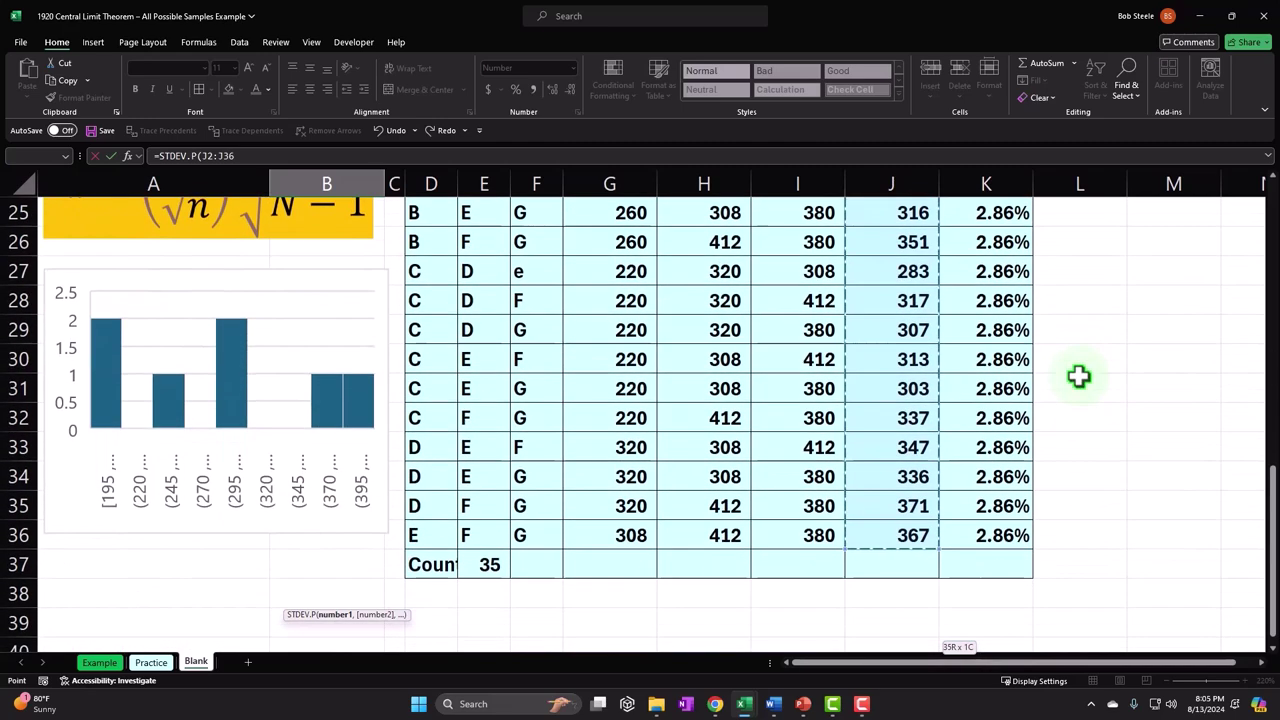
{"action": "key", "text": "Return"}
- Display B17 with two decimals so it reads 34.93
{"action": "scroll", "coordinate": [1032, 373], "scroll_direction": "up", "scroll_amount": 3}
{"action": "left_click", "coordinate": [354, 445]}
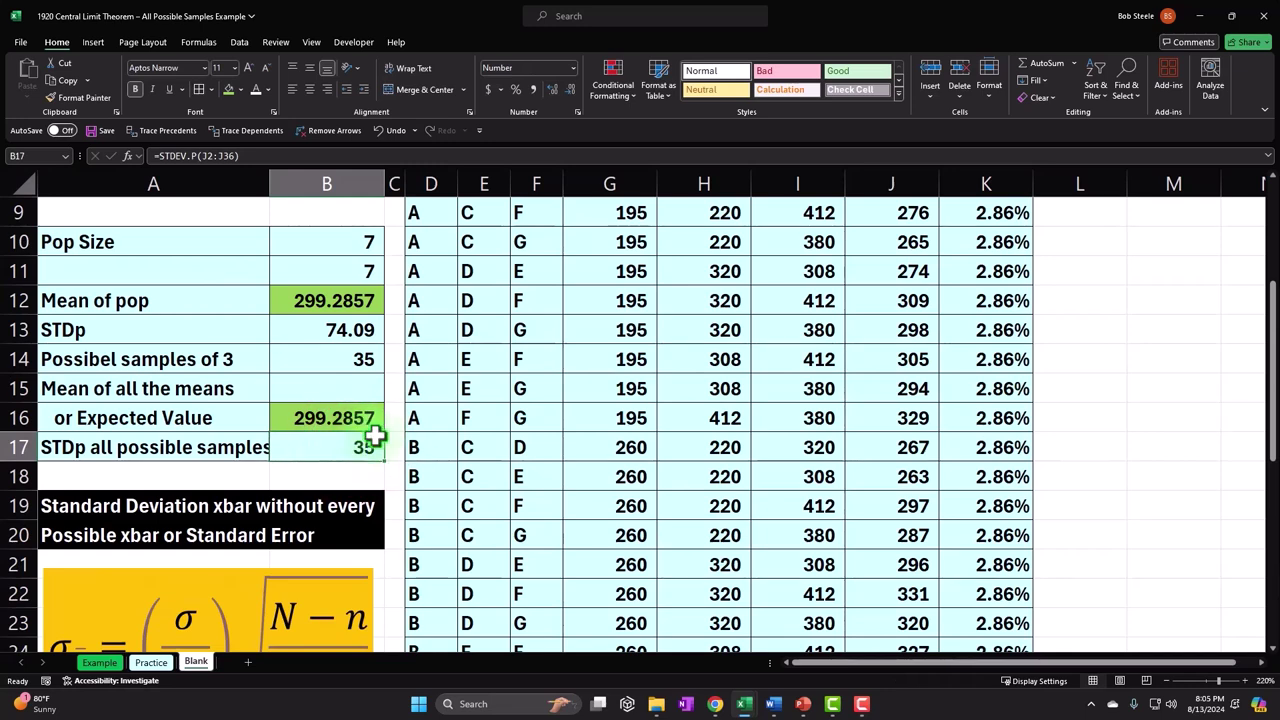
{"action": "left_click", "coordinate": [550, 89]}
{"action": "left_click", "coordinate": [550, 89]}
{"action": "left_click", "coordinate": [214, 336]}
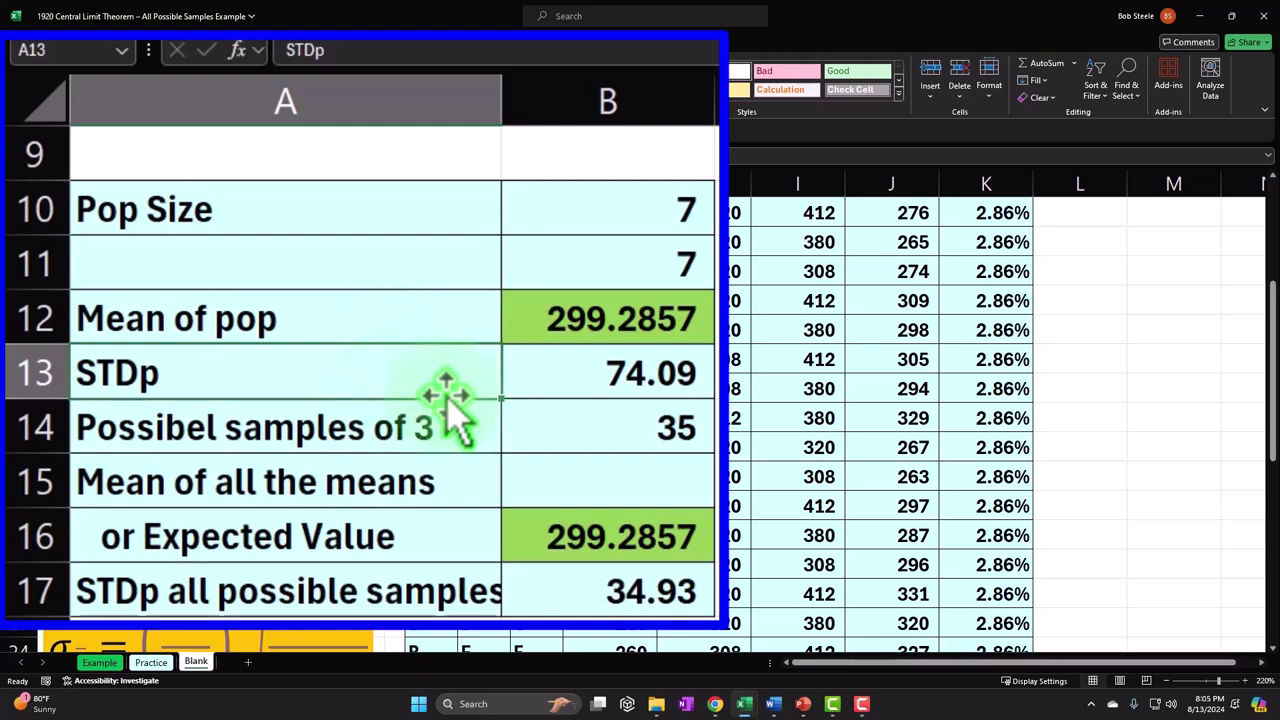
{"action": "left_click", "coordinate": [590, 588]}
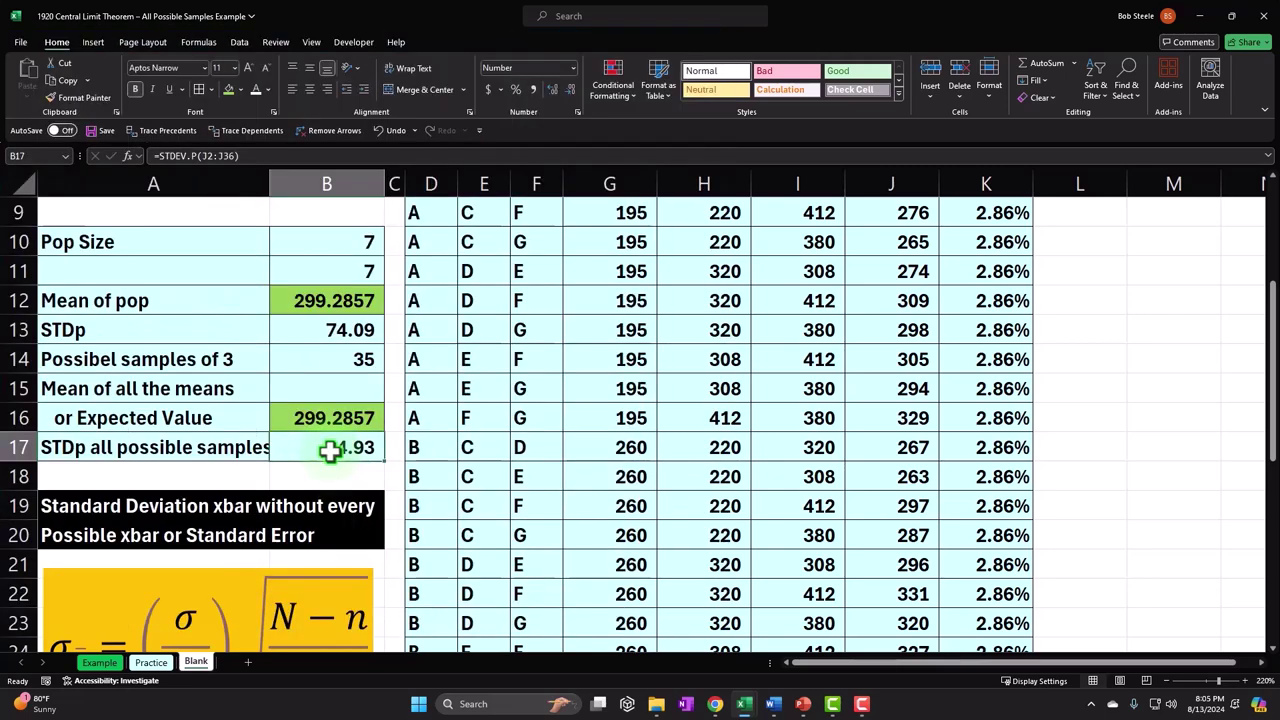
{"action": "scroll", "coordinate": [330, 450], "scroll_direction": "down", "scroll_amount": 2}
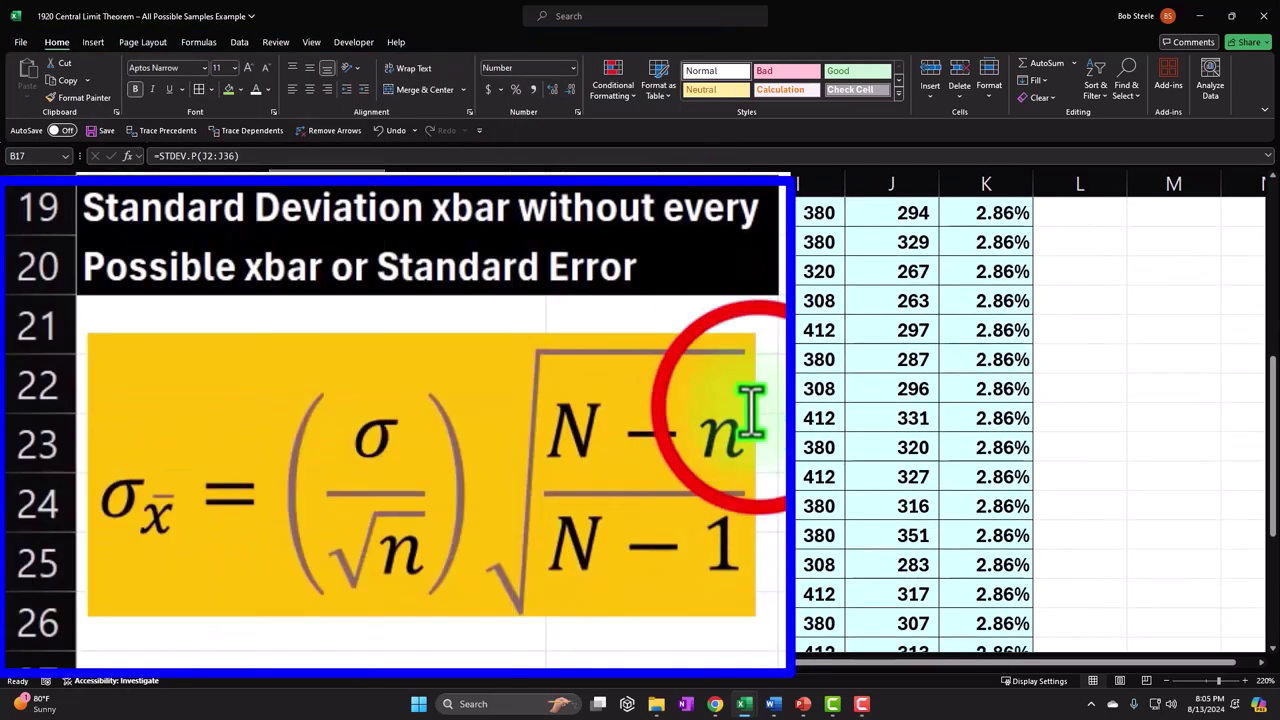
{"action": "left_click", "coordinate": [757, 408]}
{"action": "left_click", "coordinate": [755, 410]}
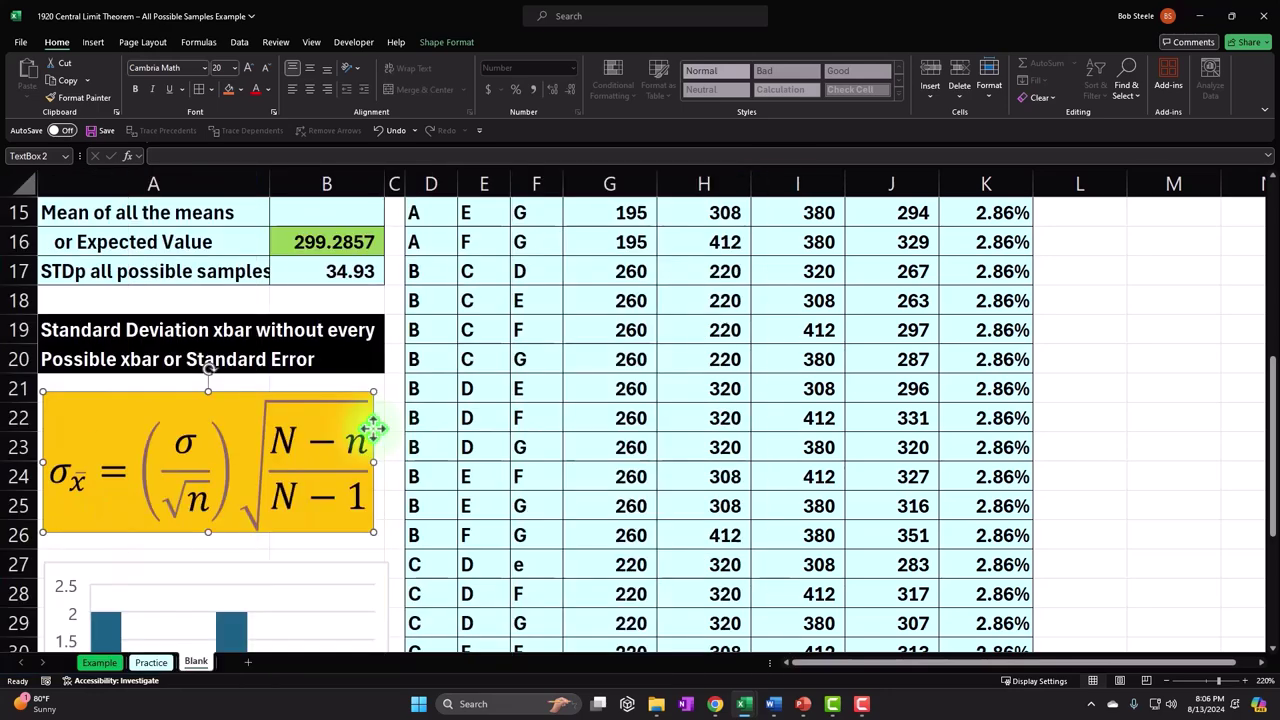
{"action": "scroll", "coordinate": [372, 428], "scroll_direction": "up", "scroll_amount": 4}
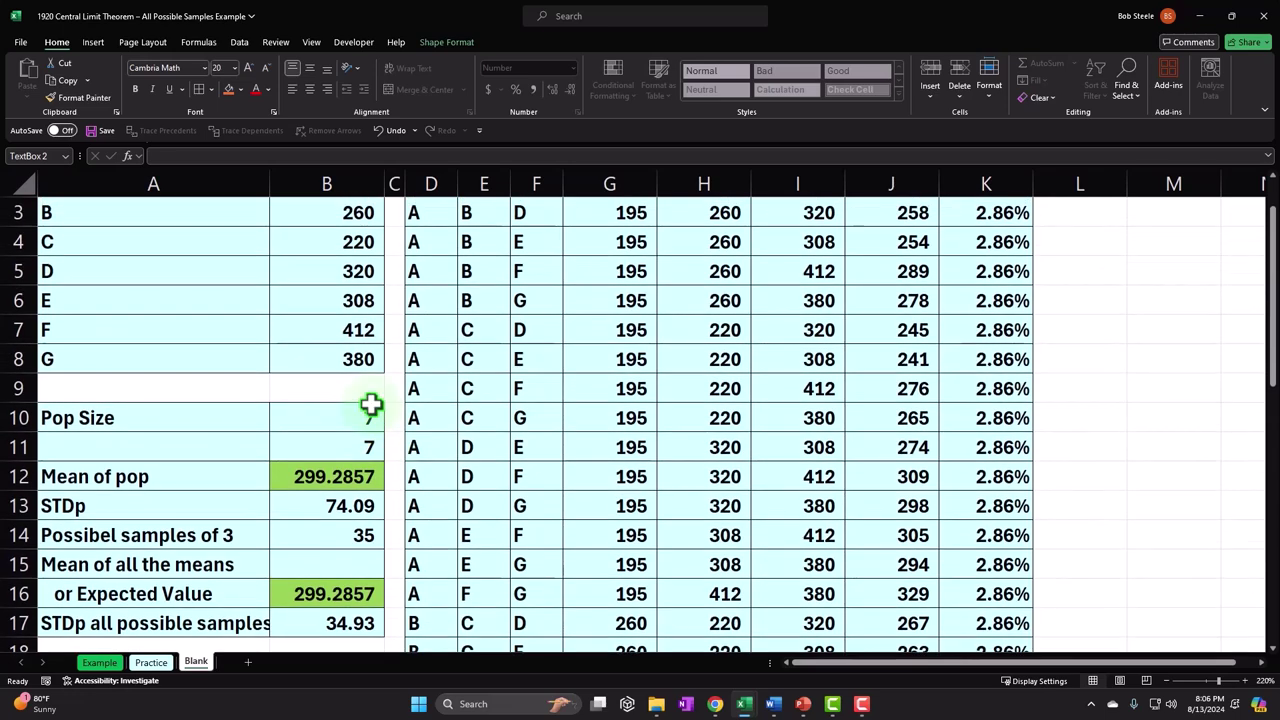
{"action": "scroll", "coordinate": [660, 330], "scroll_direction": "up", "scroll_amount": 1}
{"action": "left_click", "coordinate": [712, 280]}
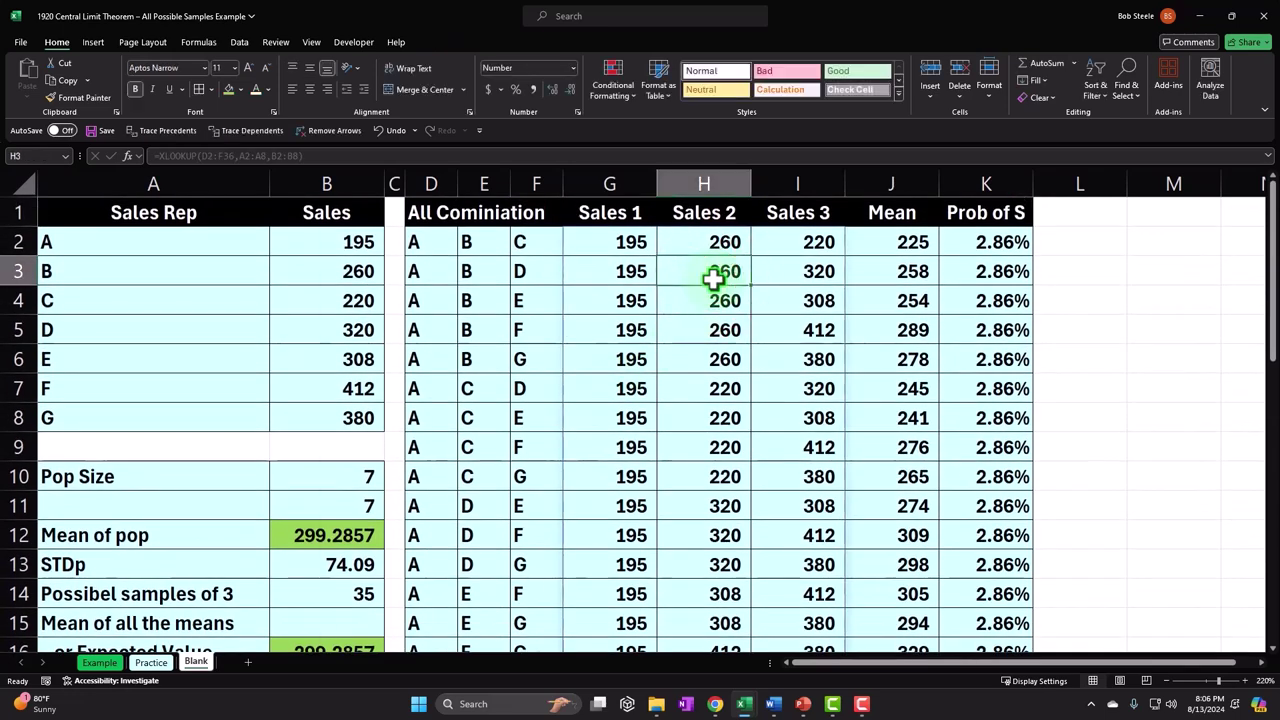
{"action": "key", "text": "Right"}
{"action": "key", "text": "Right"}
{"action": "key", "text": "Right"}
{"action": "key", "text": "Right"}
{"action": "key", "text": "Right"}
{"action": "key", "text": "Right"}
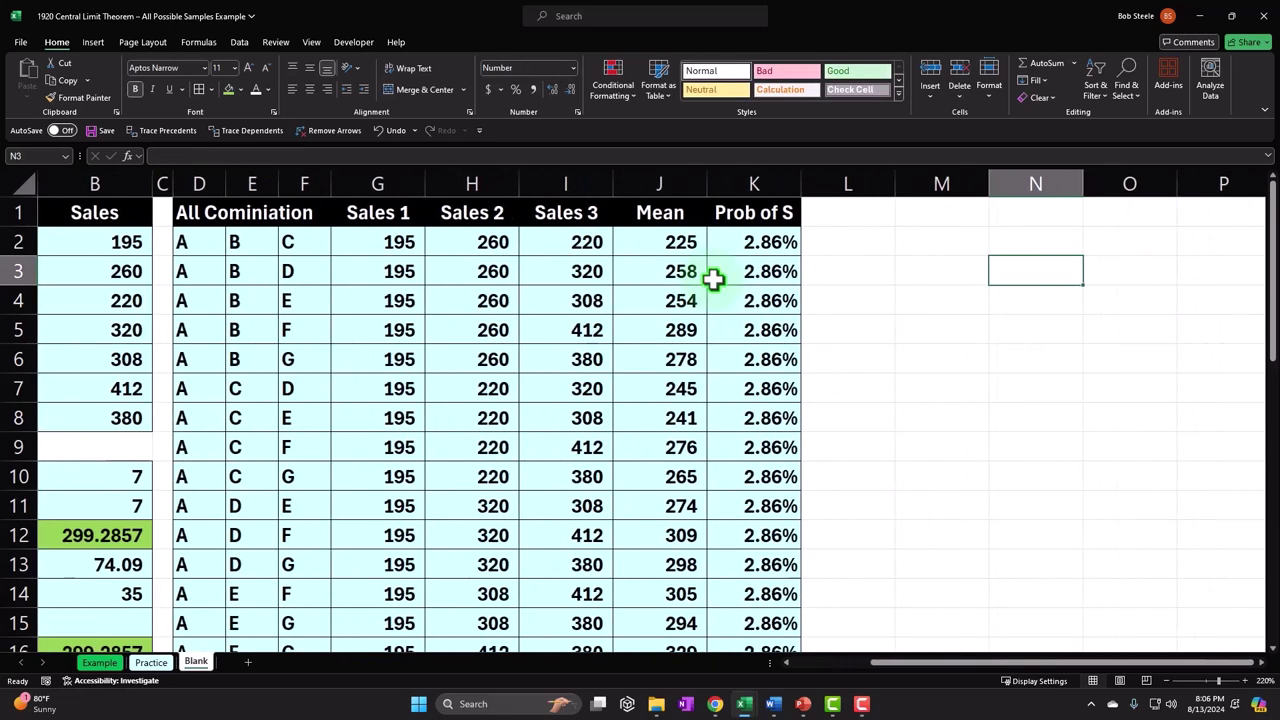
{"action": "key", "text": "Right"}
{"action": "key", "text": "Right"}
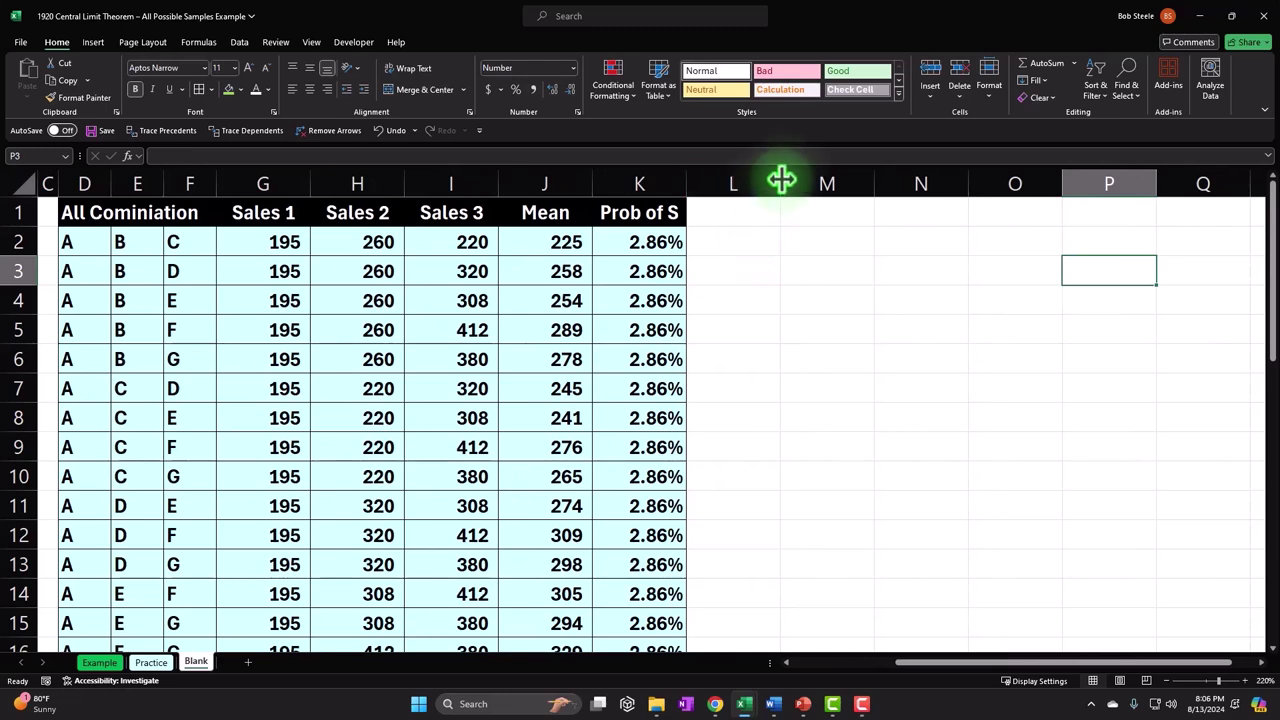
- Copy column C's narrow spacer width onto column L with Format Painter
{"action": "left_click", "coordinate": [50, 183]}
{"action": "left_click", "coordinate": [782, 662]}
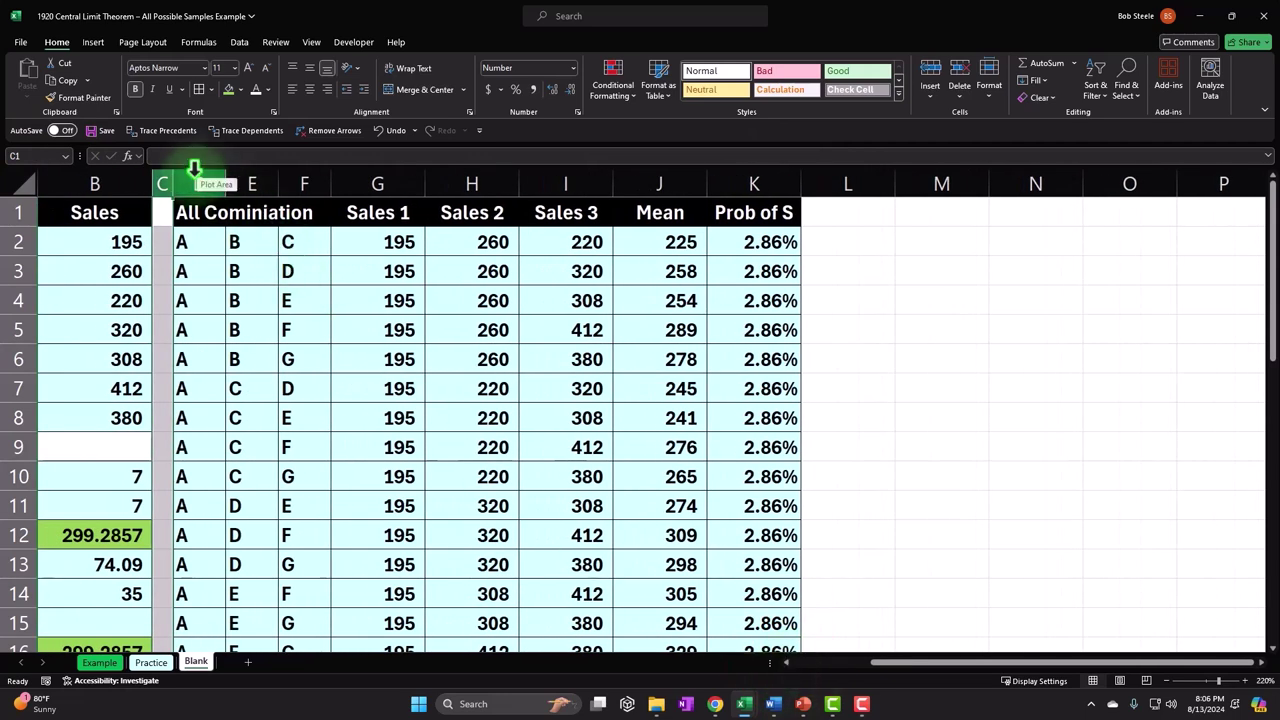
{"action": "left_click", "coordinate": [80, 99]}
{"action": "left_click", "coordinate": [849, 180]}
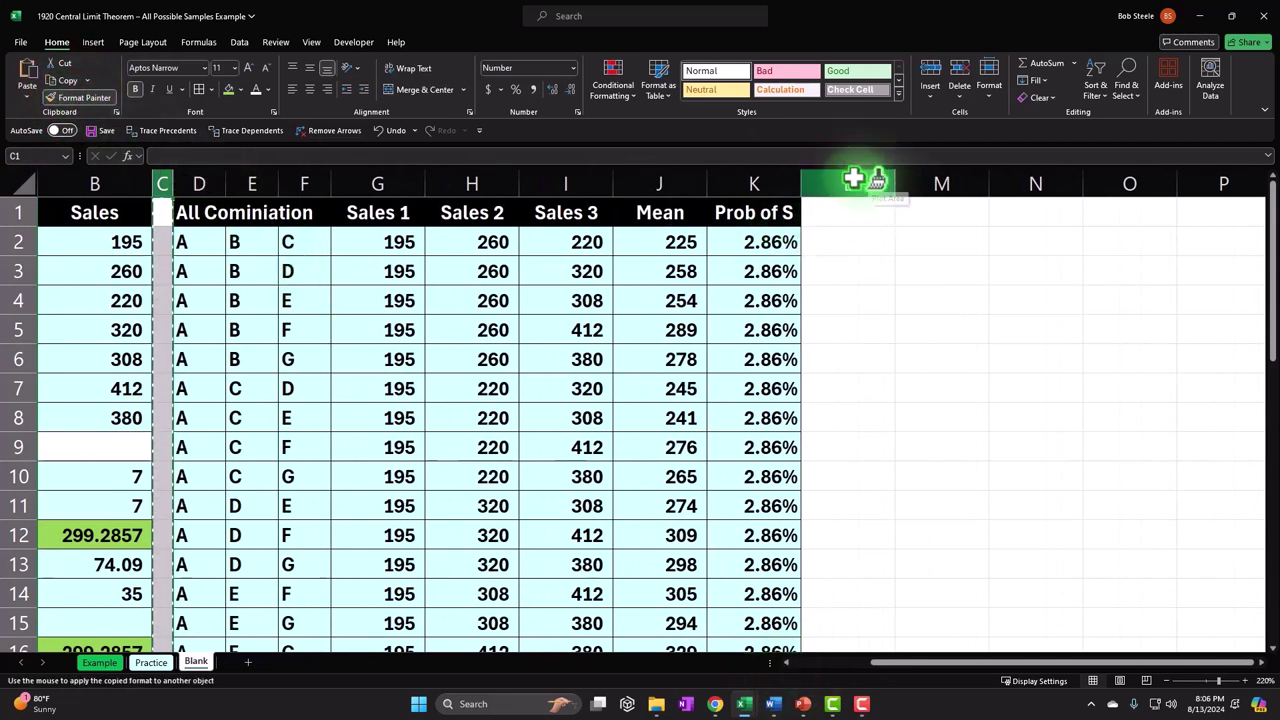
{"action": "left_click", "coordinate": [866, 208]}
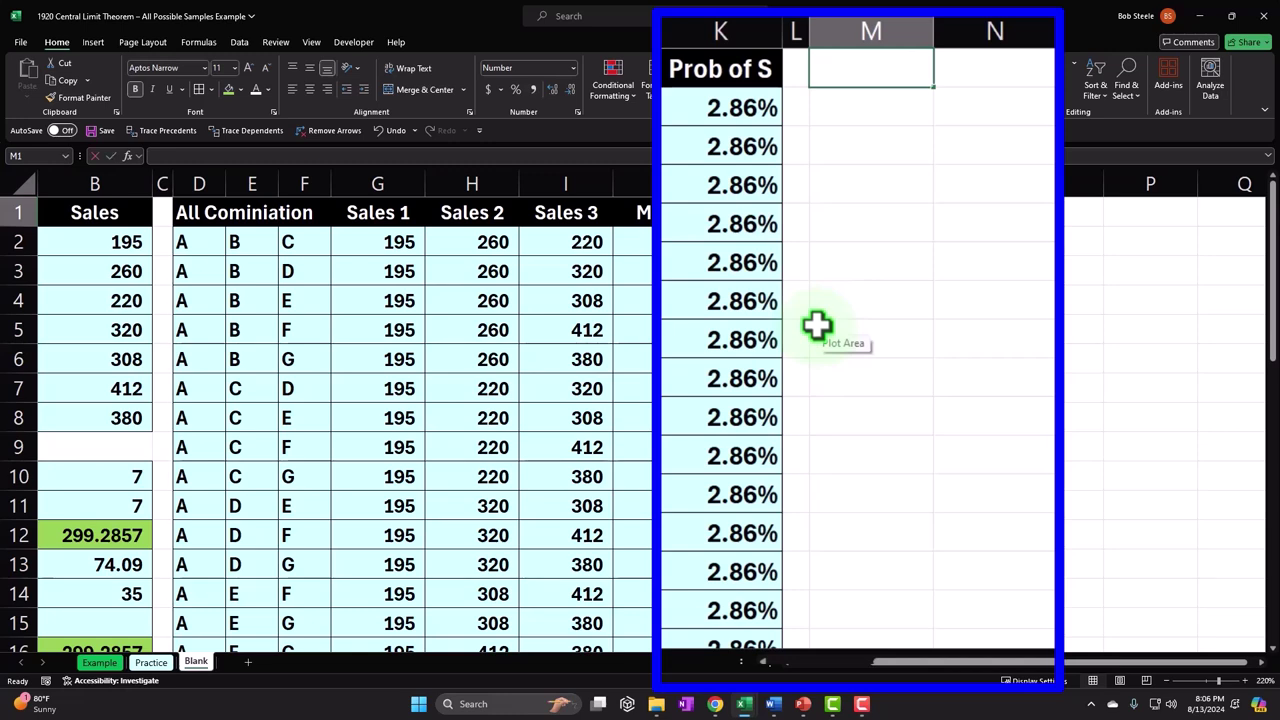
- Add a 'Rand' header in M1 and enter =RAND() in M2
{"action": "type", "text": "Rand"}
{"action": "key", "text": "Return"}
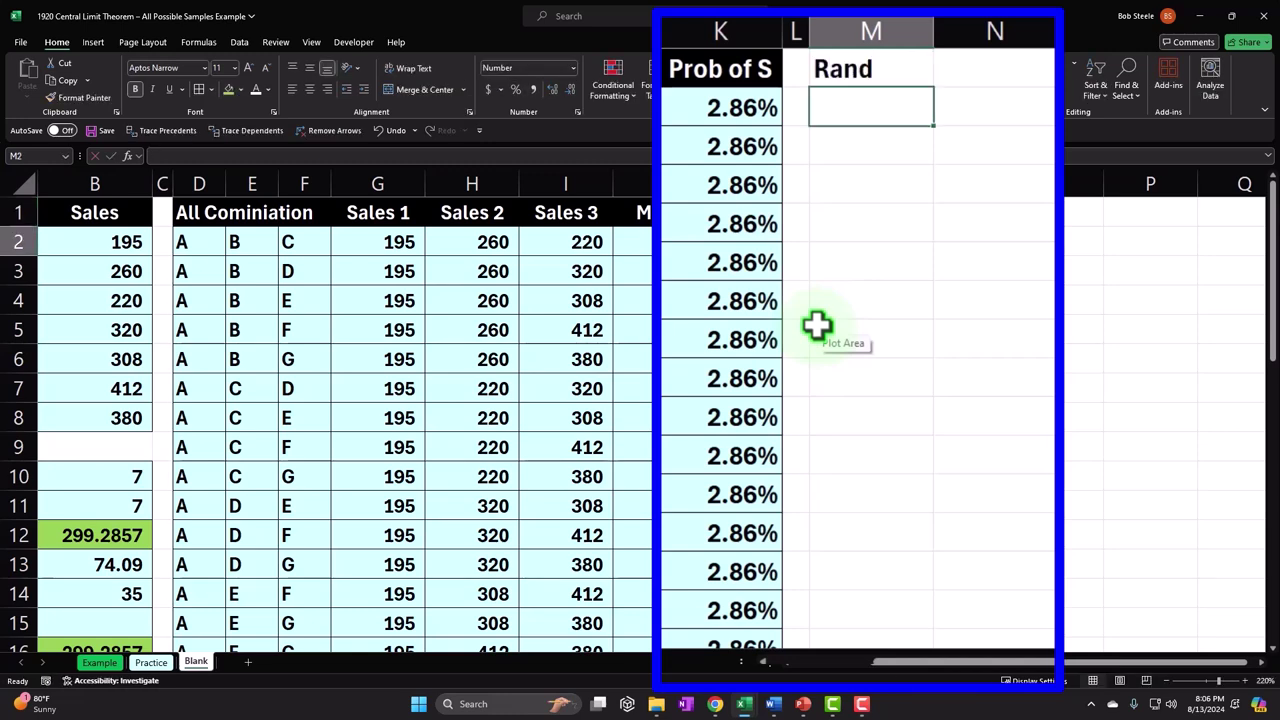
{"action": "type", "text": "=rand"}
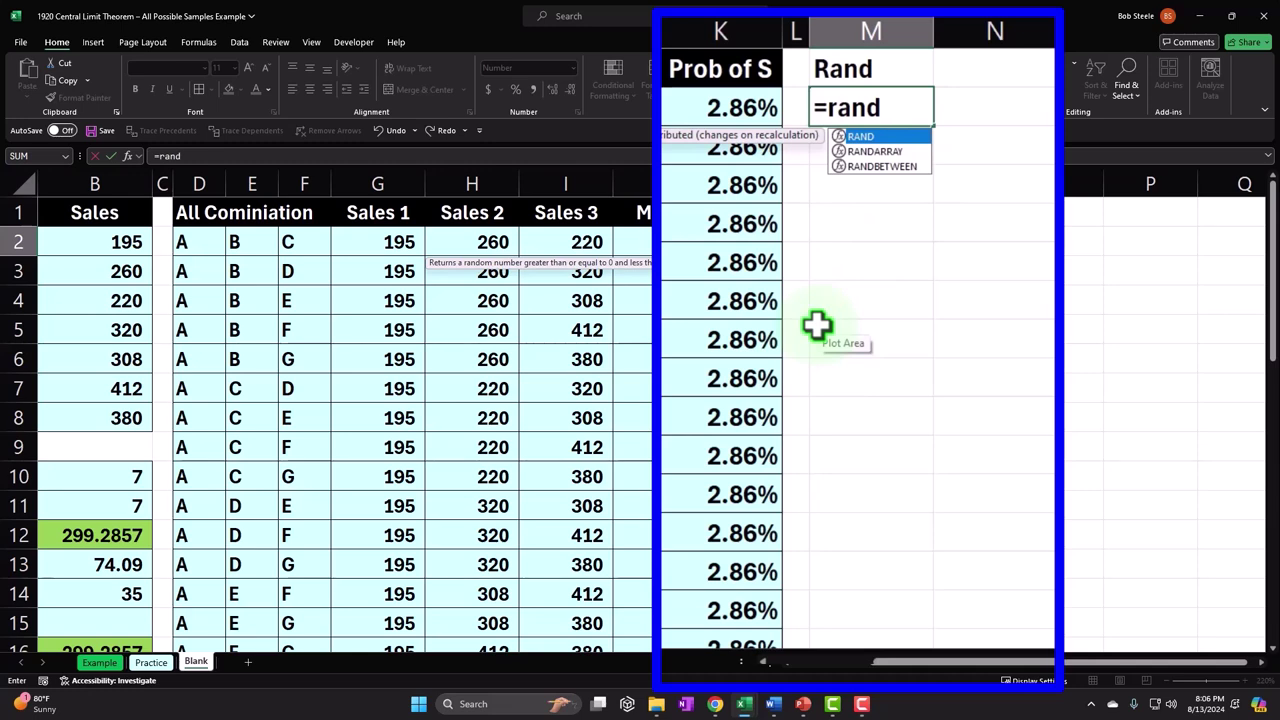
{"action": "key", "text": "Down"}
{"action": "key", "text": "Up"}
{"action": "key", "text": "Tab"}
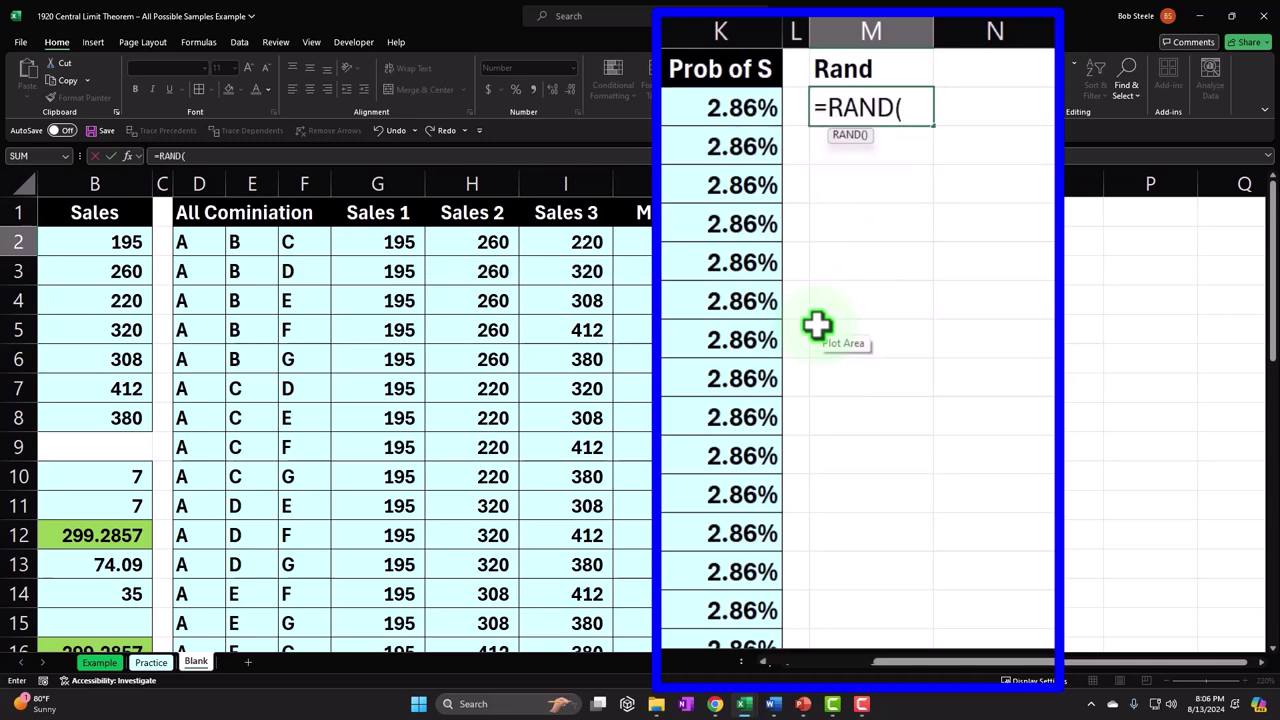
{"action": "type", "text": ")"}
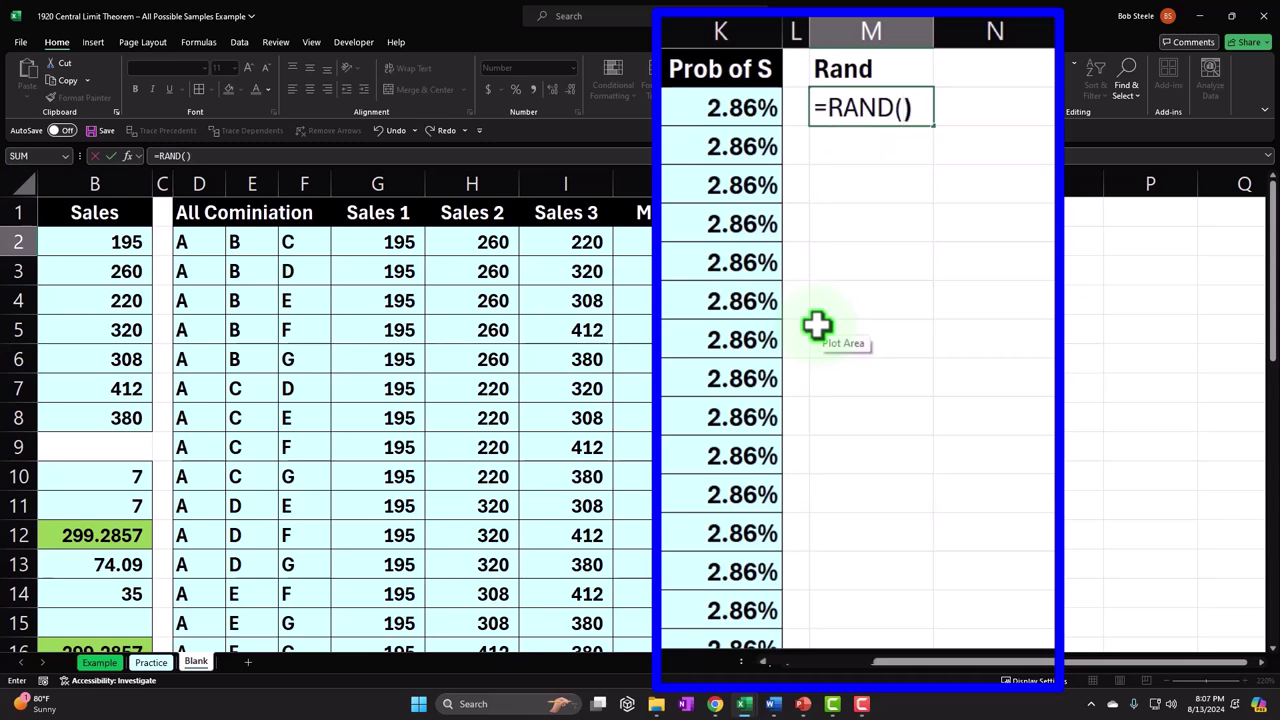
{"action": "key", "text": "ctrl+Return"}
- Show the random number to four decimals and fill =RAND() down to M9
{"action": "left_click", "coordinate": [556, 90]}
{"action": "left_click", "coordinate": [556, 90]}
{"action": "left_click", "coordinate": [557, 92]}
{"action": "left_click", "coordinate": [556, 90]}
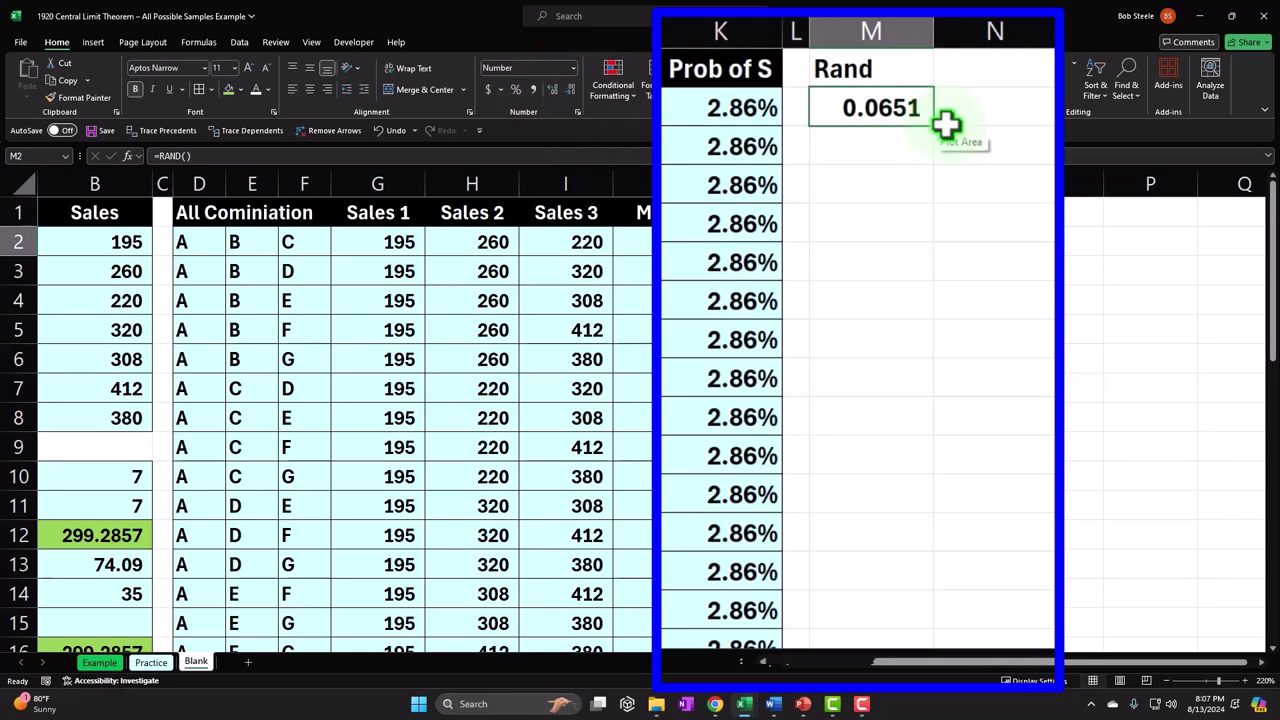
{"action": "left_click_drag", "start_coordinate": [935, 127], "coordinate": [936, 189]}
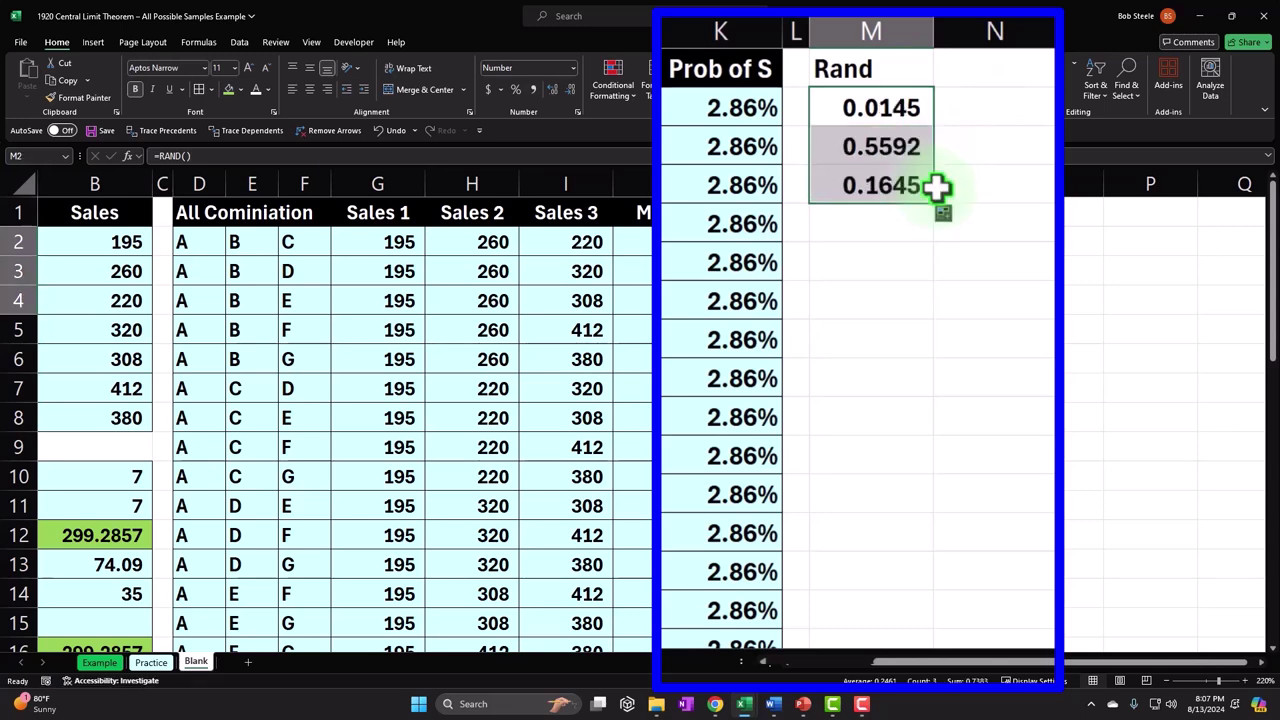
{"action": "left_click", "coordinate": [939, 206]}
{"action": "left_click_drag", "start_coordinate": [936, 207], "coordinate": [932, 330]}
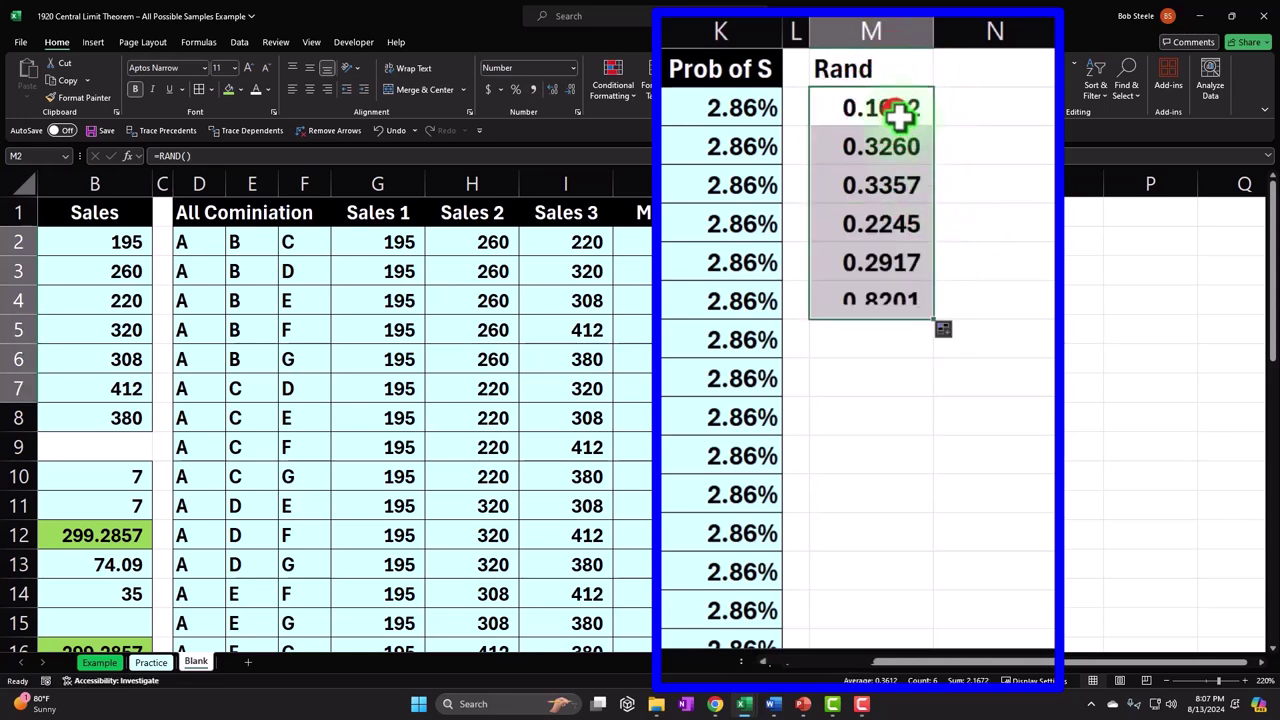
{"action": "left_click", "coordinate": [902, 118]}
{"action": "key", "text": "Down"}
{"action": "key", "text": "Down"}
{"action": "key", "text": "Down"}
{"action": "key", "text": "Down"}
{"action": "key", "text": "Down"}
{"action": "key", "text": "Down"}
{"action": "key", "text": "Down"}
{"action": "left_click", "coordinate": [900, 291]}
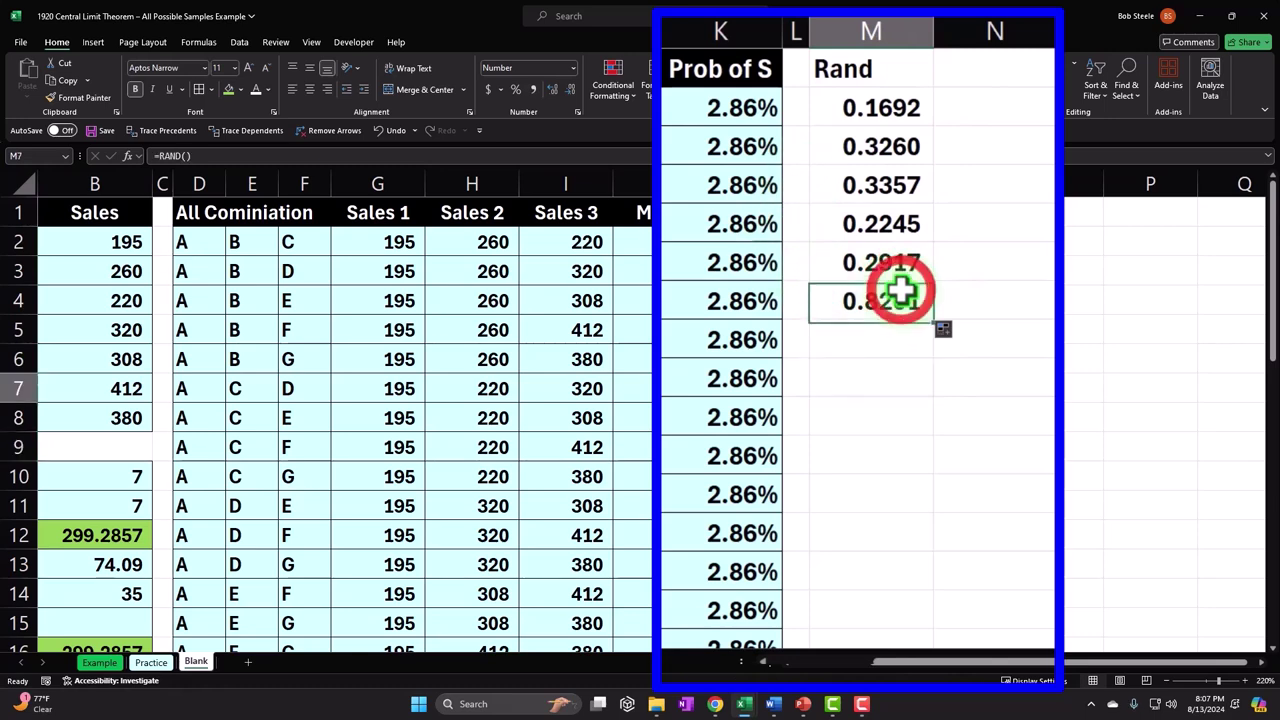
{"action": "left_click_drag", "start_coordinate": [937, 323], "coordinate": [929, 371]}
{"action": "left_click", "coordinate": [959, 248]}
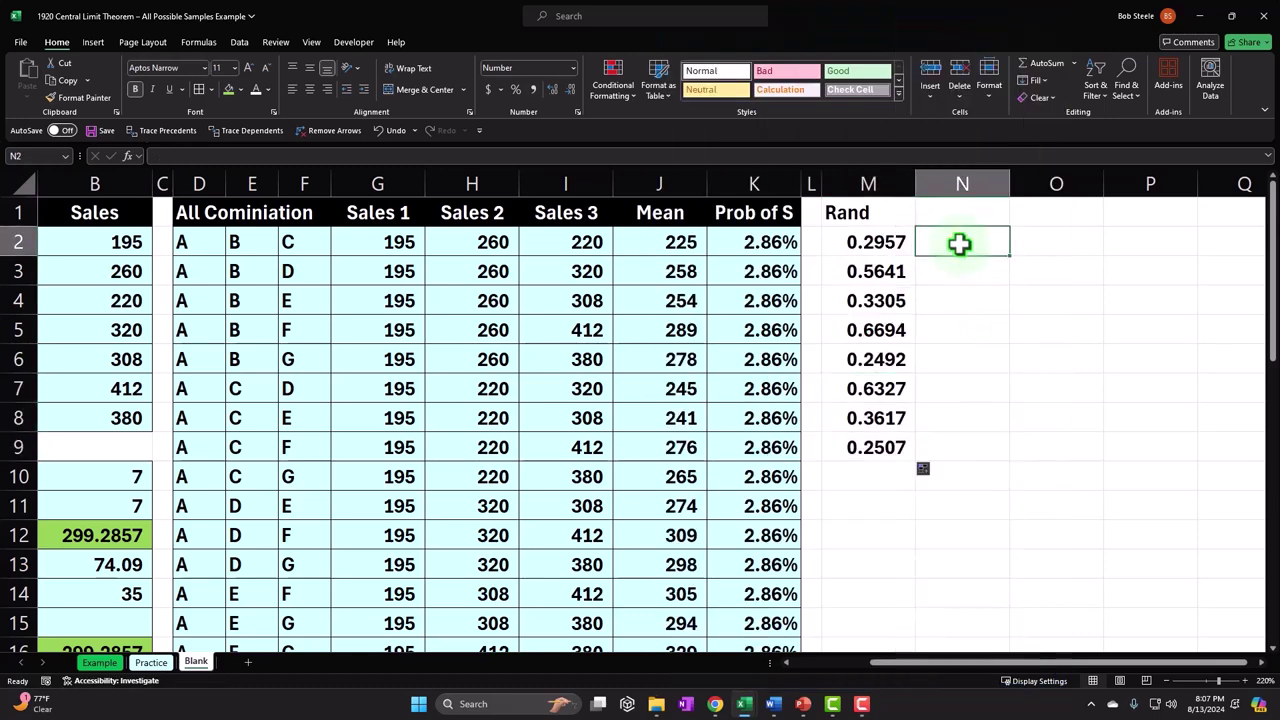
- Link N2 to rep A in A2 and fill the rep references down column N
{"action": "type", "text": "="}
{"action": "key", "text": "Left"}
{"action": "key", "text": "Left"}
{"action": "key", "text": "Left"}
{"action": "key", "text": "Left"}
{"action": "key", "text": "Left"}
{"action": "key", "text": "Left"}
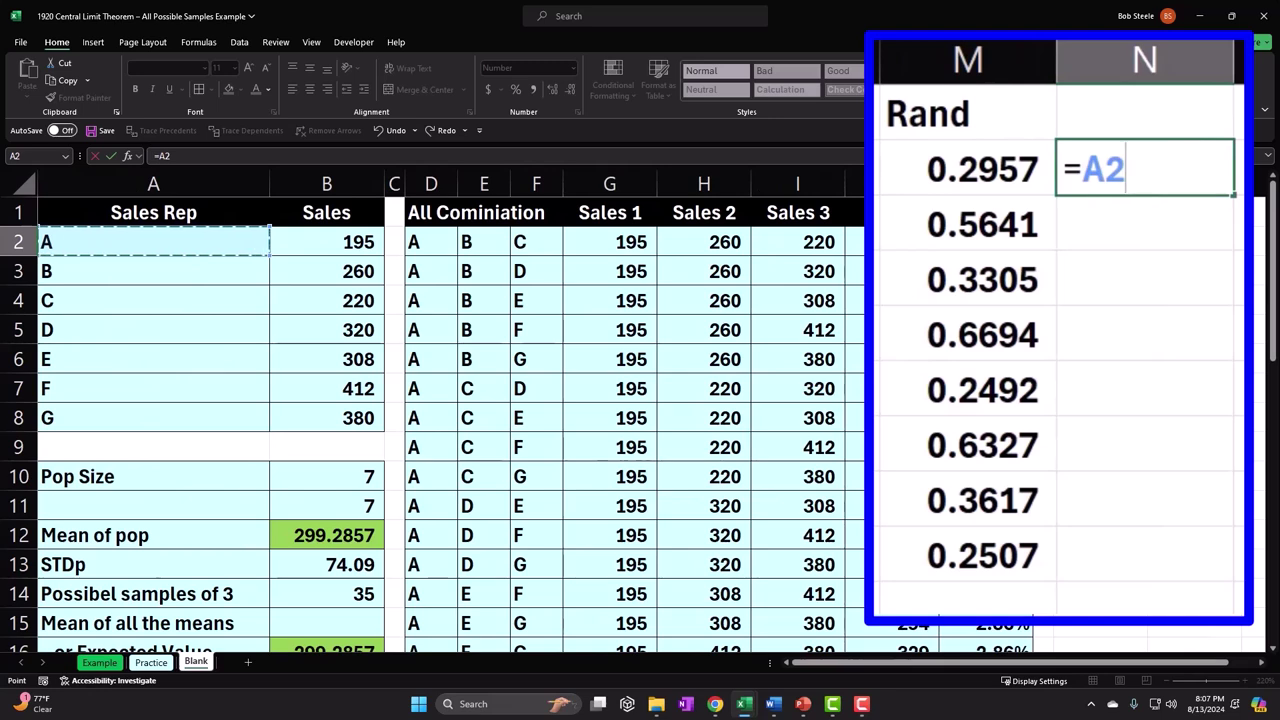
{"action": "key", "text": "Return"}
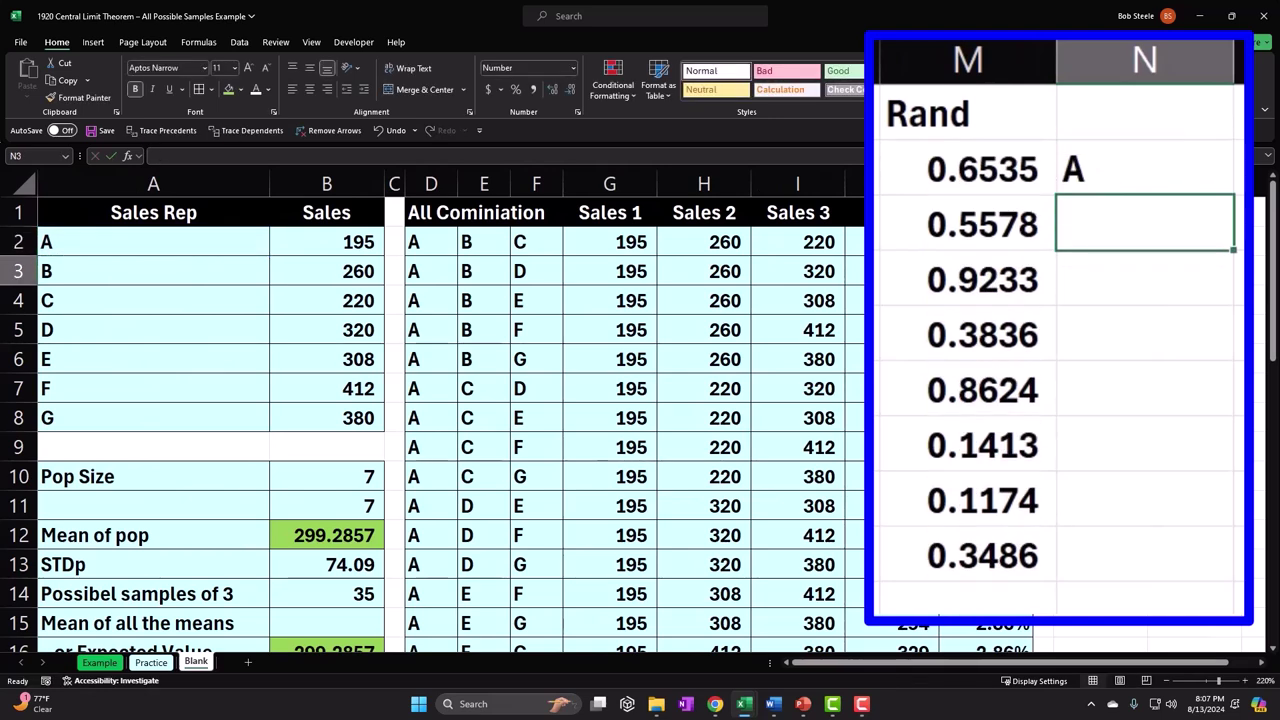
{"action": "left_click", "coordinate": [1157, 168]}
{"action": "left_click_drag", "start_coordinate": [1228, 190], "coordinate": [1200, 571]}
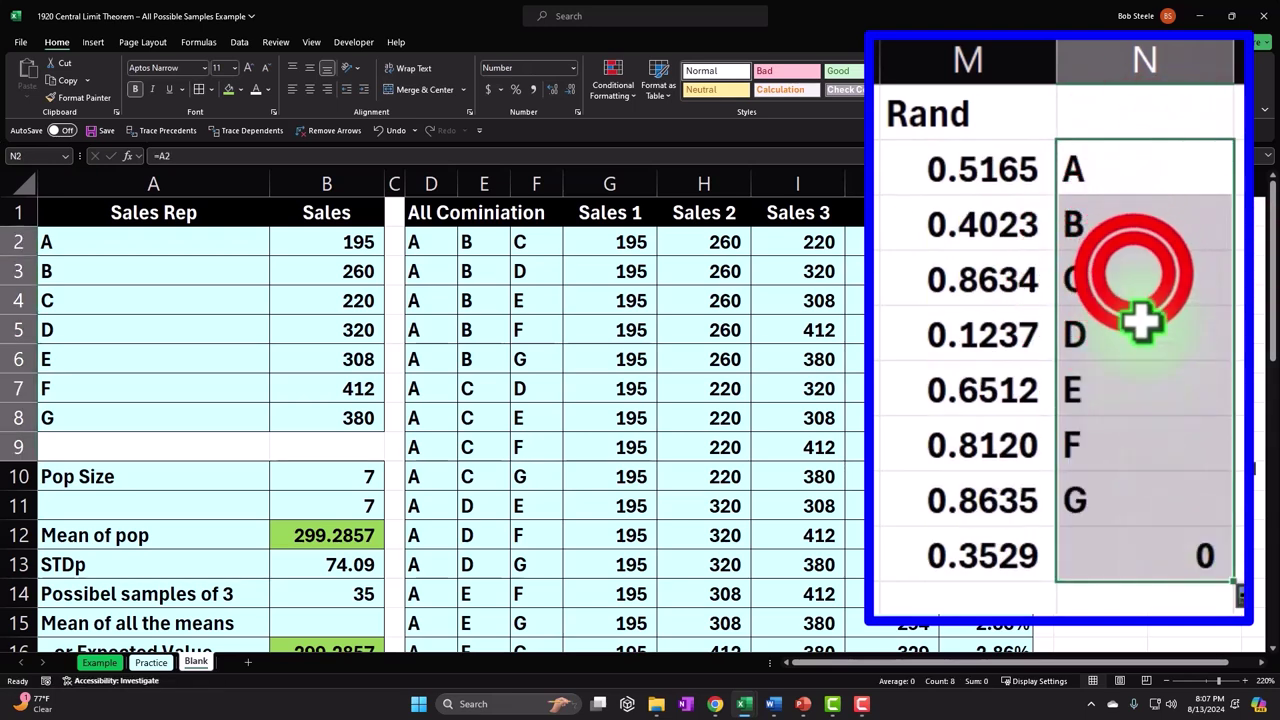
- Check the rep formulas and clear the extra ninth-row entries in N9 and M9
{"action": "double_click", "coordinate": [1137, 277]}
{"action": "key", "text": "Return"}
{"action": "key", "text": "Return"}
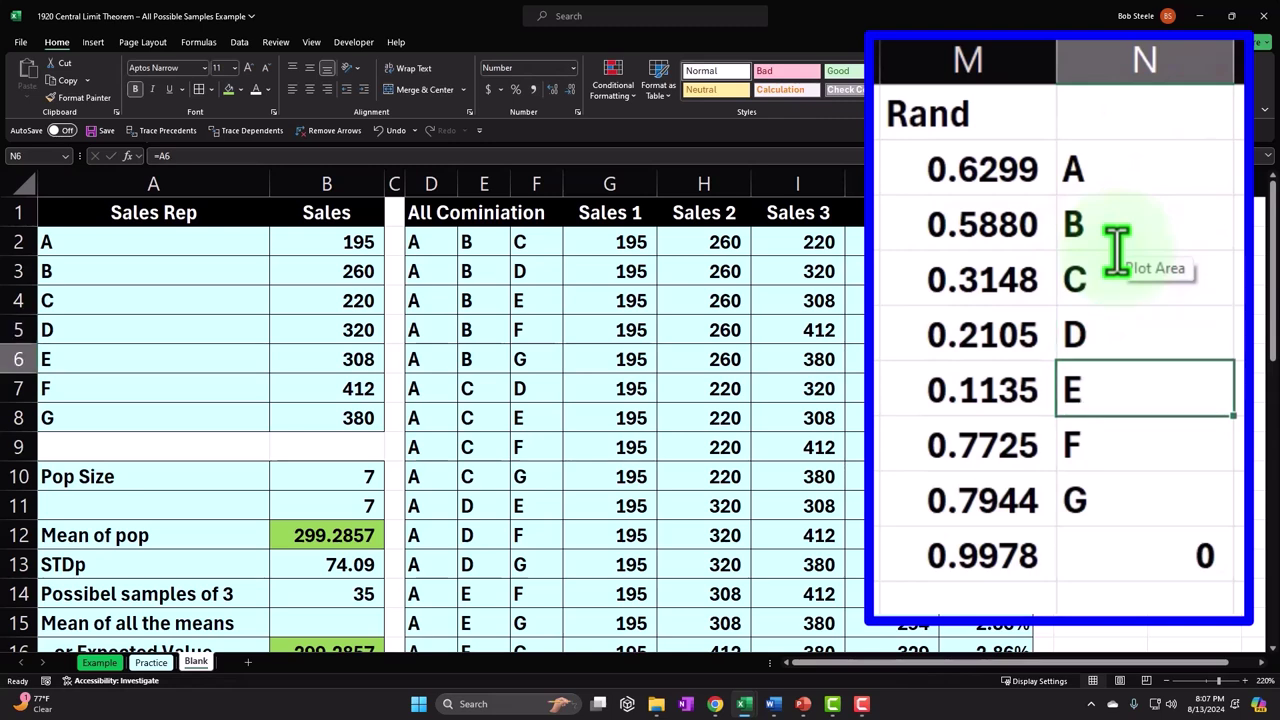
{"action": "key", "text": "Up"}
{"action": "key", "text": "Up"}
{"action": "key", "text": "Up"}
{"action": "key", "text": "Up"}
{"action": "key", "text": "Down"}
{"action": "key", "text": "Down"}
{"action": "key", "text": "Down"}
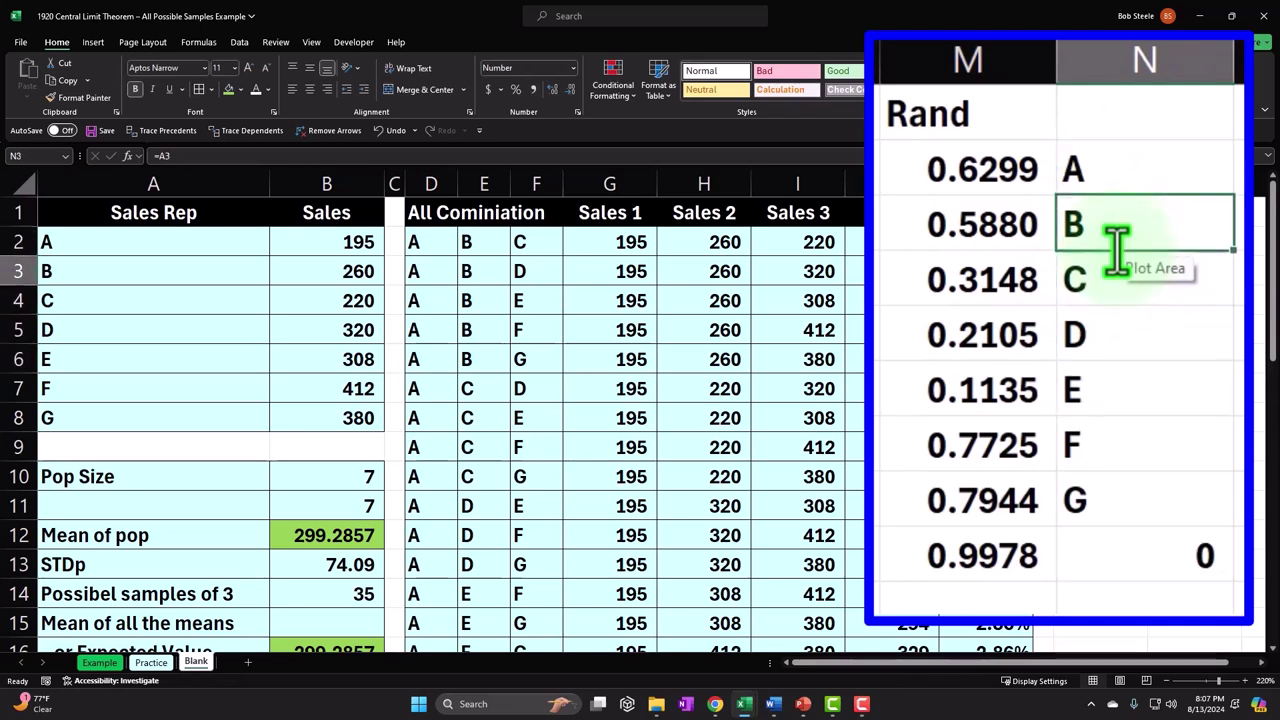
{"action": "key", "text": "Down"}
{"action": "key", "text": "Down"}
{"action": "key", "text": "Down"}
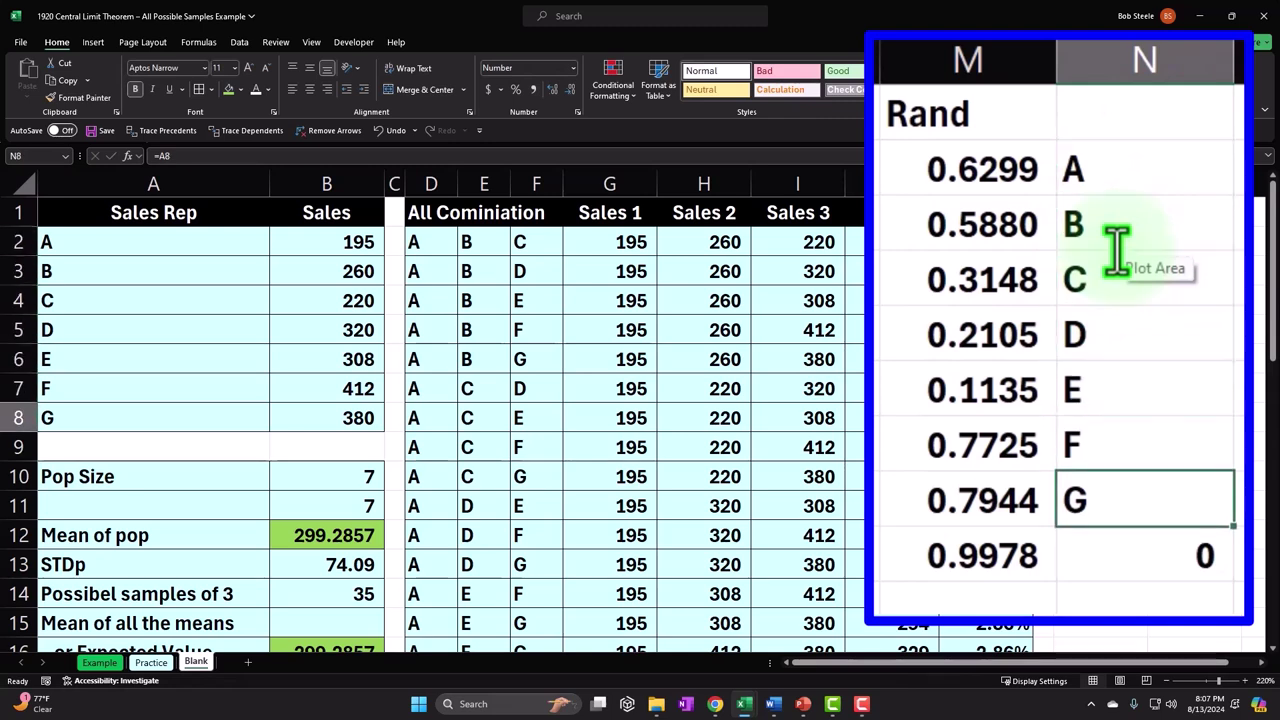
{"action": "key", "text": "Down"}
{"action": "key", "text": "Delete"}
{"action": "key", "text": "Left"}
{"action": "key", "text": "Delete"}
{"action": "key", "text": "Right"}
{"action": "key", "text": "Up"}
{"action": "key", "text": "Up"}
{"action": "key", "text": "Up"}
{"action": "key", "text": "Up"}
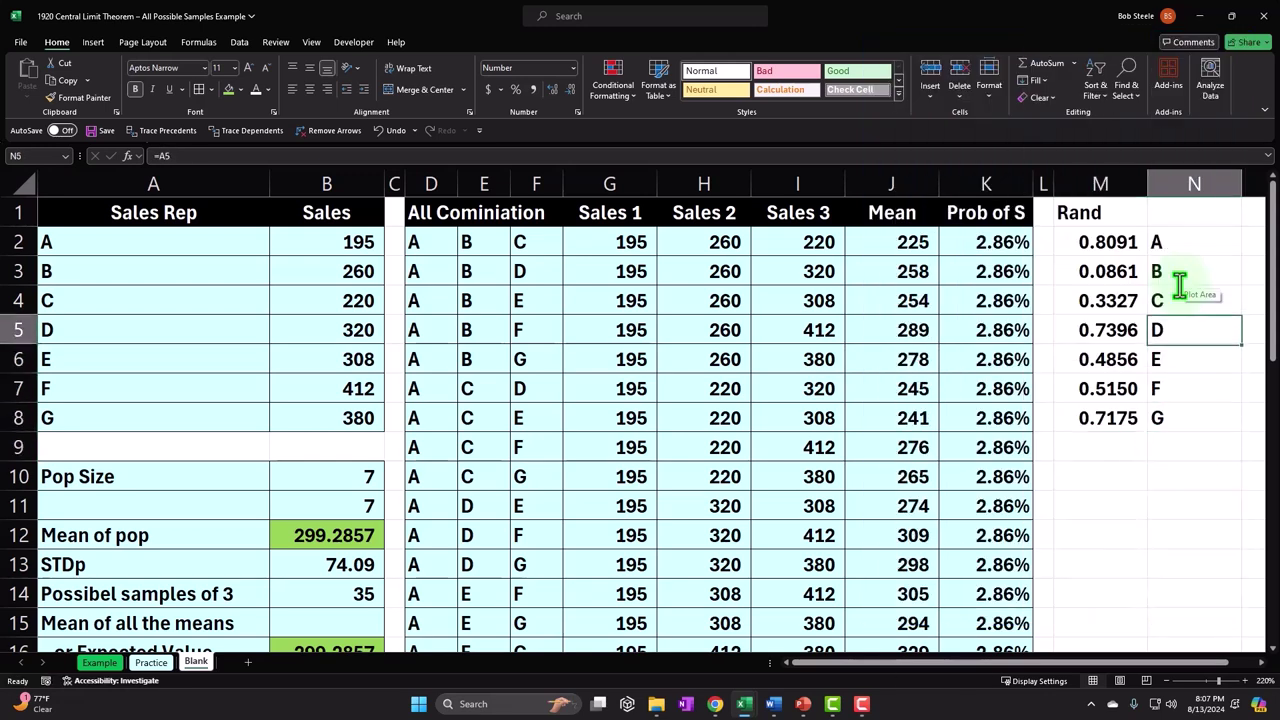
- Link O2 to rep A's sales (195) and fill the sales down to O8
{"action": "key", "text": "Right"}
{"action": "type", "text": "="}
{"action": "key", "text": "Left"}
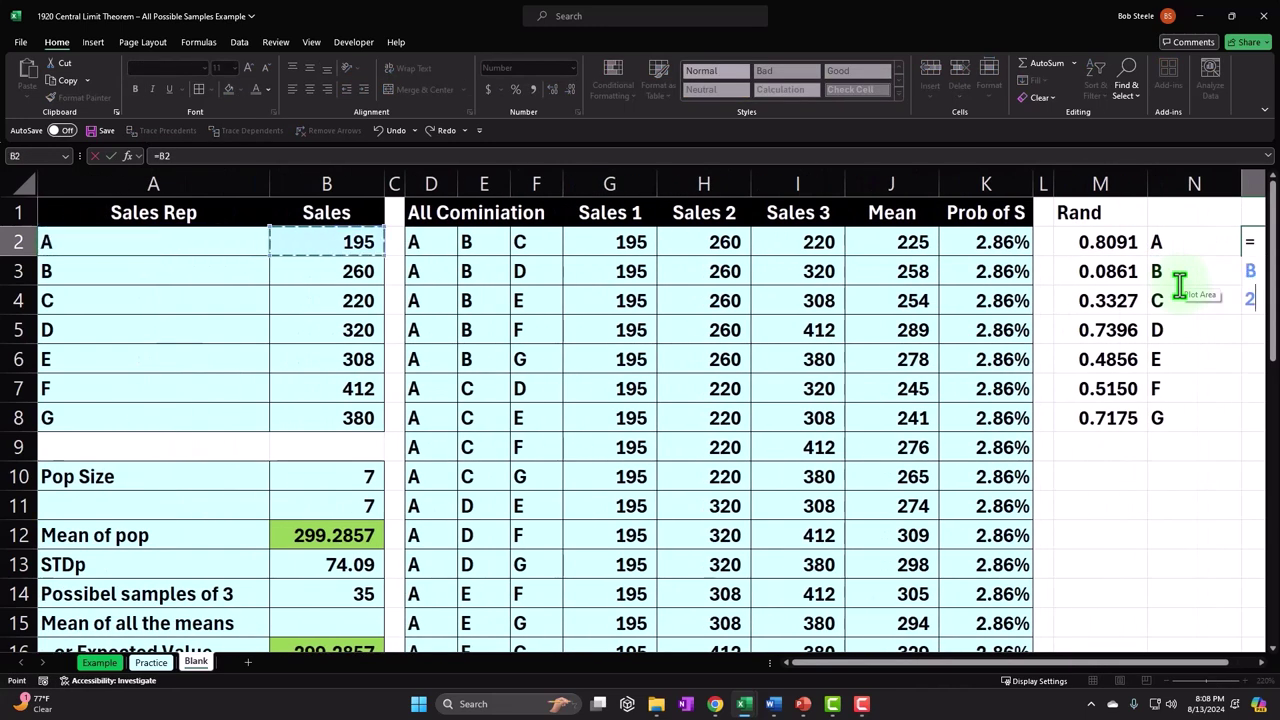
{"action": "key", "text": "Return"}
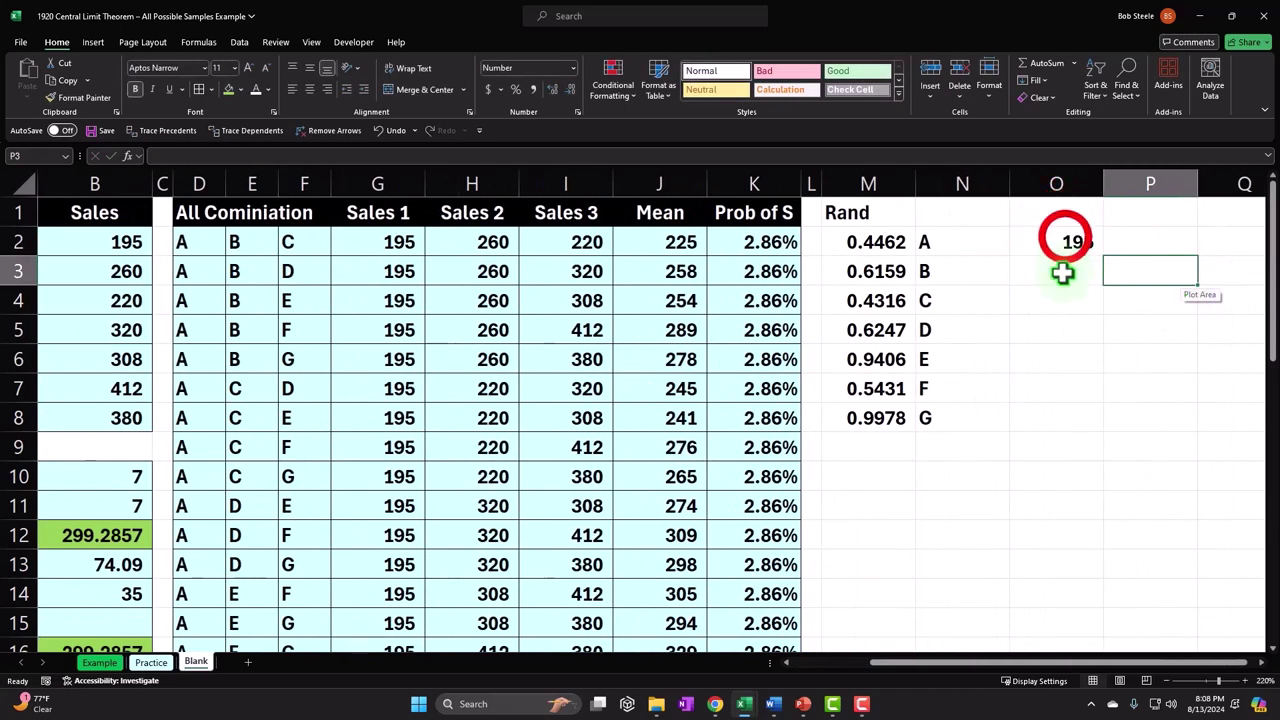
{"action": "left_click", "coordinate": [1077, 248]}
{"action": "left_click_drag", "start_coordinate": [1104, 256], "coordinate": [1107, 377]}
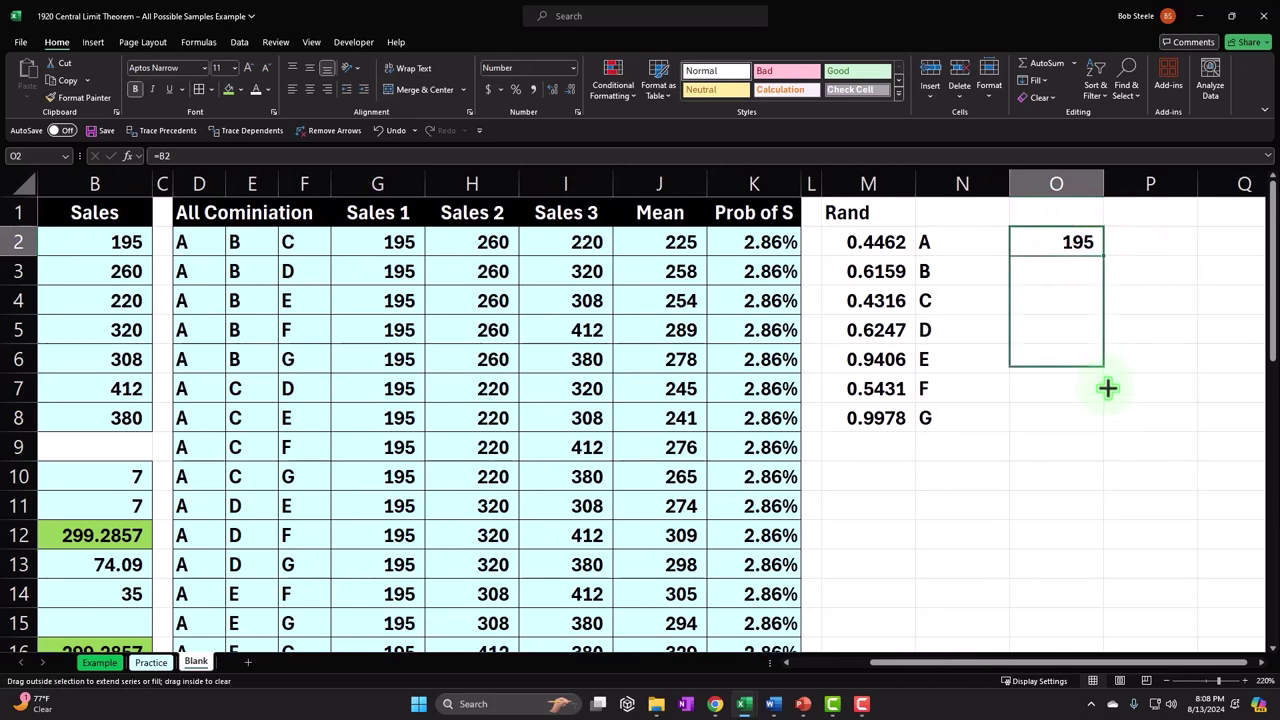
{"action": "left_click_drag", "start_coordinate": [1107, 436], "coordinate": [1105, 432]}
{"action": "left_click", "coordinate": [958, 212]}
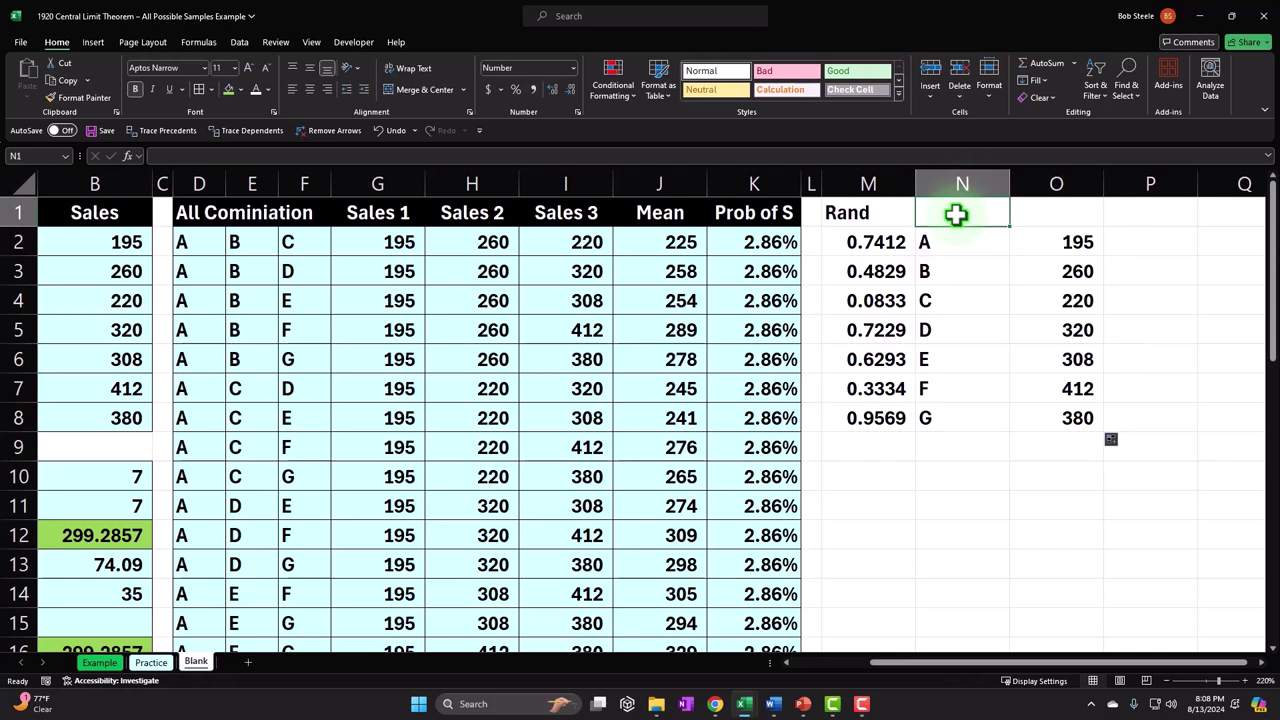
- Link N1 to header A1 (Sales Rep) and O1 to header B1 (Sales)
{"action": "type", "text": "="}
{"action": "key", "text": "Home"}
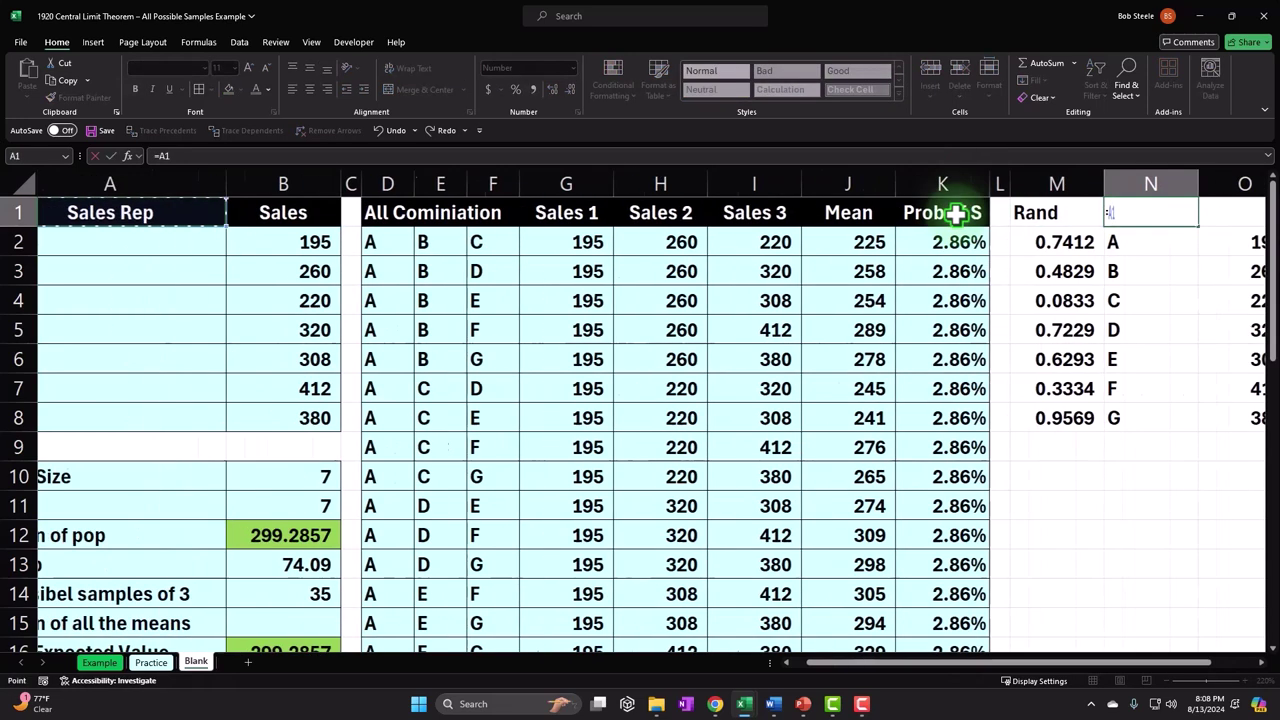
{"action": "key", "text": "Tab"}
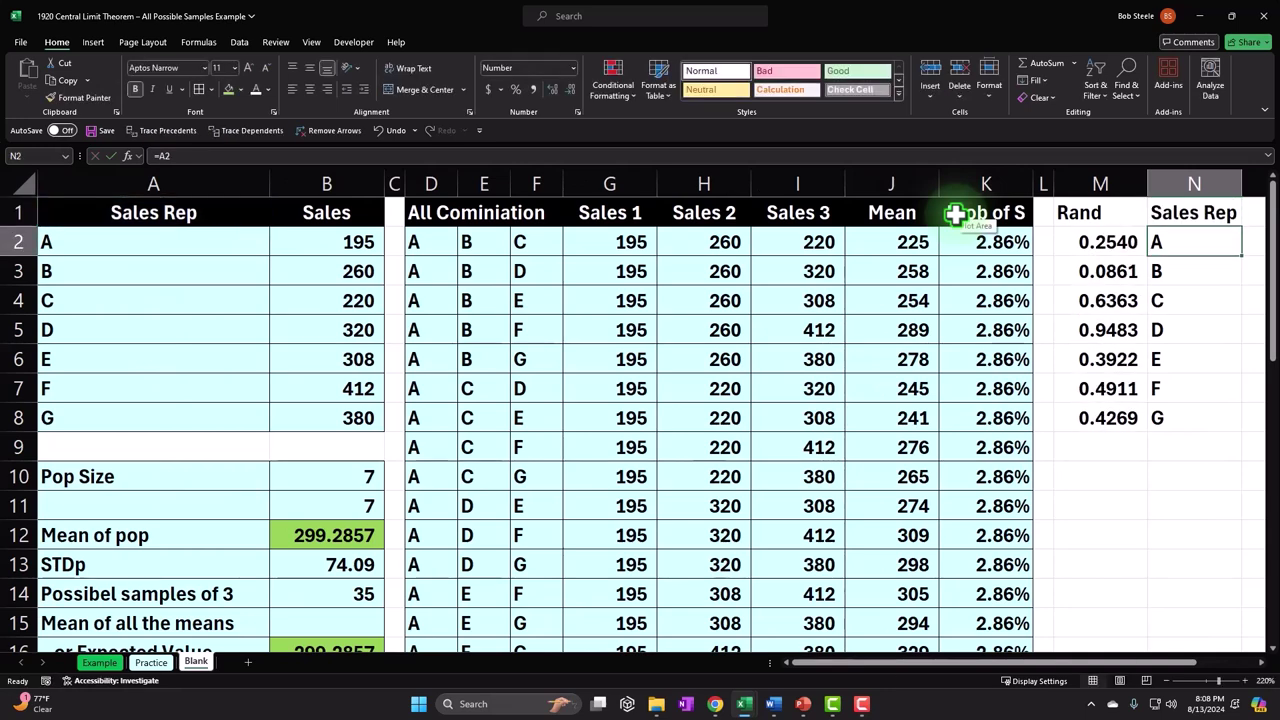
{"action": "type", "text": "+"}
{"action": "left_click", "coordinate": [957, 213]}
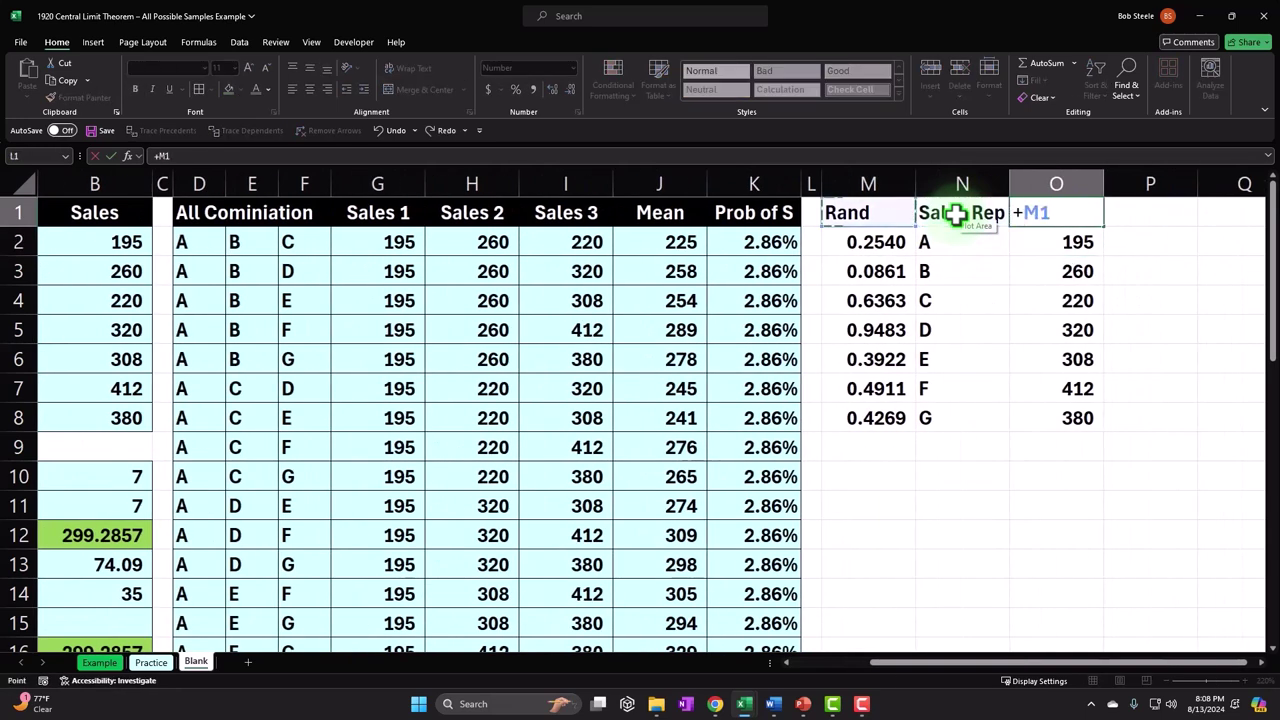
{"action": "key", "text": "Home"}
{"action": "key", "text": "Right"}
{"action": "key", "text": "Return"}
{"action": "key", "text": "Right"}
{"action": "key", "text": "Right"}
{"action": "key", "text": "Right"}
{"action": "left_click_drag", "start_coordinate": [752, 213], "coordinate": [903, 212]}
- Re-enter =RAND() in M2 and select the Sales Rep and Sales values N2:O8
{"action": "left_click", "coordinate": [760, 242]}
{"action": "type", "text": "=RAND()"}
{"action": "key", "text": "Return"}
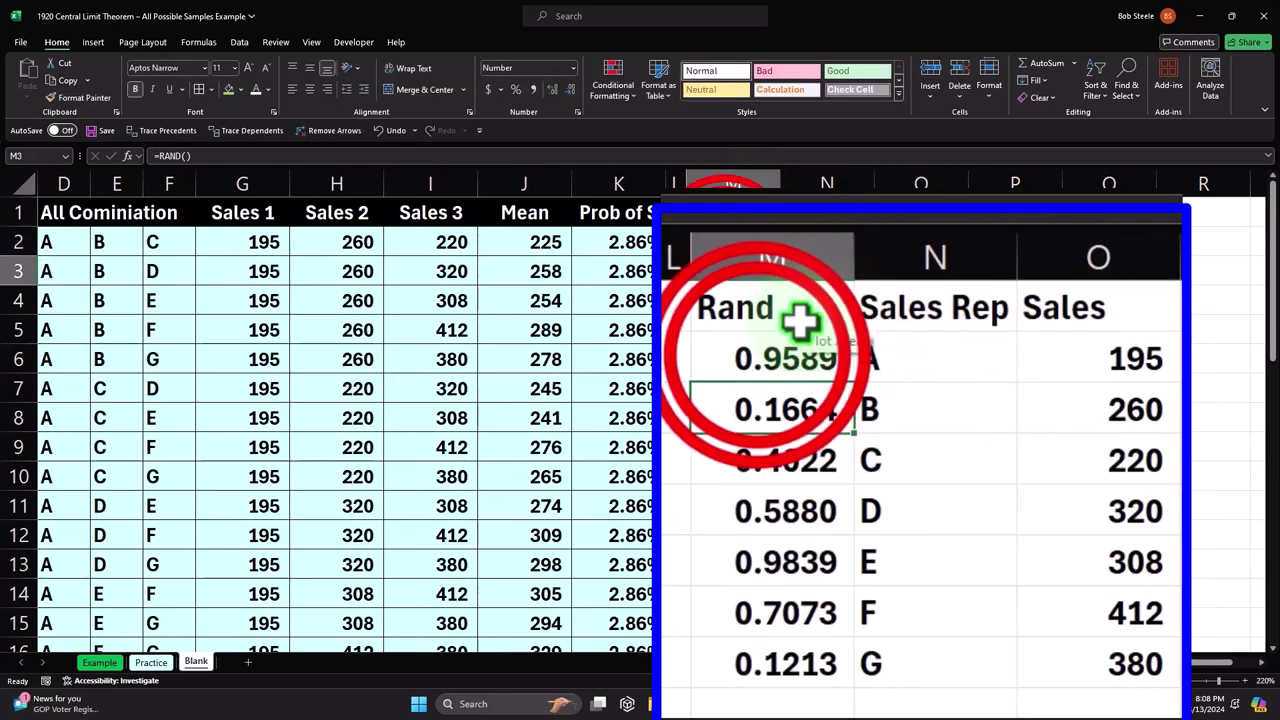
{"action": "double_click", "coordinate": [757, 360]}
{"action": "key", "text": "Return"}
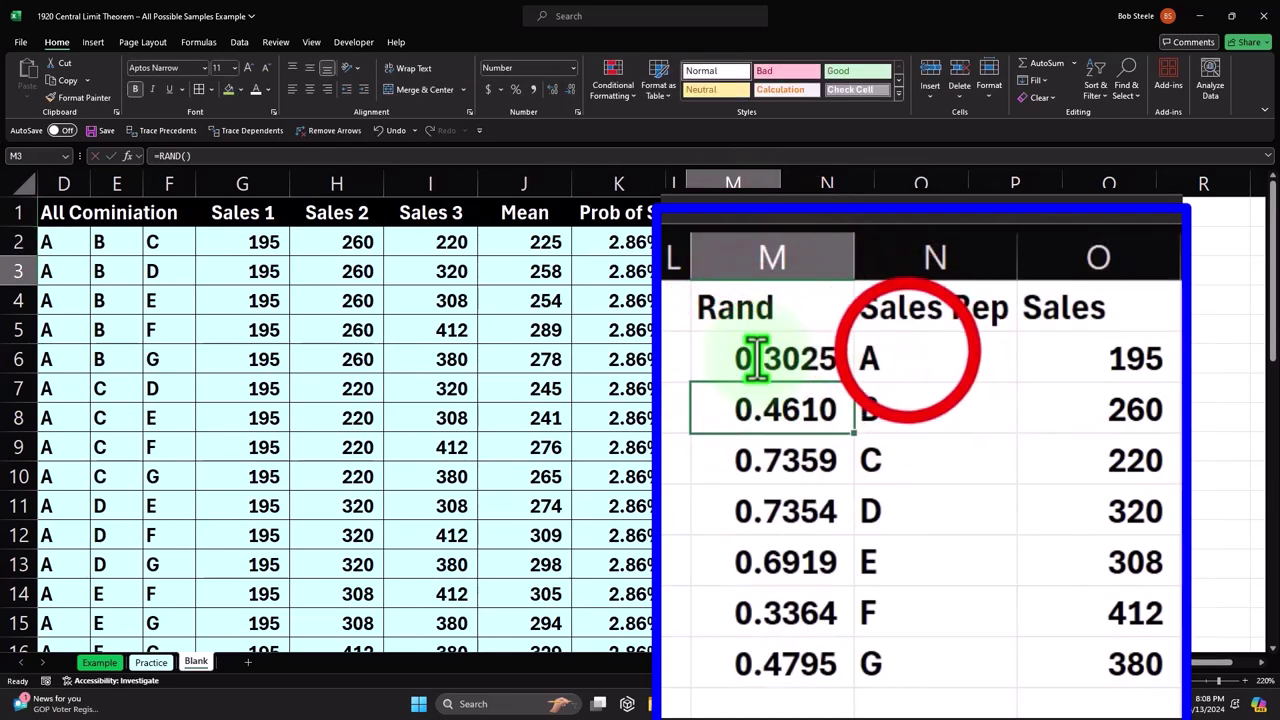
{"action": "left_click_drag", "start_coordinate": [908, 358], "coordinate": [1090, 685]}
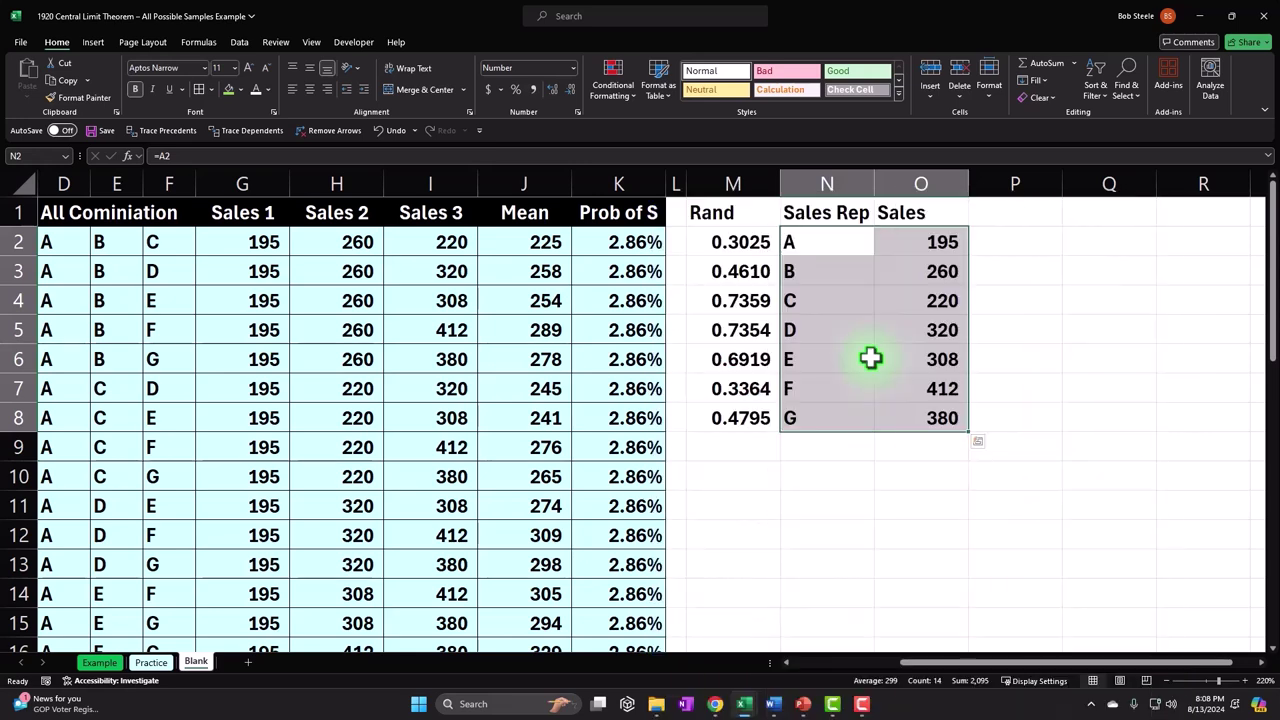
- Fill the Rand, Sales Rep and Sales header row M1:O1 with black
{"action": "left_click", "coordinate": [737, 211]}
{"action": "left_click_drag", "start_coordinate": [737, 211], "coordinate": [853, 211]}
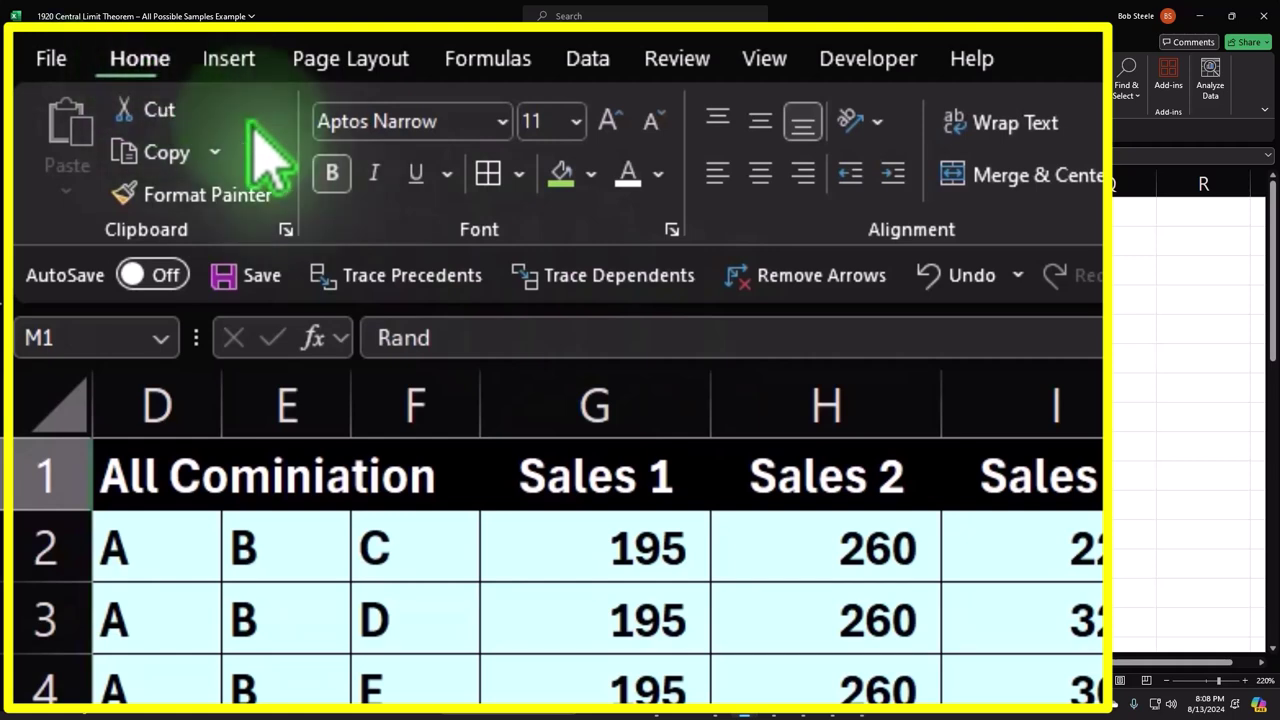
{"action": "left_click", "coordinate": [591, 175]}
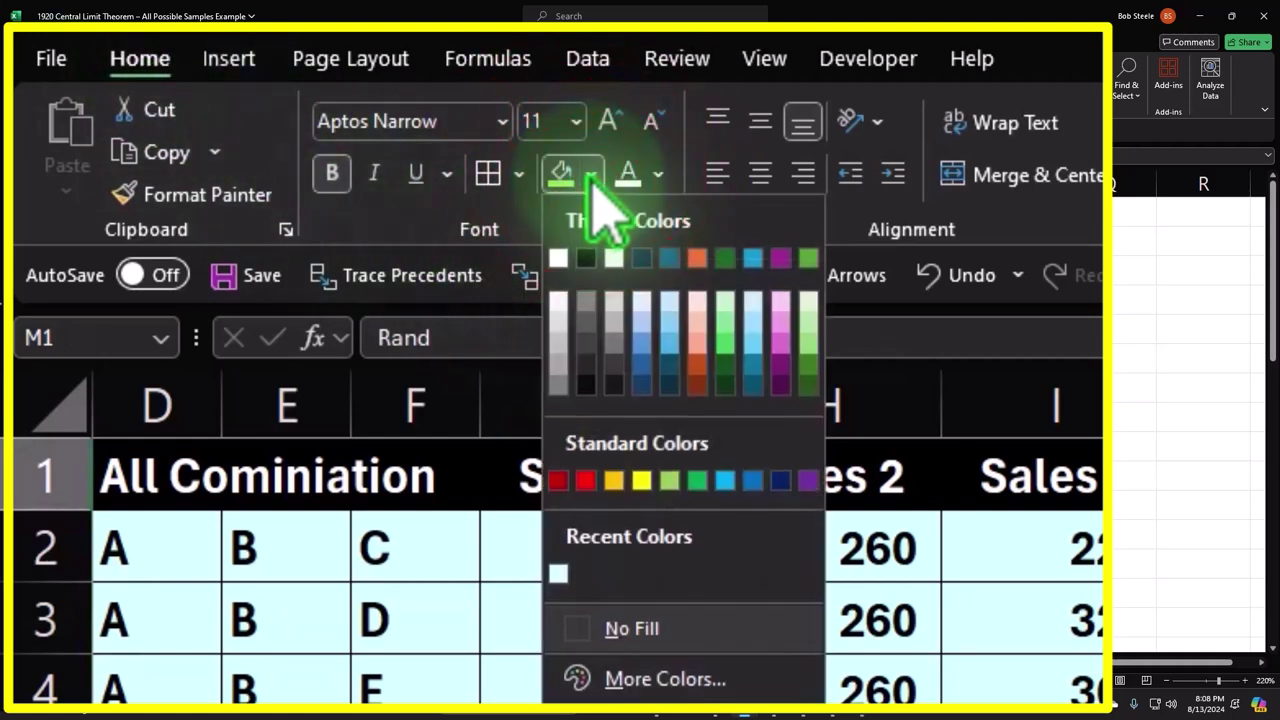
{"action": "left_click", "coordinate": [587, 260]}
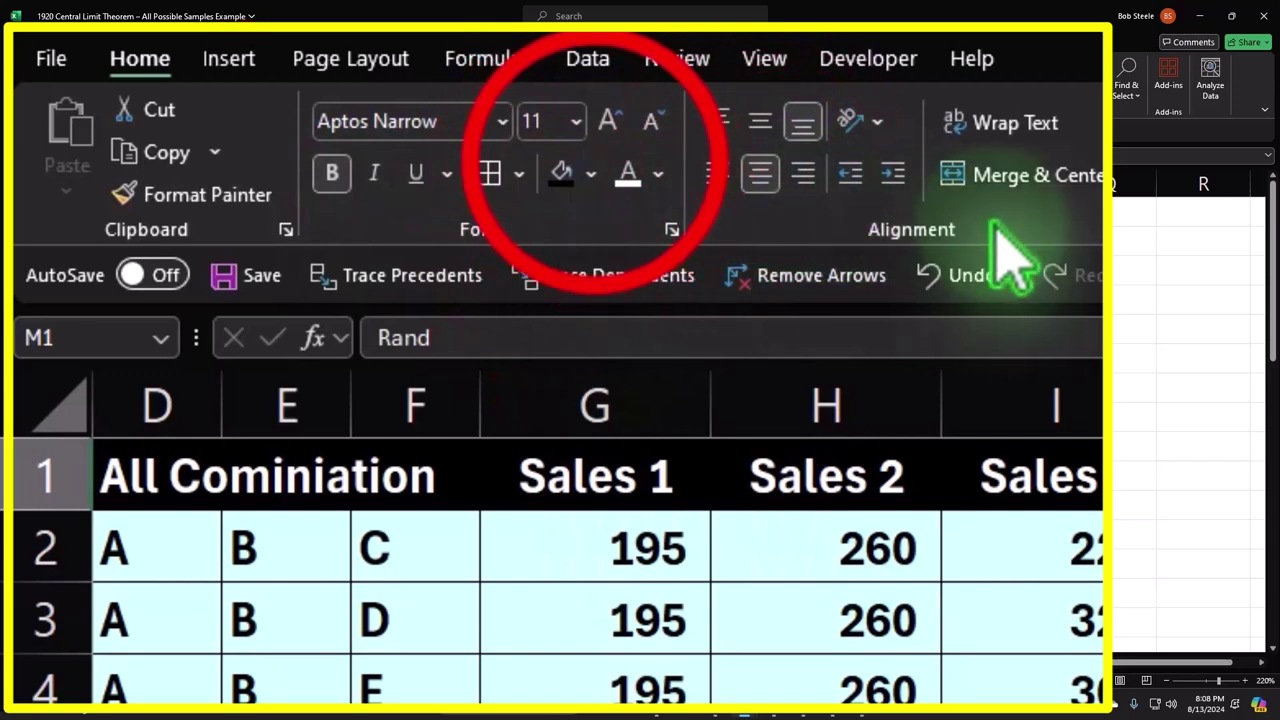
{"action": "left_click", "coordinate": [595, 175]}
{"action": "left_click", "coordinate": [598, 172]}
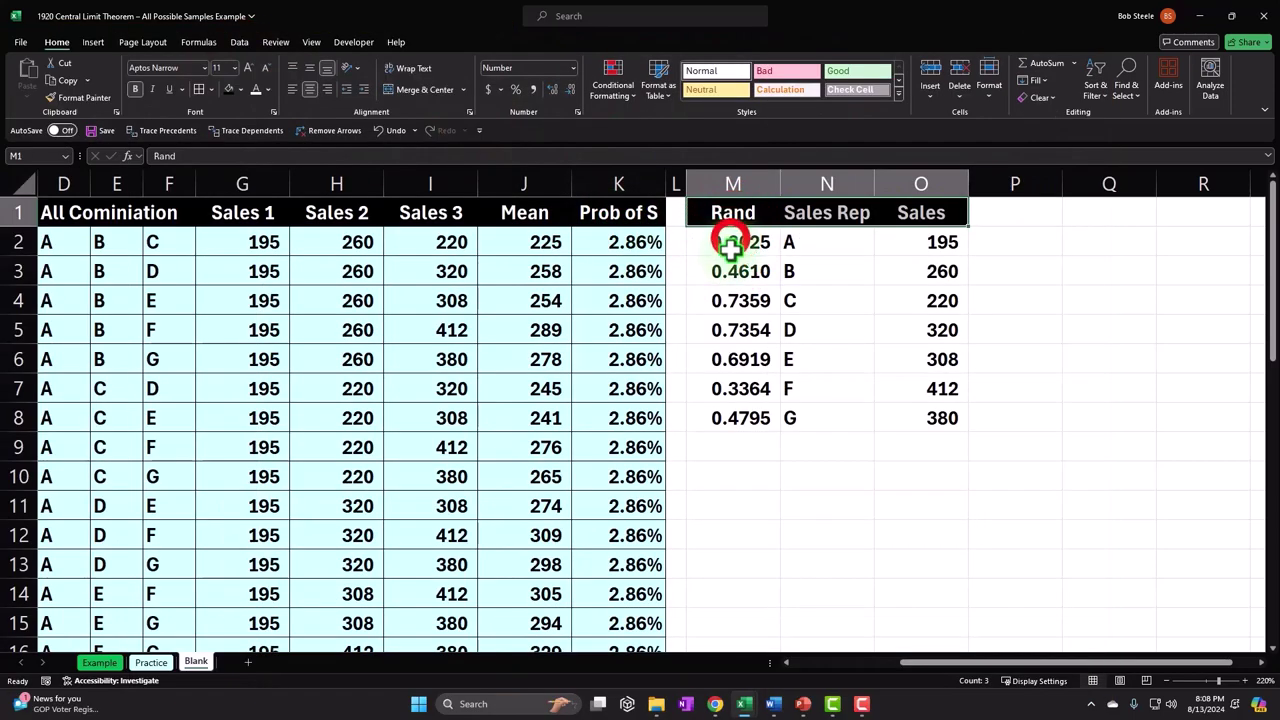
- Give the seven data rows M2:O8 a light blue fill
{"action": "left_click_drag", "start_coordinate": [723, 240], "coordinate": [920, 447]}
{"action": "left_click_drag", "start_coordinate": [737, 240], "coordinate": [903, 414]}
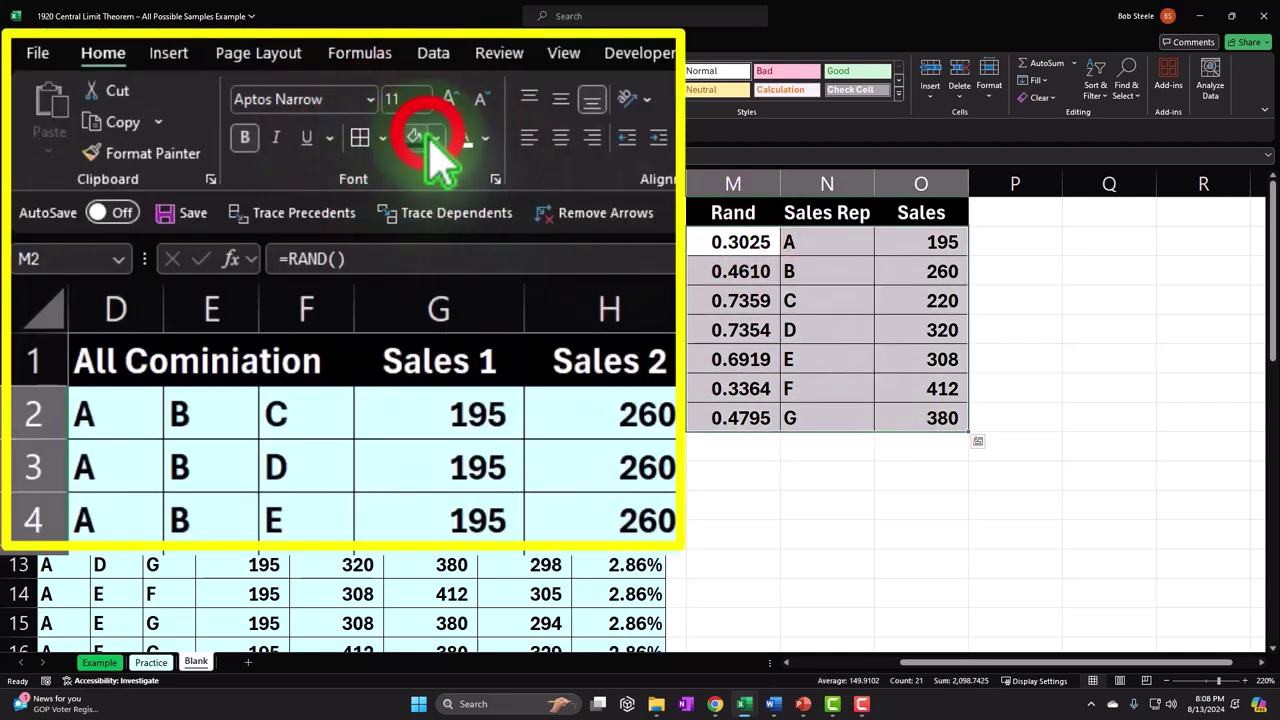
{"action": "left_click", "coordinate": [240, 89]}
{"action": "left_click", "coordinate": [529, 472]}
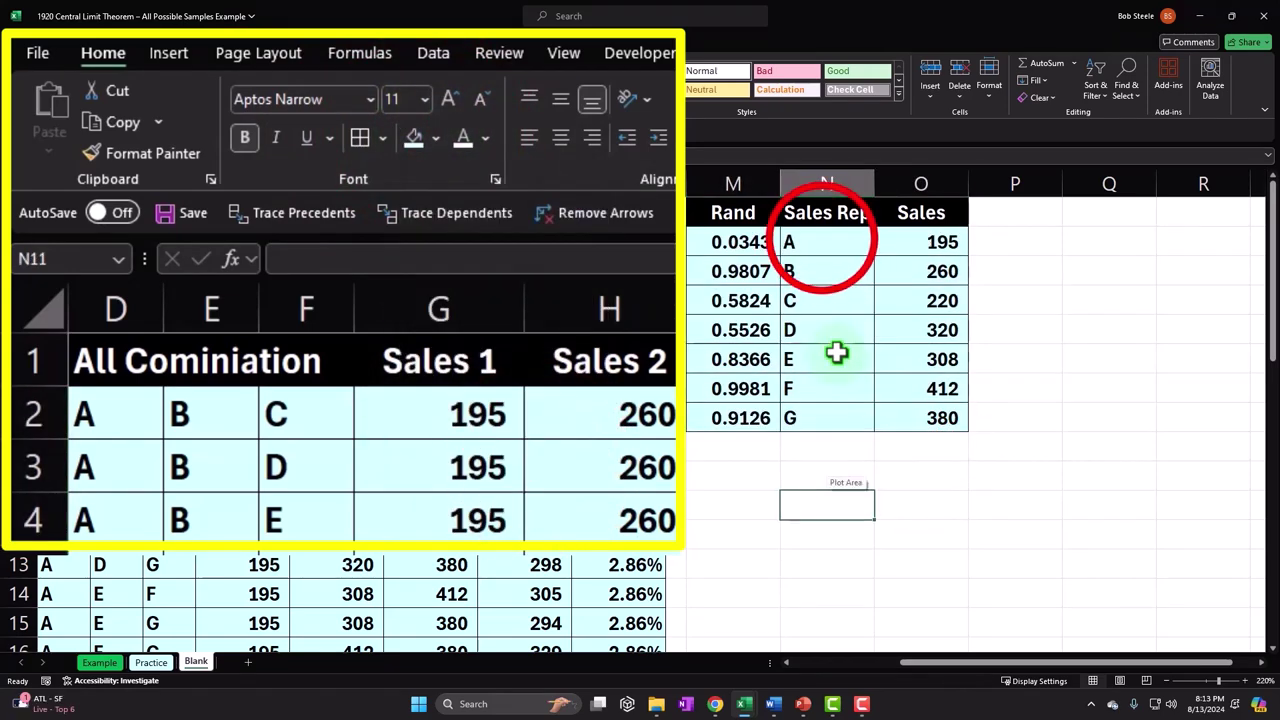
{"action": "left_click_drag", "start_coordinate": [835, 253], "coordinate": [910, 418]}
{"action": "double_click", "coordinate": [951, 245]}
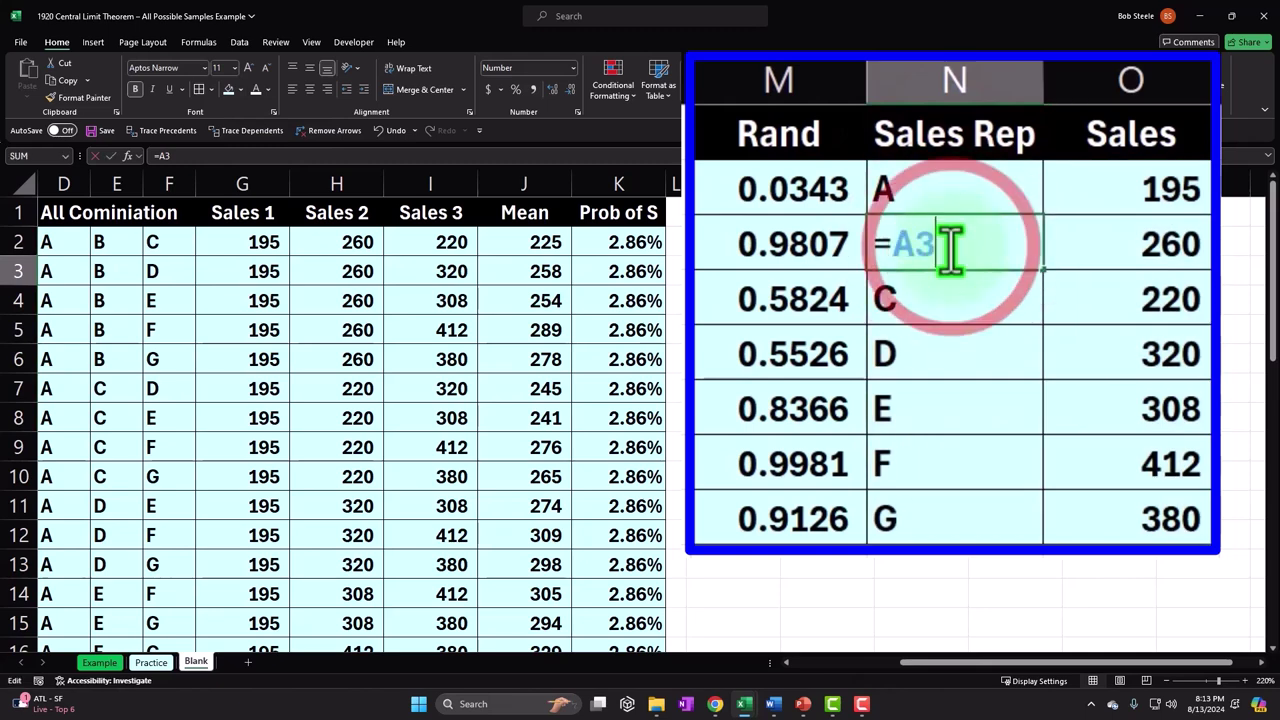
- Copy N2:O8 and paste back as values, leaving letters A–G and sales 195–380
{"action": "key", "text": "Return"}
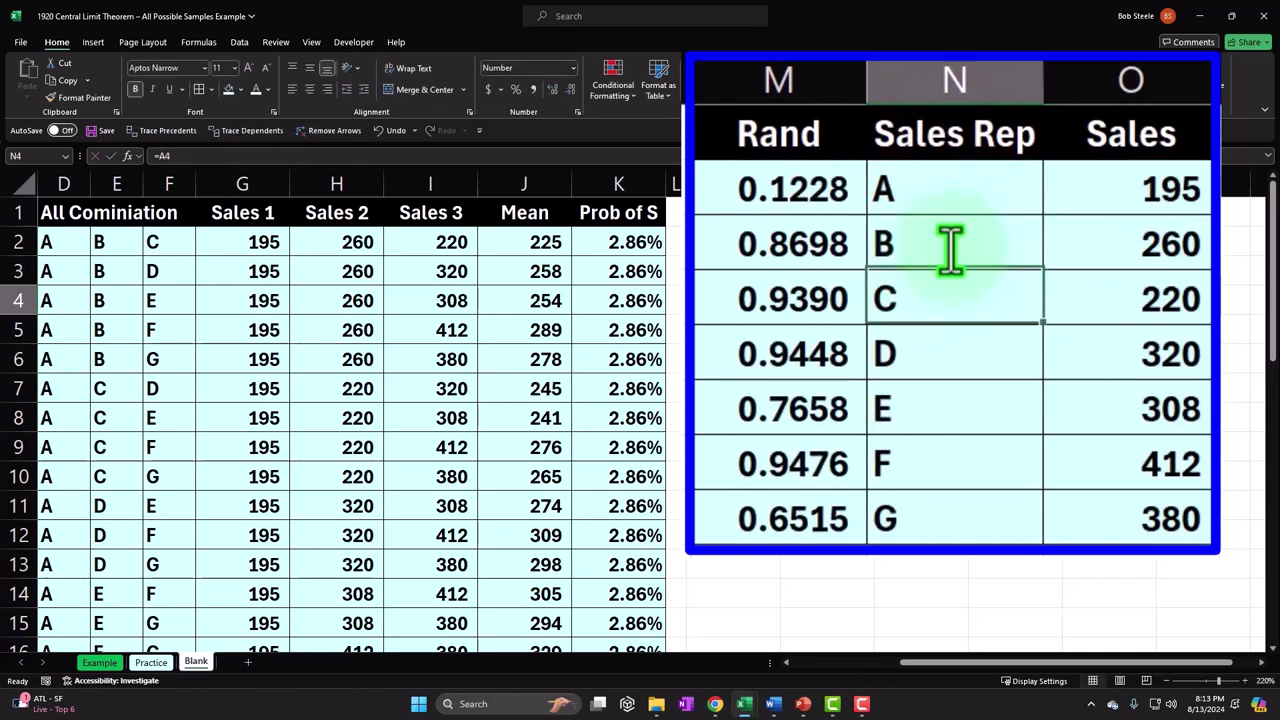
{"action": "left_click_drag", "start_coordinate": [777, 188], "coordinate": [775, 492]}
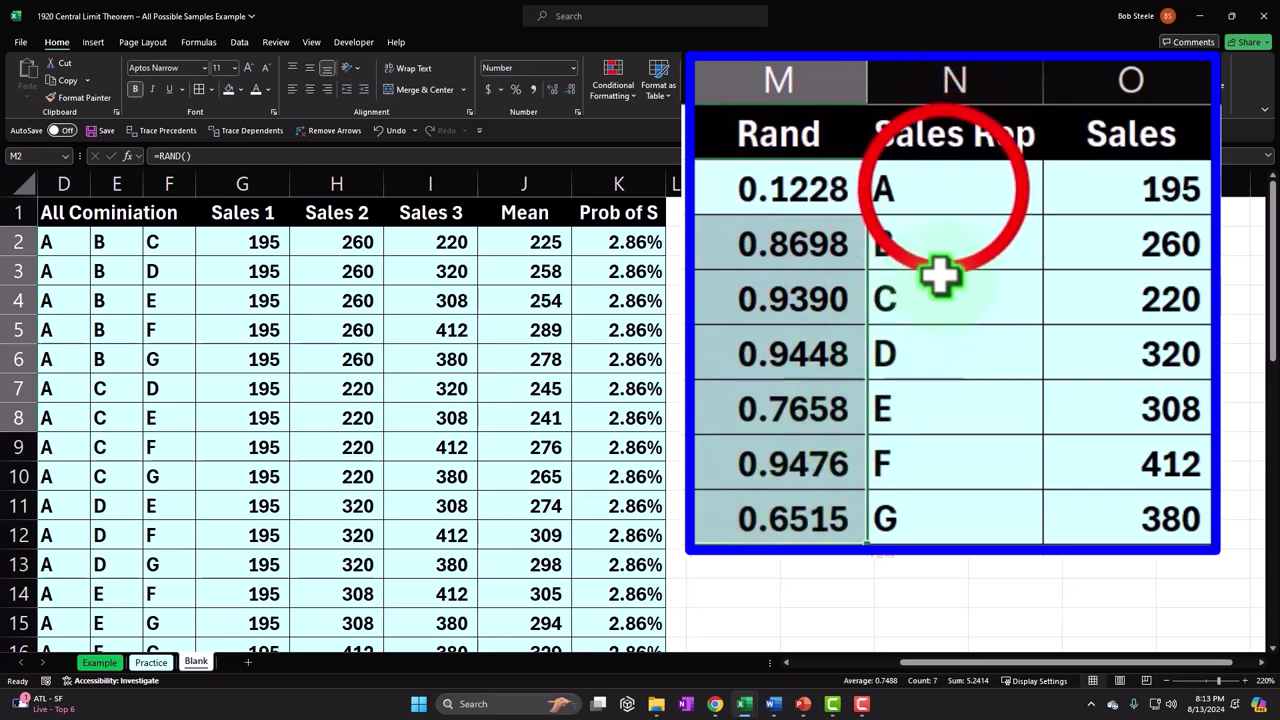
{"action": "left_click_drag", "start_coordinate": [943, 183], "coordinate": [1143, 509]}
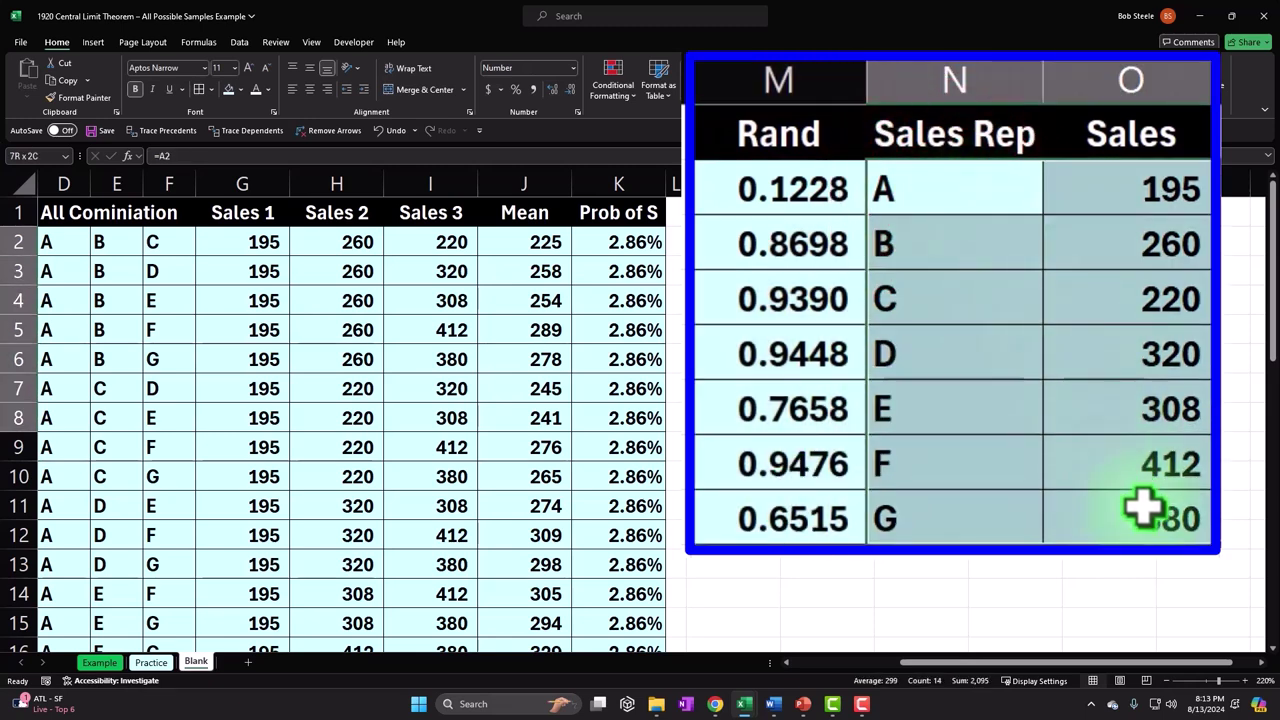
{"action": "key", "text": "ctrl+c"}
{"action": "right_click", "coordinate": [829, 257]}
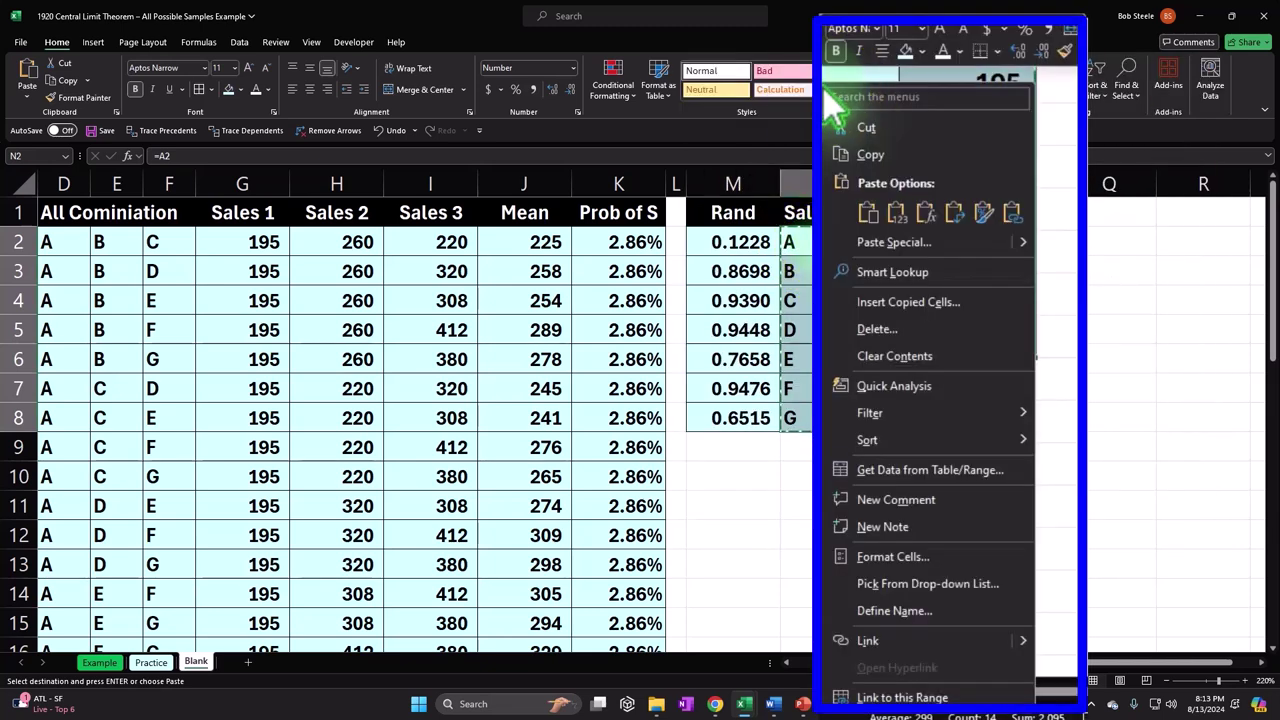
{"action": "left_click", "coordinate": [895, 210]}
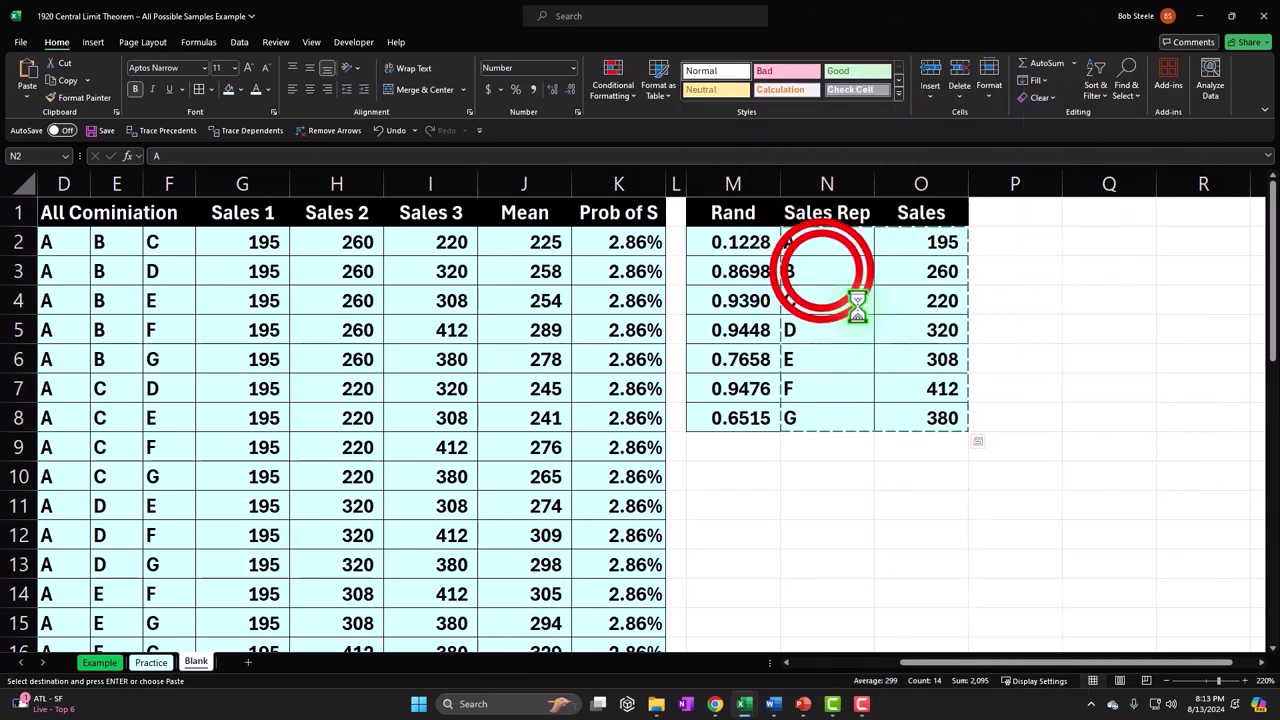
{"action": "left_click", "coordinate": [820, 270]}
{"action": "left_click", "coordinate": [1066, 240]}
{"action": "key", "text": "Return"}
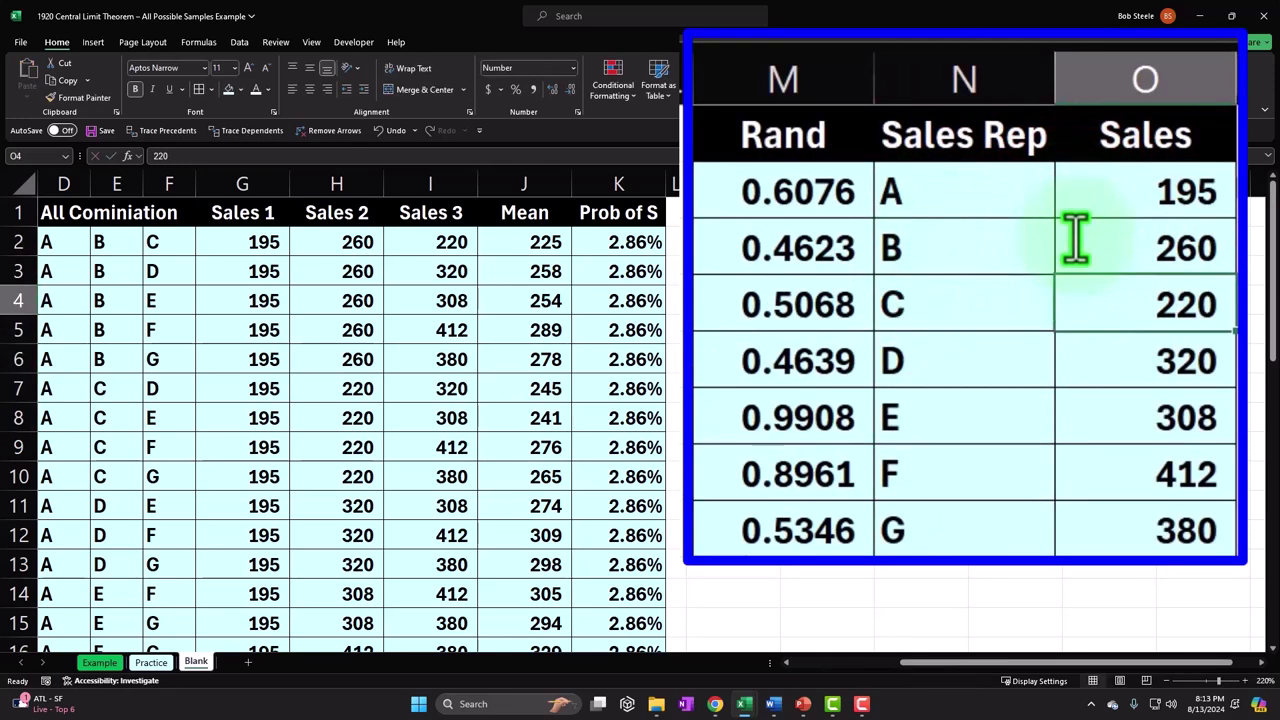
- Re-enter =RAND() in M3
{"action": "left_click", "coordinate": [820, 250]}
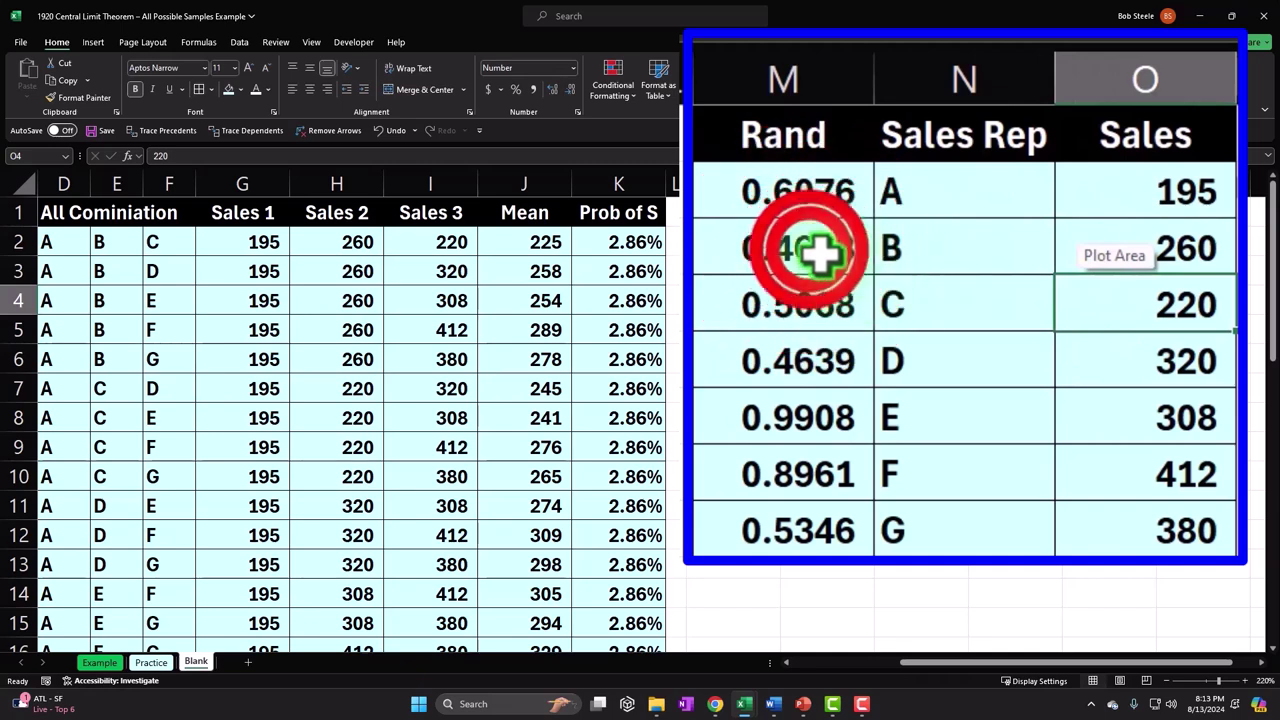
{"action": "type", "text": "=RAND()"}
{"action": "key", "text": "Return"}
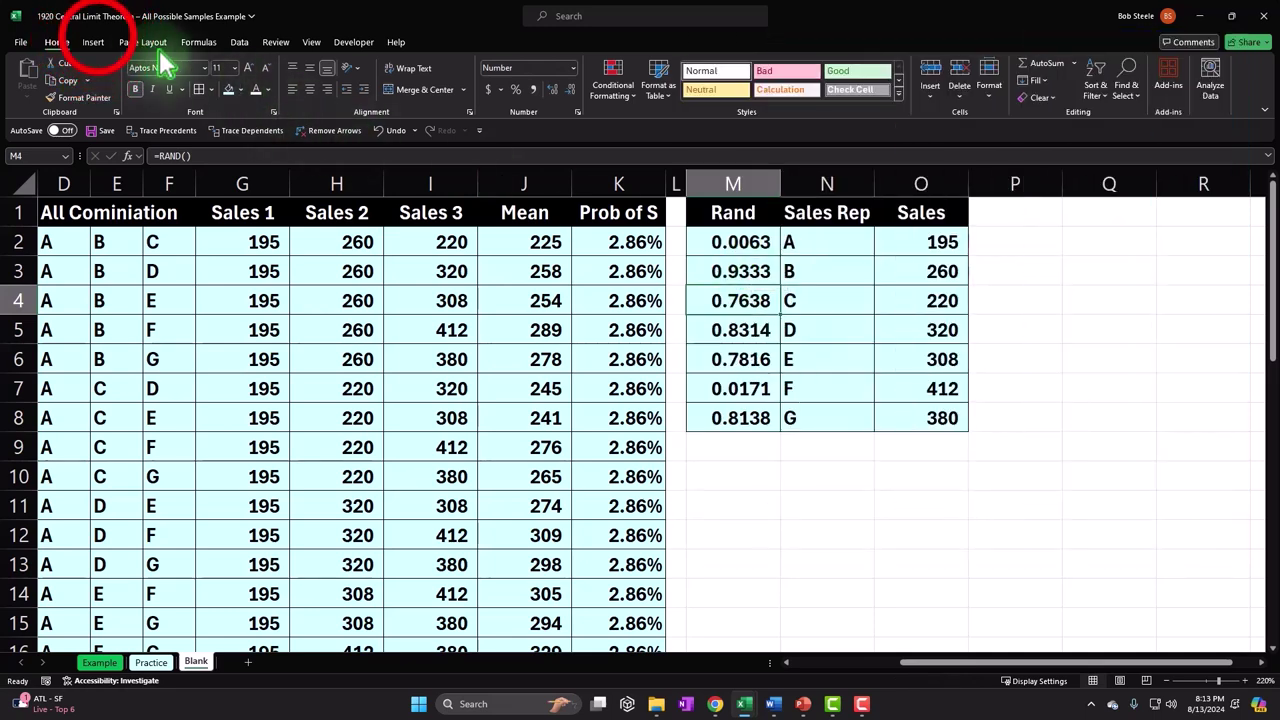
- Turn on filters for the sample table and sort Rand smallest to largest
{"action": "left_click", "coordinate": [97, 44]}
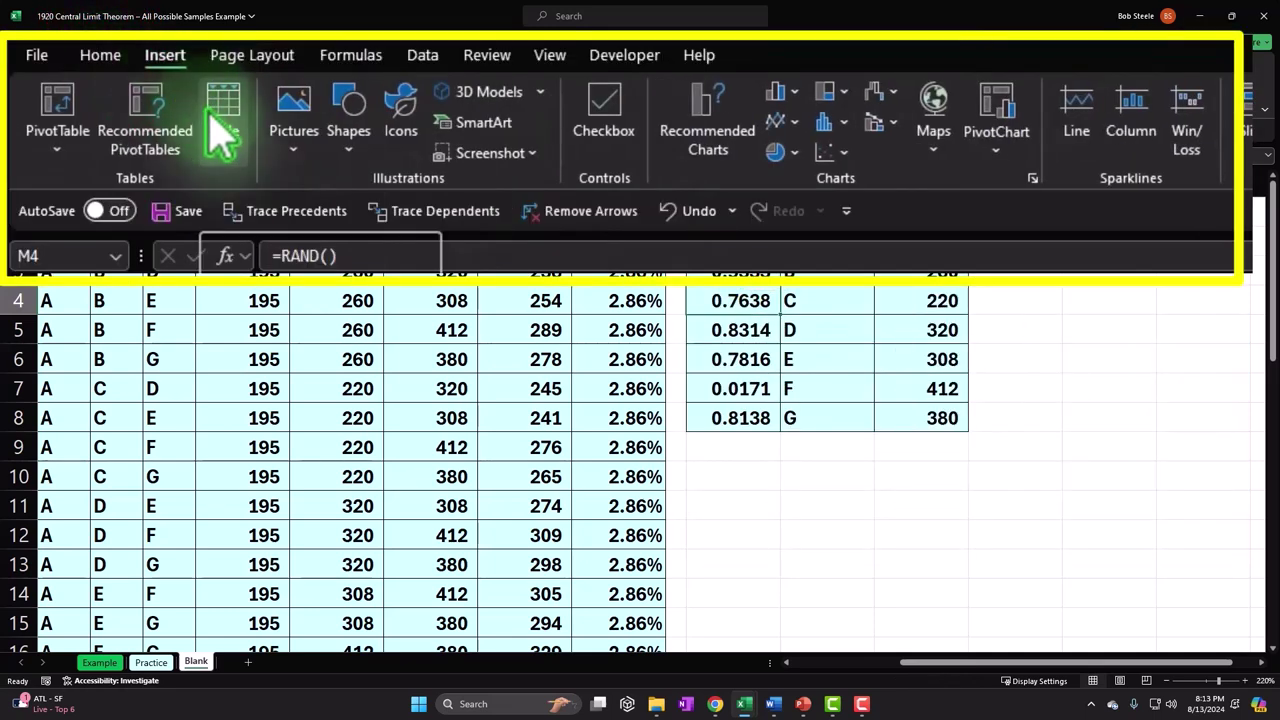
{"action": "left_click", "coordinate": [418, 58]}
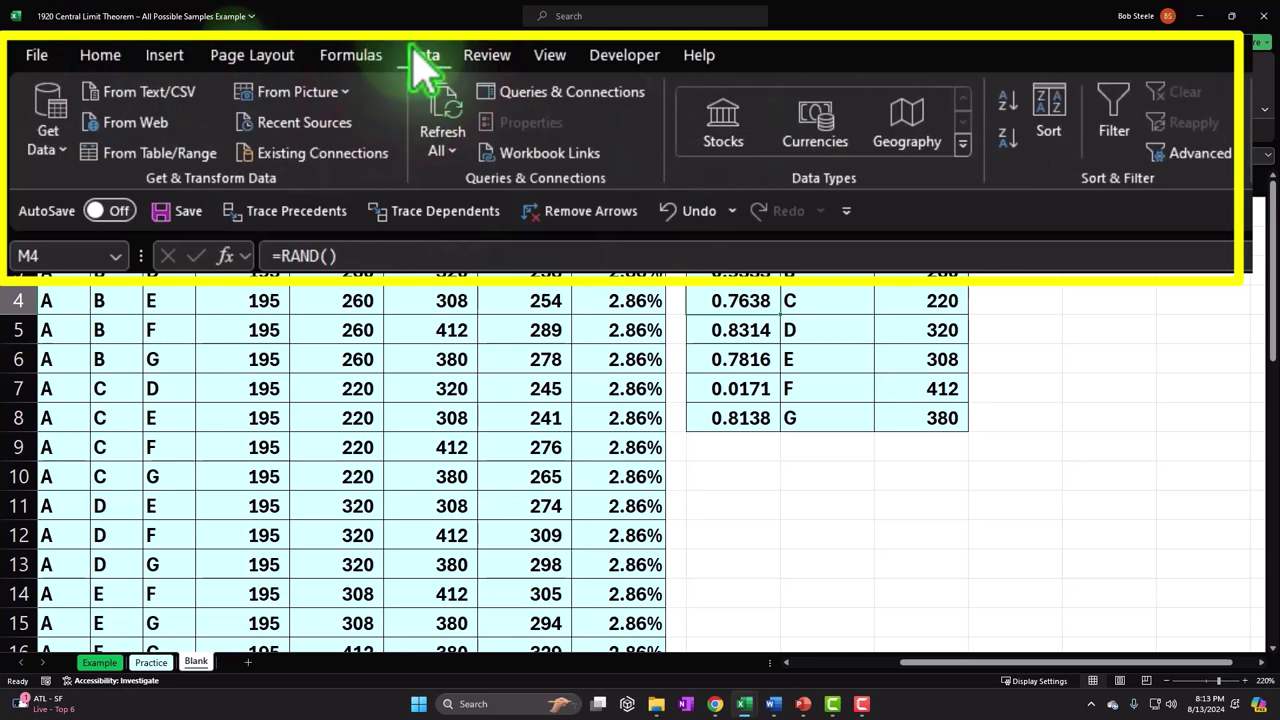
{"action": "left_click", "coordinate": [1112, 125]}
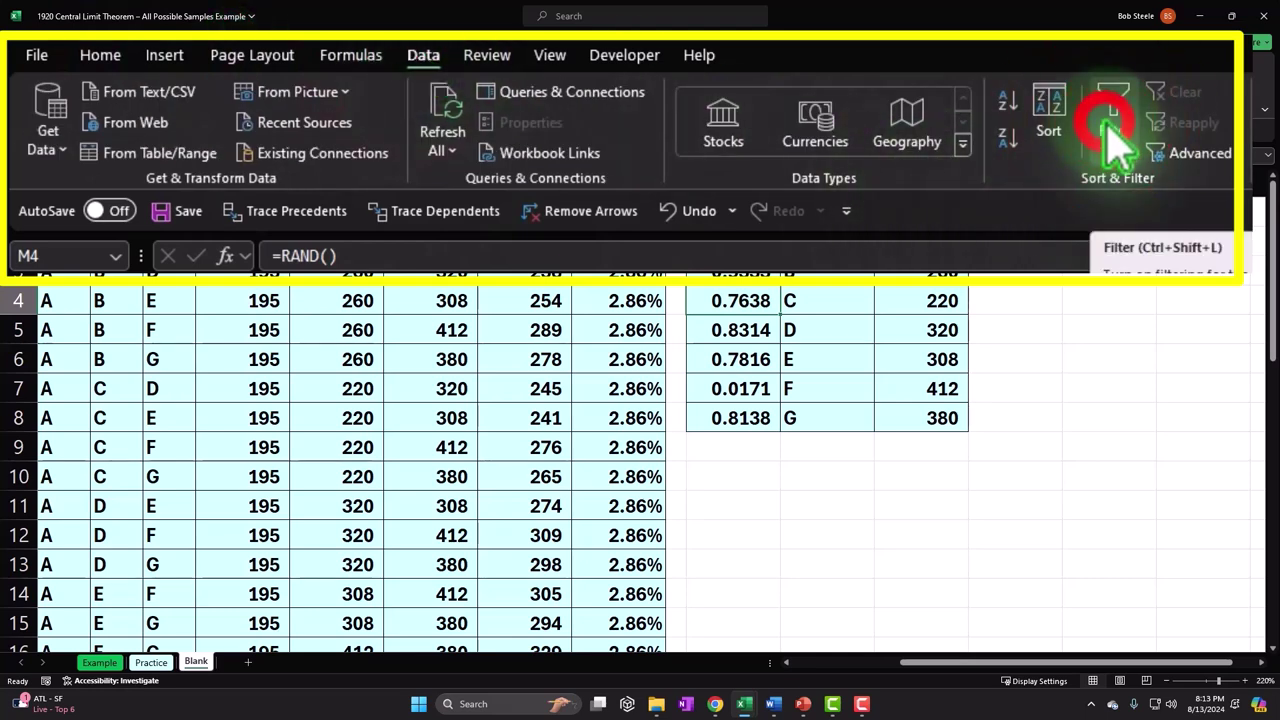
{"action": "left_click", "coordinate": [774, 219]}
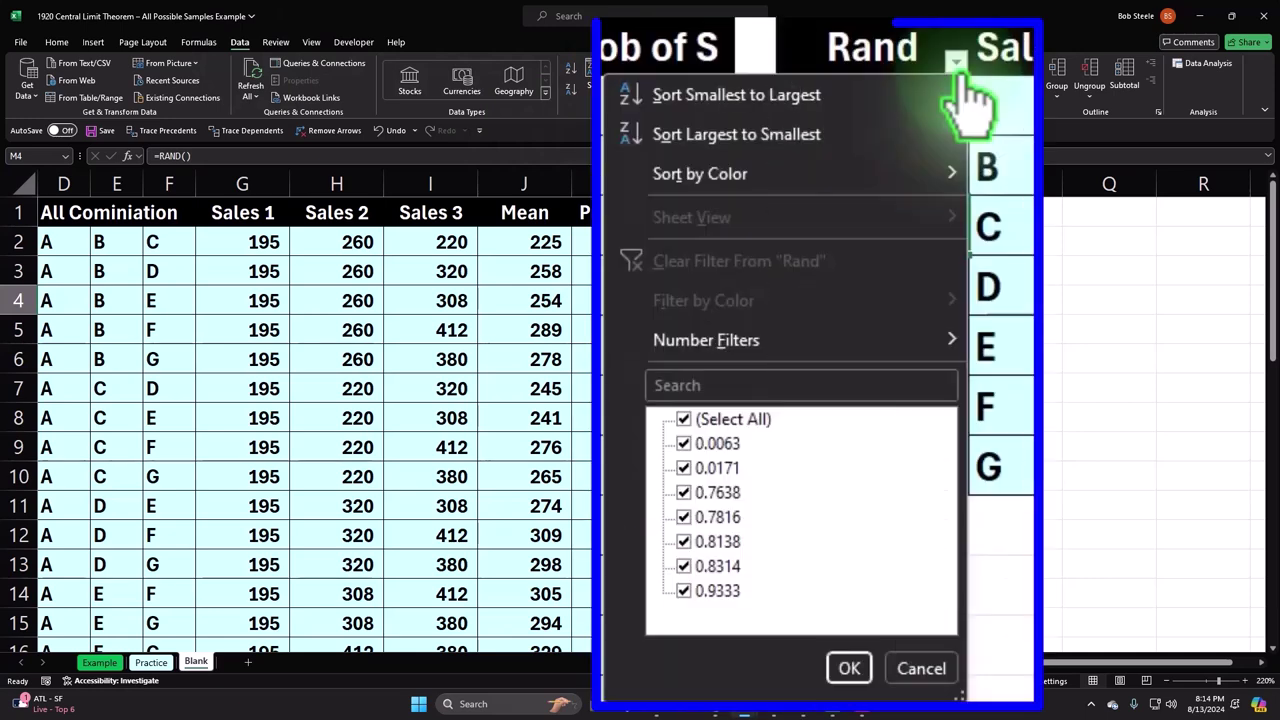
{"action": "left_click", "coordinate": [922, 97]}
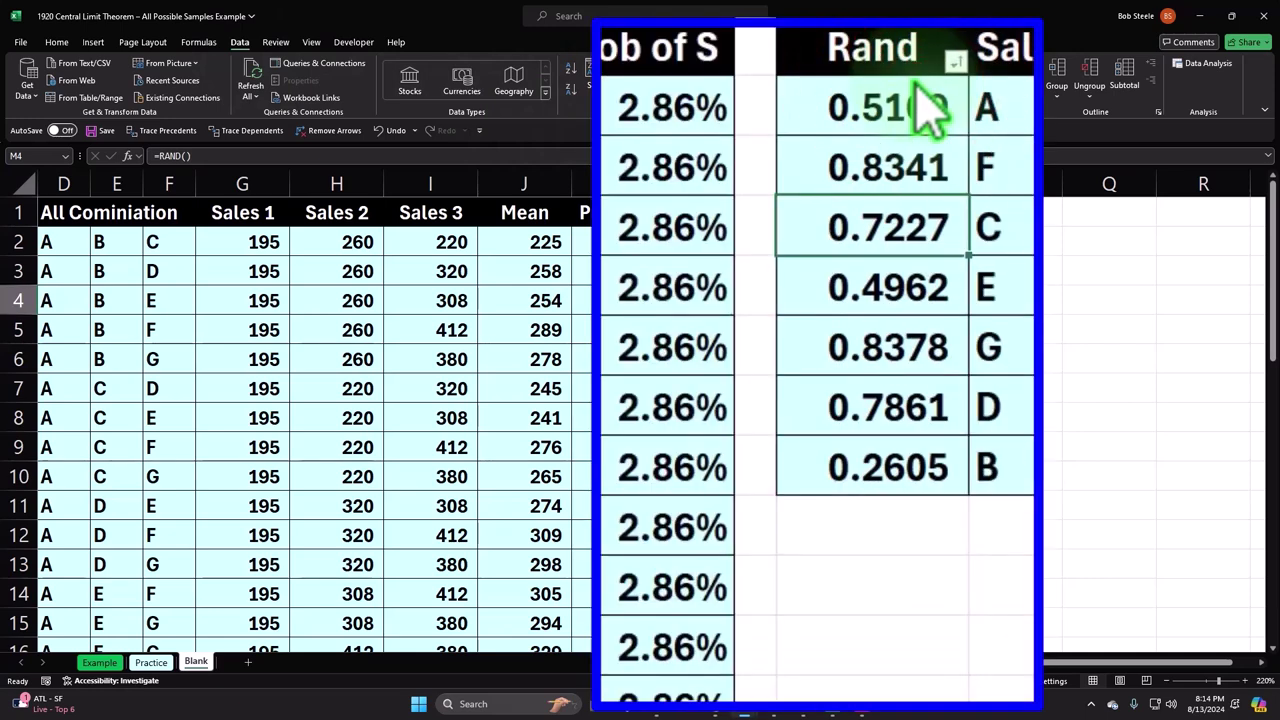
{"action": "left_click", "coordinate": [956, 62]}
{"action": "left_click", "coordinate": [766, 243]}
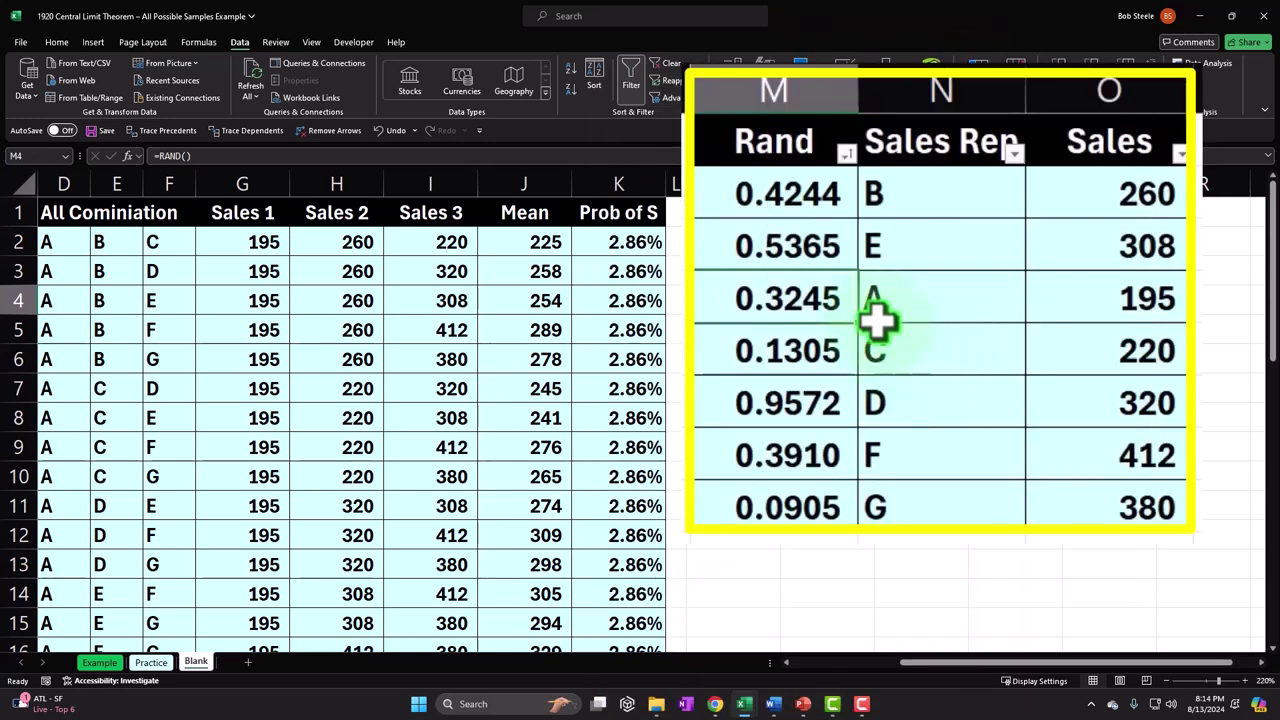
- Re-sort by Rand ascending to reshuffle, leading with A 195, E 308, F 412
{"action": "left_click_drag", "start_coordinate": [806, 200], "coordinate": [795, 507]}
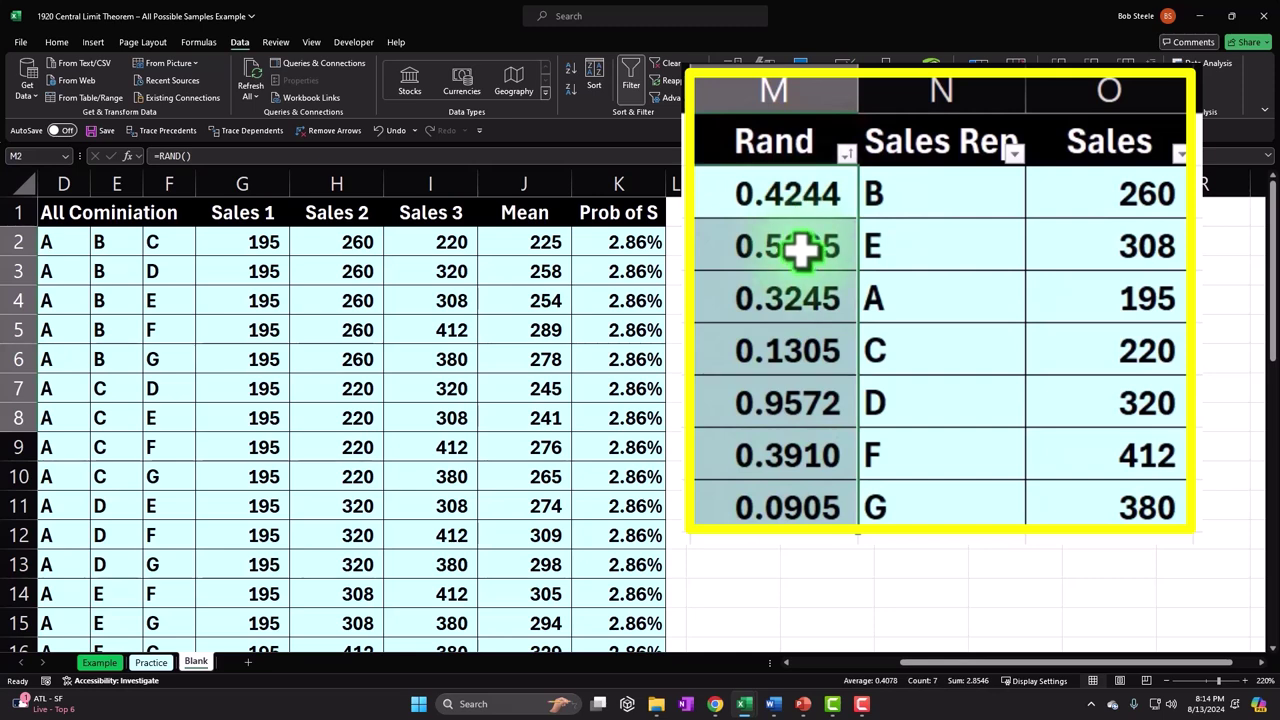
{"action": "left_click_drag", "start_coordinate": [766, 186], "coordinate": [785, 507]}
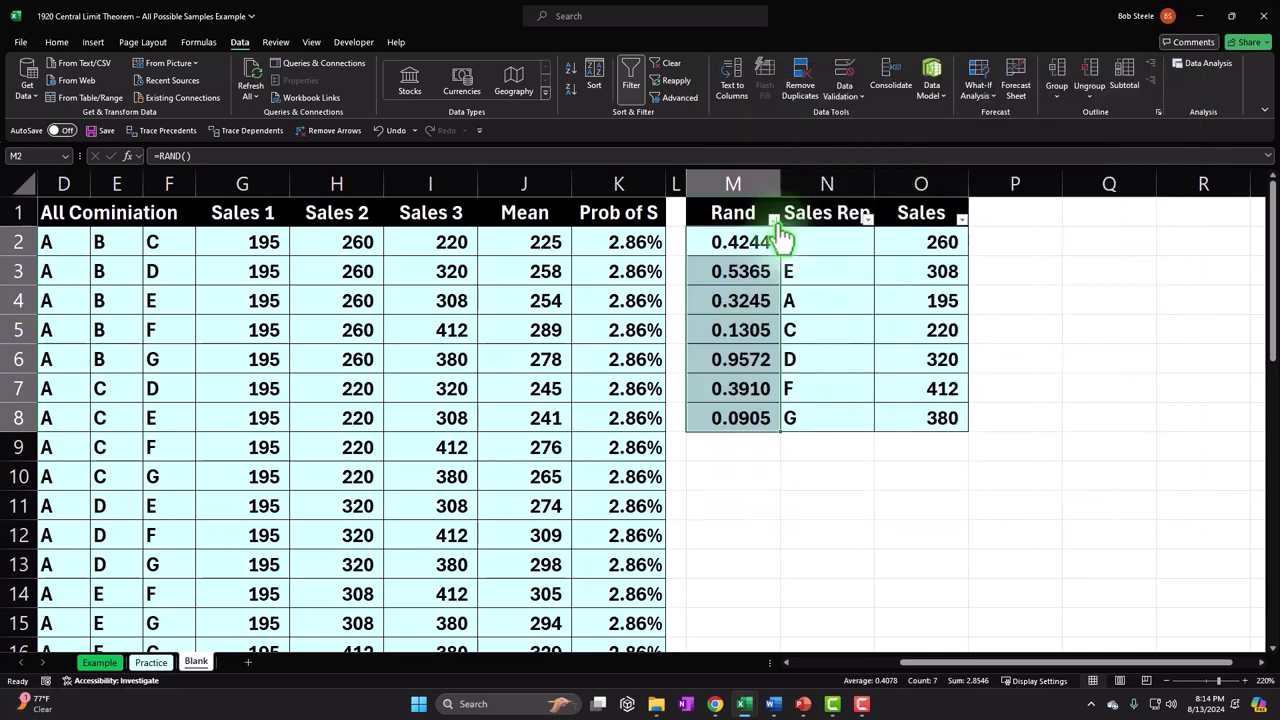
{"action": "left_click", "coordinate": [773, 219]}
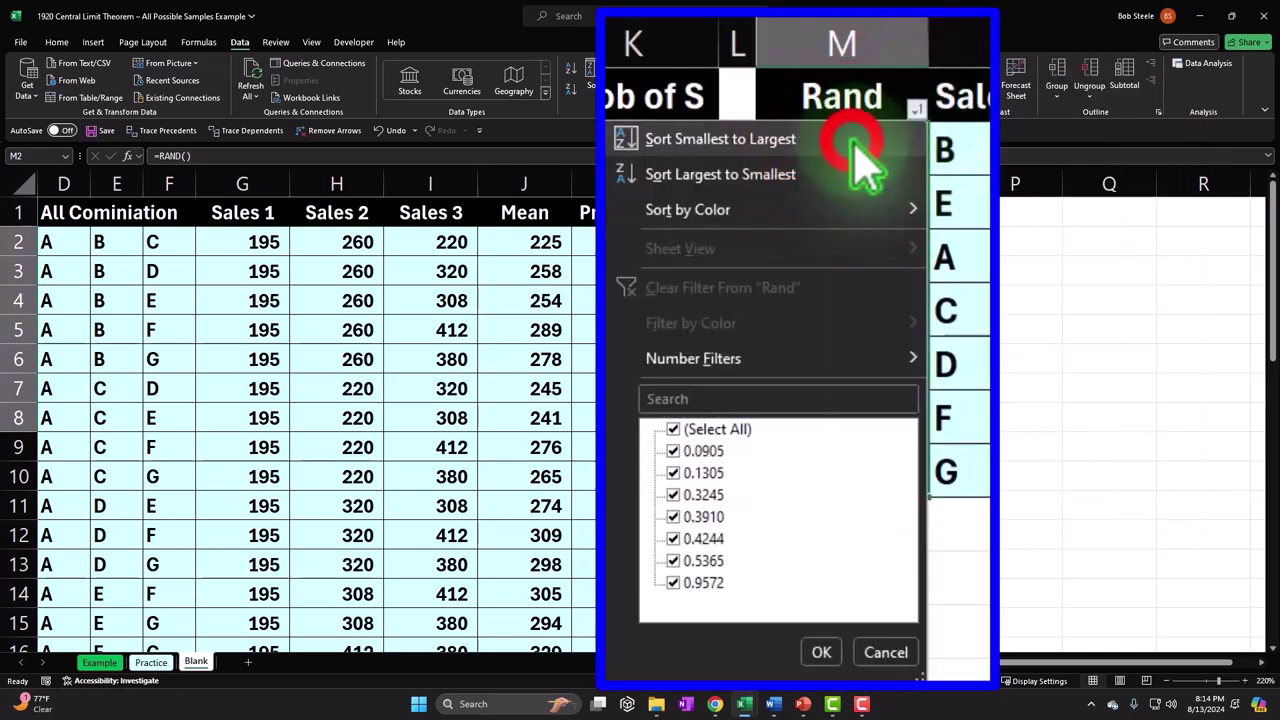
{"action": "left_click", "coordinate": [740, 236]}
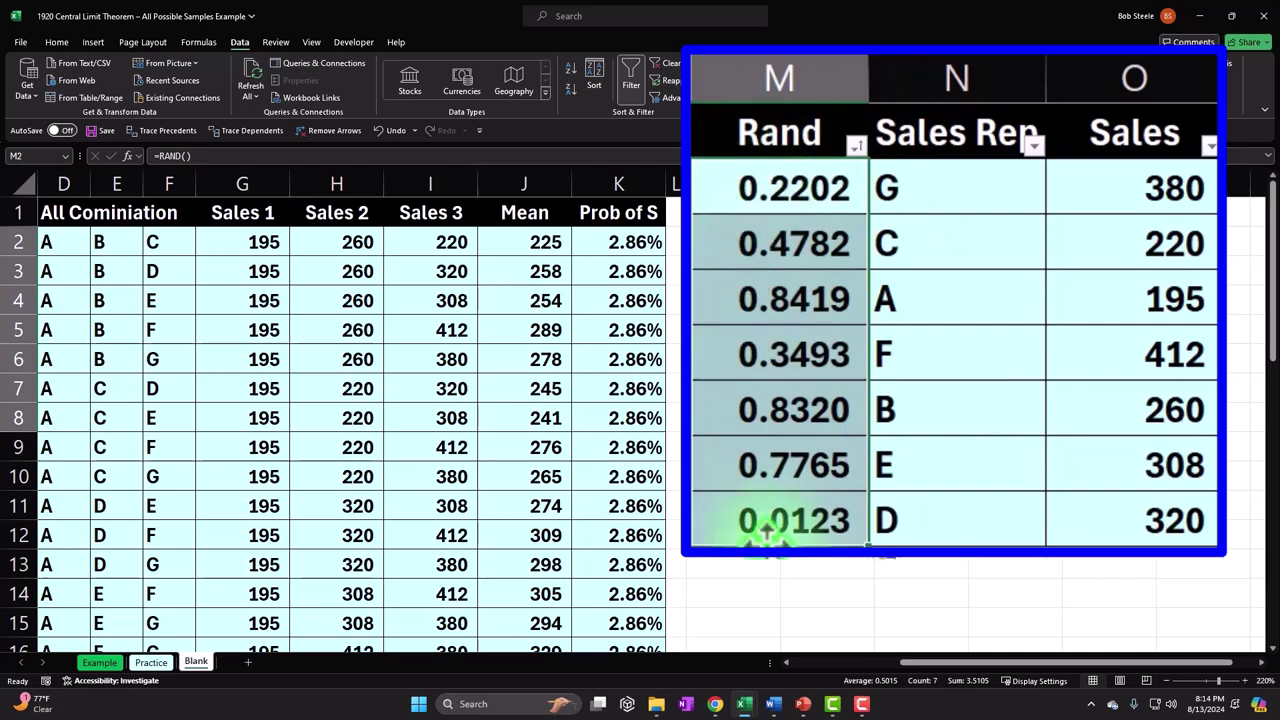
{"action": "left_click_drag", "start_coordinate": [971, 189], "coordinate": [960, 505]}
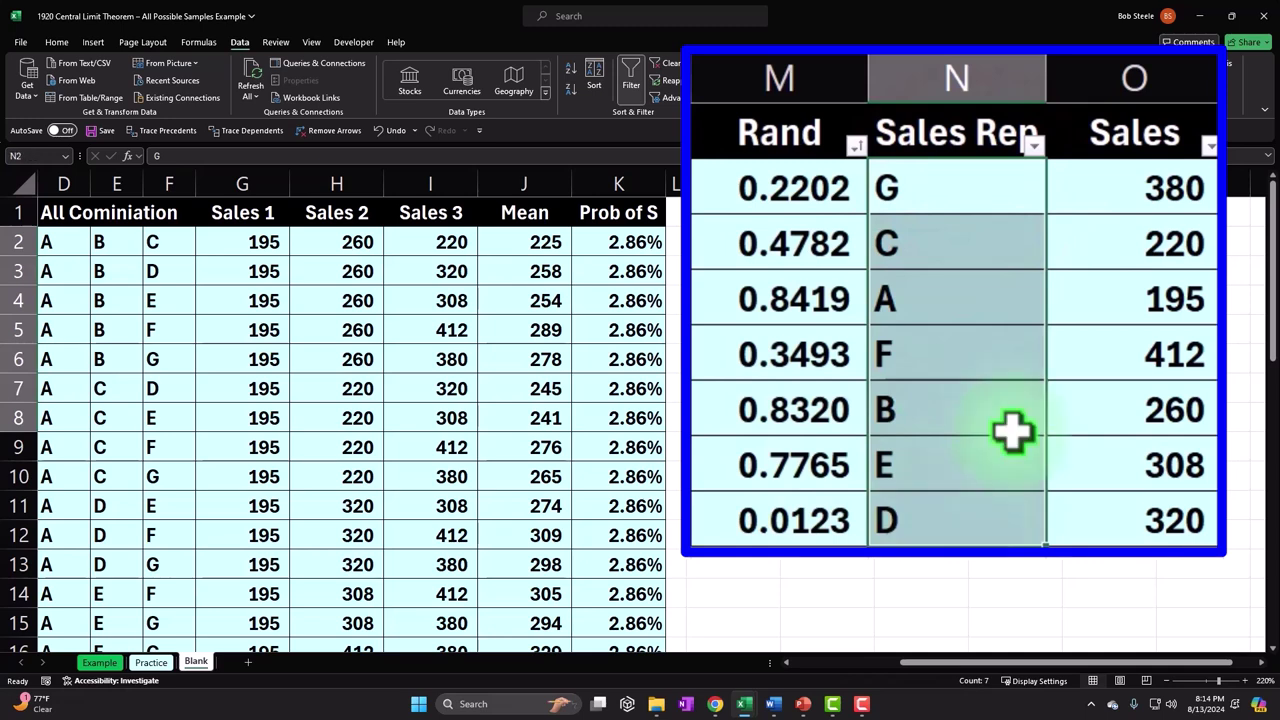
{"action": "left_click_drag", "start_coordinate": [1143, 188], "coordinate": [1150, 295]}
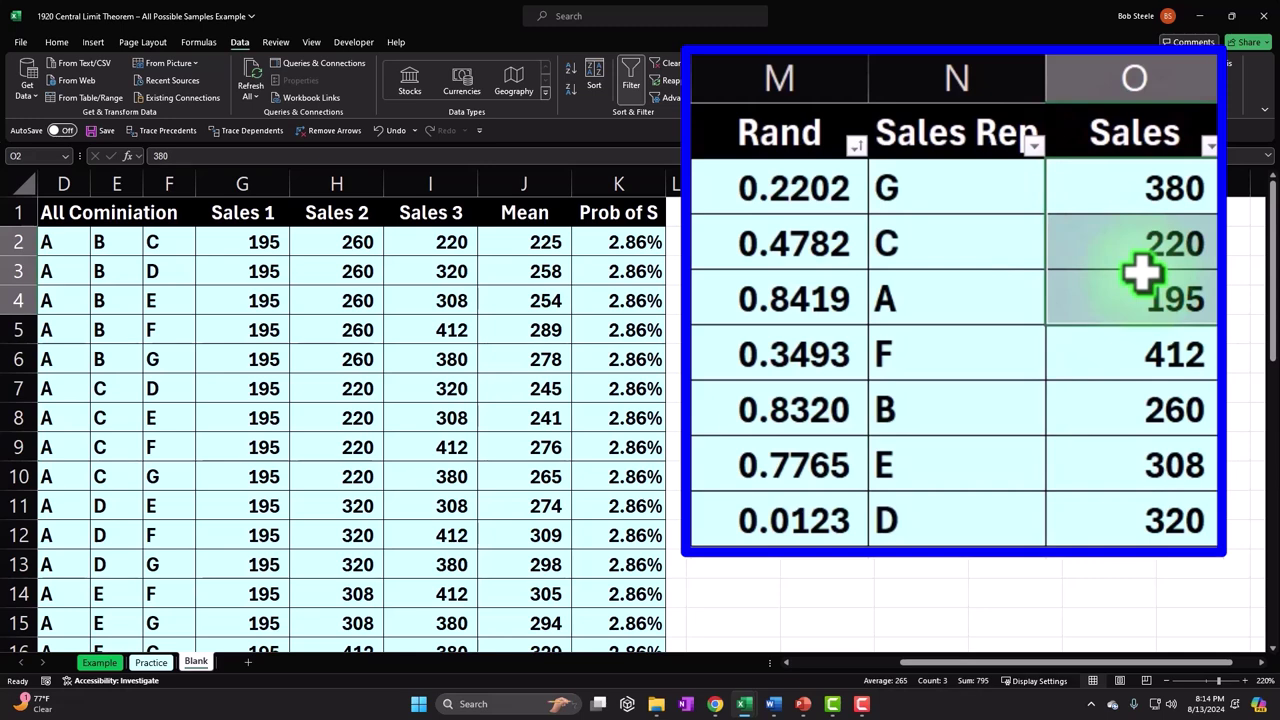
{"action": "left_click", "coordinate": [774, 219]}
{"action": "left_click", "coordinate": [776, 236]}
{"action": "left_click", "coordinate": [774, 219]}
{"action": "left_click", "coordinate": [774, 236]}
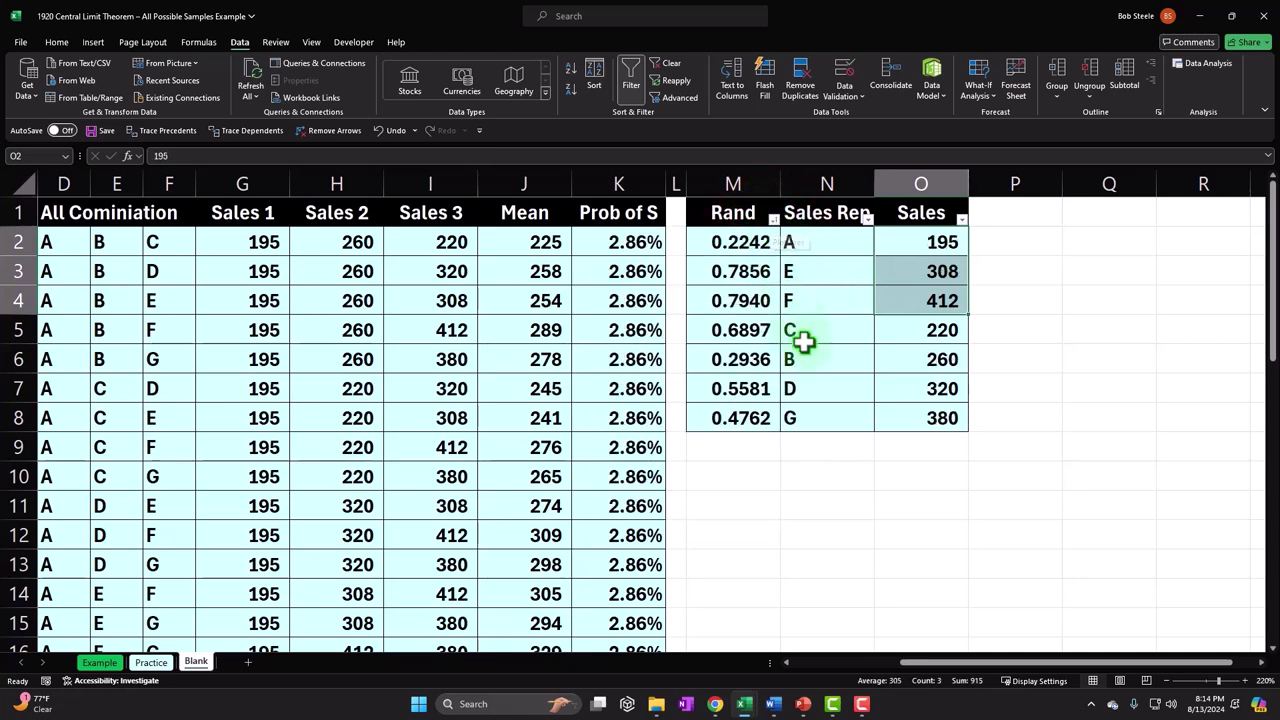
{"action": "left_click", "coordinate": [731, 478]}
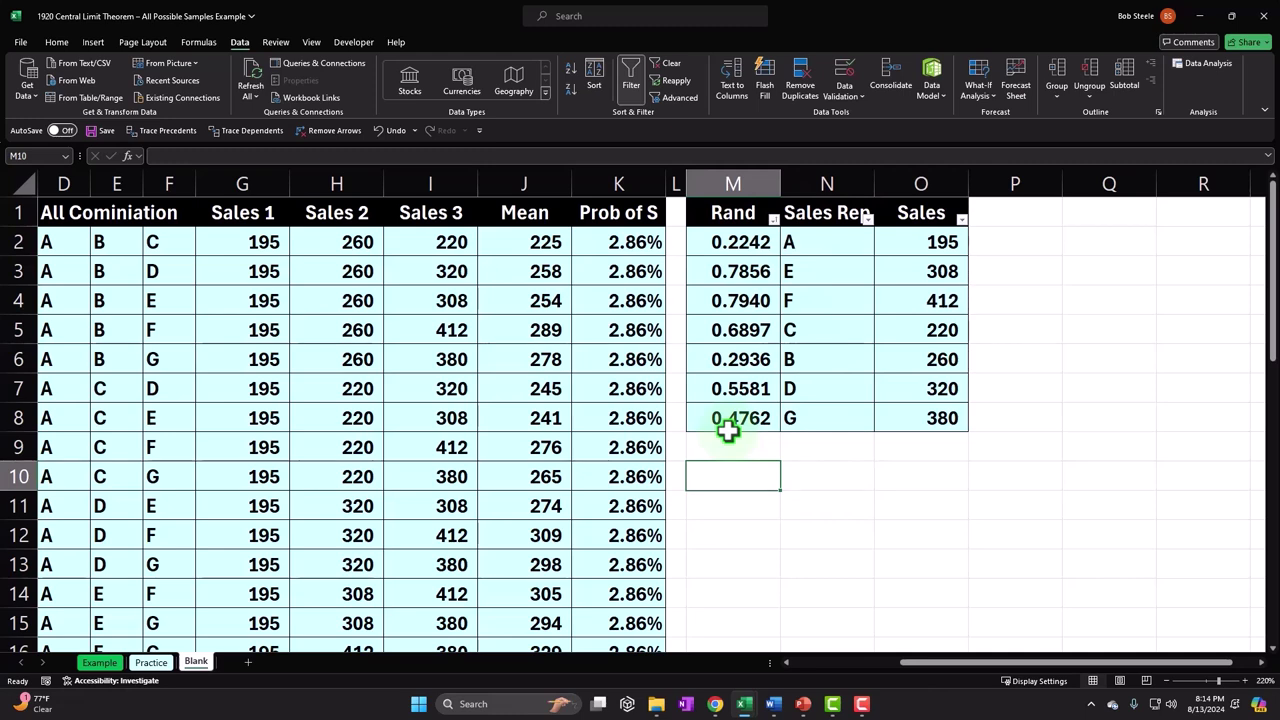
- Label M10 'Sample' and enter =INDEX(A2:A8,RANDBETWEEN(1,7)) in M11, accepting the correction
{"action": "type", "text": "Sample"}
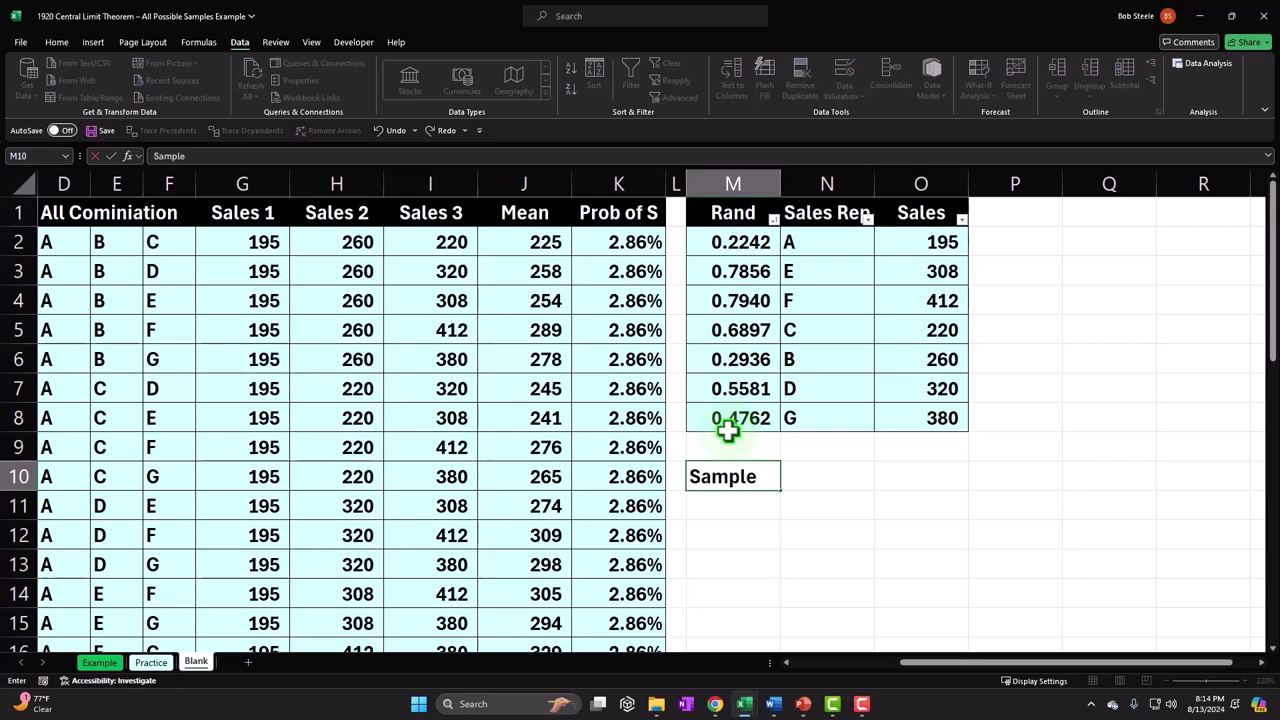
{"action": "key", "text": "Return"}
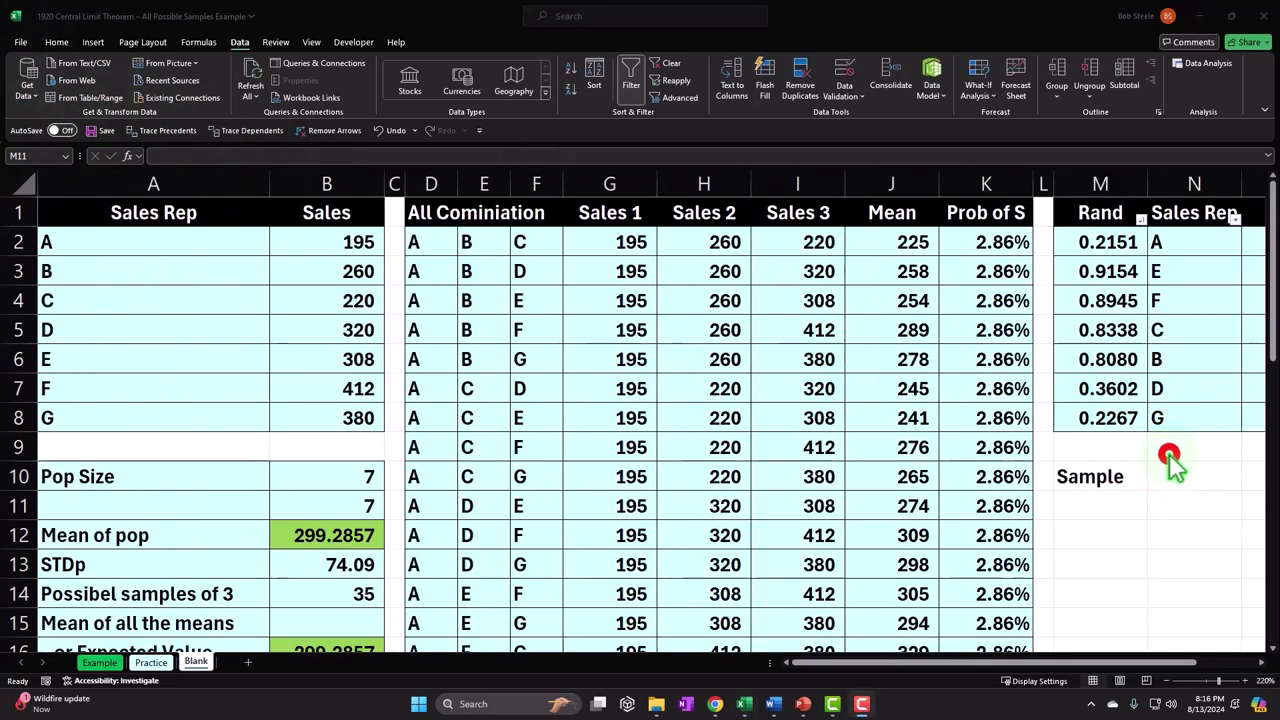
{"action": "type", "text": "="}
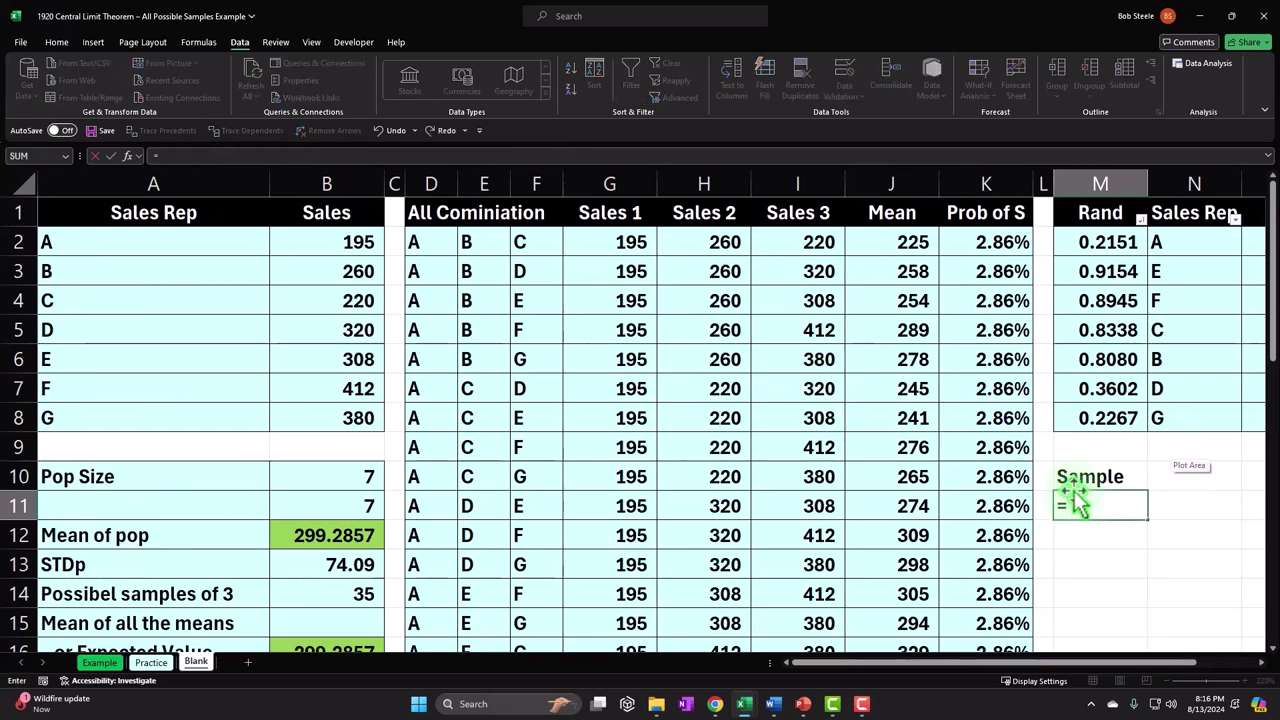
{"action": "type", "text": "INDEX("}
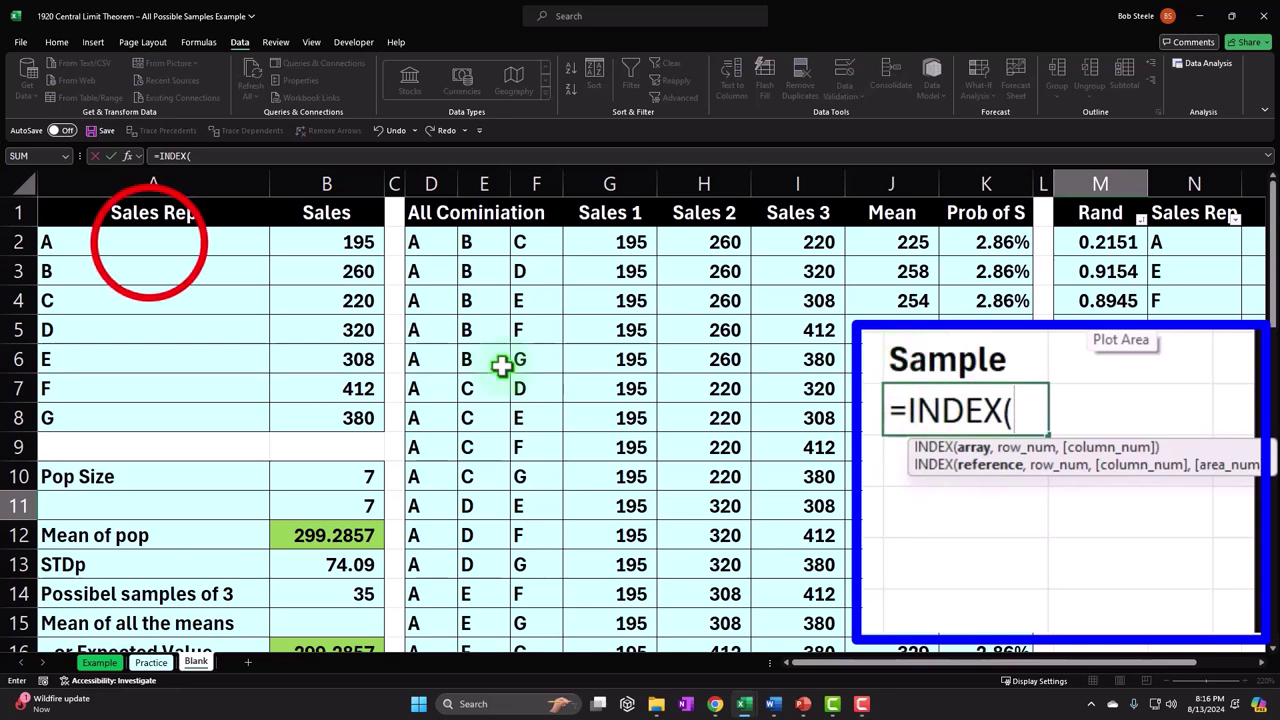
{"action": "left_click_drag", "start_coordinate": [152, 242], "coordinate": [171, 428]}
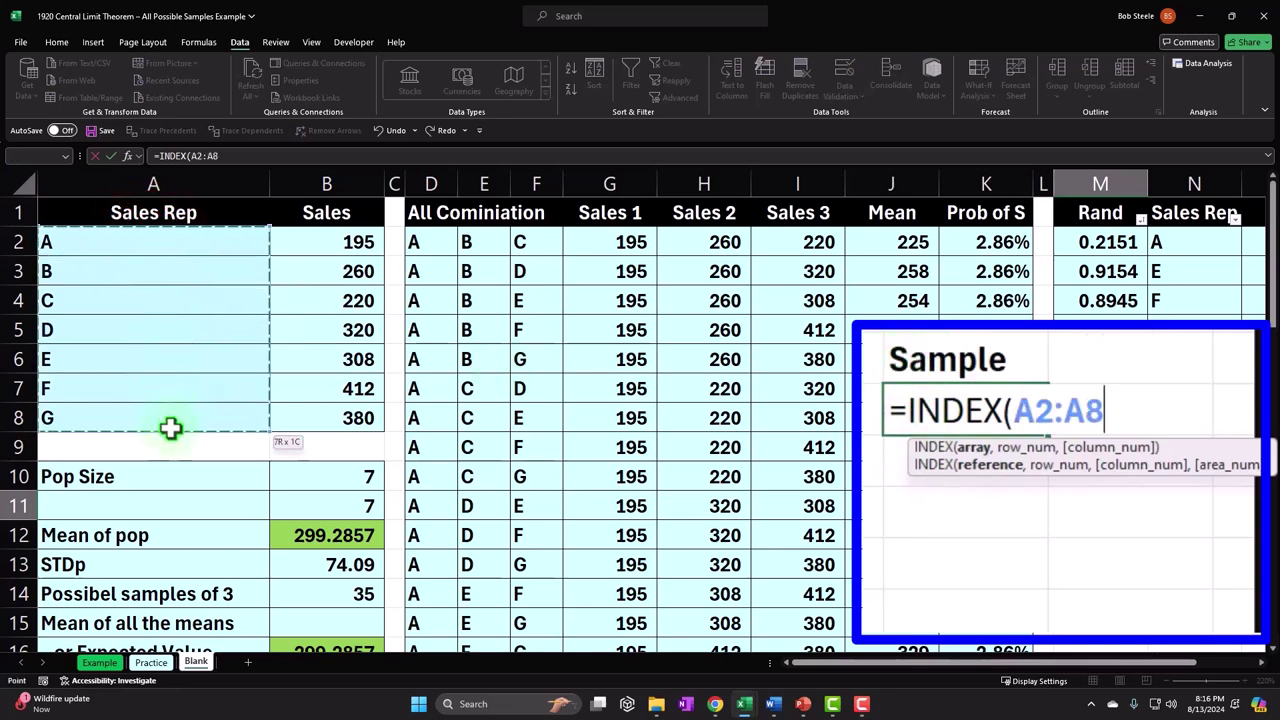
{"action": "type", "text": ","}
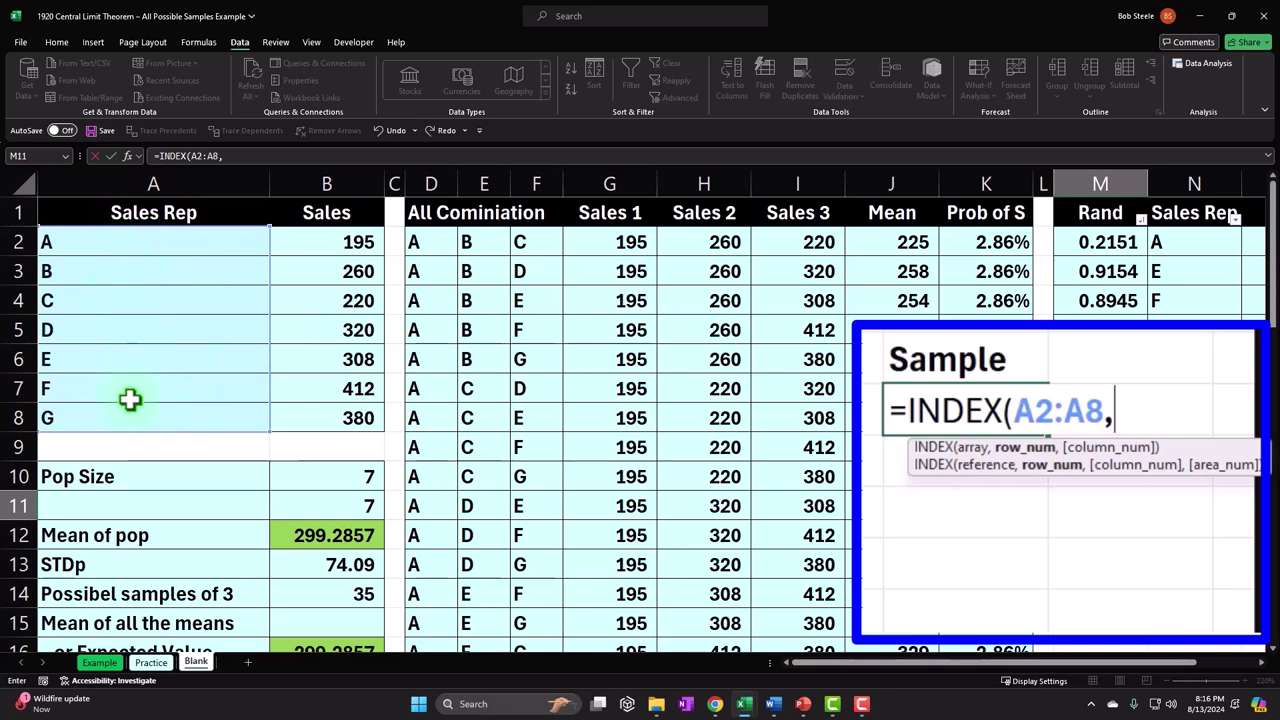
{"action": "type", "text": "d"}
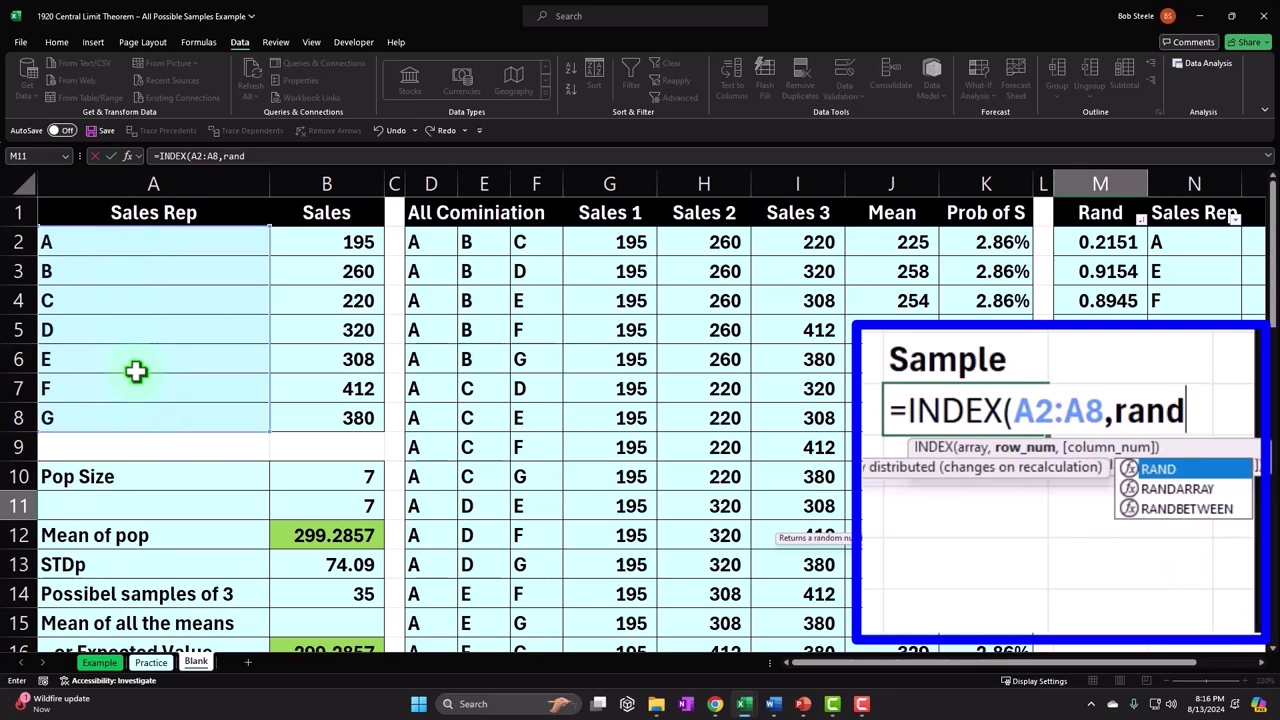
{"action": "left_click", "coordinate": [1190, 510]}
{"action": "double_click", "coordinate": [1188, 510]}
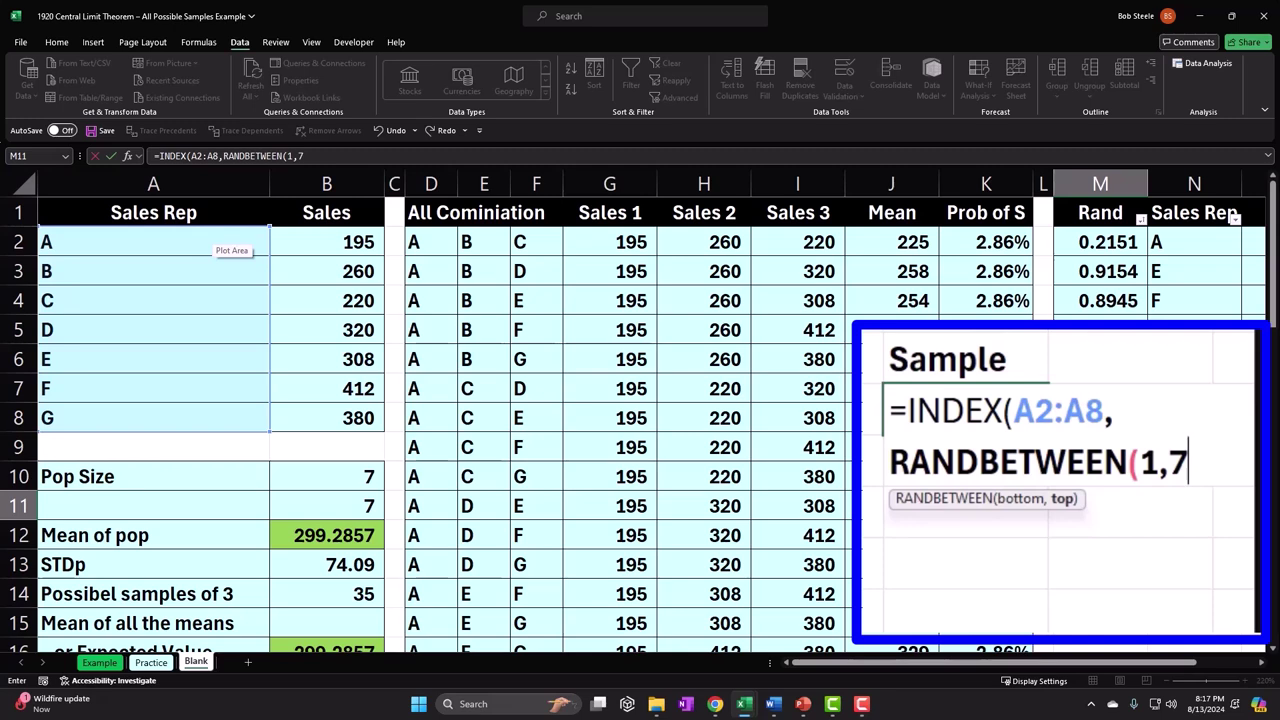
{"action": "type", "text": ")"}
{"action": "key", "text": "Return"}
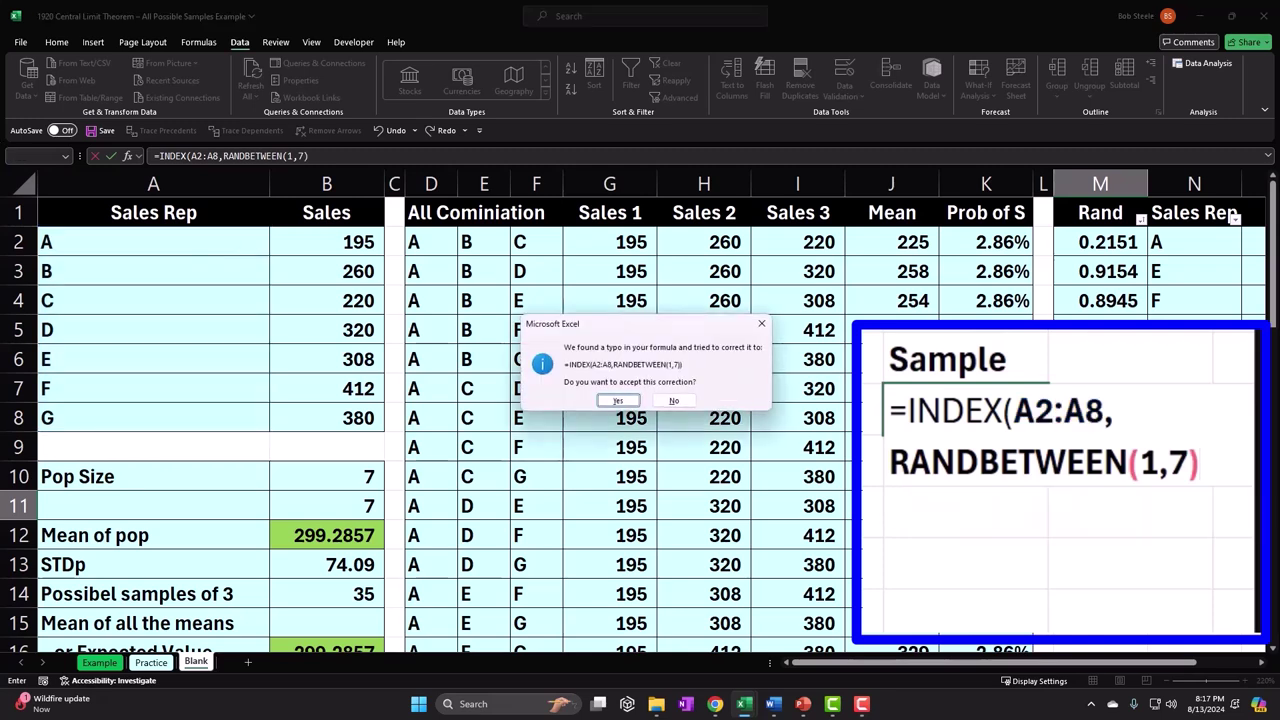
{"action": "key", "text": "Return"}
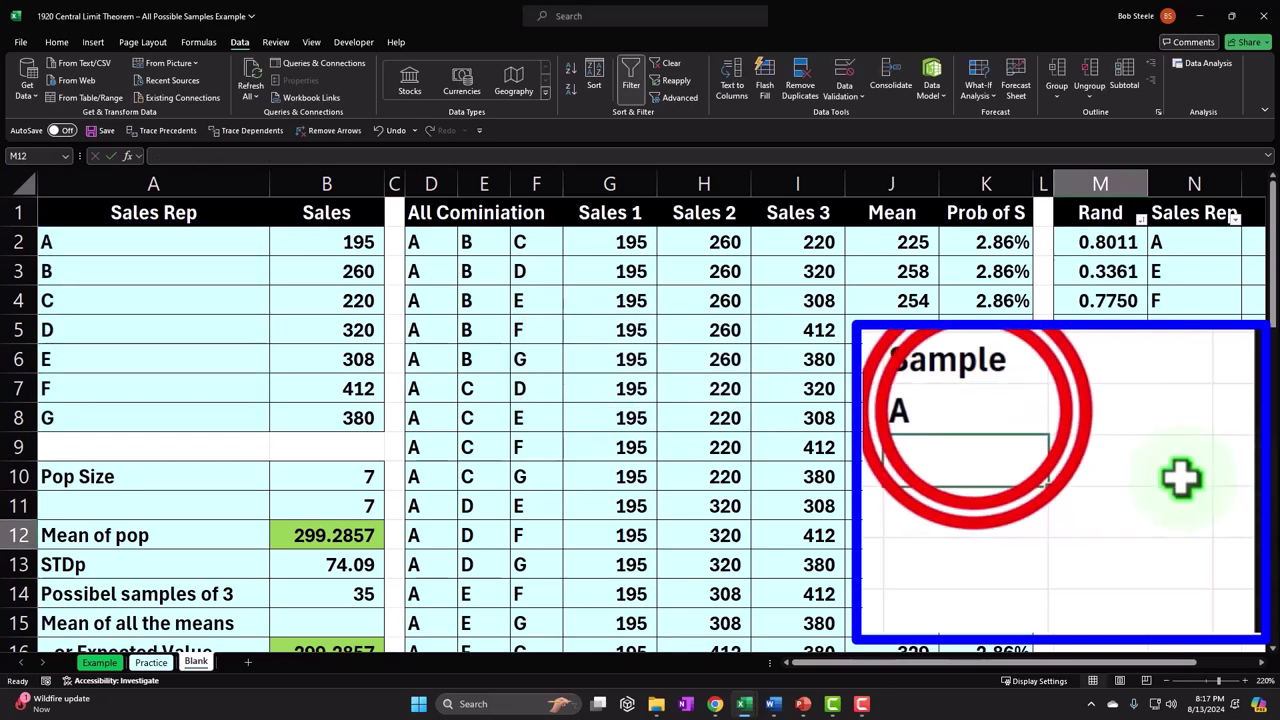
- Make the M11 formula's rep range absolute as $A$2:$A$8
{"action": "double_click", "coordinate": [974, 412]}
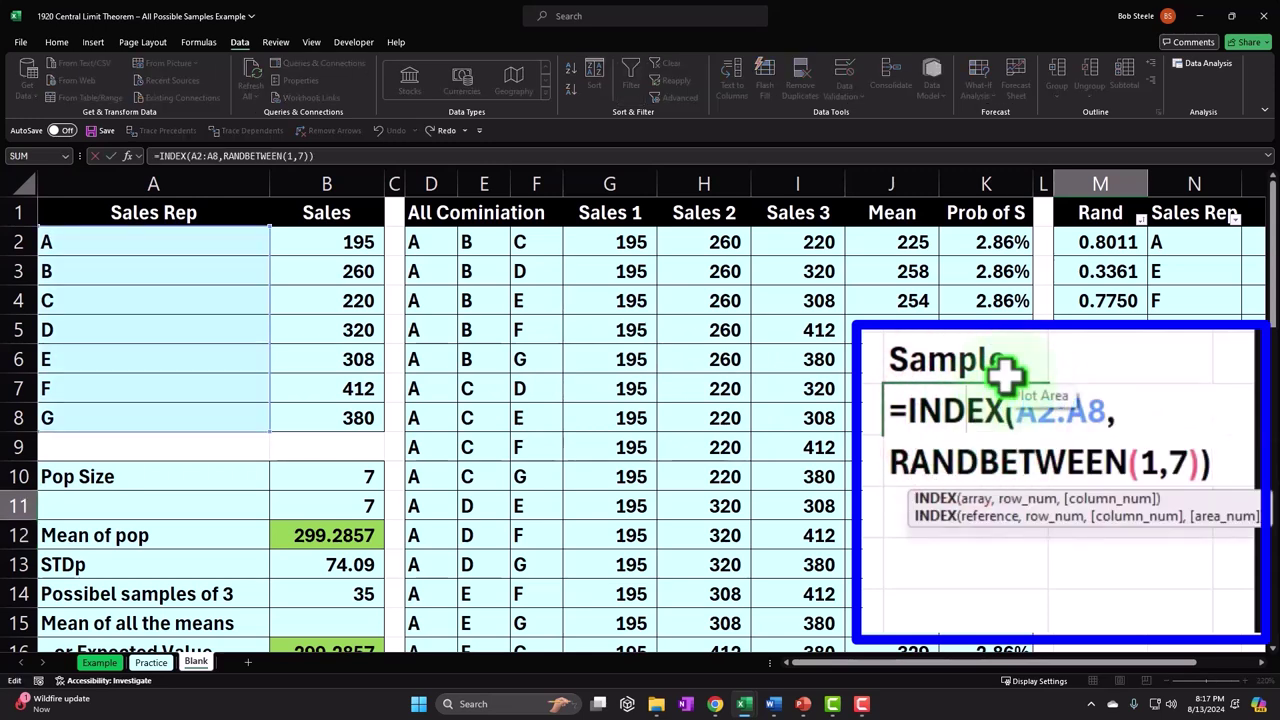
{"action": "left_click", "coordinate": [1036, 412]}
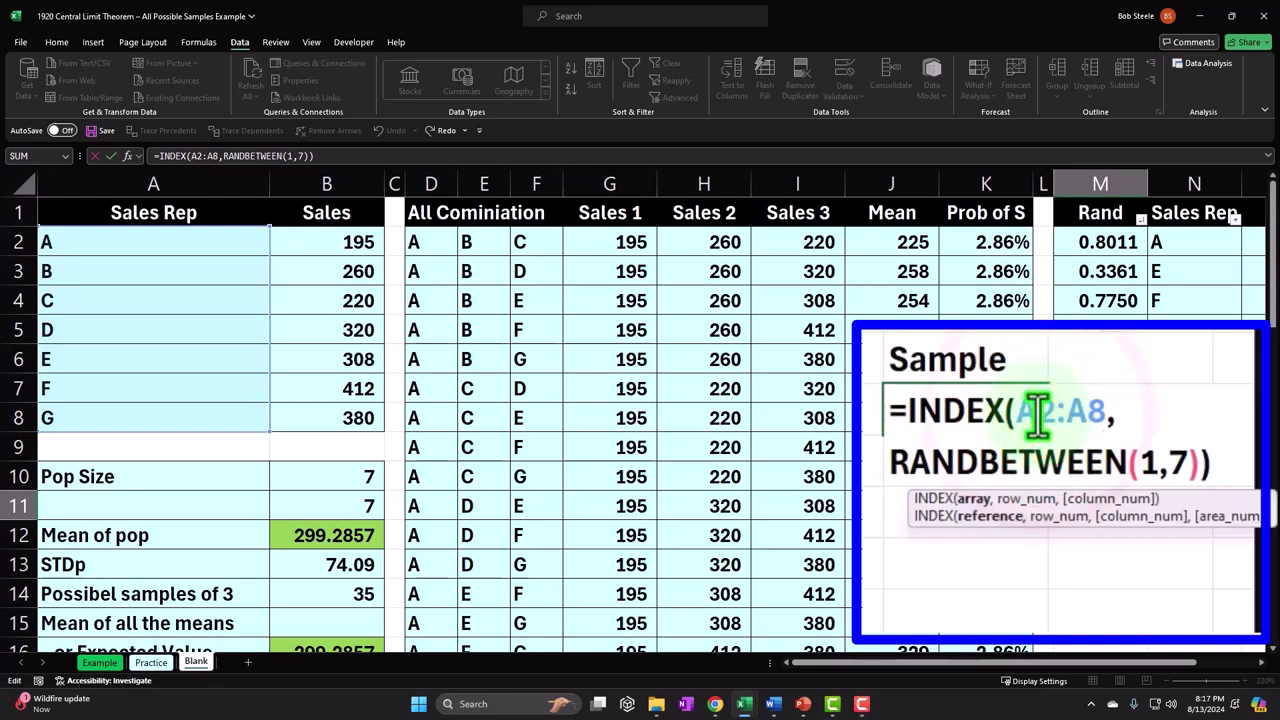
{"action": "key", "text": "F4"}
{"action": "left_click", "coordinate": [1130, 411]}
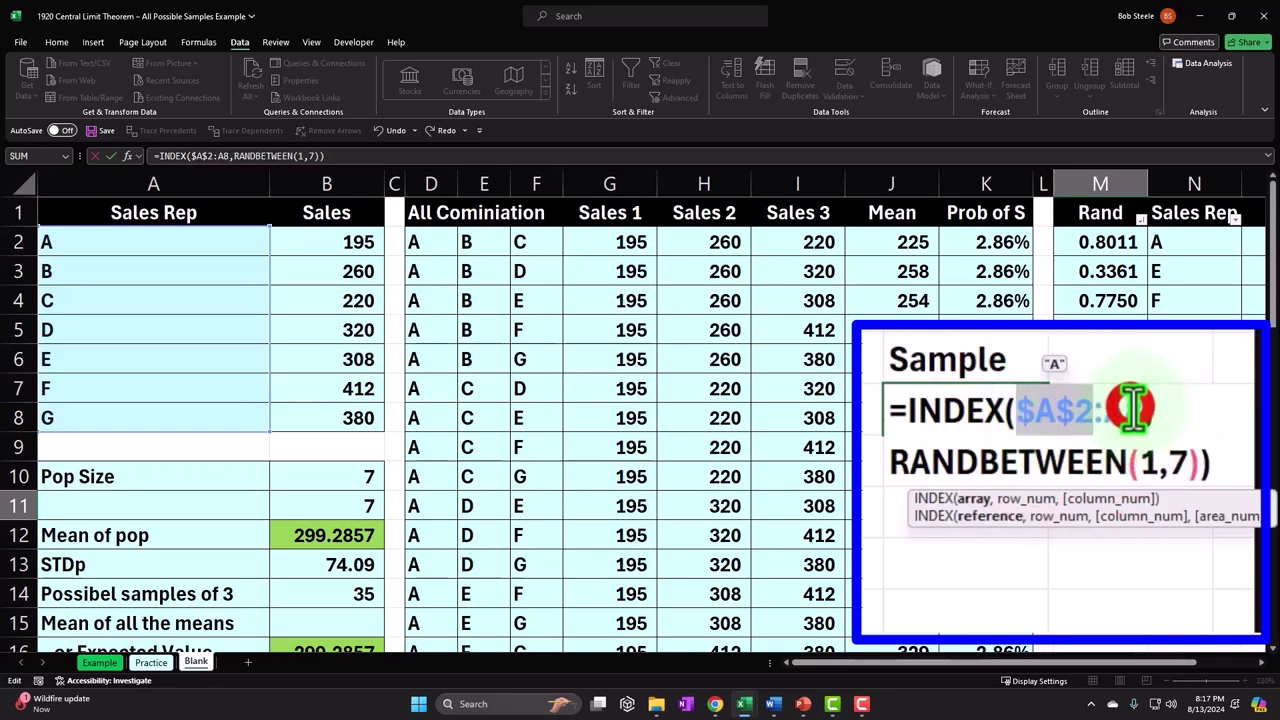
{"action": "key", "text": "F4"}
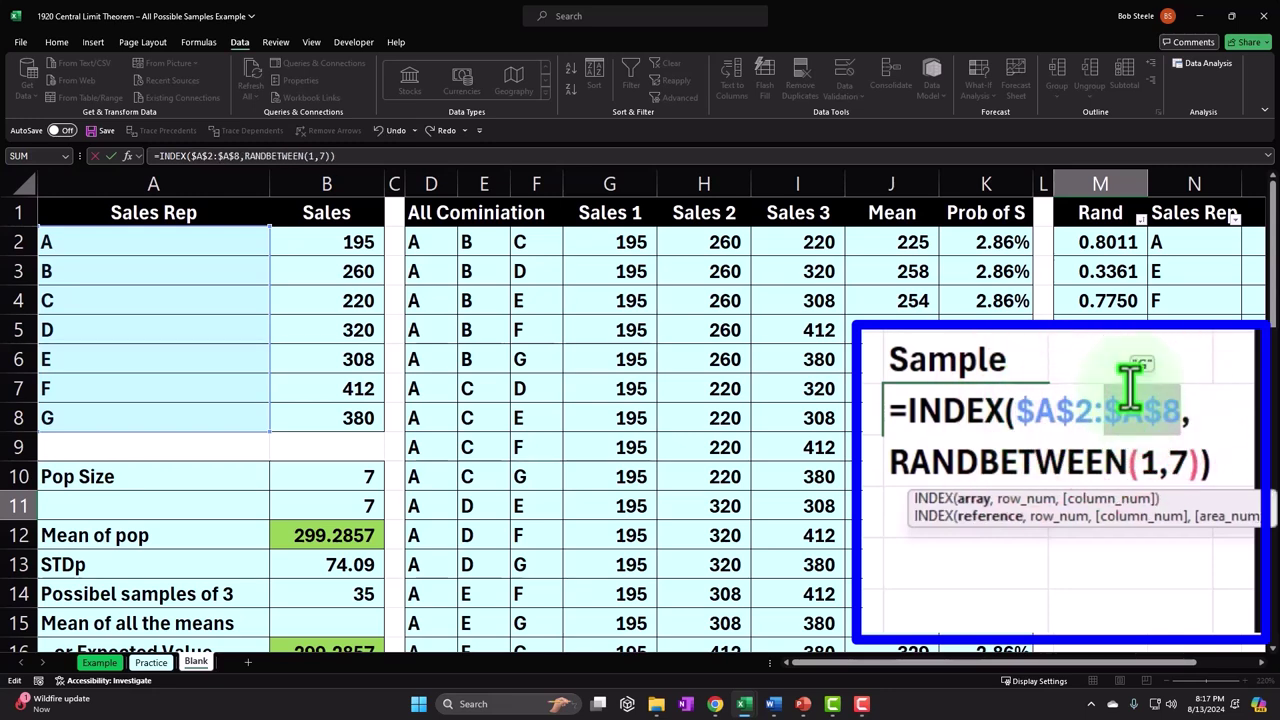
{"action": "key", "text": "Return"}
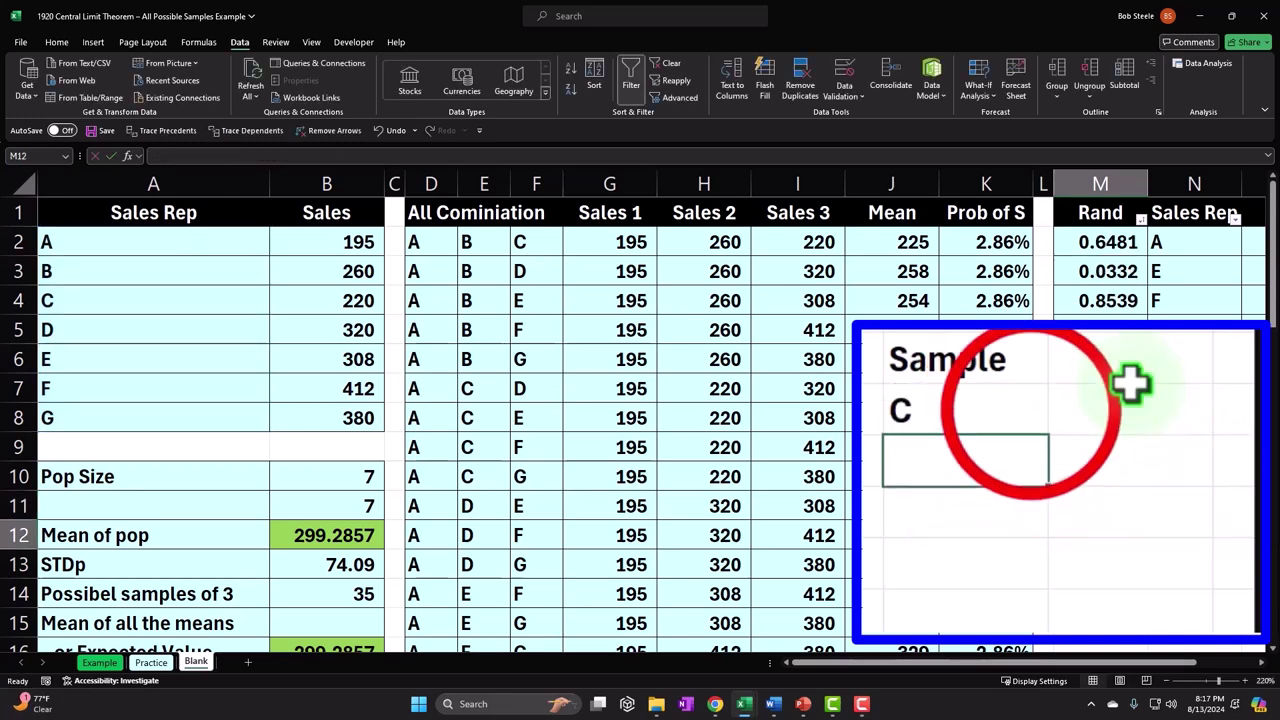
- Fill the random pick down to M13, drawing reps D, B and E
{"action": "left_click", "coordinate": [1040, 425]}
{"action": "left_click_drag", "start_coordinate": [1050, 435], "coordinate": [1054, 523]}
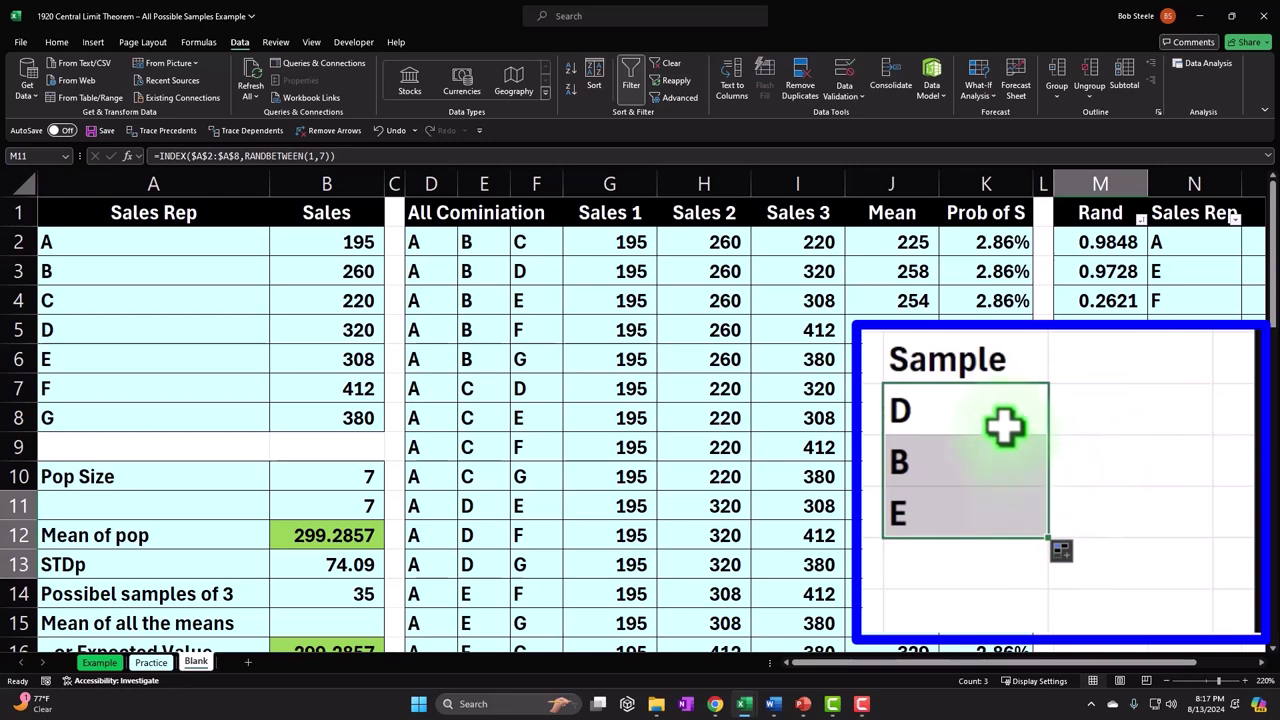
{"action": "left_click_drag", "start_coordinate": [339, 249], "coordinate": [342, 414]}
{"action": "left_click", "coordinate": [1097, 414]}
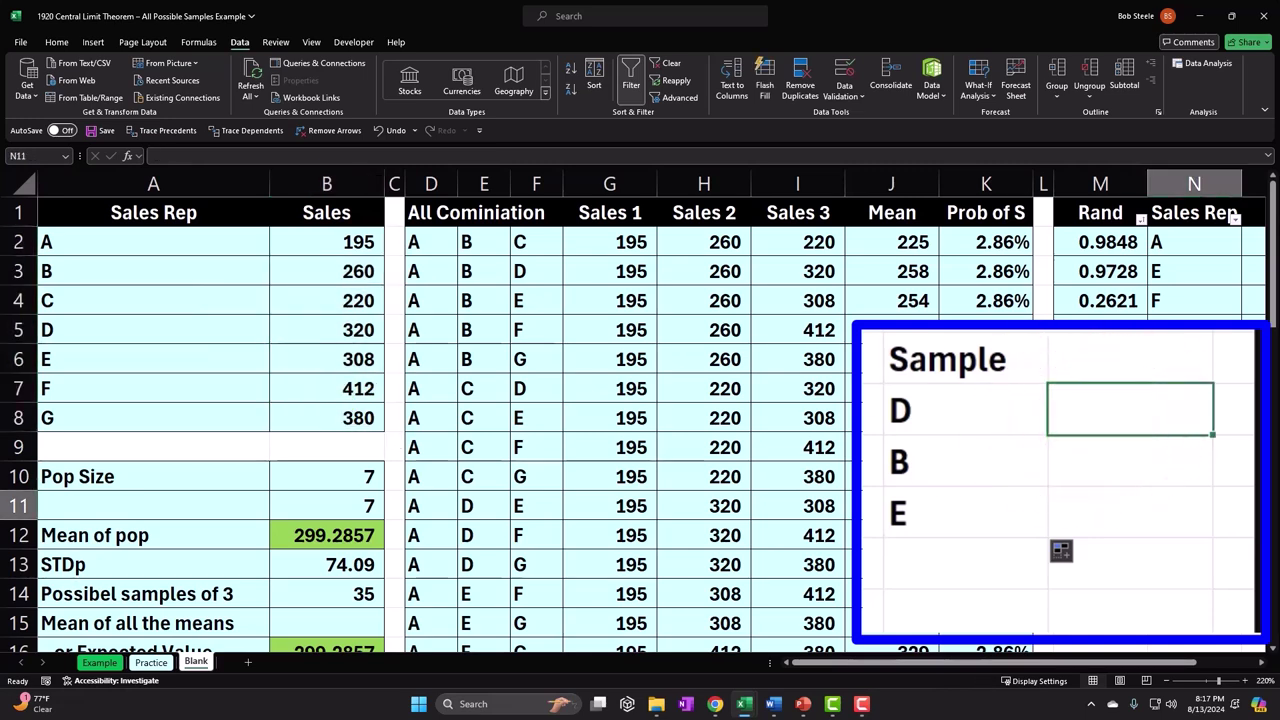
- Enter =XLOOKUP(M11,A2:A8,B2:B8) in N11 to return the sampled rep's sales
{"action": "type", "text": "="}
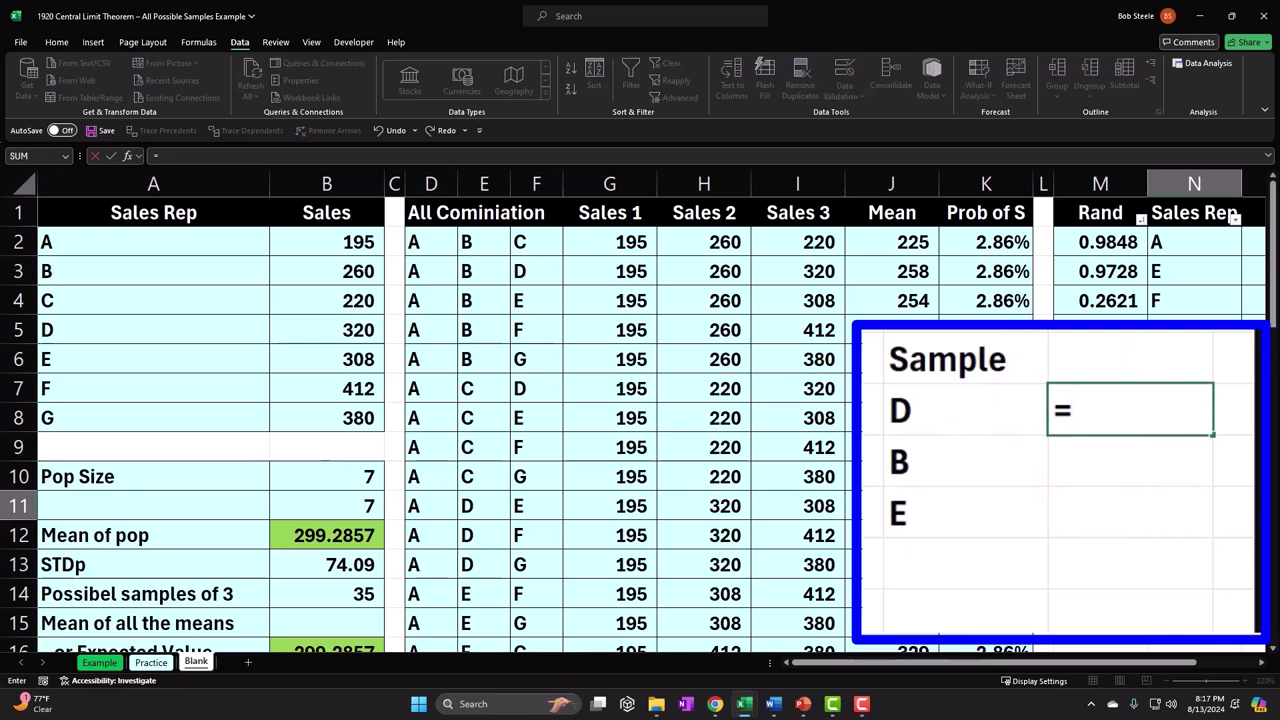
{"action": "type", "text": "xloo"}
{"action": "key", "text": "Tab"}
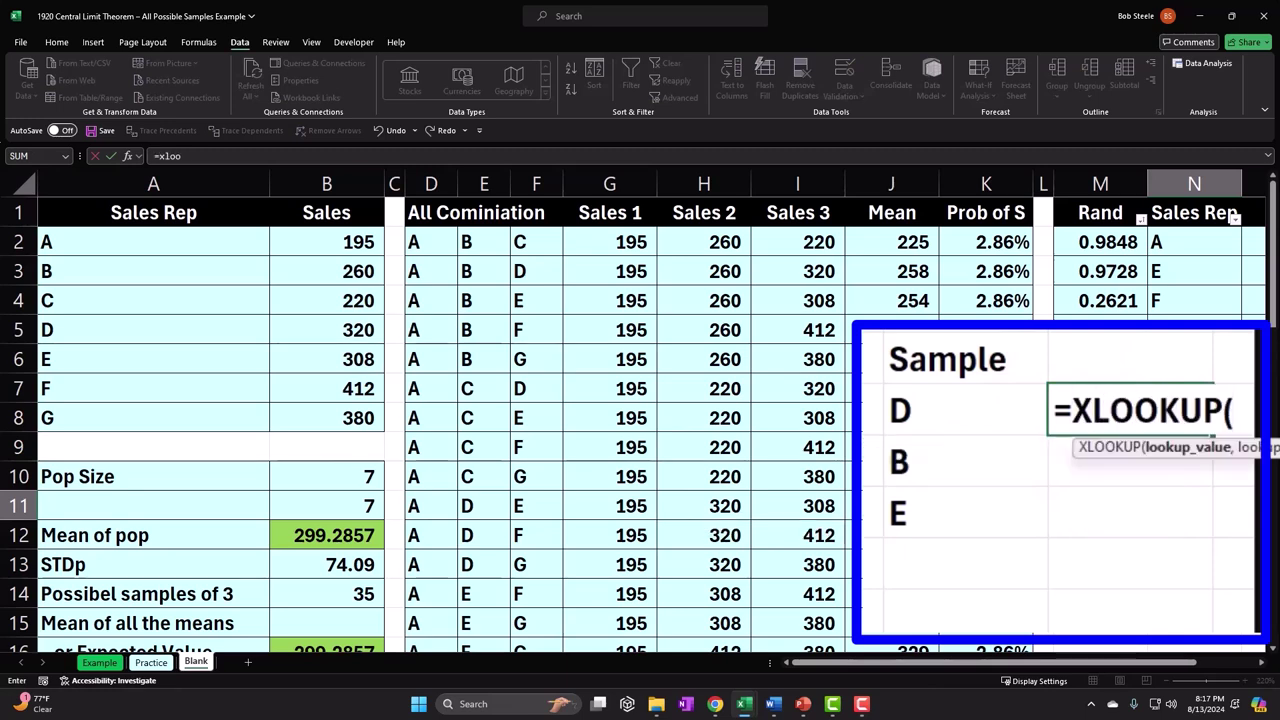
{"action": "left_click", "coordinate": [963, 410]}
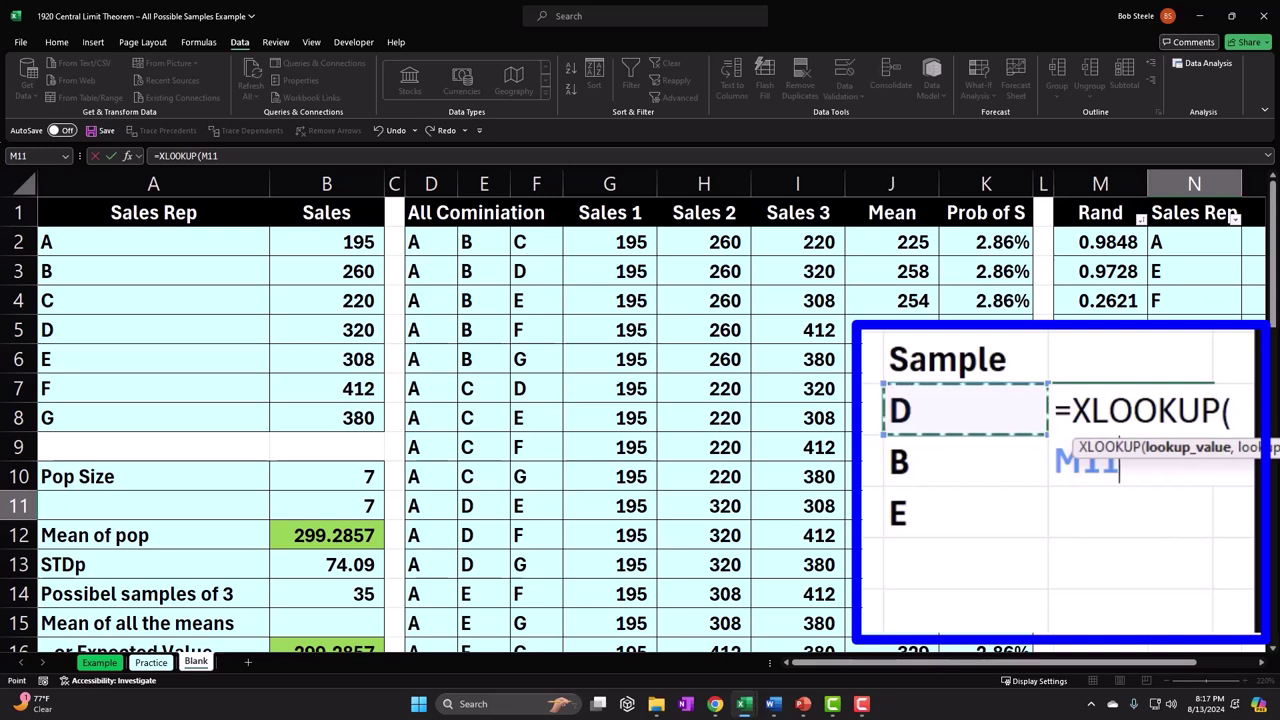
{"action": "type", "text": ","}
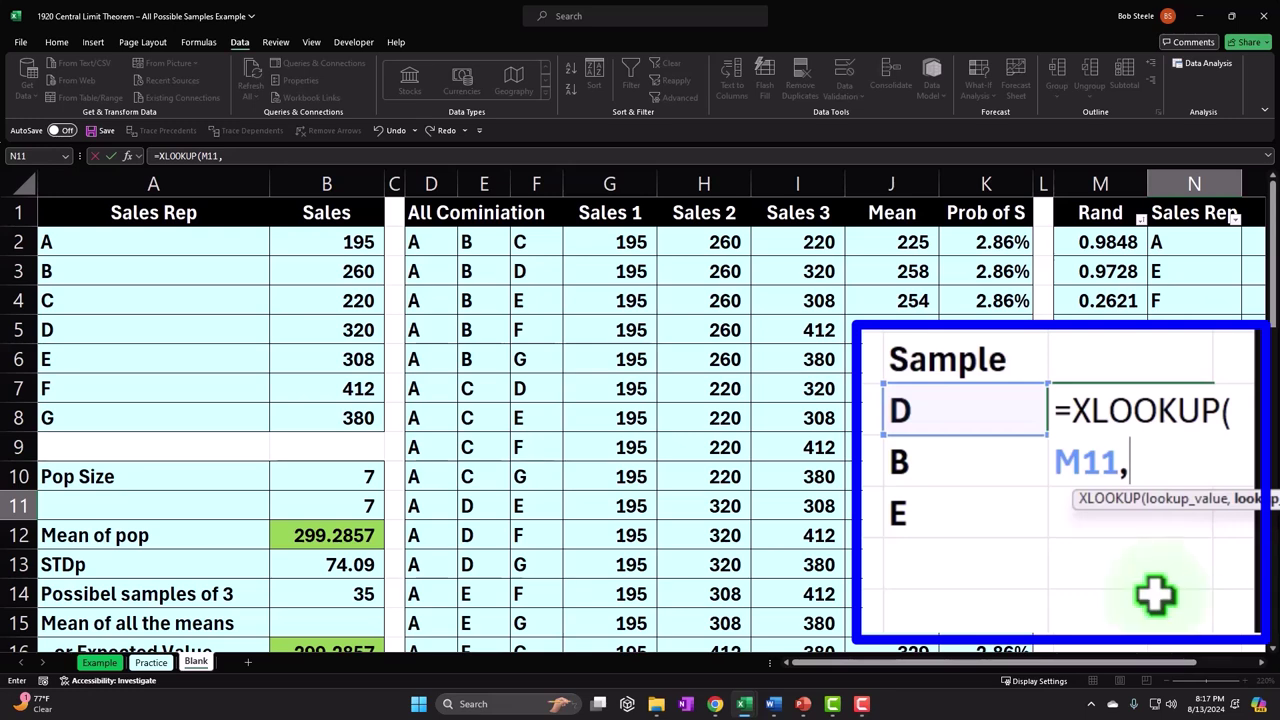
{"action": "left_click_drag", "start_coordinate": [1141, 510], "coordinate": [660, 514]}
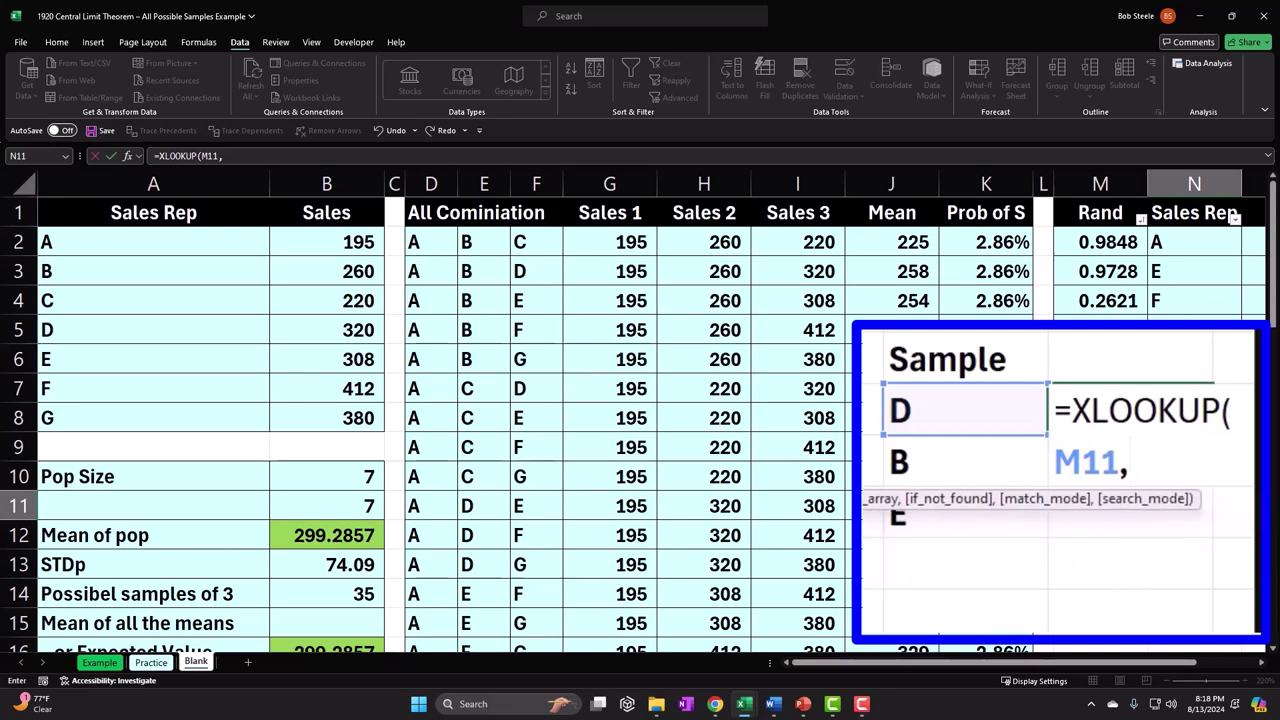
{"action": "left_click_drag", "start_coordinate": [109, 243], "coordinate": [101, 407]}
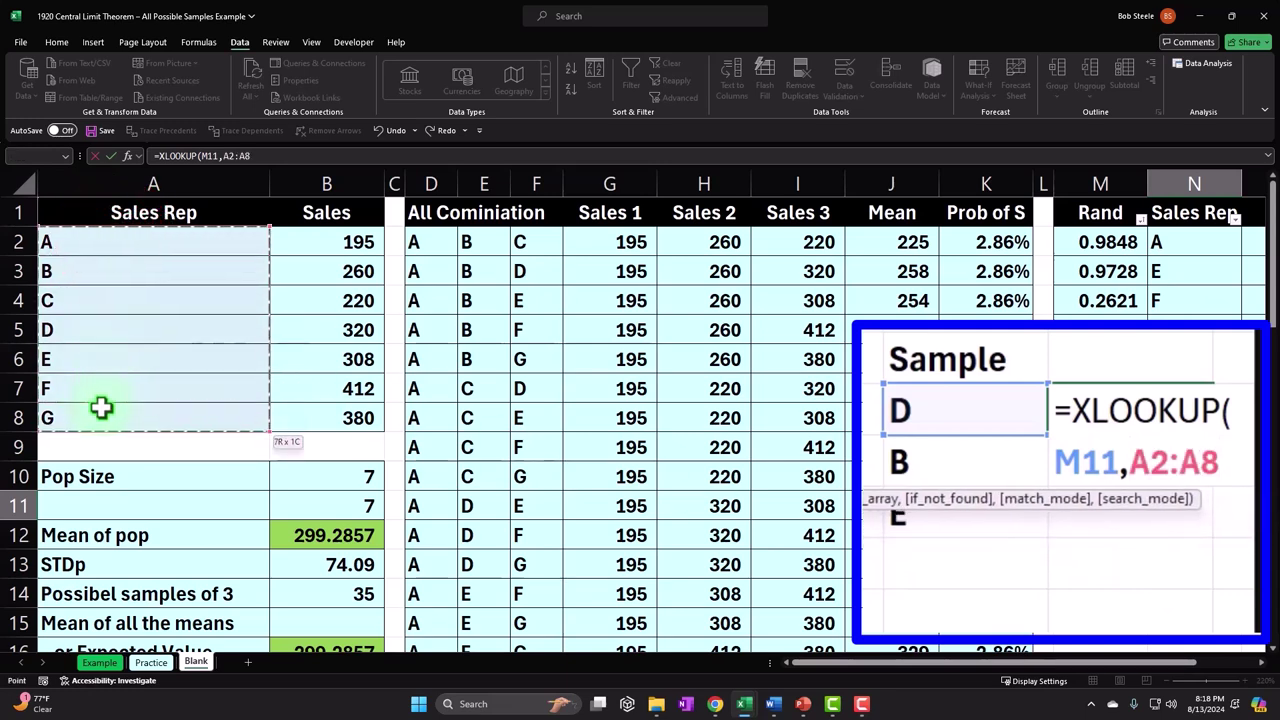
{"action": "type", "text": ","}
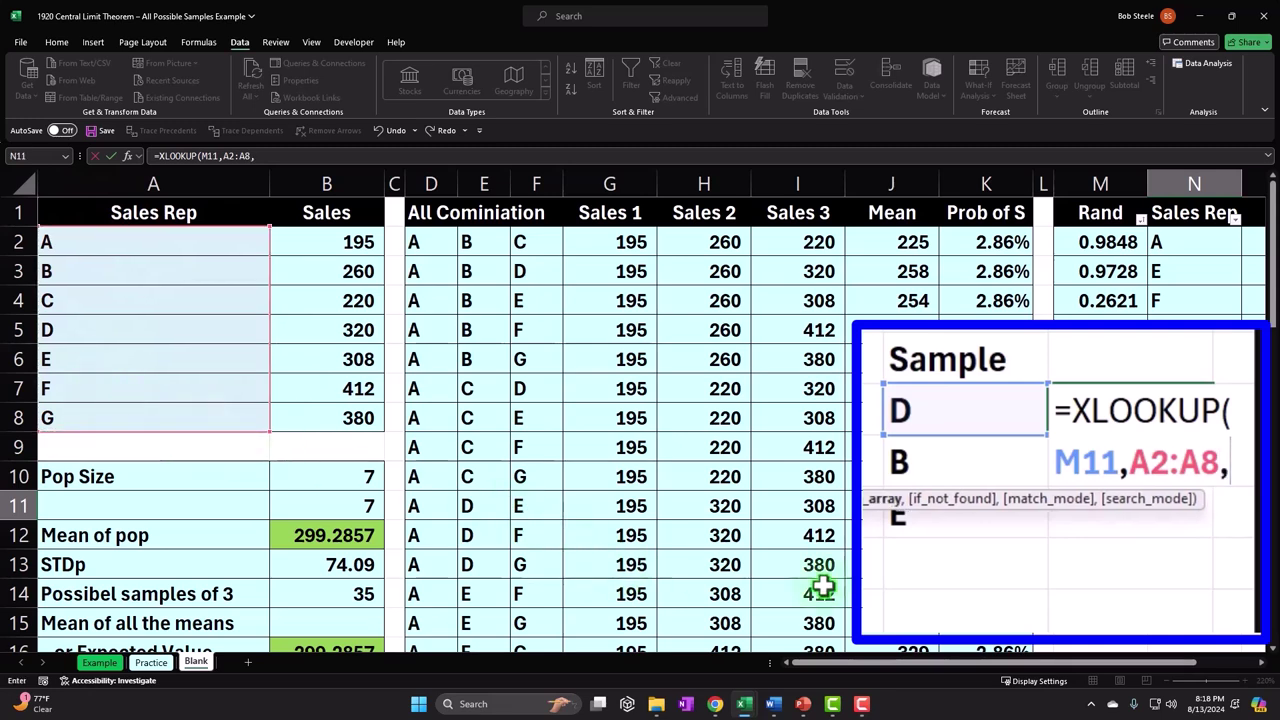
{"action": "left_click_drag", "start_coordinate": [351, 247], "coordinate": [330, 418]}
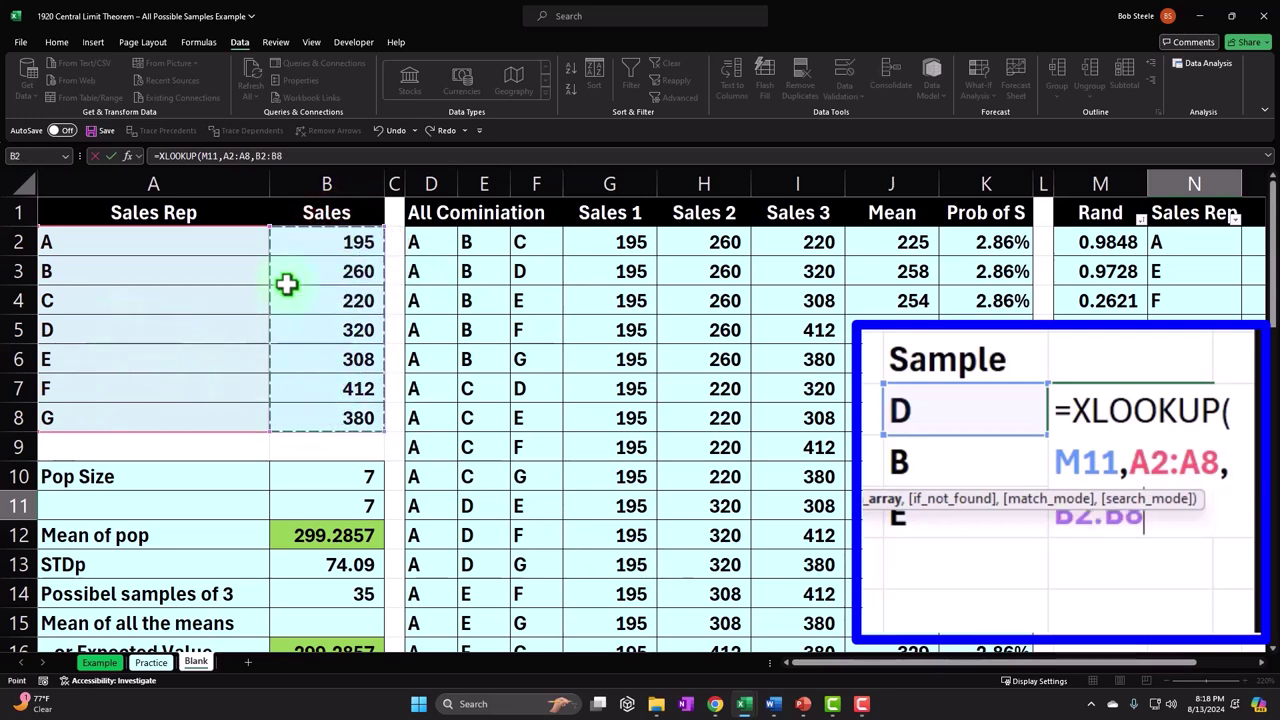
{"action": "key", "text": "Return"}
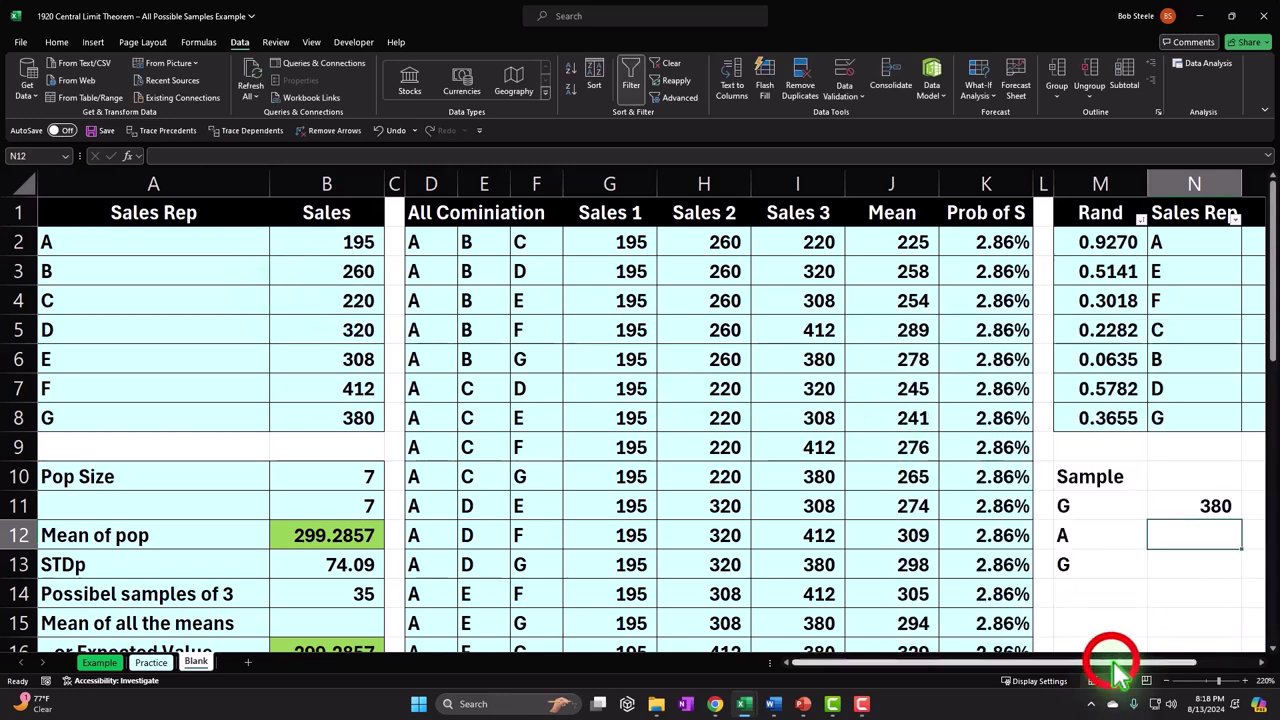
- Lock the XLOOKUP ranges as $A$2:$A$8 and $B$2:$B$8 with F4
{"action": "left_click_drag", "start_coordinate": [1113, 662], "coordinate": [1150, 662]}
{"action": "left_click", "coordinate": [1030, 506]}
{"action": "double_click", "coordinate": [1030, 506]}
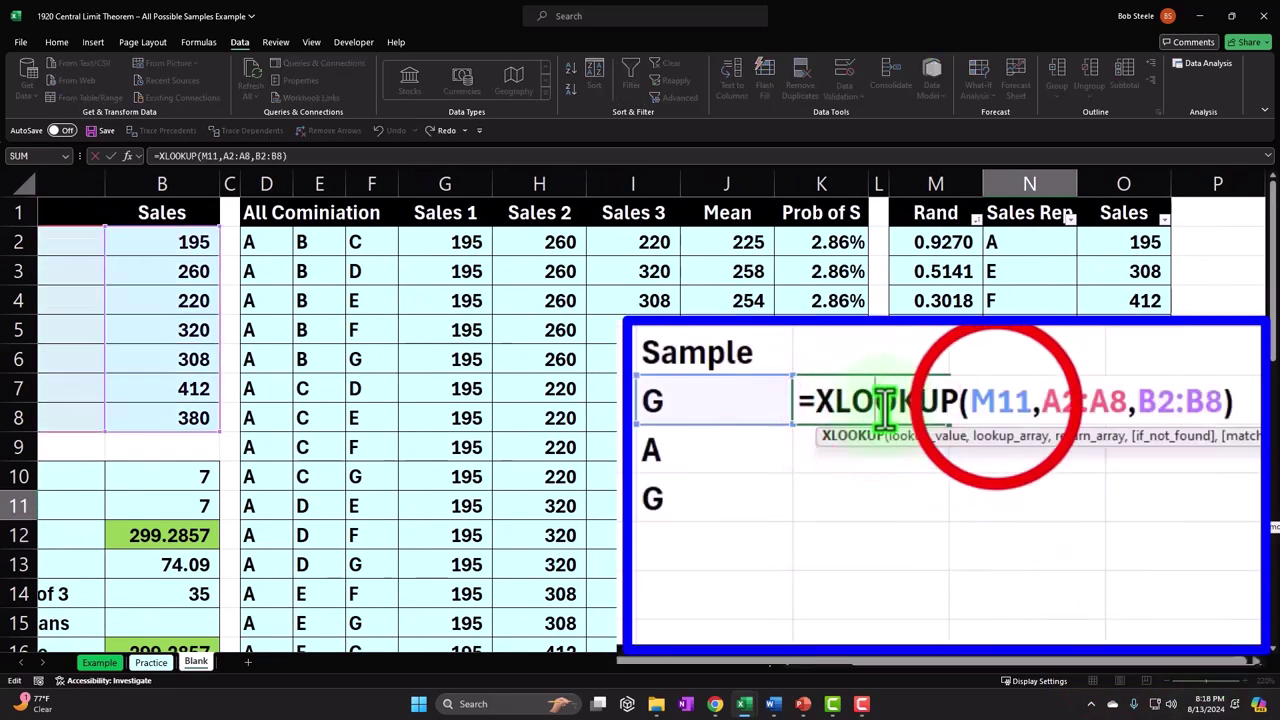
{"action": "left_click", "coordinate": [997, 401]}
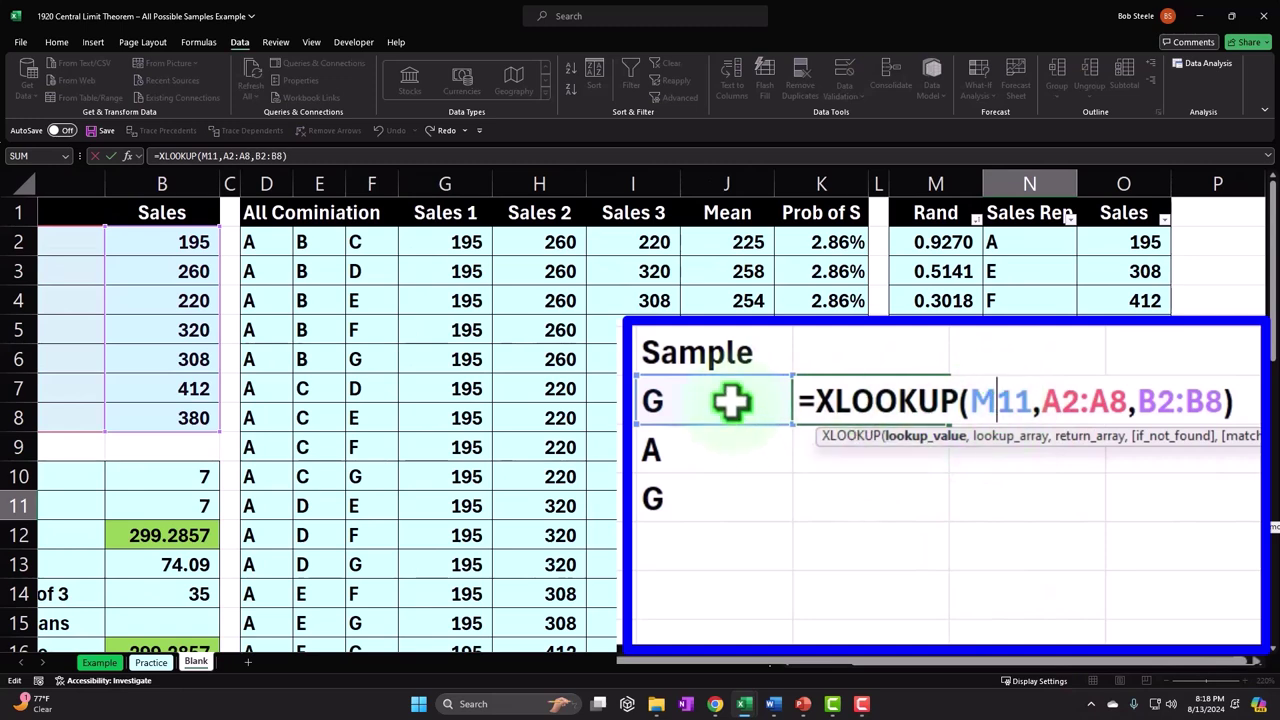
{"action": "left_click", "coordinate": [1068, 401]}
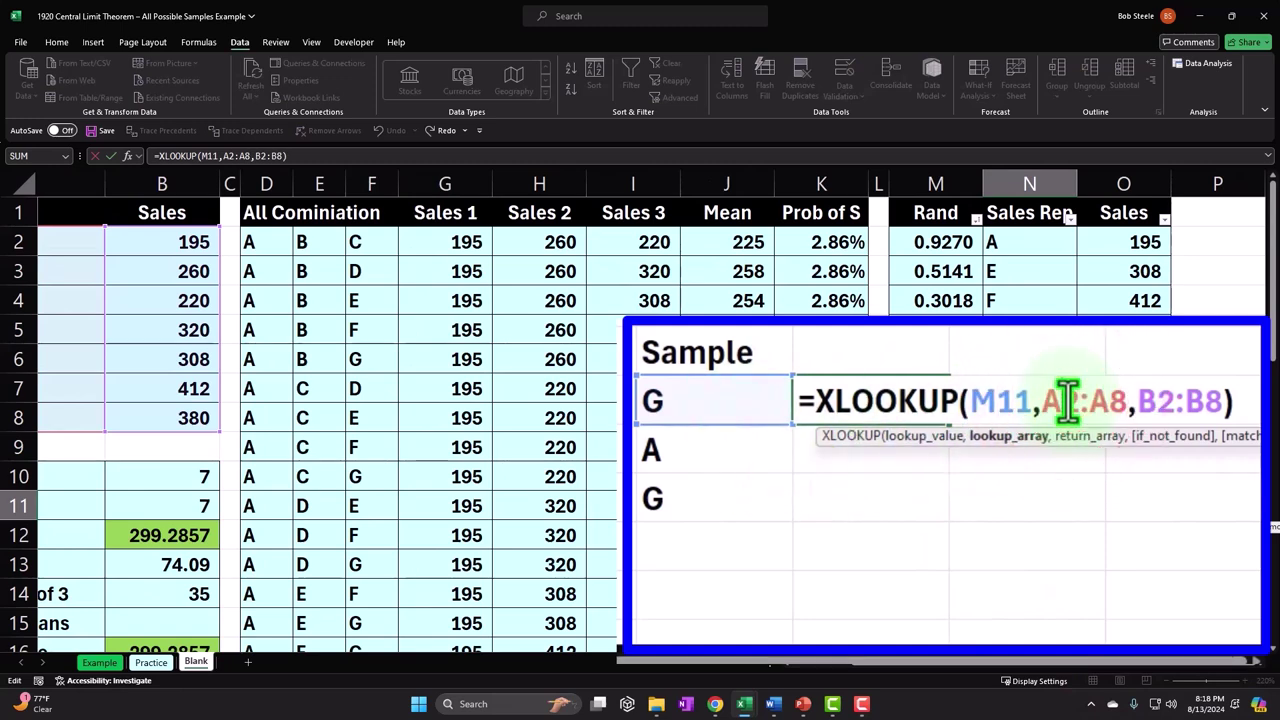
{"action": "key", "text": "F4"}
{"action": "left_click", "coordinate": [1137, 395]}
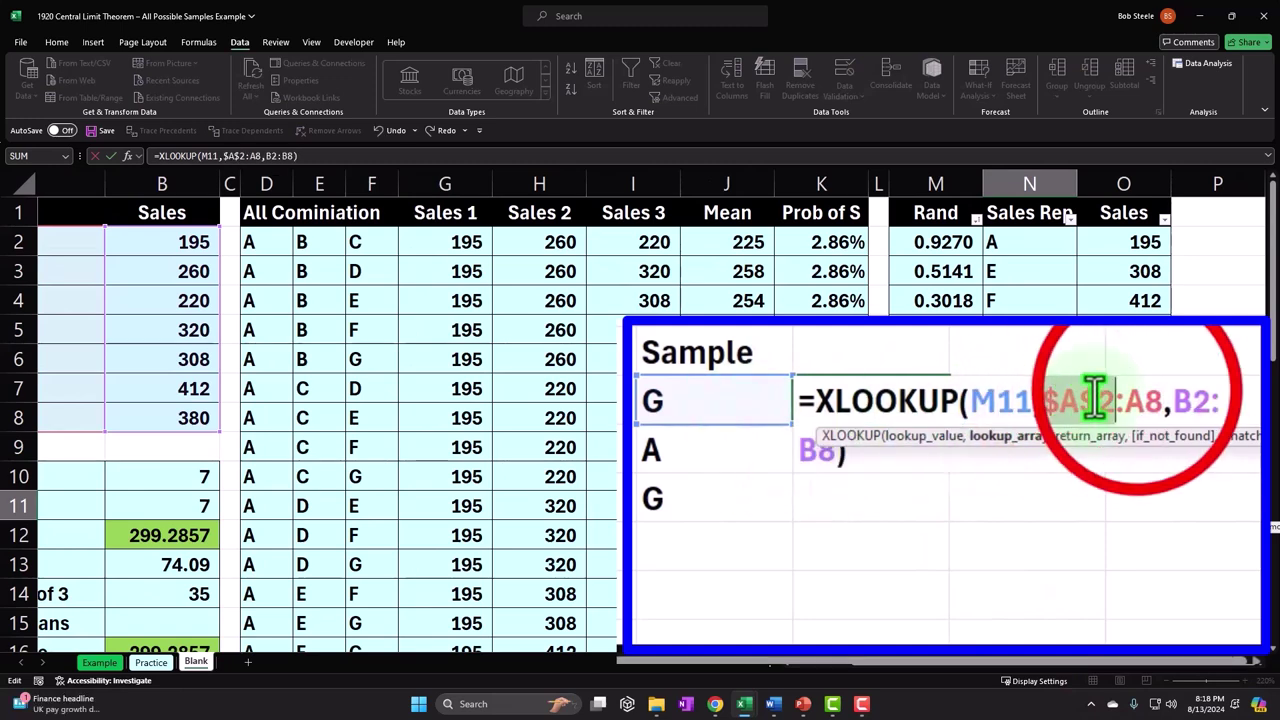
{"action": "key", "text": "F4"}
{"action": "left_click", "coordinate": [1229, 400]}
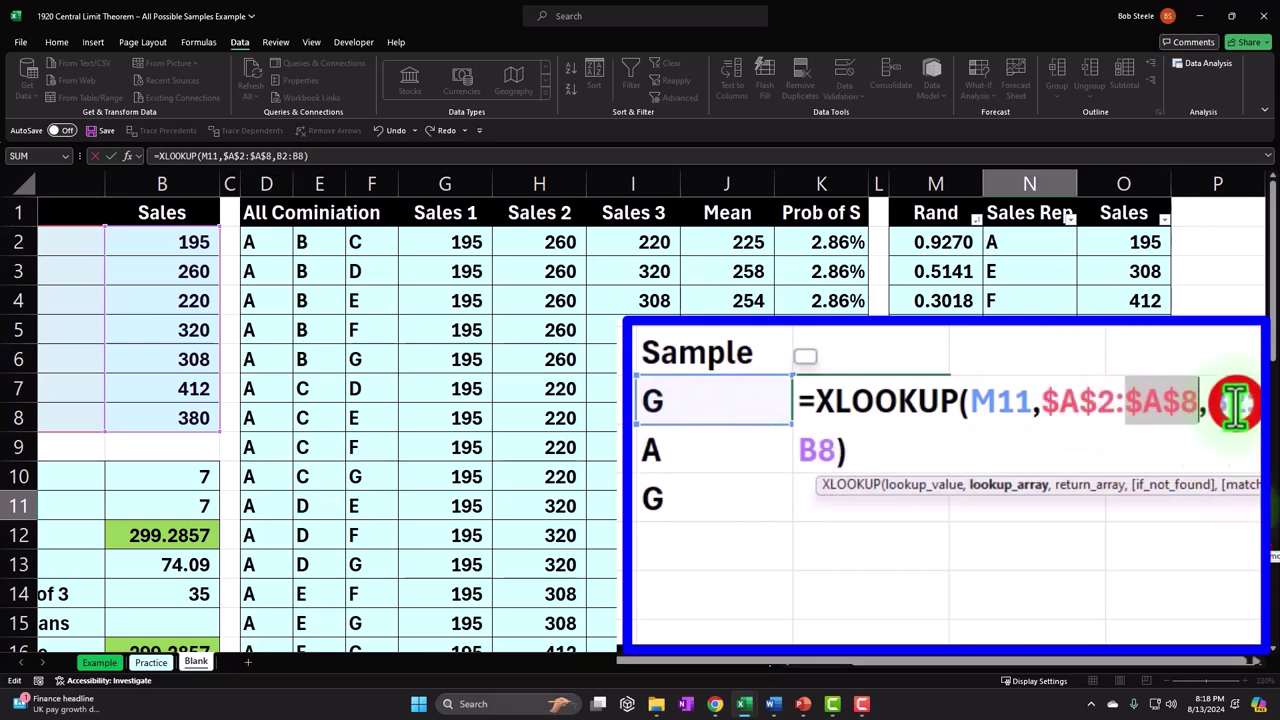
{"action": "key", "text": "F4"}
{"action": "left_click", "coordinate": [875, 450]}
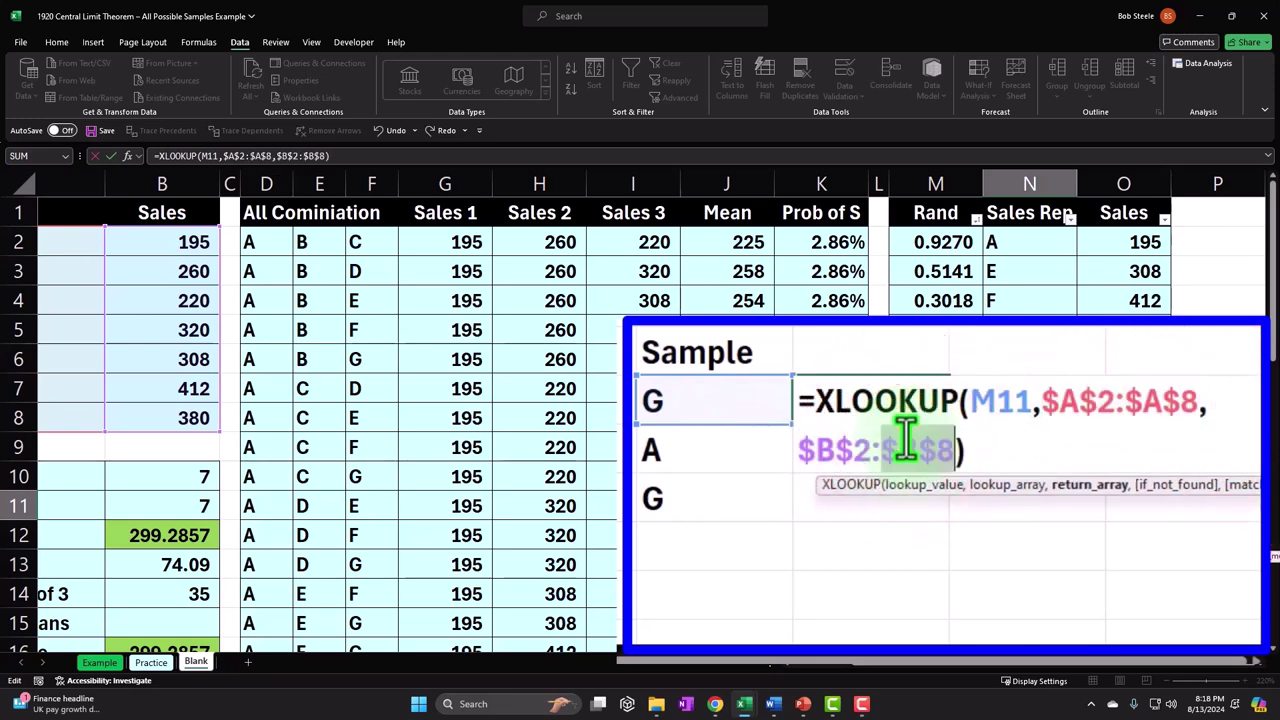
{"action": "key", "text": "Return"}
- Fill the XLOOKUP down to N13 and check the N11 and N12 formulas
{"action": "left_click", "coordinate": [849, 400]}
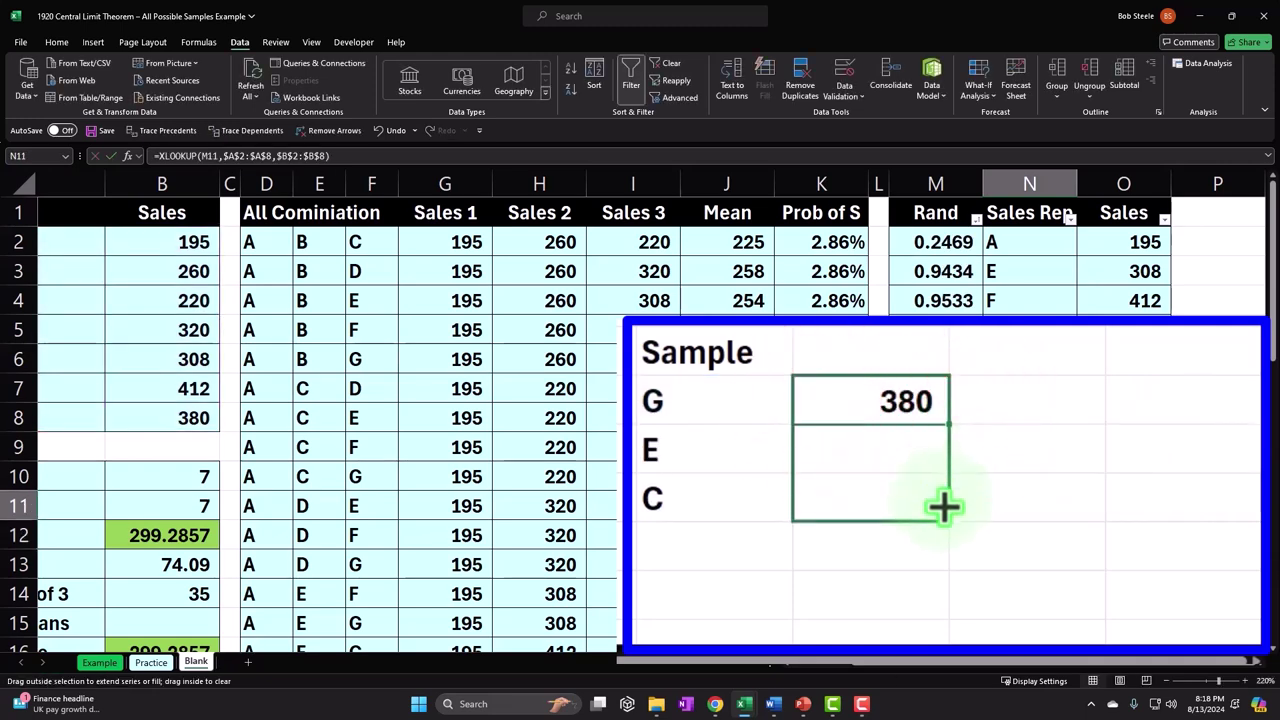
{"action": "left_click_drag", "start_coordinate": [945, 507], "coordinate": [945, 507]}
{"action": "left_click", "coordinate": [908, 403]}
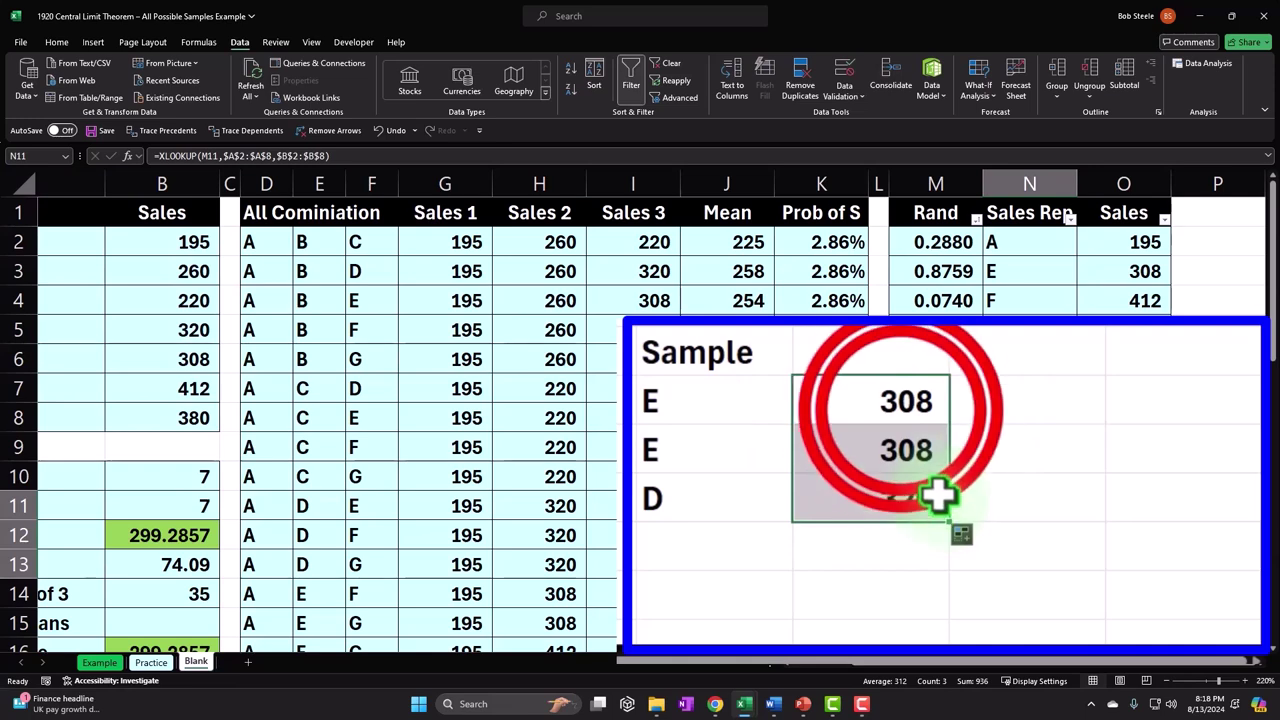
{"action": "double_click", "coordinate": [914, 400]}
{"action": "left_click", "coordinate": [878, 457]}
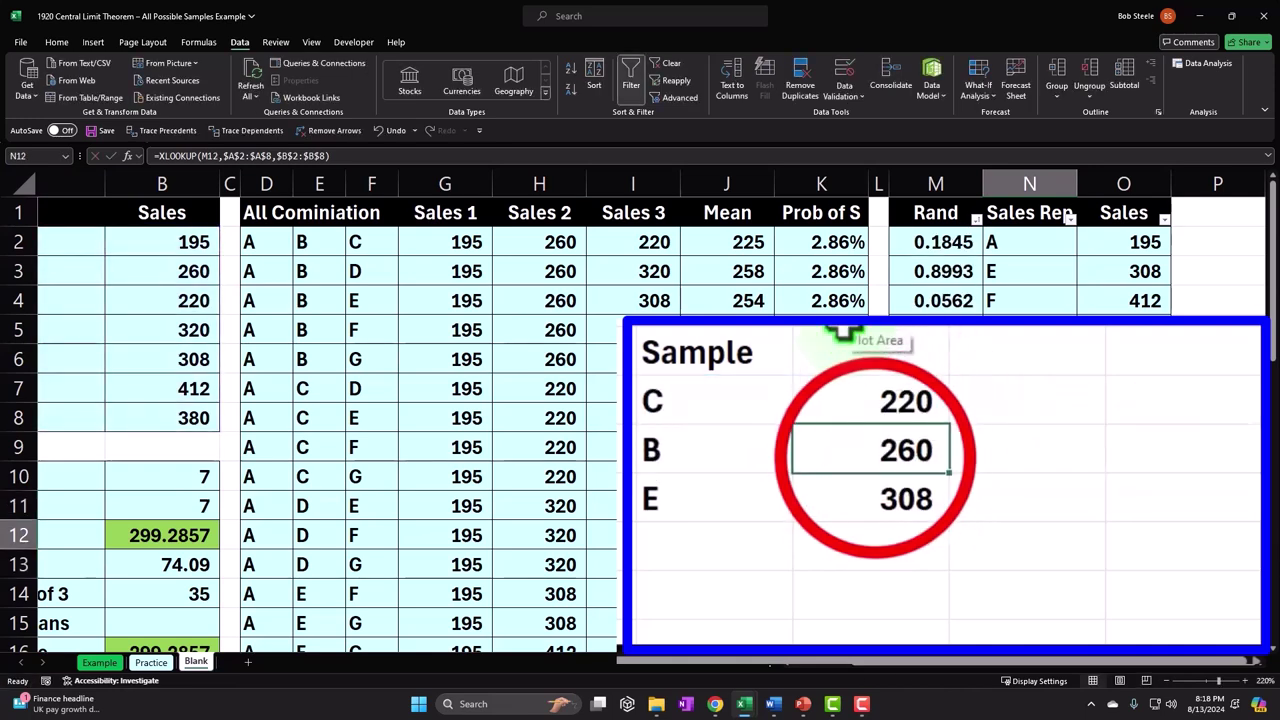
{"action": "double_click", "coordinate": [875, 457]}
{"action": "key", "text": "Return"}
- Re-commit N11 to redraw the sample, ending with sales 195, 320, 320
{"action": "left_click", "coordinate": [830, 395]}
{"action": "double_click", "coordinate": [825, 397]}
{"action": "key", "text": "Return"}
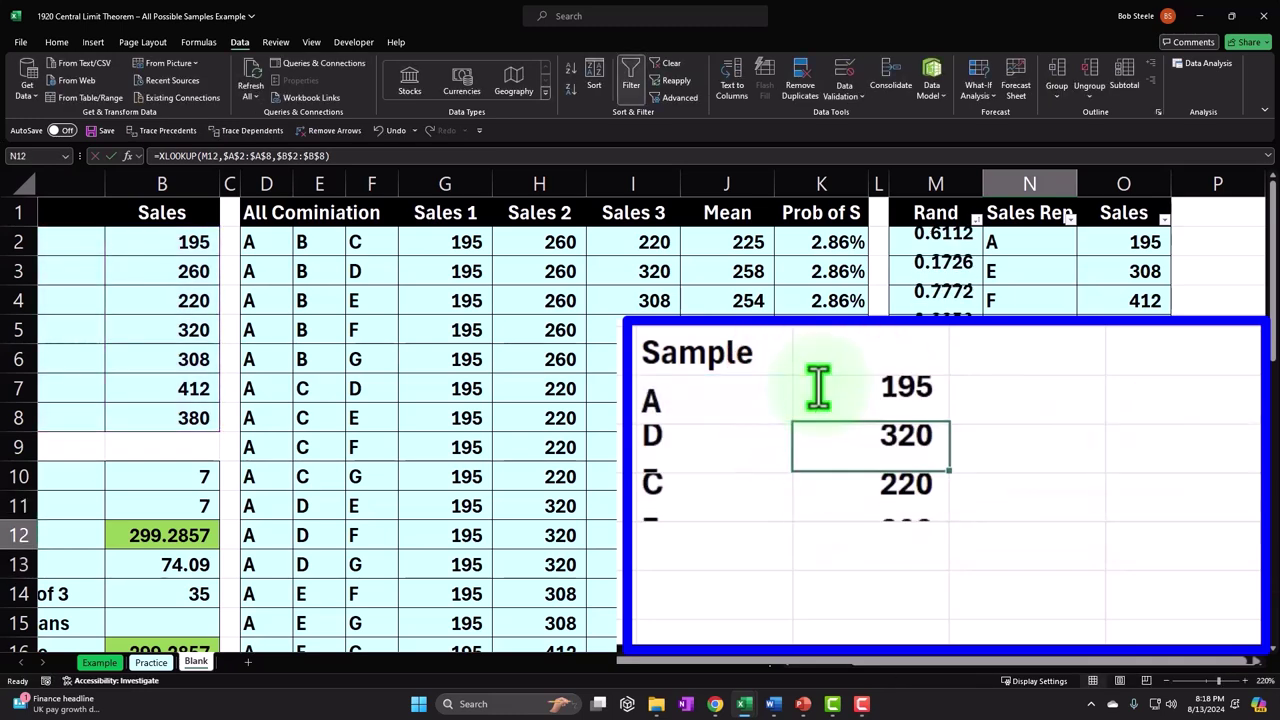
{"action": "double_click", "coordinate": [818, 388]}
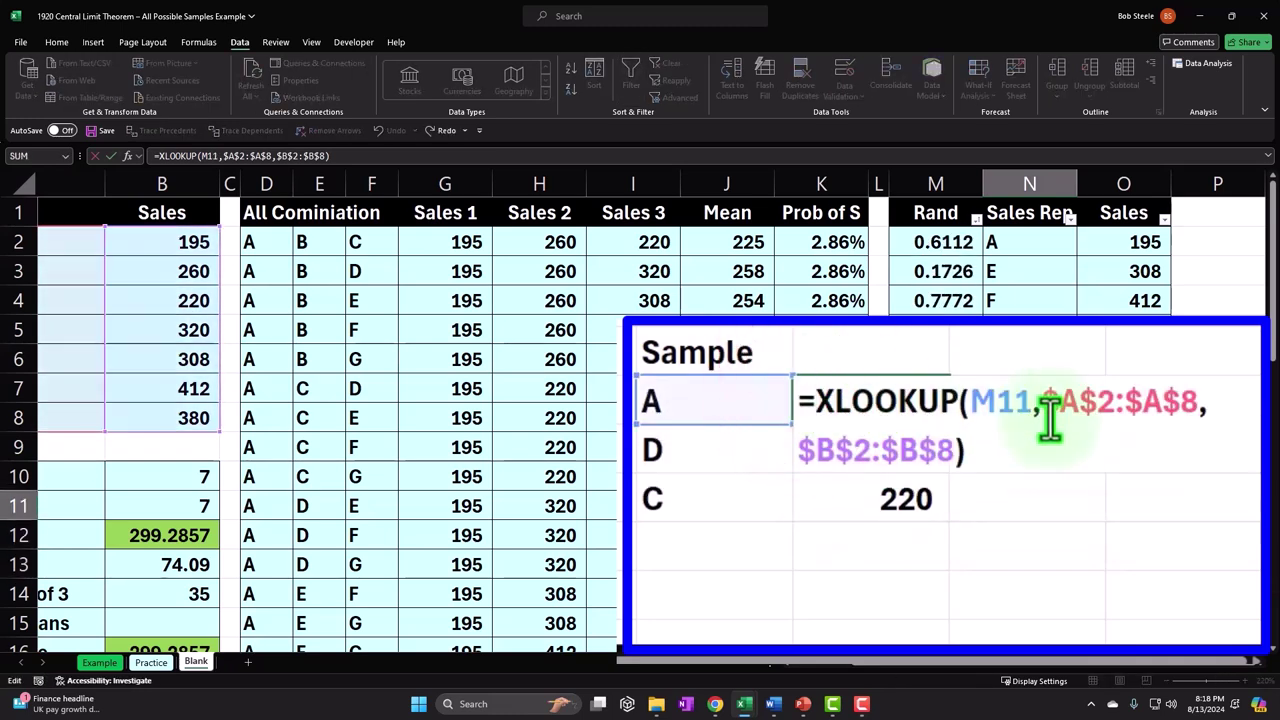
{"action": "key", "text": "Return"}
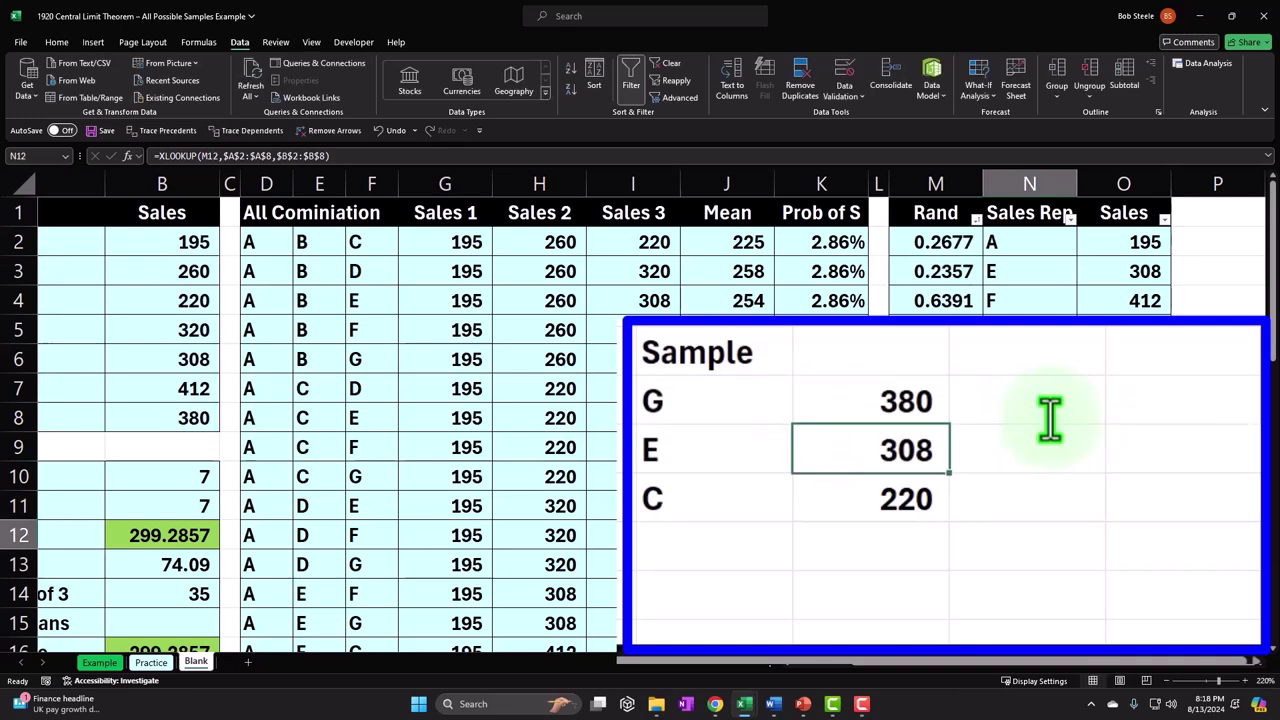
{"action": "double_click", "coordinate": [882, 500]}
{"action": "left_click", "coordinate": [920, 477]}
{"action": "left_click_drag", "start_coordinate": [905, 477], "coordinate": [987, 487]}
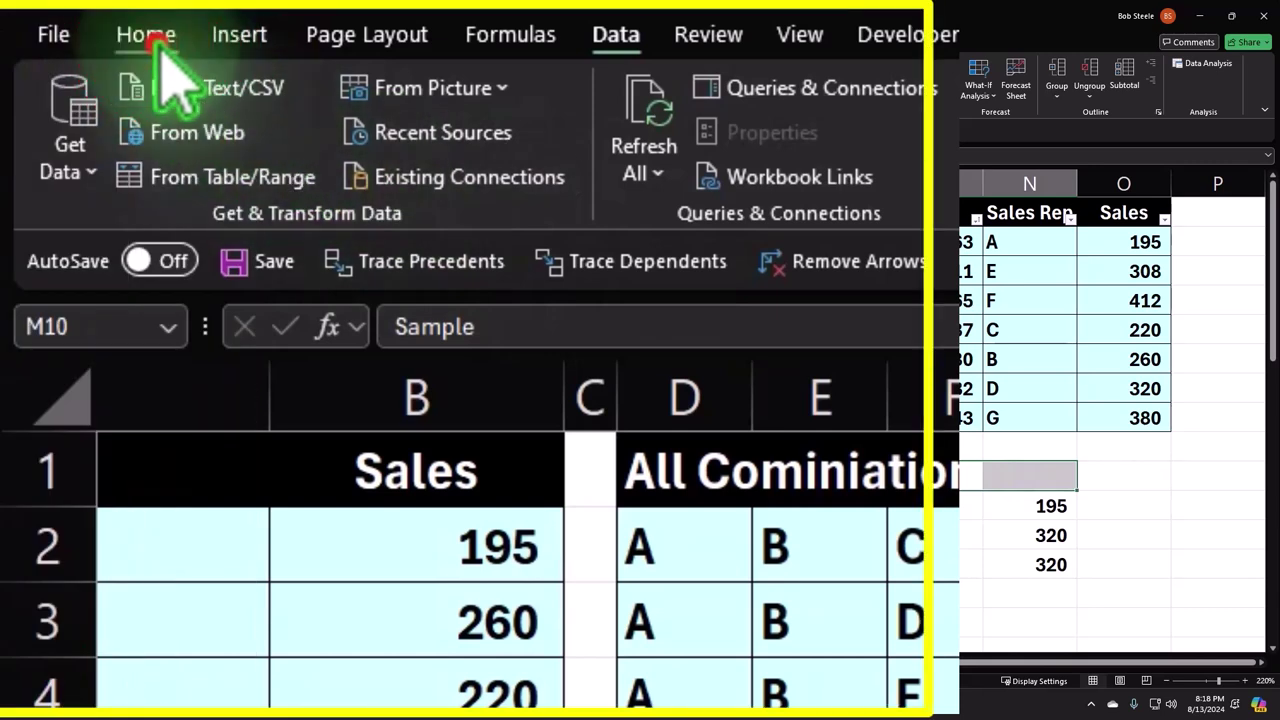
- Give the Sample header M10:N10 a black fill with white text, and fill M11:N13 light blue
{"action": "left_click", "coordinate": [56, 42]}
{"action": "left_click", "coordinate": [618, 155]}
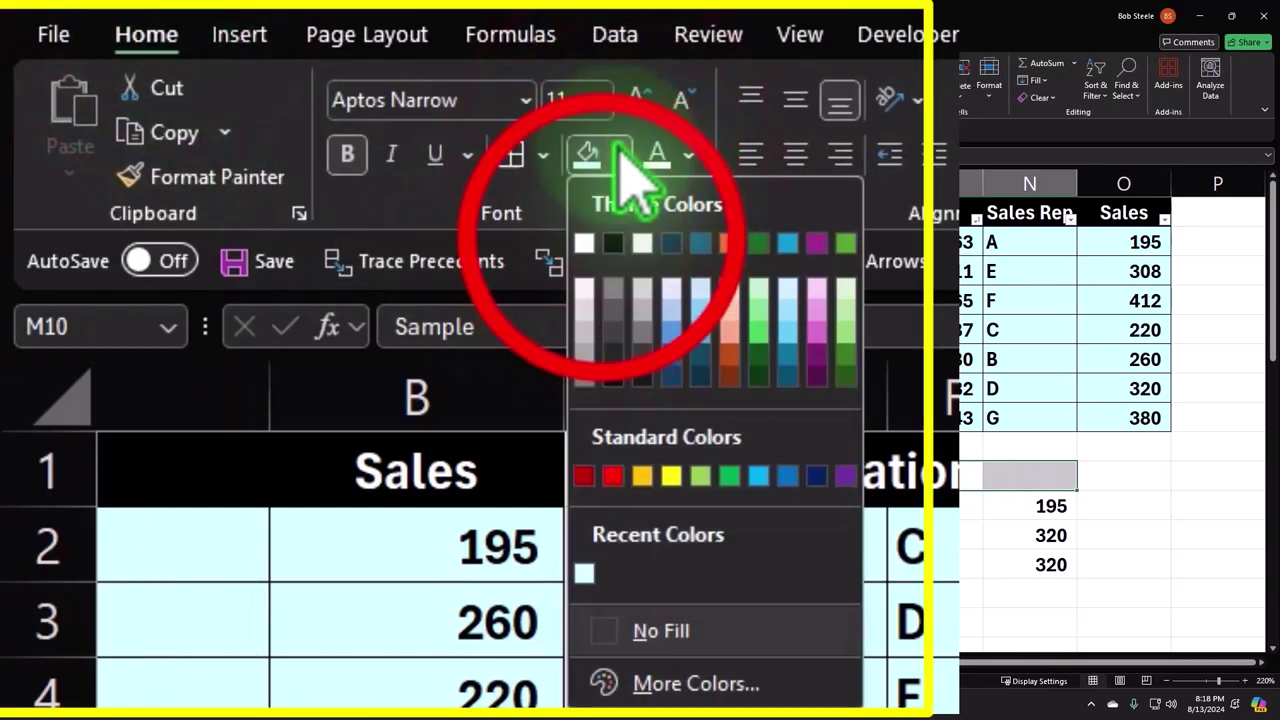
{"action": "left_click", "coordinate": [603, 243]}
{"action": "left_click", "coordinate": [656, 155]}
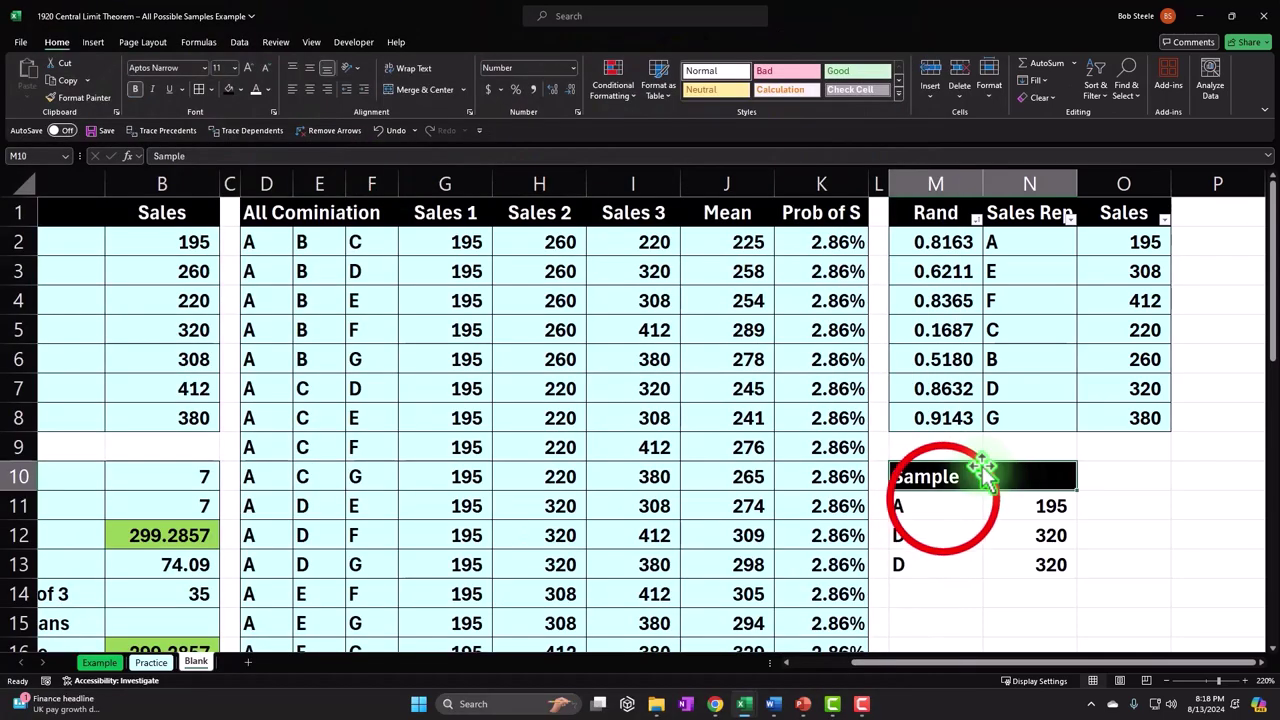
{"action": "left_click_drag", "start_coordinate": [943, 505], "coordinate": [1011, 554]}
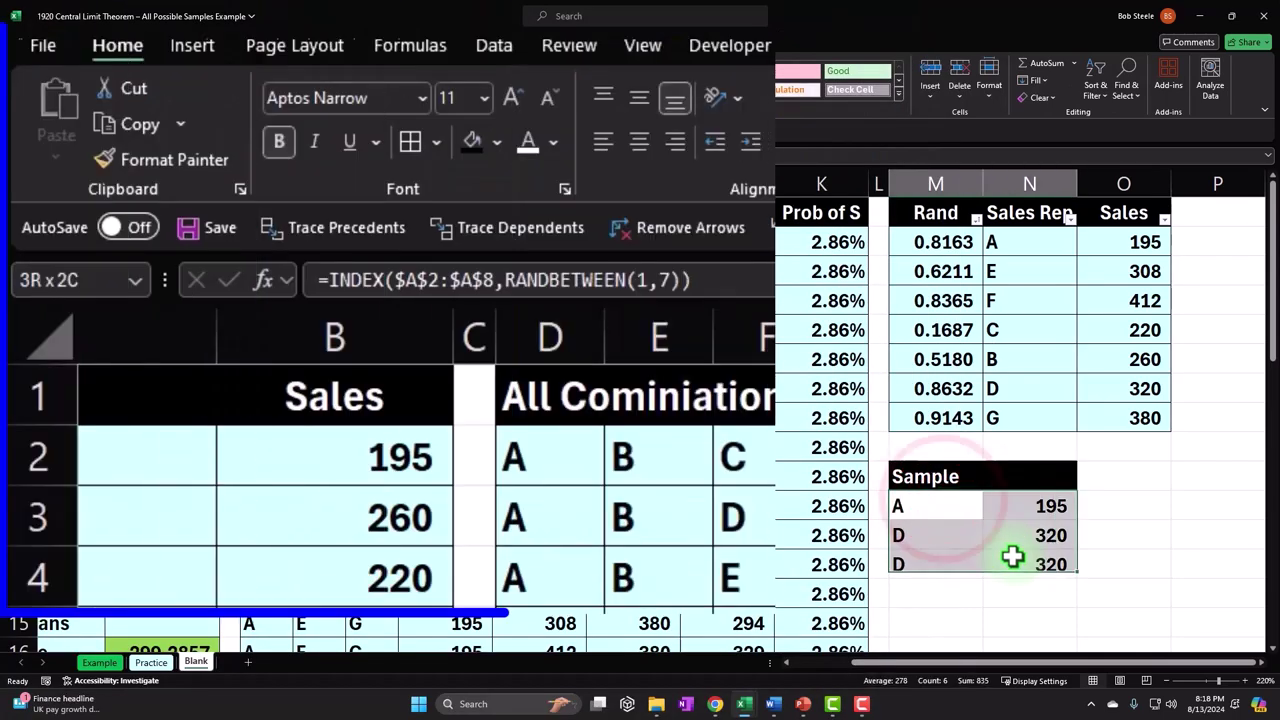
{"action": "left_click", "coordinate": [496, 142]}
{"action": "left_click", "coordinate": [469, 478]}
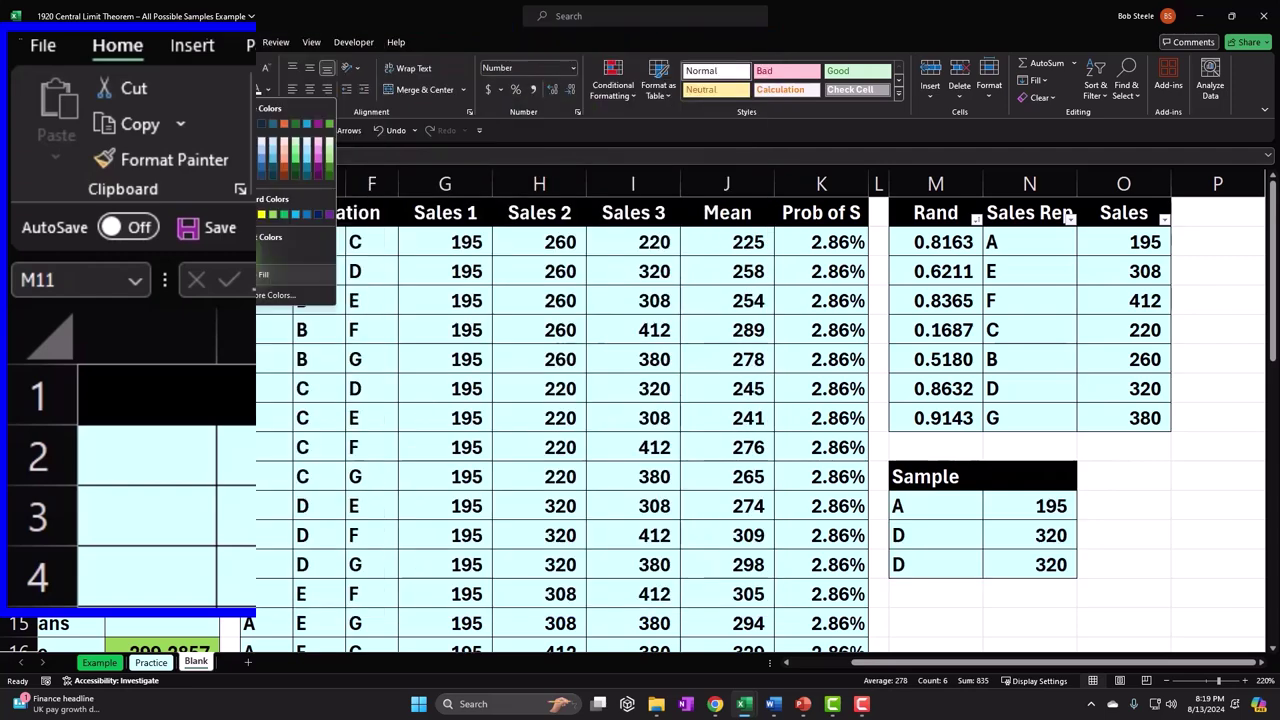
- Copy the Sample block M10:N13 and paste it starting at M15
{"action": "left_click_drag", "start_coordinate": [970, 485], "coordinate": [1020, 566]}
{"action": "key", "text": "ctrl+c"}
{"action": "scroll", "coordinate": [1070, 510], "scroll_direction": "down", "scroll_amount": 1}
{"action": "left_click", "coordinate": [968, 537]}
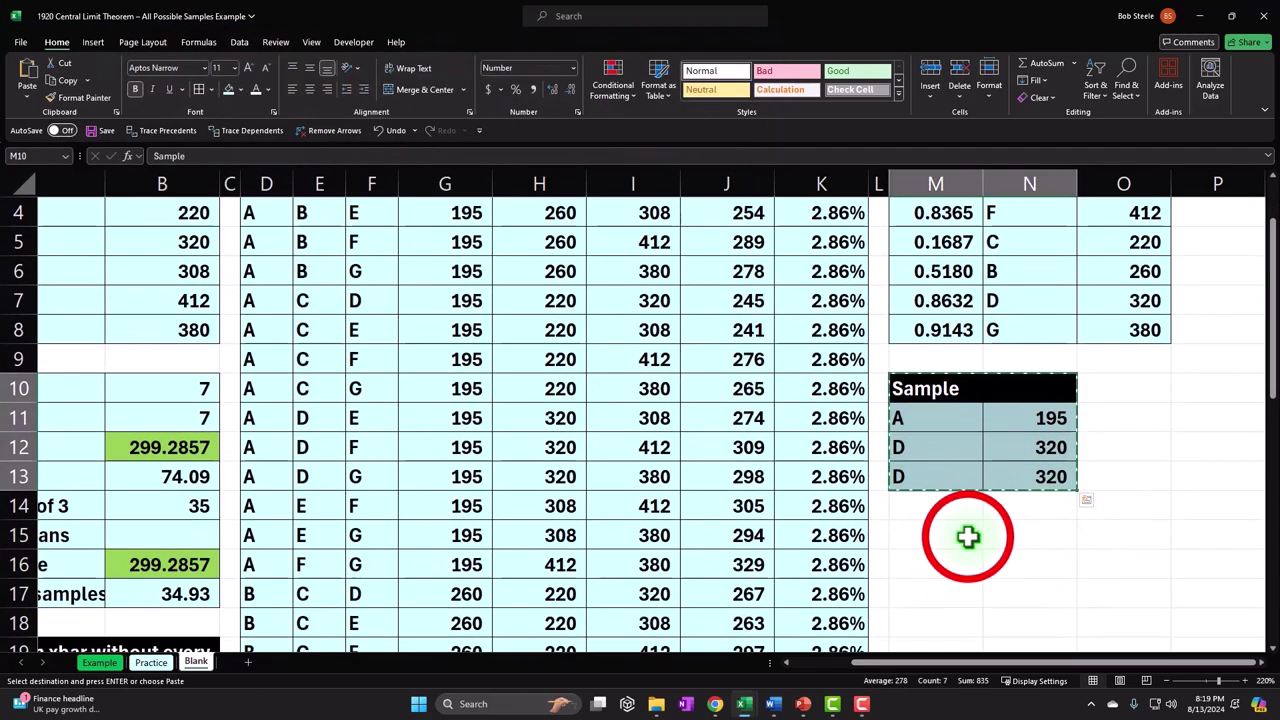
{"action": "key", "text": "ctrl+v"}
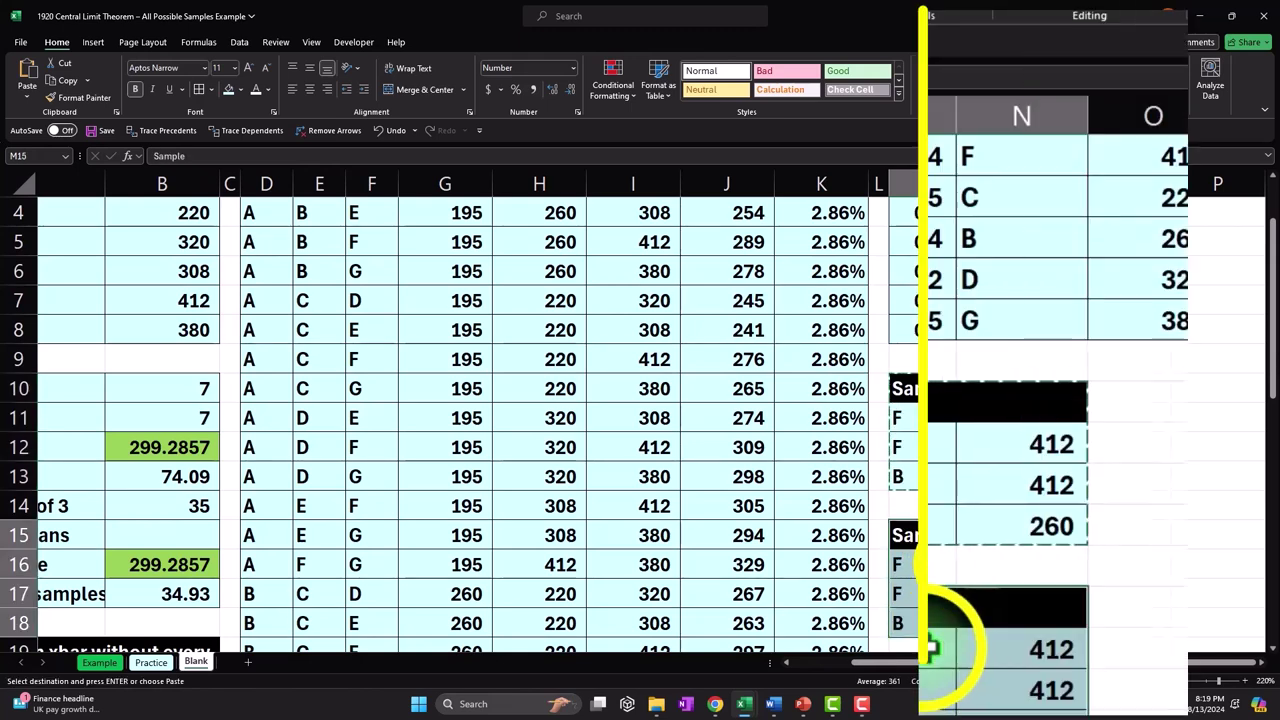
{"action": "right_click", "coordinate": [933, 625]}
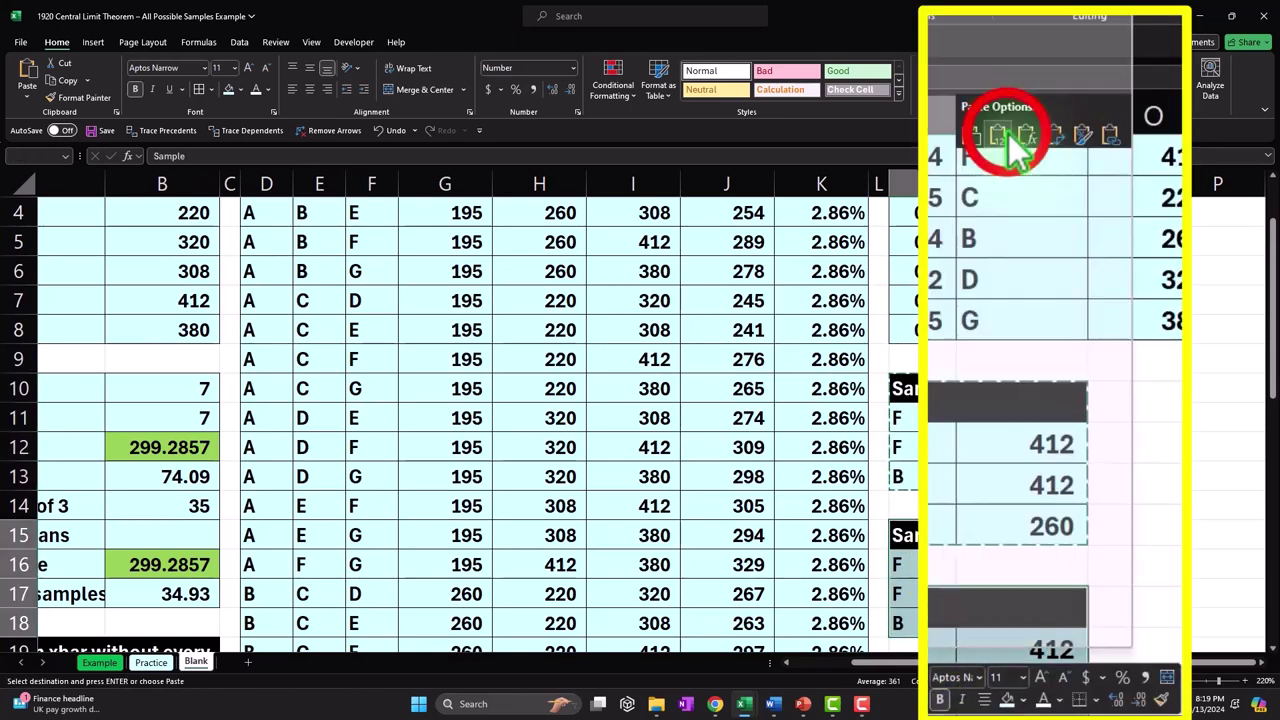
- Apply the paste at M15 and check the copied cells of the second Sample block
{"action": "left_click", "coordinate": [1006, 134]}
{"action": "left_click", "coordinate": [1014, 565]}
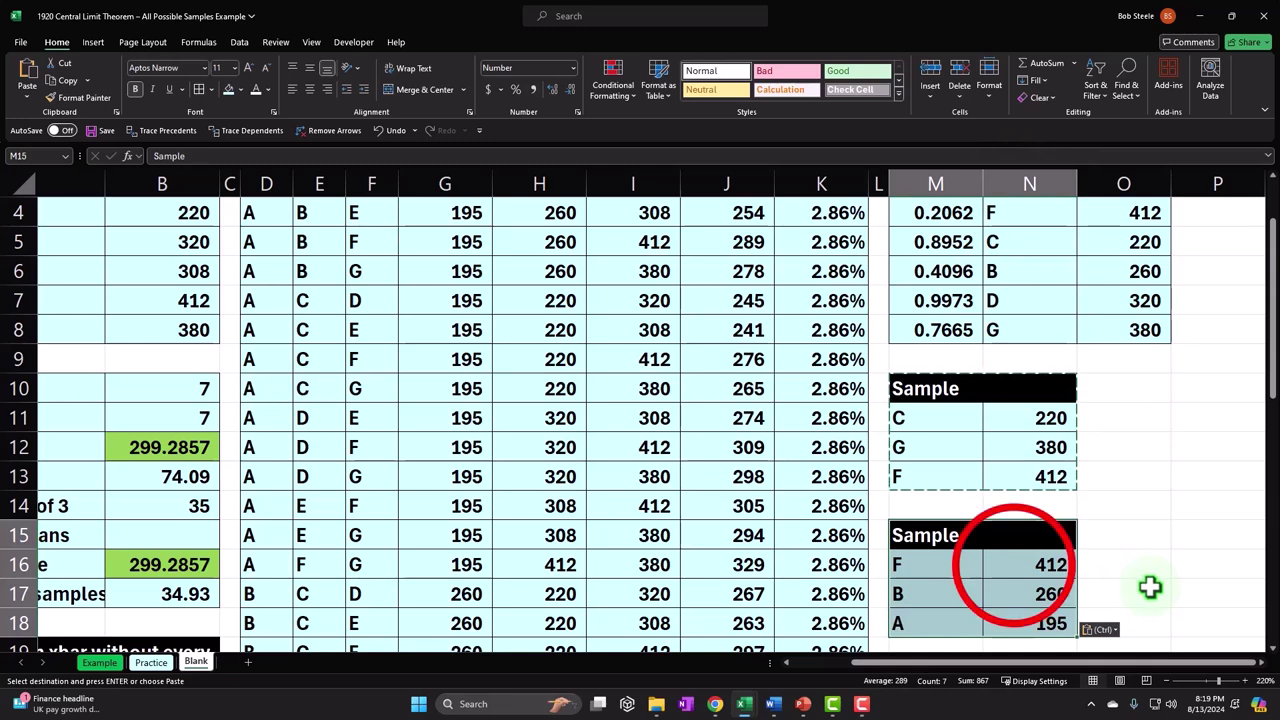
{"action": "key", "text": "Return"}
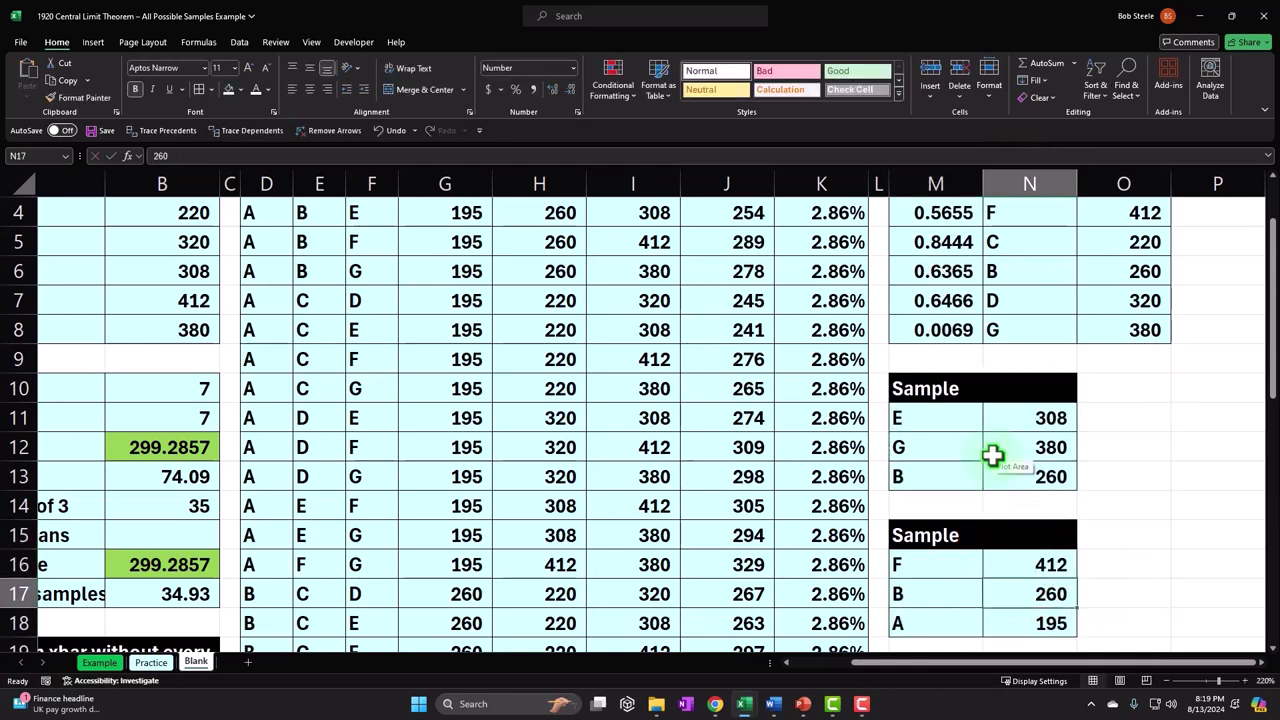
{"action": "double_click", "coordinate": [1057, 586]}
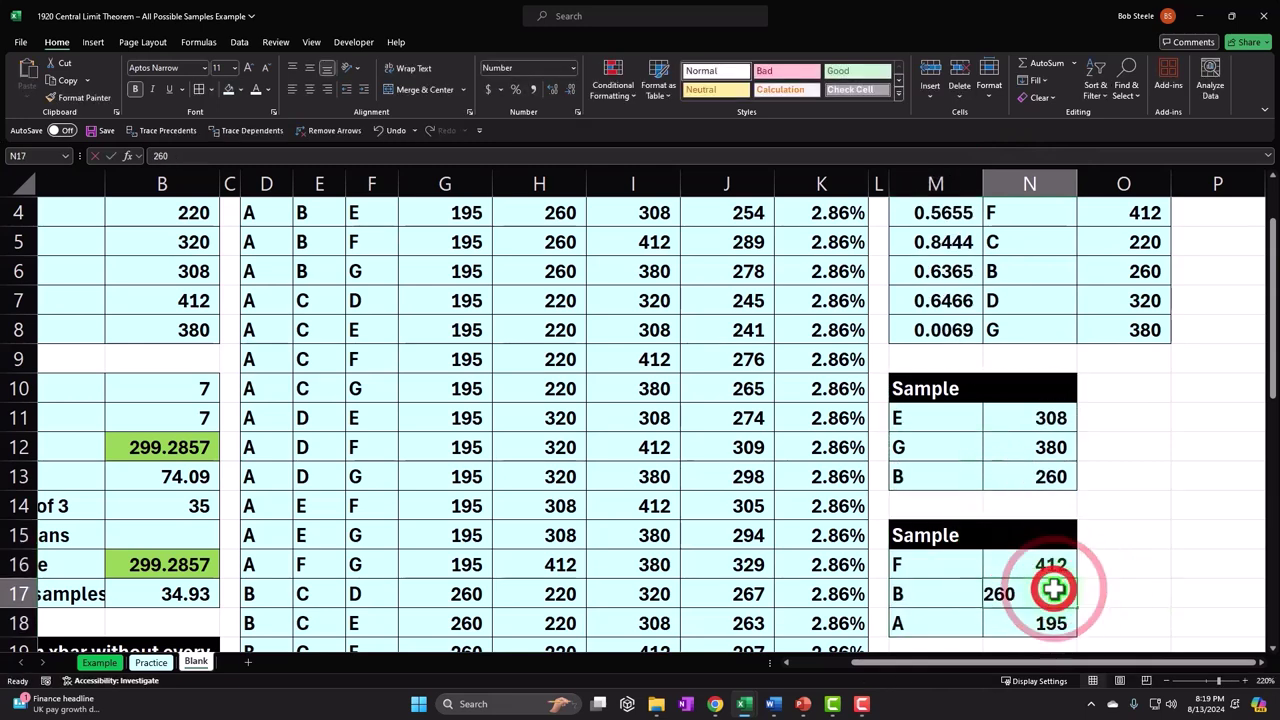
{"action": "key", "text": "Return"}
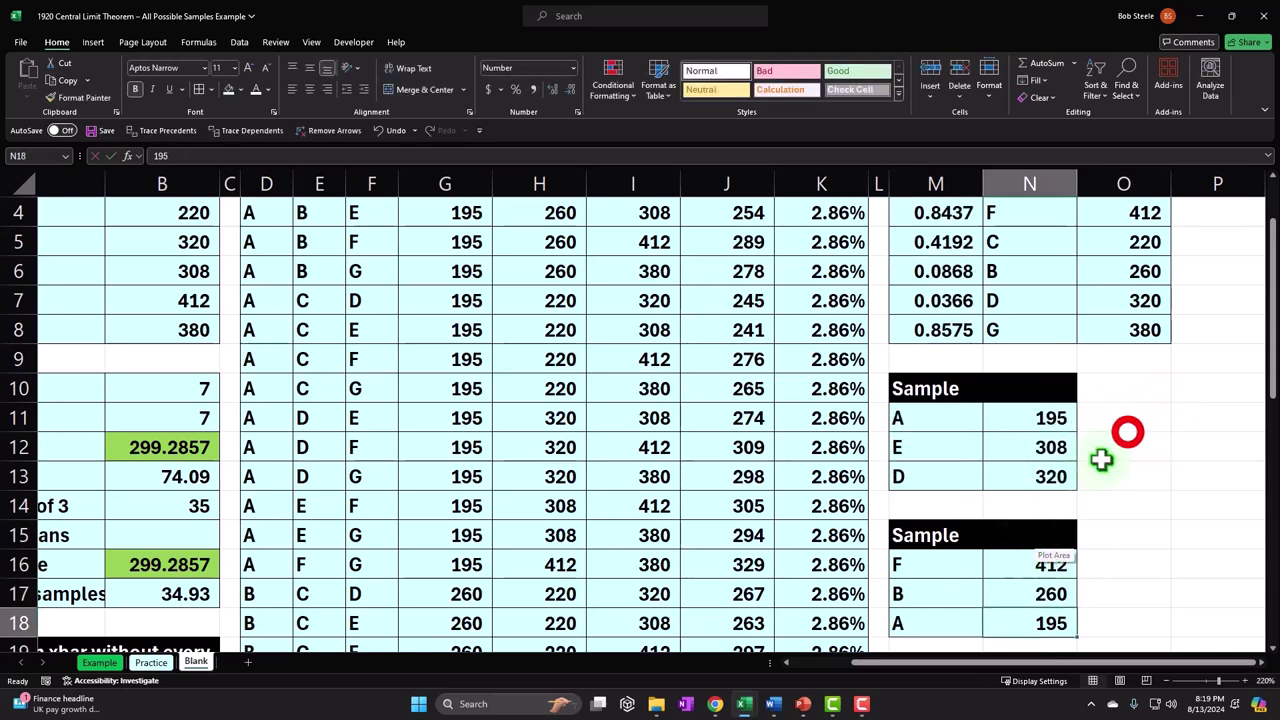
{"action": "left_click", "coordinate": [1127, 432]}
{"action": "key", "text": "Right"}
{"action": "key", "text": "Right"}
{"action": "key", "text": "Right"}
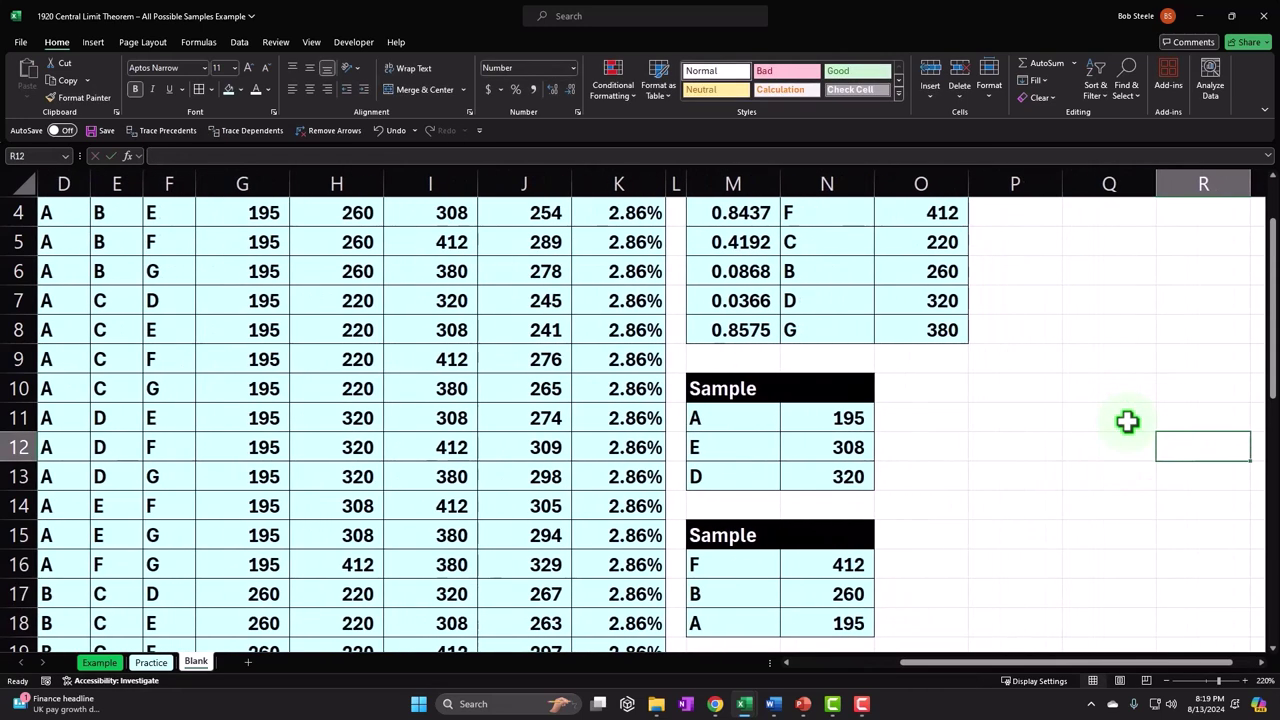
{"action": "left_click", "coordinate": [712, 561]}
{"action": "left_click", "coordinate": [451, 447]}
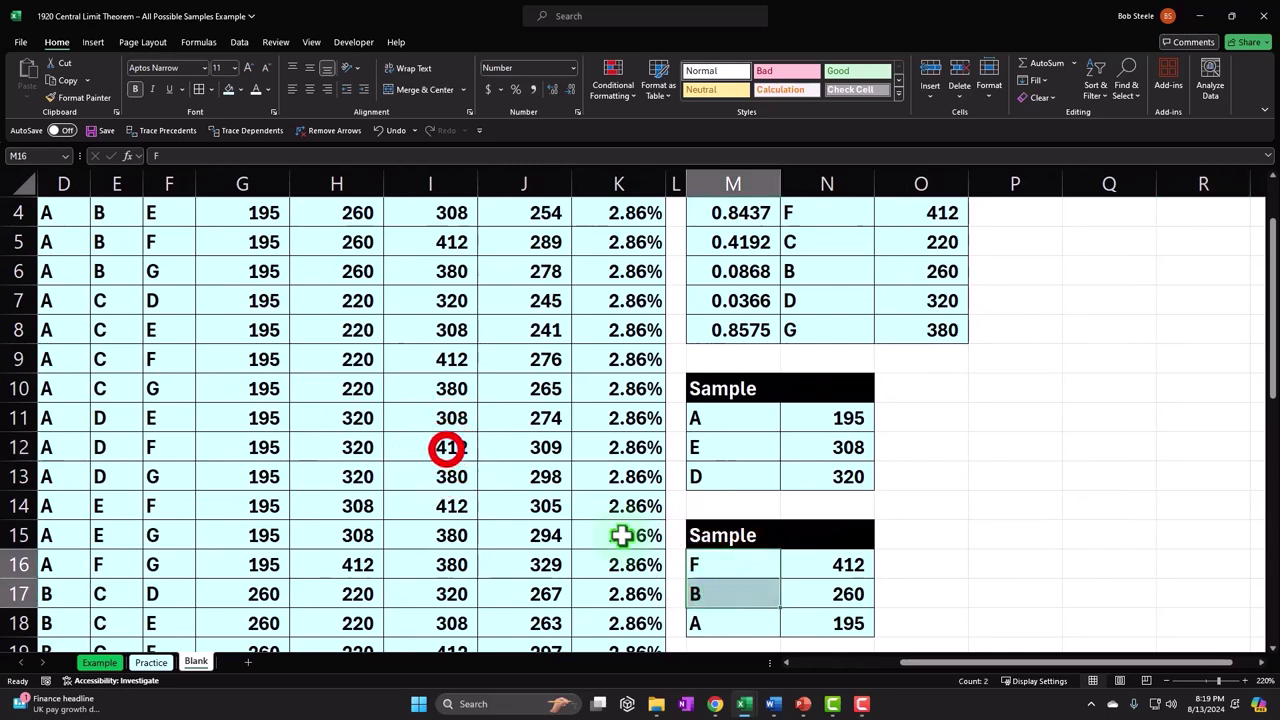
{"action": "key", "text": "Left"}
{"action": "key", "text": "Left"}
{"action": "key", "text": "Left"}
{"action": "key", "text": "Left"}
{"action": "key", "text": "Left"}
{"action": "key", "text": "Left"}
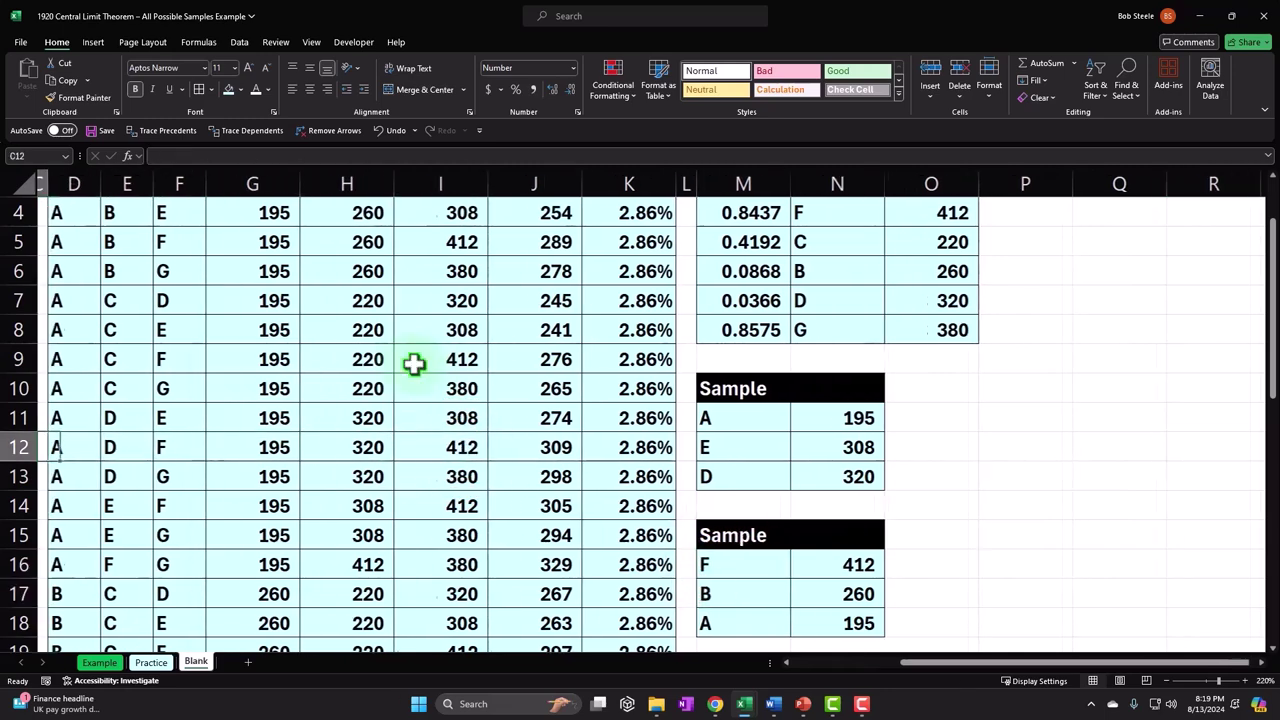
- Drag column L's right border to narrow the spacer column
{"action": "scroll", "coordinate": [115, 447], "scroll_direction": "down", "scroll_amount": 2}
{"action": "left_click_drag", "start_coordinate": [849, 386], "coordinate": [877, 449]}
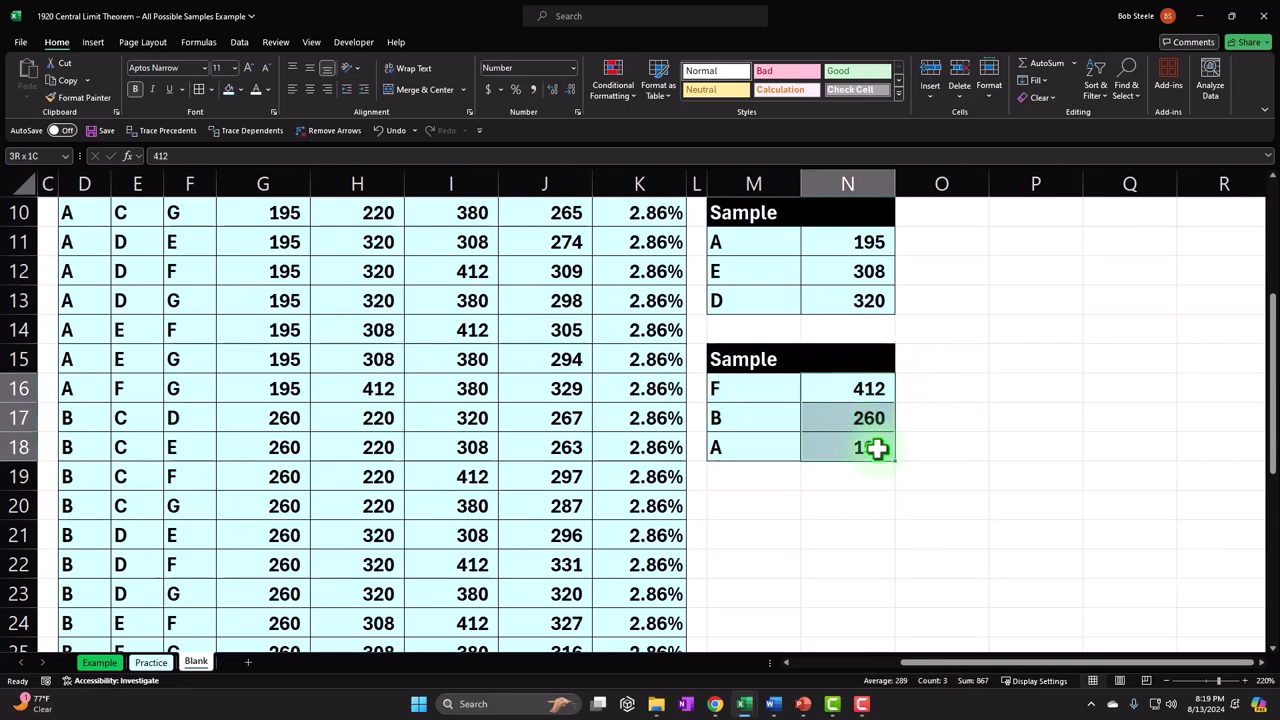
{"action": "scroll", "coordinate": [473, 452], "scroll_direction": "up", "scroll_amount": 3}
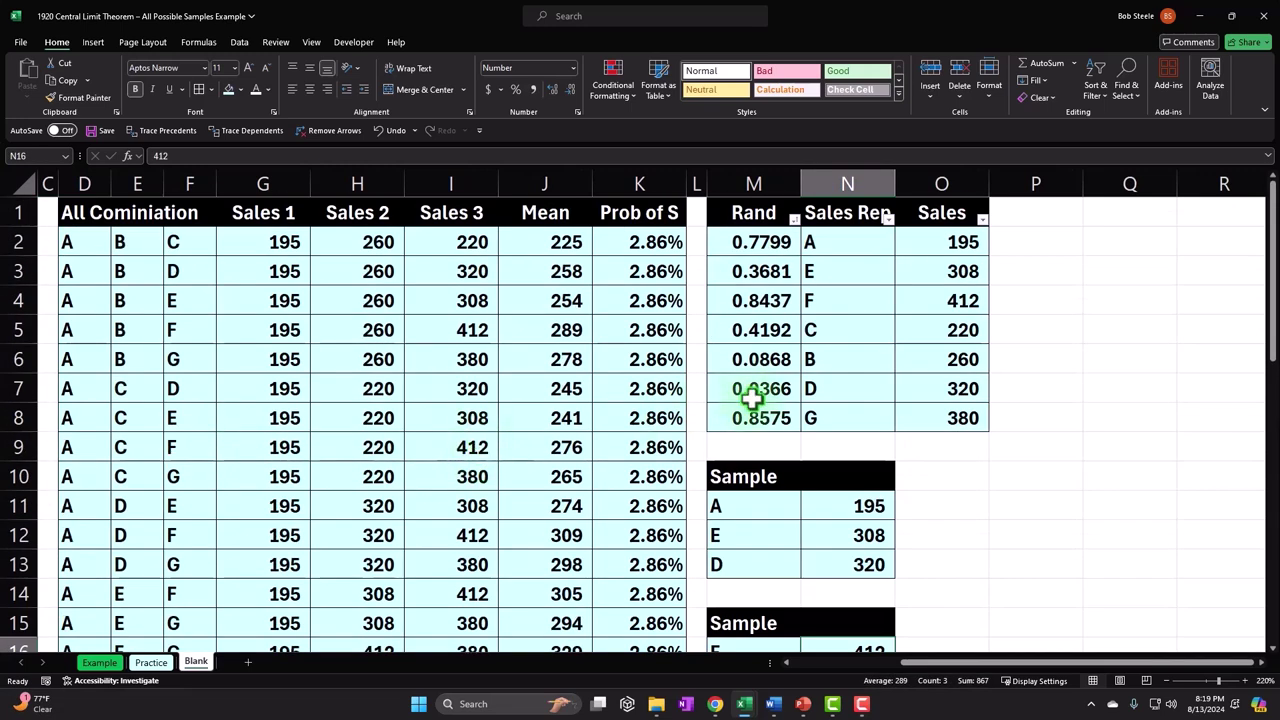
{"action": "left_click_drag", "start_coordinate": [706, 184], "coordinate": [698, 185]}
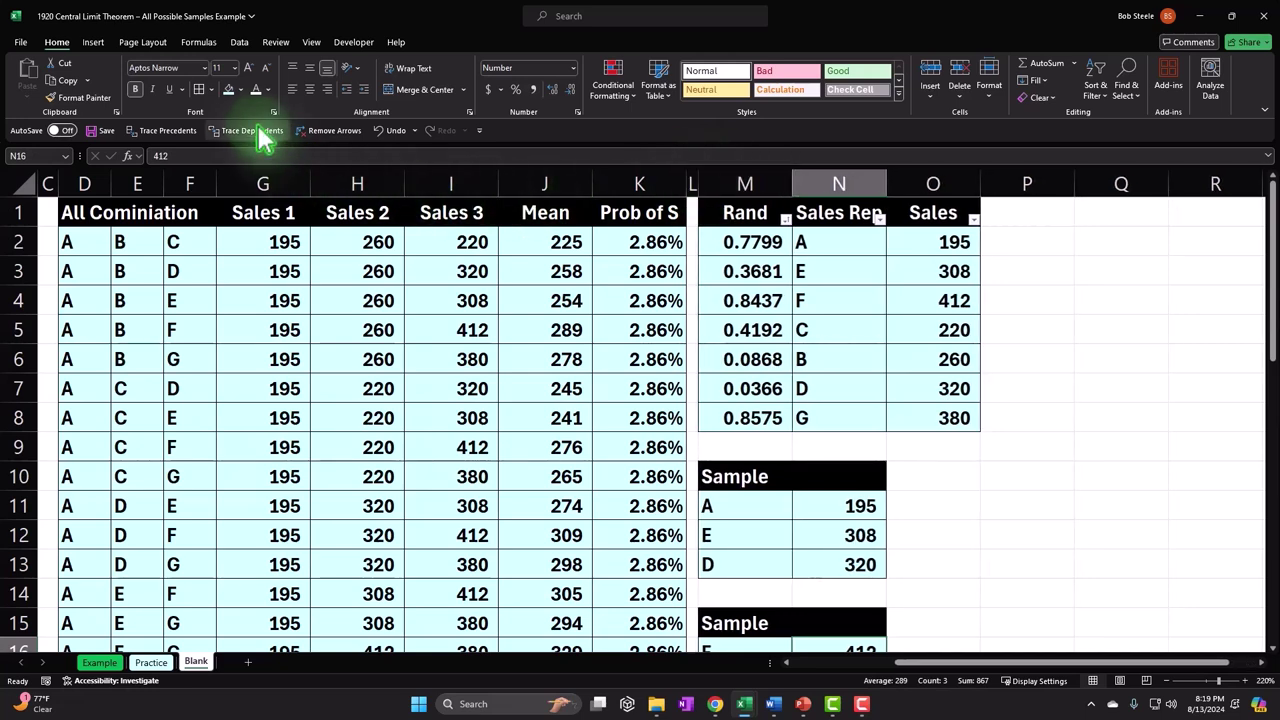
- Use Format Painter to give column P the same narrow width as column L
{"action": "left_click", "coordinate": [693, 182]}
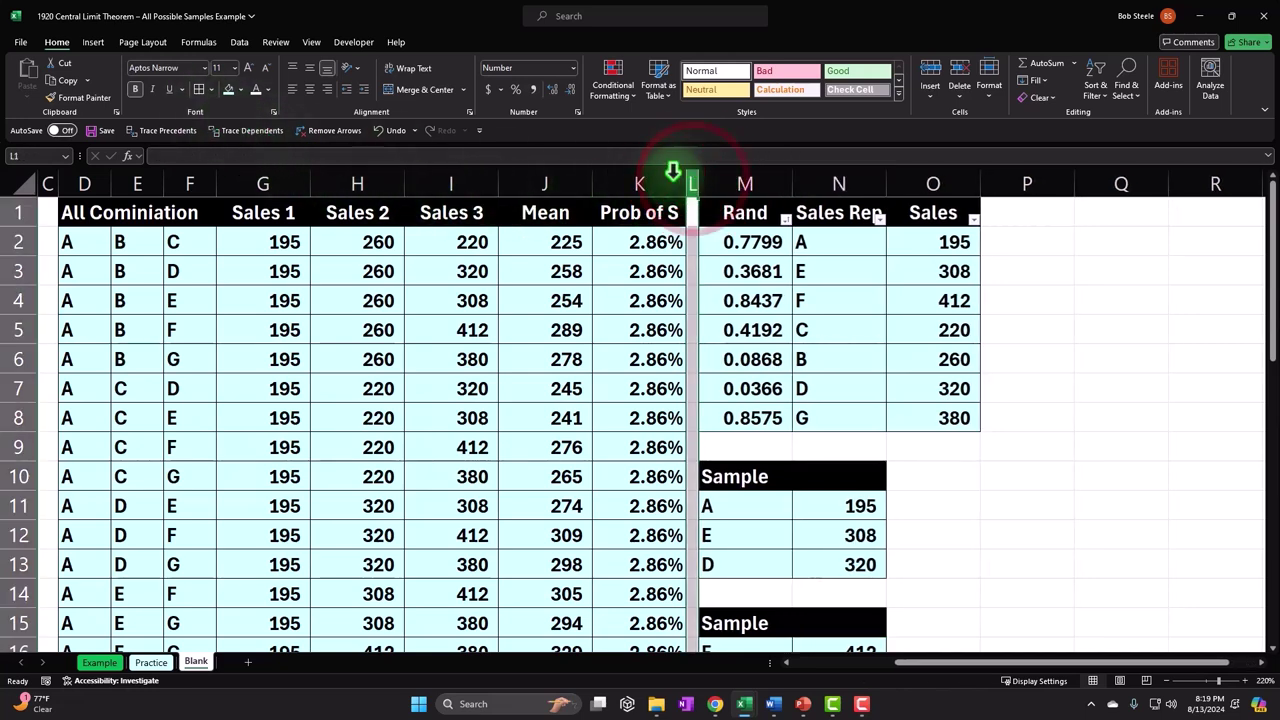
{"action": "left_click", "coordinate": [93, 100]}
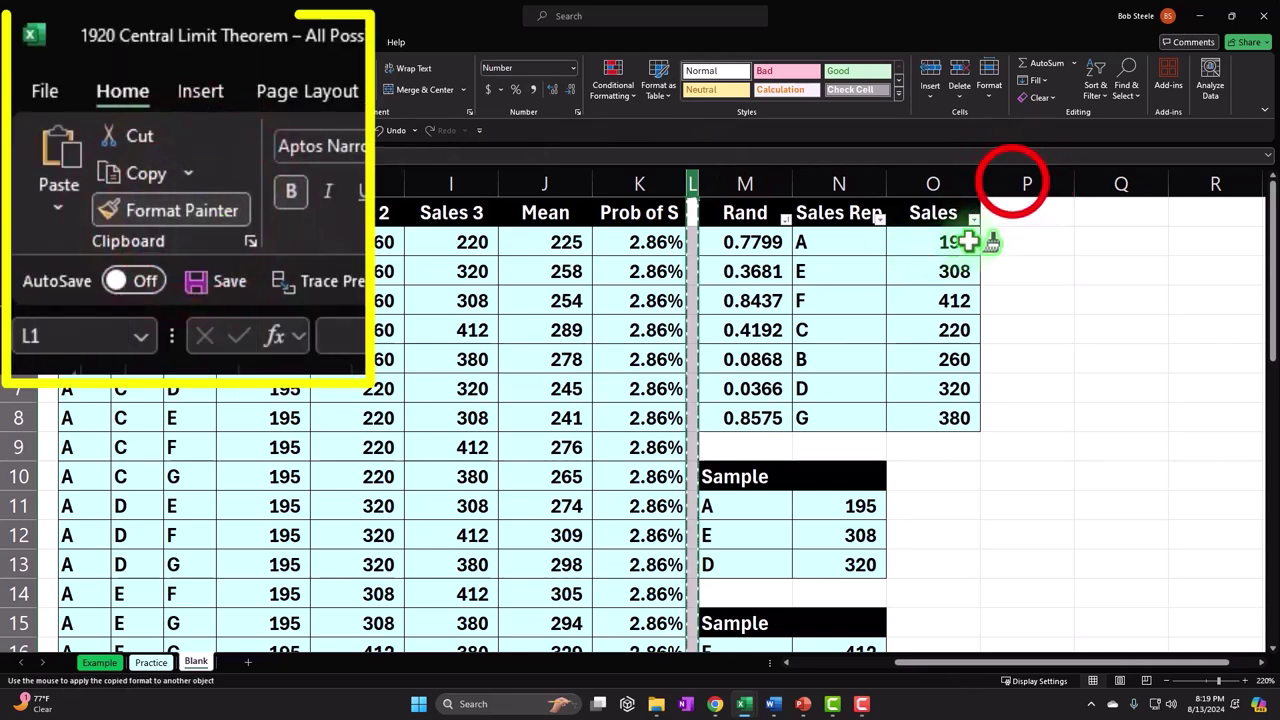
{"action": "left_click", "coordinate": [1020, 183]}
{"action": "left_click", "coordinate": [89, 103]}
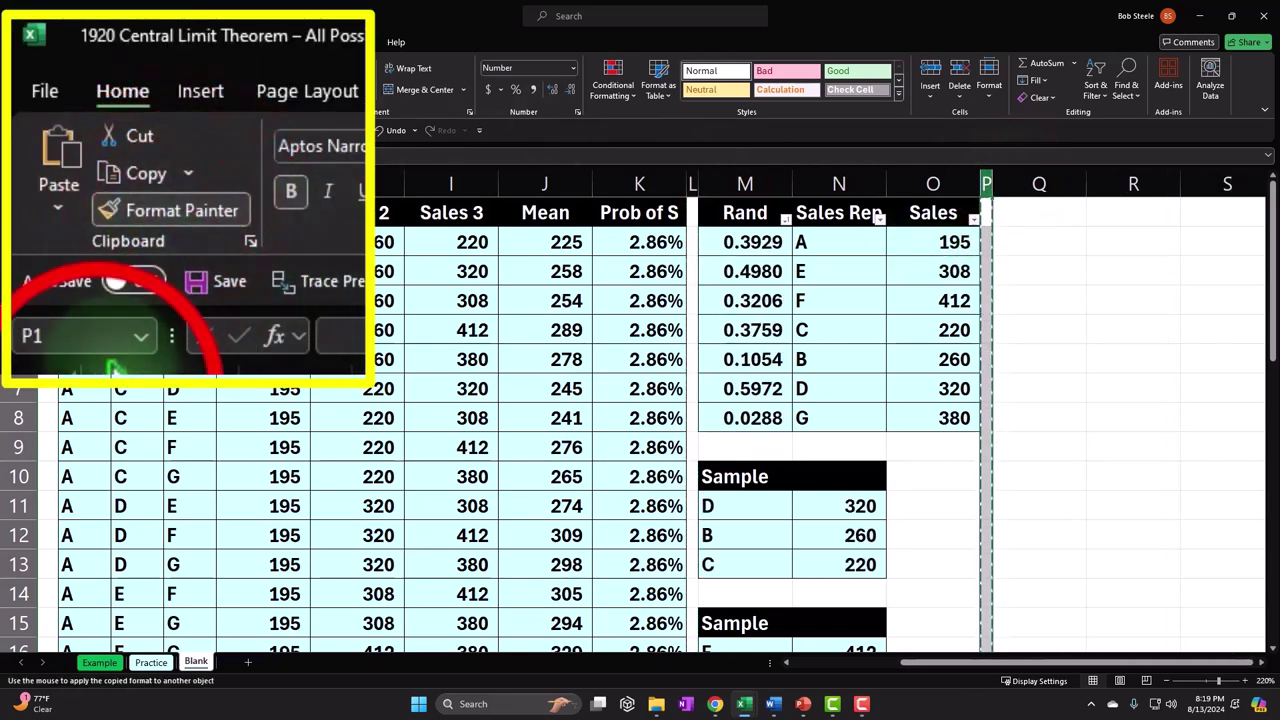
{"action": "left_click", "coordinate": [47, 183]}
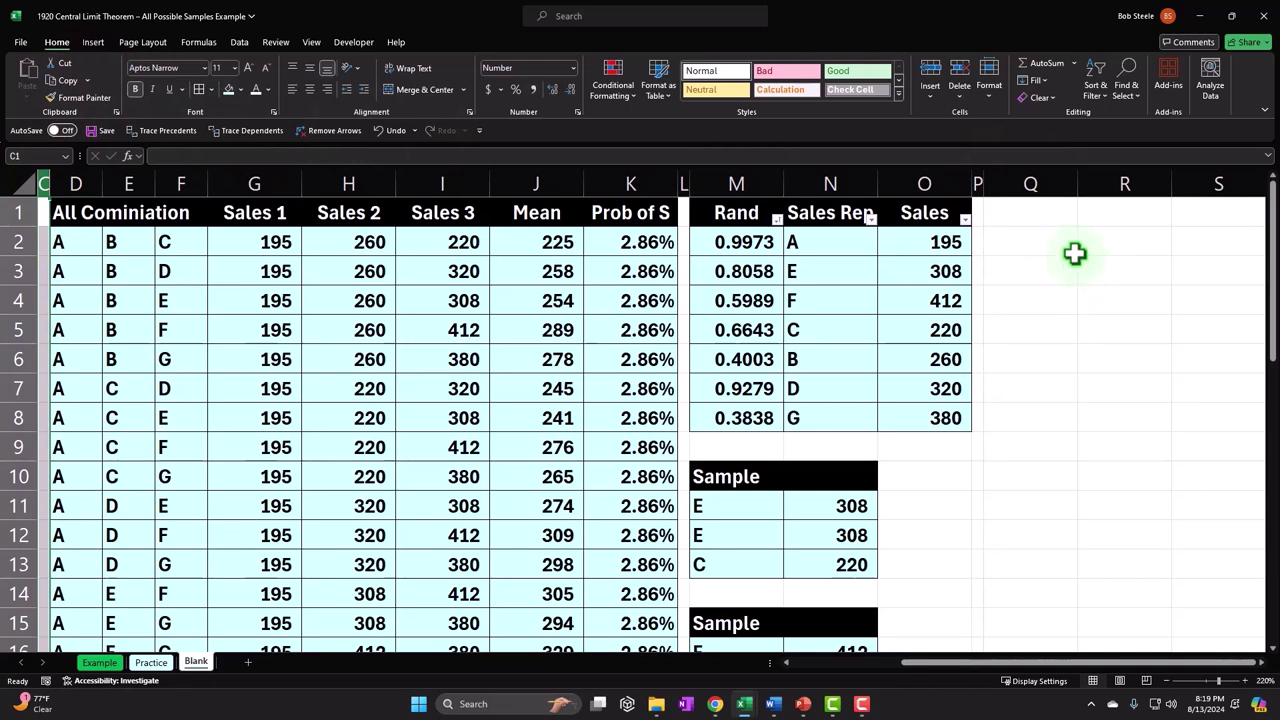
{"action": "left_click", "coordinate": [1055, 213]}
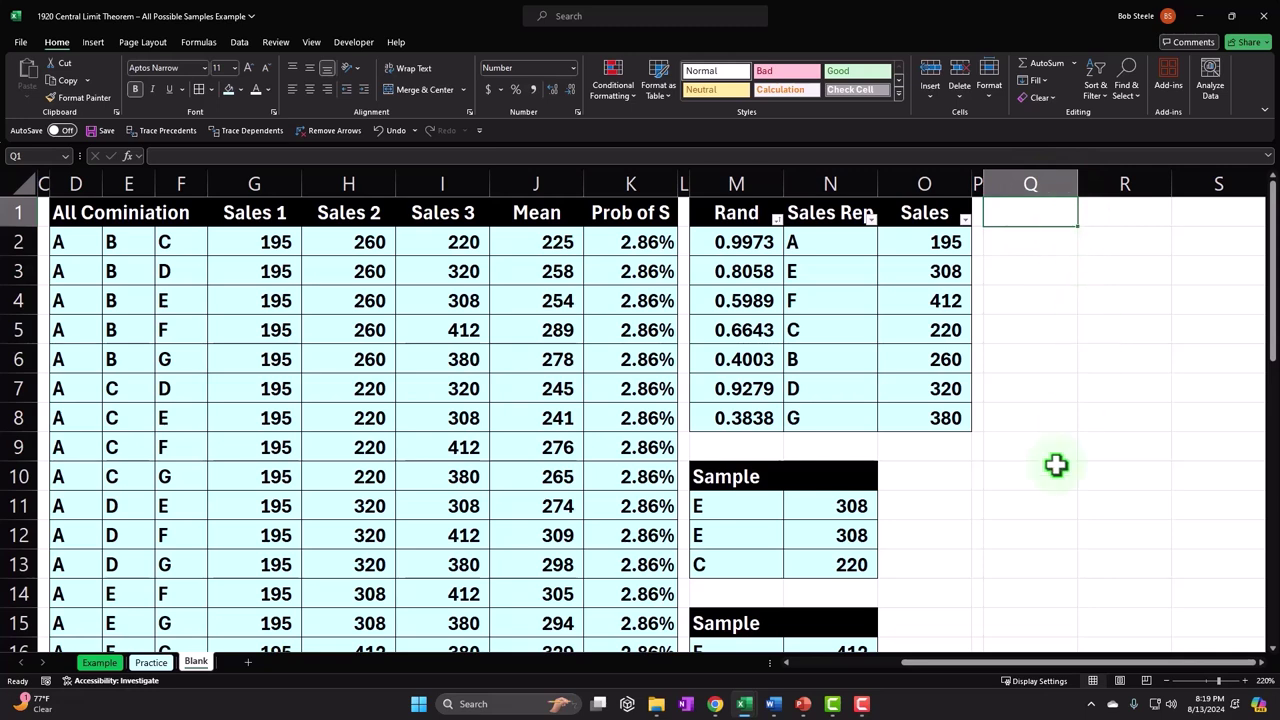
{"action": "scroll", "coordinate": [1057, 462], "scroll_direction": "down", "scroll_amount": 2}
- Copy the second Sample block M15:N18 to Q1:R4 as fixed values F 412, B 260, A 195
{"action": "left_click", "coordinate": [735, 460]}
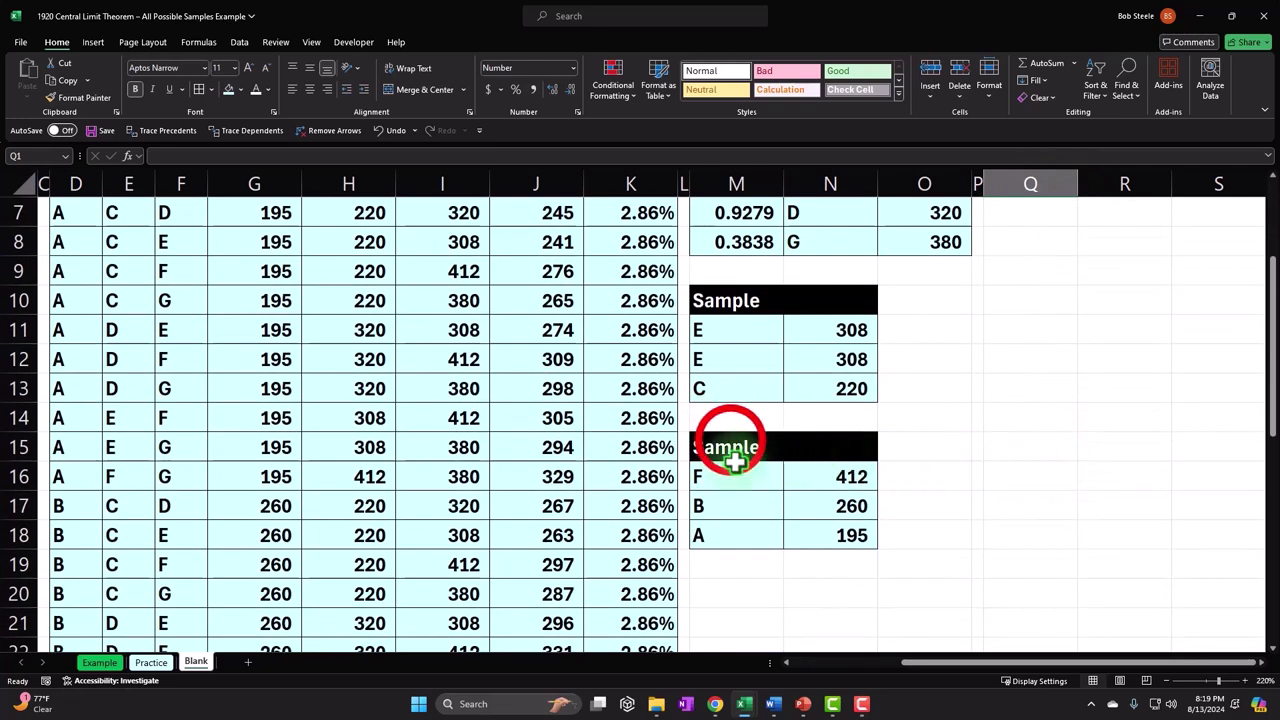
{"action": "left_click_drag", "start_coordinate": [735, 460], "coordinate": [808, 537]}
{"action": "key", "text": "ctrl+c"}
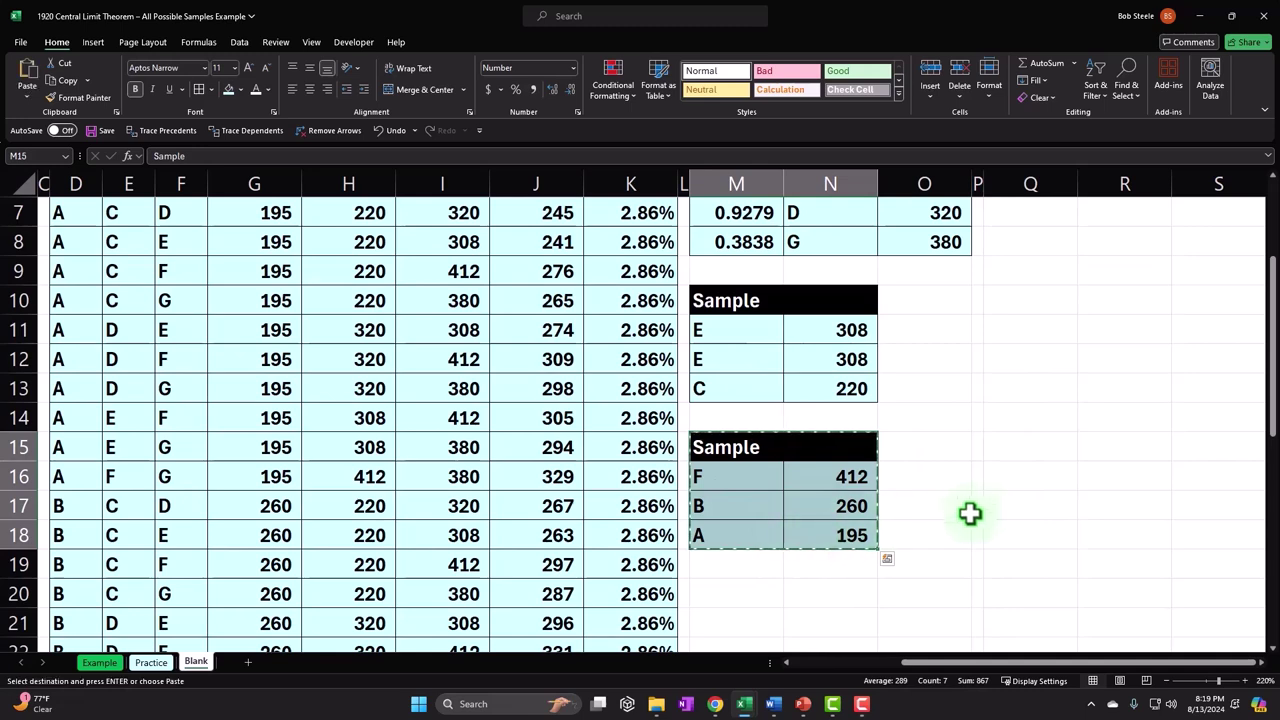
{"action": "scroll", "coordinate": [930, 510], "scroll_direction": "up", "scroll_amount": 2}
{"action": "left_click", "coordinate": [1038, 212]}
{"action": "key", "text": "ctrl+v"}
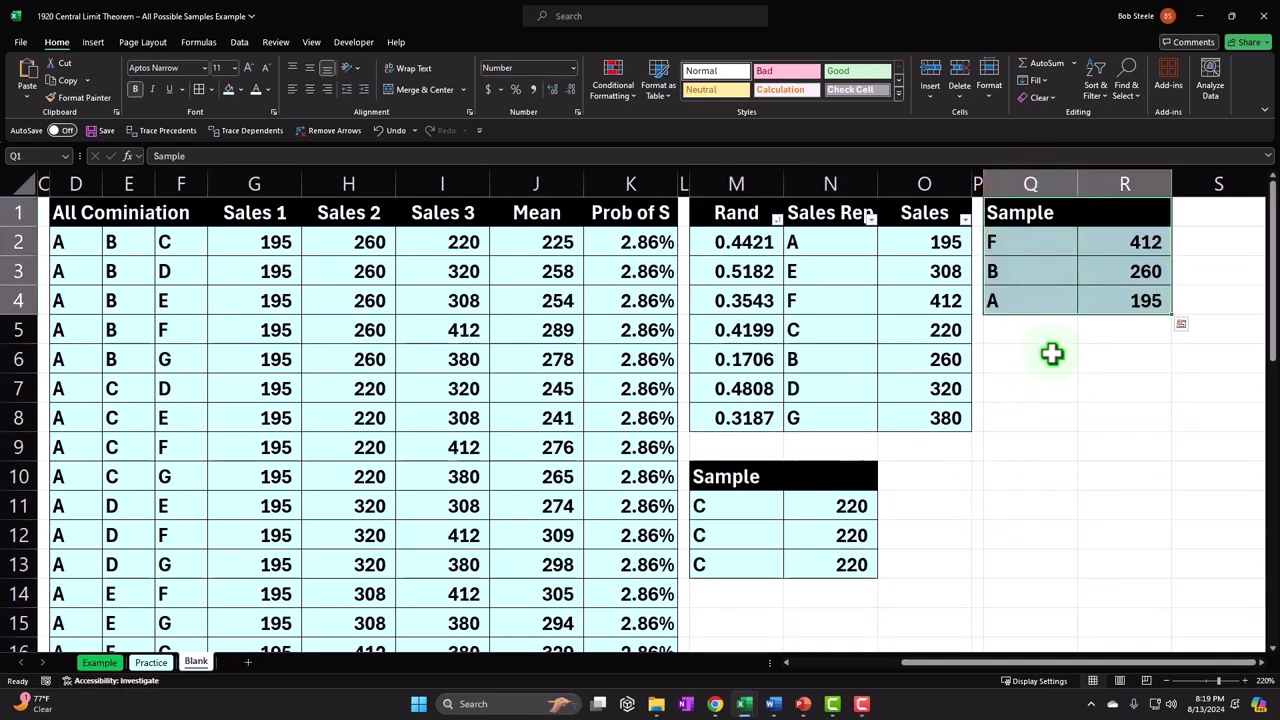
{"action": "left_click", "coordinate": [1051, 354]}
{"action": "key", "text": "Right"}
{"action": "key", "text": "Right"}
{"action": "key", "text": "Right"}
{"action": "key", "text": "Right"}
{"action": "key", "text": "Right"}
{"action": "key", "text": "Left"}
{"action": "key", "text": "Left"}
{"action": "key", "text": "Left"}
{"action": "key", "text": "Left"}
{"action": "key", "text": "Left"}
{"action": "double_click", "coordinate": [752, 244]}
{"action": "key", "text": "Return"}
{"action": "key", "text": "Return"}
{"action": "key", "text": "Return"}
{"action": "key", "text": "Return"}
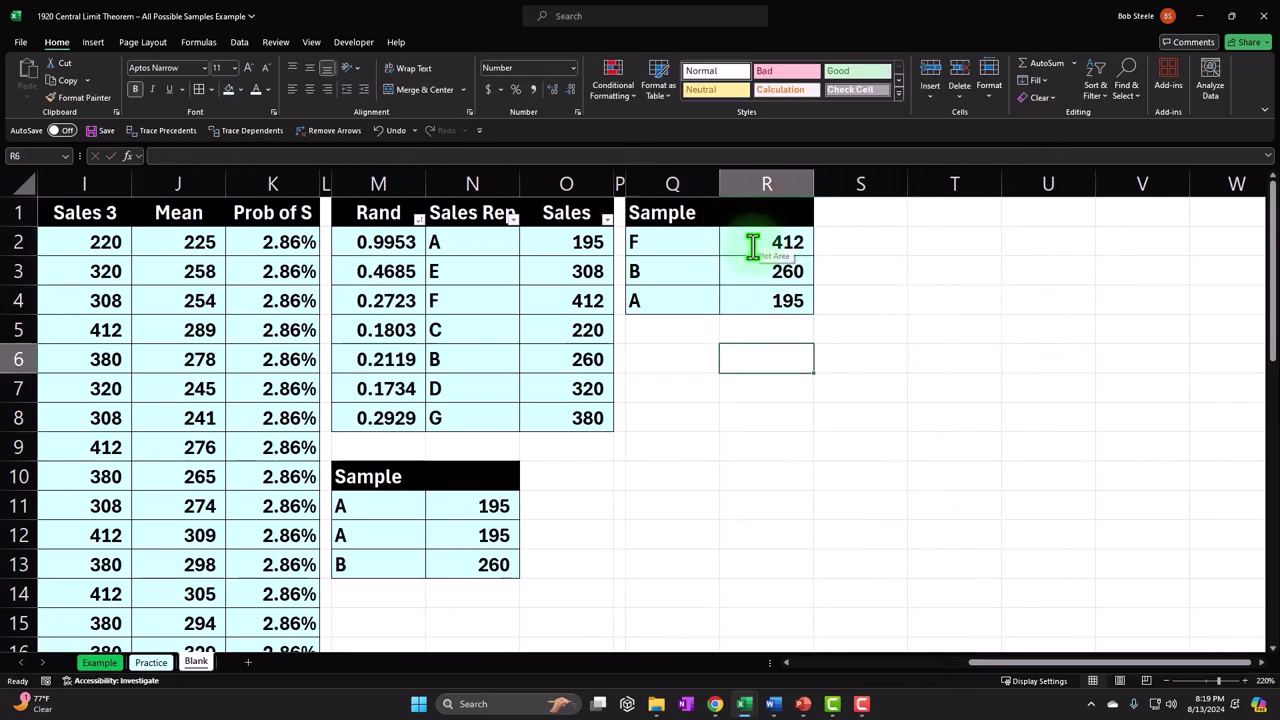
- Enter the 'n=sample size' label in Q6 and widen column Q to fit it
{"action": "key", "text": "Left"}
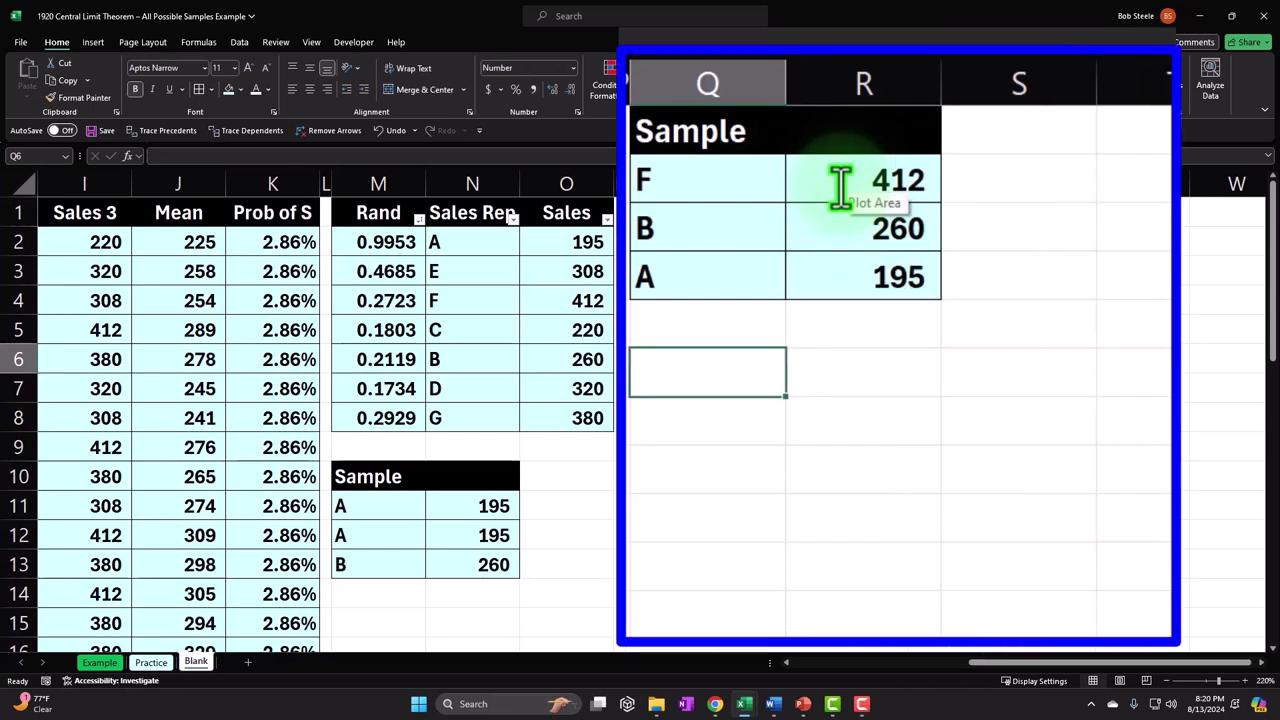
{"action": "type", "text": "n=sample size"}
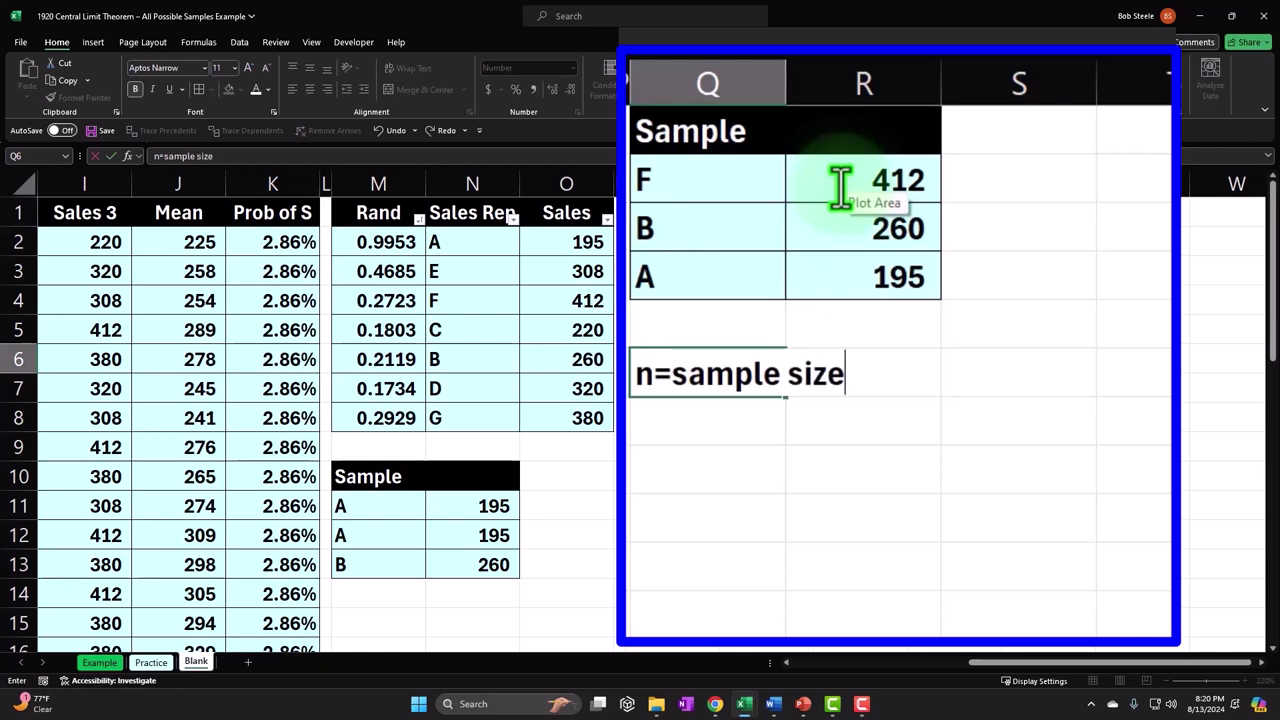
{"action": "key", "text": "Tab"}
{"action": "left_click_drag", "start_coordinate": [786, 80], "coordinate": [858, 97]}
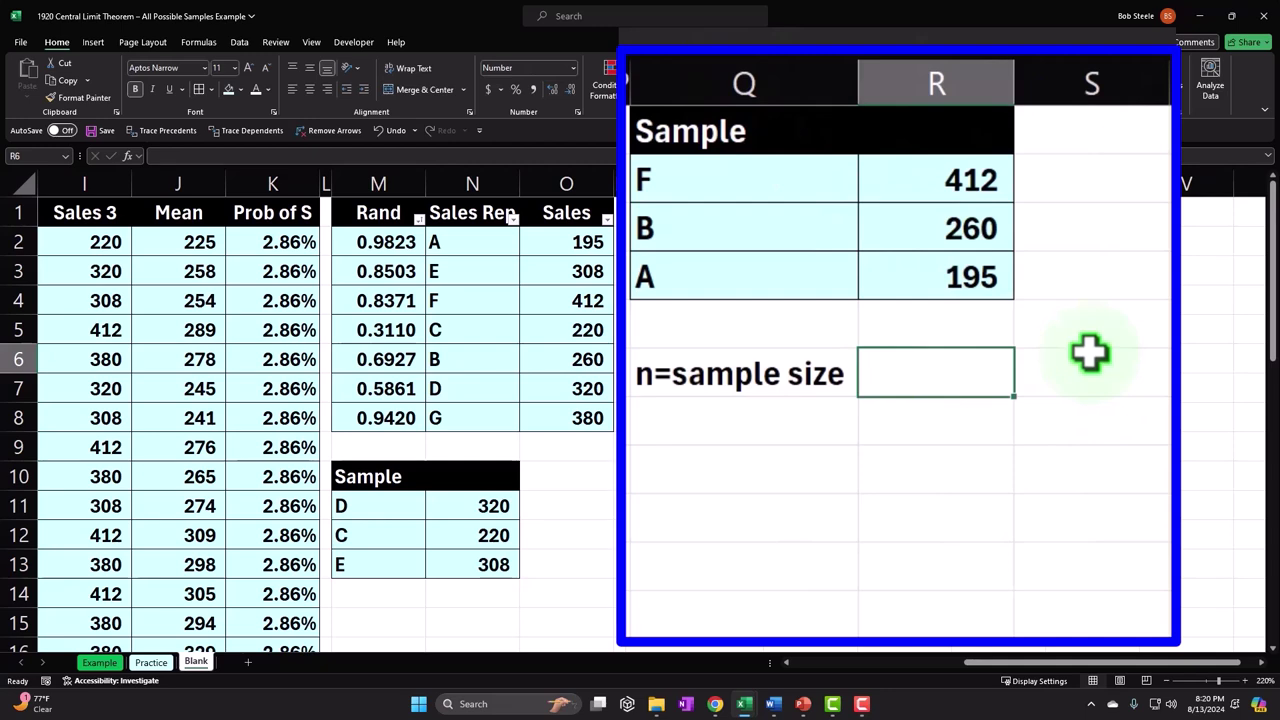
- Enter =COUNT(R2:R4) in R6 to count the three sample sales, giving 3
{"action": "type", "text": "=count"}
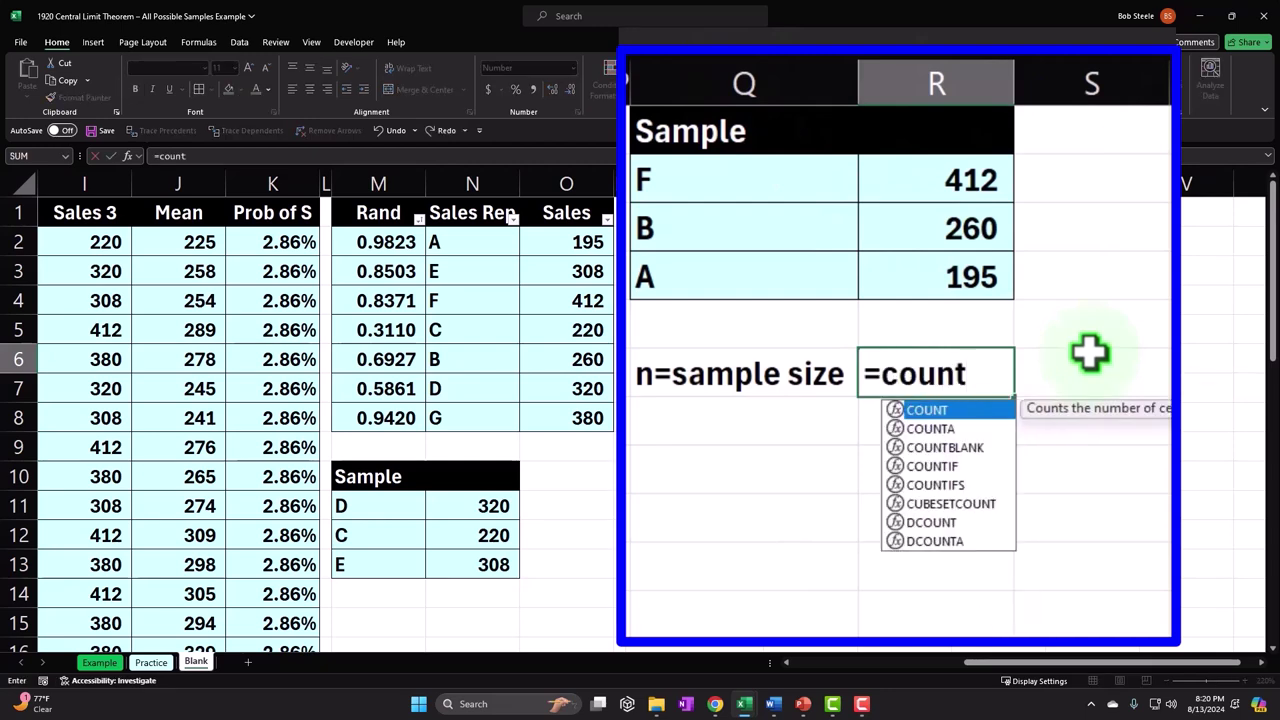
{"action": "type", "text": "("}
{"action": "key", "text": "Up"}
{"action": "key", "text": "Up"}
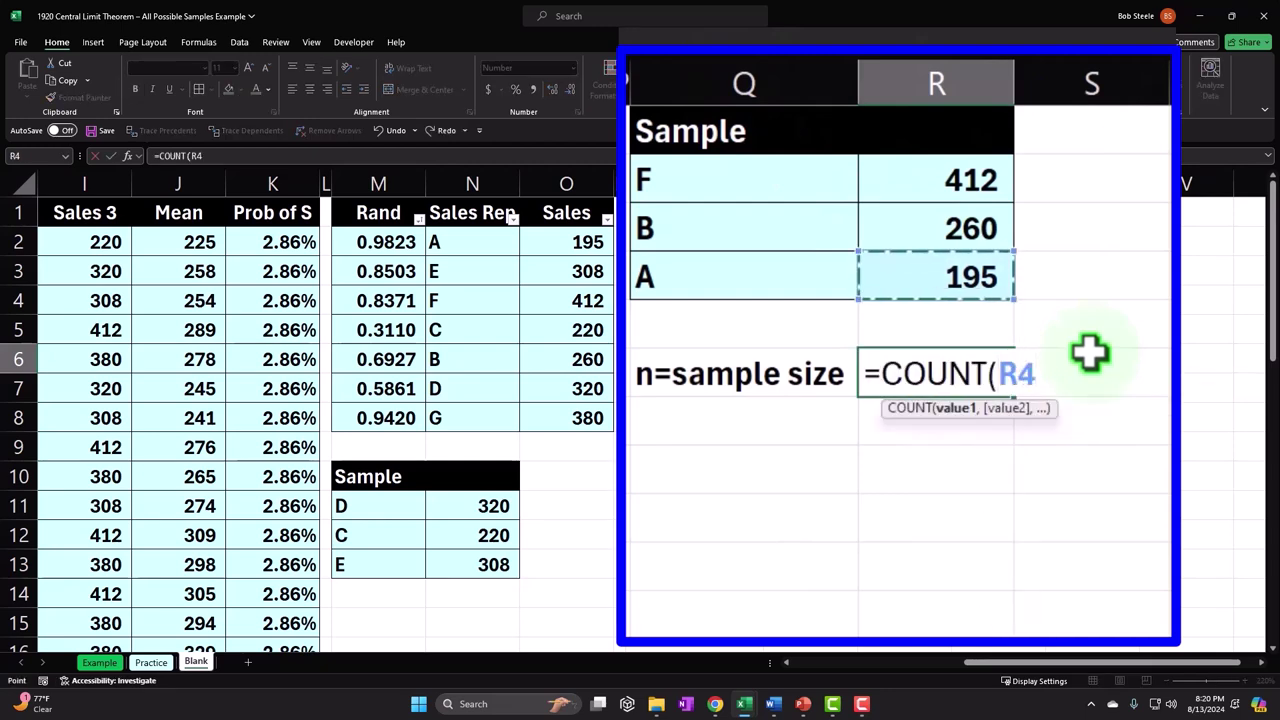
{"action": "key", "text": "Up"}
{"action": "key", "text": "Up"}
{"action": "key", "text": "shift+Down"}
{"action": "key", "text": "shift+Down"}
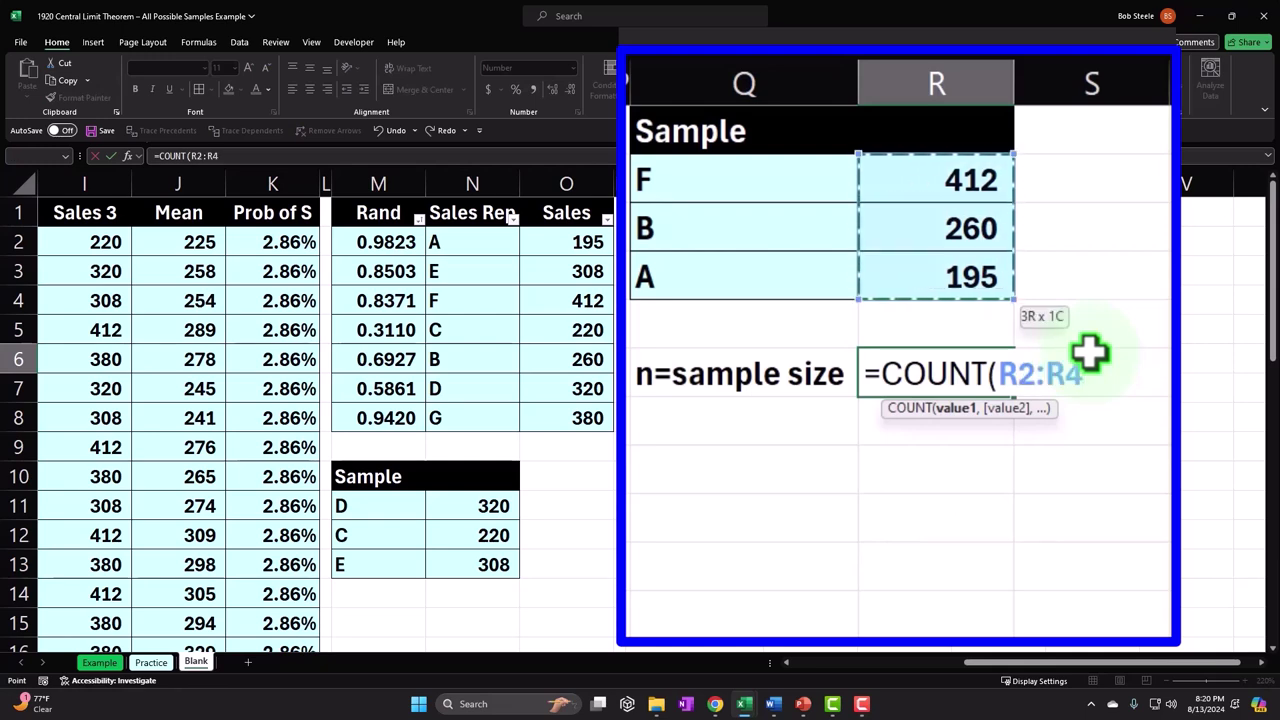
{"action": "key", "text": "Return"}
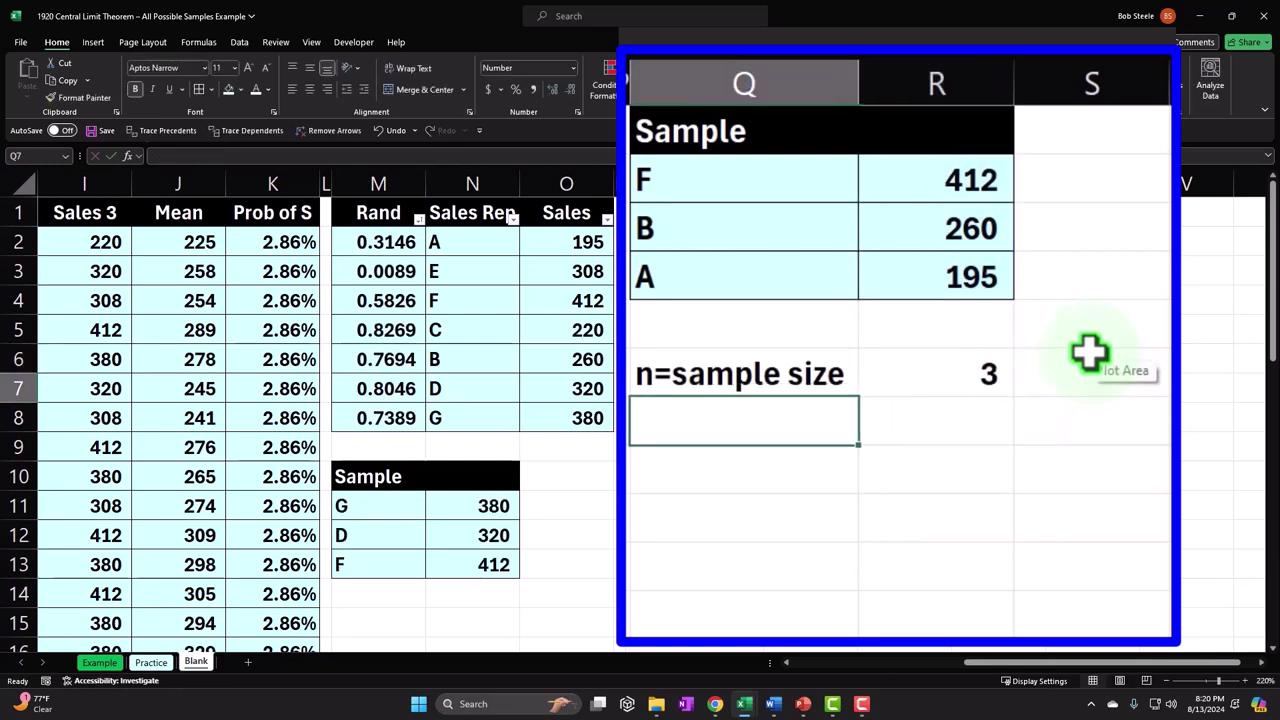
- Add the label 'Is n/N <5%' in Q7
{"action": "type", "text": "Is n/N"}
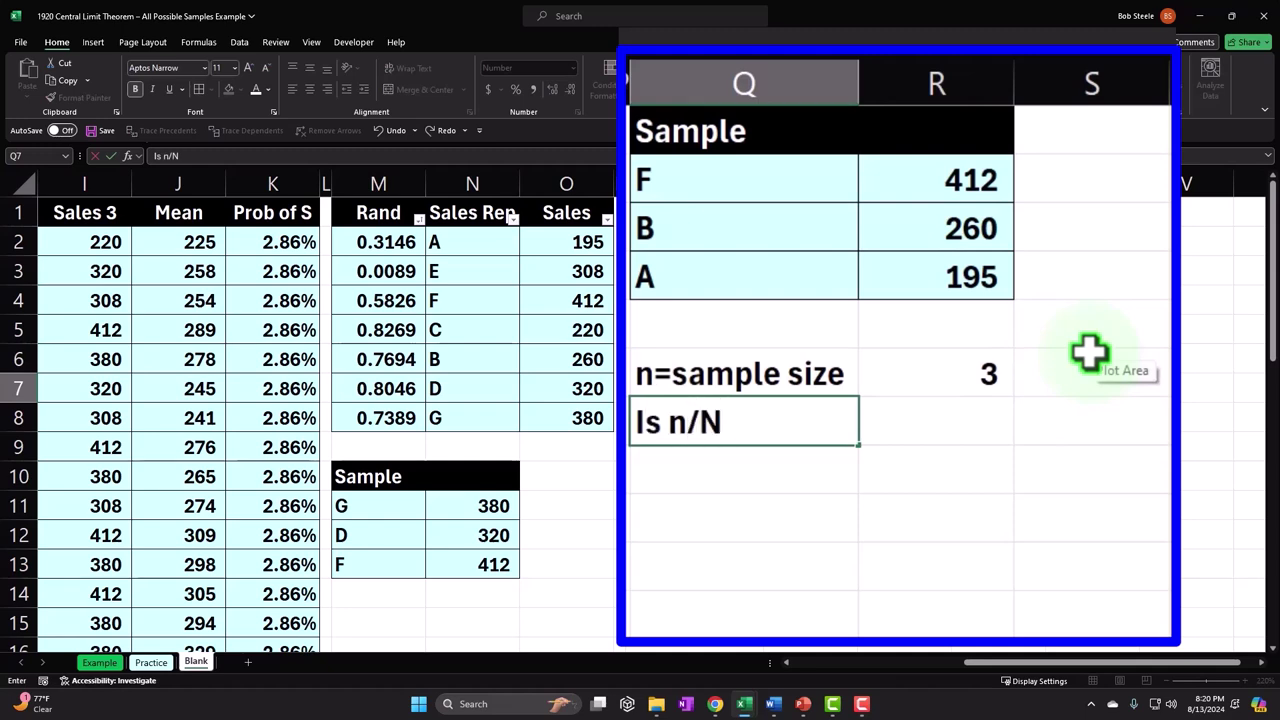
{"action": "type", "text": "<5%"}
{"action": "key", "text": "Return"}
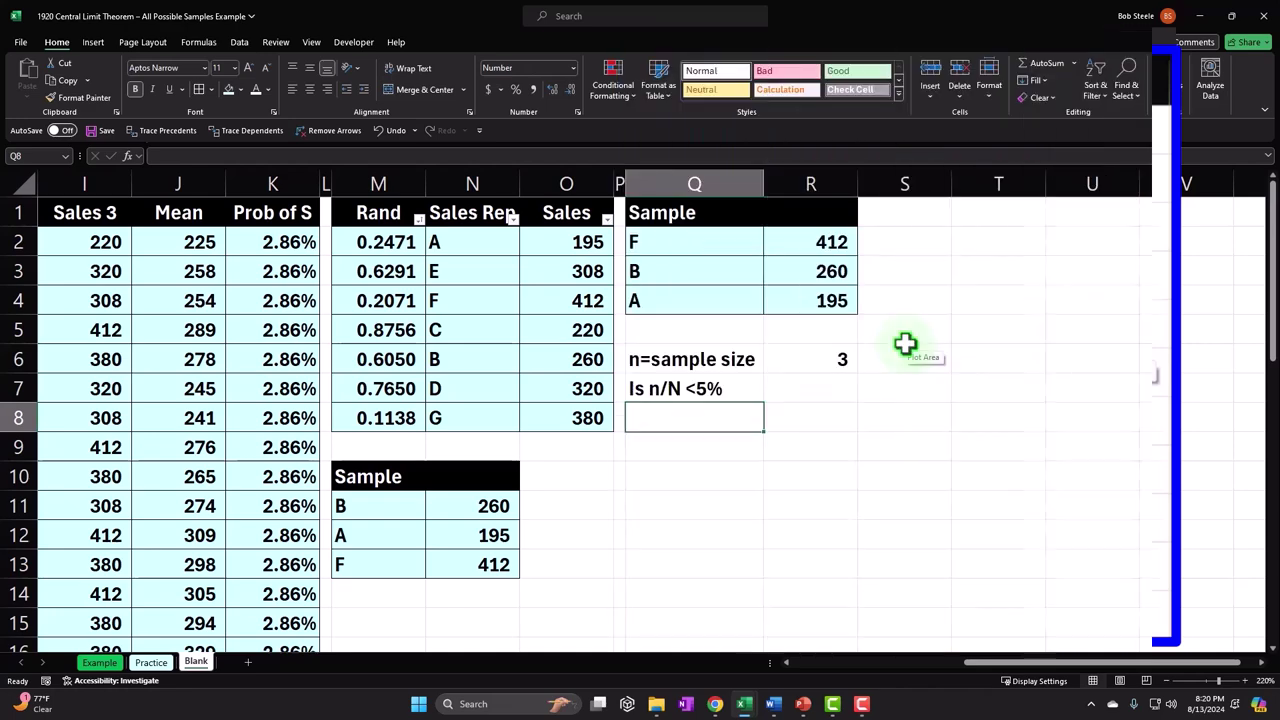
{"action": "left_click", "coordinate": [1047, 660]}
{"action": "left_click_drag", "start_coordinate": [1050, 670], "coordinate": [785, 665]}
{"action": "scroll", "coordinate": [449, 534], "scroll_direction": "down", "scroll_amount": 5}
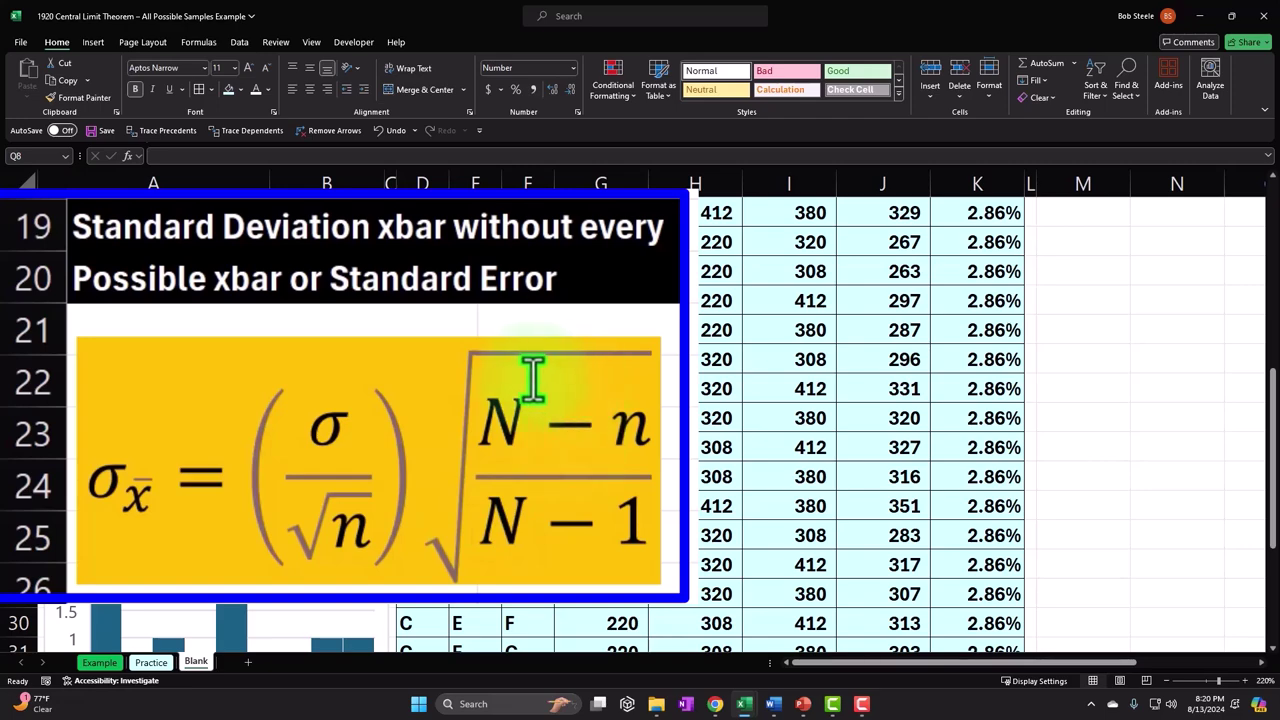
{"action": "scroll", "coordinate": [380, 500], "scroll_direction": "up", "scroll_amount": 5}
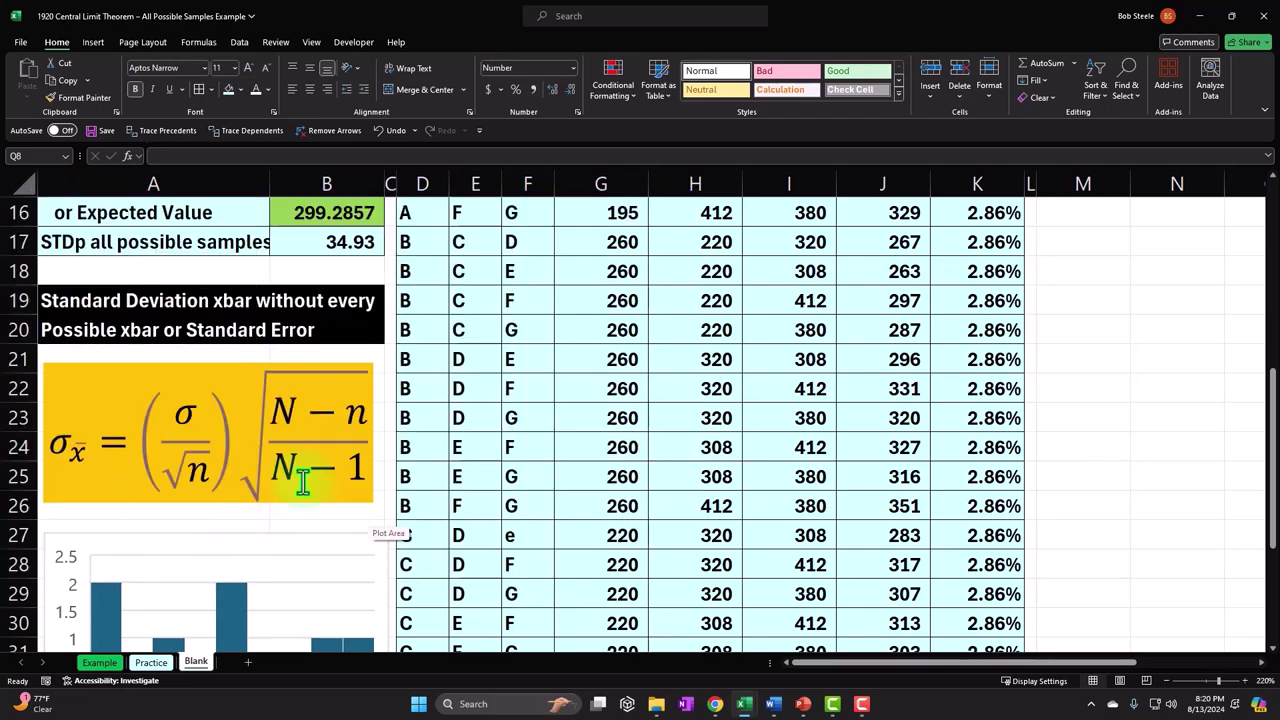
{"action": "left_click", "coordinate": [843, 663]}
{"action": "left_click_drag", "start_coordinate": [843, 675], "coordinate": [965, 668]}
{"action": "left_click", "coordinate": [1103, 306]}
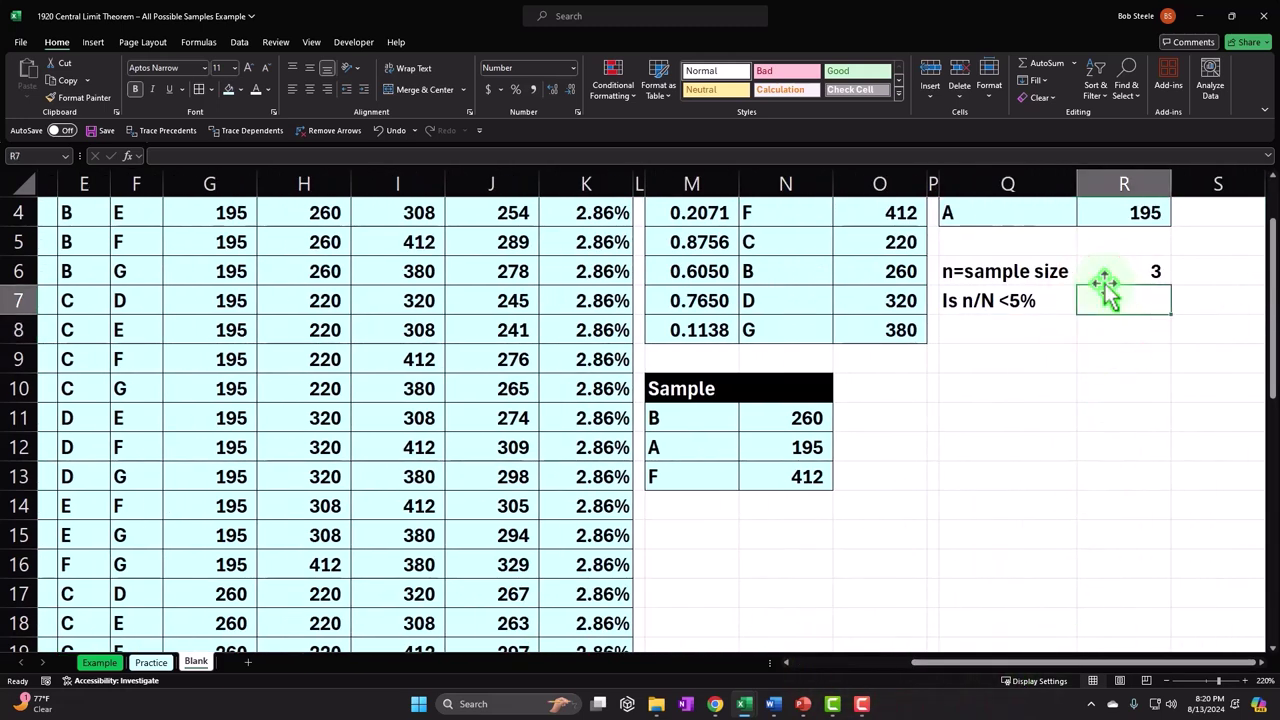
{"action": "key", "text": "Right"}
{"action": "key", "text": "Right"}
{"action": "key", "text": "Right"}
{"action": "scroll", "coordinate": [1029, 340], "scroll_direction": "up", "scroll_amount": 1}
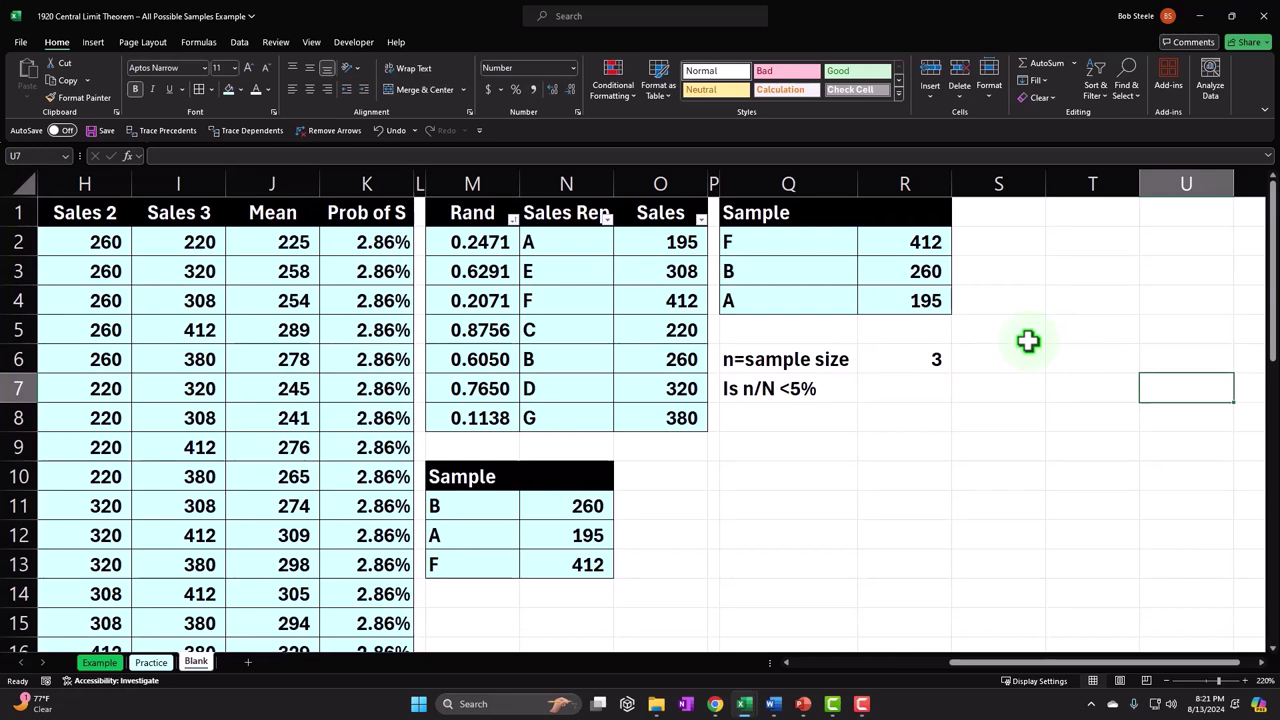
{"action": "left_click_drag", "start_coordinate": [986, 663], "coordinate": [707, 632]}
{"action": "scroll", "coordinate": [300, 451], "scroll_direction": "down", "scroll_amount": 2}
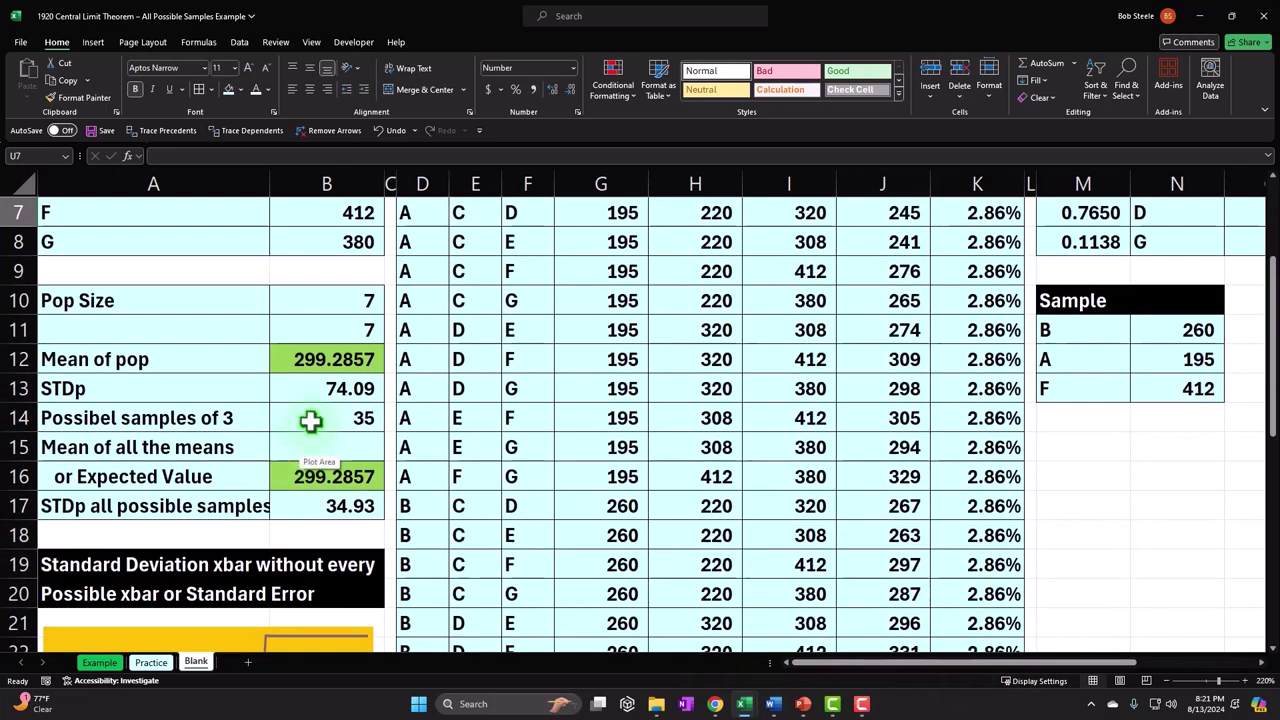
{"action": "scroll", "coordinate": [300, 451], "scroll_direction": "down", "scroll_amount": 2}
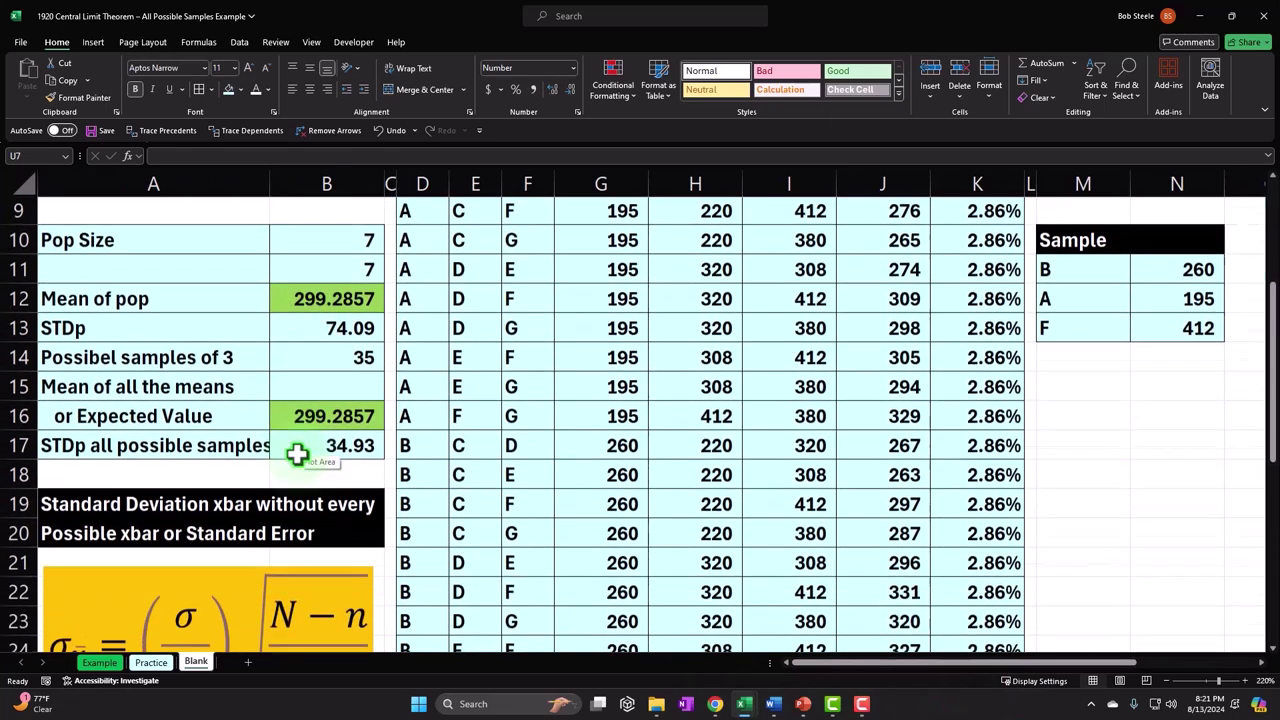
{"action": "left_click", "coordinate": [368, 477]}
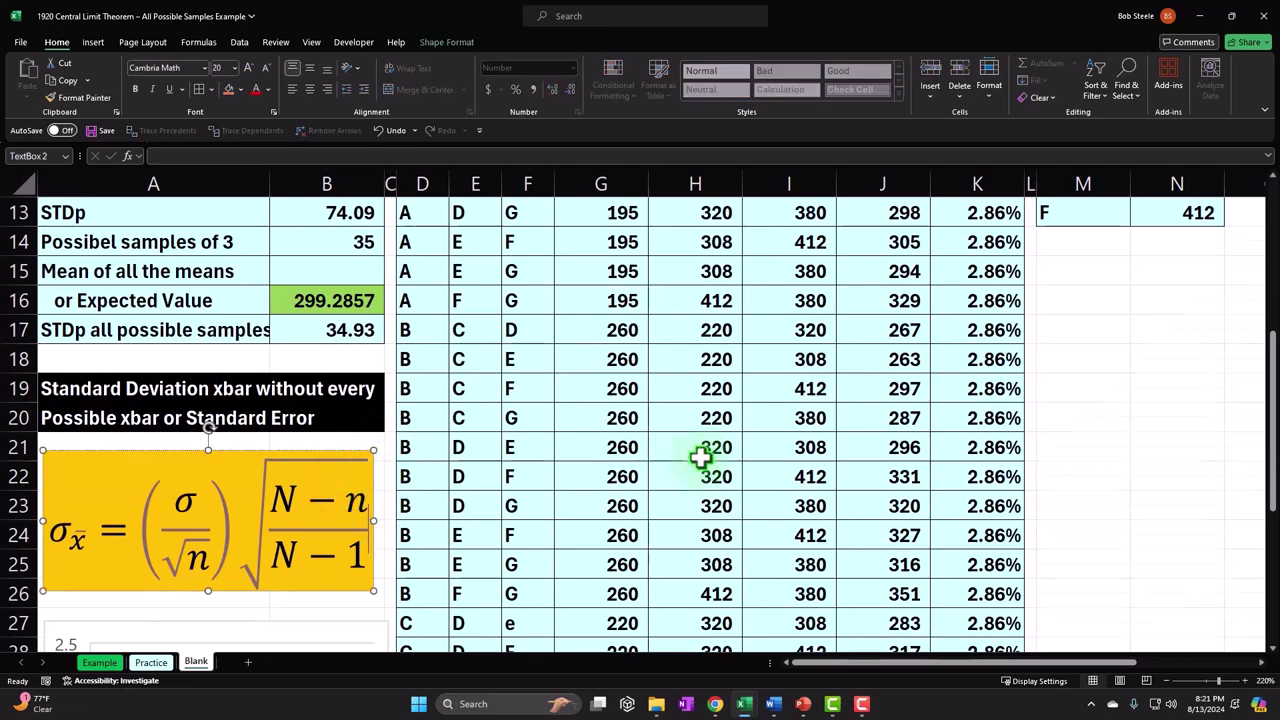
{"action": "scroll", "coordinate": [700, 457], "scroll_direction": "up", "scroll_amount": 4}
{"action": "left_click_drag", "start_coordinate": [930, 663], "coordinate": [1095, 678]}
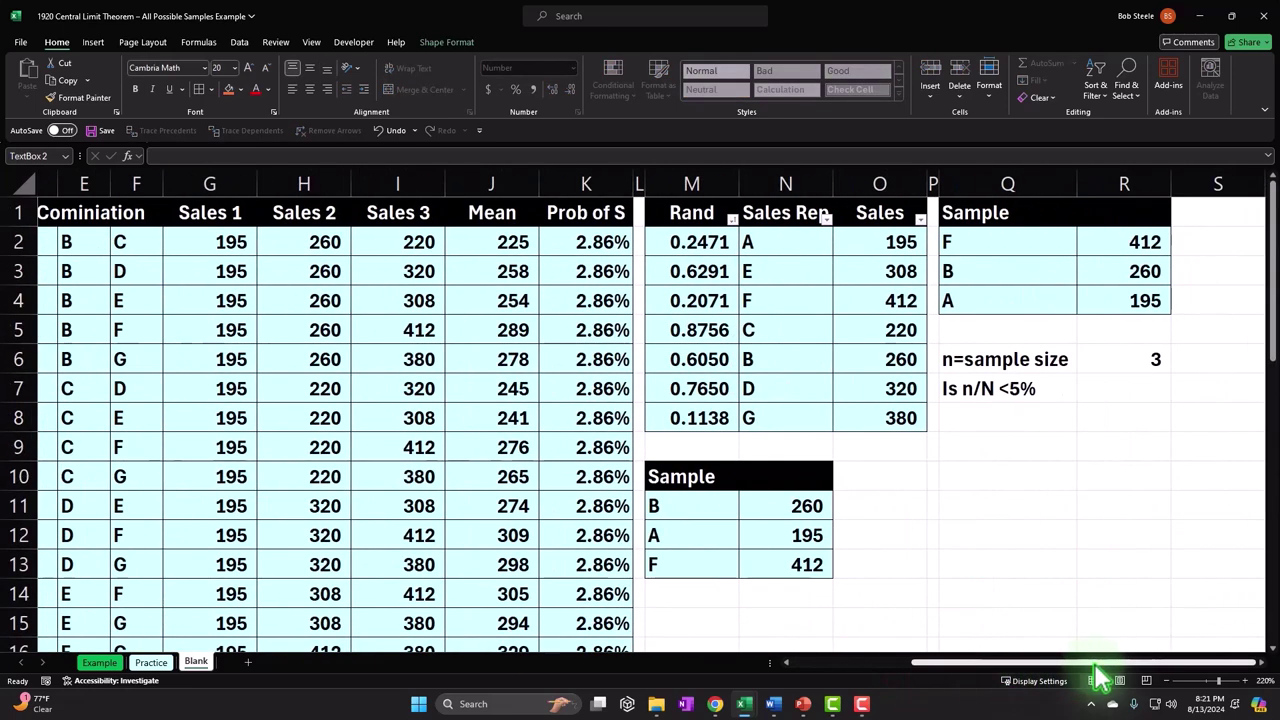
- Enter =R6/B10 in R7 to divide the sample size by the population size
{"action": "left_click", "coordinate": [1143, 388]}
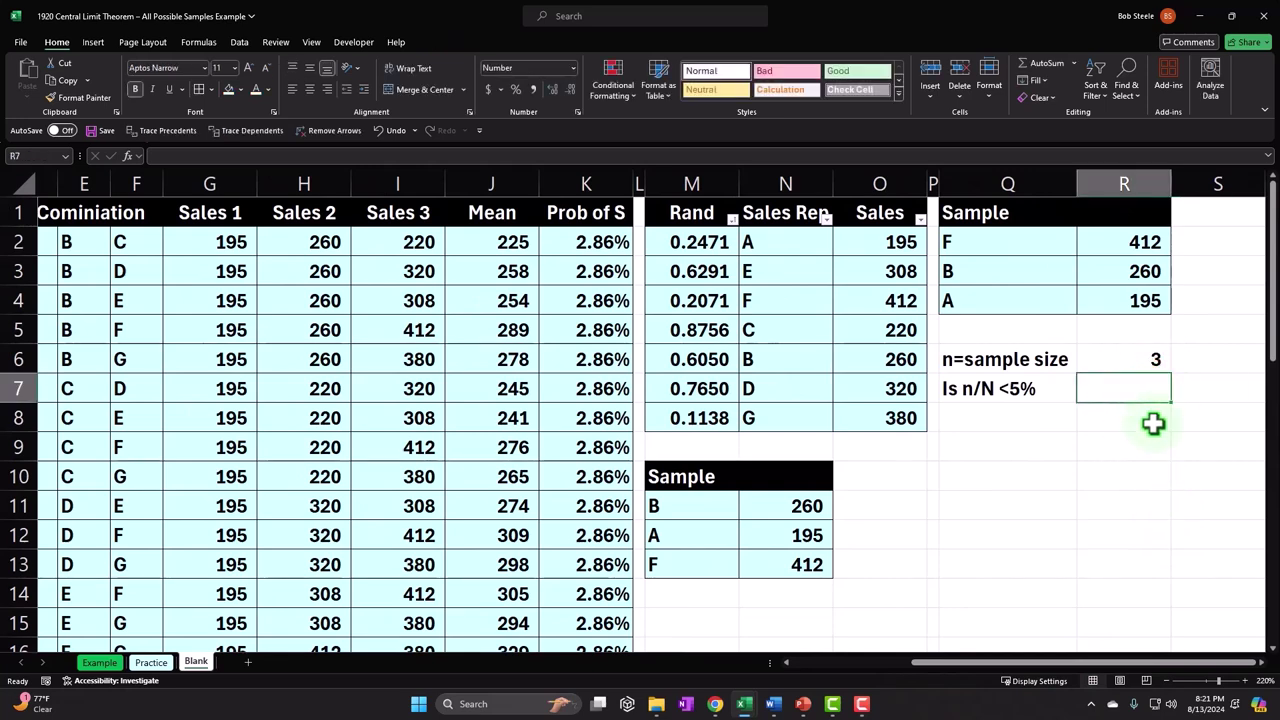
{"action": "type", "text": "="}
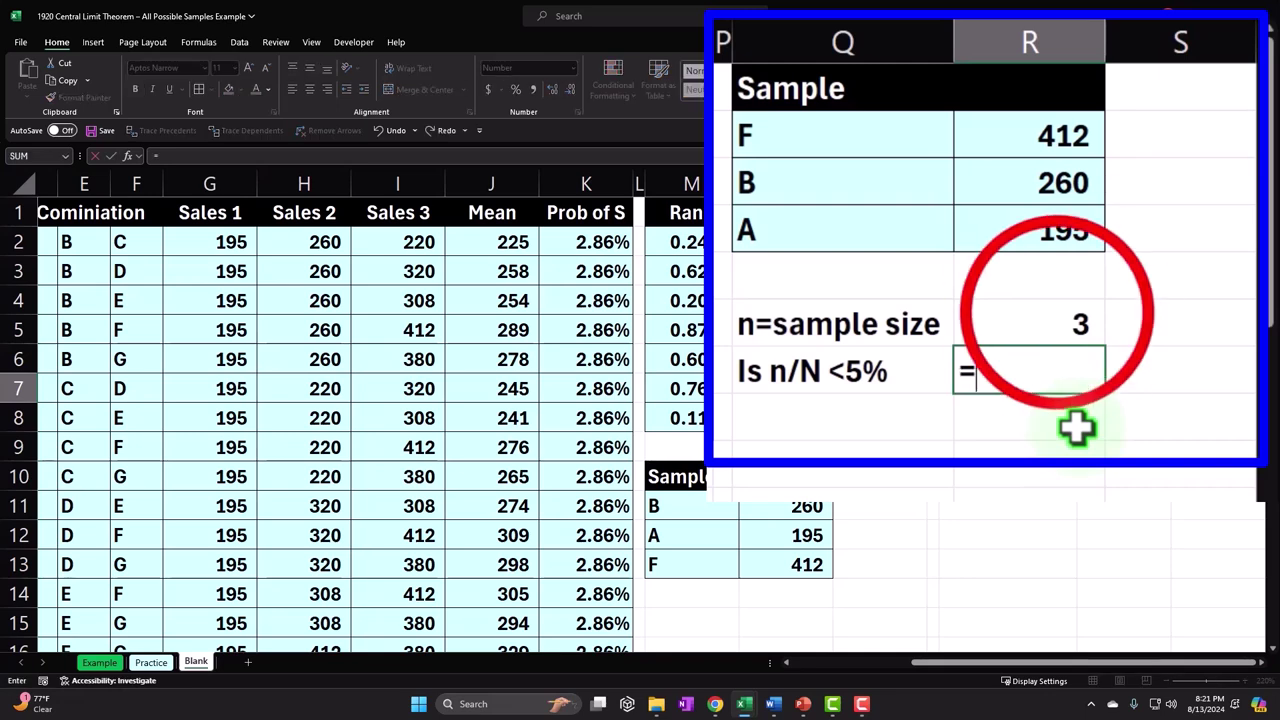
{"action": "left_click", "coordinate": [1060, 318]}
{"action": "type", "text": "/"}
{"action": "left_click_drag", "start_coordinate": [1040, 664], "coordinate": [800, 675]}
{"action": "left_click", "coordinate": [345, 480]}
{"action": "key", "text": "Return"}
{"action": "key", "text": "Up"}
{"action": "key", "text": "Left"}
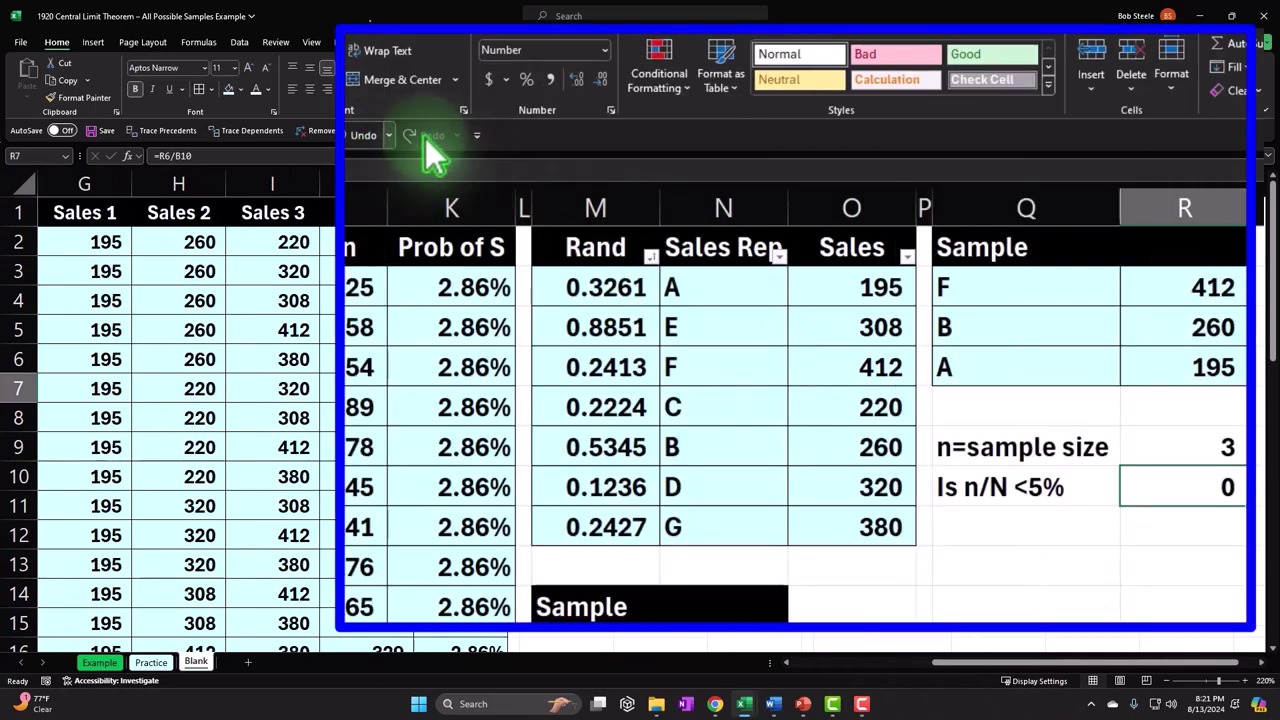
- Increase the ratio's decimal places so it shows 0.4286
{"action": "double_click", "coordinate": [575, 80]}
{"action": "left_click", "coordinate": [576, 80]}
{"action": "left_click", "coordinate": [576, 80]}
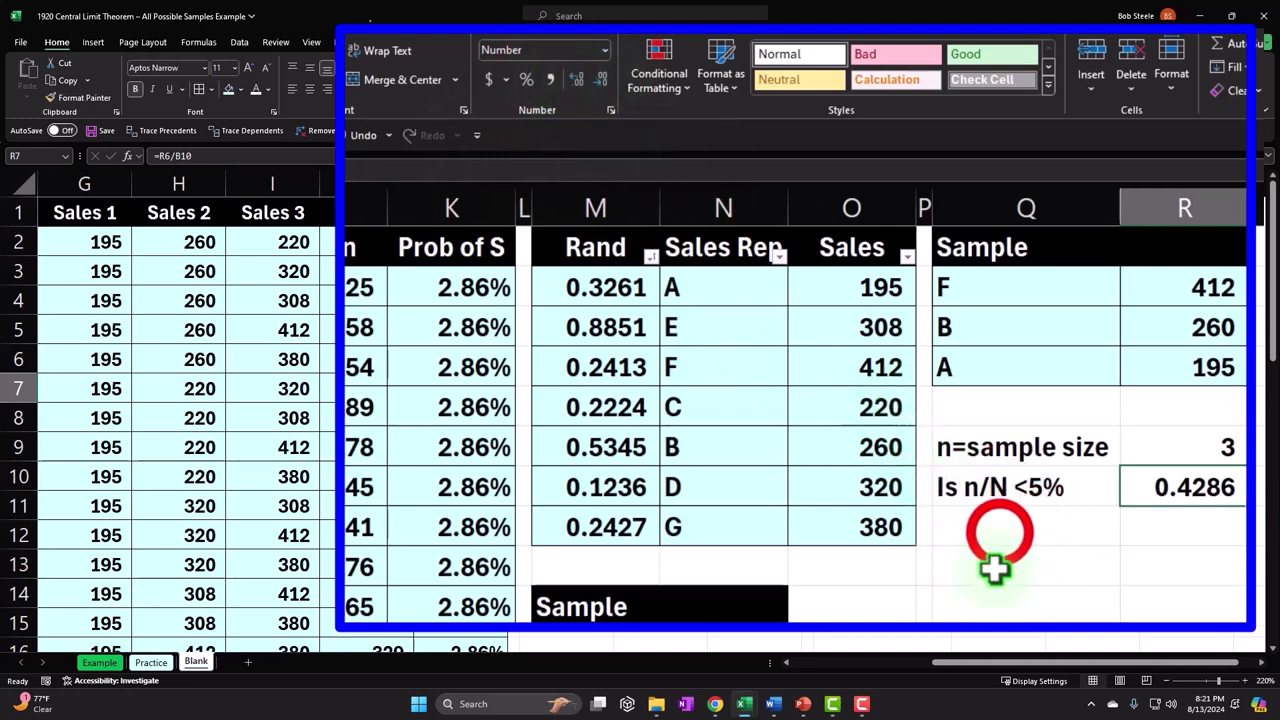
{"action": "left_click", "coordinate": [1000, 533]}
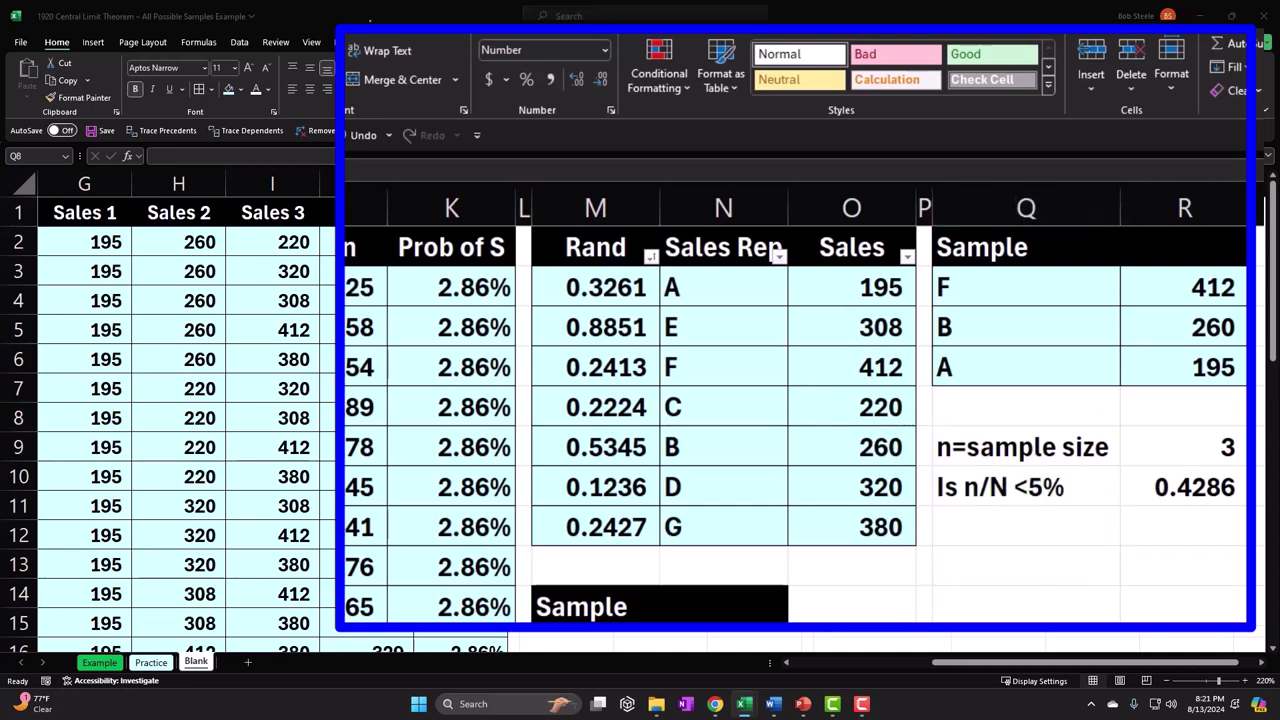
{"action": "left_click", "coordinate": [934, 563]}
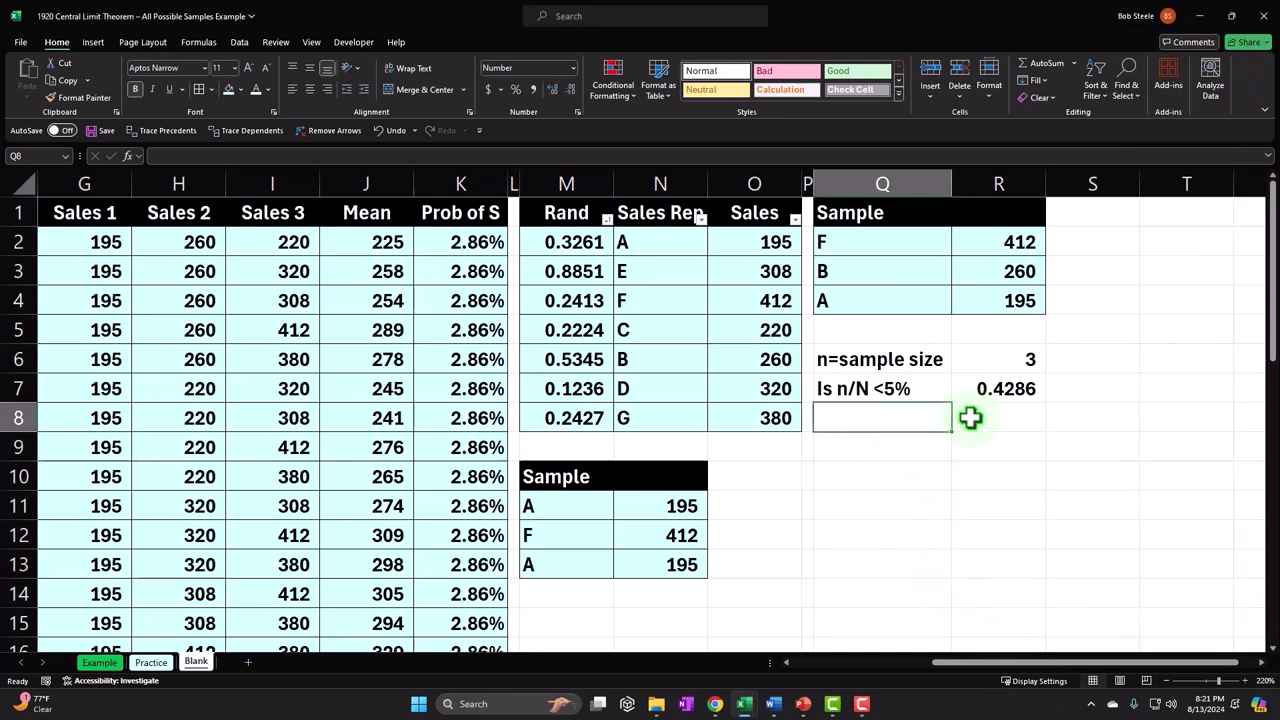
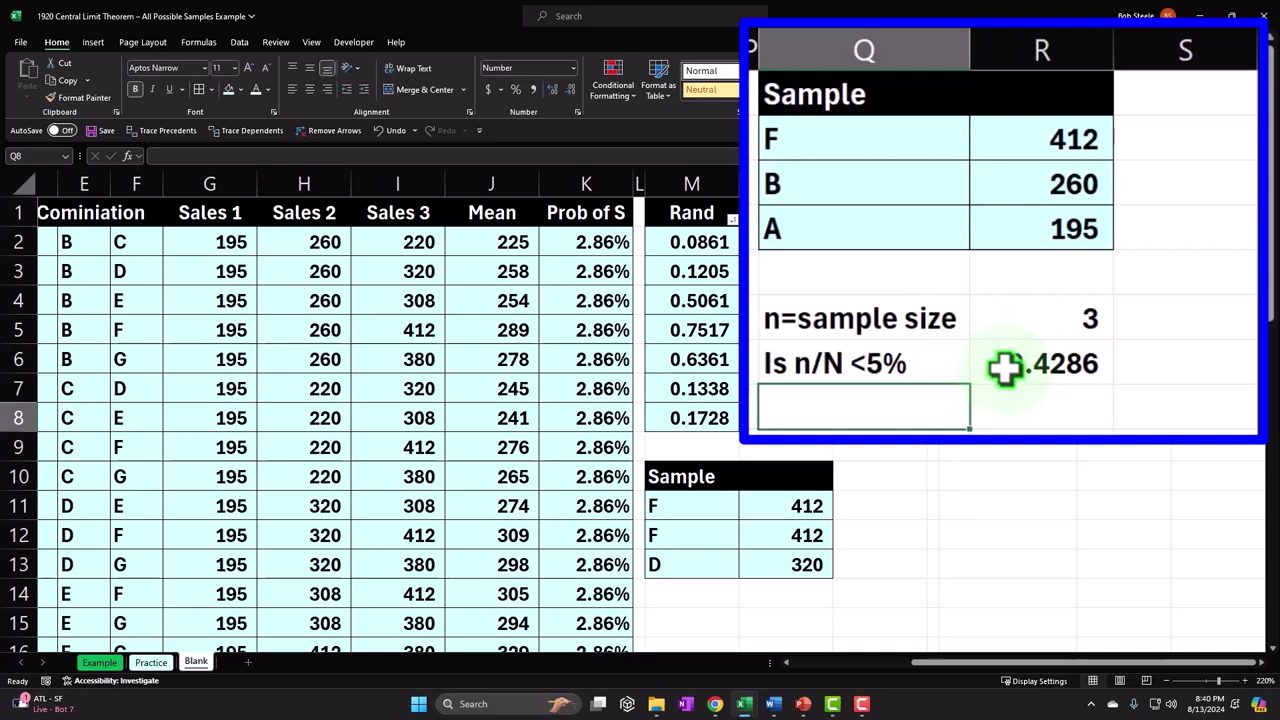
- Review the random sample of three sales values and the Mean column
{"action": "mouse_move", "coordinate": [843, 134]}
{"action": "left_mouse_down"}
{"action": "mouse_move", "coordinate": [989, 197]}
{"action": "mouse_move", "coordinate": [1015, 226]}
{"action": "left_mouse_up"}
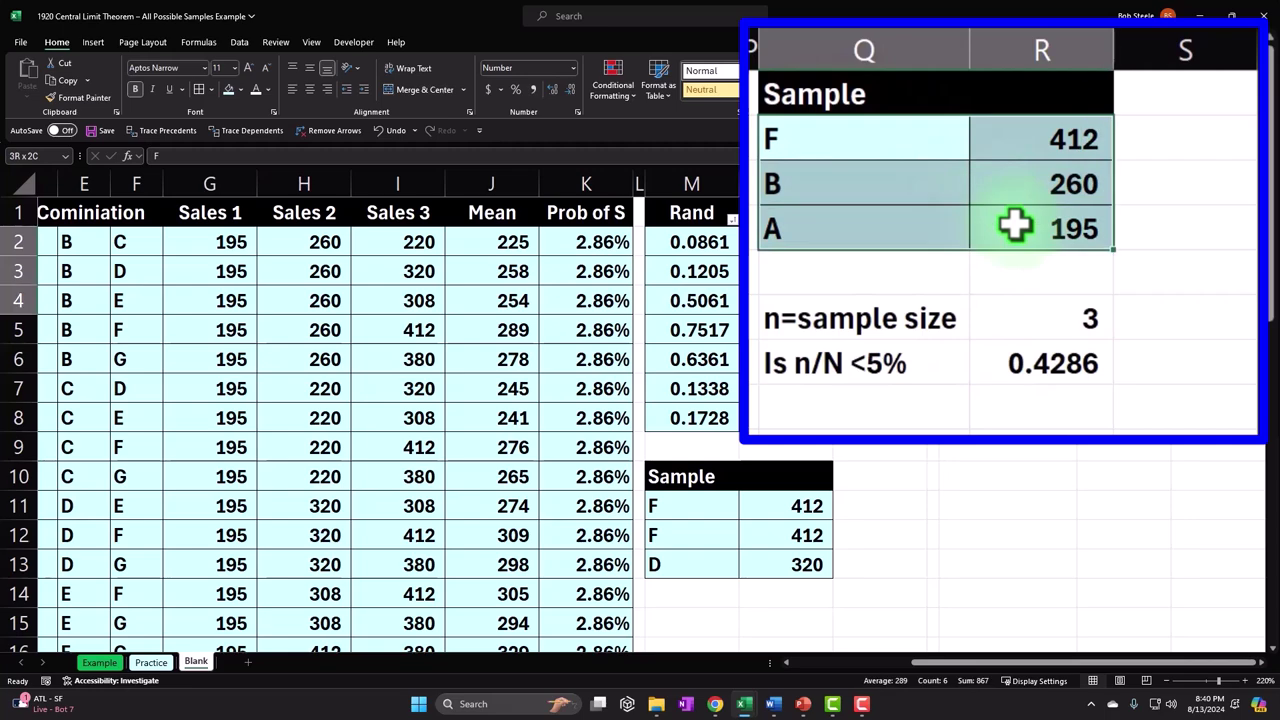
{"action": "left_click_drag", "start_coordinate": [1045, 662], "coordinate": [928, 668]}
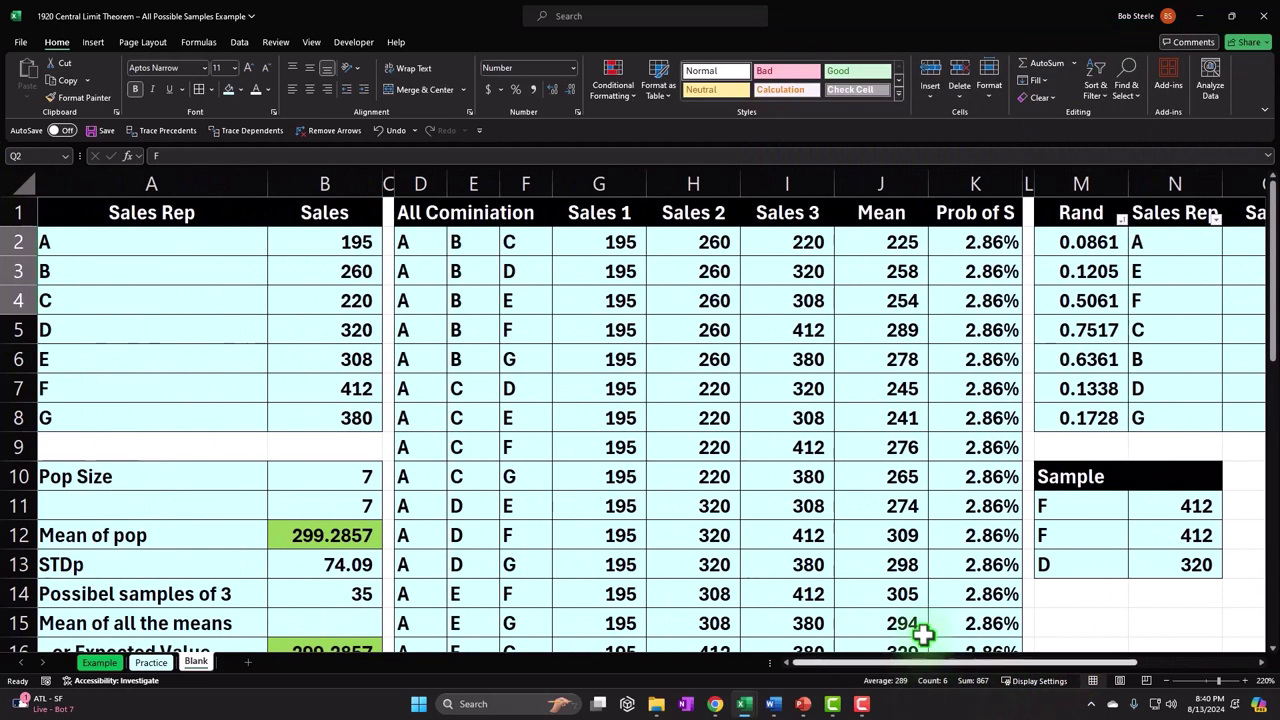
{"action": "left_click_drag", "start_coordinate": [865, 245], "coordinate": [863, 446]}
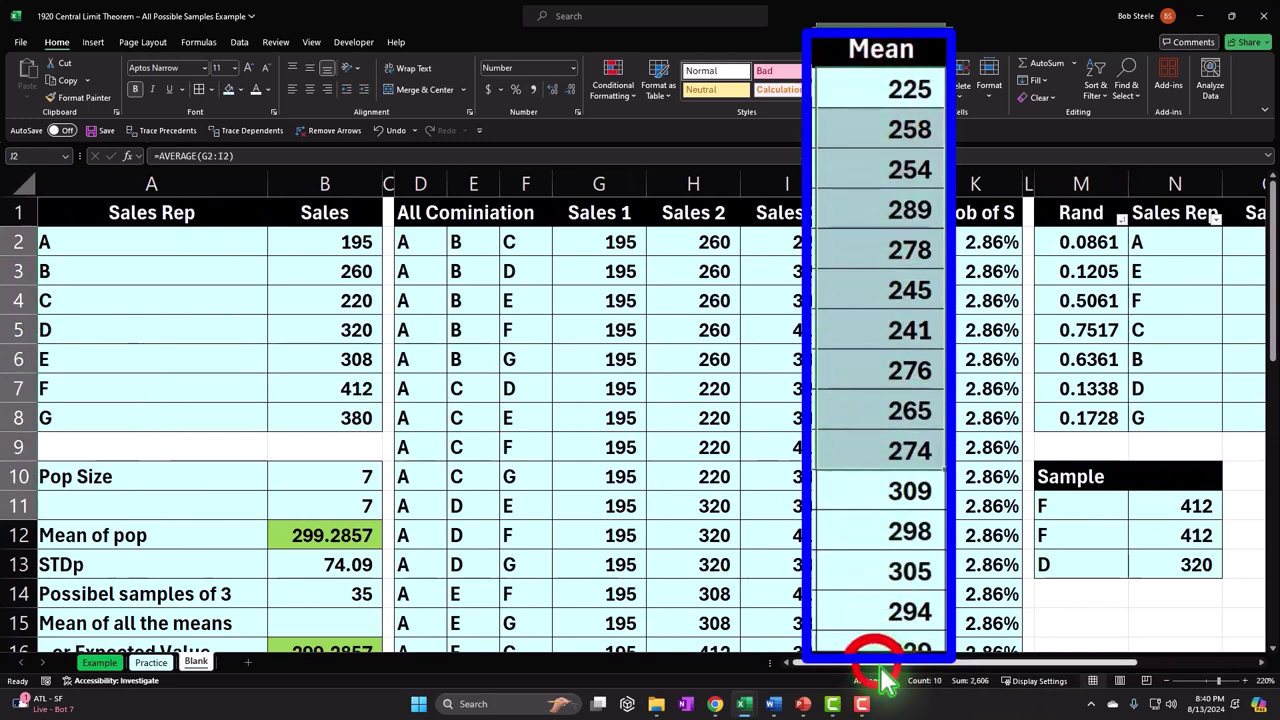
{"action": "scroll", "coordinate": [400, 494], "scroll_direction": "down", "scroll_amount": 3}
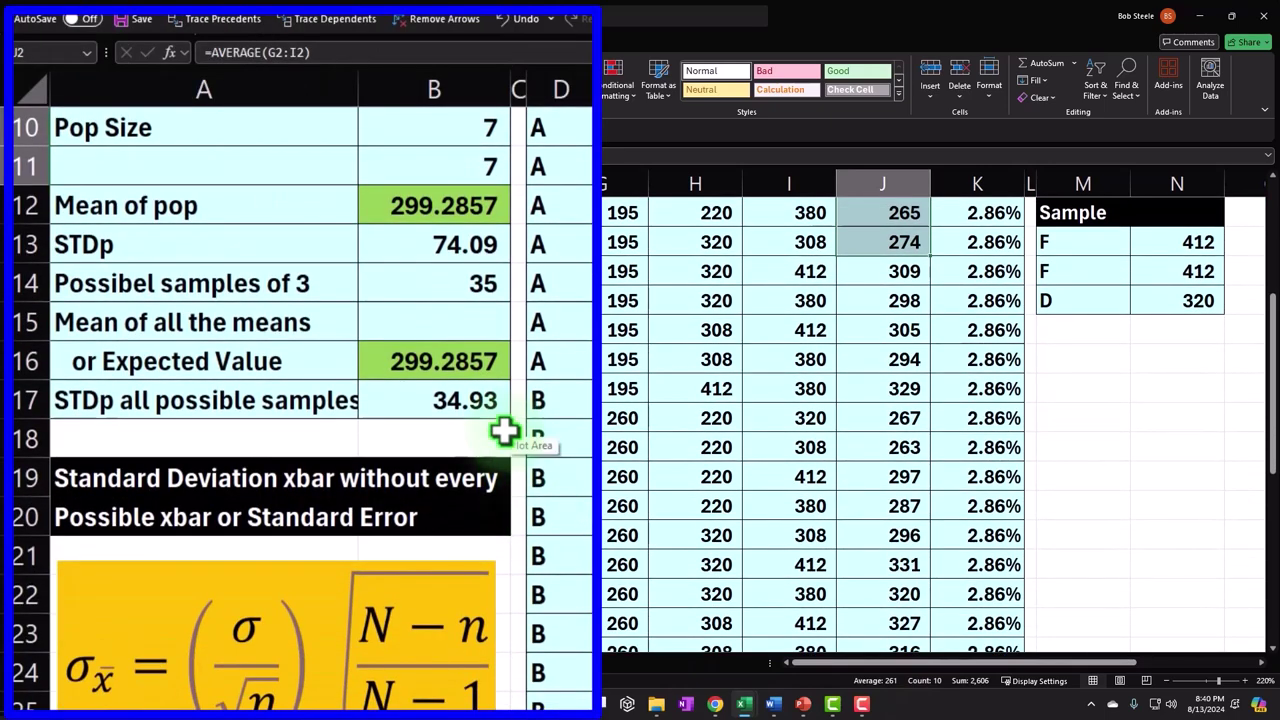
- Re-enter B17's =STDEV.P(J2:J36) so the sample means' standard deviation reads 34.93
{"action": "double_click", "coordinate": [466, 400]}
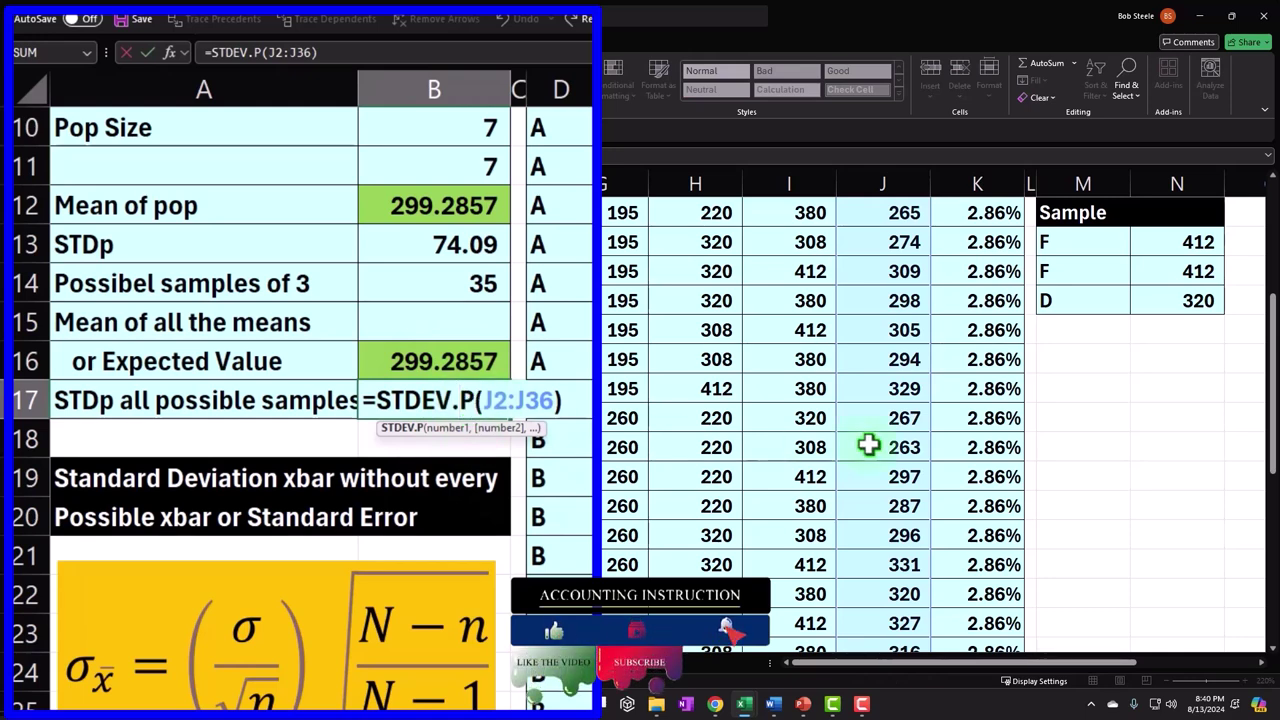
{"action": "scroll", "coordinate": [869, 420], "scroll_direction": "up", "scroll_amount": 3}
{"action": "scroll", "coordinate": [877, 322], "scroll_direction": "down", "scroll_amount": 1}
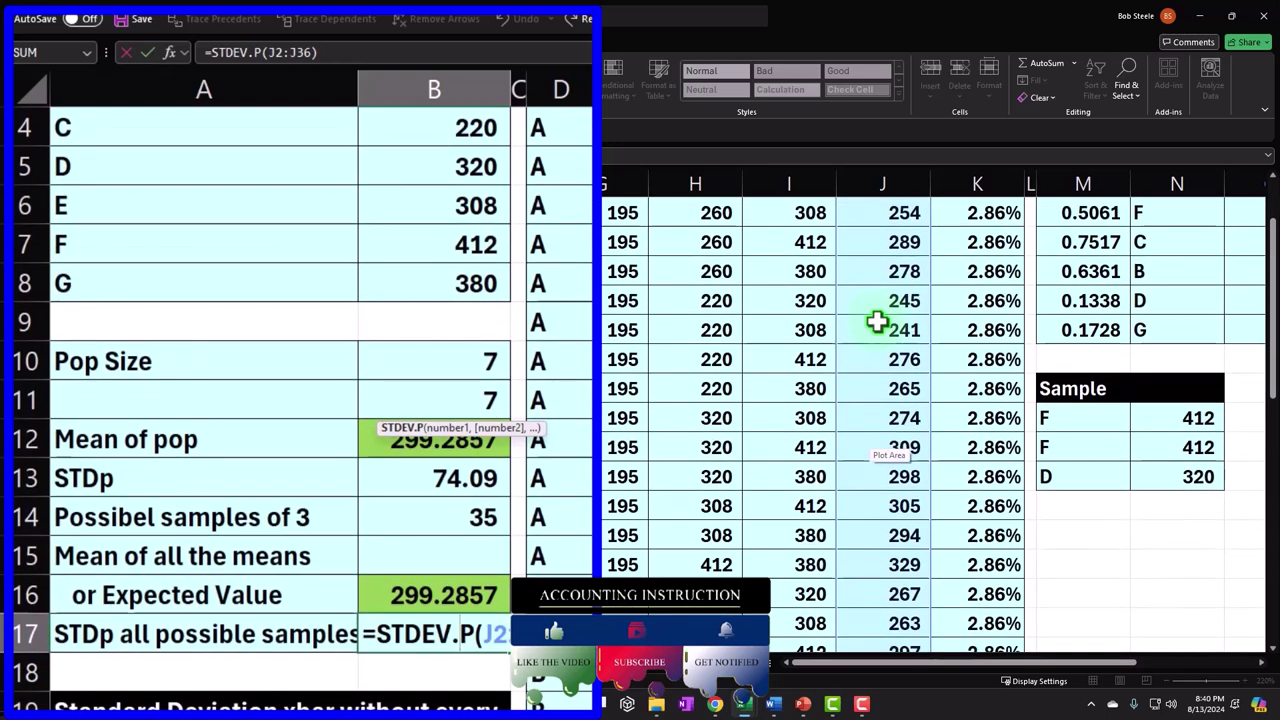
{"action": "key", "text": "ctrl+Return"}
{"action": "scroll", "coordinate": [877, 322], "scroll_direction": "down", "scroll_amount": 1}
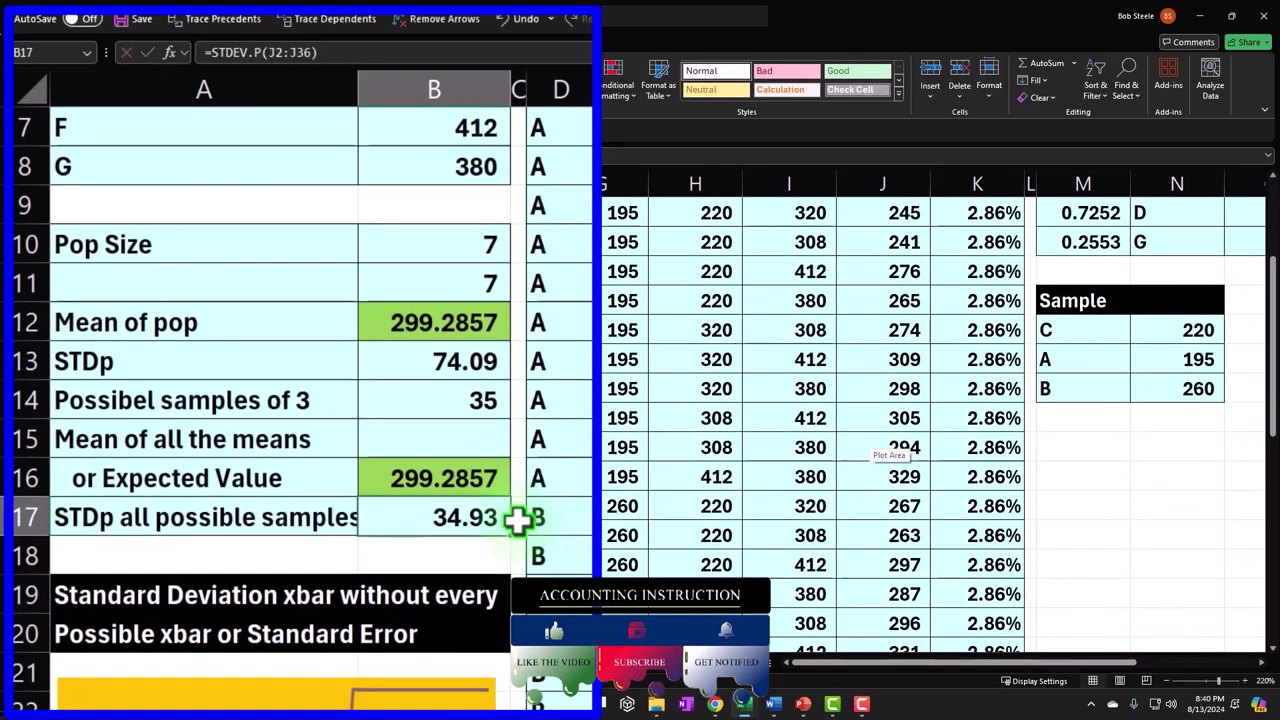
- Compare with B13's population STDEV.P(B2:B8) and re-highlight the drawn sample of three
{"action": "left_click", "coordinate": [441, 366]}
{"action": "scroll", "coordinate": [441, 366], "scroll_direction": "up", "scroll_amount": 2}
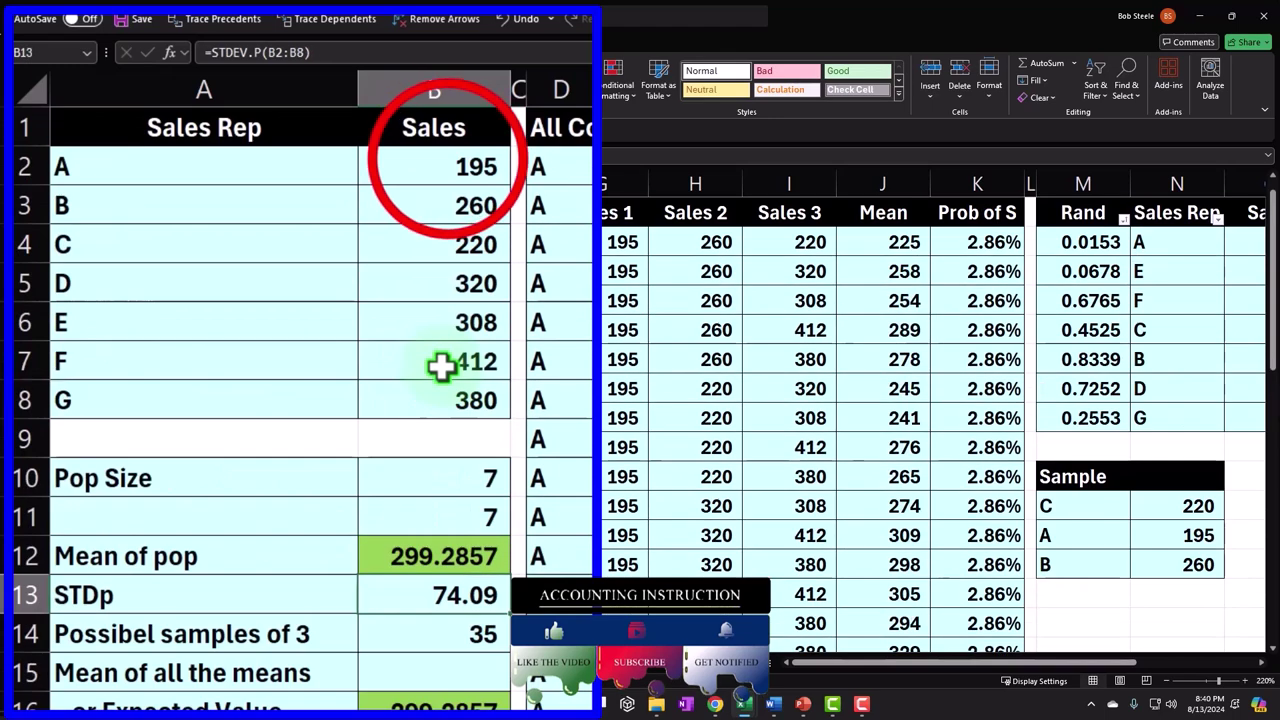
{"action": "left_click_drag", "start_coordinate": [434, 166], "coordinate": [441, 390]}
{"action": "scroll", "coordinate": [460, 450], "scroll_direction": "down", "scroll_amount": 1}
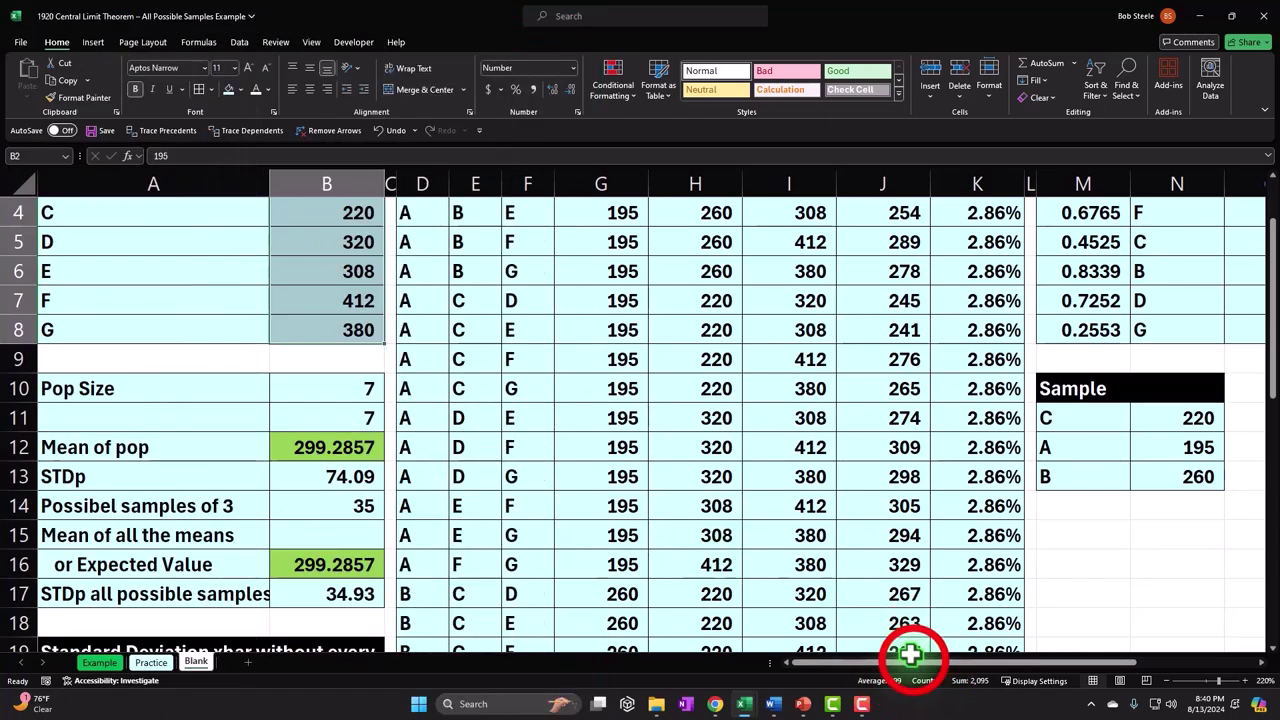
{"action": "scroll", "coordinate": [1100, 663], "scroll_direction": "right", "scroll_amount": 4}
{"action": "scroll", "coordinate": [1083, 465], "scroll_direction": "up", "scroll_amount": 1}
{"action": "mouse_move", "coordinate": [1020, 251]}
{"action": "left_mouse_down"}
{"action": "mouse_move", "coordinate": [1049, 251]}
{"action": "mouse_move", "coordinate": [1106, 306]}
{"action": "left_mouse_up"}
{"action": "left_click_drag", "start_coordinate": [1043, 662], "coordinate": [277, 485]}
- Zoom in on the standard error equation box and clear its highlighted term
{"action": "scroll", "coordinate": [277, 485], "scroll_direction": "down", "scroll_amount": 4}
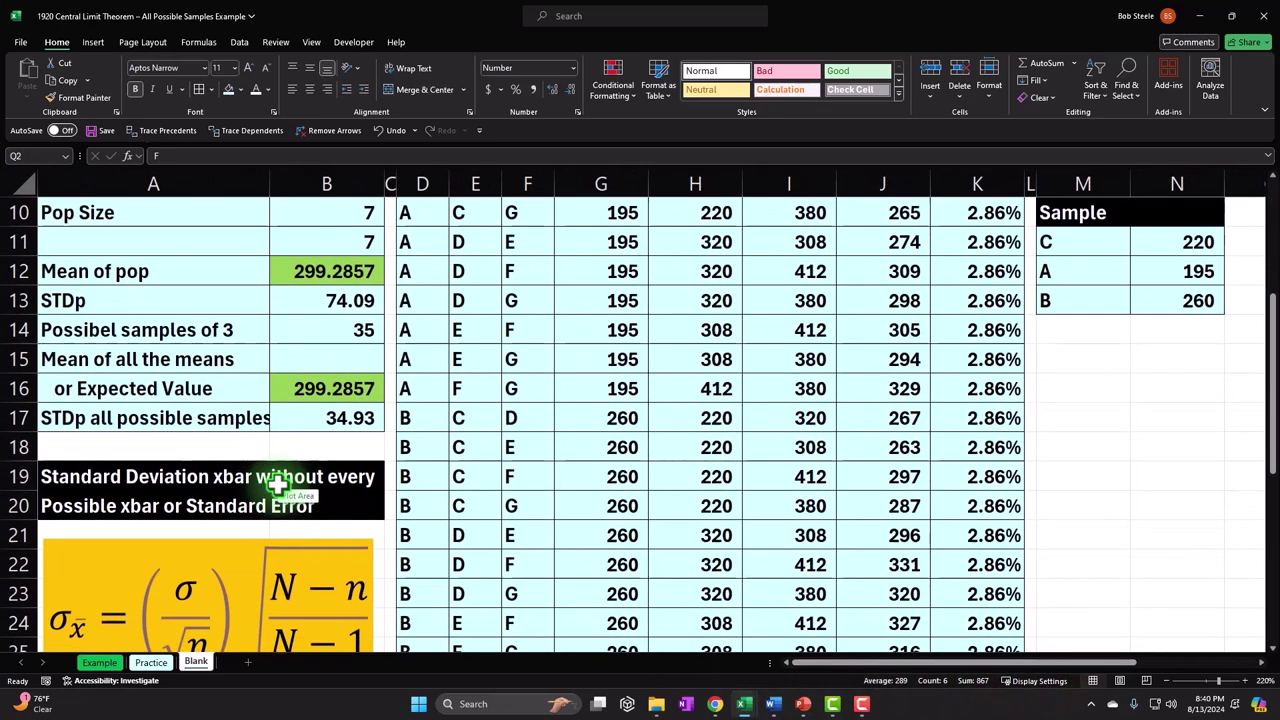
{"action": "left_click", "coordinate": [250, 455]}
{"action": "key", "text": "super+plus"}
{"action": "left_click", "coordinate": [425, 424]}
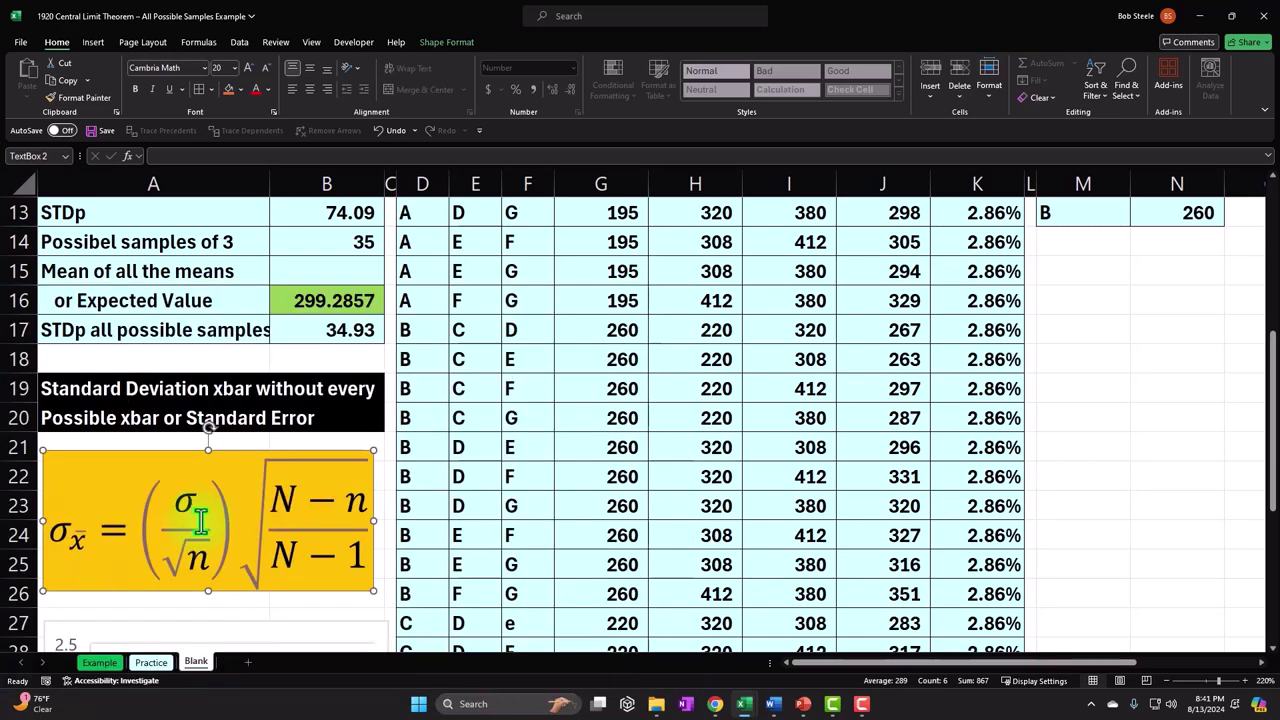
- Inspect B13's population STDp formula, then show the n = 3 and n/N 0.4286 check
{"action": "scroll", "coordinate": [200, 522], "scroll_direction": "up", "scroll_amount": 4}
{"action": "left_click_drag", "start_coordinate": [171, 245], "coordinate": [327, 419]}
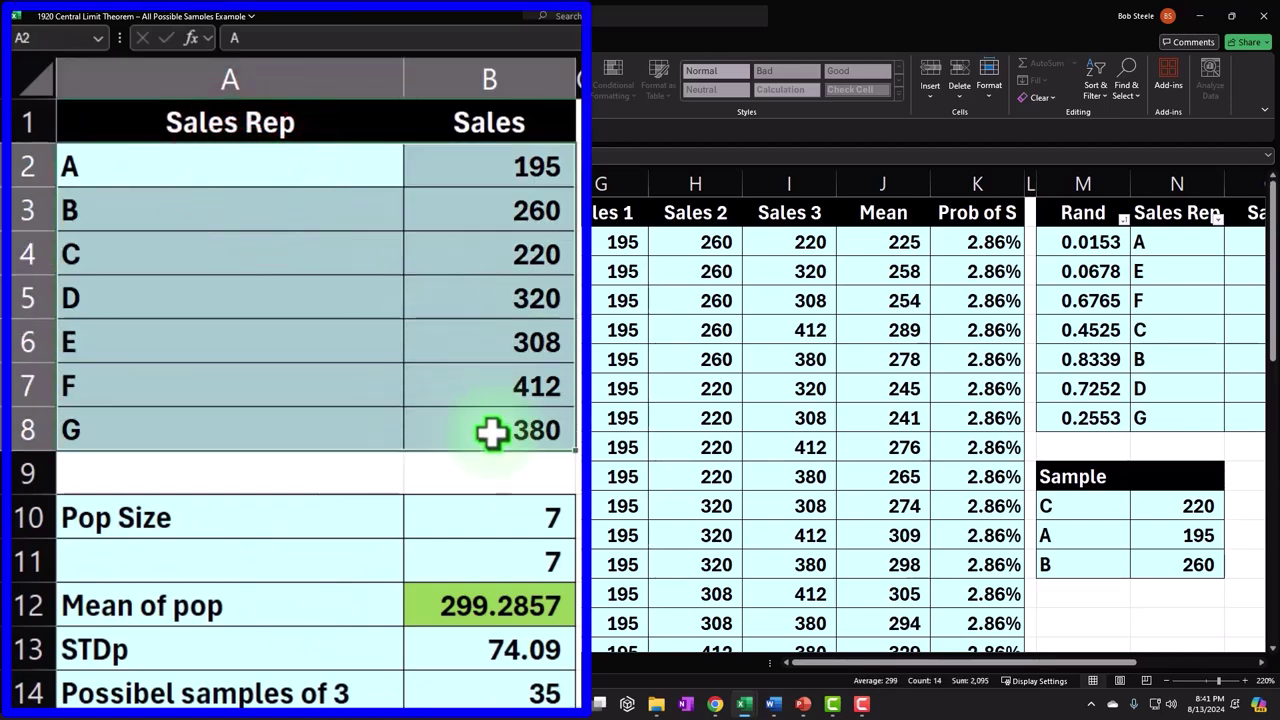
{"action": "scroll", "coordinate": [491, 470], "scroll_direction": "down", "scroll_amount": 1}
{"action": "left_click", "coordinate": [491, 512]}
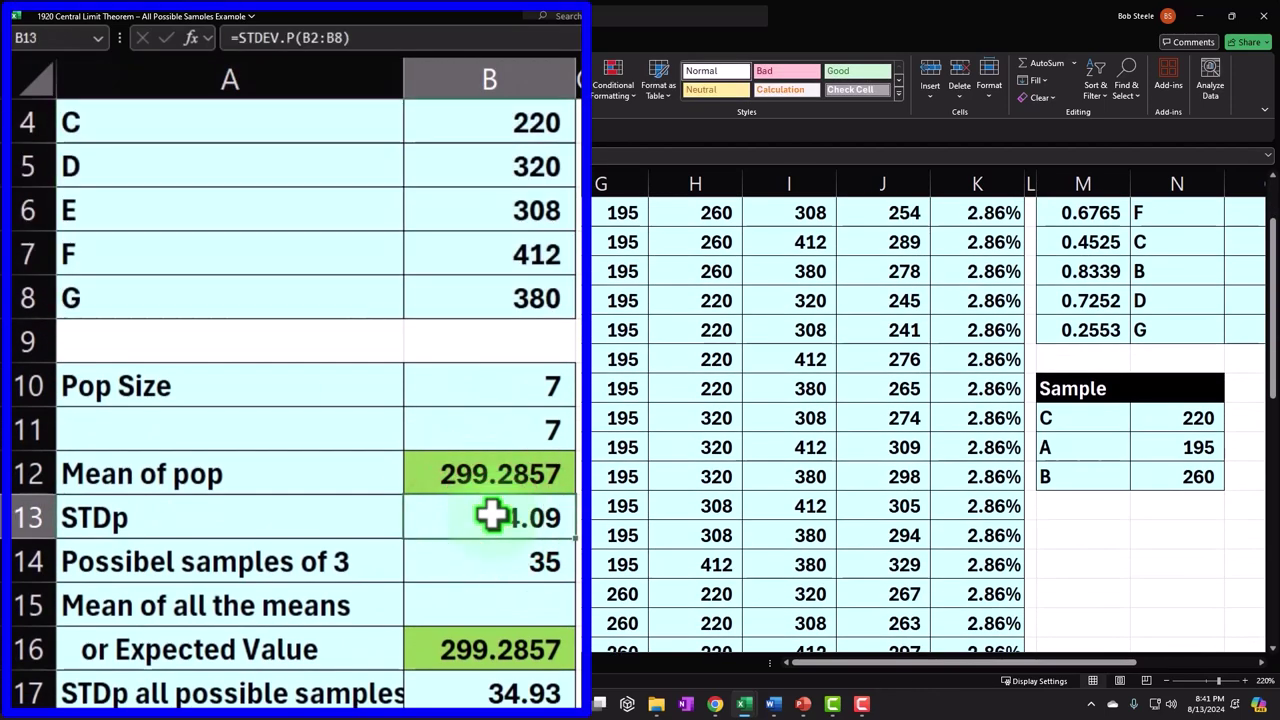
{"action": "scroll", "coordinate": [491, 515], "scroll_direction": "down", "scroll_amount": 3}
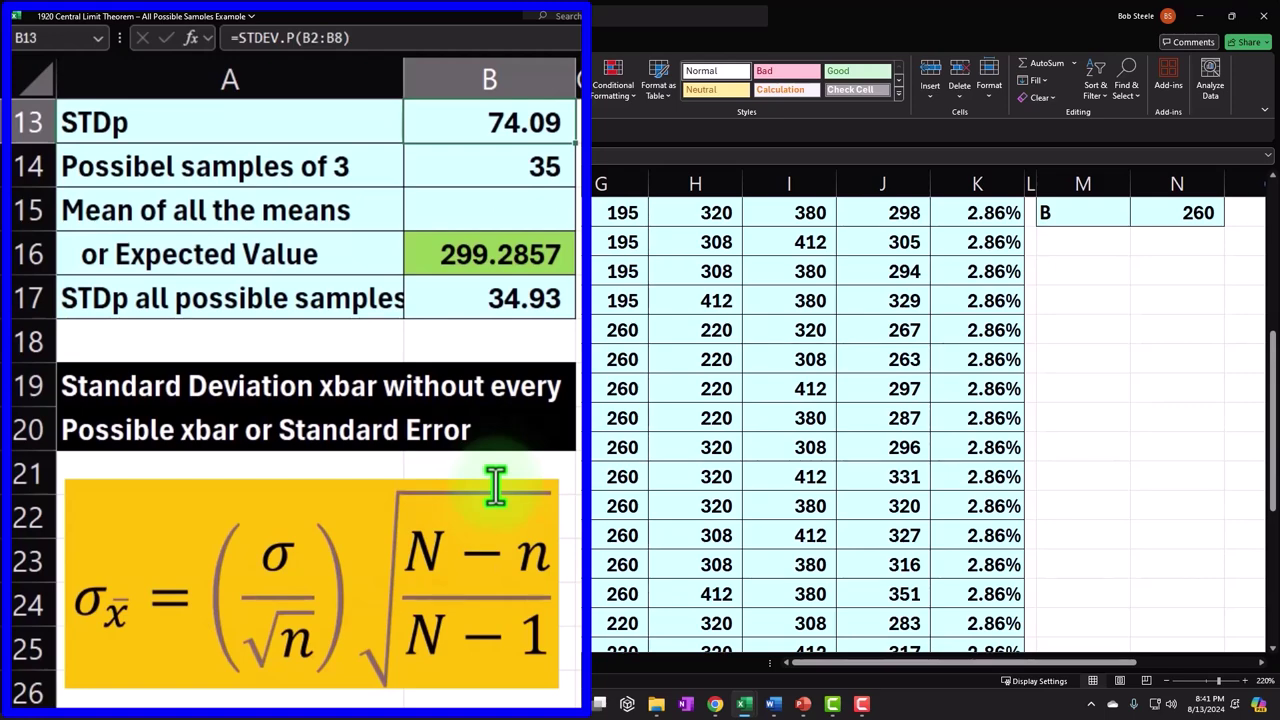
{"action": "scroll", "coordinate": [643, 443], "scroll_direction": "up", "scroll_amount": 3}
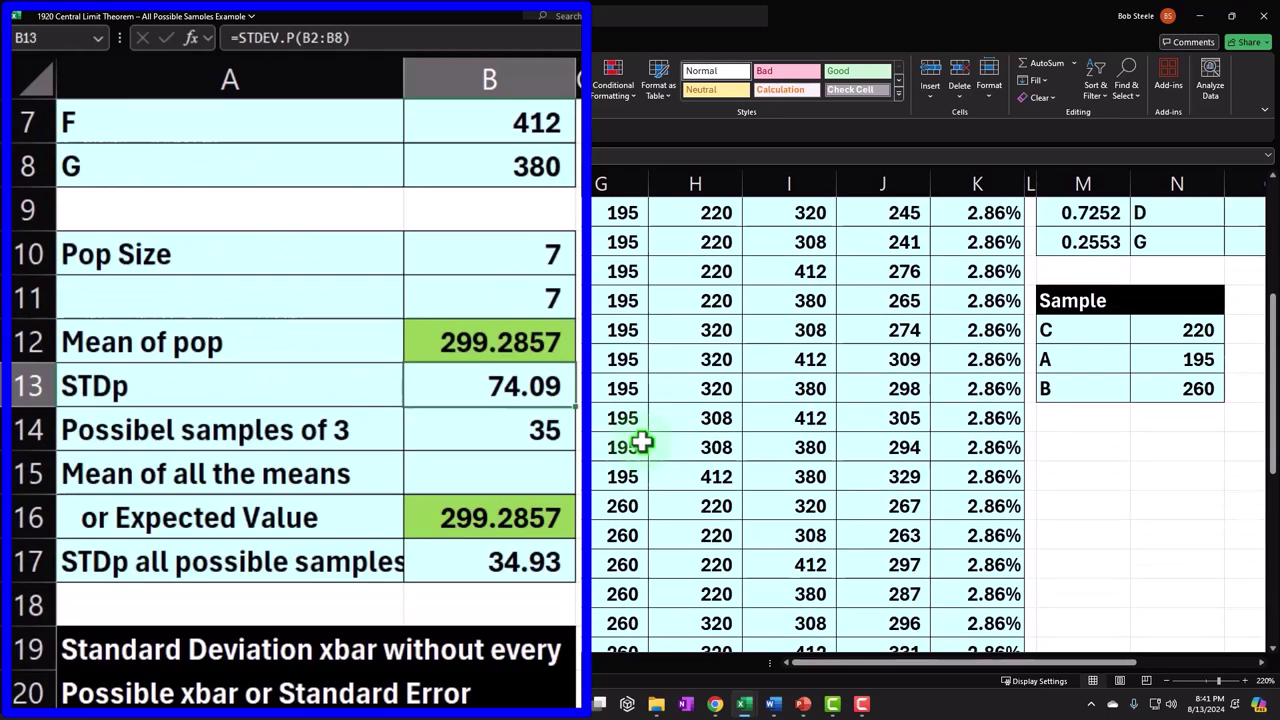
{"action": "left_click_drag", "start_coordinate": [808, 662], "coordinate": [1005, 683]}
- Enter the labels 'STDs estimated formula' and 'if we have STDp' under the n/N check
{"action": "left_click", "coordinate": [993, 329]}
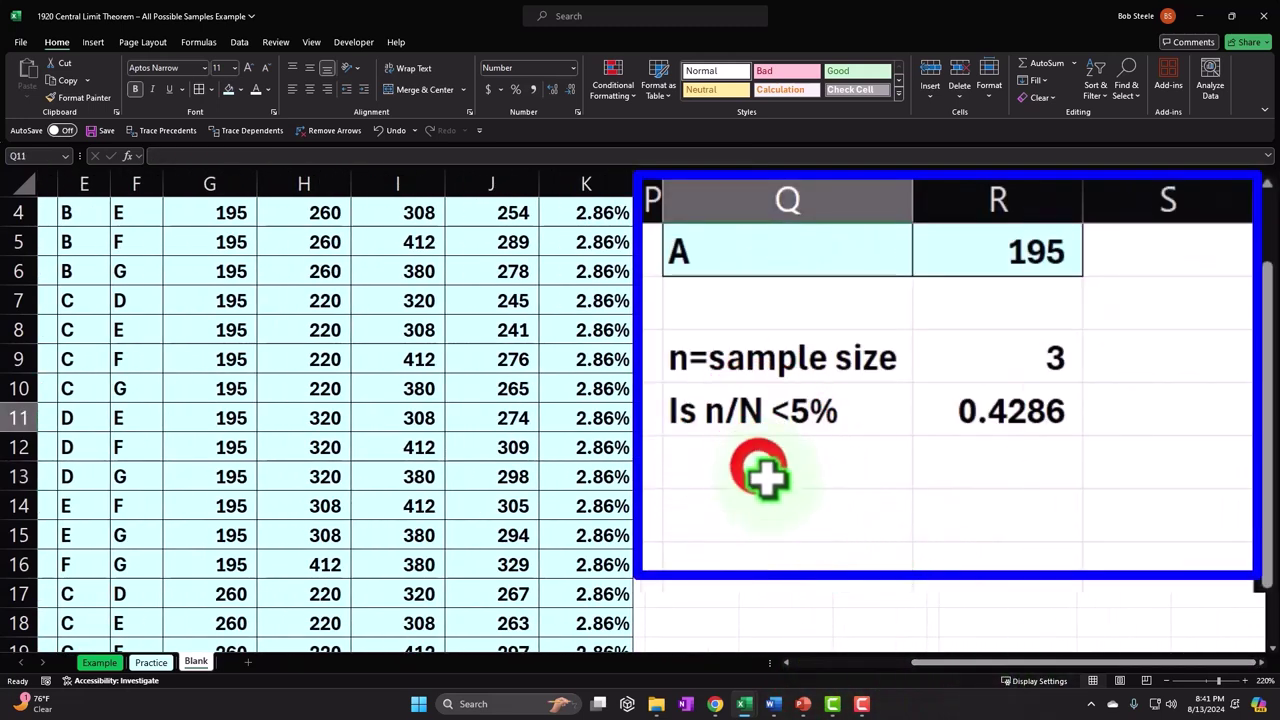
{"action": "type", "text": "ST"}
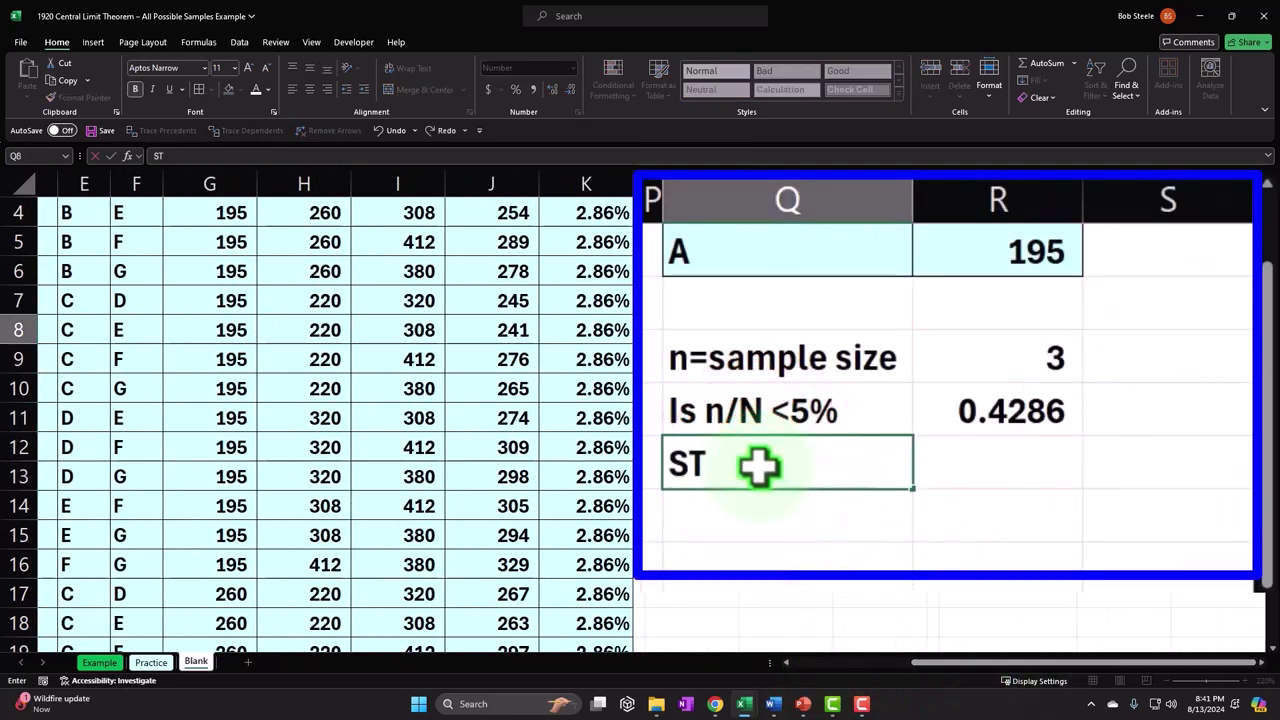
{"action": "type", "text": "D"}
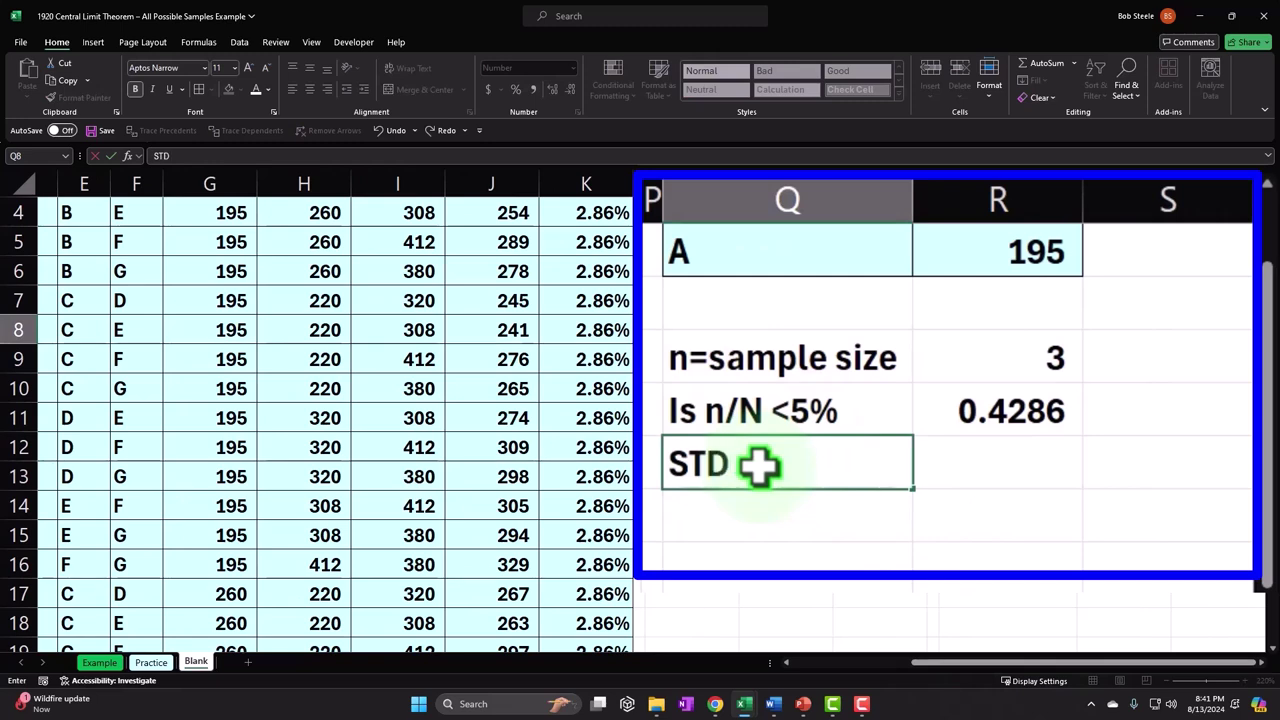
{"action": "type", "text": "s esti"}
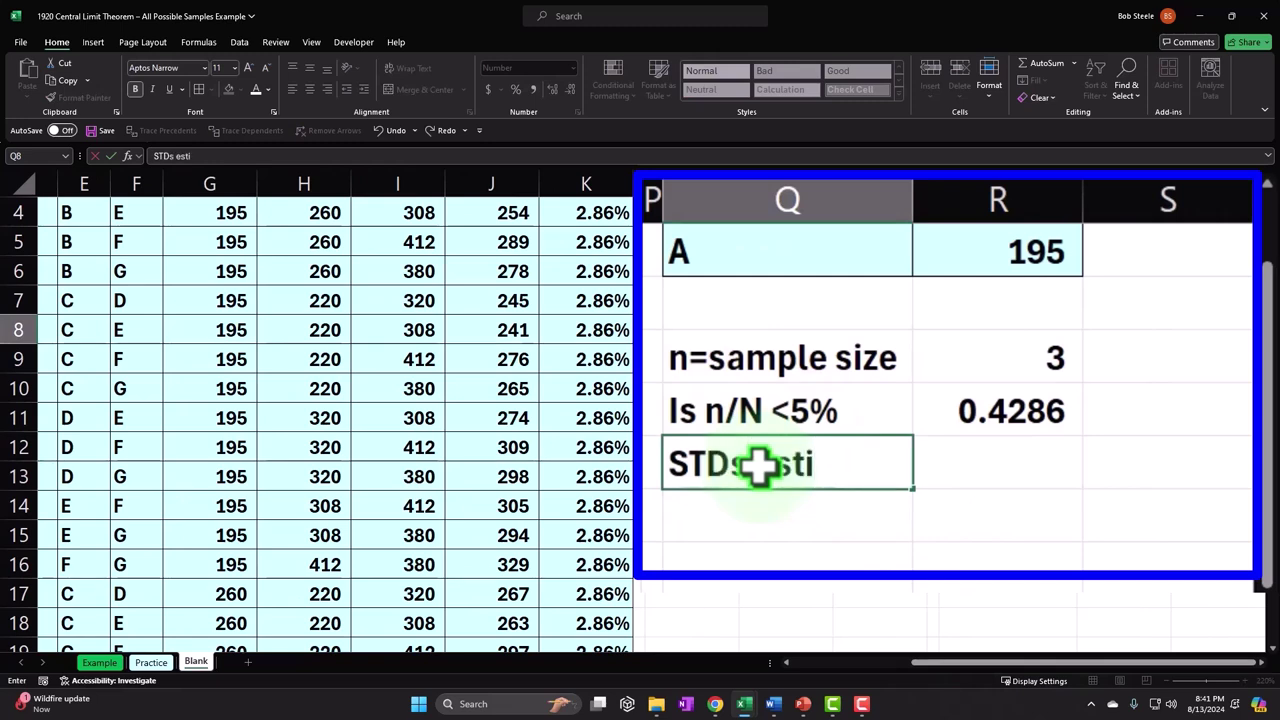
{"action": "type", "text": "mae"}
{"action": "type", "text": "formul"}
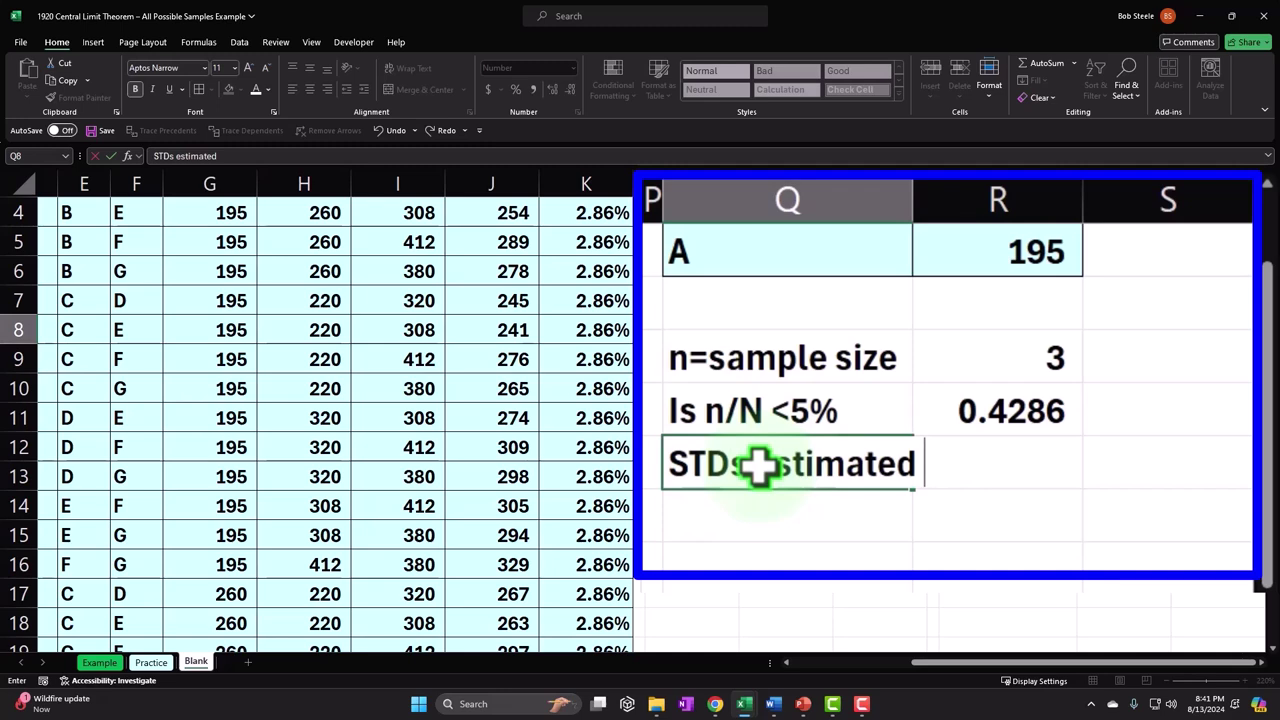
{"action": "type", "text": "a"}
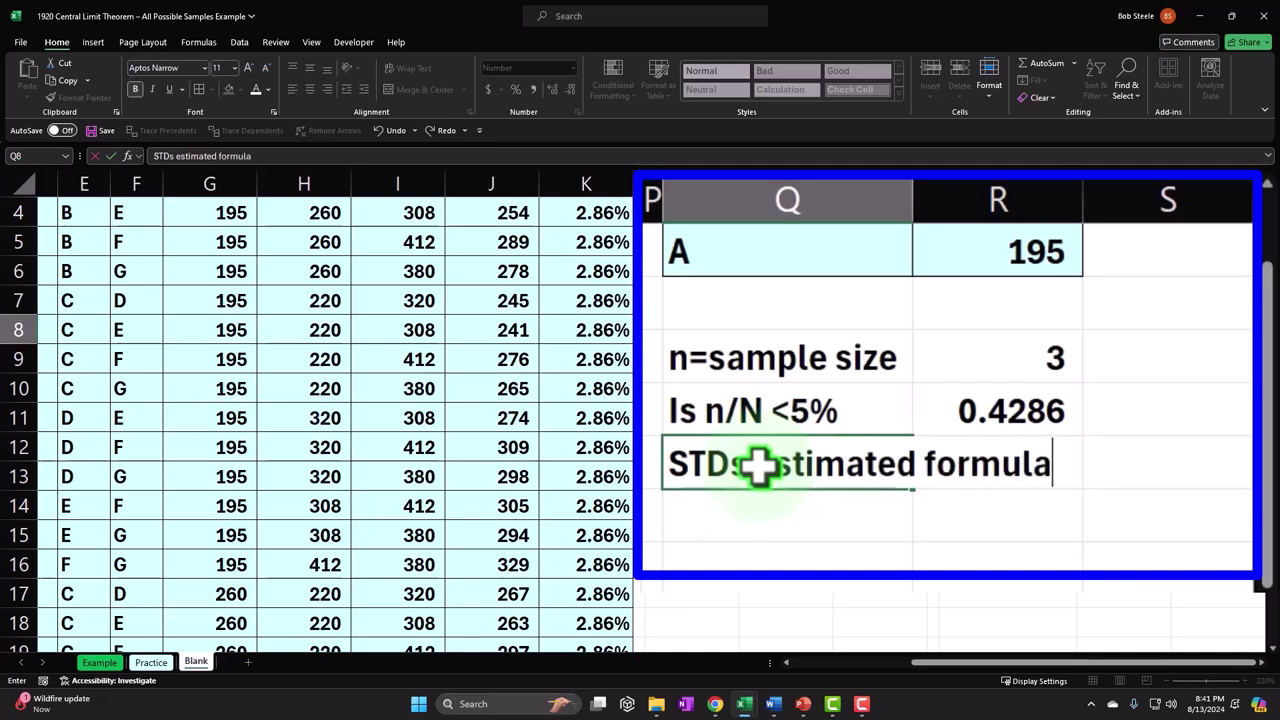
{"action": "key", "text": "Return"}
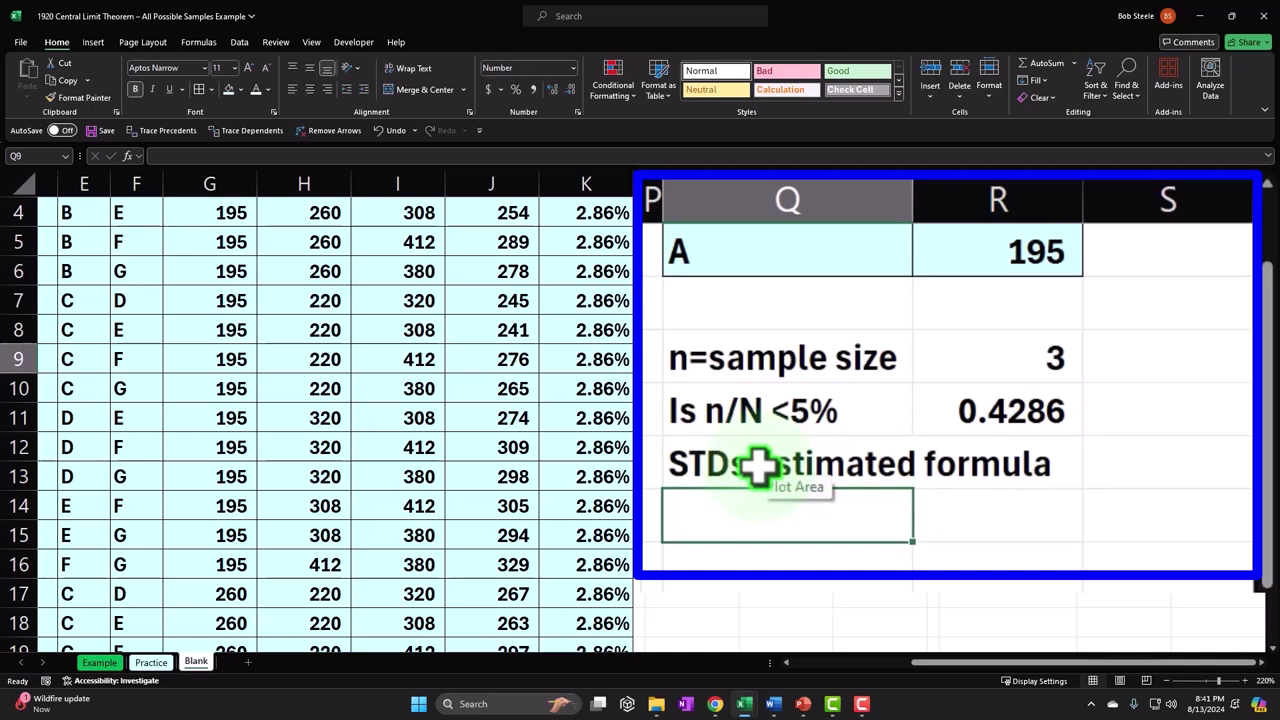
{"action": "type", "text": "i"}
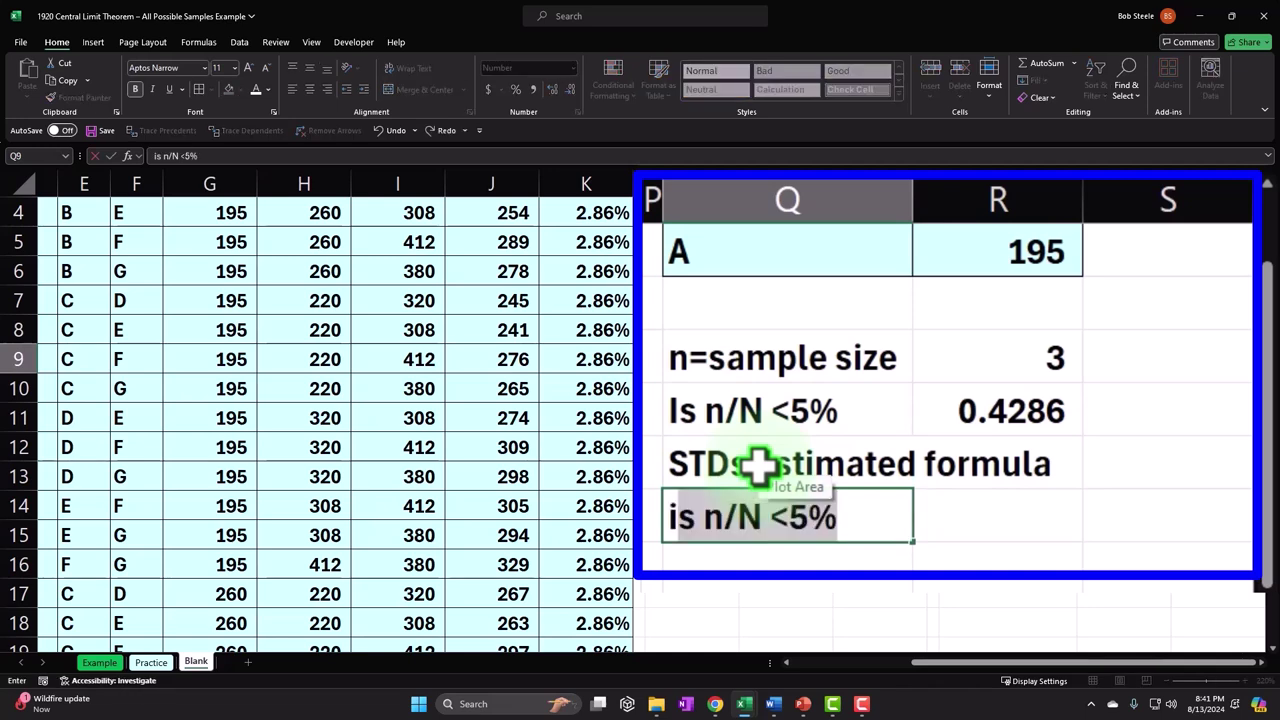
{"action": "type", "text": "f we have"}
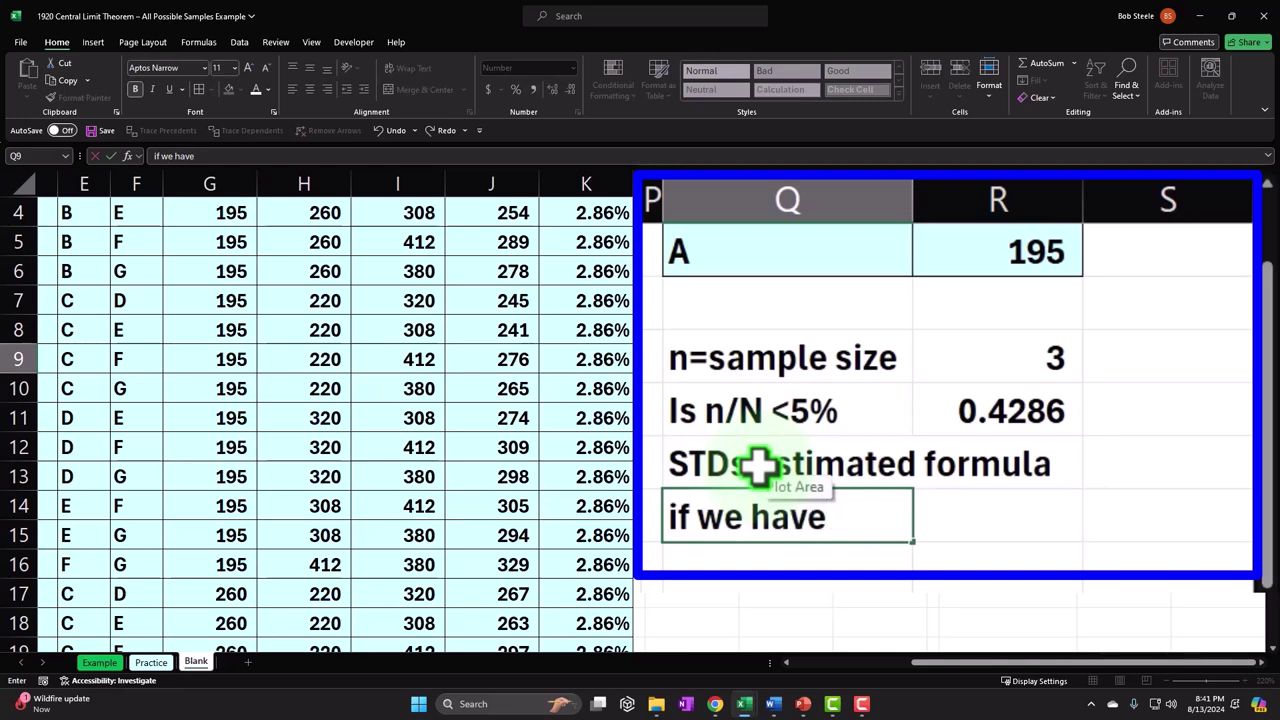
{"action": "type", "text": " STDp"}
{"action": "key", "text": "Return"}
- Indent the 'if we have STDp' label and widen column Q to fit
{"action": "key", "text": "Up"}
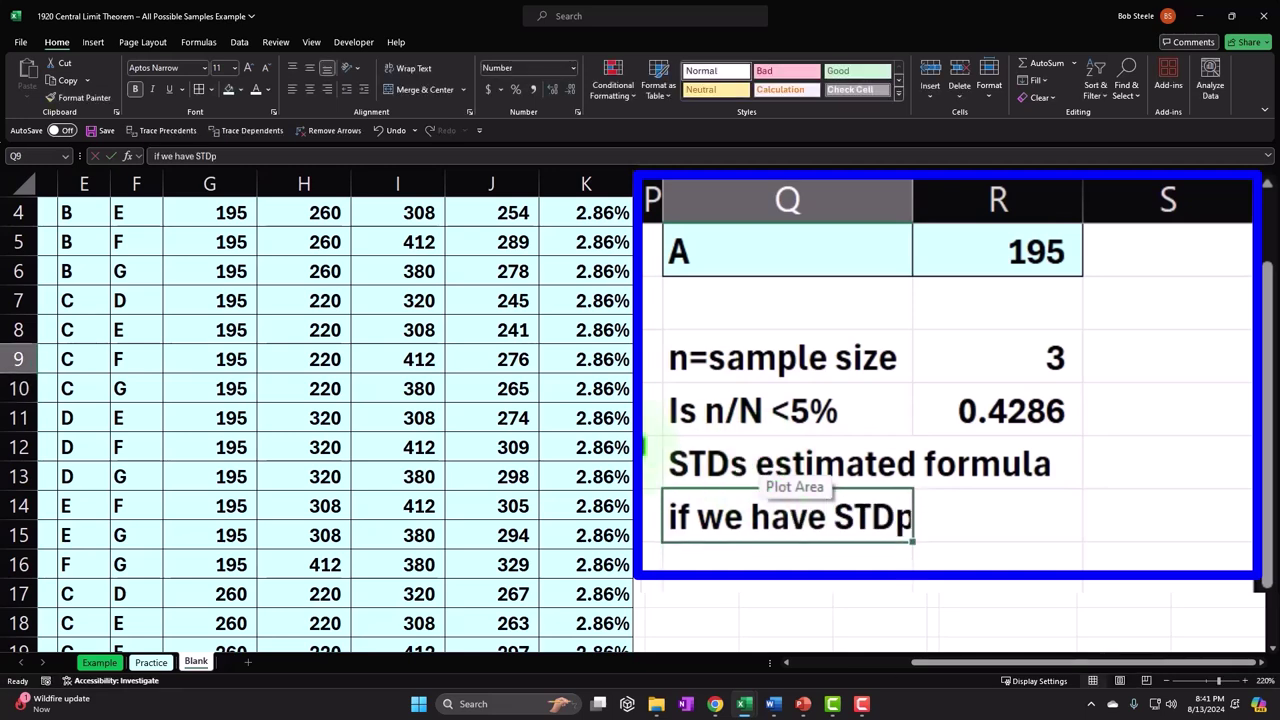
{"action": "left_click", "coordinate": [364, 89]}
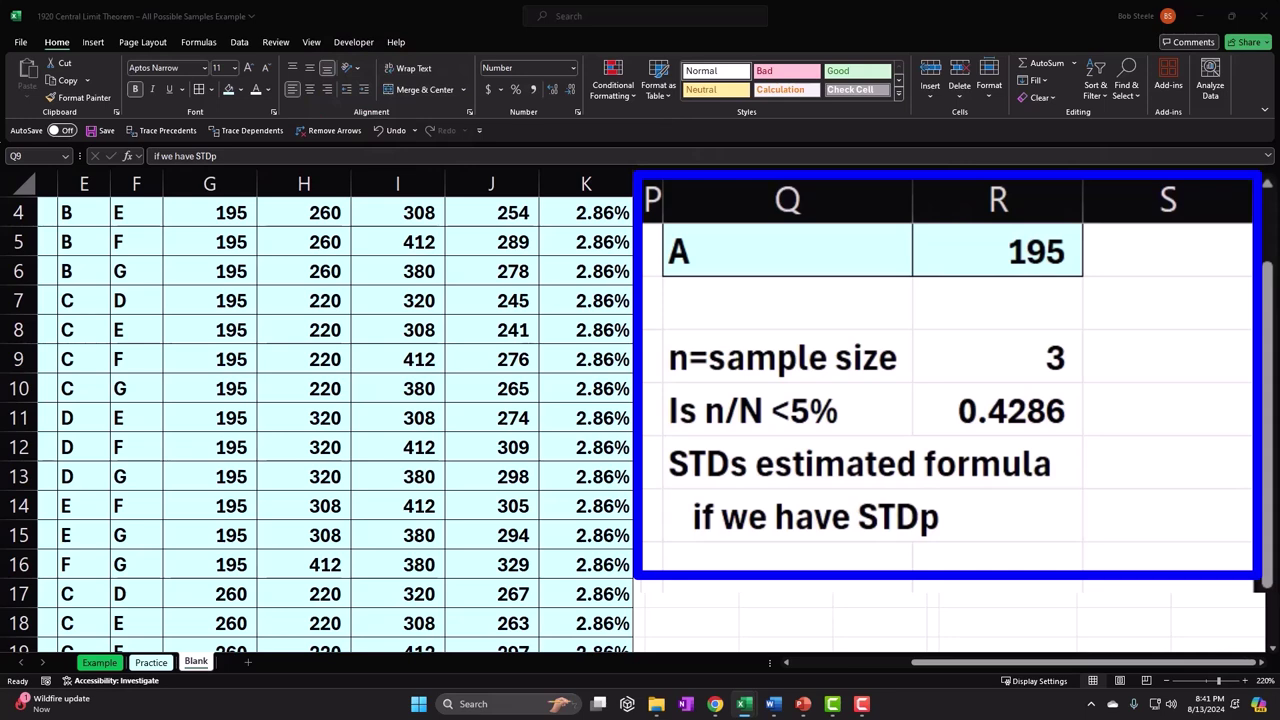
{"action": "left_click", "coordinate": [1002, 505]}
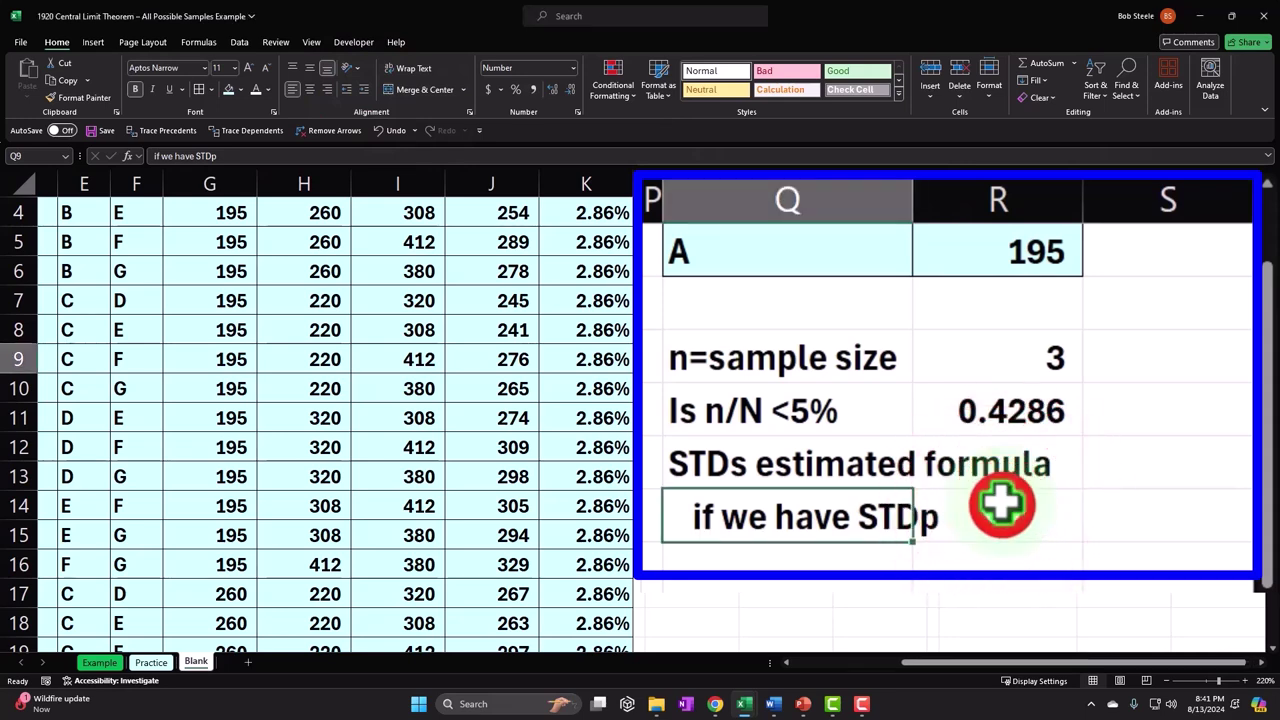
{"action": "left_click_drag", "start_coordinate": [908, 194], "coordinate": [959, 192]}
- Cancel the started entry and select the standard error formula picture in column A
{"action": "type", "text": "="}
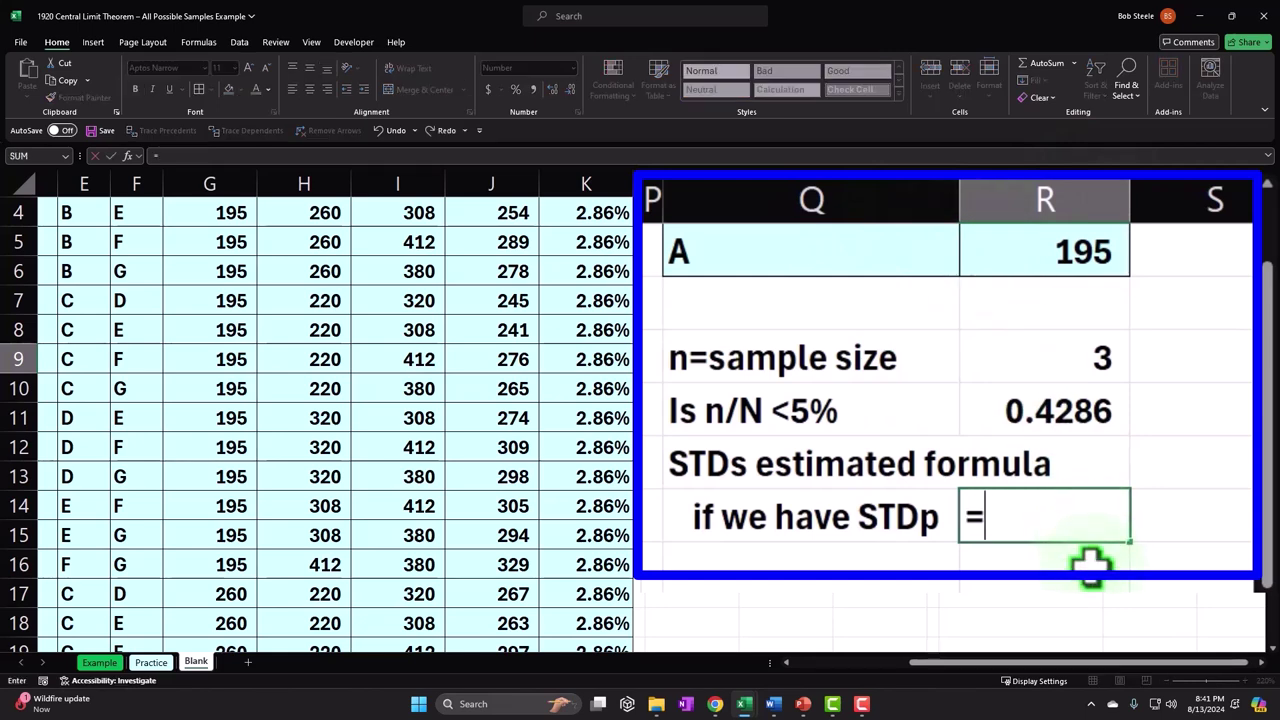
{"action": "key", "text": "Escape"}
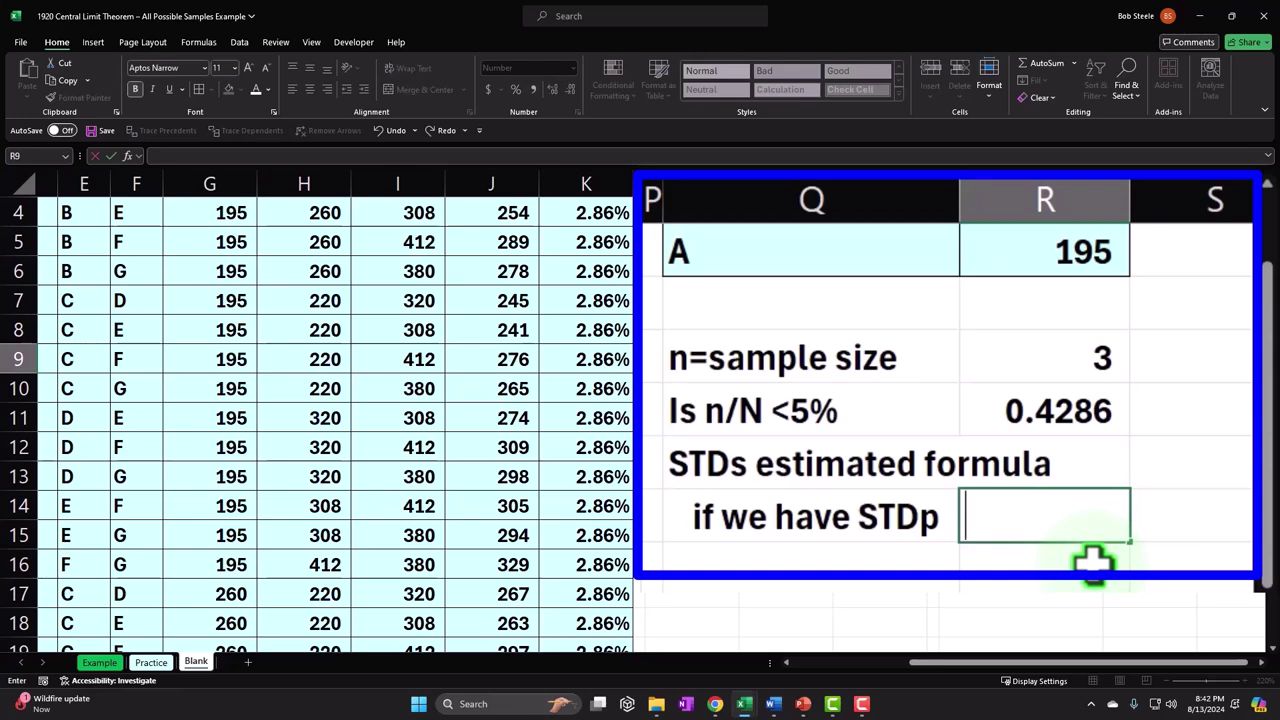
{"action": "left_click", "coordinate": [1089, 564]}
{"action": "scroll", "coordinate": [971, 655], "scroll_direction": "left", "scroll_amount": 5}
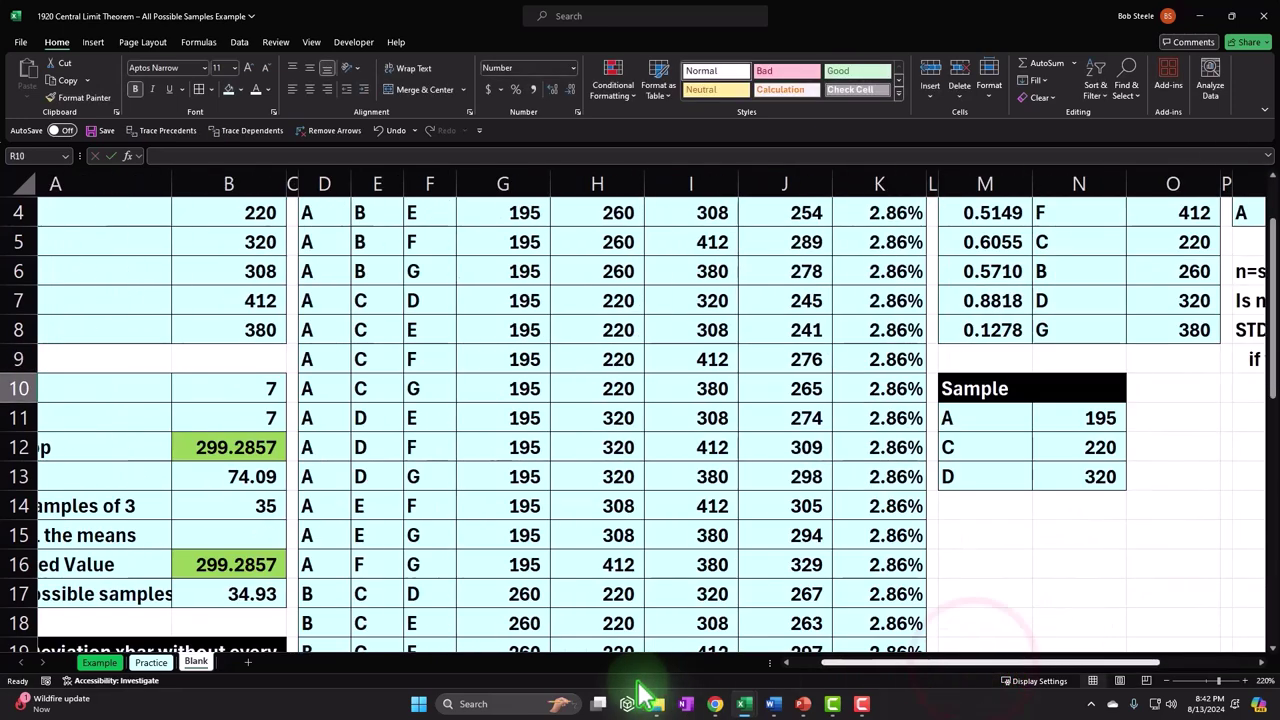
{"action": "scroll", "coordinate": [383, 398], "scroll_direction": "down", "scroll_amount": 3}
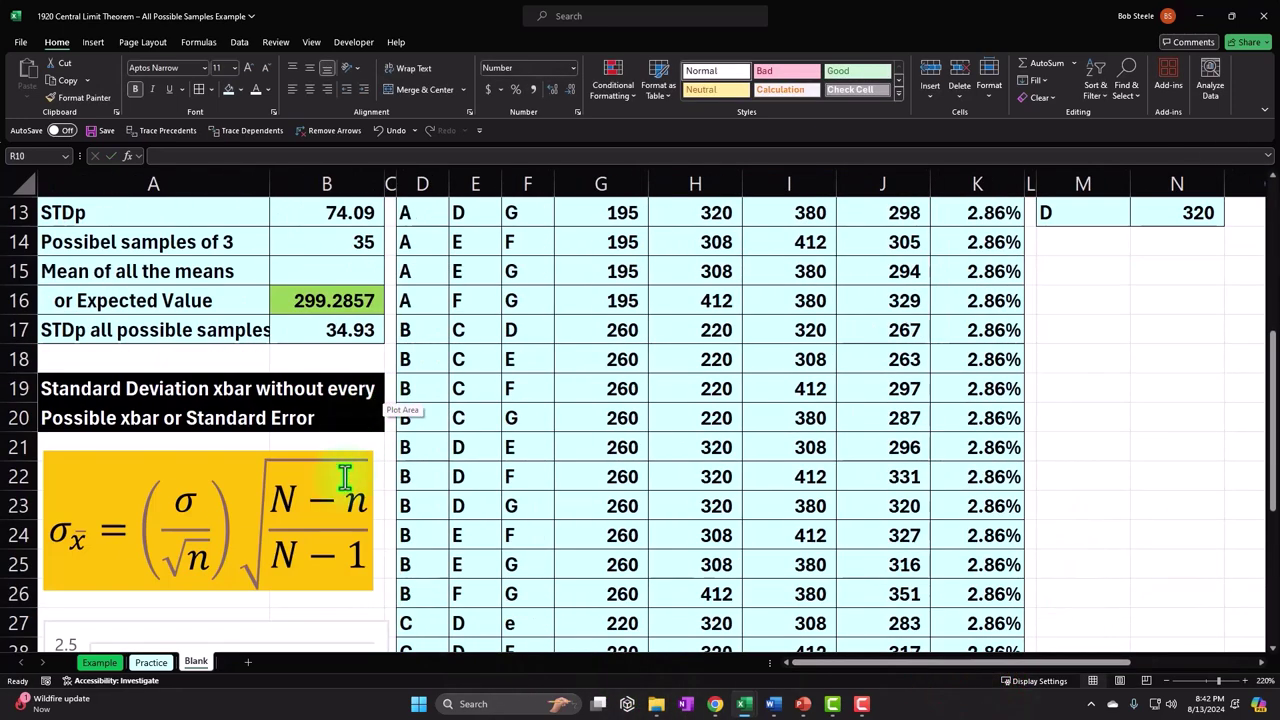
{"action": "left_click", "coordinate": [236, 451]}
{"action": "left_click", "coordinate": [1149, 507]}
- Paste the formula picture below the 'if we have STDp' label
{"action": "scroll", "coordinate": [1149, 507], "scroll_direction": "up", "scroll_amount": 3}
{"action": "left_click", "coordinate": [1145, 507]}
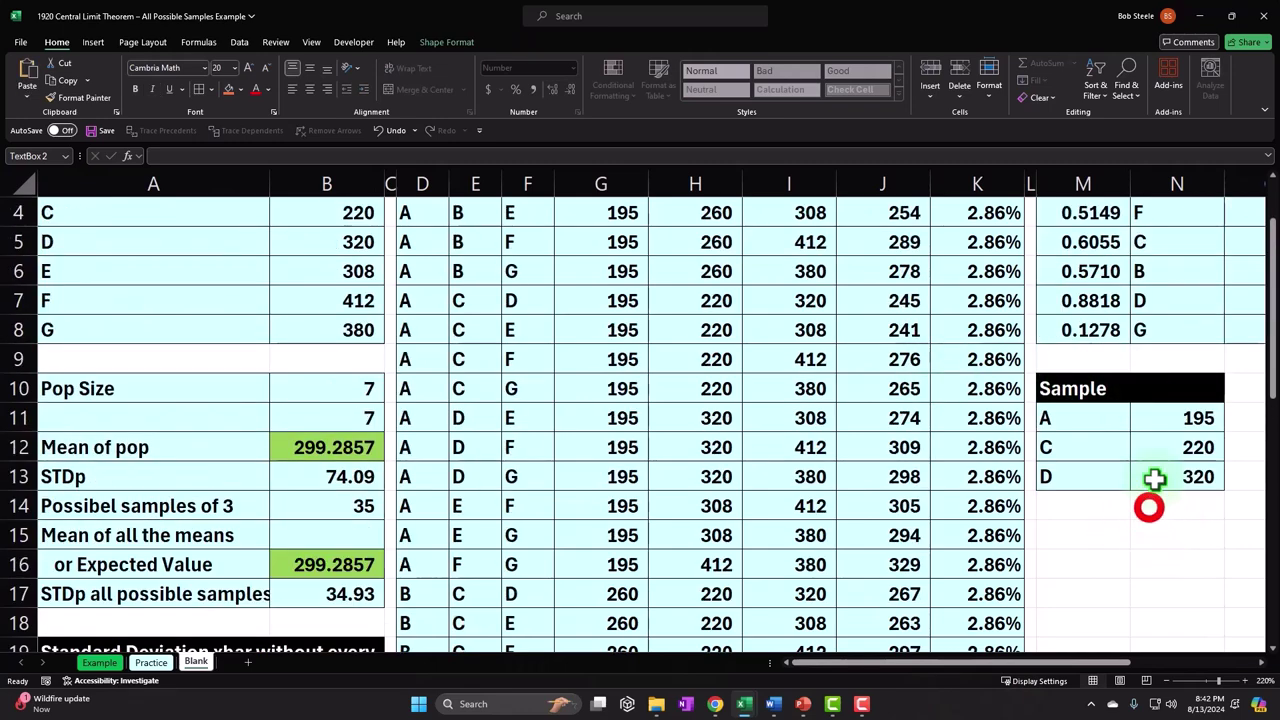
{"action": "key", "text": "Right"}
{"action": "key", "text": "Right"}
{"action": "key", "text": "Right"}
{"action": "key", "text": "Right"}
{"action": "key", "text": "Right"}
{"action": "key", "text": "Right"}
{"action": "key", "text": "Right"}
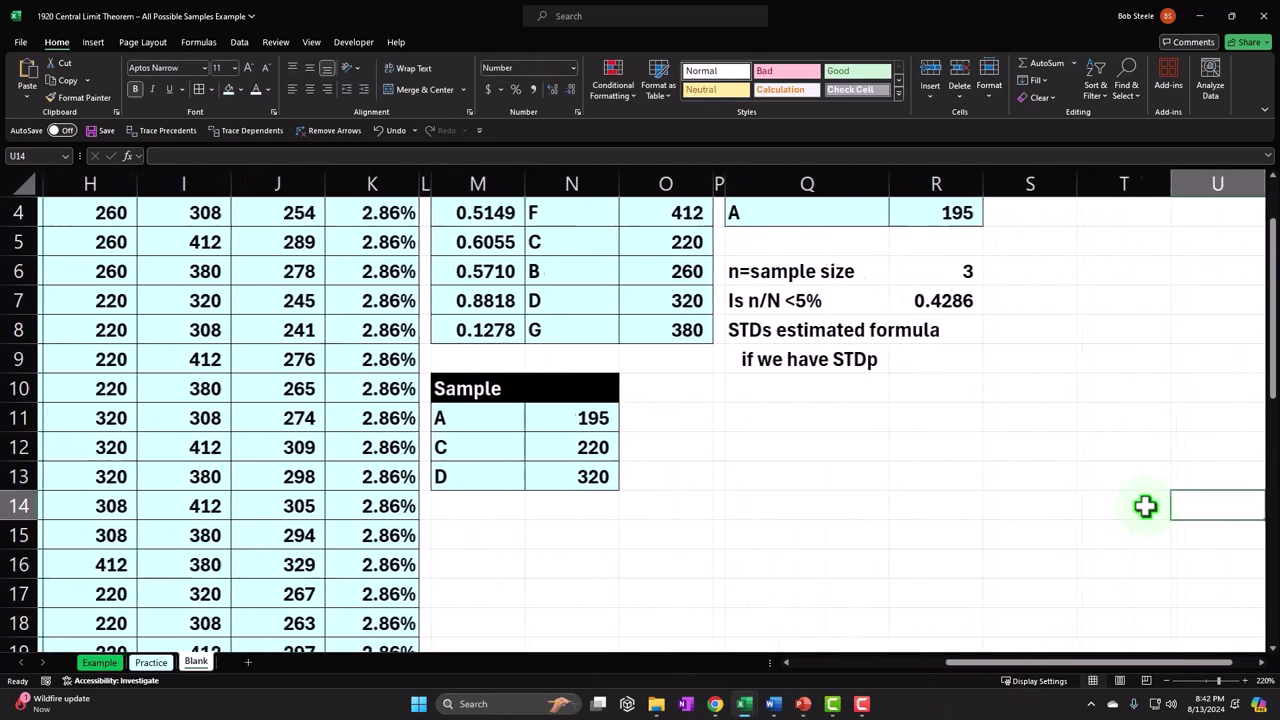
{"action": "left_click", "coordinate": [741, 422]}
{"action": "key", "text": "ctrl+v"}
- Start a formula with = in the cell beside 'if we have STDp'
{"action": "left_click", "coordinate": [933, 360]}
{"action": "left_click", "coordinate": [1054, 393]}
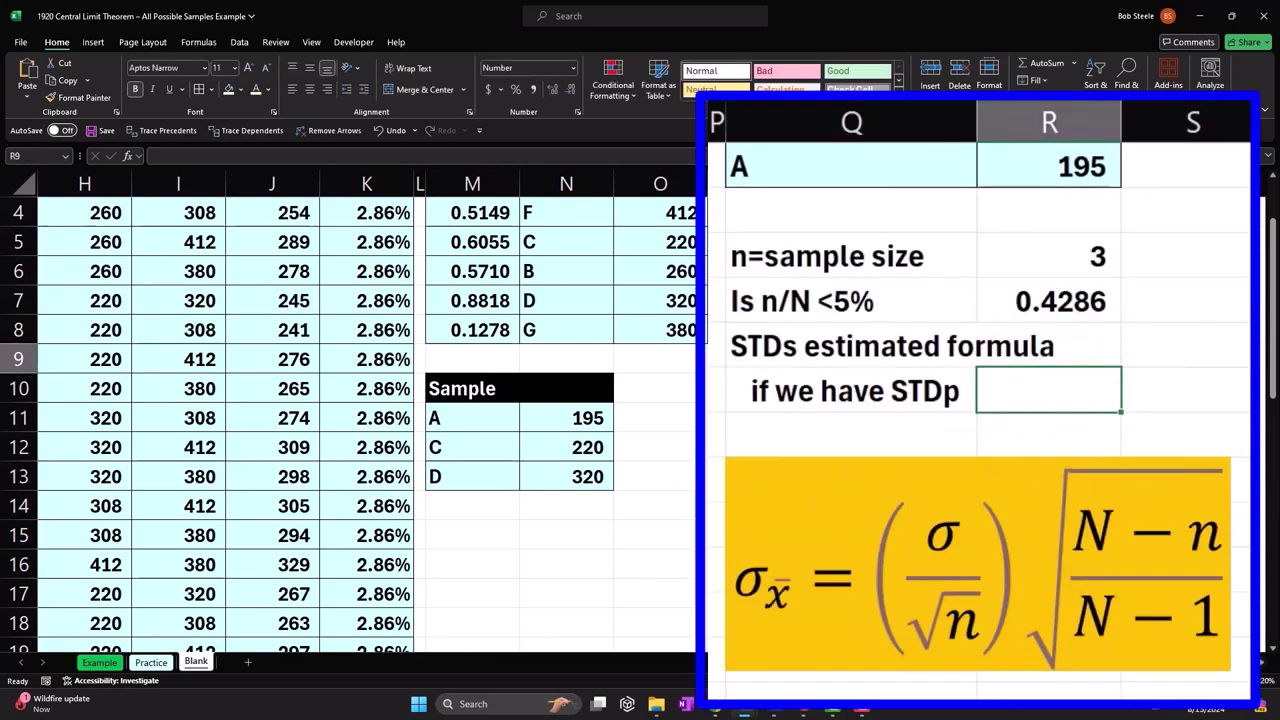
{"action": "type", "text": "="}
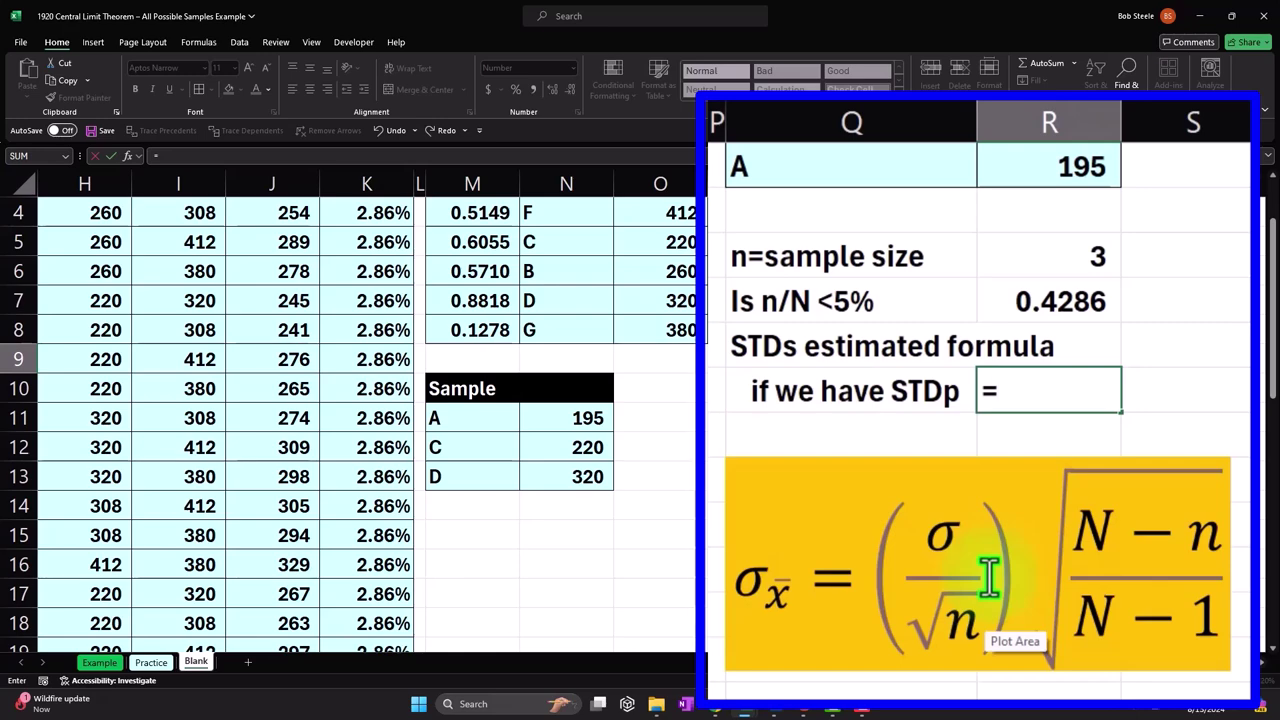
- Begin the standard error formula as =B13/SQRT(R6)
{"action": "key", "text": "Left"}
{"action": "key", "text": "Left"}
{"action": "key", "text": "Left"}
{"action": "key", "text": "Left"}
{"action": "key", "text": "Left"}
{"action": "key", "text": "Left"}
{"action": "key", "text": "Left"}
{"action": "key", "text": "Left"}
{"action": "key", "text": "Left"}
{"action": "key", "text": "Left"}
{"action": "key", "text": "Left"}
{"action": "key", "text": "Left"}
{"action": "key", "text": "Left"}
{"action": "key", "text": "Left"}
{"action": "key", "text": "Left"}
{"action": "key", "text": "Left"}
{"action": "key", "text": "Left"}
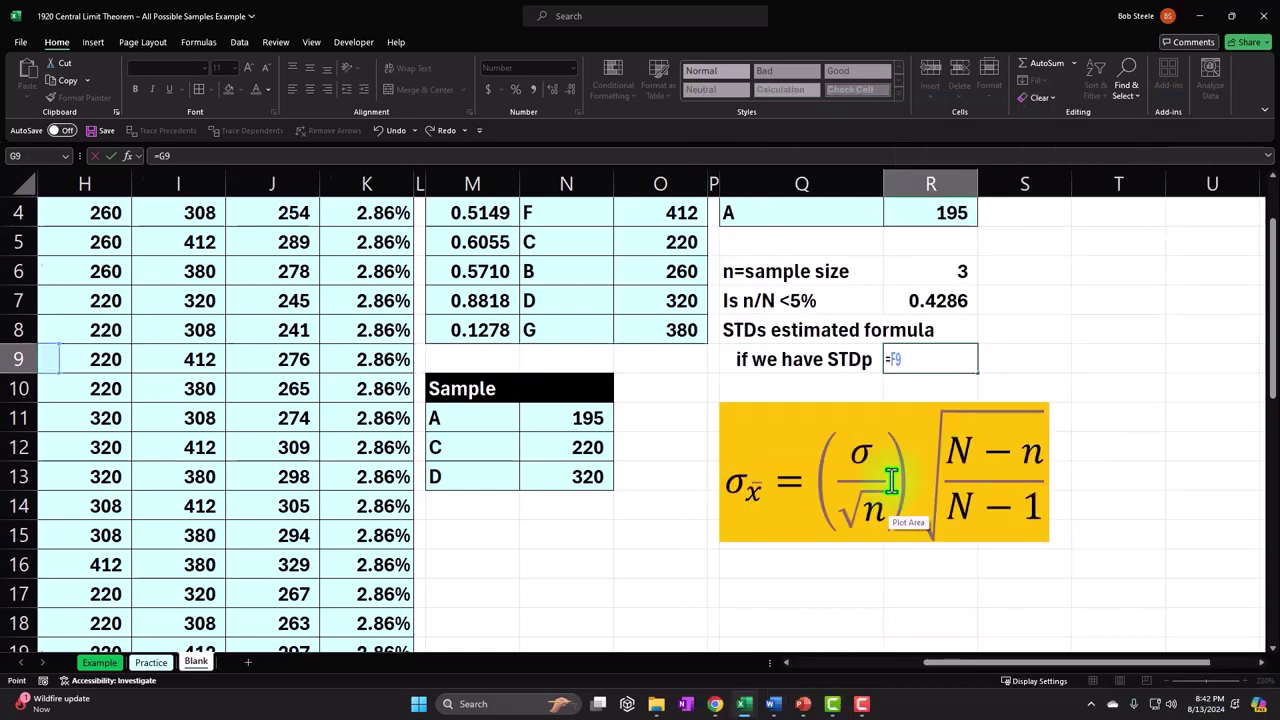
{"action": "key", "text": "Down"}
{"action": "key", "text": "Down"}
{"action": "key", "text": "Down"}
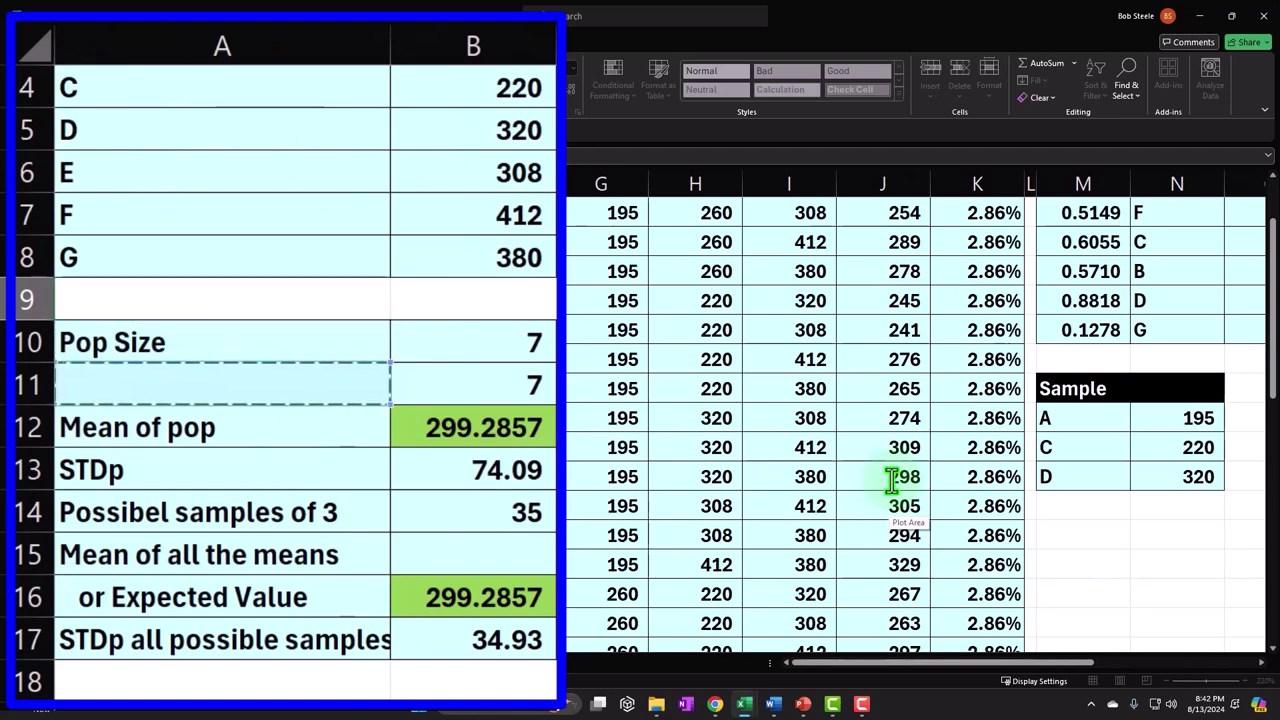
{"action": "key", "text": "Down"}
{"action": "key", "text": "Right"}
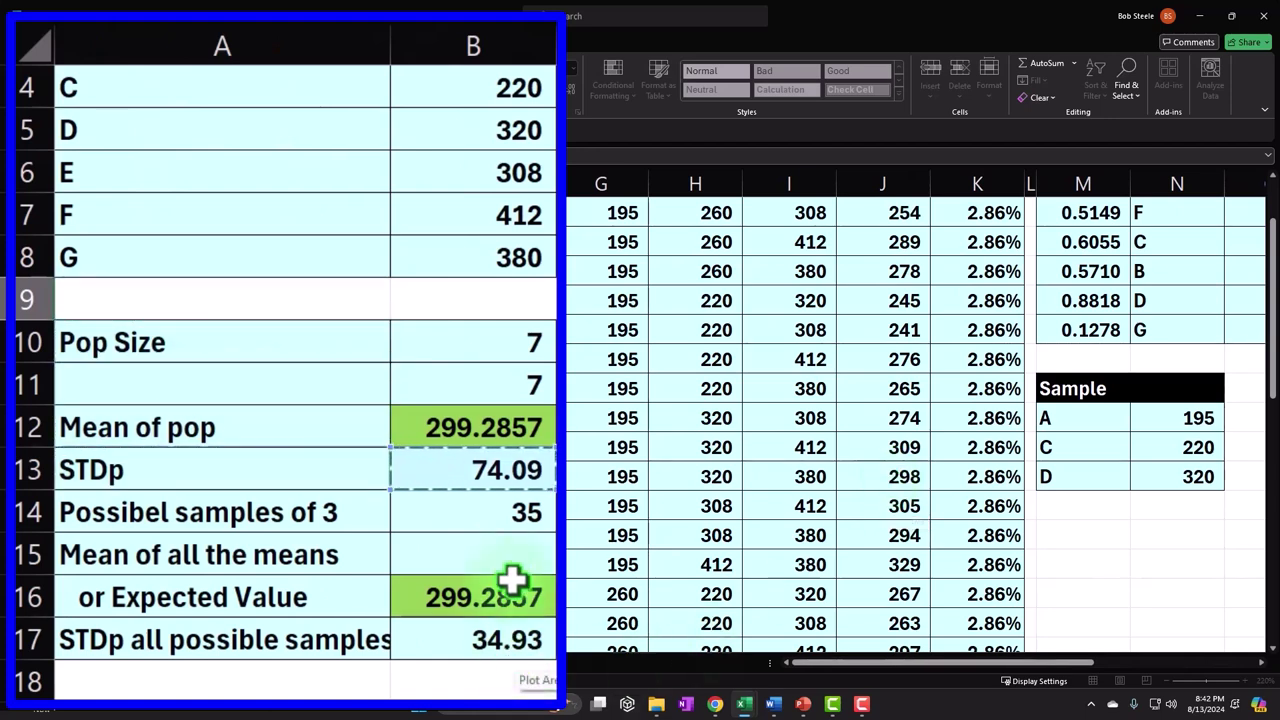
{"action": "left_click_drag", "start_coordinate": [820, 665], "coordinate": [1060, 695]}
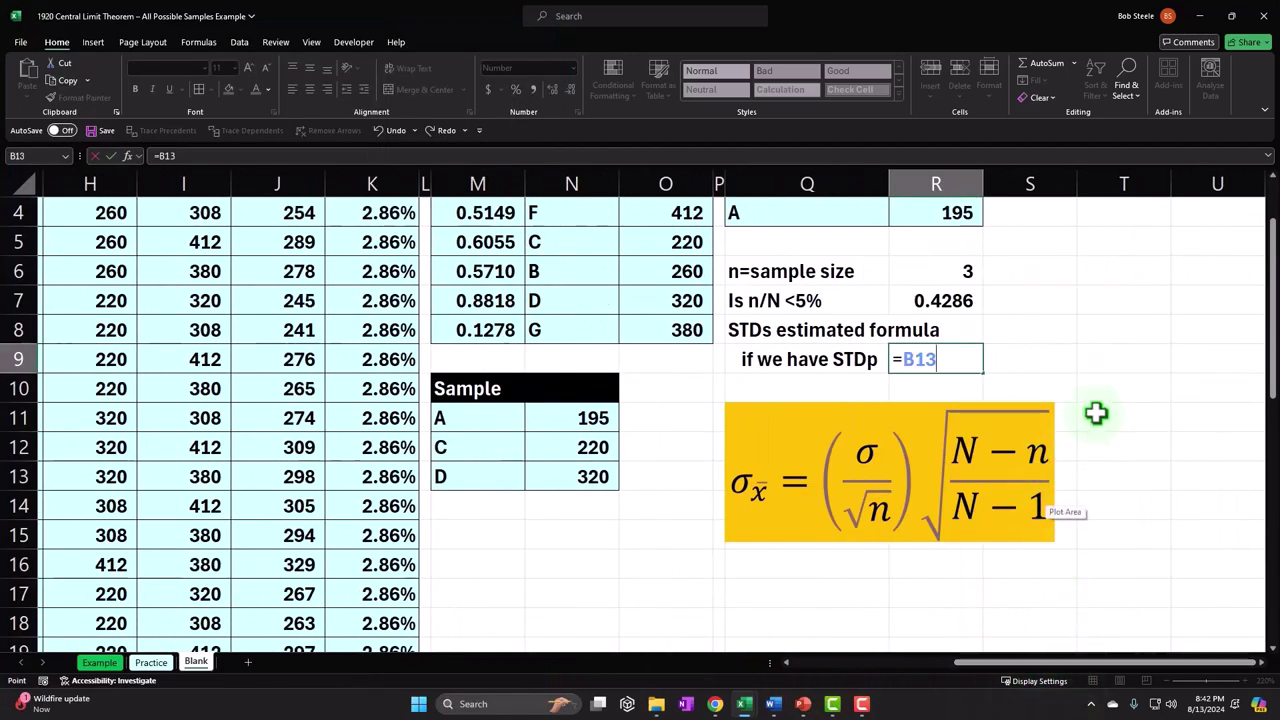
{"action": "type", "text": "/"}
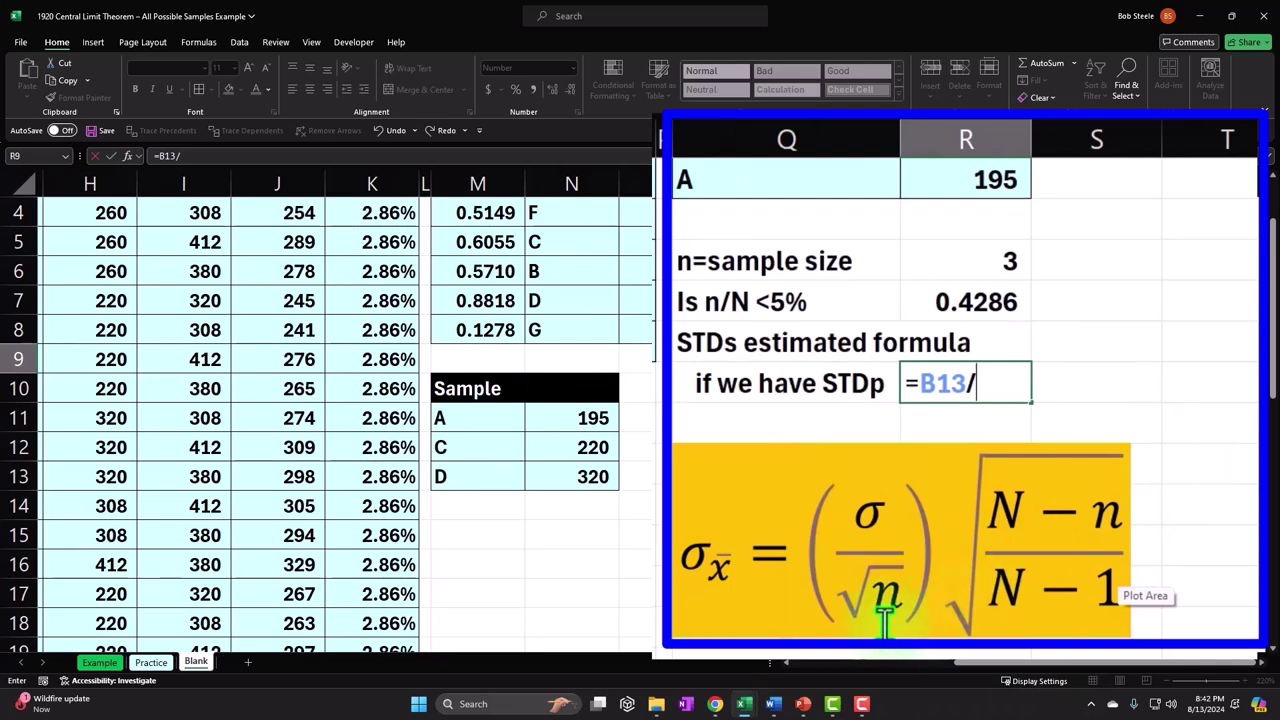
{"action": "type", "text": "s"}
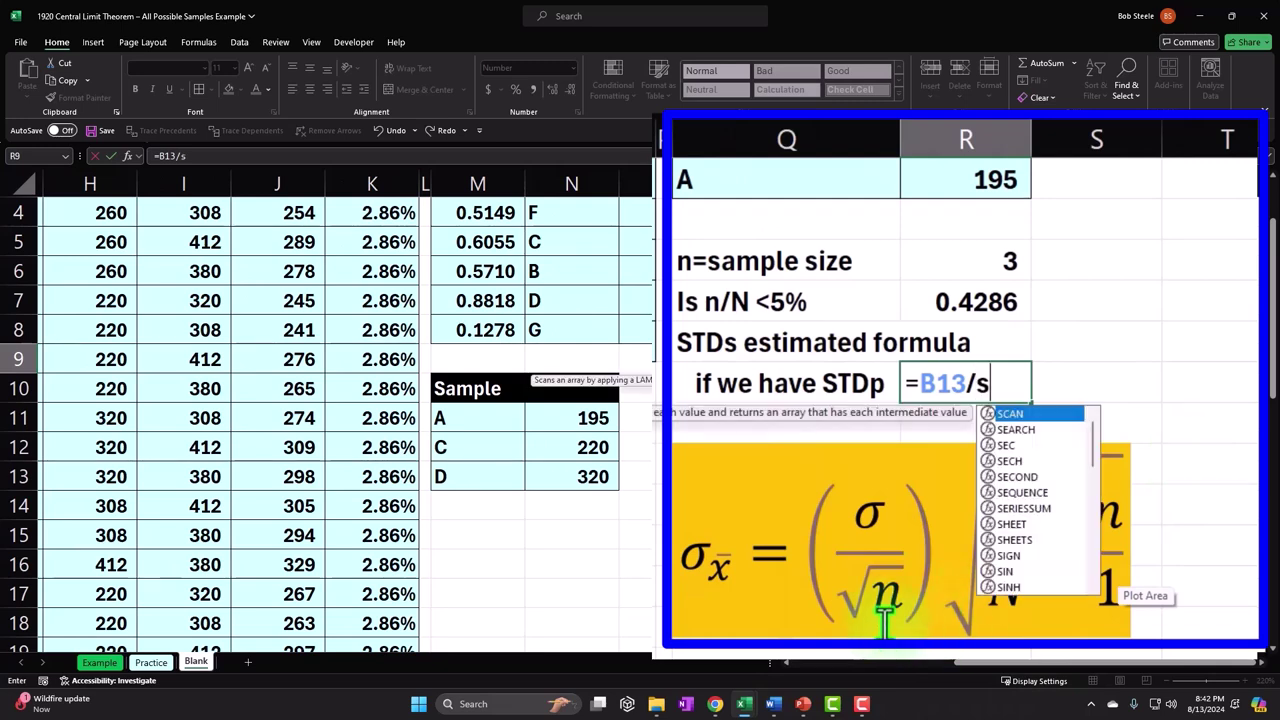
{"action": "type", "text": "q"}
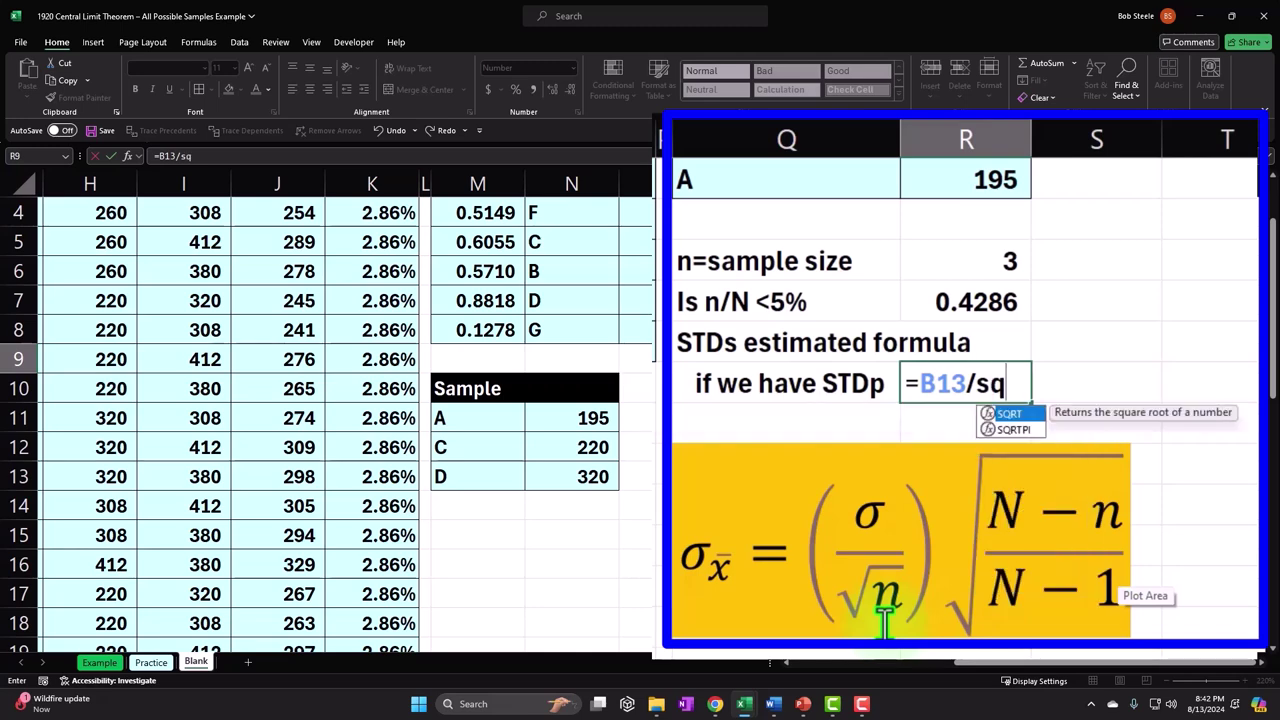
{"action": "key", "text": "Tab"}
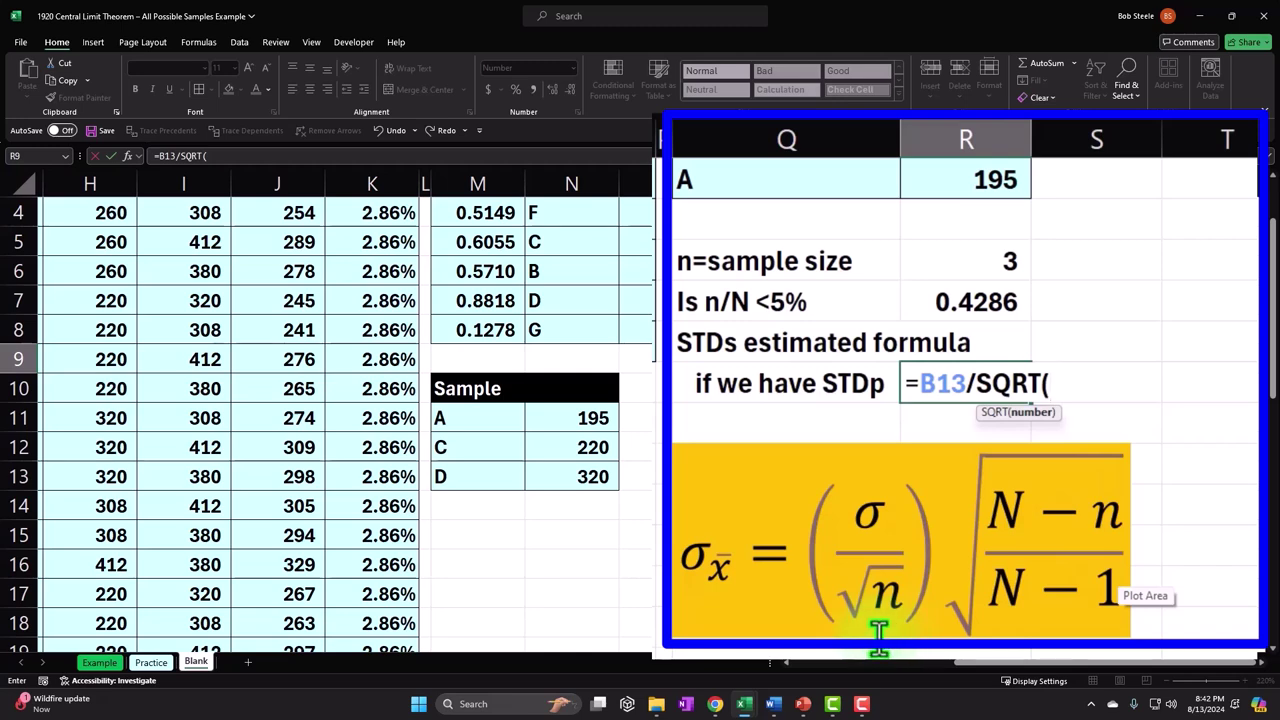
{"action": "left_click", "coordinate": [987, 262]}
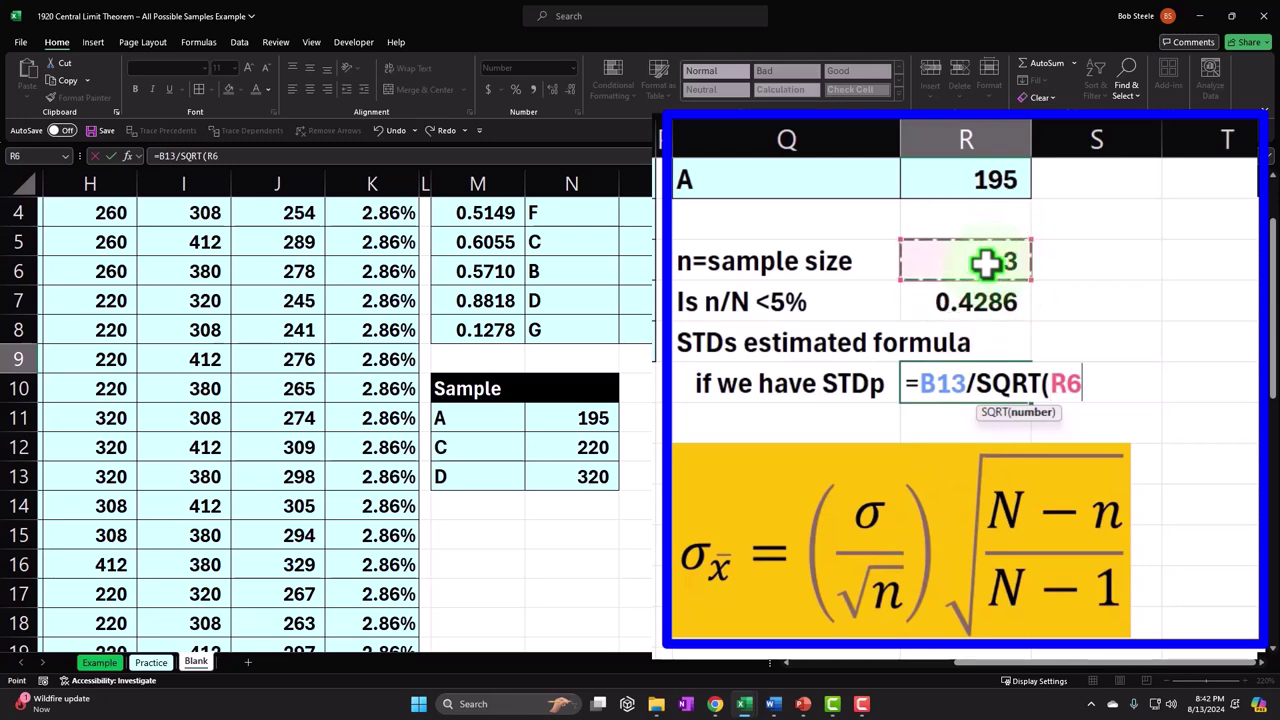
{"action": "type", "text": ")*"}
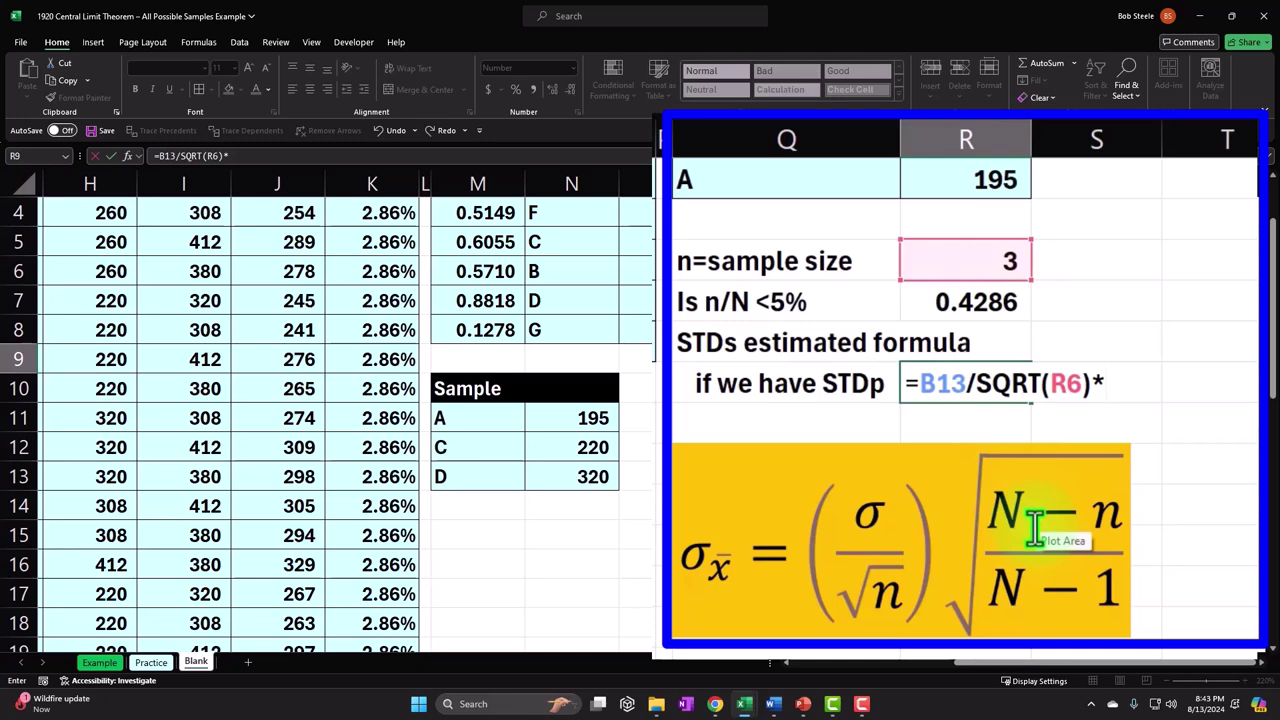
- Complete it with *SQRT((B10-R6)/(B10-1)), giving 34.928
{"action": "type", "text": "S"}
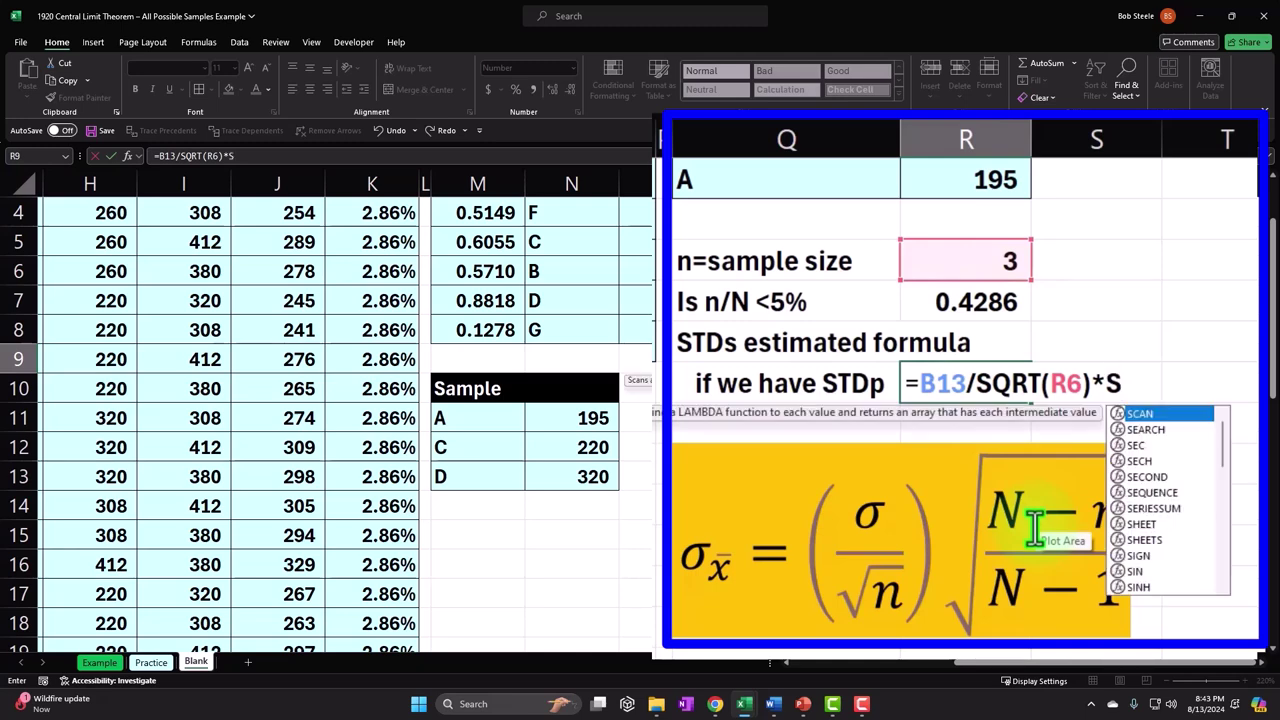
{"action": "type", "text": "qrt"}
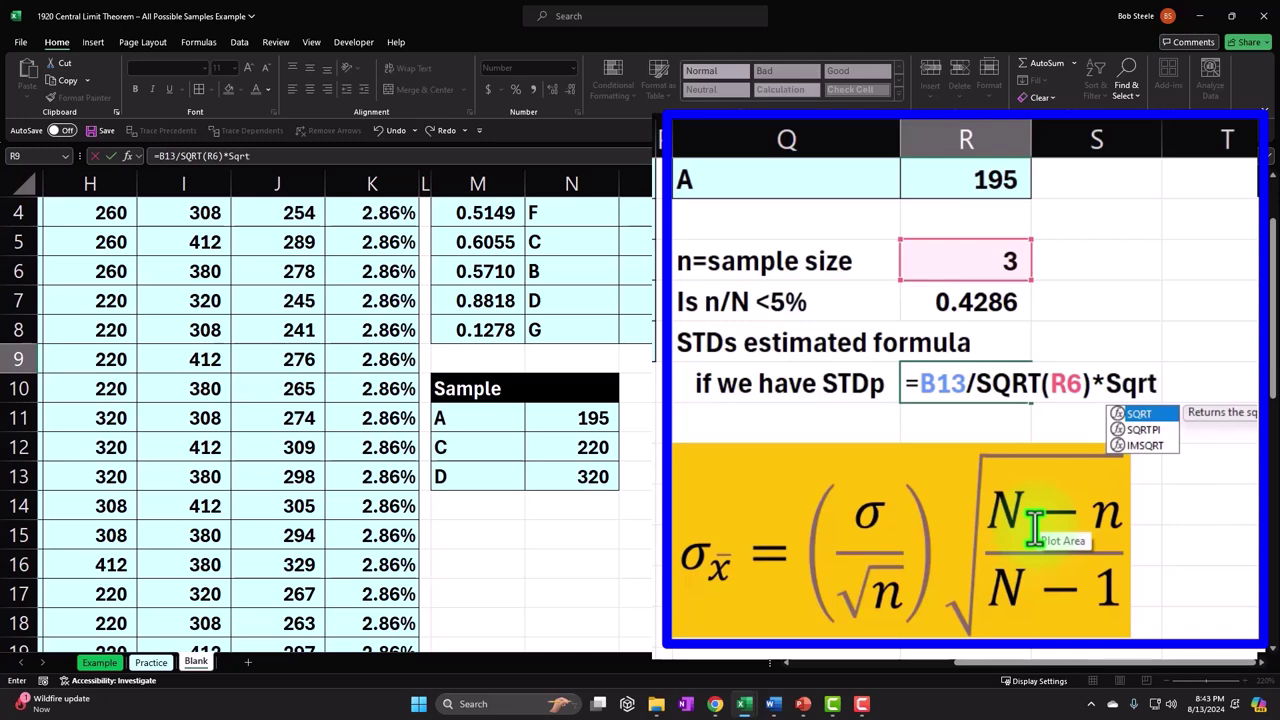
{"action": "type", "text": "(("}
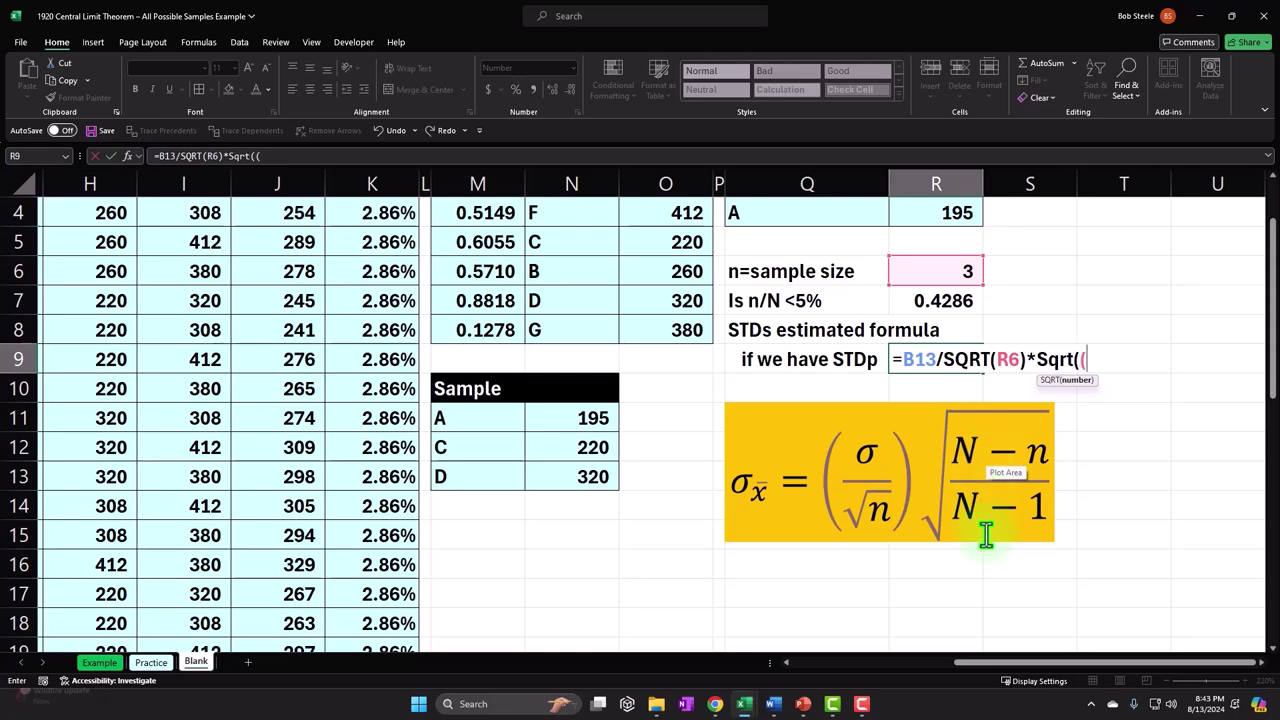
{"action": "left_click", "coordinate": [996, 663]}
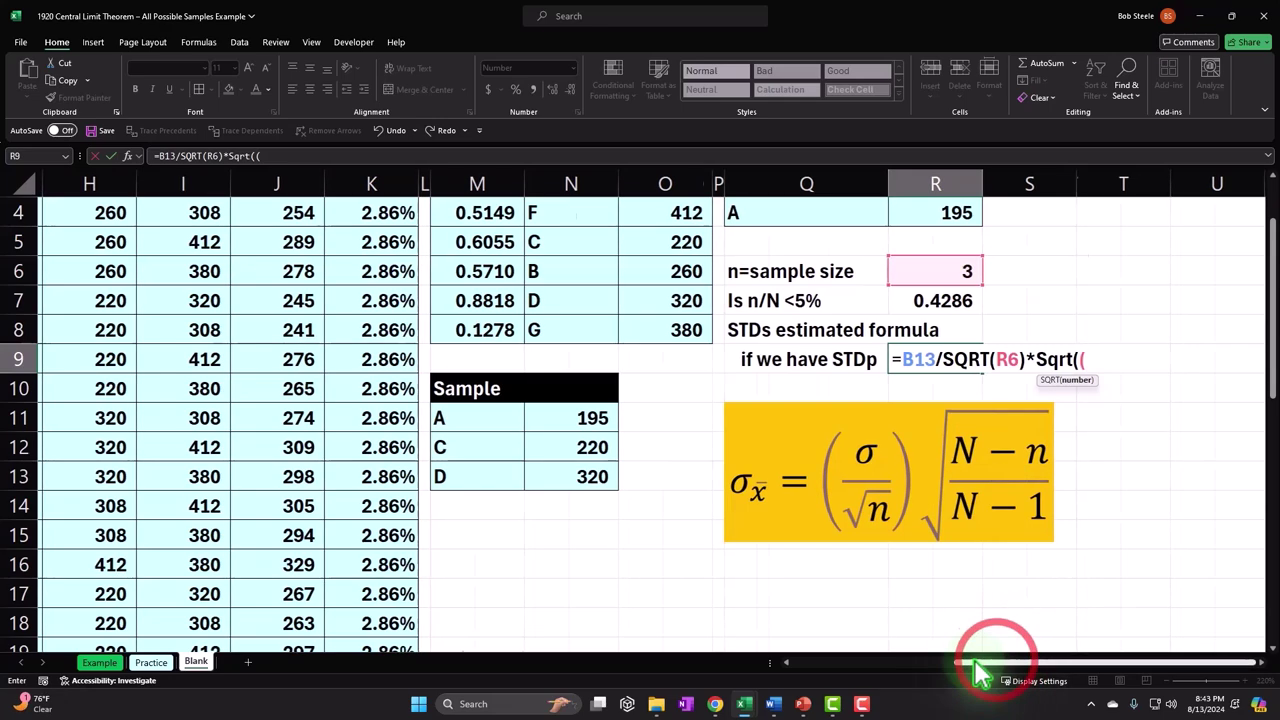
{"action": "left_click", "coordinate": [350, 388]}
{"action": "left_click_drag", "start_coordinate": [996, 663], "coordinate": [1043, 620]}
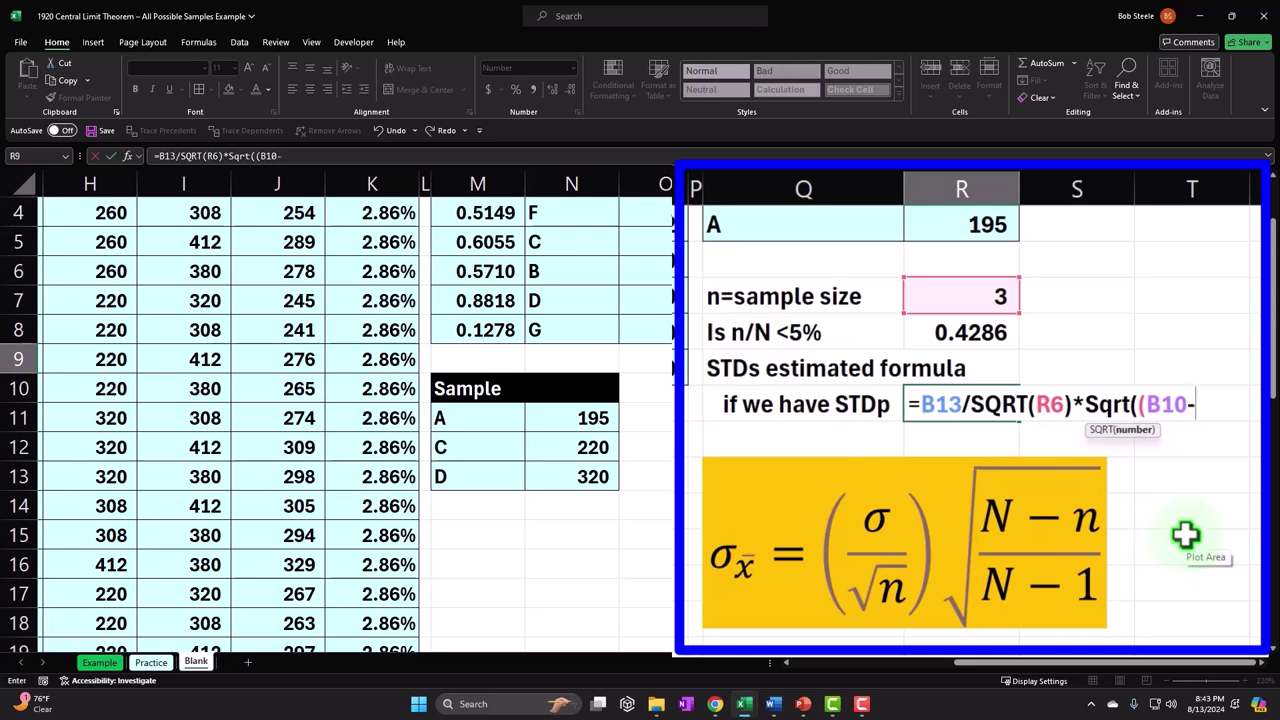
{"action": "left_click", "coordinate": [975, 310]}
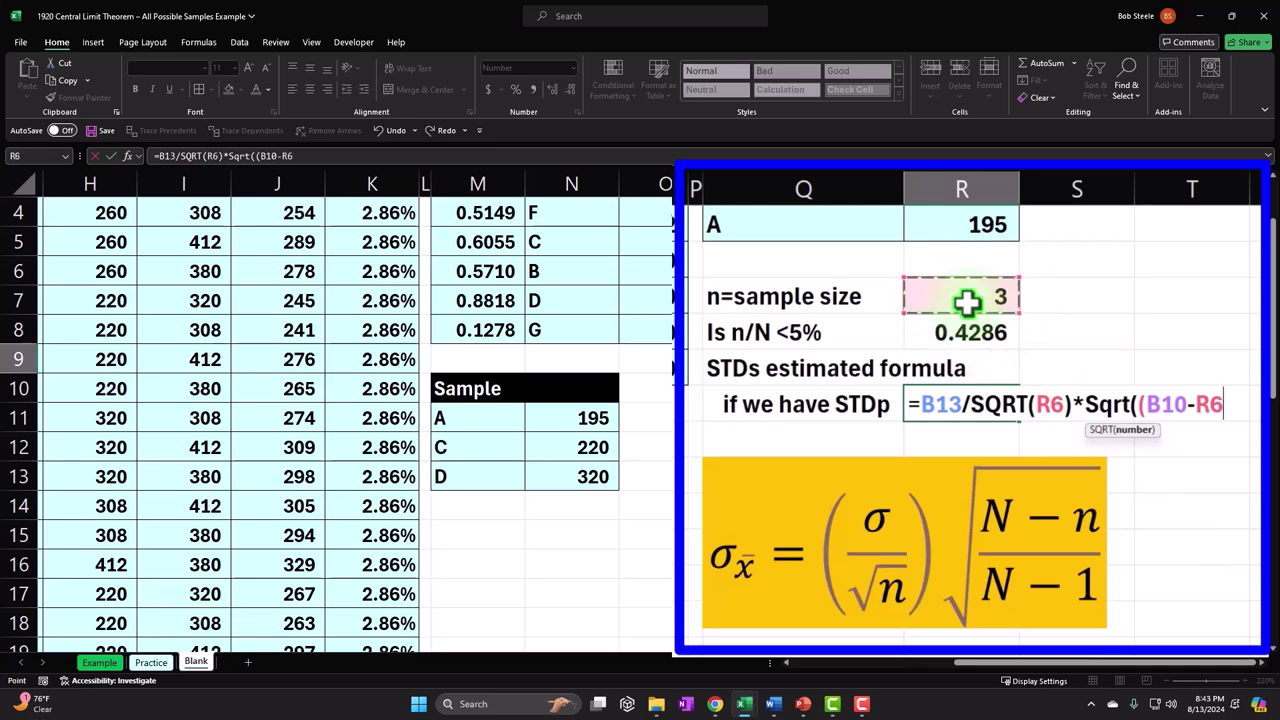
{"action": "type", "text": ")"}
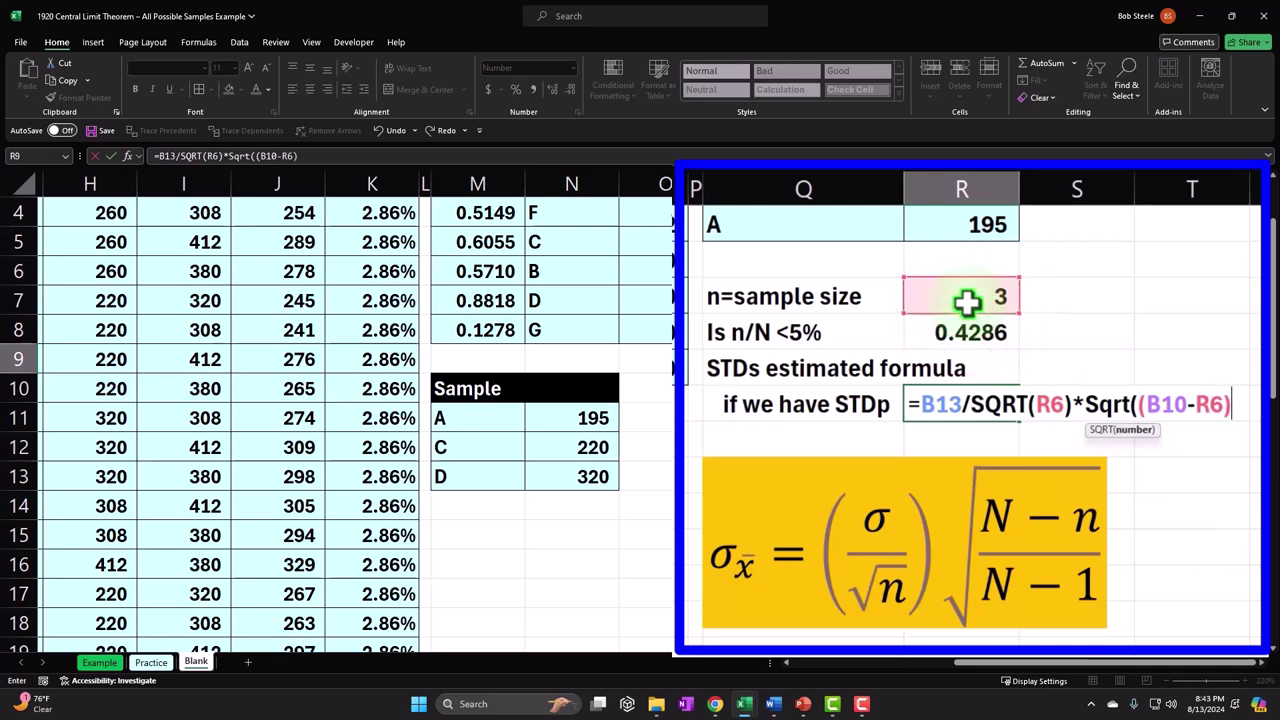
{"action": "type", "text": "/("}
{"action": "left_click_drag", "start_coordinate": [1005, 668], "coordinate": [840, 668]}
{"action": "left_click", "coordinate": [365, 388]}
{"action": "left_click_drag", "start_coordinate": [930, 662], "coordinate": [1100, 662]}
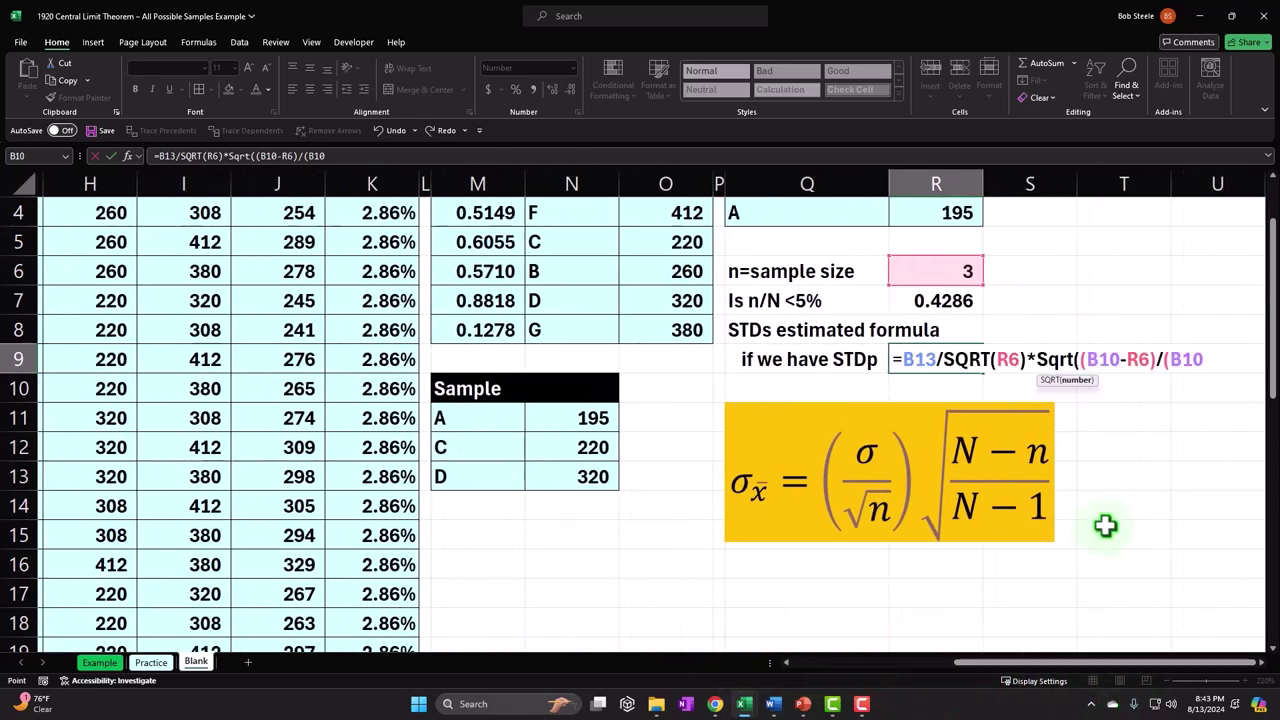
{"action": "type", "text": "-1"}
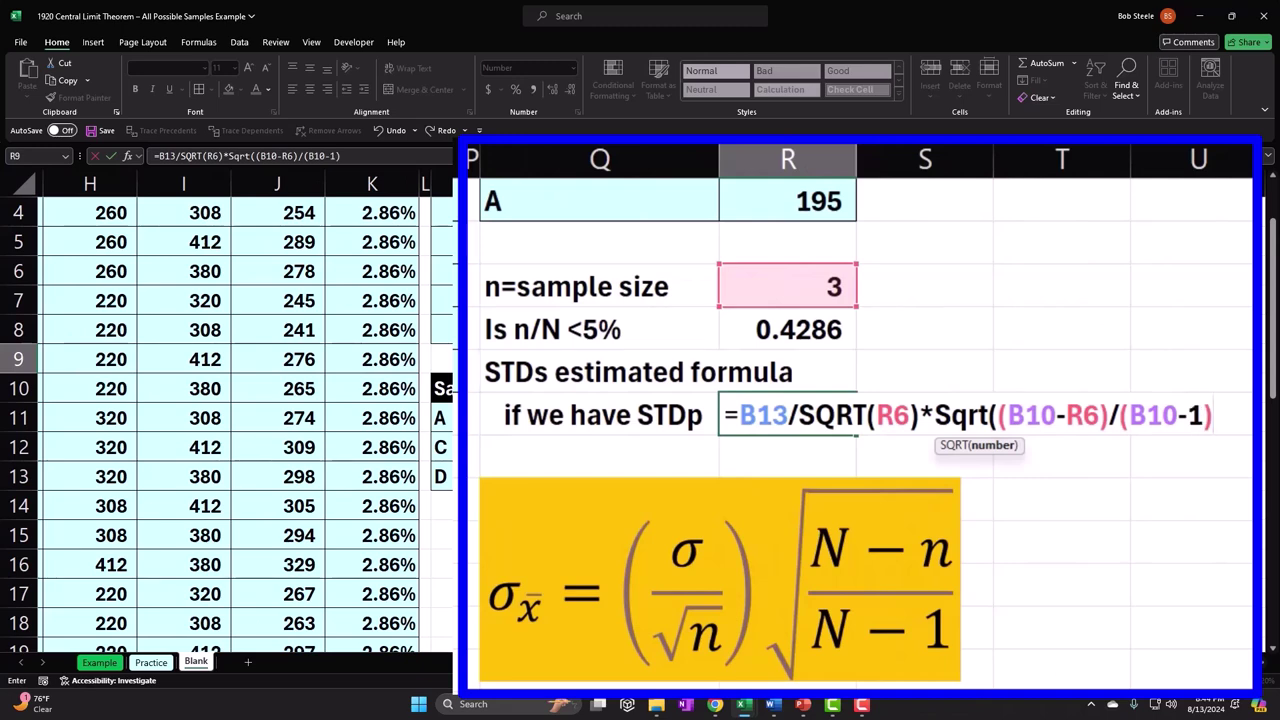
{"action": "key", "text": "Return"}
{"action": "key", "text": "Return"}
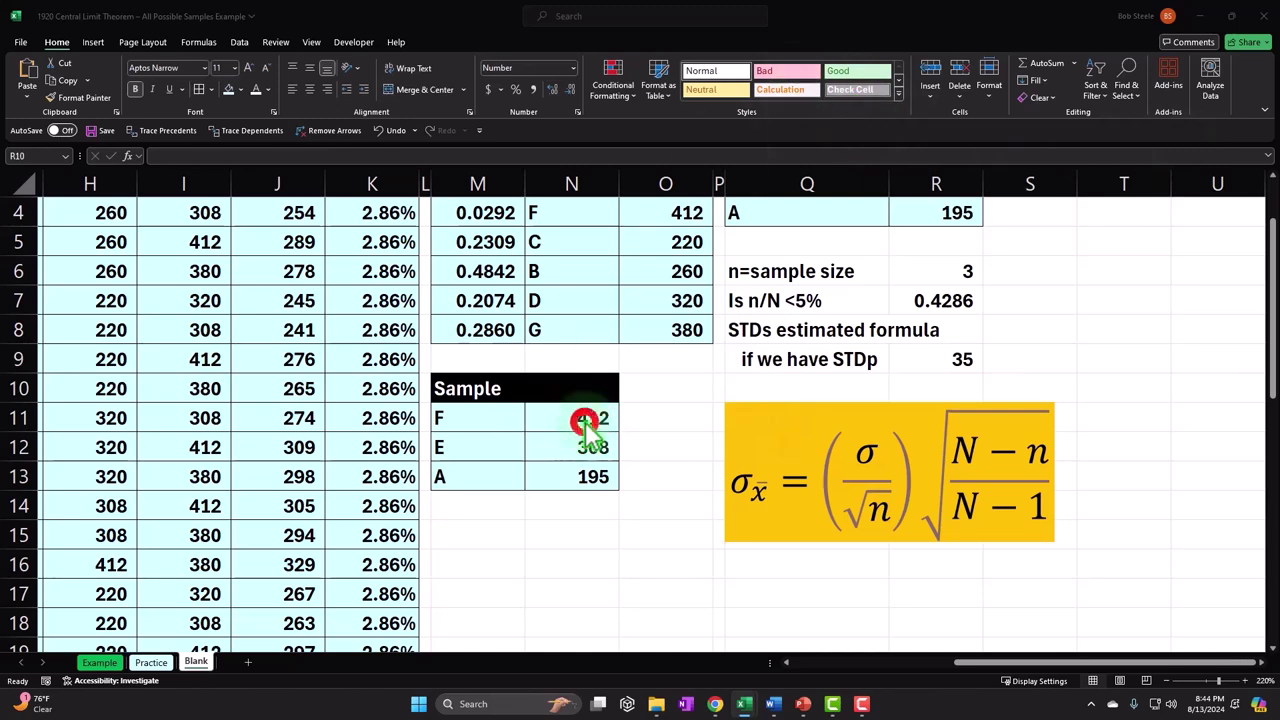
- Re-commit the standard error formula and show two more decimal places
{"action": "double_click", "coordinate": [972, 350]}
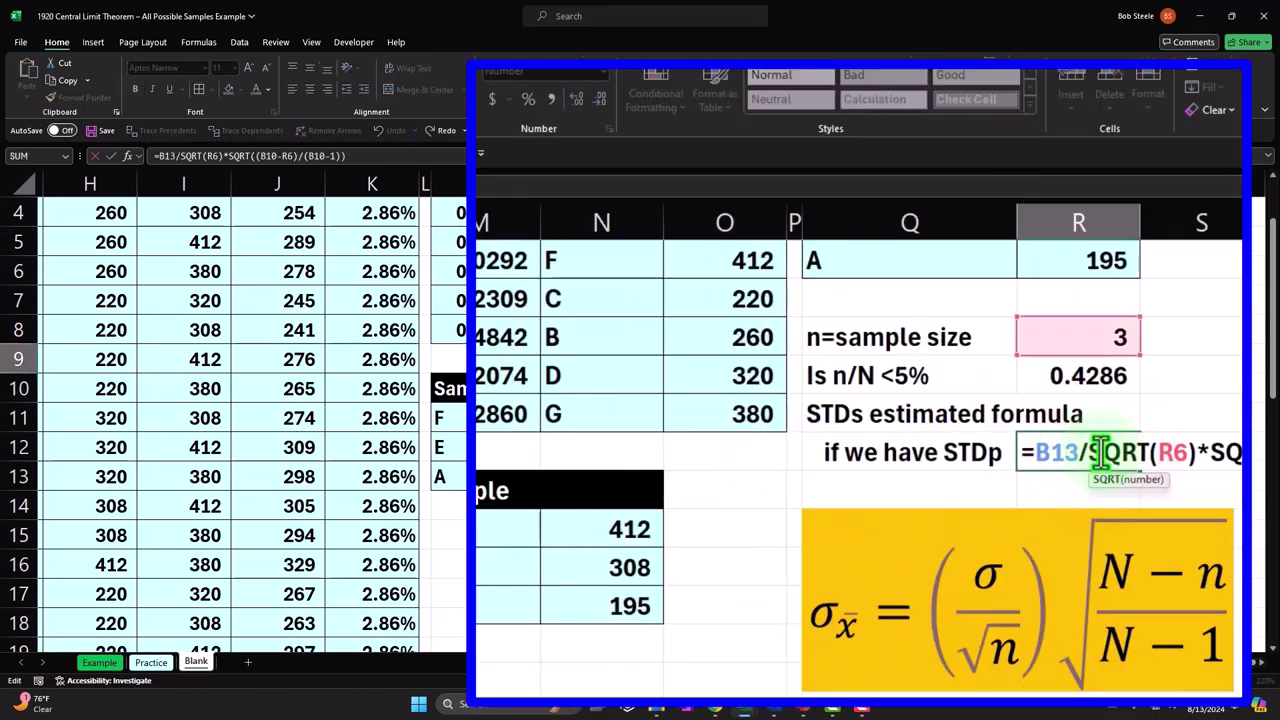
{"action": "key", "text": "ctrl+Return"}
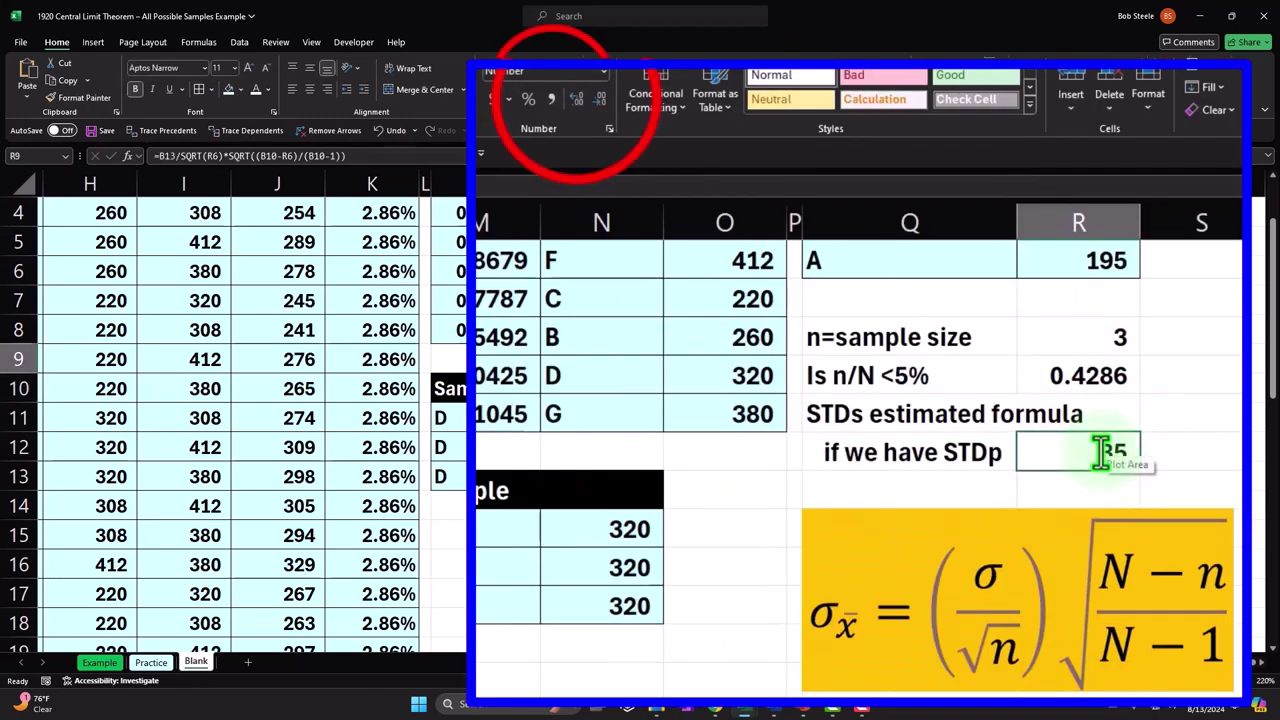
{"action": "left_click", "coordinate": [577, 99]}
{"action": "left_click", "coordinate": [577, 99]}
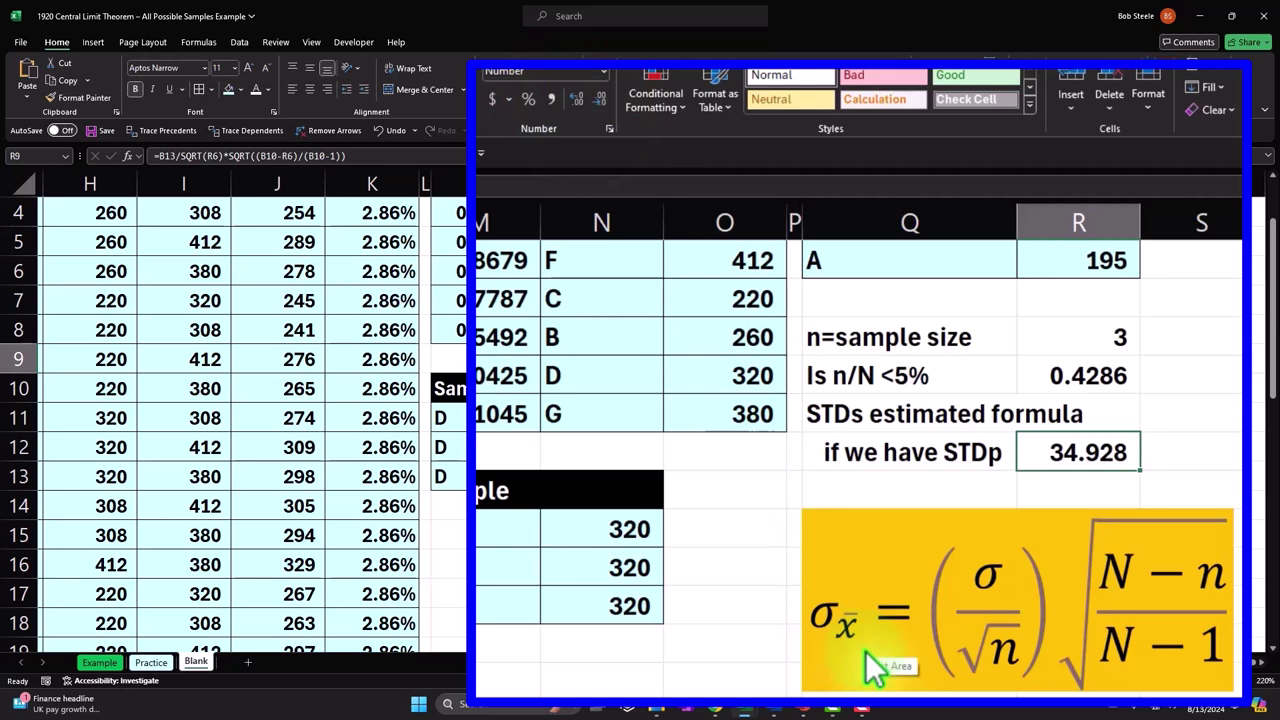
- Move the standard-error formula image down below the Sample table
{"action": "scroll", "coordinate": [849, 520], "scroll_direction": "down", "scroll_amount": 1}
{"action": "left_click", "coordinate": [780, 455]}
{"action": "left_click_drag", "start_coordinate": [780, 455], "coordinate": [481, 631]}
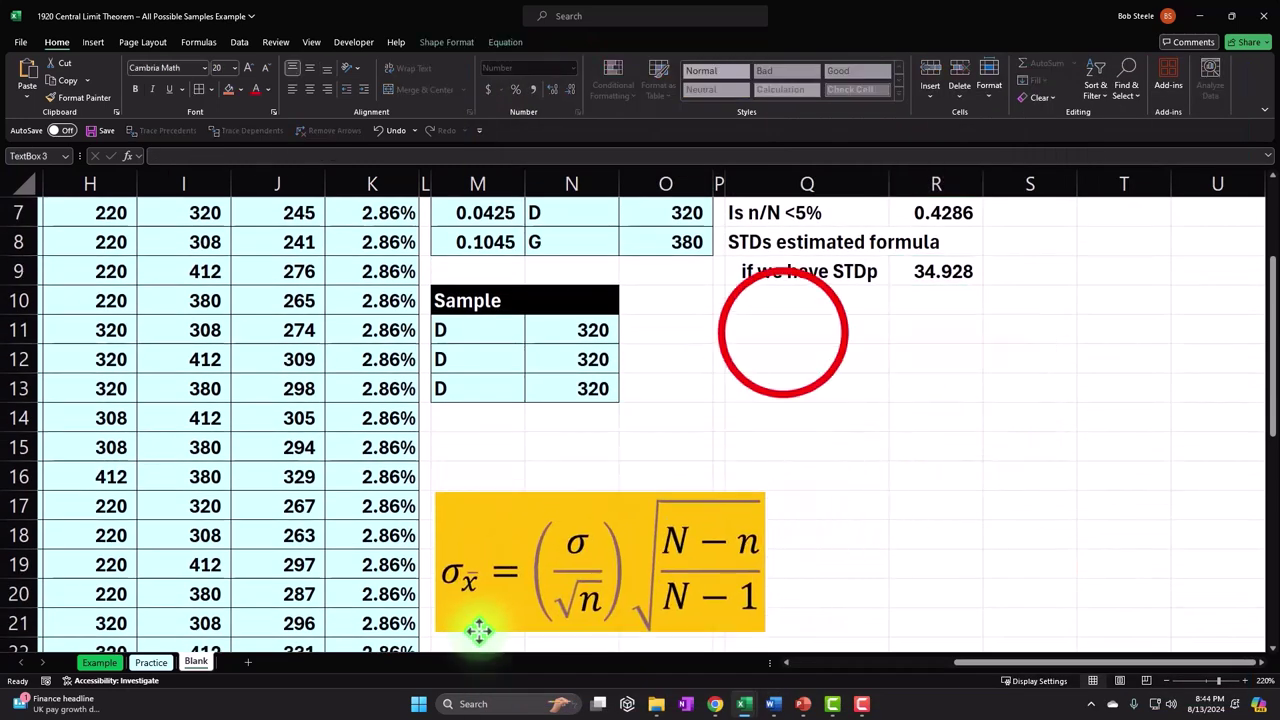
- Add a 'Difference' label in Q11 with the formula =R9-B17 beside it
{"action": "left_click", "coordinate": [765, 326]}
{"action": "type", "text": "Di"}
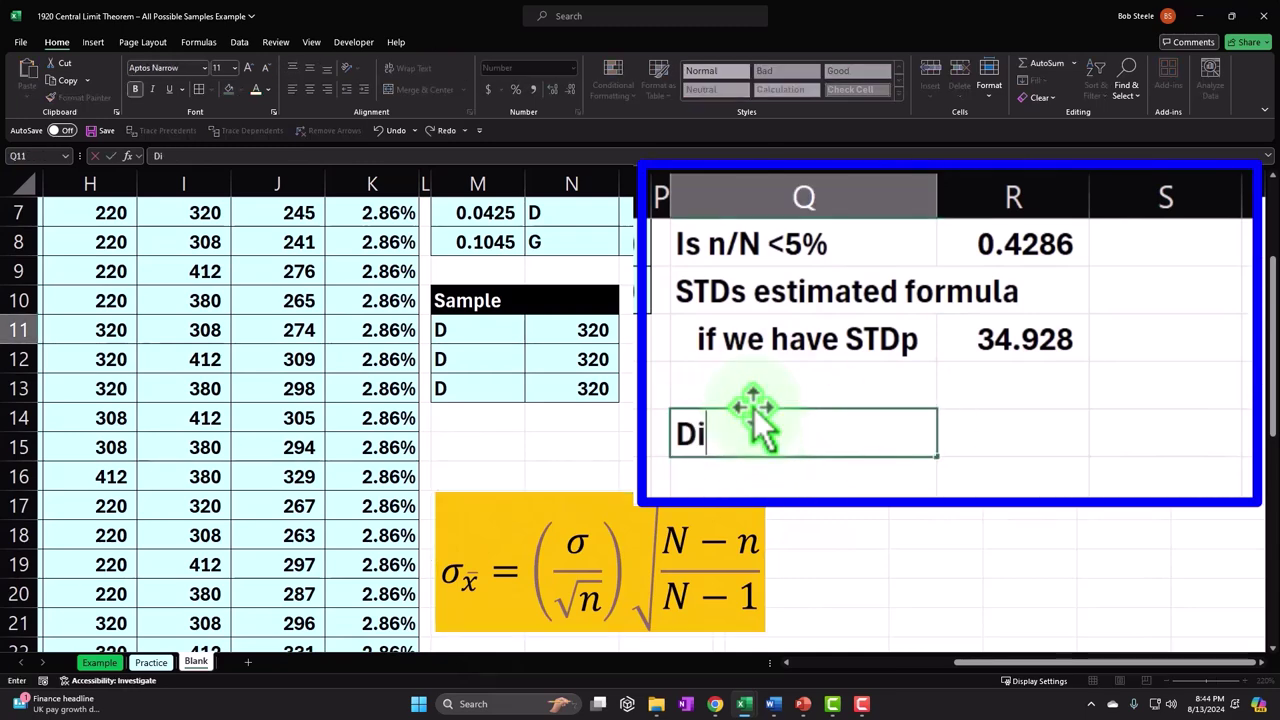
{"action": "type", "text": "fference"}
{"action": "key", "text": "Tab"}
{"action": "type", "text": "="}
{"action": "key", "text": "Up"}
{"action": "key", "text": "Up"}
{"action": "type", "text": "-"}
{"action": "key", "text": "Left"}
{"action": "key", "text": "Left"}
{"action": "key", "text": "Left"}
{"action": "key", "text": "Left"}
{"action": "key", "text": "Left"}
{"action": "key", "text": "Left"}
{"action": "key", "text": "Left"}
{"action": "key", "text": "Left"}
{"action": "key", "text": "Left"}
{"action": "key", "text": "Left"}
{"action": "key", "text": "Left"}
{"action": "key", "text": "Left"}
{"action": "key", "text": "Left"}
{"action": "key", "text": "Left"}
{"action": "key", "text": "Left"}
{"action": "key", "text": "Left"}
{"action": "key", "text": "Down"}
{"action": "key", "text": "Down"}
{"action": "key", "text": "Down"}
{"action": "key", "text": "Down"}
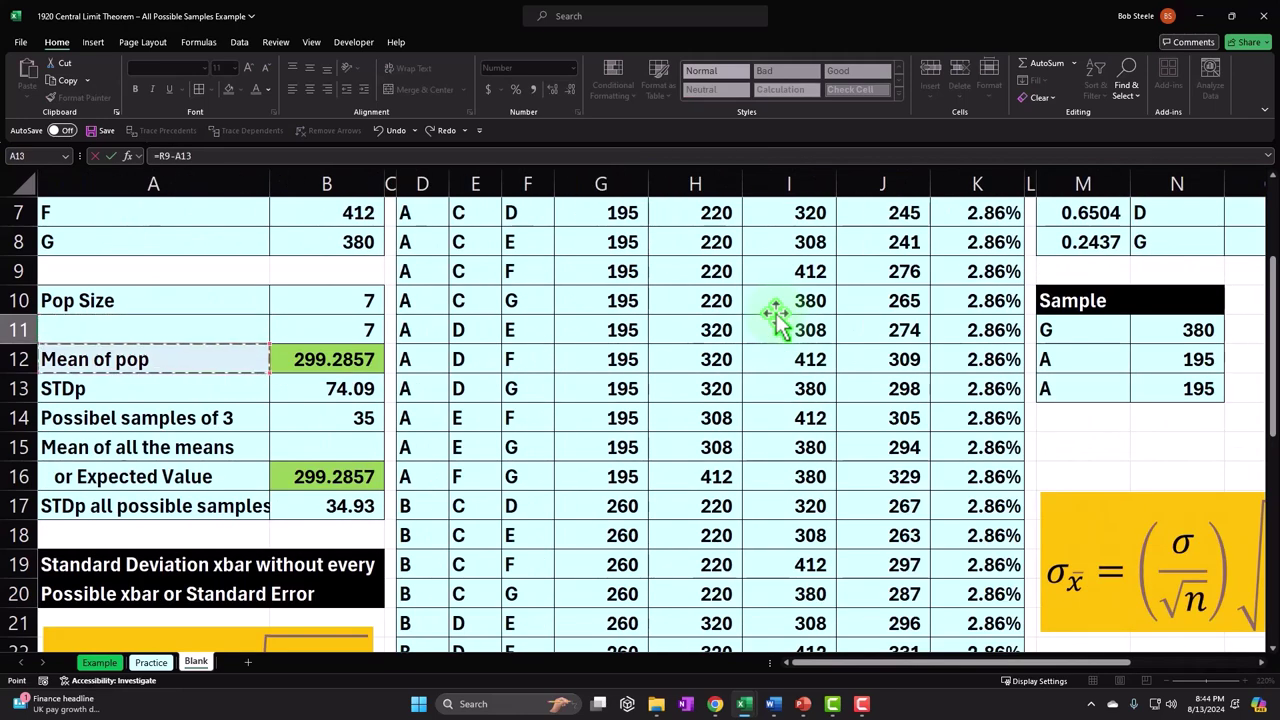
{"action": "key", "text": "Down"}
{"action": "key", "text": "Down"}
{"action": "key", "text": "Right"}
{"action": "key", "text": "Return"}
- Show the Difference result to four decimal places as (0.0000)
{"action": "key", "text": "Right"}
{"action": "key", "text": "Right"}
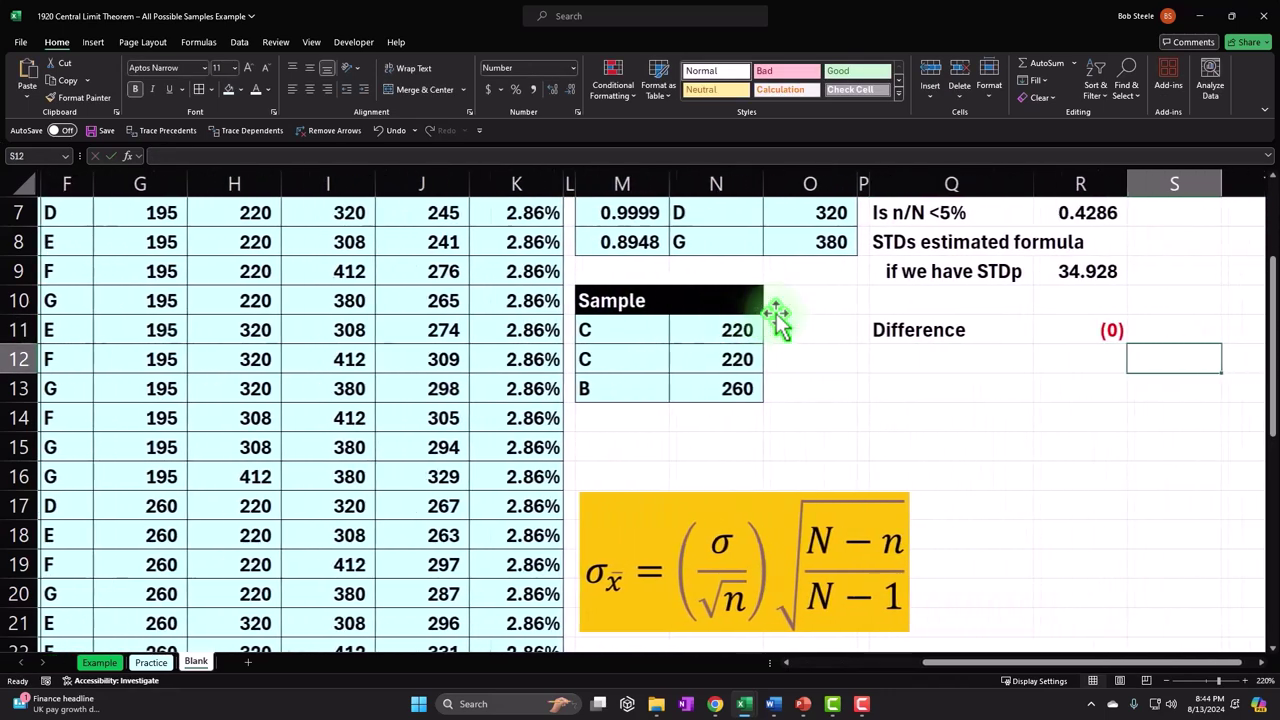
{"action": "key", "text": "Up"}
{"action": "key", "text": "Left"}
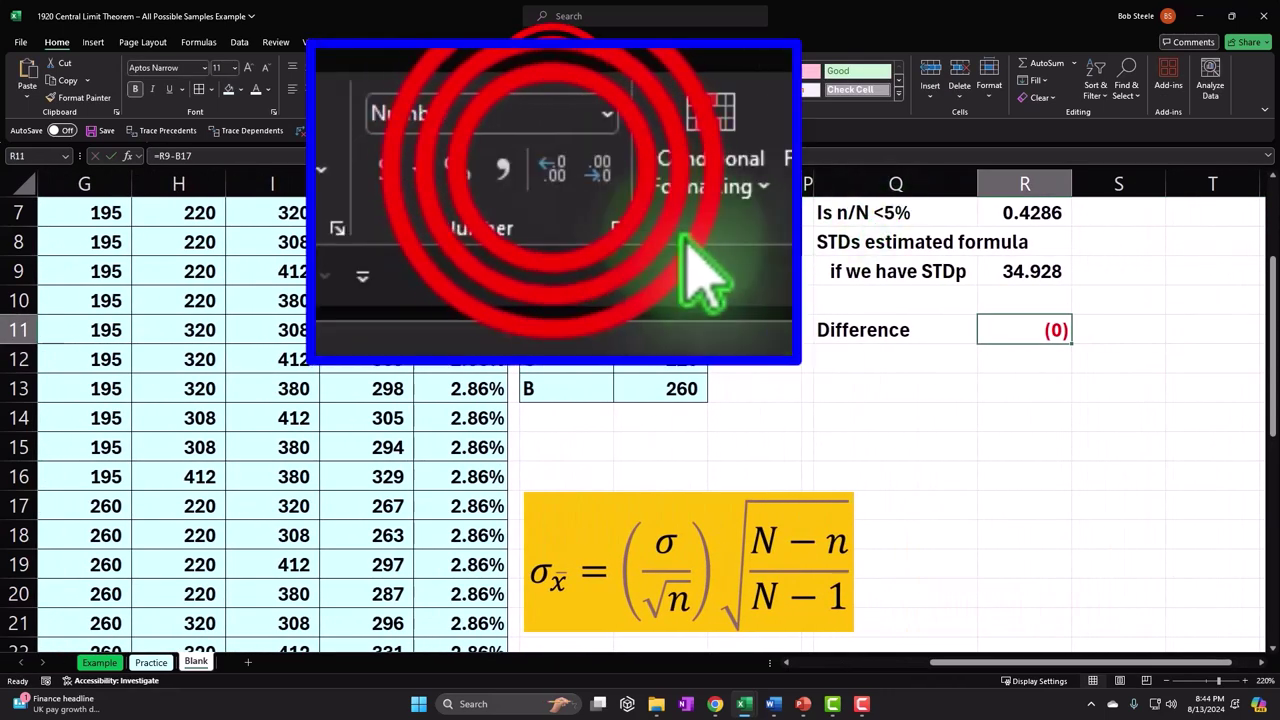
{"action": "left_click", "coordinate": [532, 89]}
{"action": "left_click", "coordinate": [532, 89]}
{"action": "left_click", "coordinate": [532, 89]}
{"action": "left_click", "coordinate": [532, 89]}
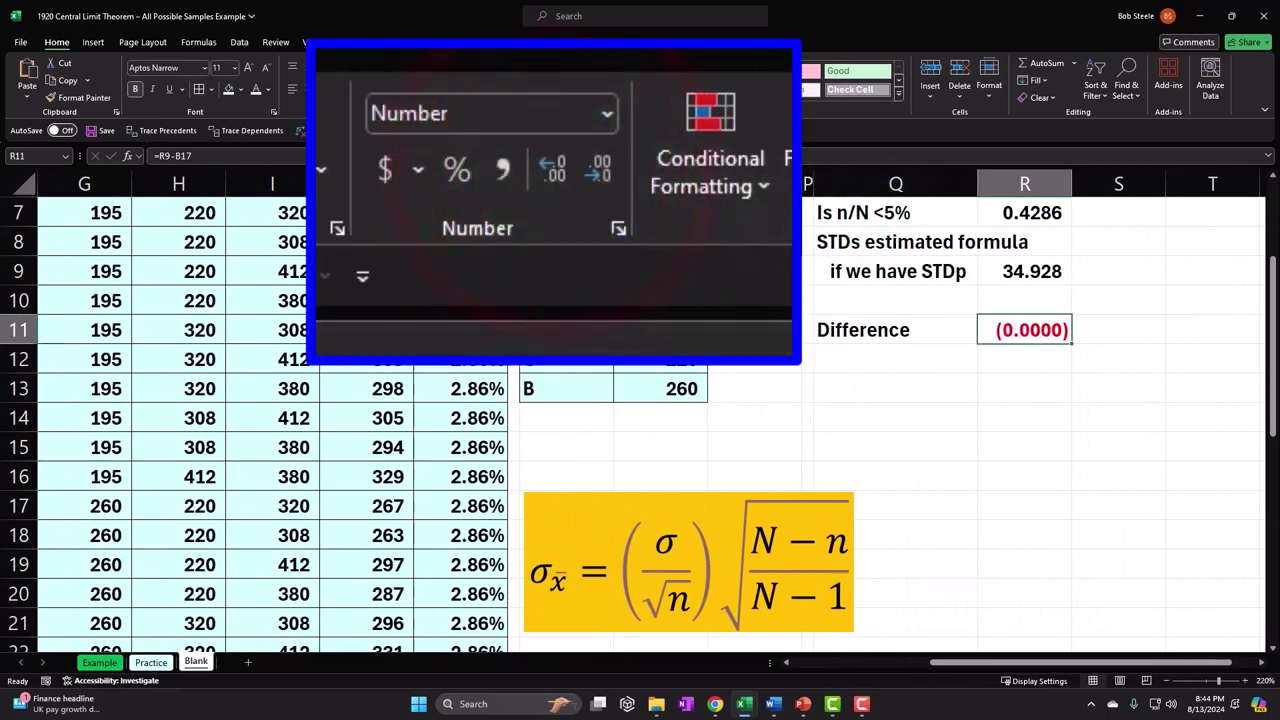
{"action": "left_click", "coordinate": [737, 491]}
{"action": "scroll", "coordinate": [912, 343], "scroll_direction": "up", "scroll_amount": 2}
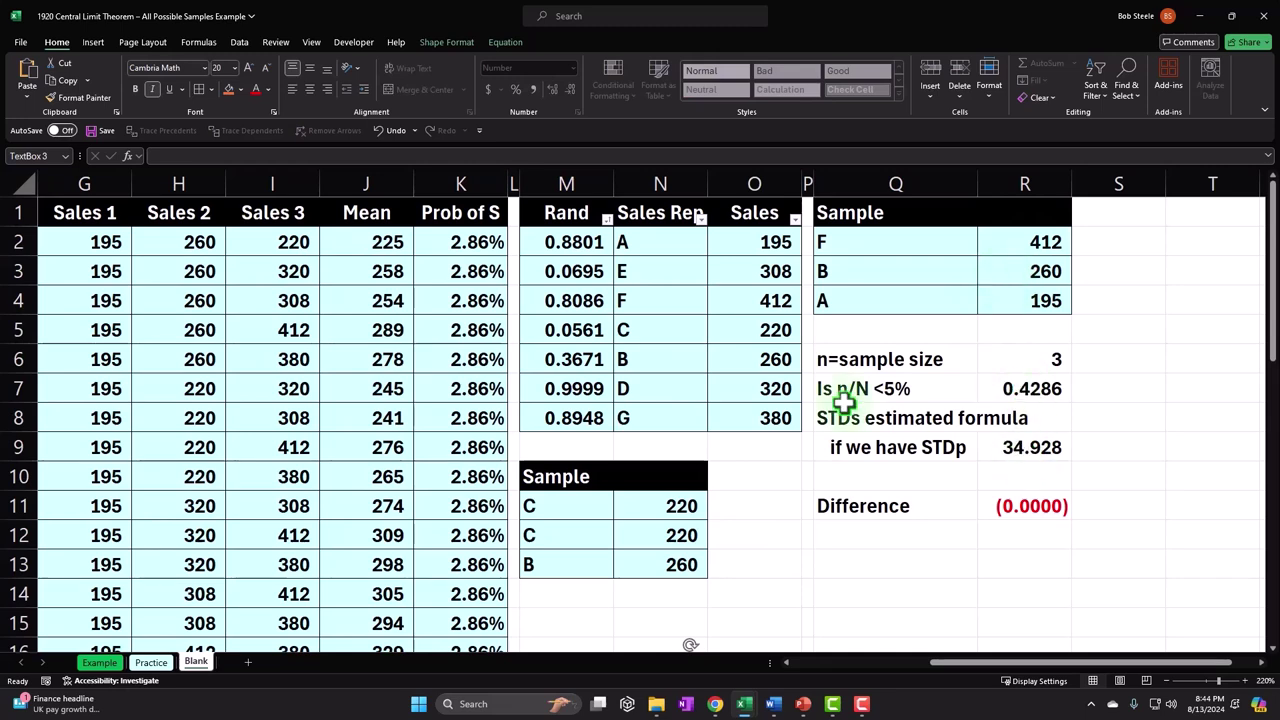
- Review the sample means J2:J8 and the σ in the formula image's numerator
{"action": "left_click_drag", "start_coordinate": [362, 234], "coordinate": [344, 408]}
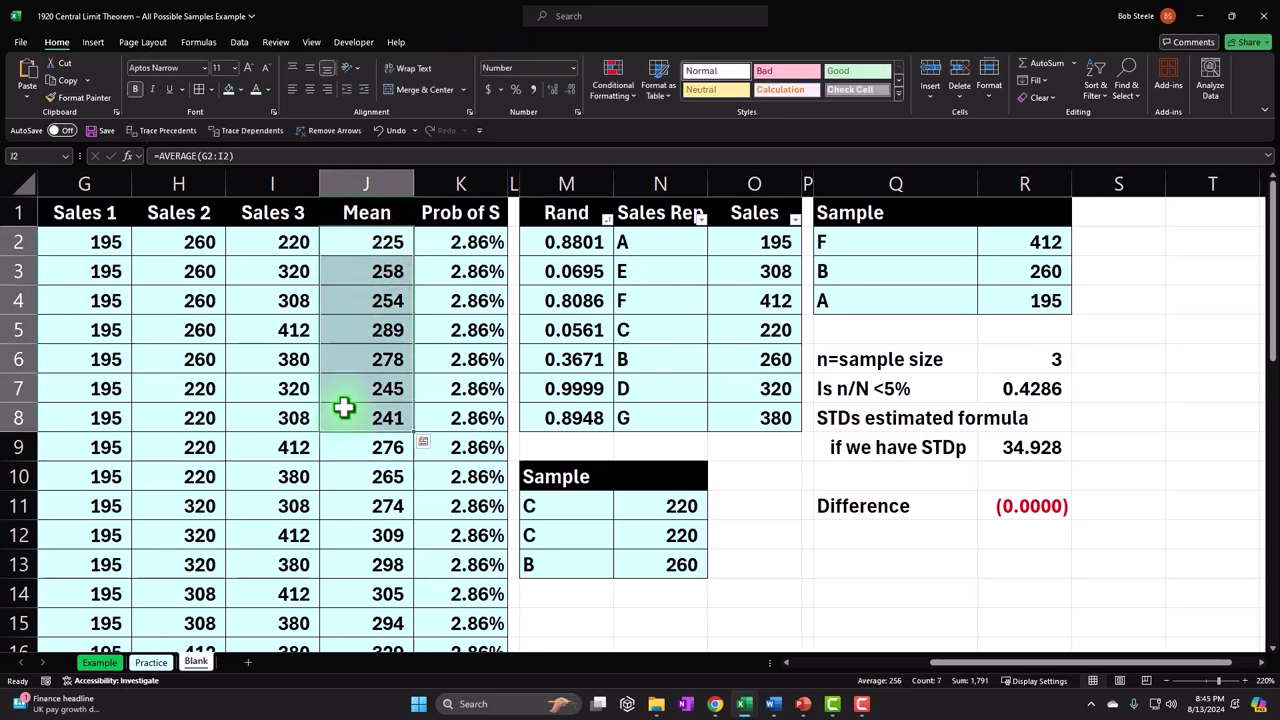
{"action": "scroll", "coordinate": [344, 408], "scroll_direction": "down", "scroll_amount": 2}
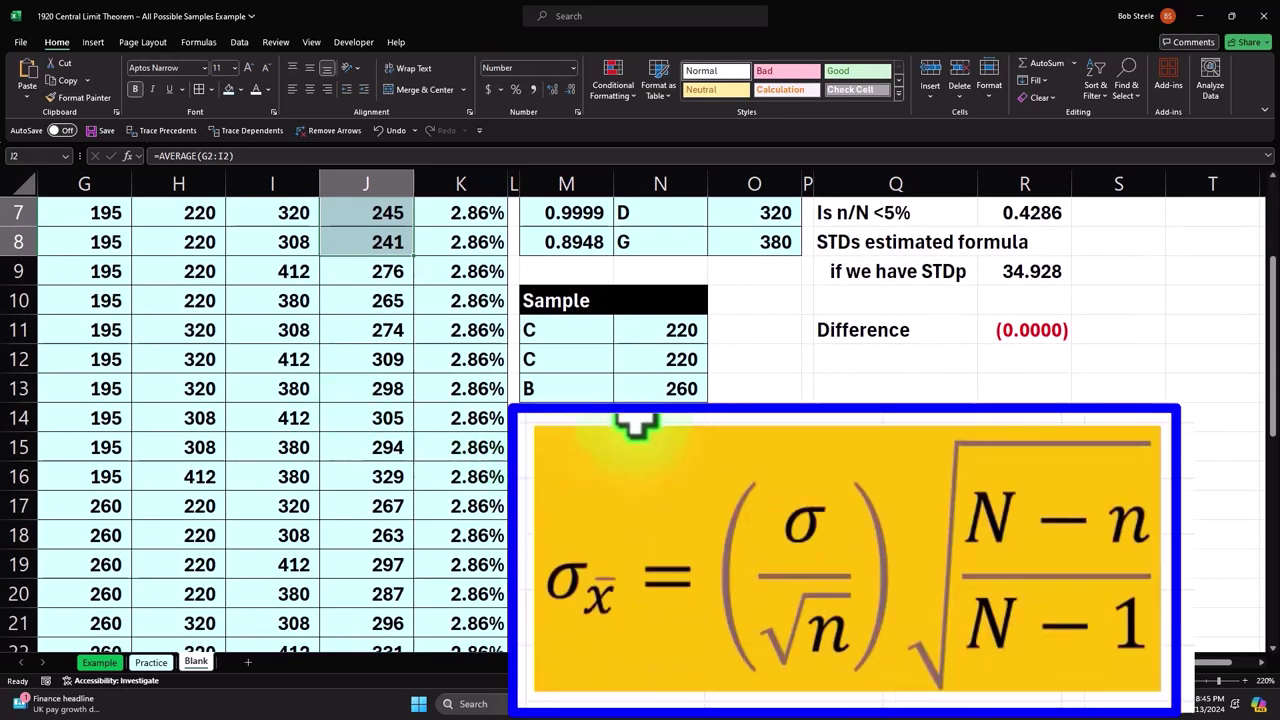
{"action": "left_click", "coordinate": [641, 432]}
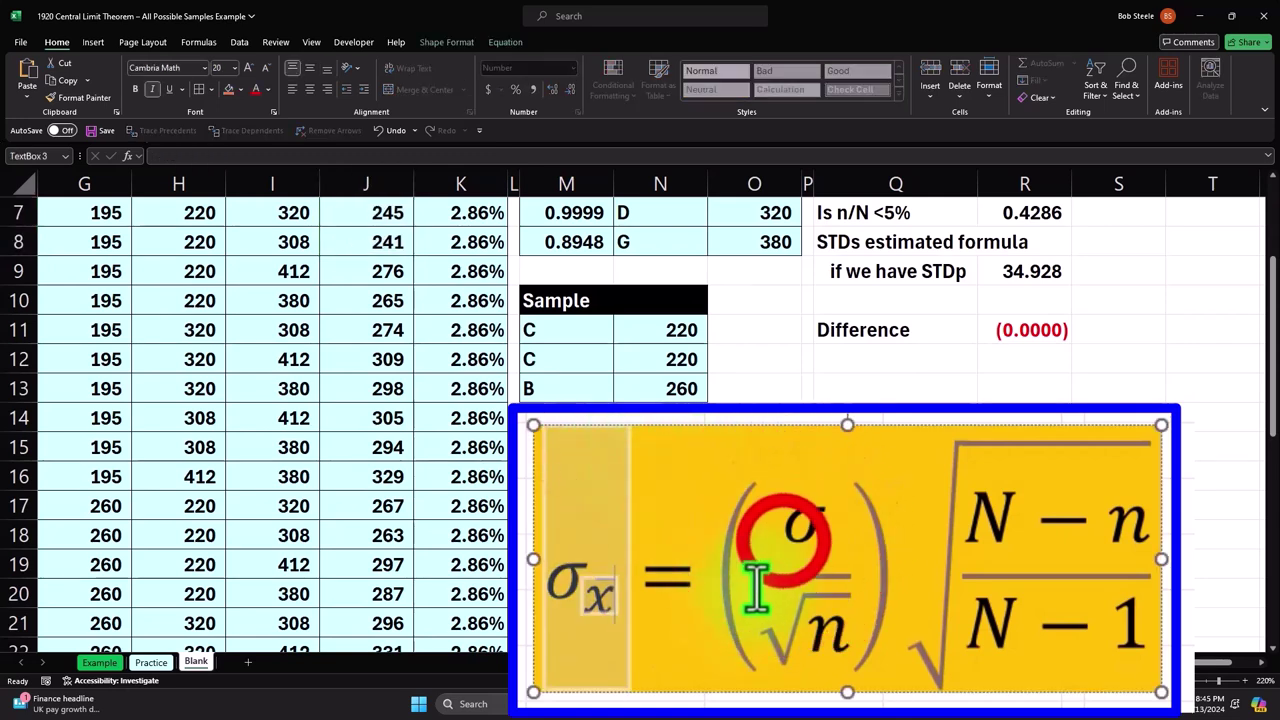
{"action": "left_click", "coordinate": [783, 540]}
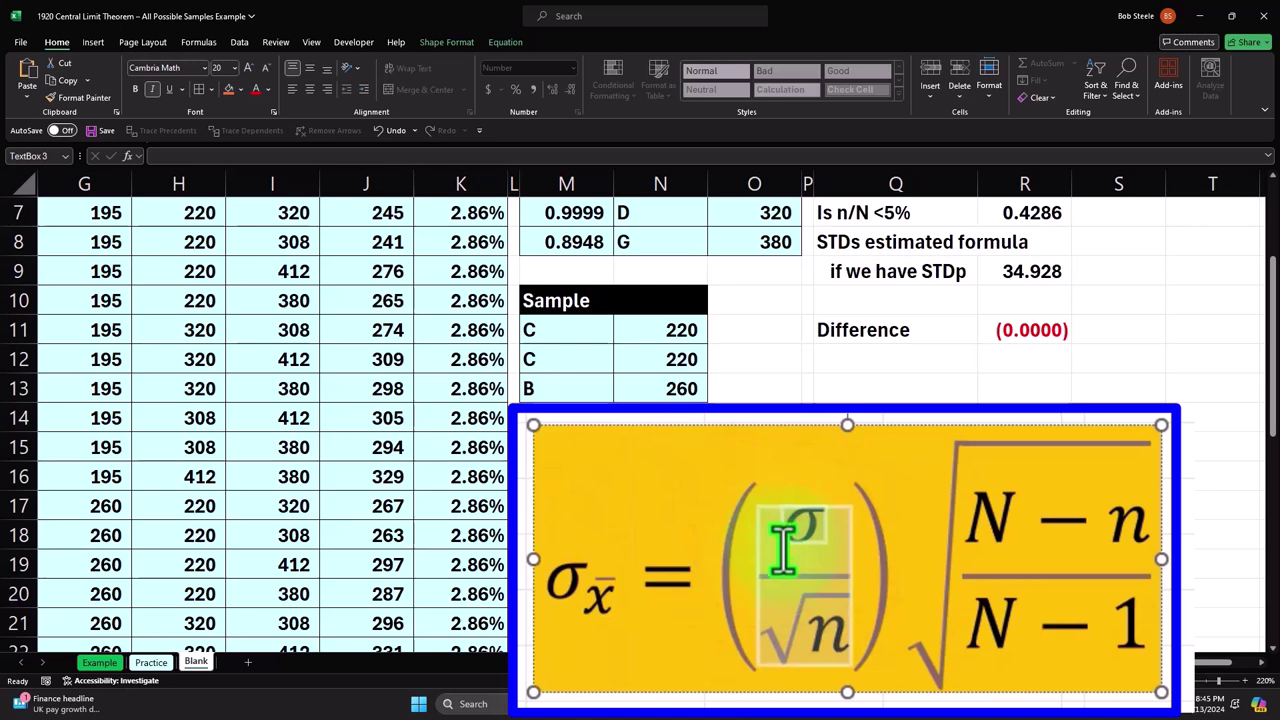
{"action": "left_click", "coordinate": [1004, 566]}
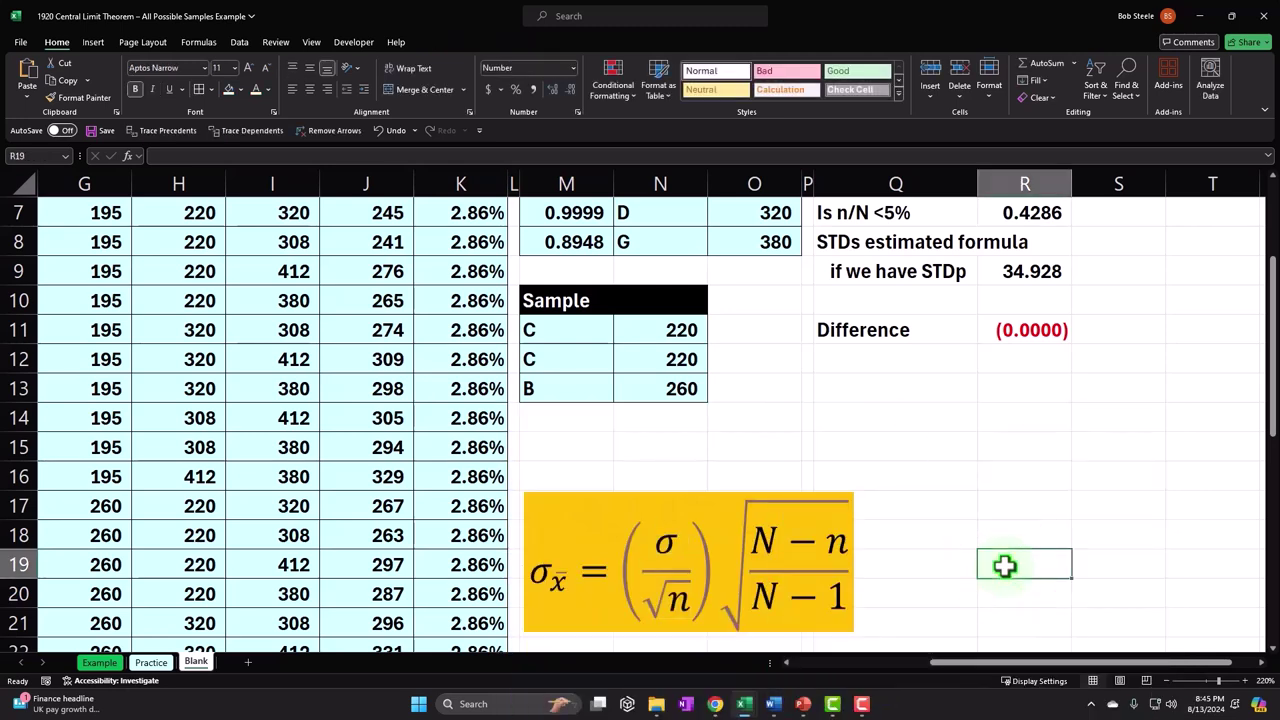
{"action": "scroll", "coordinate": [1004, 566], "scroll_direction": "up", "scroll_amount": 2}
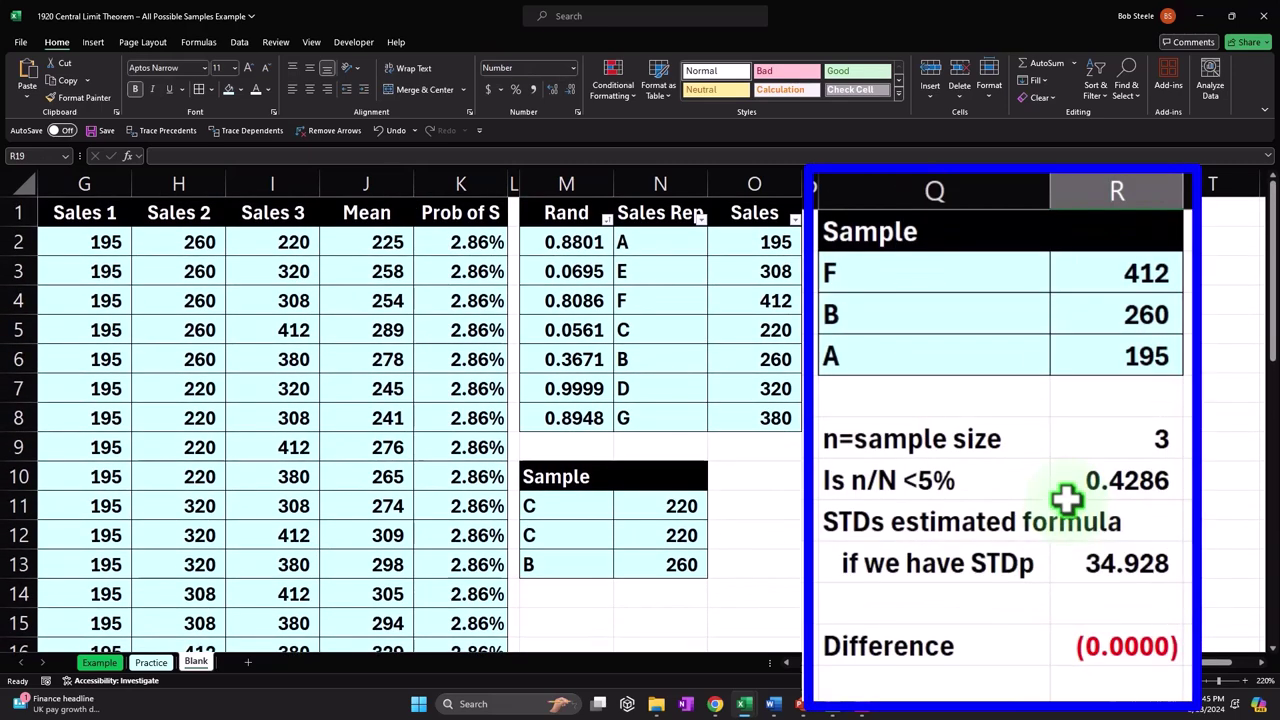
{"action": "scroll", "coordinate": [988, 403], "scroll_direction": "down", "scroll_amount": 2}
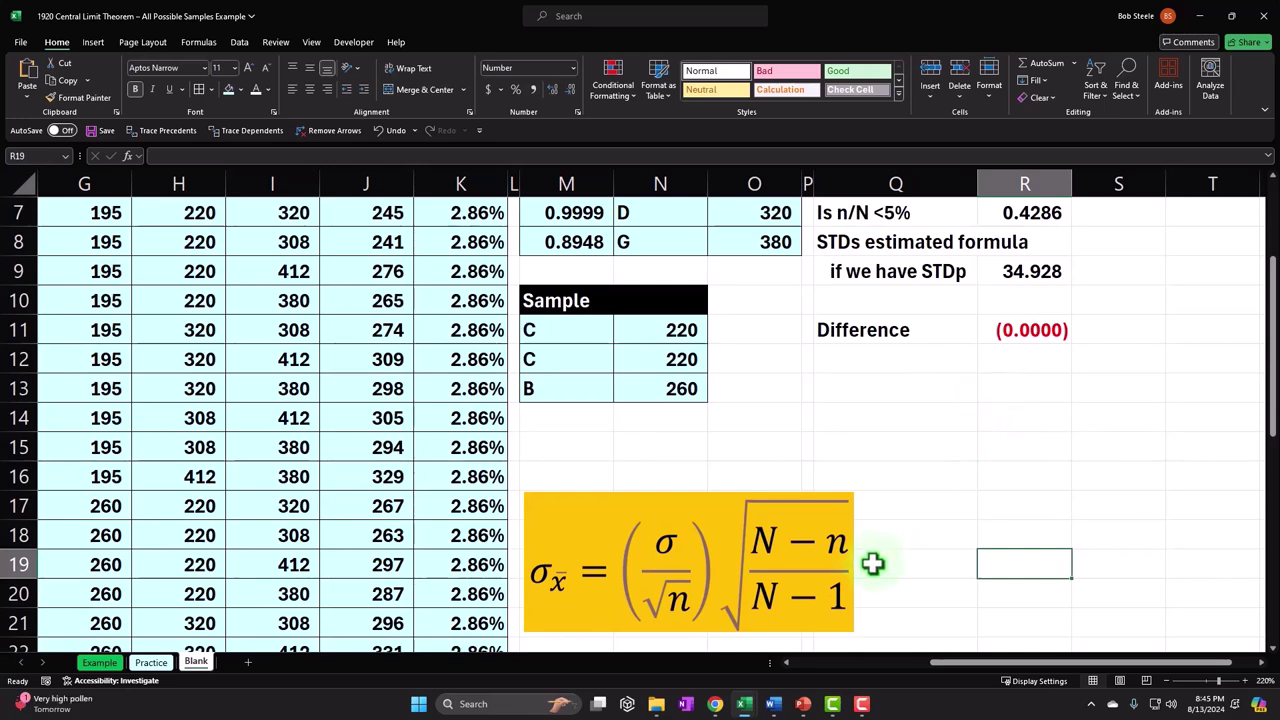
{"action": "scroll", "coordinate": [873, 564], "scroll_direction": "up", "scroll_amount": 2}
- Apply borders and light-blue fill to Q6:R9 and the Difference row Q11:R11
{"action": "left_click_drag", "start_coordinate": [834, 351], "coordinate": [1025, 446]}
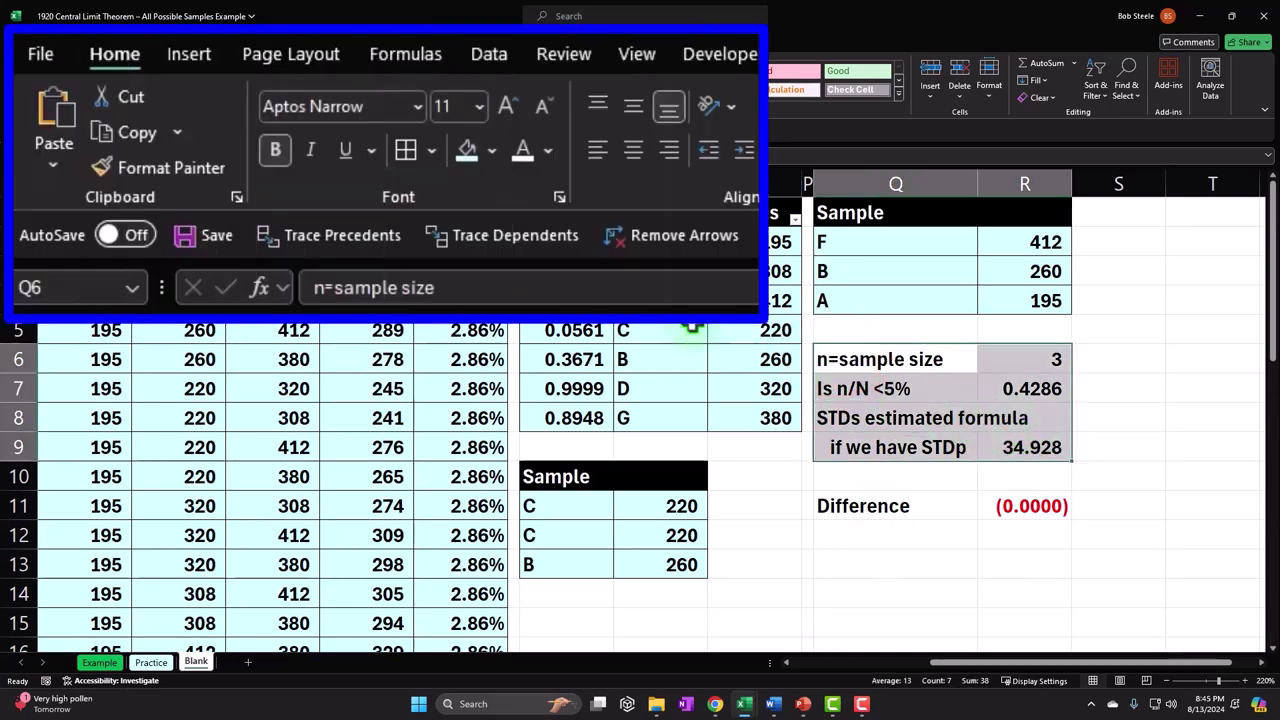
{"action": "left_click", "coordinate": [198, 89]}
{"action": "left_click_drag", "start_coordinate": [882, 510], "coordinate": [1005, 498]}
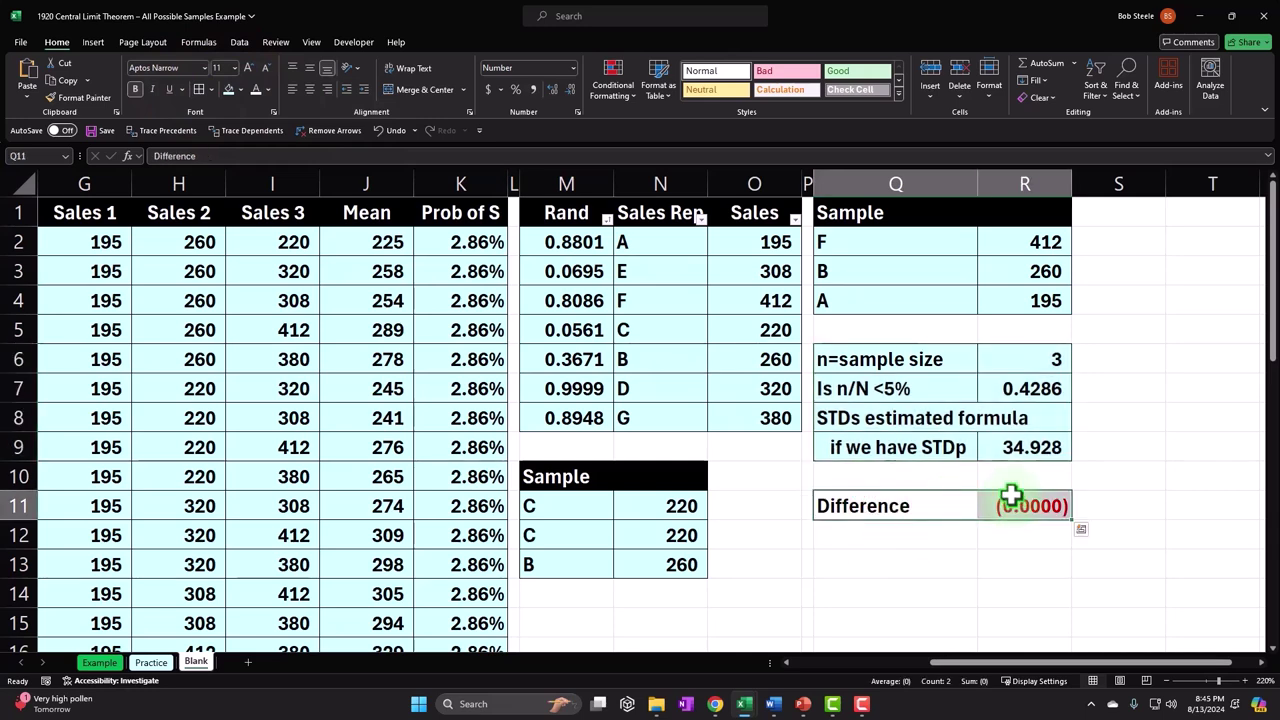
{"action": "left_click", "coordinate": [885, 390]}
- Add a 'Mean sample' label in Q13 with an AVERAGE of the three sample values
{"action": "left_click", "coordinate": [877, 557]}
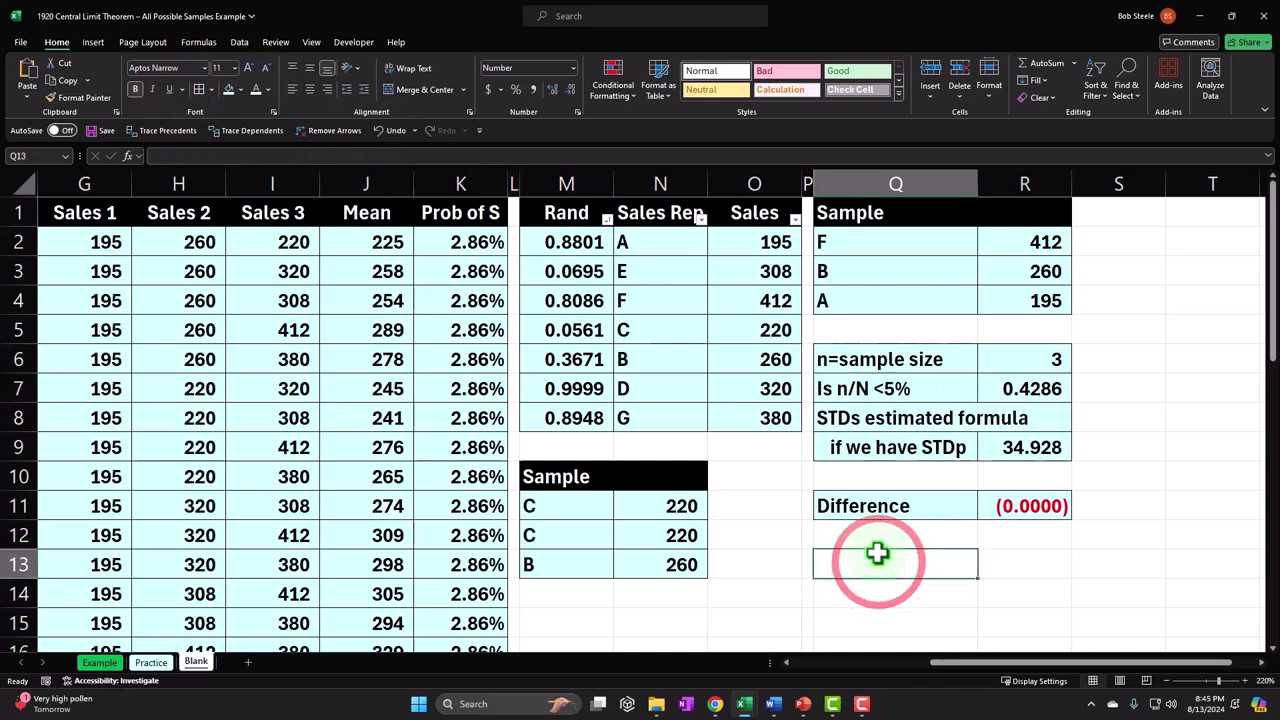
{"action": "type", "text": "Mean "}
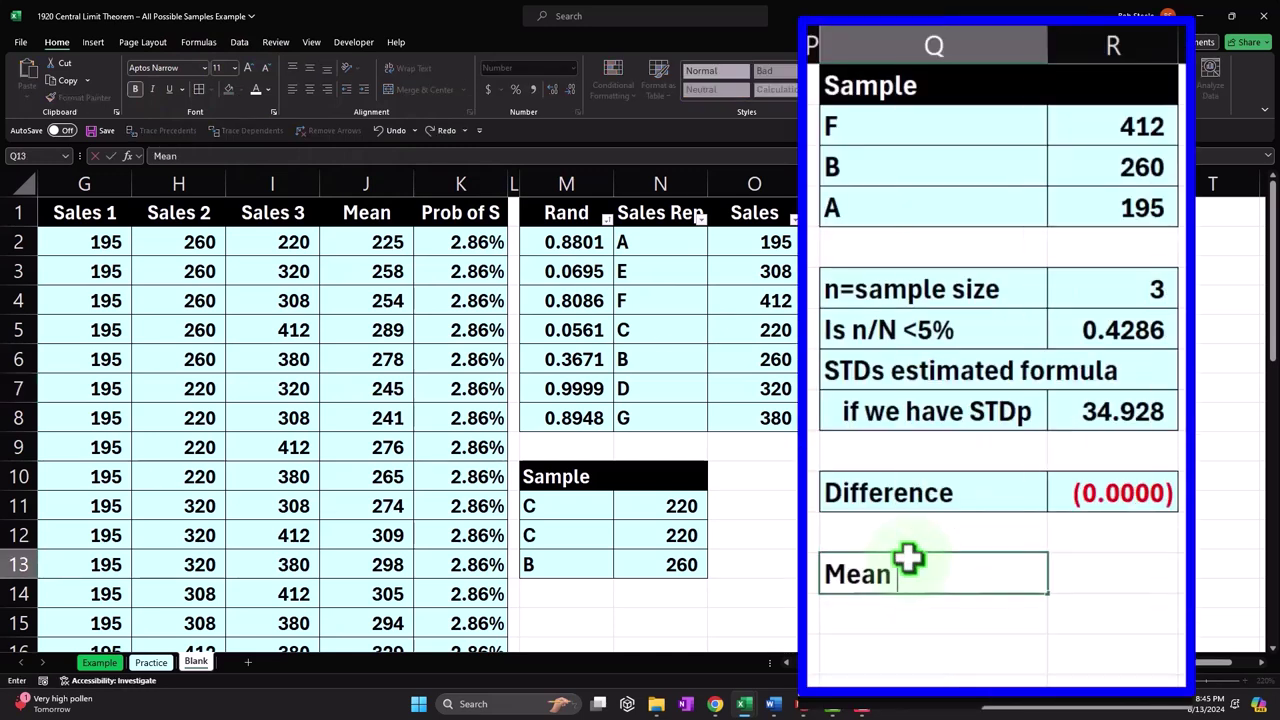
{"action": "type", "text": "sample"}
{"action": "key", "text": "Tab"}
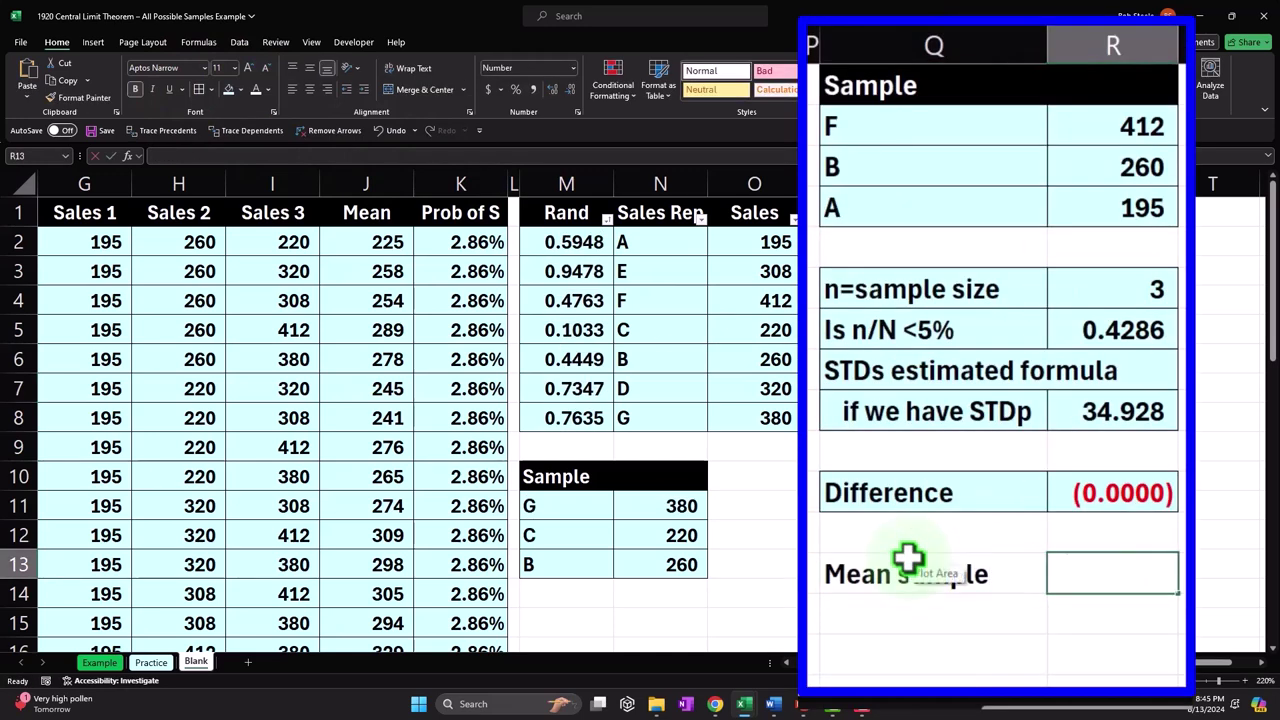
{"action": "type", "text": "=aver"}
{"action": "key", "text": "Tab"}
{"action": "key", "text": "Up"}
{"action": "key", "text": "Up"}
{"action": "key", "text": "Up"}
{"action": "key", "text": "Up"}
{"action": "key", "text": "Up"}
{"action": "key", "text": "Up"}
{"action": "key", "text": "Up"}
{"action": "key", "text": "Up"}
{"action": "key", "text": "Up"}
{"action": "key", "text": "Up"}
{"action": "key", "text": "Up"}
{"action": "key", "text": "shift+Down"}
{"action": "key", "text": "shift+Down"}
{"action": "key", "text": "Return"}
{"action": "key", "text": "Up"}
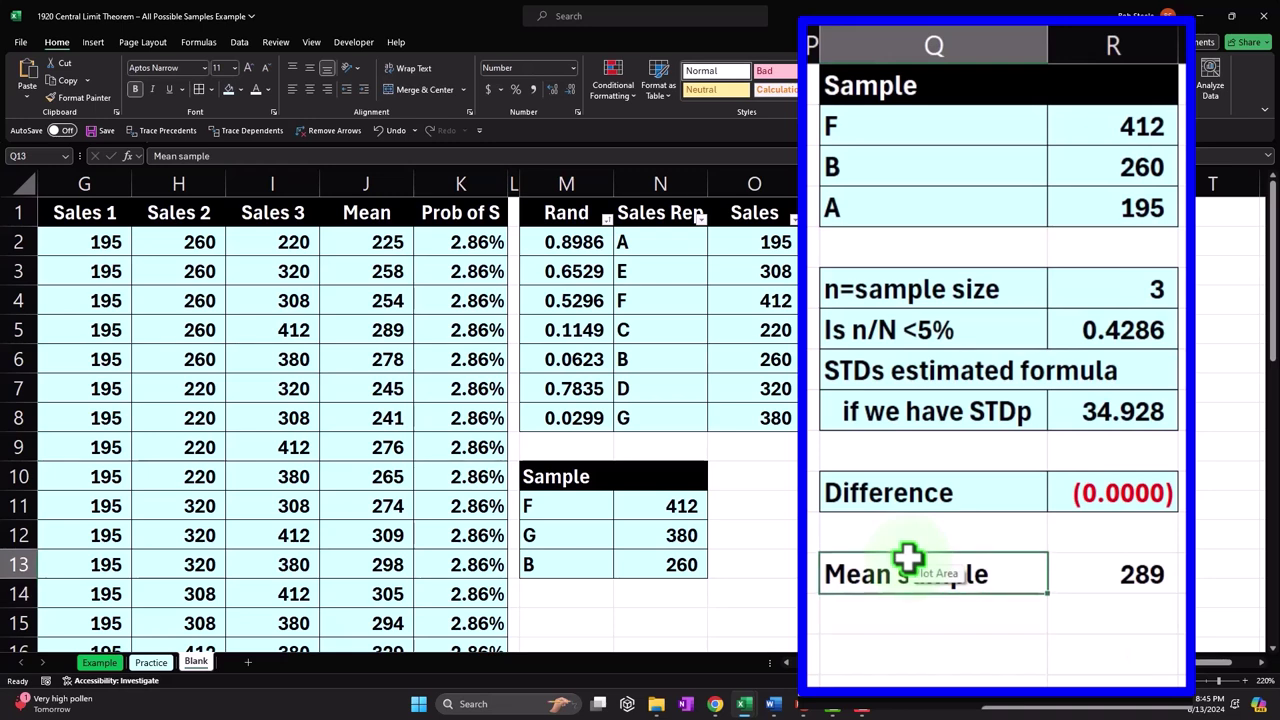
- Add a 'Pop mean' label in Q14 referencing the population mean value
{"action": "key", "text": "Down"}
{"action": "type", "text": "Ac"}
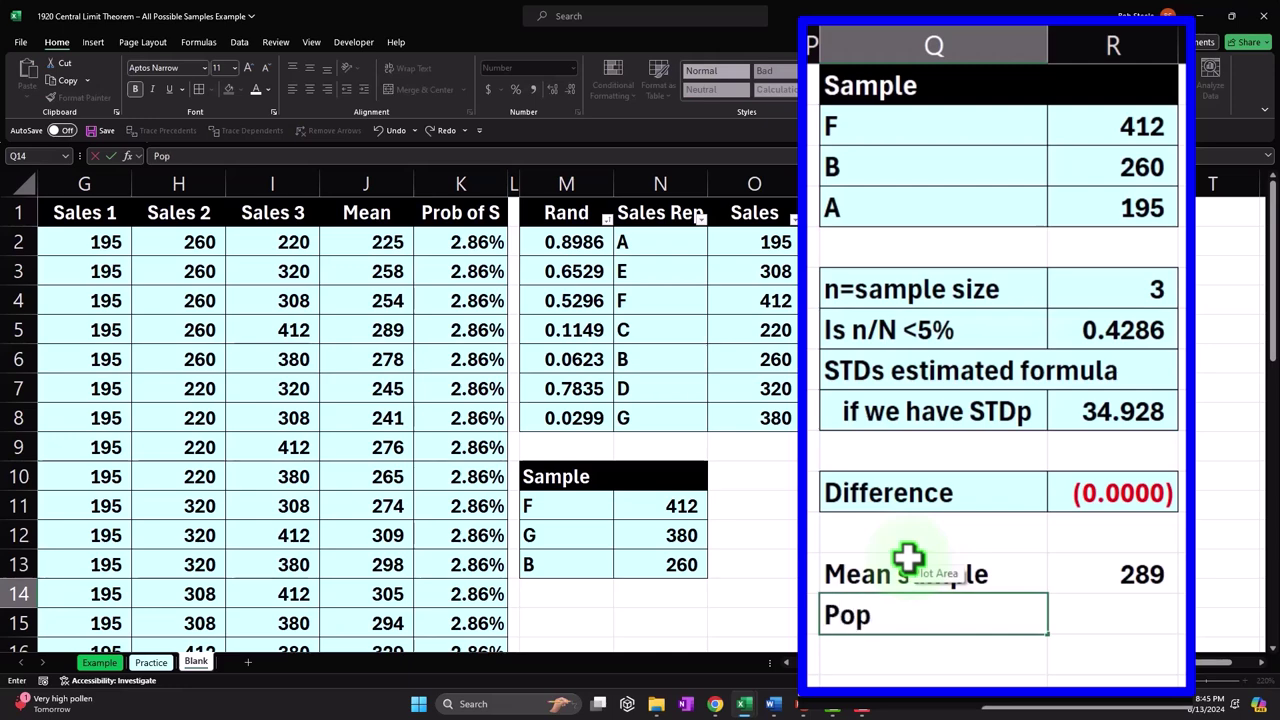
{"action": "key", "text": "Tab"}
{"action": "type", "text": "="}
{"action": "key", "text": "Left"}
{"action": "key", "text": "Left"}
{"action": "key", "text": "Left"}
{"action": "key", "text": "Left"}
{"action": "key", "text": "Left"}
{"action": "key", "text": "Left"}
{"action": "key", "text": "Left"}
{"action": "key", "text": "Left"}
{"action": "key", "text": "Left"}
{"action": "key", "text": "Left"}
{"action": "key", "text": "Left"}
{"action": "key", "text": "Left"}
{"action": "key", "text": "Left"}
{"action": "key", "text": "Left"}
{"action": "key", "text": "Left"}
{"action": "key", "text": "Left"}
{"action": "key", "text": "Left"}
{"action": "key", "text": "Up"}
{"action": "key", "text": "Up"}
{"action": "key", "text": "Up"}
{"action": "key", "text": "Up"}
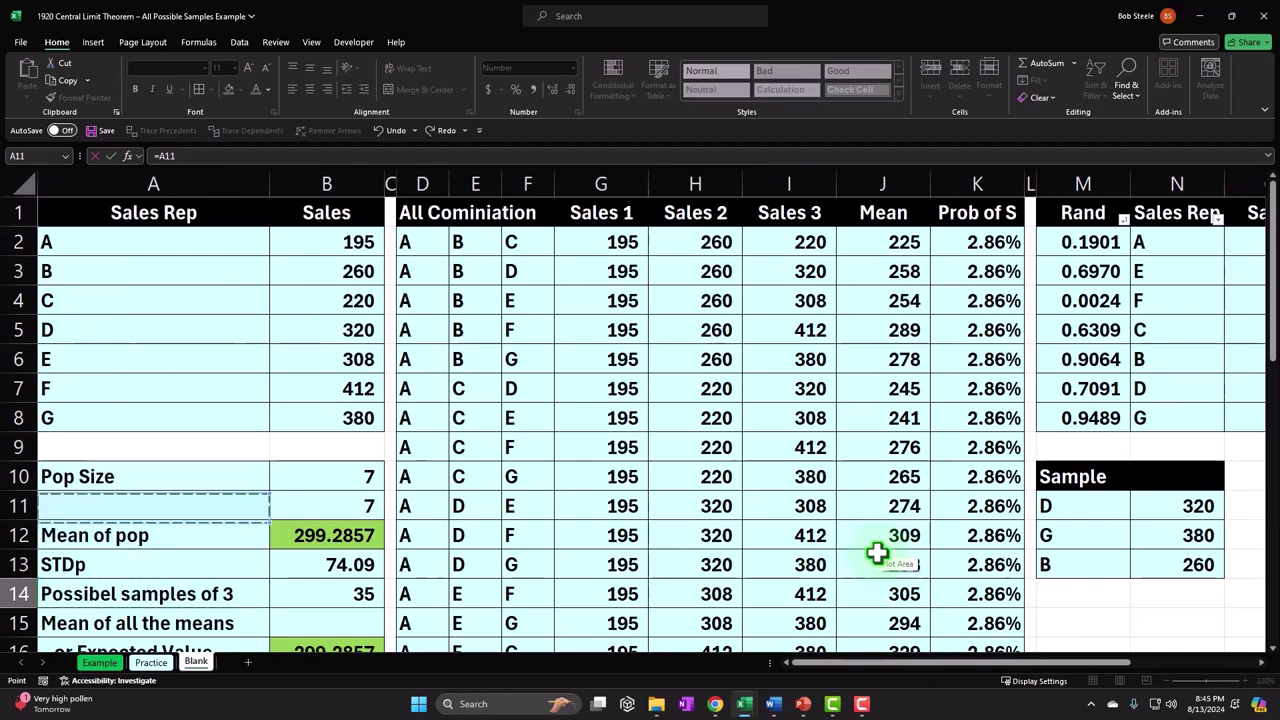
{"action": "key", "text": "Down"}
{"action": "key", "text": "Down"}
{"action": "key", "text": "Down"}
{"action": "key", "text": "Down"}
{"action": "key", "text": "Down"}
{"action": "key", "text": "Down"}
{"action": "scroll", "coordinate": [876, 552], "scroll_direction": "down", "scroll_amount": 2}
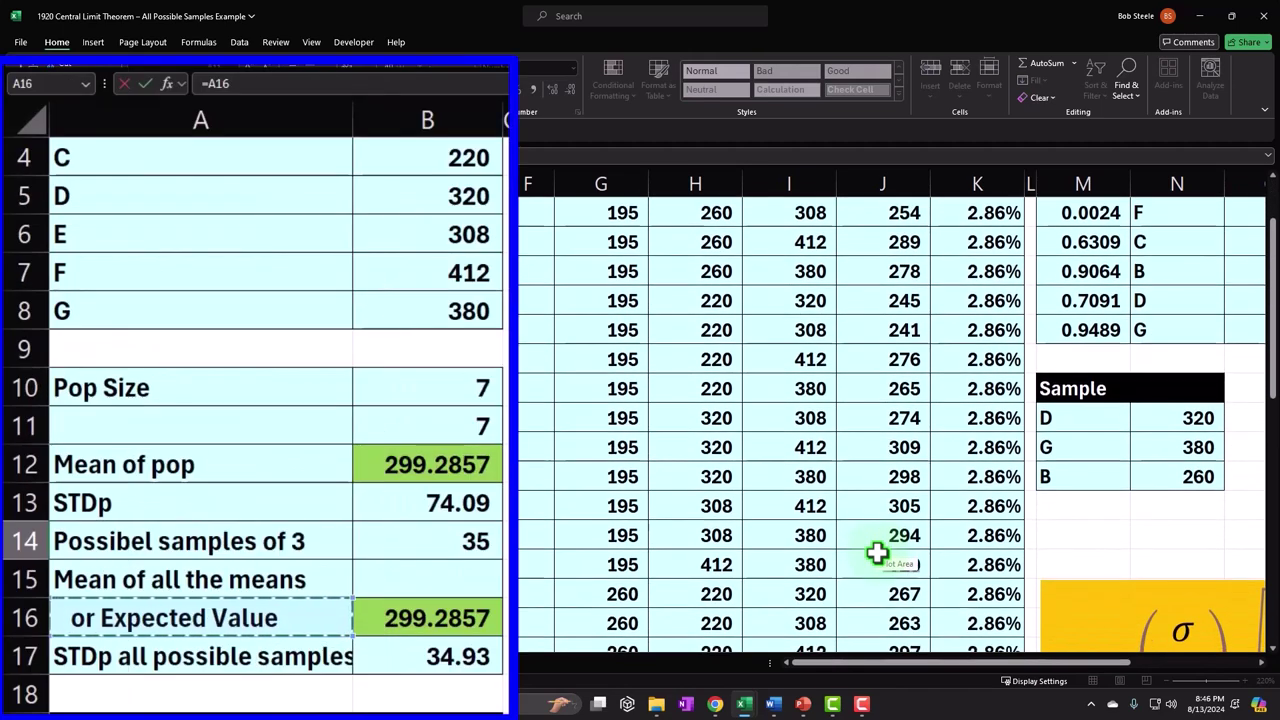
{"action": "key", "text": "Up"}
{"action": "key", "text": "Up"}
{"action": "key", "text": "Up"}
{"action": "key", "text": "Up"}
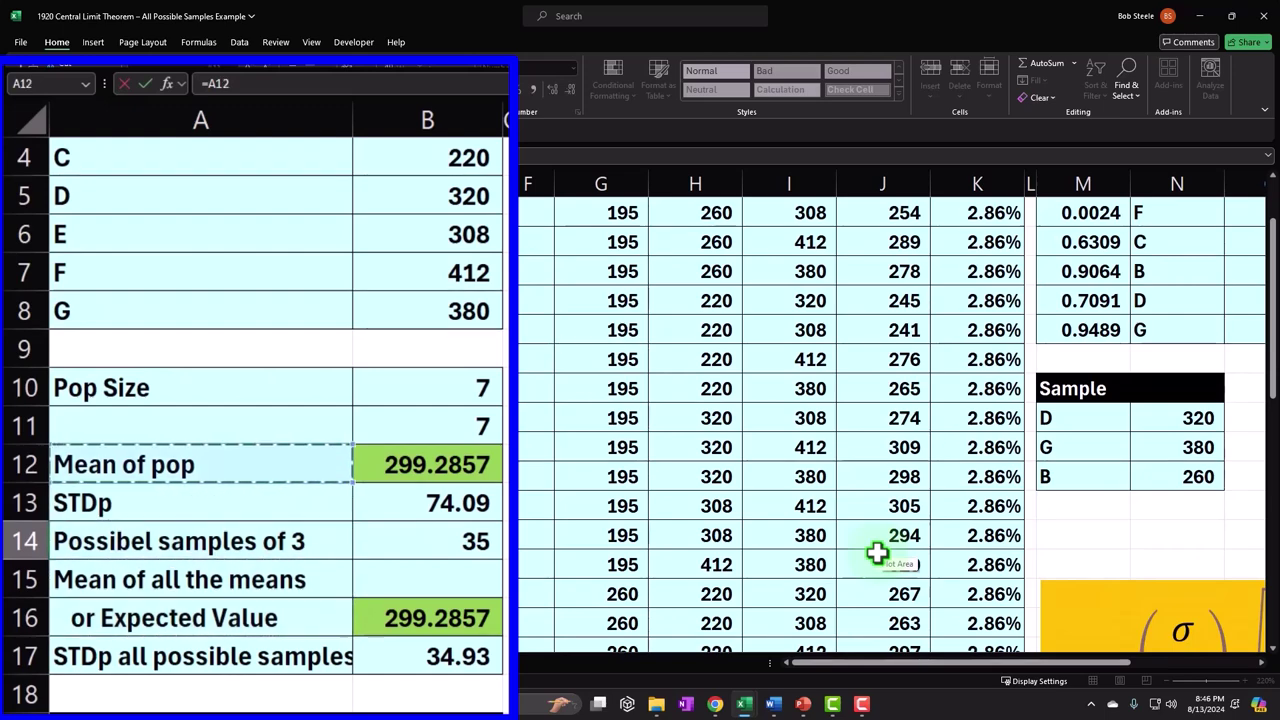
{"action": "key", "text": "Right"}
- Show both means in R13:R14 to three decimal places (289.000, 299.286)
{"action": "key", "text": "Escape"}
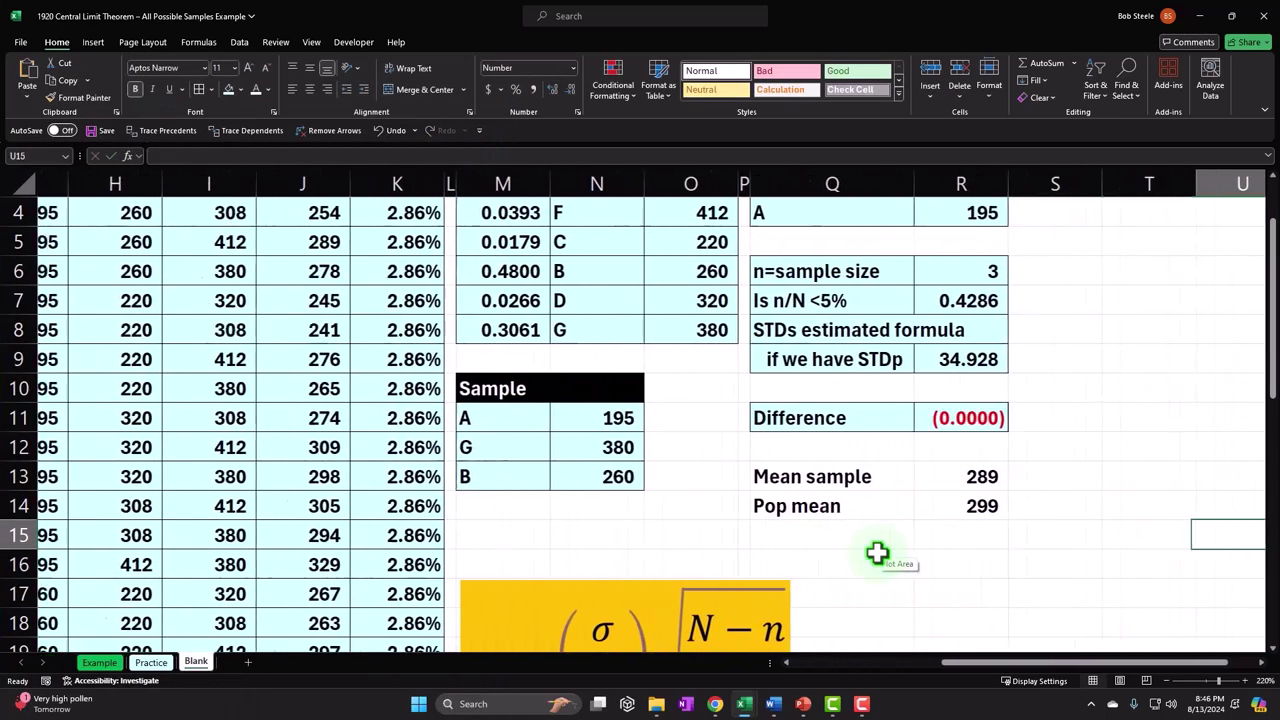
{"action": "key", "text": "Left"}
{"action": "key", "text": "Up"}
{"action": "key", "text": "shift+Up"}
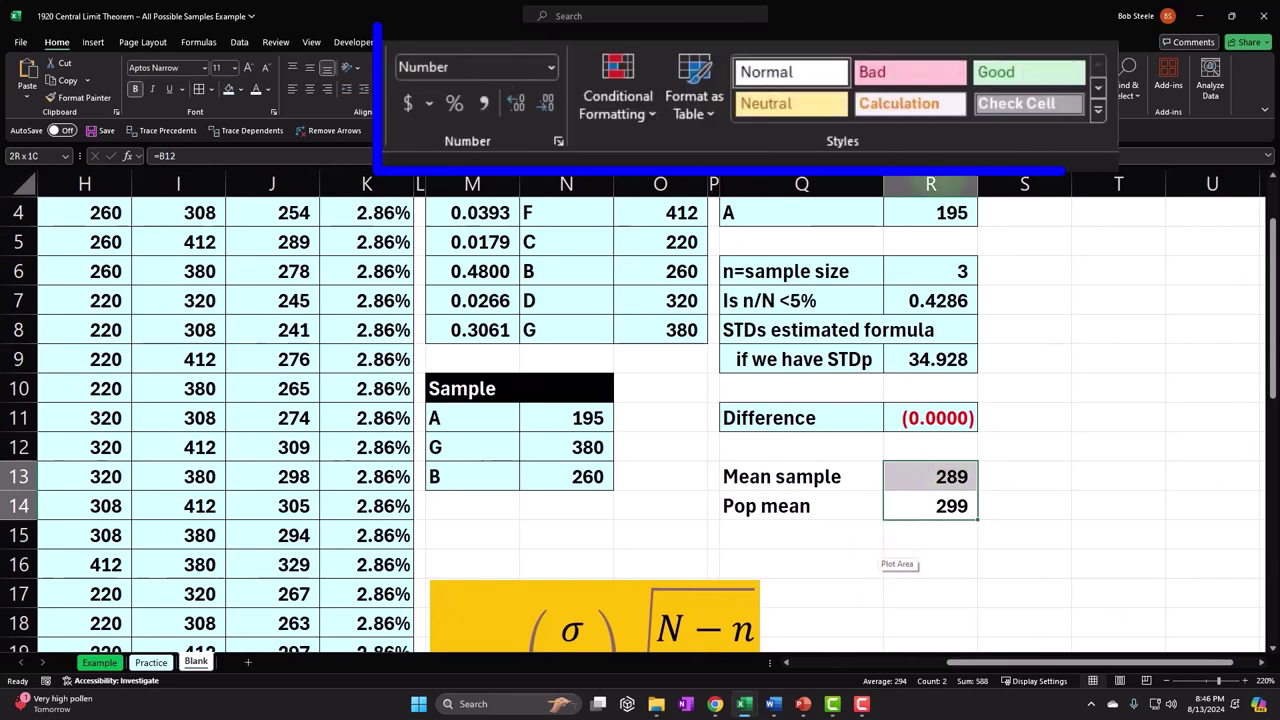
{"action": "left_click", "coordinate": [516, 103]}
{"action": "left_click", "coordinate": [516, 103]}
{"action": "left_click", "coordinate": [516, 103]}
- Add a difference row in row 15 with =R13-R14, shown as (10.29)
{"action": "key", "text": "Down"}
{"action": "key", "text": "Left"}
{"action": "type", "text": "D"}
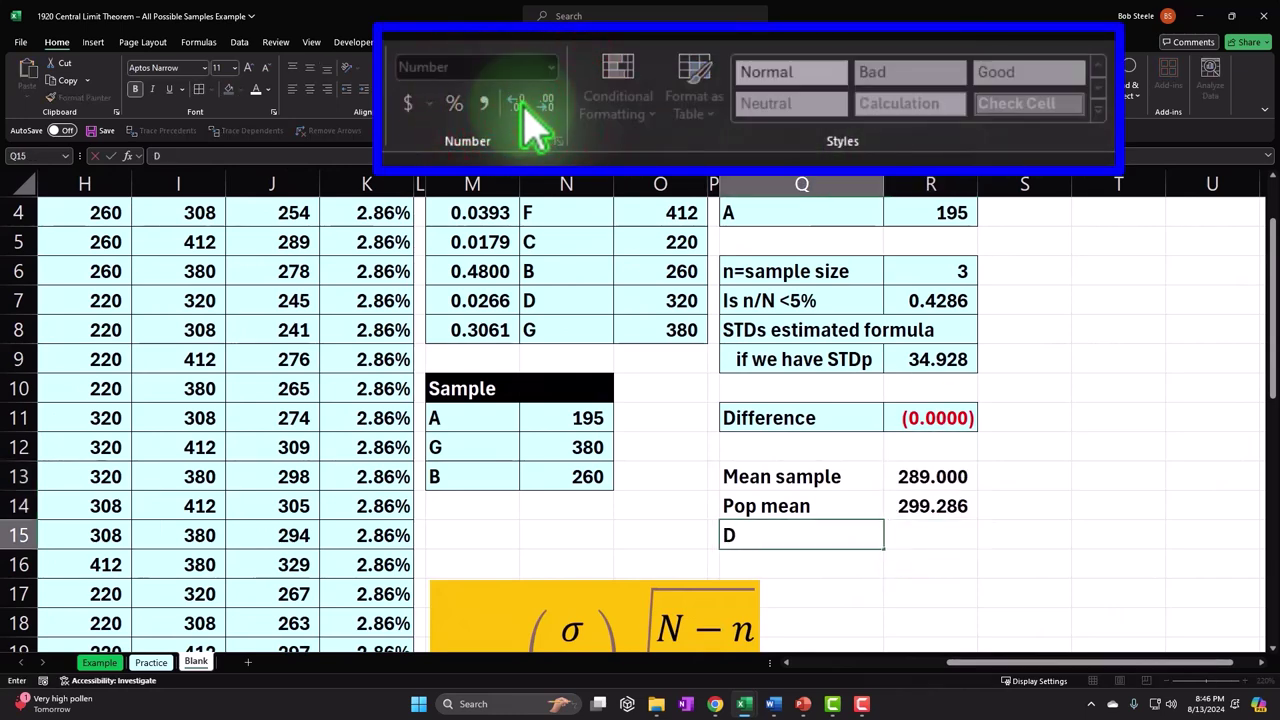
{"action": "type", "text": "iffern"}
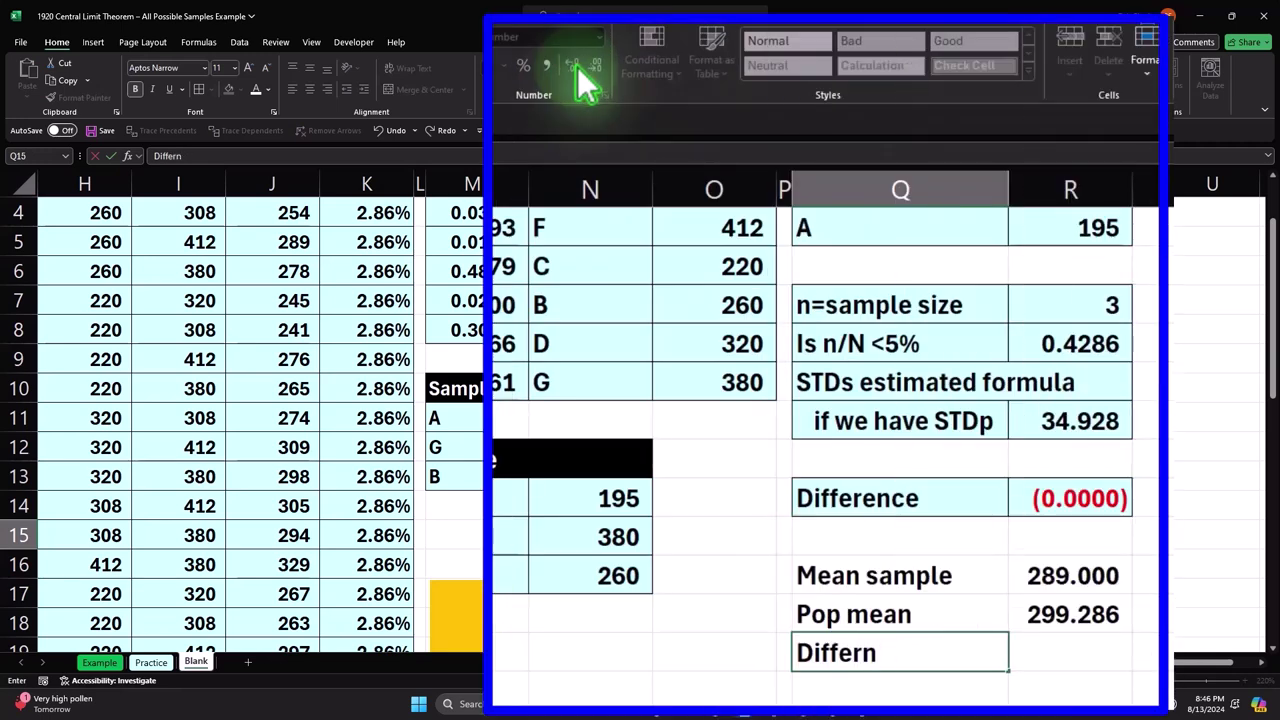
{"action": "type", "text": "ceenc"}
{"action": "key", "text": "Tab"}
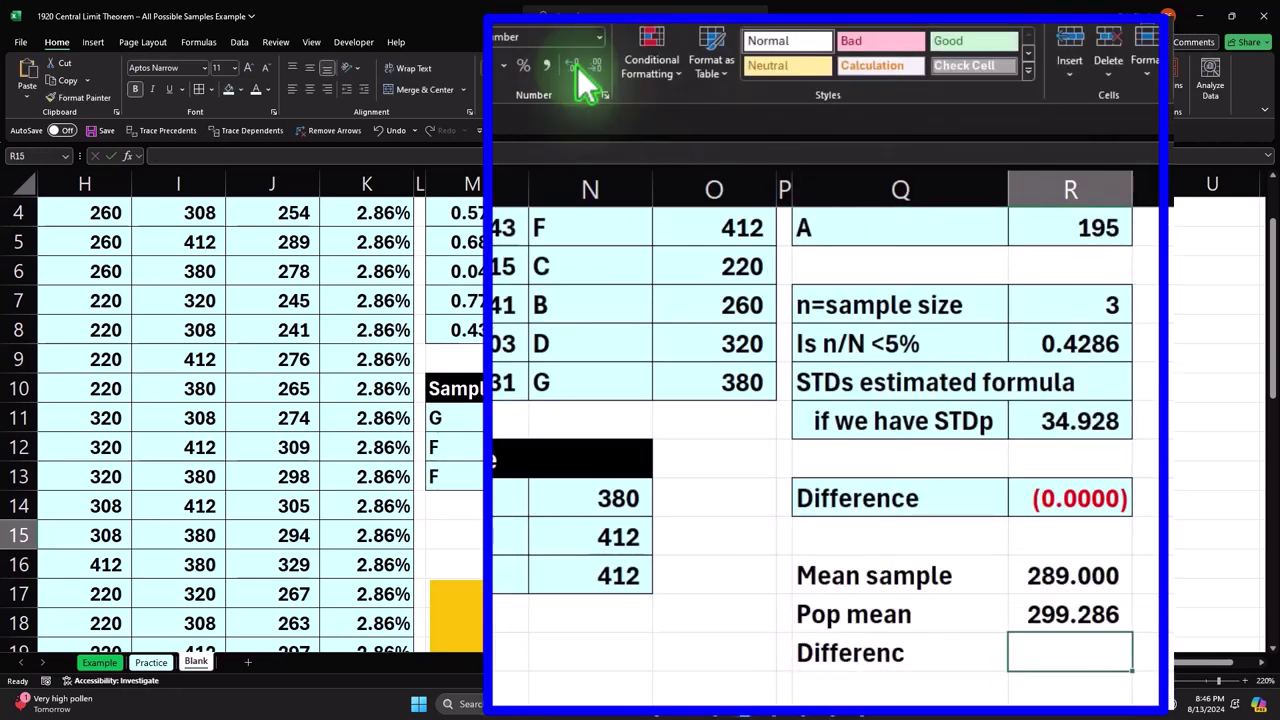
{"action": "type", "text": "="}
{"action": "key", "text": "Up"}
{"action": "key", "text": "Up"}
{"action": "type", "text": "-"}
{"action": "key", "text": "Up"}
{"action": "key", "text": "ctrl+Return"}
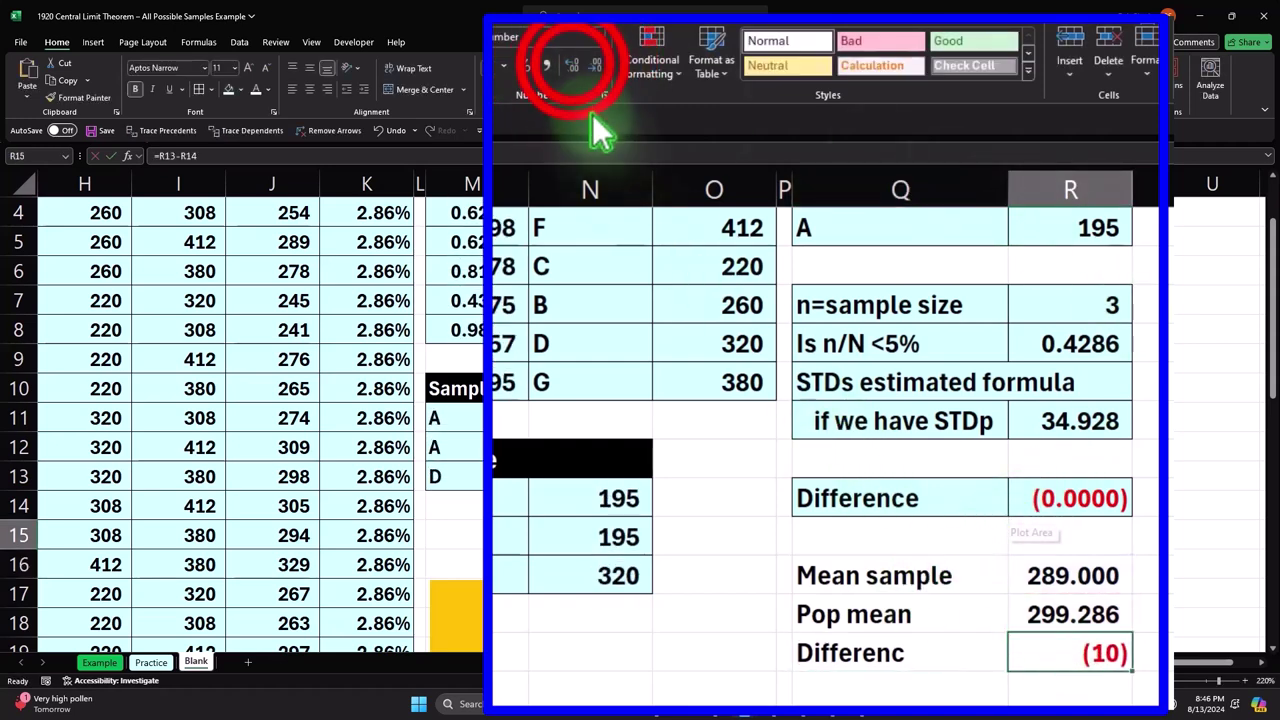
{"action": "left_click", "coordinate": [572, 64]}
{"action": "left_click", "coordinate": [572, 64]}
- Shade the Q13:R15 mean comparison block light blue
{"action": "left_click_drag", "start_coordinate": [876, 578], "coordinate": [1023, 649]}
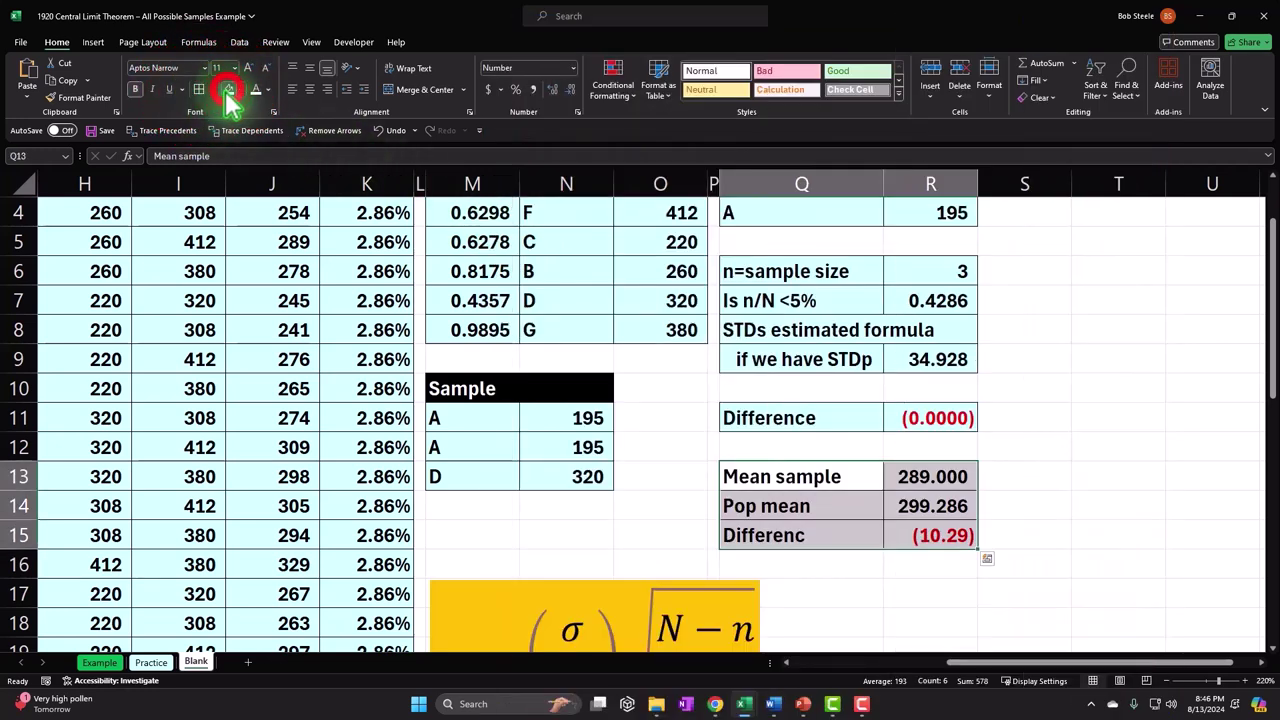
{"action": "left_click", "coordinate": [228, 89]}
{"action": "left_click", "coordinate": [851, 509]}
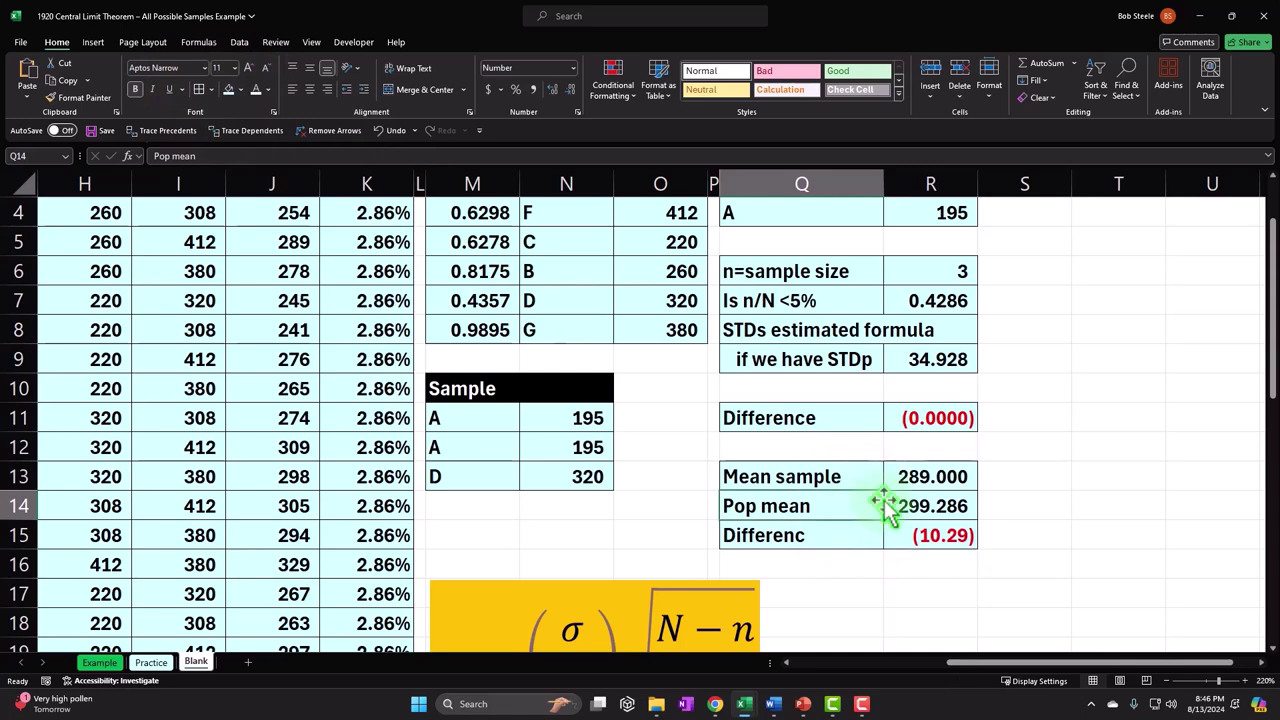
{"action": "scroll", "coordinate": [903, 366], "scroll_direction": "up", "scroll_amount": 1}
- Correct the misspelled Q15 label to 'Difference'
{"action": "left_click_drag", "start_coordinate": [929, 250], "coordinate": [935, 290]}
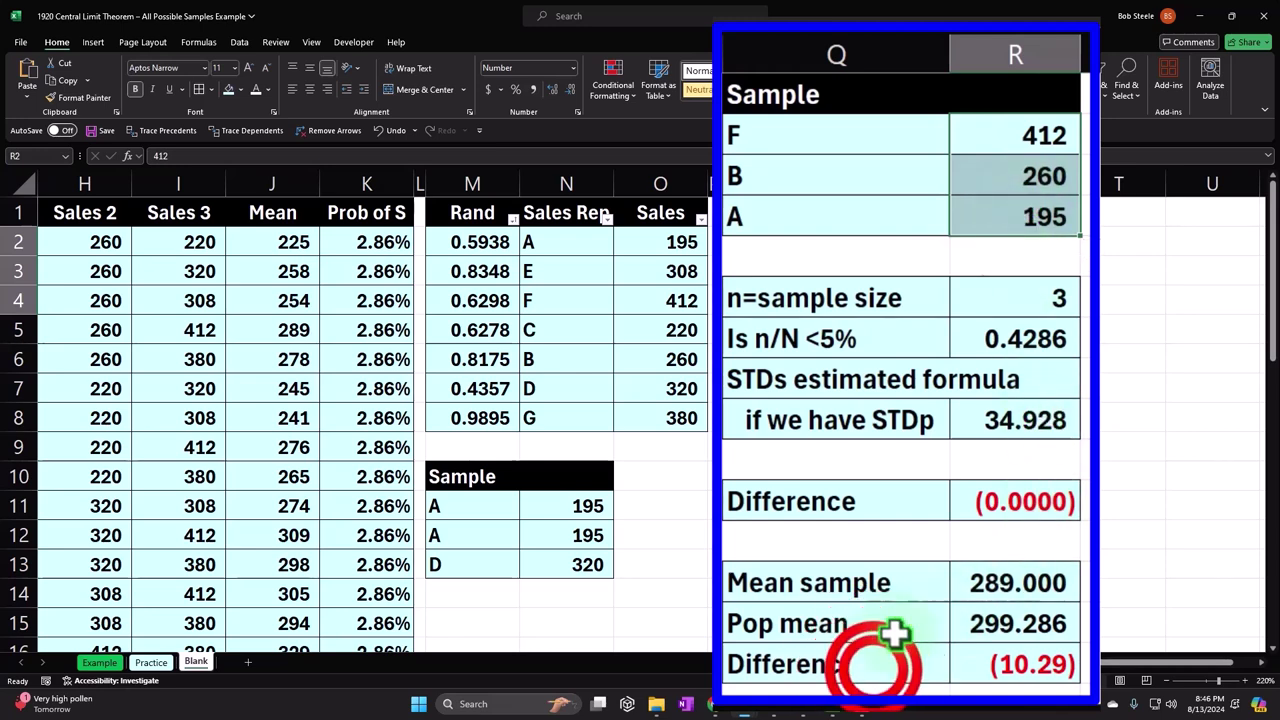
{"action": "left_click", "coordinate": [874, 668]}
{"action": "type", "text": "Difference"}
{"action": "key", "text": "Return"}
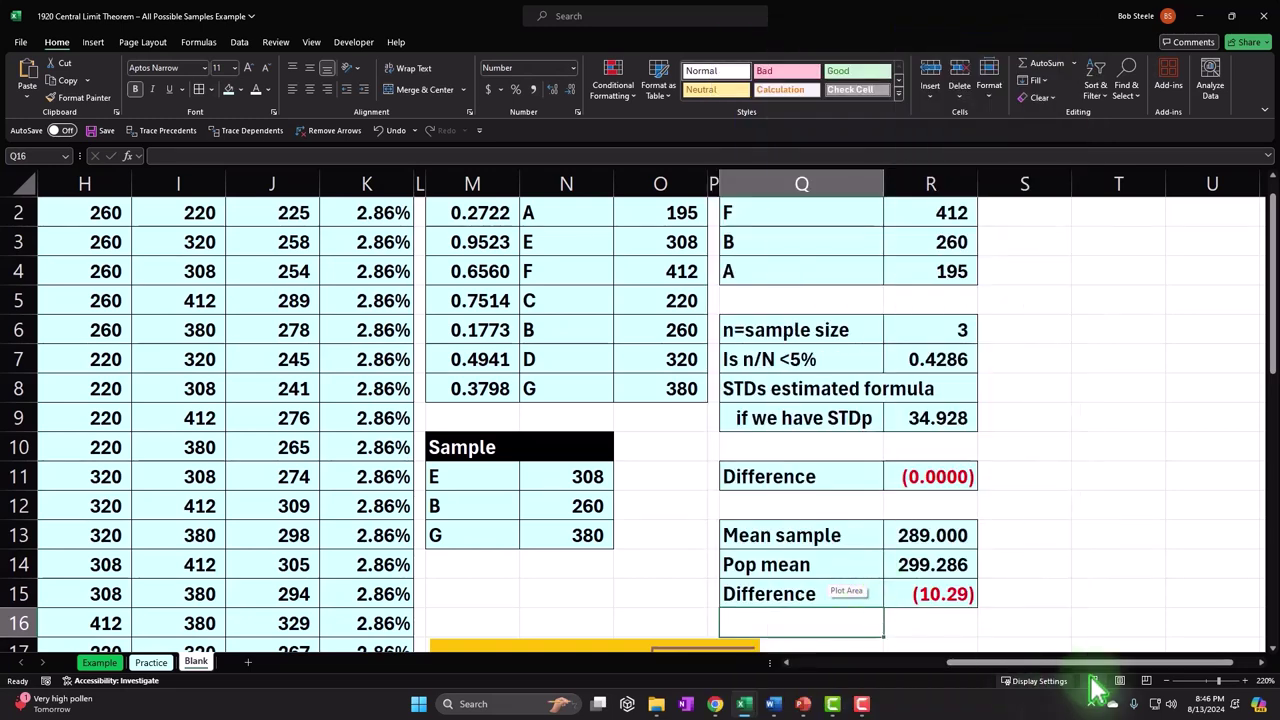
- Copy column P's narrow spacer width onto column S with Format Painter
{"action": "scroll", "coordinate": [1245, 665], "scroll_direction": "right", "scroll_amount": 3}
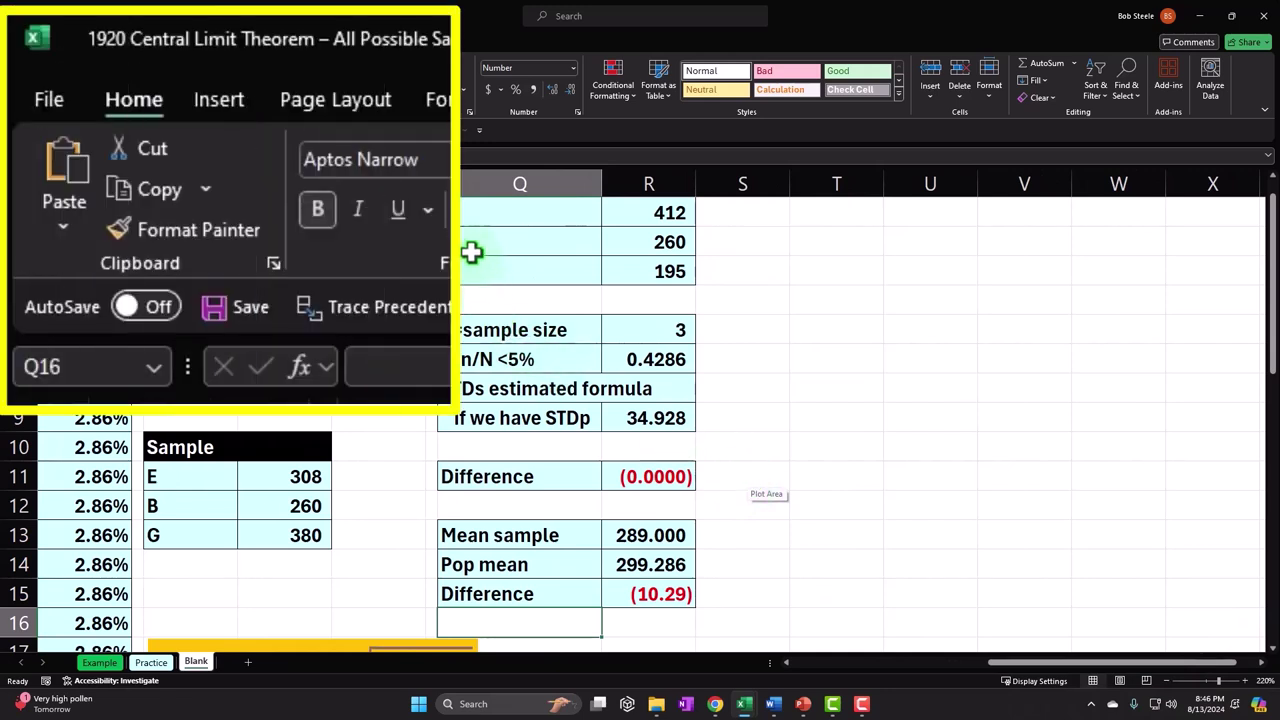
{"action": "left_click_drag", "start_coordinate": [430, 242], "coordinate": [430, 623]}
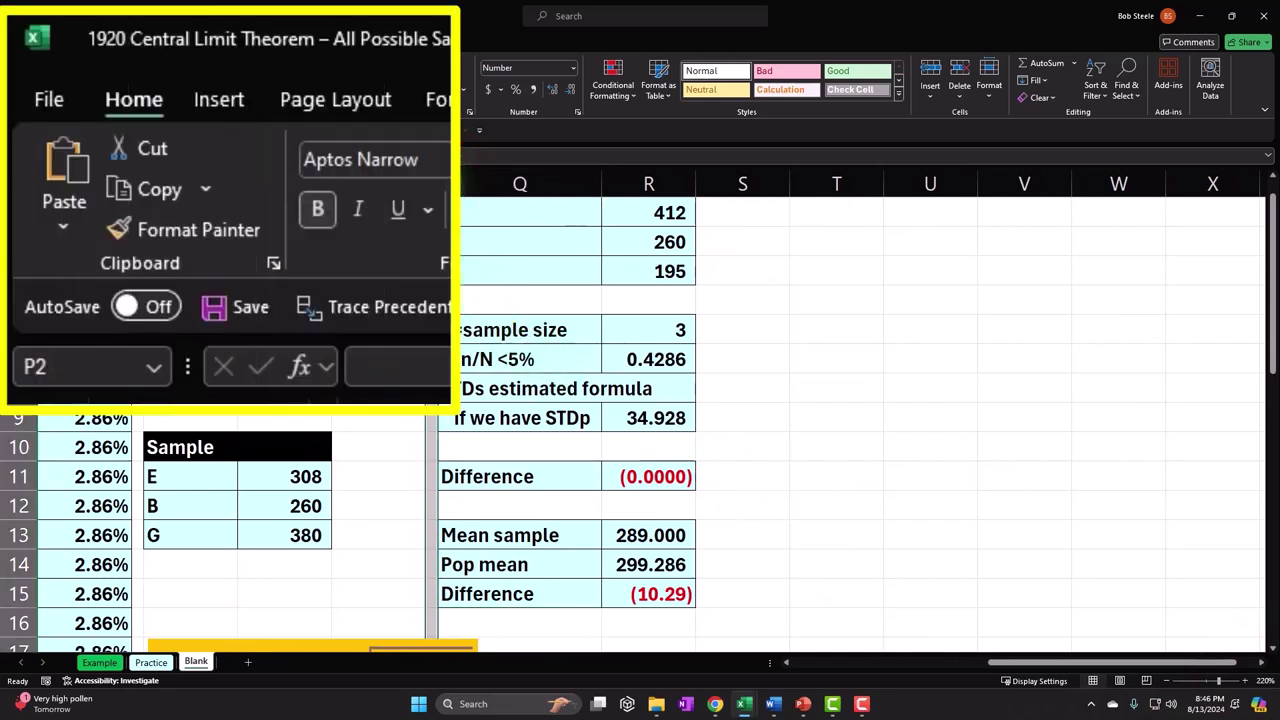
{"action": "left_click", "coordinate": [80, 97]}
{"action": "left_click", "coordinate": [745, 186]}
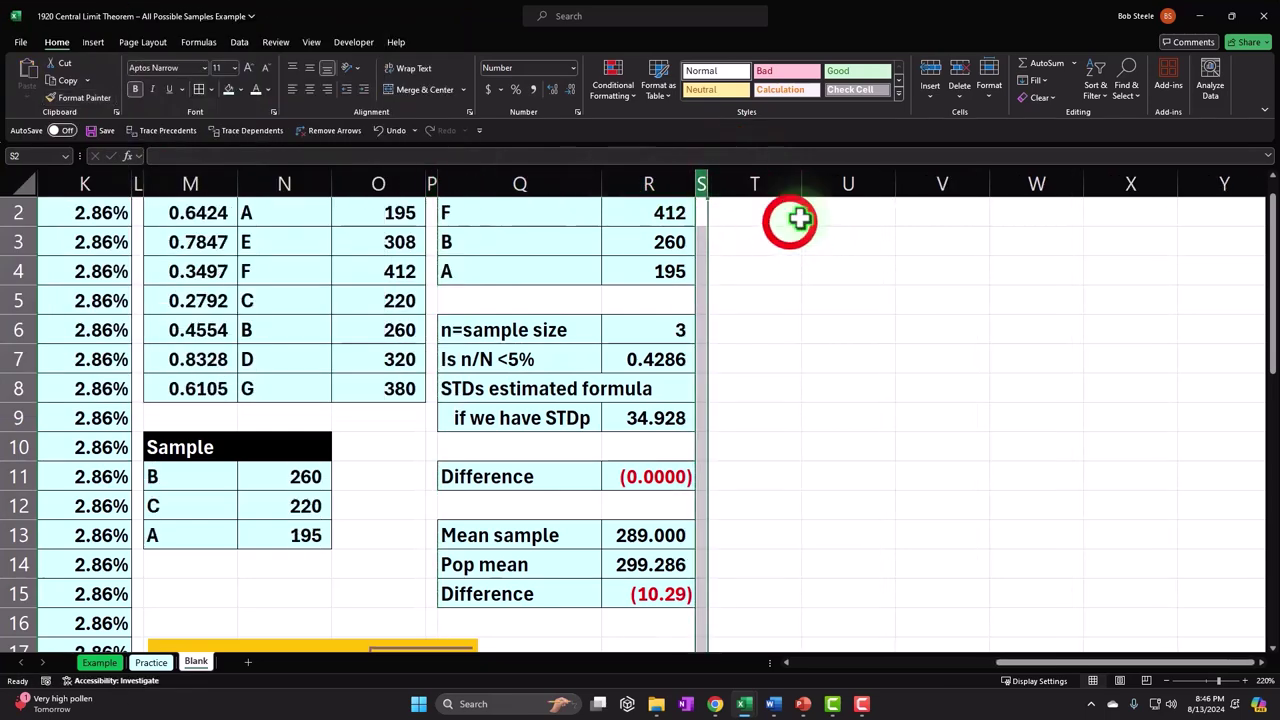
{"action": "left_click", "coordinate": [788, 218]}
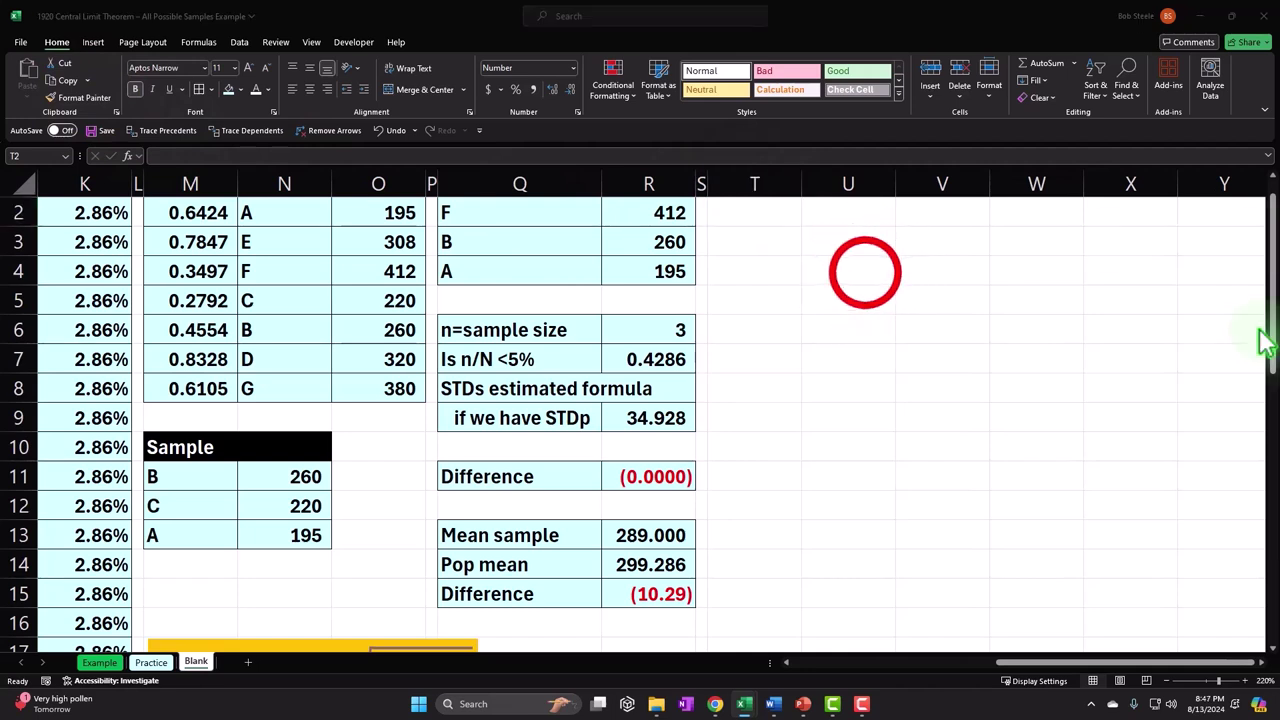
- Enter the headers 'Lower' in T2 and 'Upper' in U2
{"action": "left_click", "coordinate": [786, 220]}
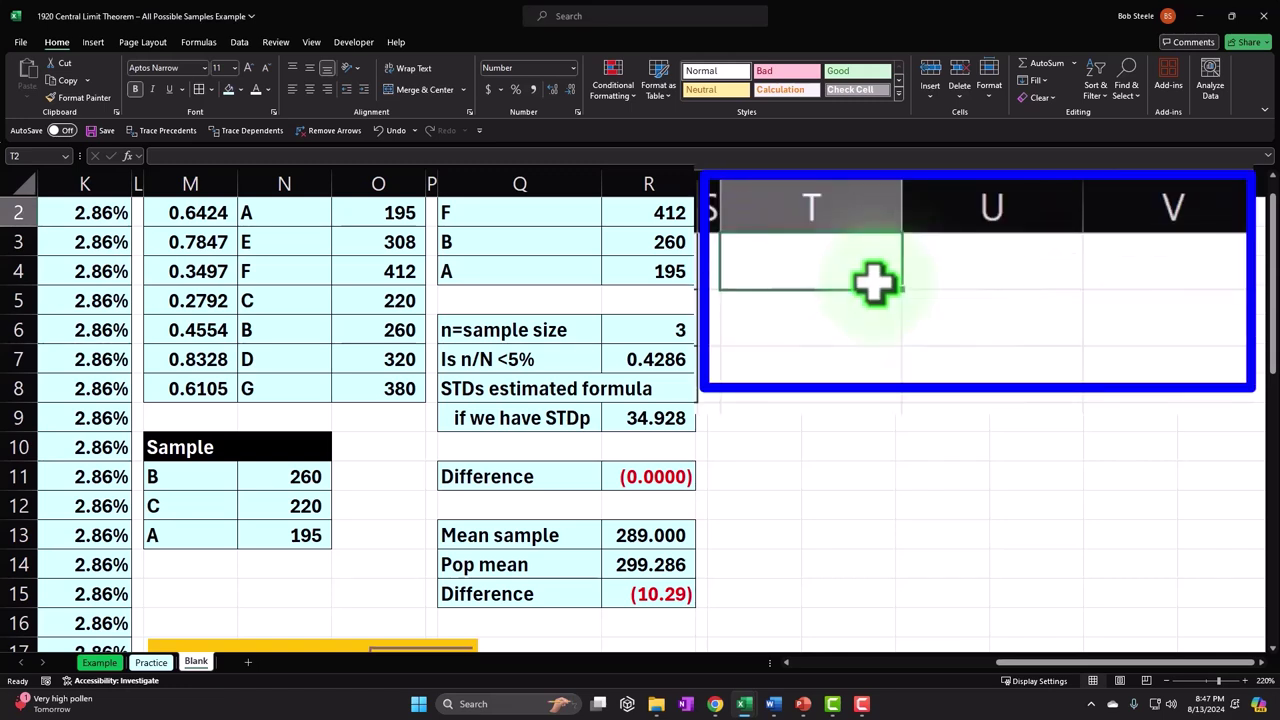
{"action": "type", "text": "Lower"}
{"action": "key", "text": "Return"}
{"action": "type", "text": "U"}
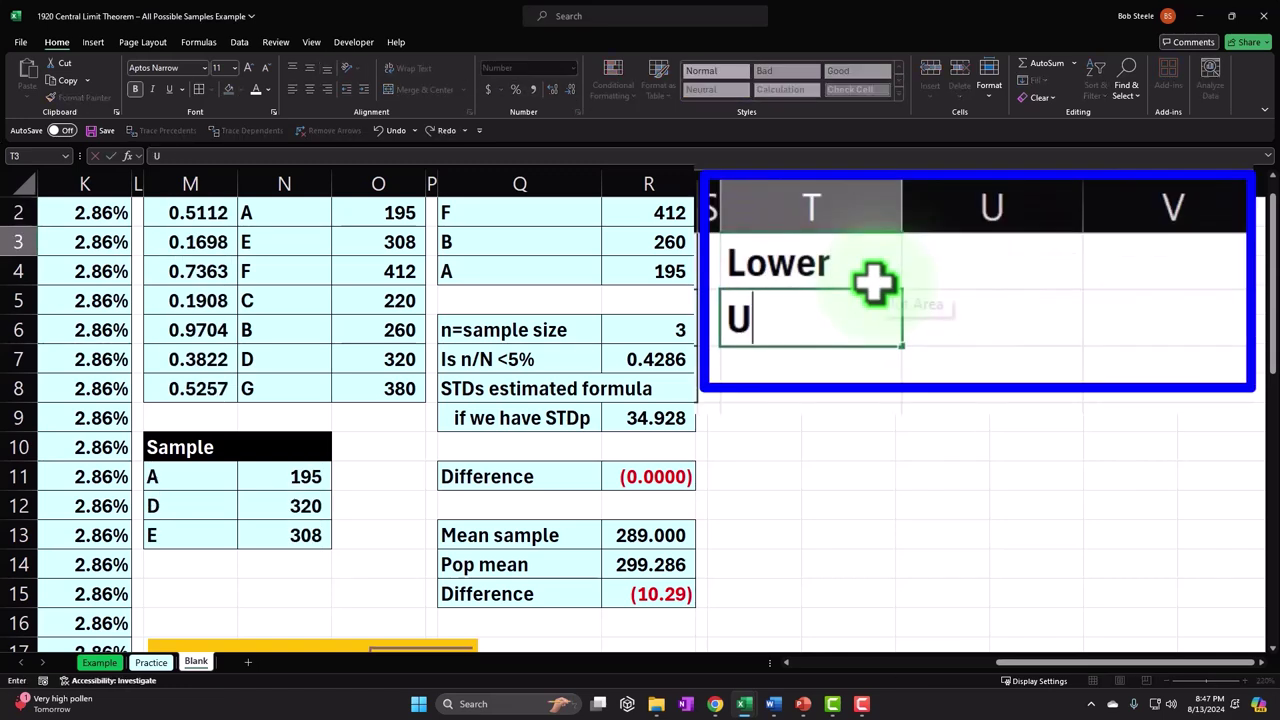
{"action": "key", "text": "Up"}
{"action": "key", "text": "Right"}
{"action": "type", "text": "U"}
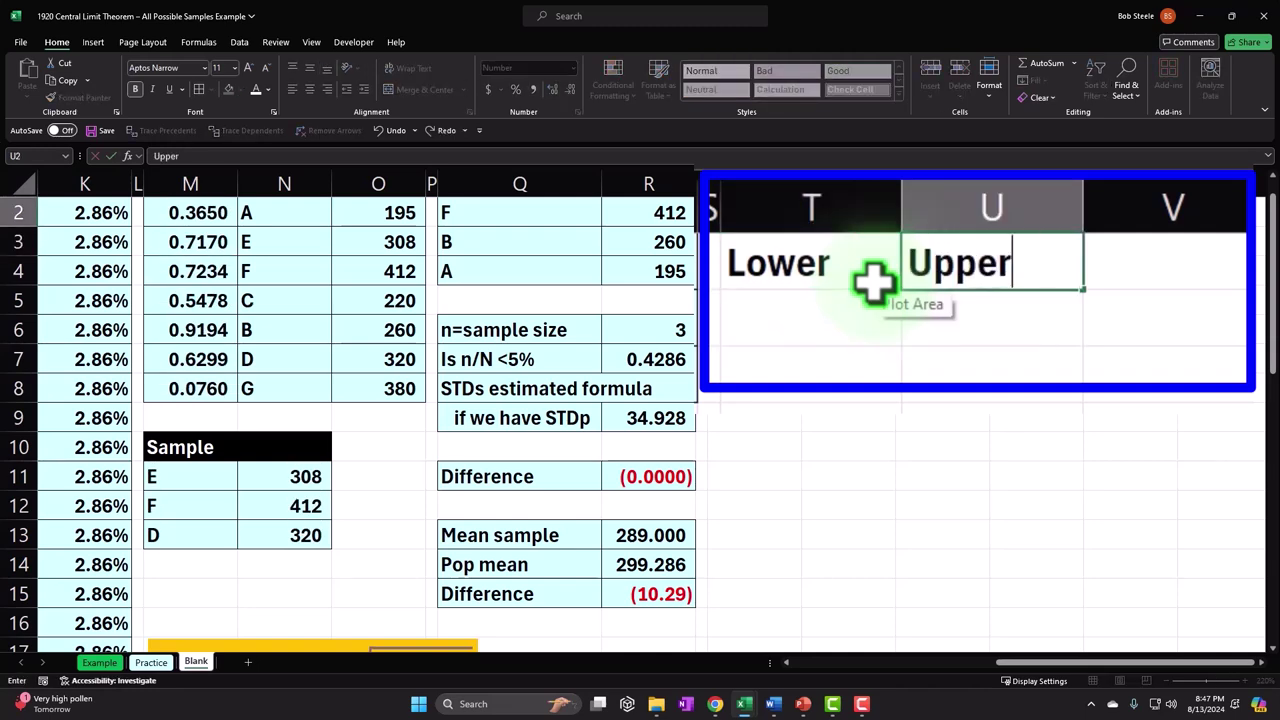
- Format the T2:U2 headers with a black fill and white text
{"action": "left_click", "coordinate": [786, 222]}
{"action": "key", "text": "shift+Right"}
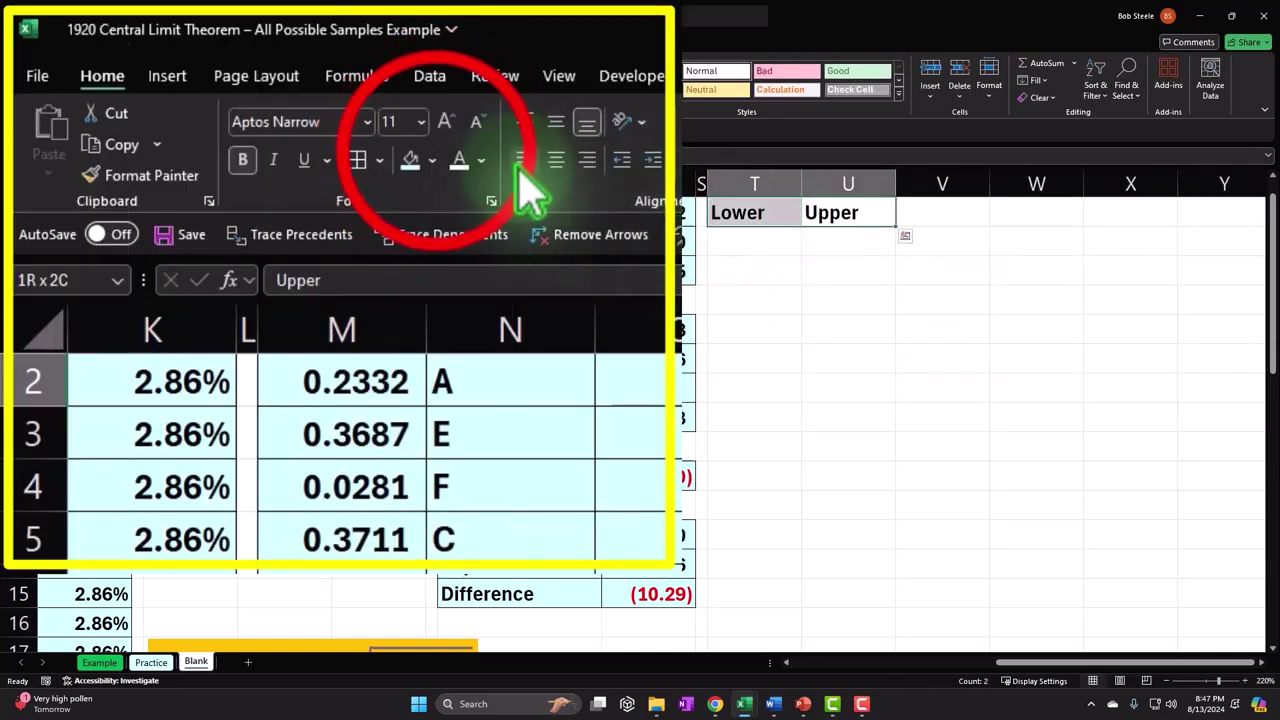
{"action": "left_click", "coordinate": [432, 160]}
{"action": "left_click", "coordinate": [446, 222]}
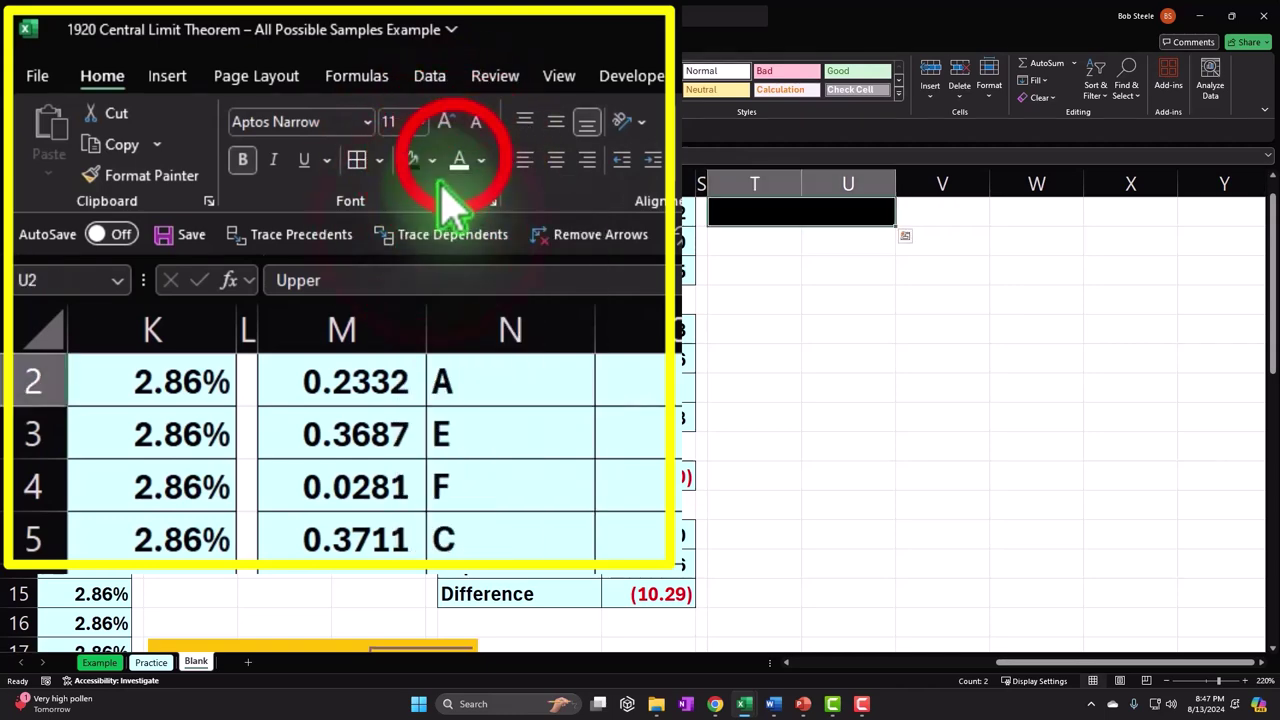
{"action": "left_click", "coordinate": [459, 162]}
{"action": "left_click", "coordinate": [760, 262]}
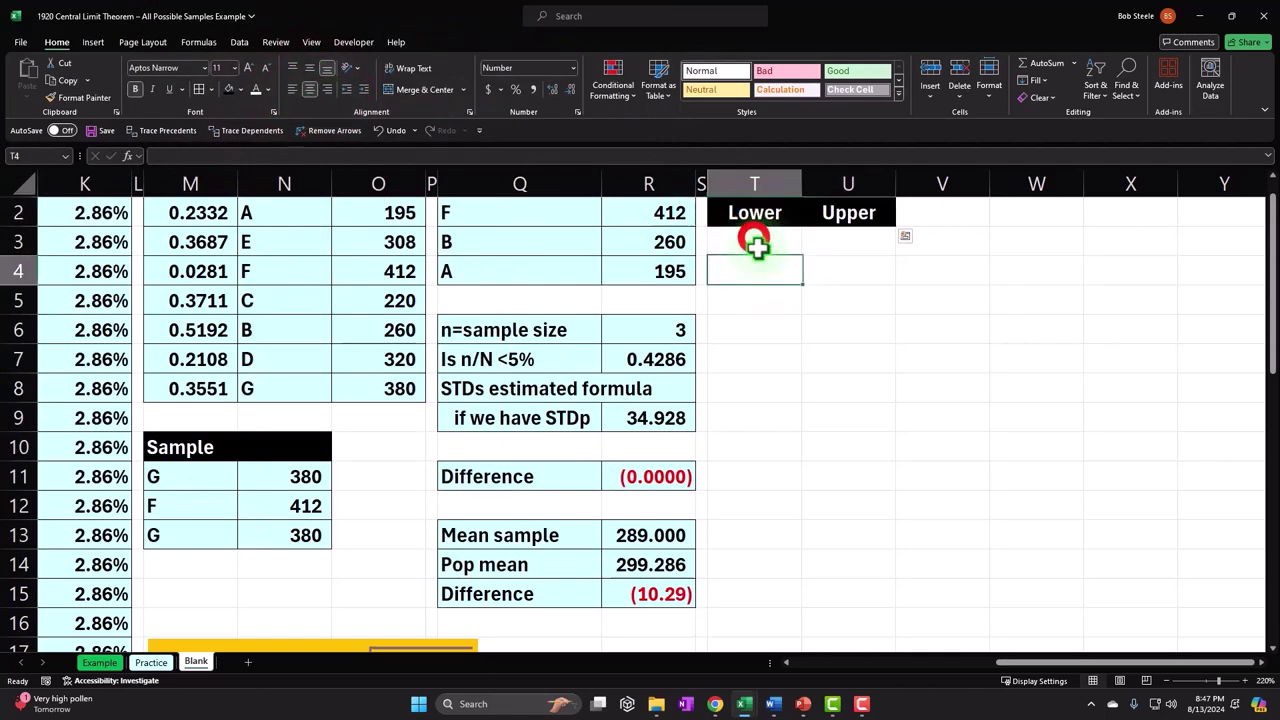
{"action": "left_click", "coordinate": [755, 242]}
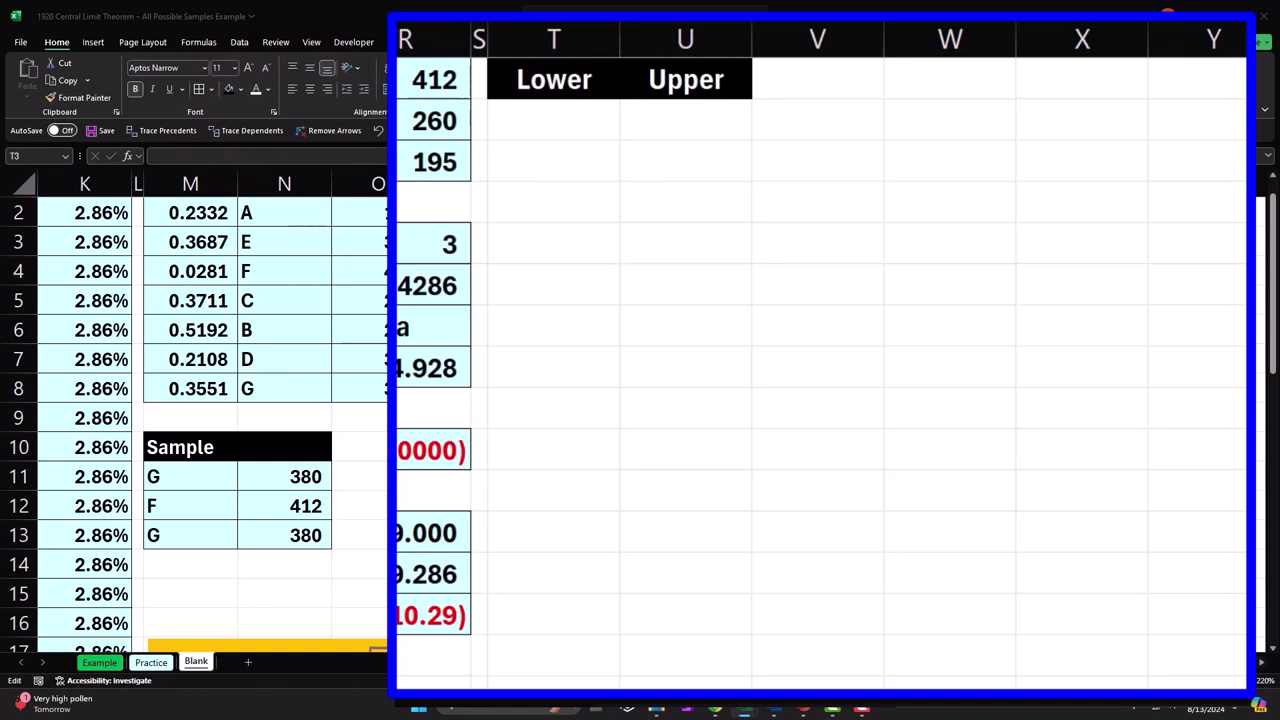
{"action": "key", "text": "F9"}
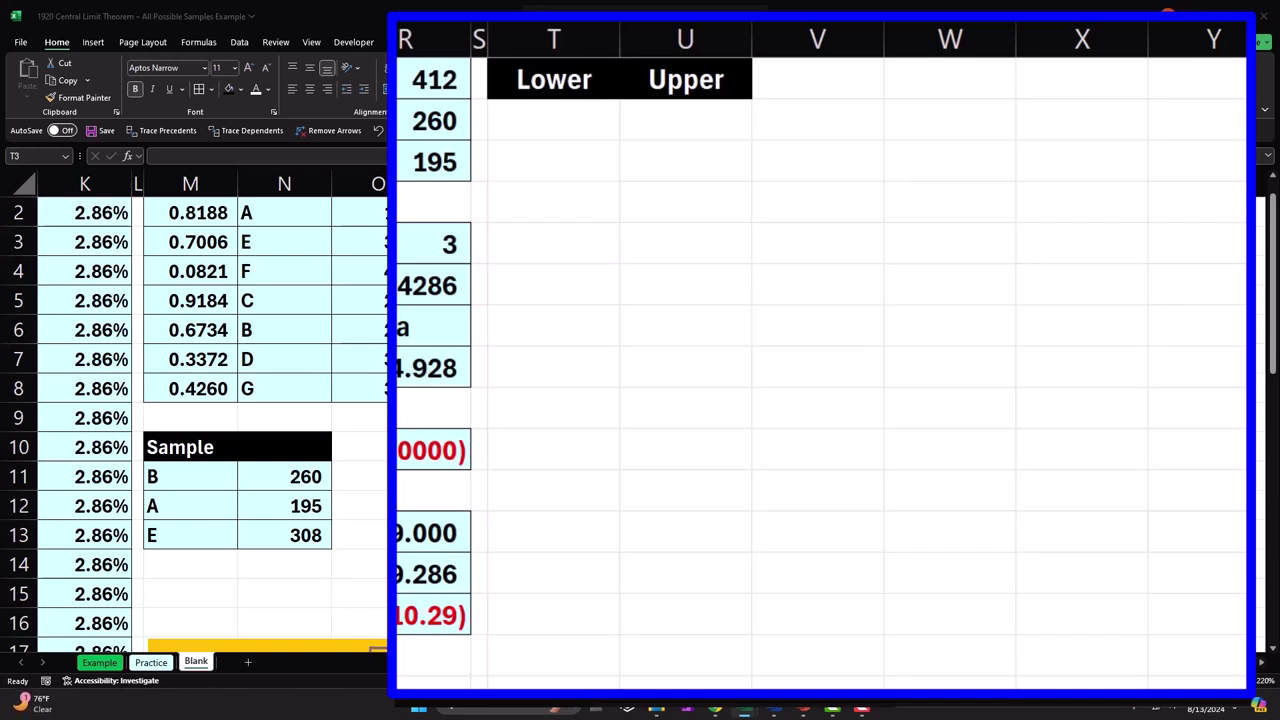
- Enter 175 in T3 and =T3+25 in T4, filling down to 400 in T12
{"action": "left_click", "coordinate": [514, 124]}
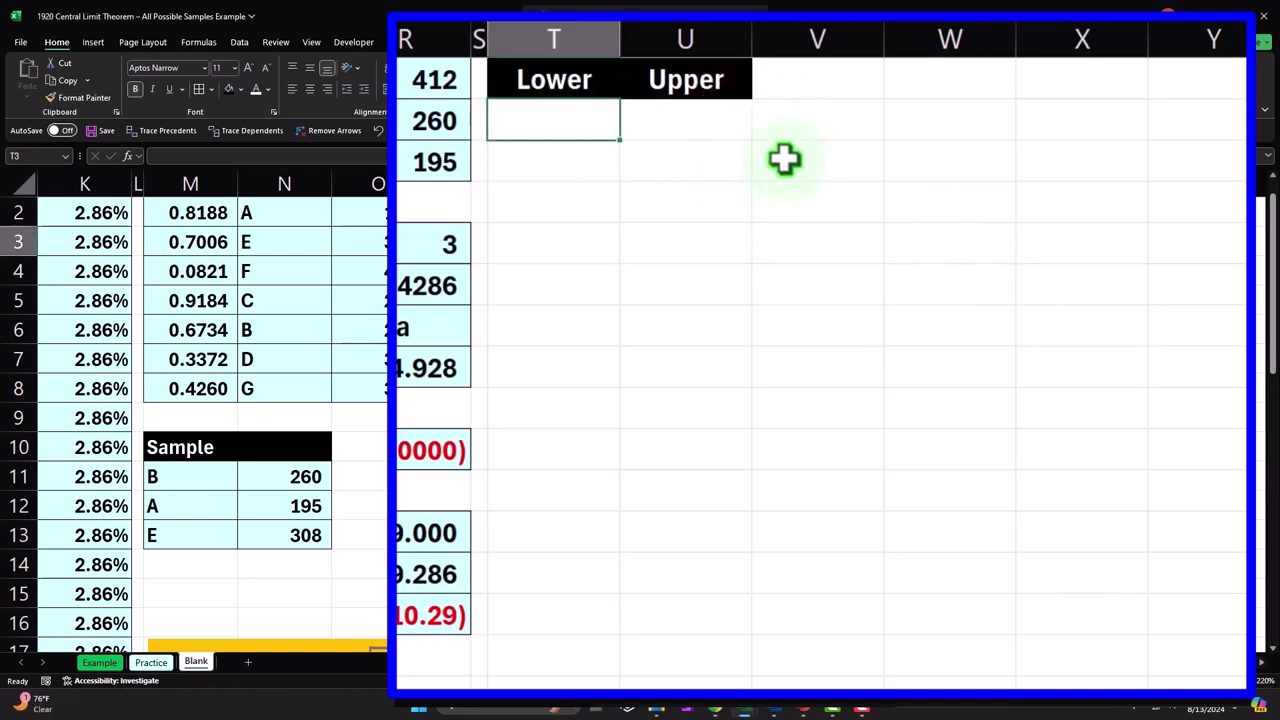
{"action": "type", "text": "175"}
{"action": "key", "text": "Return"}
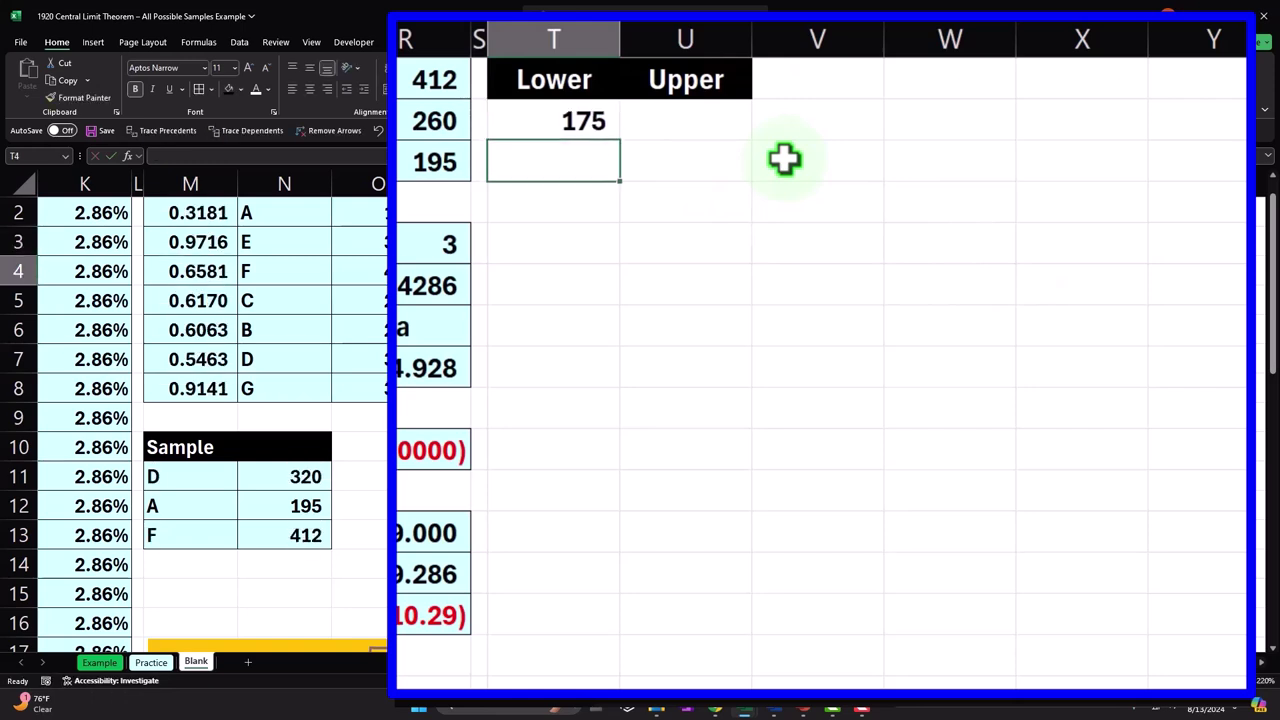
{"action": "type", "text": "="}
{"action": "key", "text": "Up"}
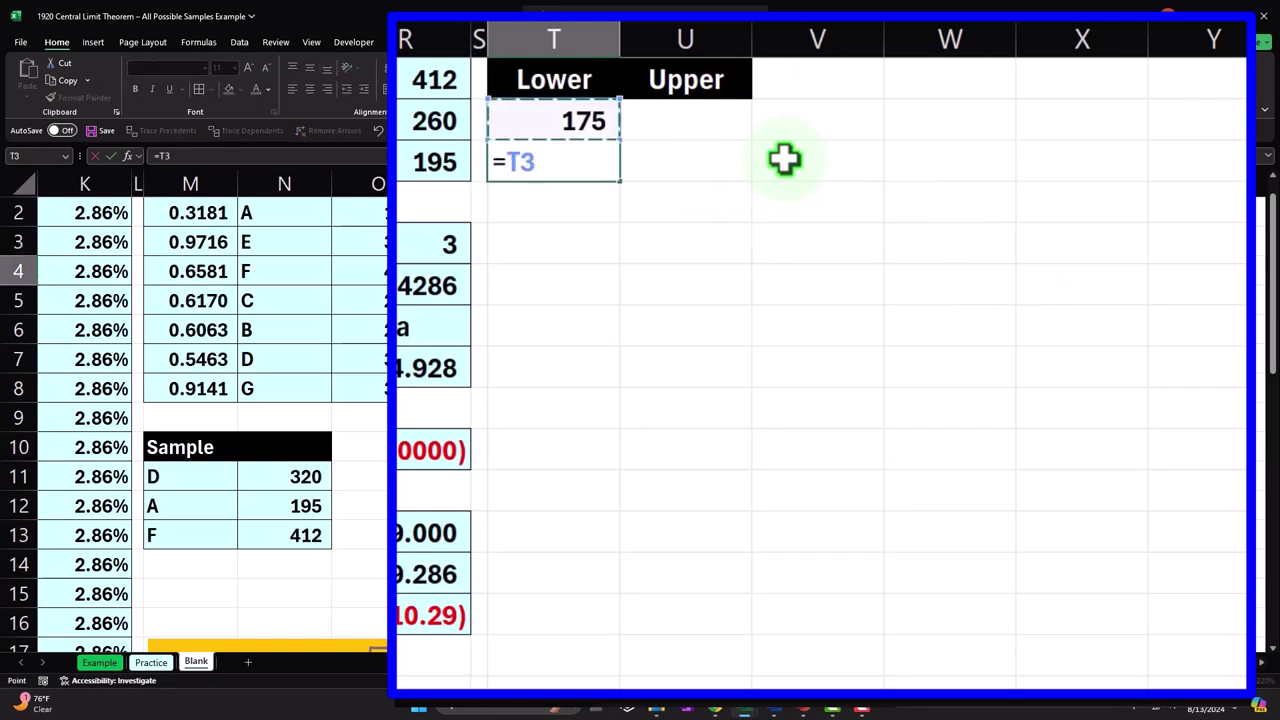
{"action": "key", "text": "Return"}
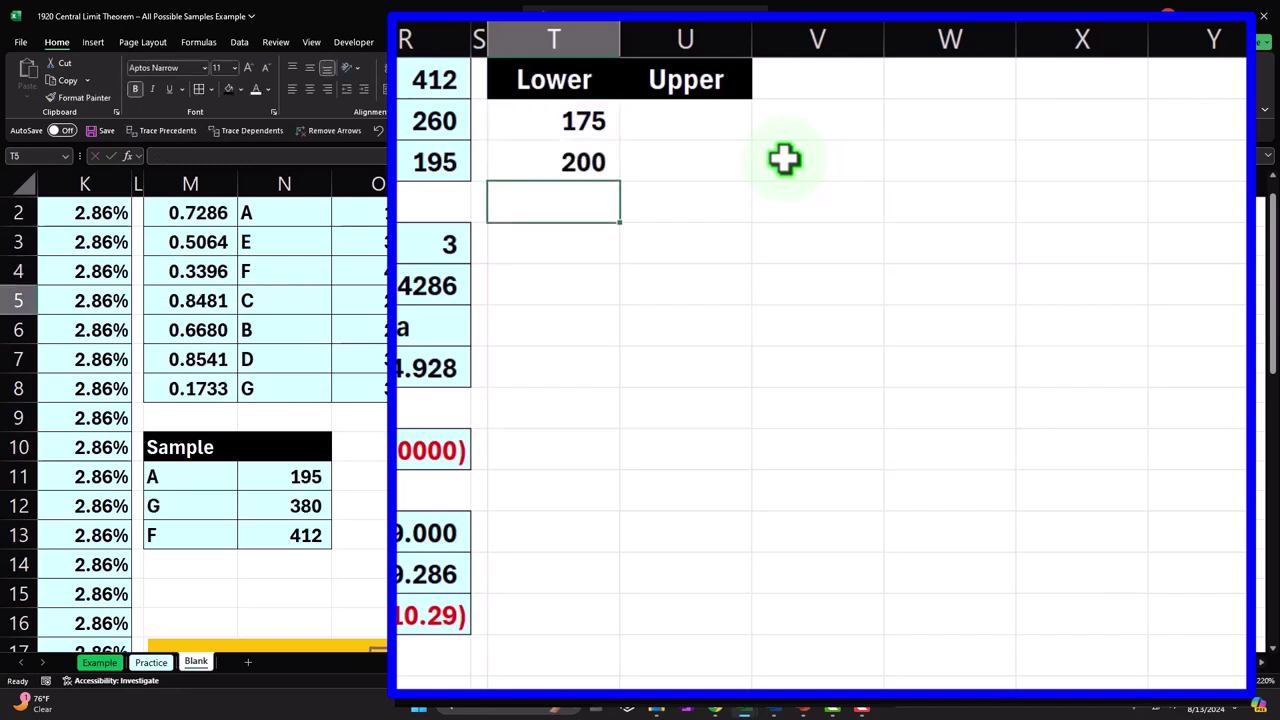
{"action": "left_click", "coordinate": [604, 168]}
{"action": "left_click_drag", "start_coordinate": [620, 186], "coordinate": [620, 535]}
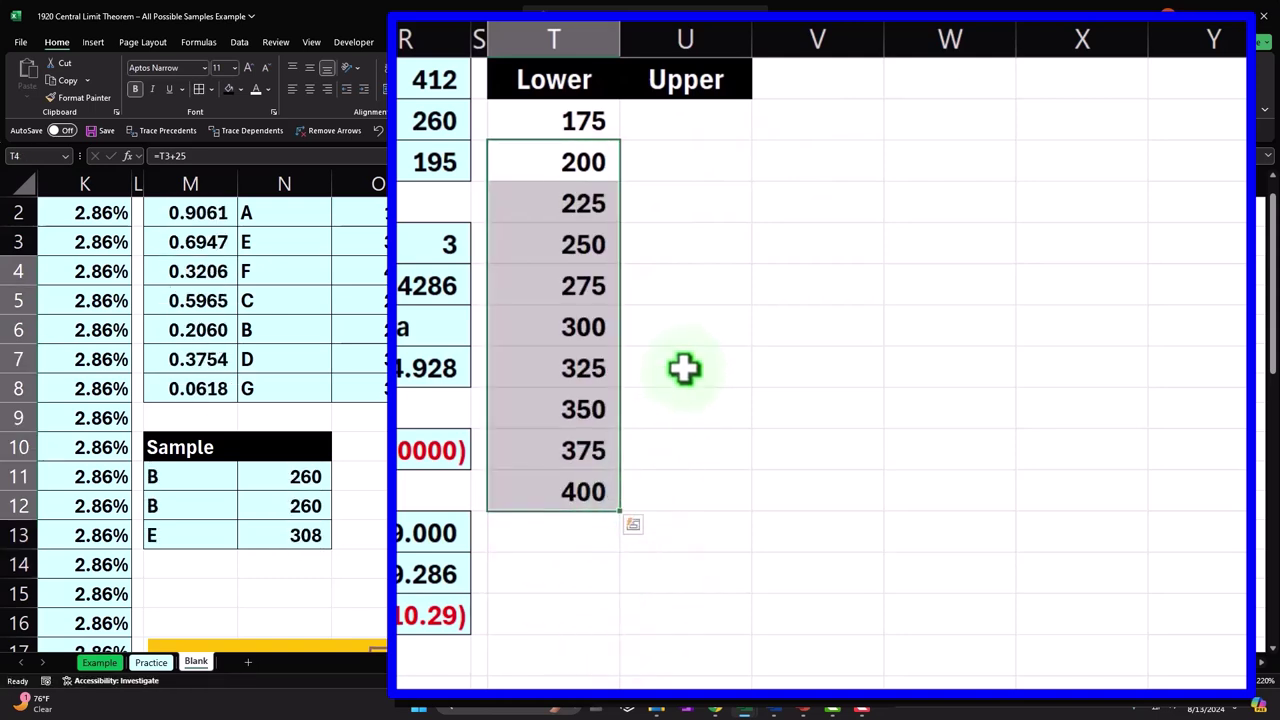
{"action": "left_click", "coordinate": [686, 124]}
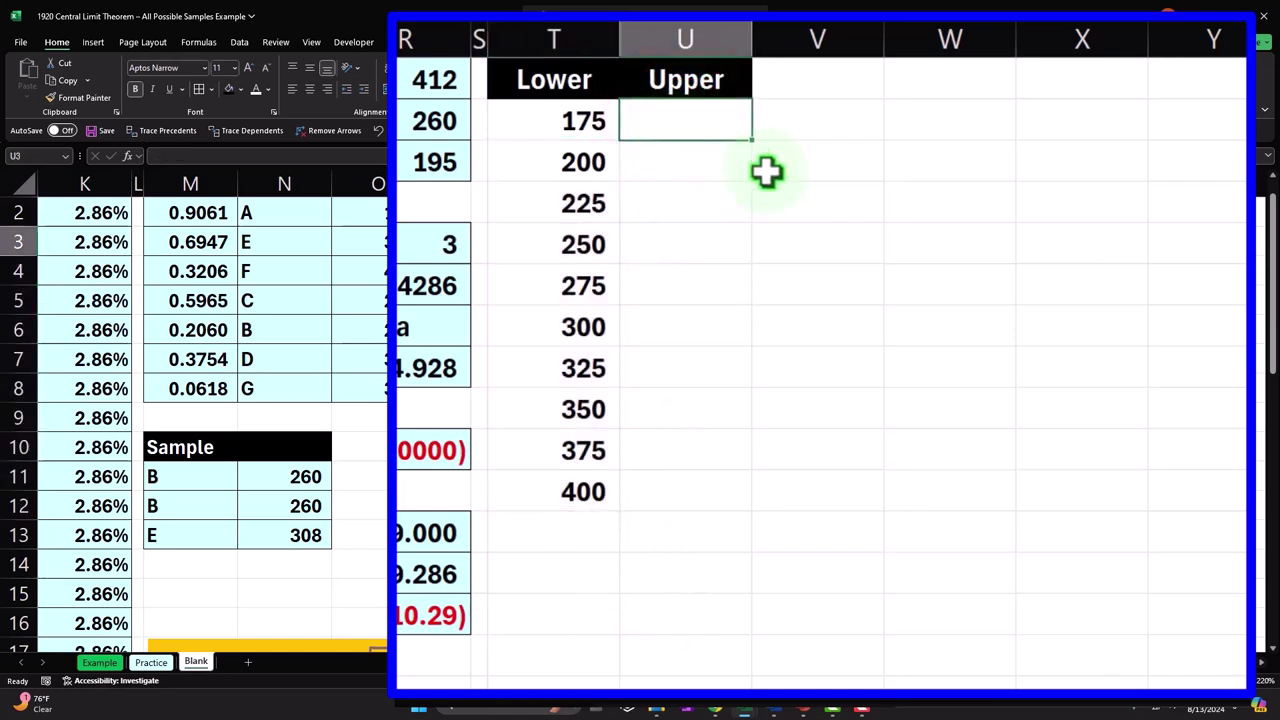
{"action": "type", "text": "="}
{"action": "key", "text": "Left"}
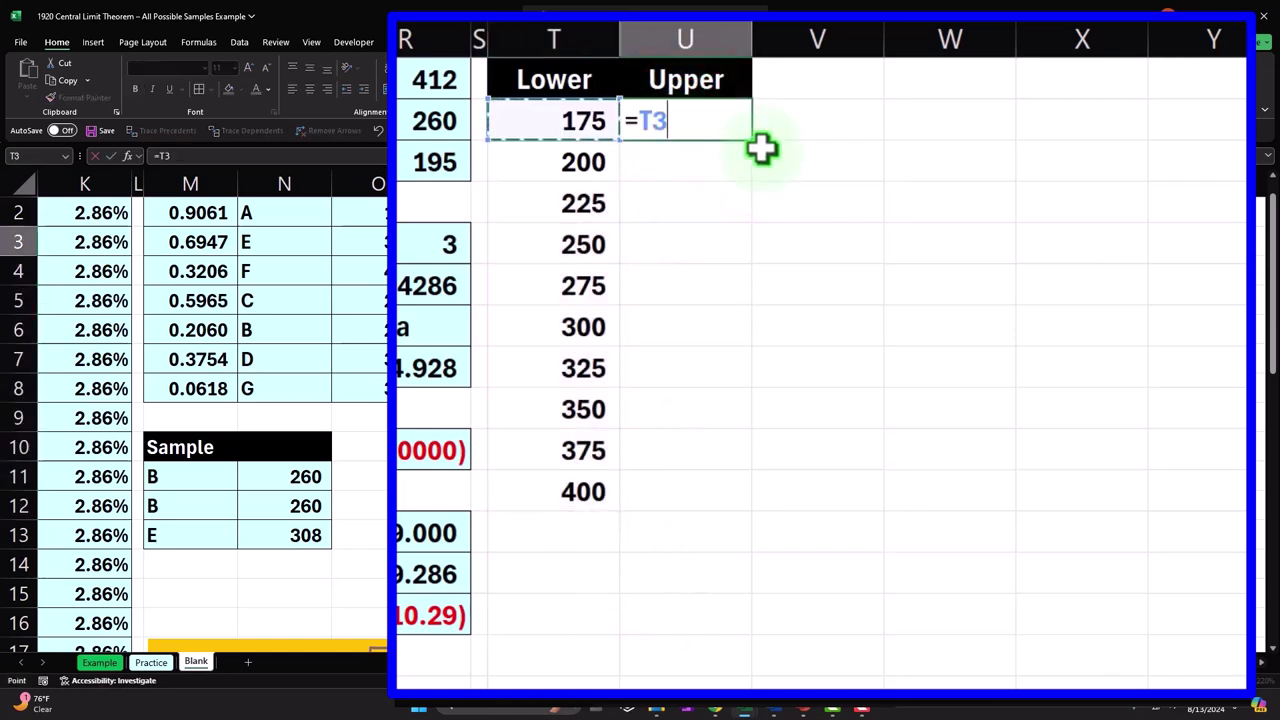
{"action": "type", "text": "+25"}
{"action": "key", "text": "Return"}
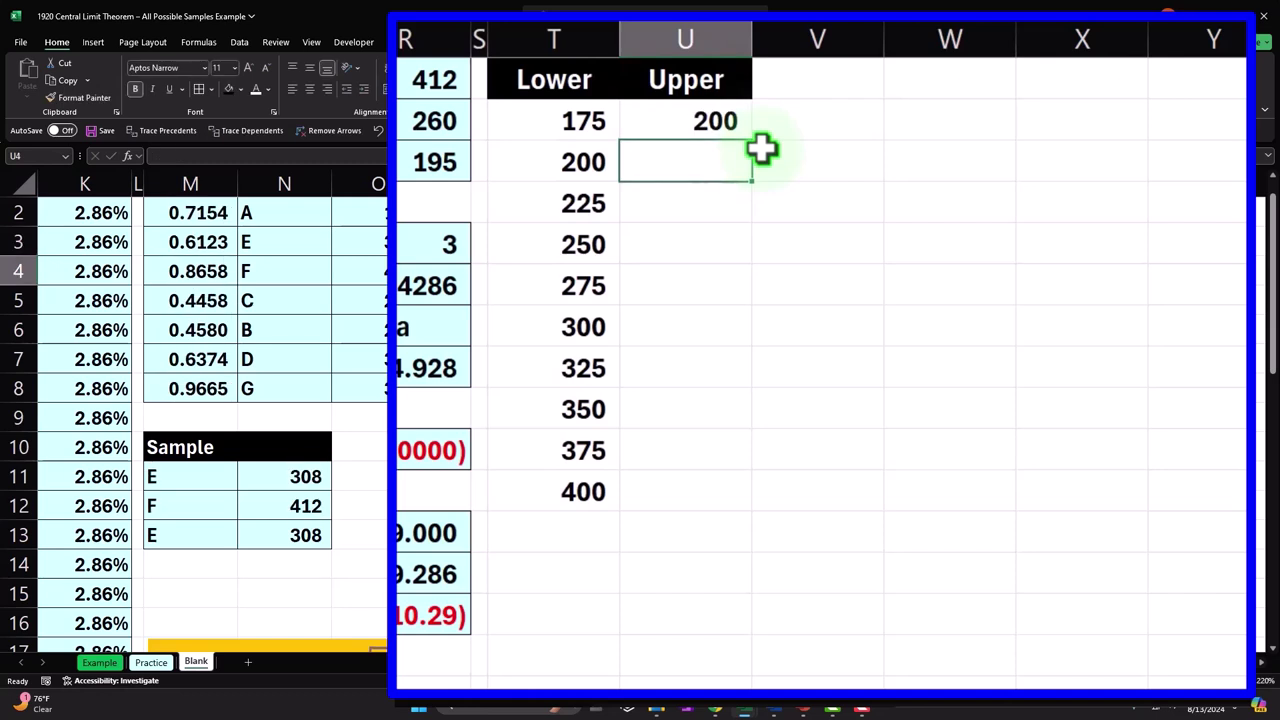
{"action": "left_click", "coordinate": [748, 138]}
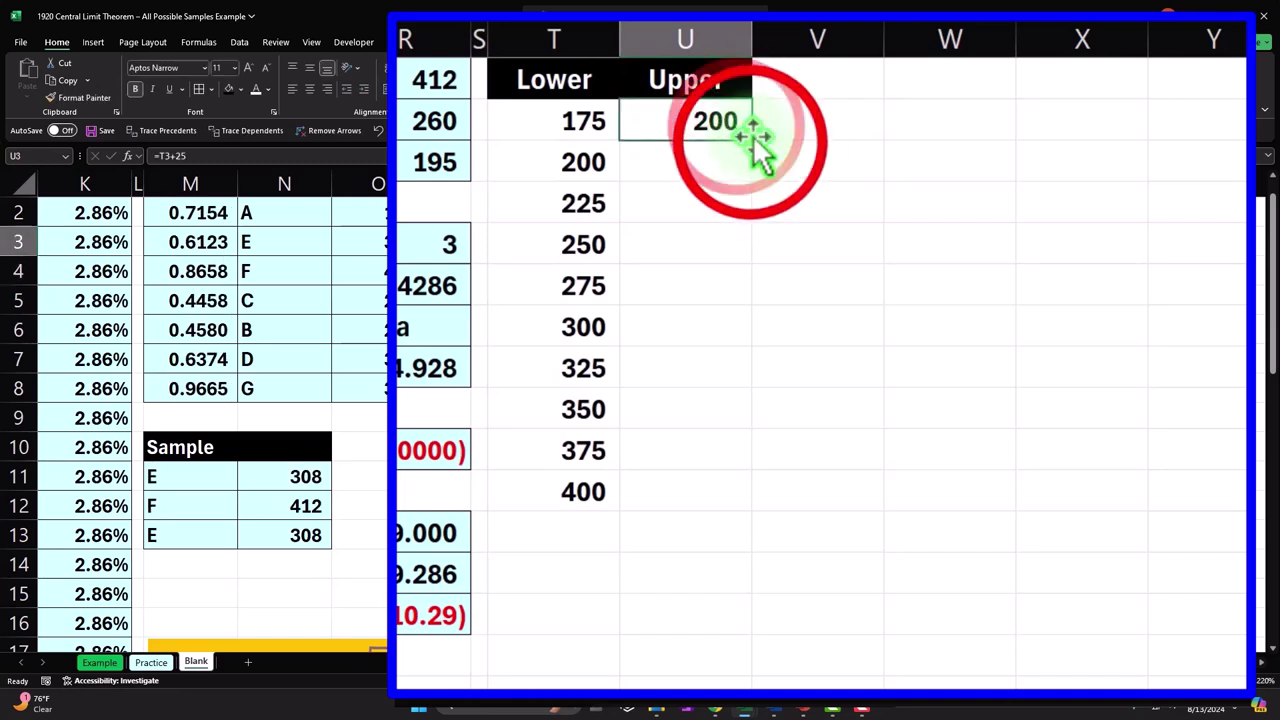
{"action": "left_click_drag", "start_coordinate": [752, 145], "coordinate": [745, 500]}
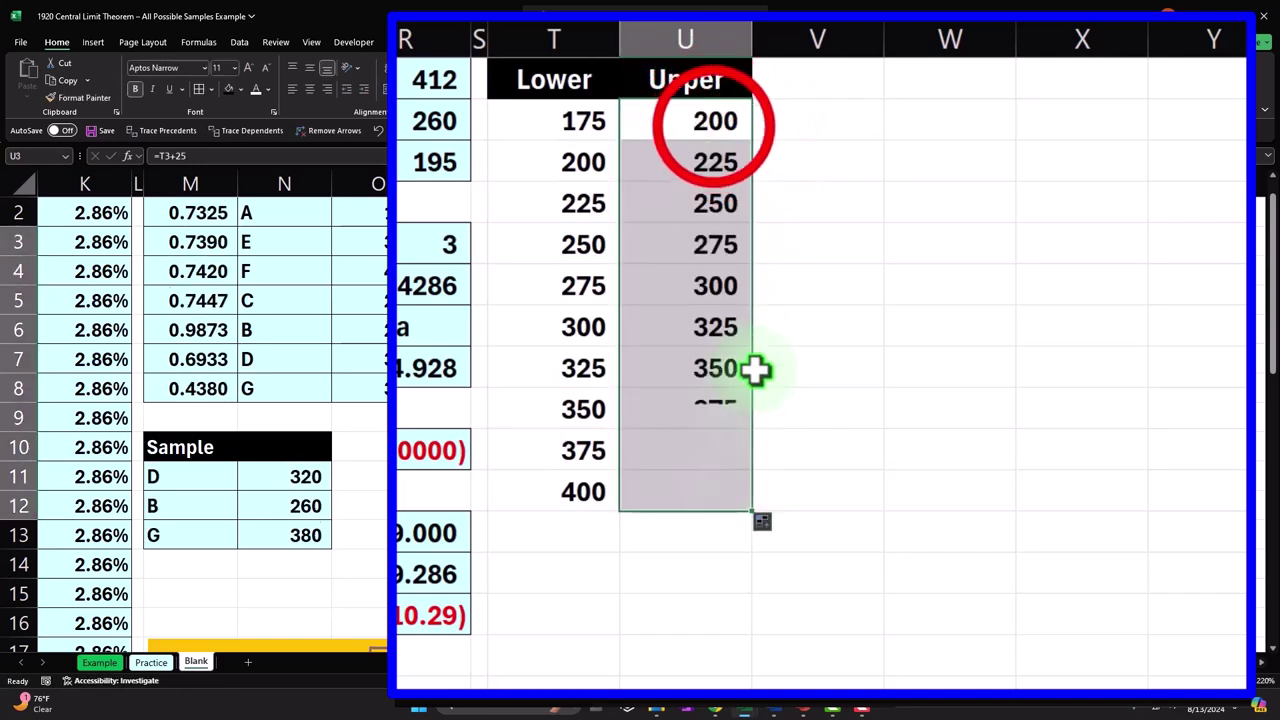
{"action": "left_click", "coordinate": [600, 162]}
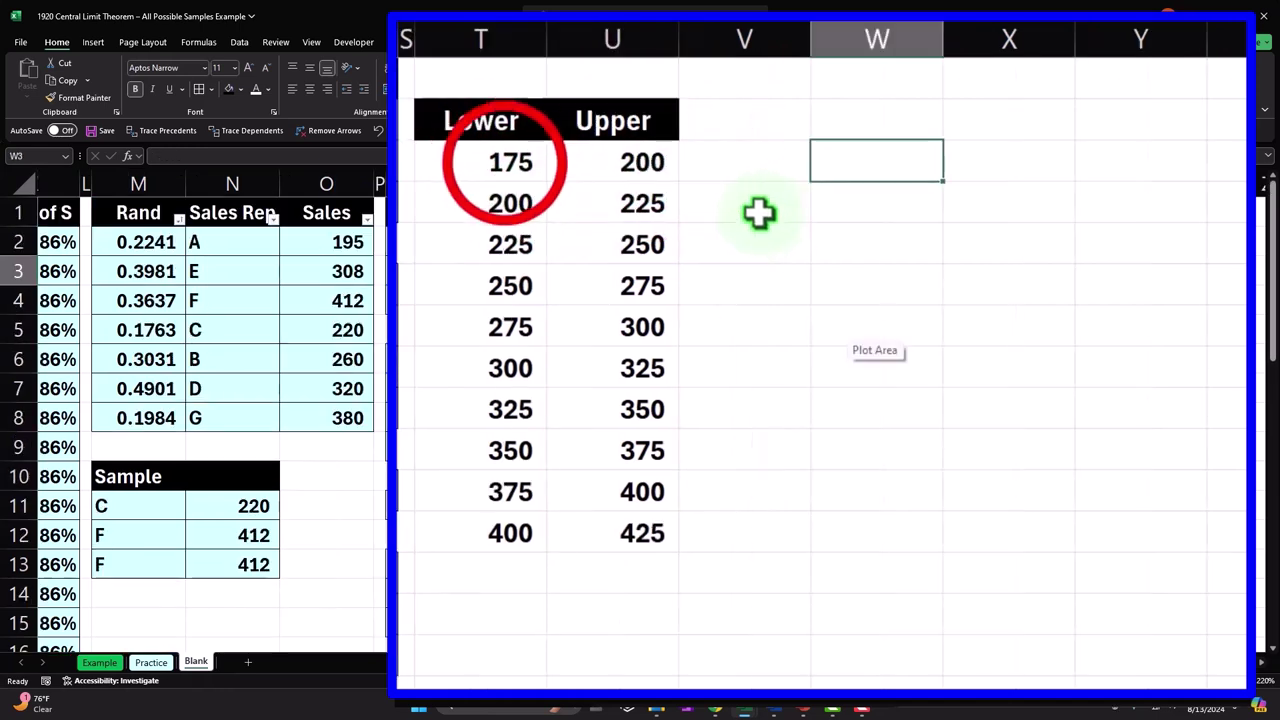
{"action": "left_click", "coordinate": [505, 163]}
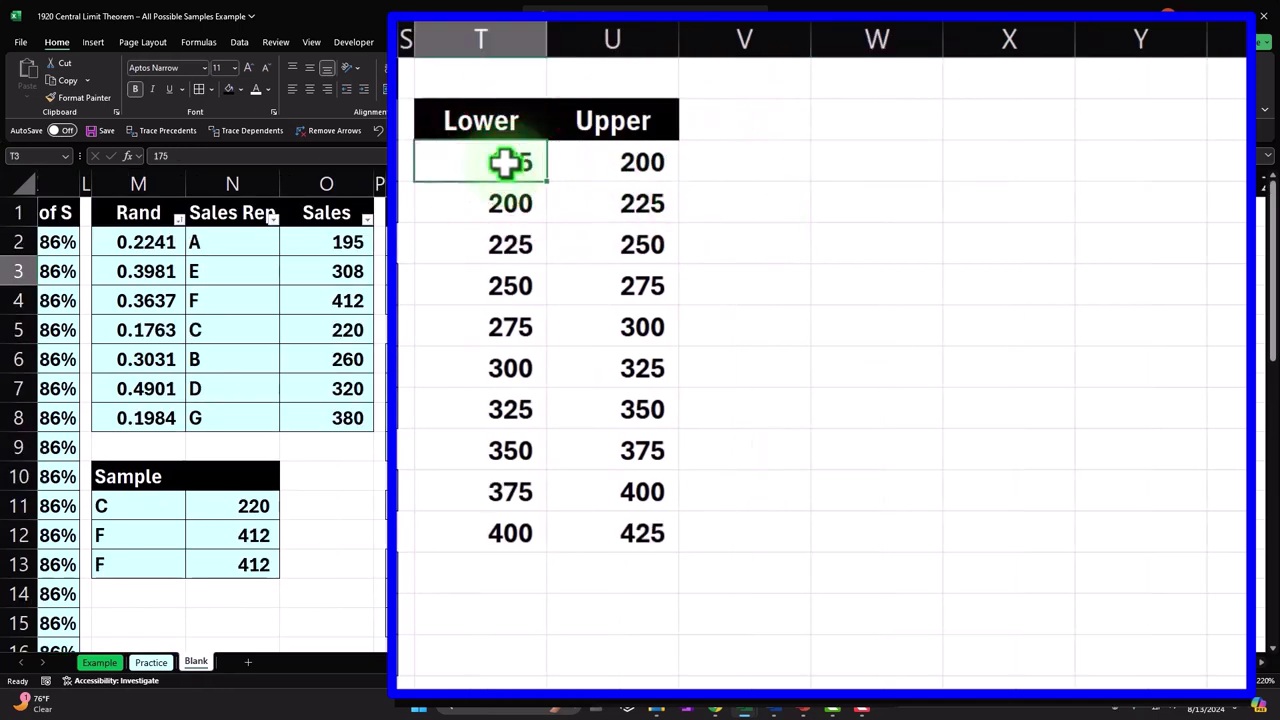
{"action": "left_click", "coordinate": [617, 172]}
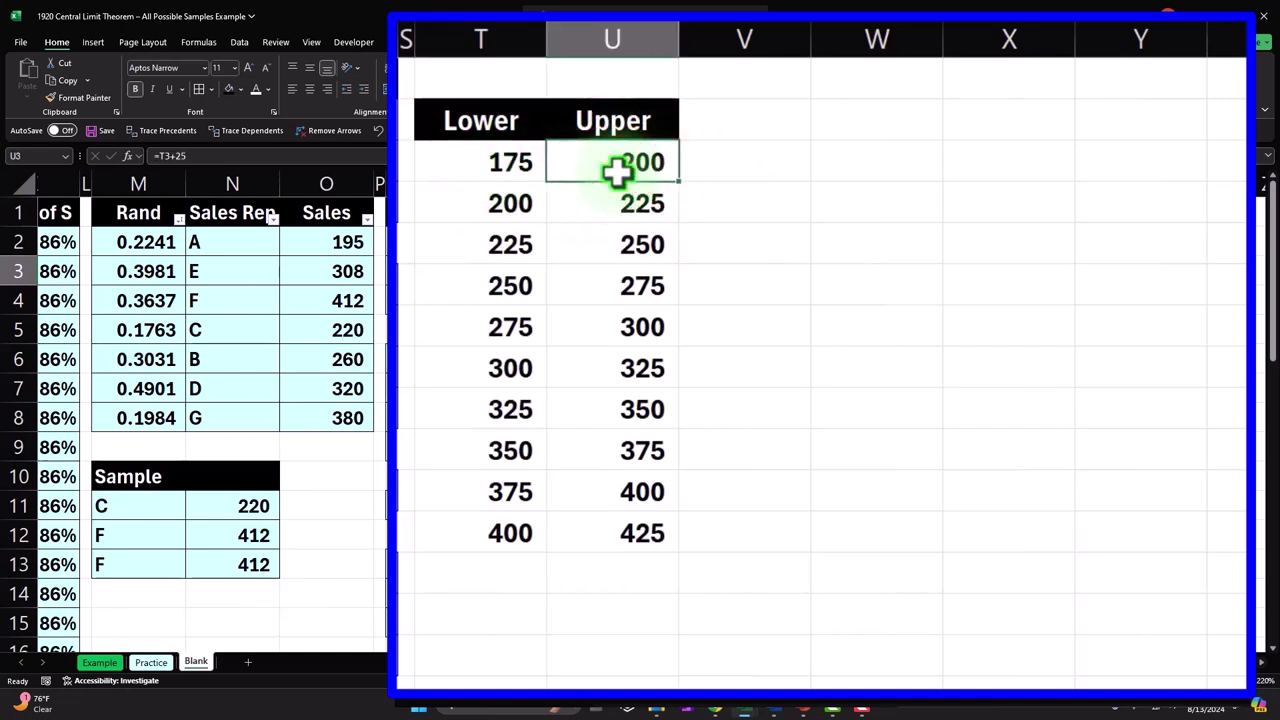
{"action": "left_click", "coordinate": [515, 203]}
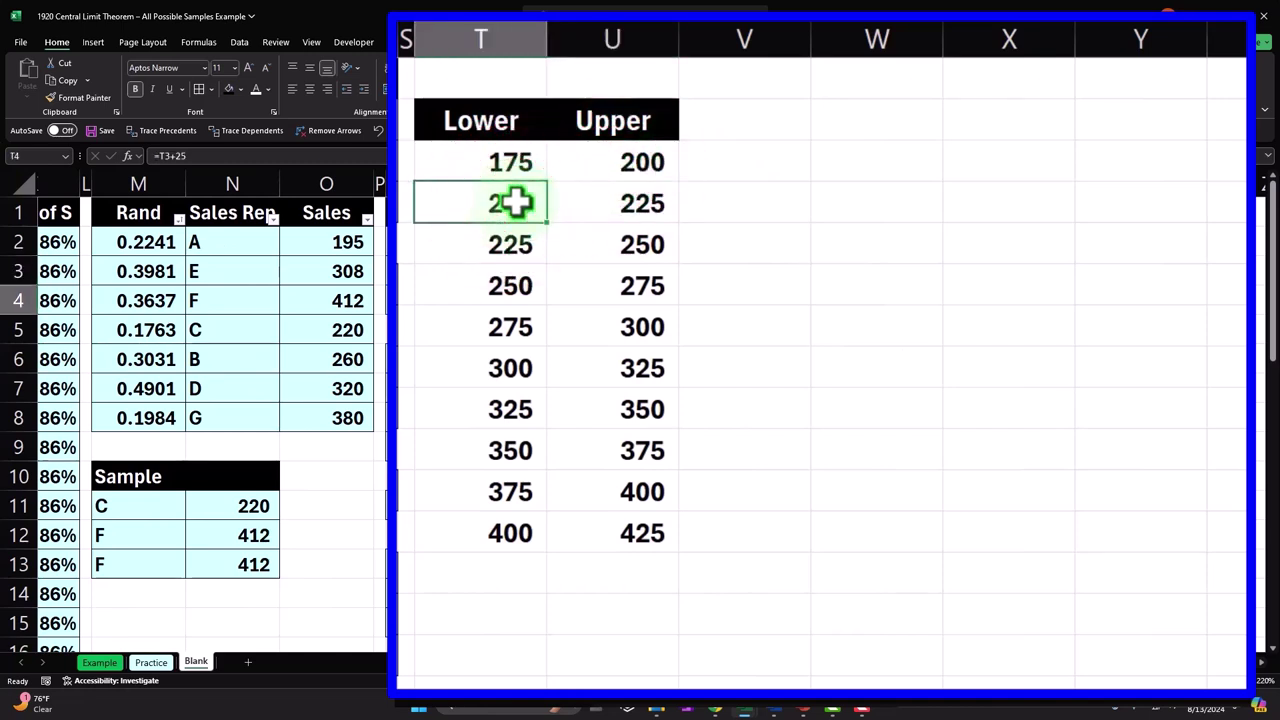
{"action": "left_click", "coordinate": [609, 202]}
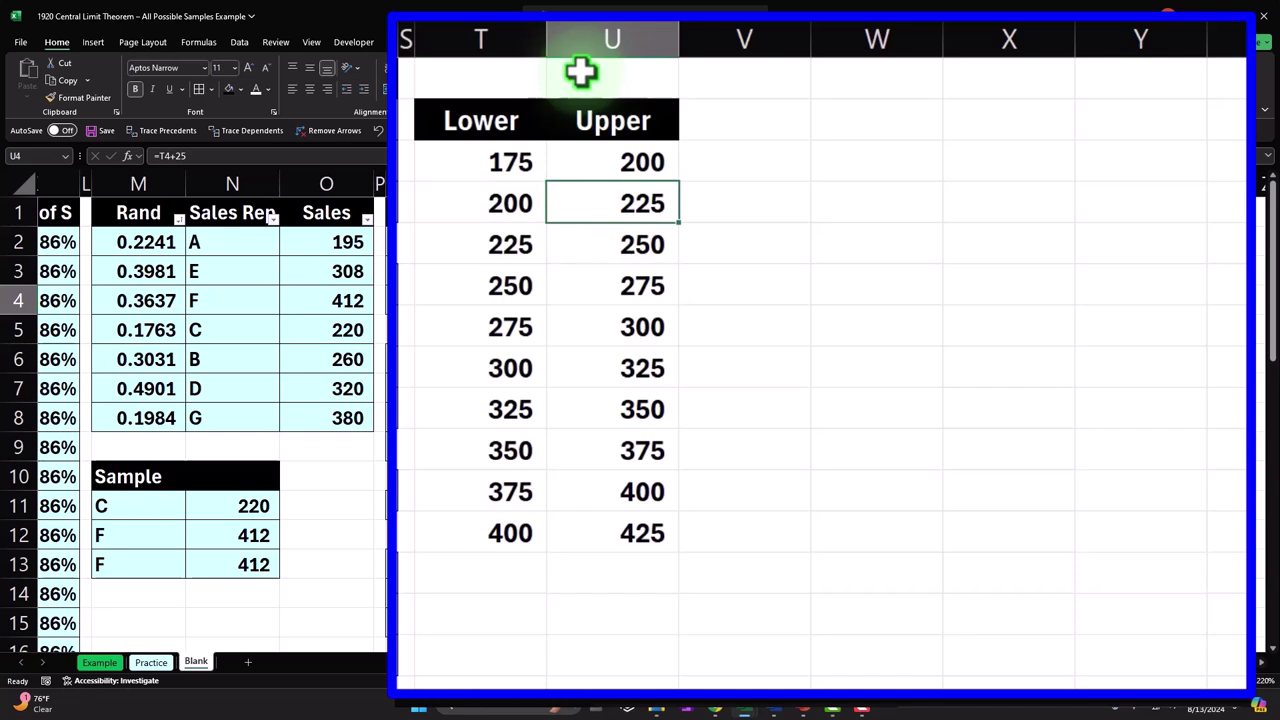
{"action": "left_click", "coordinate": [583, 162]}
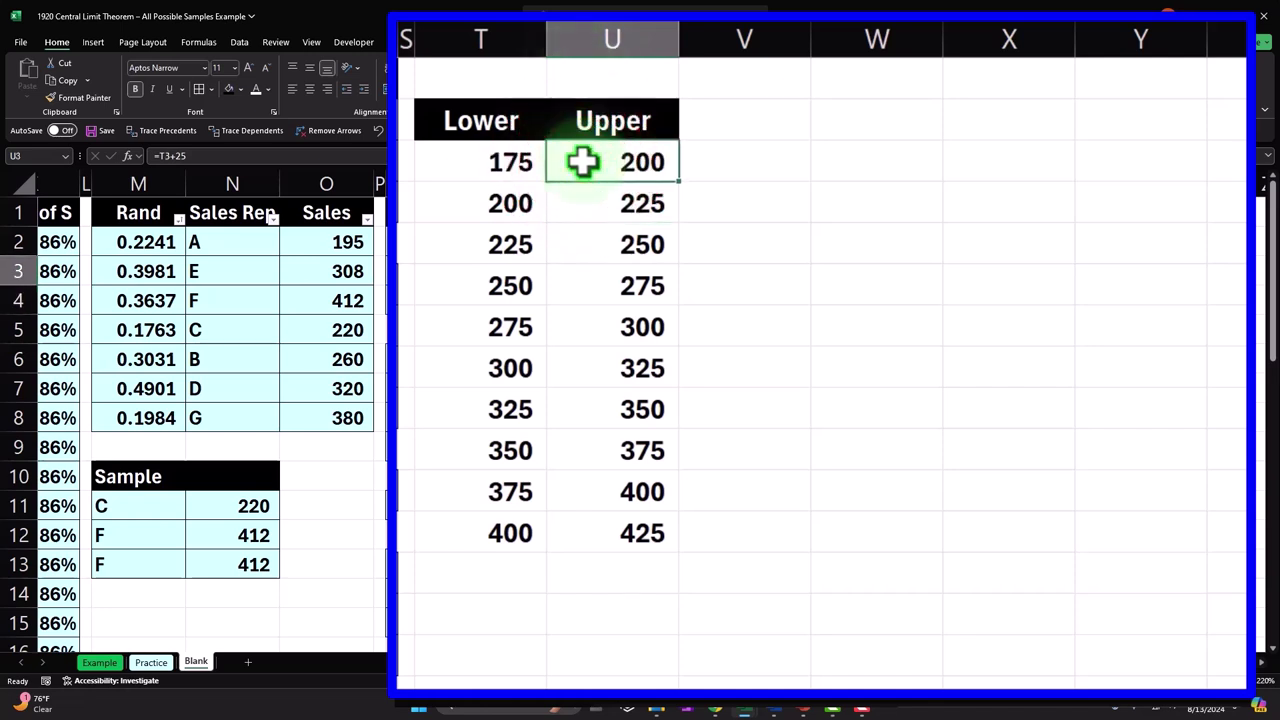
{"action": "left_click", "coordinate": [515, 203]}
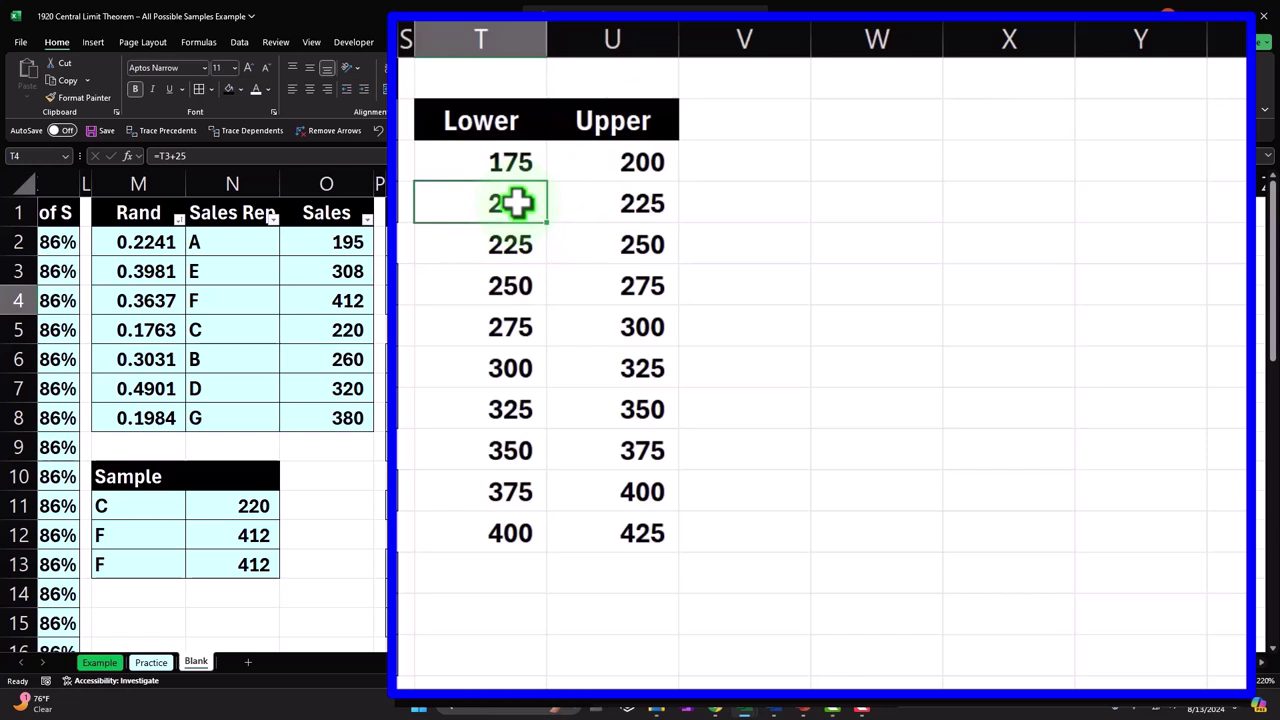
{"action": "left_click", "coordinate": [590, 168]}
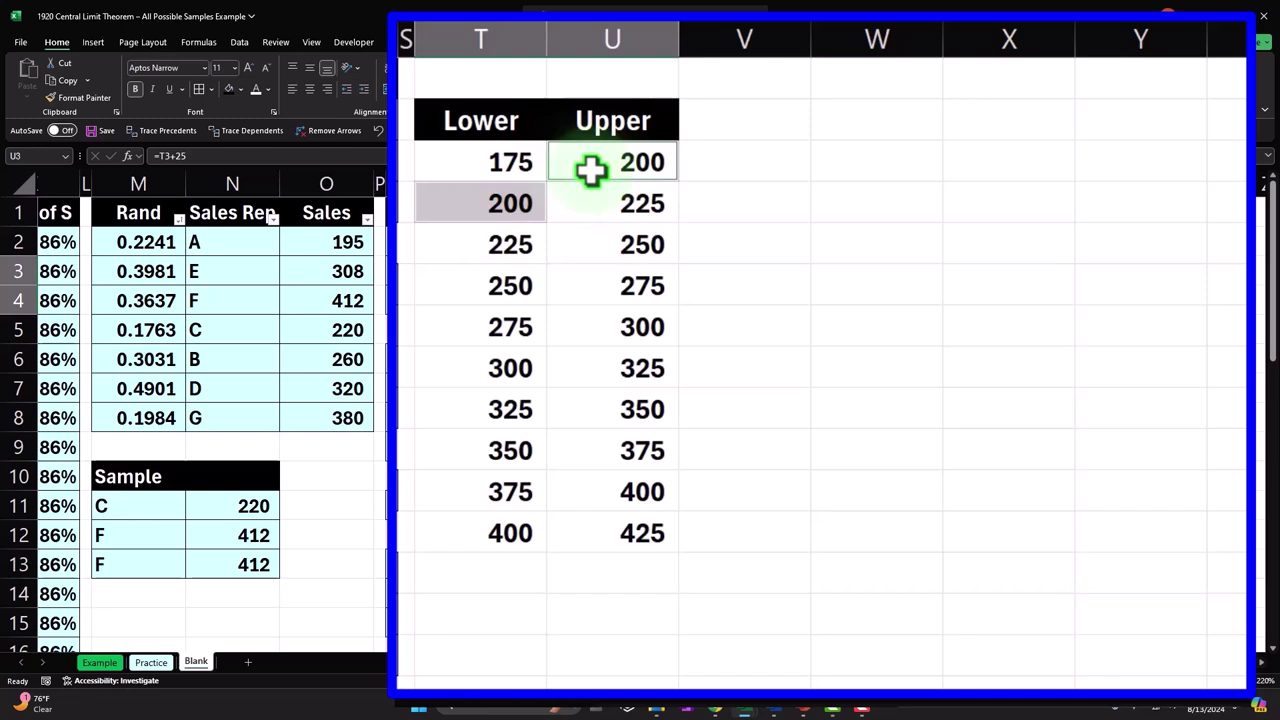
- Add a 'Category' heading in V2 and the formula =T3&" up to "&U3 in V3
{"action": "left_click", "coordinate": [710, 116]}
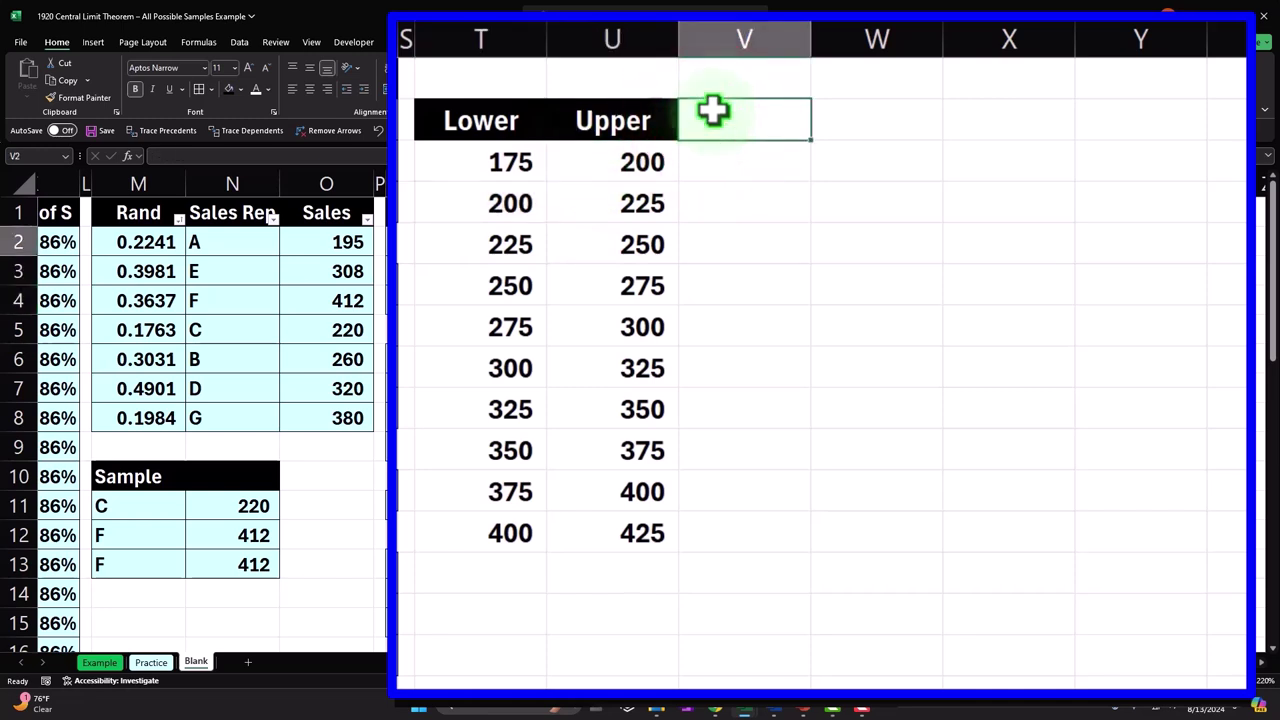
{"action": "type", "text": "Ca"}
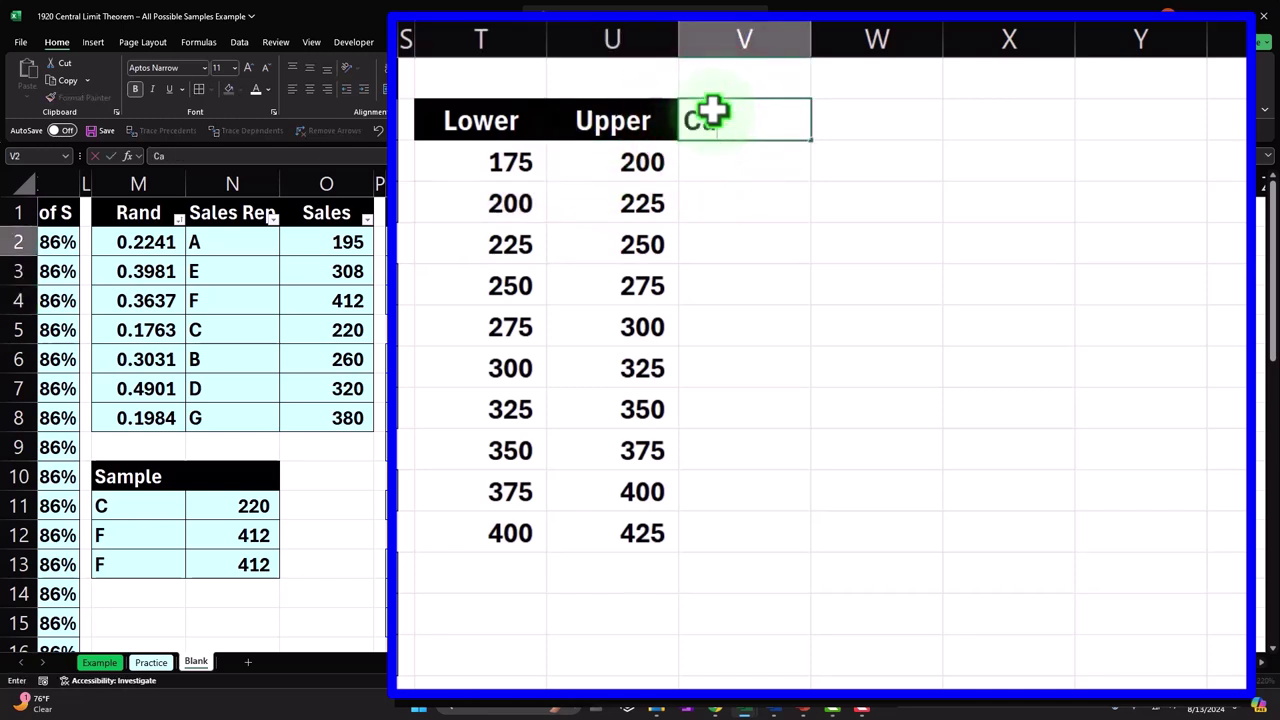
{"action": "type", "text": "tegory"}
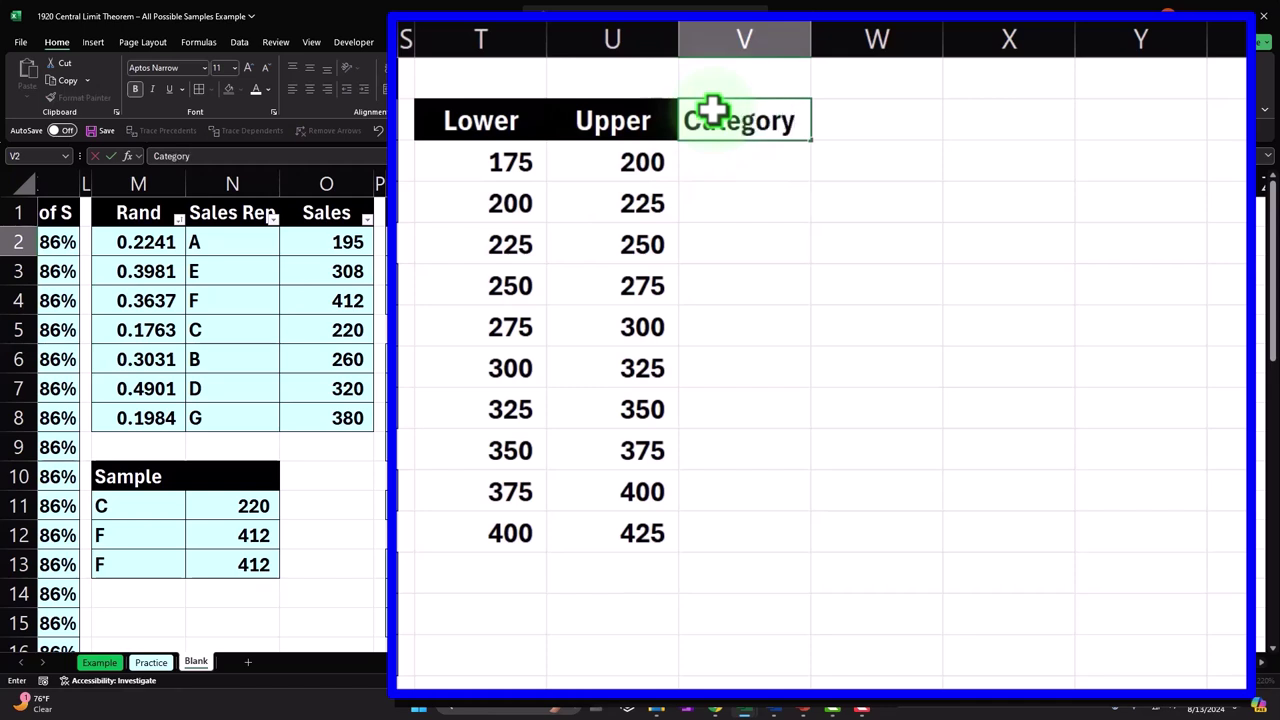
{"action": "key", "text": "Return"}
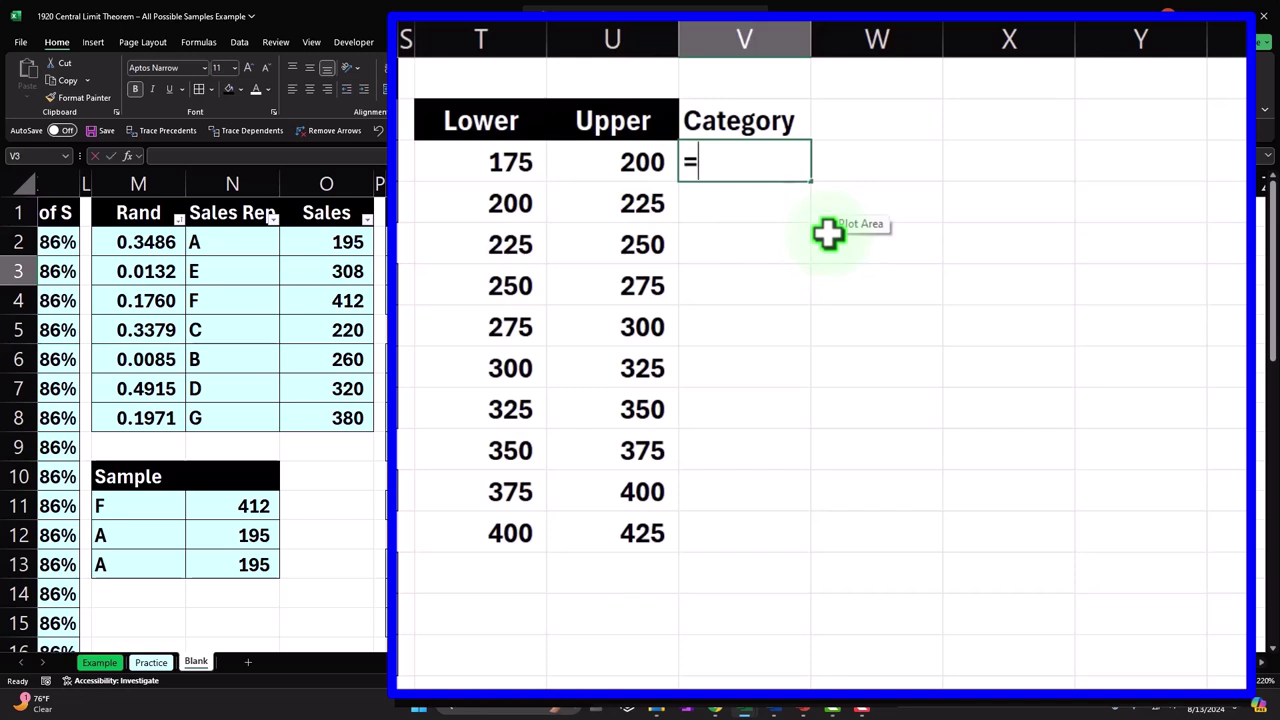
{"action": "type", "text": "="}
{"action": "left_click", "coordinate": [463, 160]}
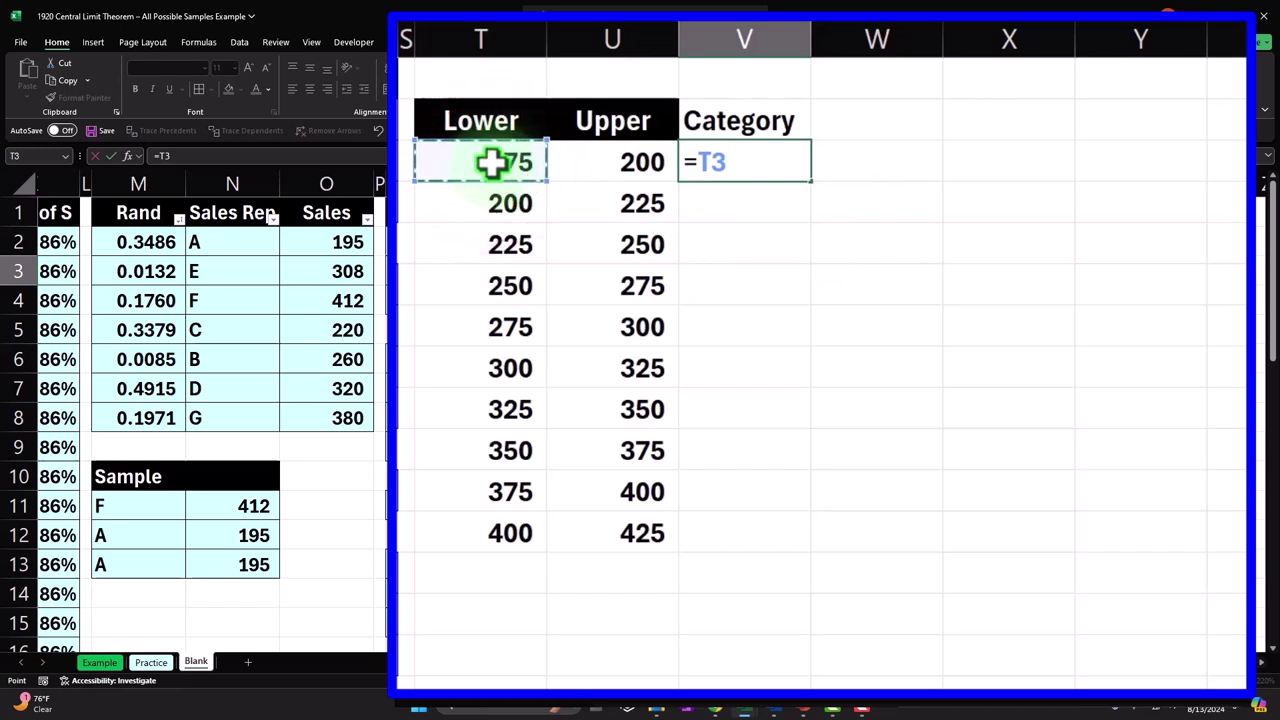
{"action": "type", "text": "&"}
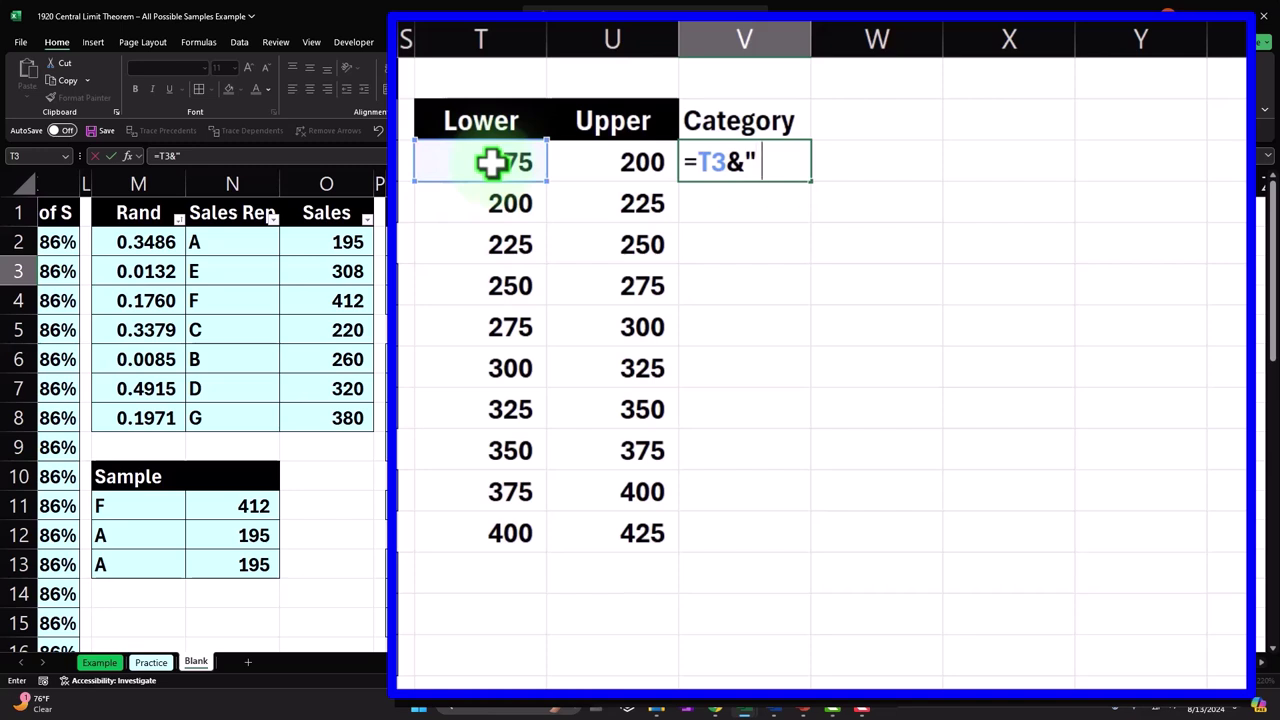
{"action": "type", "text": "up to"}
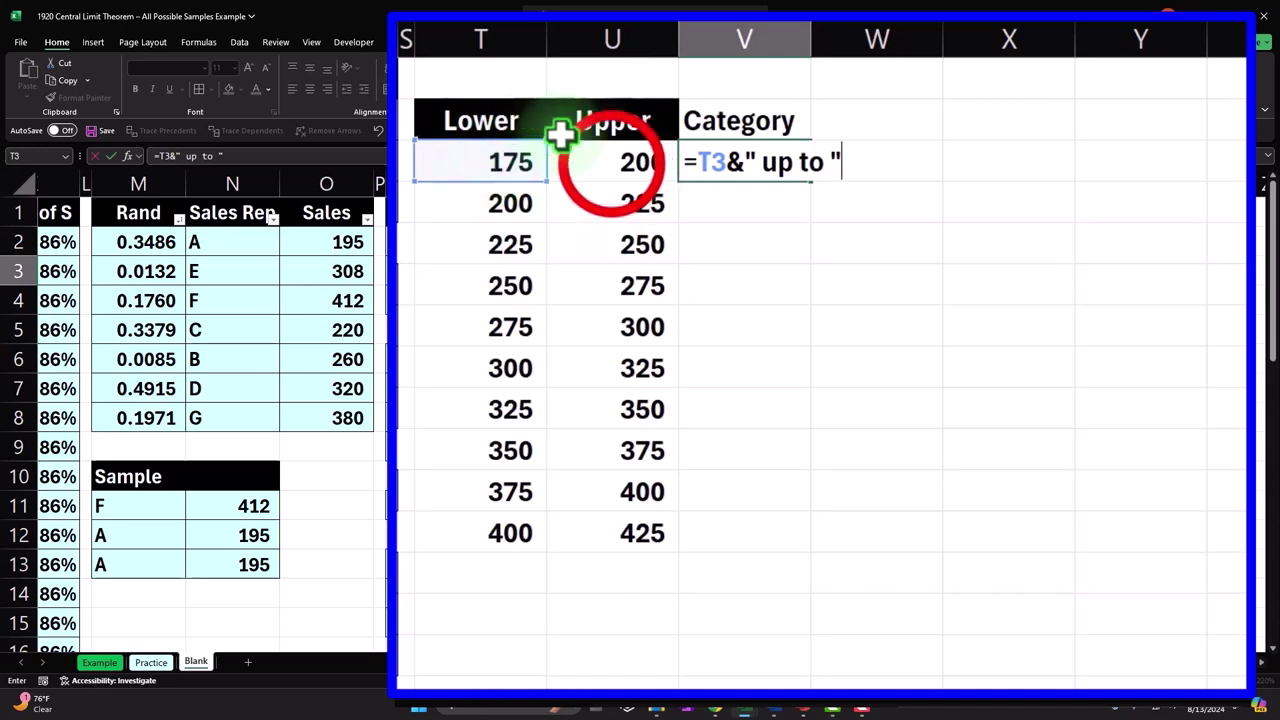
{"action": "left_click", "coordinate": [610, 163]}
{"action": "double_click", "coordinate": [737, 163]}
{"action": "left_click", "coordinate": [857, 163]}
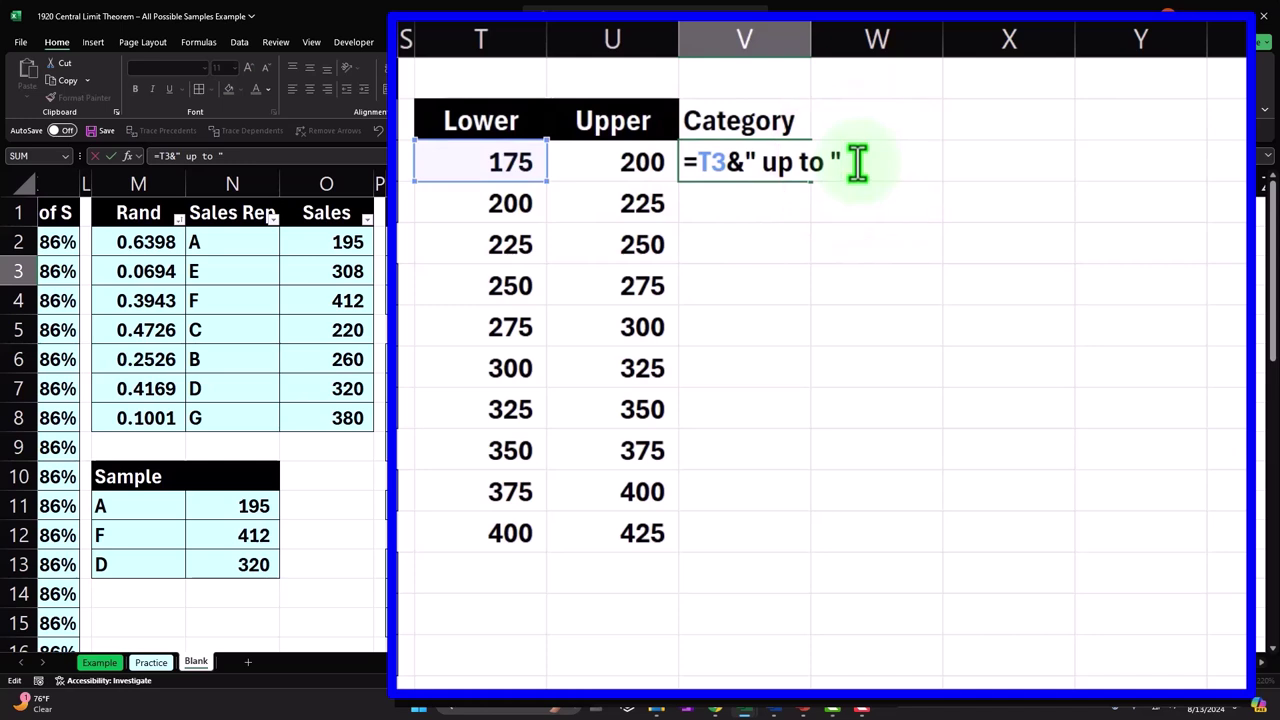
{"action": "type", "text": "&"}
{"action": "left_click", "coordinate": [635, 163]}
{"action": "key", "text": "Return"}
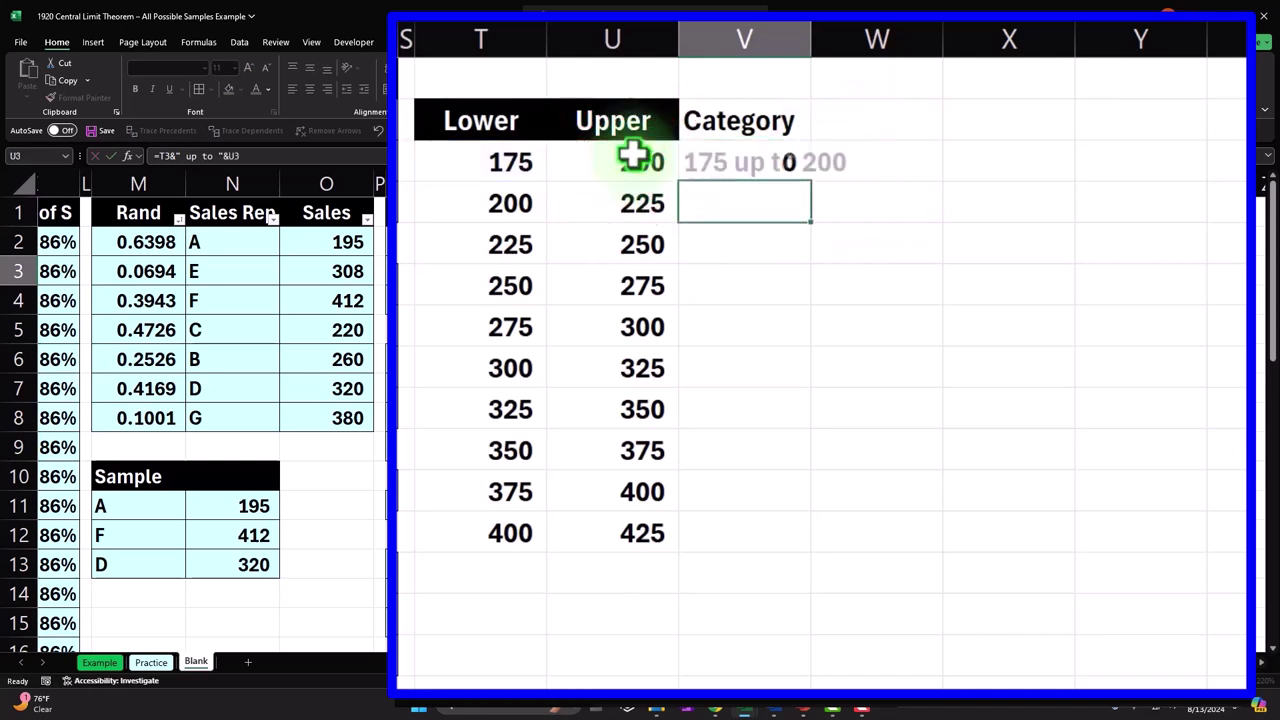
- Widen column V and fill the label formula down to V12 ('400 up to 425')
{"action": "left_click_drag", "start_coordinate": [810, 40], "coordinate": [874, 40]}
{"action": "left_click", "coordinate": [838, 160]}
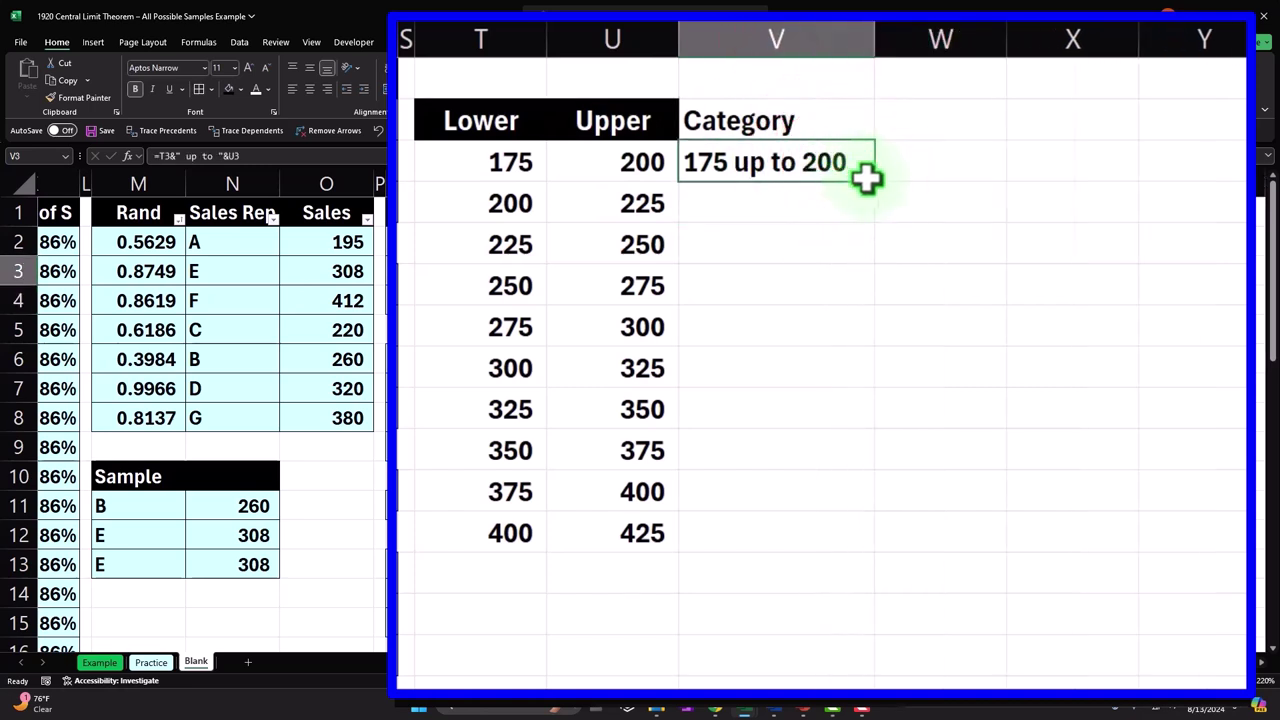
{"action": "left_click_drag", "start_coordinate": [650, 165], "coordinate": [614, 532]}
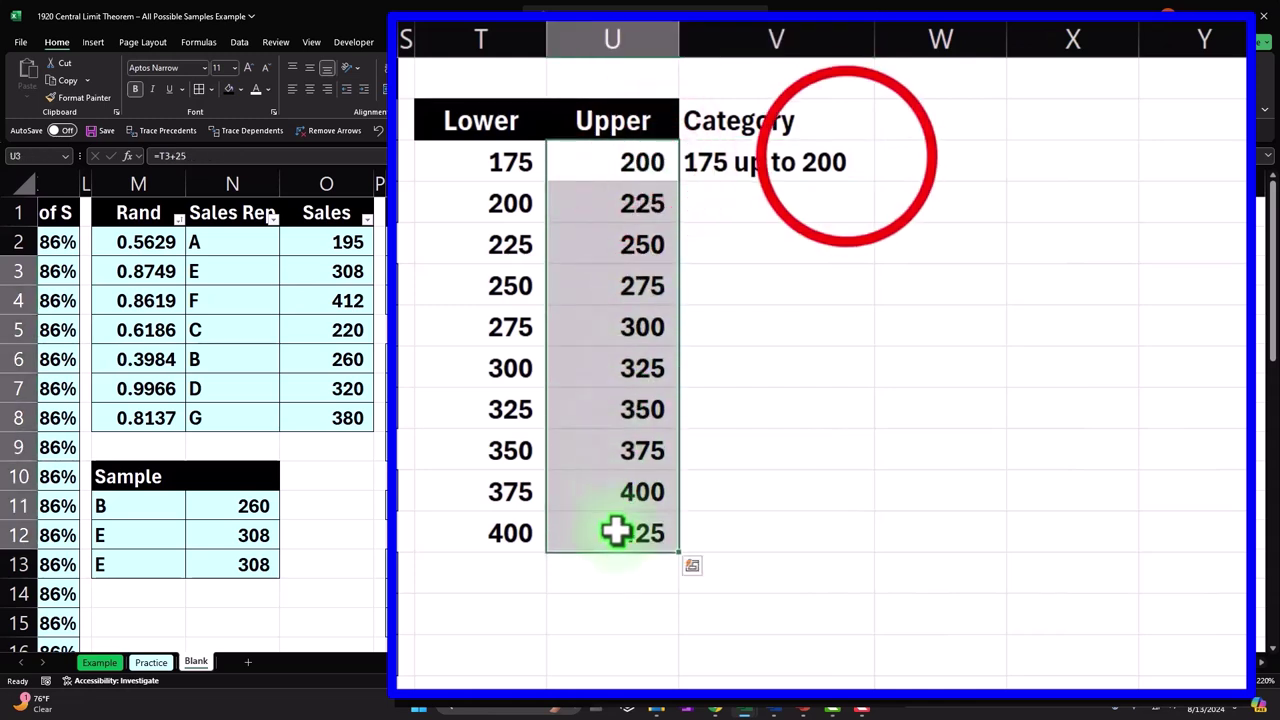
{"action": "left_click", "coordinate": [848, 160]}
{"action": "left_click_drag", "start_coordinate": [878, 184], "coordinate": [840, 534]}
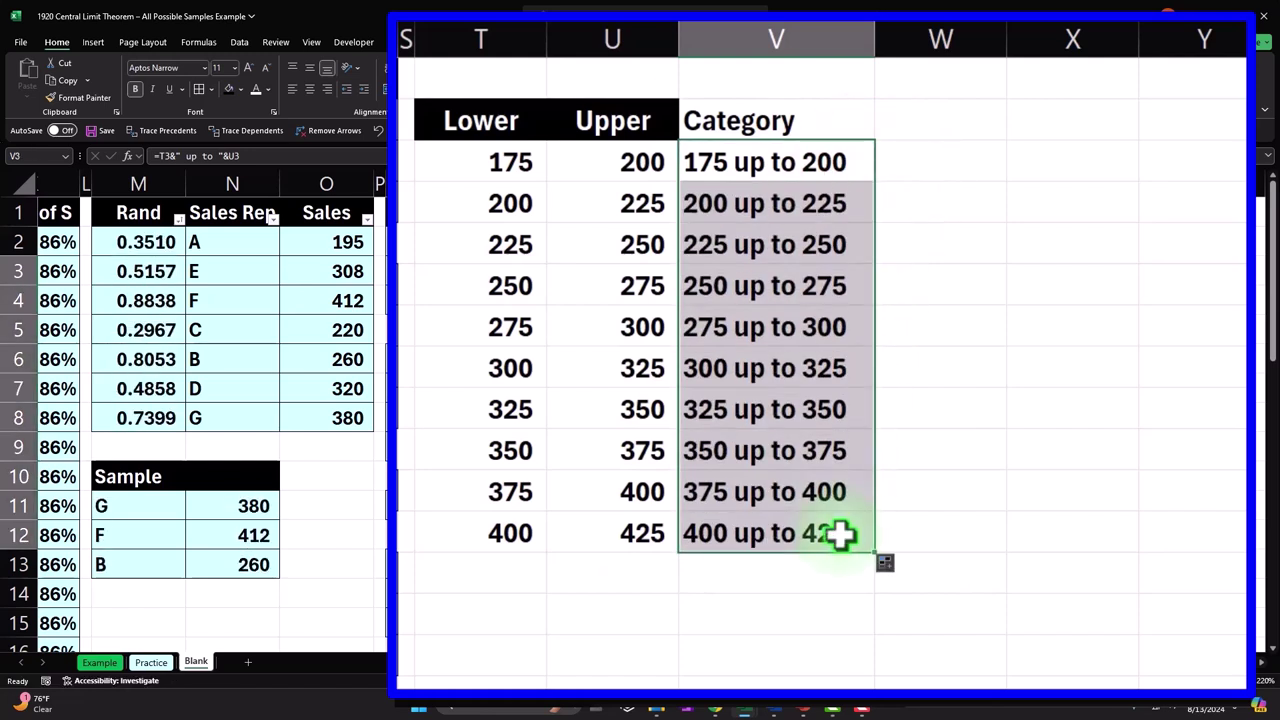
- Add a 'Frequencey' heading in W2, widen column W, and put 'Count' / 'if' in X1:X2
{"action": "left_click", "coordinate": [921, 80]}
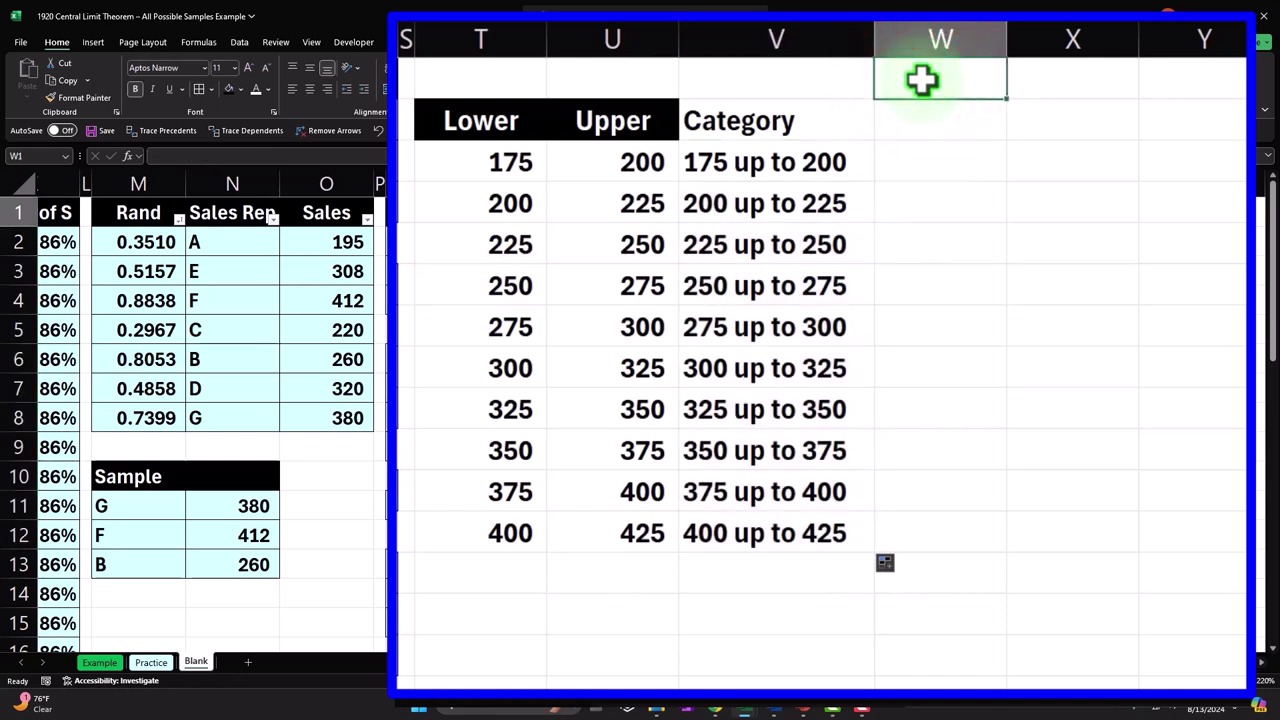
{"action": "key", "text": "Down"}
{"action": "type", "text": "Frequencey"}
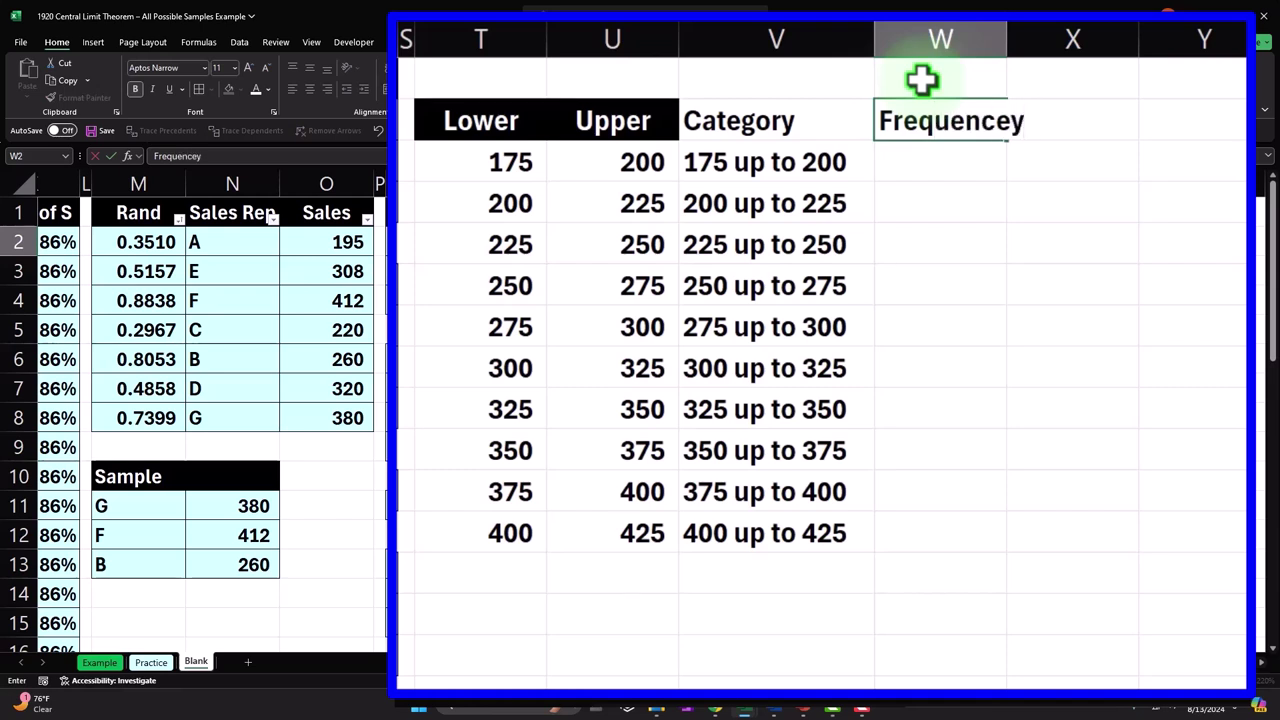
{"action": "key", "text": "Return"}
{"action": "left_click_drag", "start_coordinate": [1006, 40], "coordinate": [1033, 43]}
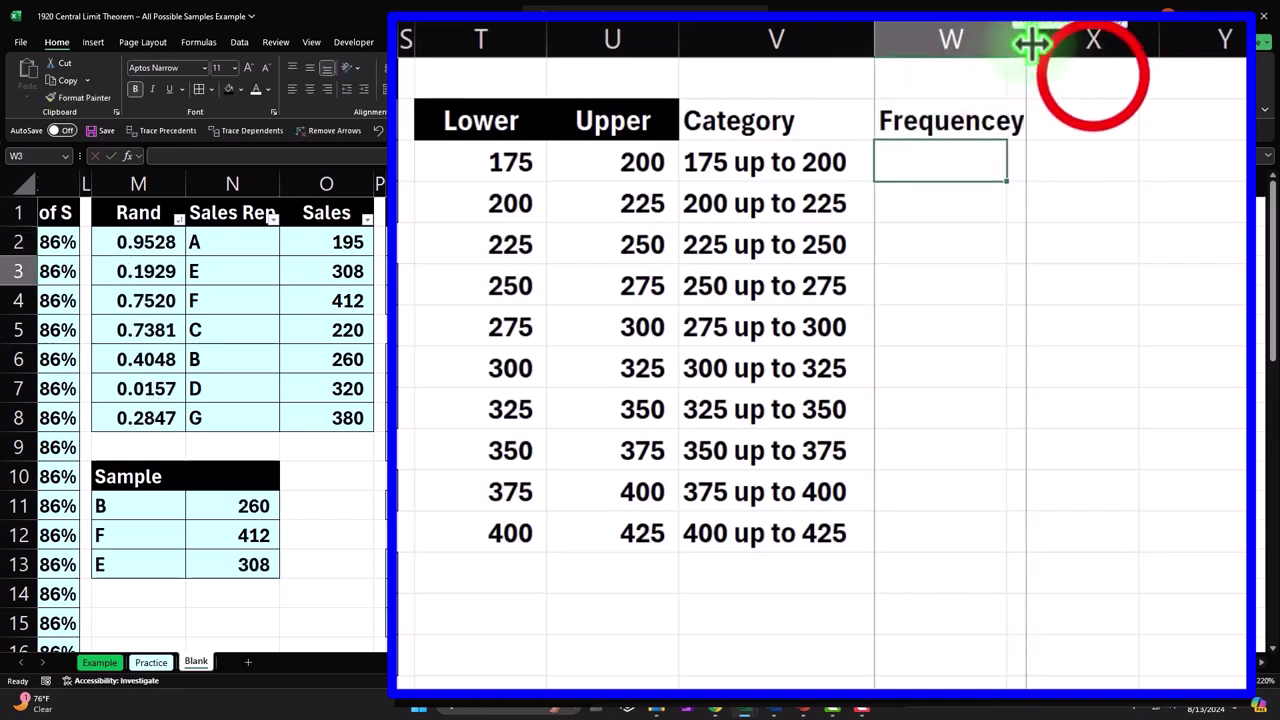
{"action": "left_click", "coordinate": [1065, 67]}
{"action": "type", "text": "Count"}
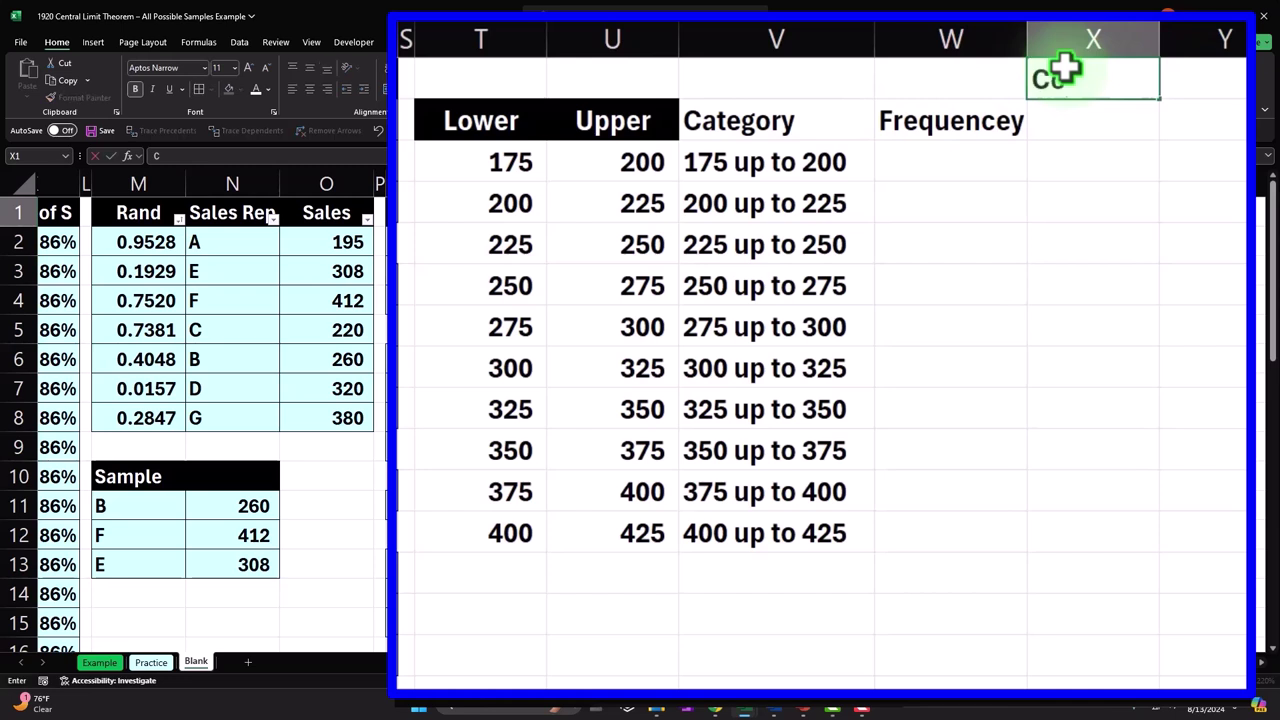
{"action": "key", "text": "Return"}
{"action": "type", "text": "if"}
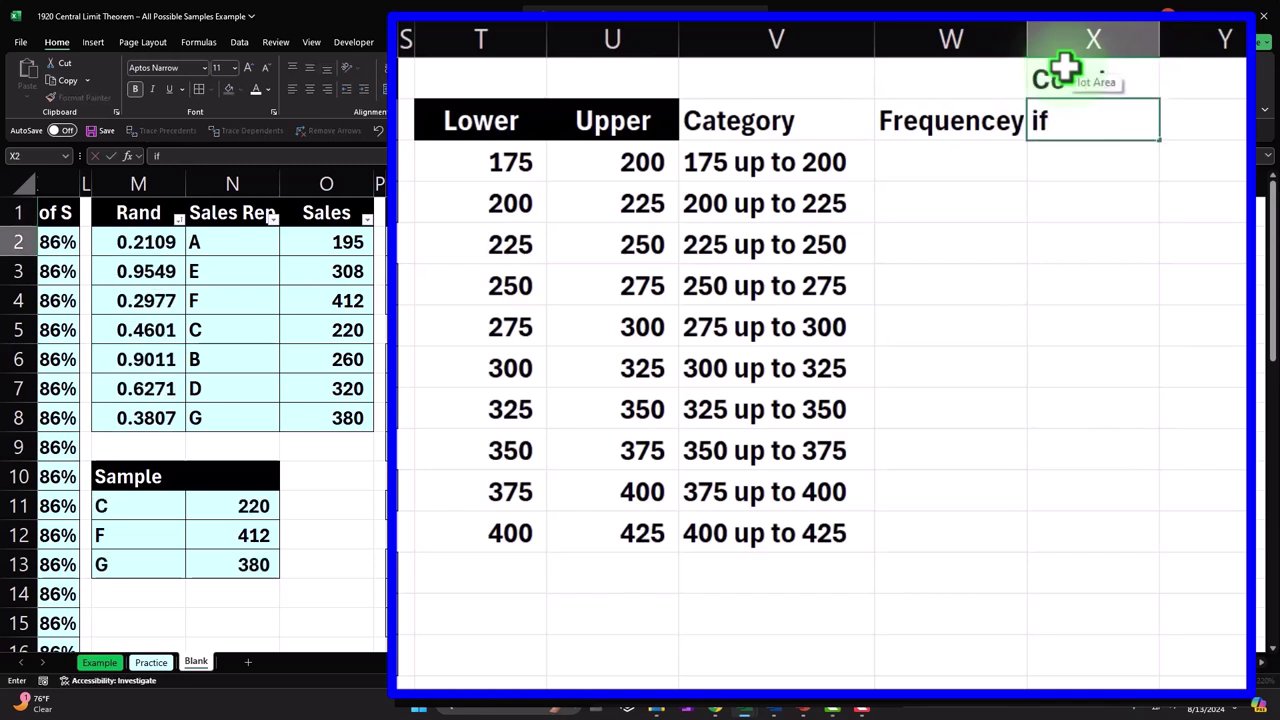
{"action": "key", "text": "Return"}
- Give the T1:X2 header block a black fill with white, centred text
{"action": "left_click_drag", "start_coordinate": [482, 76], "coordinate": [1058, 128]}
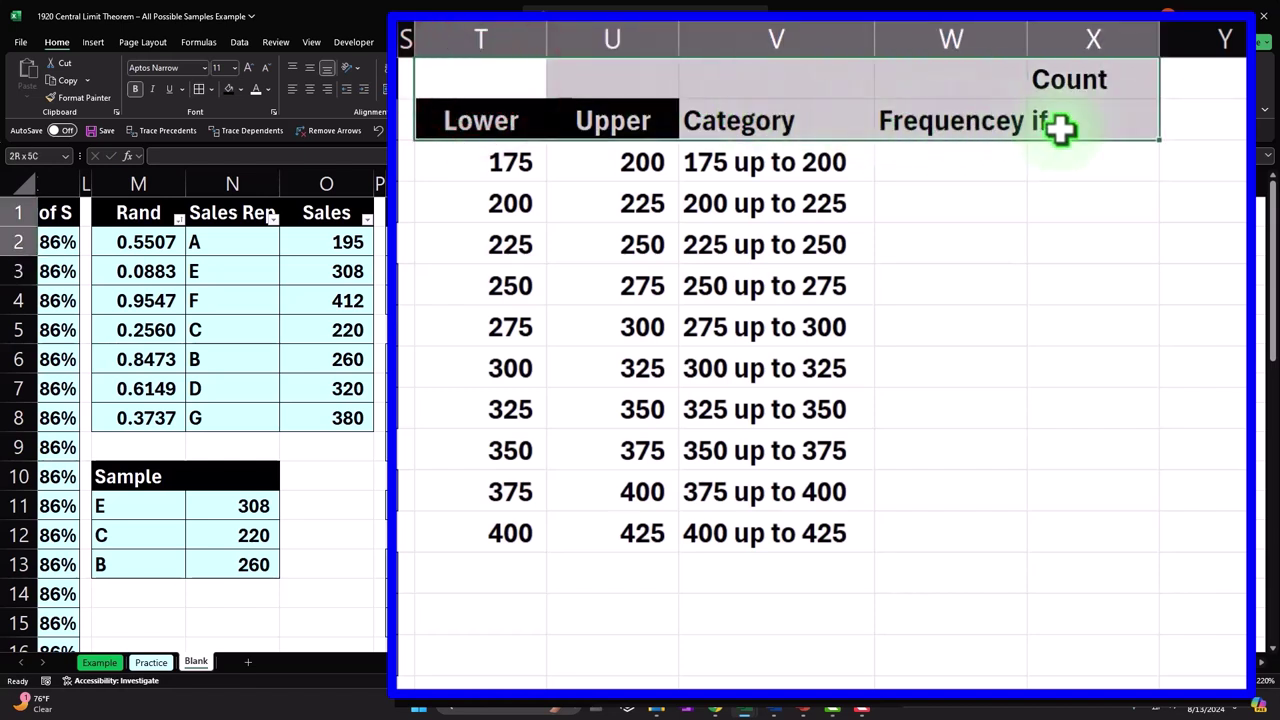
{"action": "left_click", "coordinate": [199, 97]}
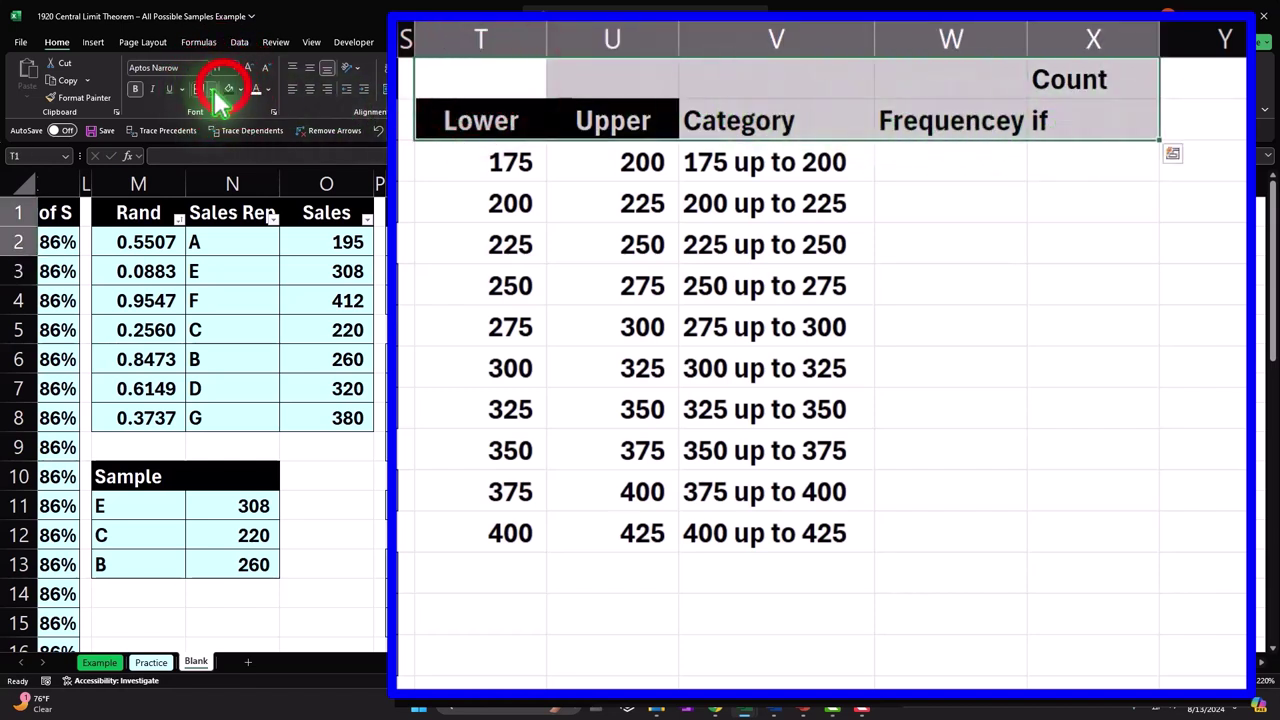
{"action": "left_click", "coordinate": [229, 89]}
{"action": "left_click", "coordinate": [256, 89]}
{"action": "left_click", "coordinate": [308, 89]}
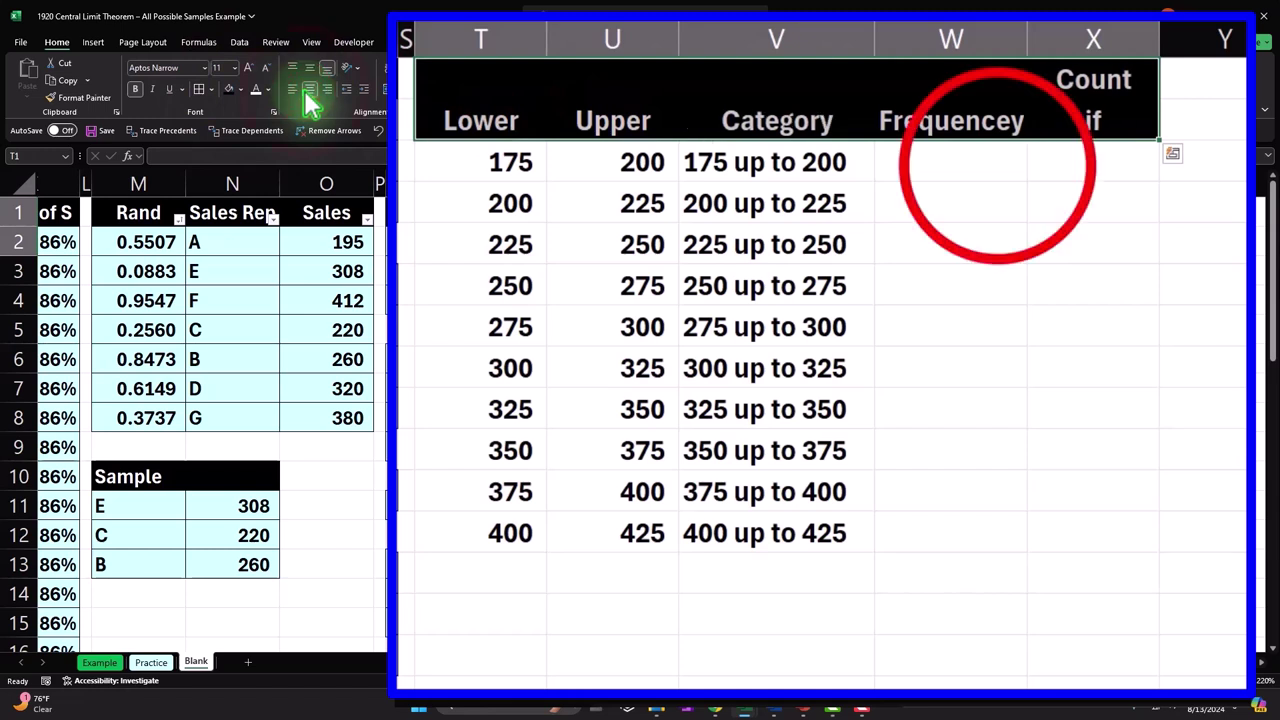
{"action": "left_click", "coordinate": [997, 163]}
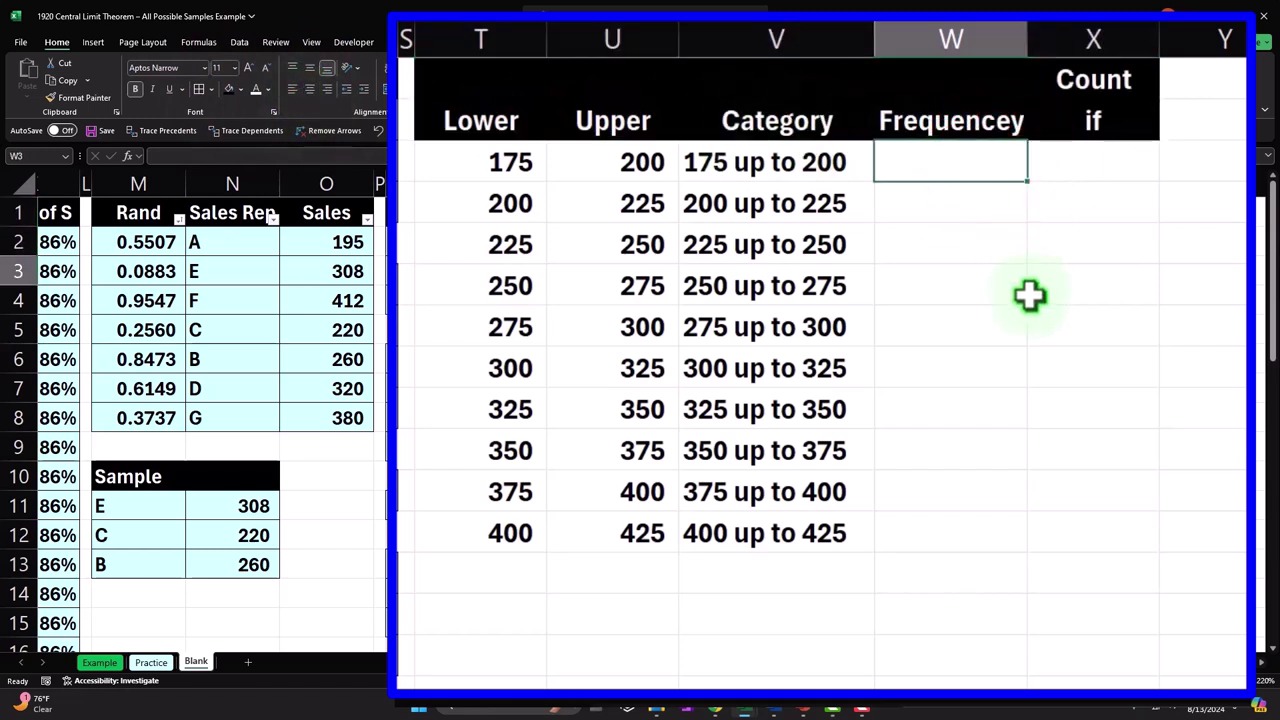
- Enter =FREQUENCY(J2:J36,U3:U12) in W3 to count sample means per Upper-limit bin
{"action": "type", "text": "="}
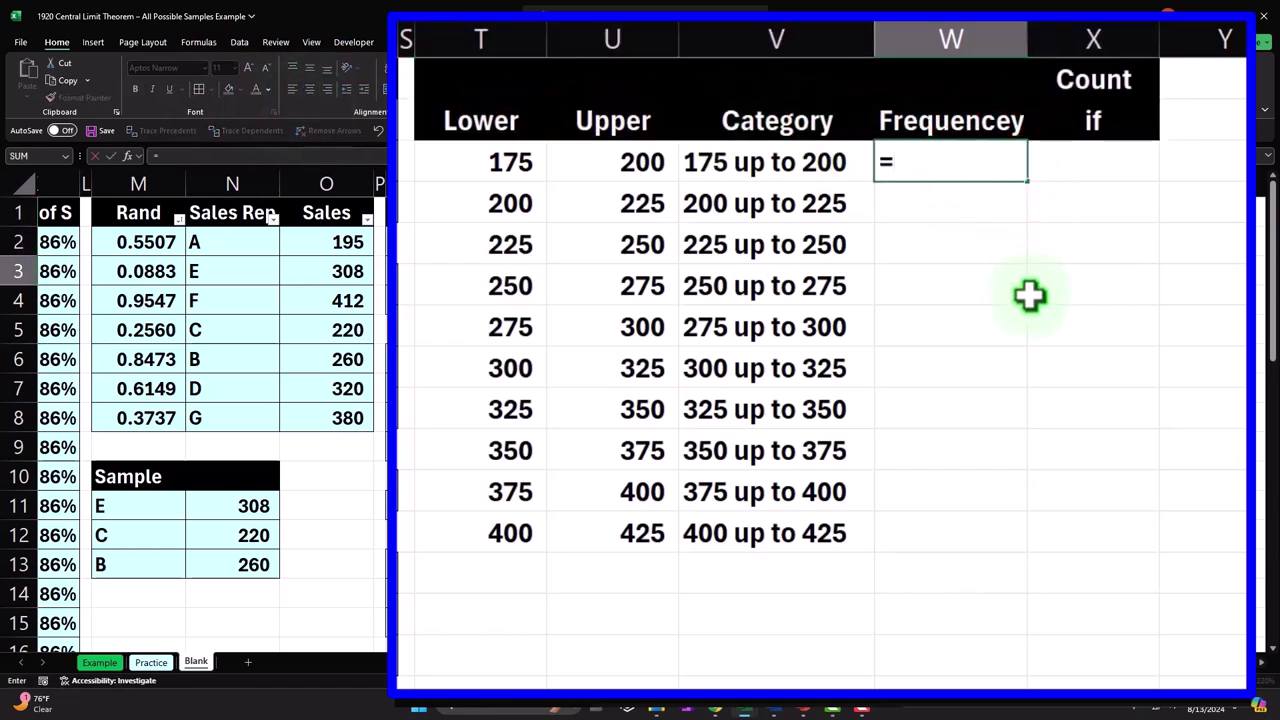
{"action": "type", "text": "fr"}
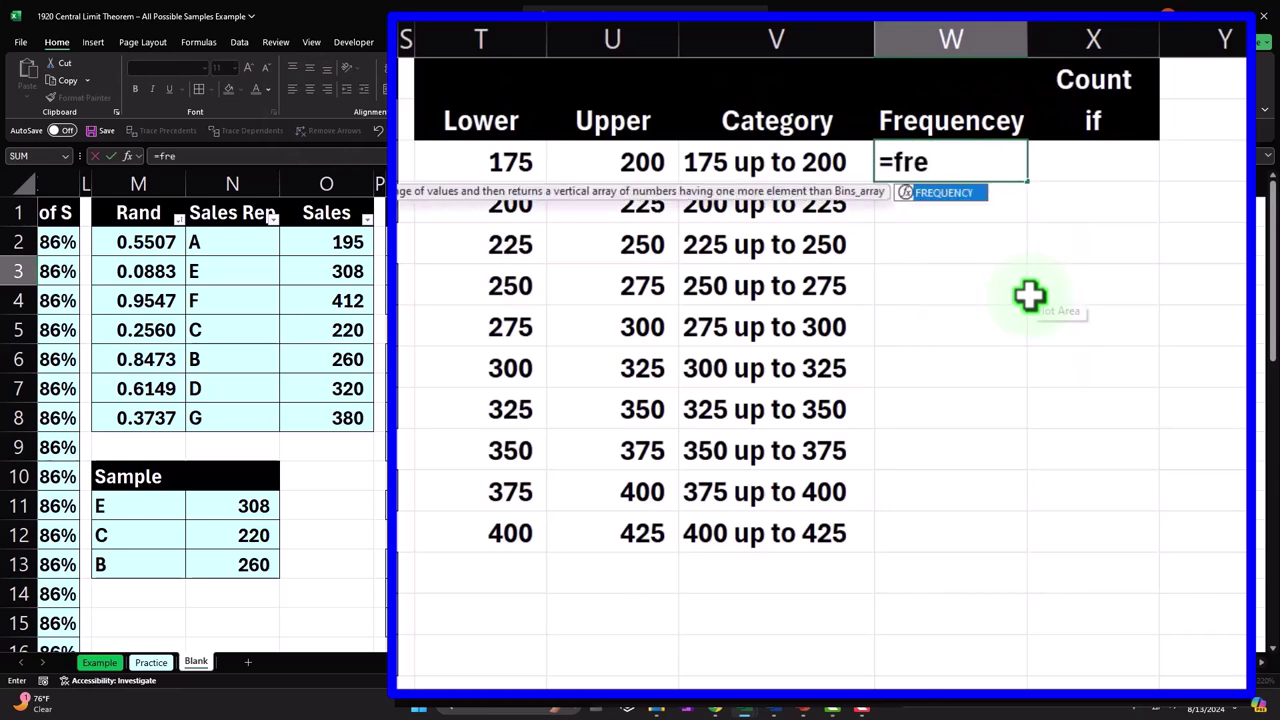
{"action": "type", "text": "e"}
{"action": "key", "text": "Tab"}
{"action": "key", "text": "Left"}
{"action": "key", "text": "Left"}
{"action": "key", "text": "Left"}
{"action": "key", "text": "Left"}
{"action": "key", "text": "Left"}
{"action": "key", "text": "Left"}
{"action": "key", "text": "Left"}
{"action": "key", "text": "Left"}
{"action": "key", "text": "Left"}
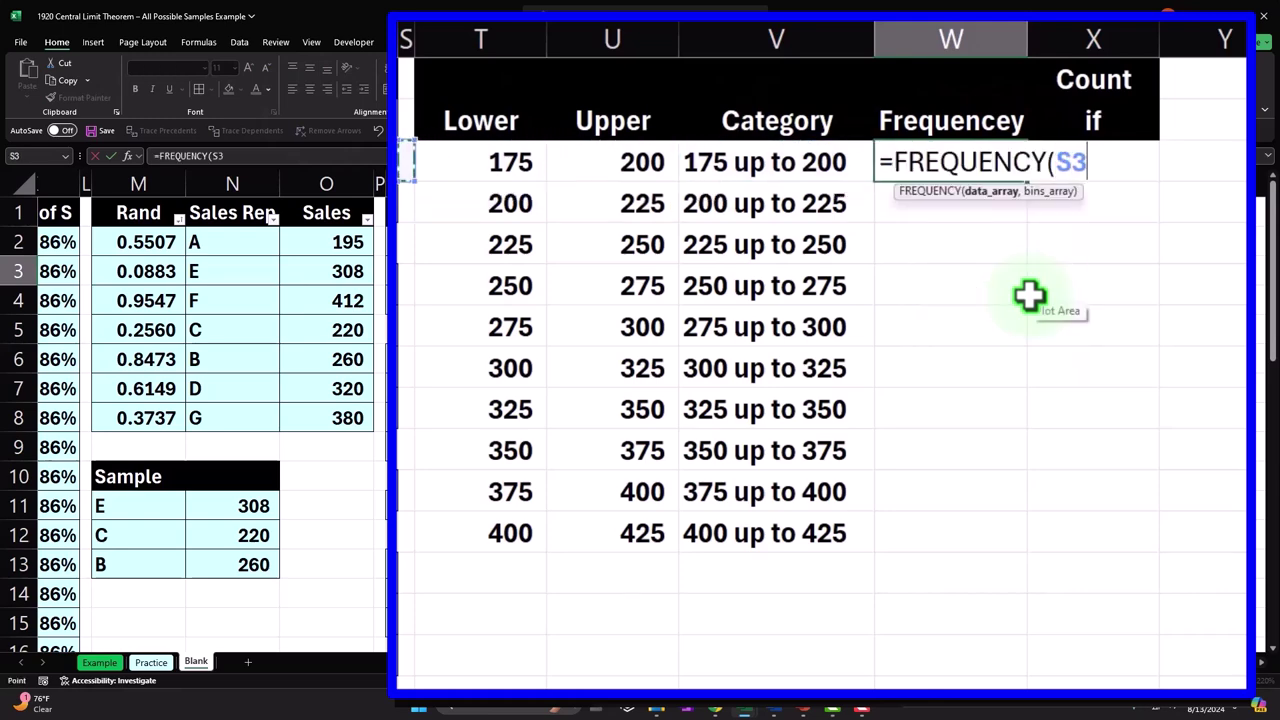
{"action": "key", "text": "Left"}
{"action": "key", "text": "Left"}
{"action": "key", "text": "Left"}
{"action": "key", "text": "Left"}
{"action": "key", "text": "Left"}
{"action": "key", "text": "Left"}
{"action": "key", "text": "Left"}
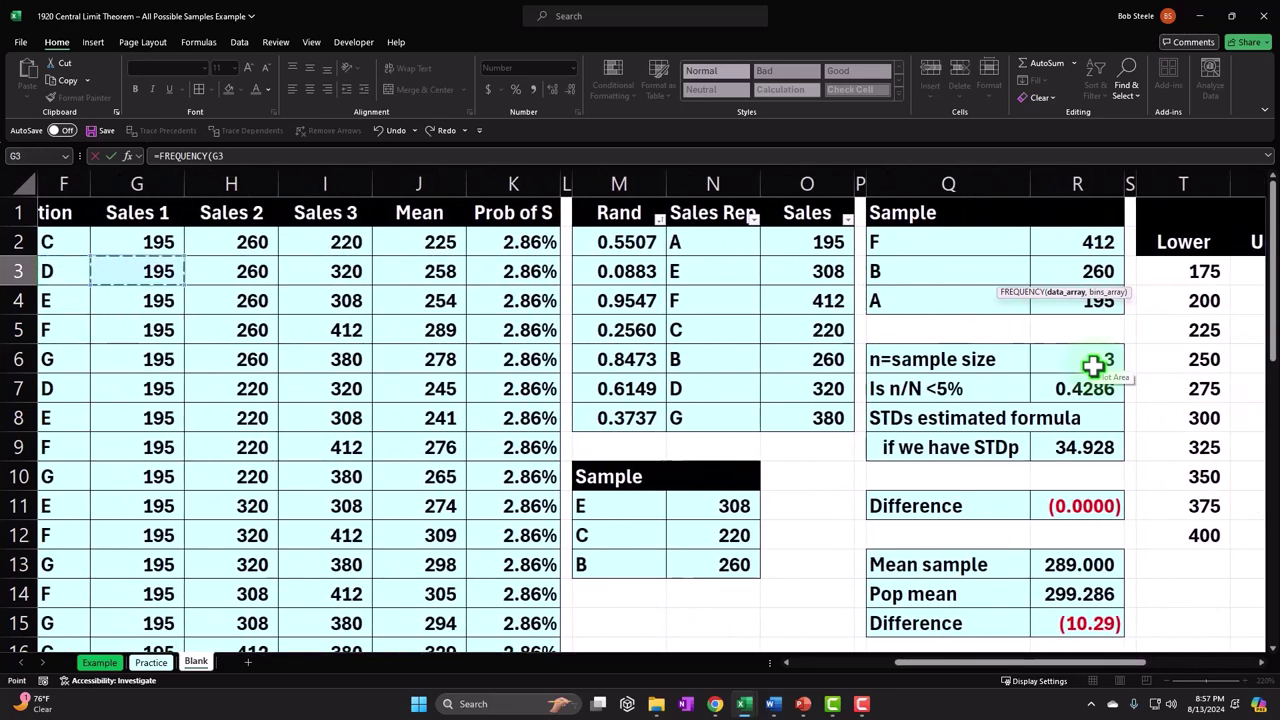
{"action": "key", "text": "Right"}
{"action": "key", "text": "Right"}
{"action": "key", "text": "Right"}
{"action": "key", "text": "Up"}
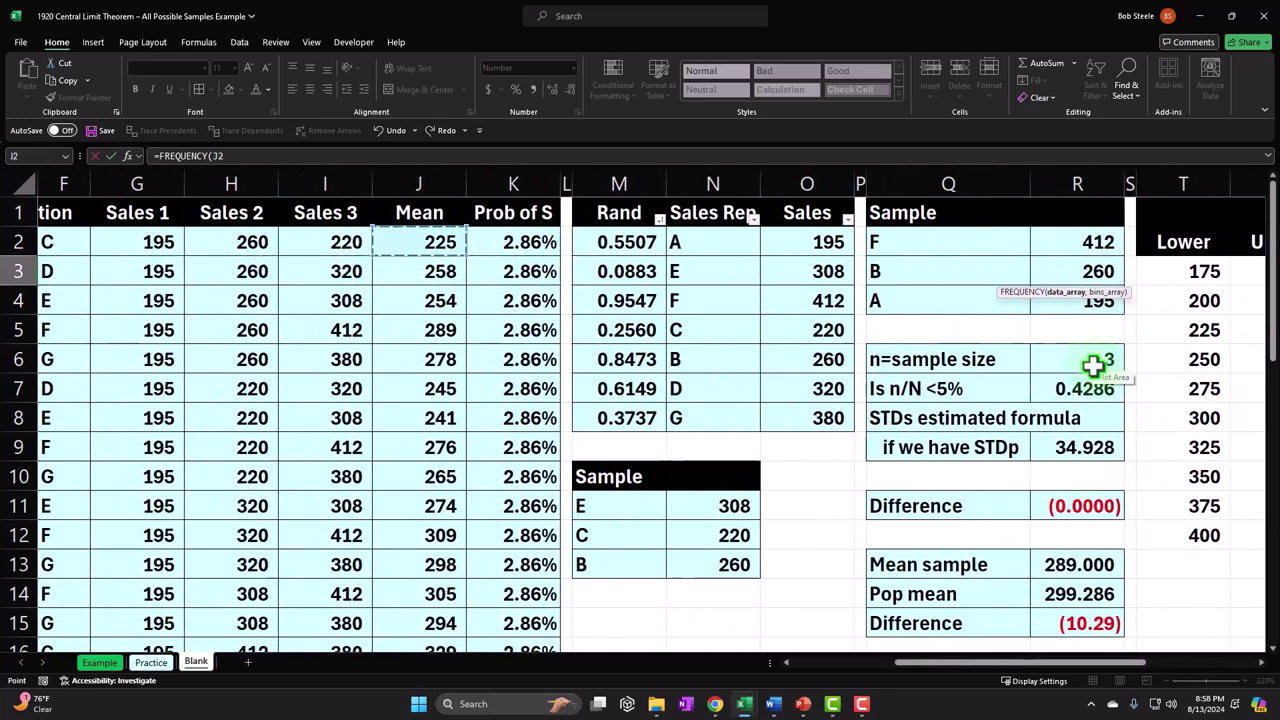
{"action": "key", "text": "ctrl+shift+Down"}
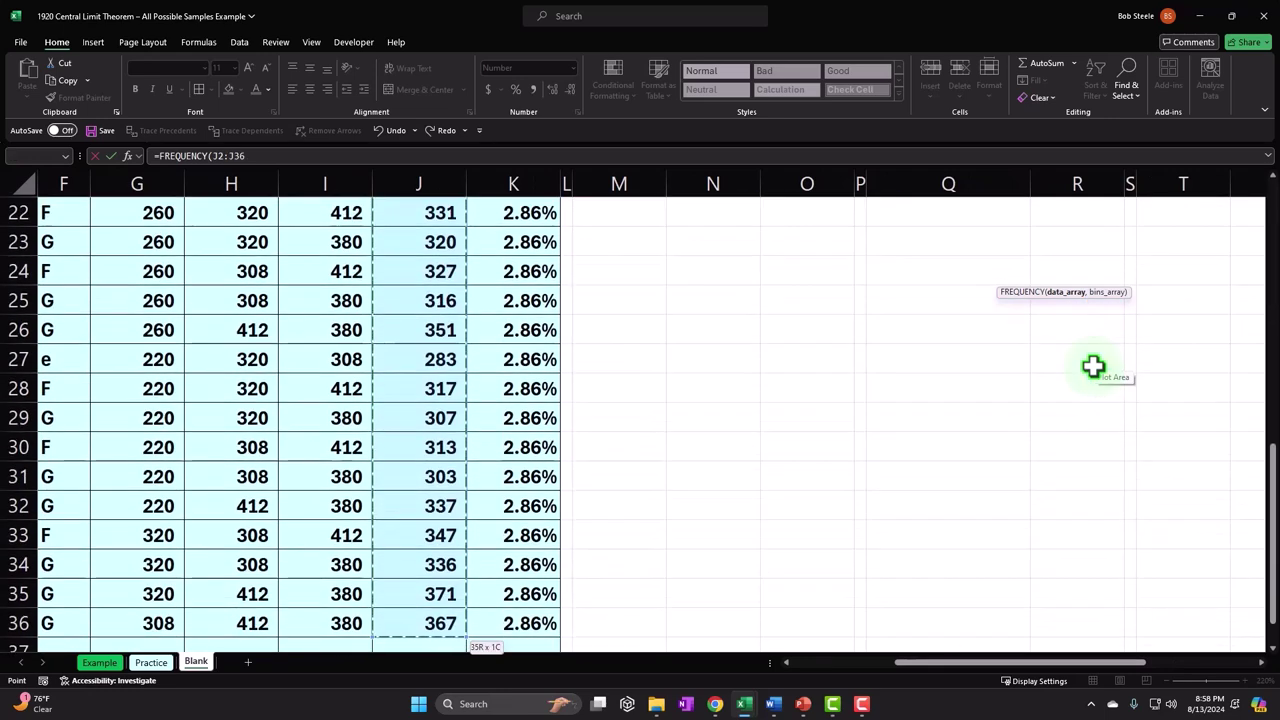
{"action": "left_click_drag", "start_coordinate": [1271, 470], "coordinate": [1274, 215]}
{"action": "left_click_drag", "start_coordinate": [1143, 663], "coordinate": [1253, 663]}
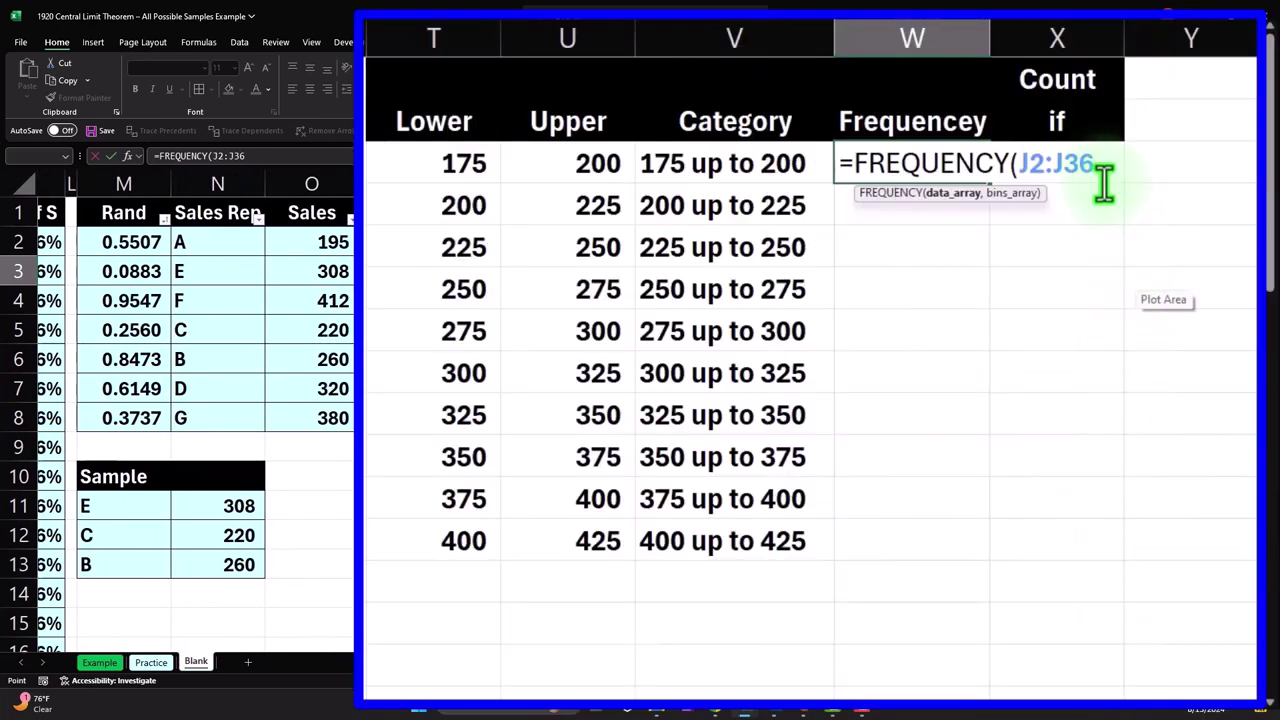
{"action": "type", "text": ","}
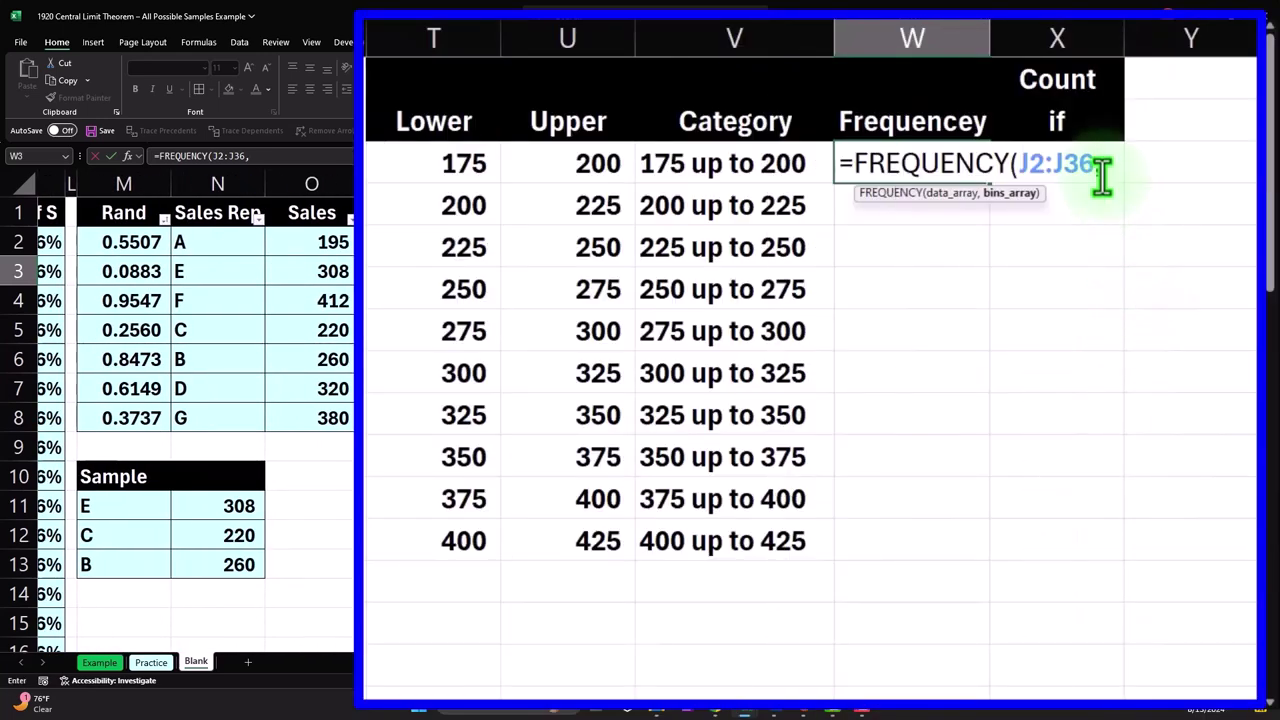
{"action": "left_click_drag", "start_coordinate": [495, 149], "coordinate": [552, 528]}
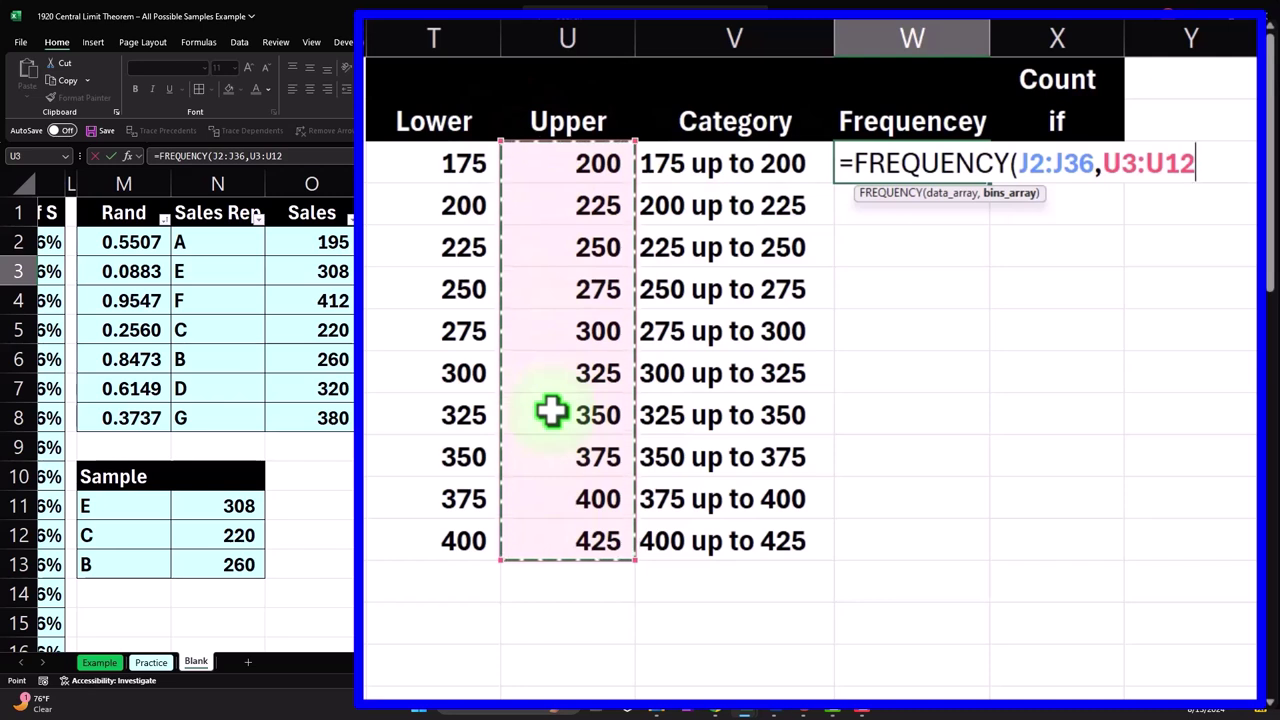
{"action": "key", "text": "Return"}
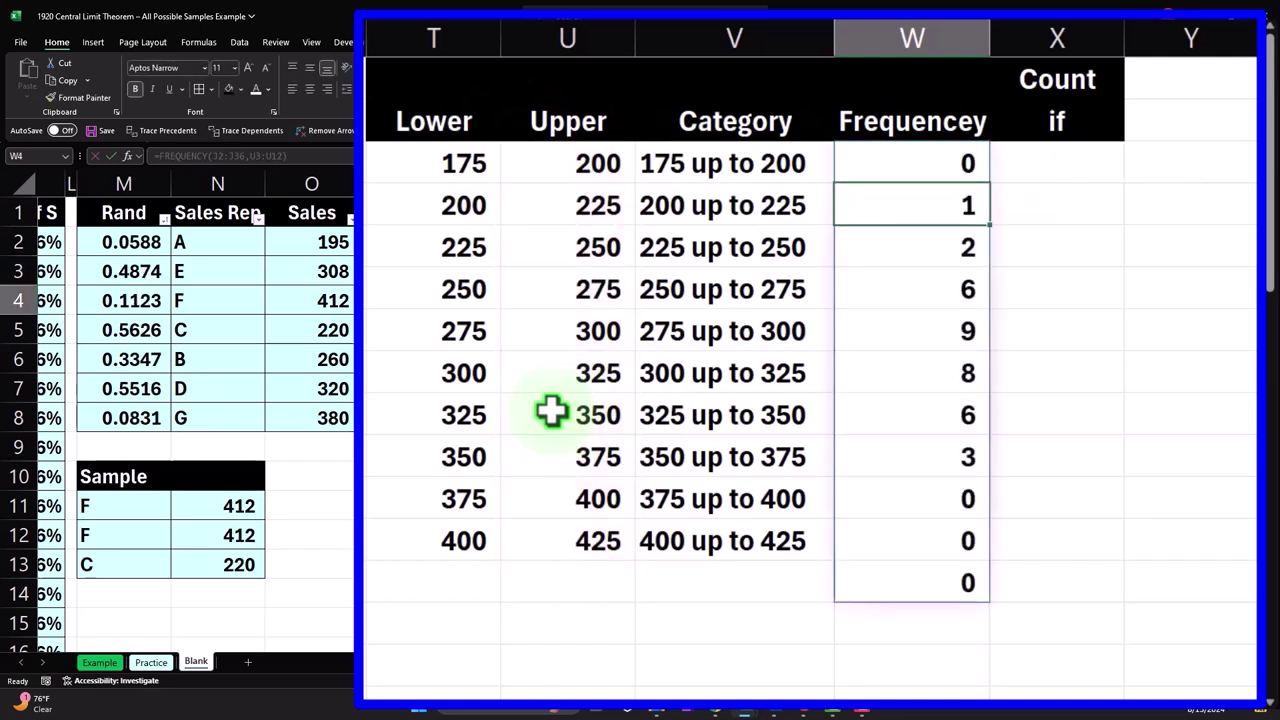
- Rename the X2 header from 'Count if' to 'Count ifs'
{"action": "left_click", "coordinate": [1040, 166]}
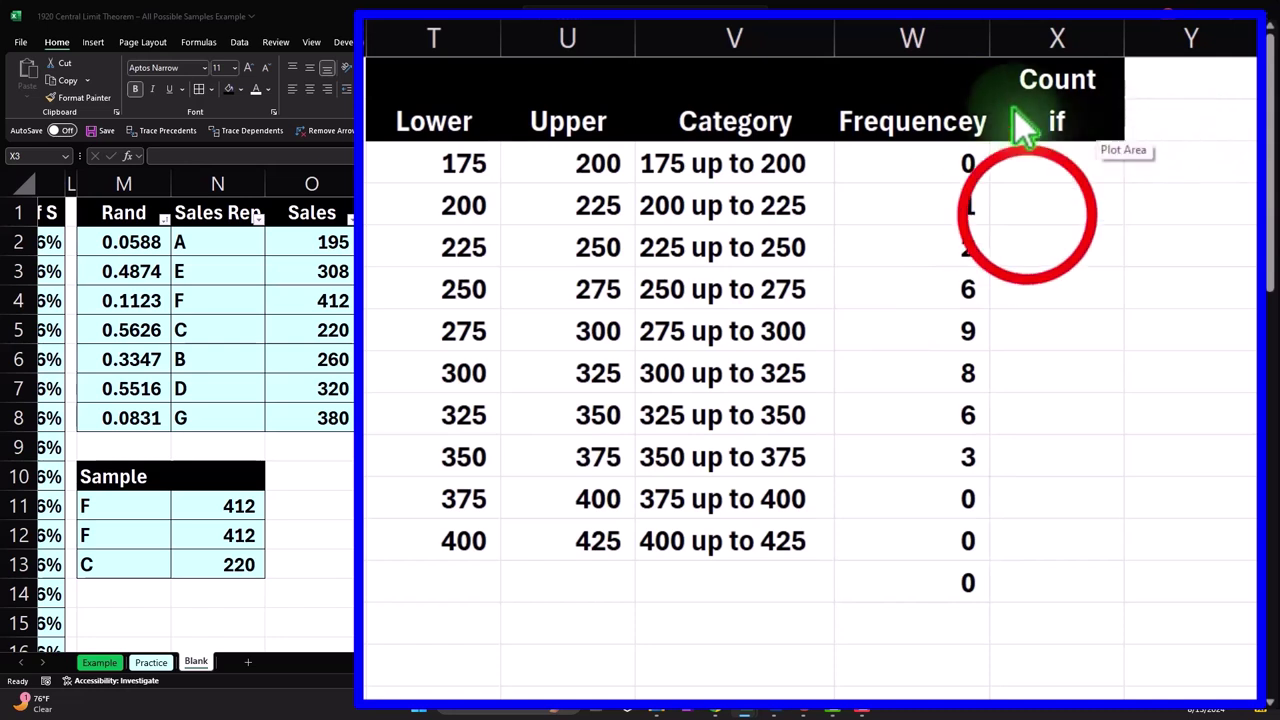
{"action": "left_click", "coordinate": [1052, 150]}
{"action": "double_click", "coordinate": [1065, 128]}
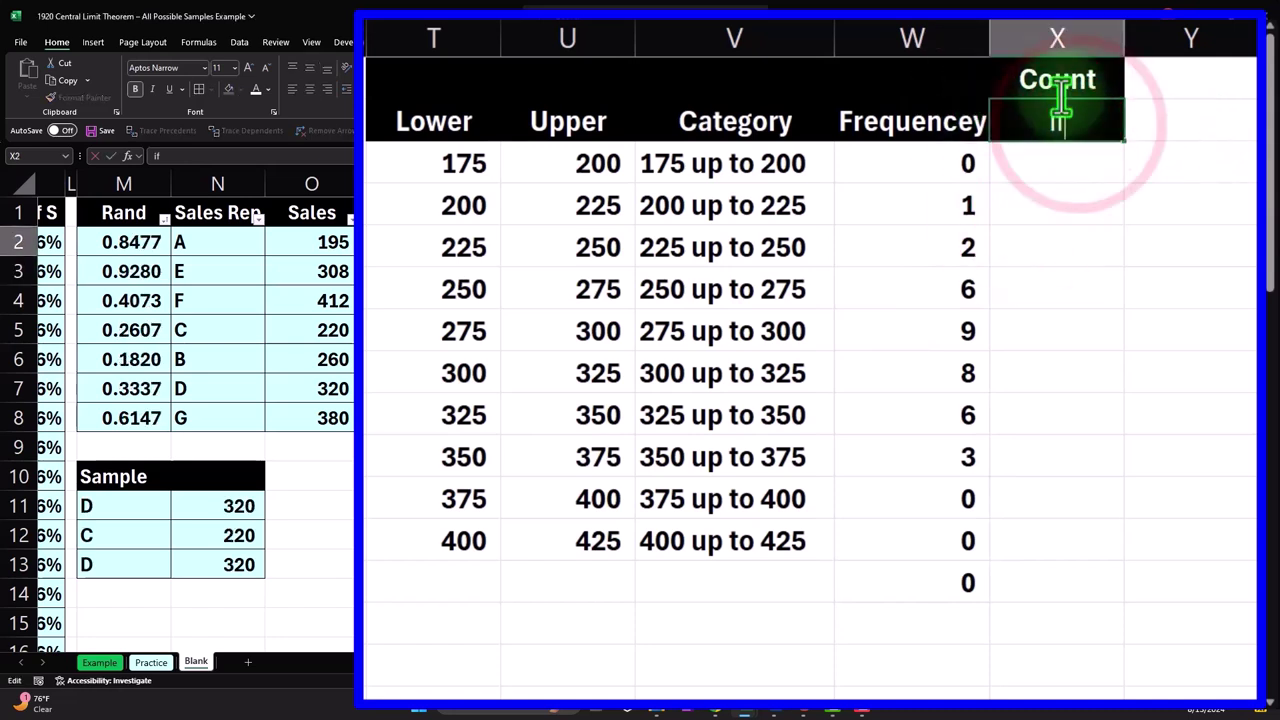
{"action": "type", "text": "s"}
{"action": "key", "text": "Return"}
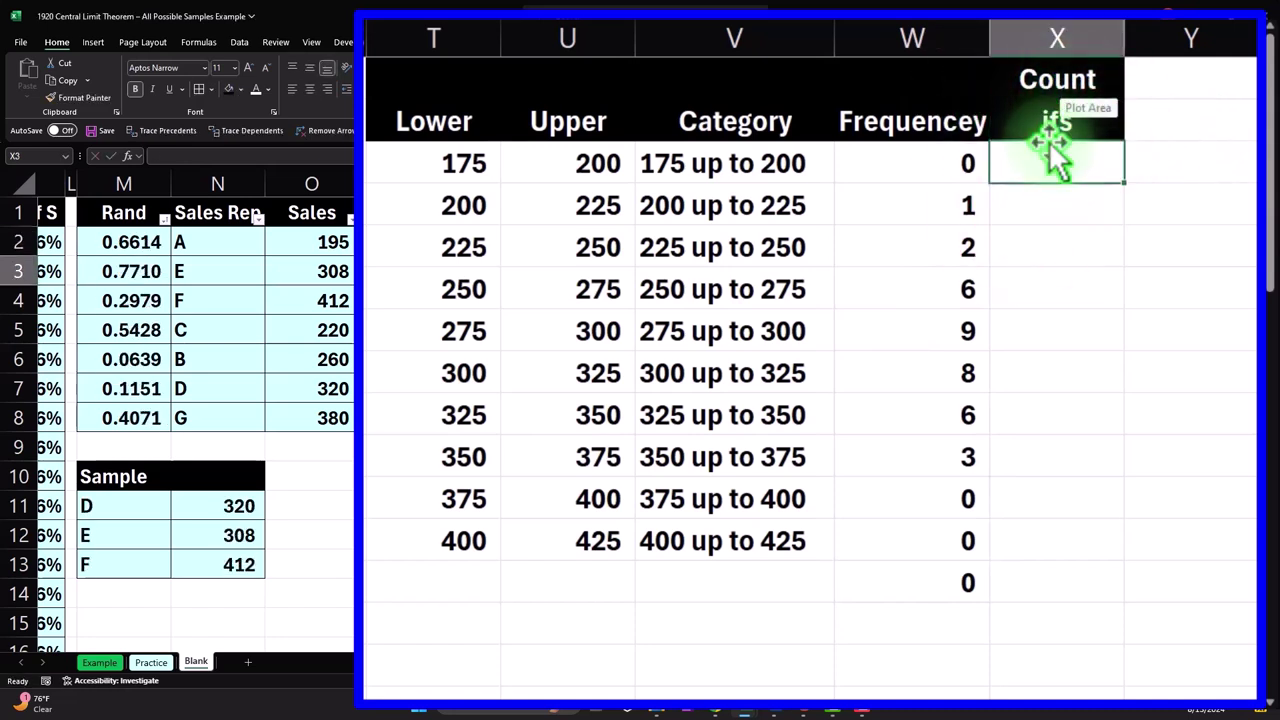
- Start =COUNTIFS in X3 with means range J2:J36 and the lower-bound criterion from T3
{"action": "type", "text": "="}
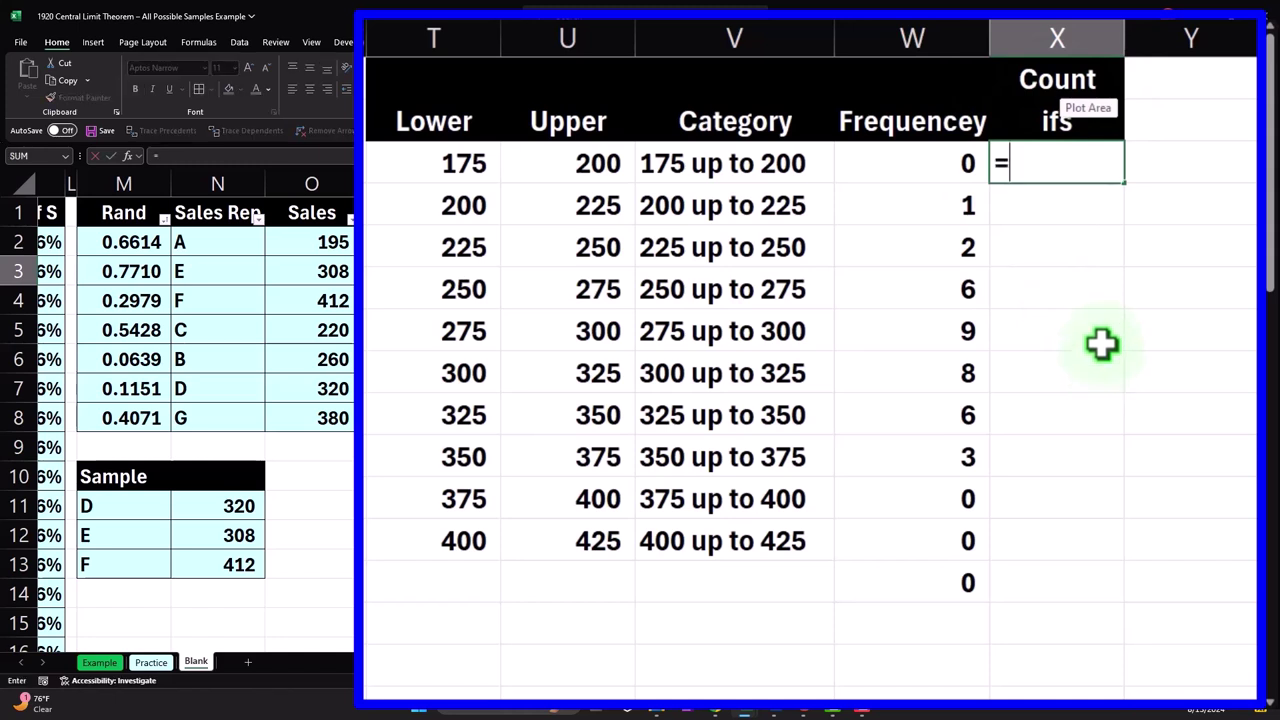
{"action": "type", "text": "countifs"}
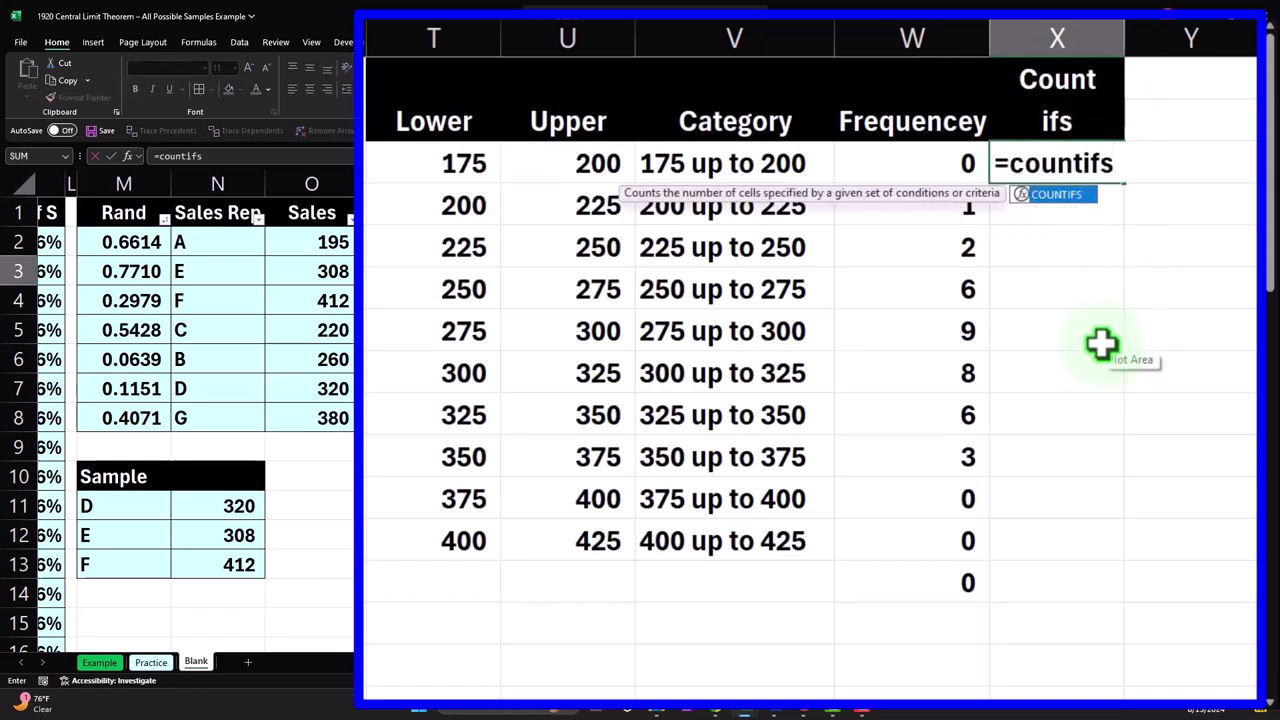
{"action": "key", "text": "Tab"}
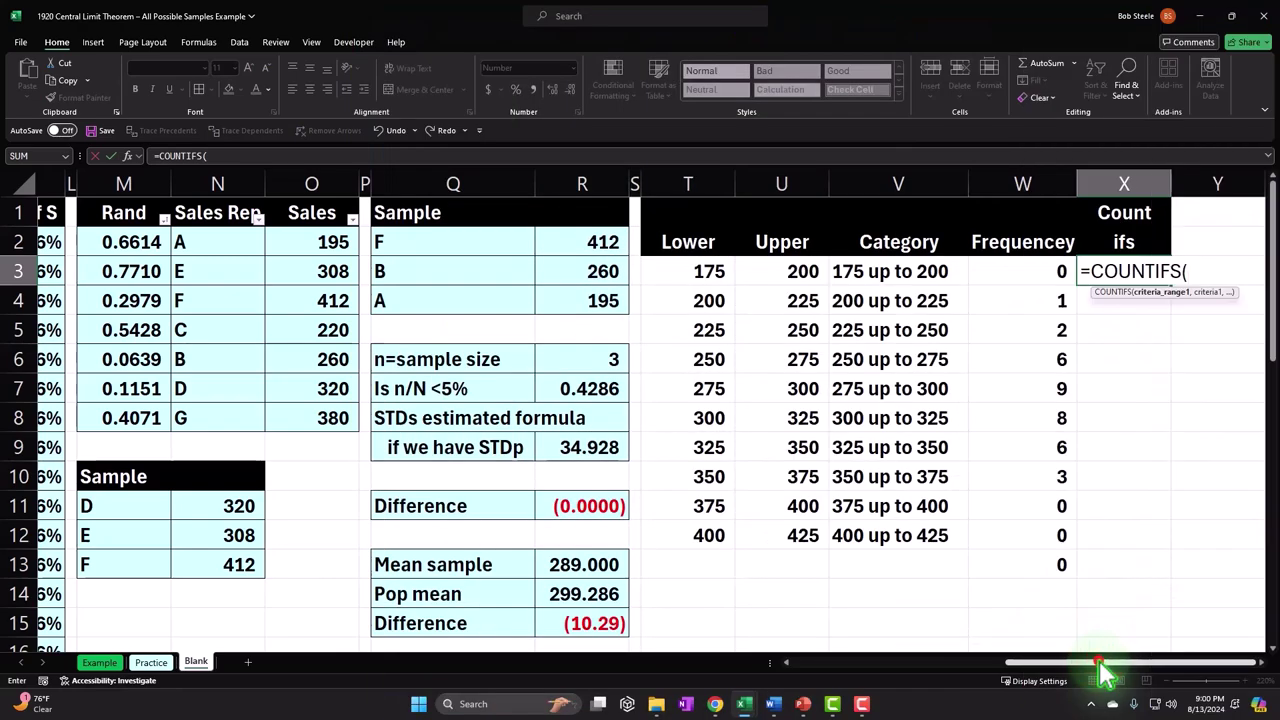
{"action": "left_click_drag", "start_coordinate": [1098, 664], "coordinate": [1043, 664]}
{"action": "left_click", "coordinate": [185, 243]}
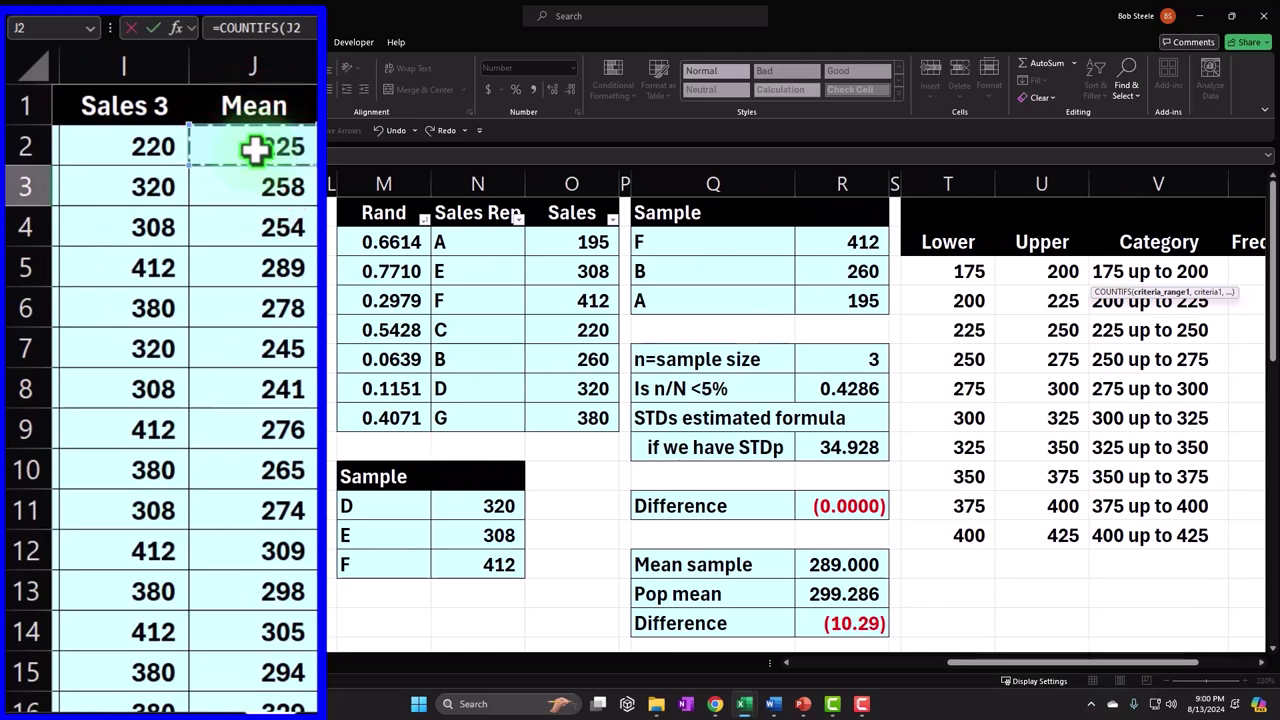
{"action": "key", "text": "ctrl+shift+Down"}
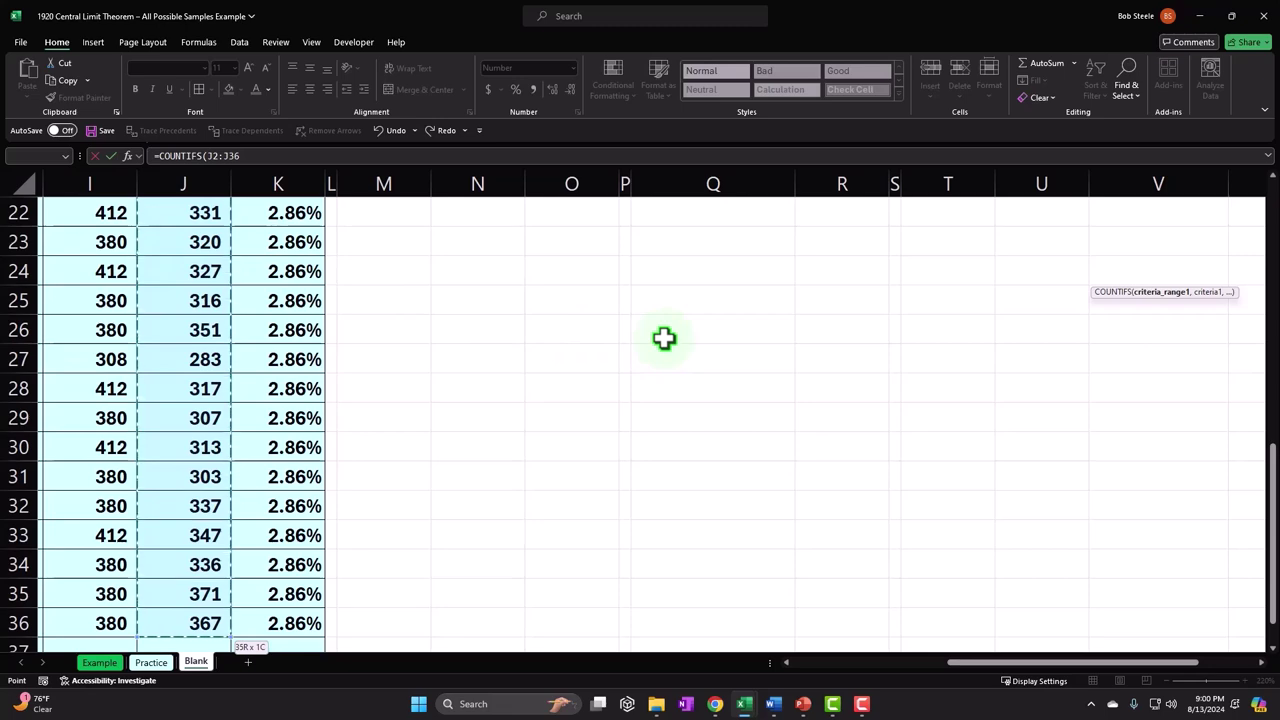
{"action": "key", "text": "ctrl+BackSpace"}
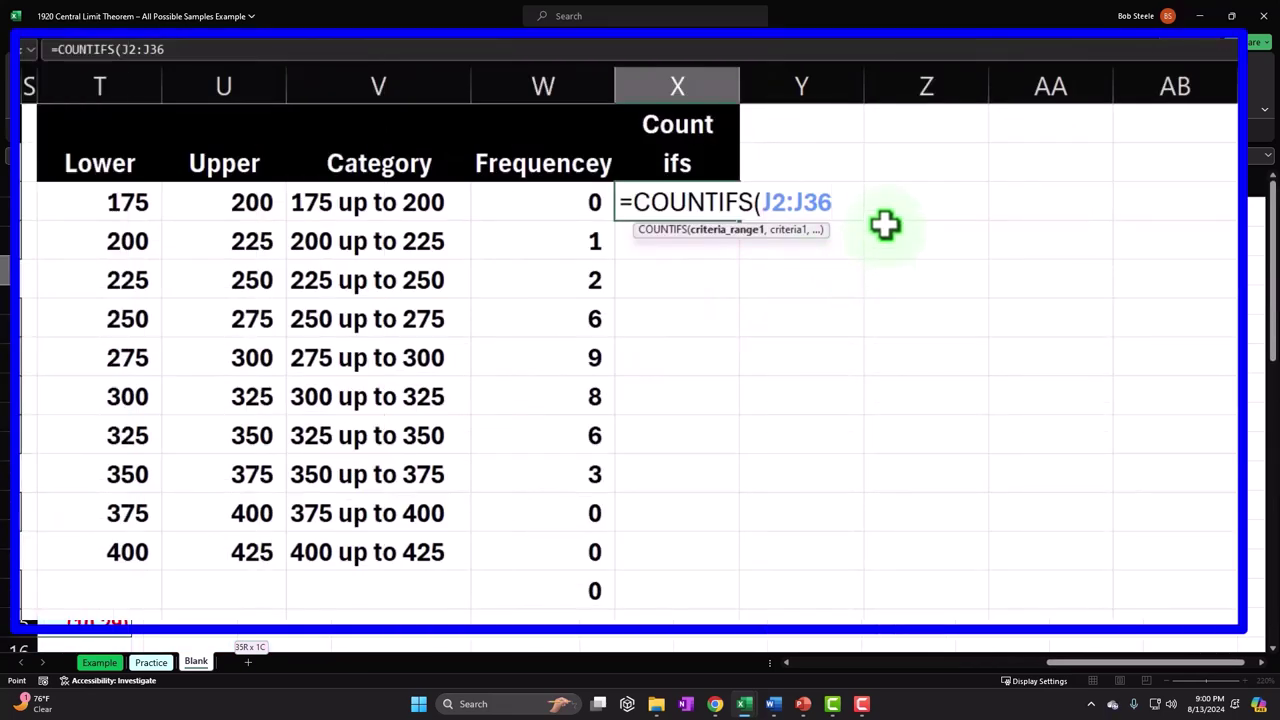
{"action": "type", "text": ",\">\"&"}
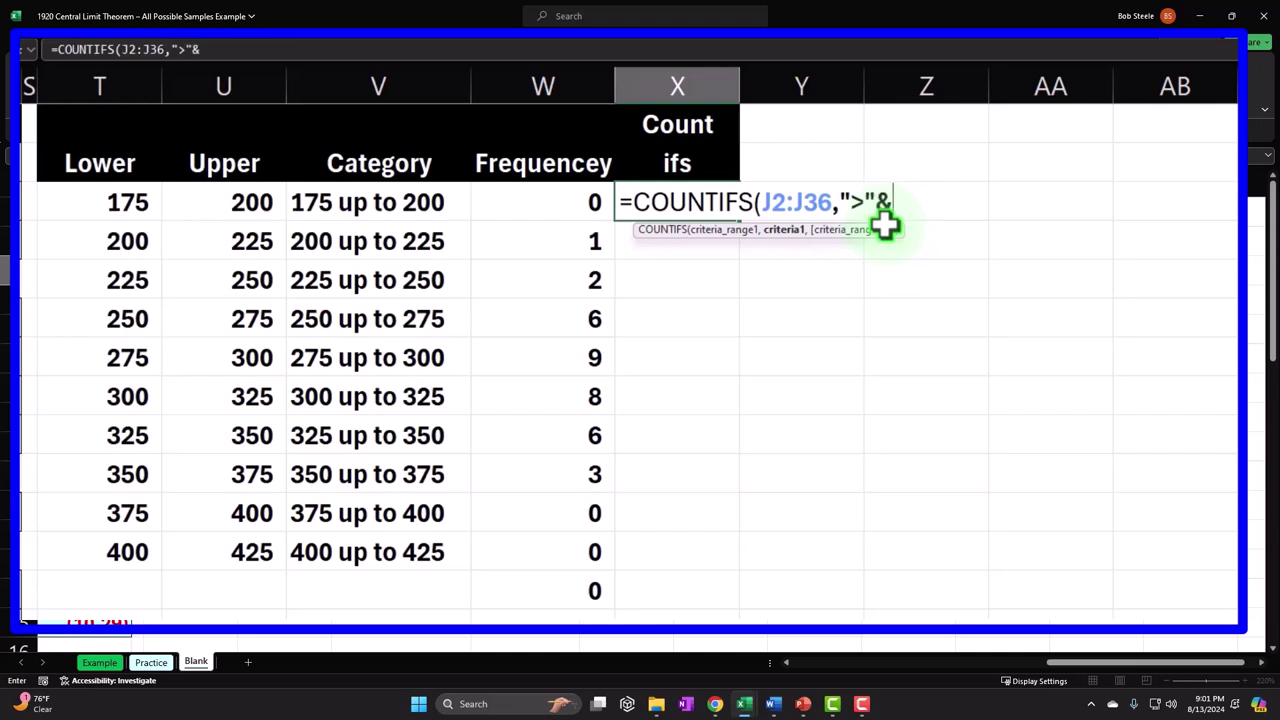
{"action": "left_click", "coordinate": [117, 201]}
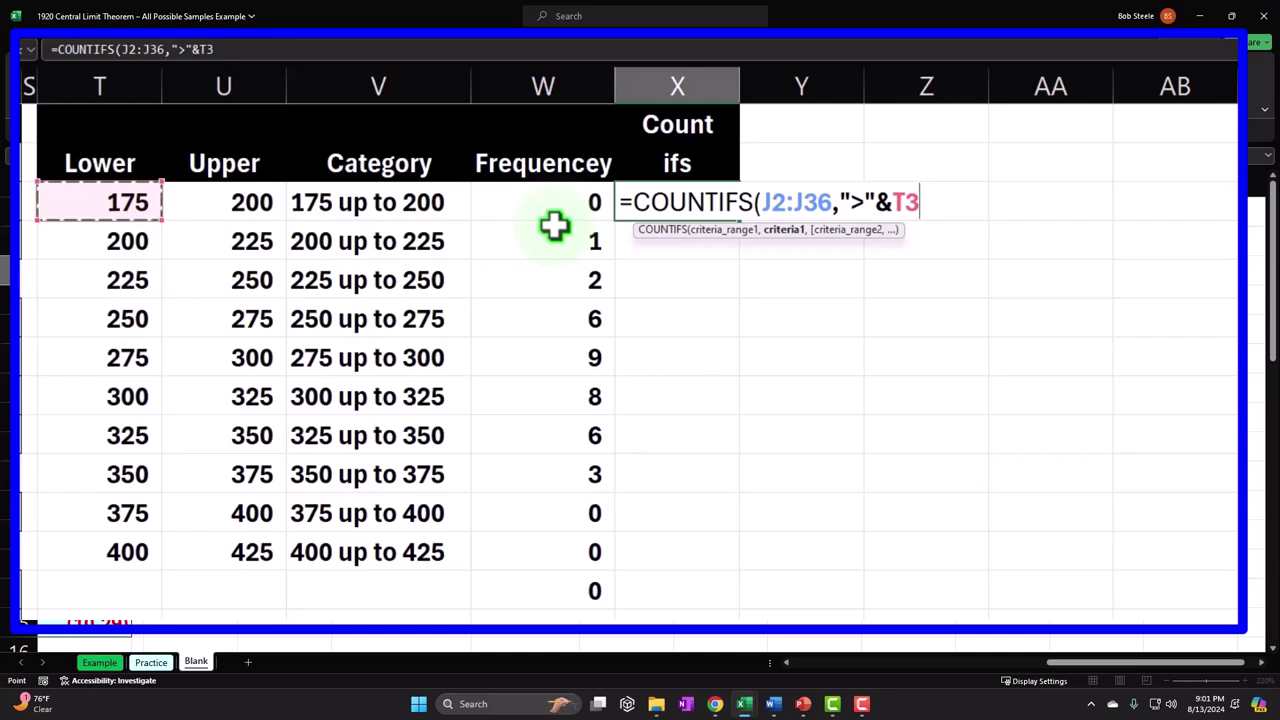
- Finish the COUNTIFS with J2:J36 as second range and upper bound U3
{"action": "type", "text": ","}
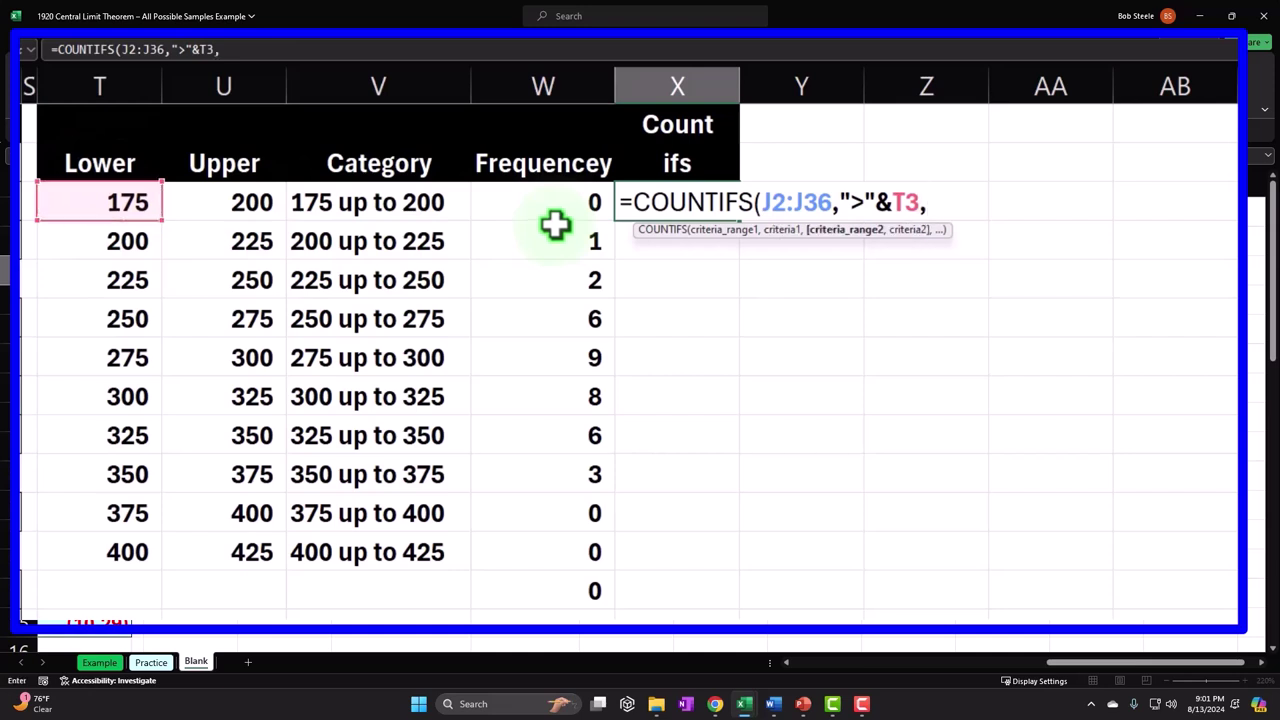
{"action": "left_click", "coordinate": [632, 281]}
{"action": "left_click_drag", "start_coordinate": [762, 204], "coordinate": [826, 202]}
{"action": "key", "text": "ctrl+c"}
{"action": "left_click", "coordinate": [950, 200]}
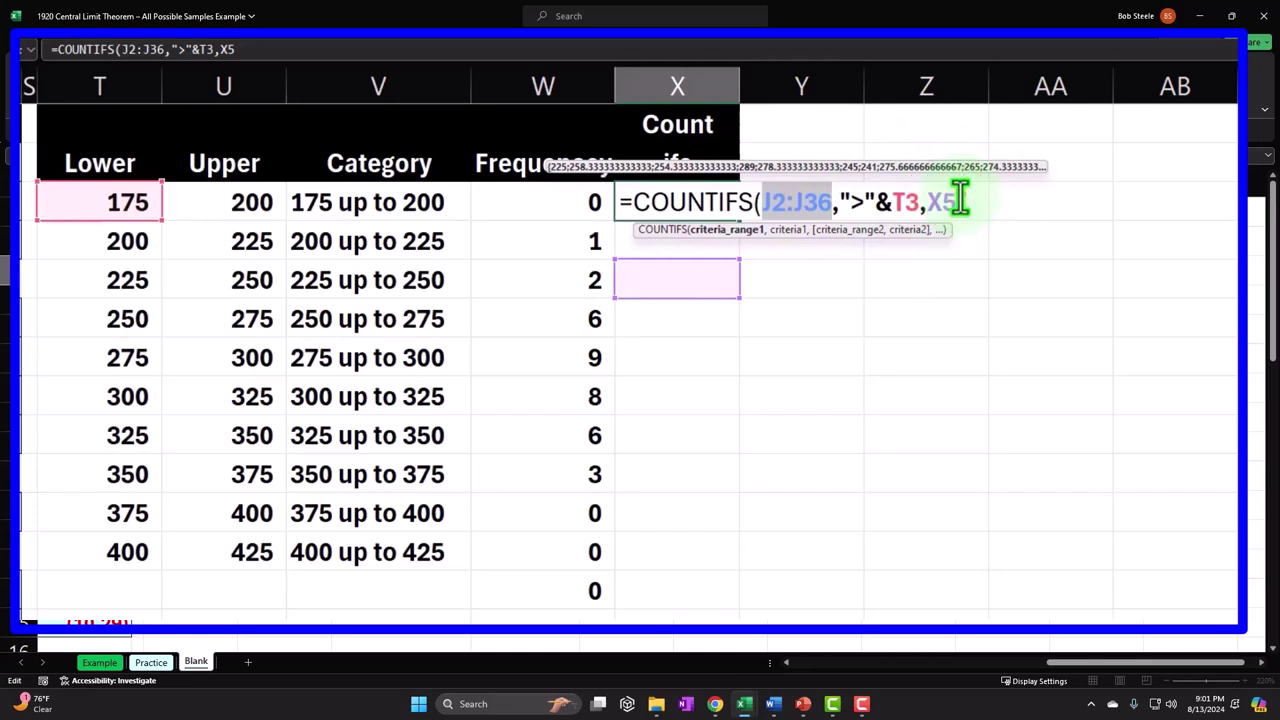
{"action": "key", "text": "ctrl+v"}
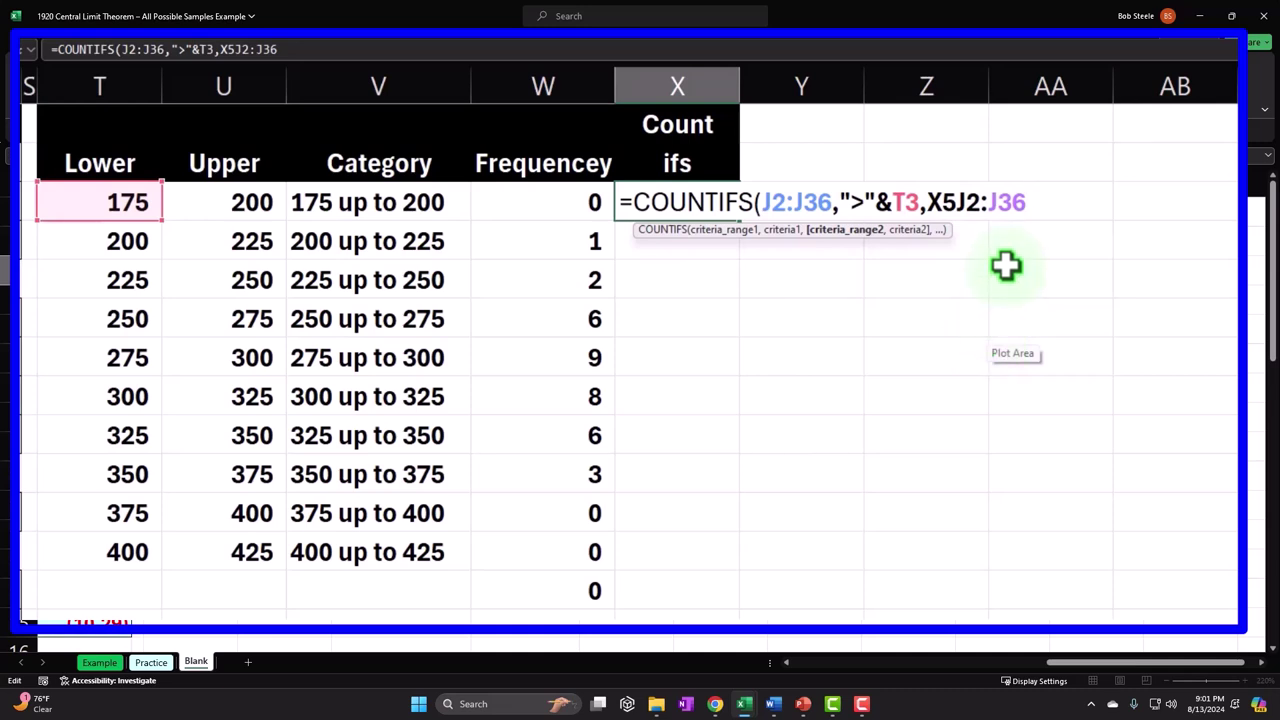
{"action": "key", "text": "BackSpace"}
{"action": "key", "text": "BackSpace"}
{"action": "key", "text": "BackSpace"}
{"action": "key", "text": "BackSpace"}
{"action": "key", "text": "BackSpace"}
{"action": "key", "text": "BackSpace"}
{"action": "key", "text": "BackSpace"}
{"action": "key", "text": "BackSpace"}
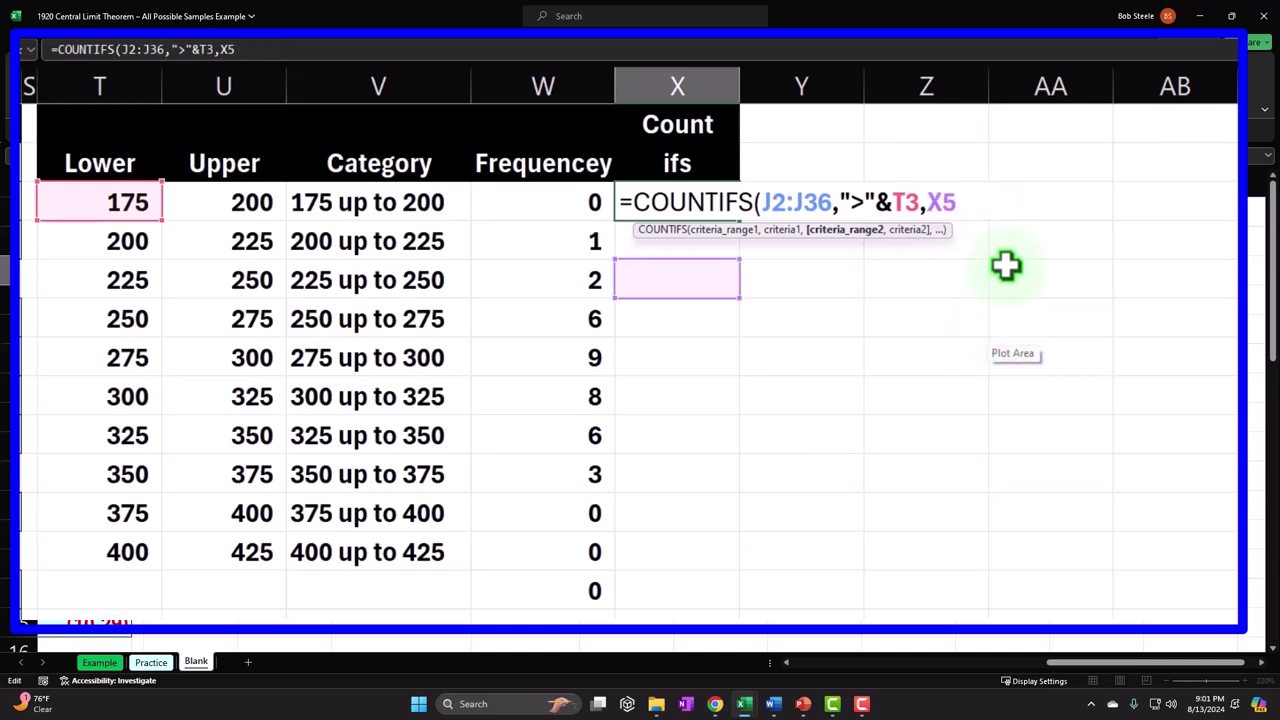
{"action": "left_click_drag", "start_coordinate": [765, 202], "coordinate": [825, 204]}
{"action": "key", "text": "ctrl+c"}
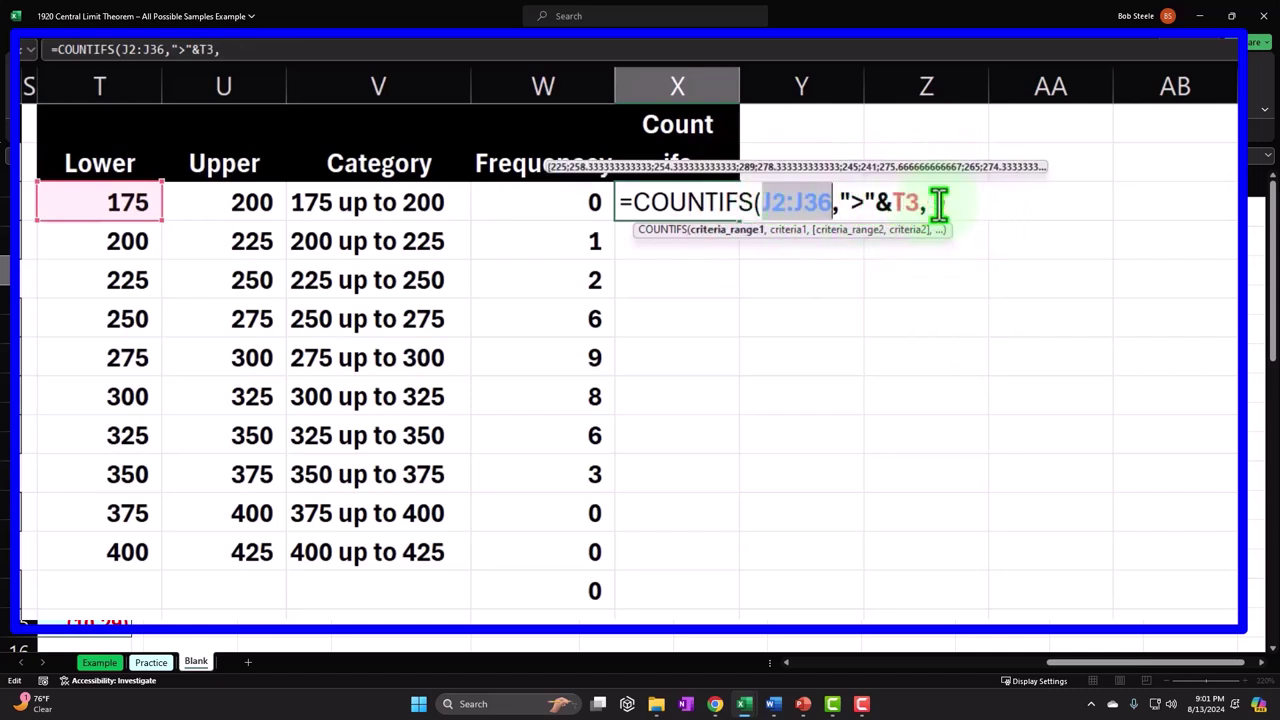
{"action": "left_click", "coordinate": [930, 203]}
{"action": "key", "text": "ctrl+v"}
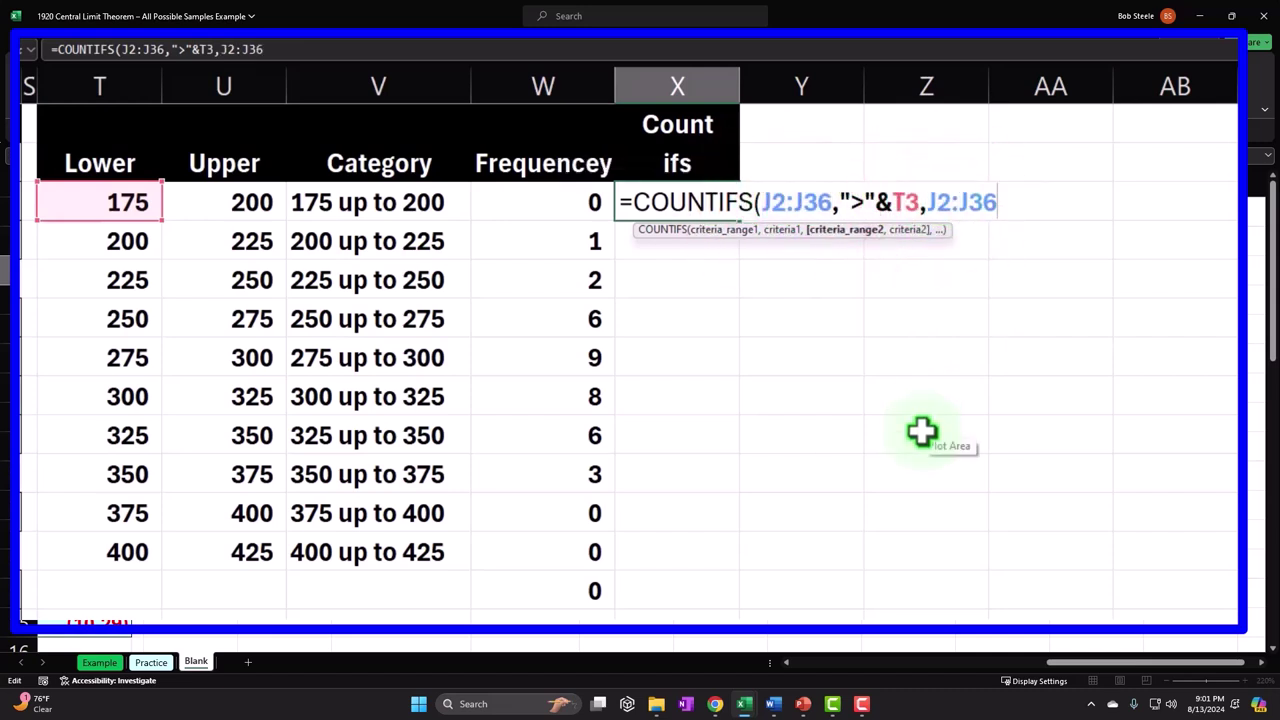
{"action": "type", "text": ",\"<=\"&"}
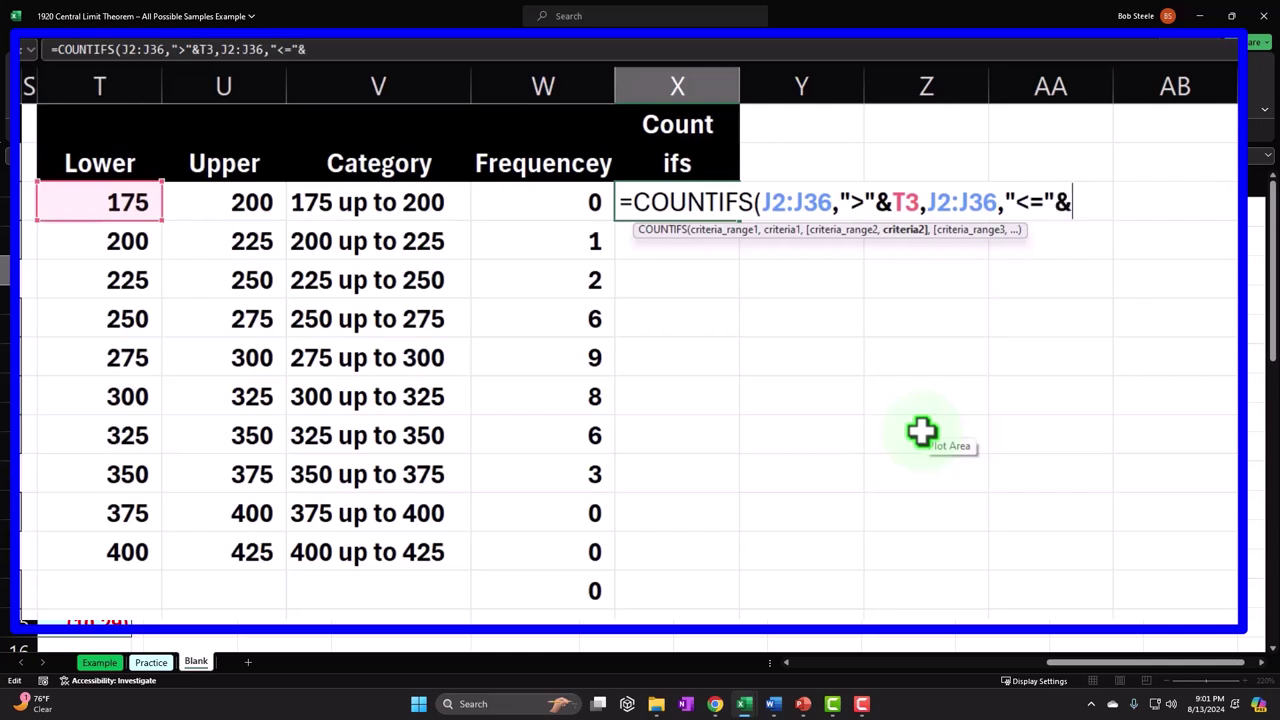
{"action": "left_click", "coordinate": [253, 203]}
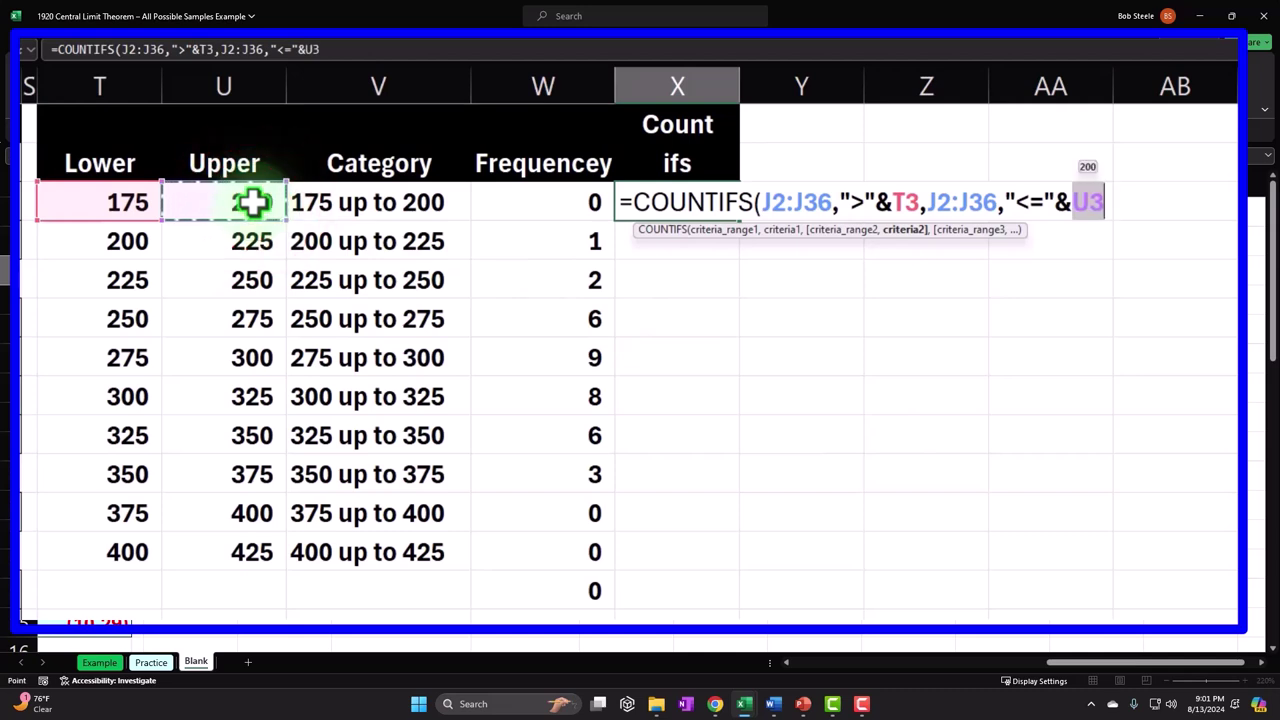
{"action": "type", "text": ")"}
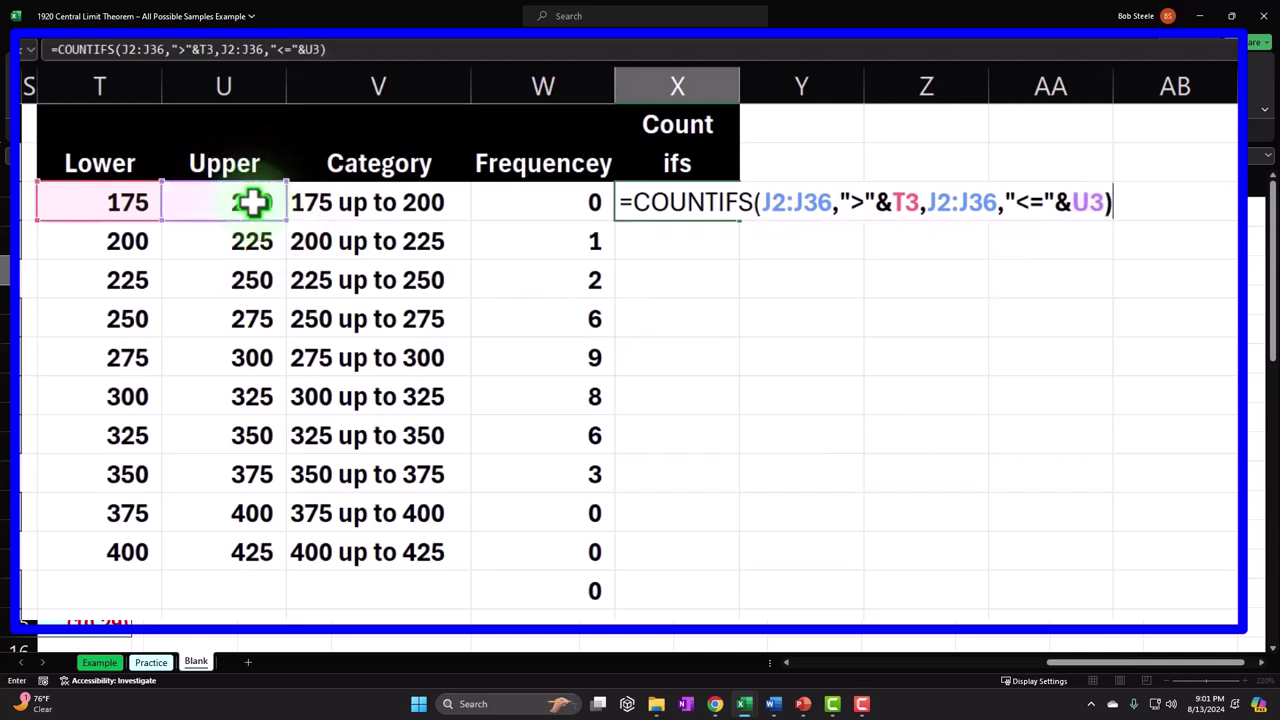
{"action": "key", "text": "Return"}
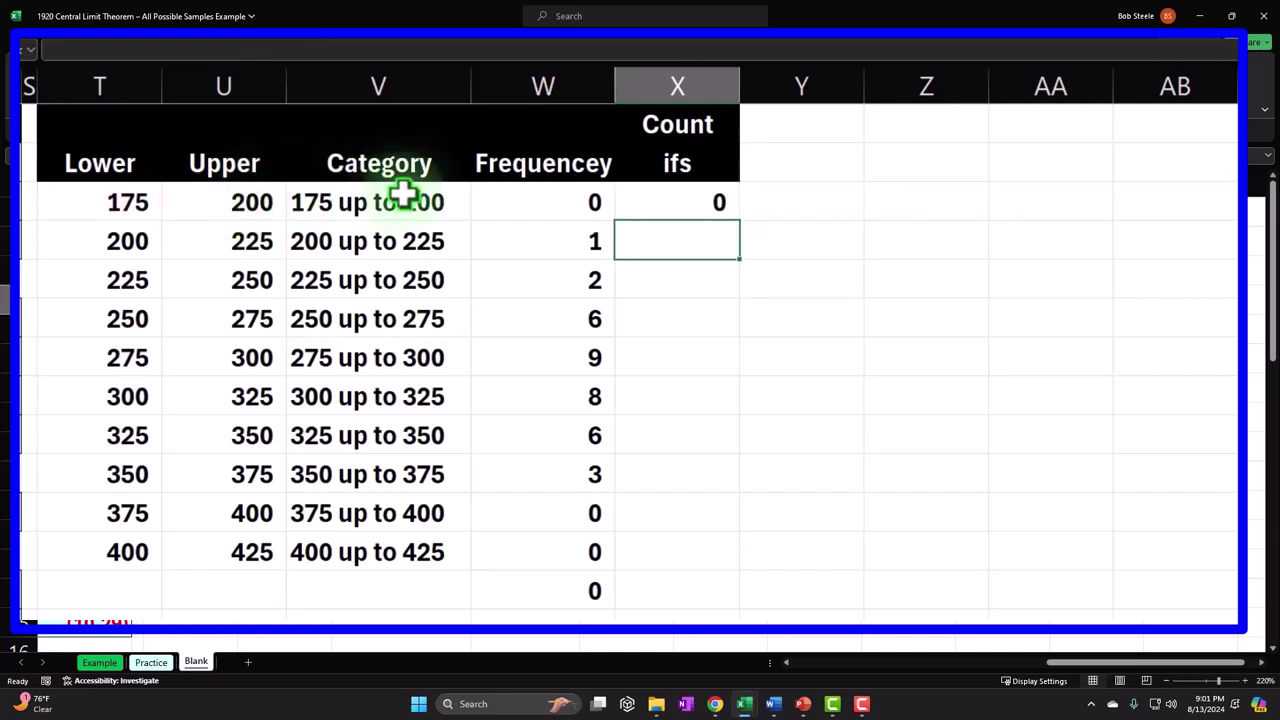
- Make both J2:J36 ranges in the X3 COUNTIFS formula absolute ($J$2:$J$36)
{"action": "double_click", "coordinate": [712, 200]}
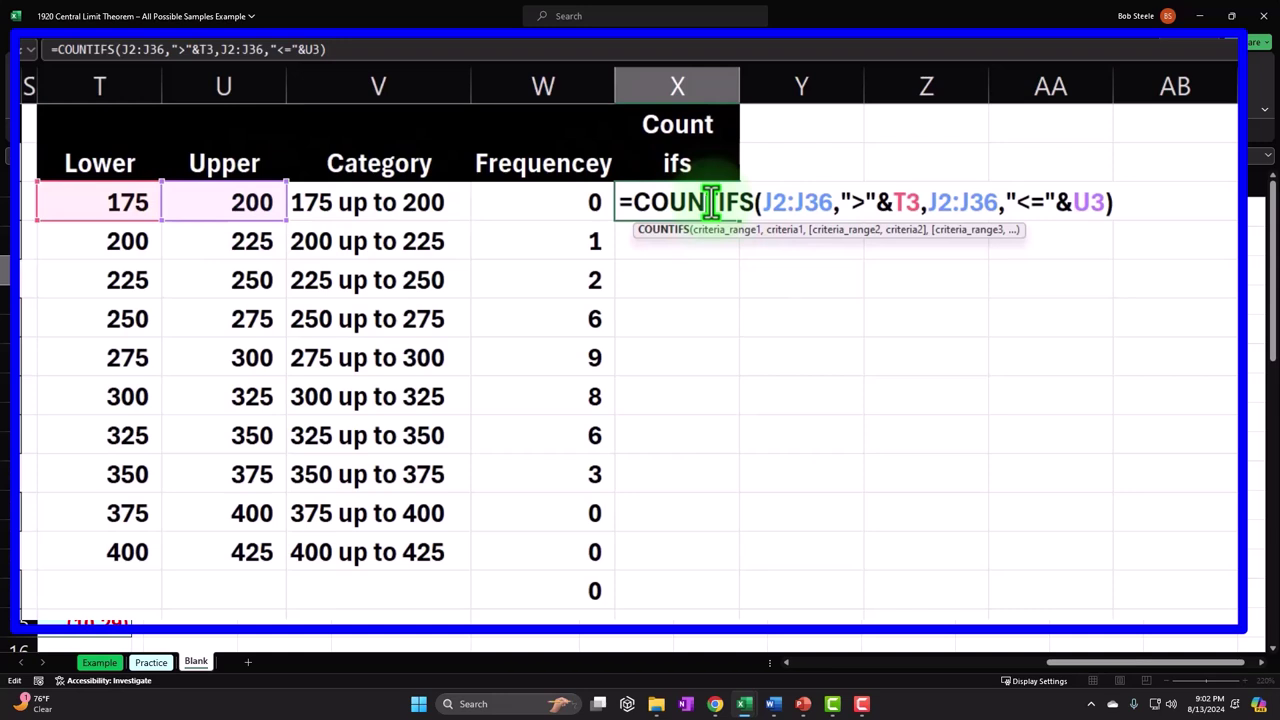
{"action": "left_click", "coordinate": [771, 202]}
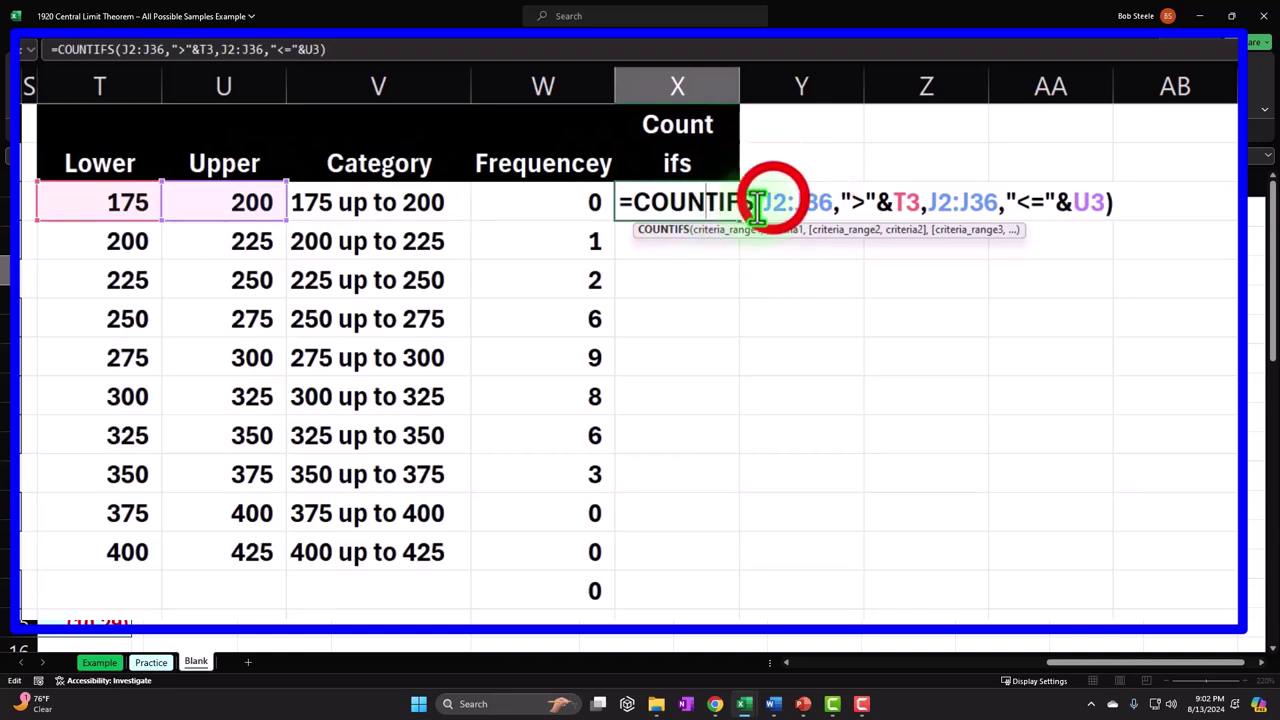
{"action": "left_click", "coordinate": [790, 203]}
{"action": "key", "text": "F4"}
{"action": "left_click", "coordinate": [848, 203]}
{"action": "key", "text": "F4"}
{"action": "left_click", "coordinate": [997, 202]}
{"action": "key", "text": "F4"}
{"action": "left_click", "coordinate": [1050, 202]}
{"action": "key", "text": "F4"}
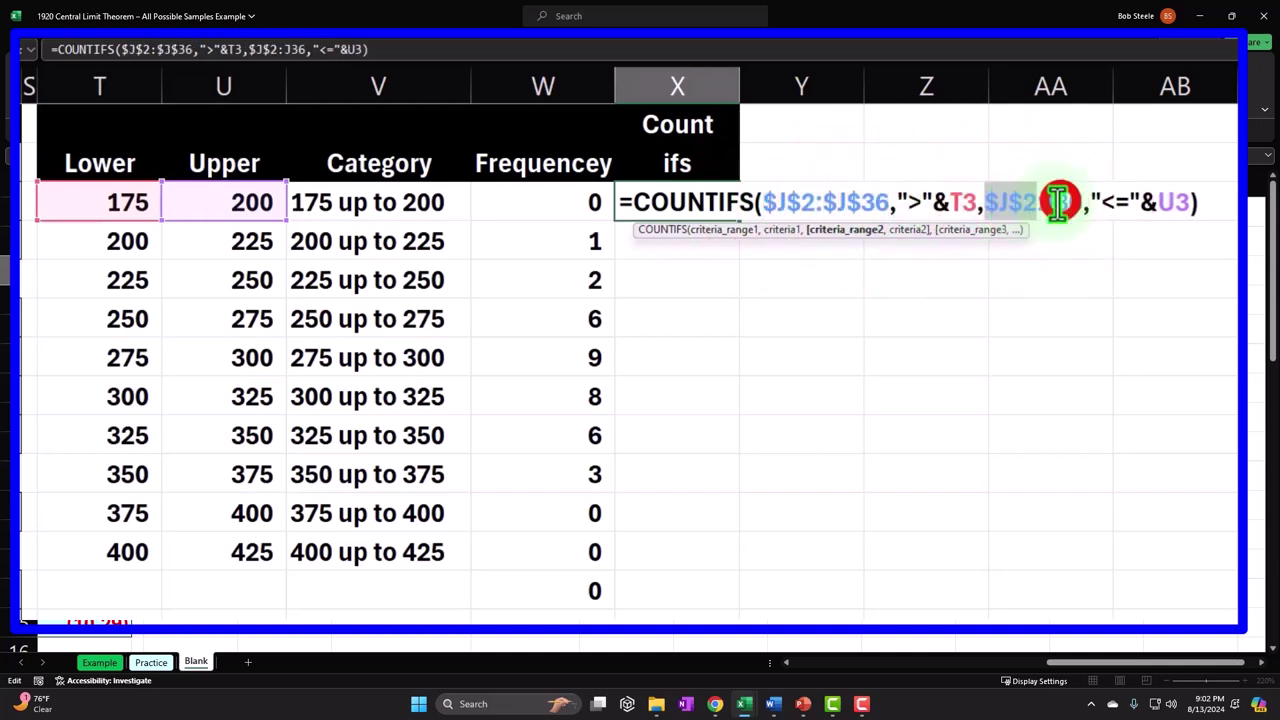
{"action": "key", "text": "F4"}
{"action": "left_click", "coordinate": [936, 204]}
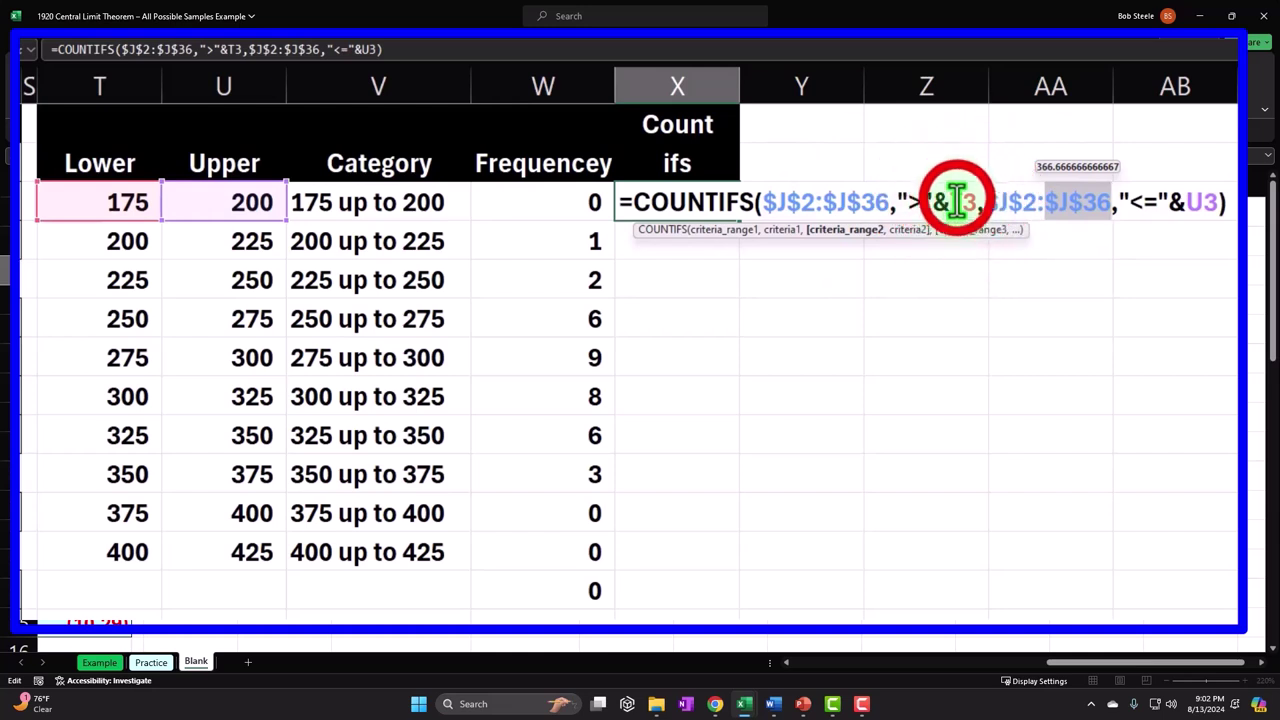
{"action": "left_click", "coordinate": [1204, 201]}
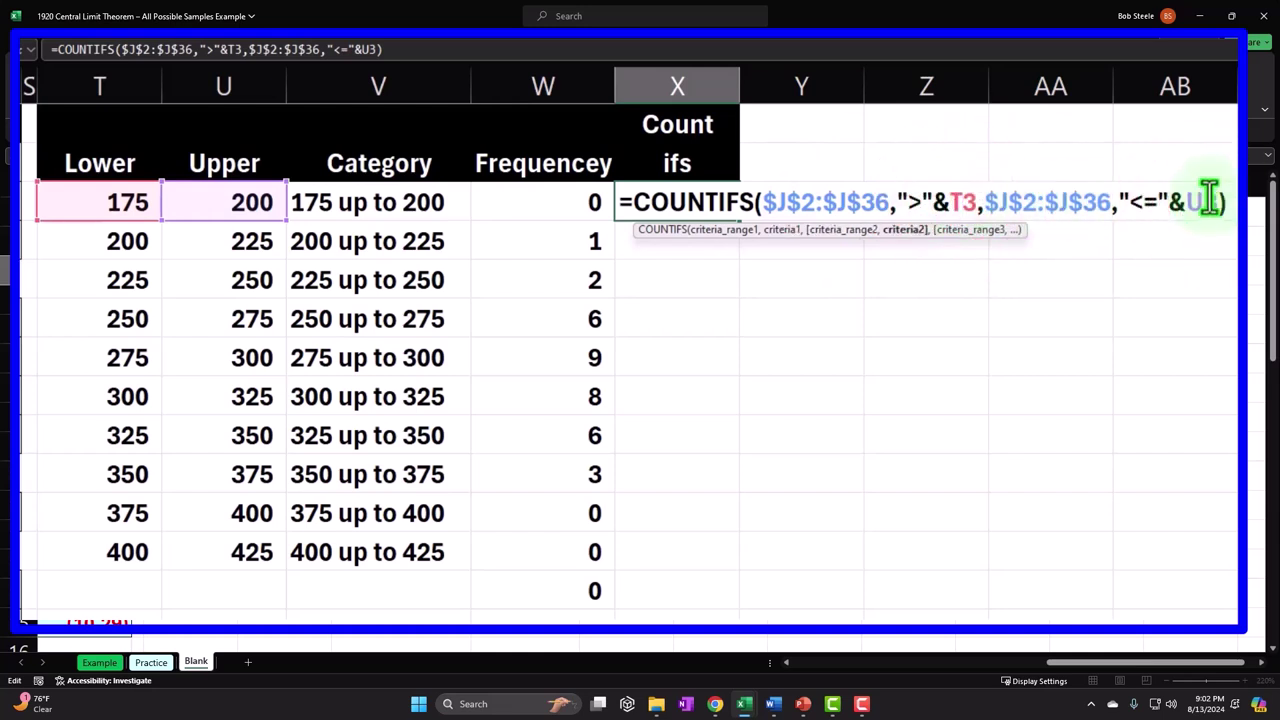
{"action": "key", "text": "Return"}
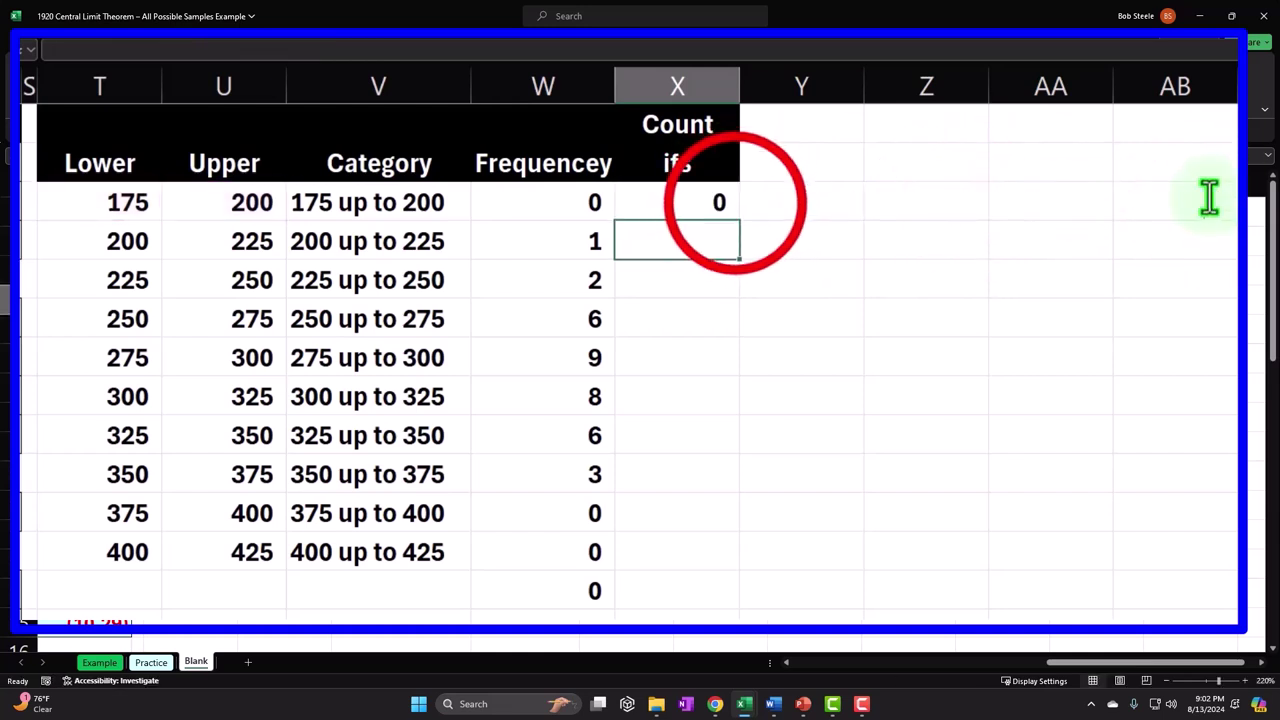
- Fill the COUNTIFS formula down the Count ifs column to the last bin row
{"action": "left_click", "coordinate": [737, 207]}
{"action": "double_click", "coordinate": [739, 221]}
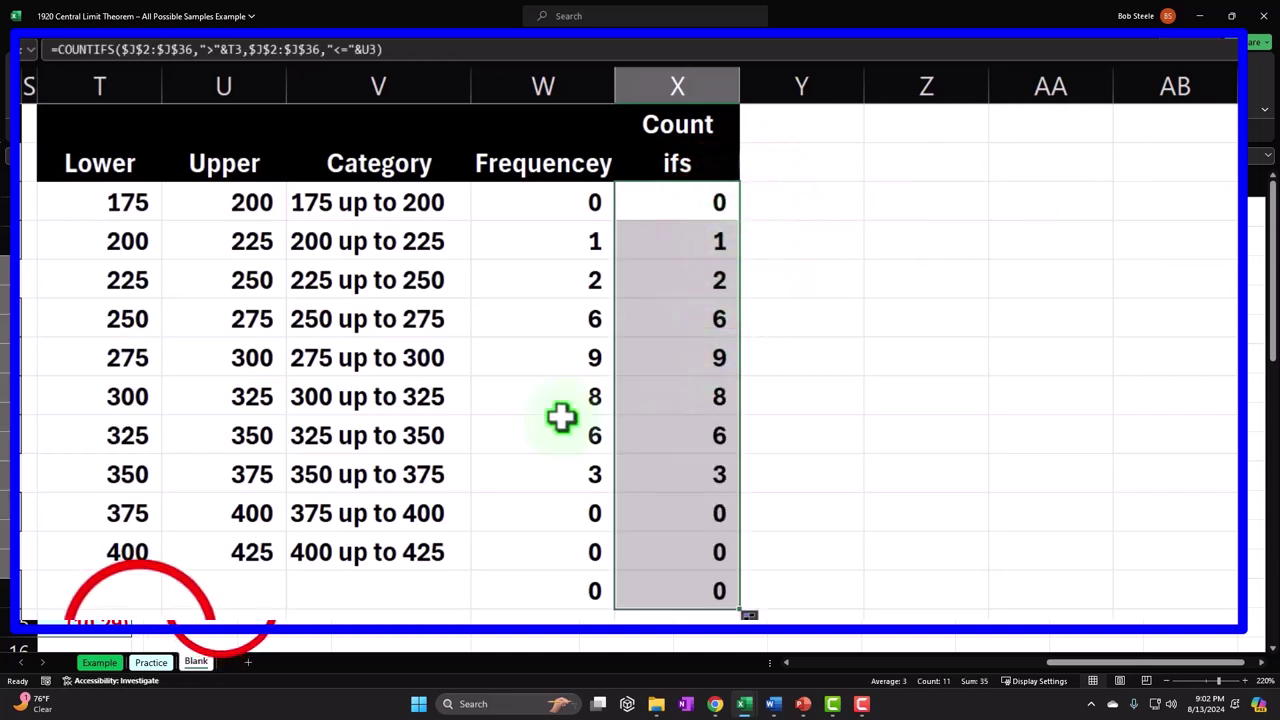
{"action": "left_click", "coordinate": [135, 588]}
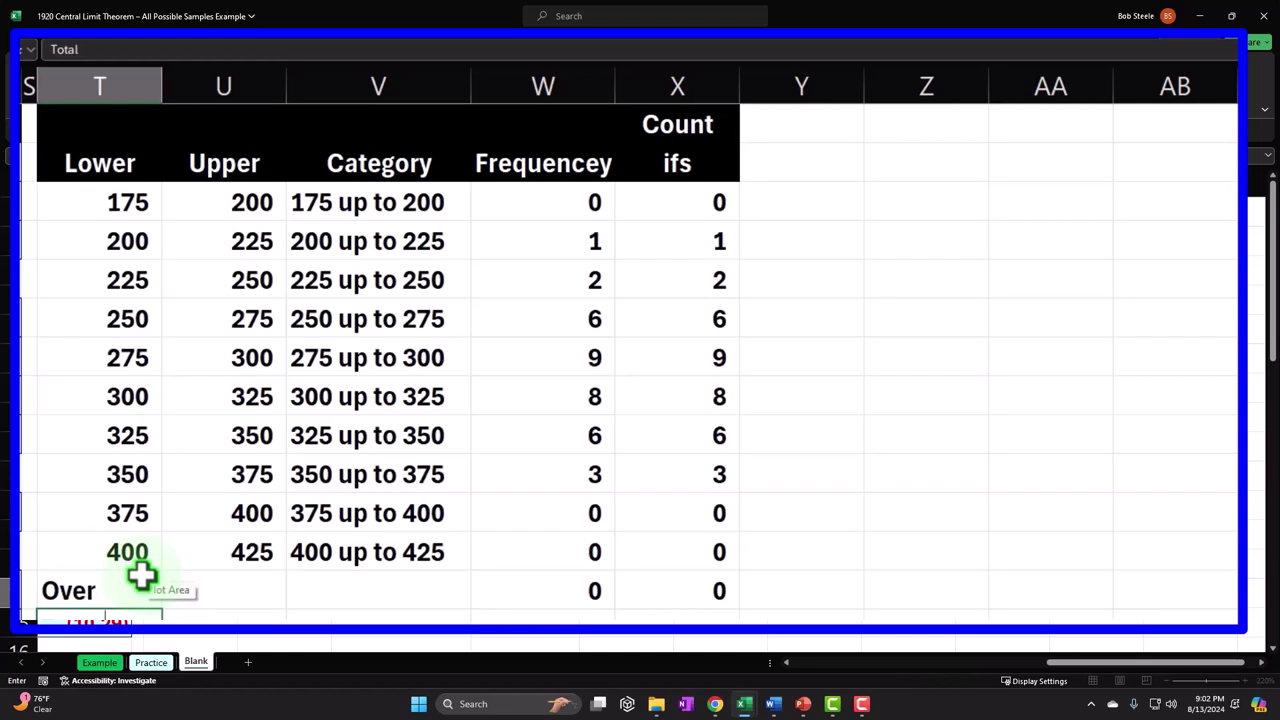
{"action": "key", "text": "Right"}
{"action": "key", "text": "Right"}
{"action": "key", "text": "Right"}
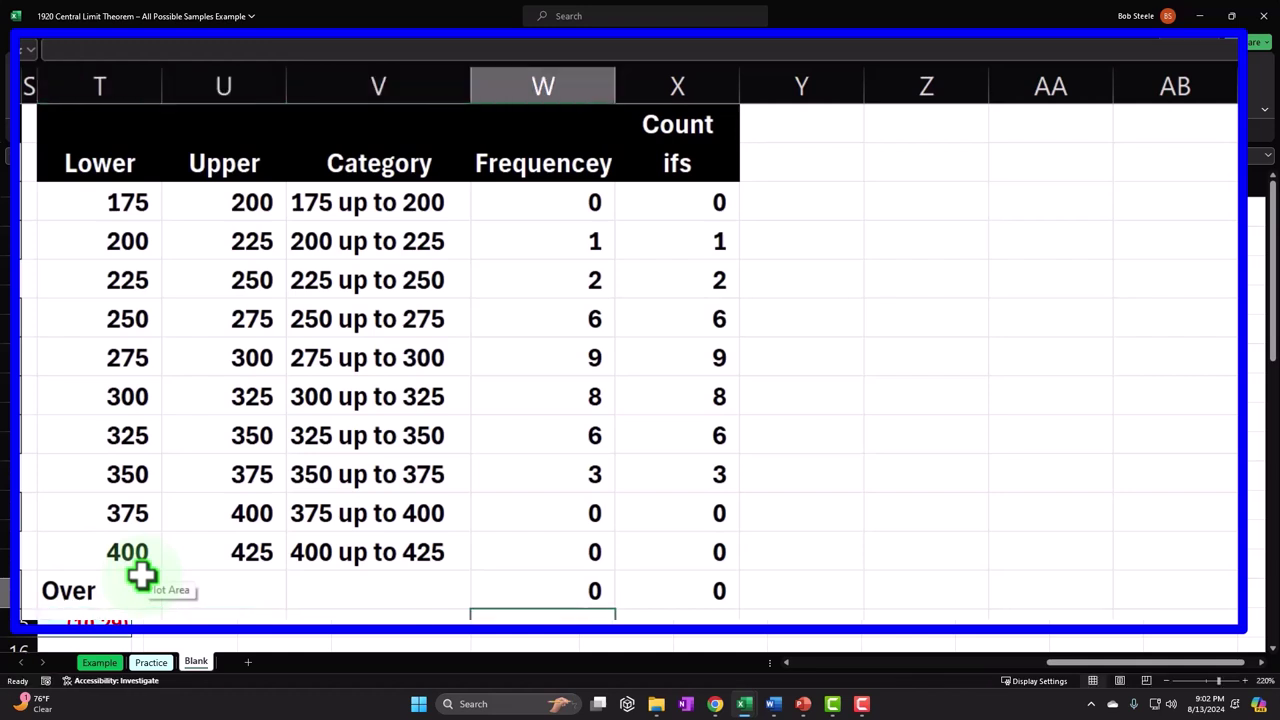
{"action": "key", "text": "Right"}
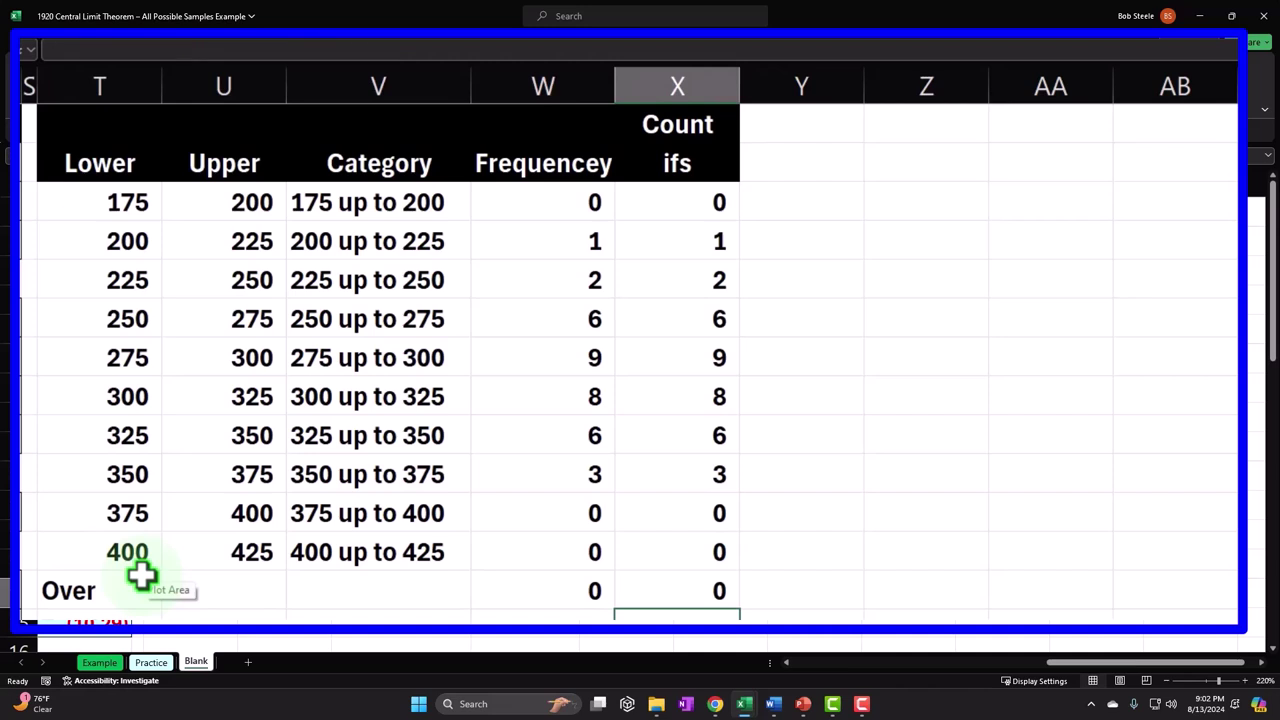
- Total the Frequency column with =SUM(W3#), giving 35
{"action": "key", "text": "Left"}
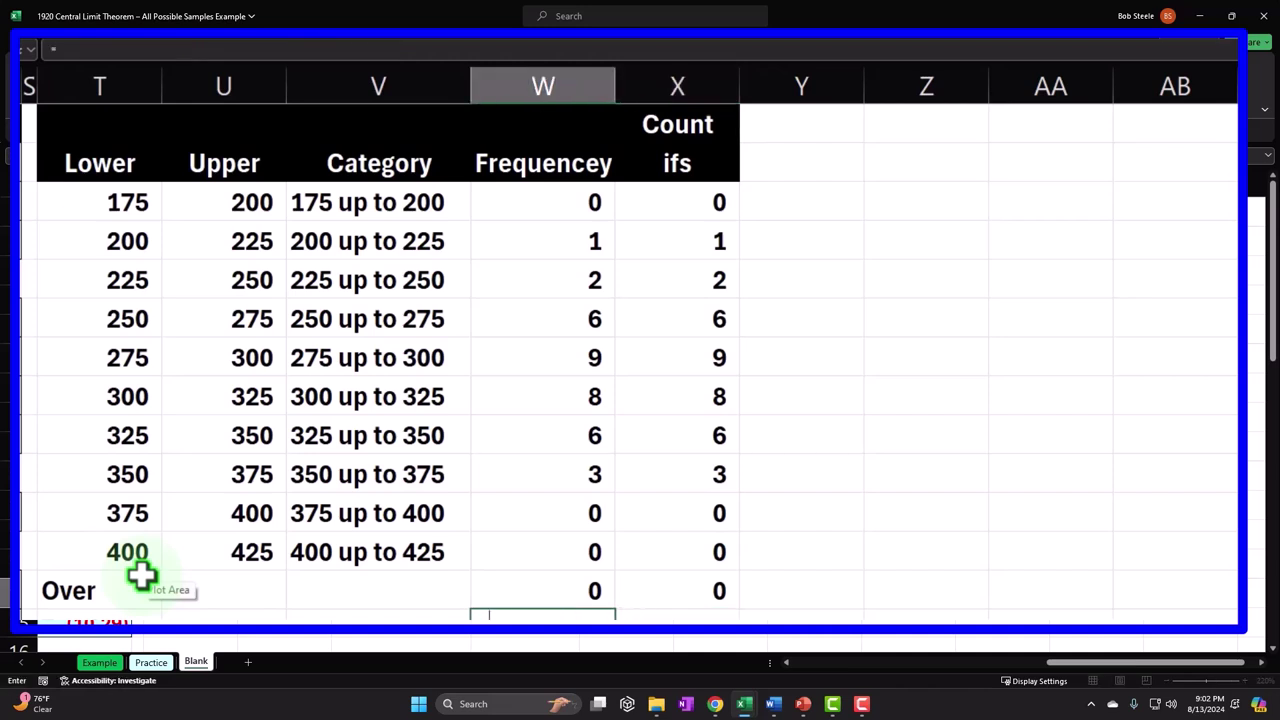
{"action": "type", "text": "=sum"}
{"action": "key", "text": "Up"}
{"action": "key", "text": "Up"}
{"action": "key", "text": "ctrl+shift+Up"}
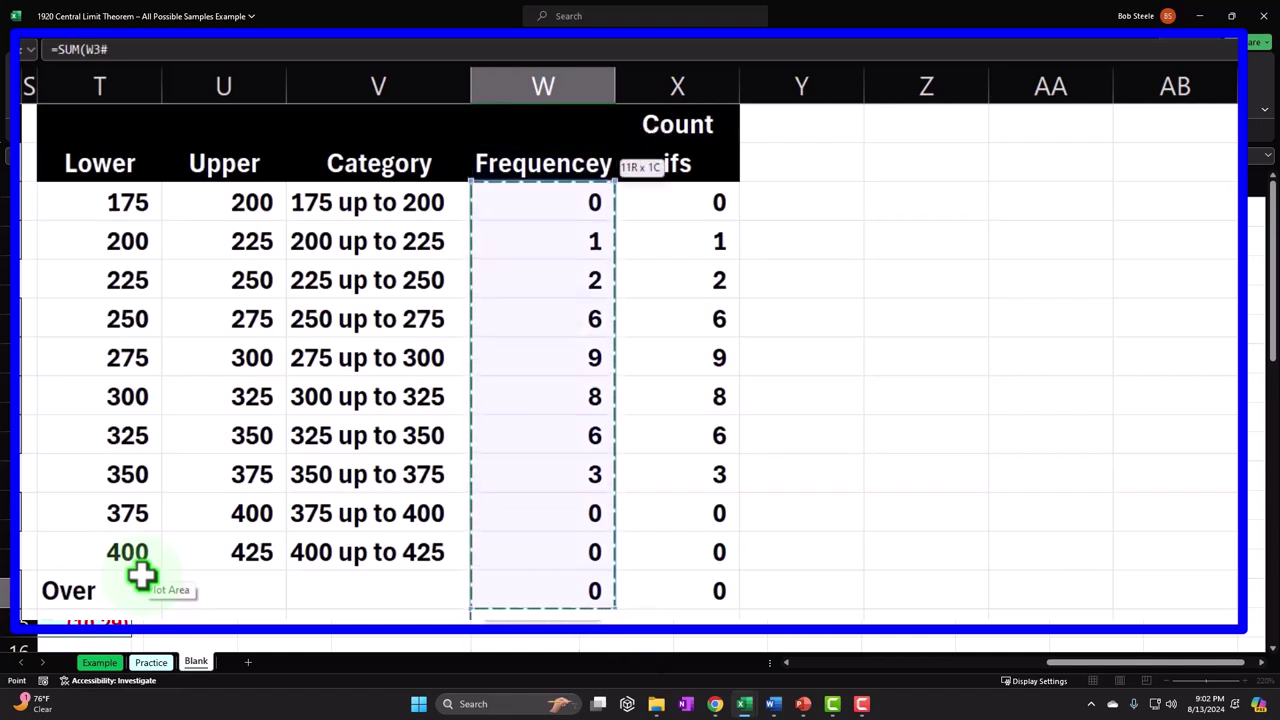
{"action": "key", "text": "Return"}
{"action": "left_click", "coordinate": [586, 616]}
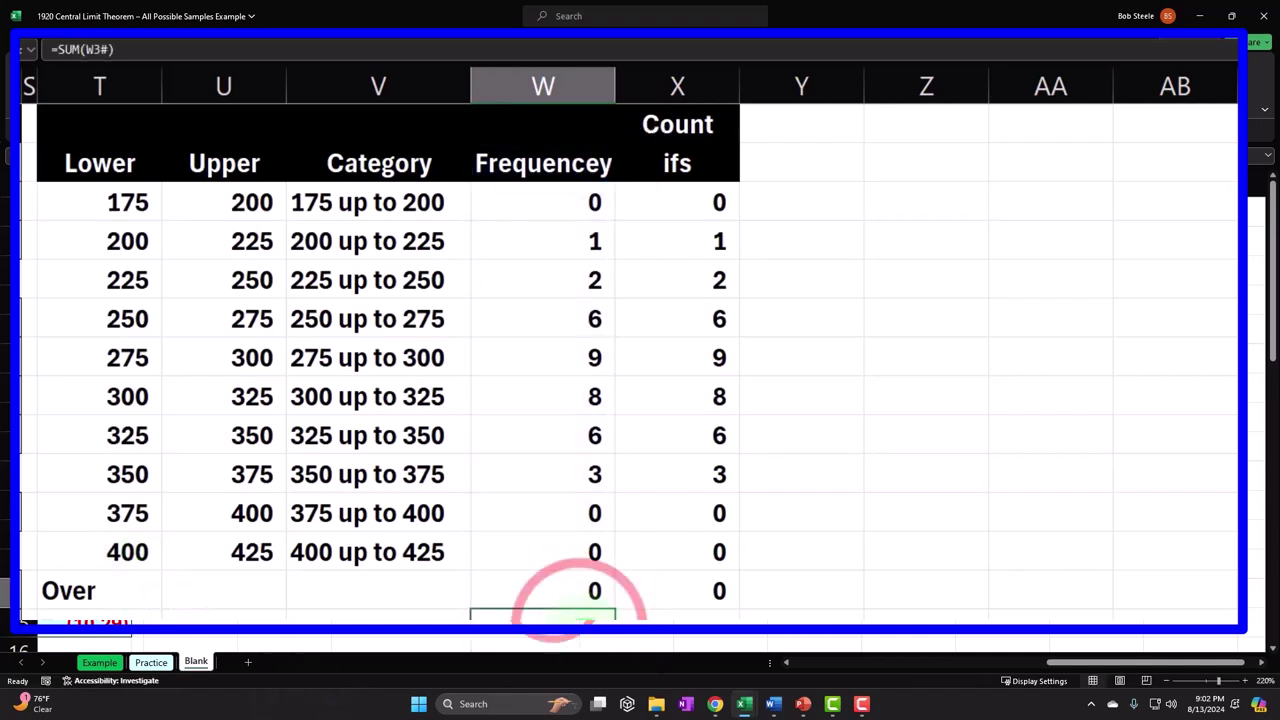
{"action": "left_click_drag", "start_coordinate": [581, 622], "coordinate": [677, 620]}
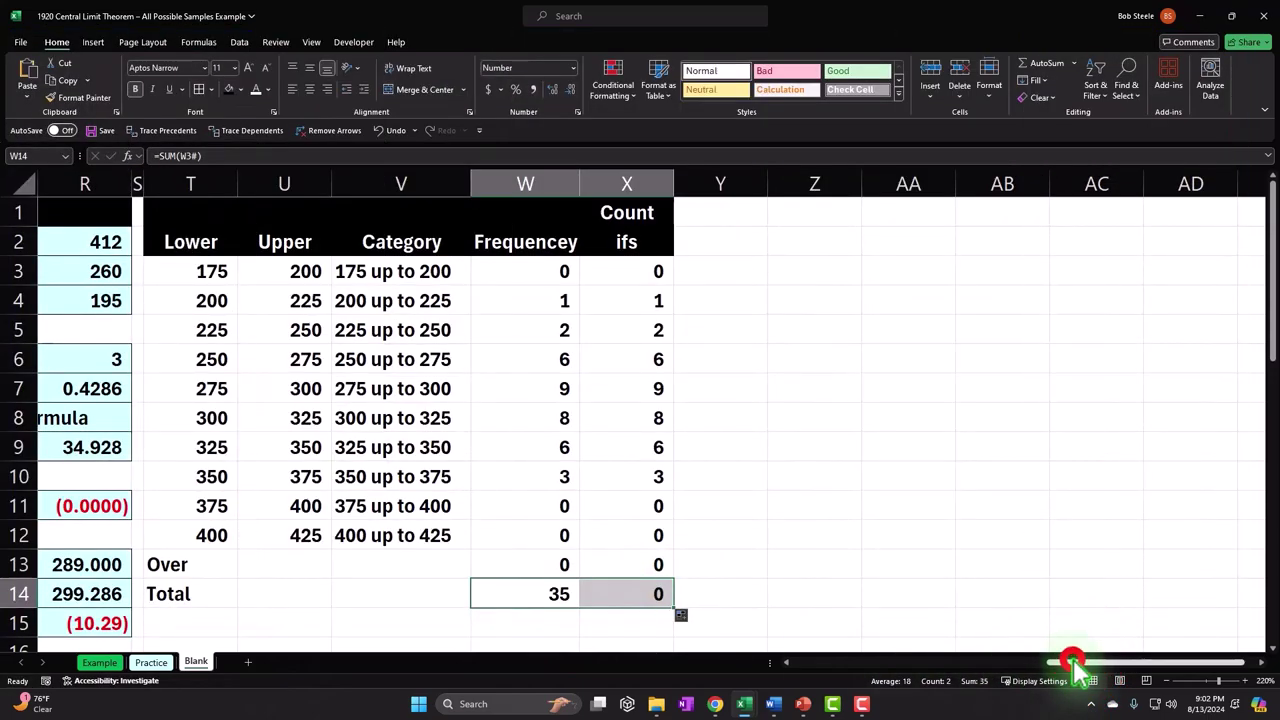
- Confirm the sample count of 35 in E37 and narrow the Count ifs column
{"action": "left_click_drag", "start_coordinate": [1073, 666], "coordinate": [916, 666]}
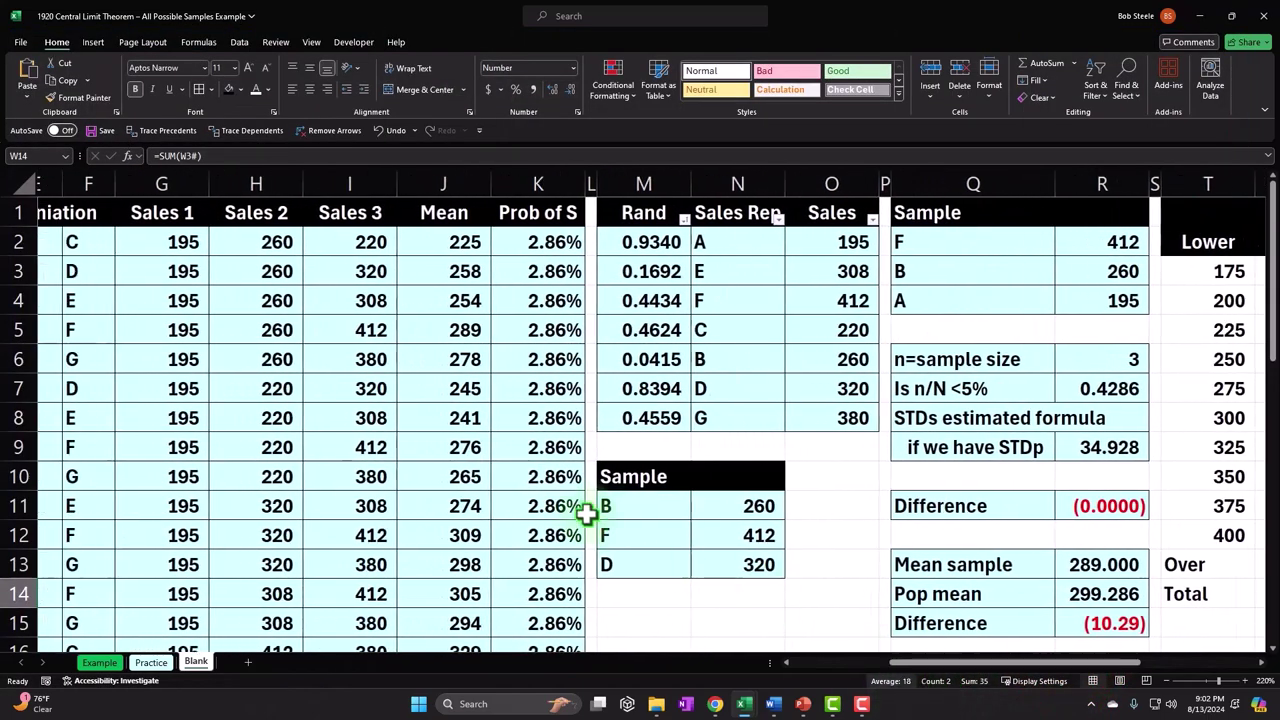
{"action": "scroll", "coordinate": [486, 491], "scroll_direction": "down", "scroll_amount": 11}
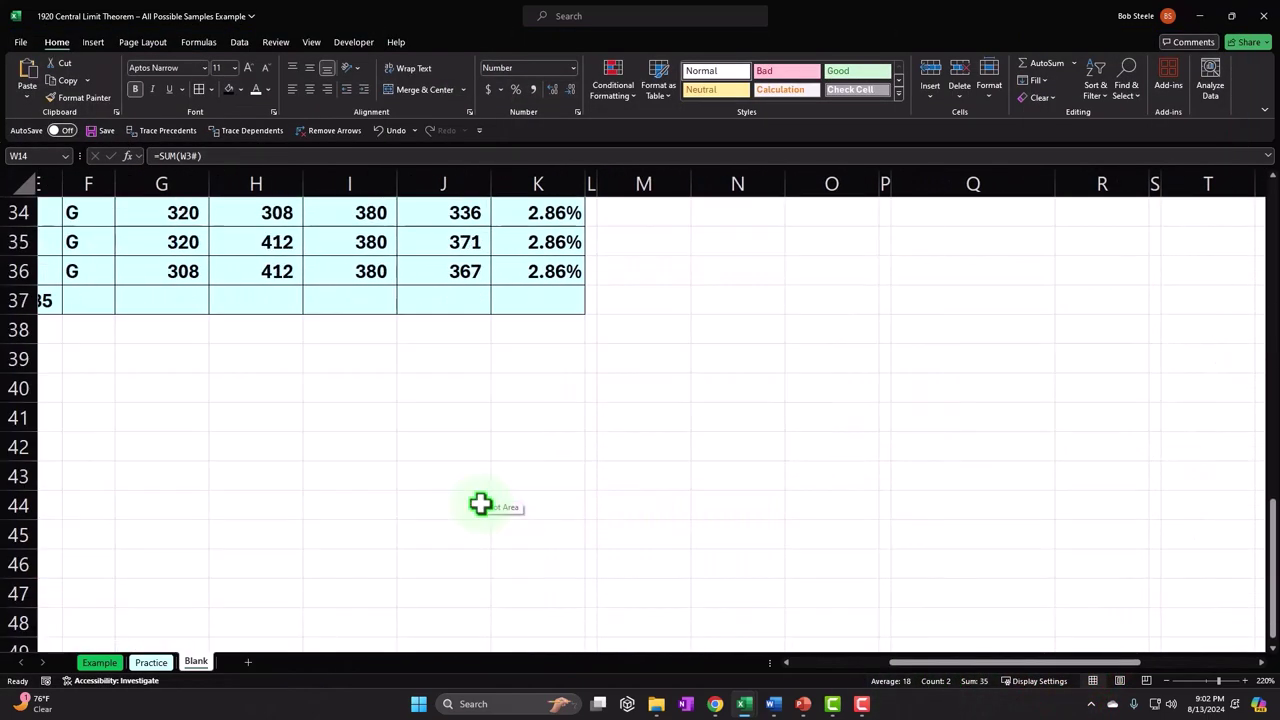
{"action": "left_click", "coordinate": [49, 297]}
{"action": "scroll", "coordinate": [1037, 551], "scroll_direction": "up", "scroll_amount": 11}
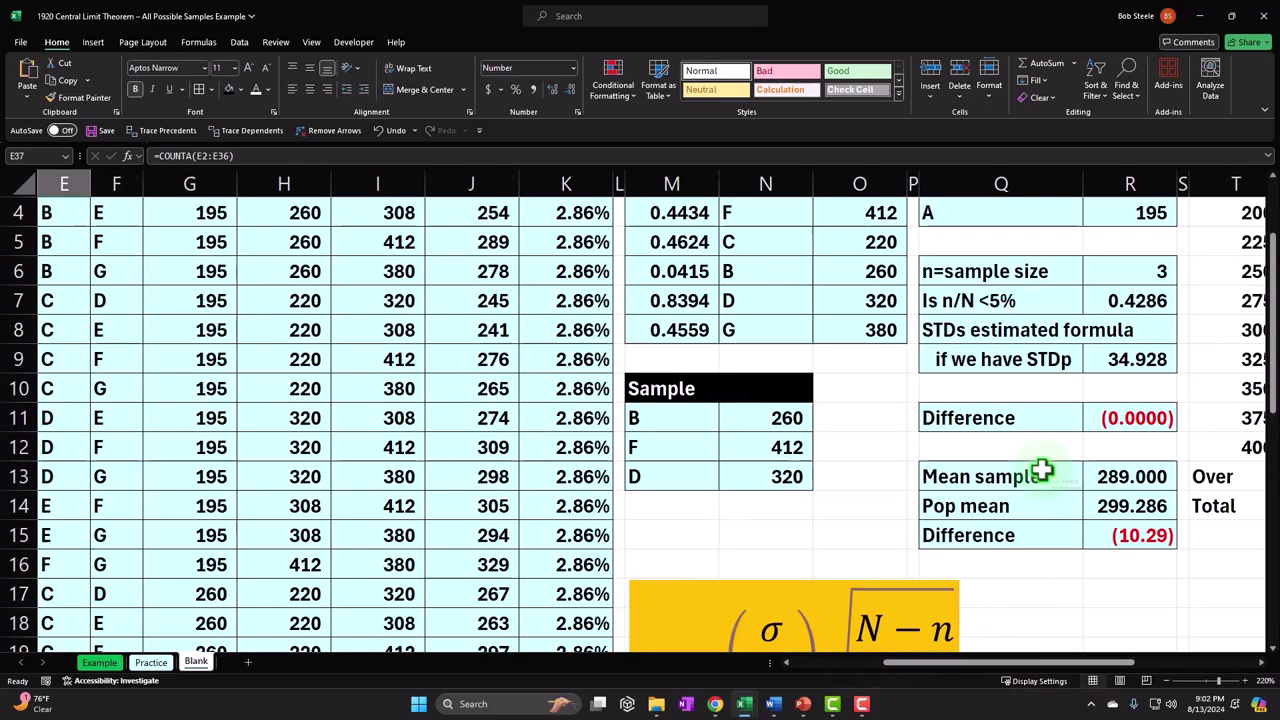
{"action": "left_click", "coordinate": [1020, 663]}
{"action": "left_click_drag", "start_coordinate": [1031, 668], "coordinate": [1151, 668]}
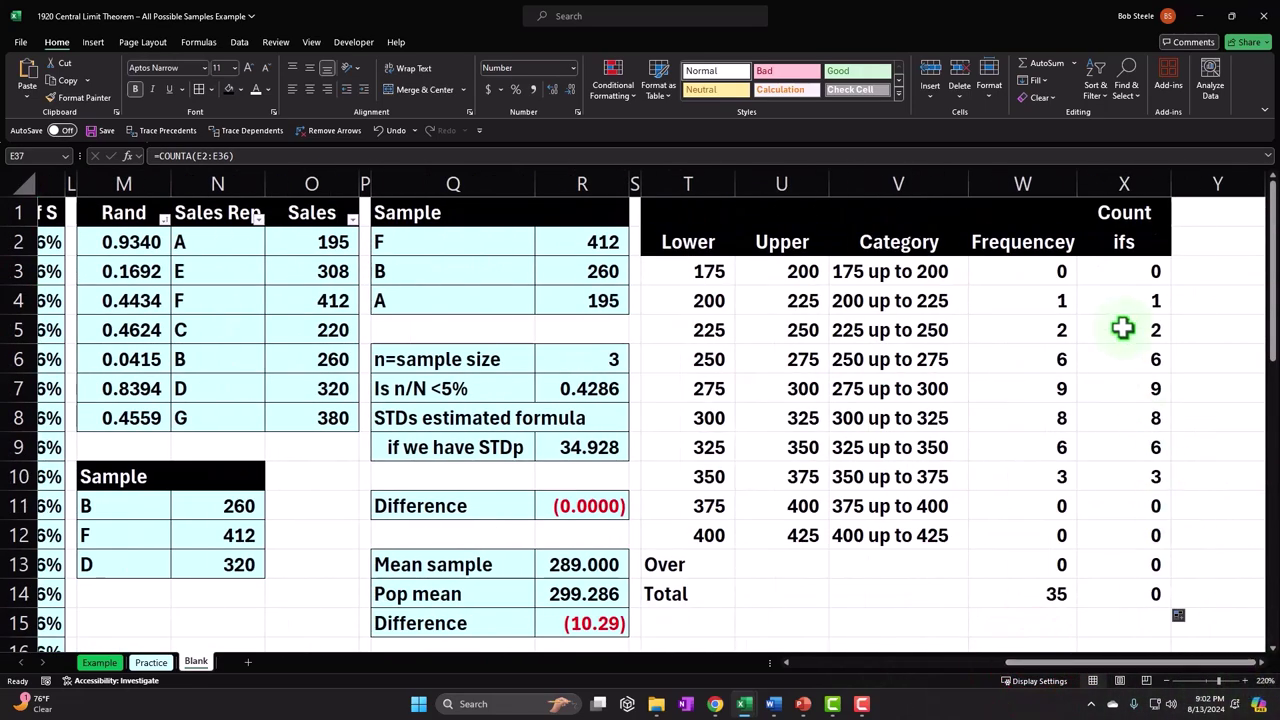
{"action": "left_click_drag", "start_coordinate": [1171, 182], "coordinate": [1143, 182]}
{"action": "left_click", "coordinate": [709, 271]}
- Fill the table body T3:X14 light blue, then select Frequency values W3:W12
{"action": "left_click_drag", "start_coordinate": [709, 268], "coordinate": [1106, 585]}
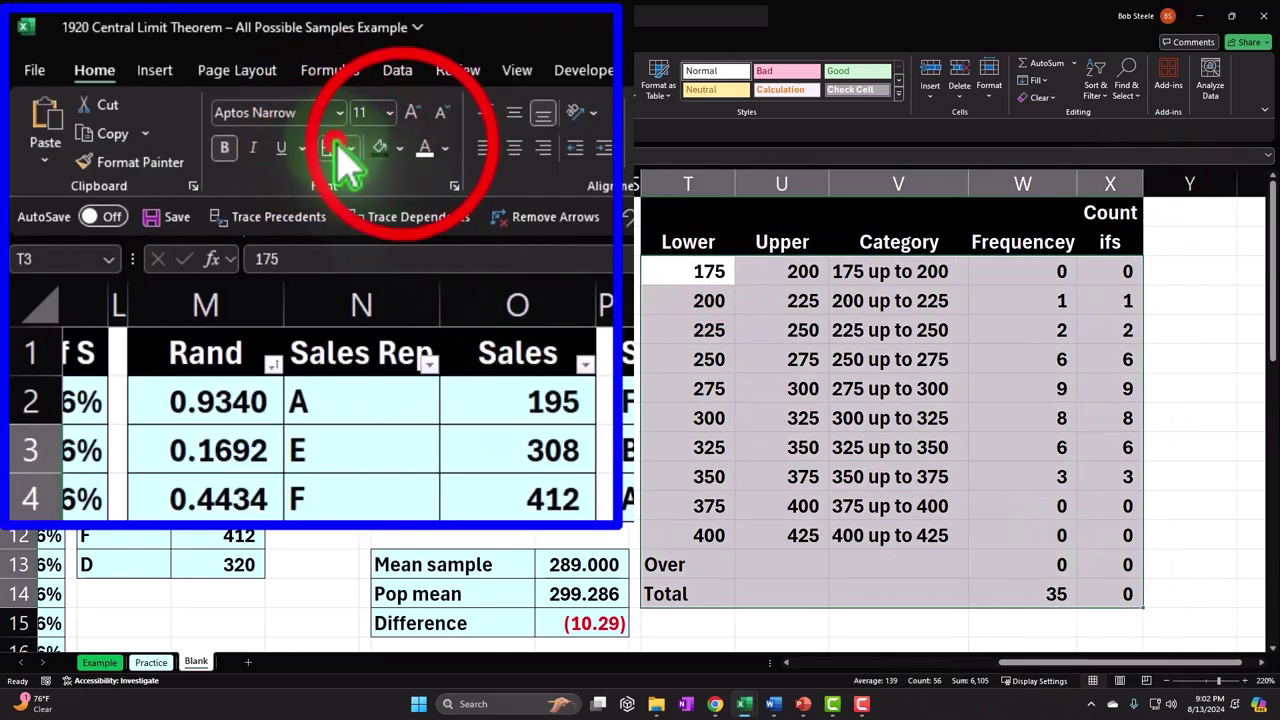
{"action": "left_click", "coordinate": [401, 148]}
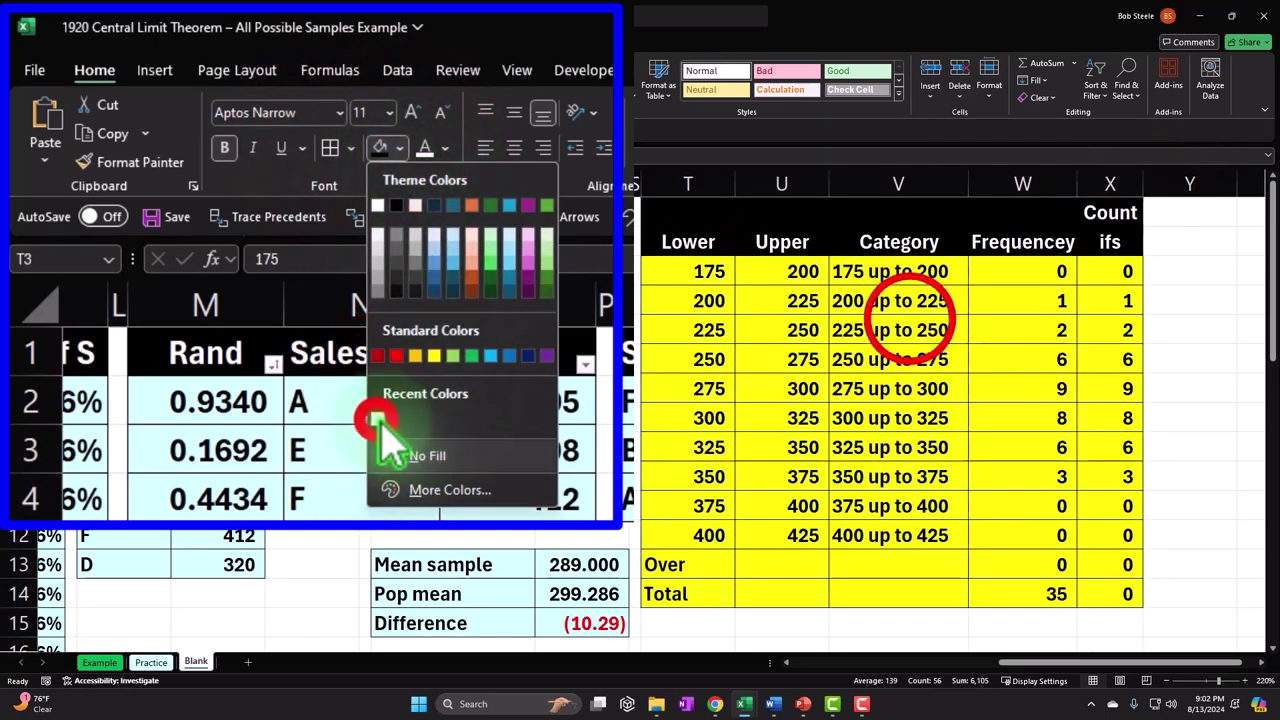
{"action": "left_click", "coordinate": [377, 418]}
{"action": "left_click", "coordinate": [897, 322]}
{"action": "key", "text": "Right"}
{"action": "key", "text": "Right"}
{"action": "key", "text": "Right"}
{"action": "key", "text": "Right"}
{"action": "key", "text": "Right"}
{"action": "key", "text": "Right"}
{"action": "key", "text": "Right"}
{"action": "key", "text": "Right"}
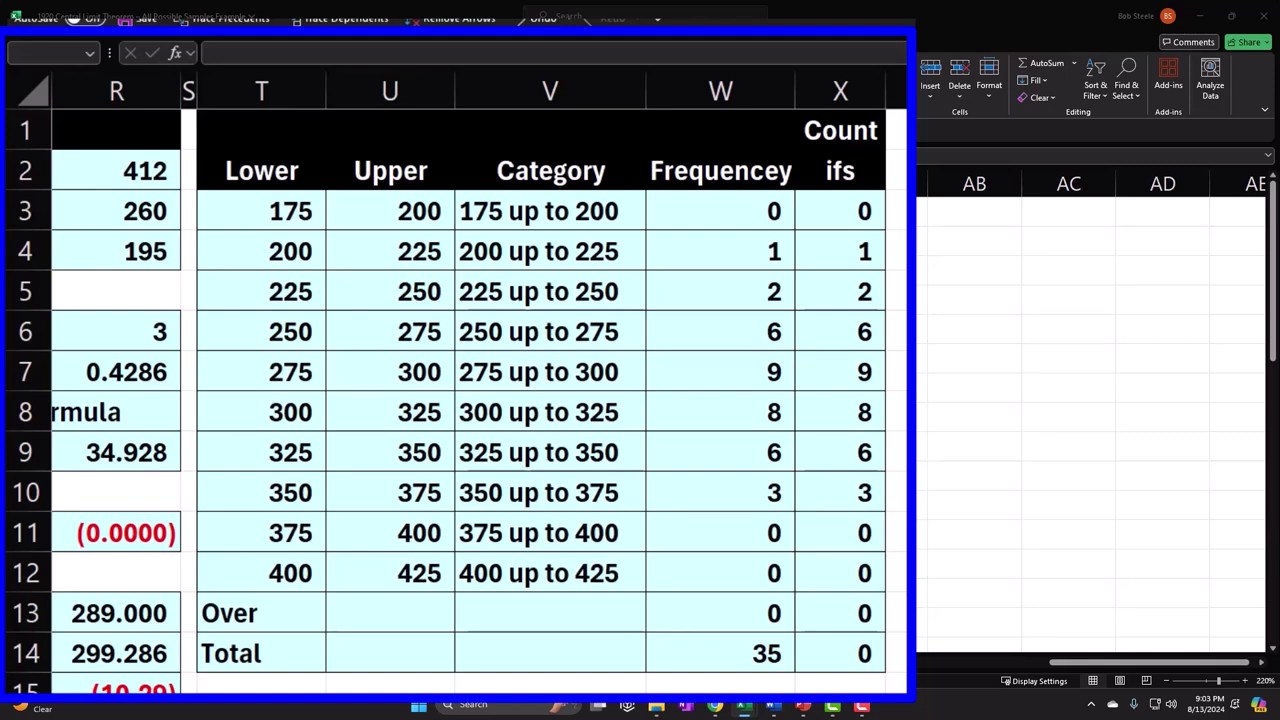
{"action": "left_click_drag", "start_coordinate": [731, 223], "coordinate": [740, 566]}
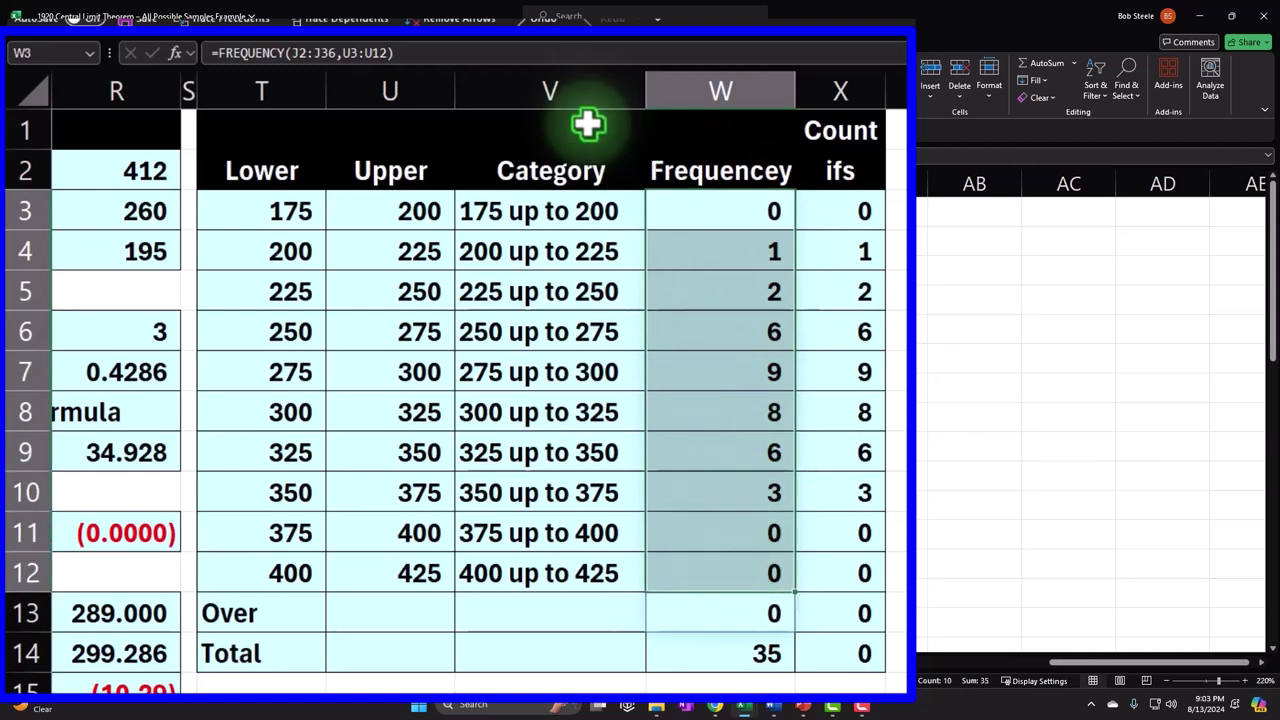
- Insert a 2-D clustered column chart of W3:W12 and move it right of the table
{"action": "left_click", "coordinate": [92, 42]}
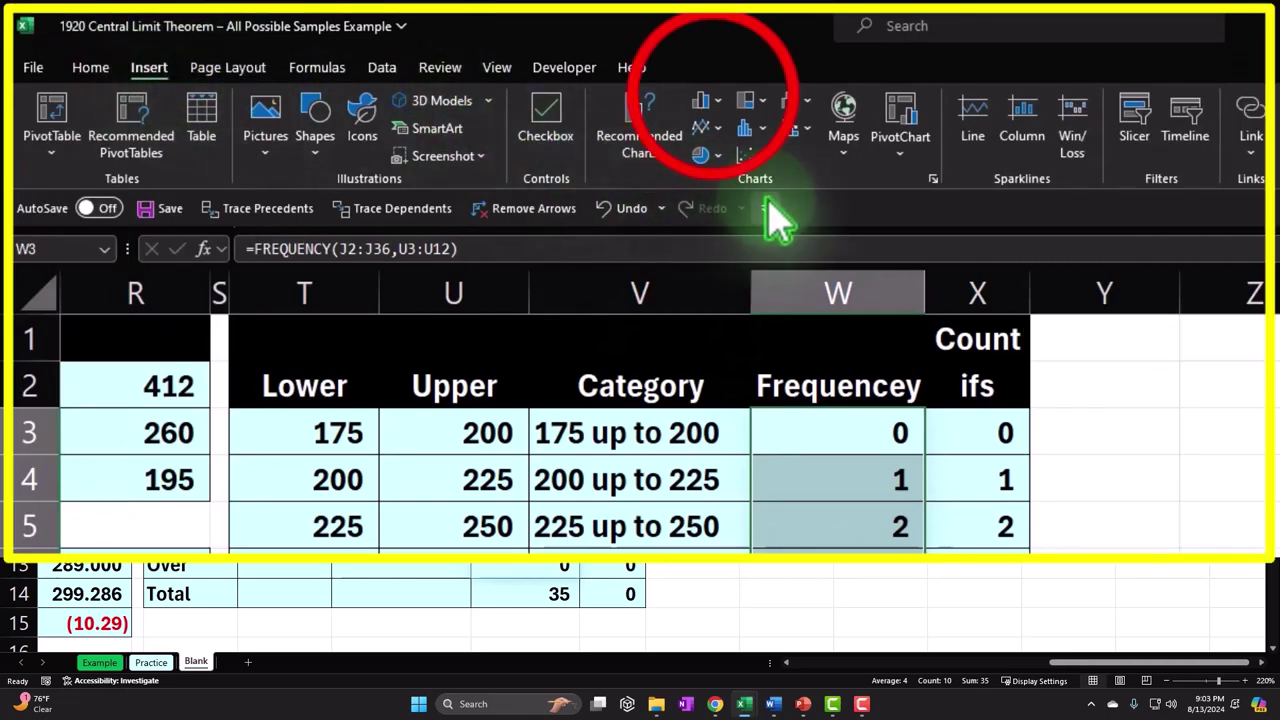
{"action": "left_click", "coordinate": [708, 102]}
{"action": "left_click", "coordinate": [720, 170]}
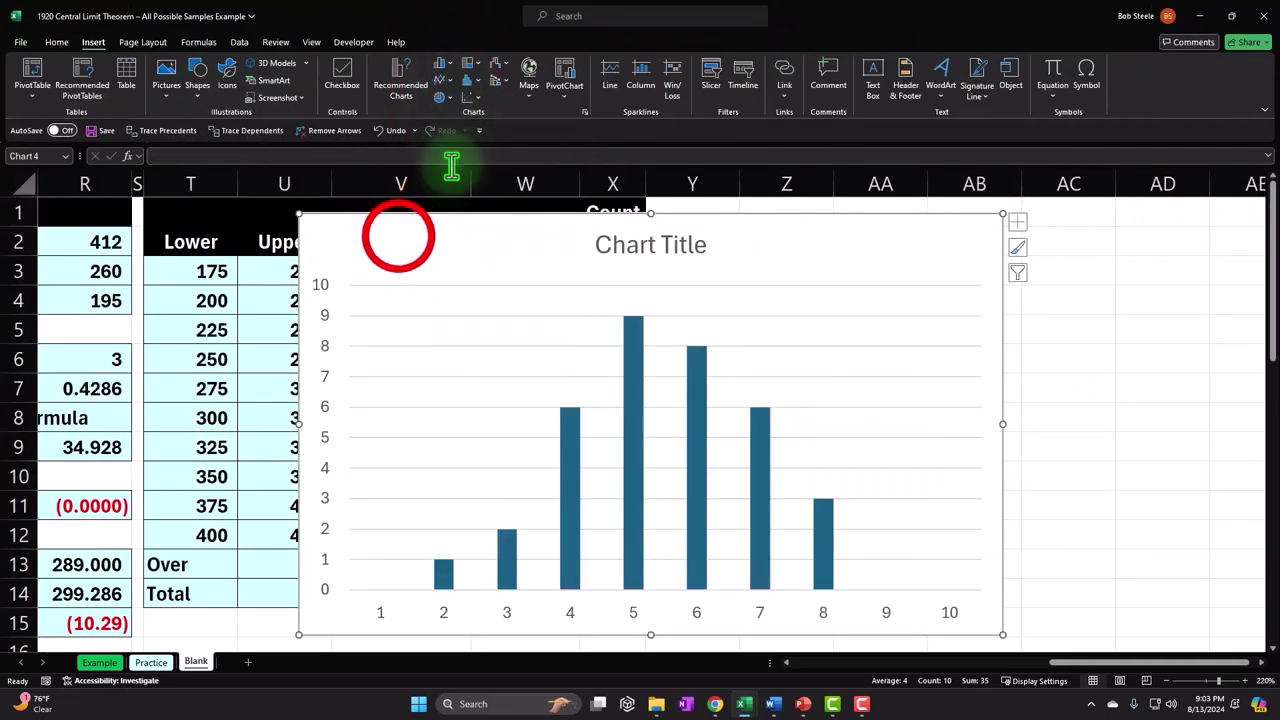
{"action": "left_click_drag", "start_coordinate": [398, 237], "coordinate": [760, 234]}
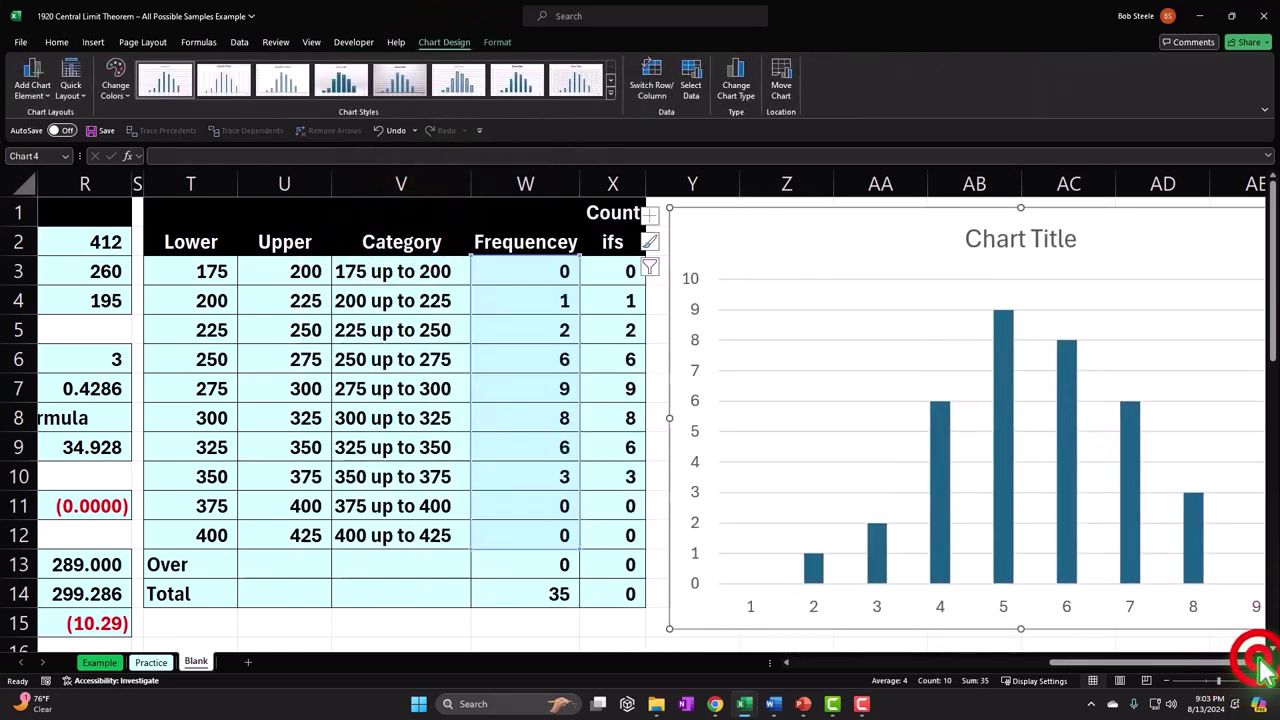
{"action": "left_click", "coordinate": [1266, 663]}
{"action": "left_click", "coordinate": [1266, 663]}
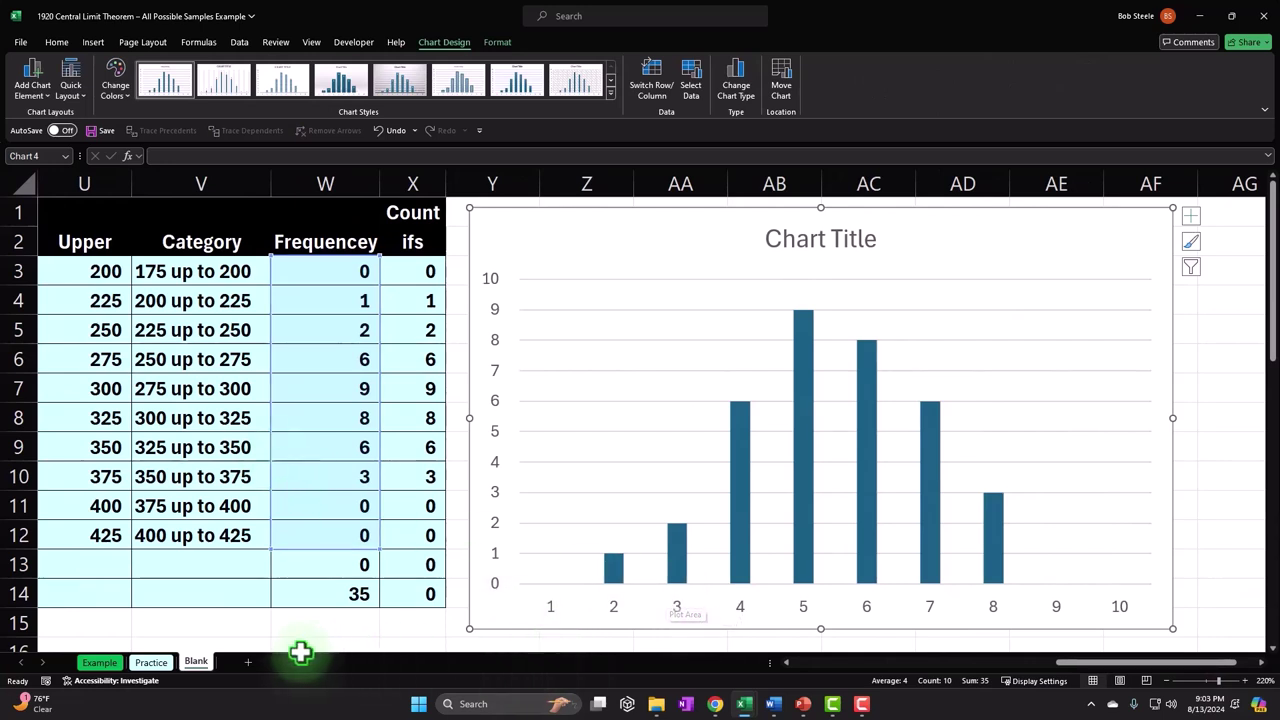
{"action": "left_click", "coordinate": [787, 663]}
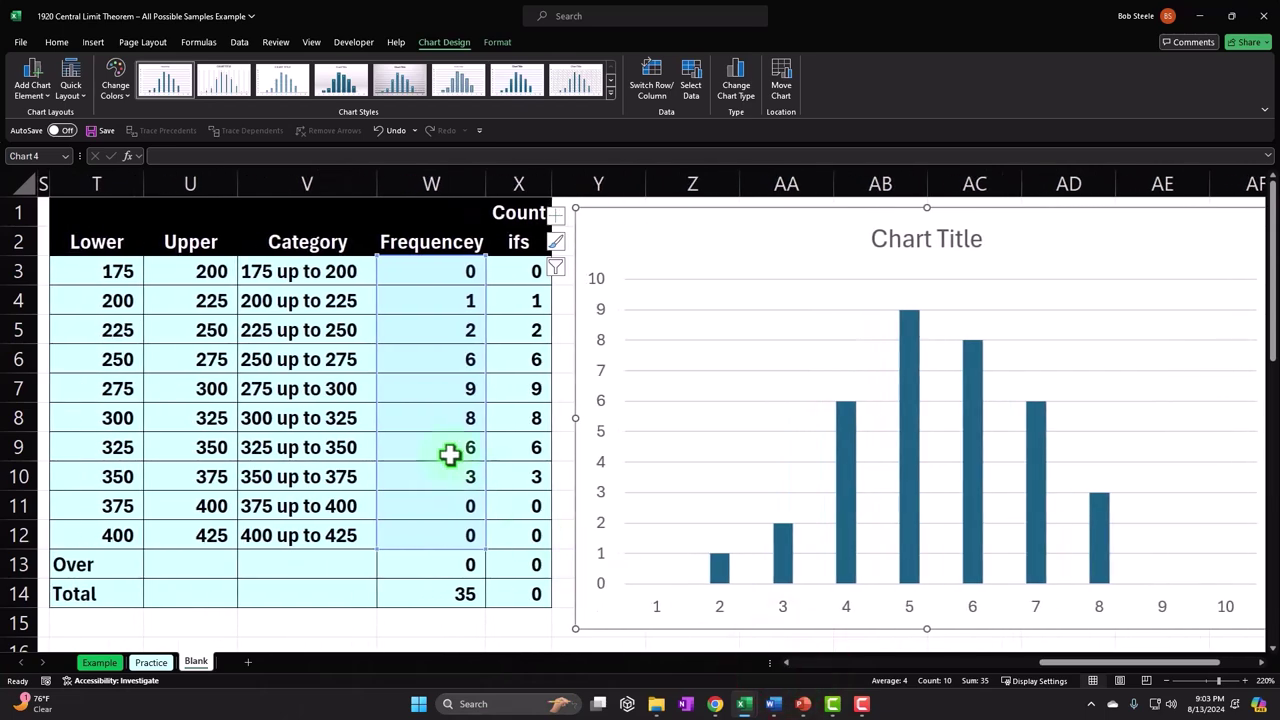
{"action": "left_click", "coordinate": [716, 221]}
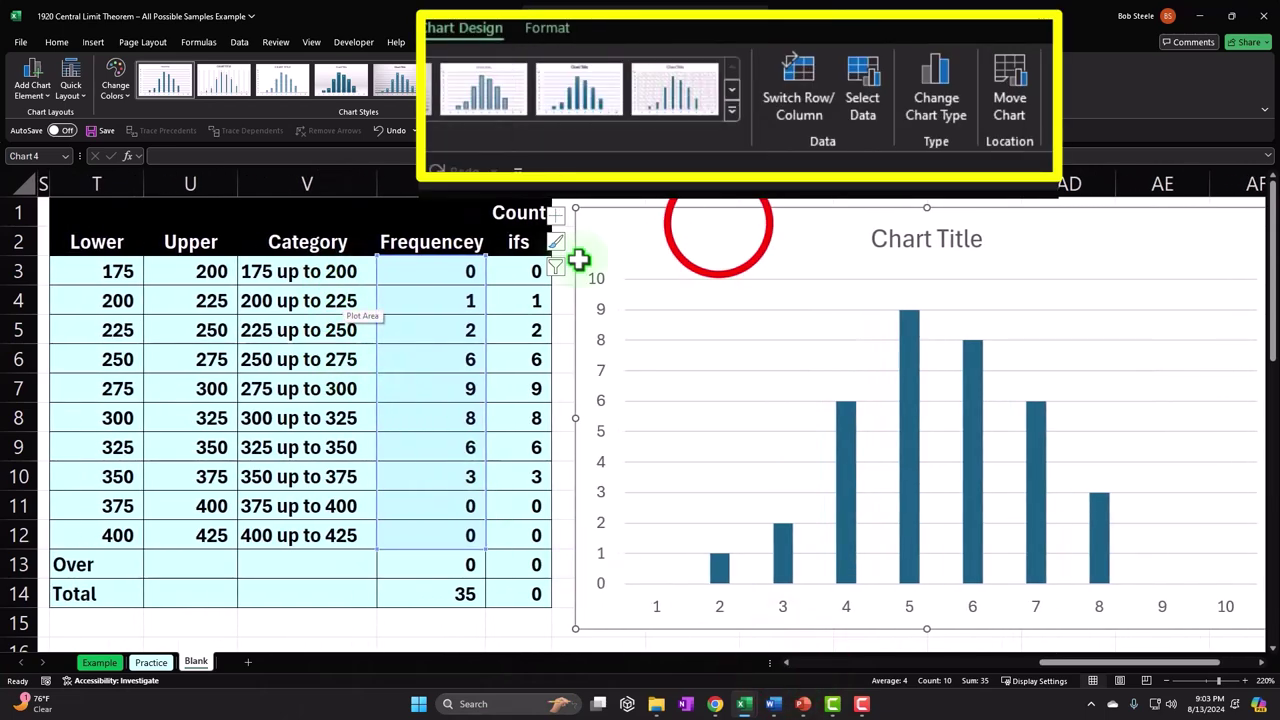
{"action": "left_click", "coordinate": [691, 78]}
- Set the chart's horizontal axis labels to the Category range V3:V12
{"action": "left_click", "coordinate": [617, 355]}
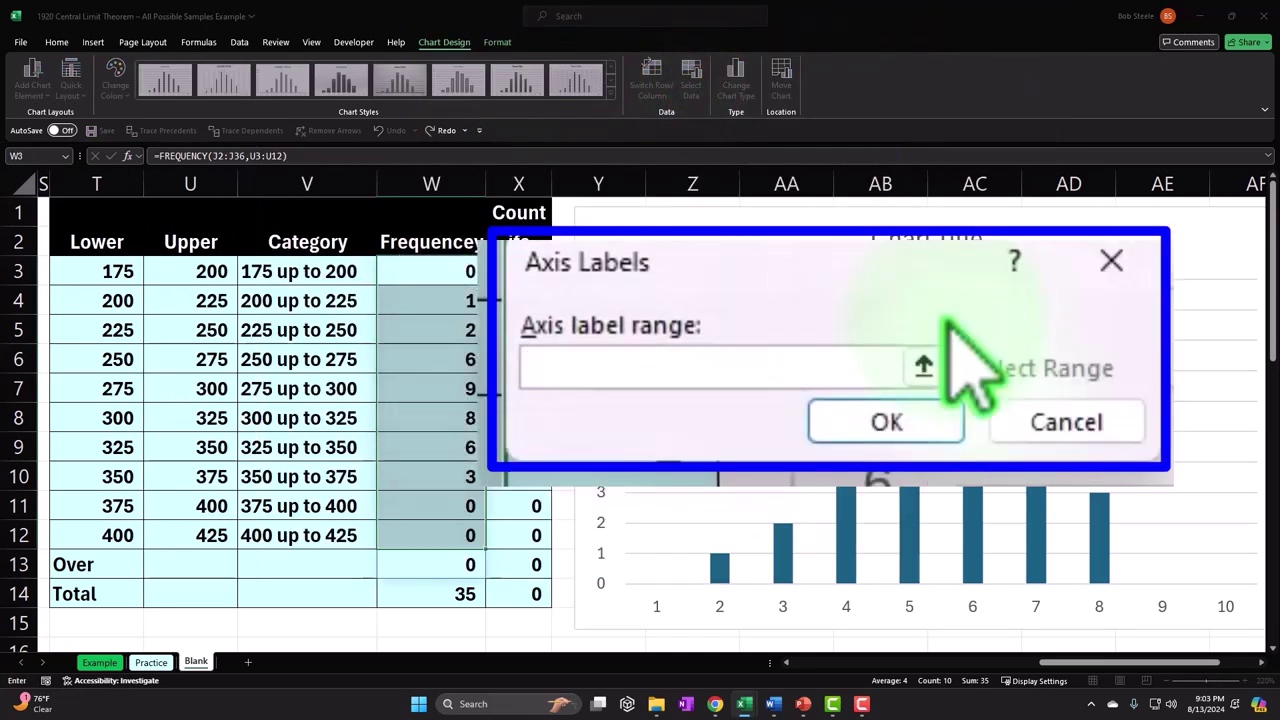
{"action": "left_click", "coordinate": [291, 276]}
{"action": "left_click_drag", "start_coordinate": [291, 276], "coordinate": [287, 523]}
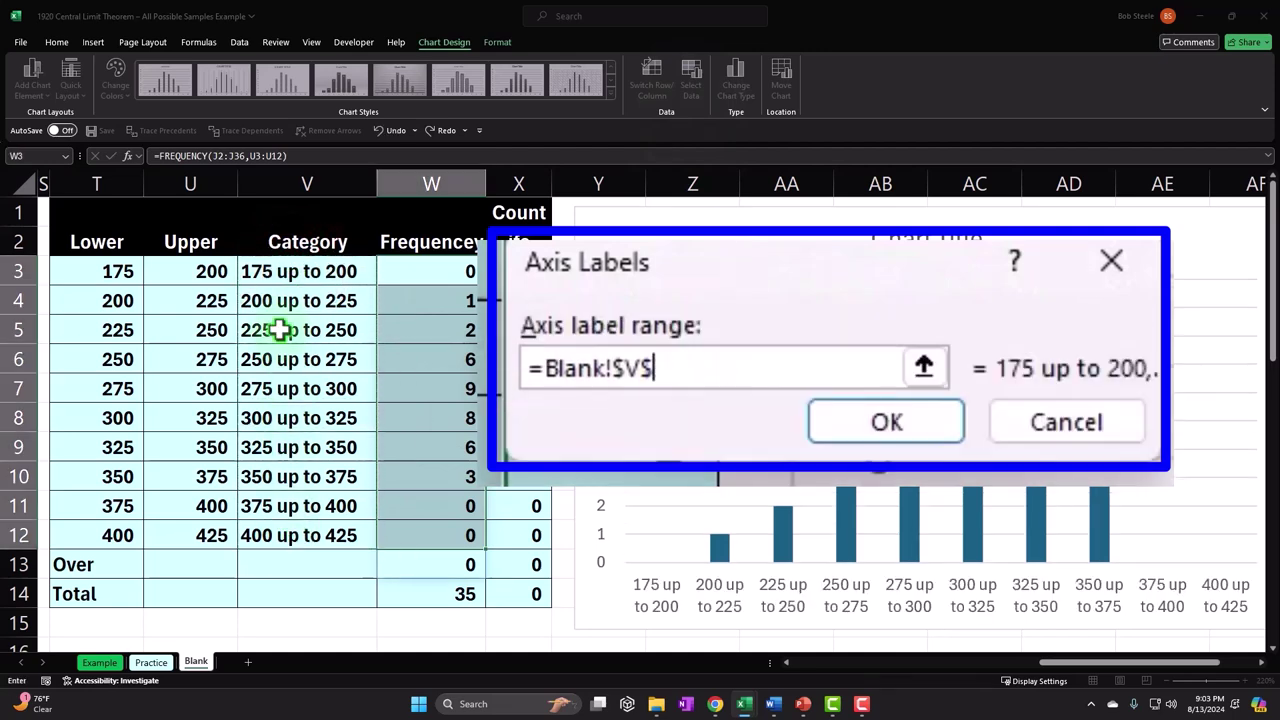
{"action": "left_click_drag", "start_coordinate": [280, 271], "coordinate": [286, 528]}
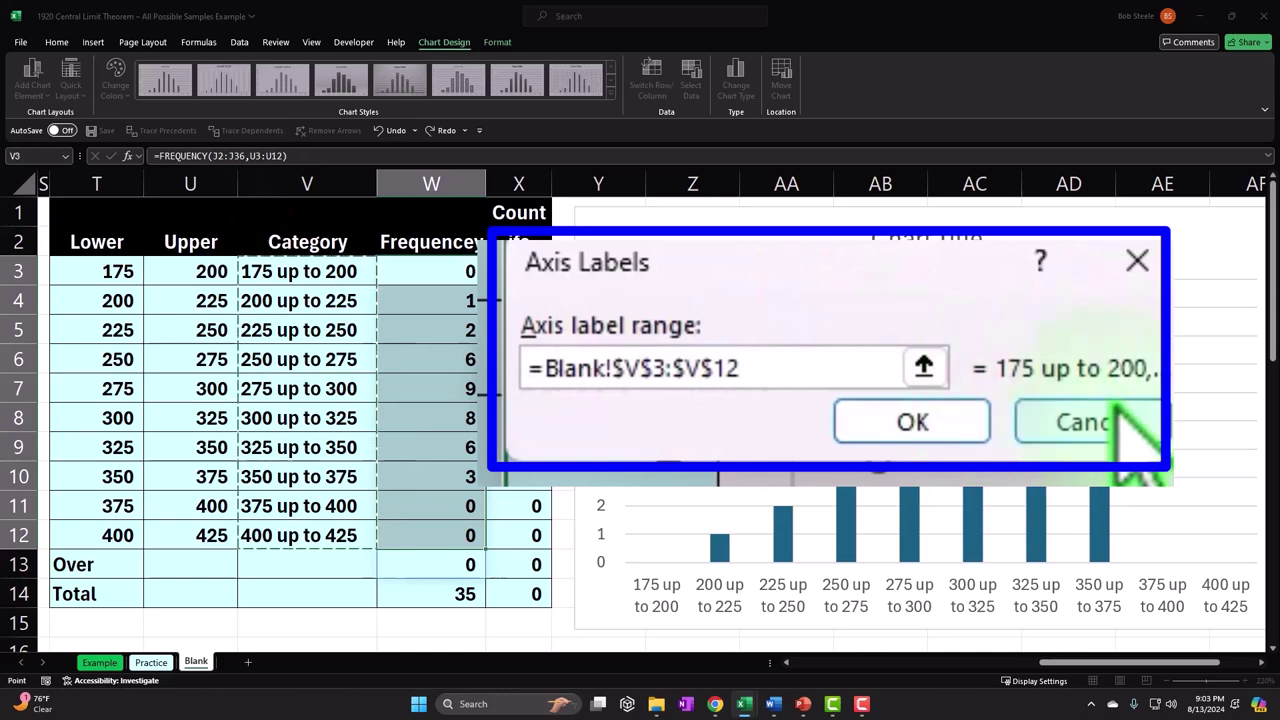
{"action": "left_click", "coordinate": [606, 378]}
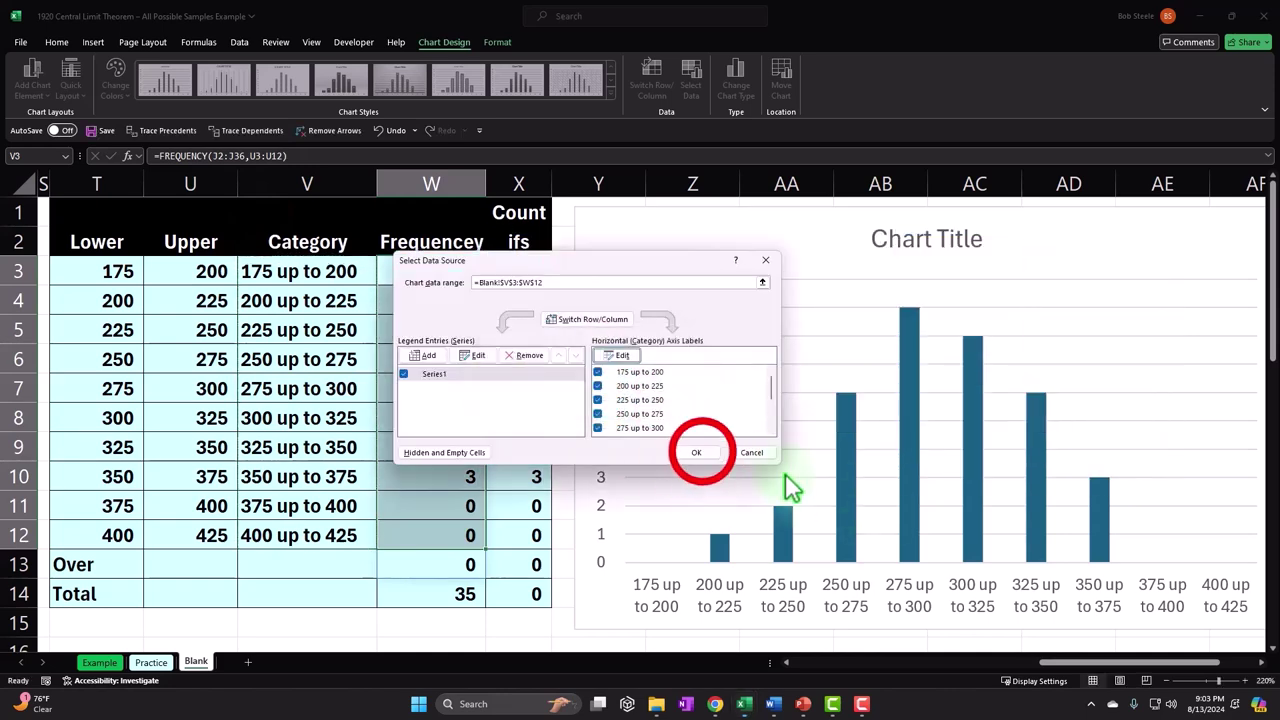
{"action": "left_click", "coordinate": [700, 453]}
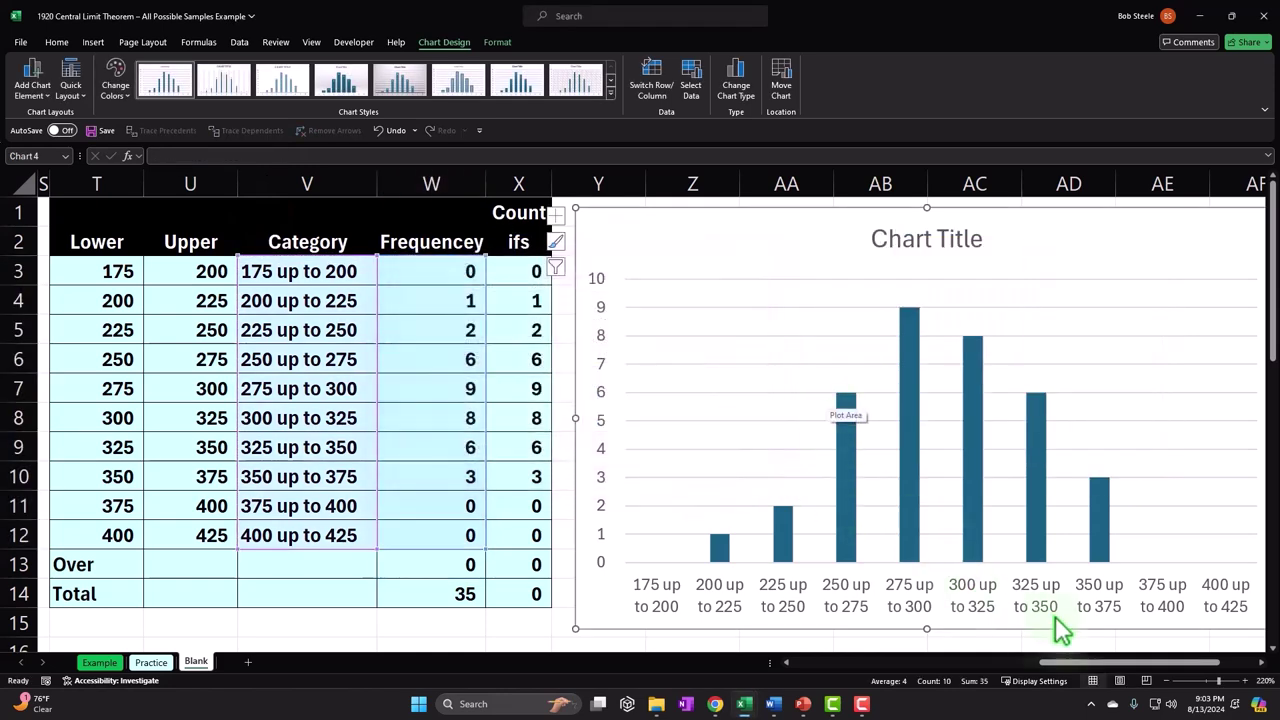
{"action": "left_click_drag", "start_coordinate": [1063, 663], "coordinate": [1100, 663]}
- Delete the chart title
{"action": "left_click", "coordinate": [724, 236]}
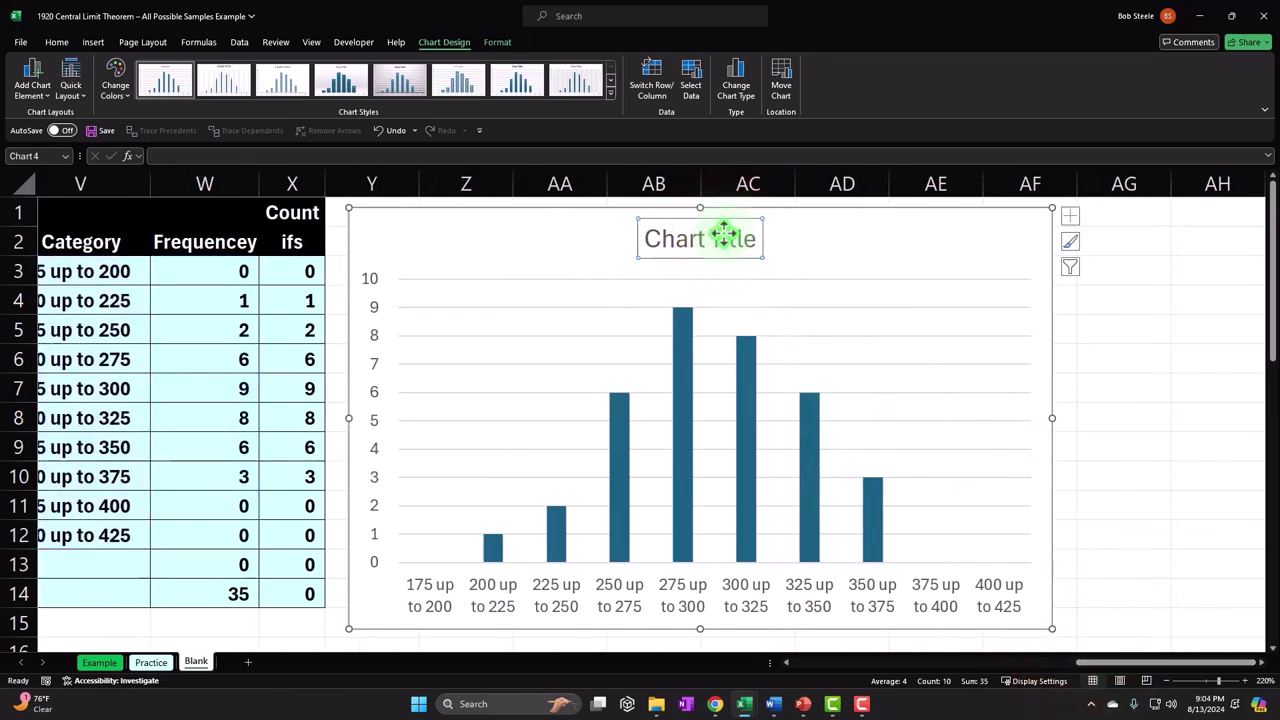
{"action": "key", "text": "Delete"}
{"action": "left_click_drag", "start_coordinate": [1106, 663], "coordinate": [1099, 668]}
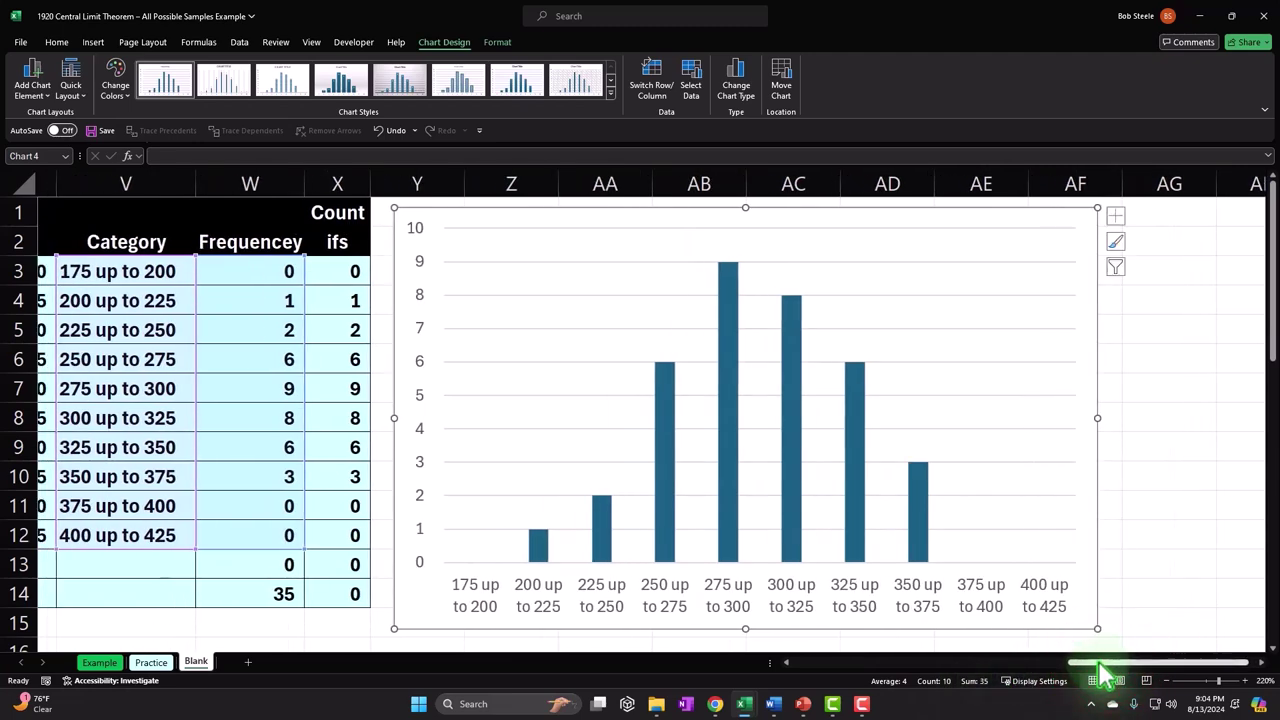
{"action": "left_click_drag", "start_coordinate": [1100, 672], "coordinate": [1100, 672]}
- Enter the headers 'X' in AG1 and 'P(x)' in AH1
{"action": "key", "text": "Right"}
{"action": "key", "text": "Right"}
{"action": "key", "text": "Right"}
{"action": "key", "text": "Right"}
{"action": "key", "text": "Right"}
{"action": "key", "text": "Right"}
{"action": "key", "text": "Right"}
{"action": "key", "text": "Right"}
{"action": "key", "text": "Right"}
{"action": "key", "text": "Right"}
{"action": "key", "text": "Right"}
{"action": "key", "text": "Right"}
{"action": "key", "text": "Right"}
{"action": "key", "text": "Right"}
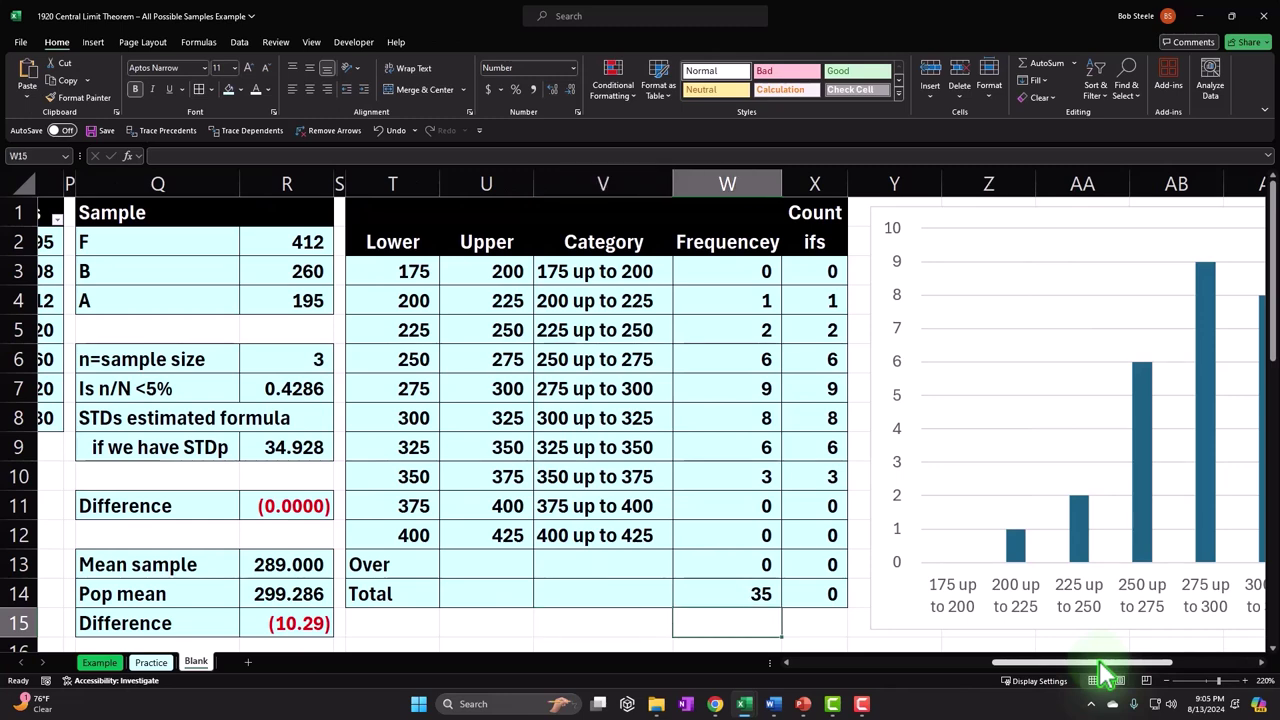
{"action": "key", "text": "Right"}
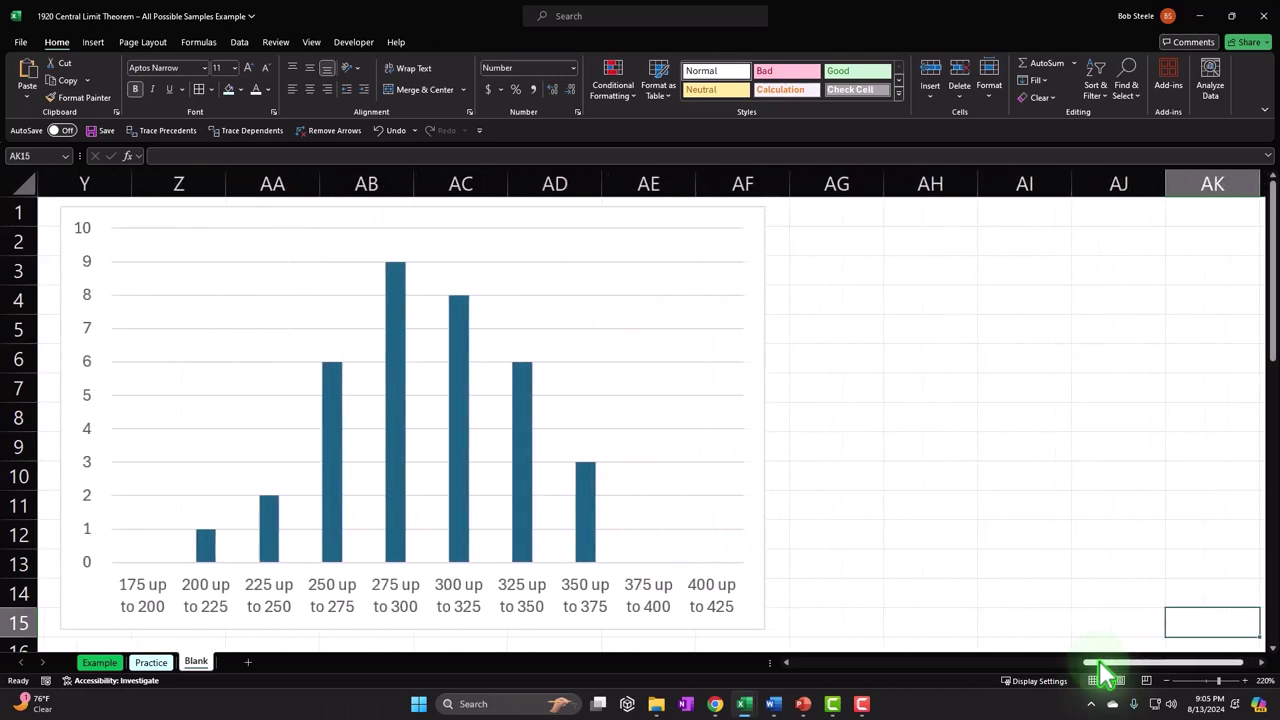
{"action": "left_click", "coordinate": [1006, 416]}
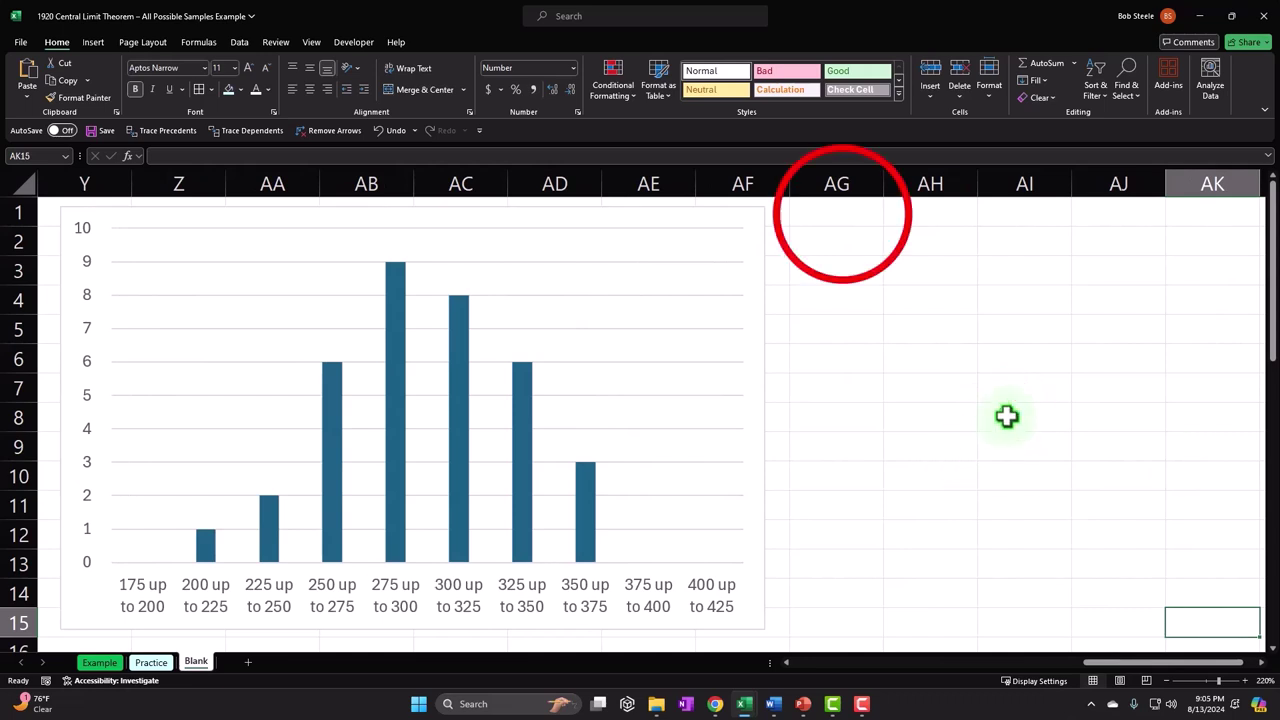
{"action": "left_click", "coordinate": [838, 211]}
{"action": "type", "text": "X"}
{"action": "key", "text": "Tab"}
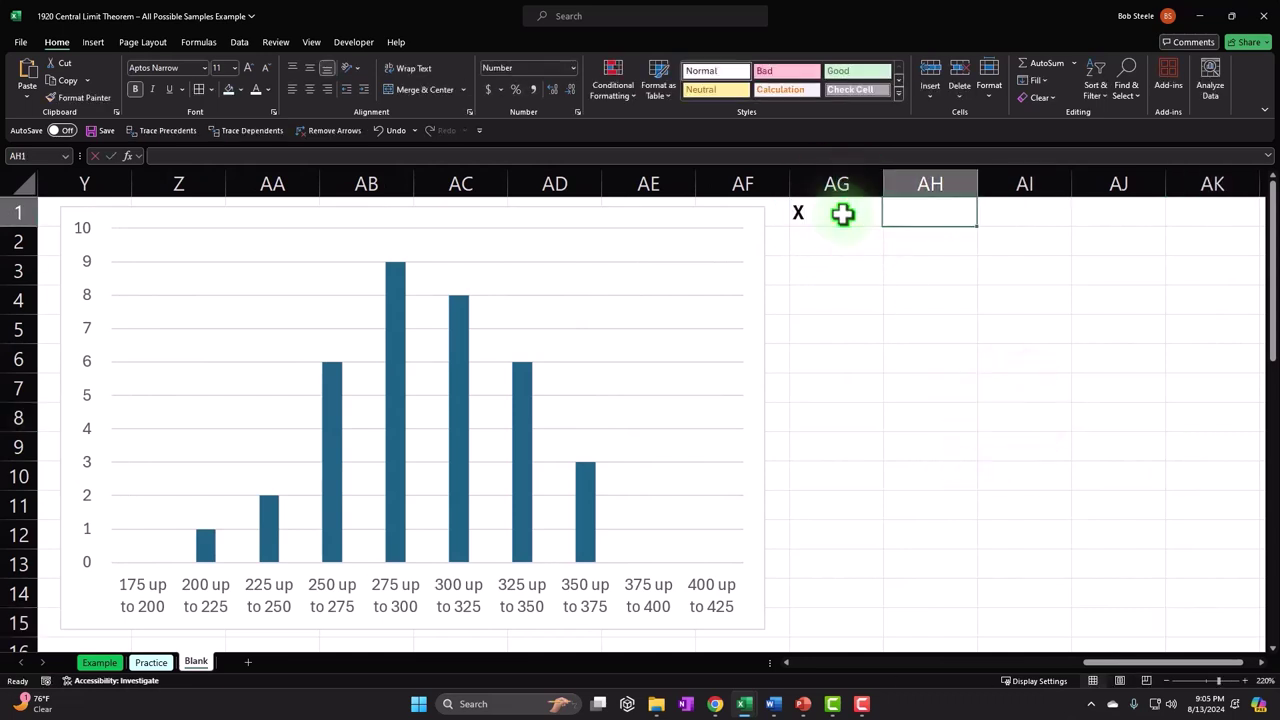
{"action": "type", "text": "P(x)"}
{"action": "key", "text": "Return"}
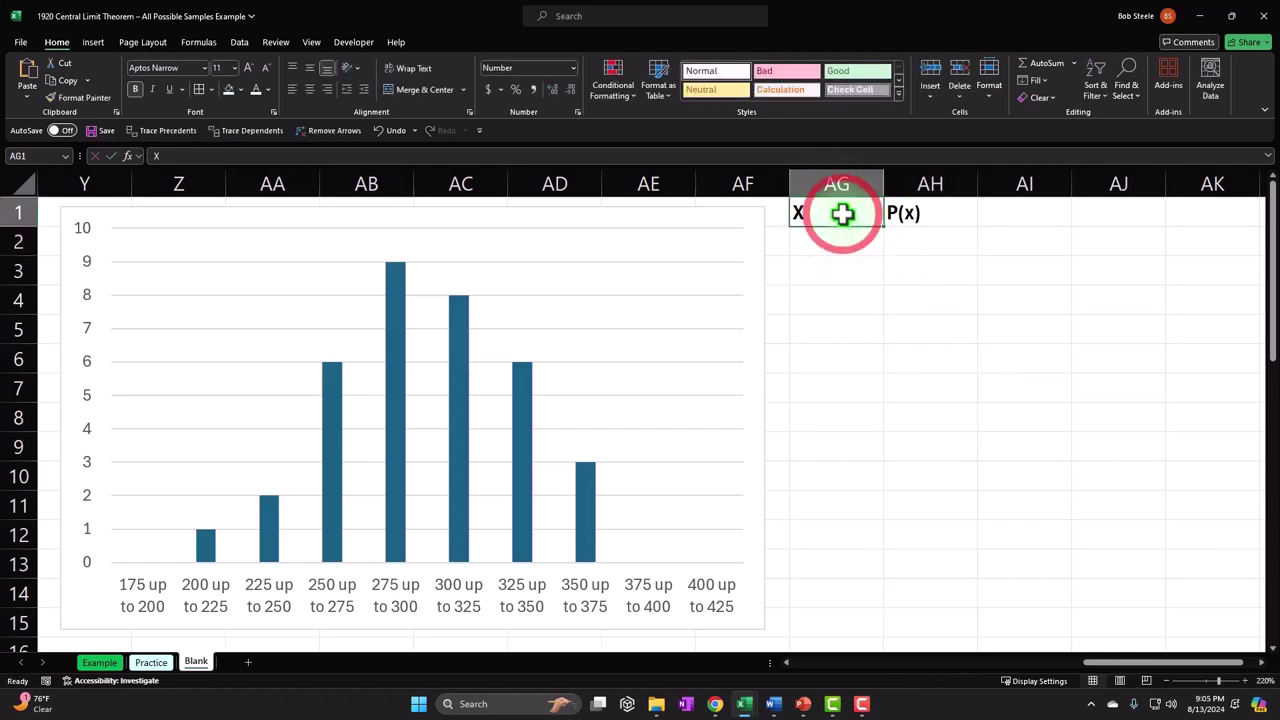
- Format AG1:AH1 with a black fill and white text
{"action": "left_click_drag", "start_coordinate": [843, 213], "coordinate": [887, 213]}
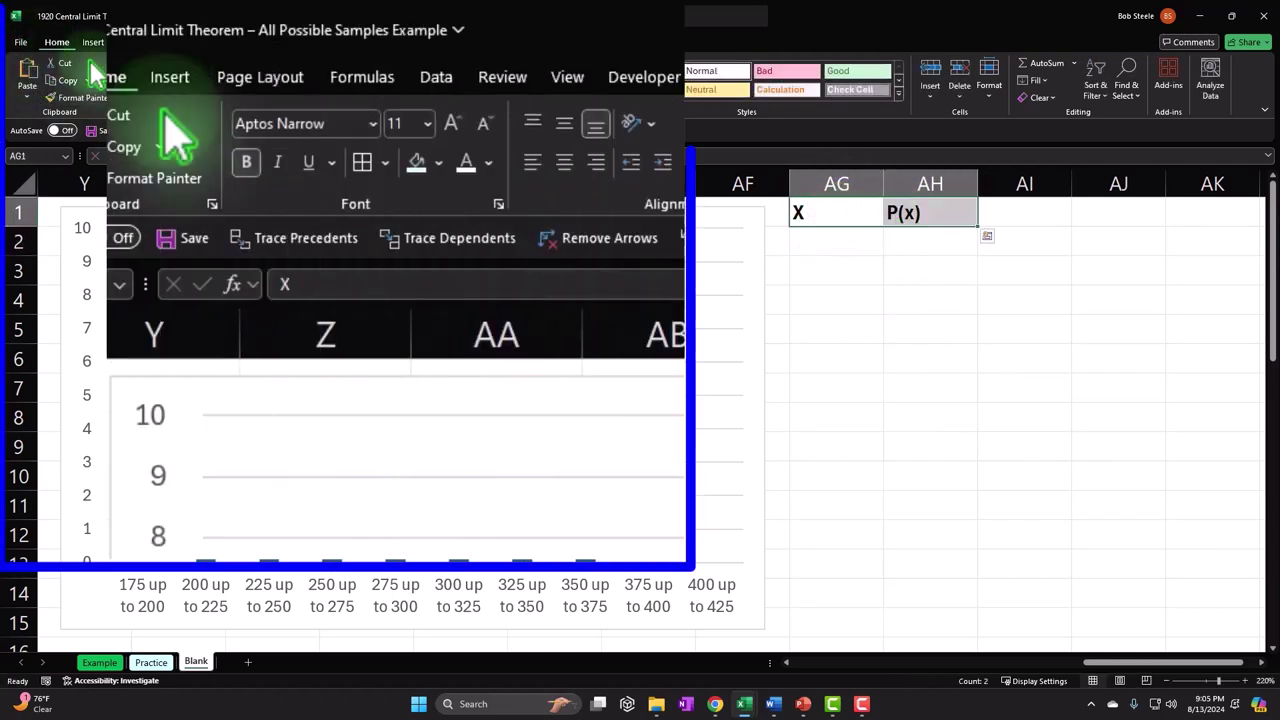
{"action": "left_click", "coordinate": [437, 163]}
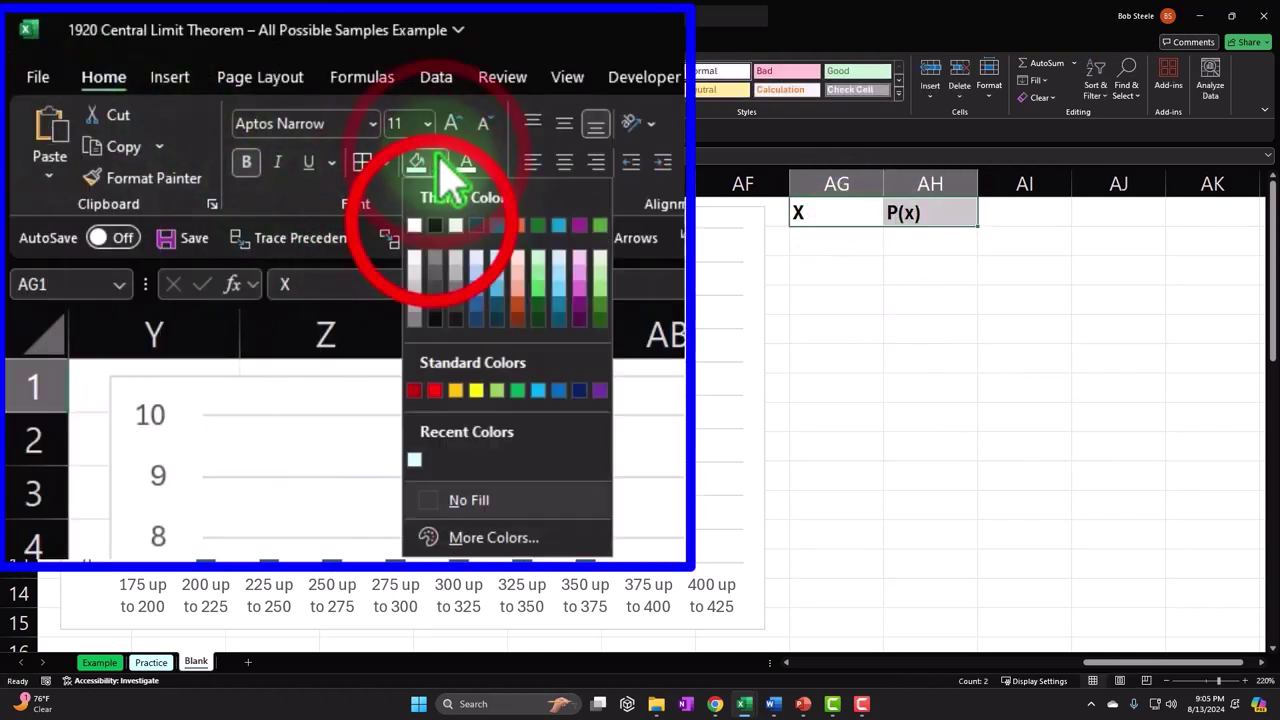
{"action": "left_click", "coordinate": [430, 222]}
{"action": "left_click", "coordinate": [463, 165]}
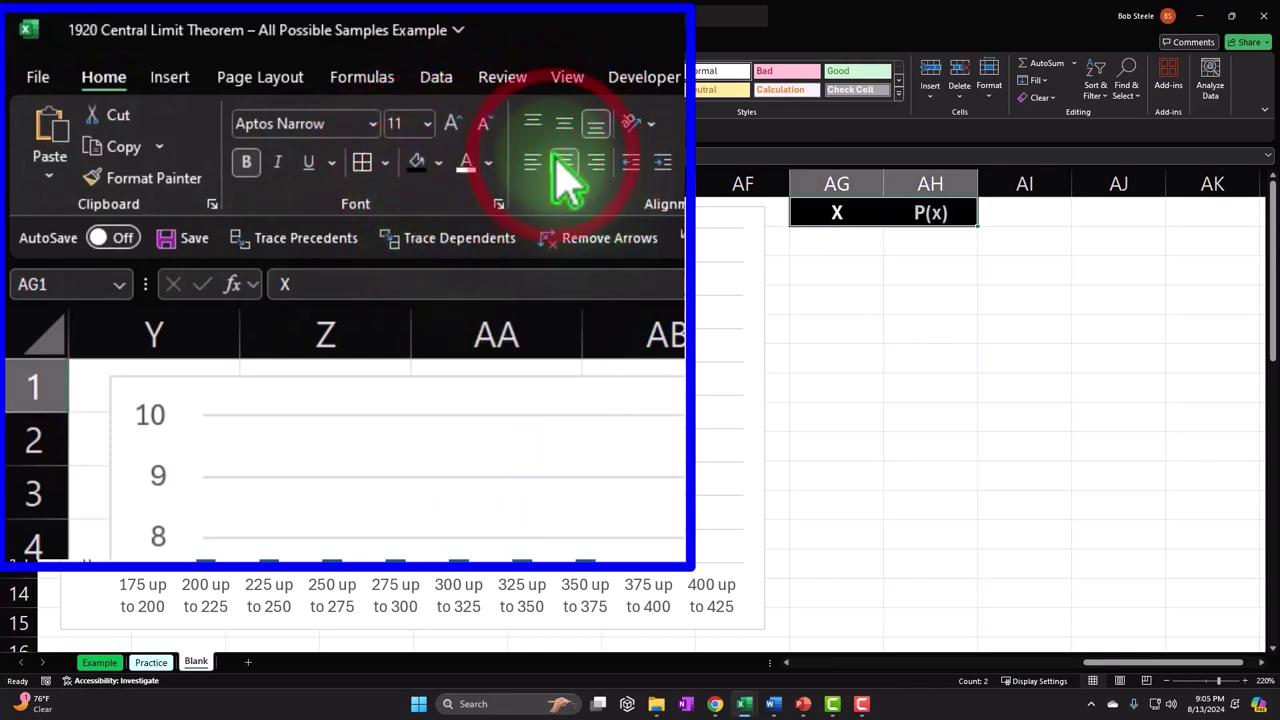
{"action": "left_click", "coordinate": [851, 243]}
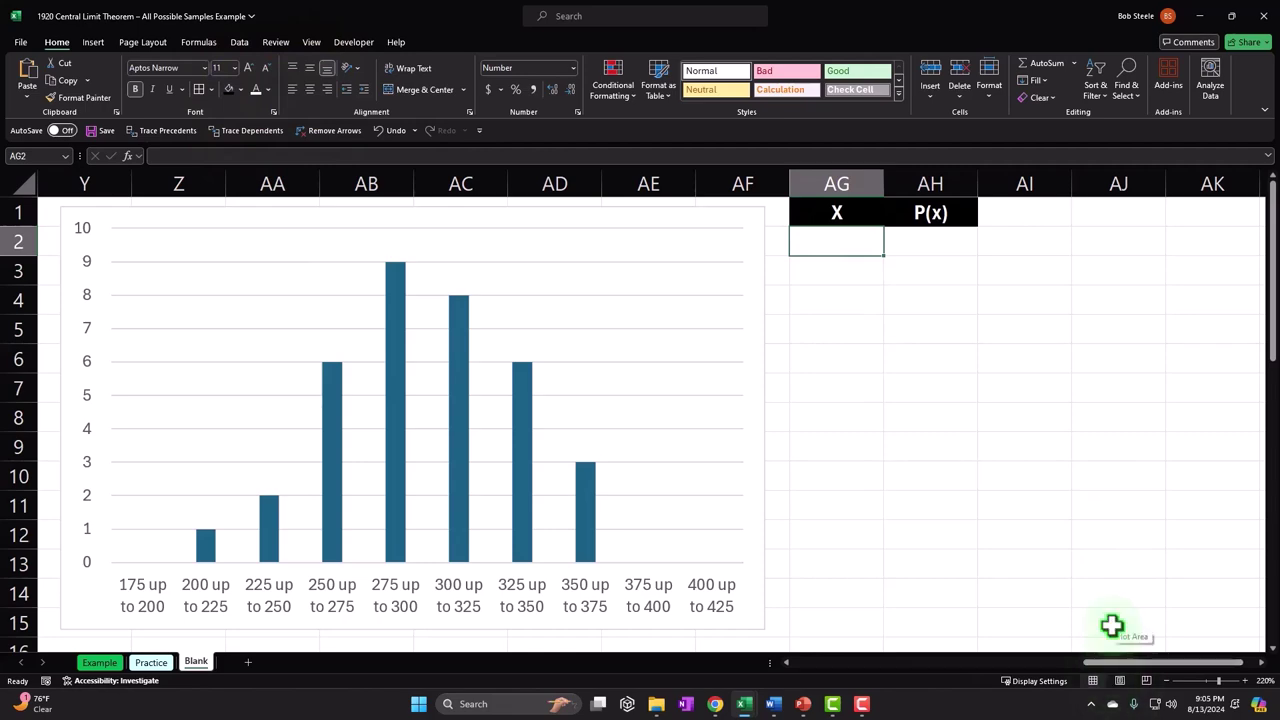
{"action": "left_click_drag", "start_coordinate": [1110, 663], "coordinate": [1270, 672]}
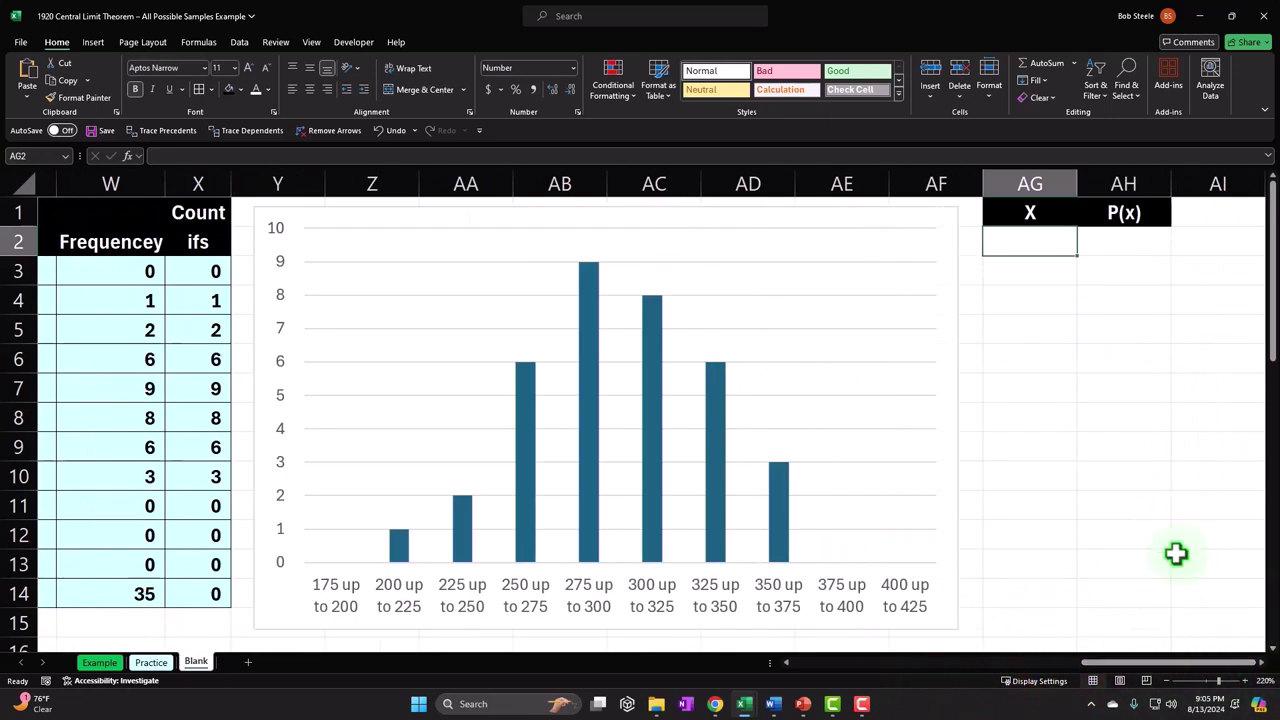
- Label cell AD17 'Lower', replacing an abandoned 'Min' entry
{"action": "scroll", "coordinate": [1177, 551], "scroll_direction": "down", "scroll_amount": 2}
{"action": "left_click", "coordinate": [747, 504]}
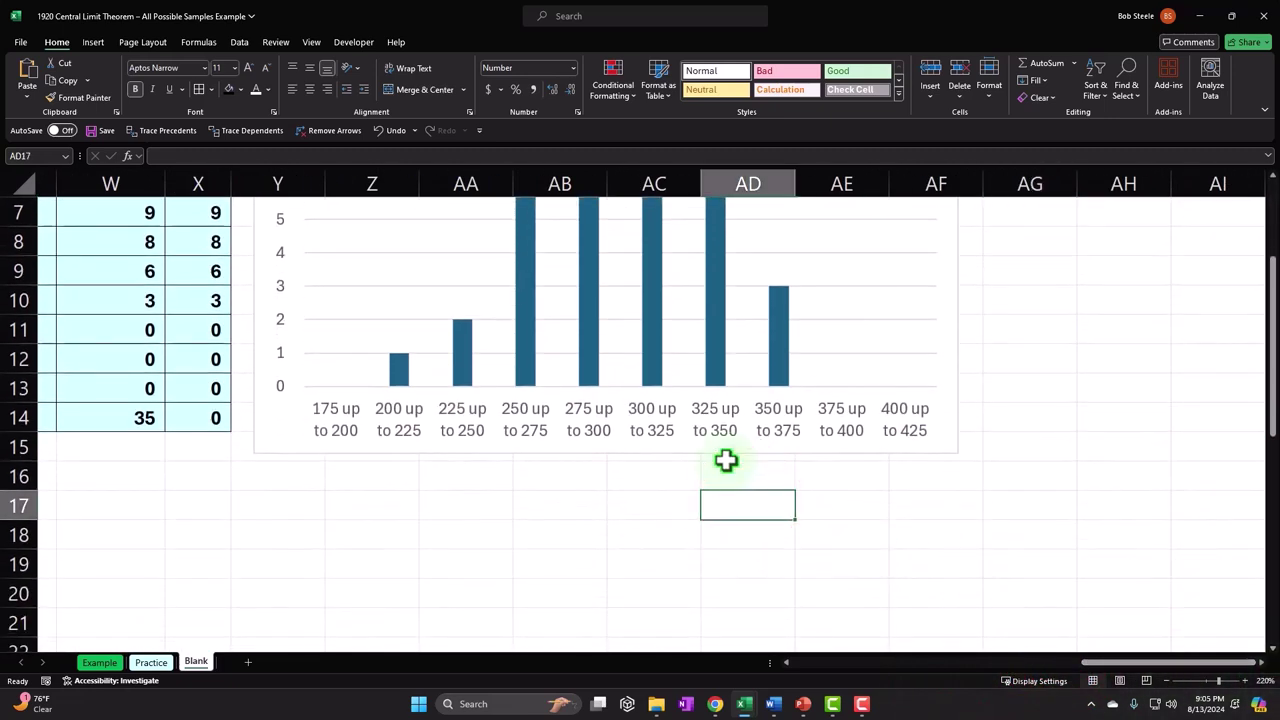
{"action": "type", "text": "Min"}
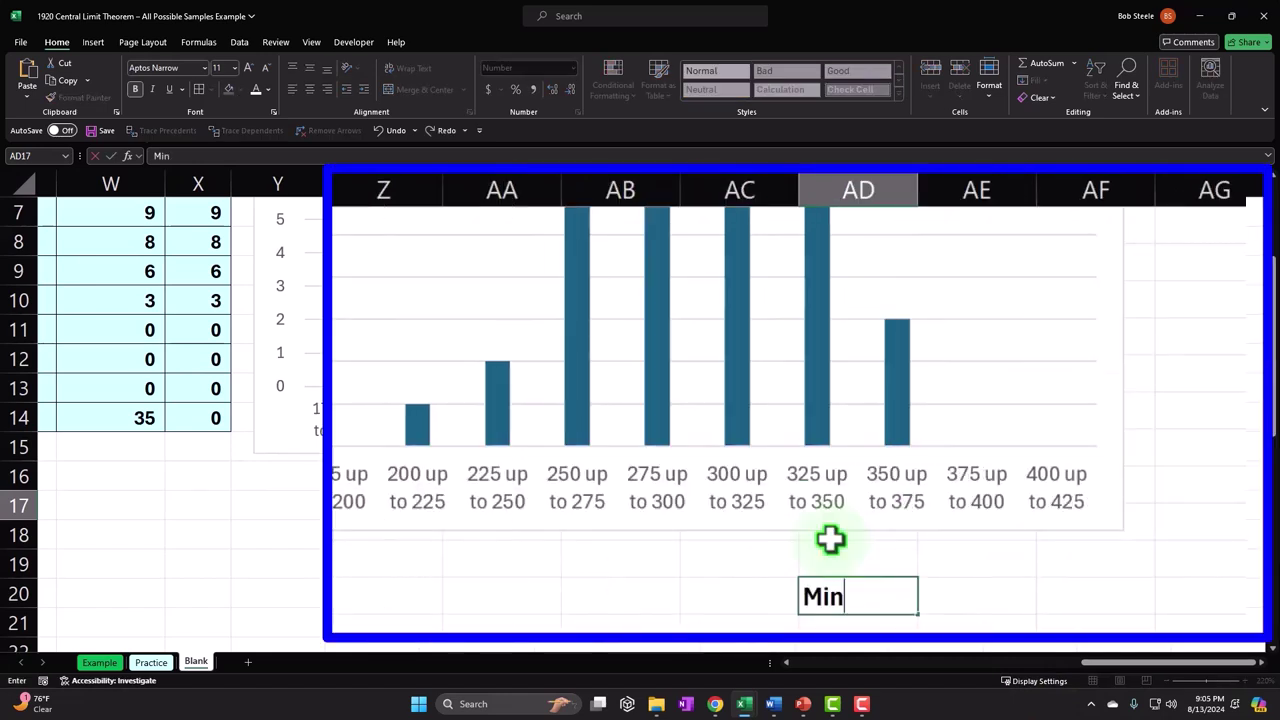
{"action": "key", "text": "Tab"}
{"action": "type", "text": "="}
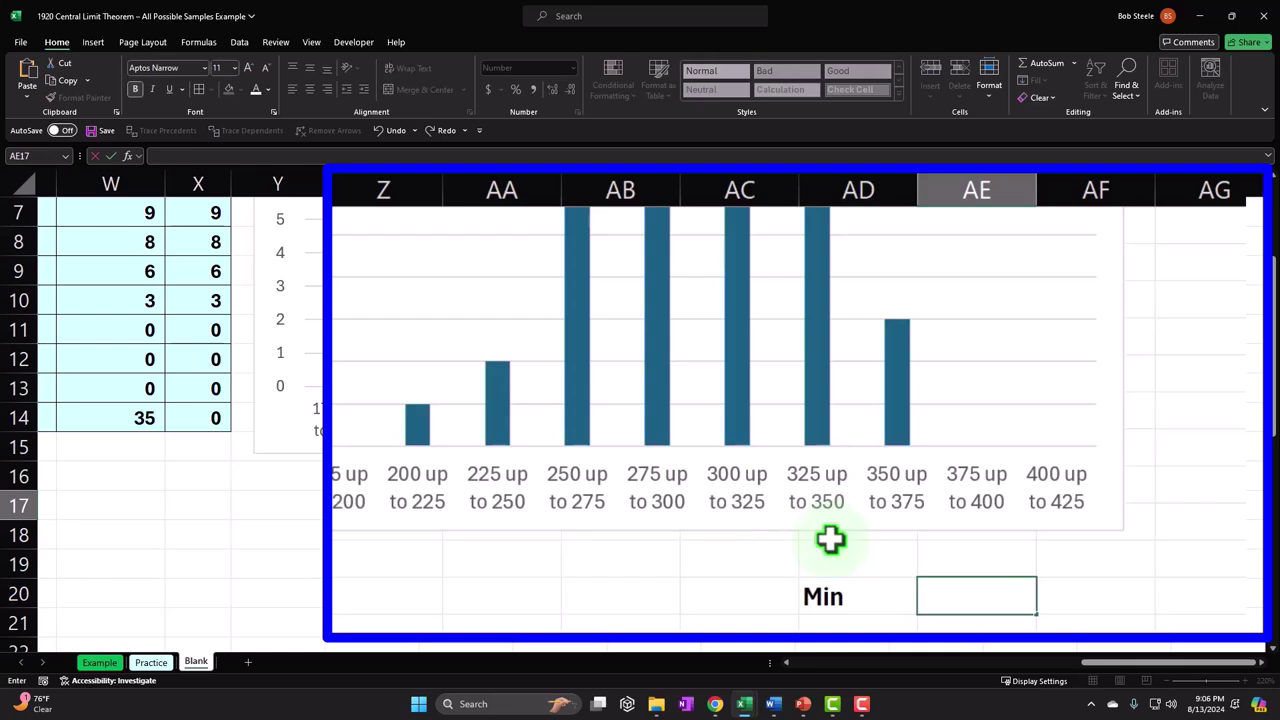
{"action": "key", "text": "Left"}
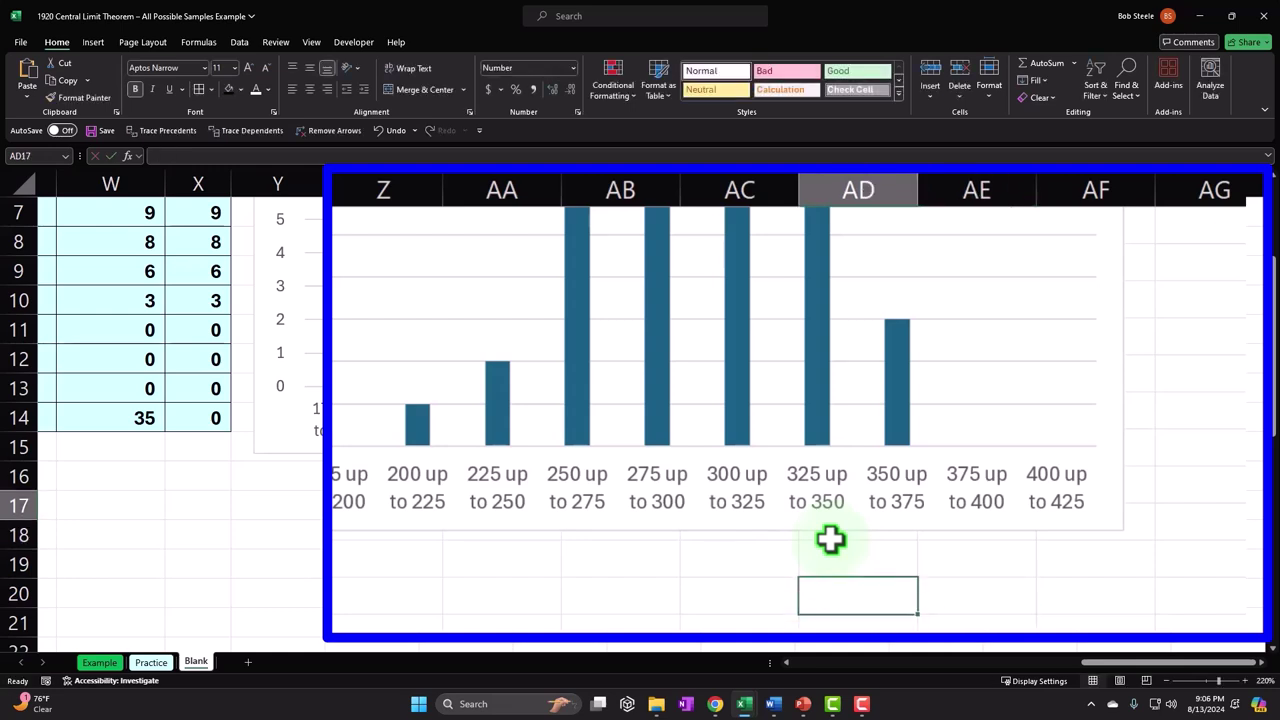
{"action": "scroll", "coordinate": [830, 540], "scroll_direction": "left", "scroll_amount": 1}
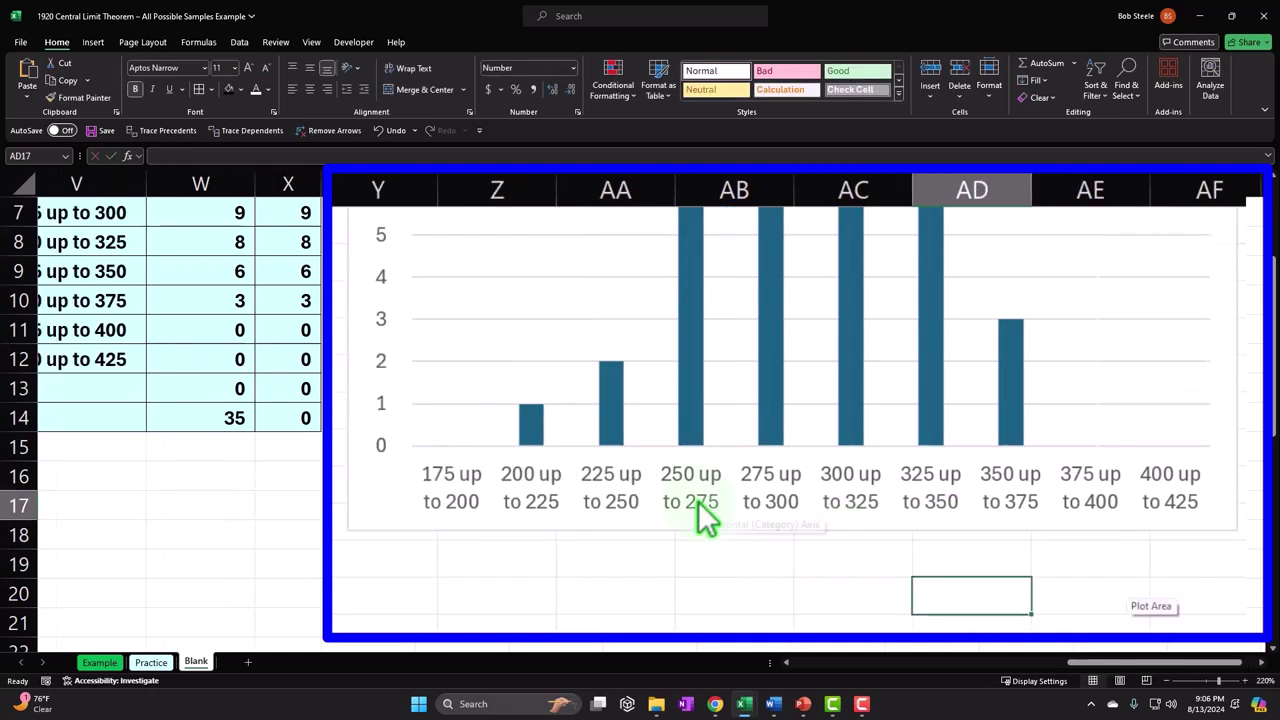
{"action": "type", "text": "Lower"}
{"action": "key", "text": "Tab"}
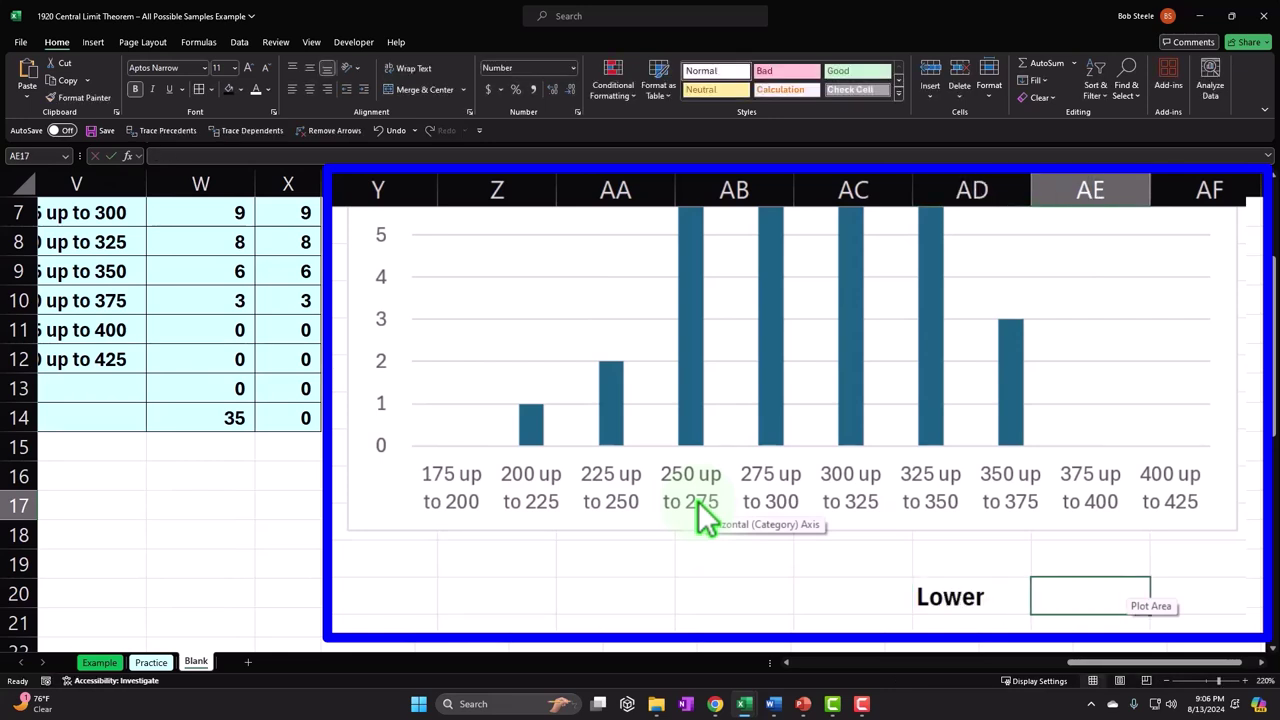
- Begin AE17's formula as =R13, referencing the Mean sample value
{"action": "type", "text": "="}
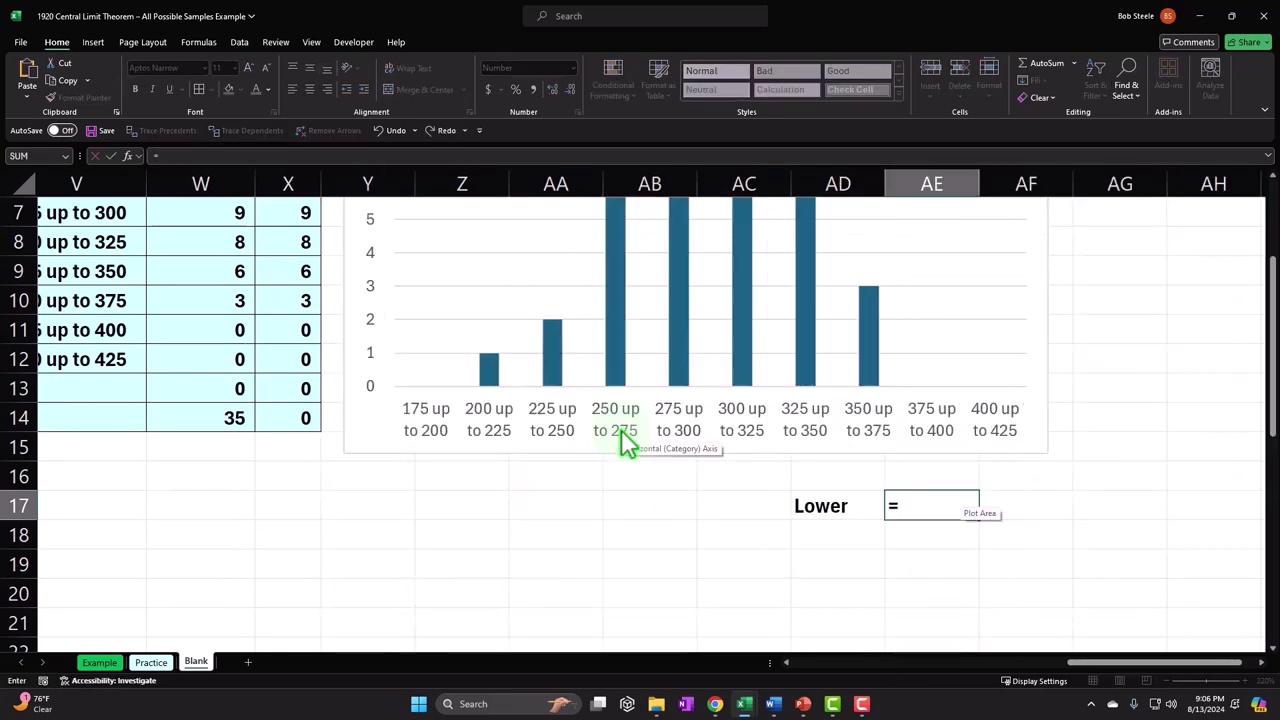
{"action": "scroll", "coordinate": [171, 506], "scroll_direction": "up", "scroll_amount": 2}
{"action": "left_click_drag", "start_coordinate": [1085, 662], "coordinate": [971, 680]}
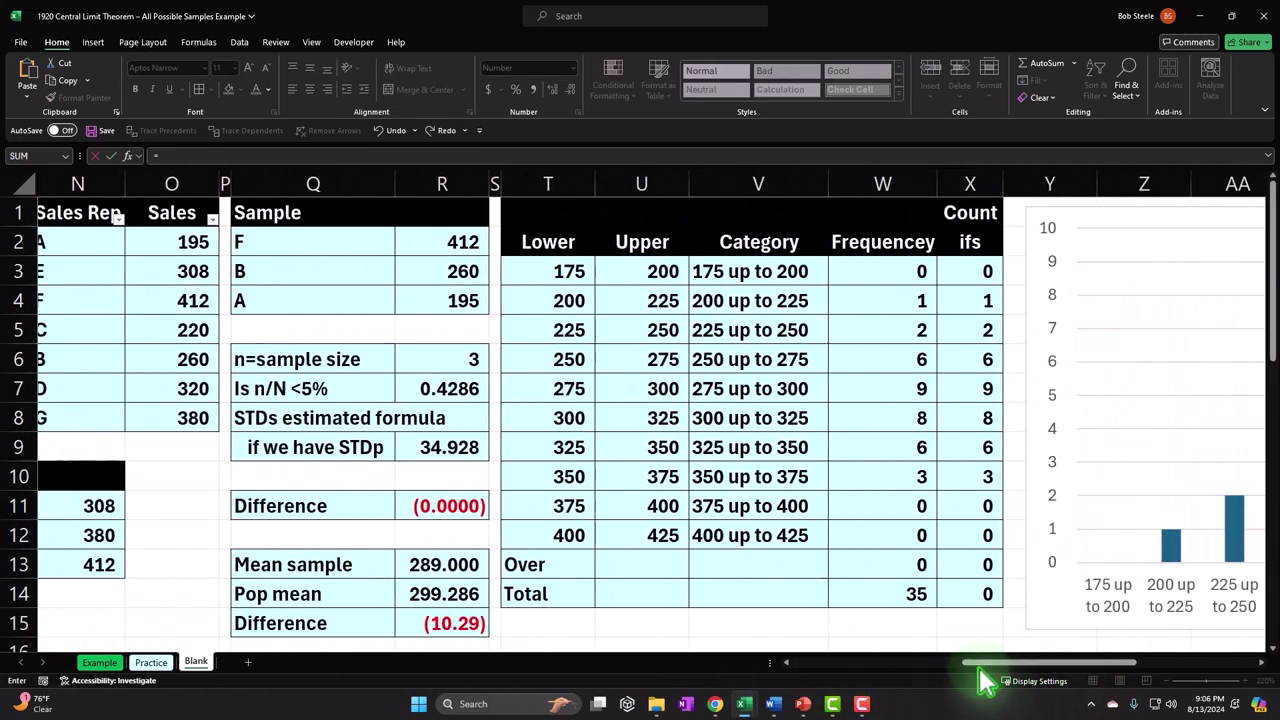
{"action": "scroll", "coordinate": [391, 471], "scroll_direction": "down", "scroll_amount": 1}
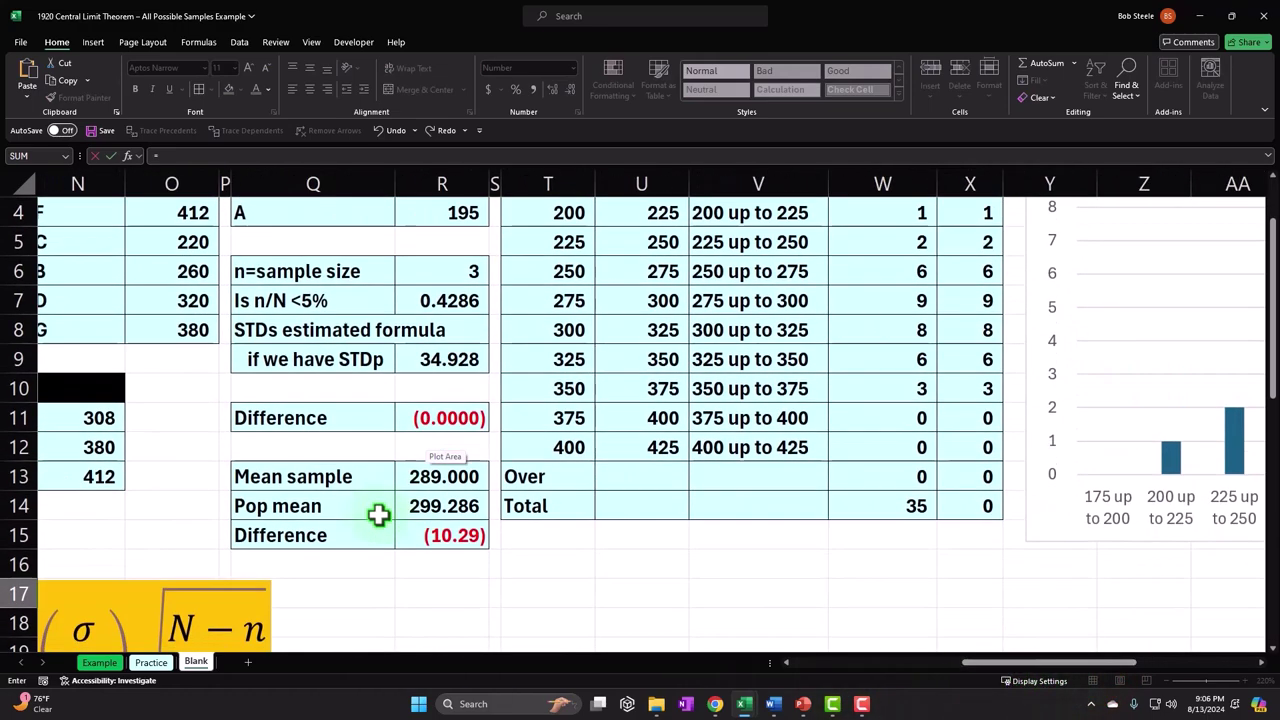
{"action": "left_click", "coordinate": [440, 477]}
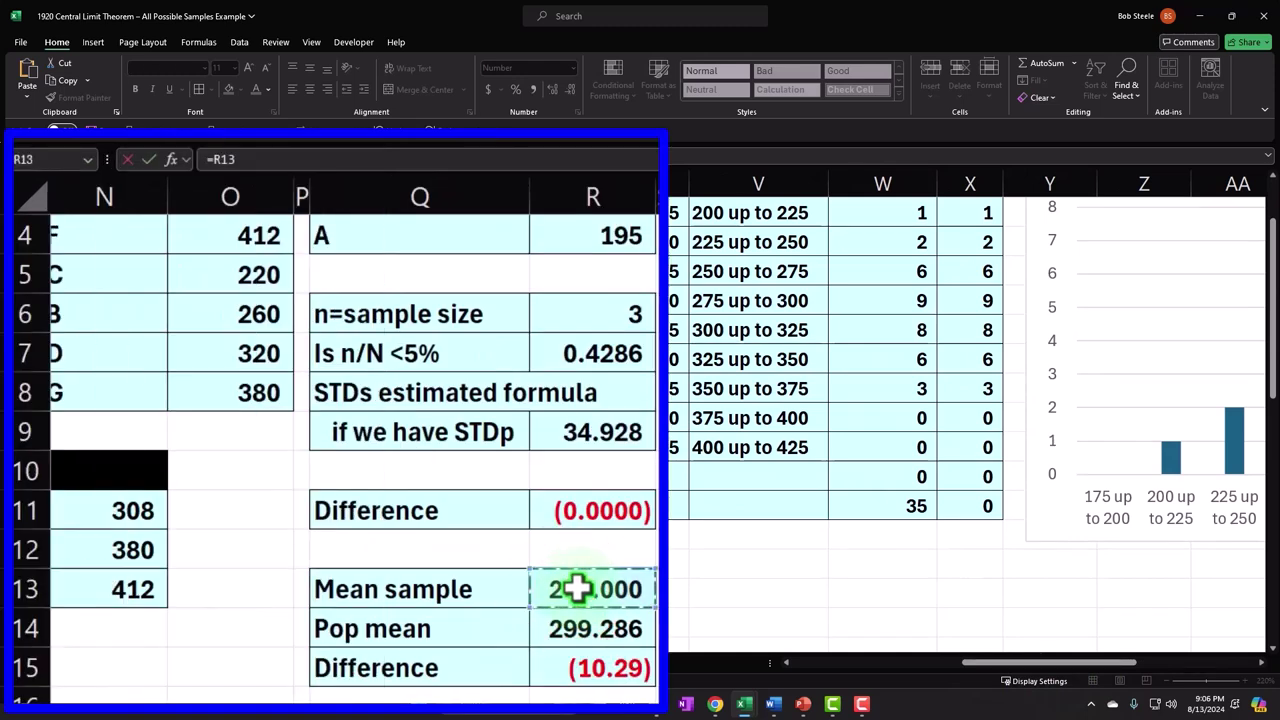
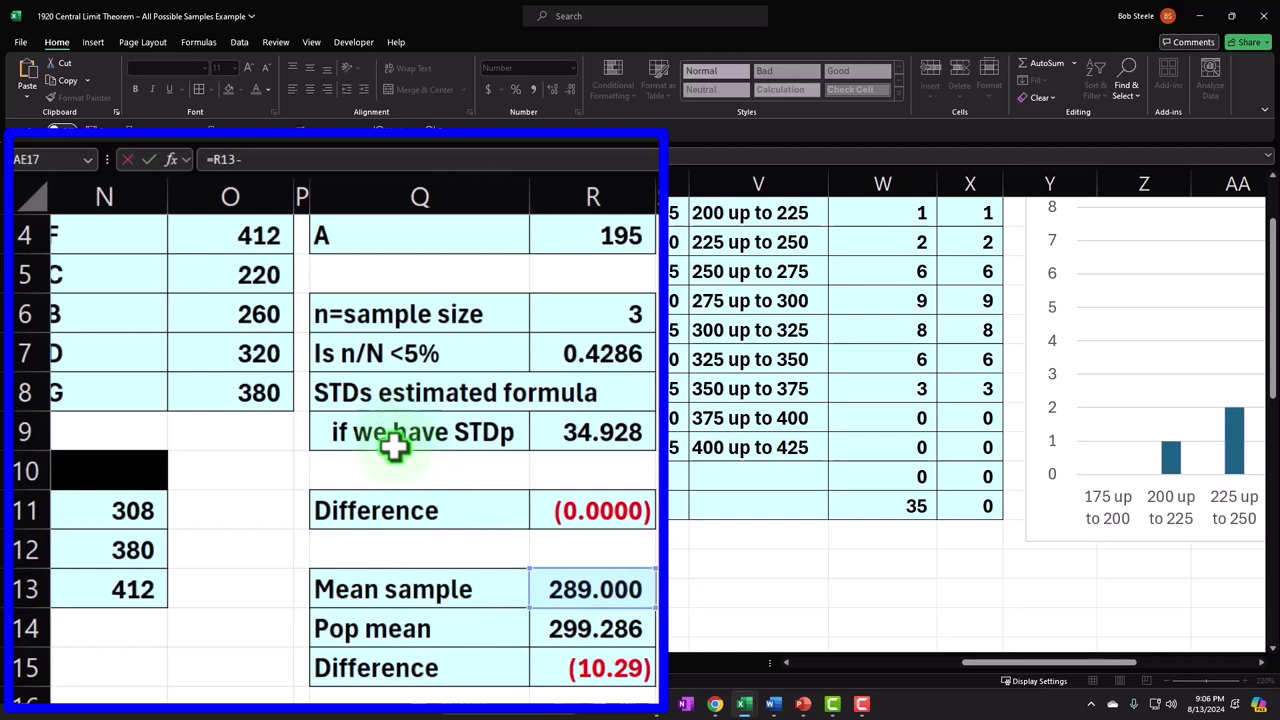
- Complete the Lower formula =R13-R9*4 in AE17, giving 149
{"action": "left_click", "coordinate": [601, 435]}
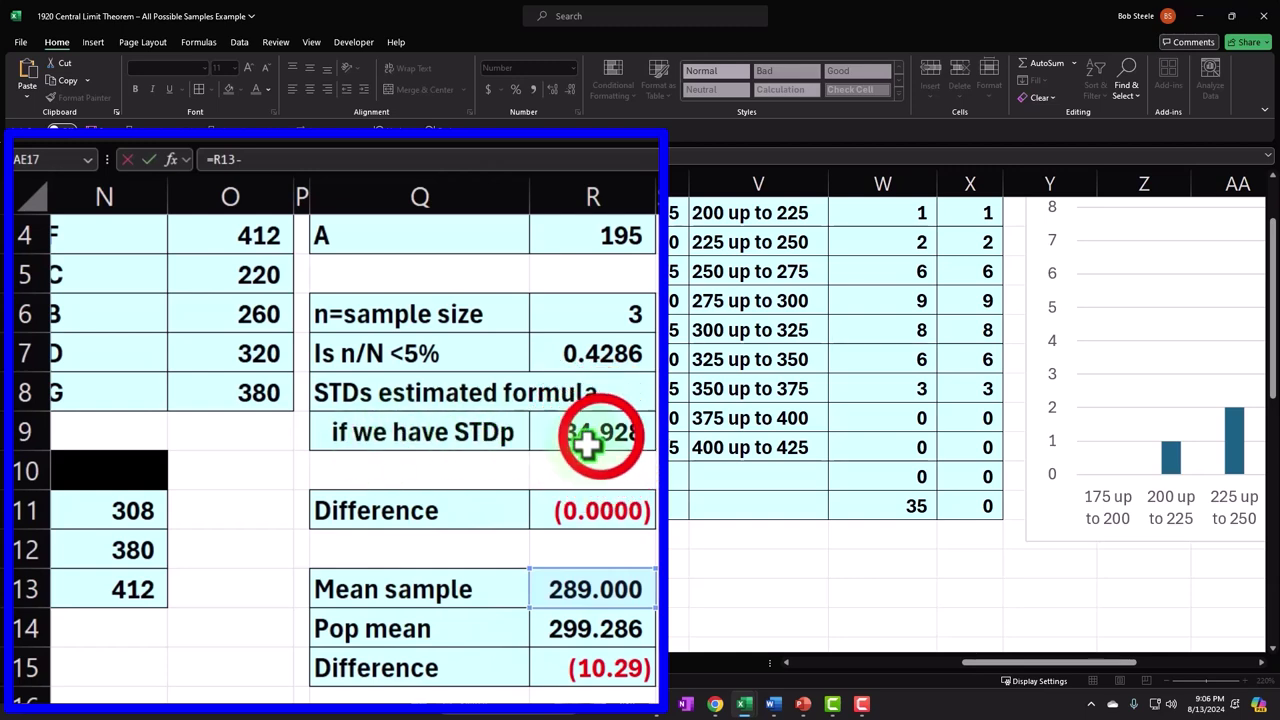
{"action": "left_click_drag", "start_coordinate": [1000, 662], "coordinate": [1090, 688]}
{"action": "type", "text": "*"}
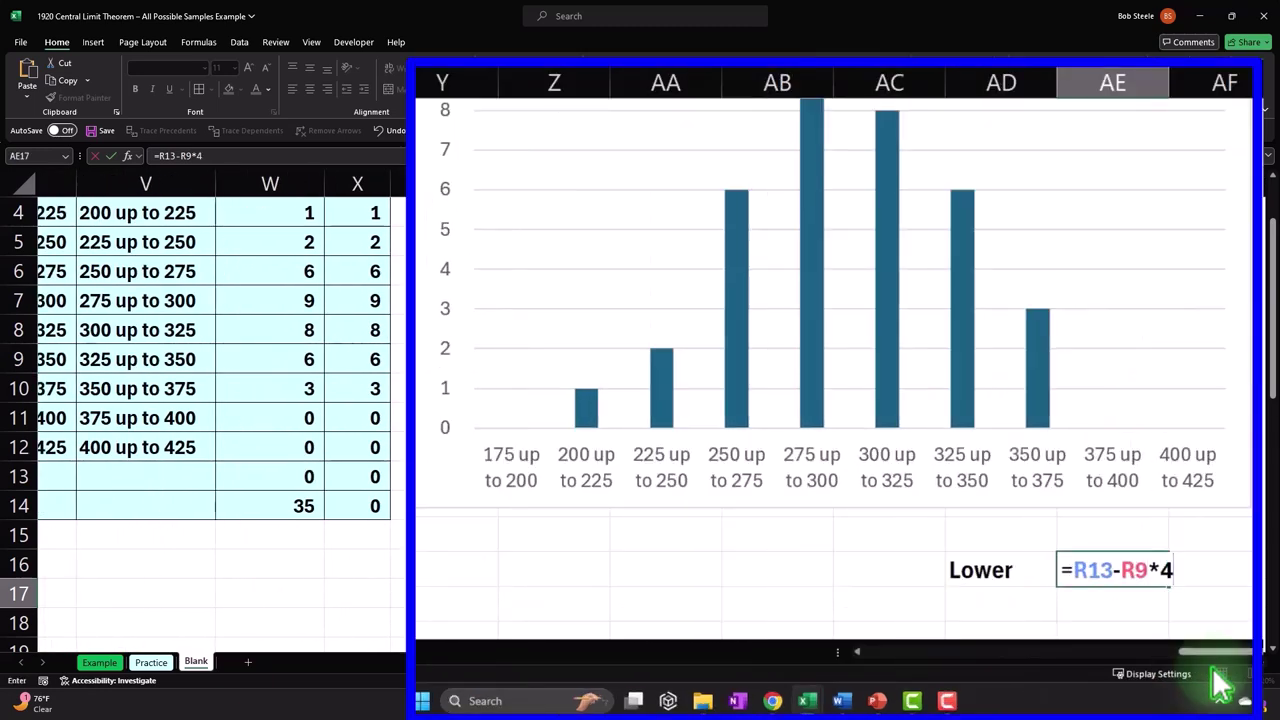
{"action": "type", "text": "4"}
{"action": "key", "text": "Return"}
- Label AD18 'Upper' and enter =R13+R9*4 in AE18, giving 429
{"action": "type", "text": "u"}
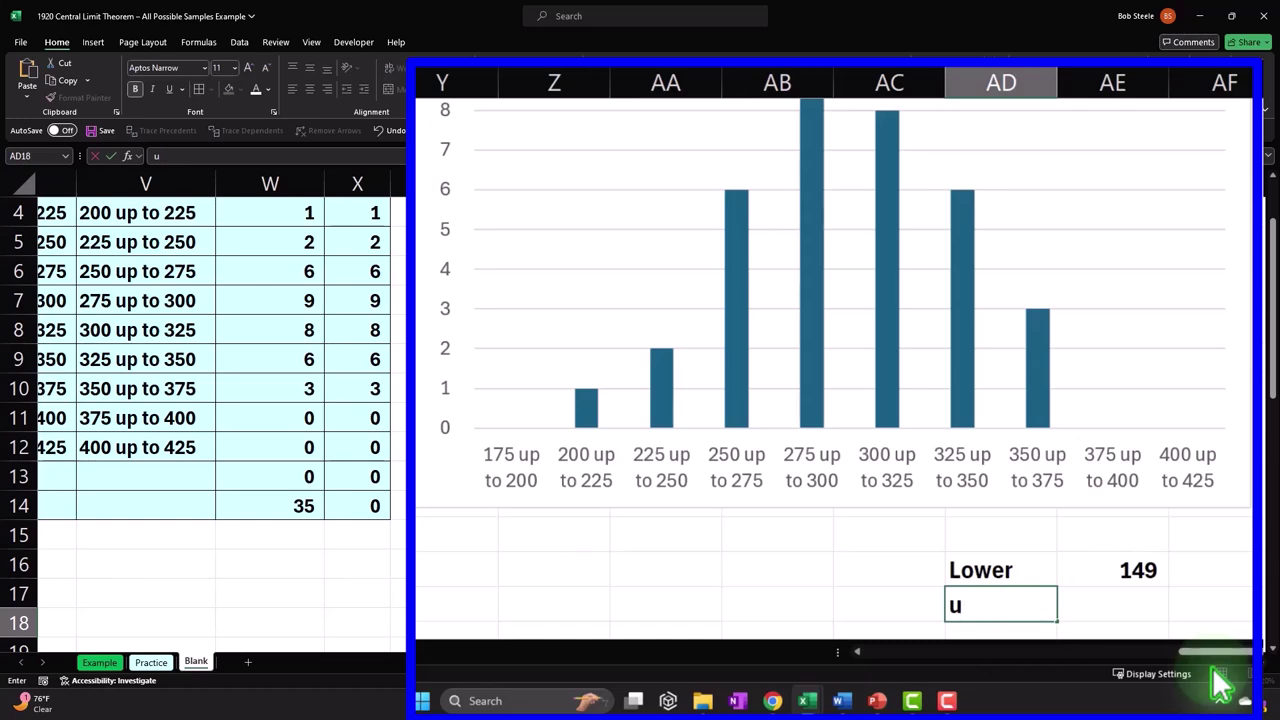
{"action": "type", "text": "pper"}
{"action": "key", "text": "Tab"}
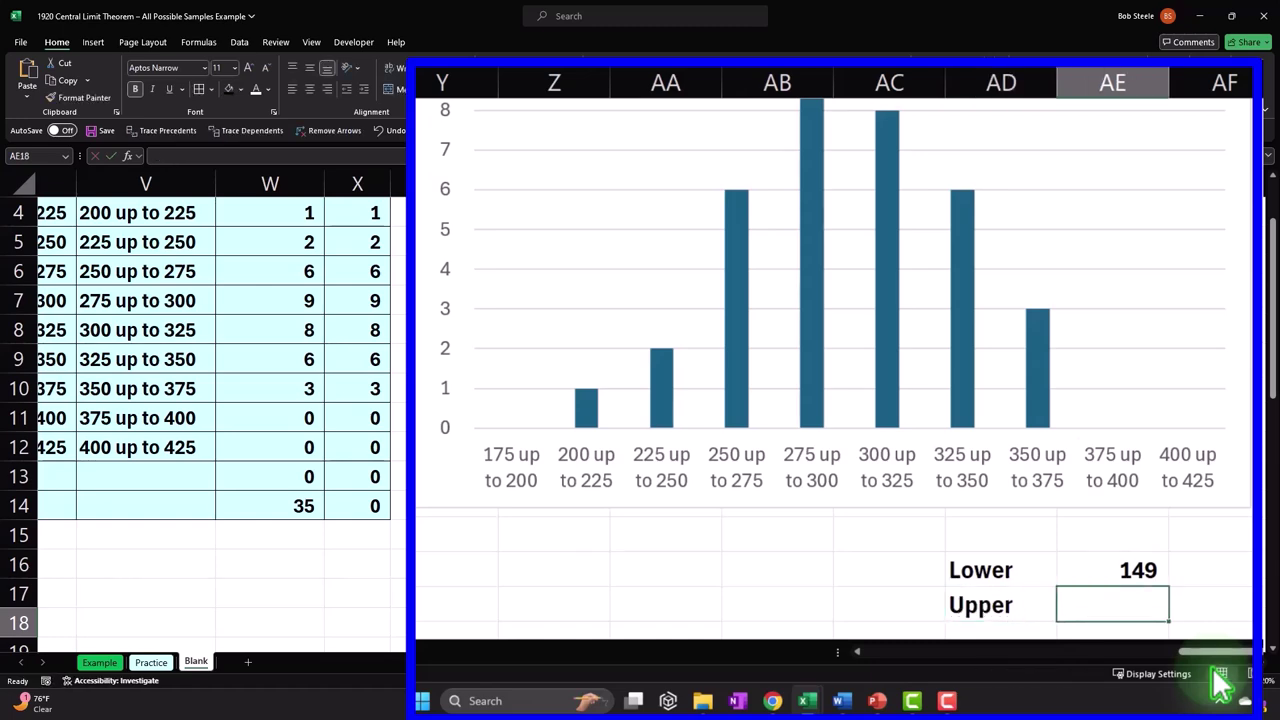
{"action": "type", "text": "="}
{"action": "key", "text": "Left"}
{"action": "key", "text": "Left"}
{"action": "key", "text": "Left"}
{"action": "key", "text": "Left"}
{"action": "key", "text": "Left"}
{"action": "key", "text": "Left"}
{"action": "key", "text": "Left"}
{"action": "key", "text": "Left"}
{"action": "key", "text": "Left"}
{"action": "key", "text": "Left"}
{"action": "key", "text": "Left"}
{"action": "key", "text": "Left"}
{"action": "key", "text": "Left"}
{"action": "key", "text": "Left"}
{"action": "key", "text": "Left"}
{"action": "key", "text": "Left"}
{"action": "key", "text": "Left"}
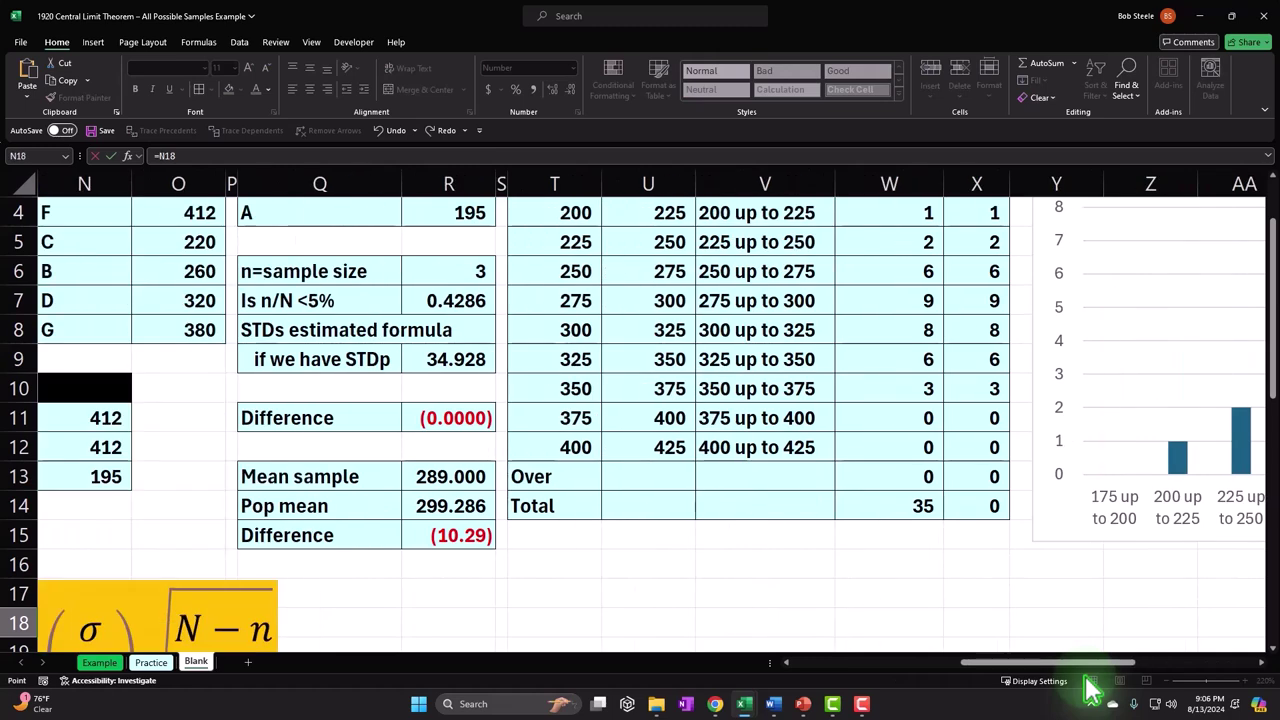
{"action": "scroll", "coordinate": [393, 376], "scroll_direction": "up", "scroll_amount": 1}
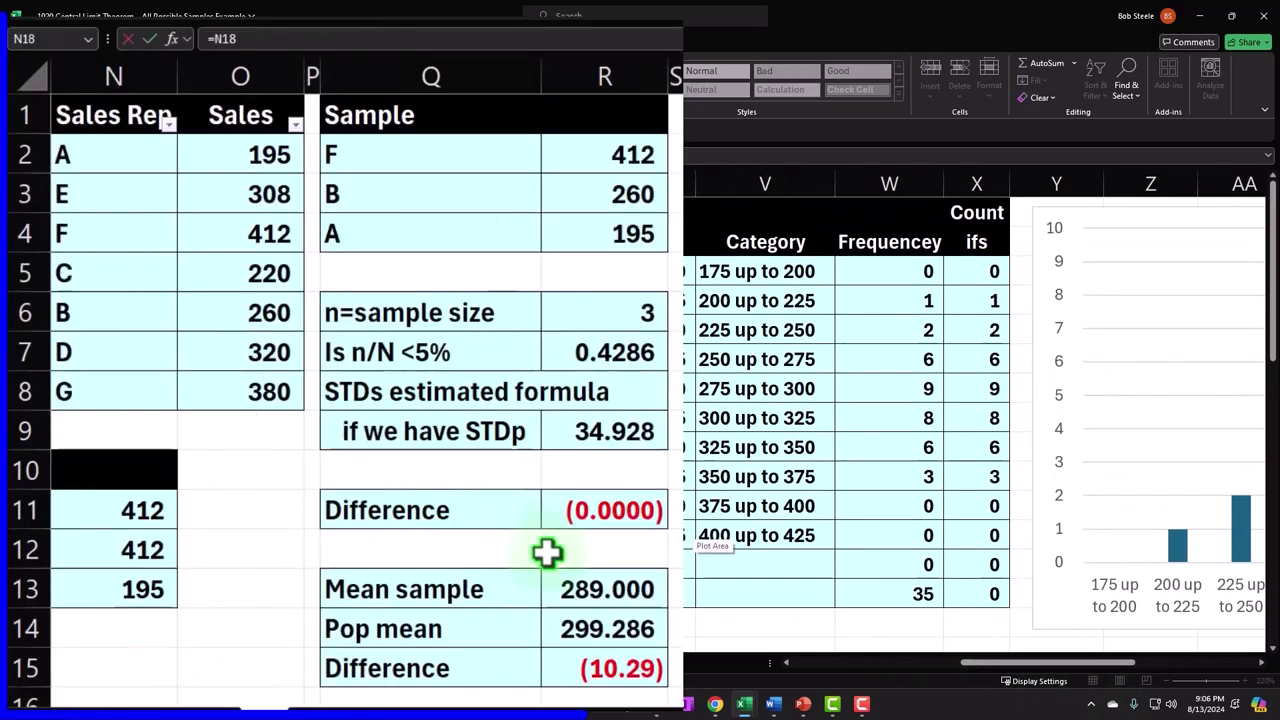
{"action": "left_click", "coordinate": [430, 564]}
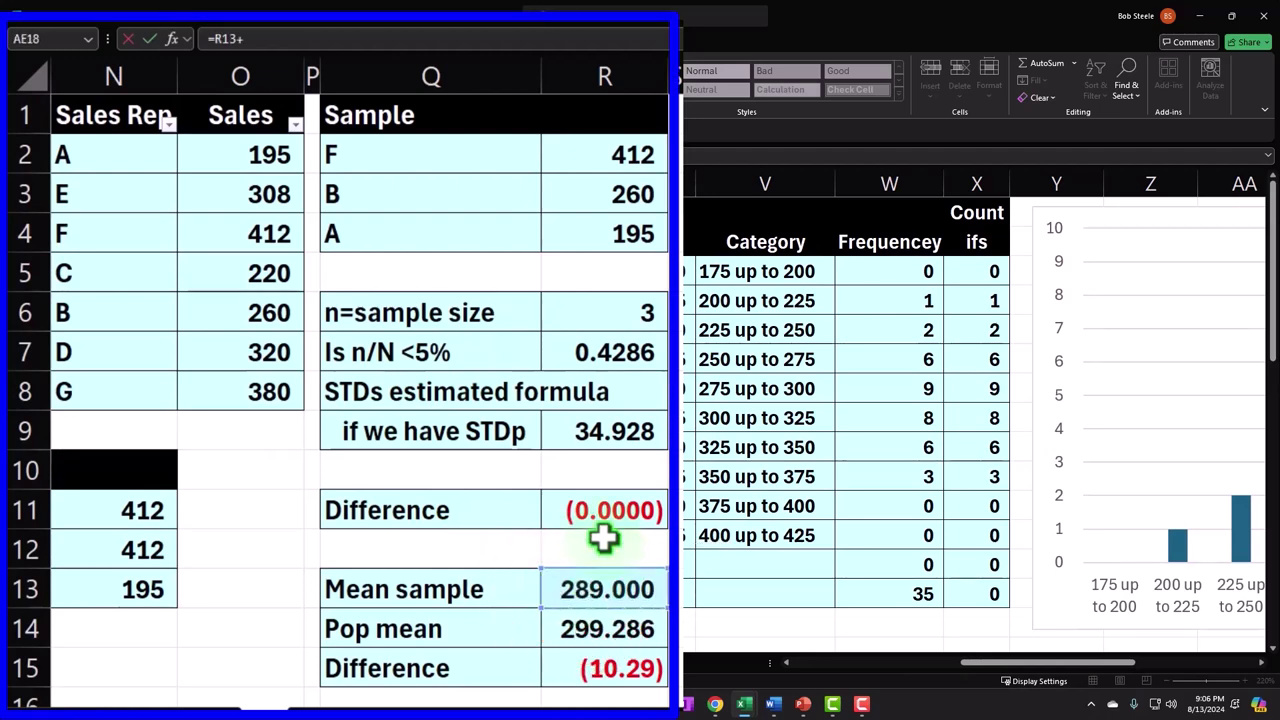
{"action": "left_click", "coordinate": [425, 448]}
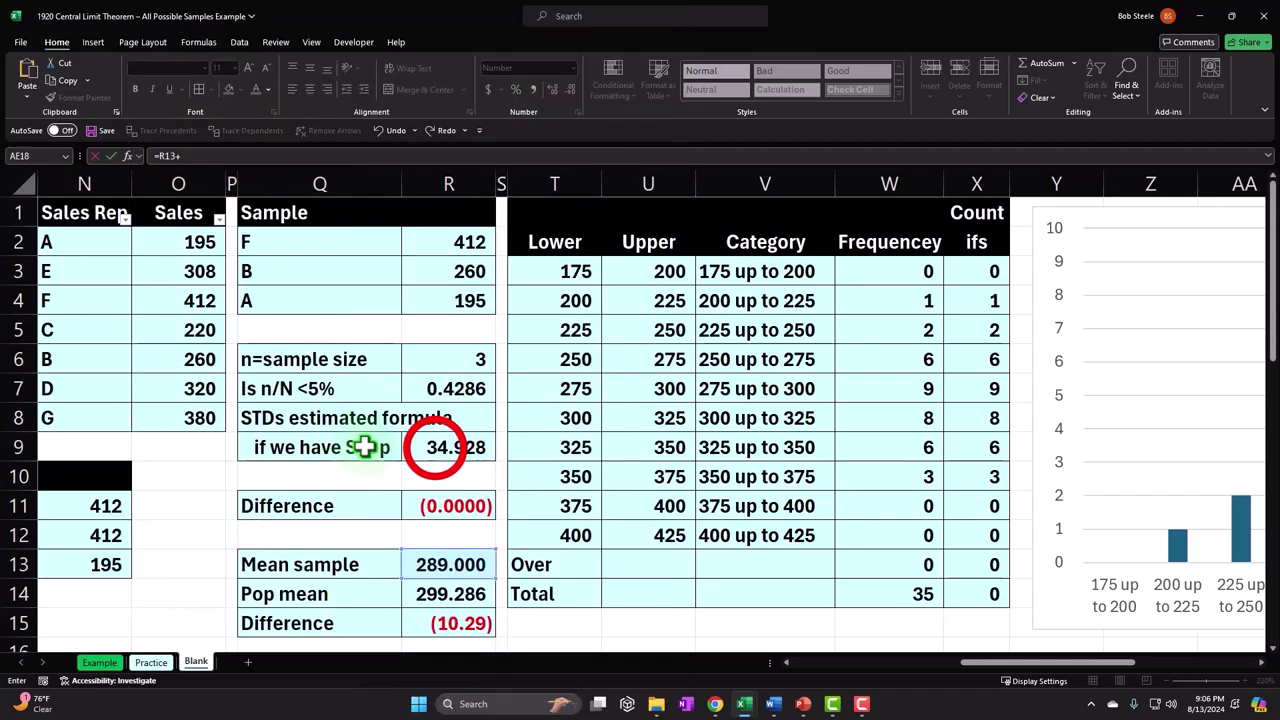
{"action": "left_click_drag", "start_coordinate": [985, 675], "coordinate": [1143, 680]}
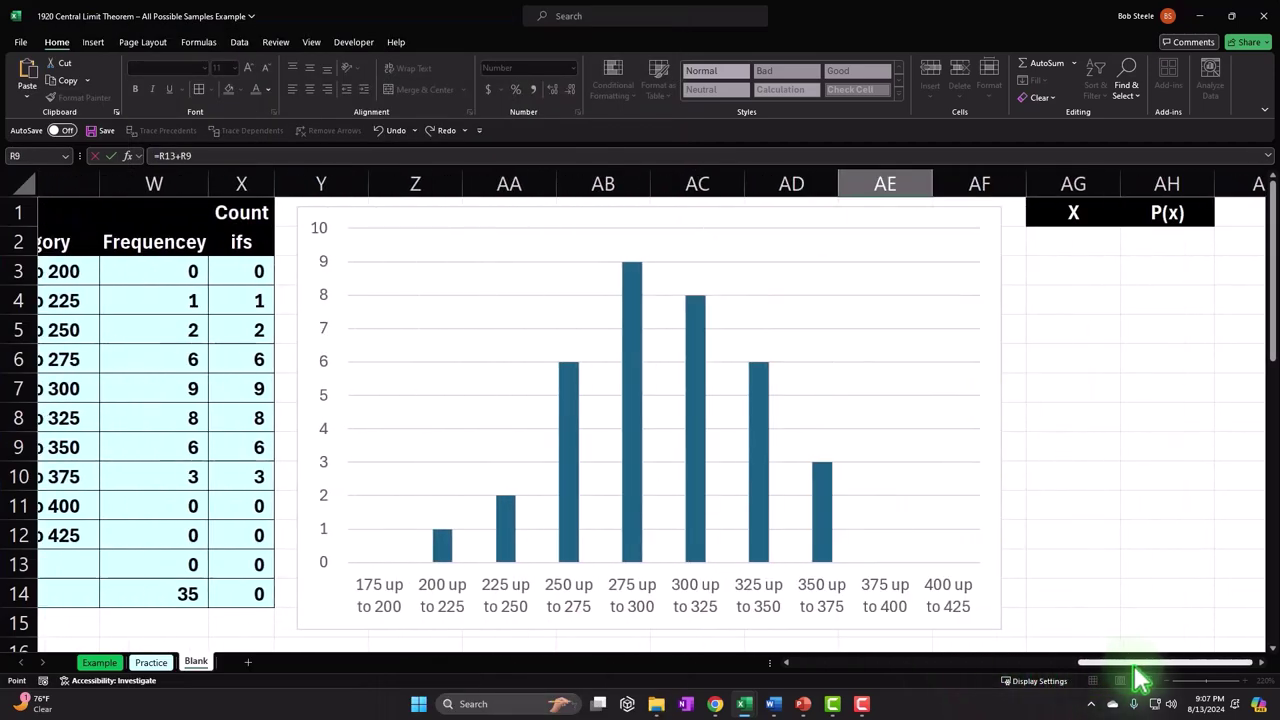
{"action": "scroll", "coordinate": [1083, 545], "scroll_direction": "down", "scroll_amount": 3}
{"action": "type", "text": "*4"}
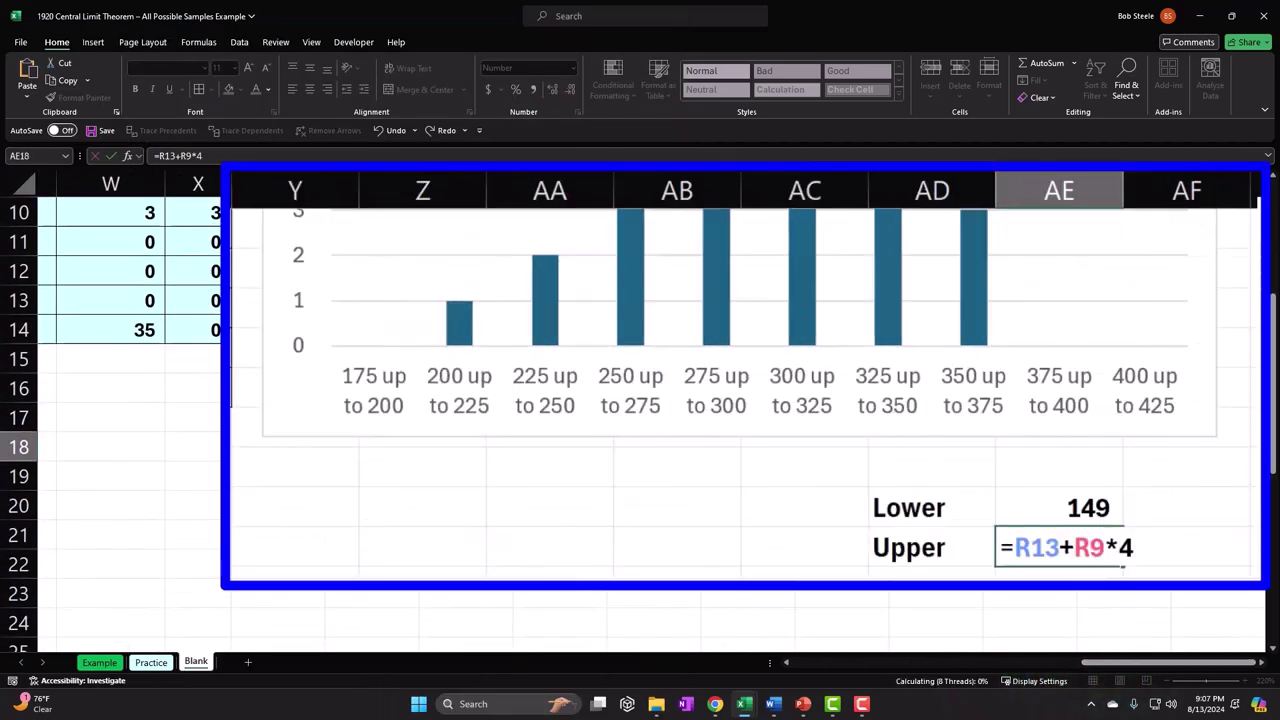
{"action": "key", "text": "Return"}
- Review the Lower formula, then move across toward the X column
{"action": "key", "text": "Up"}
{"action": "key", "text": "Right"}
{"action": "key", "text": "Up"}
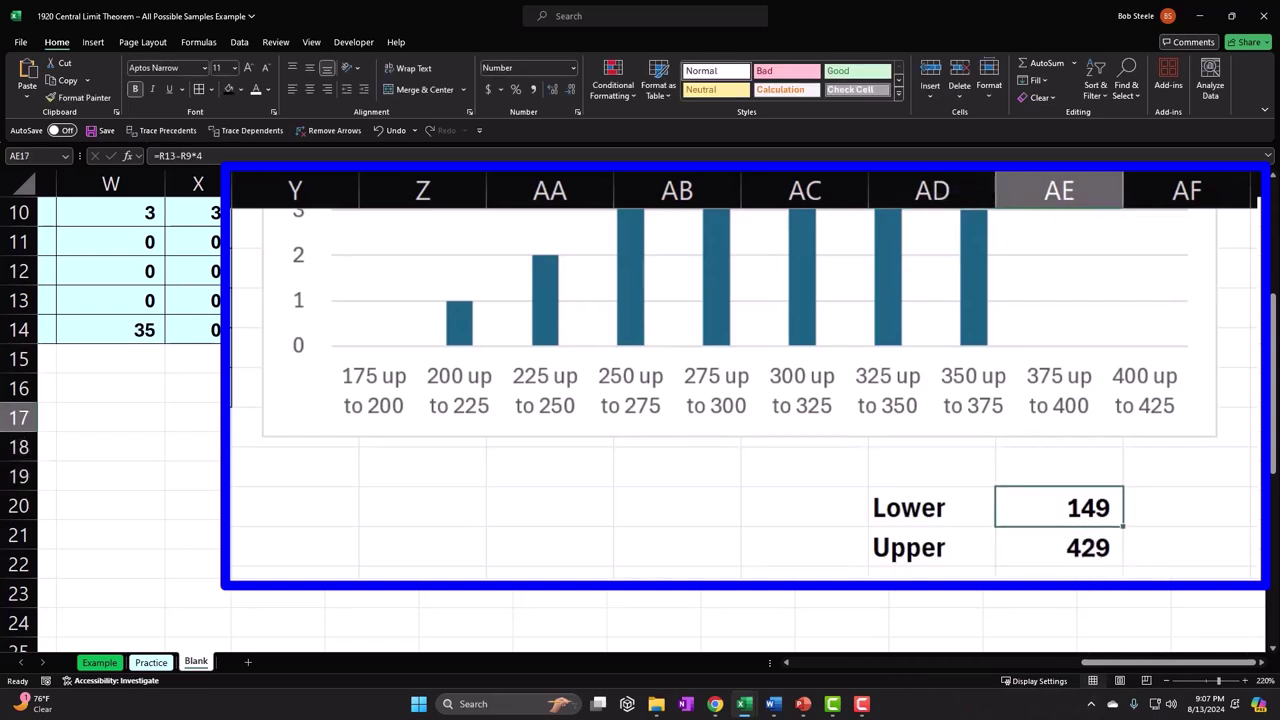
{"action": "key", "text": "Down"}
{"action": "key", "text": "Right"}
{"action": "key", "text": "Right"}
{"action": "key", "text": "Right"}
- Enter 149 as the first X value in AG2
{"action": "scroll", "coordinate": [1170, 510], "scroll_direction": "up", "scroll_amount": 3}
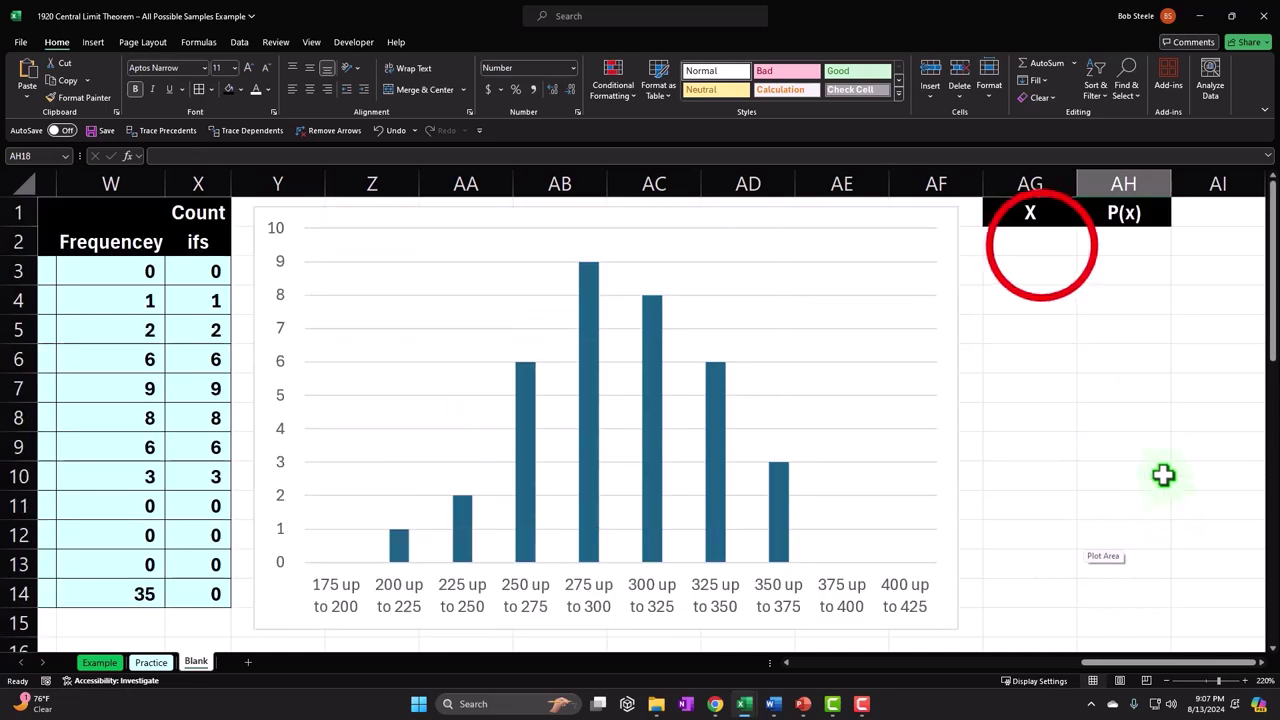
{"action": "left_click", "coordinate": [1030, 271]}
{"action": "type", "text": "14"}
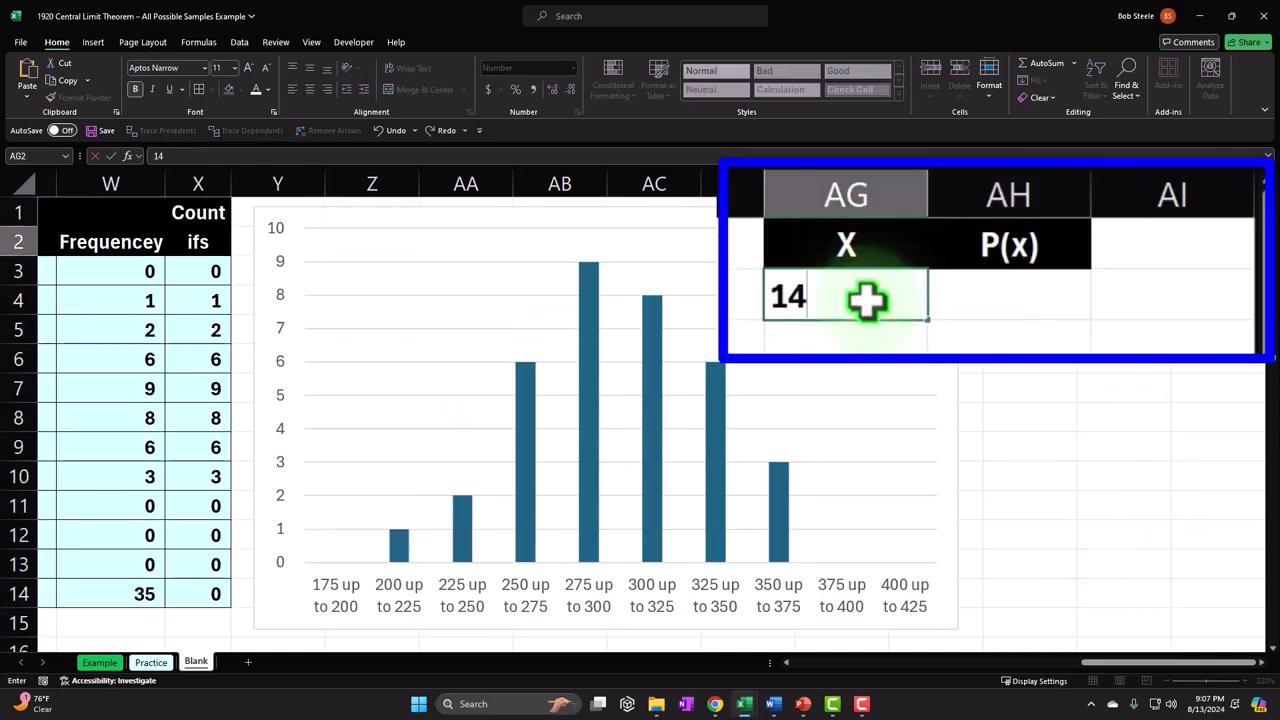
{"action": "type", "text": "9"}
{"action": "key", "text": "Return"}
{"action": "key", "text": "Up"}
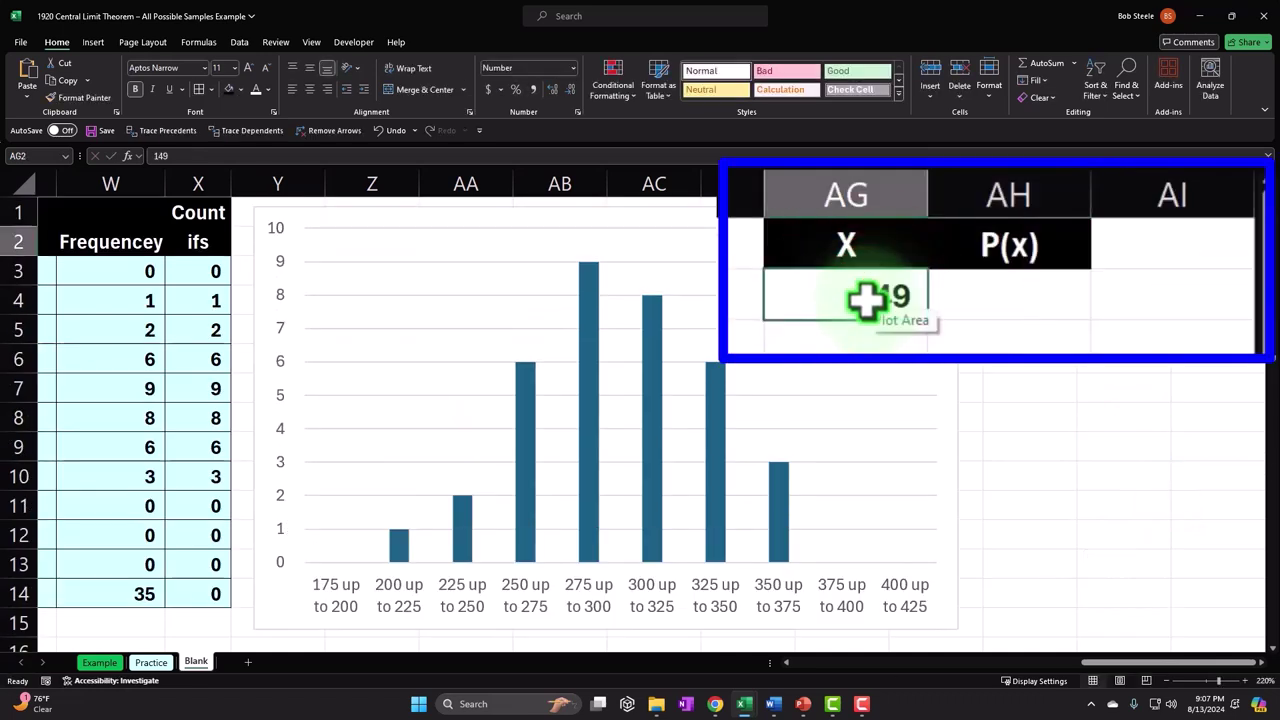
- Start a formula in AG2 with the count argument AE18-AE17+1
{"action": "type", "text": "=se"}
{"action": "key", "text": "Tab"}
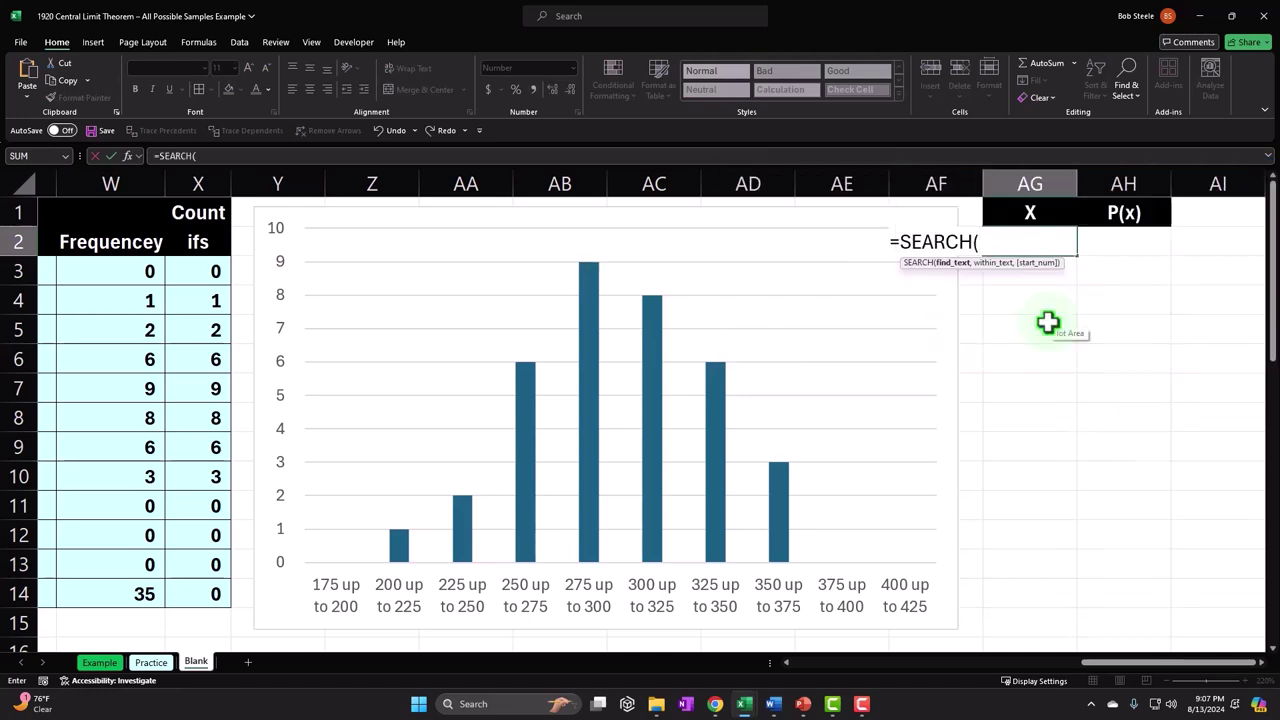
{"action": "scroll", "coordinate": [1047, 321], "scroll_direction": "down", "scroll_amount": 3}
{"action": "left_click", "coordinate": [866, 447]}
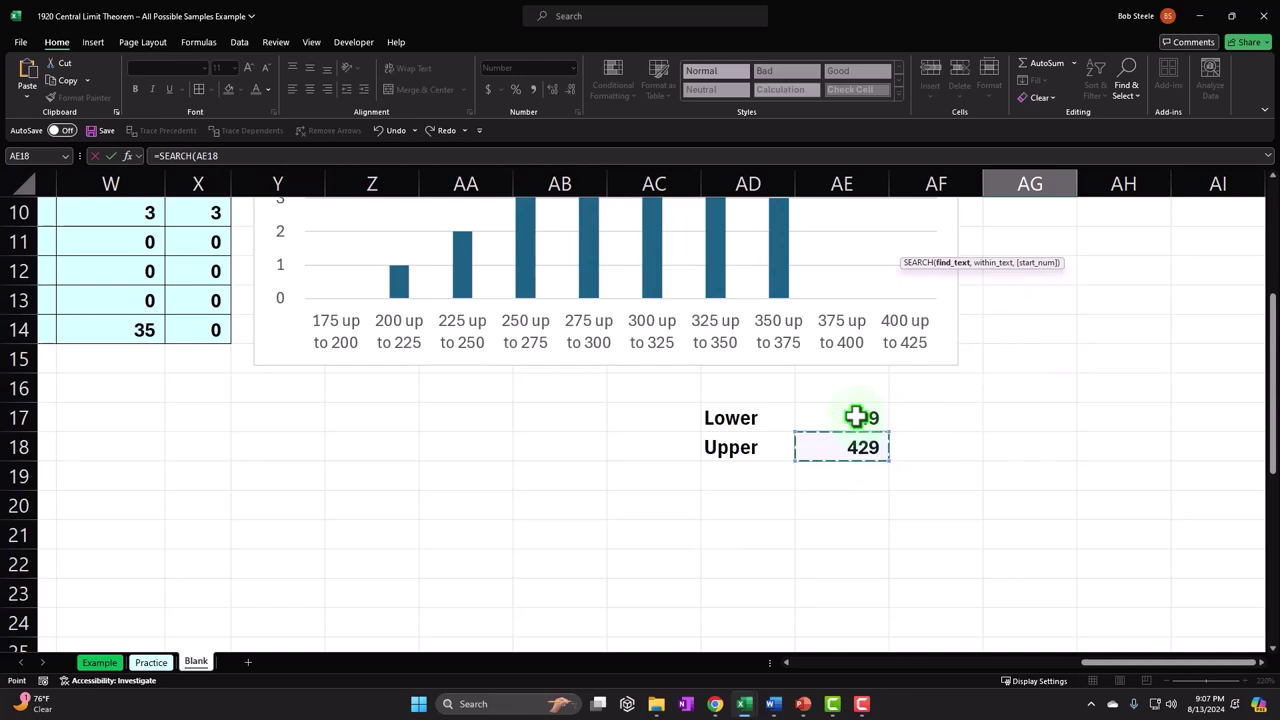
{"action": "type", "text": "-"}
{"action": "scroll", "coordinate": [860, 440], "scroll_direction": "down", "scroll_amount": 2}
{"action": "left_click", "coordinate": [863, 506]}
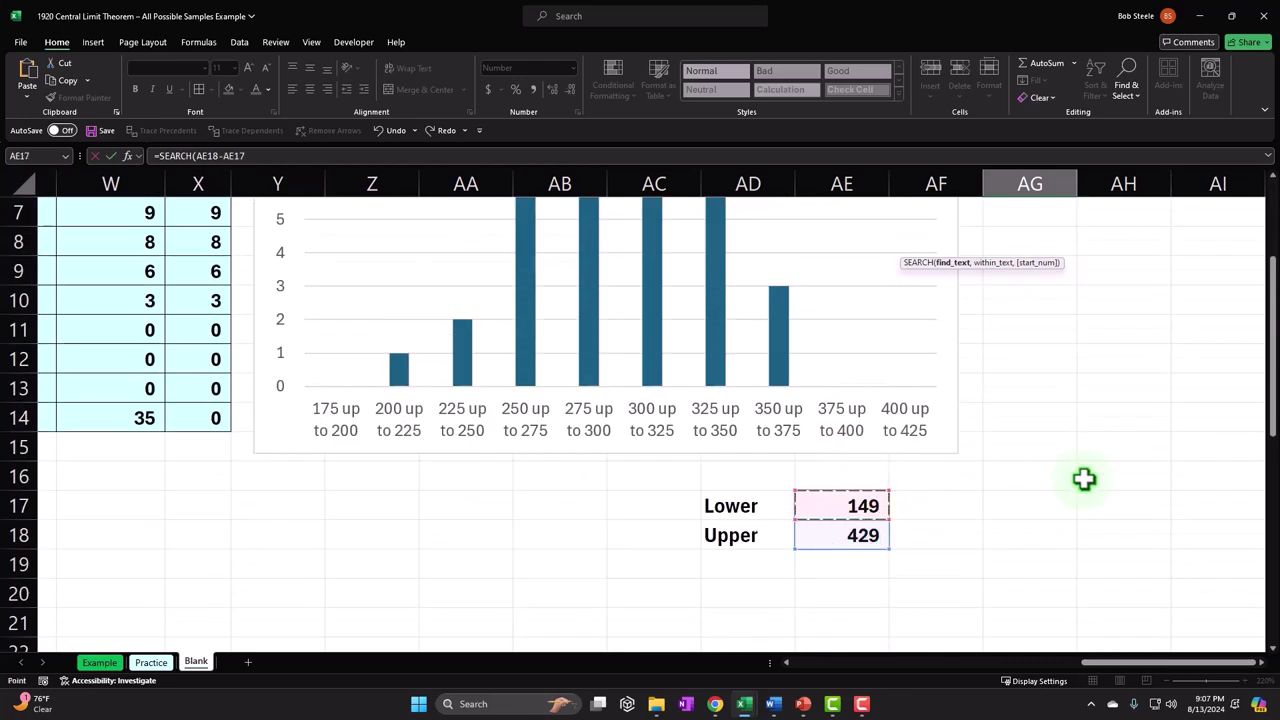
{"action": "scroll", "coordinate": [1084, 479], "scroll_direction": "up", "scroll_amount": 2}
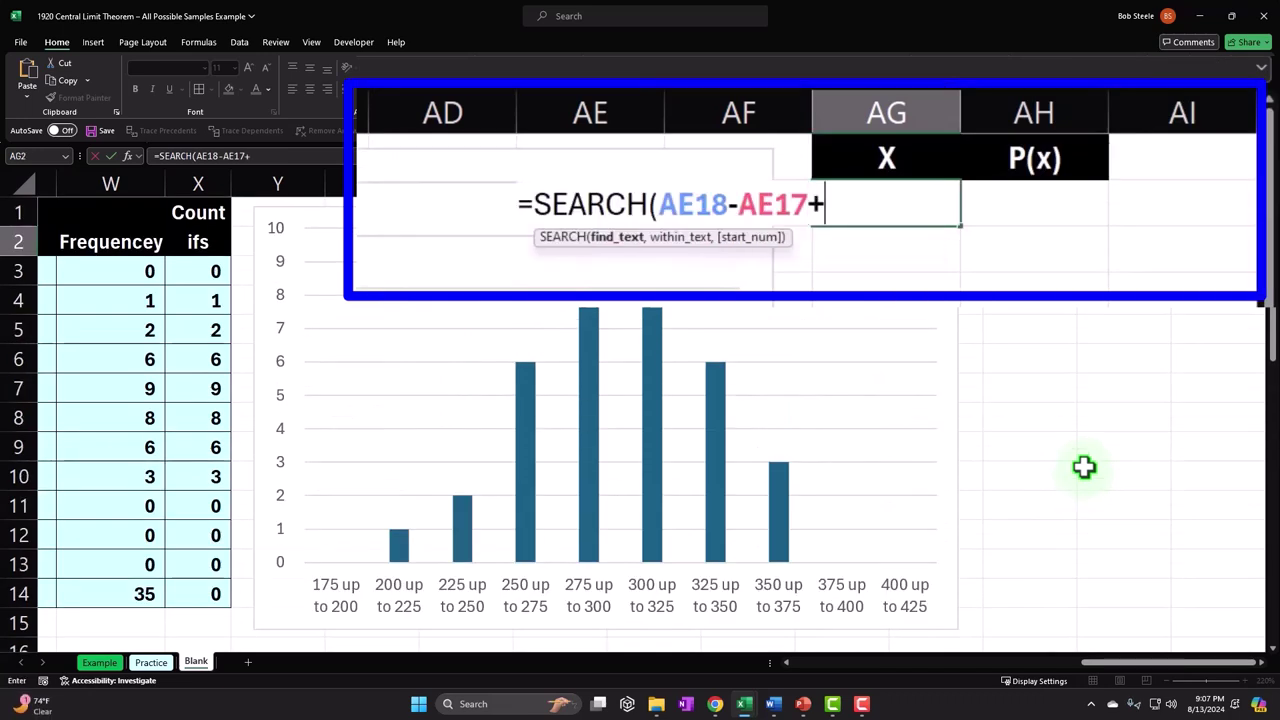
{"action": "type", "text": "+1)"}
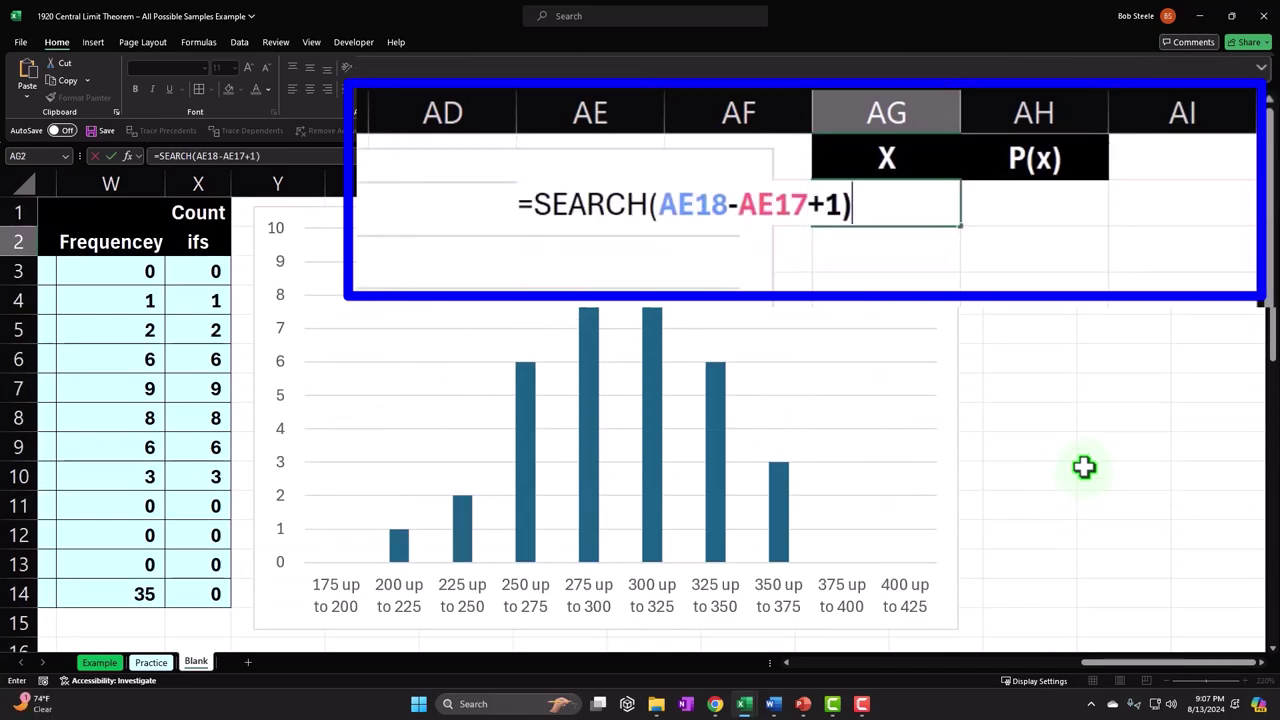
{"action": "key", "text": "BackSpace"}
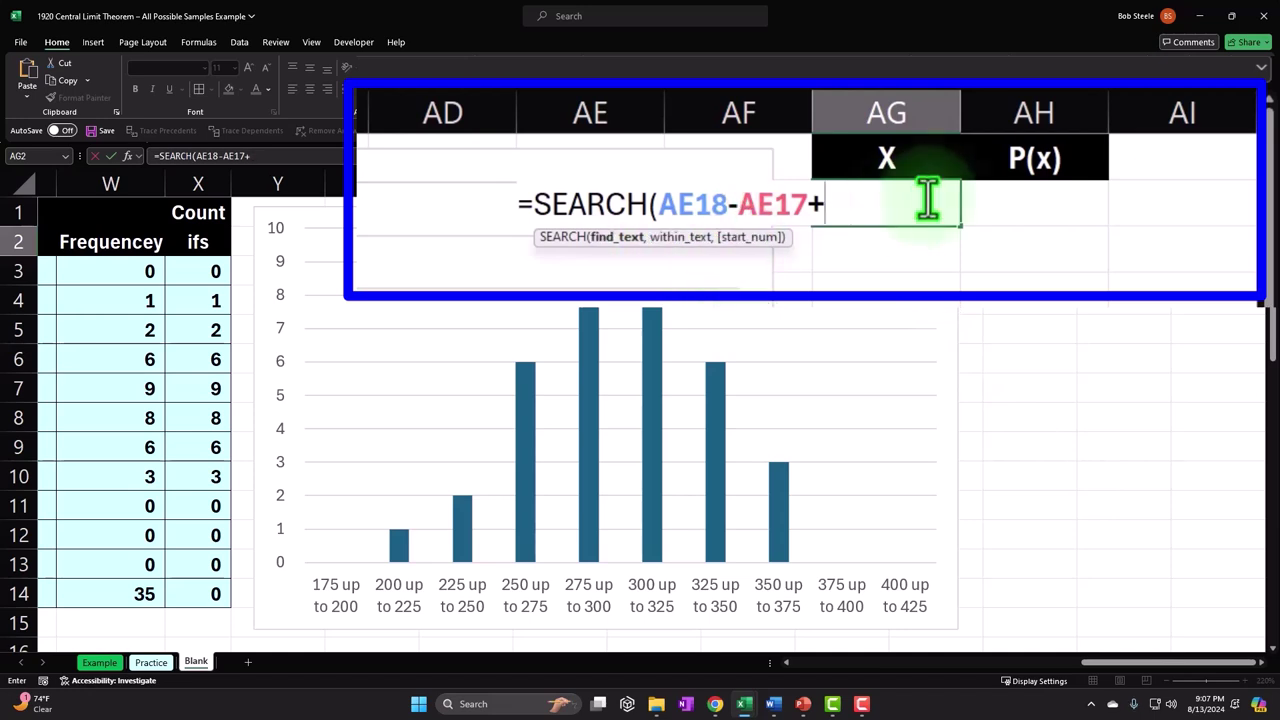
- Correct the function to SEQUENCE and finish =SEQUENCE(AE18-AE17+1,1,AE17) listing X values
{"action": "left_click", "coordinate": [645, 204]}
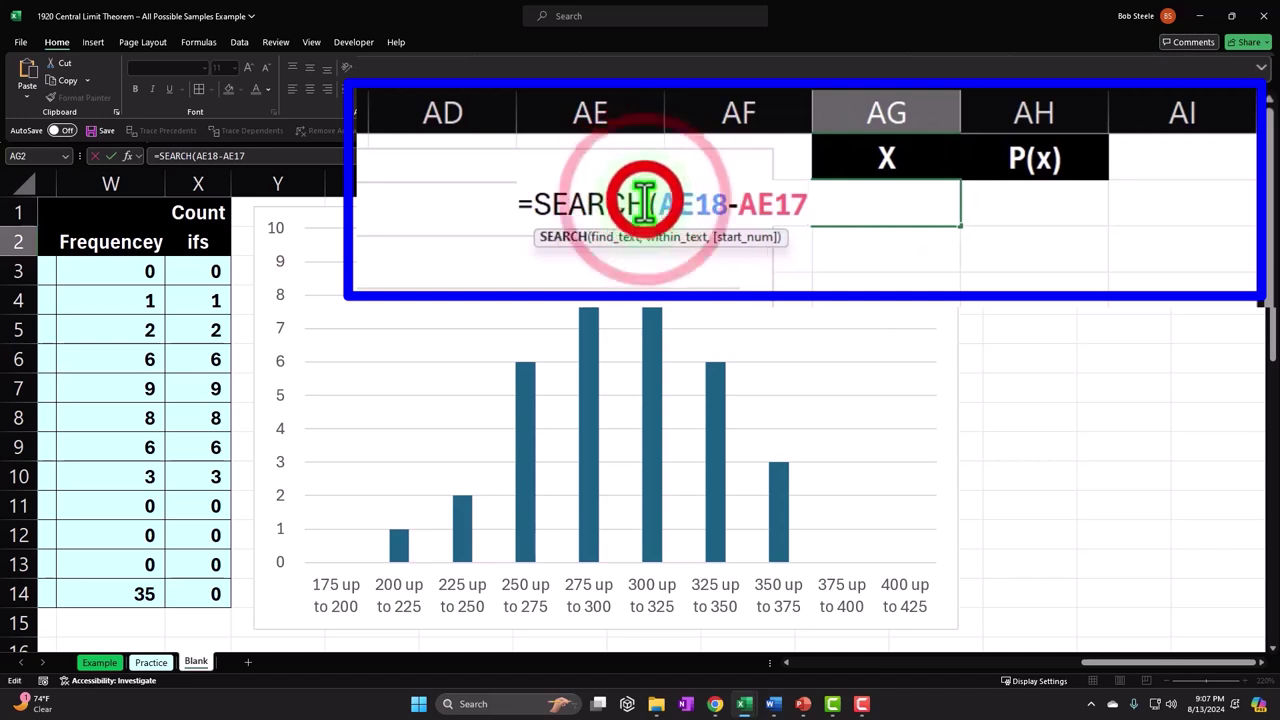
{"action": "key", "text": "BackSpace"}
{"action": "key", "text": "BackSpace"}
{"action": "key", "text": "BackSpace"}
{"action": "key", "text": "BackSpace"}
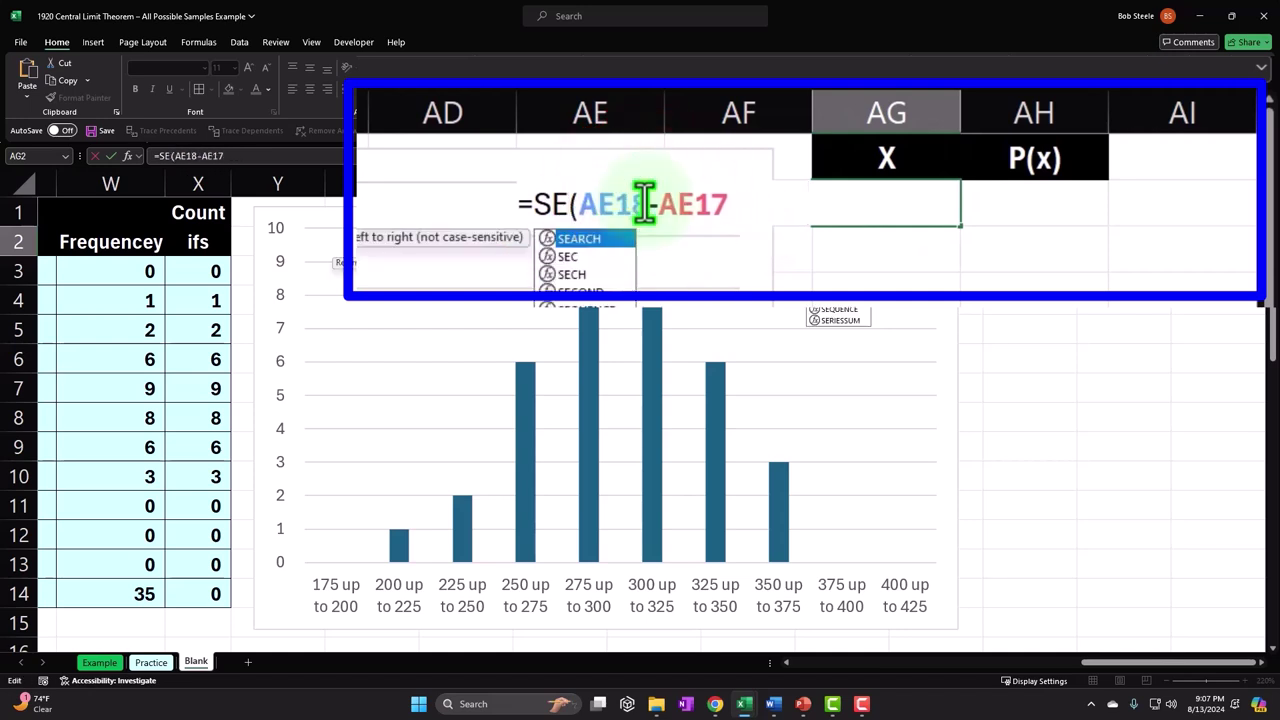
{"action": "type", "text": "q"}
{"action": "key", "text": "Tab"}
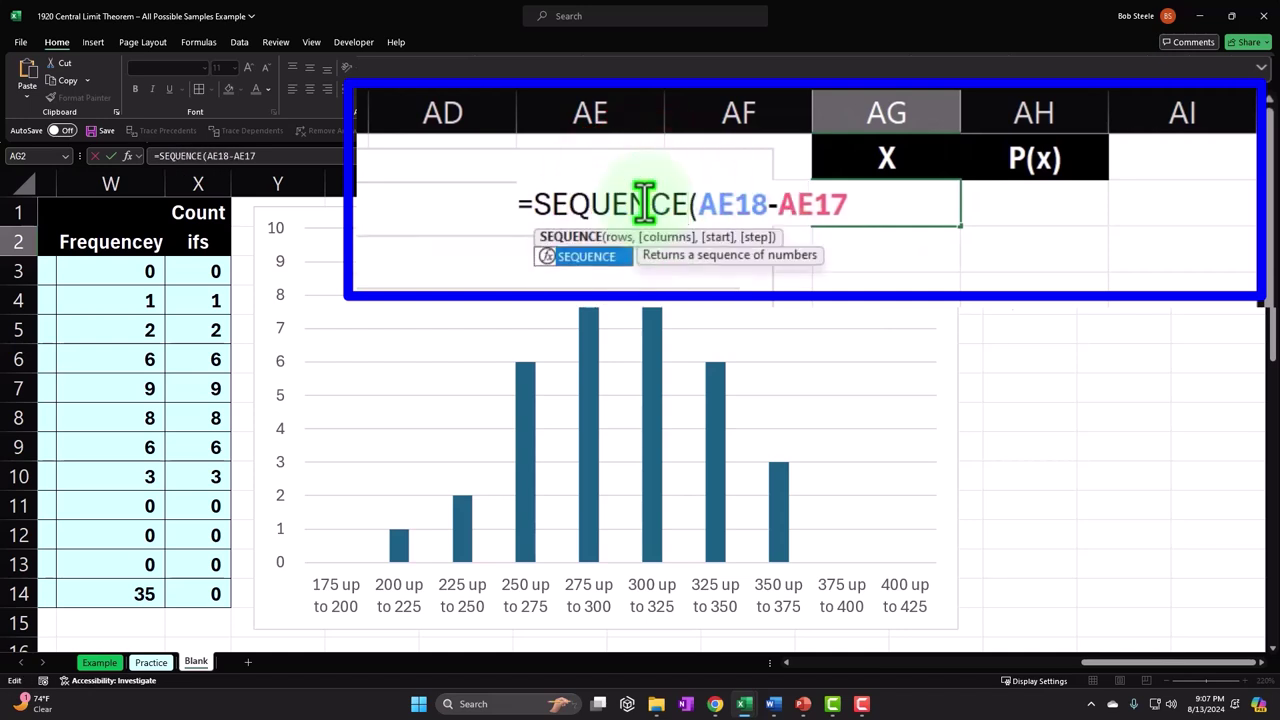
{"action": "left_click", "coordinate": [870, 215]}
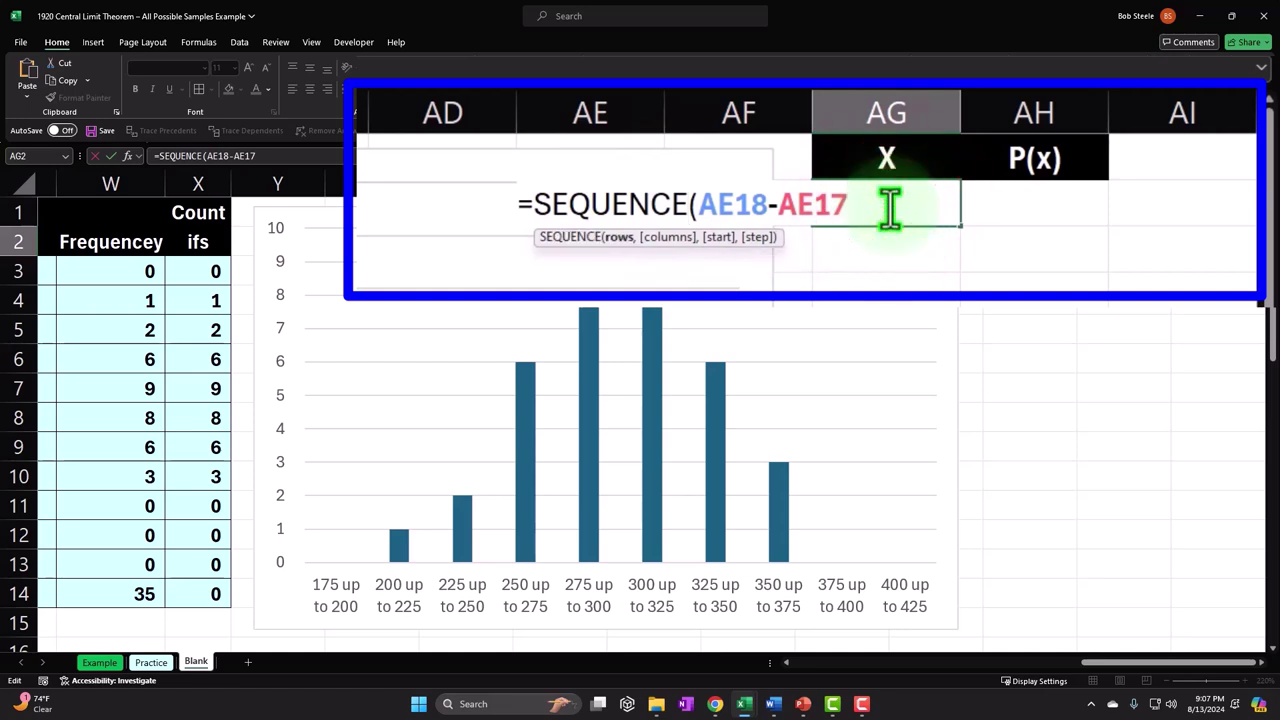
{"action": "type", "text": "+1"}
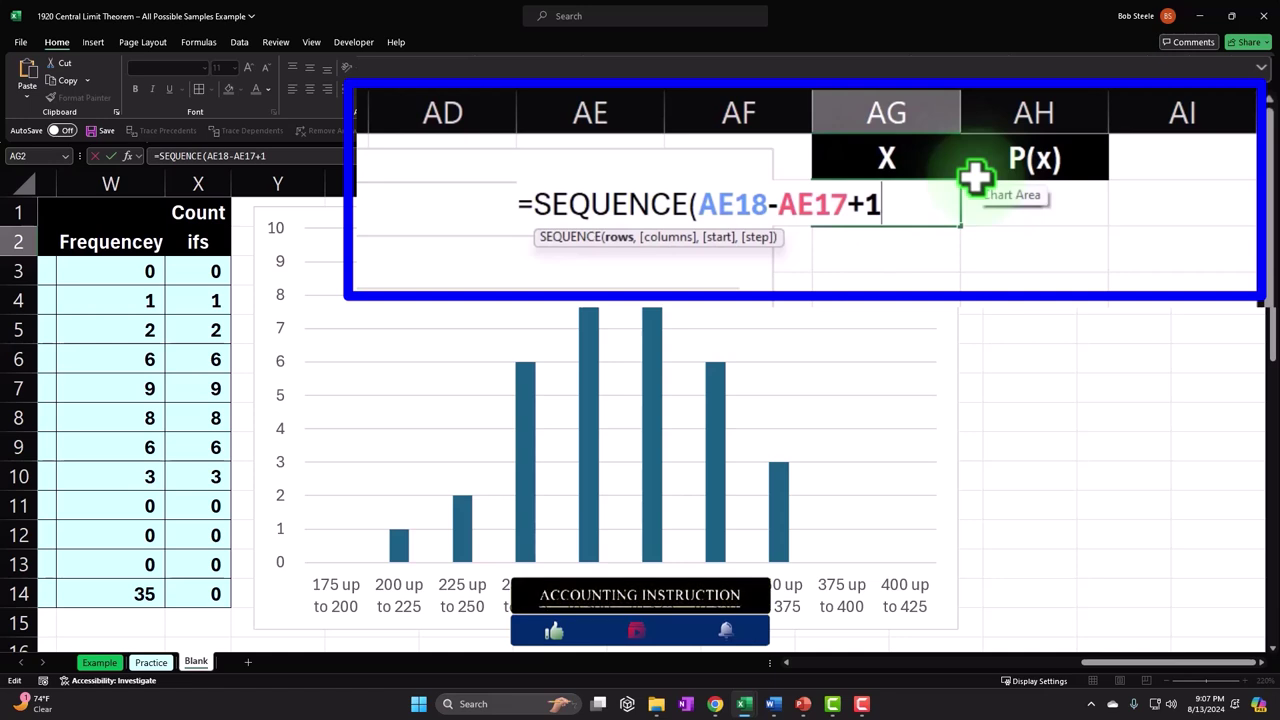
{"action": "type", "text": ",1"}
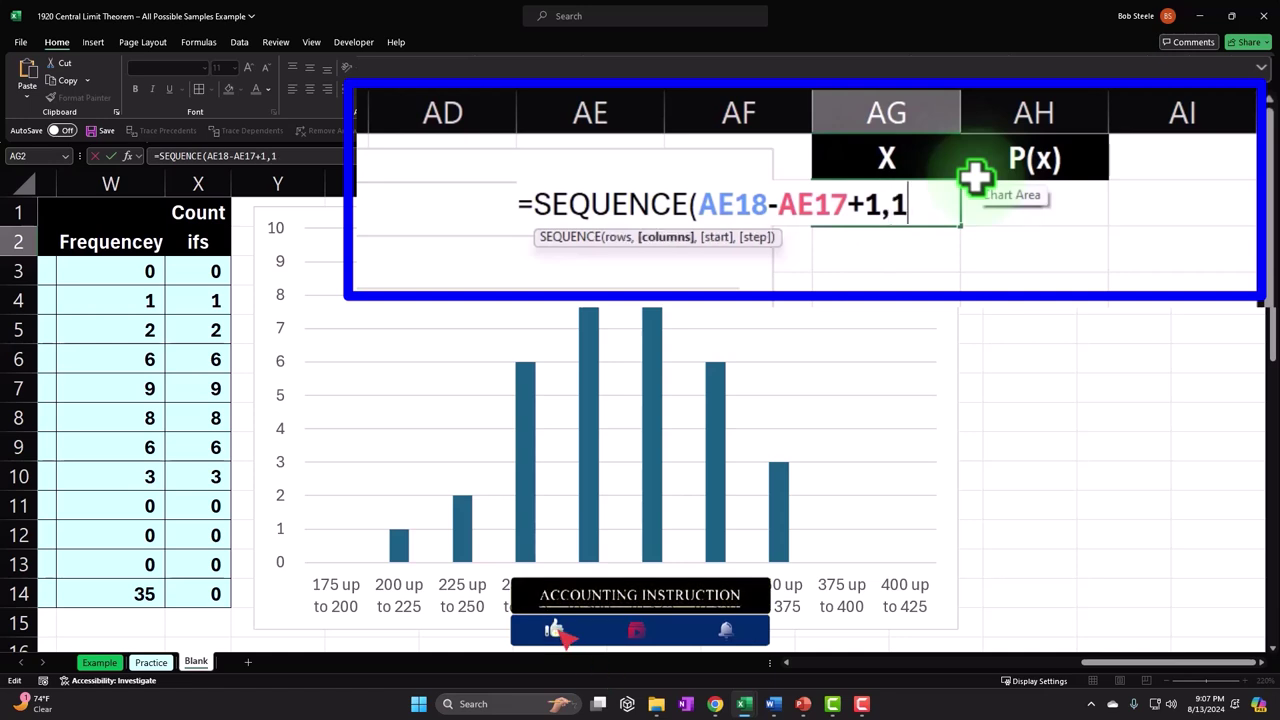
{"action": "type", "text": ","}
{"action": "scroll", "coordinate": [917, 483], "scroll_direction": "down", "scroll_amount": 2}
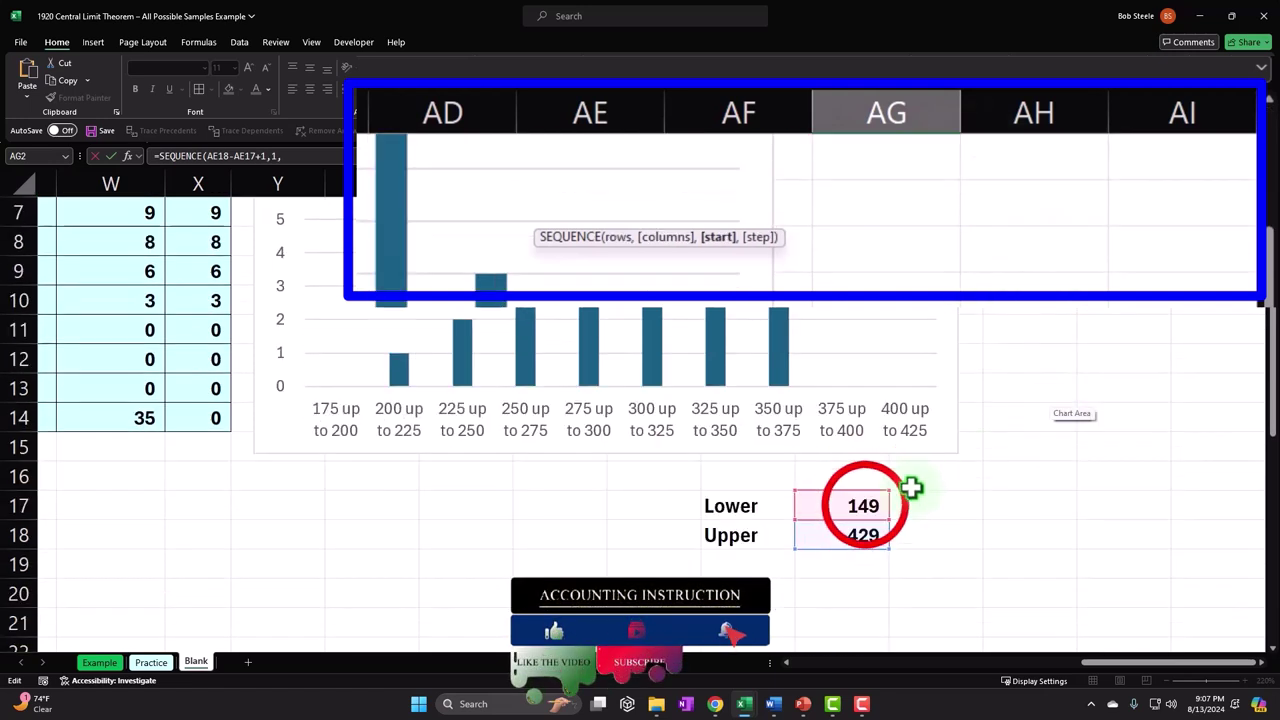
{"action": "left_click", "coordinate": [863, 506]}
{"action": "scroll", "coordinate": [1002, 483], "scroll_direction": "up", "scroll_amount": 2}
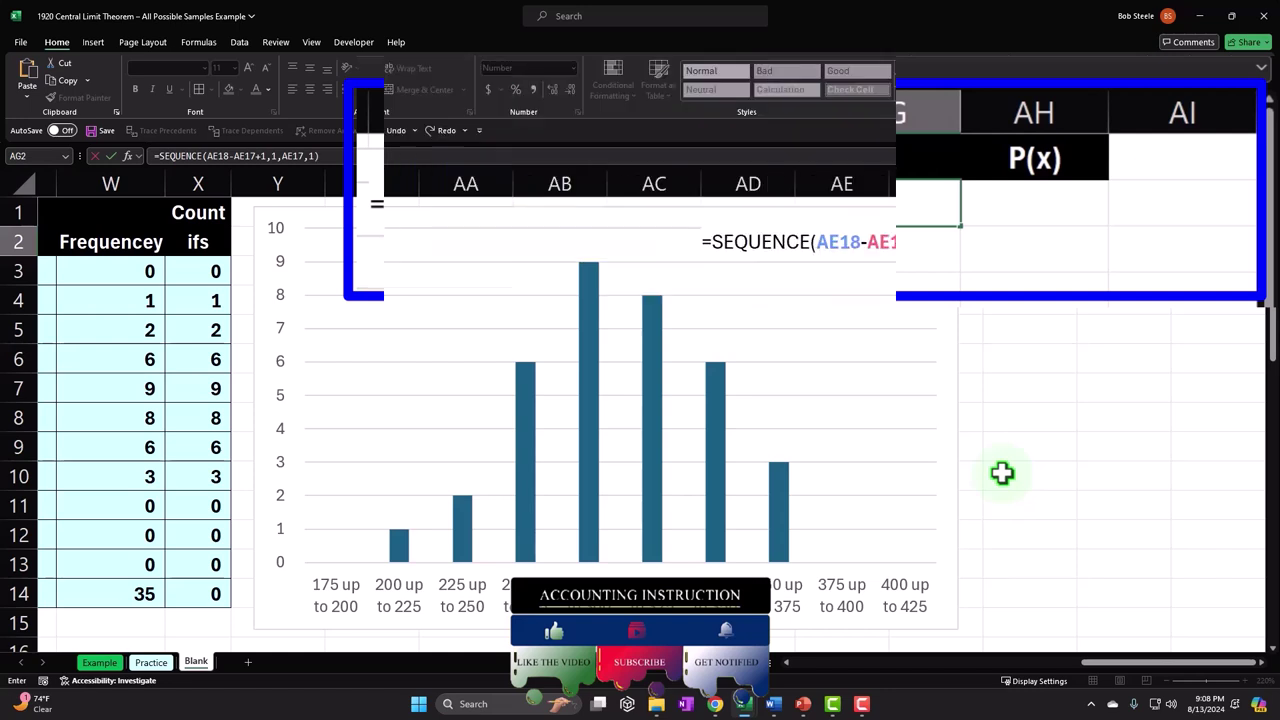
{"action": "key", "text": "Return"}
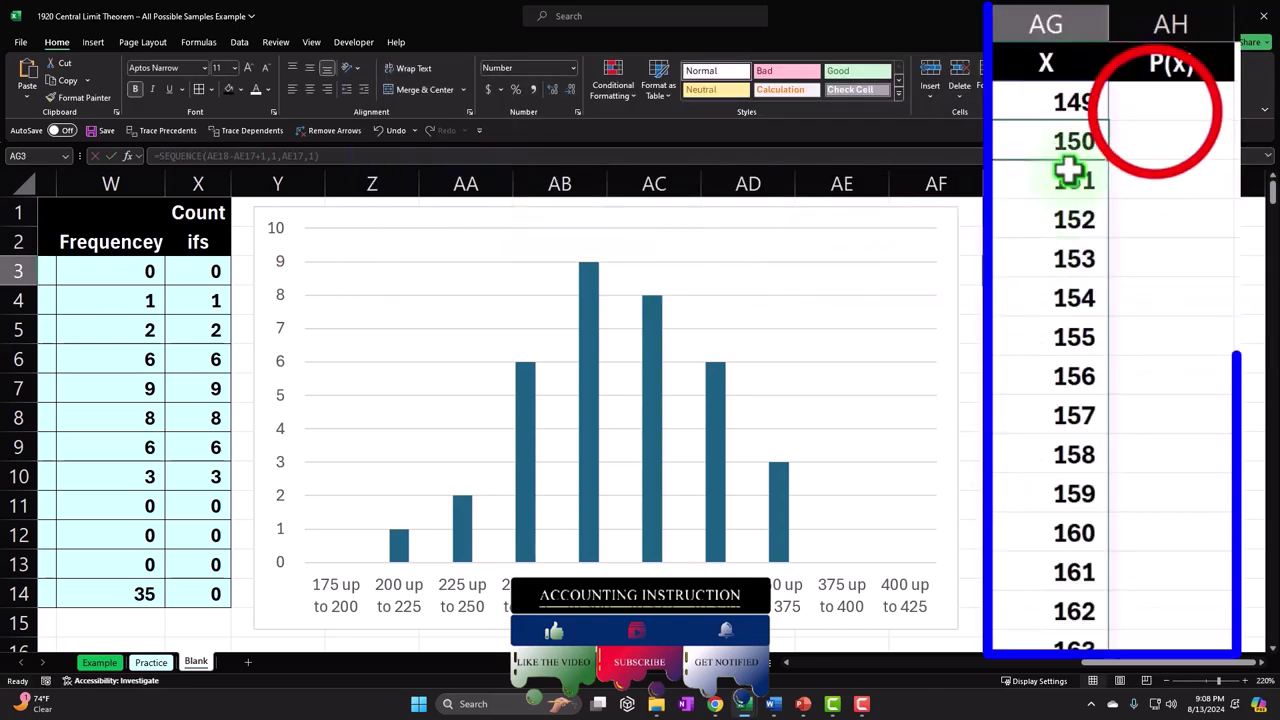
- Try a 149, 450 series fill down the P(x) column, then undo it
{"action": "left_click", "coordinate": [1155, 110]}
{"action": "type", "text": "149"}
{"action": "key", "text": "Return"}
{"action": "type", "text": "450"}
{"action": "key", "text": "Return"}
{"action": "left_click_drag", "start_coordinate": [1154, 105], "coordinate": [1155, 135]}
{"action": "left_click_drag", "start_coordinate": [1228, 160], "coordinate": [1182, 607]}
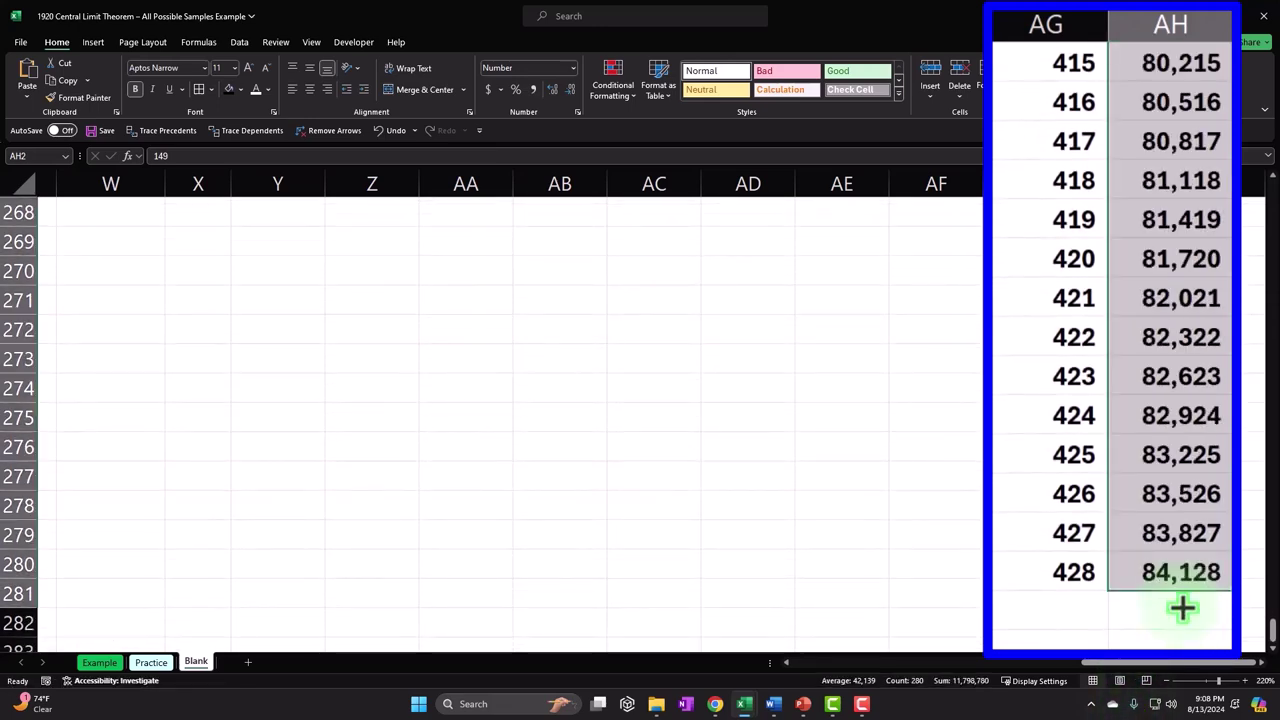
{"action": "scroll", "coordinate": [1182, 607], "scroll_direction": "up", "scroll_amount": 2}
{"action": "key", "text": "ctrl+z"}
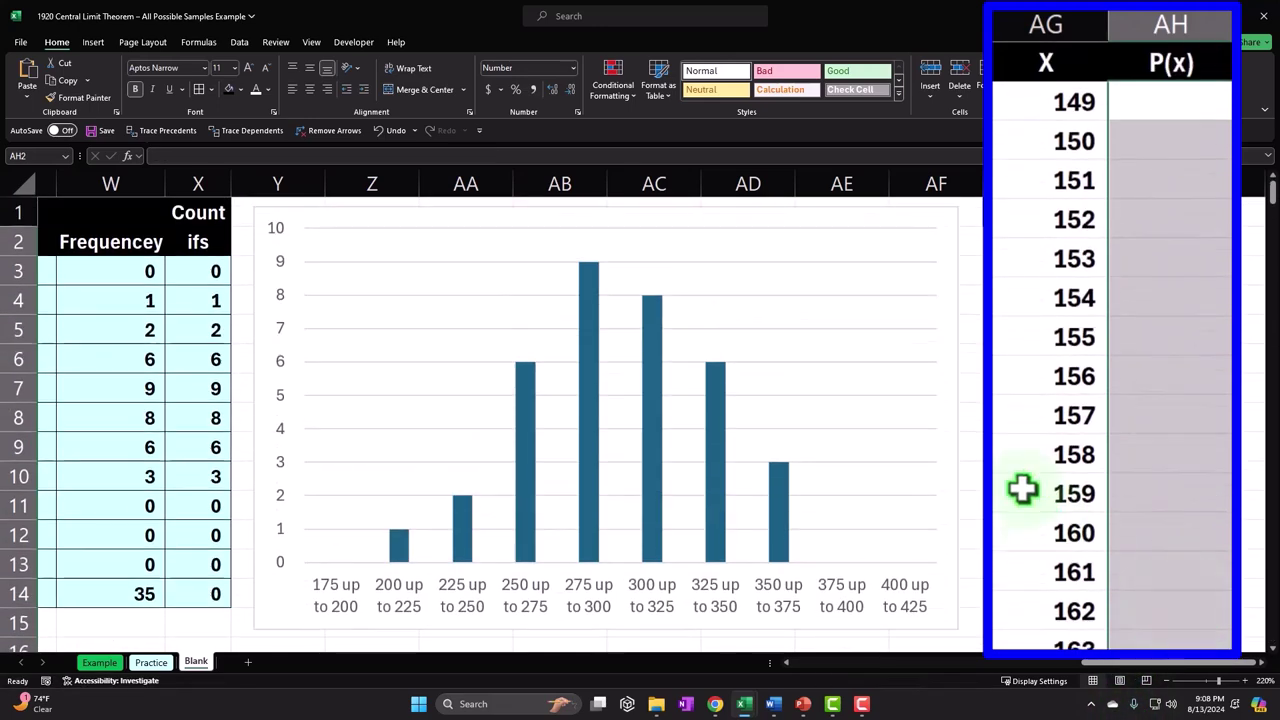
- Begin =NORM.DIST in AH2 with AG2 as X and absolute mean $R$13
{"action": "scroll", "coordinate": [1120, 333], "scroll_direction": "down", "scroll_amount": 3}
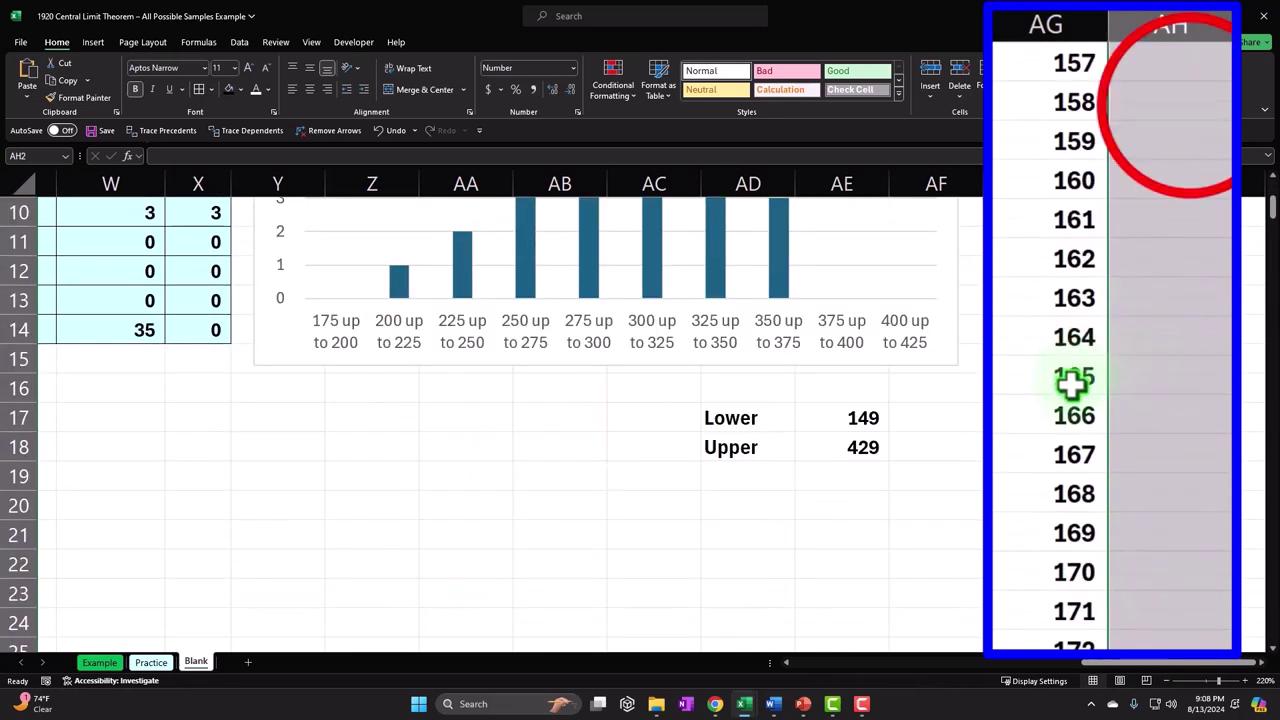
{"action": "scroll", "coordinate": [1072, 383], "scroll_direction": "up", "scroll_amount": 3}
{"action": "left_click", "coordinate": [1186, 103]}
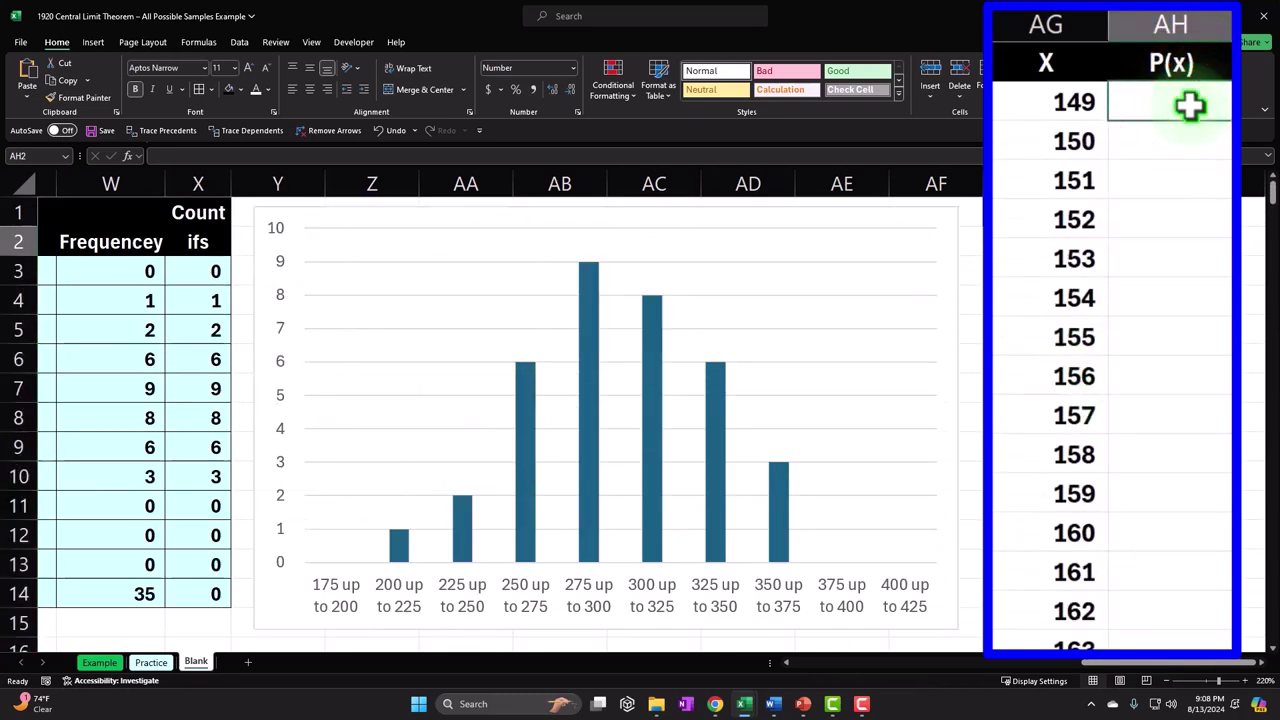
{"action": "type", "text": "=norm"}
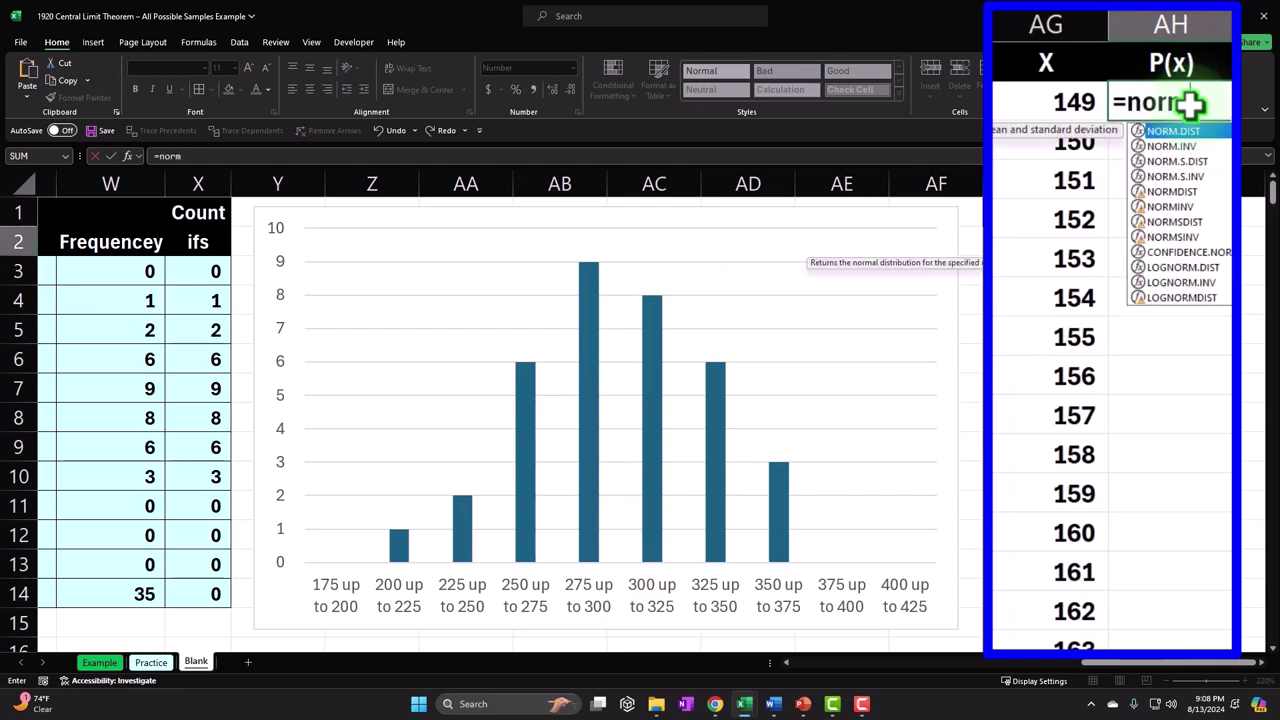
{"action": "key", "text": "Tab"}
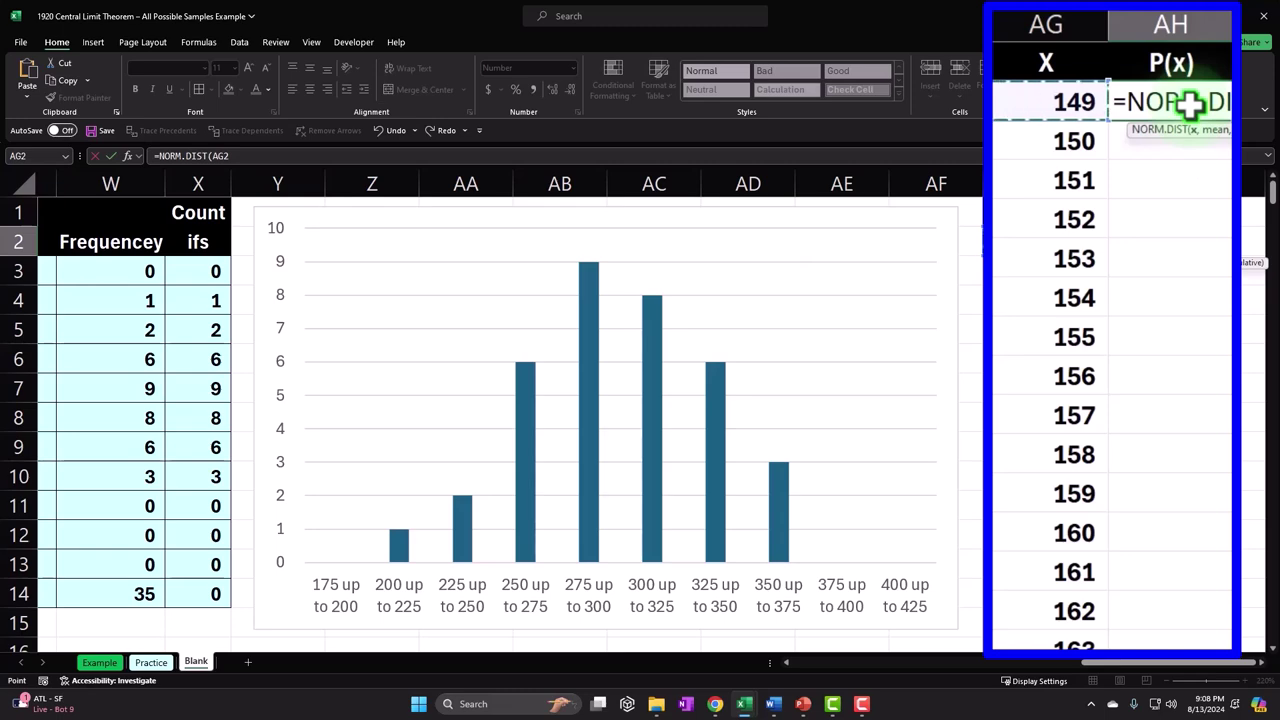
{"action": "type", "text": ","}
{"action": "left_click_drag", "start_coordinate": [1150, 660], "coordinate": [1035, 690]}
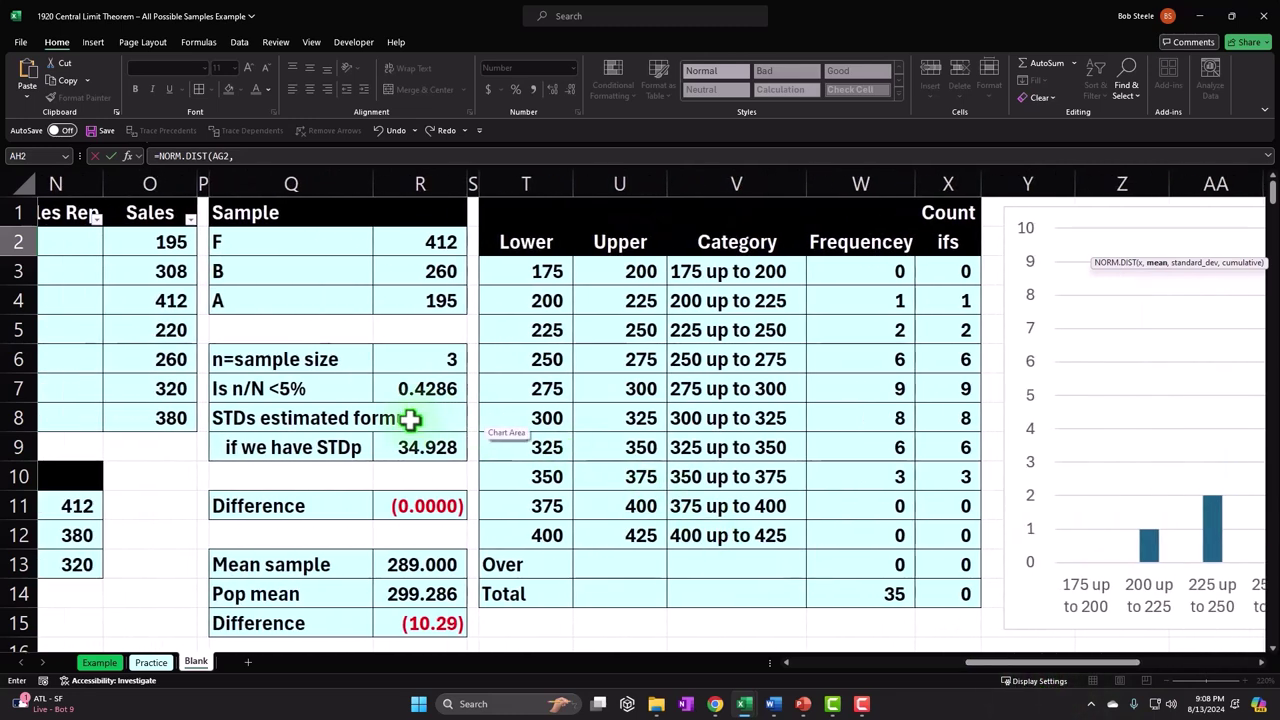
{"action": "scroll", "coordinate": [327, 397], "scroll_direction": "down", "scroll_amount": 1}
{"action": "left_click", "coordinate": [410, 476]}
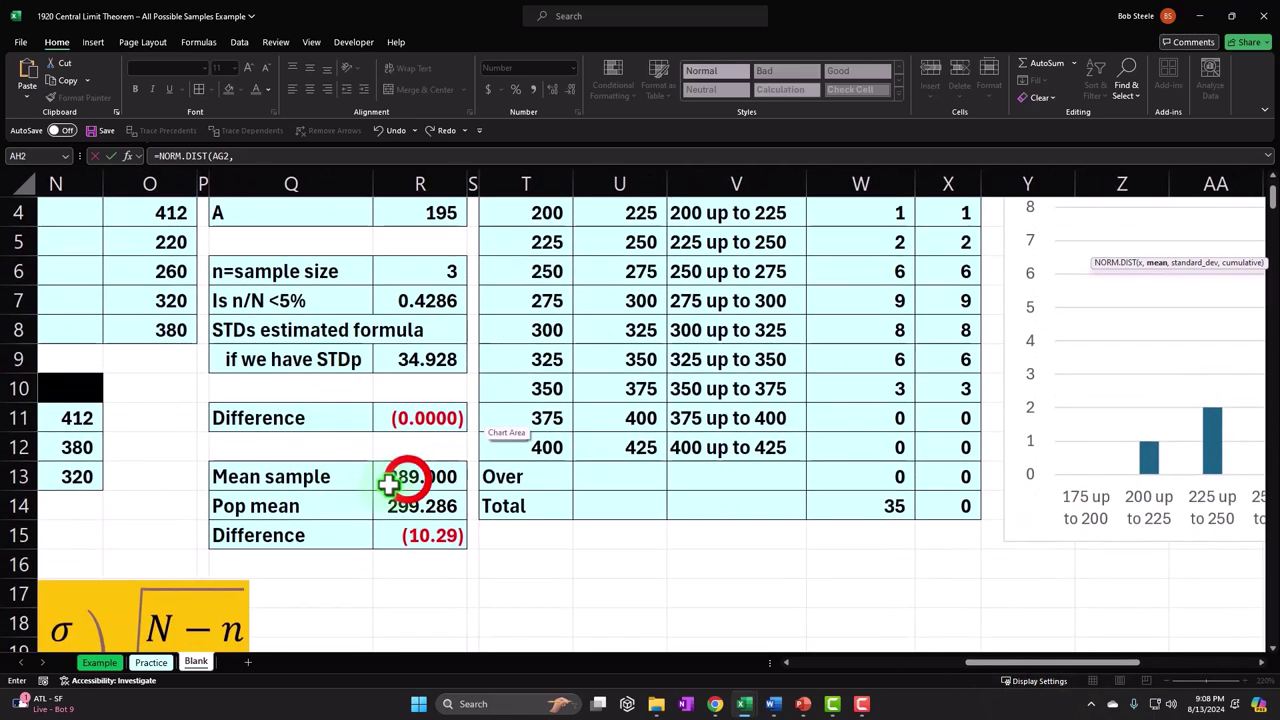
{"action": "left_click_drag", "start_coordinate": [1043, 663], "coordinate": [1163, 662]}
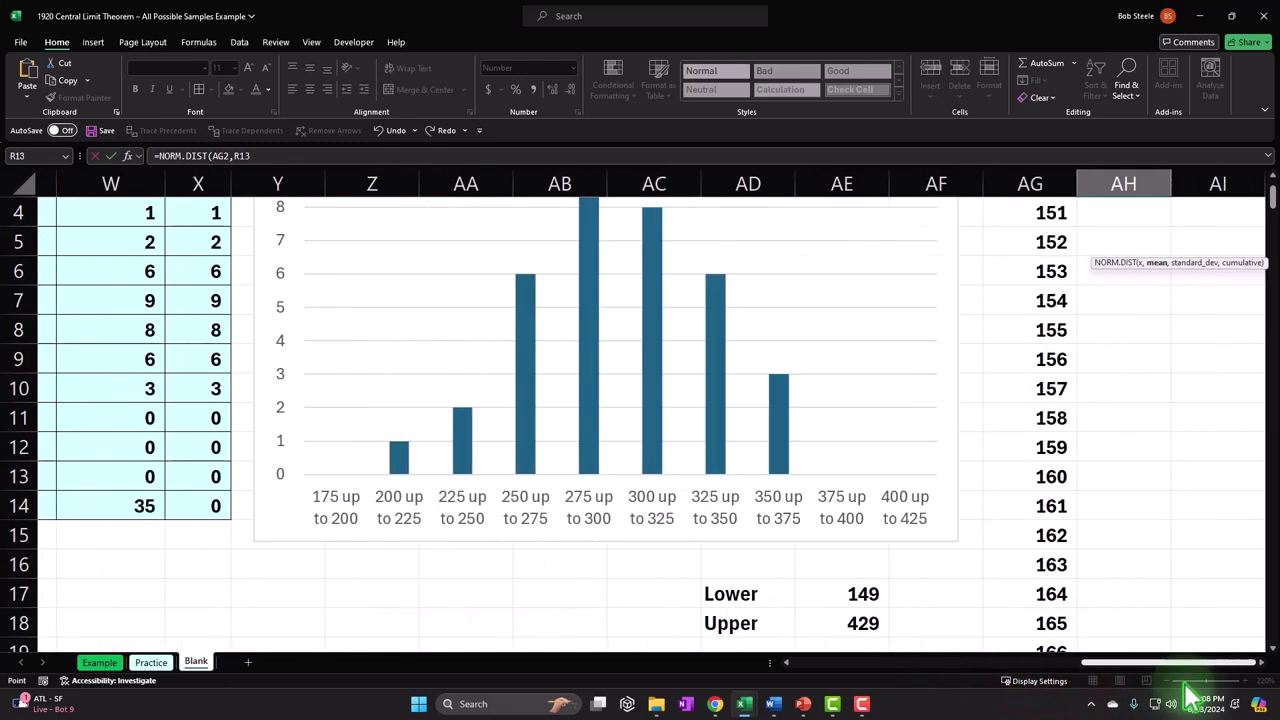
{"action": "scroll", "coordinate": [1168, 640], "scroll_direction": "up", "scroll_amount": 1}
{"action": "key", "text": "F4"}
- Add standard deviation $R$9 and the non-cumulative argument, completing the NORM.DIST formula
{"action": "type", "text": ","}
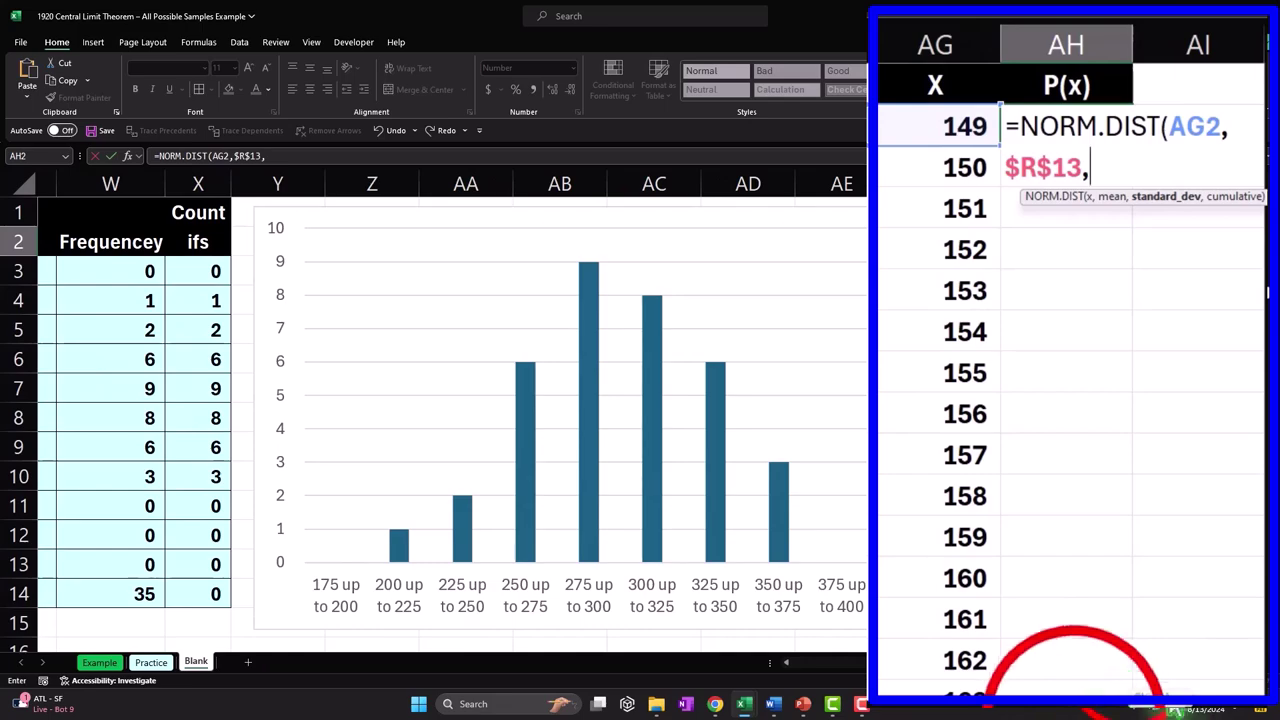
{"action": "left_click_drag", "start_coordinate": [1113, 677], "coordinate": [953, 677]}
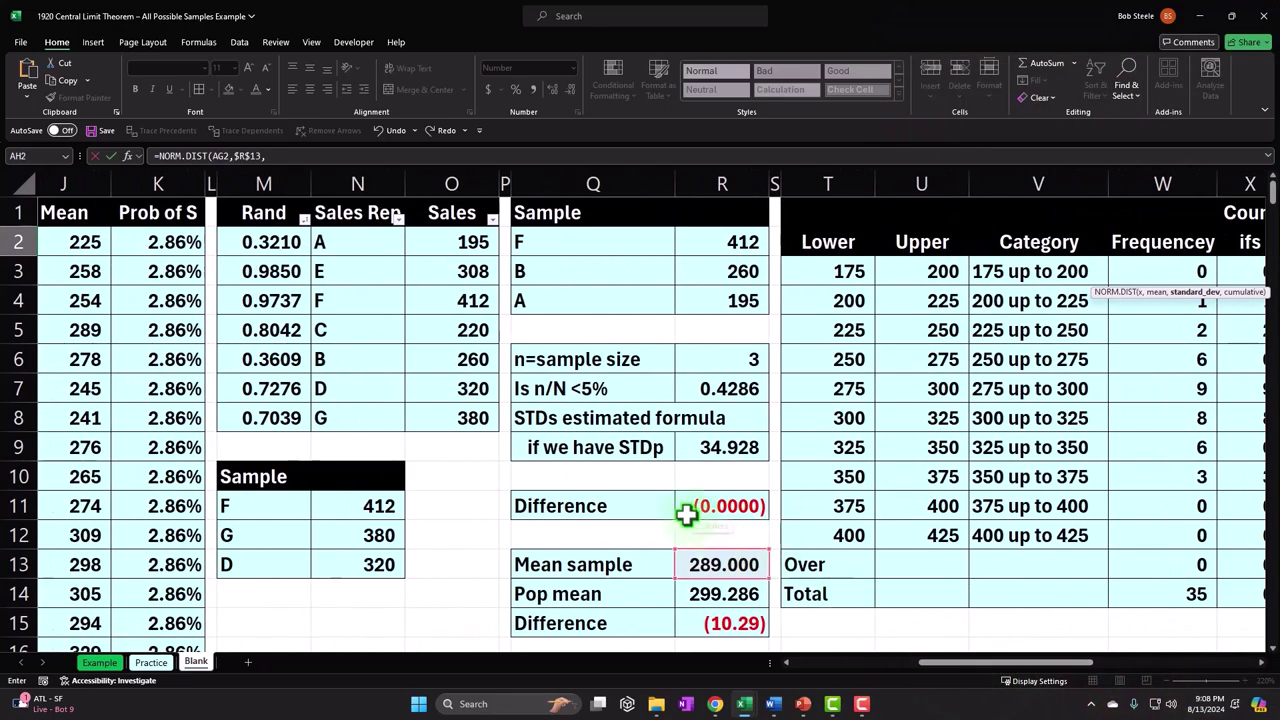
{"action": "scroll", "coordinate": [686, 530], "scroll_direction": "down", "scroll_amount": 1}
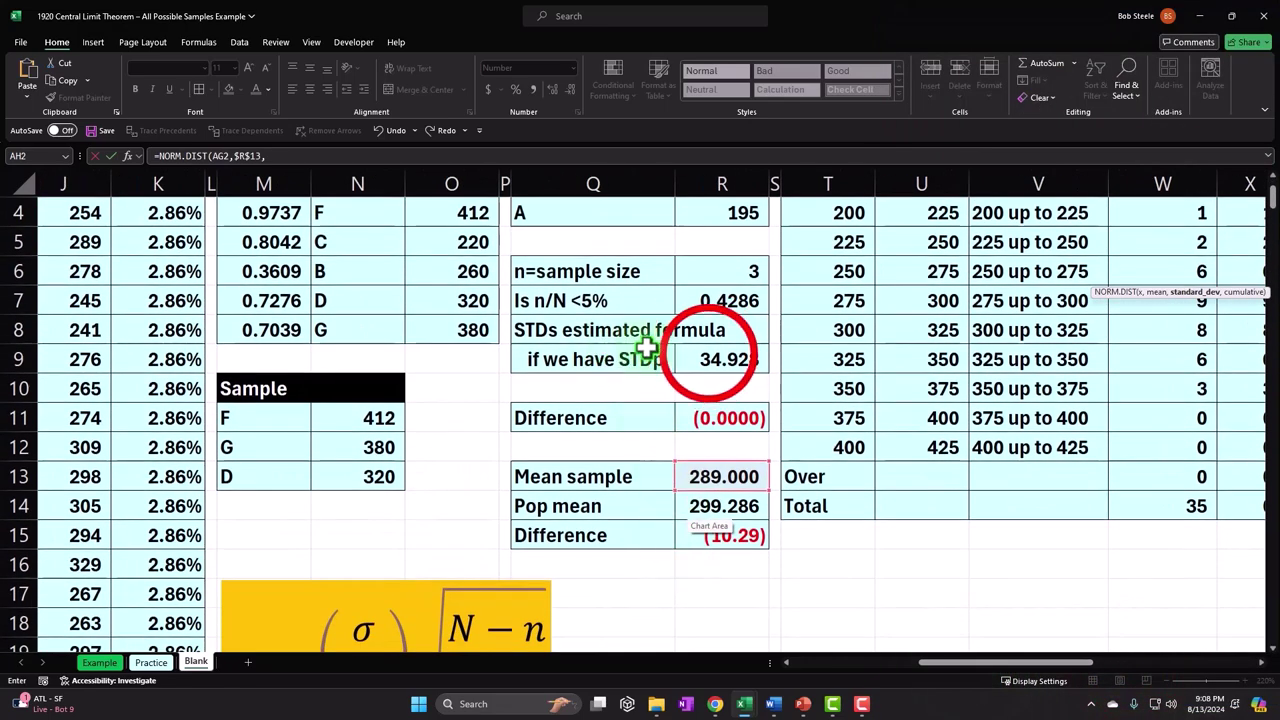
{"action": "left_click", "coordinate": [708, 358]}
{"action": "left_click_drag", "start_coordinate": [980, 662], "coordinate": [1148, 638]}
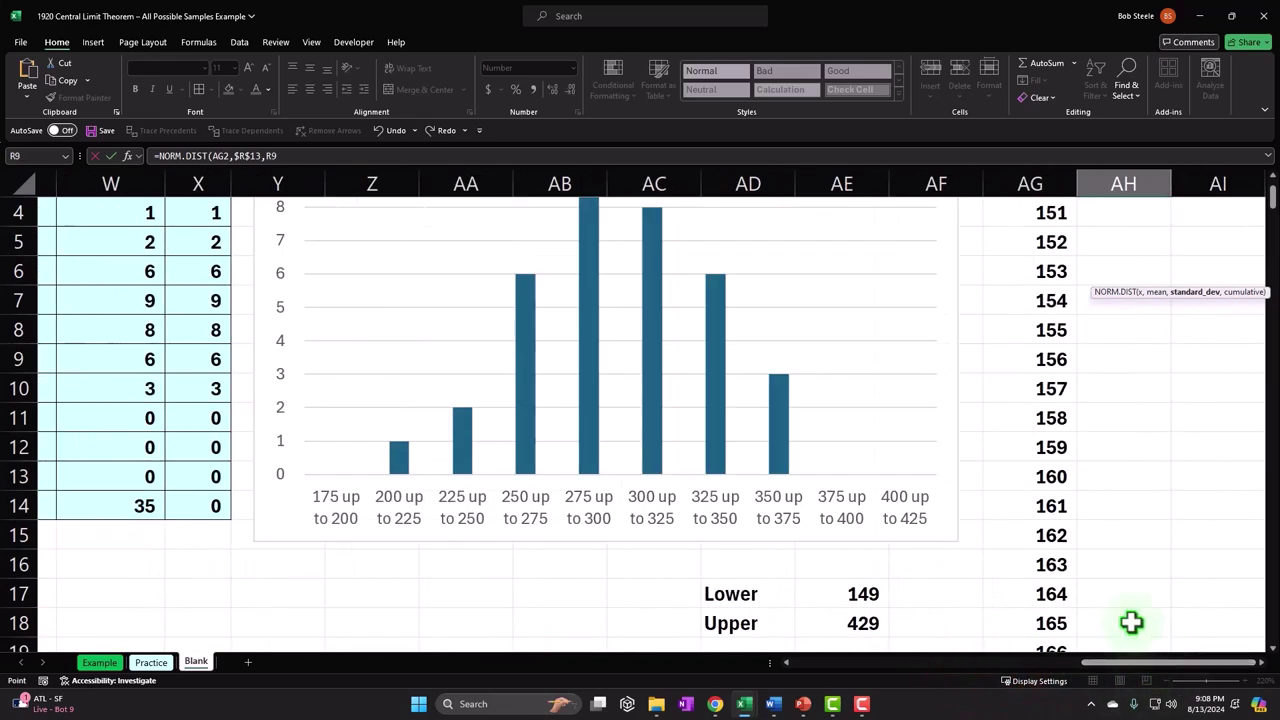
{"action": "scroll", "coordinate": [1118, 582], "scroll_direction": "up", "scroll_amount": 1}
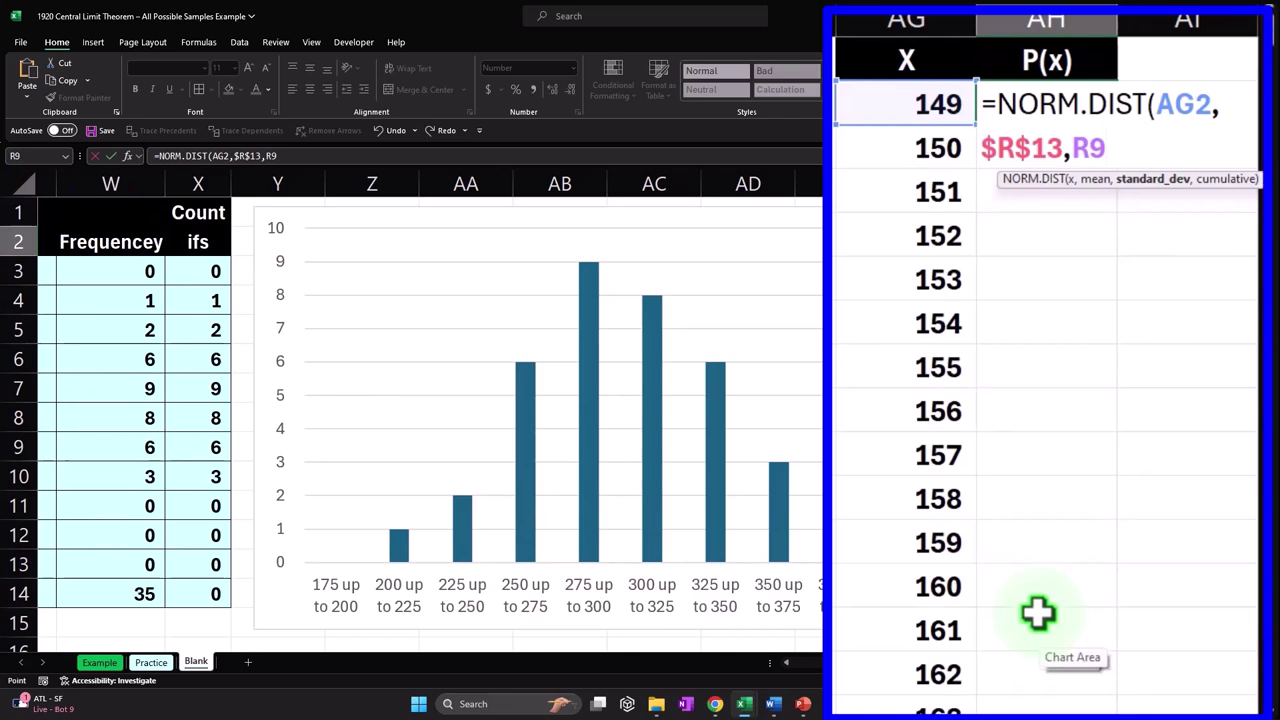
{"action": "type", "text": ",0"}
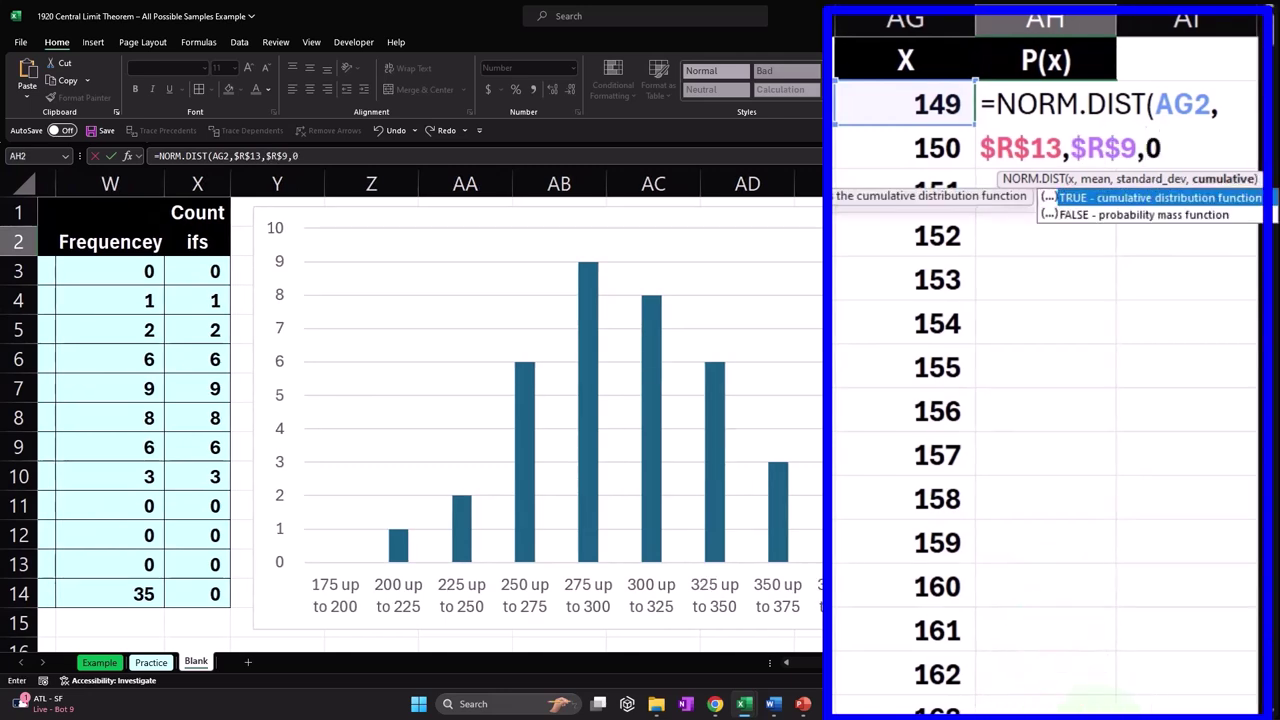
{"action": "key", "text": "Return"}
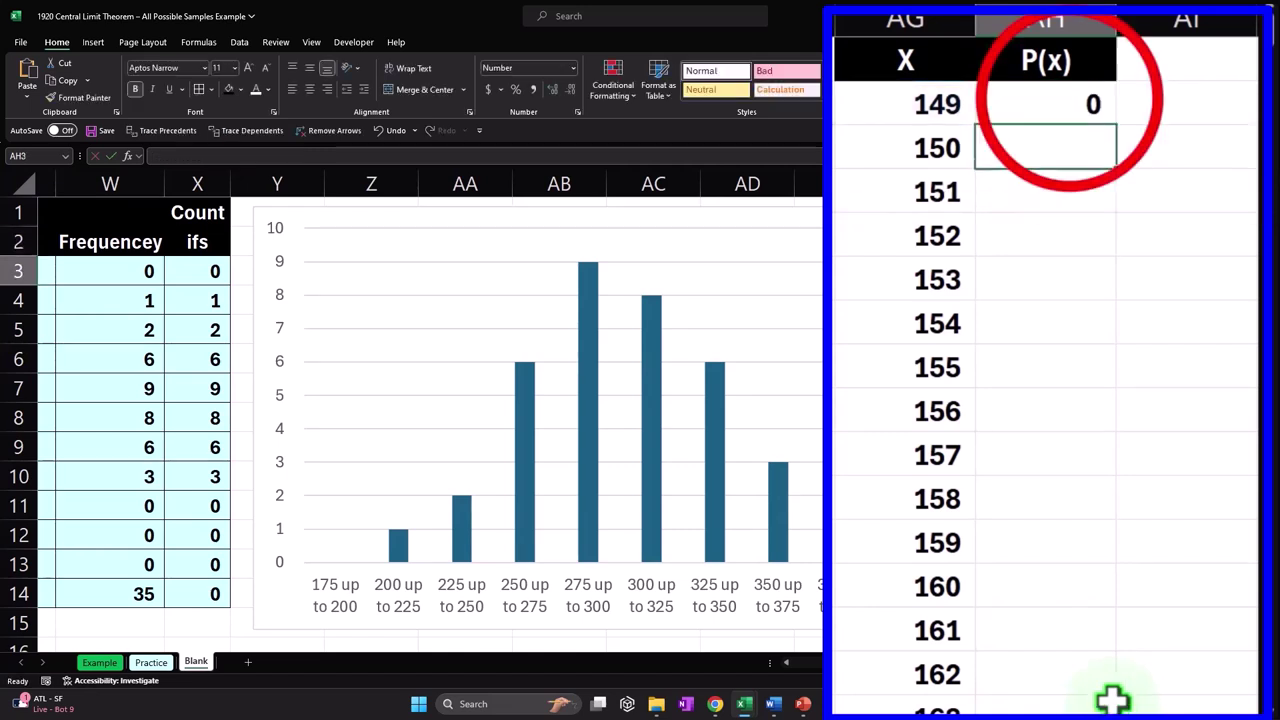
- Format P(x) as a two-decimal percentage and copy it down the whole column
{"action": "left_click", "coordinate": [1122, 242]}
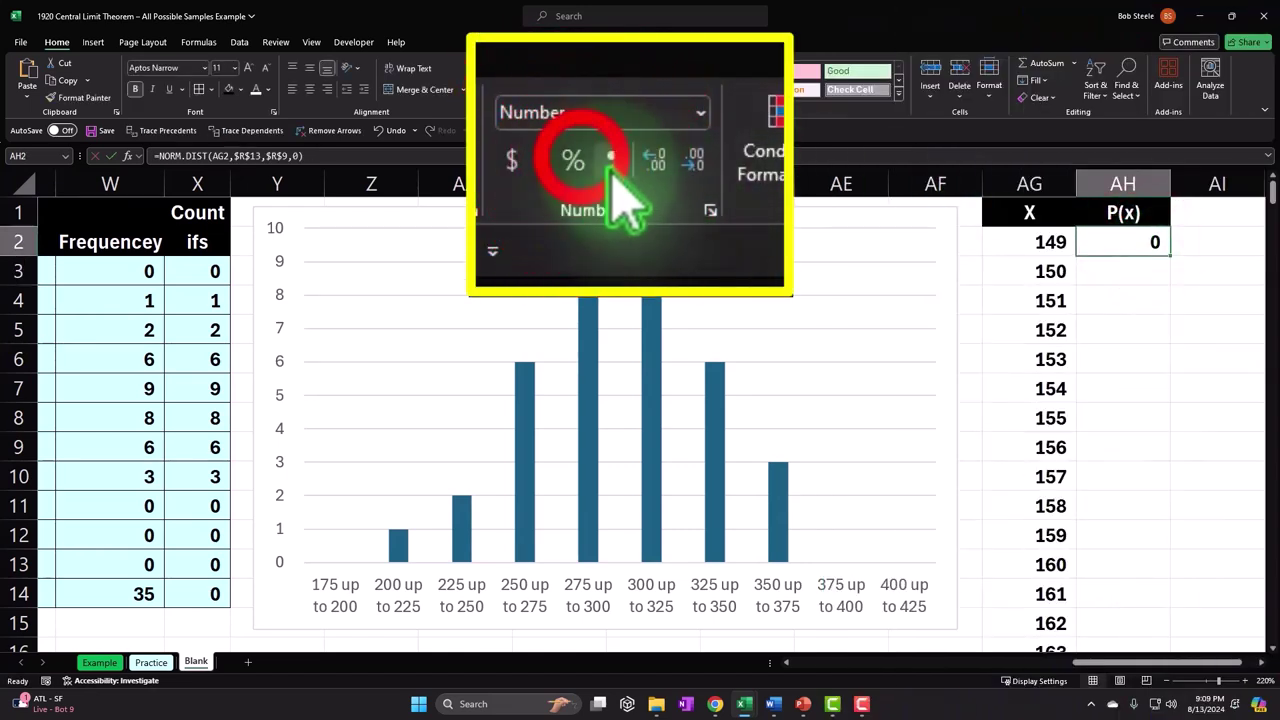
{"action": "left_click", "coordinate": [573, 160]}
{"action": "left_click", "coordinate": [655, 160]}
{"action": "left_click", "coordinate": [655, 160]}
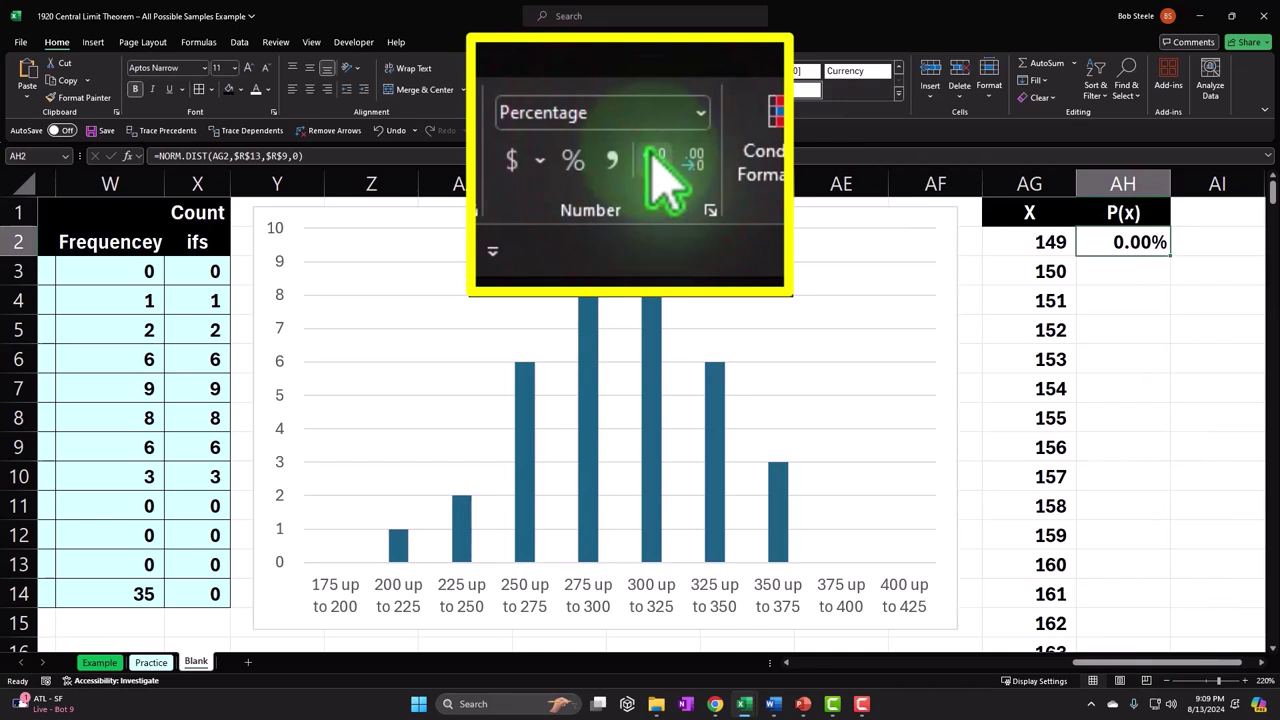
{"action": "double_click", "coordinate": [1168, 254]}
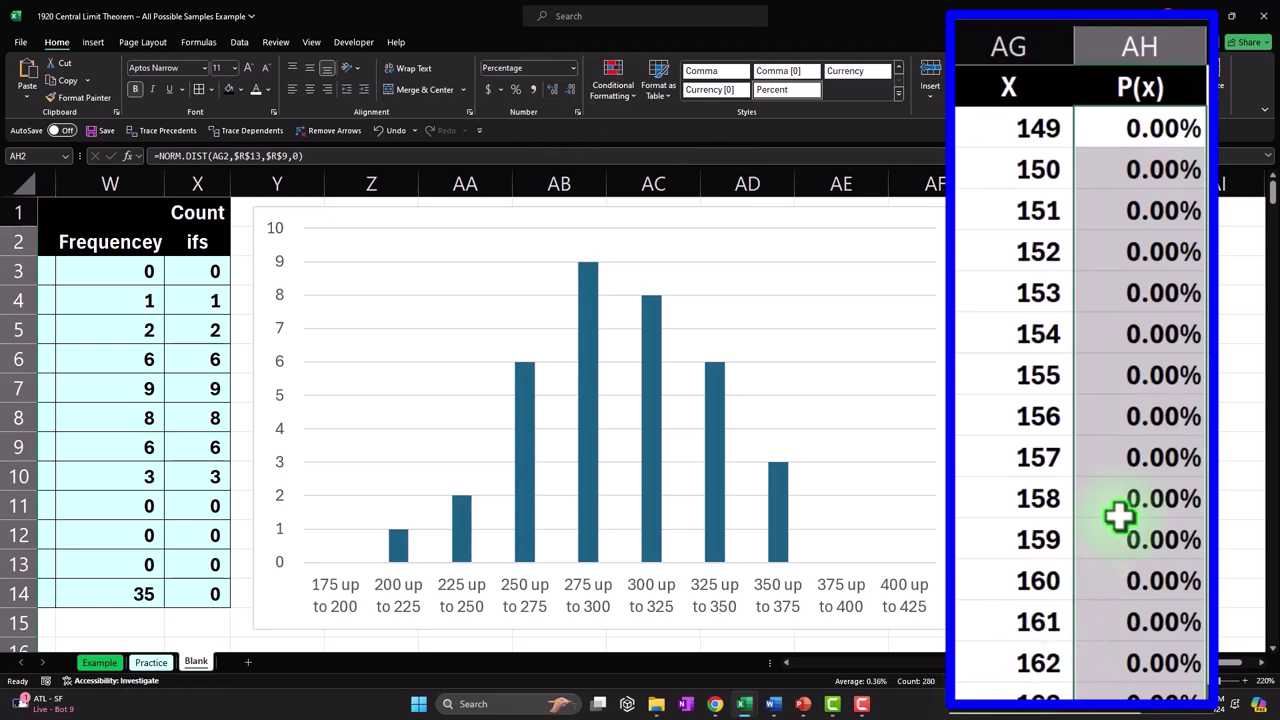
{"action": "scroll", "coordinate": [1143, 460], "scroll_direction": "down", "scroll_amount": 16}
{"action": "scroll", "coordinate": [1143, 460], "scroll_direction": "down", "scroll_amount": 11}
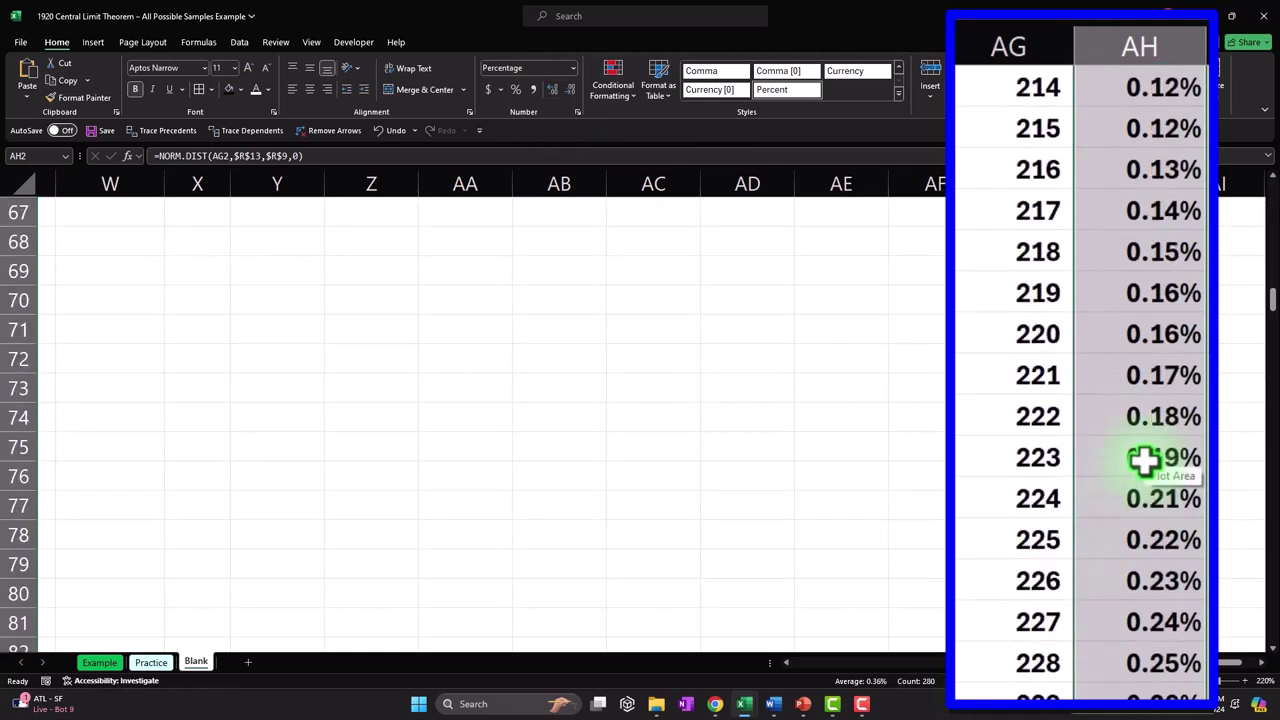
{"action": "left_click_drag", "start_coordinate": [1272, 340], "coordinate": [1234, 251]}
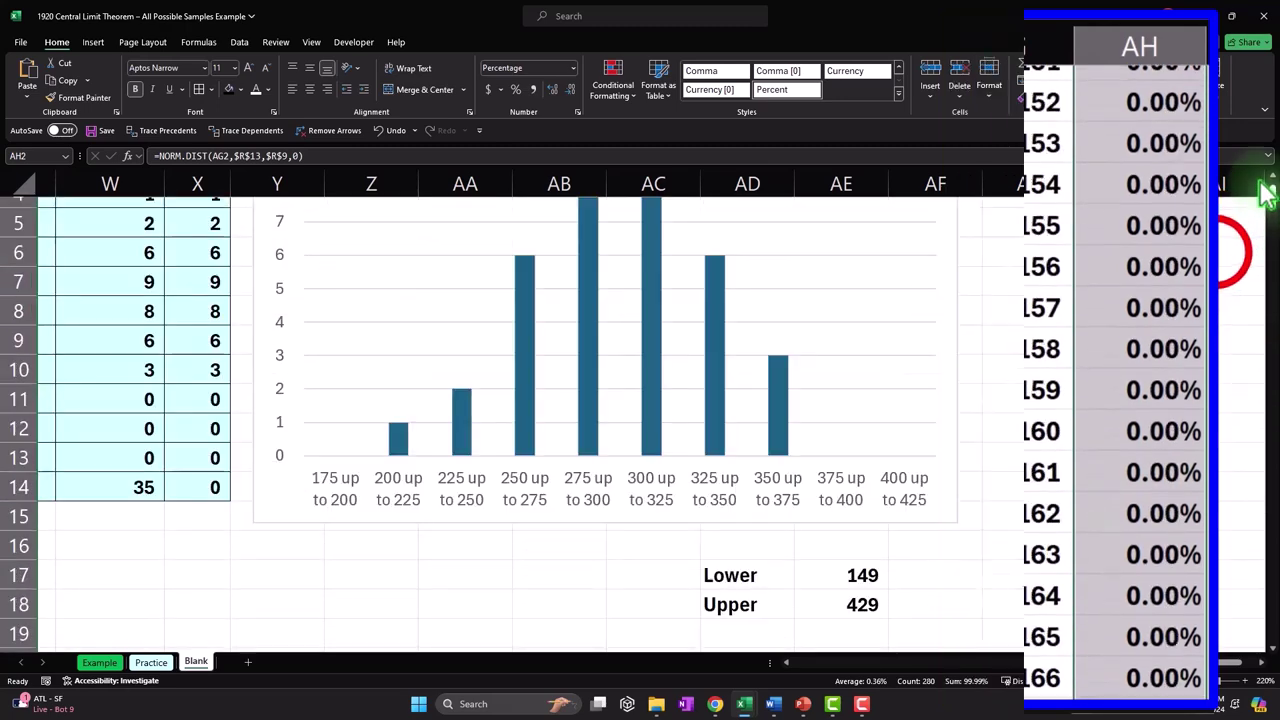
{"action": "left_click", "coordinate": [1200, 235]}
{"action": "key", "text": "Right"}
{"action": "key", "text": "Right"}
{"action": "key", "text": "Right"}
{"action": "key", "text": "Right"}
{"action": "key", "text": "Right"}
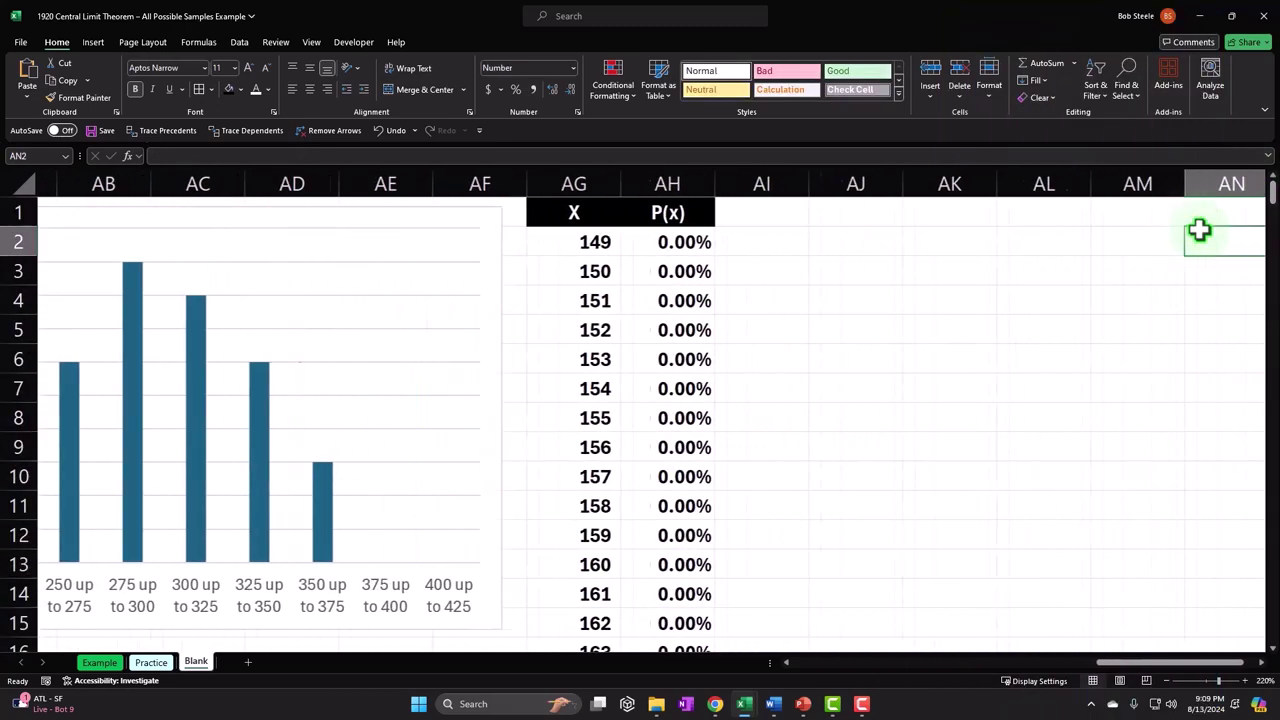
- Insert an Area chart of the selected P(x) values from the All Charts list
{"action": "left_click", "coordinate": [674, 237]}
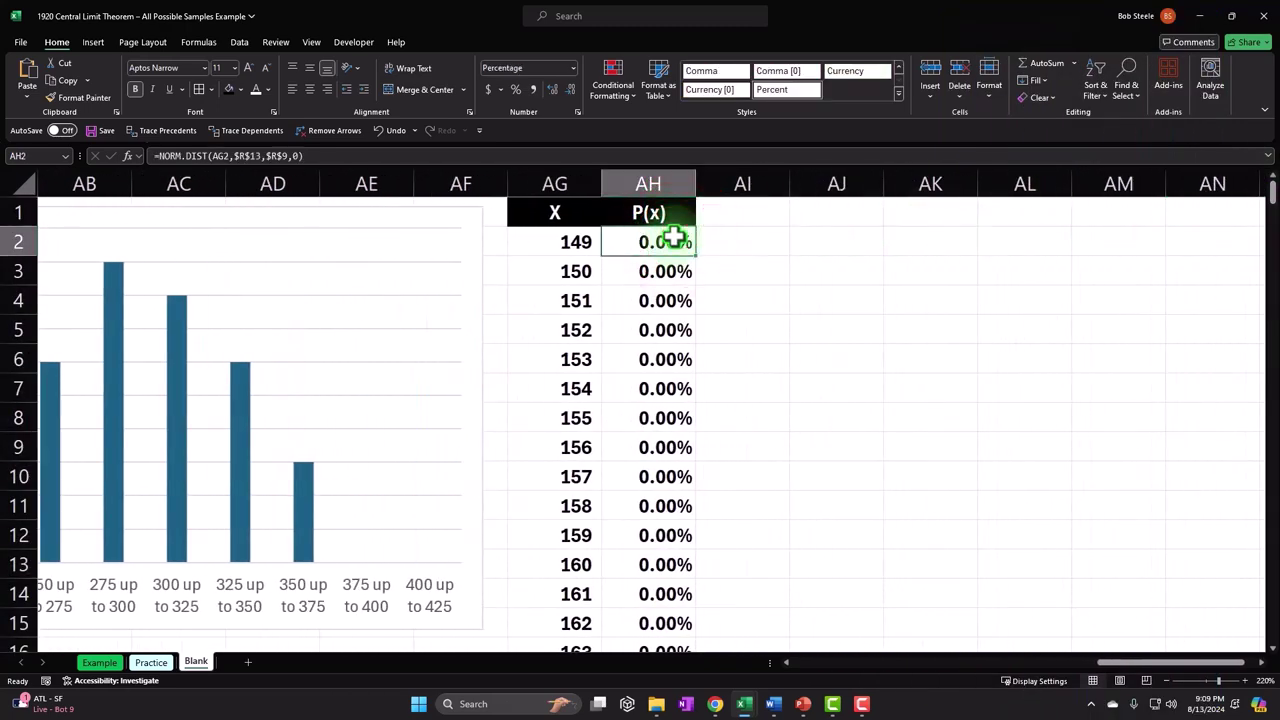
{"action": "key", "text": "ctrl+shift+Down"}
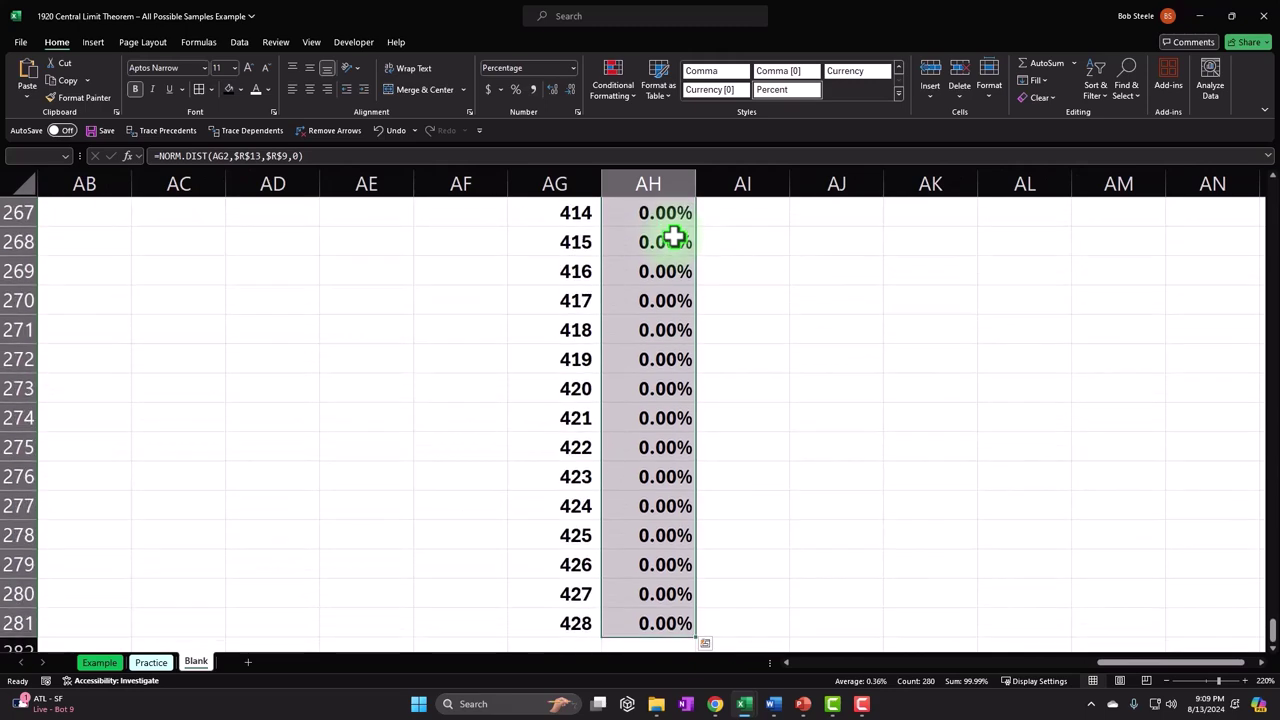
{"action": "key", "text": "ctrl+BackSpace"}
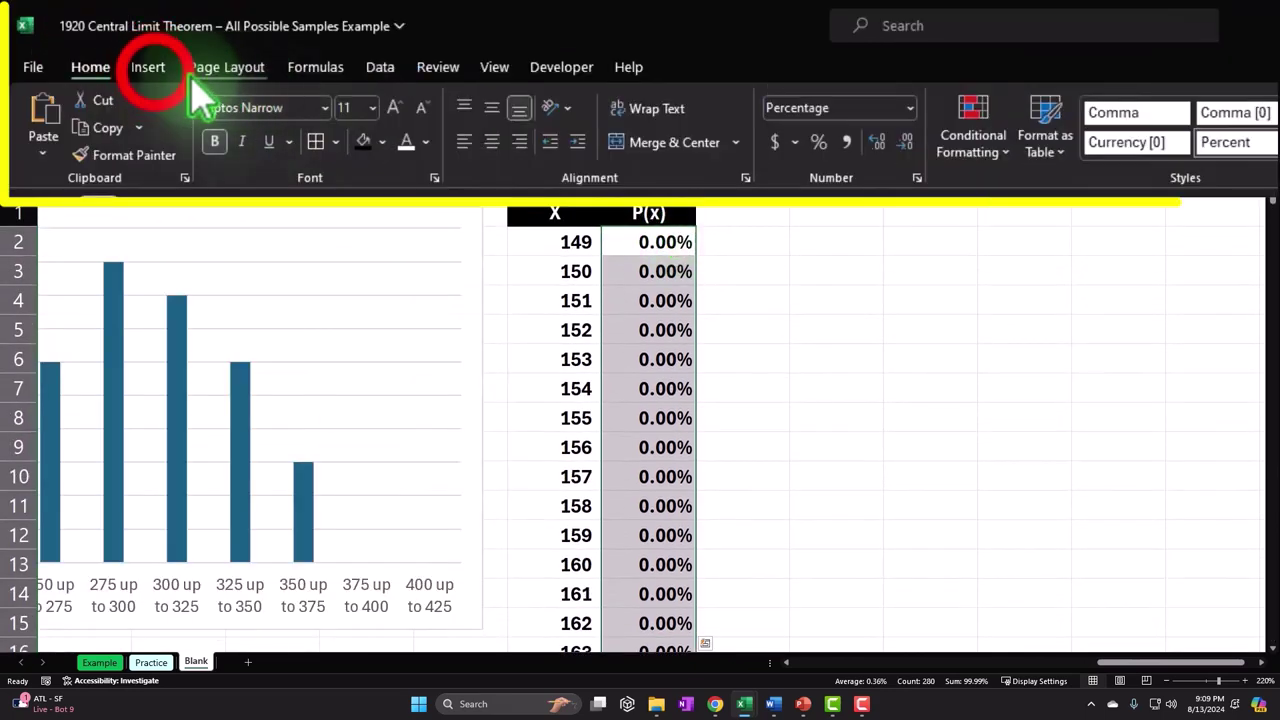
{"action": "left_click", "coordinate": [150, 68]}
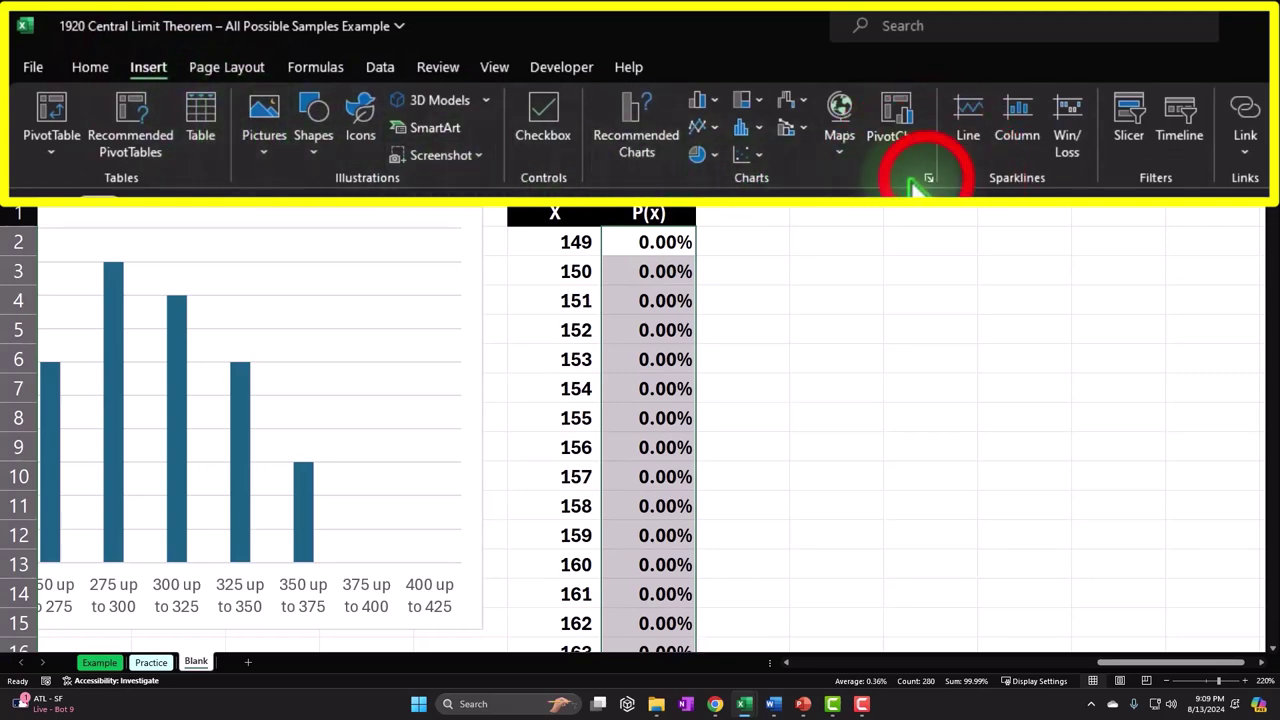
{"action": "left_click", "coordinate": [585, 113]}
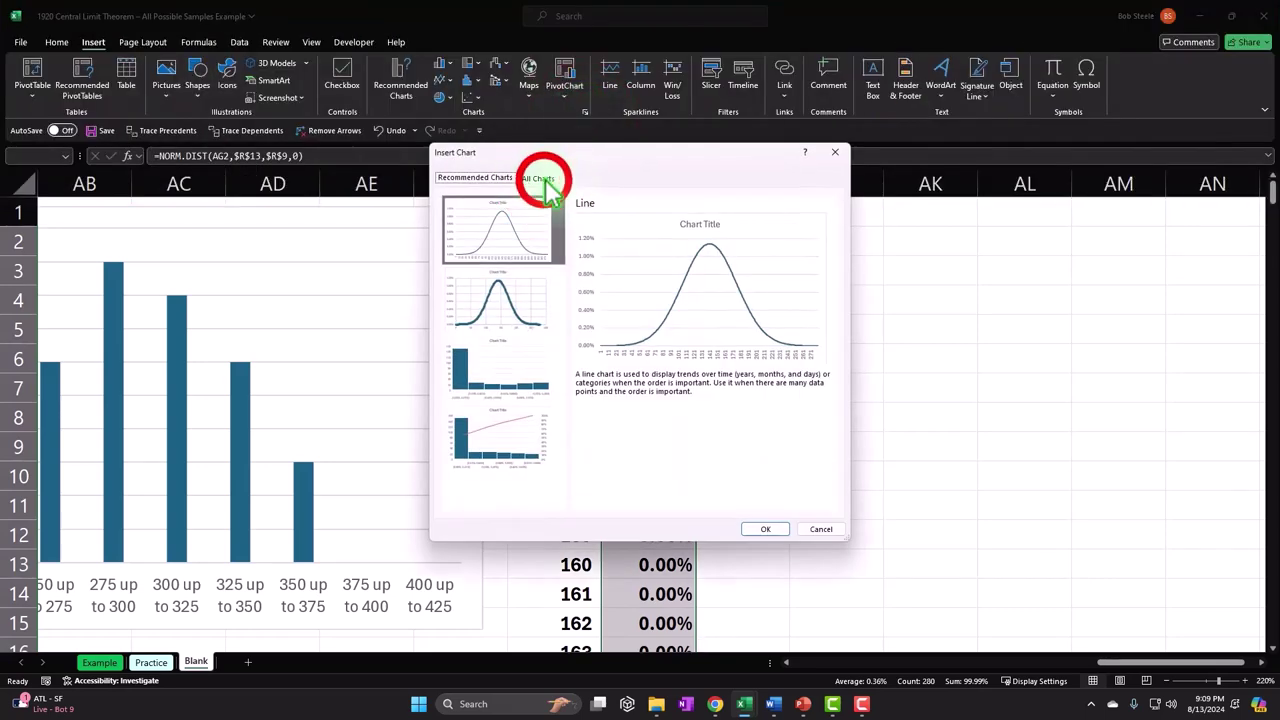
{"action": "left_click", "coordinate": [540, 179]}
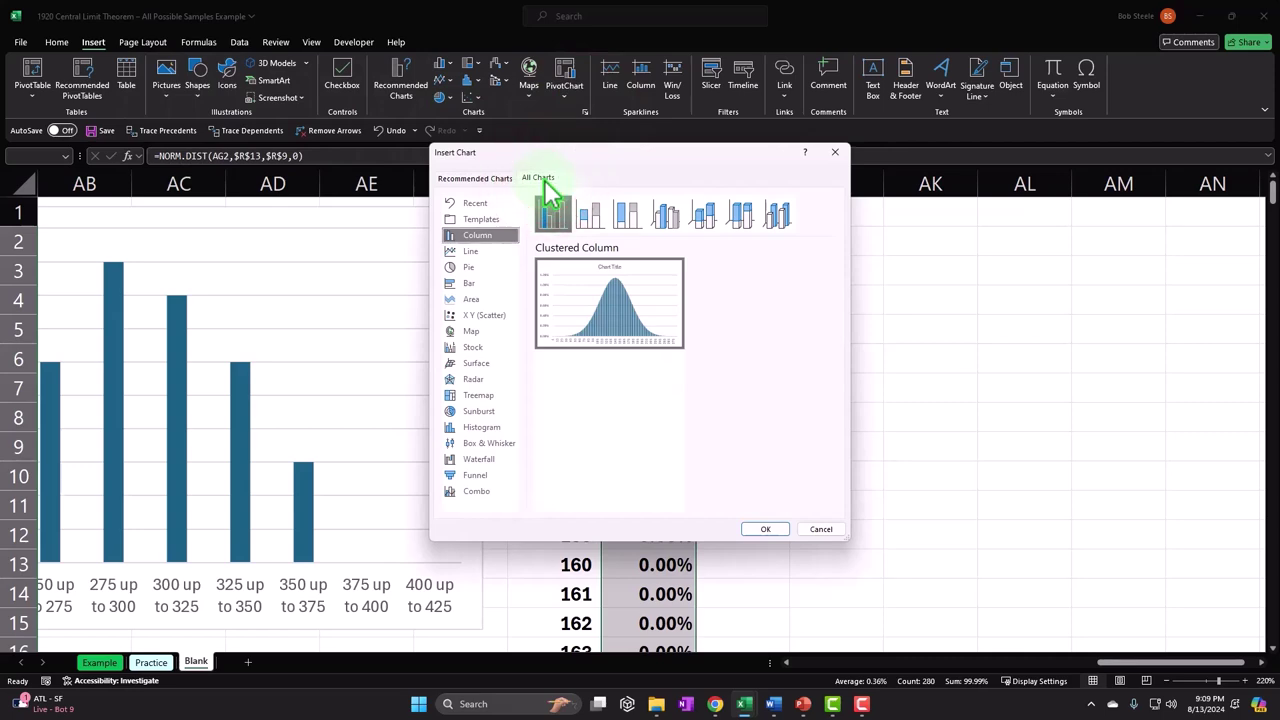
{"action": "left_click", "coordinate": [470, 299]}
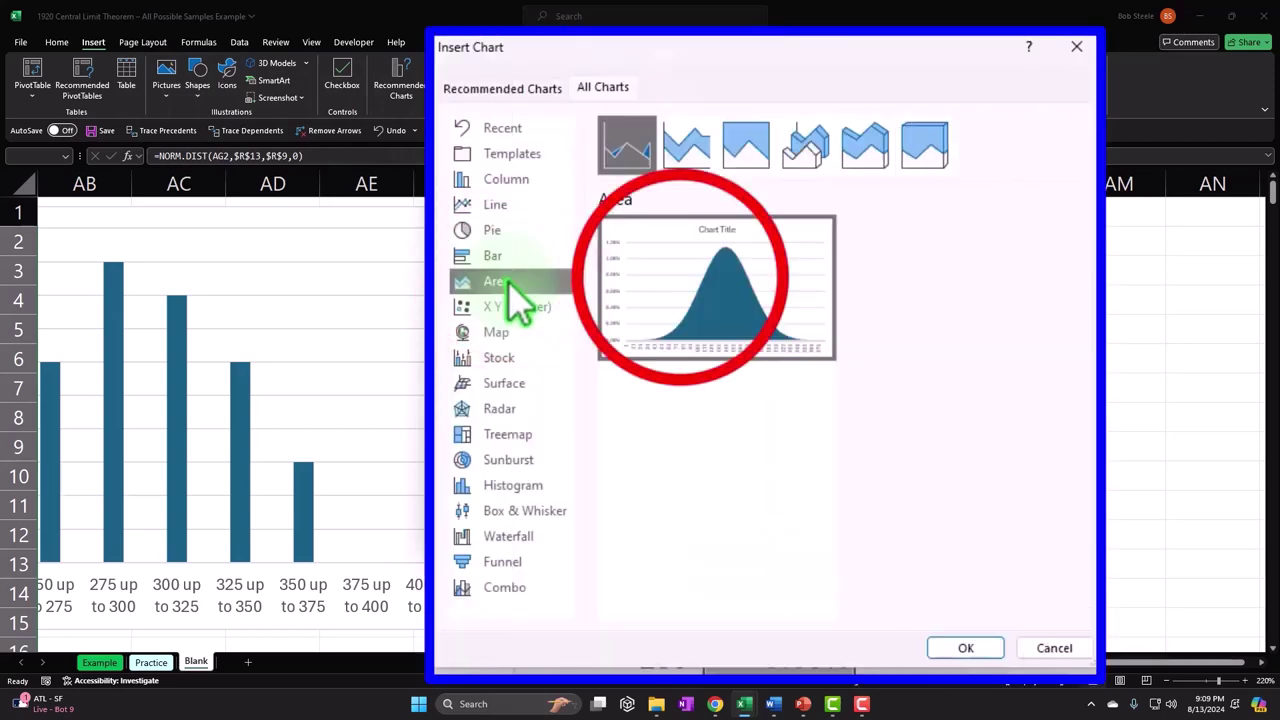
{"action": "mouse_move", "coordinate": [643, 300]}
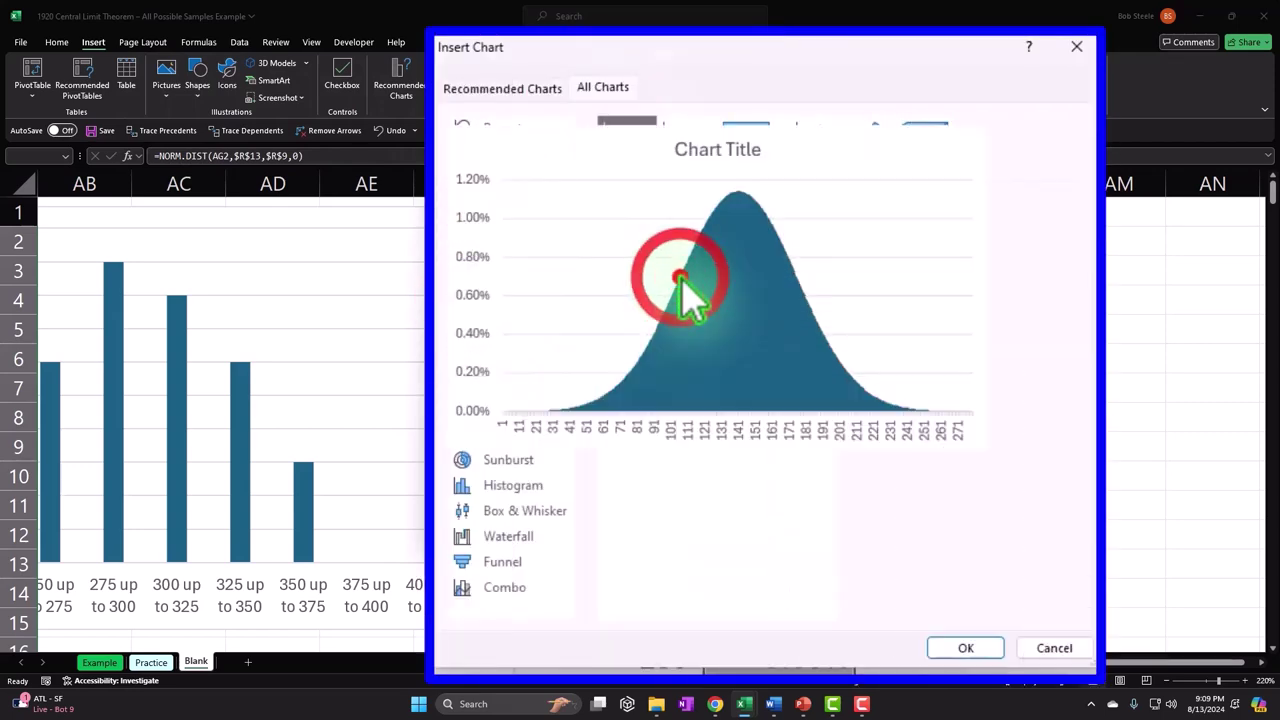
{"action": "double_click", "coordinate": [686, 294]}
- Move the chart beside the X/P(x) table and delete its title
{"action": "left_click_drag", "start_coordinate": [690, 251], "coordinate": [894, 246]}
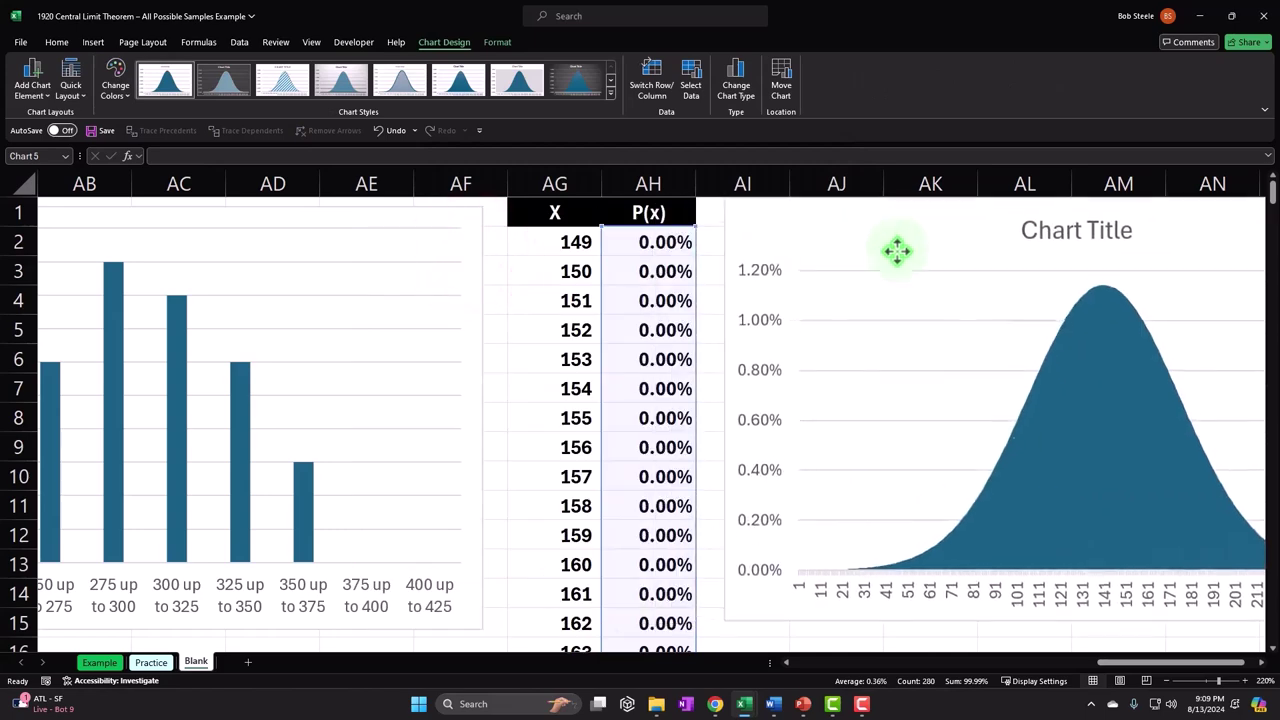
{"action": "left_click", "coordinate": [1237, 638]}
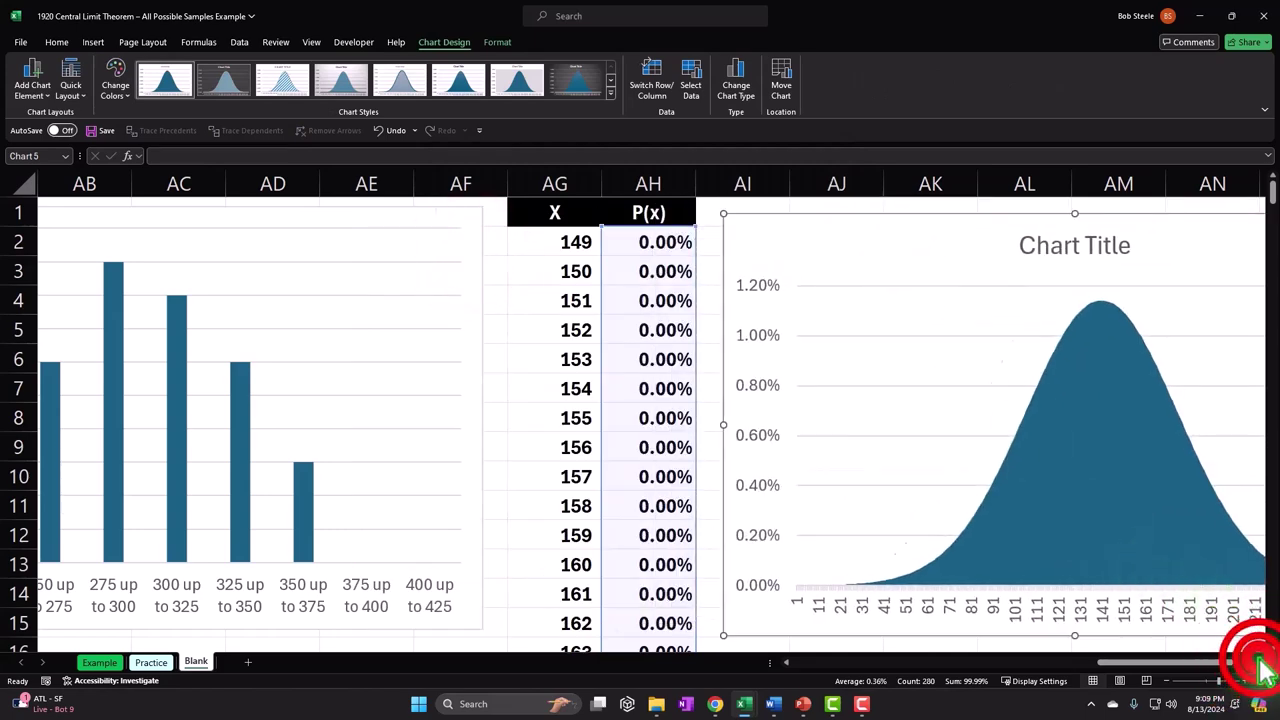
{"action": "left_click", "coordinate": [737, 250]}
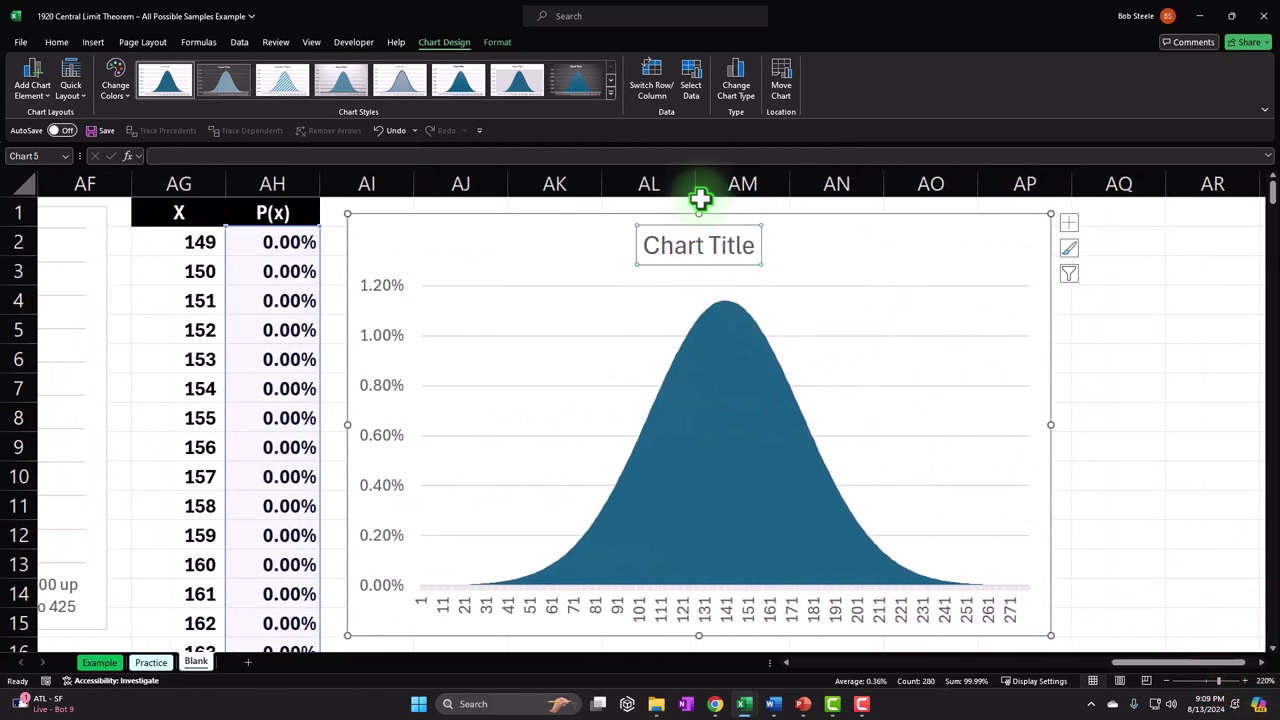
{"action": "key", "text": "Delete"}
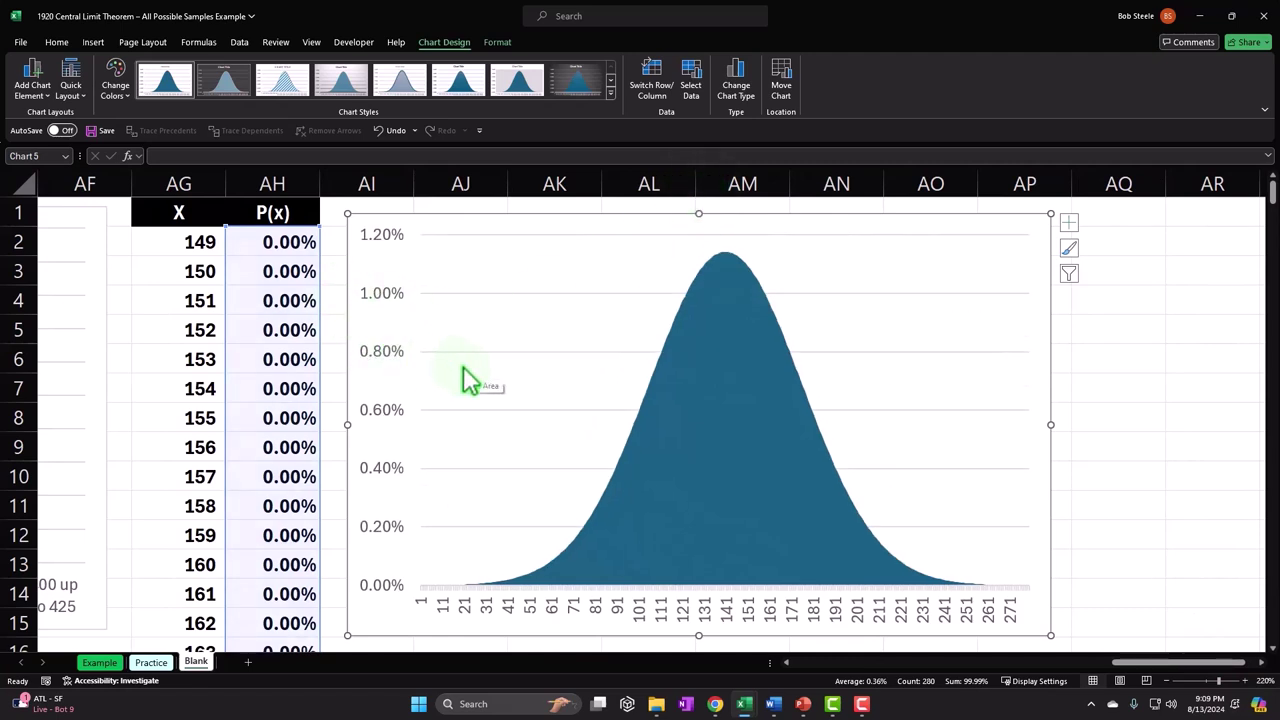
- Set the chart's horizontal axis labels to the X range AG2:AG281 via Select Data
{"action": "left_click", "coordinate": [697, 75]}
{"action": "left_click", "coordinate": [845, 352]}
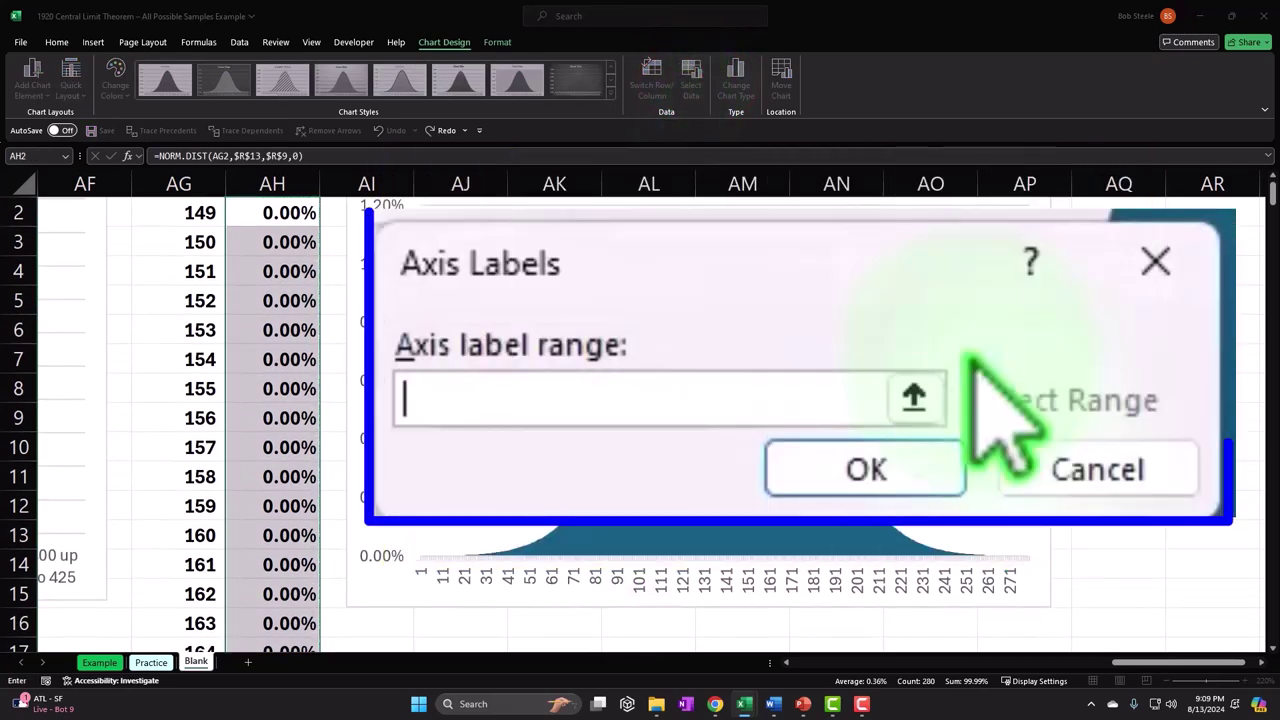
{"action": "scroll", "coordinate": [962, 428], "scroll_direction": "up", "scroll_amount": 1}
{"action": "left_click", "coordinate": [197, 240]}
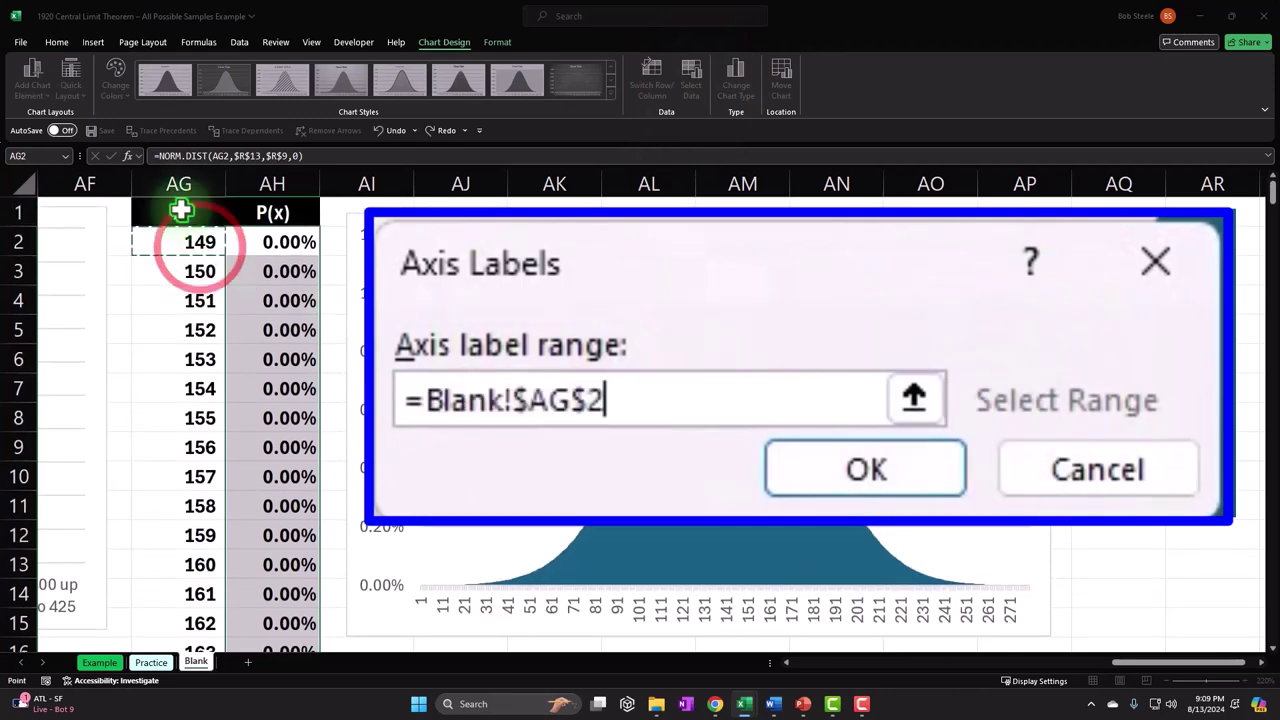
{"action": "key", "text": "BackSpace"}
{"action": "key", "text": "BackSpace"}
{"action": "key", "text": "BackSpace"}
{"action": "key", "text": "BackSpace"}
{"action": "key", "text": "BackSpace"}
{"action": "key", "text": "BackSpace"}
{"action": "key", "text": "BackSpace"}
{"action": "key", "text": "BackSpace"}
{"action": "key", "text": "BackSpace"}
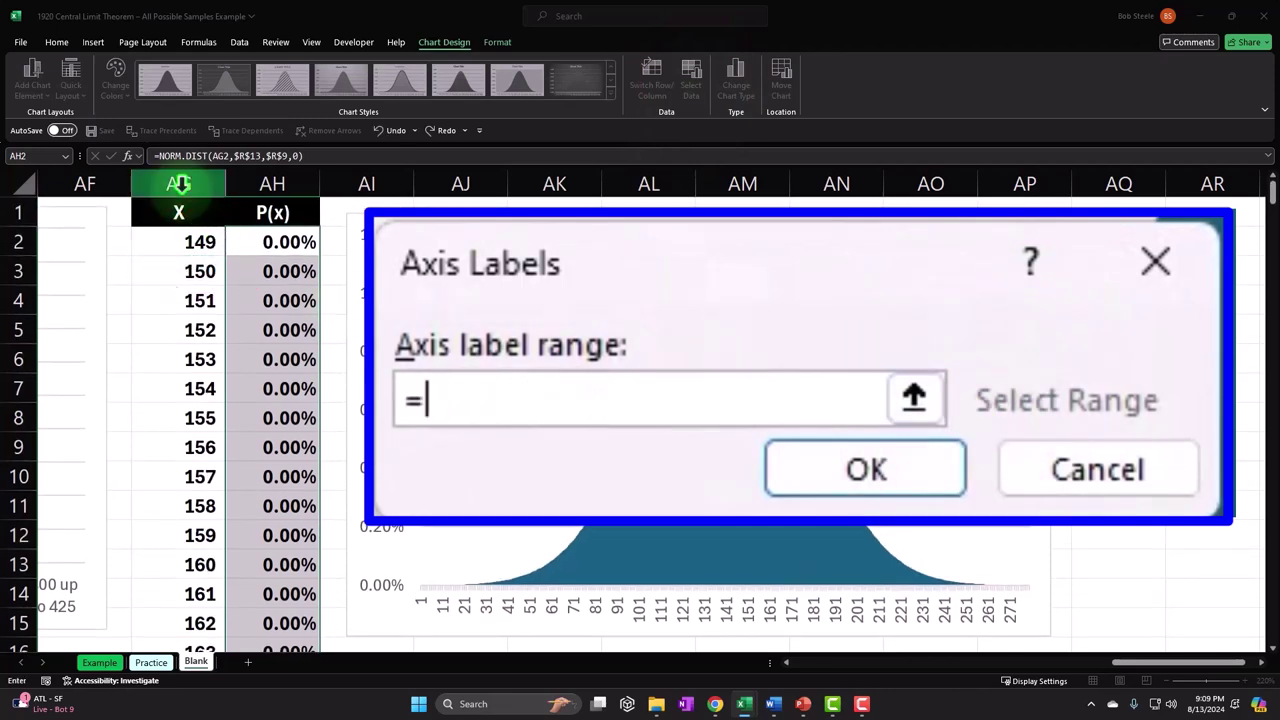
{"action": "left_click", "coordinate": [168, 222]}
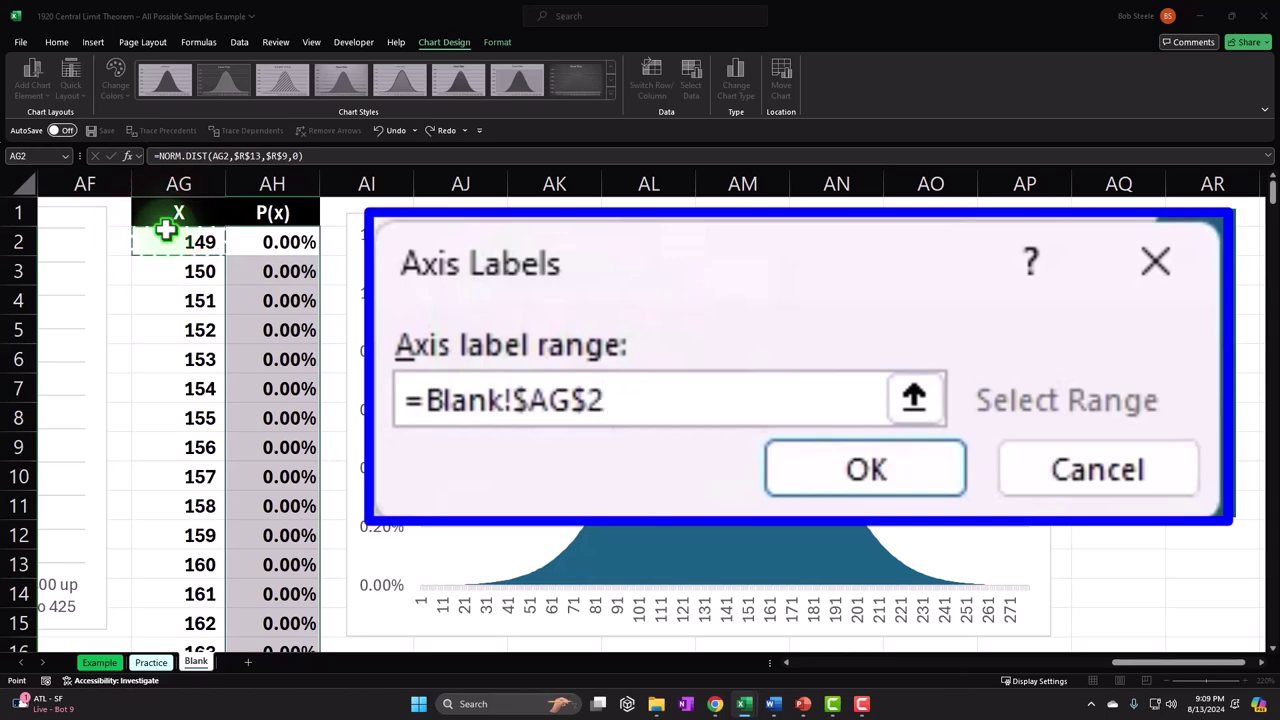
{"action": "key", "text": "ctrl+shift+Down"}
{"action": "scroll", "coordinate": [166, 228], "scroll_direction": "up", "scroll_amount": 20}
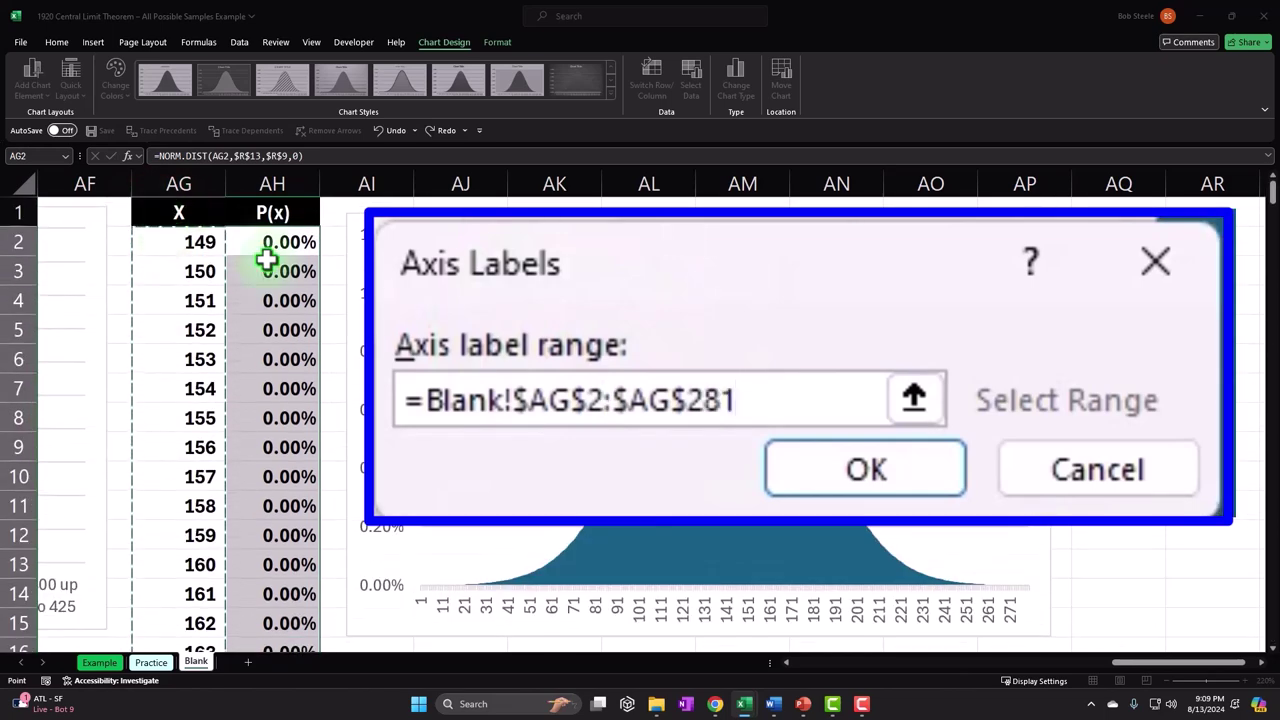
{"action": "left_click", "coordinate": [914, 398]}
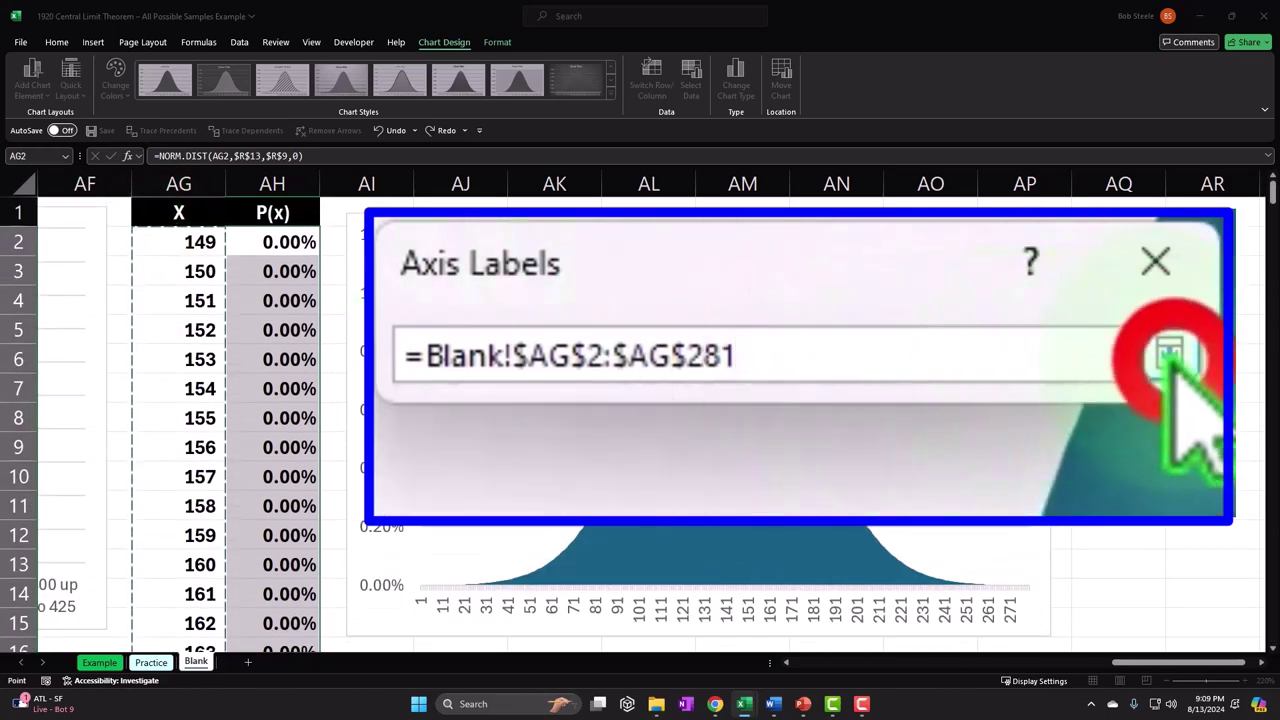
{"action": "left_click", "coordinate": [1170, 355]}
{"action": "left_click", "coordinate": [866, 470]}
{"action": "left_click", "coordinate": [700, 452]}
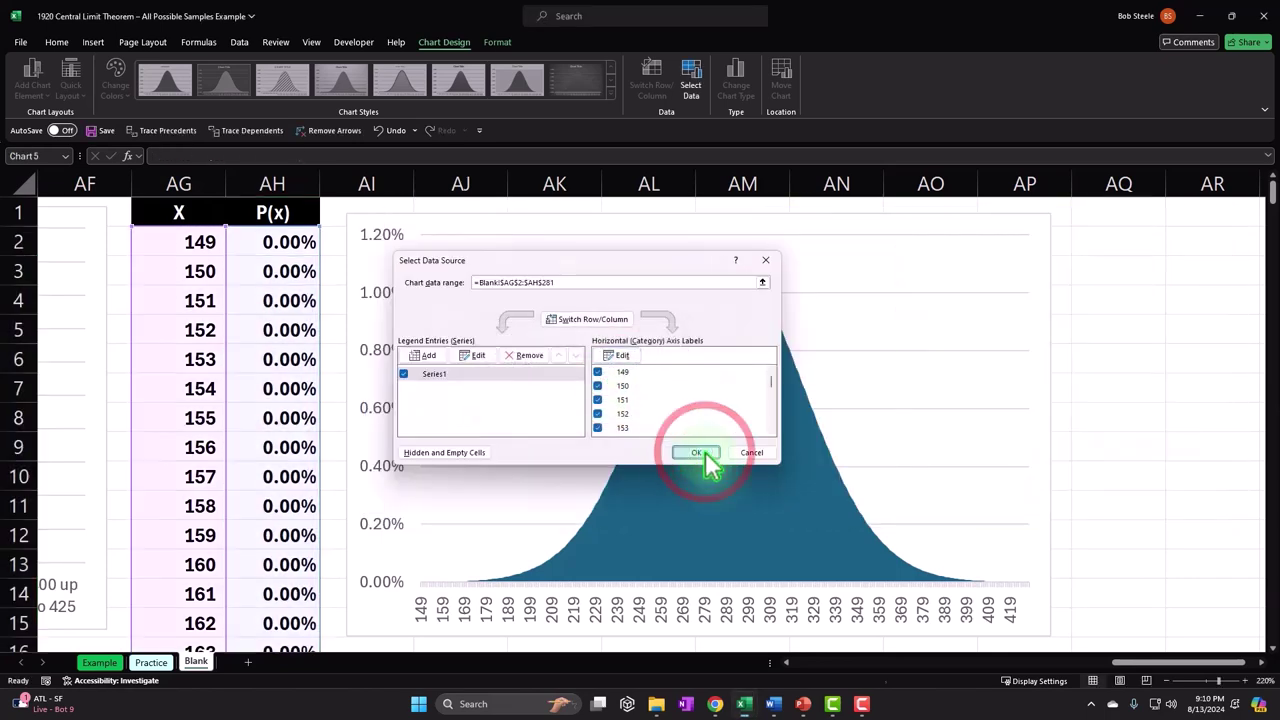
{"action": "left_click", "coordinate": [1118, 358]}
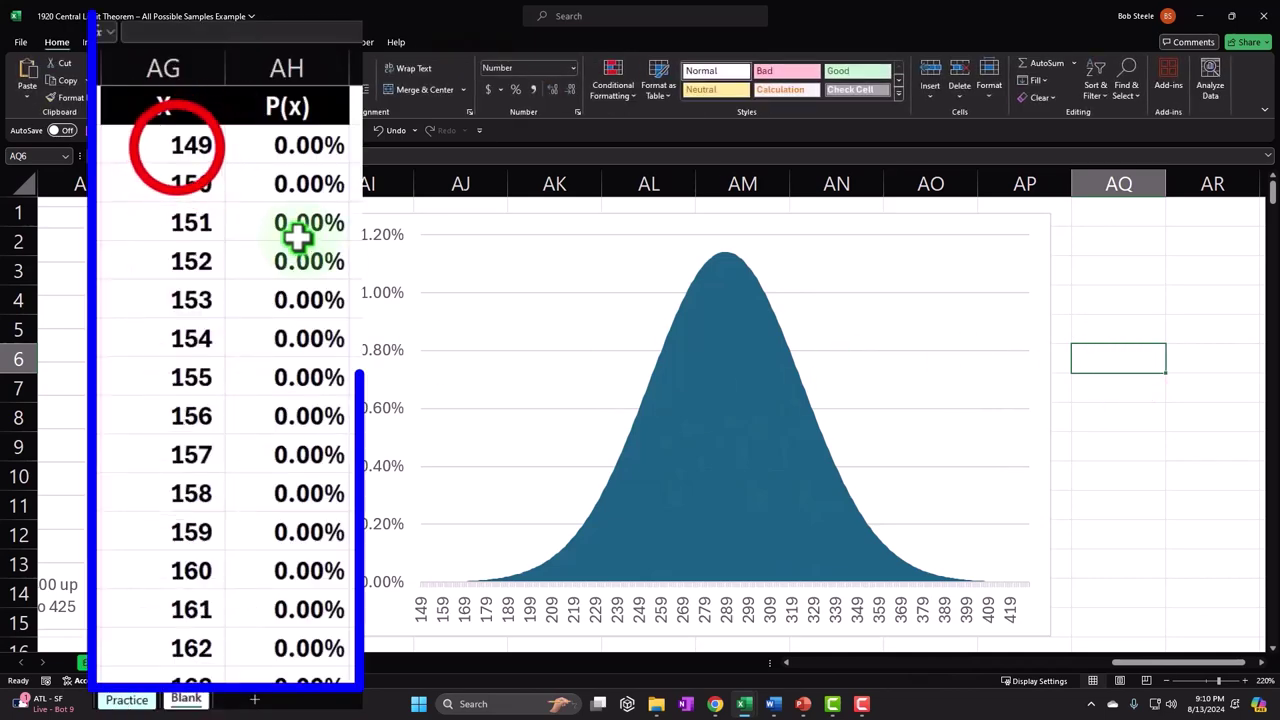
- Shade the X/P(x) table AG2:AH281 light blue, then deselect it
{"action": "left_click_drag", "start_coordinate": [177, 146], "coordinate": [257, 150]}
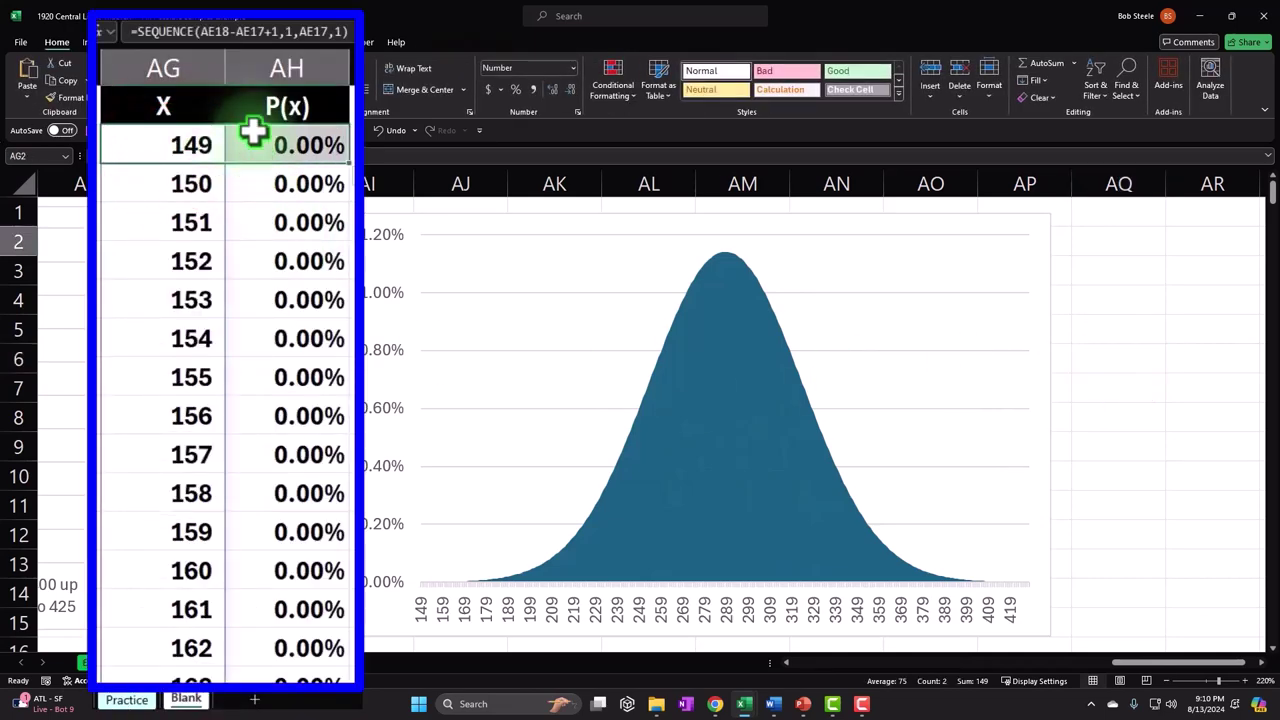
{"action": "key", "text": "ctrl+shift+Down"}
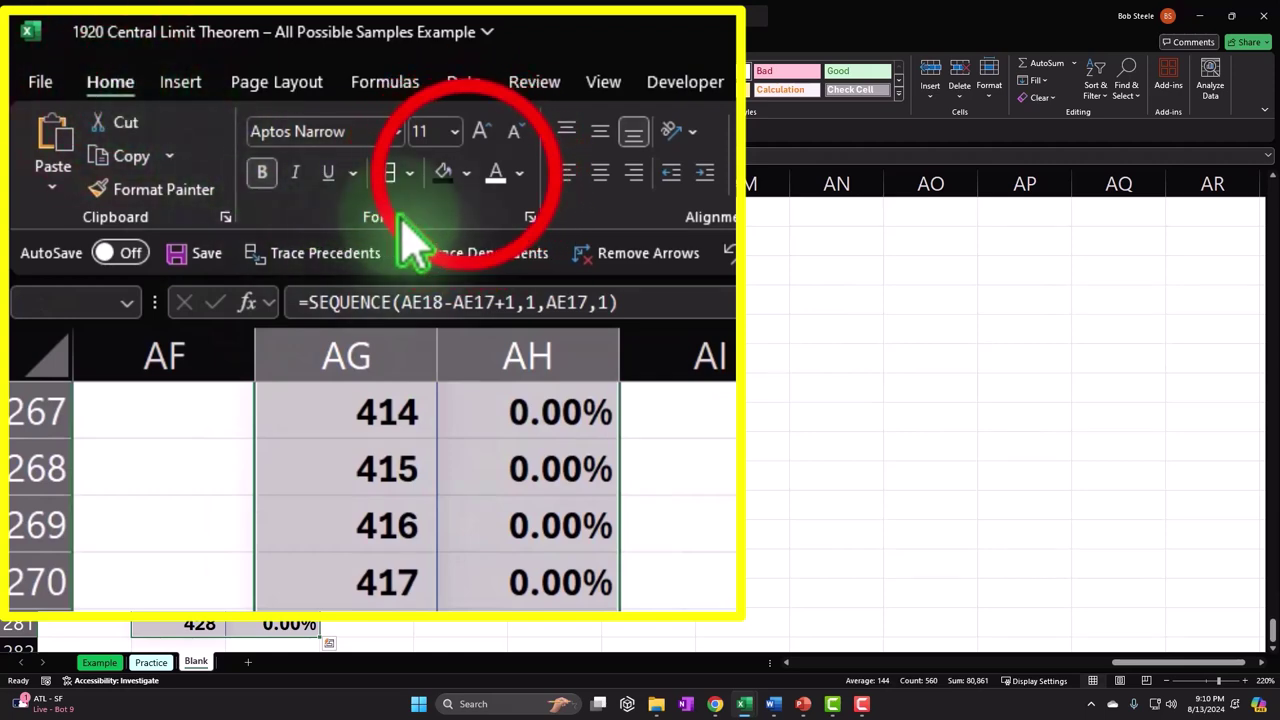
{"action": "left_click", "coordinate": [240, 90]}
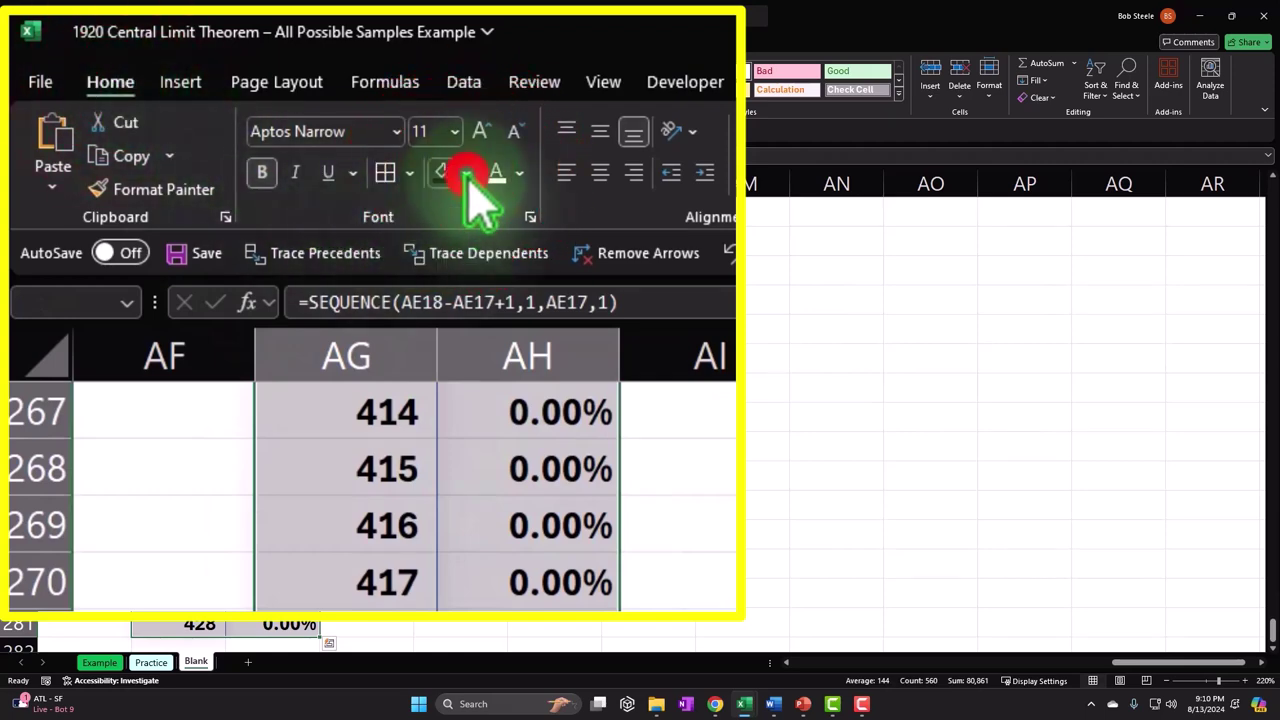
{"action": "left_click", "coordinate": [440, 489]}
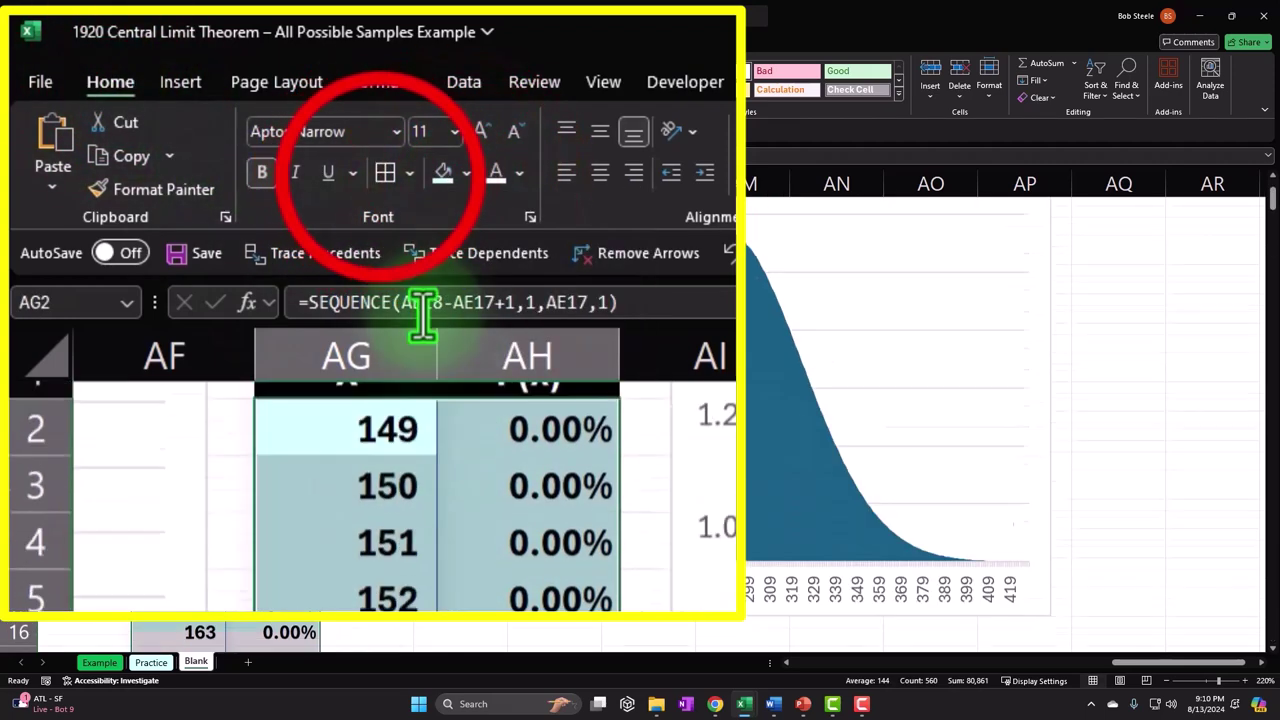
{"action": "left_click", "coordinate": [1156, 281]}
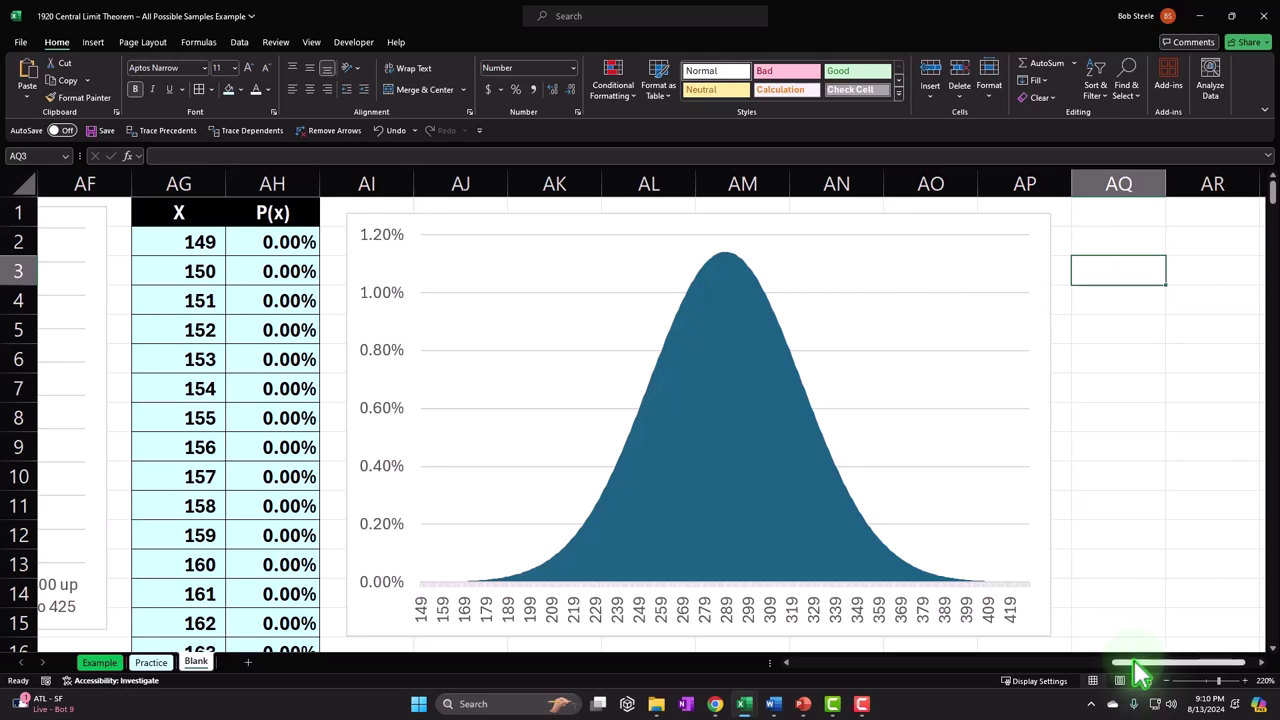
{"action": "left_click_drag", "start_coordinate": [1140, 672], "coordinate": [814, 694]}
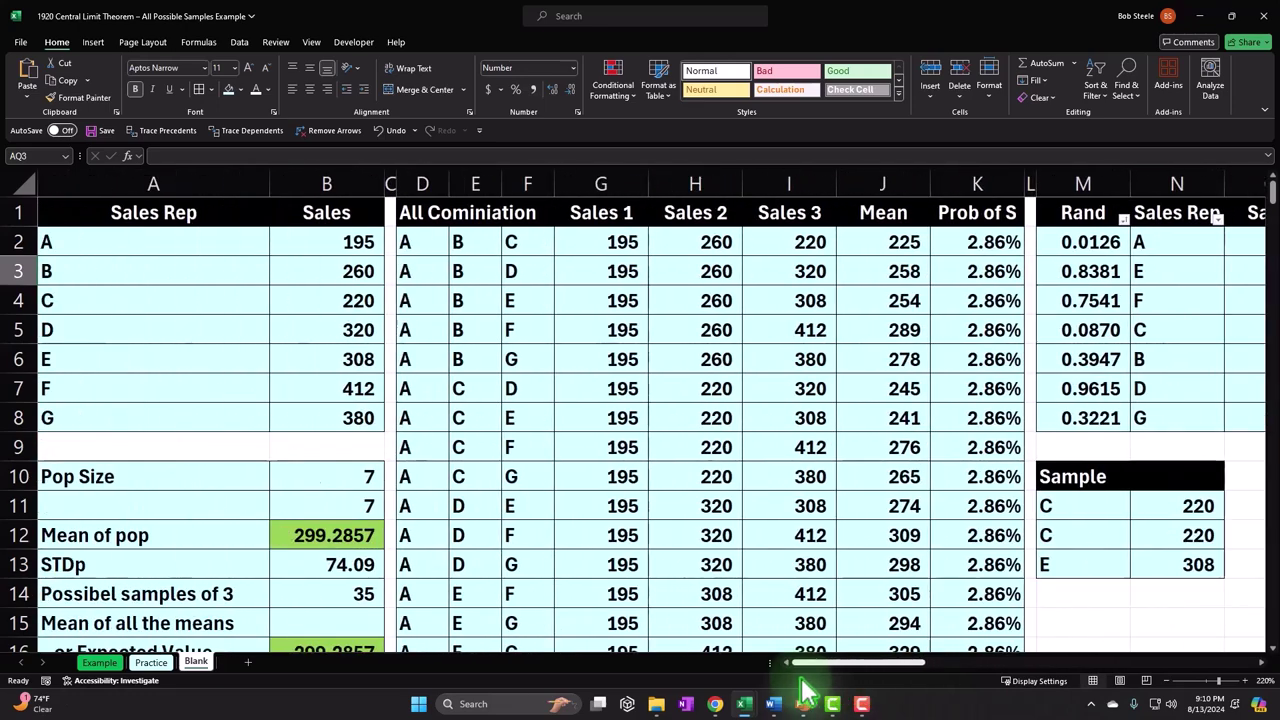
{"action": "left_click", "coordinate": [332, 472]}
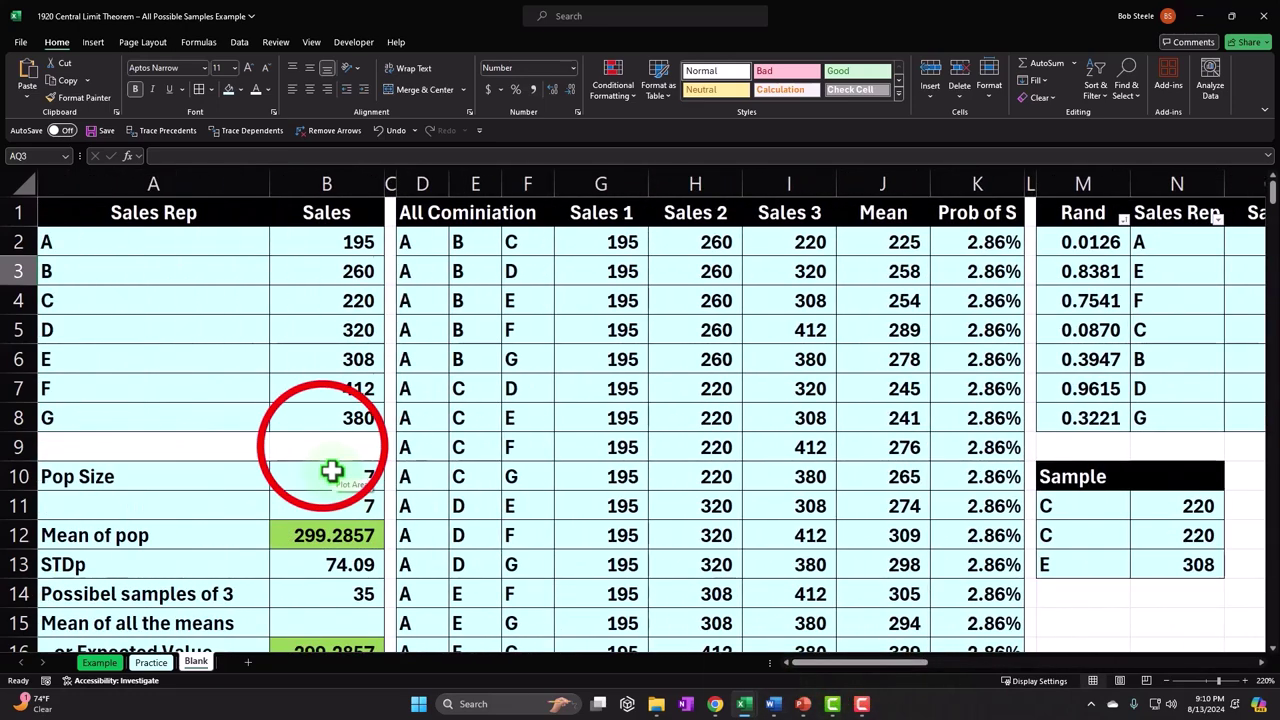
{"action": "scroll", "coordinate": [320, 400], "scroll_direction": "down", "scroll_amount": 1}
{"action": "left_click", "coordinate": [308, 370]}
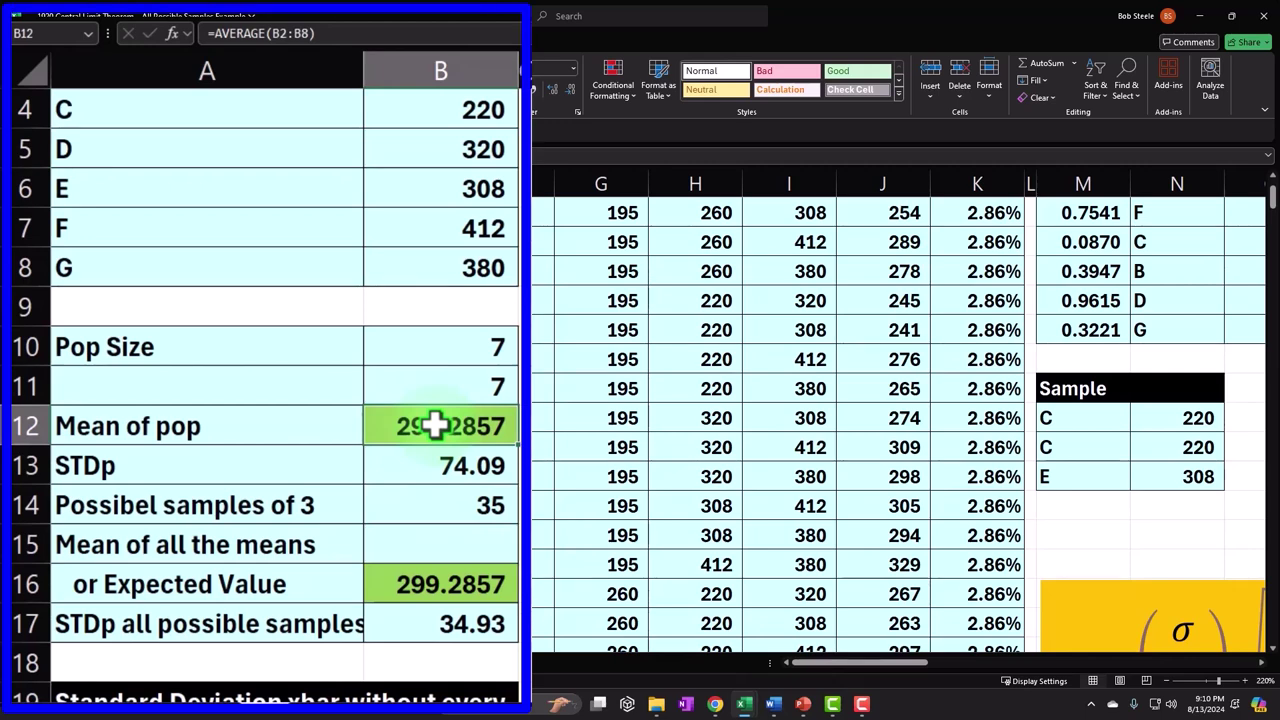
{"action": "left_click", "coordinate": [461, 588]}
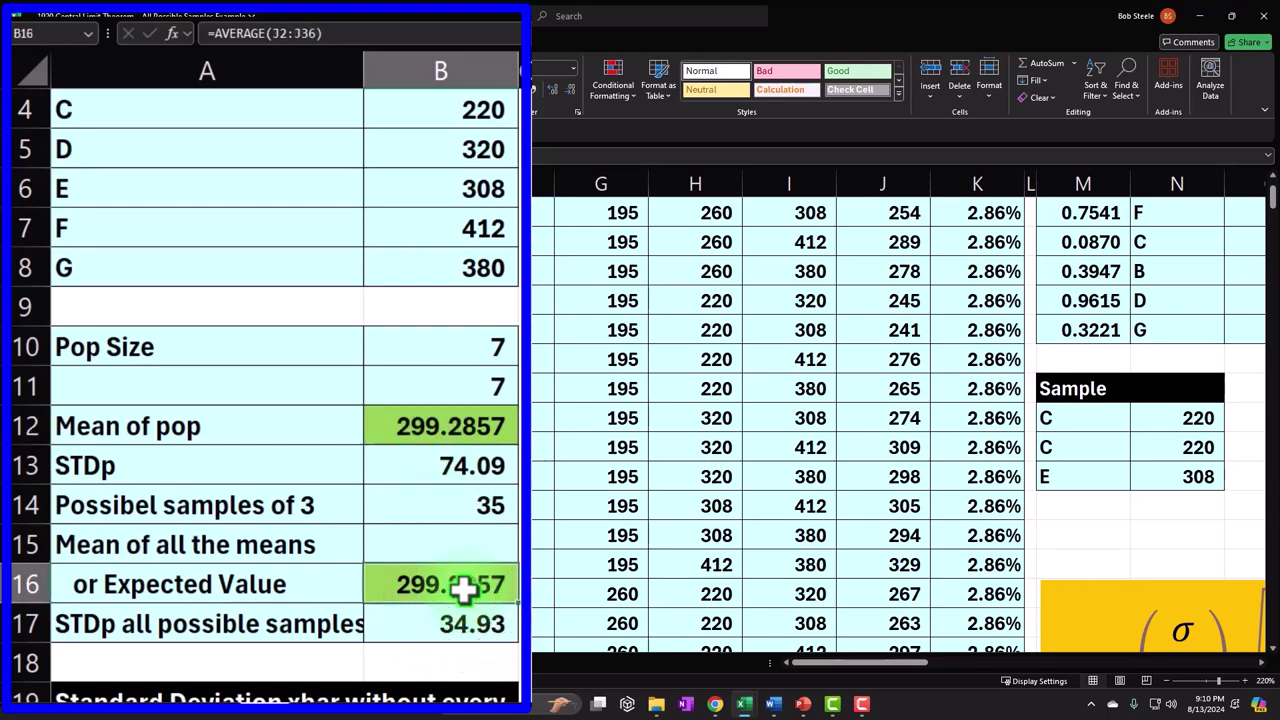
{"action": "scroll", "coordinate": [463, 590], "scroll_direction": "down", "scroll_amount": 3}
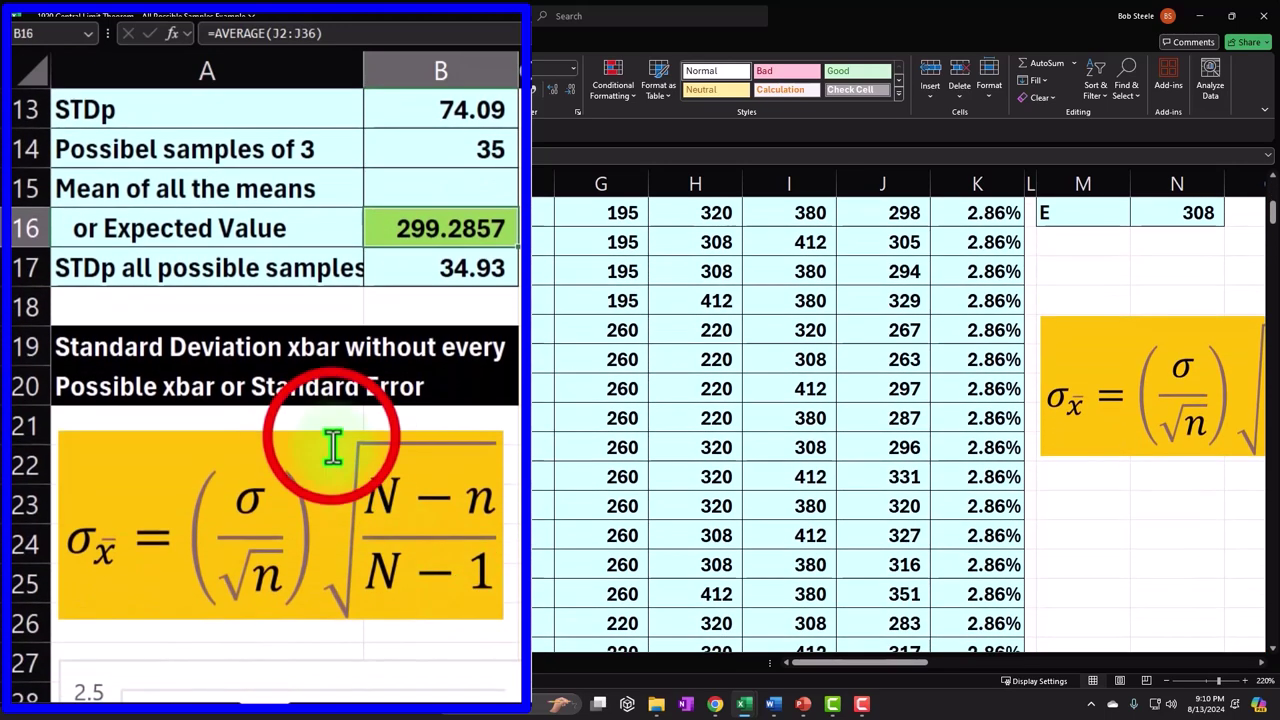
{"action": "left_click", "coordinate": [333, 447]}
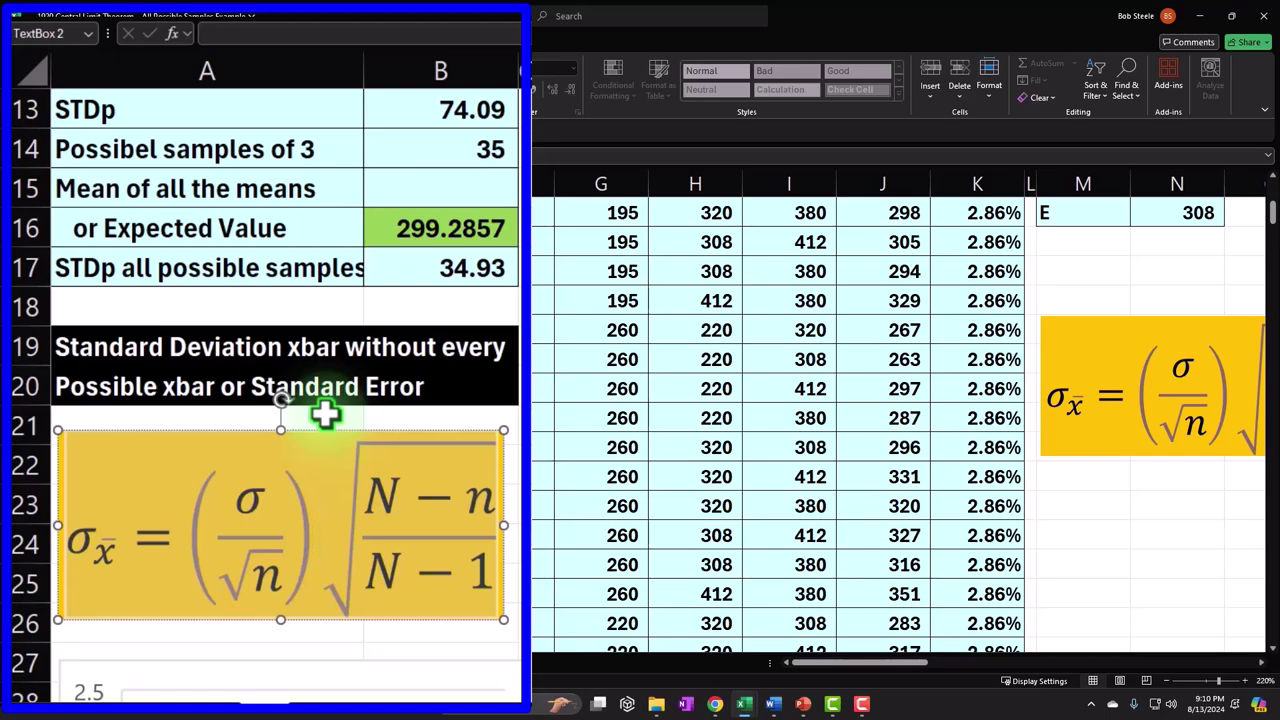
{"action": "scroll", "coordinate": [326, 414], "scroll_direction": "up", "scroll_amount": 2}
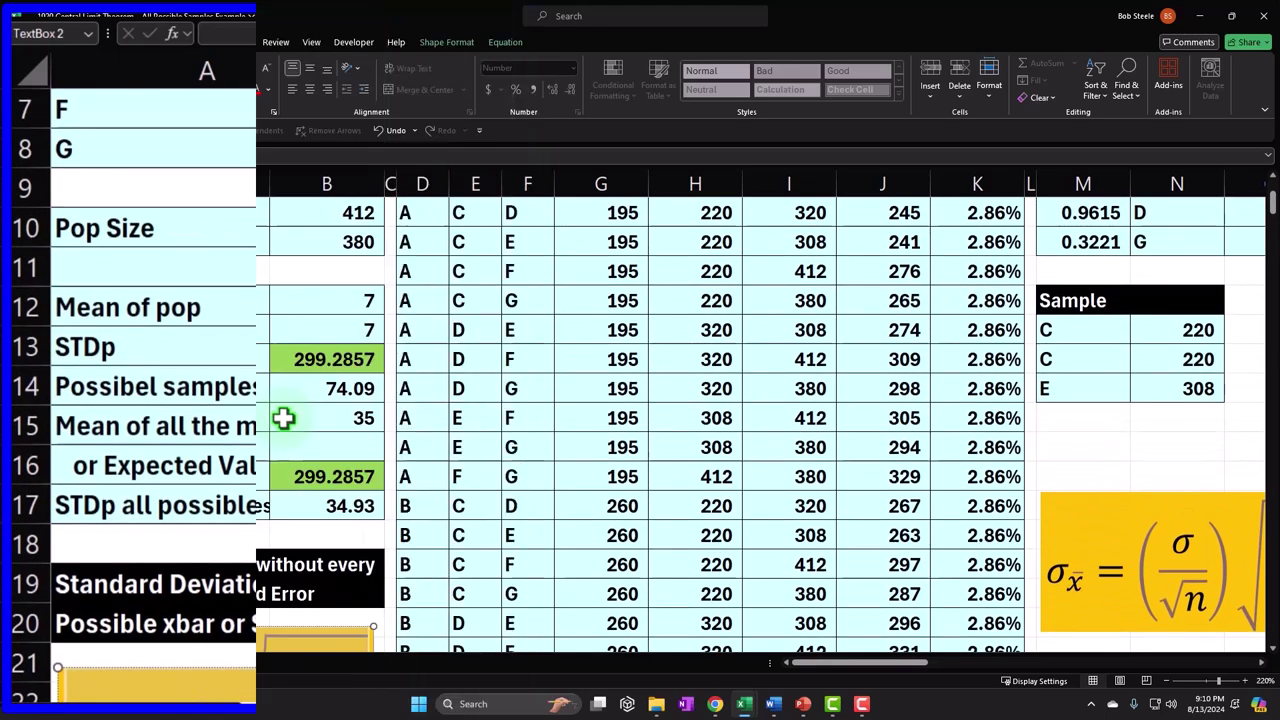